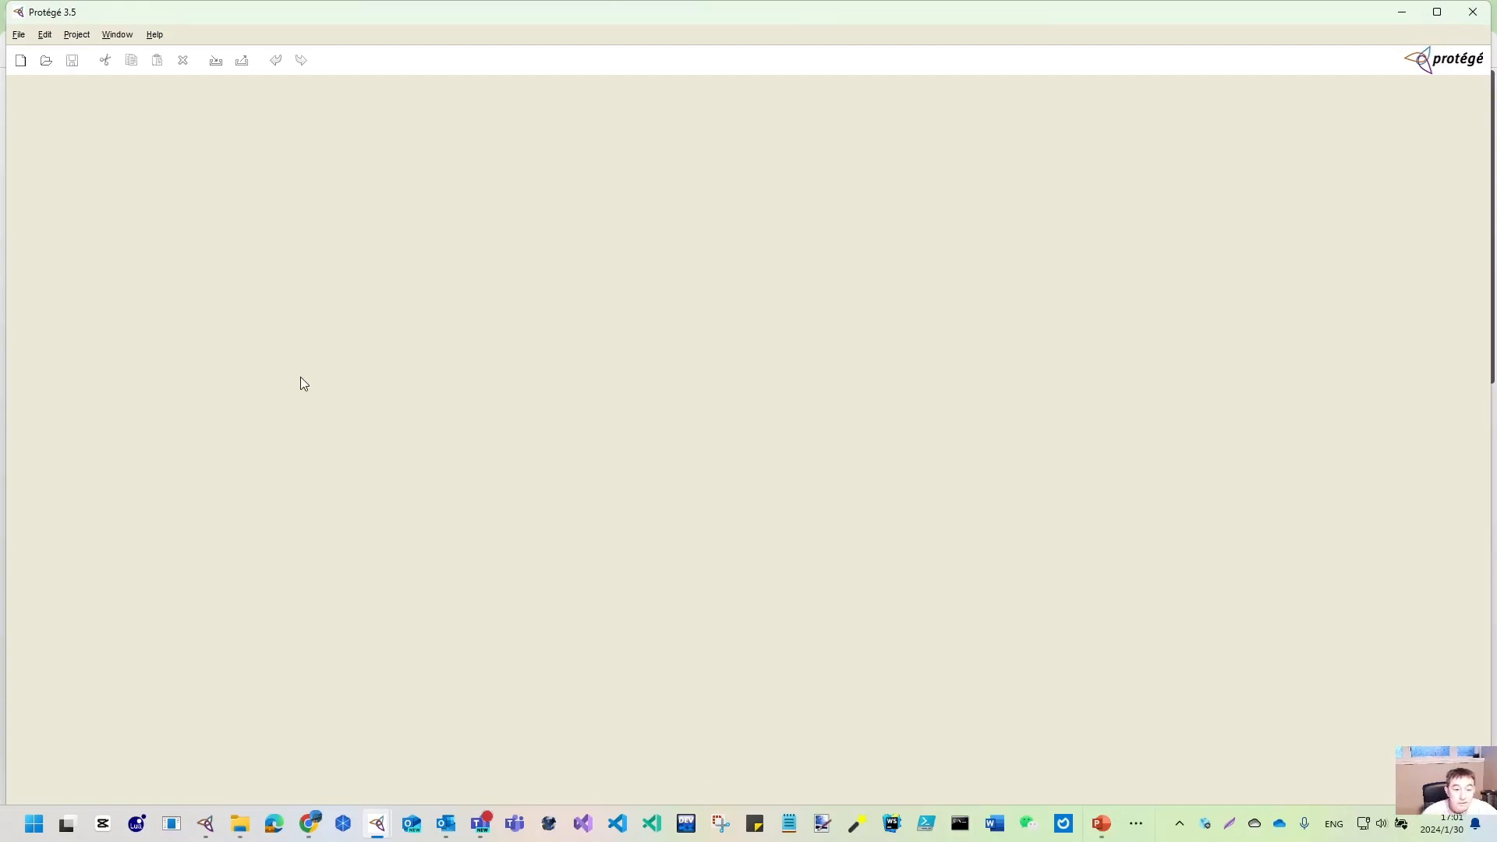
- Move the Protégé console window aside and make it narrower
mouse_move(376, 824)
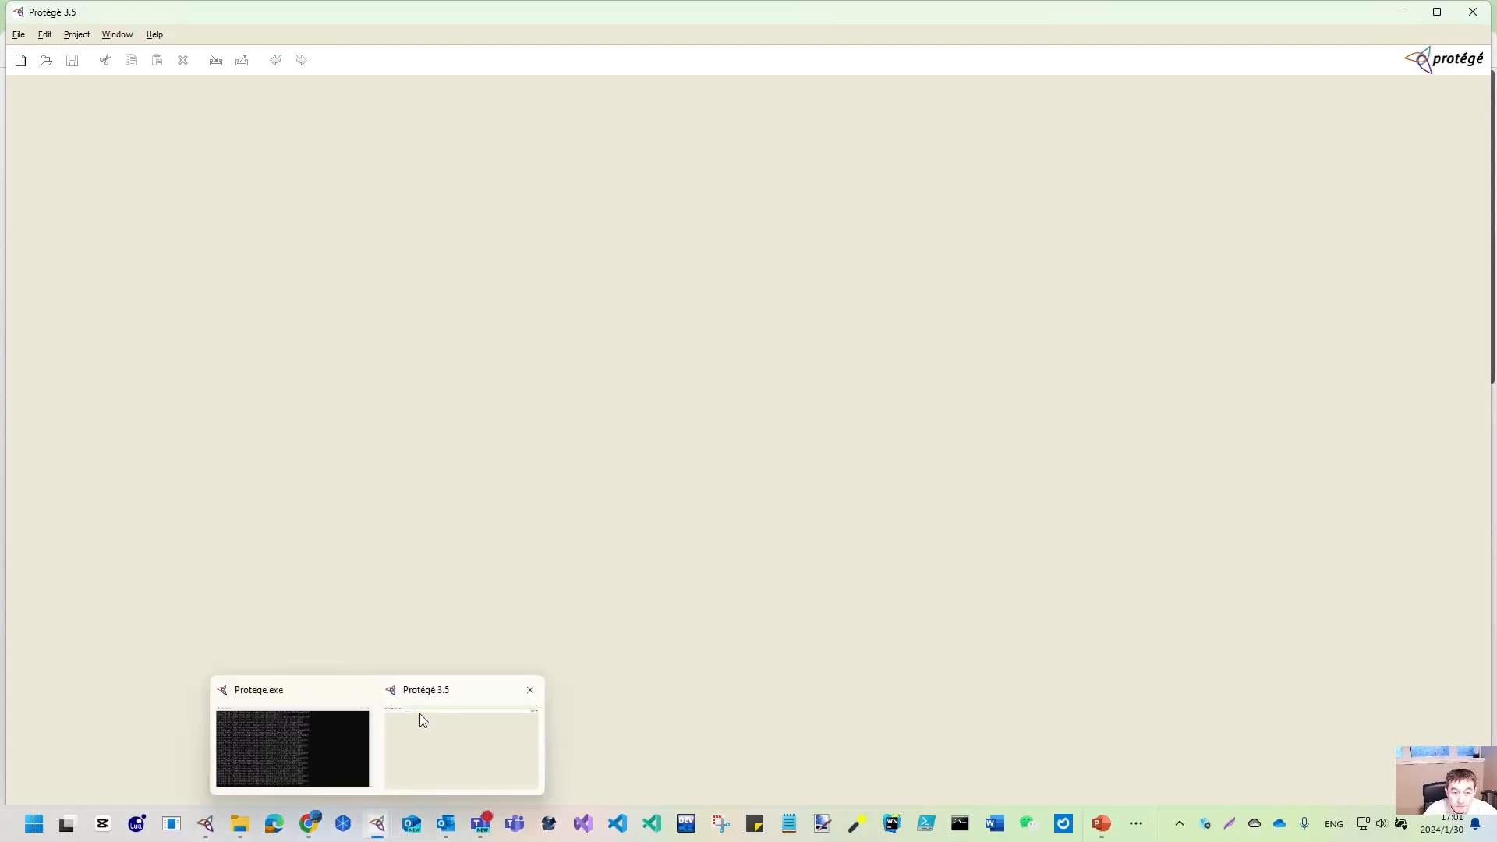
click(325, 740)
drag(582, 104, 1076, 205)
drag(578, 318, 787, 327)
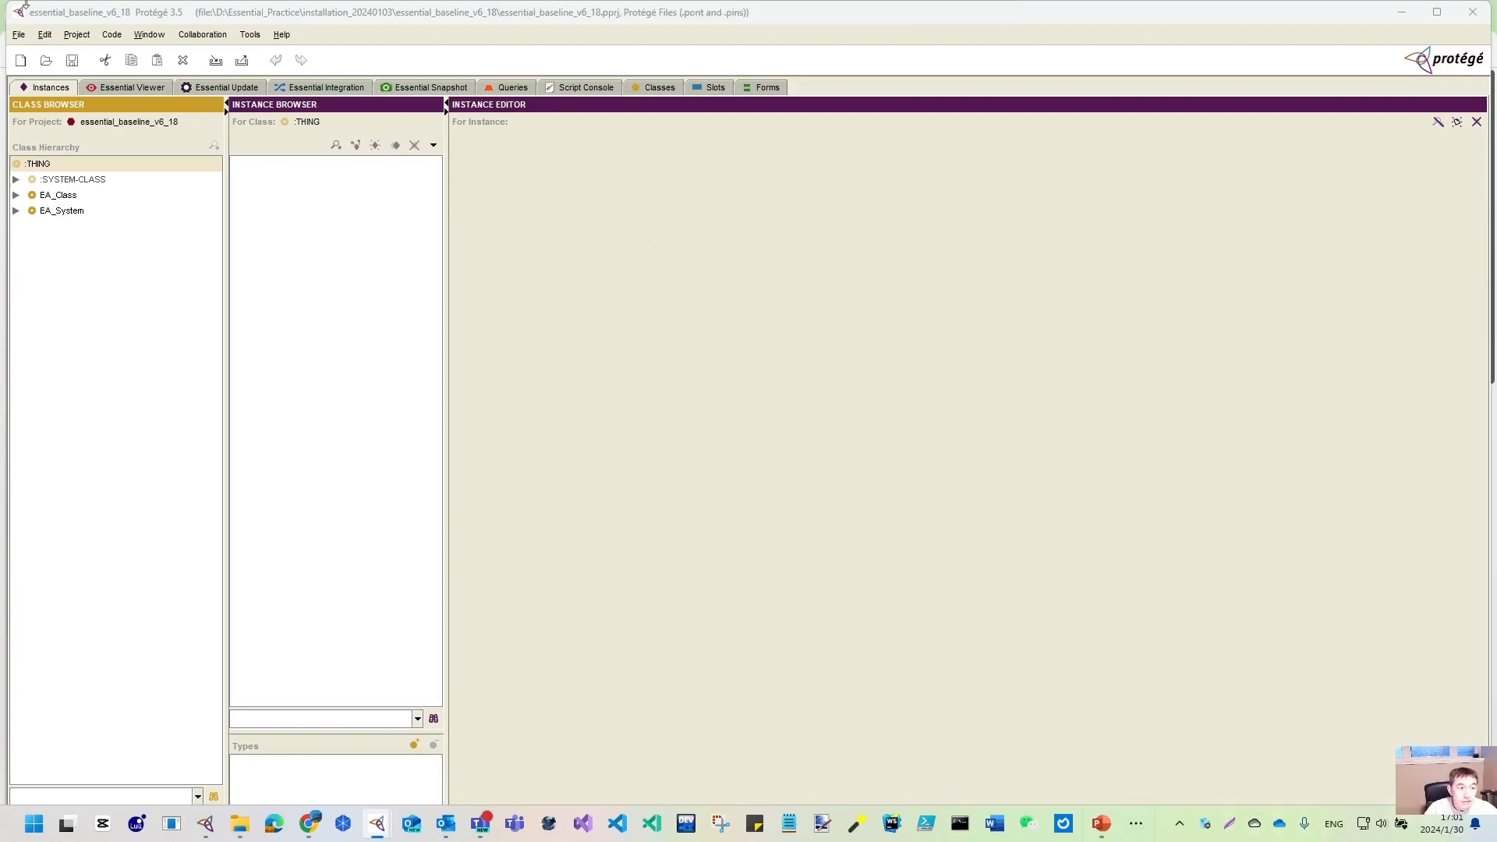
- Expand EA_Class and Business_Layer in the class hierarchy
click(15, 195)
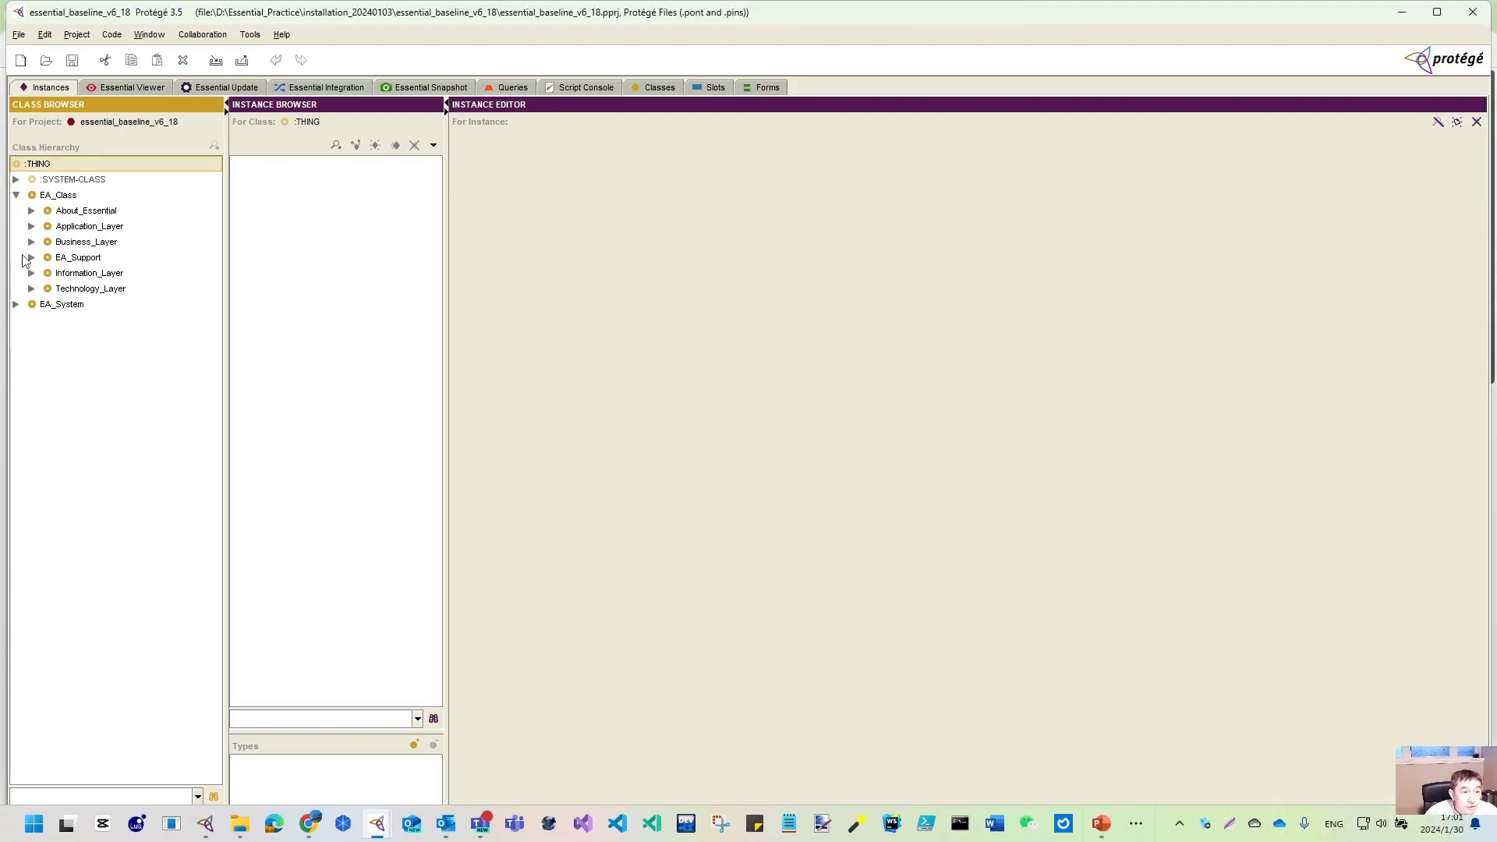
click(31, 242)
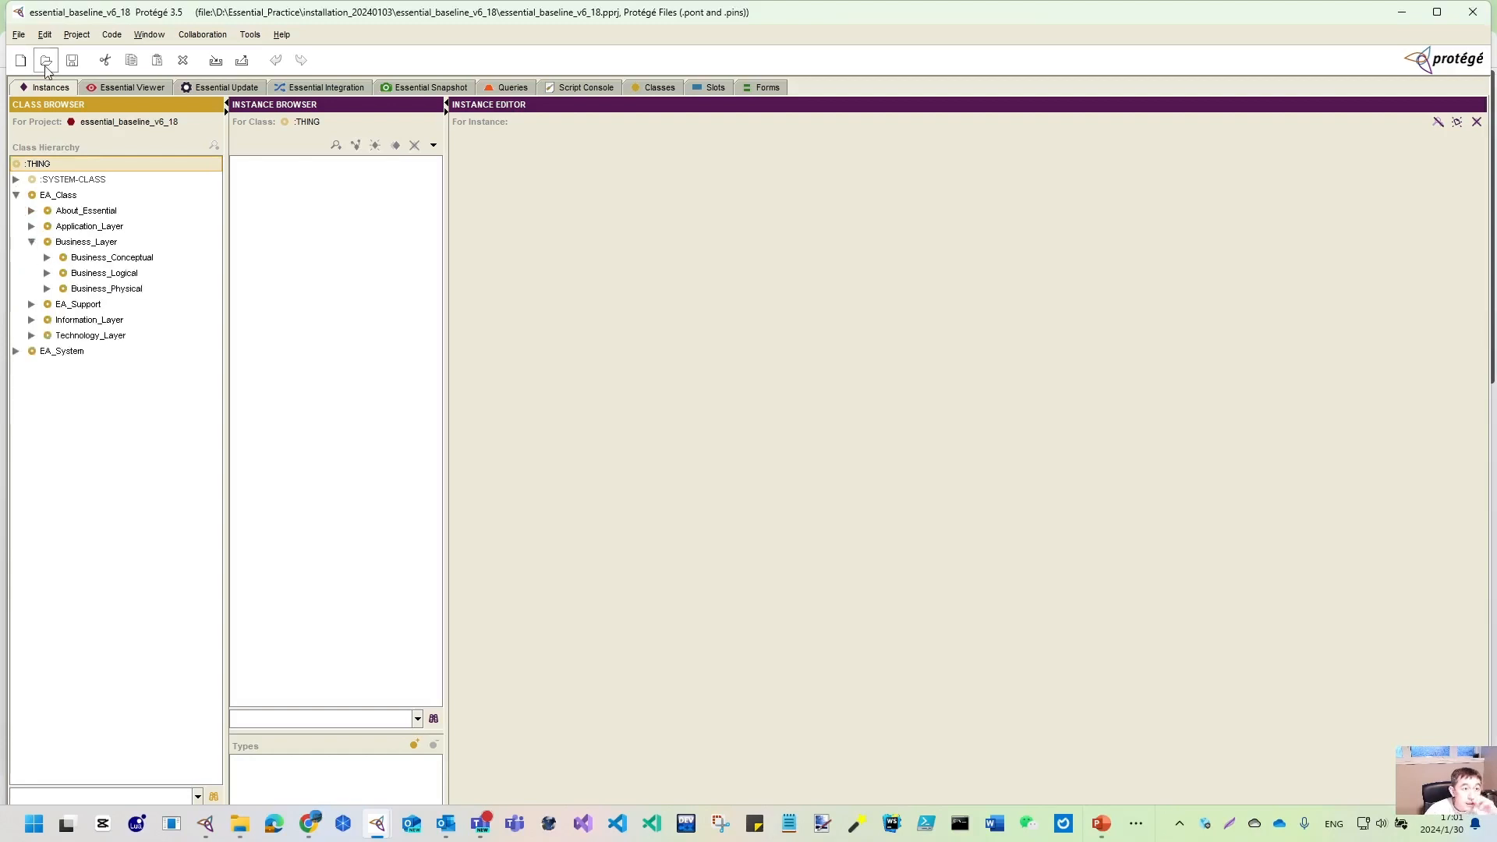
click(22, 37)
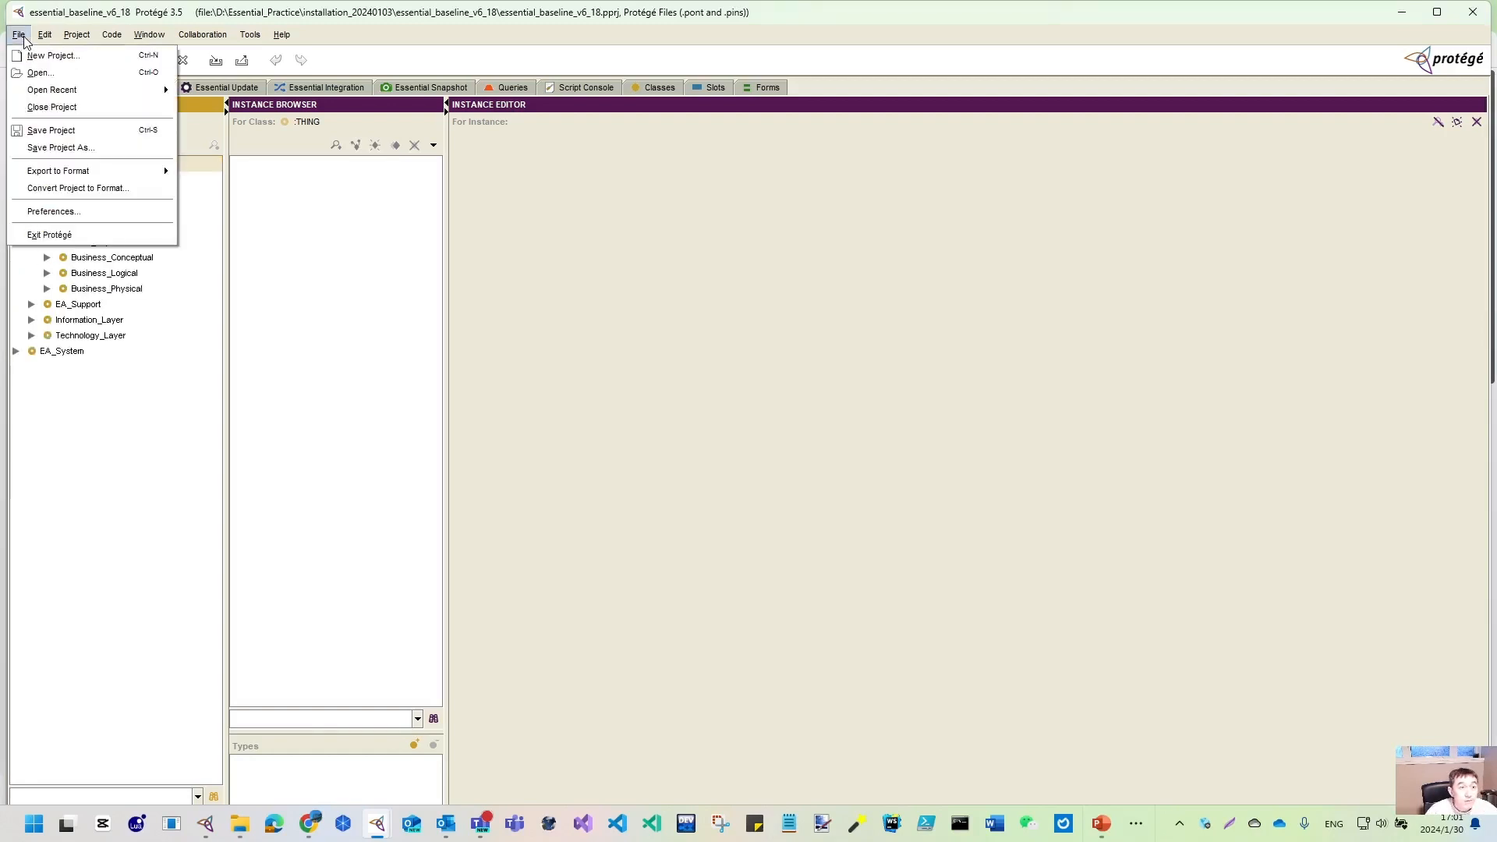
- Save the project as BIAN inside a newly created D:\Repo\BIAN folder
click(56, 148)
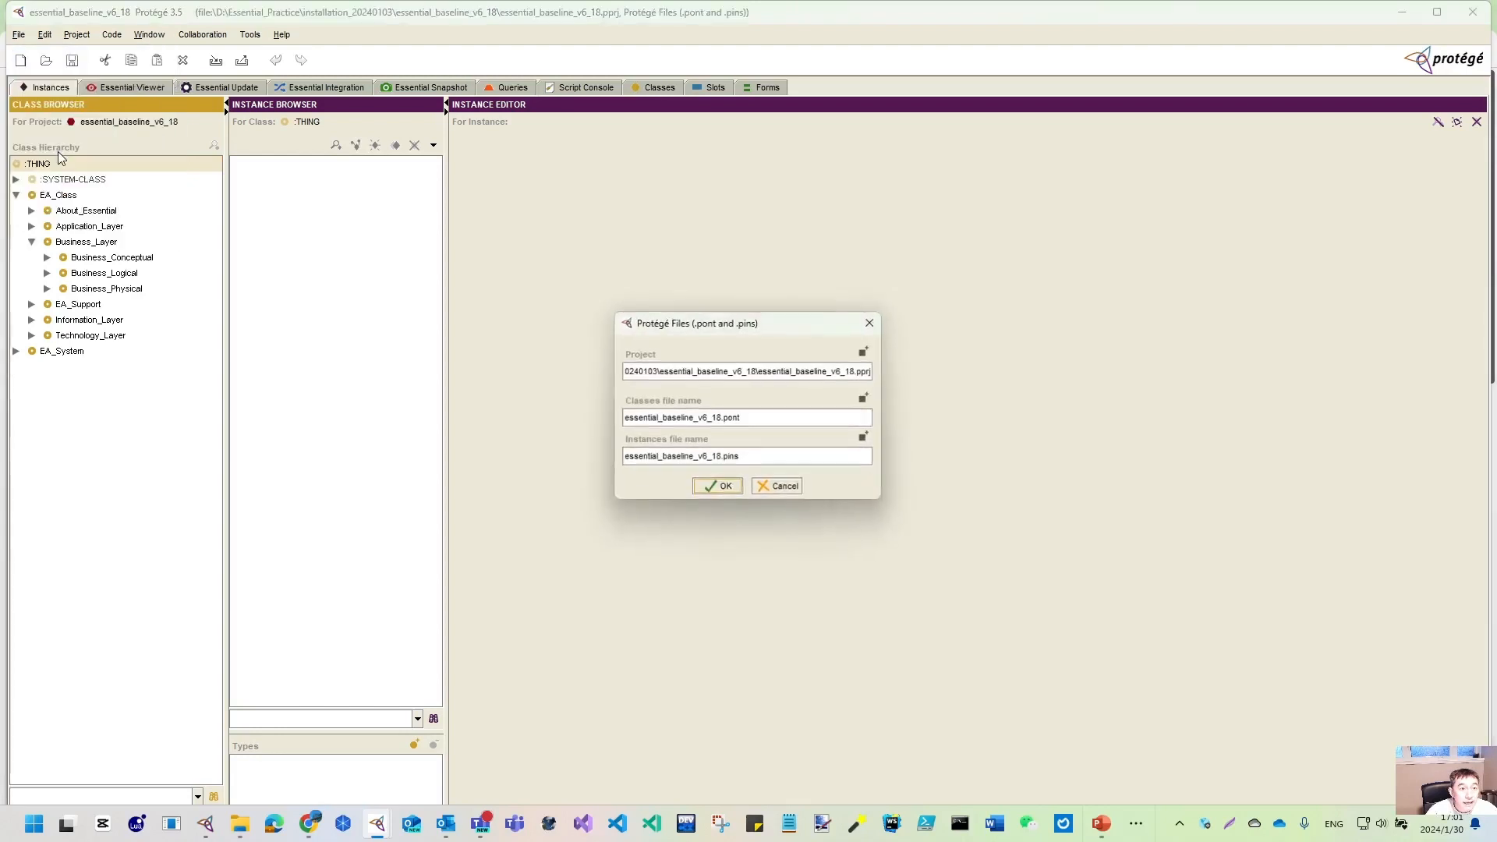
click(865, 354)
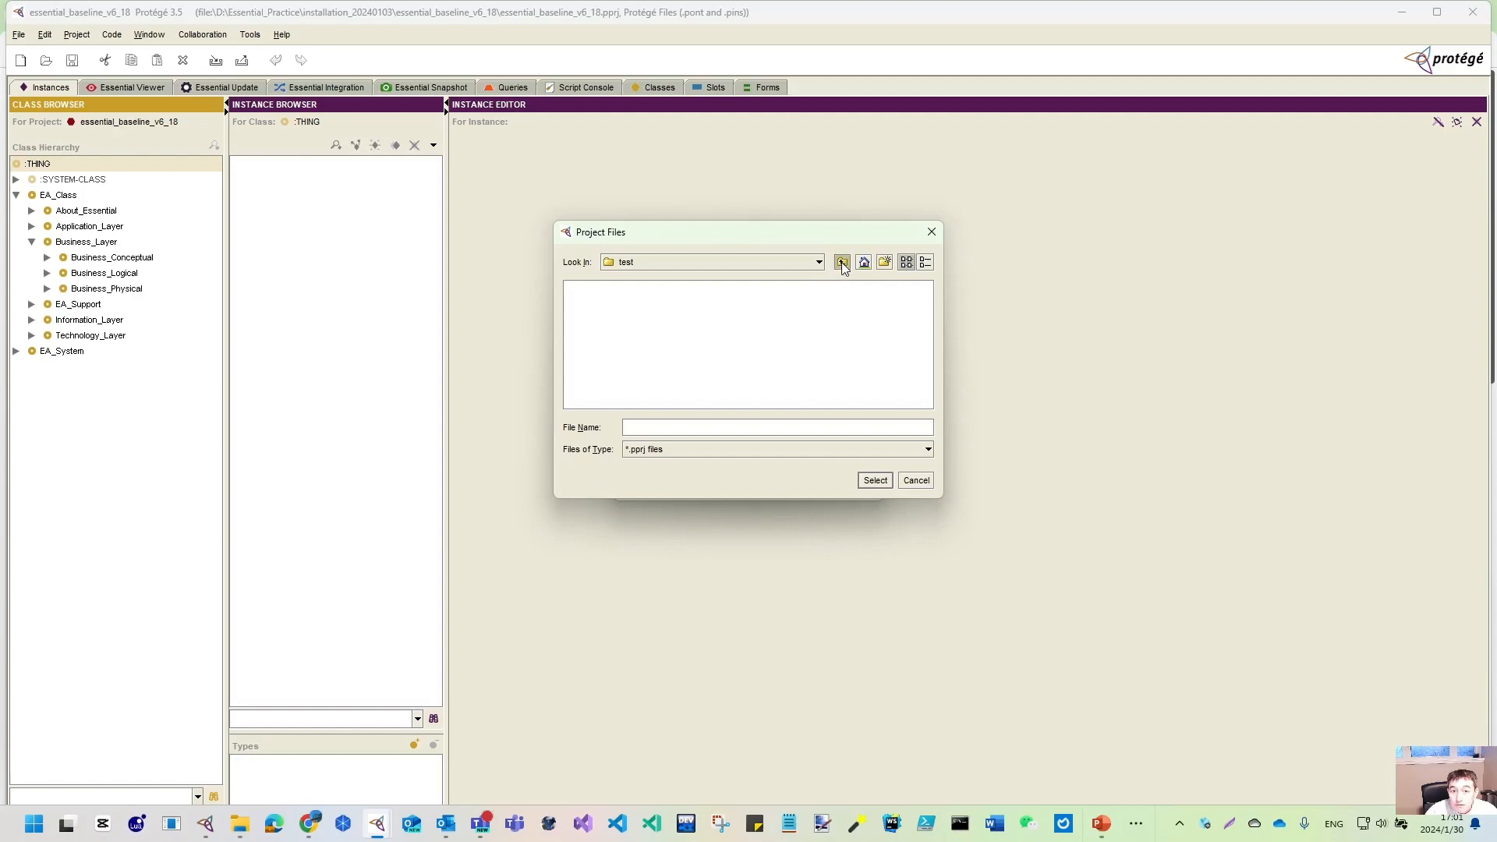
click(842, 262)
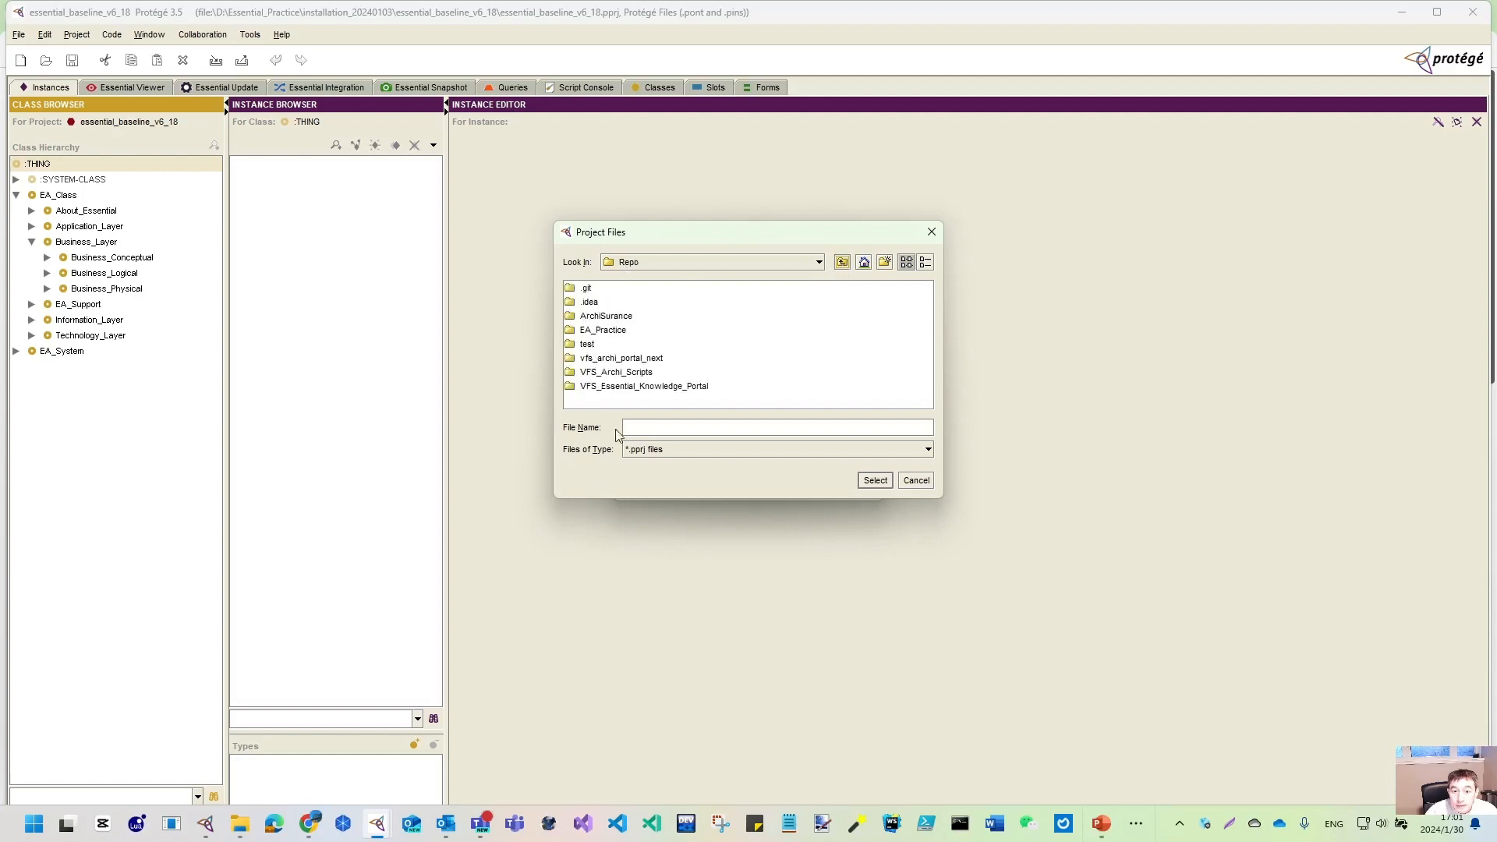
click(885, 263)
text(BIAN)
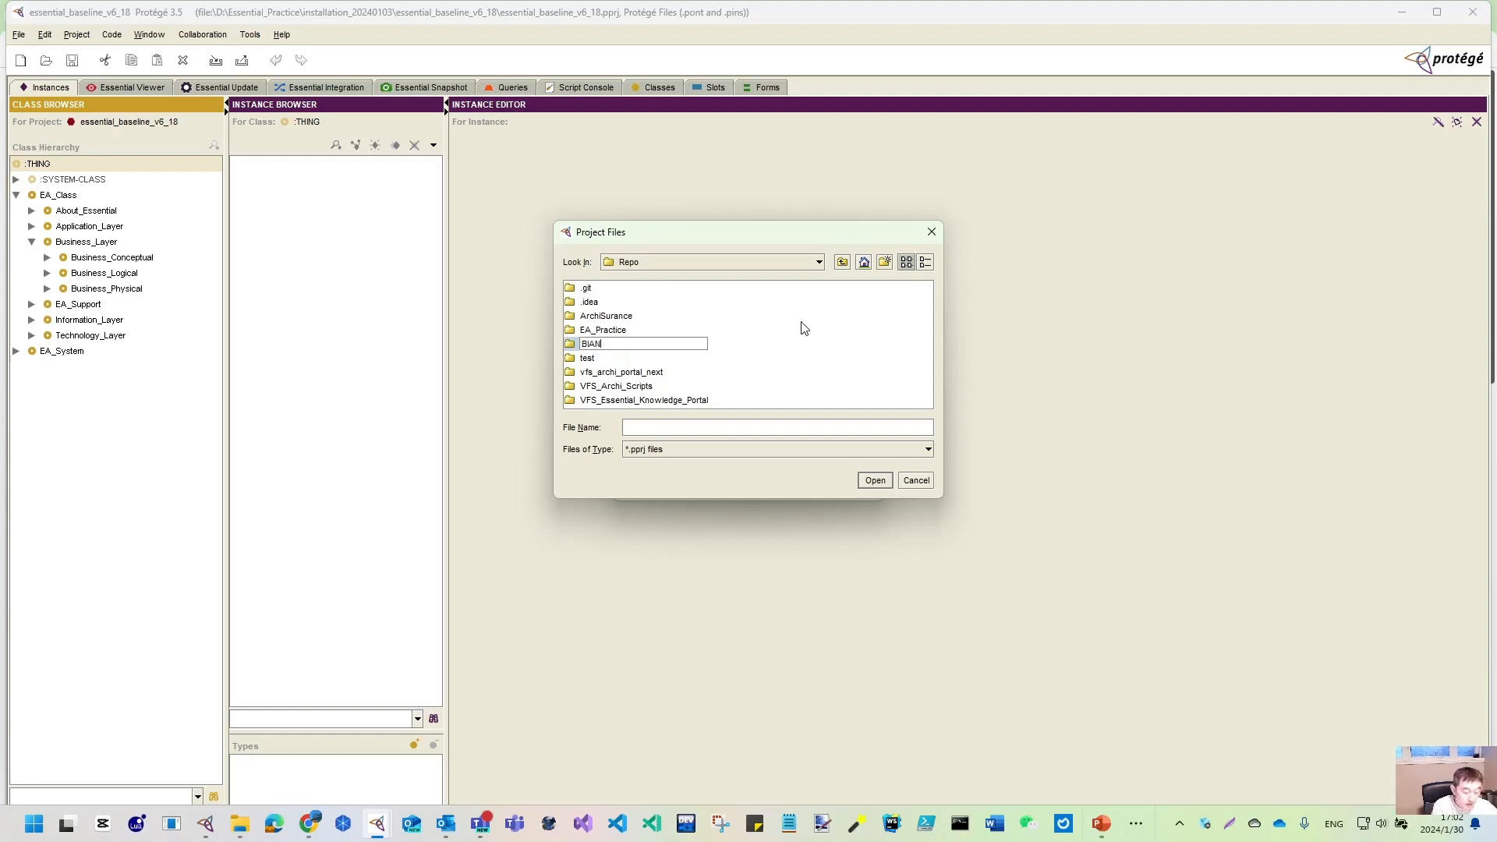
key(Return)
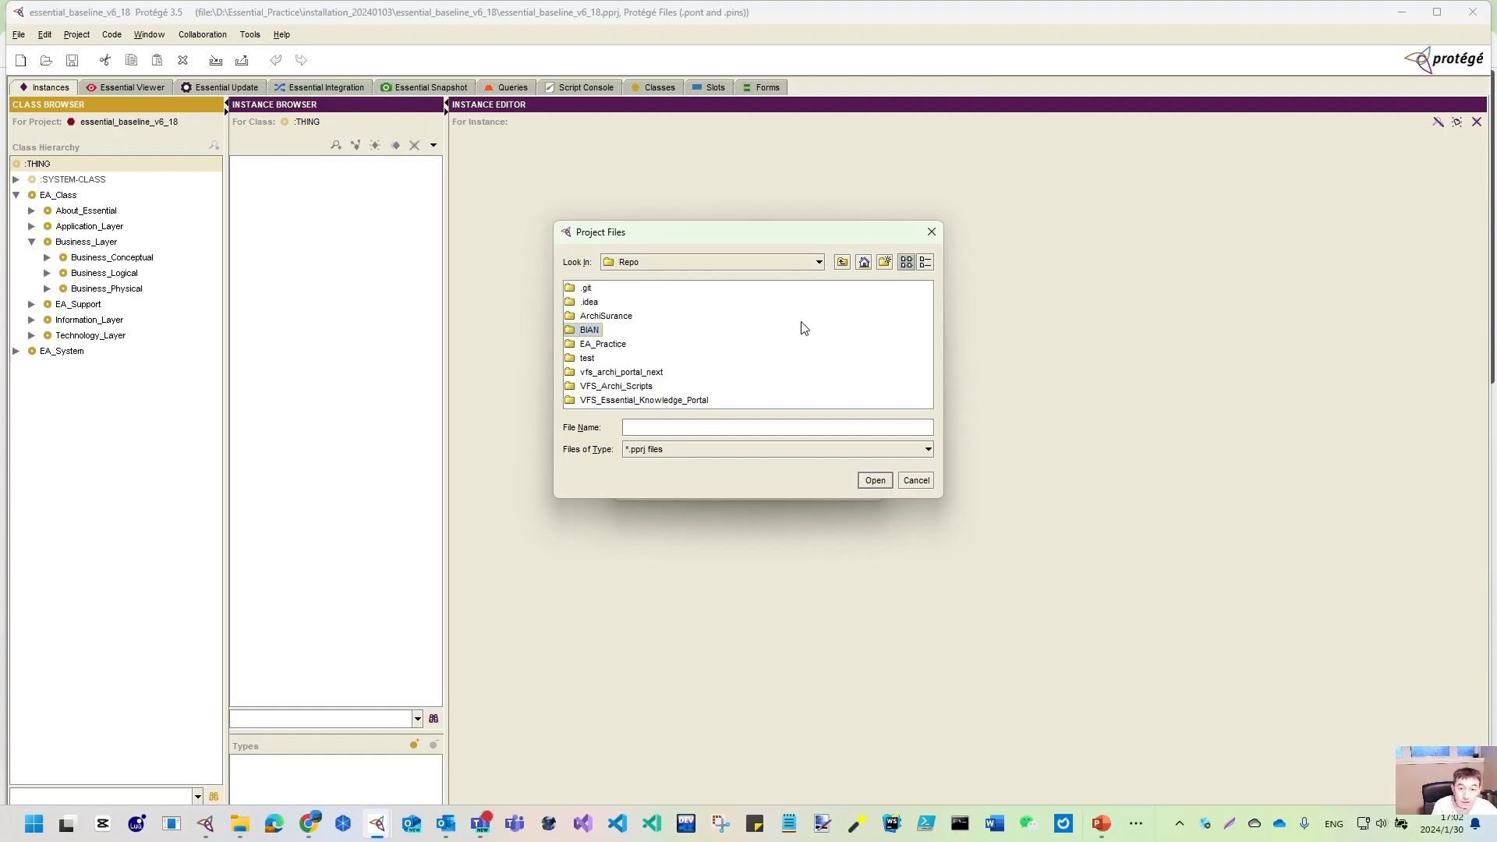
double_click(573, 333)
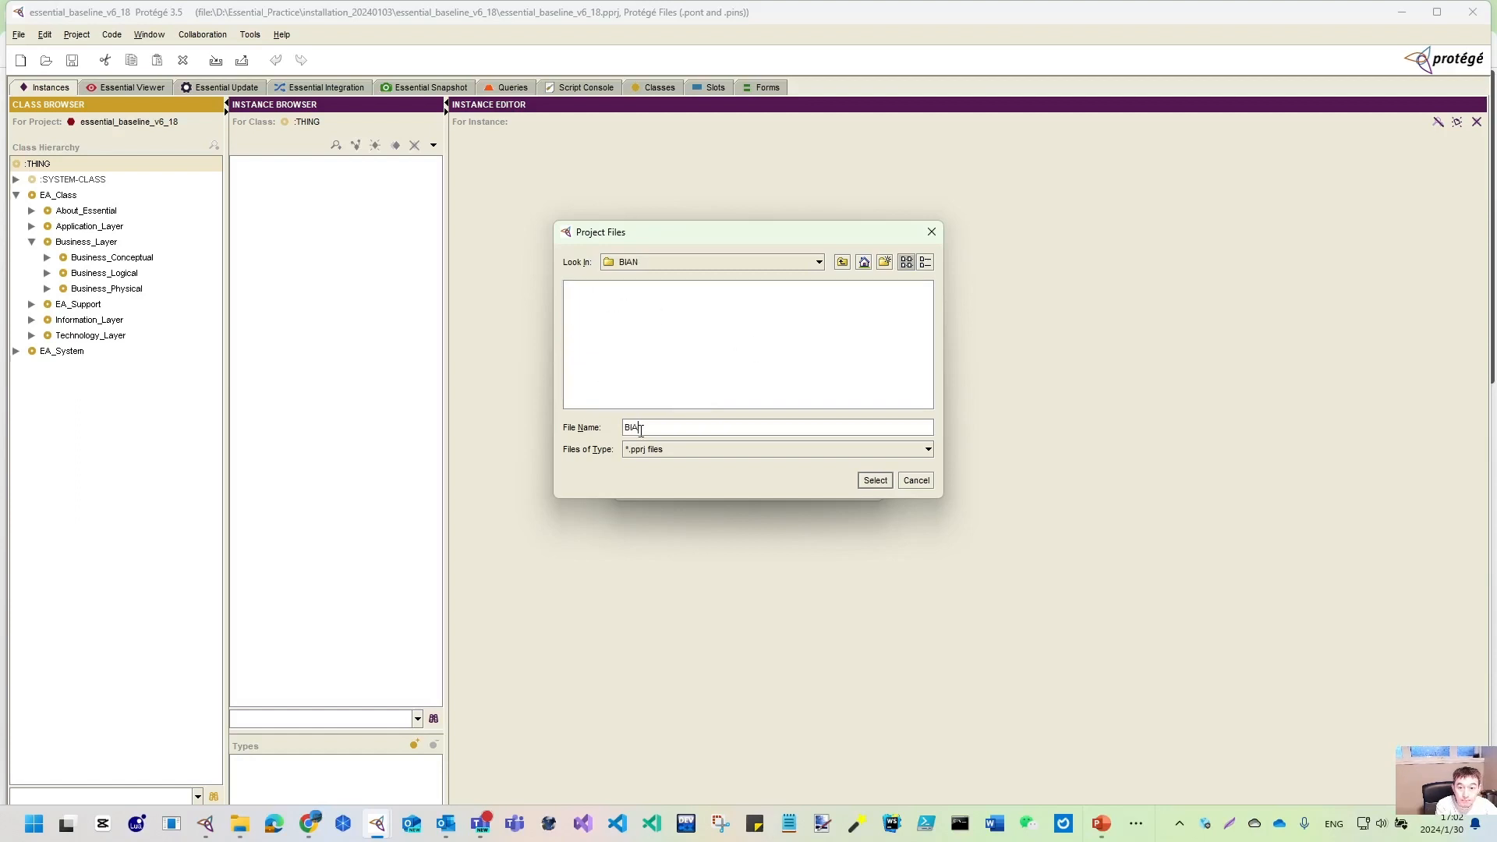
click(875, 480)
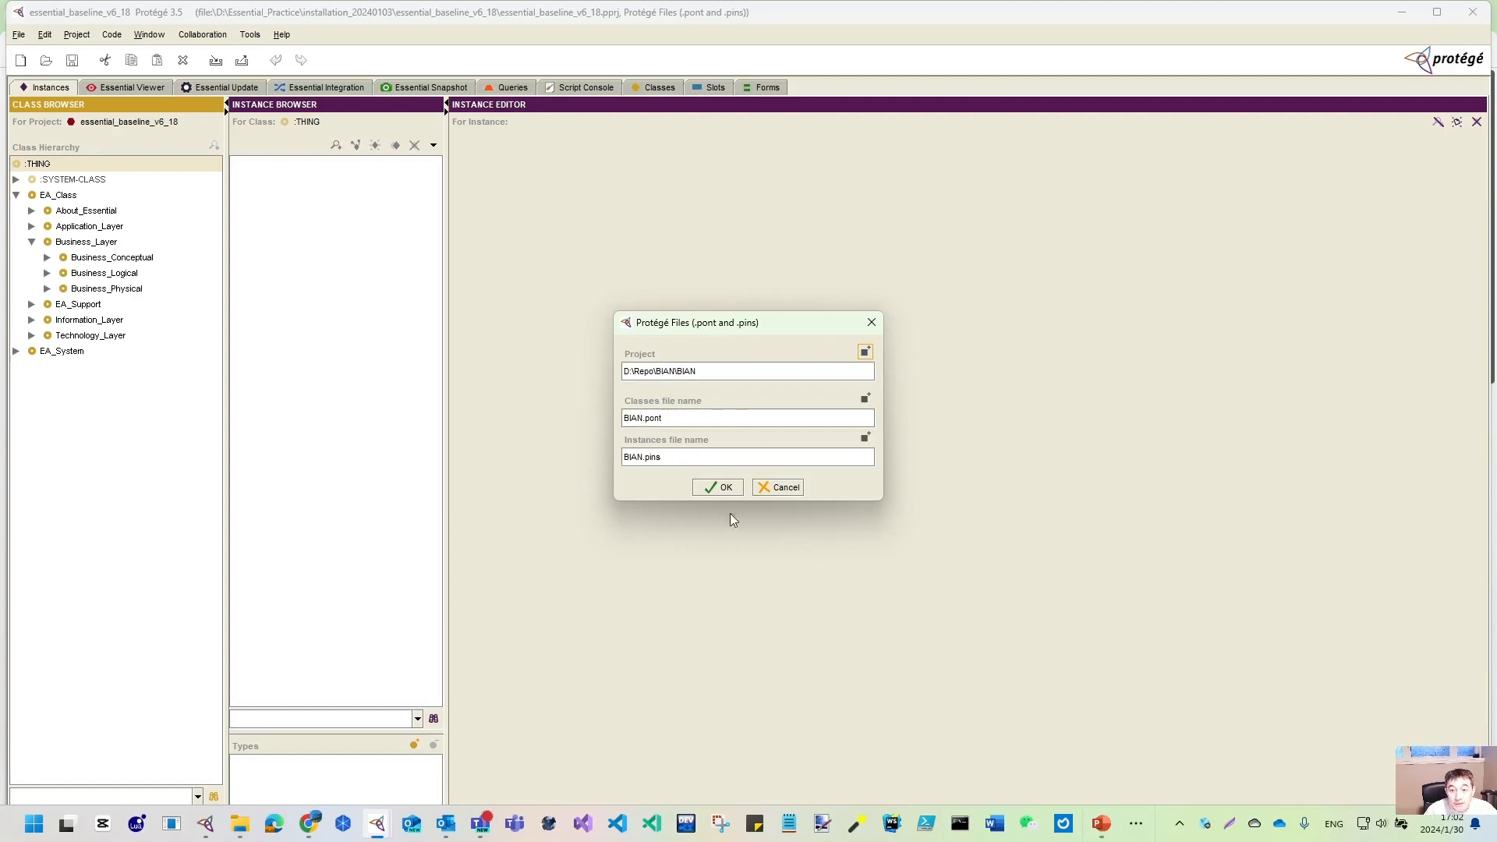
click(718, 487)
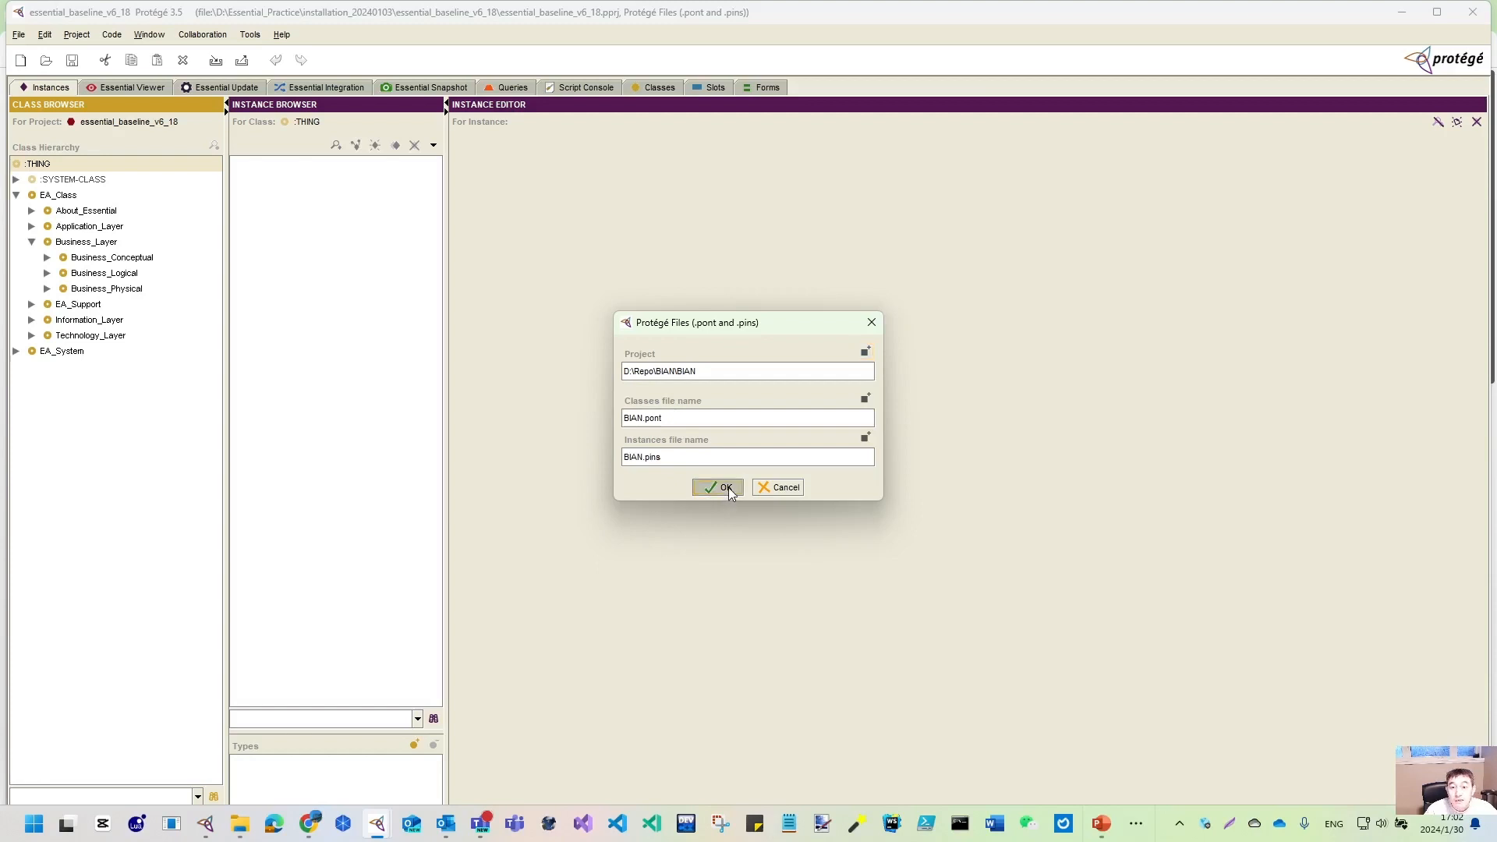
- In File Explorer, open D:\Repo and check the contents of the test folder
click(238, 830)
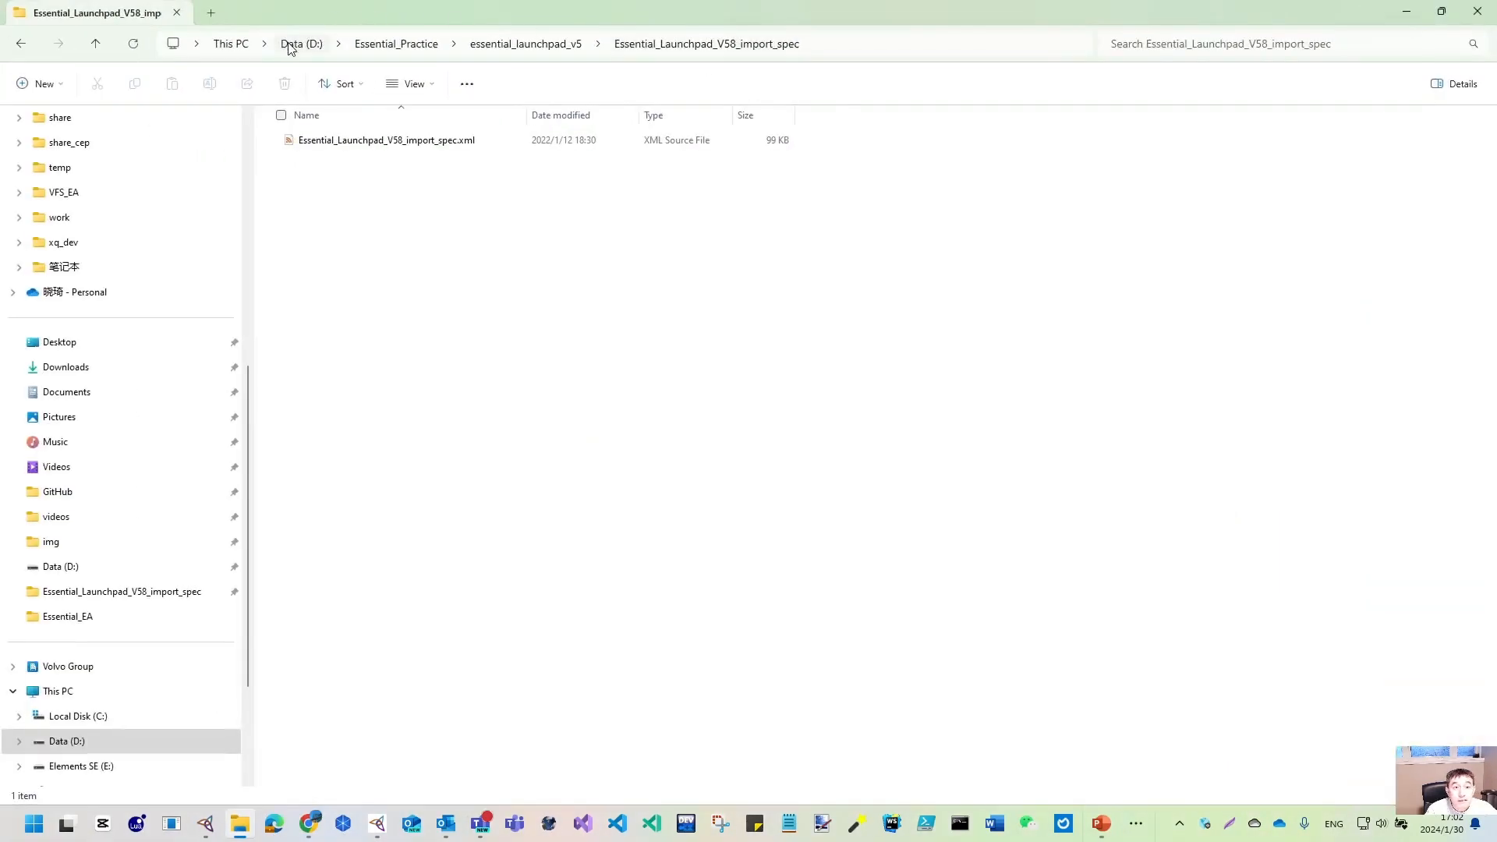
click(301, 43)
click(310, 477)
double_click(310, 477)
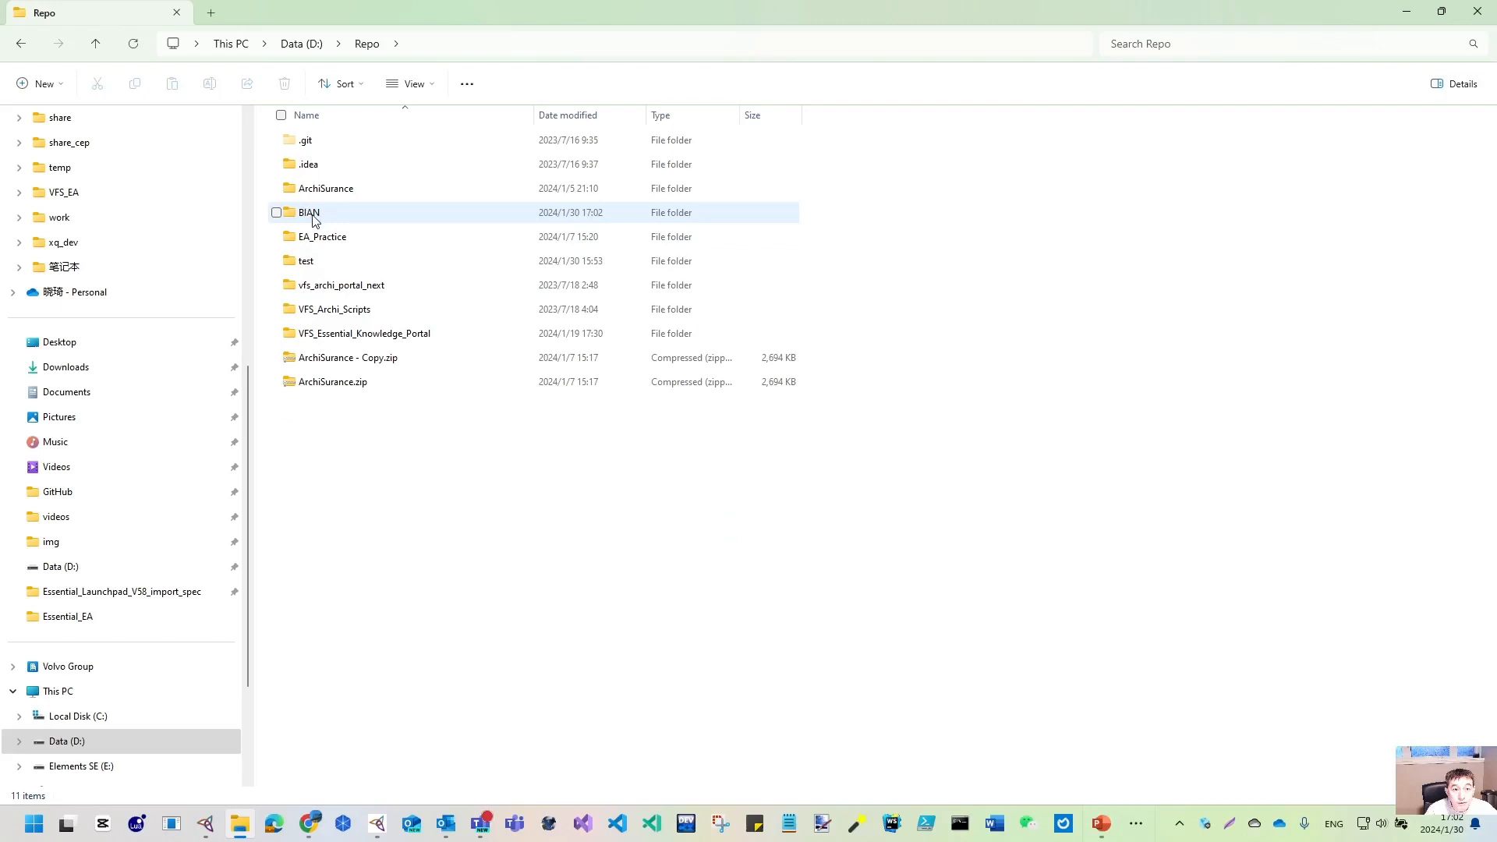
double_click(305, 260)
click(364, 45)
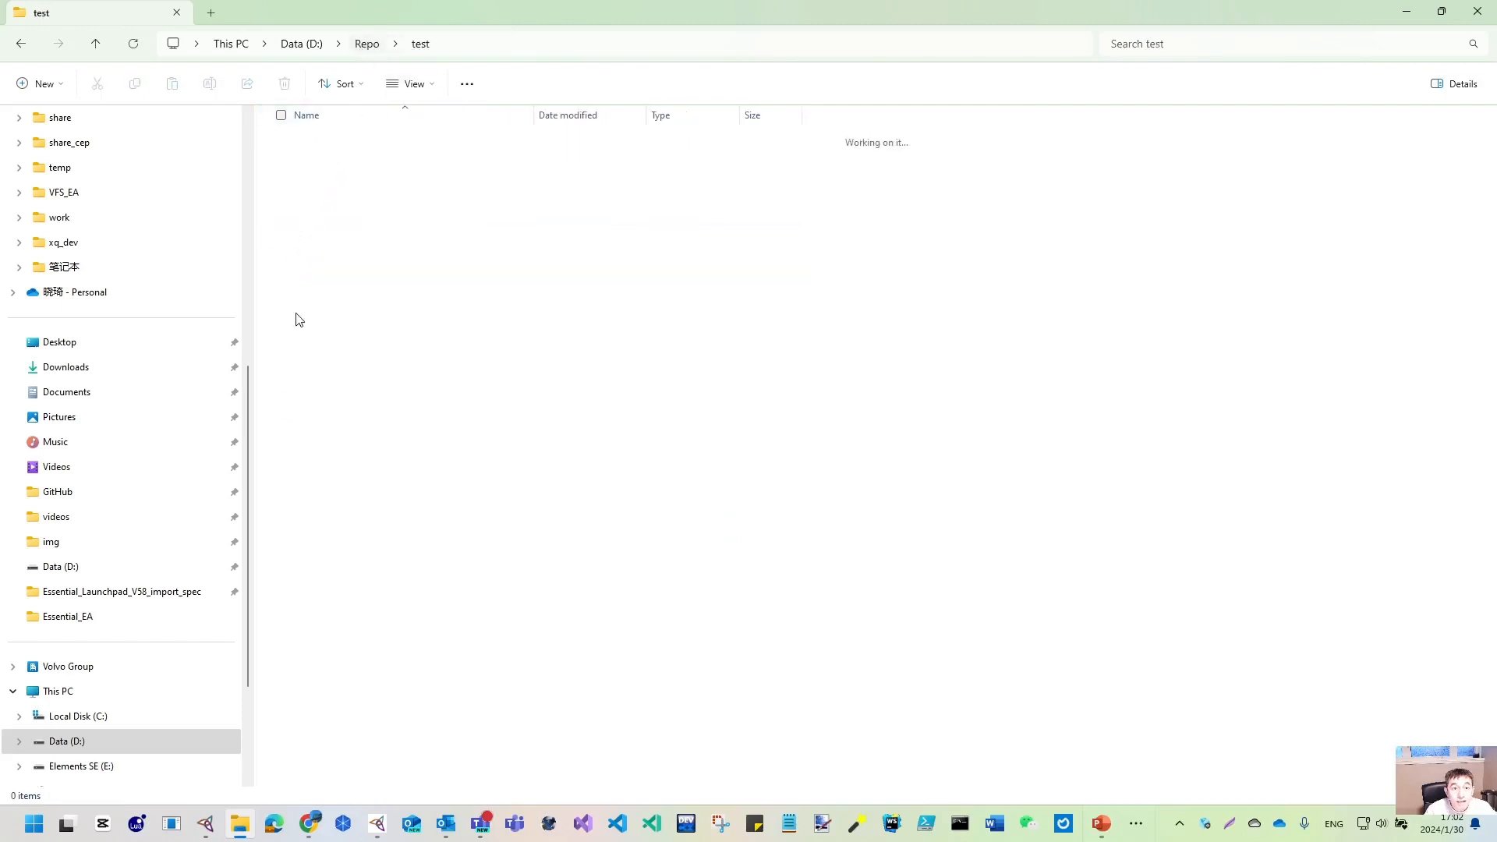
- Permanently delete the test folder and open BIAN to check its saved project files
key(shift+Delete)
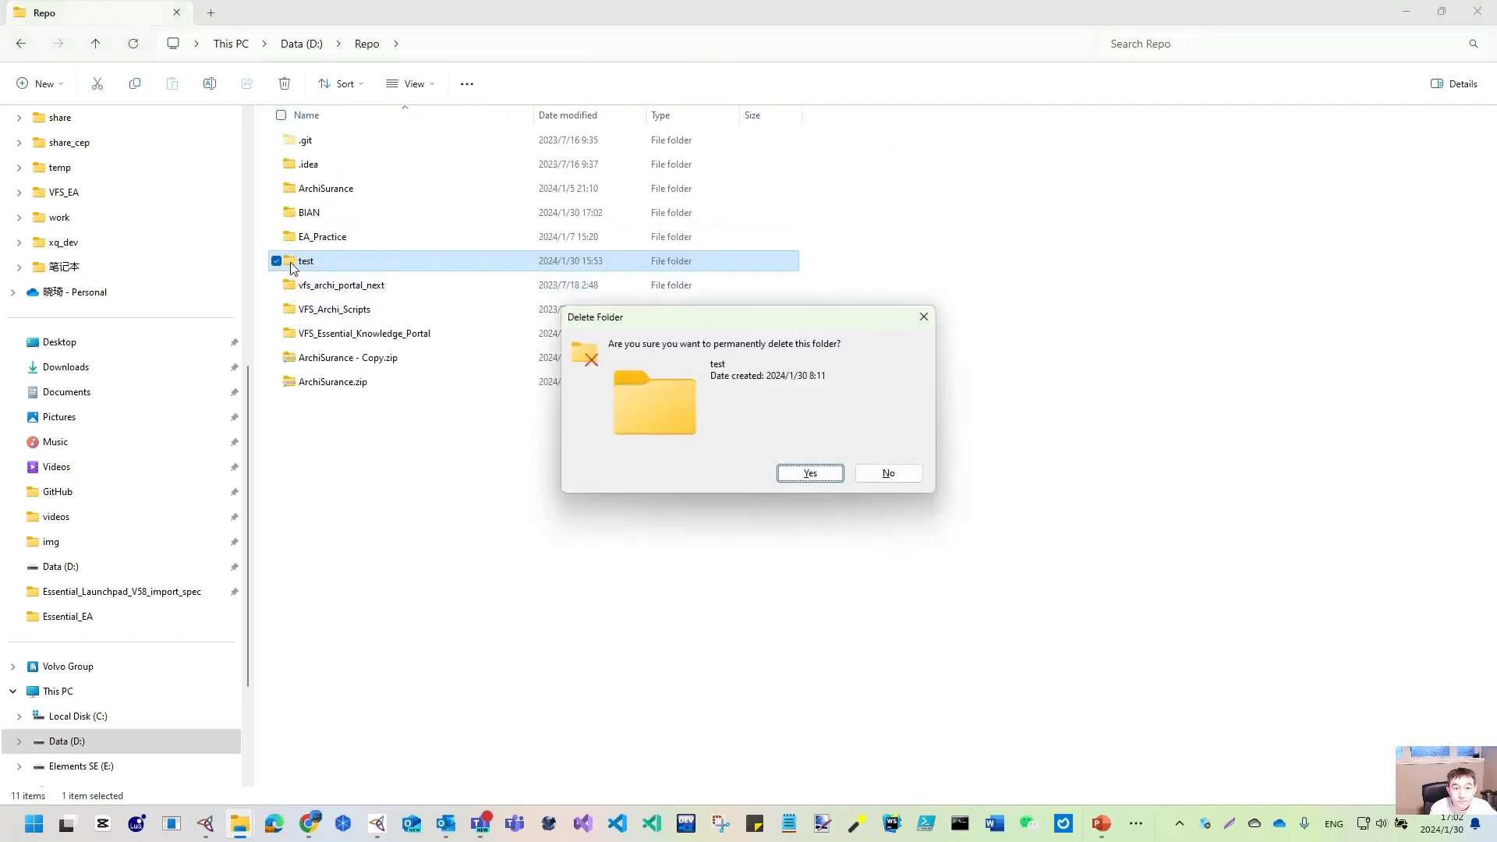
key(Return)
click(297, 217)
double_click(297, 215)
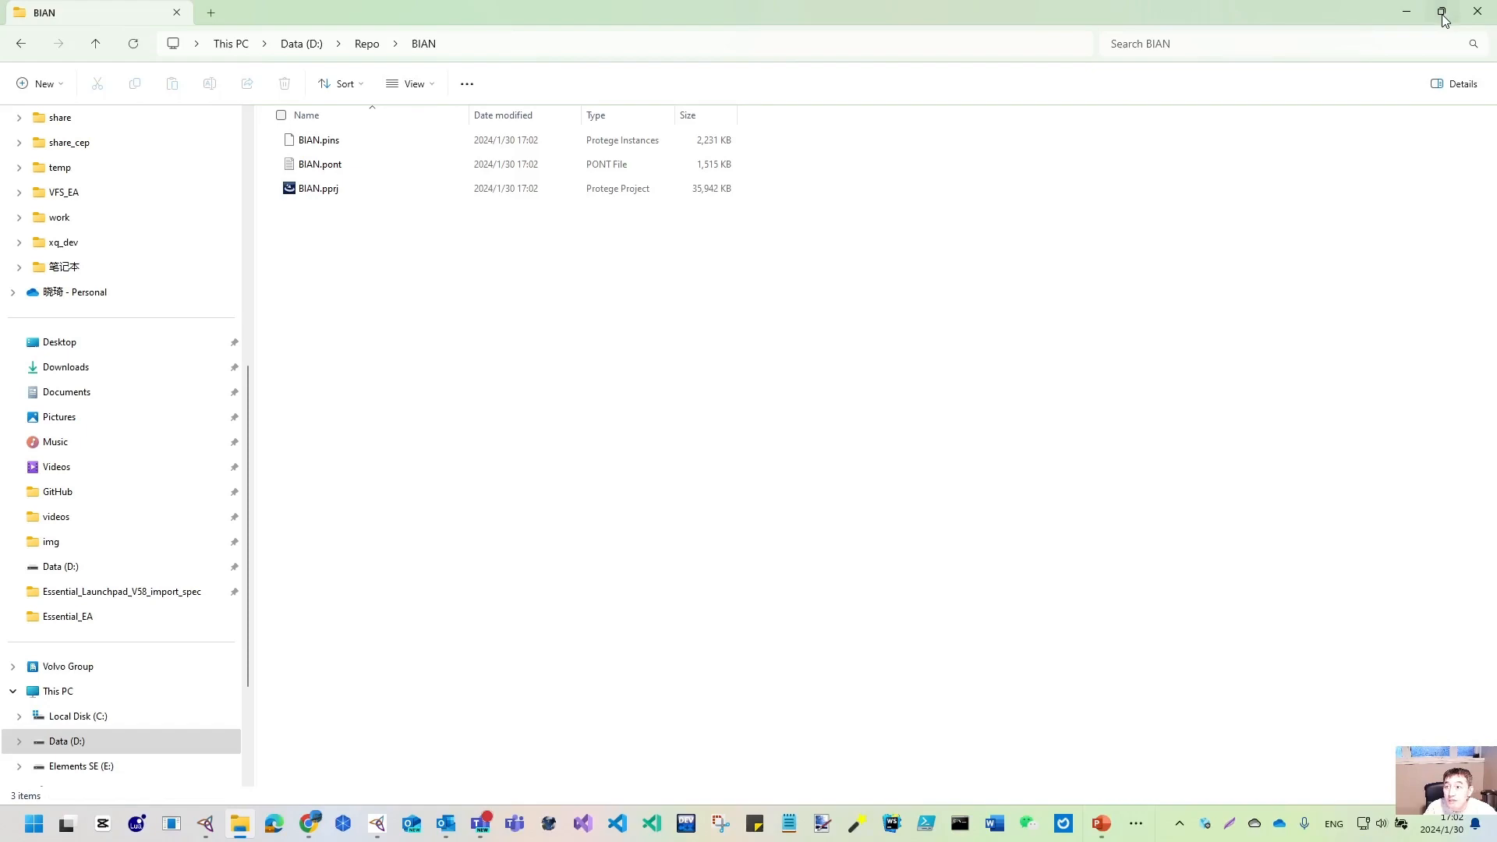
- In a new Explorer tab, browse to C:\Program Files\Apache Software Foundation\Tomcat 9.0\webapps
click(210, 13)
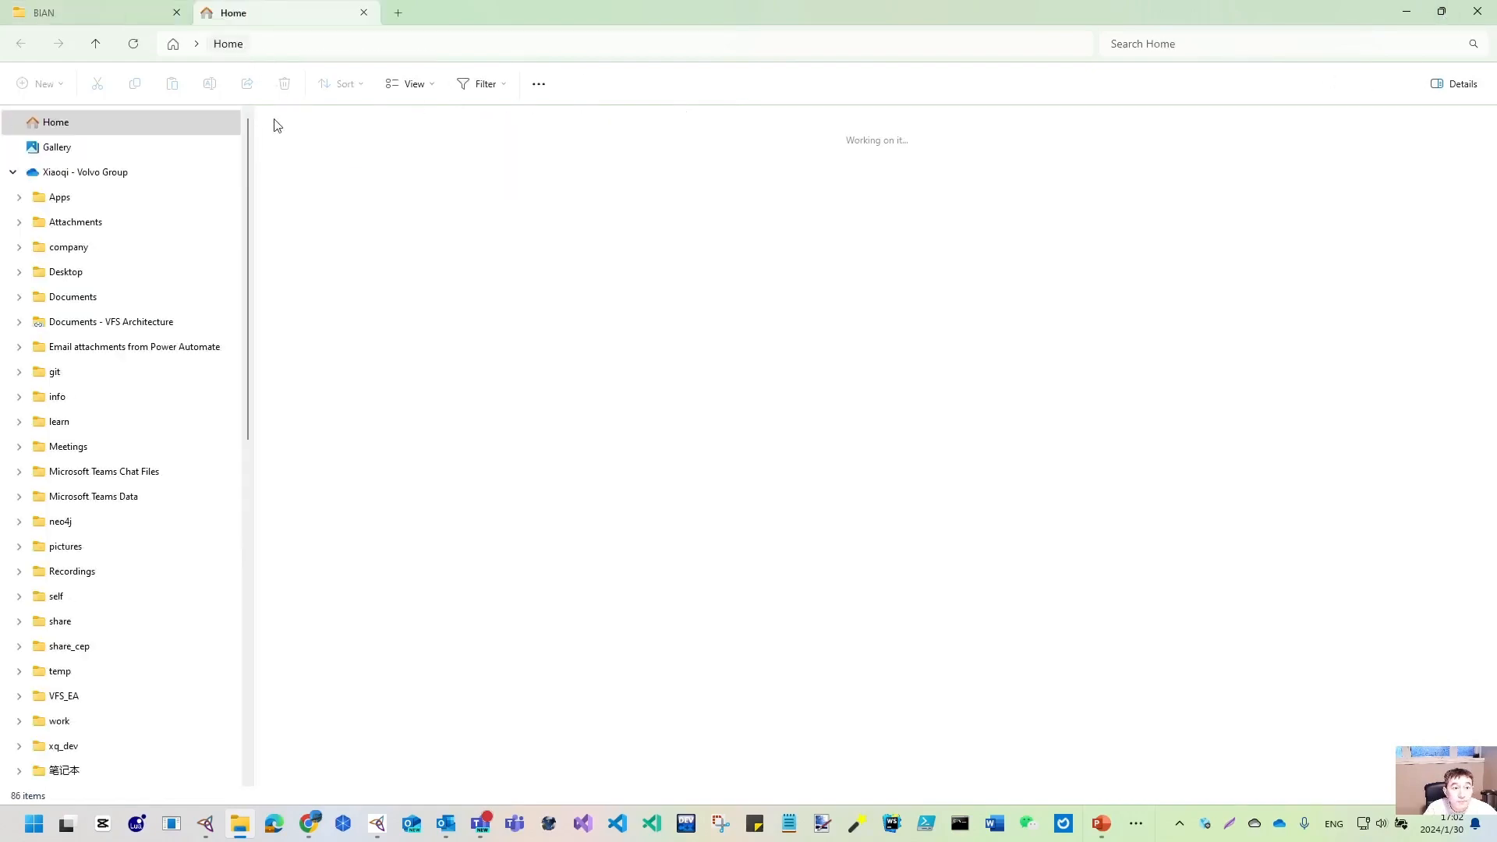
click(251, 628)
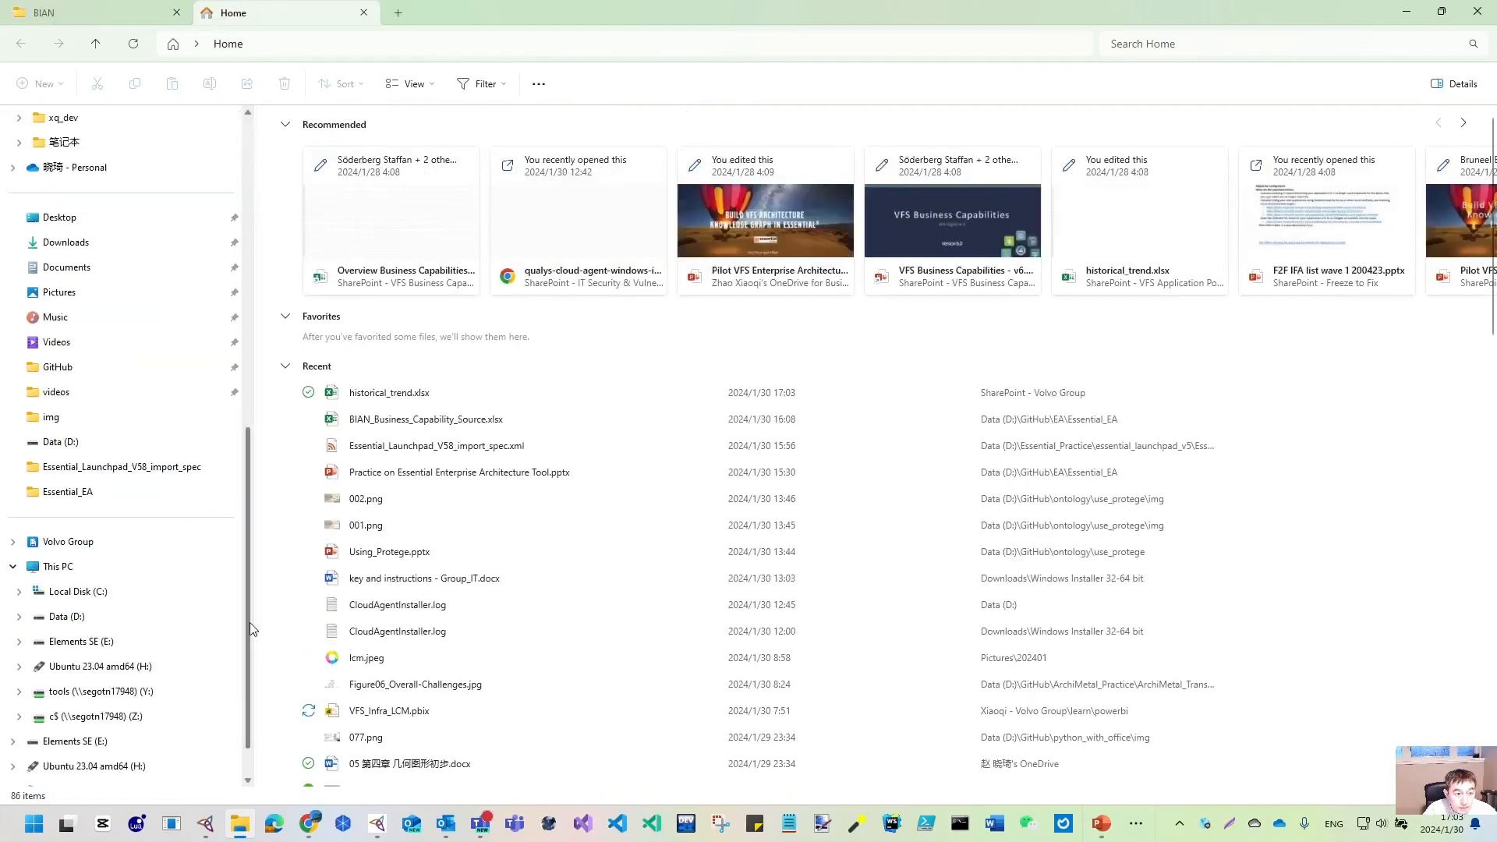
click(66, 593)
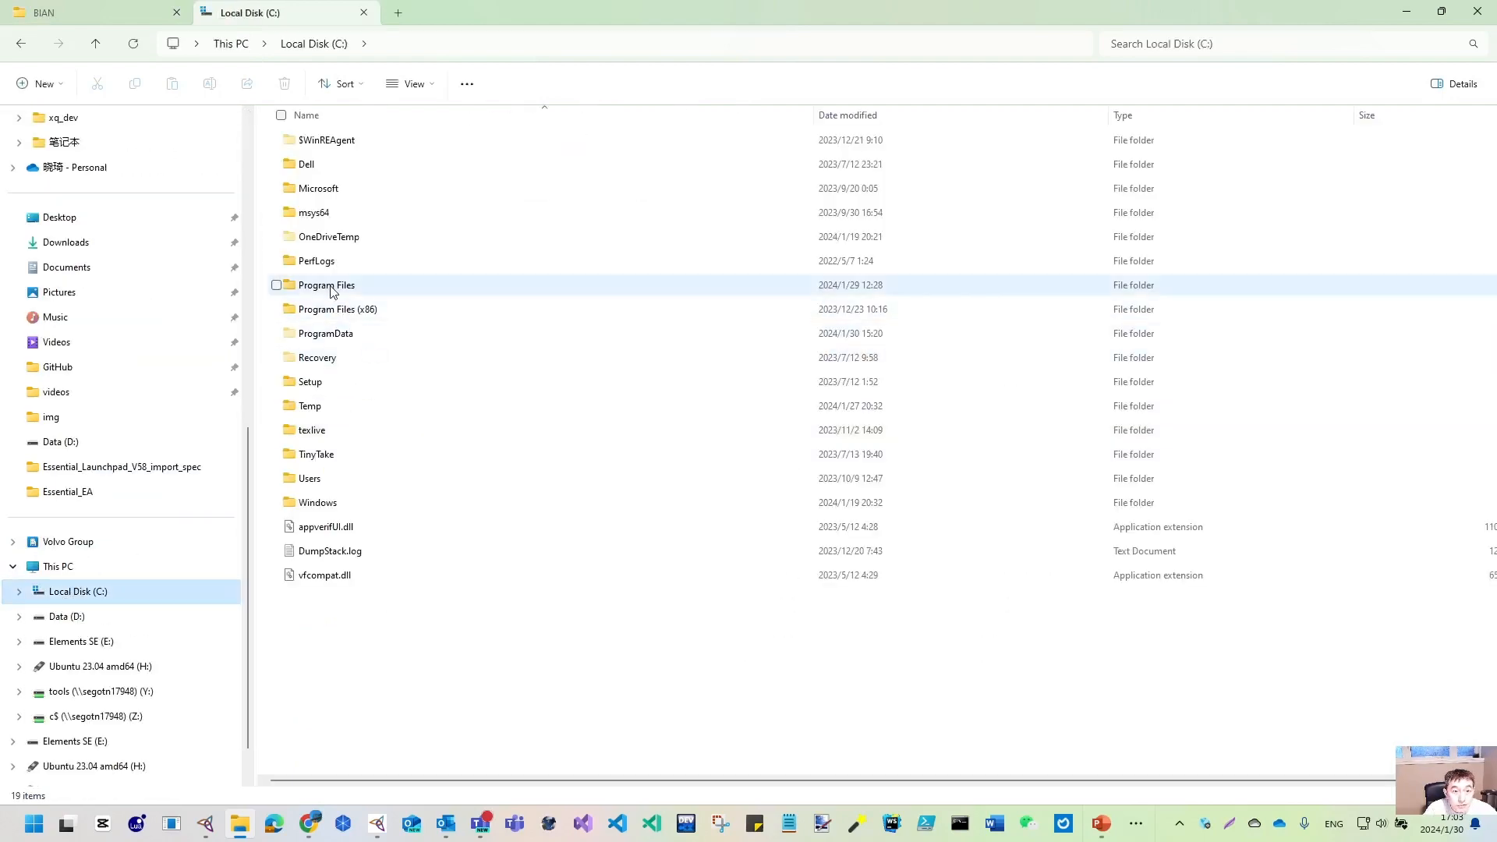
double_click(327, 286)
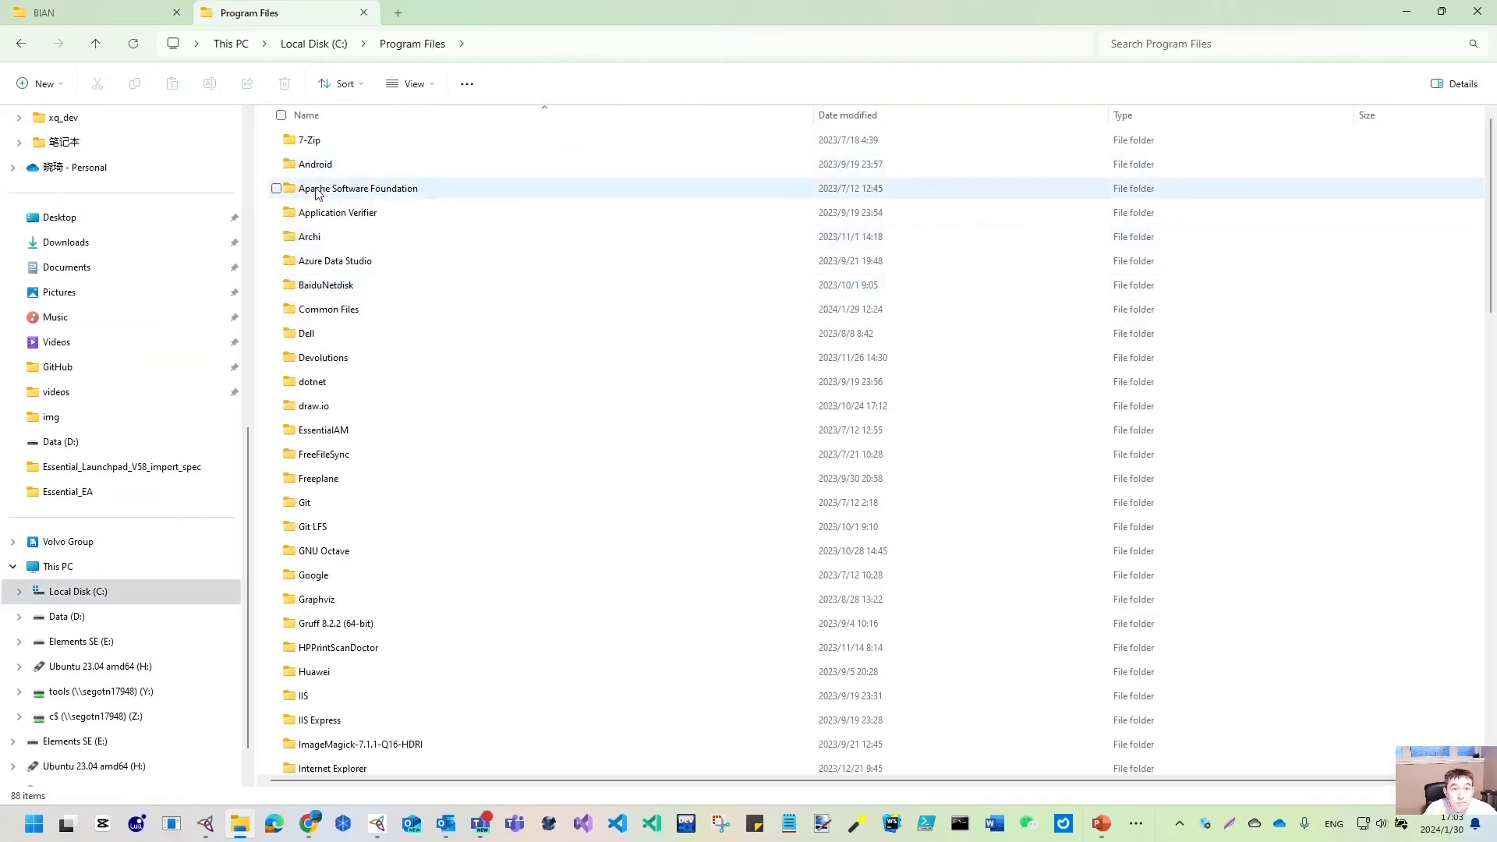
double_click(340, 192)
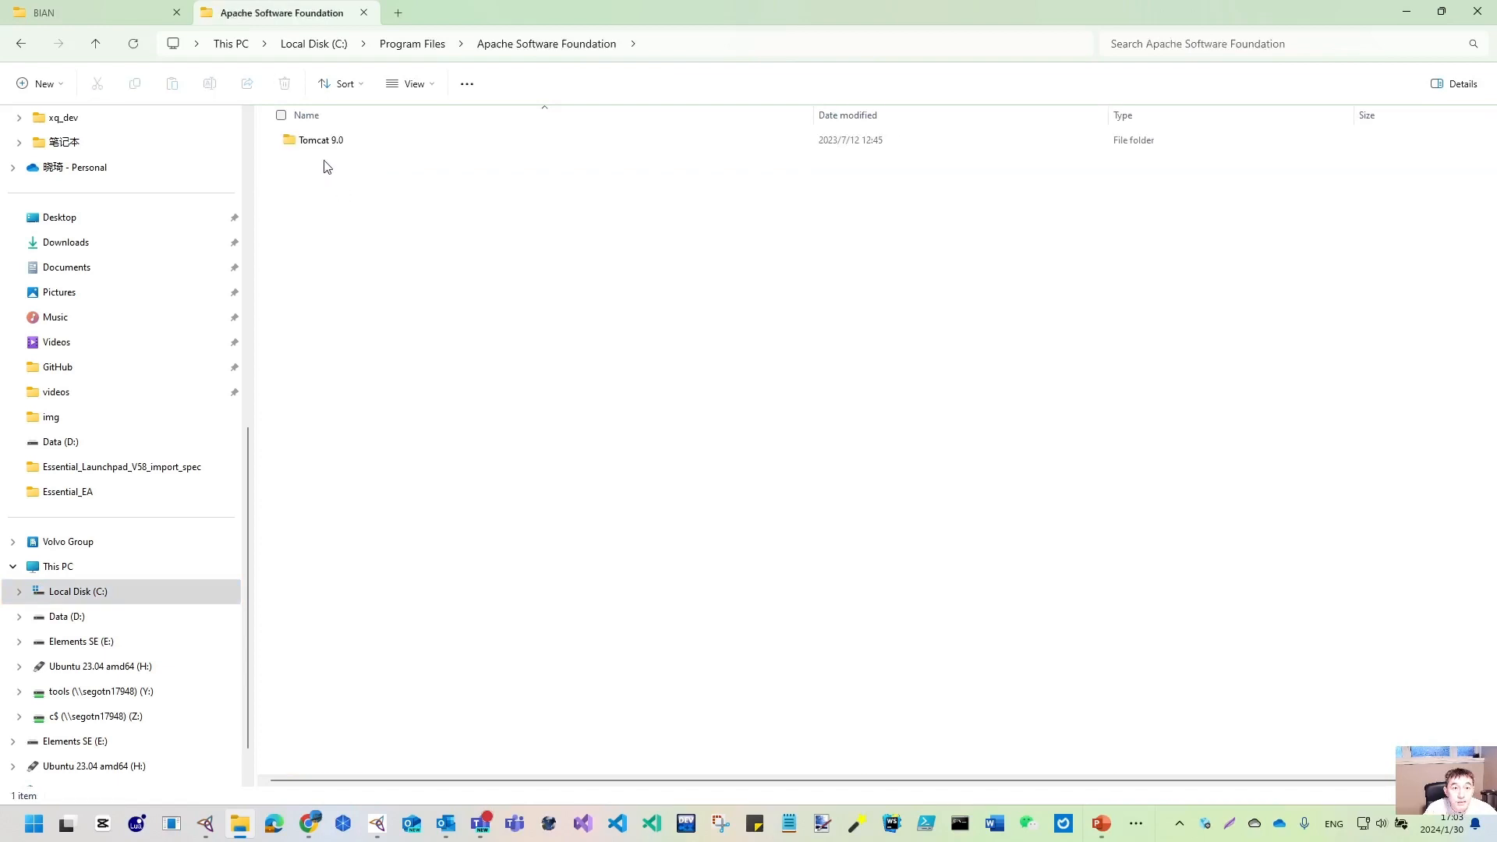
double_click(311, 145)
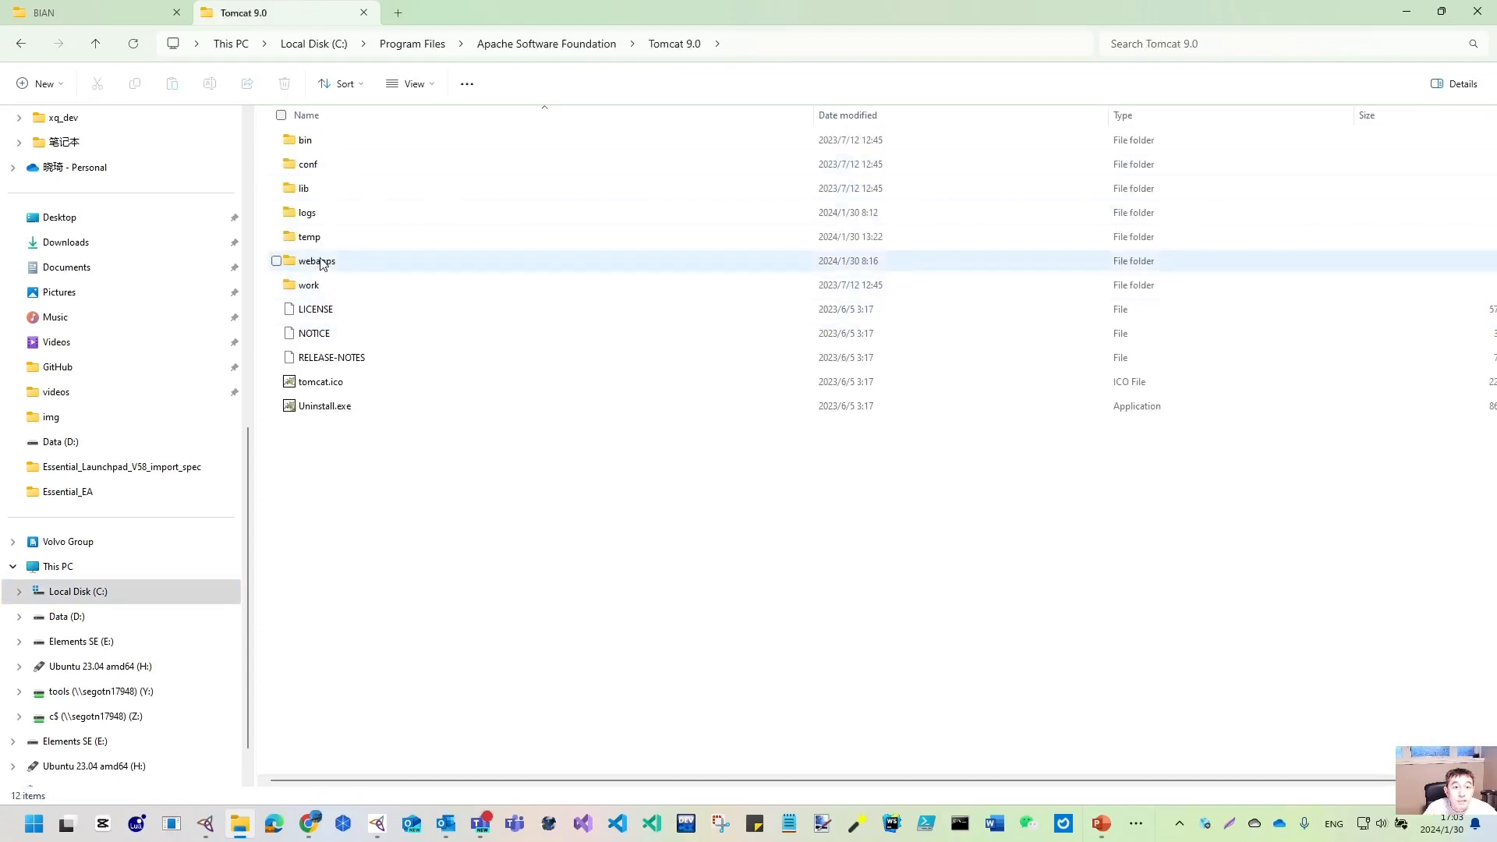
double_click(316, 261)
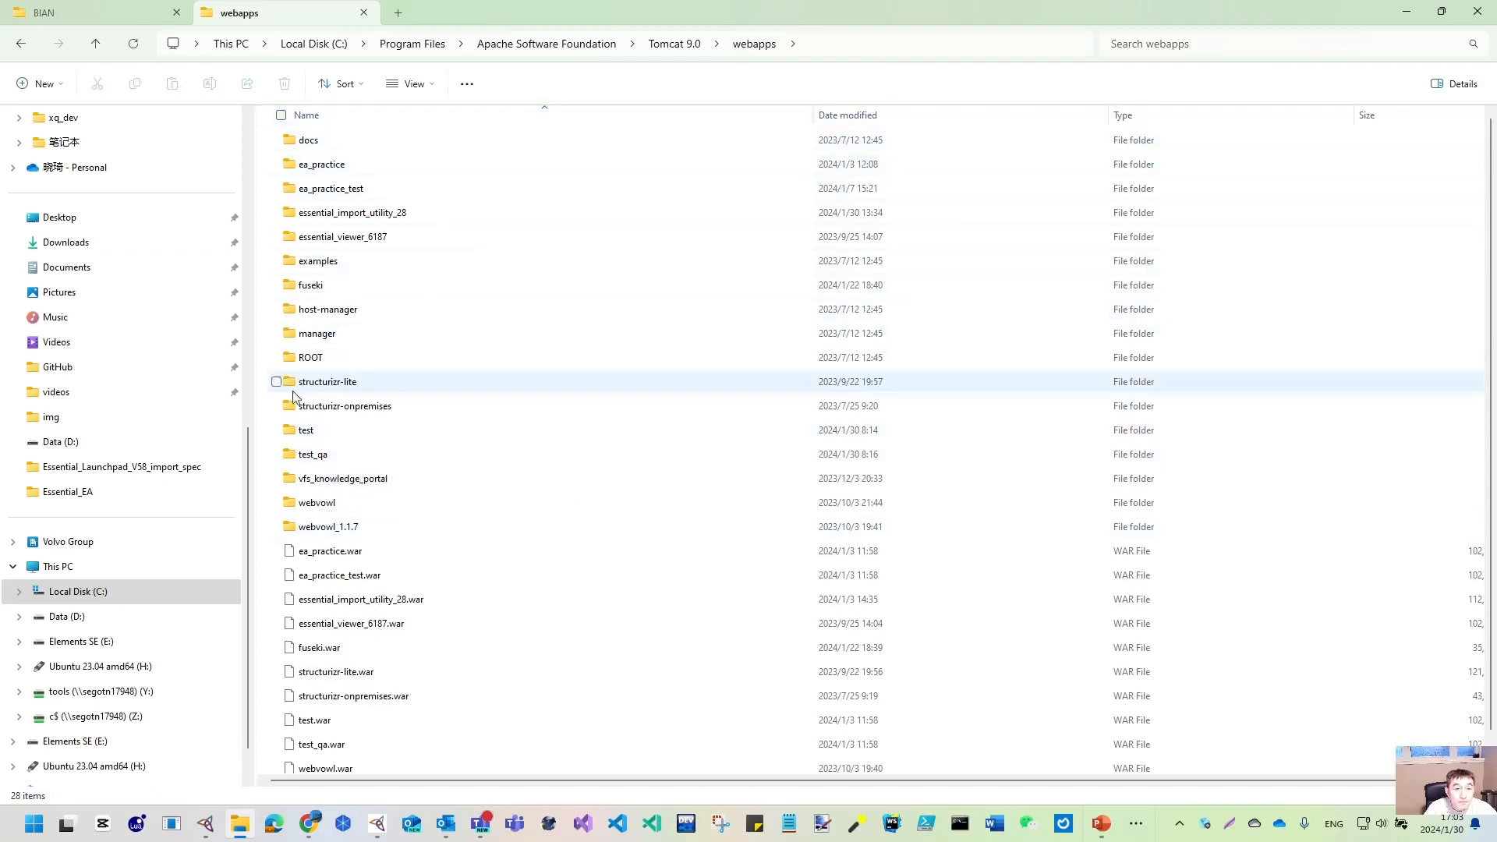
- Review the webapps contents, including test and test_qa, then return to the BIAN tab
mouse_move(328, 286)
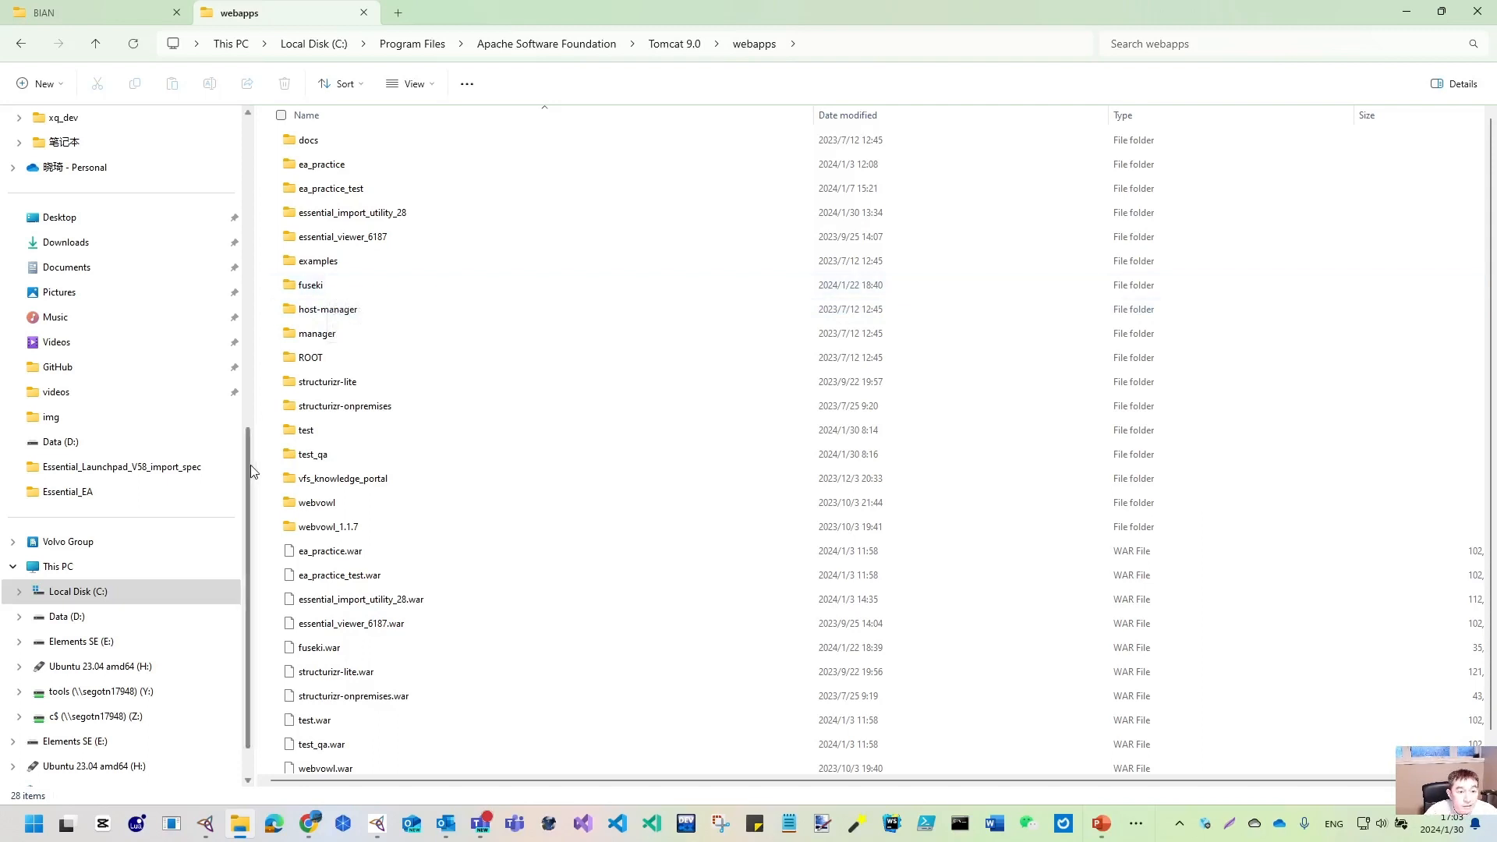
drag(250, 465, 252, 163)
scroll(191, 546, down, 10)
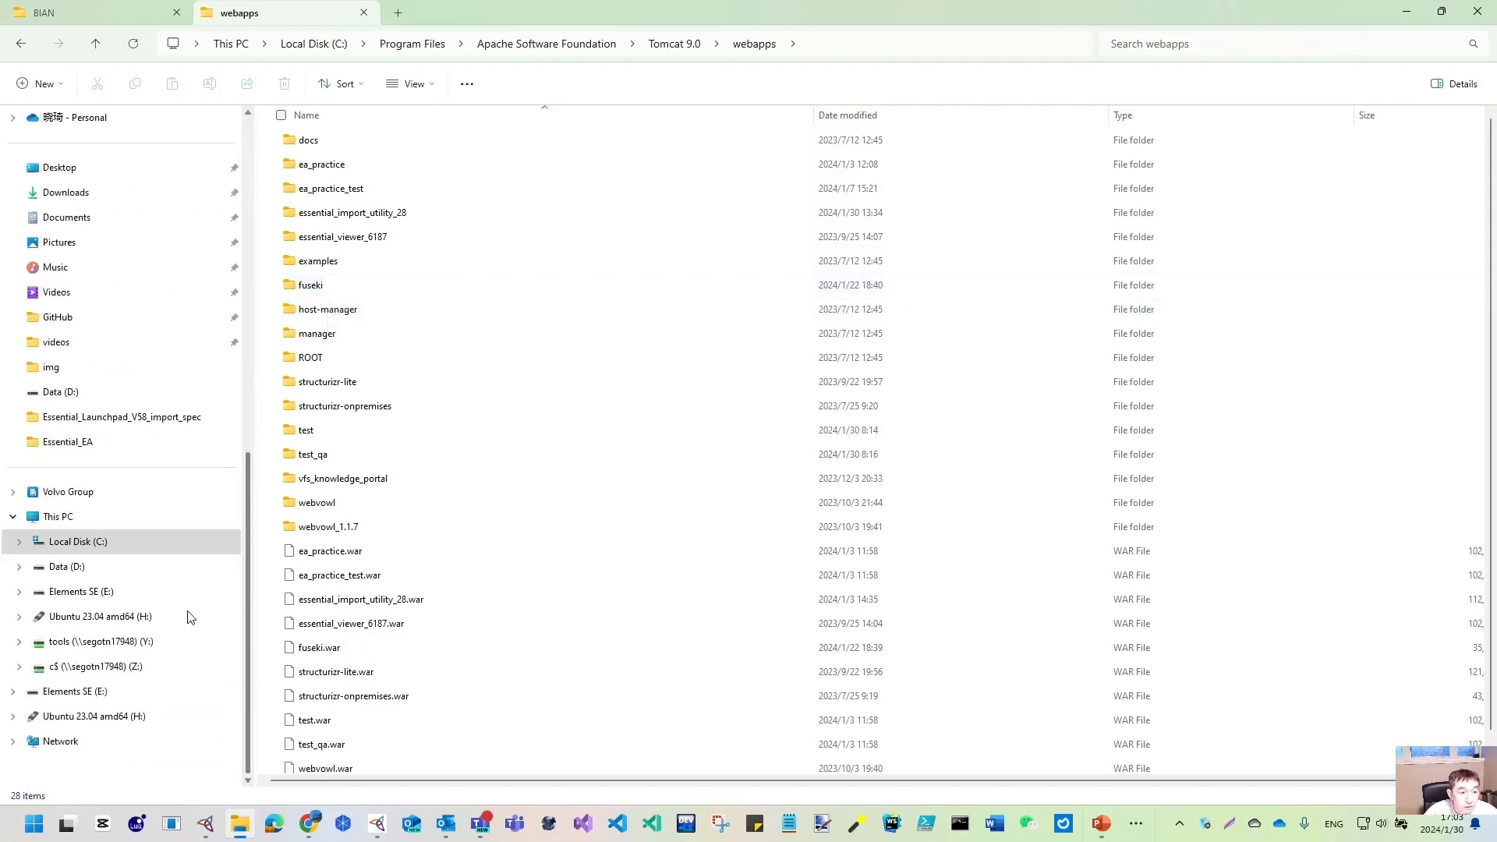
click(112, 13)
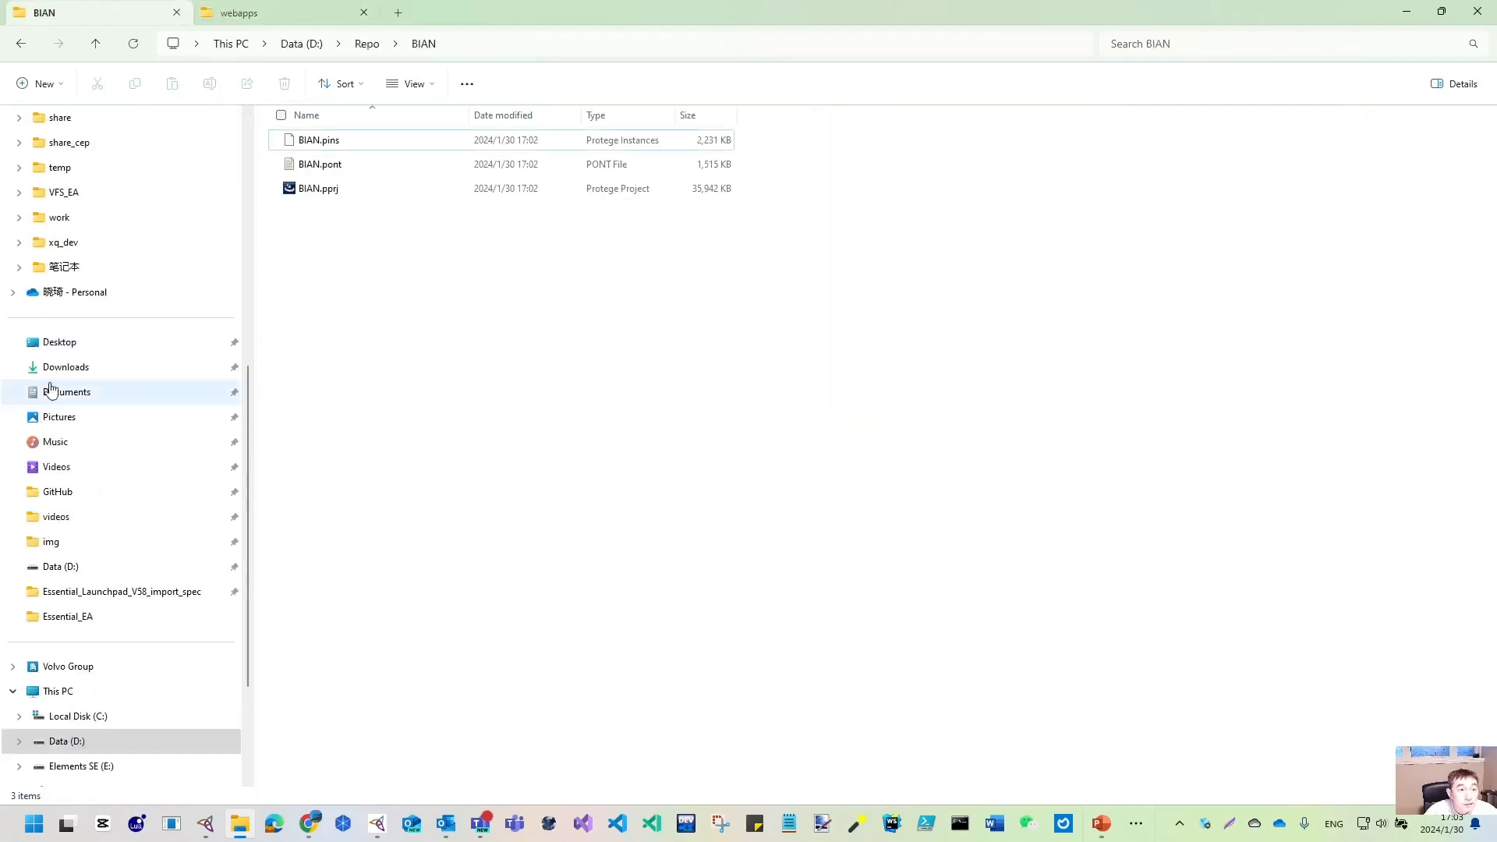
- Copy essential_viewer_6187.war from D:\Essential_Practice\installation_20240103
scroll(110, 290, up, 7)
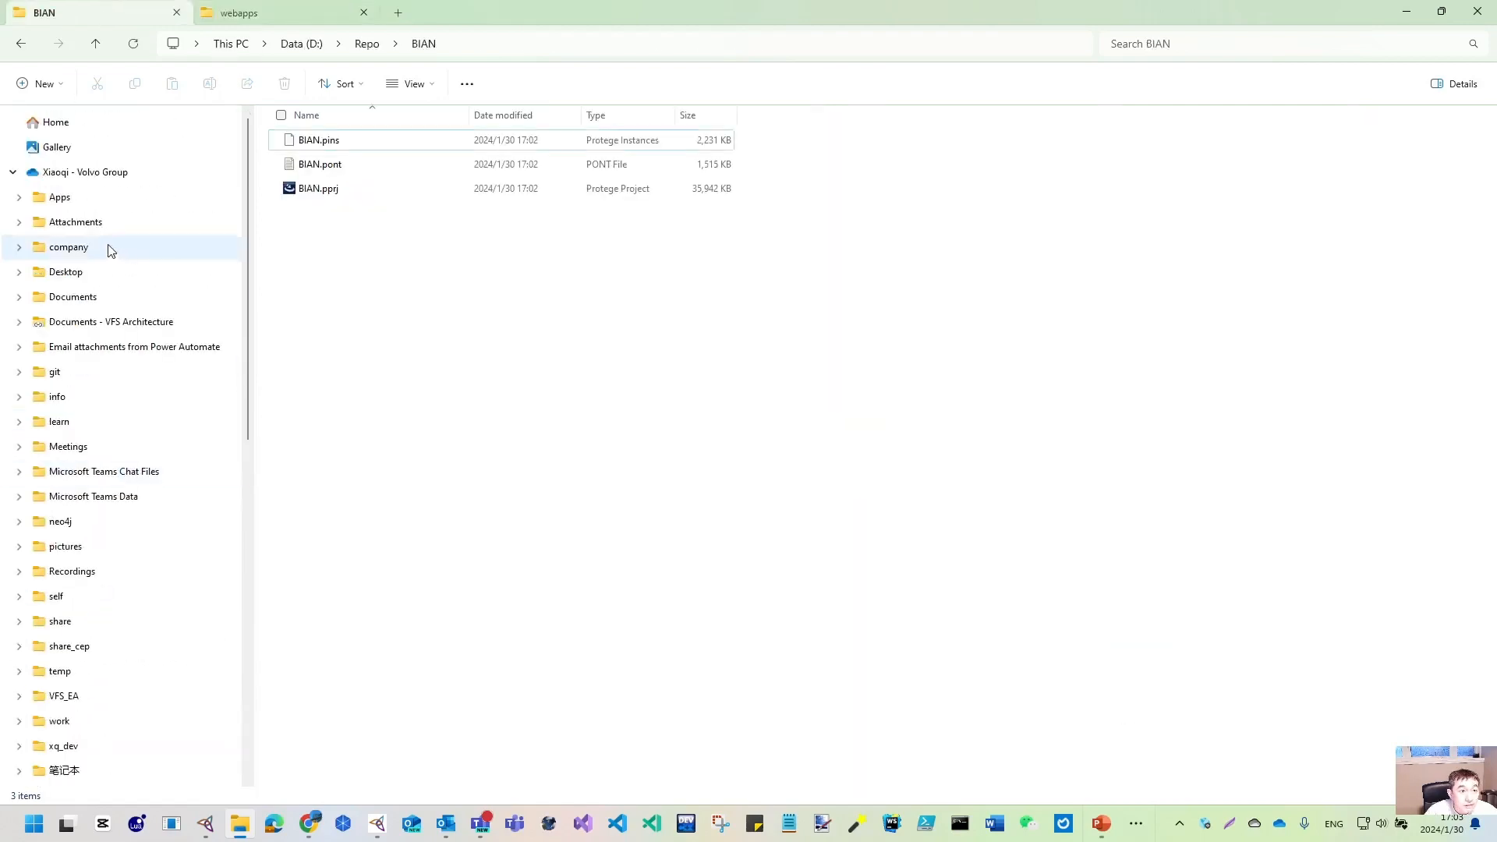
scroll(110, 247, down, 7)
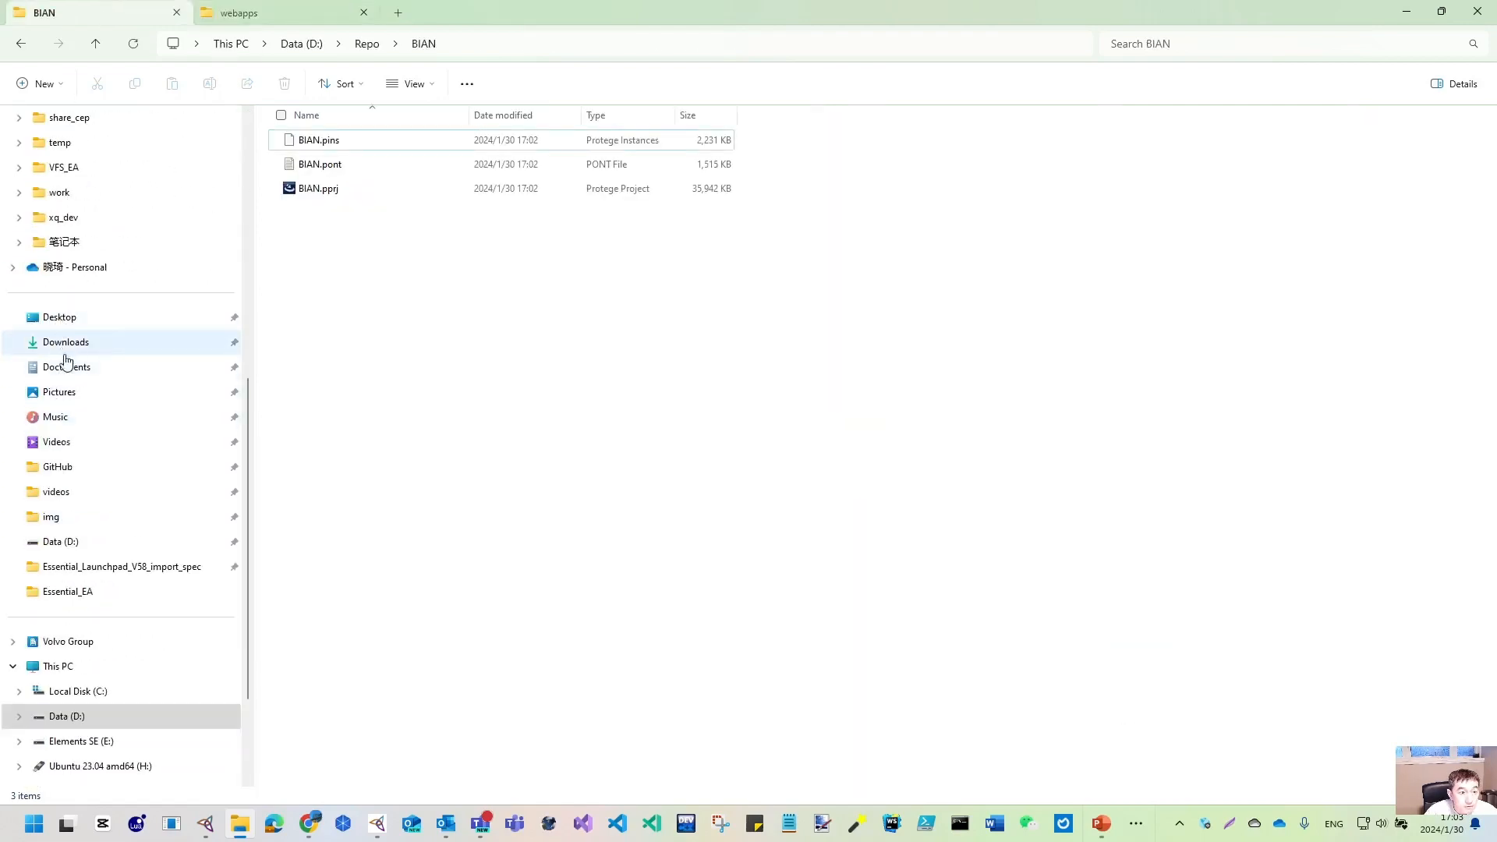
click(74, 347)
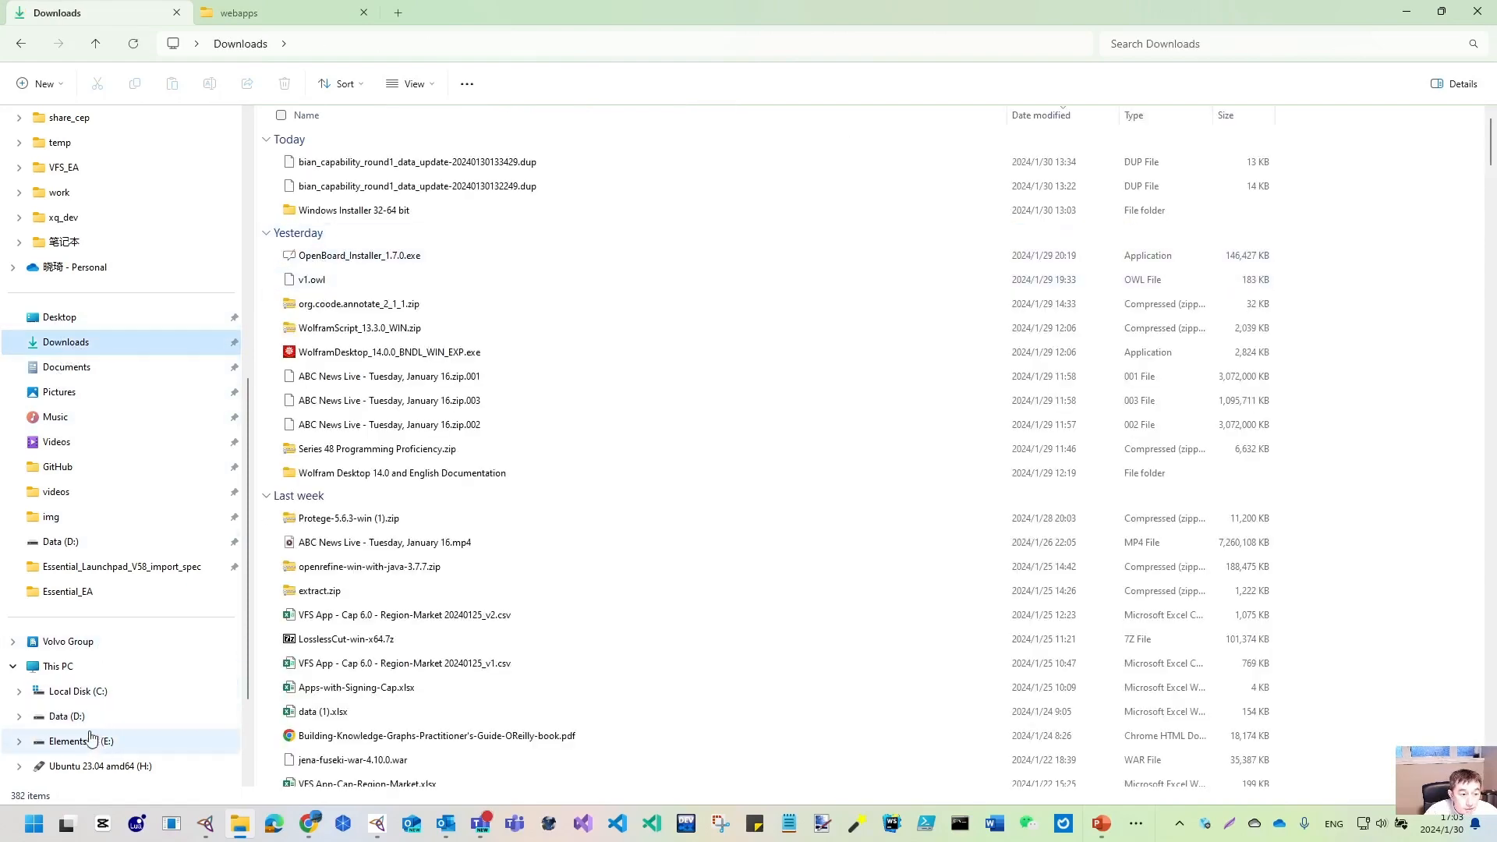
click(67, 716)
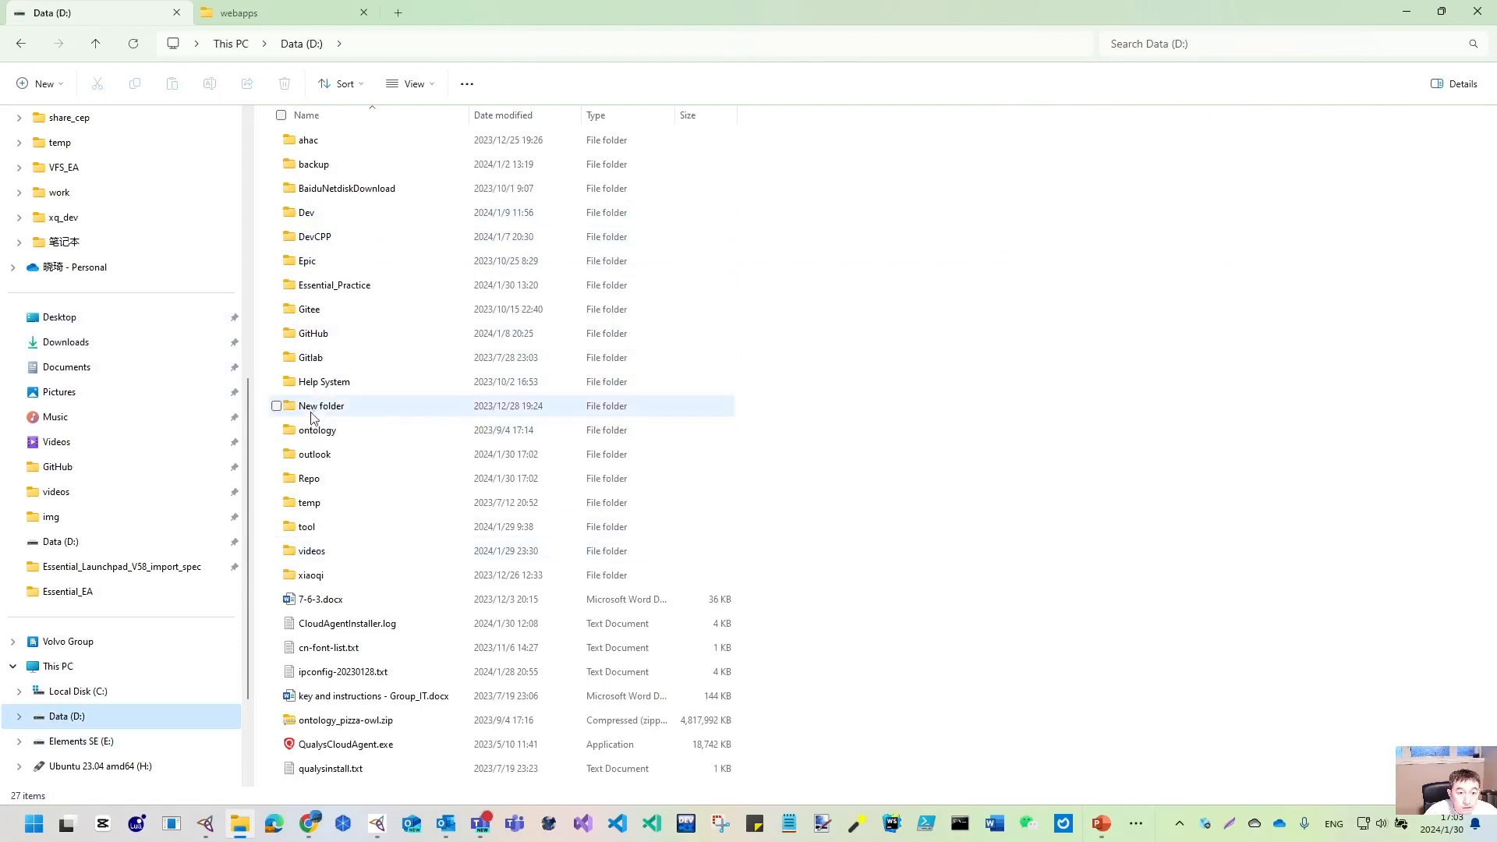
double_click(333, 286)
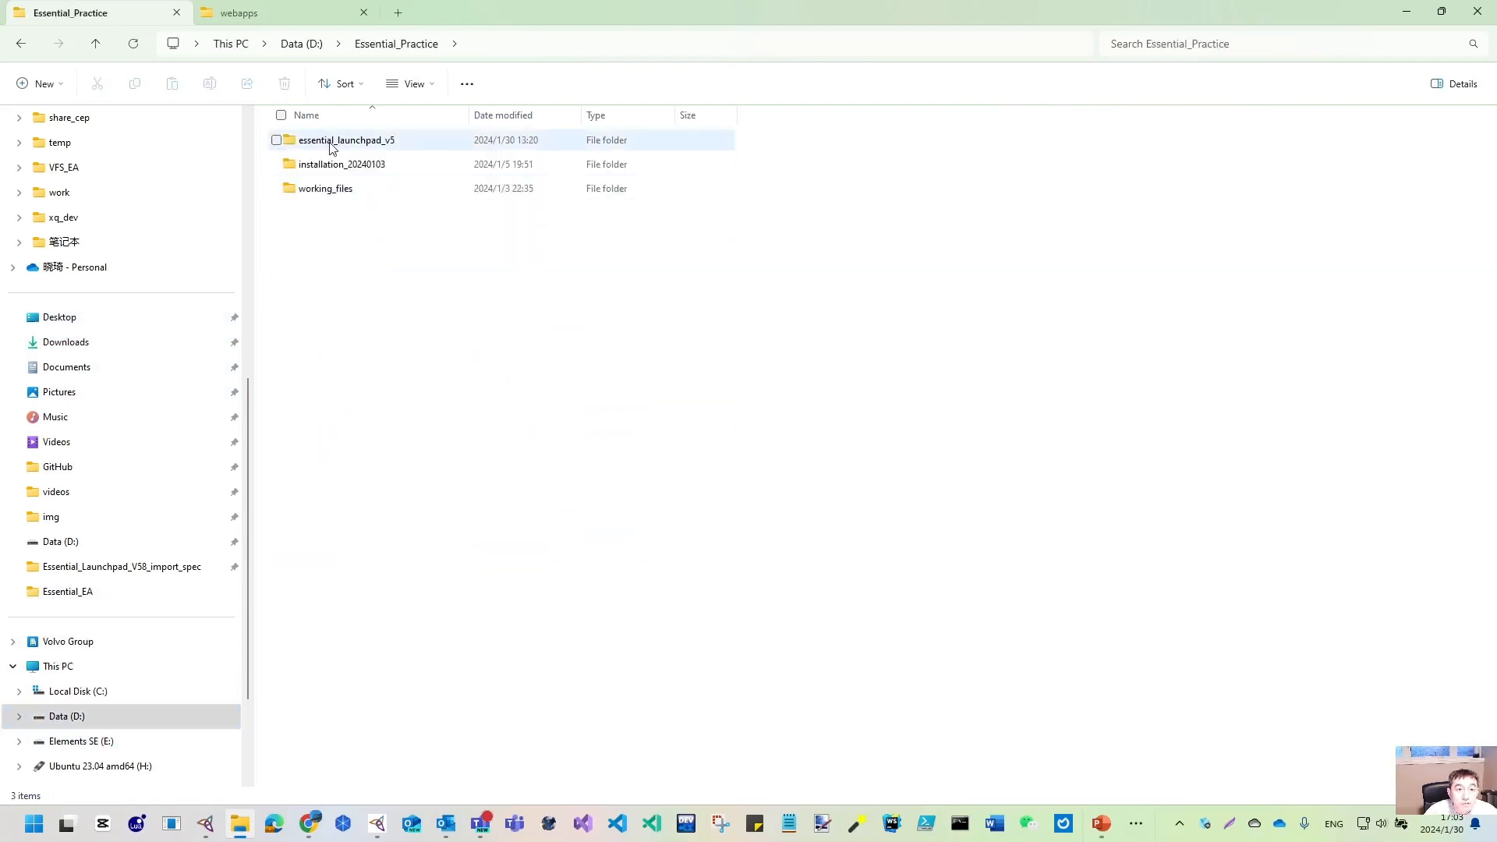
double_click(335, 166)
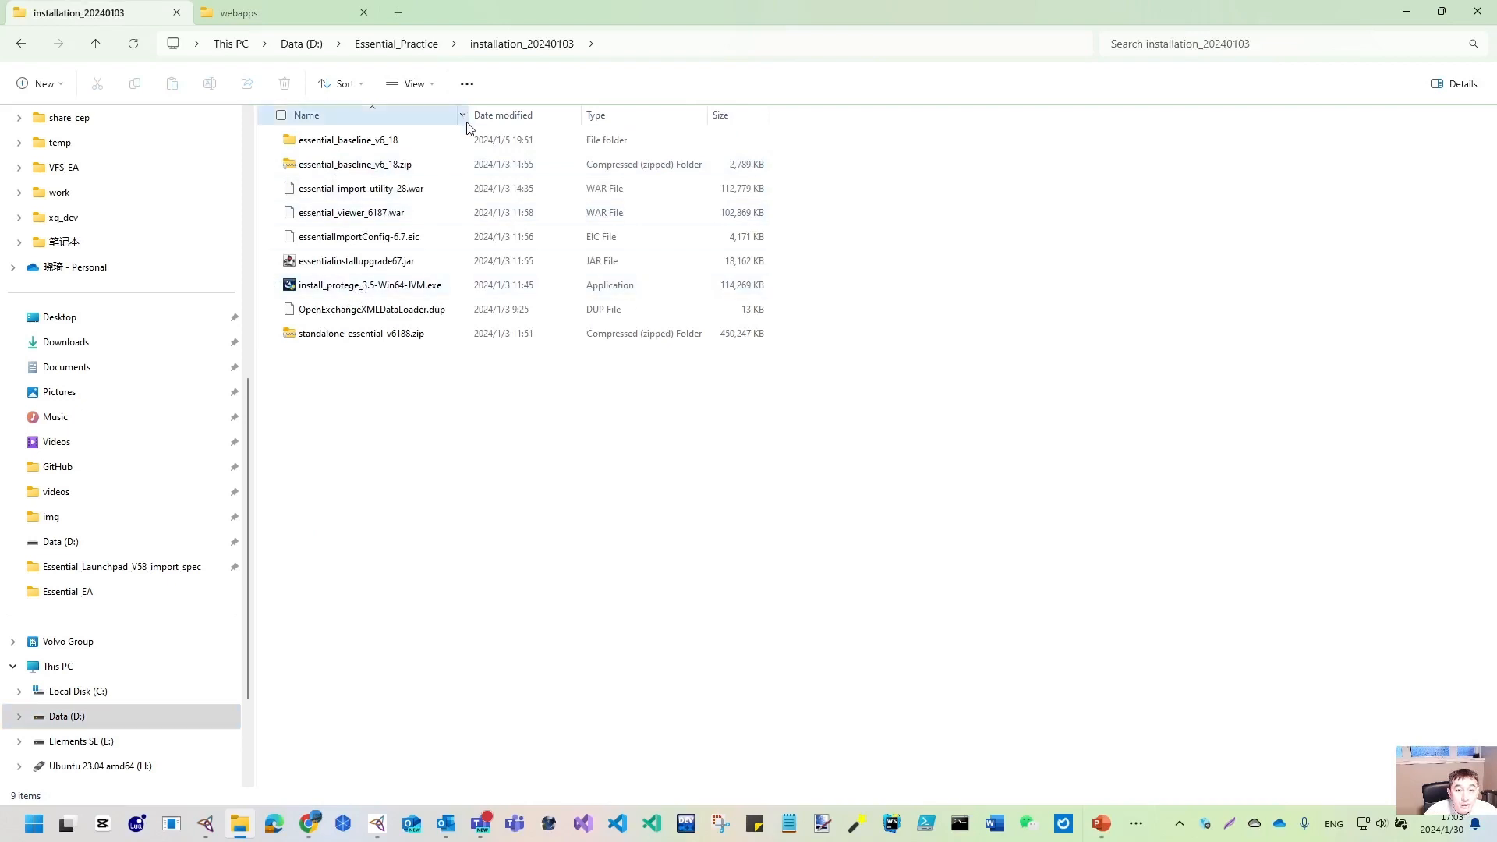
drag(472, 111, 494, 113)
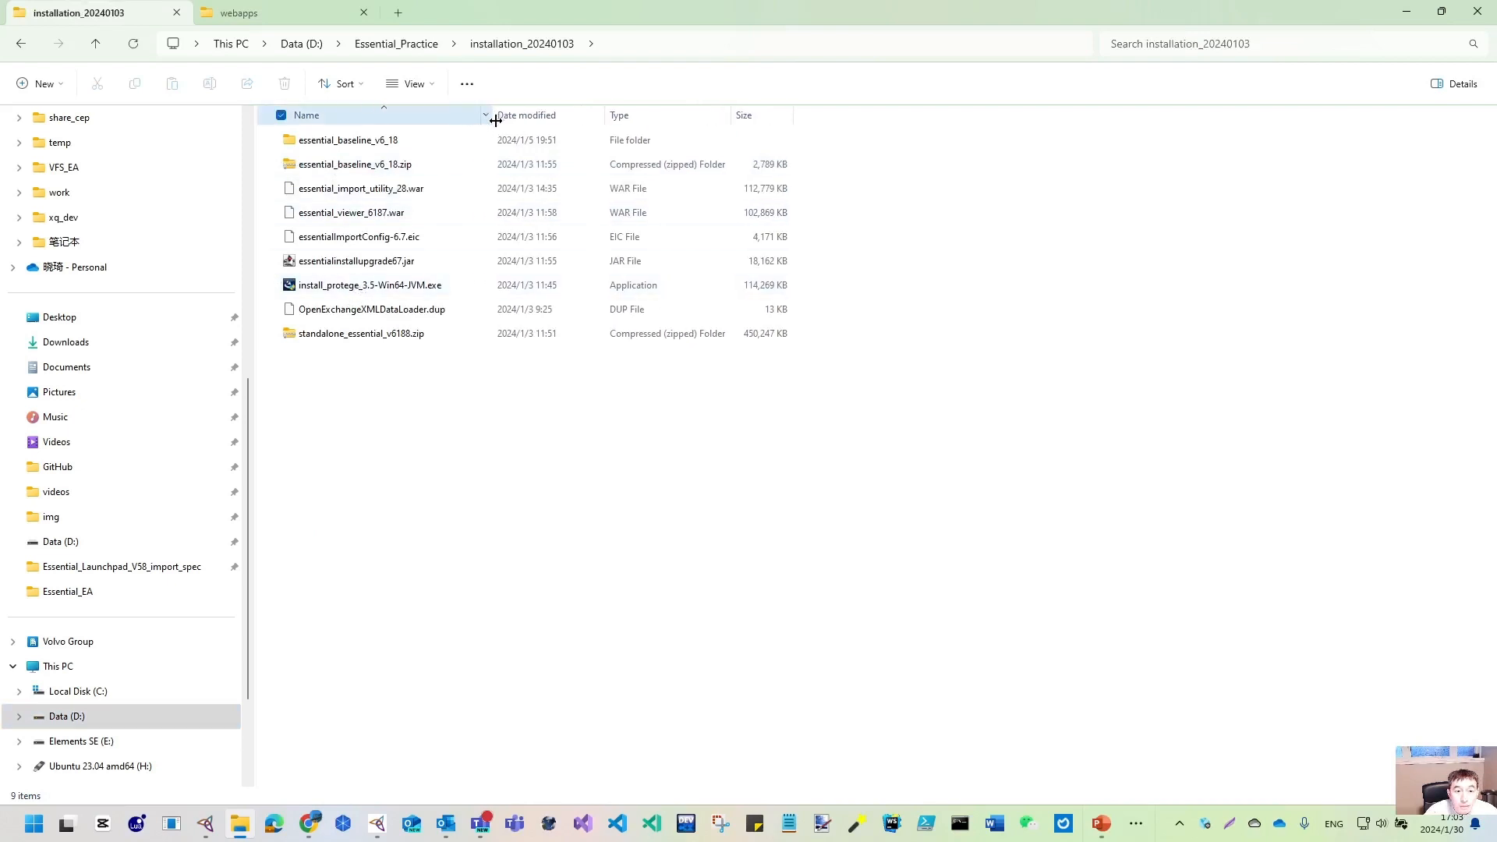
click(349, 217)
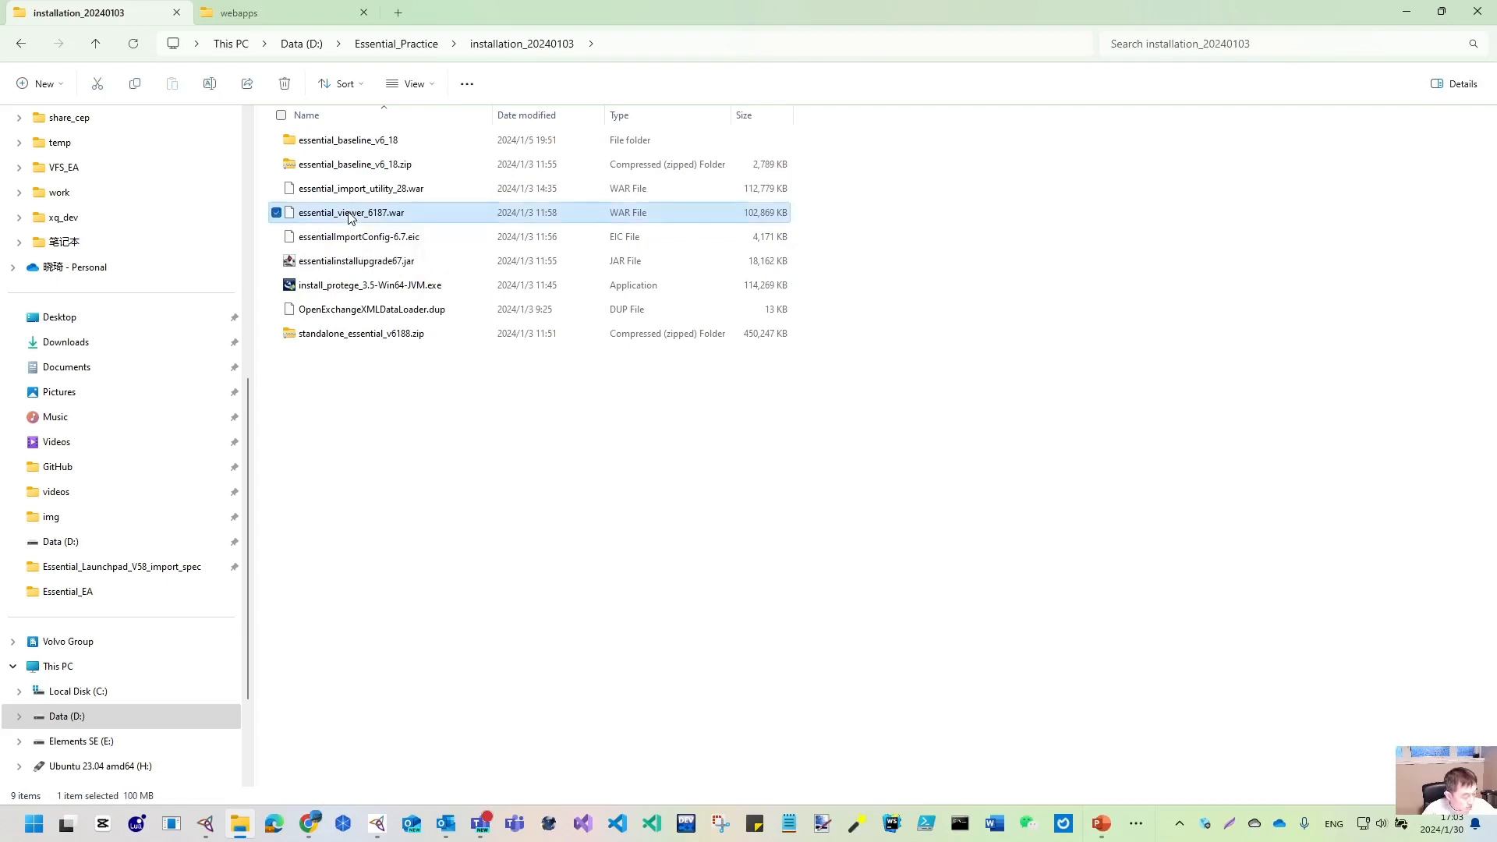
- Paste the WAR file into Essential_Practice and rename it bian.war
click(404, 44)
click(333, 455)
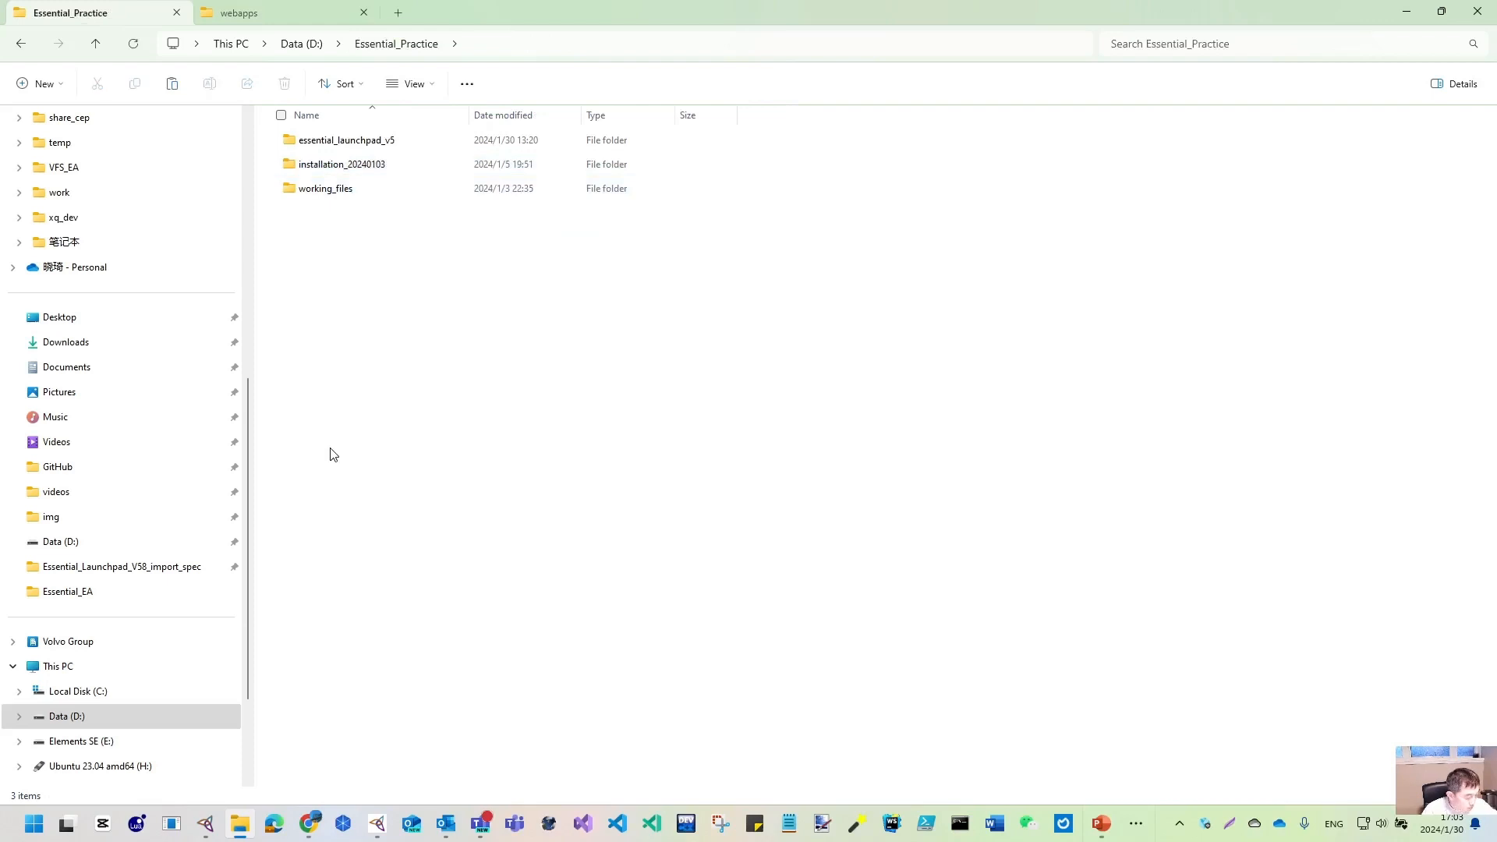
key(ctrl+v)
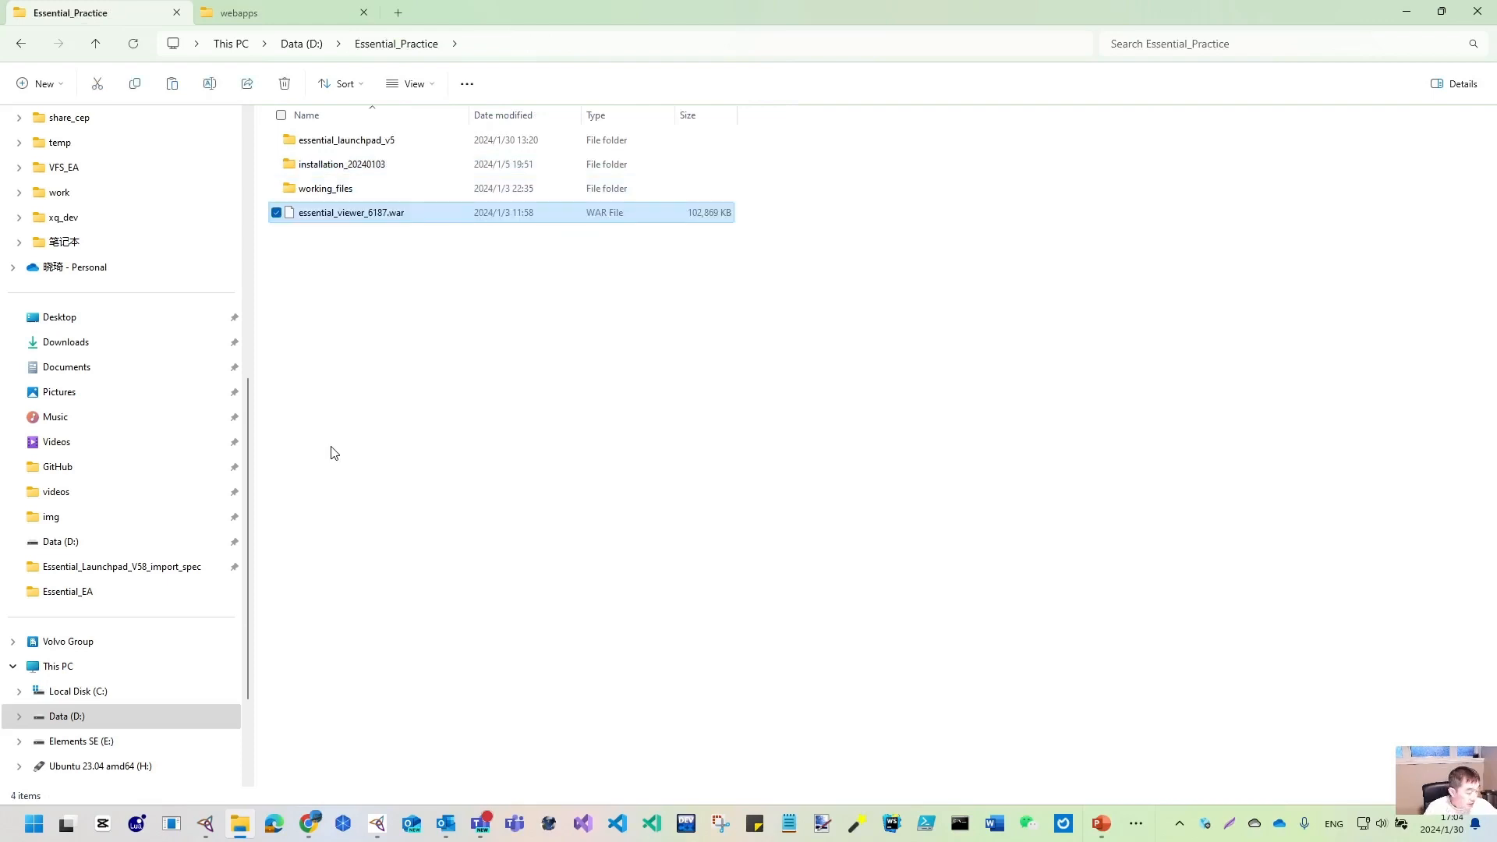
key(F2)
text(BIAN.war)
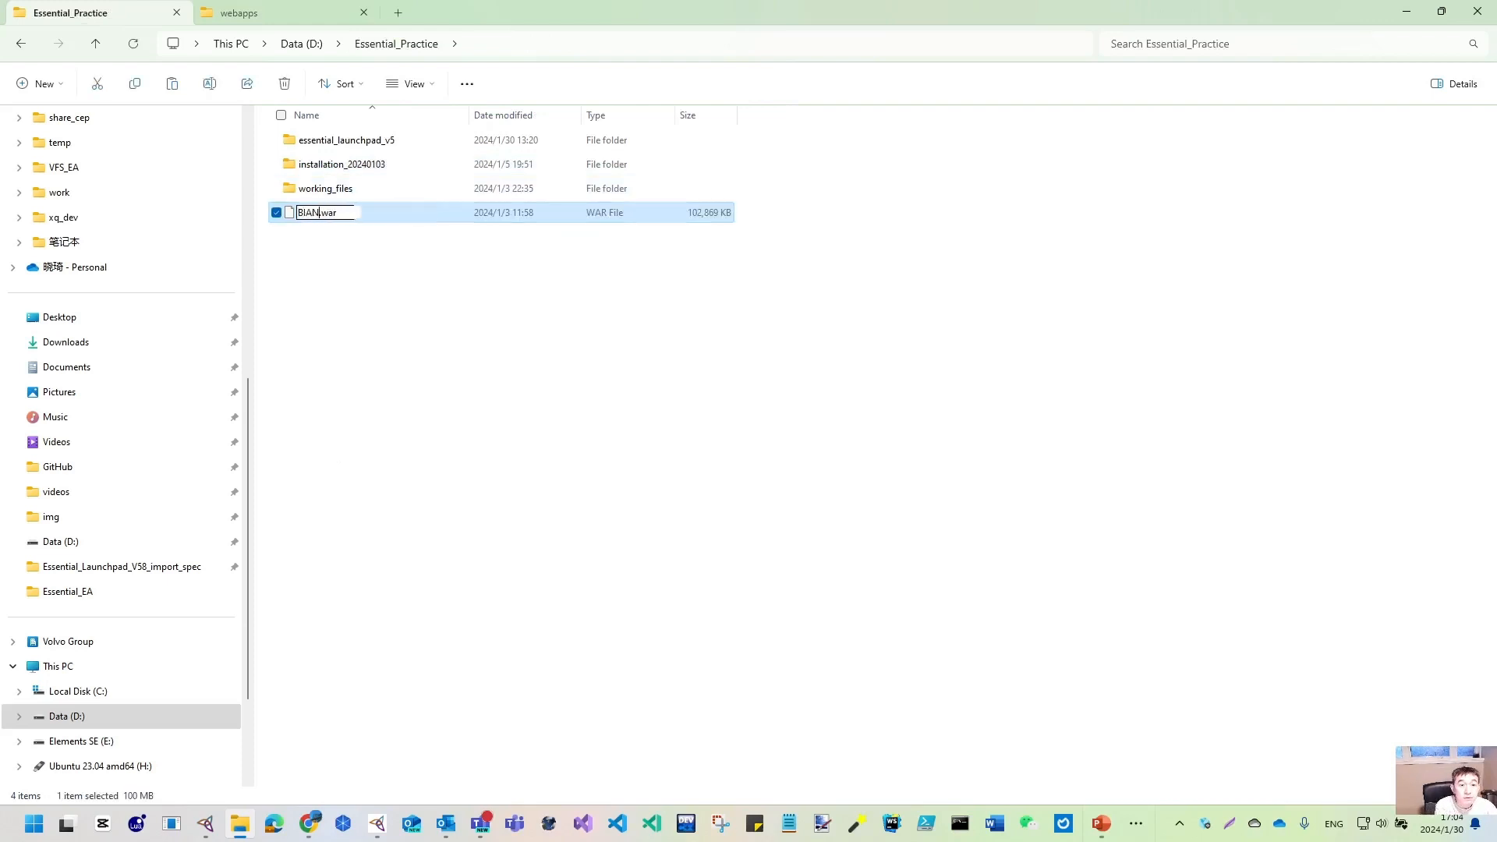
key(shift+Left)
key(shift+Left)
key(shift+Left)
key(shift+Left)
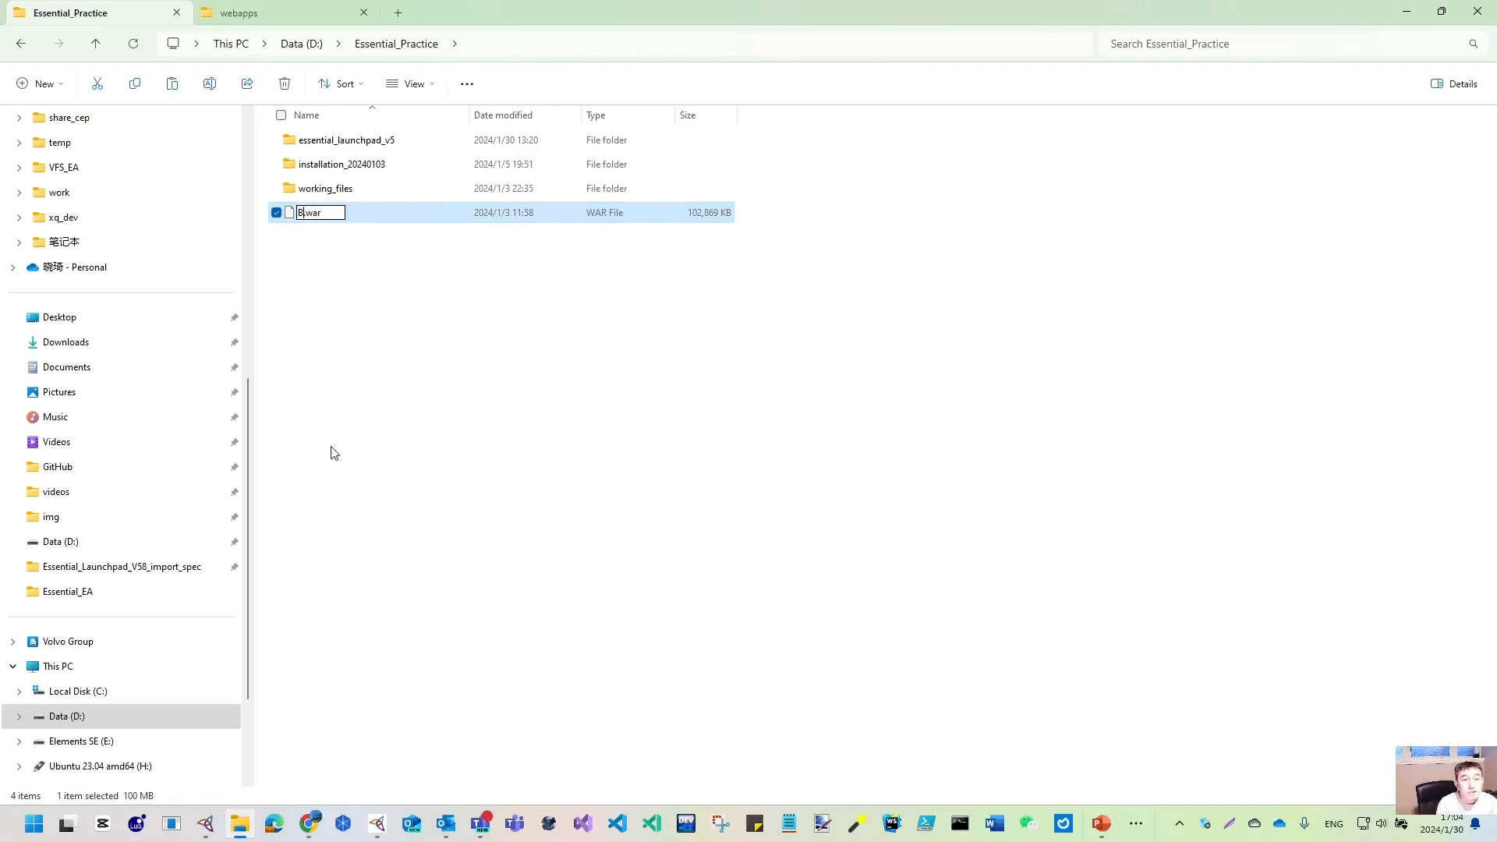
text(bian)
key(Return)
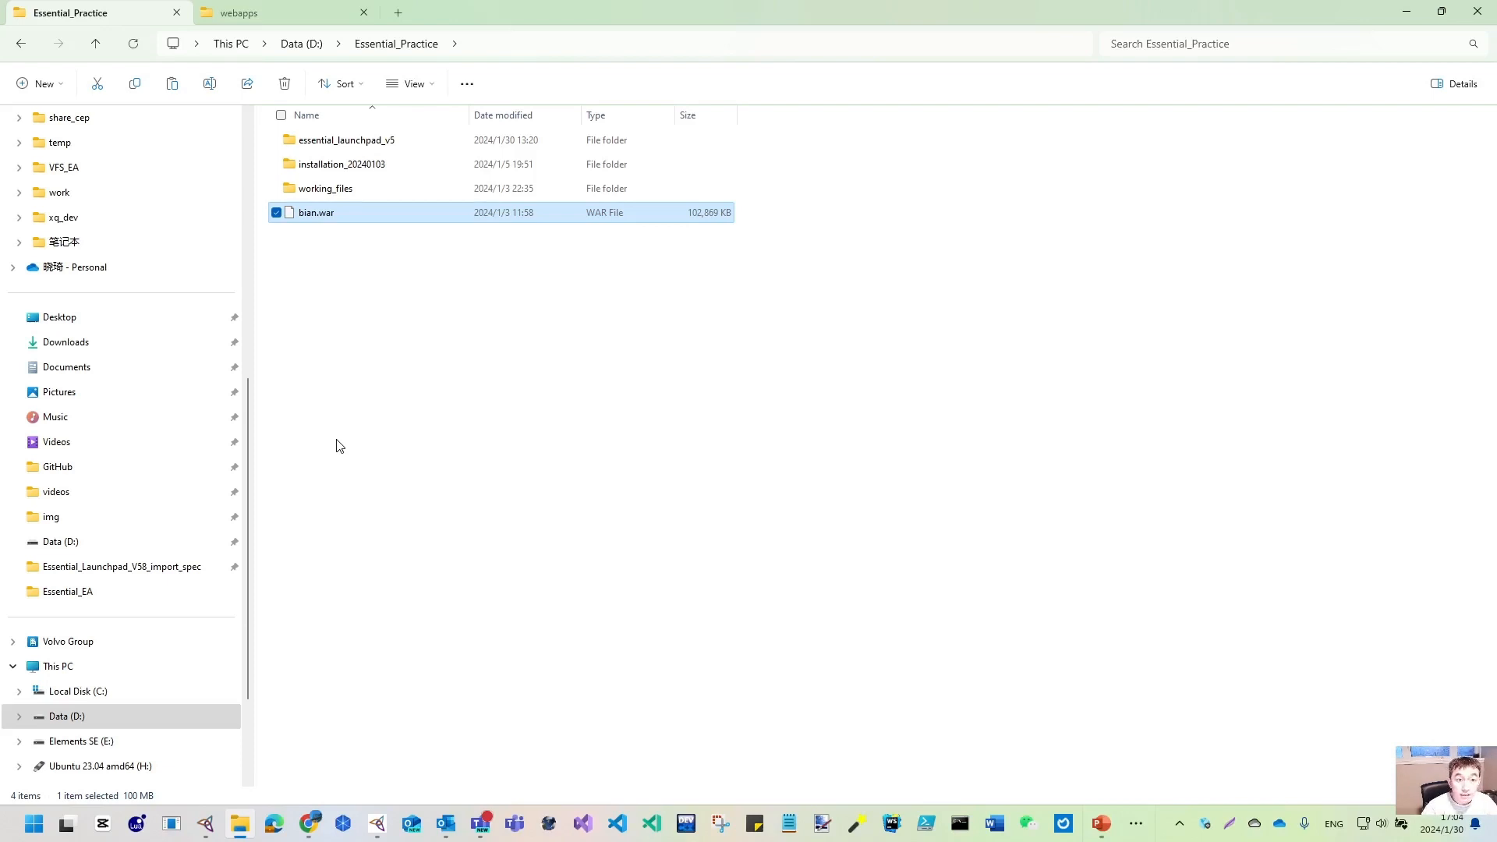
- Paste bian.war into the Tomcat webapps folder
click(272, 15)
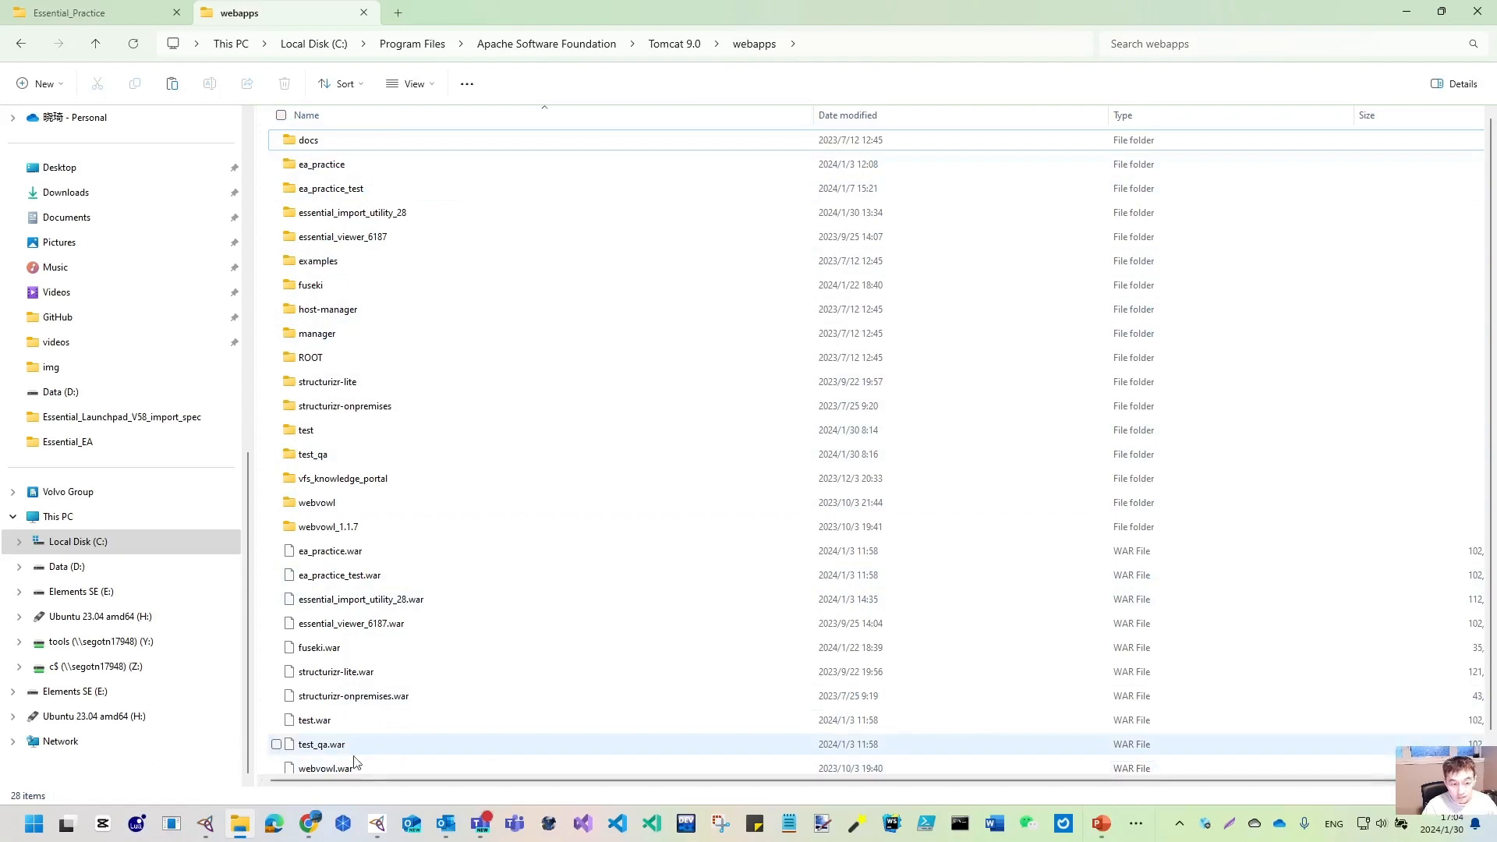
click(428, 771)
scroll(471, 746, down, 1)
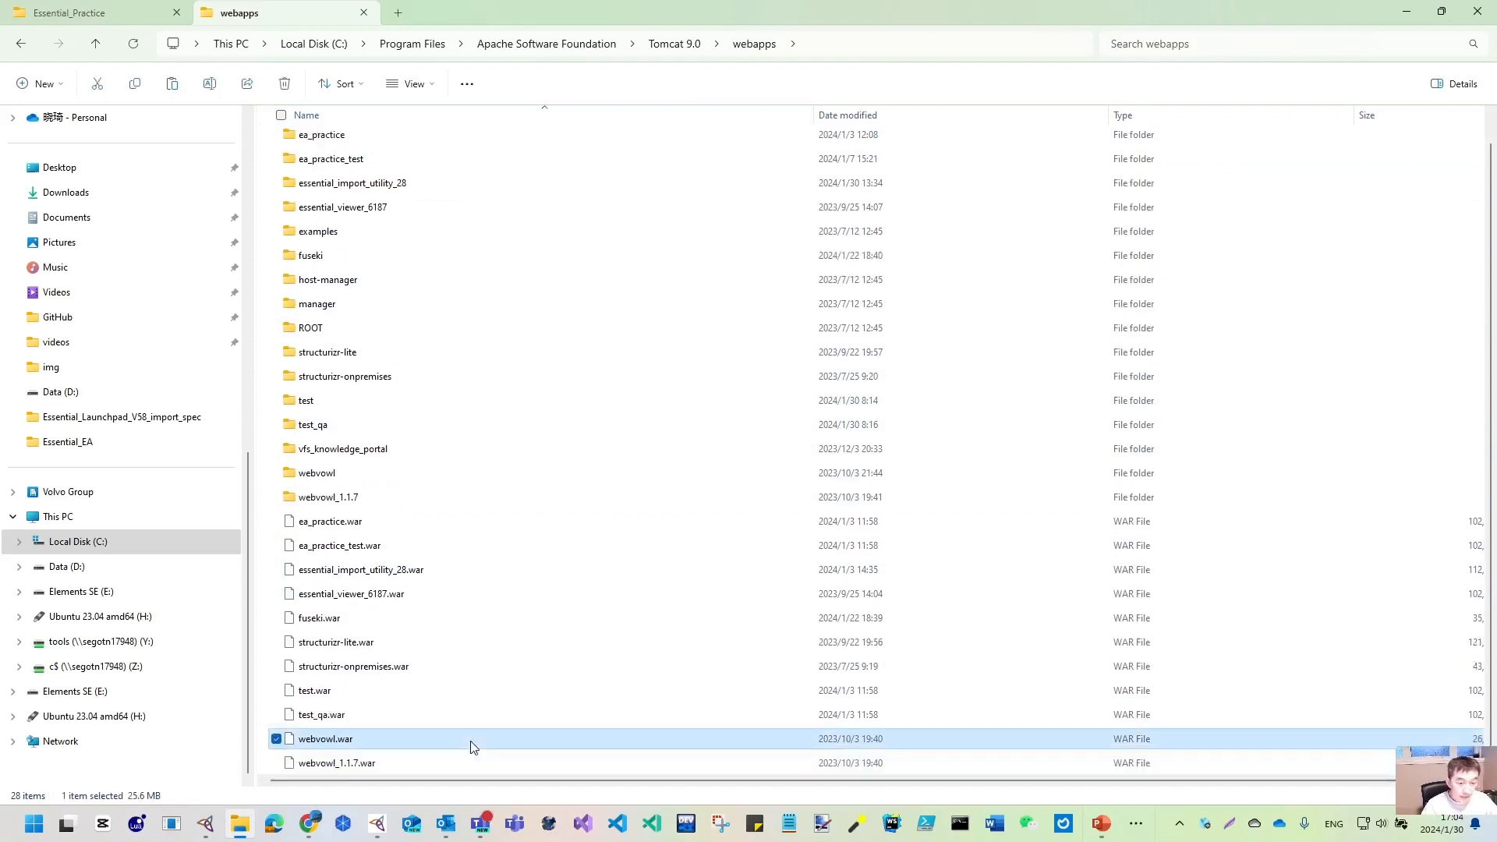
key(ctrl+v)
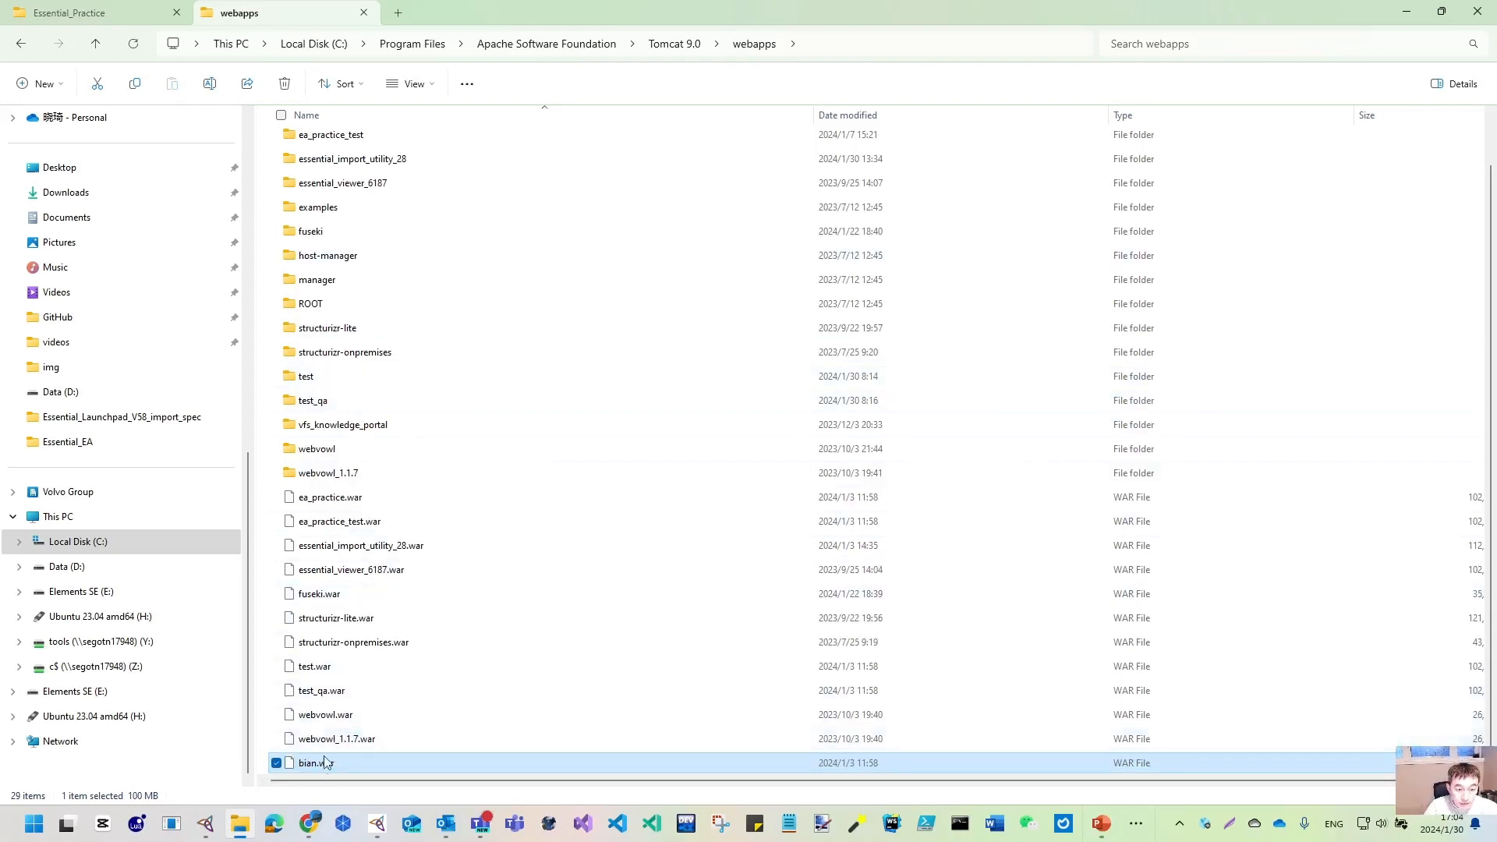
- Check the unpacked bian folder, return to webapps, and minimize File Explorer
scroll(404, 753, up, 1)
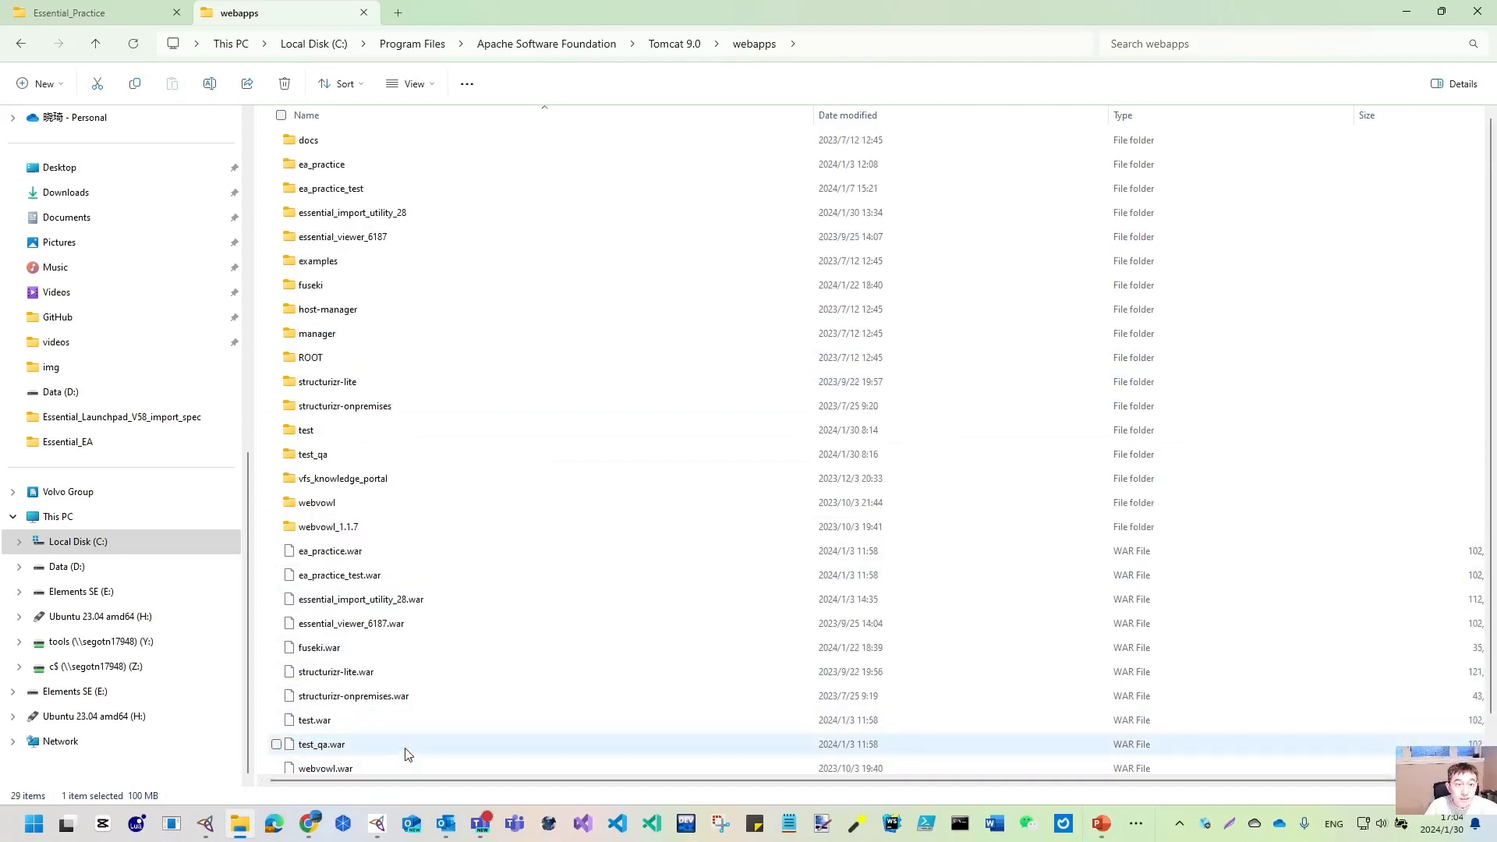
scroll(410, 725, down, 1)
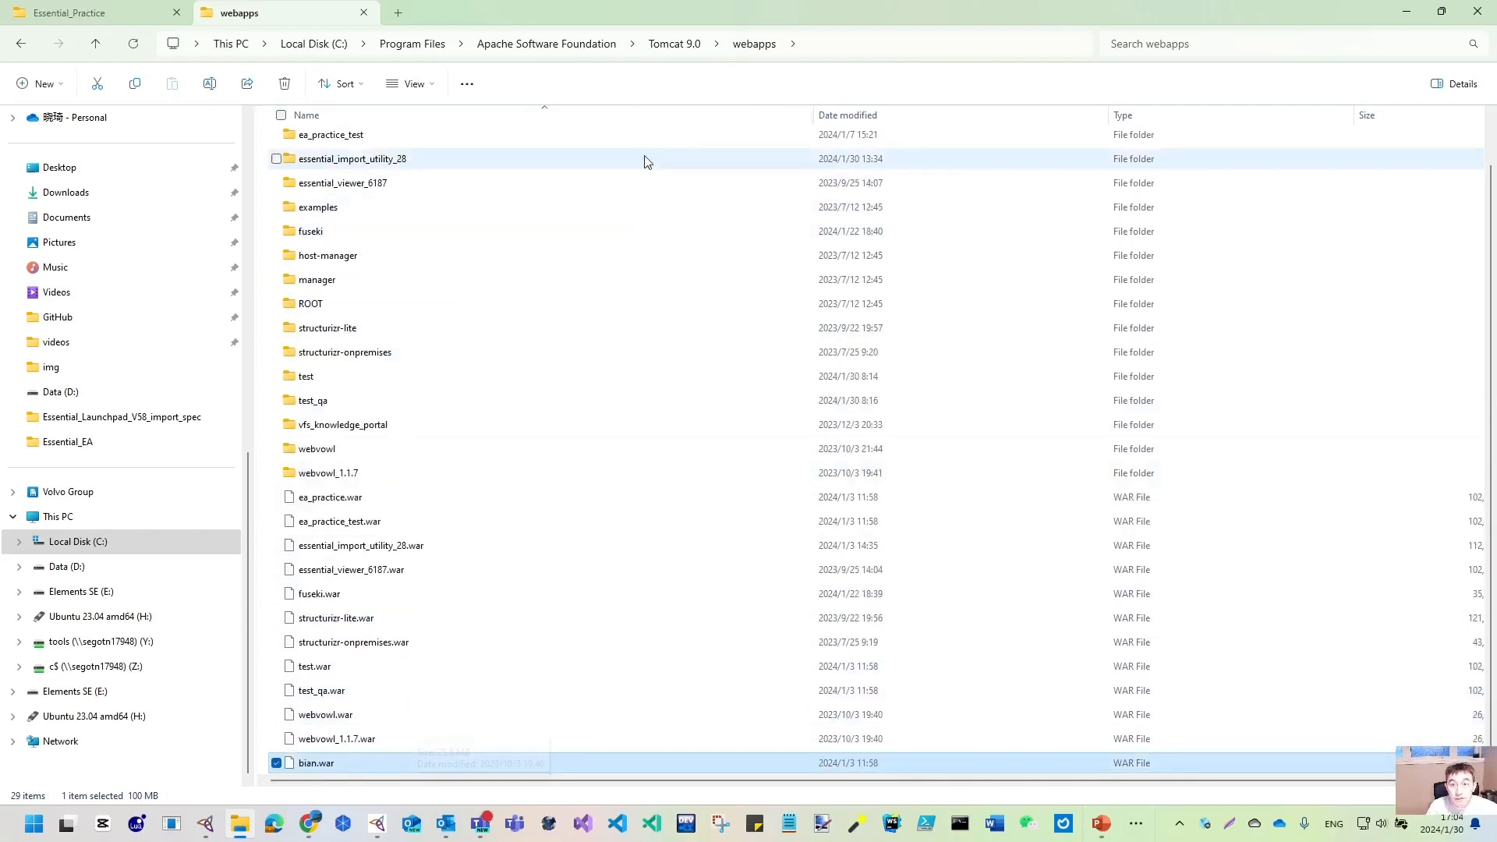
scroll(312, 736, down, 1)
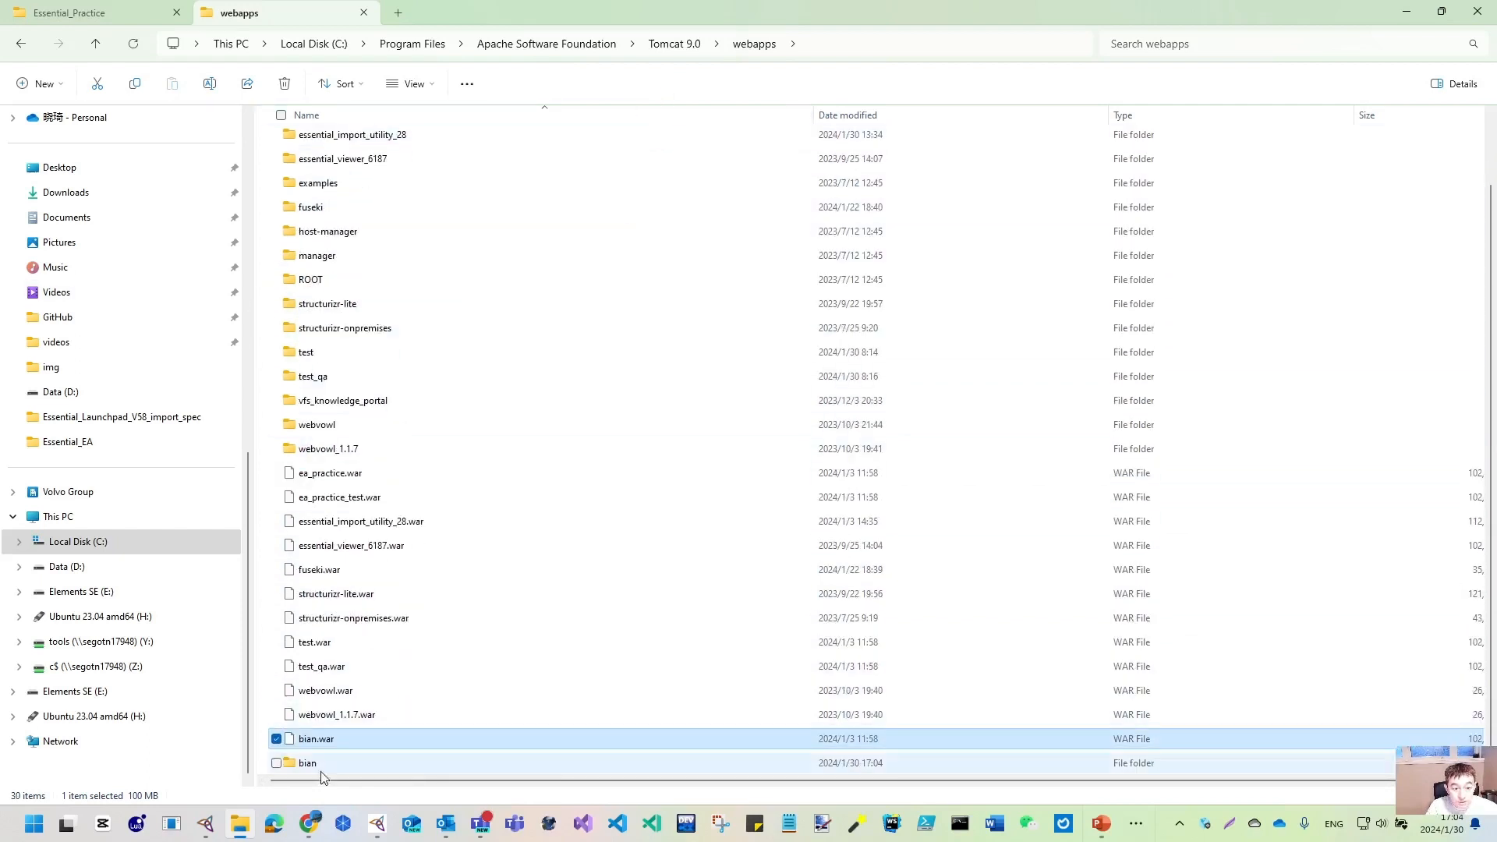
double_click(311, 765)
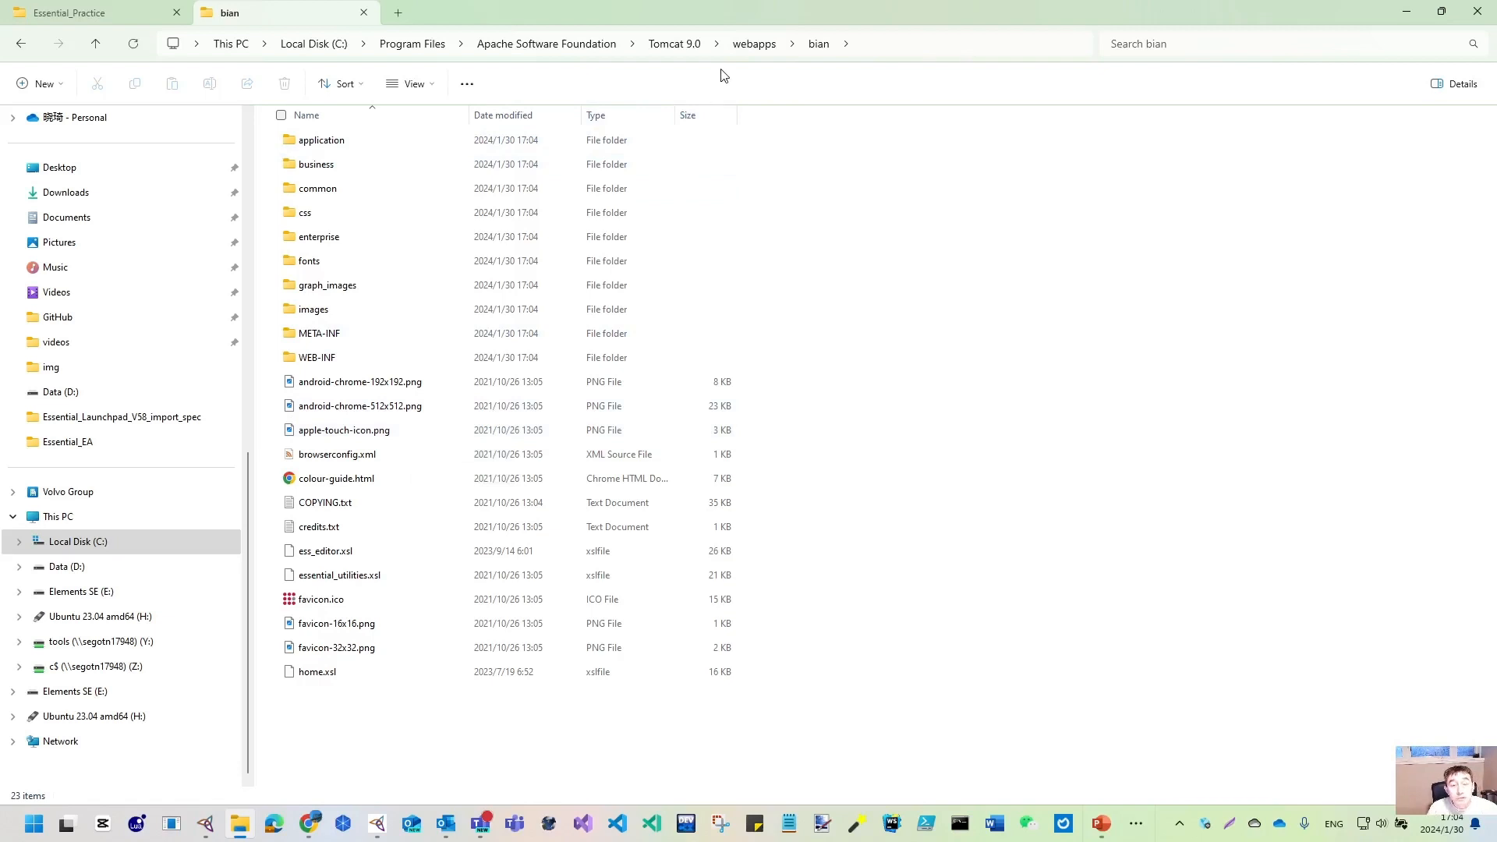
click(754, 43)
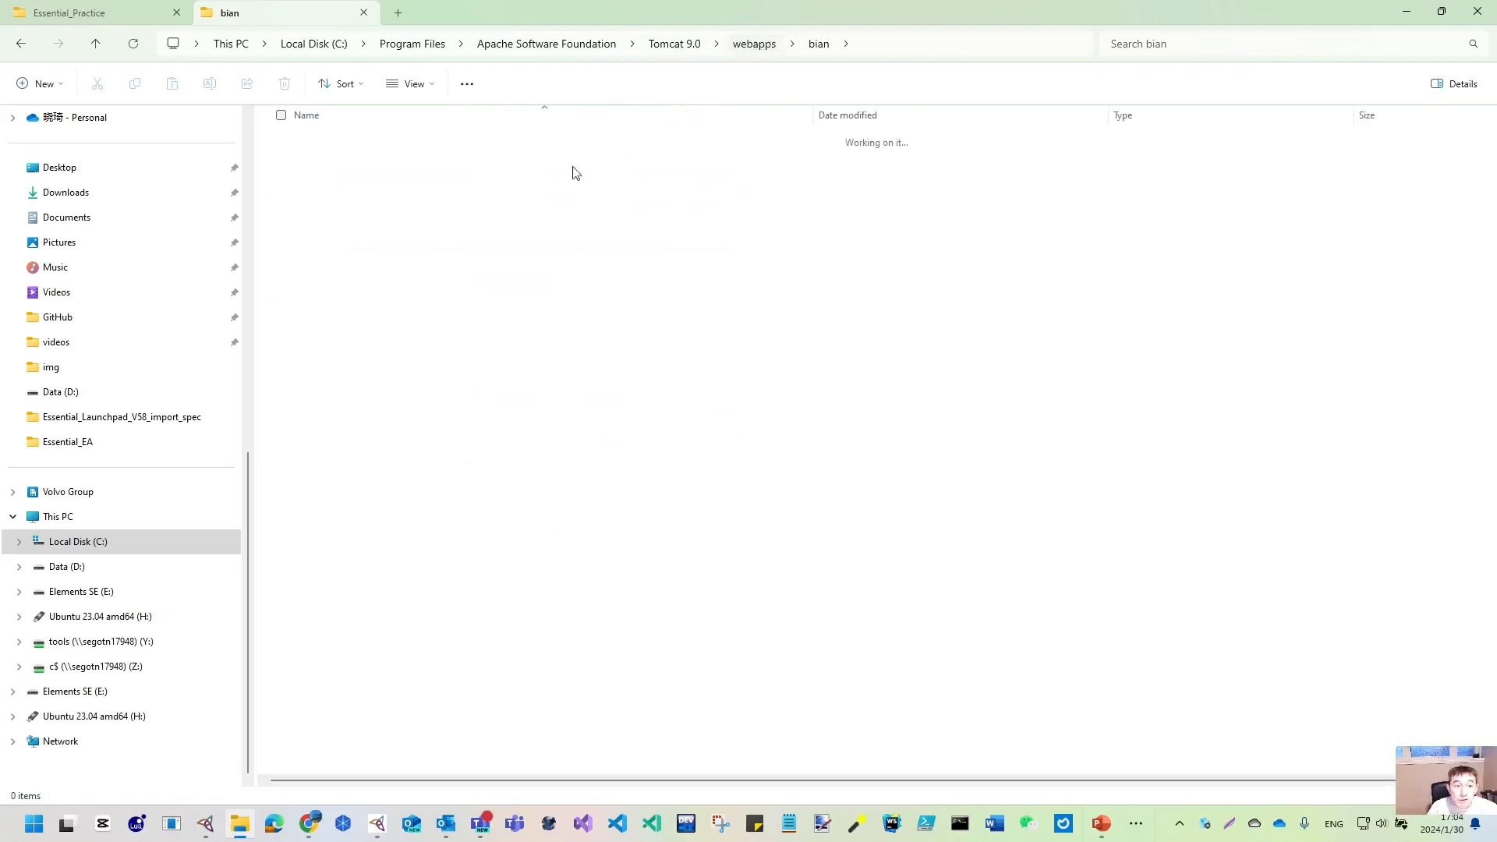
scroll(329, 752, down, 2)
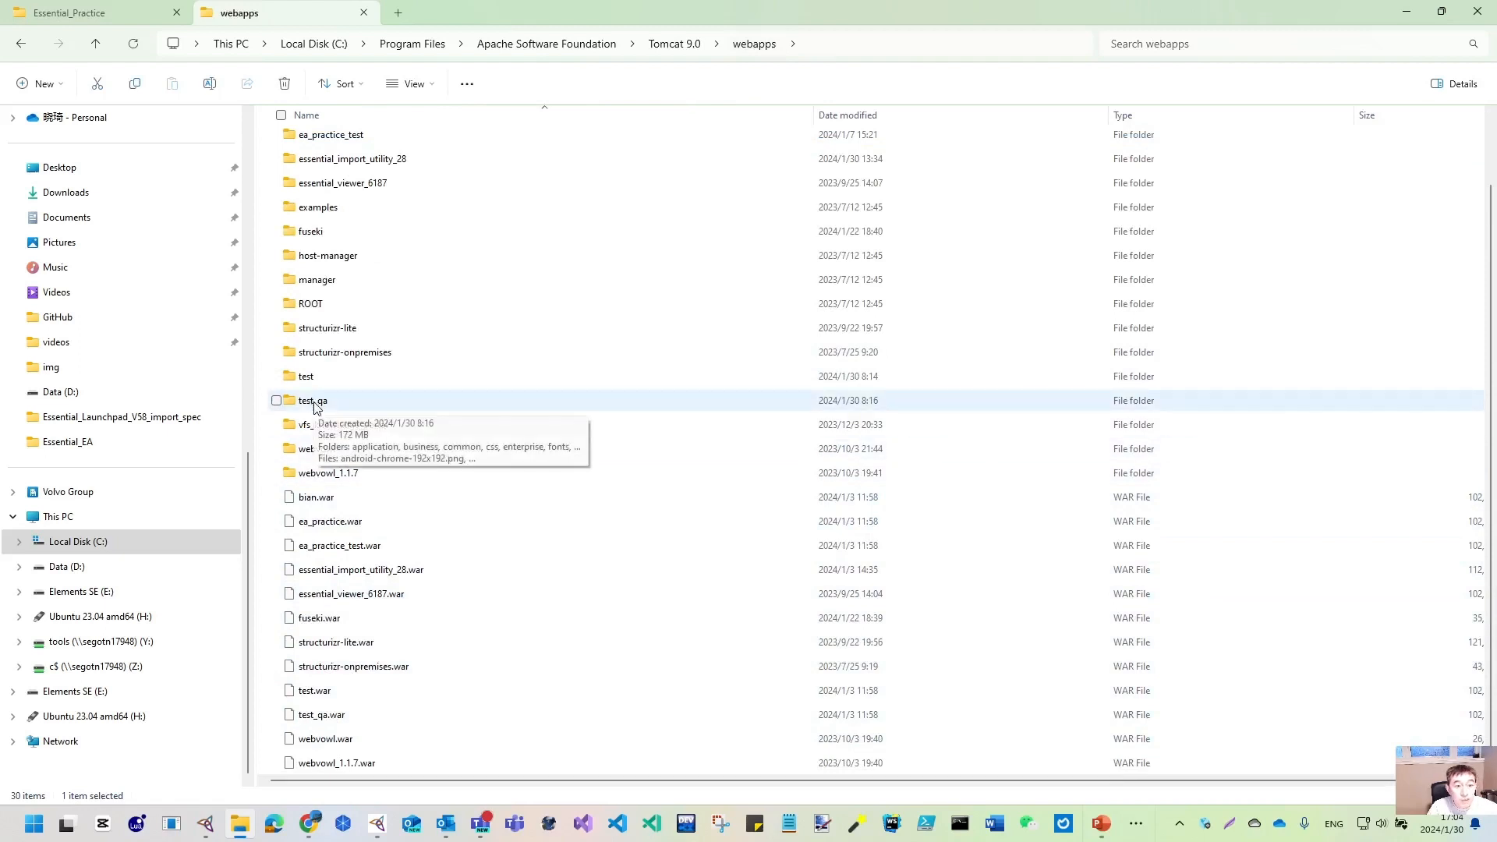
scroll(344, 254, up, 1)
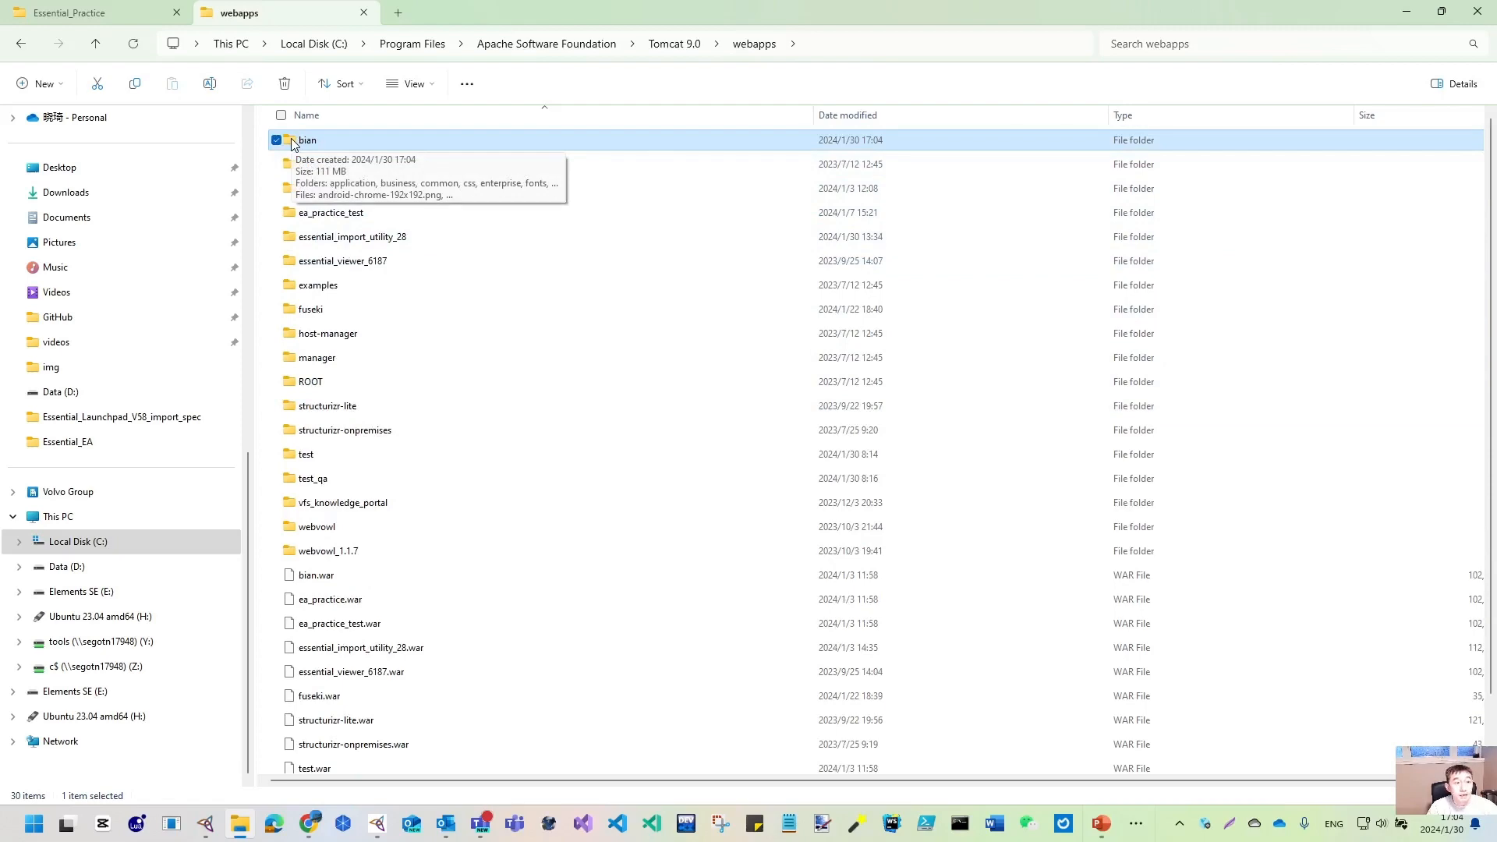
click(1407, 13)
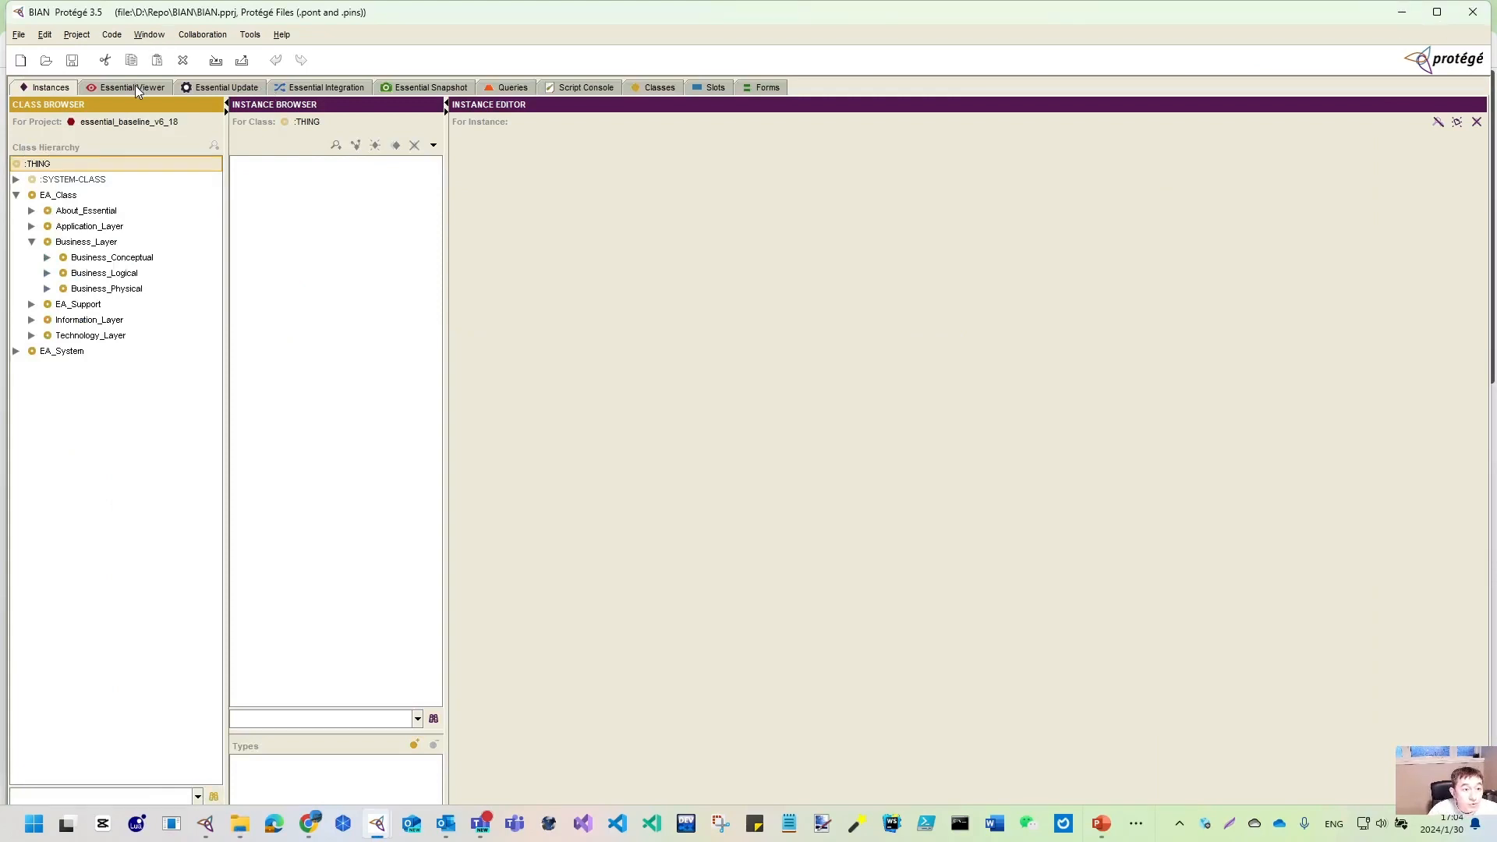
- Expand EA_Support, Essential_Viewer, Report_Configuration and Portal_Configuration and browse their instances
click(32, 304)
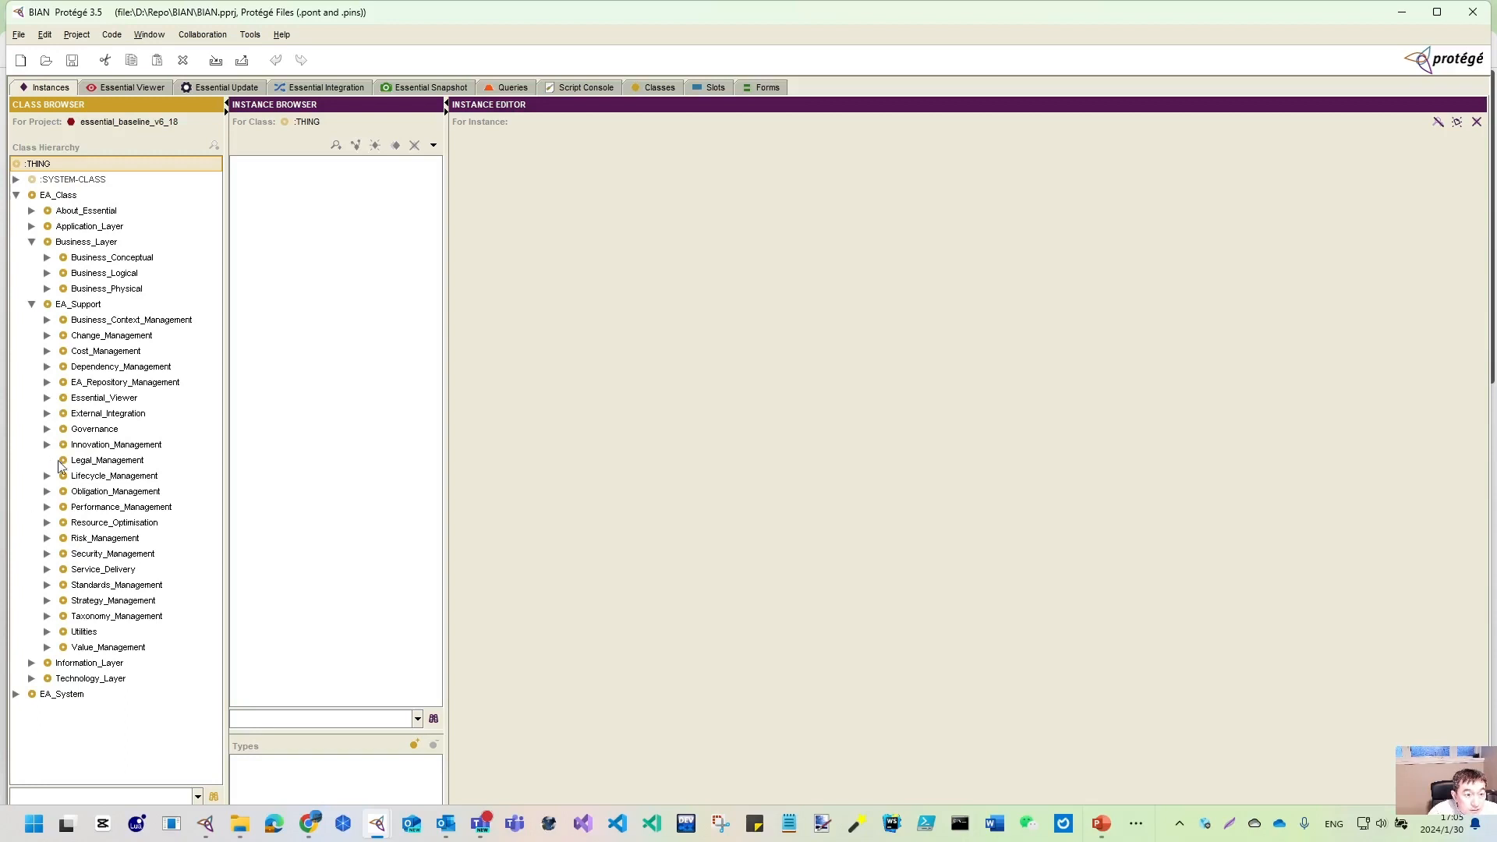
click(47, 398)
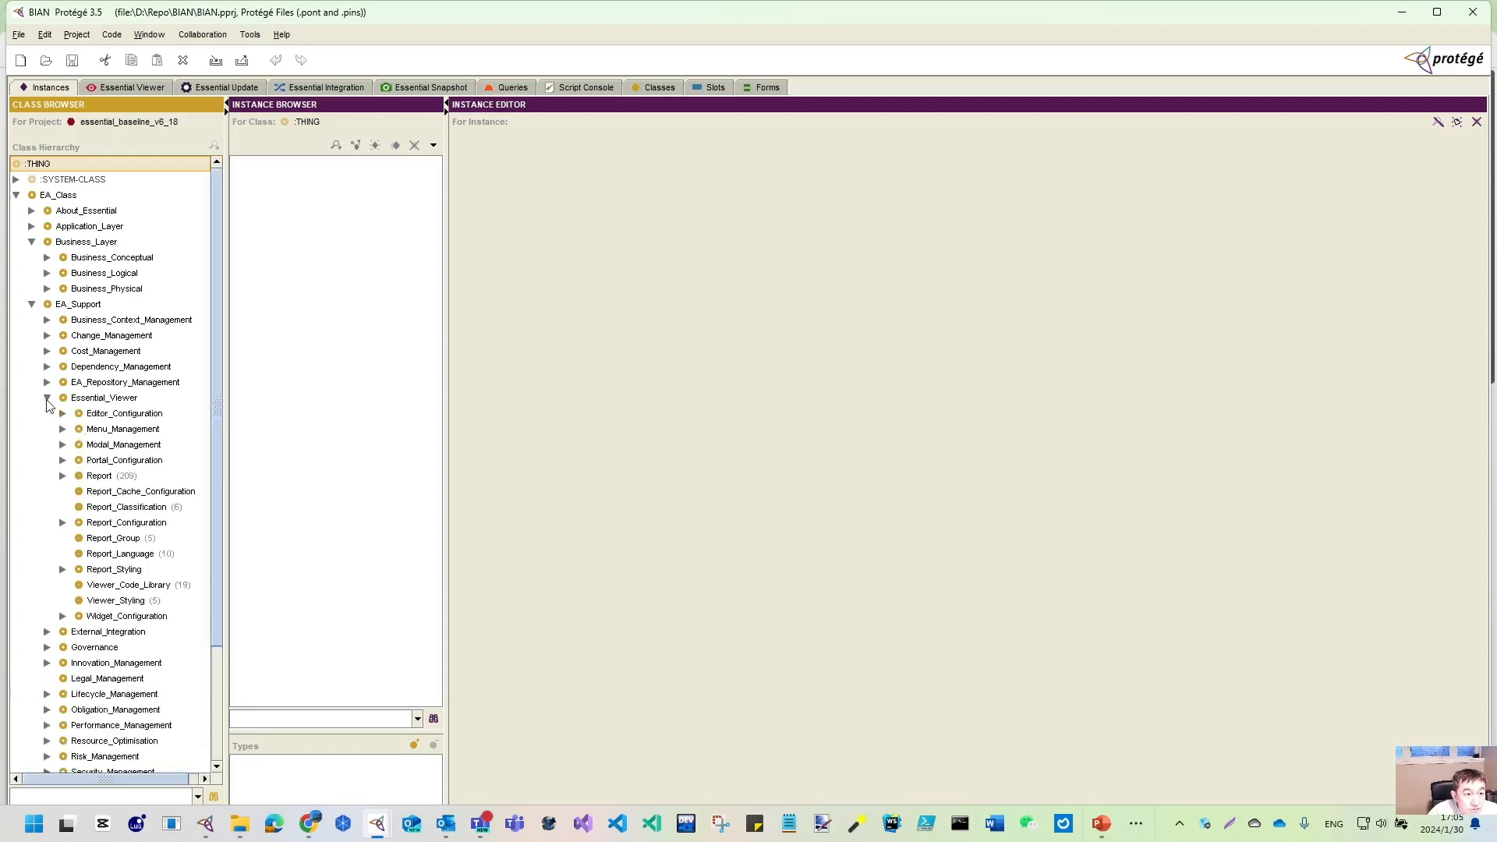
drag(225, 478, 285, 479)
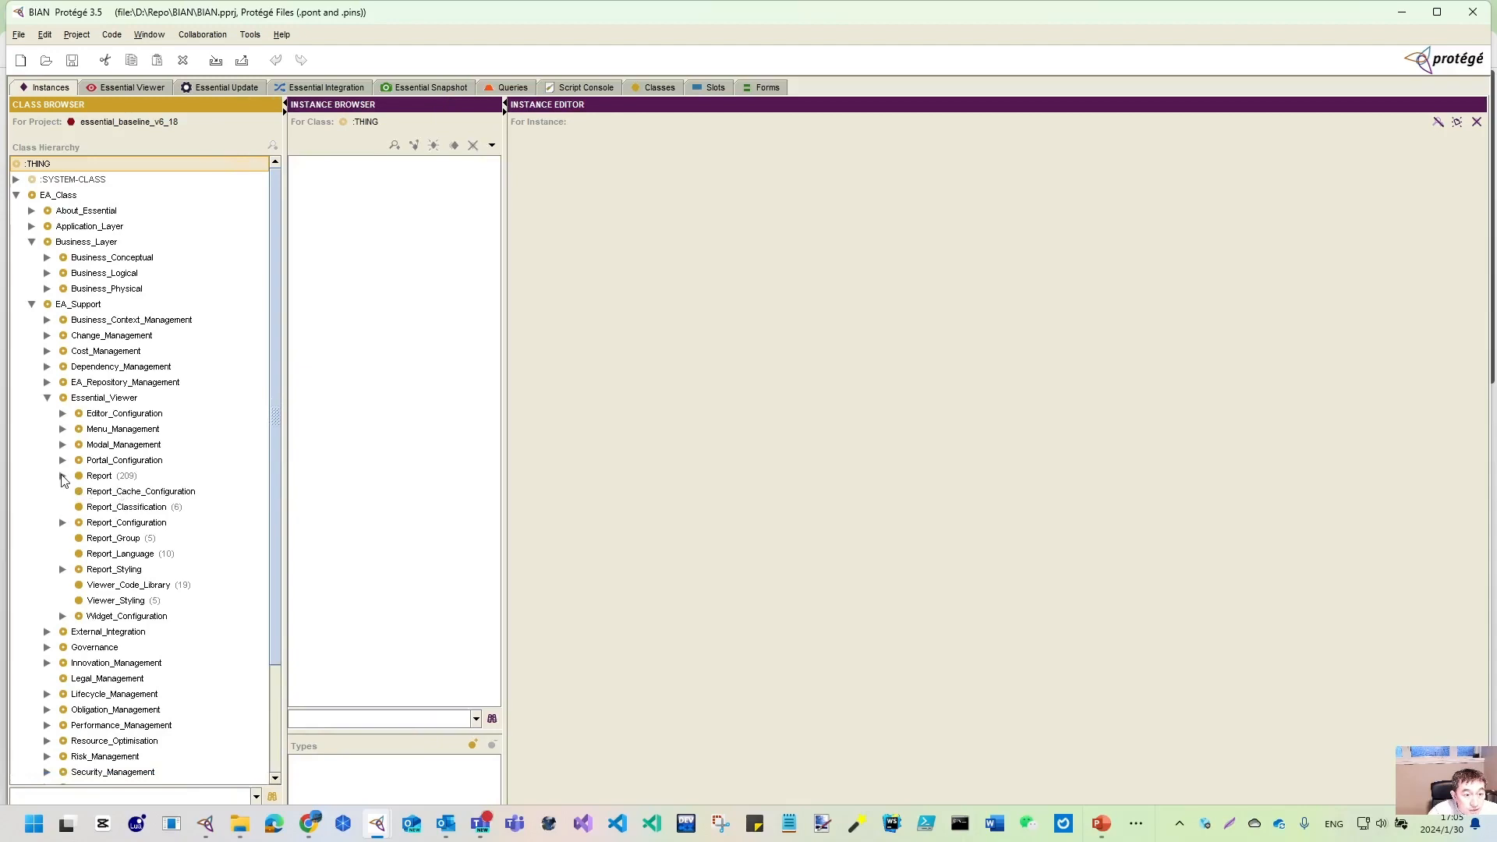
click(97, 476)
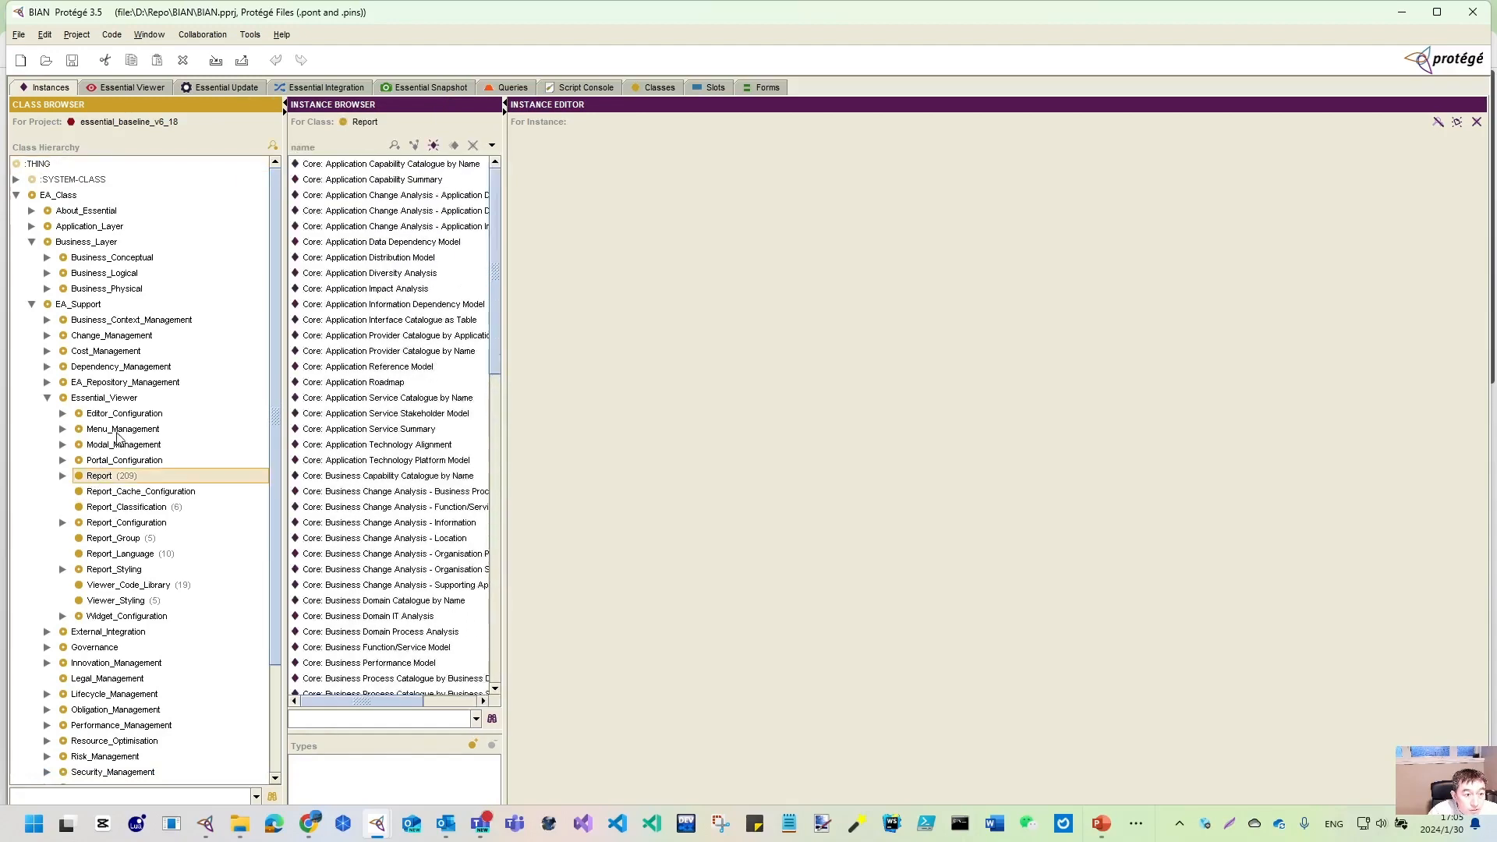
click(115, 431)
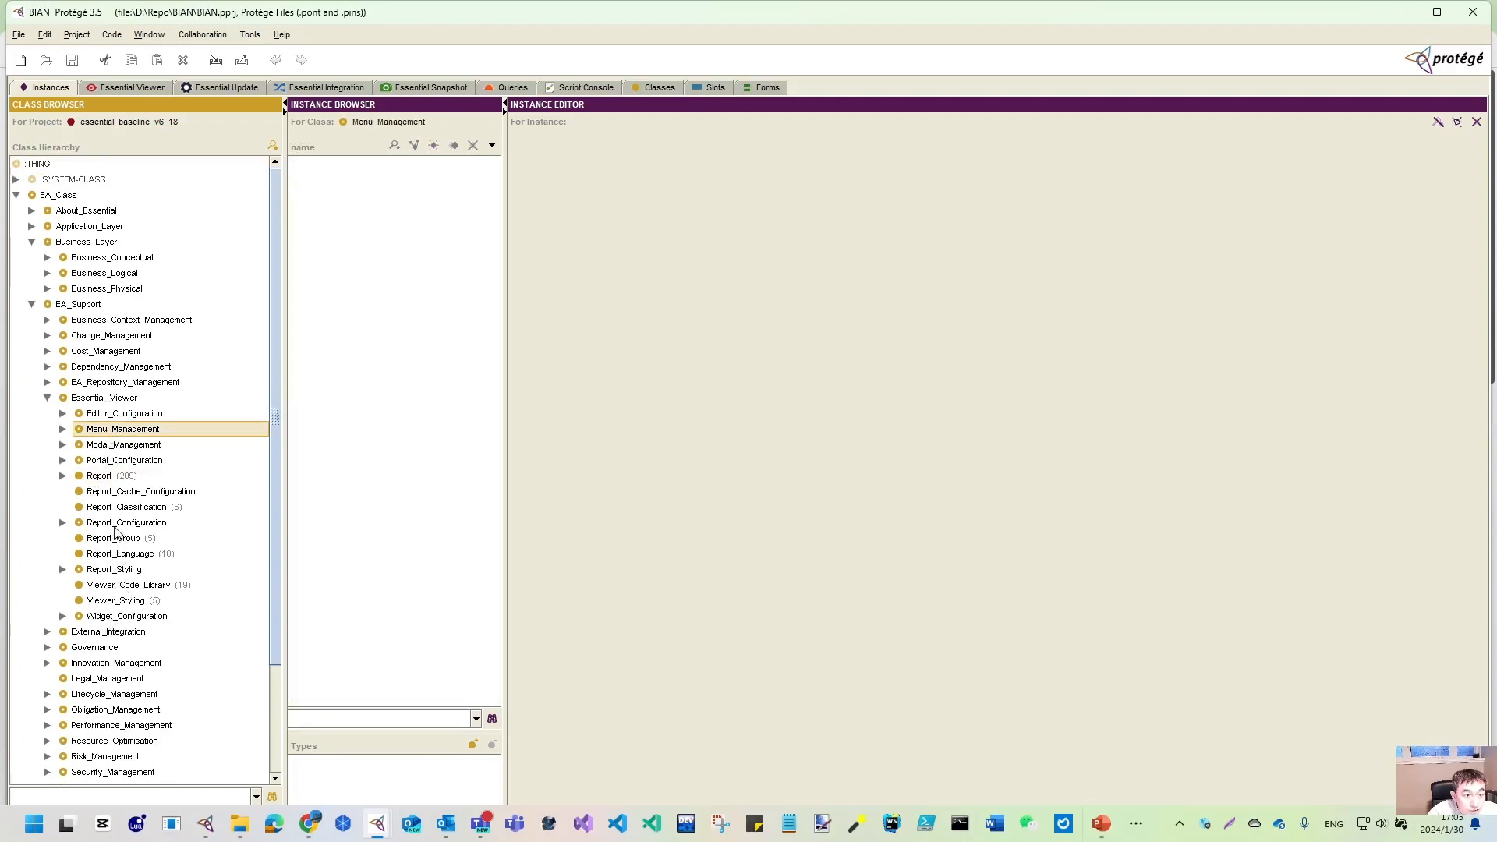
click(118, 523)
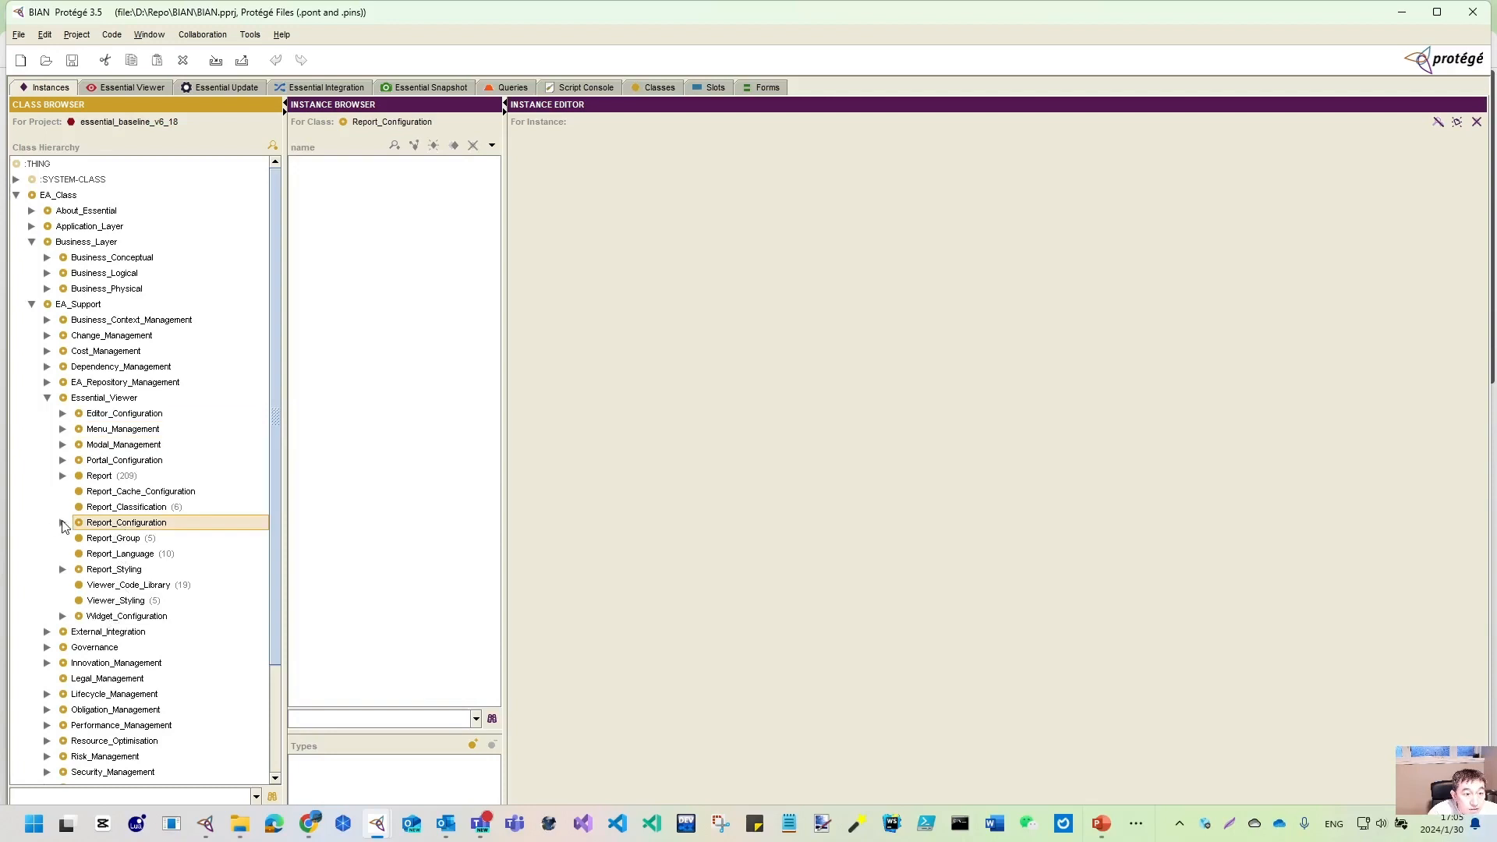
click(63, 522)
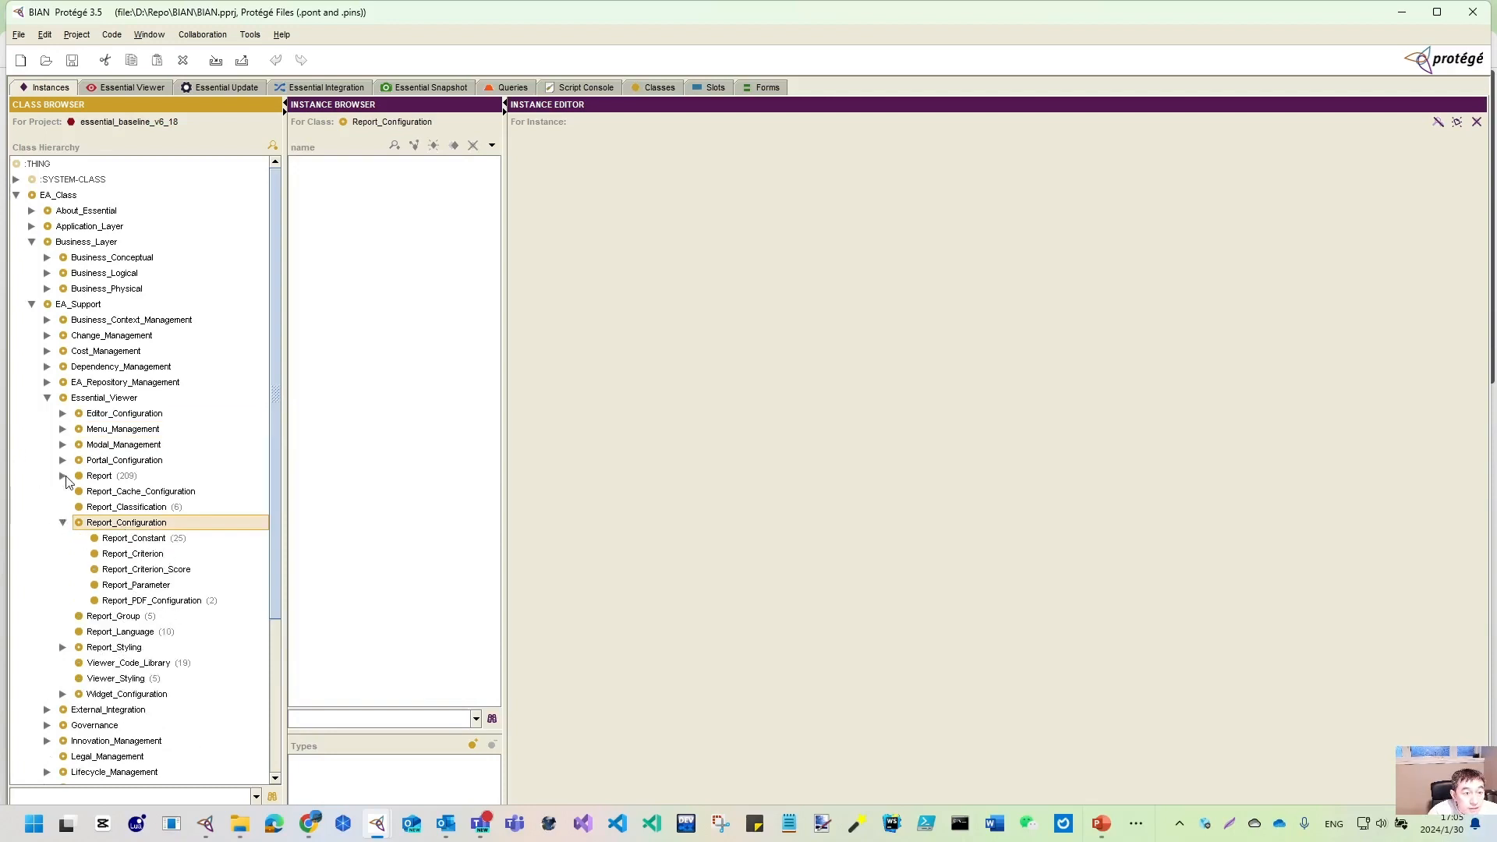
click(63, 460)
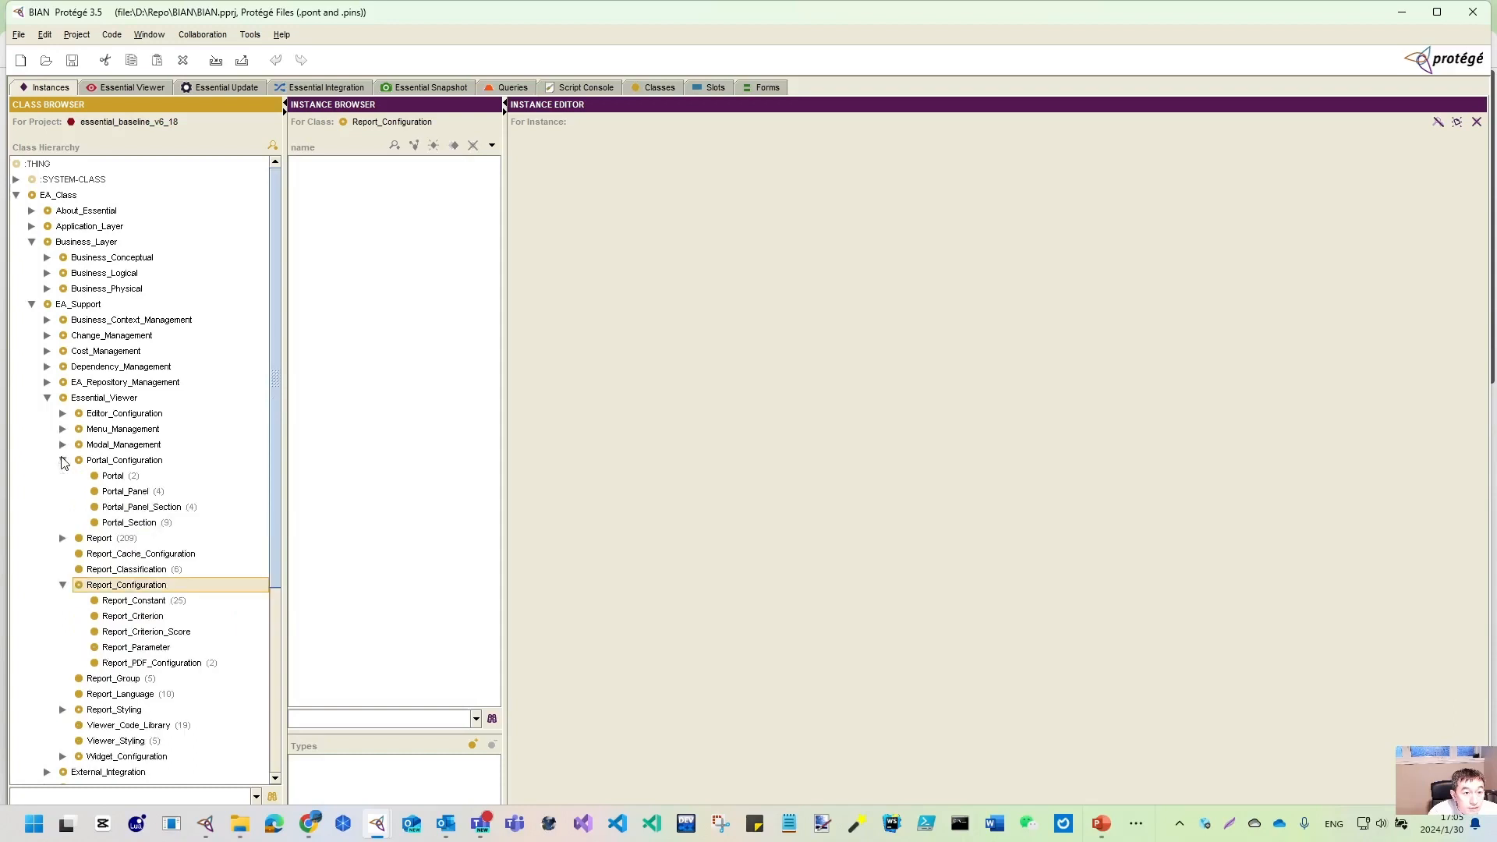
click(129, 465)
click(114, 477)
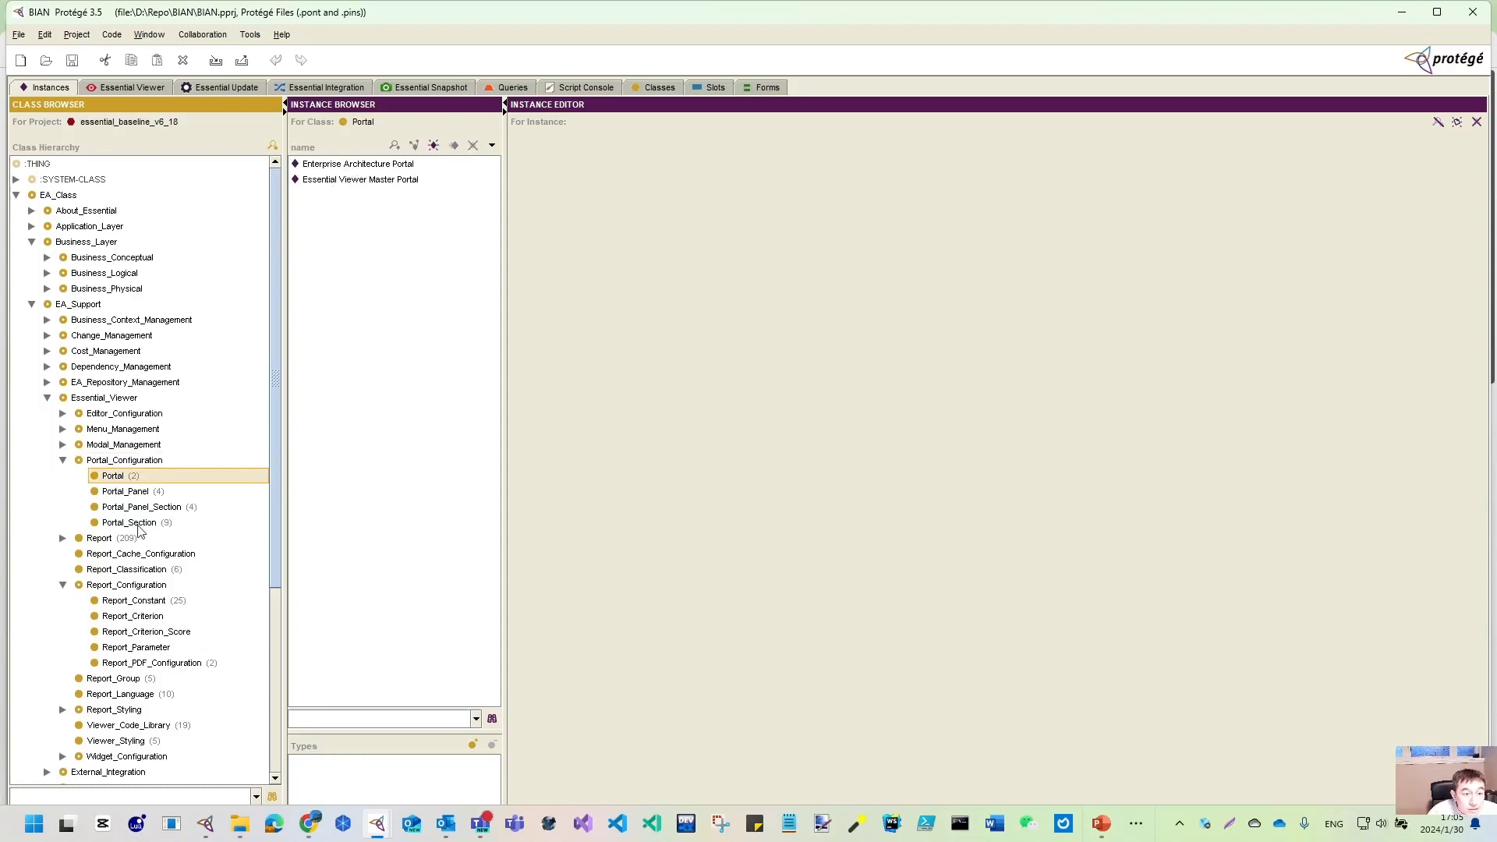
- Inspect portal section, panel and Portal instances, open Essential Viewer Master Portal, then the publishing panel
click(148, 524)
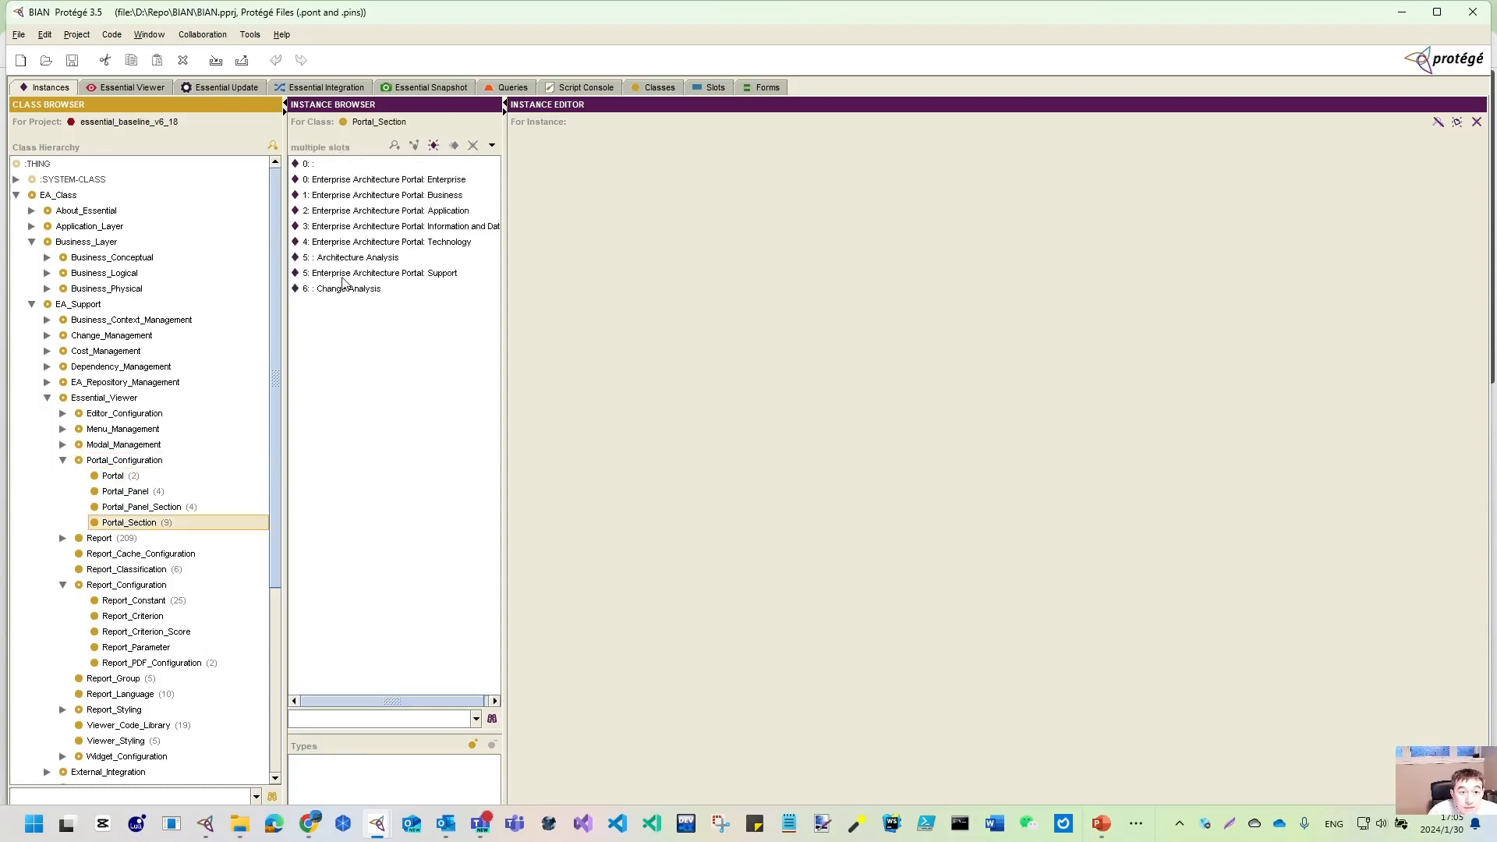
click(343, 274)
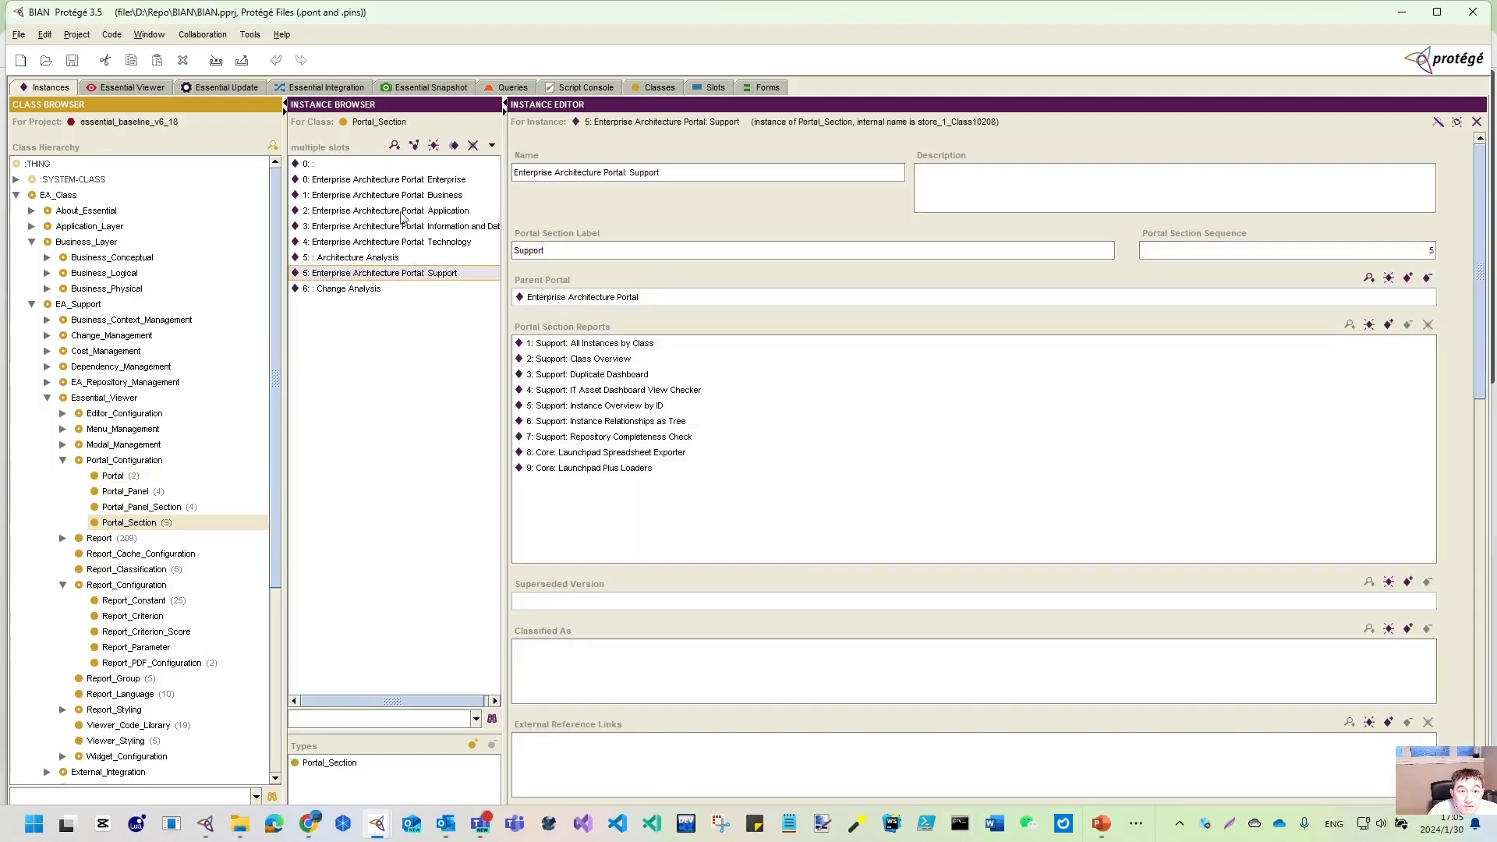
click(118, 509)
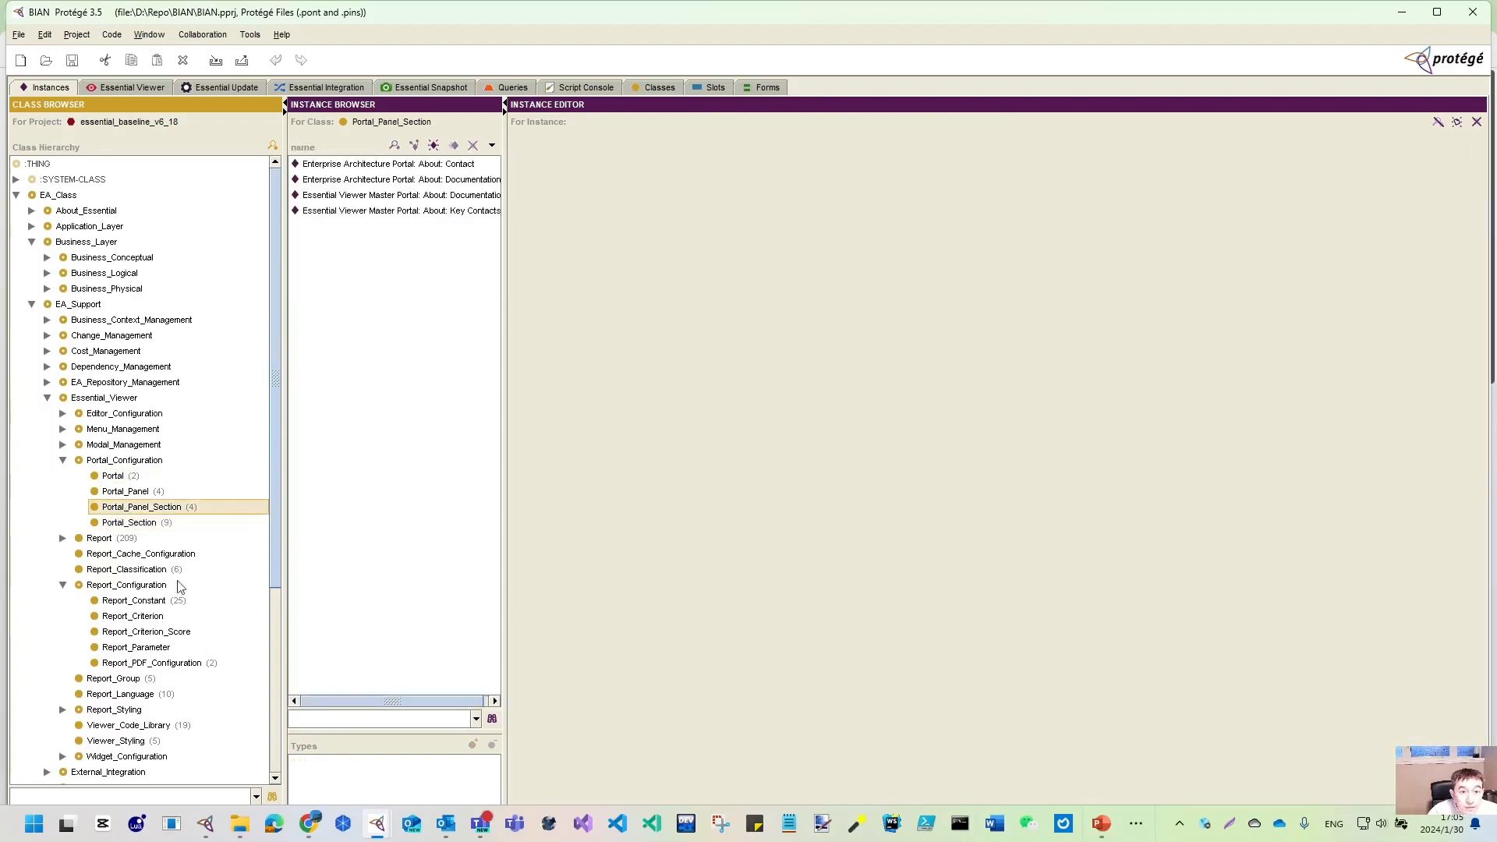
drag(505, 211, 612, 226)
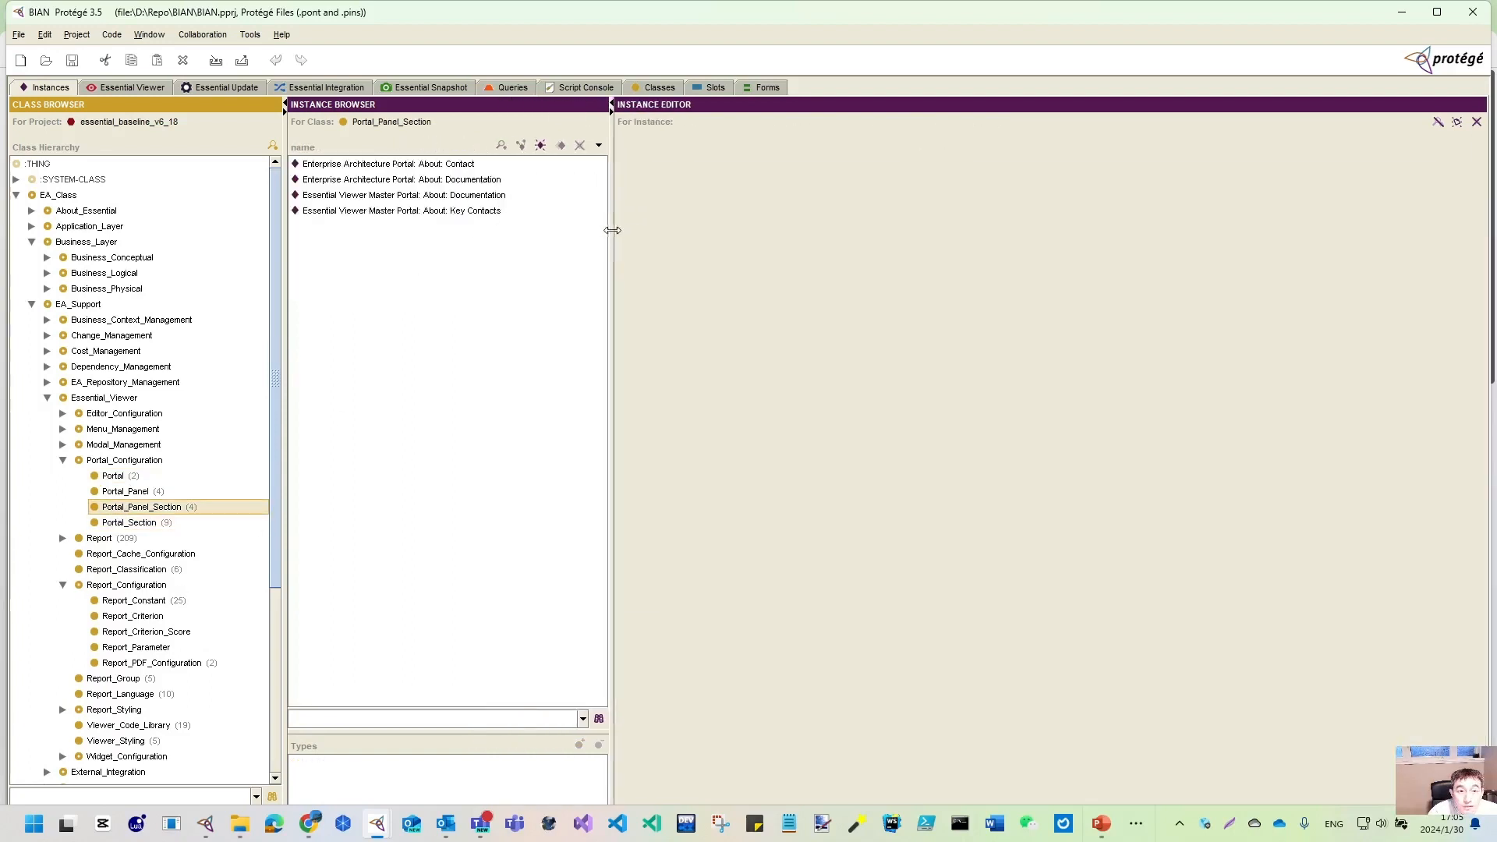
click(125, 492)
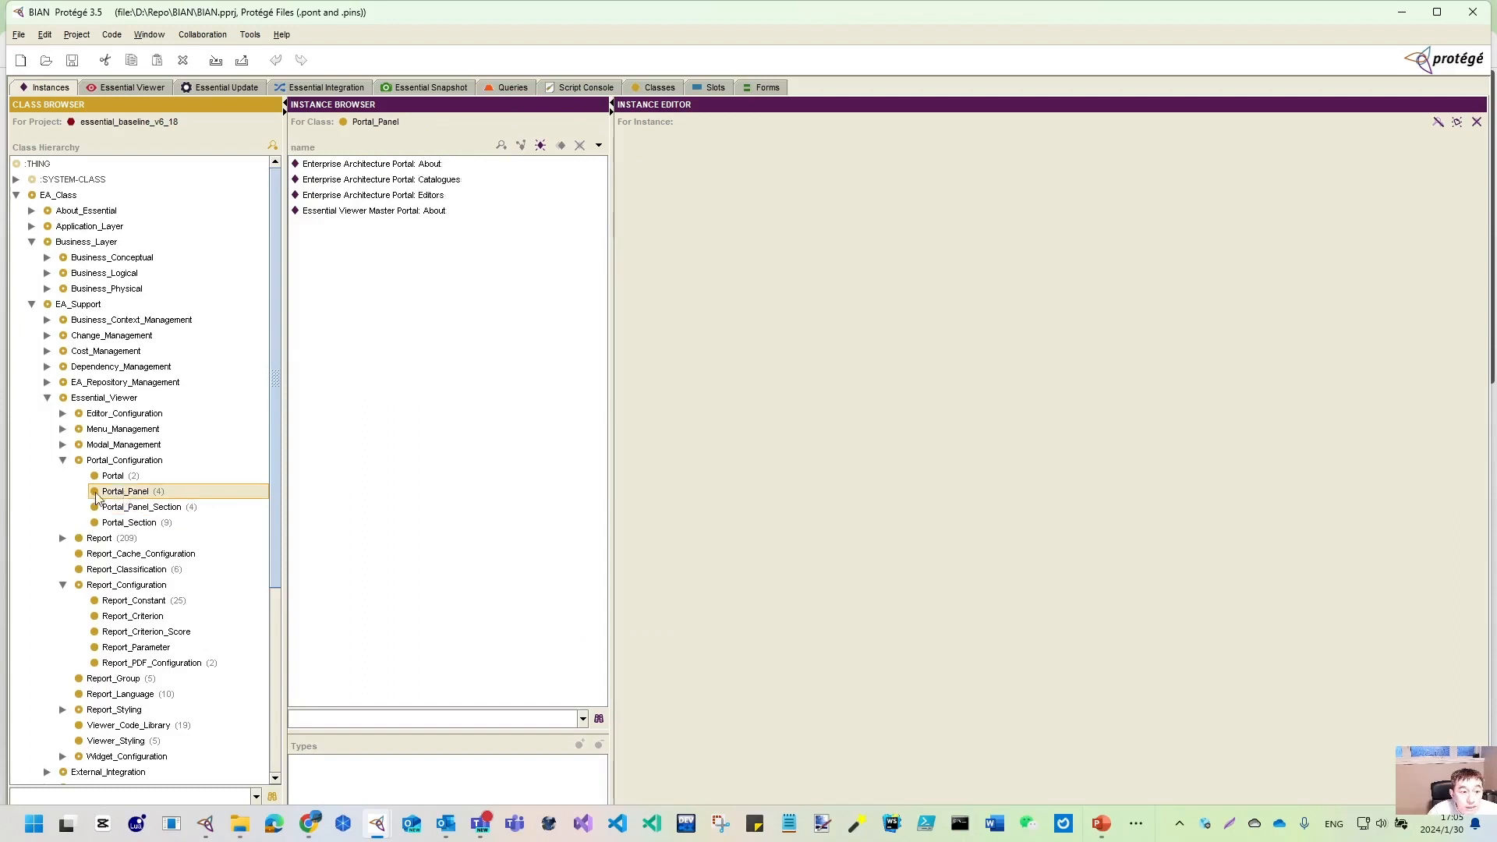
click(113, 477)
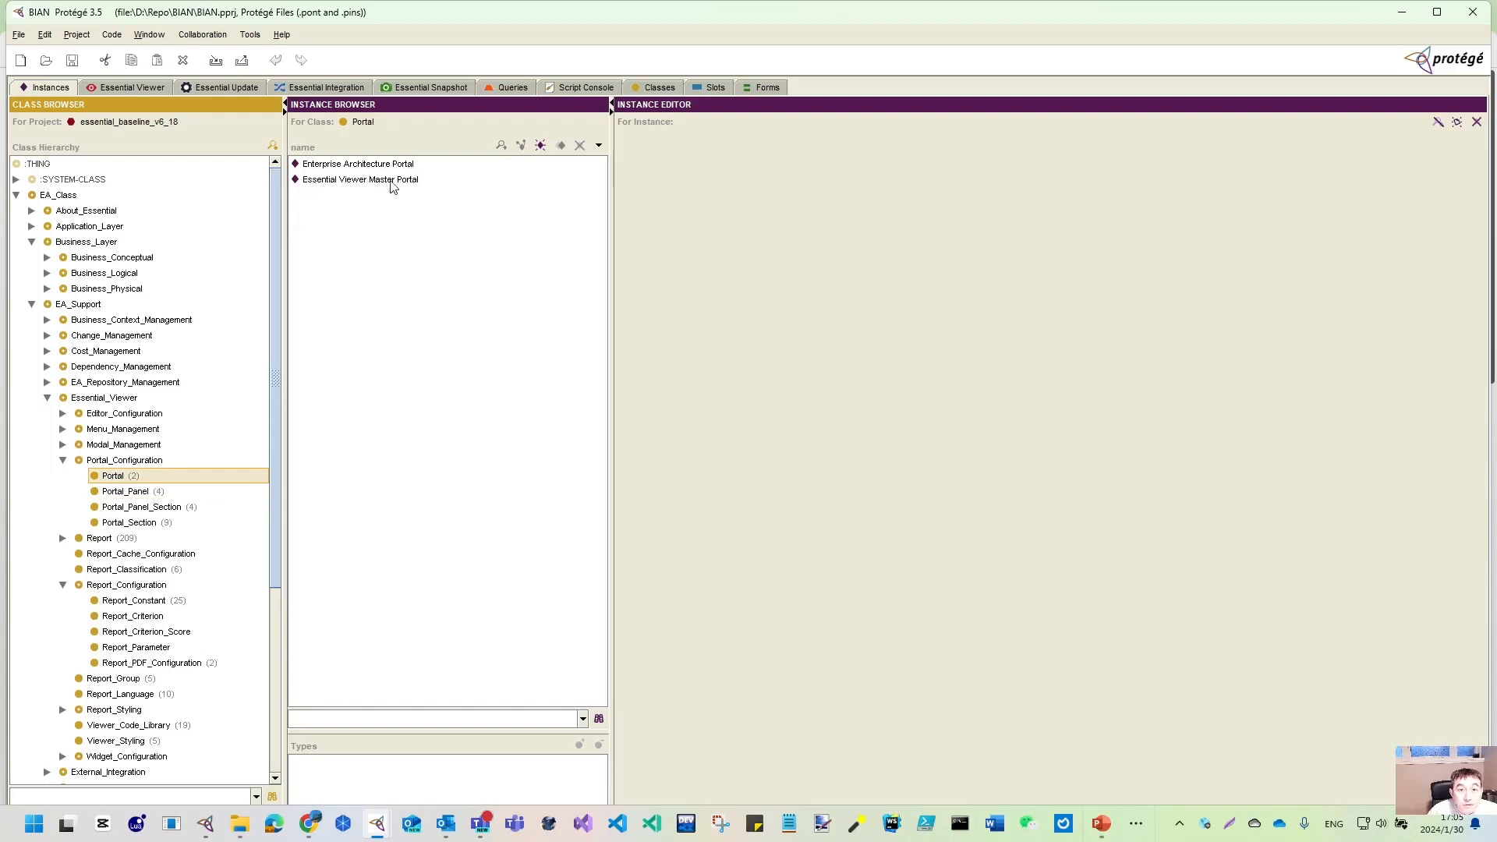
click(394, 187)
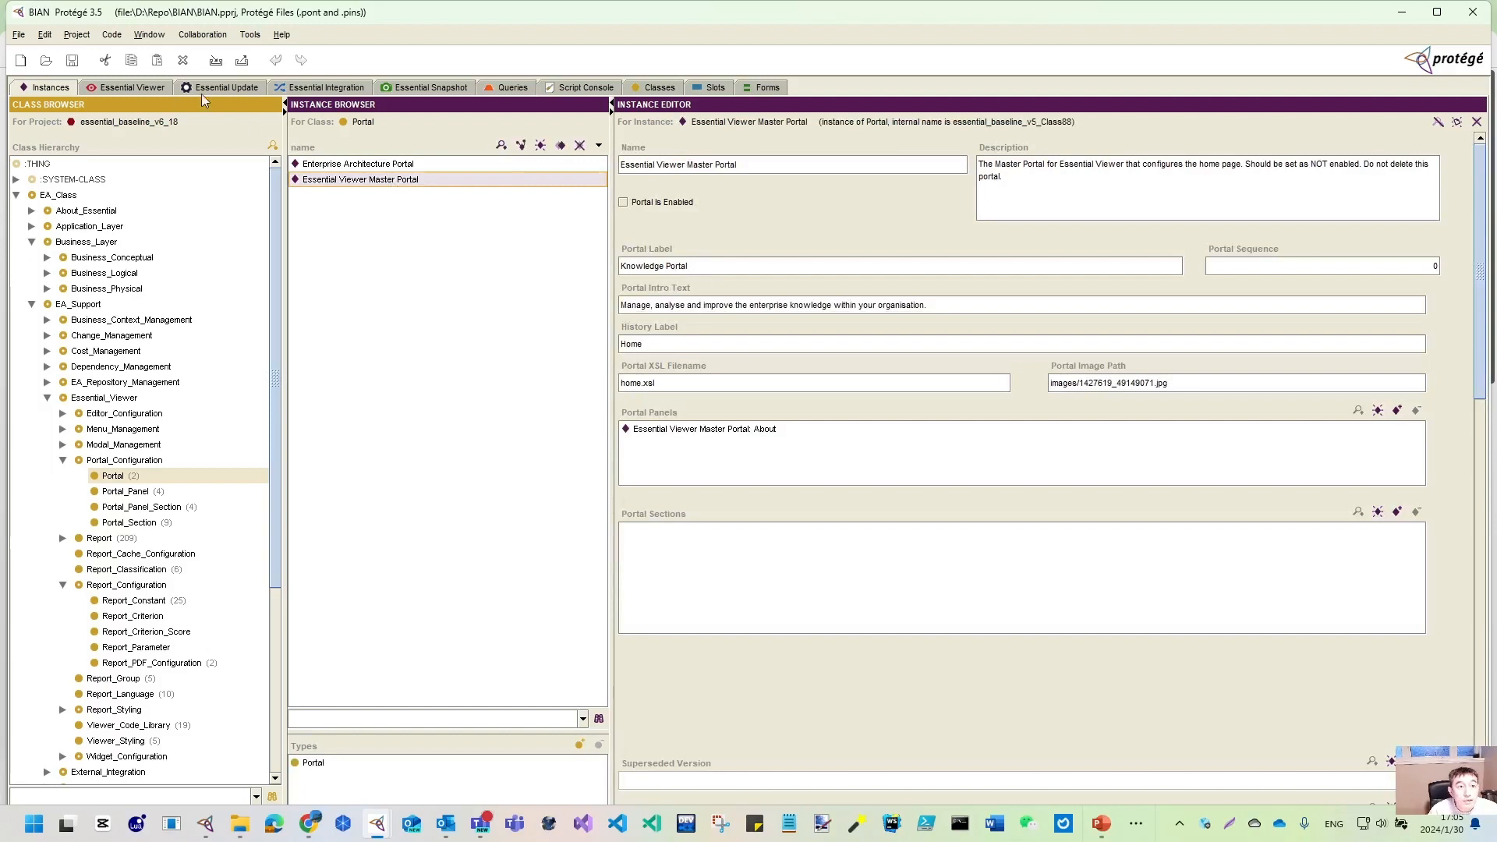
click(134, 92)
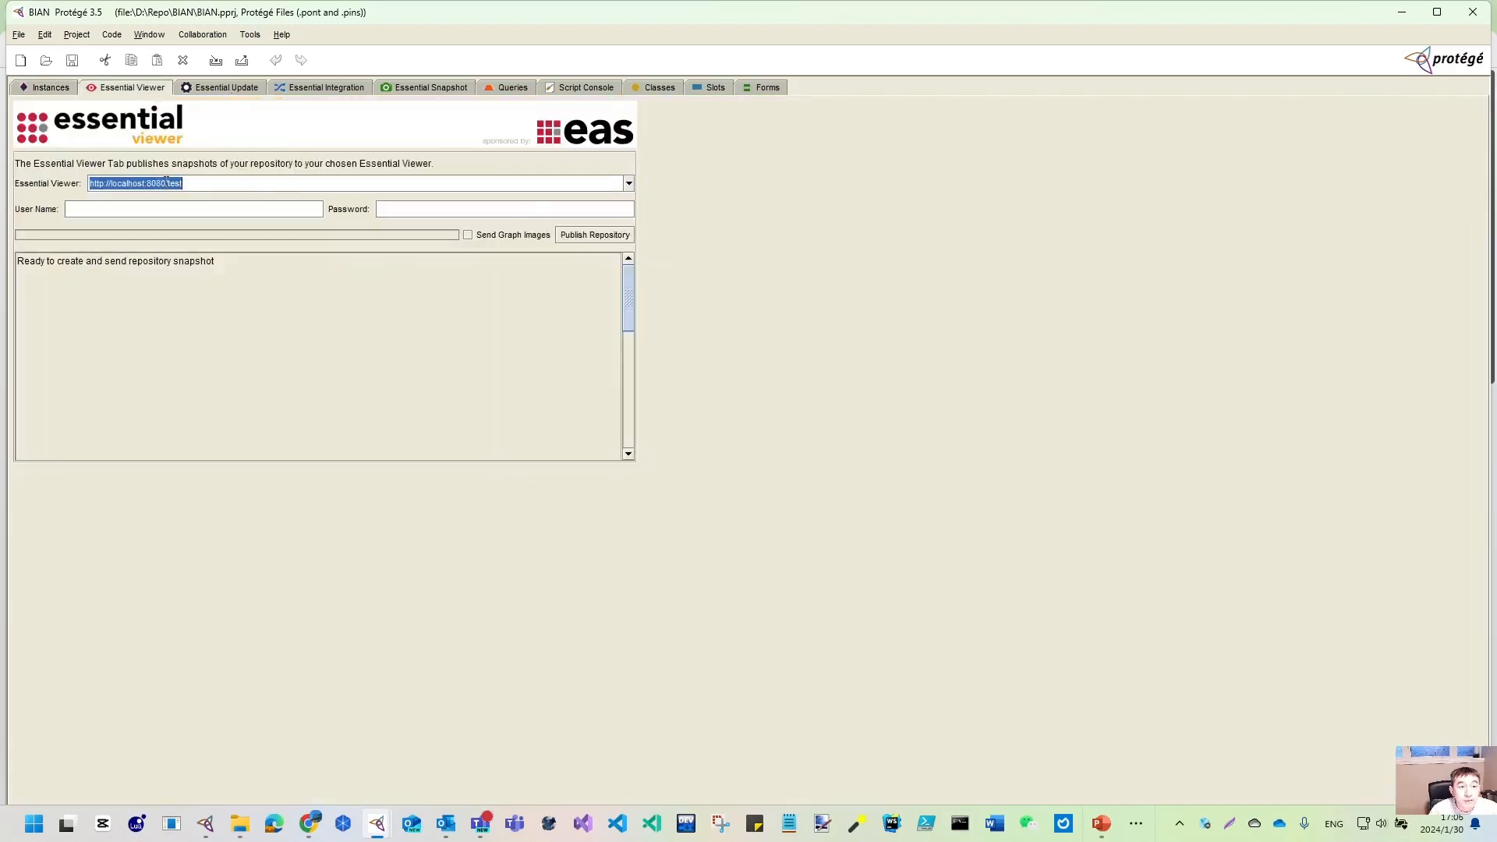
drag(170, 179, 255, 184)
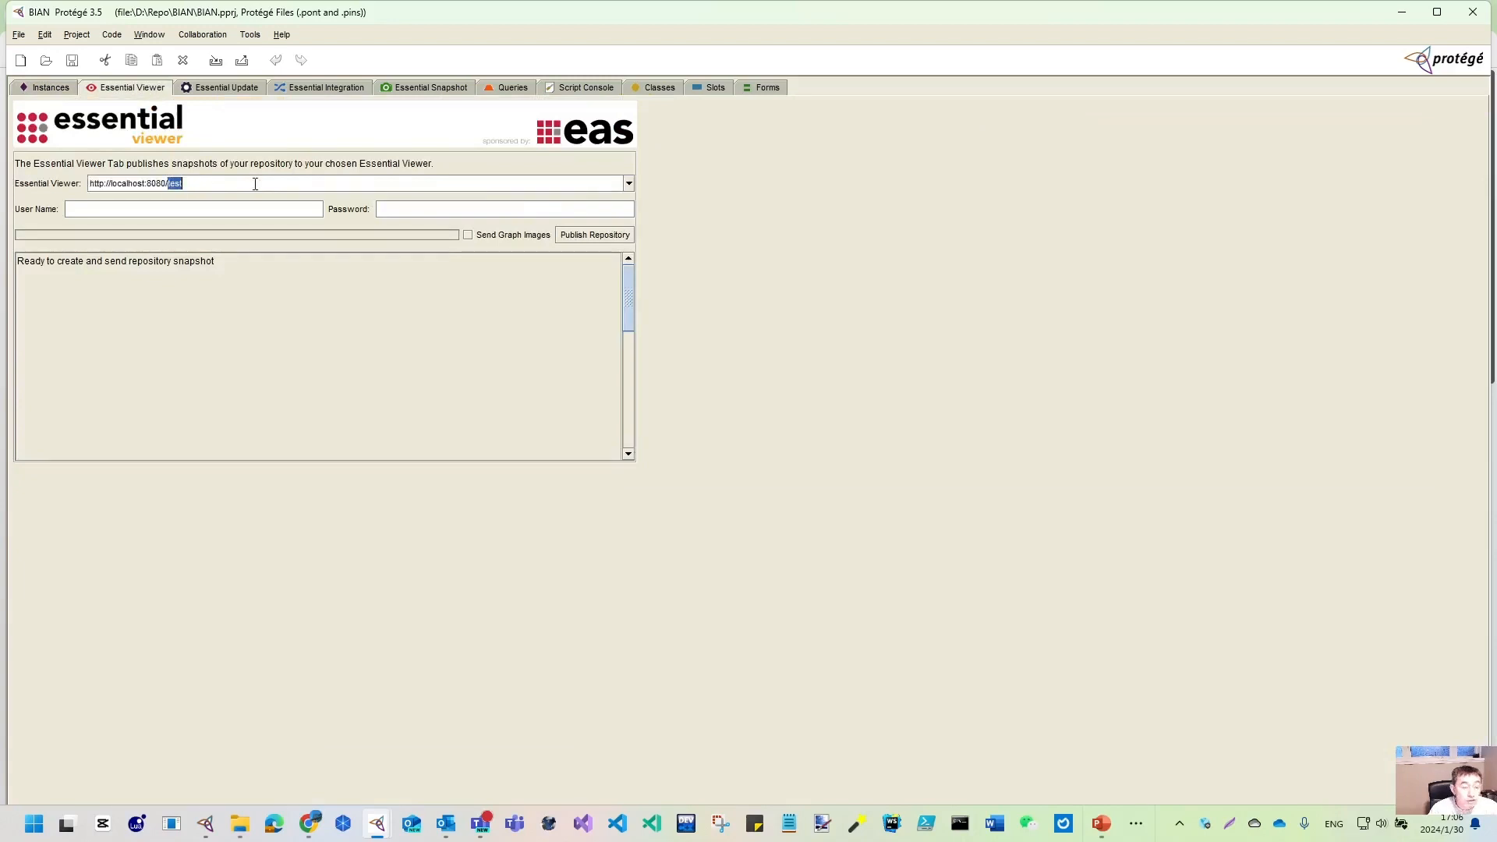
text(bian)
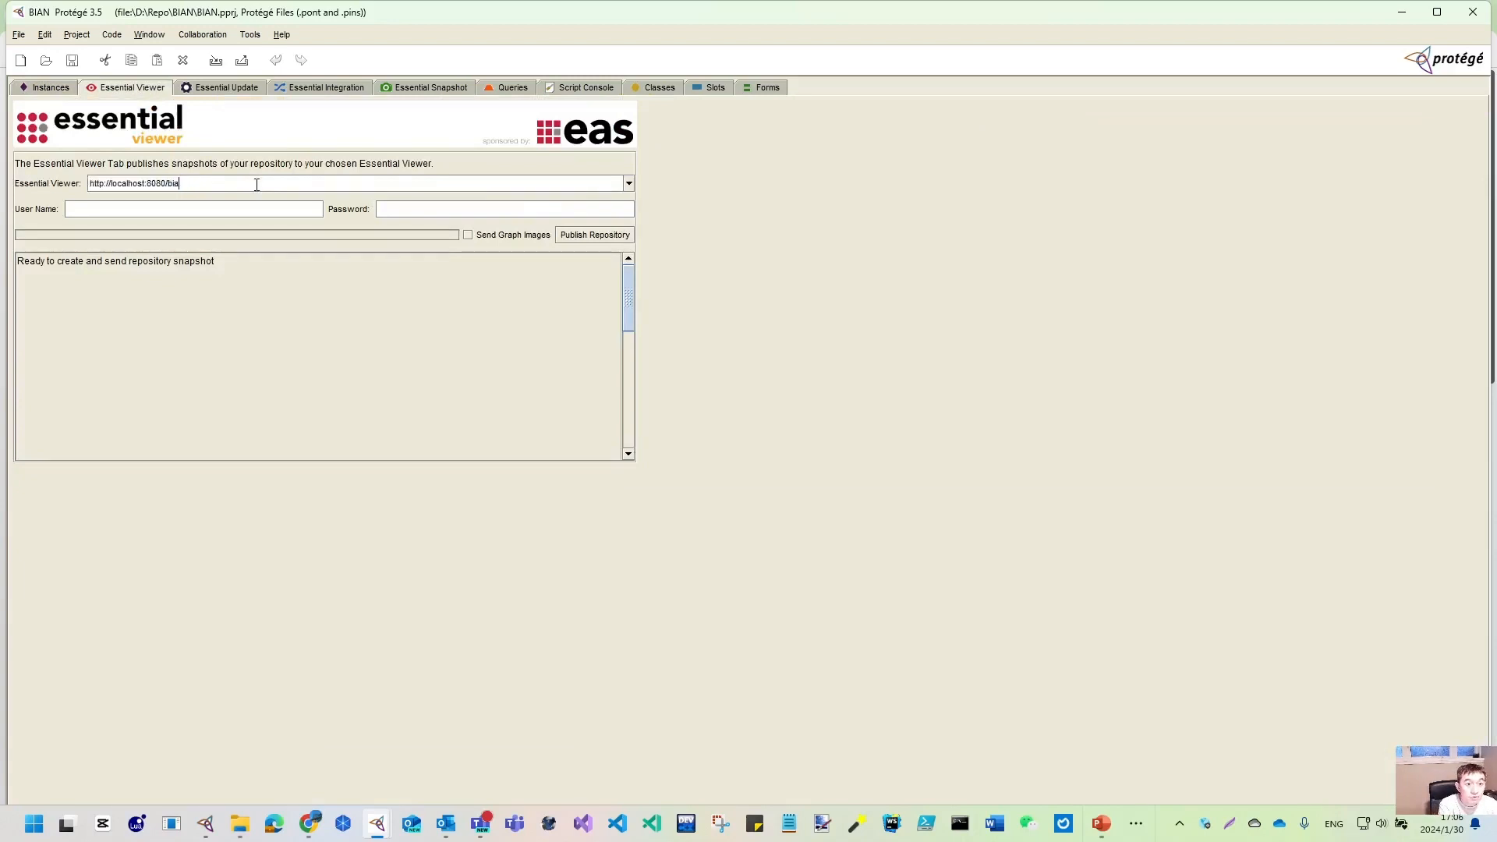
click(608, 240)
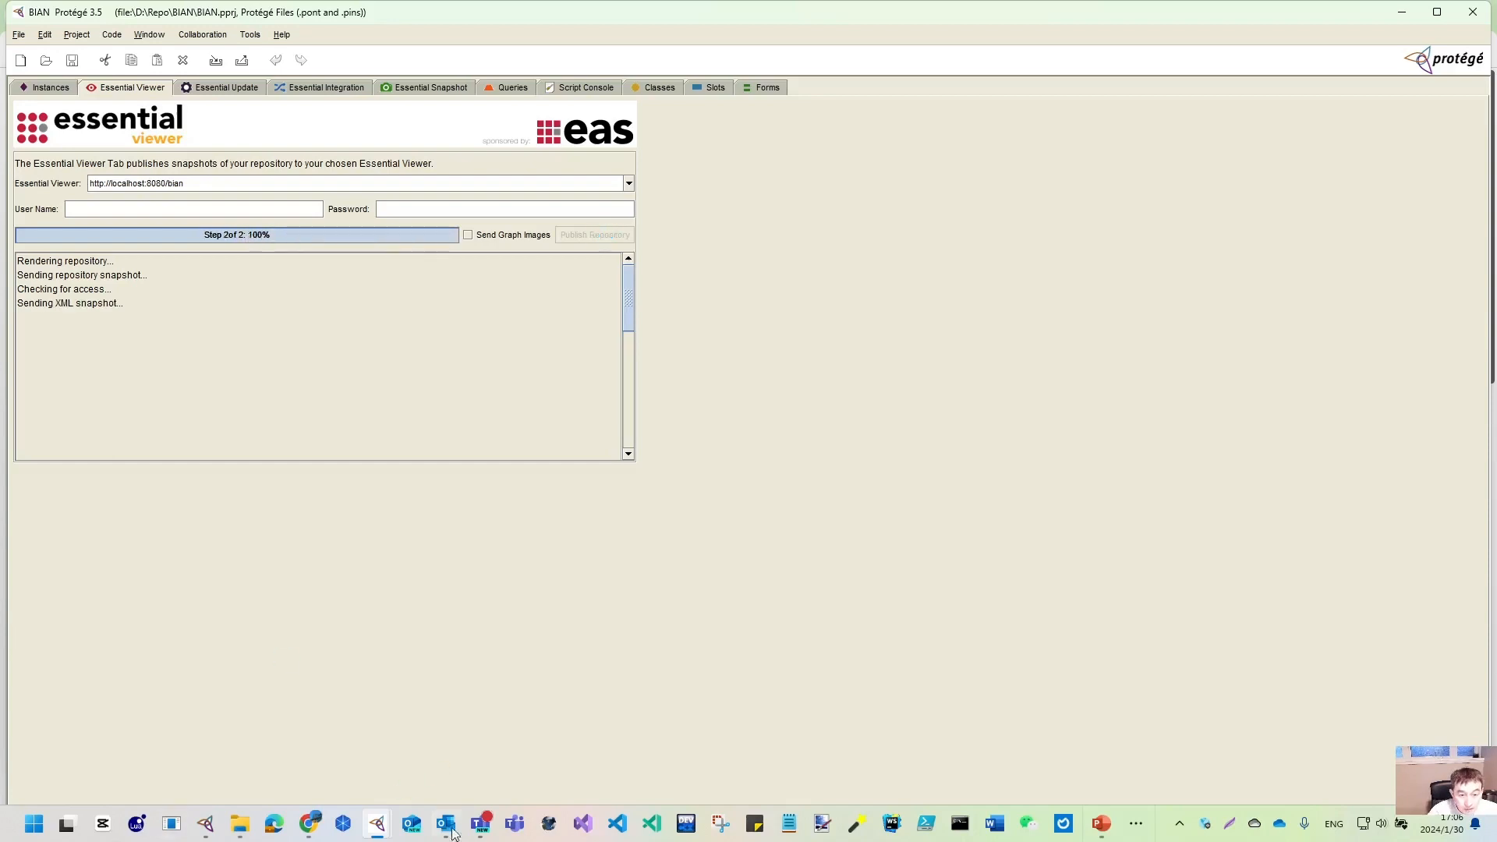
mouse_move(457, 838)
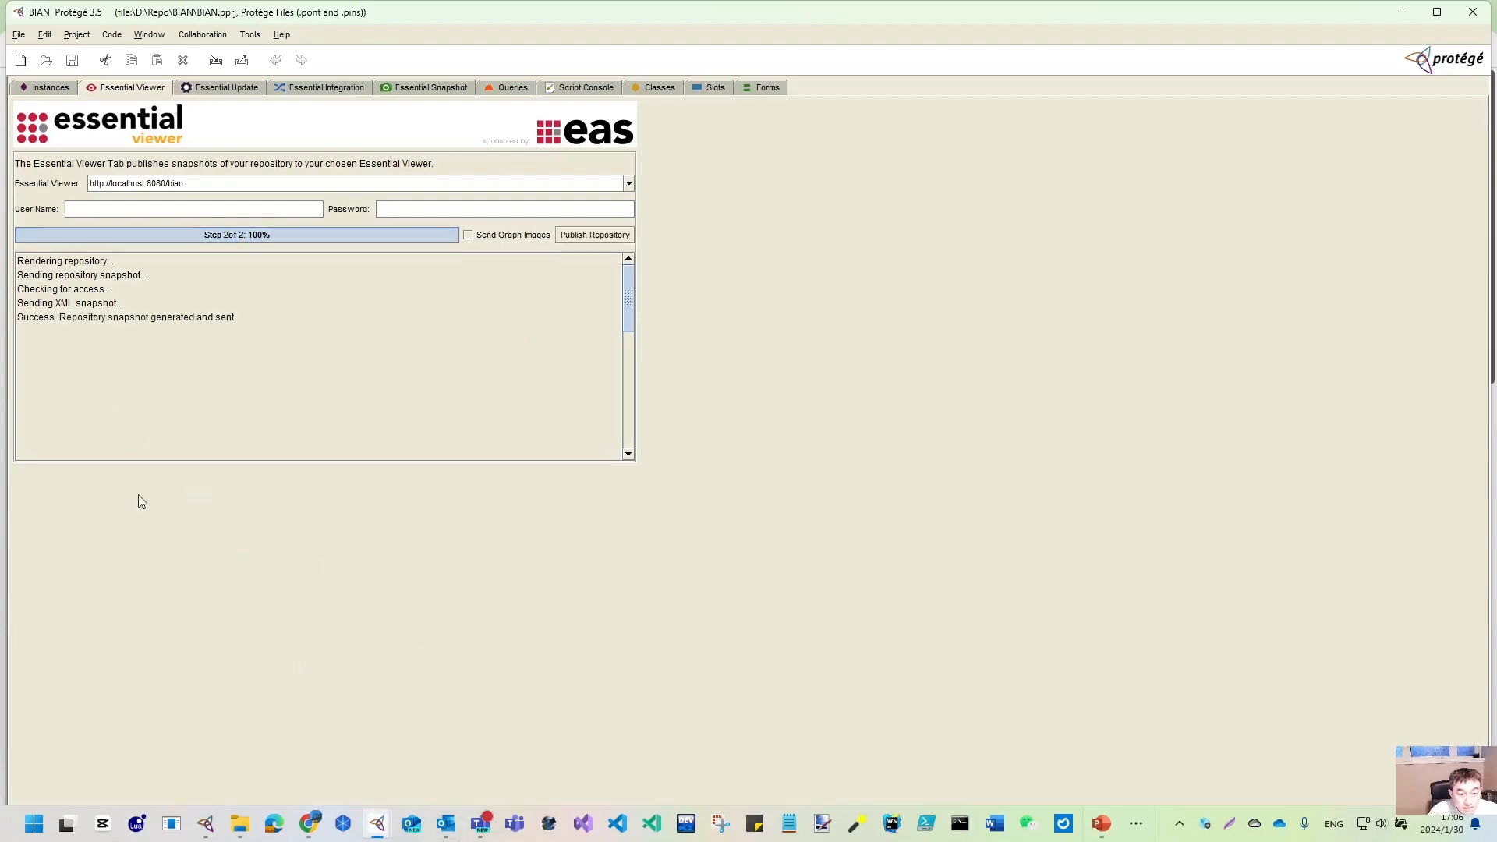
- Load localhost:8080/bian in a new Chrome tab
mouse_move(310, 823)
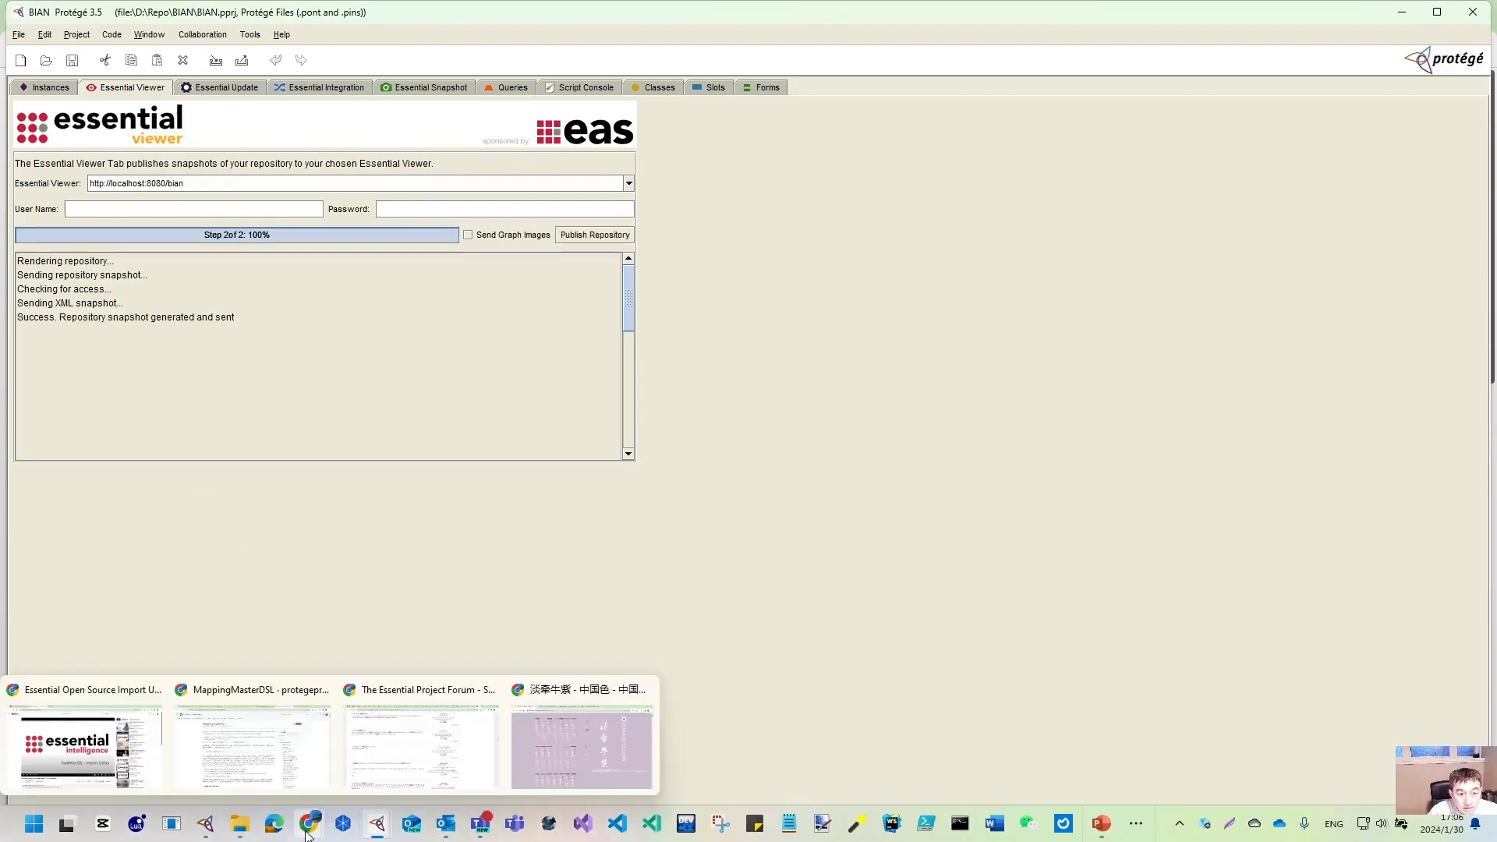
click(86, 747)
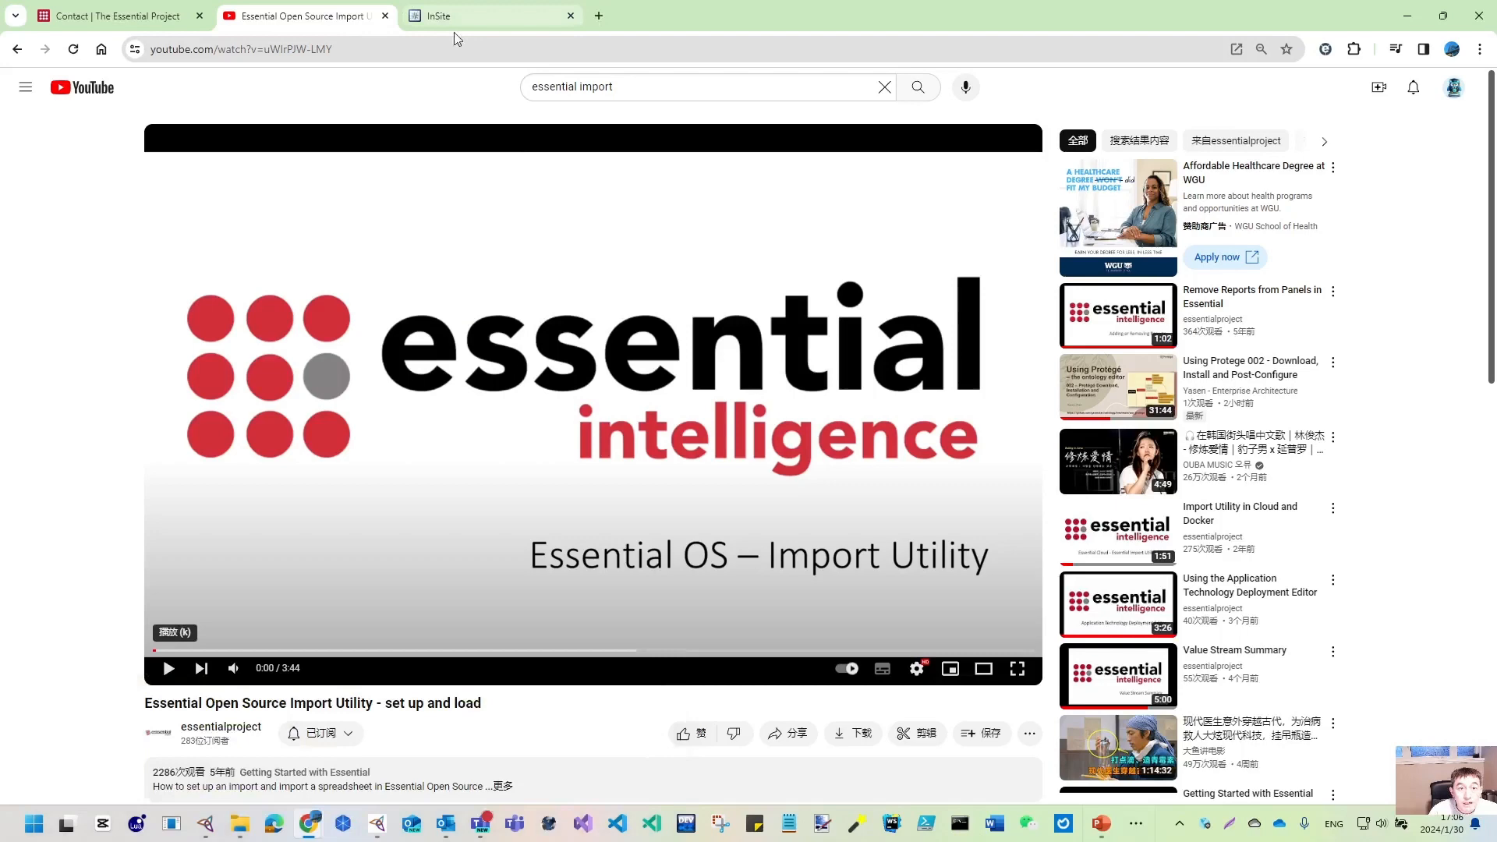
click(605, 18)
text(loc)
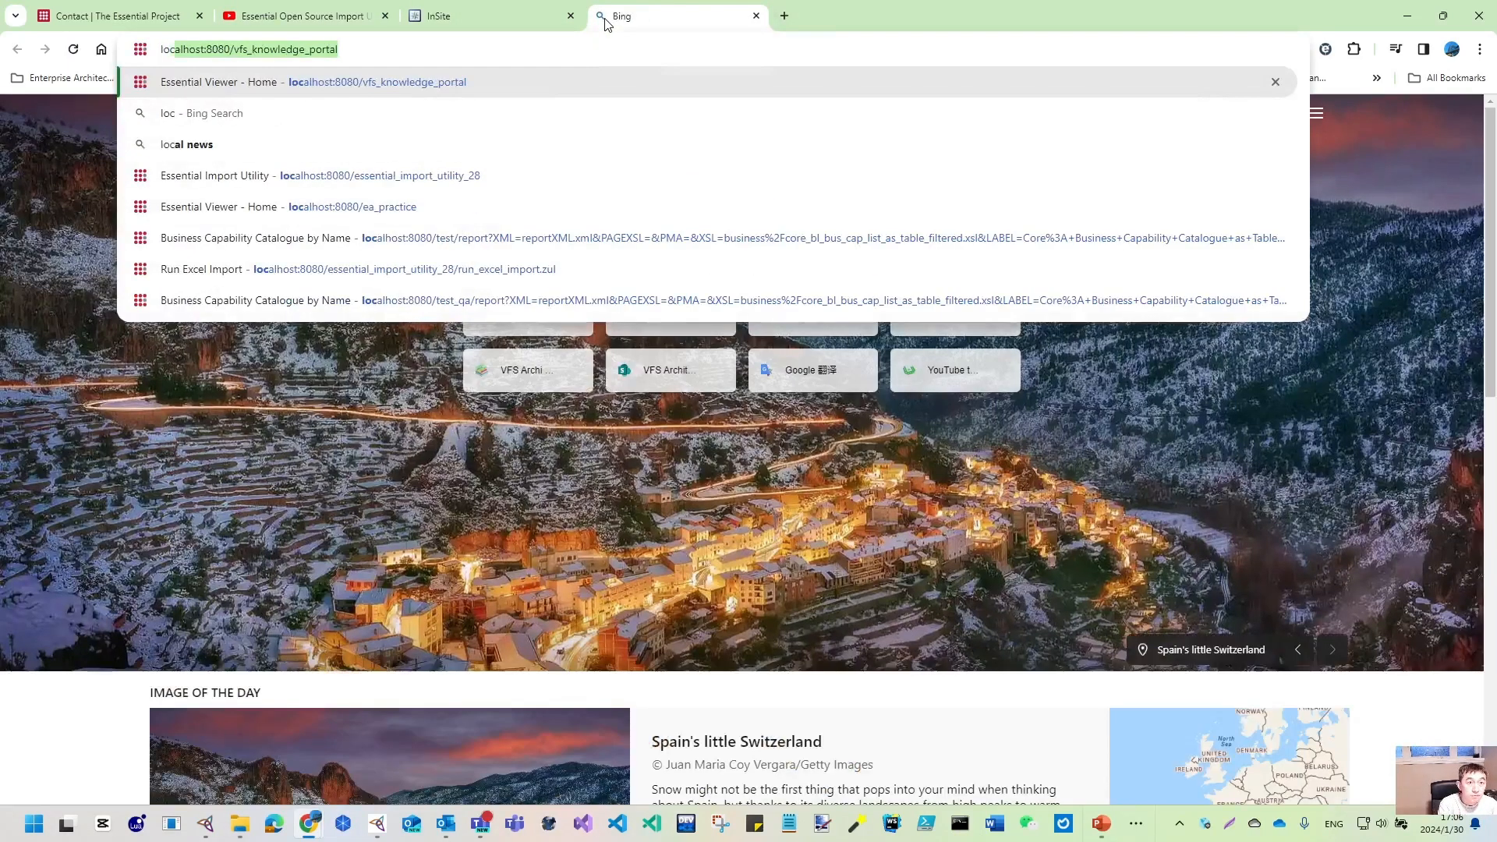
text(alhost:8080/v)
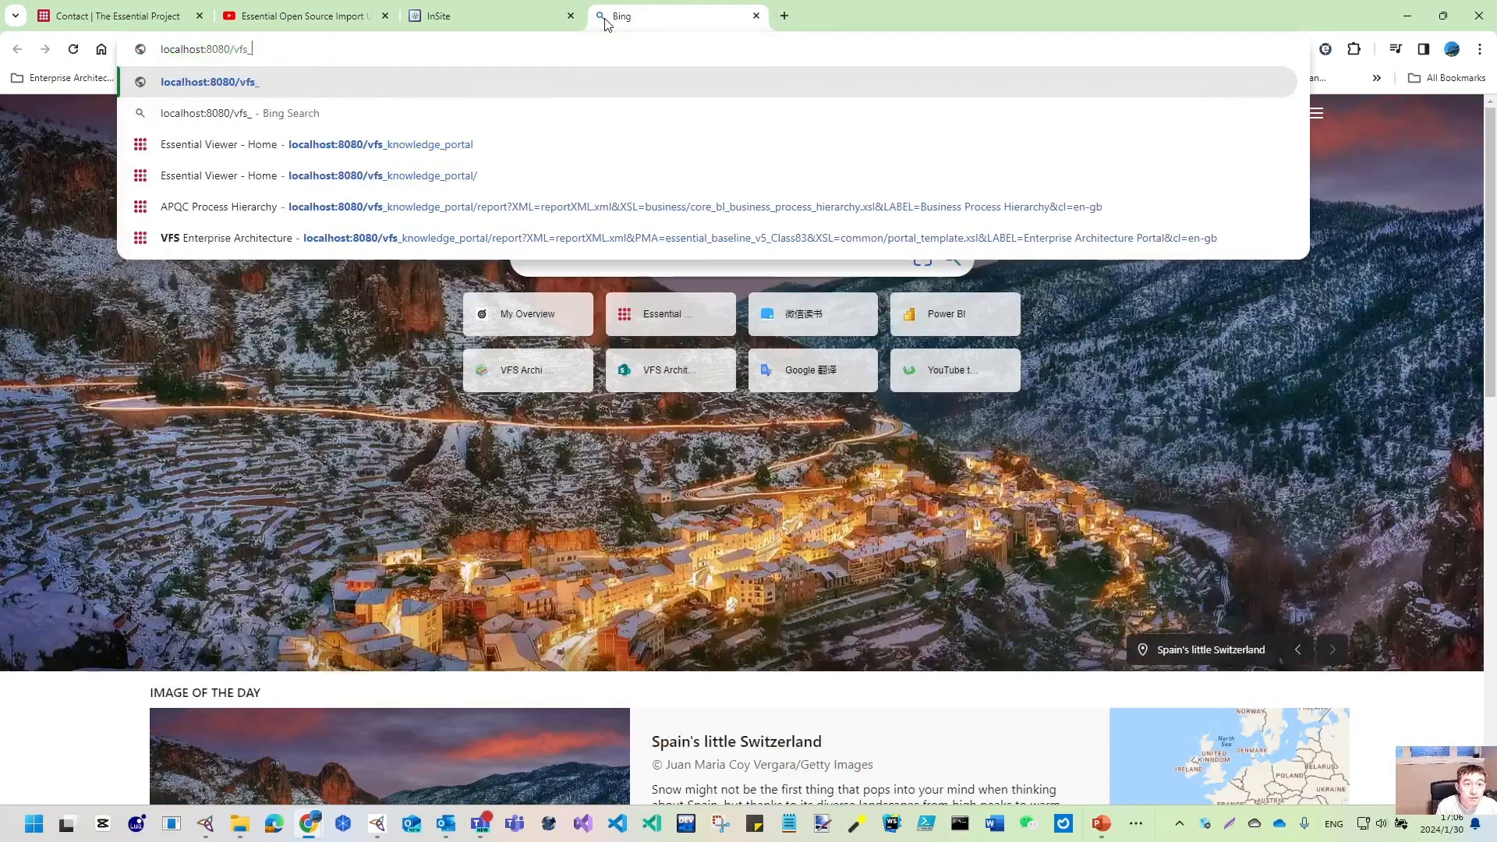
key(BackSpace)
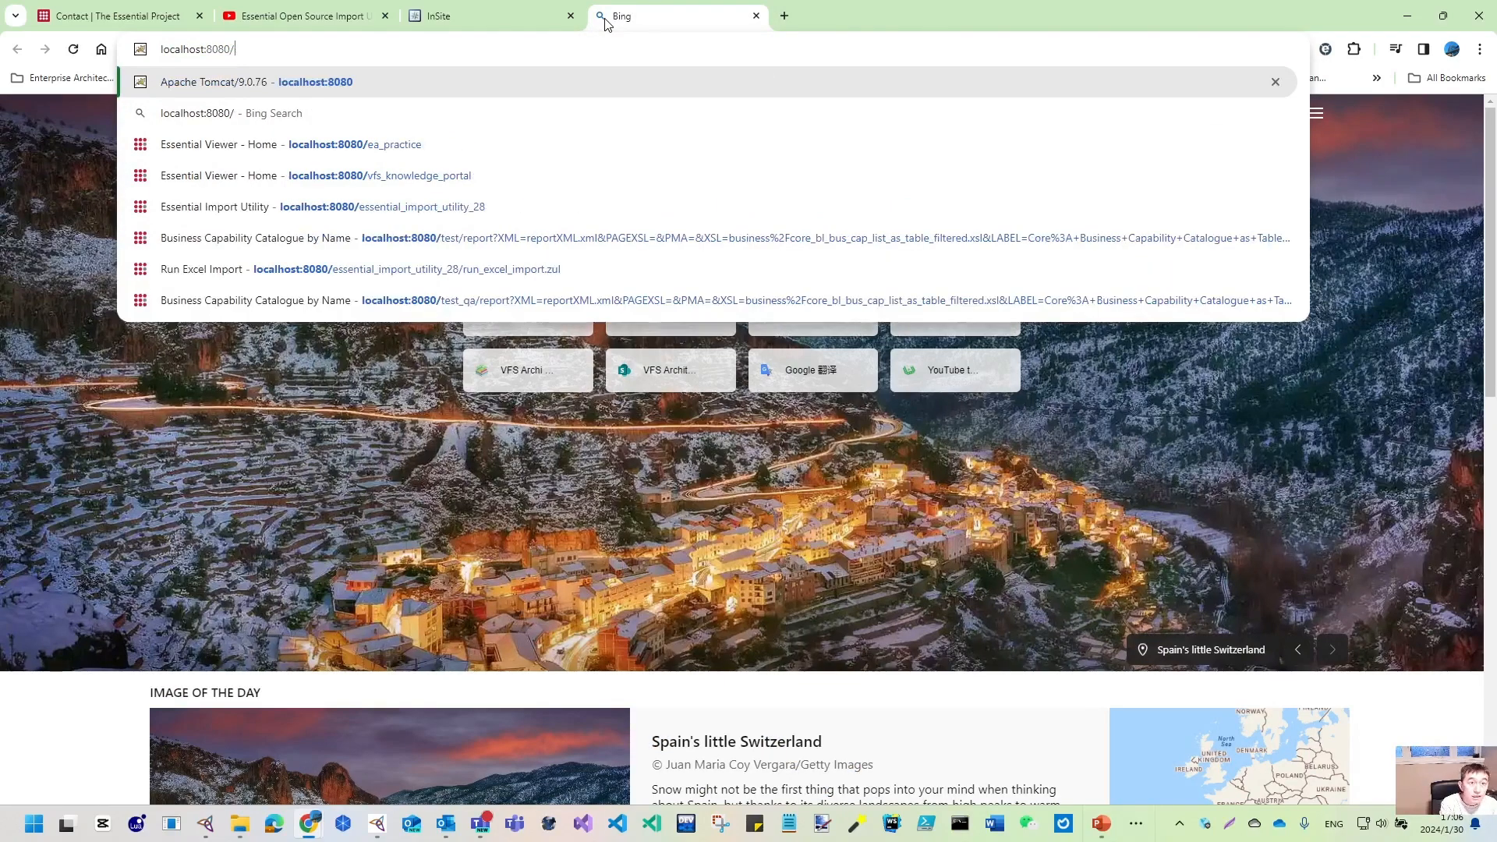
text(bian)
key(Return)
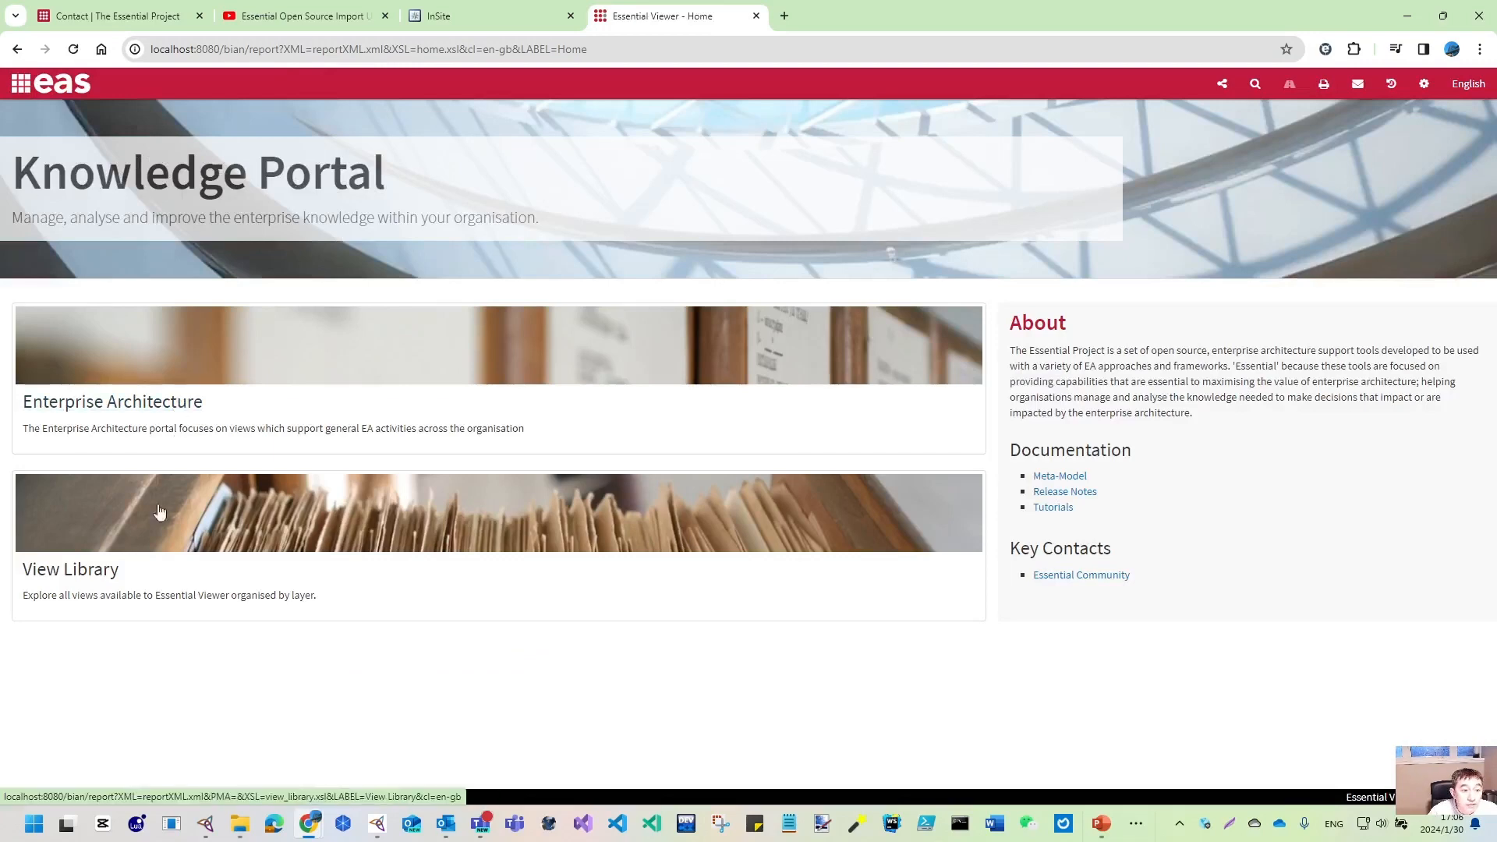
- Place a restored, narrowed Protégé window beside the portal page, showing its instances
click(1482, 13)
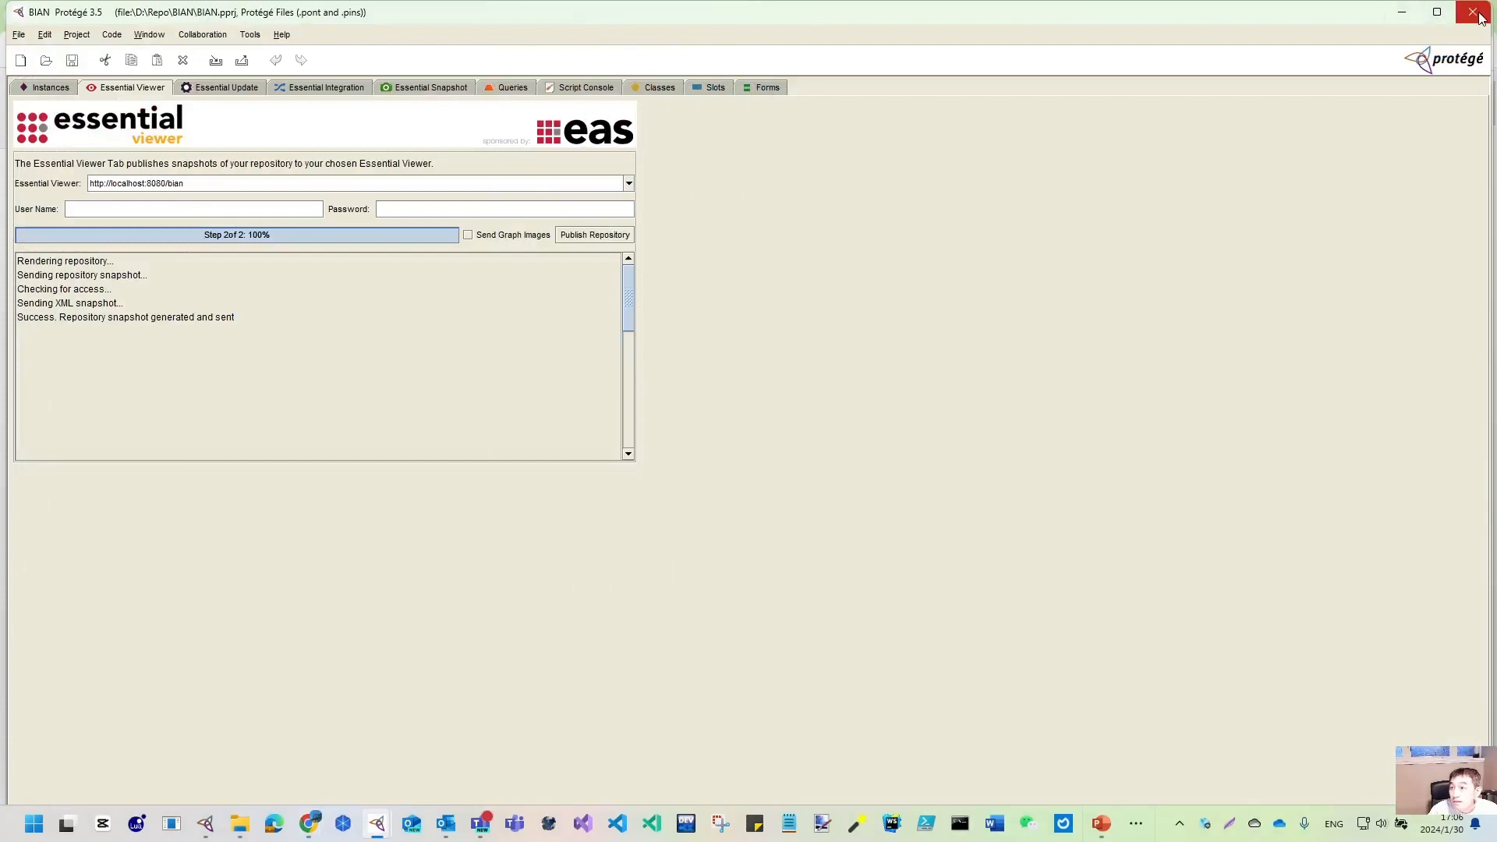
click(1437, 11)
drag(1133, 94, 737, 95)
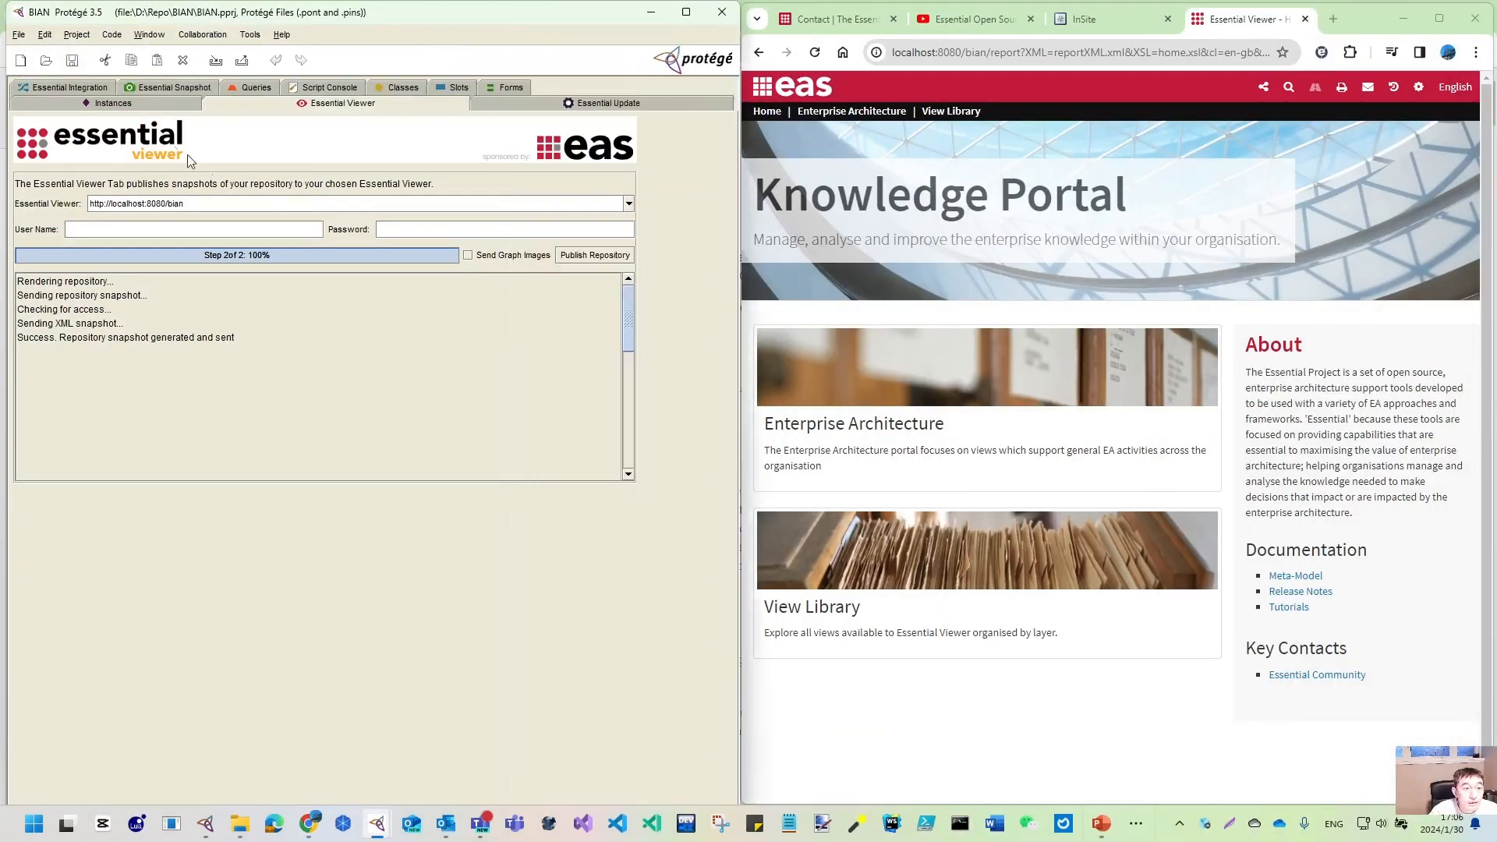
click(81, 103)
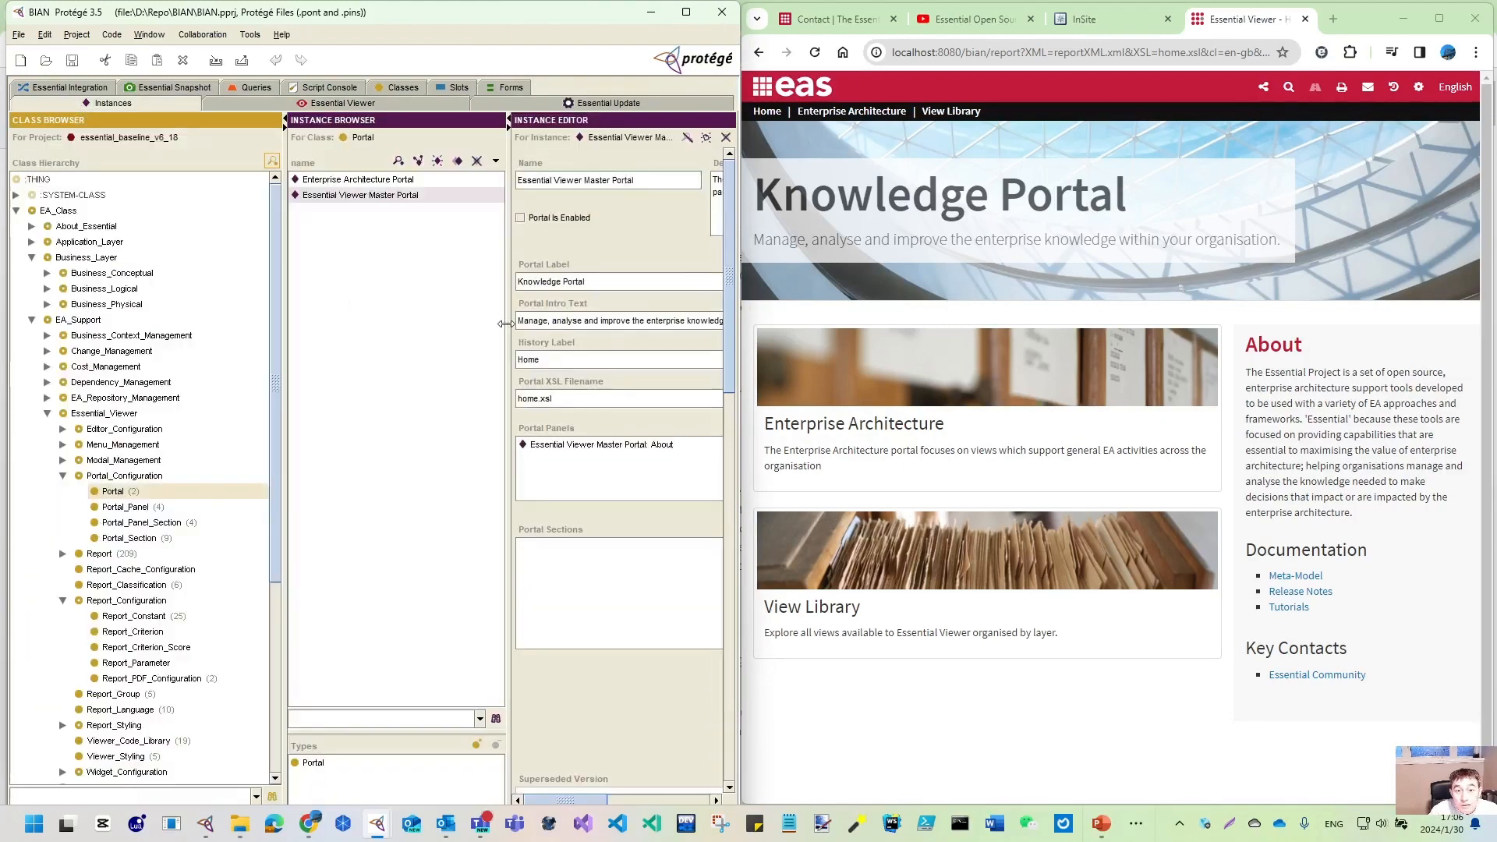
- Change the master portal label from Knowledge Portal to 'BIAN (Bank Industrial Architecture Network)'
drag(508, 330, 449, 335)
drag(285, 316, 226, 318)
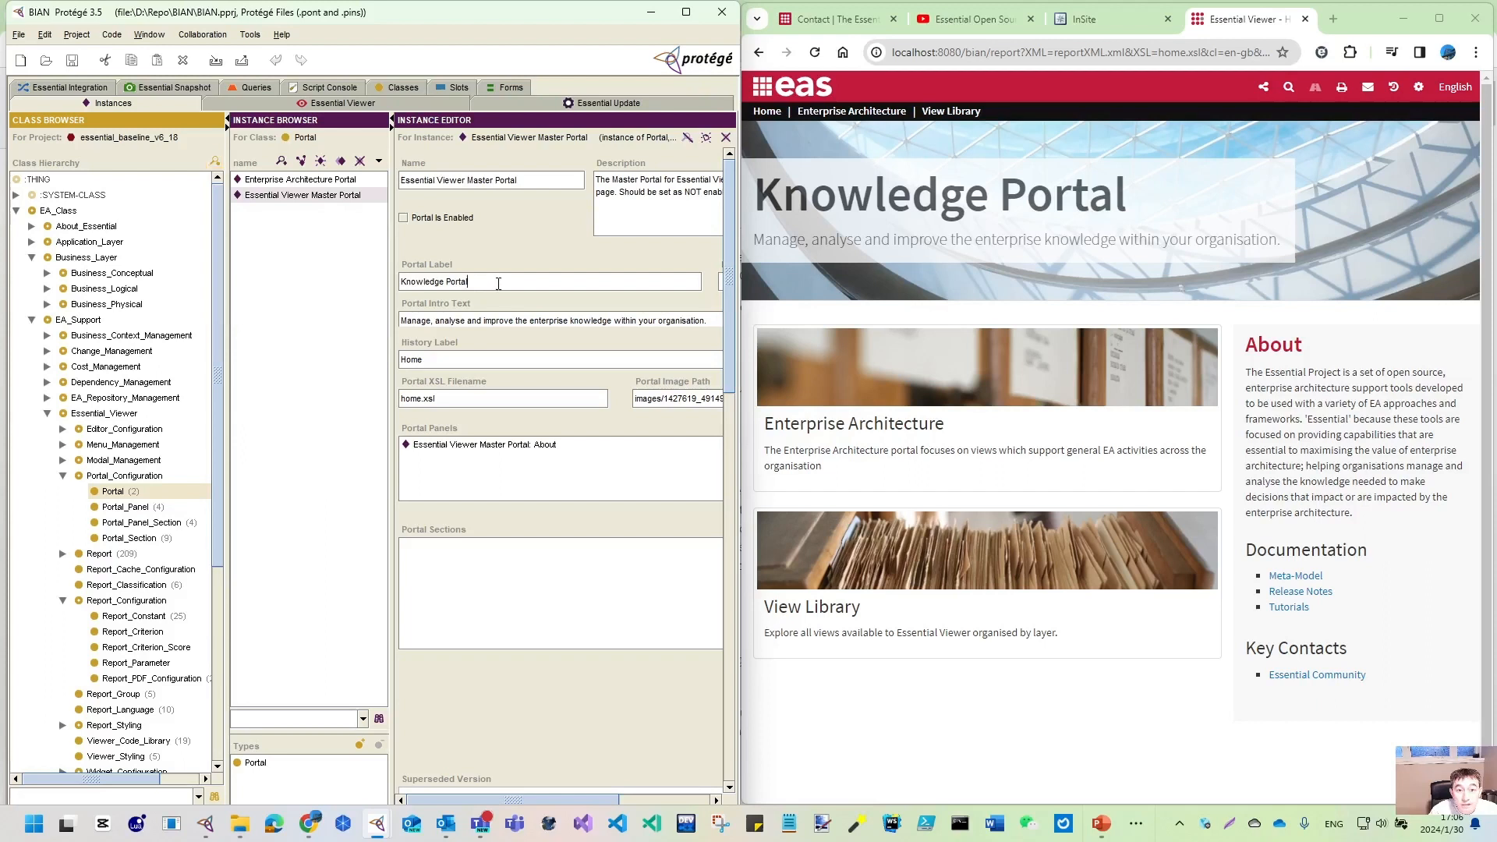
drag(498, 283, 389, 278)
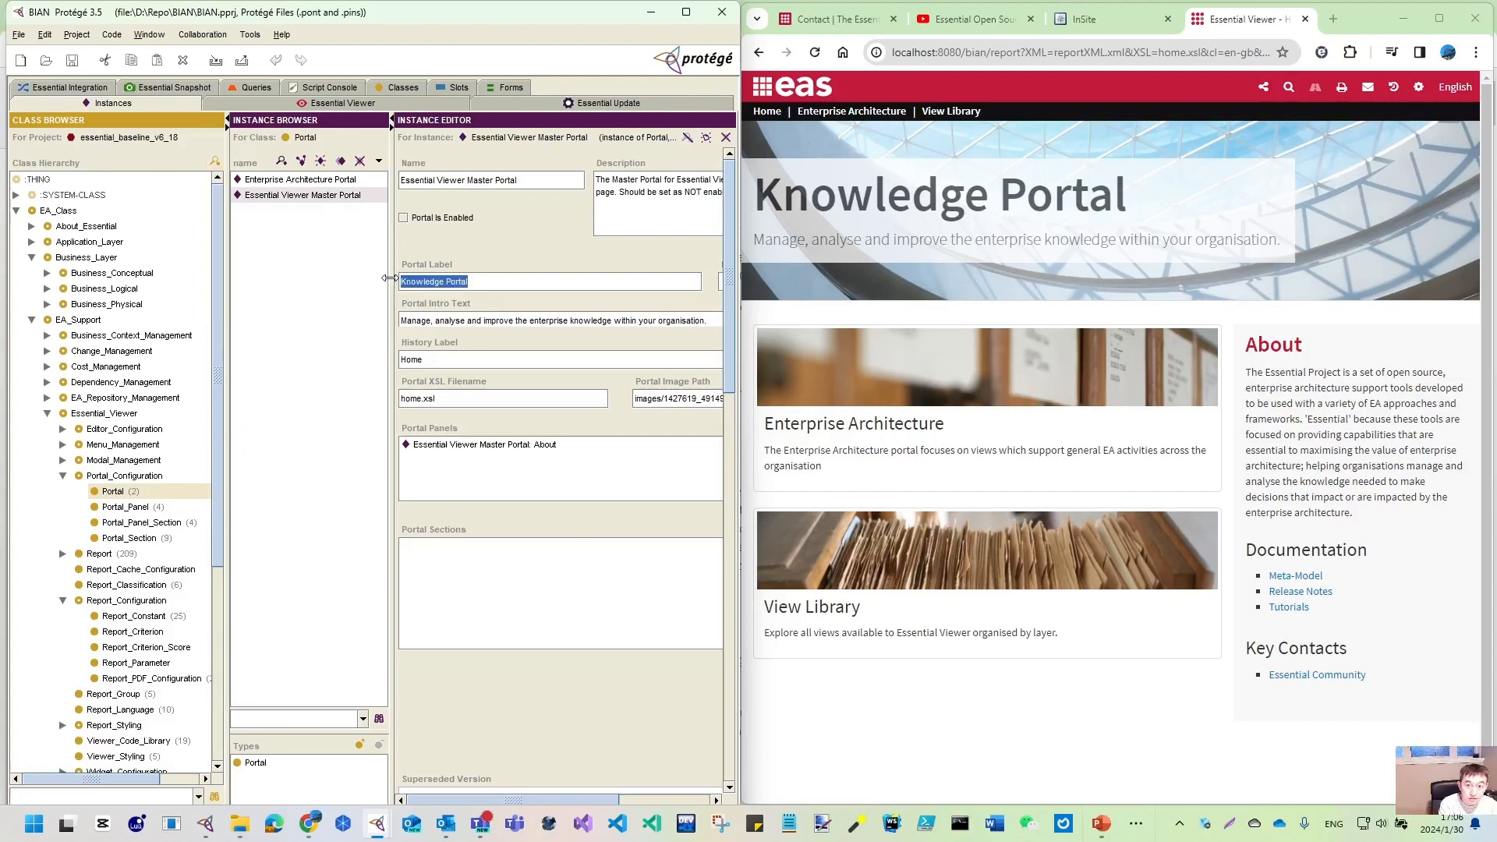
text(B)
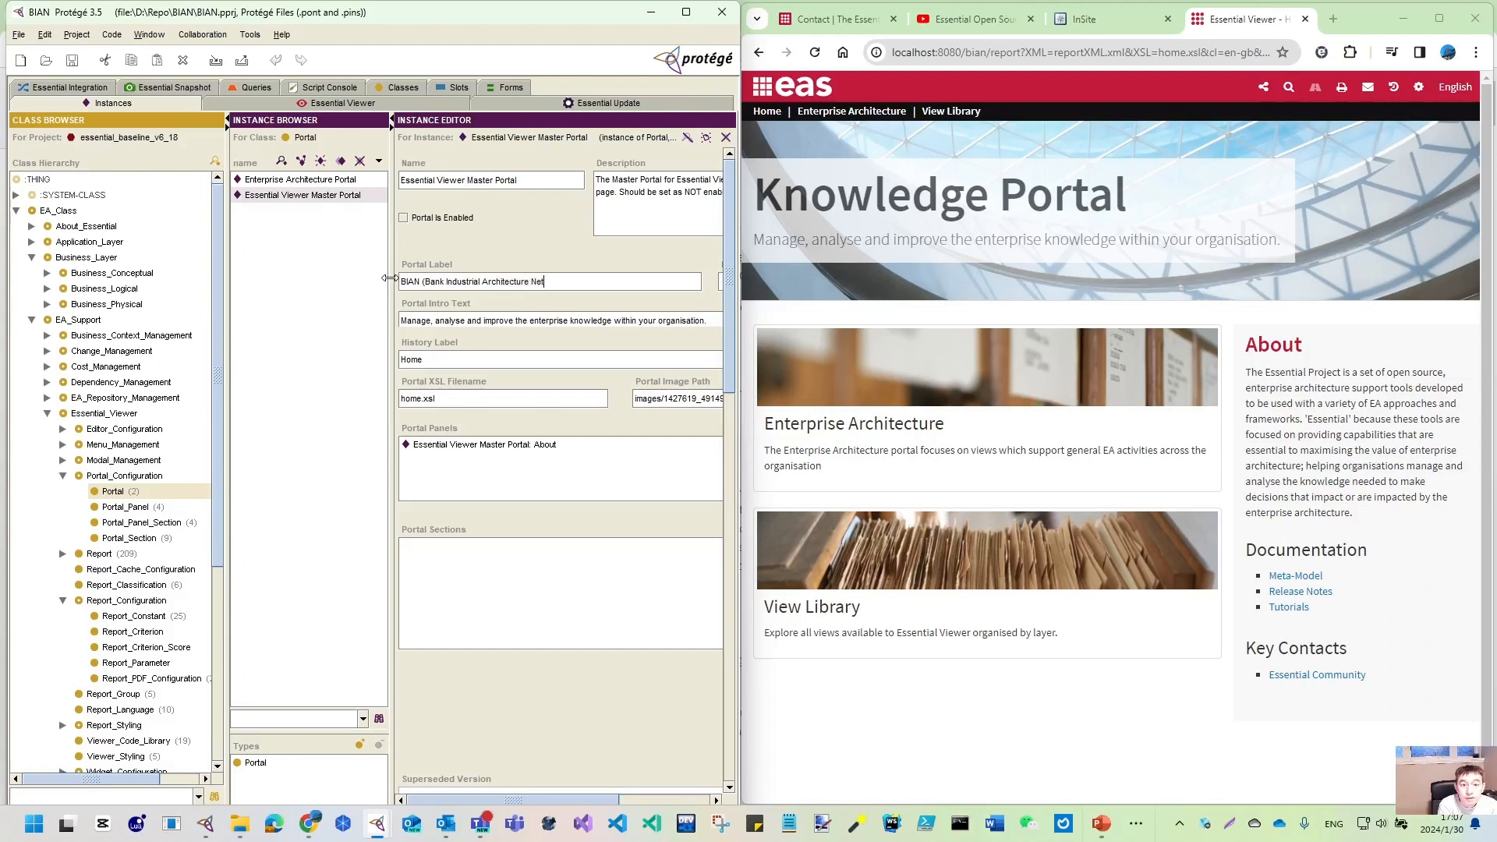
text(work)
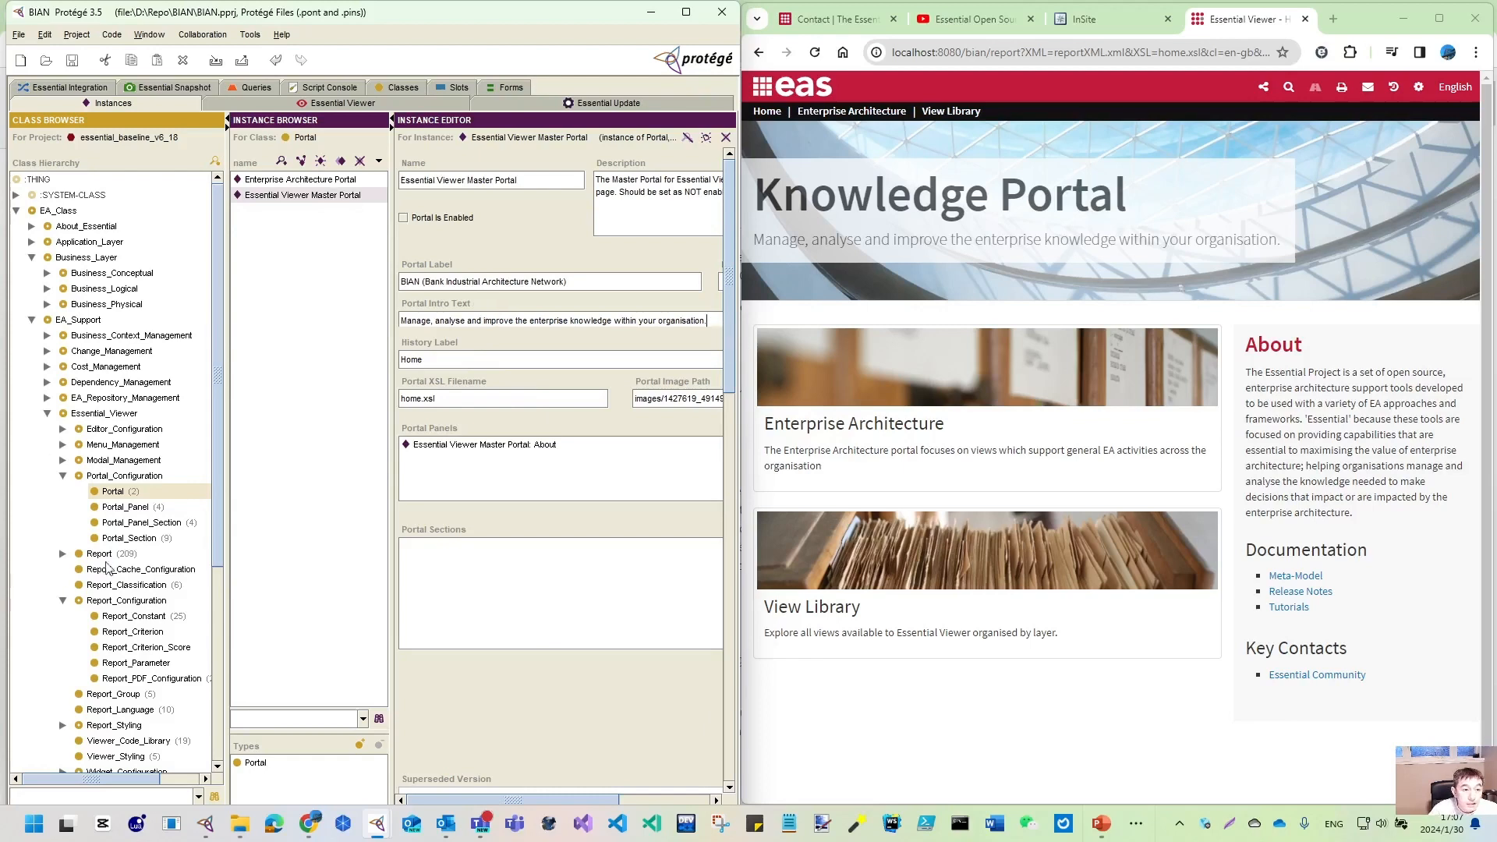
click(117, 491)
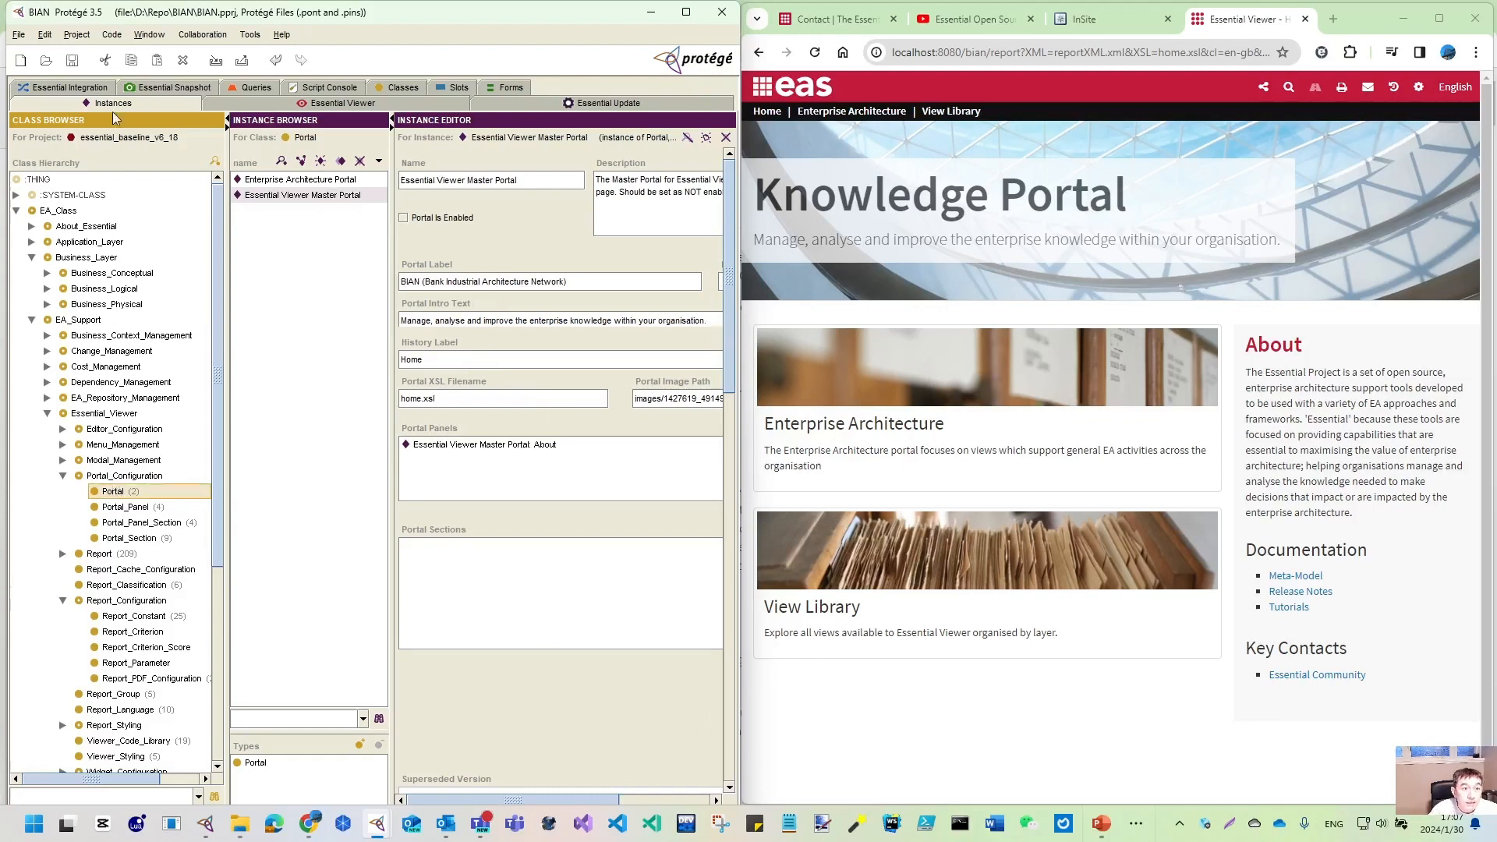
click(334, 107)
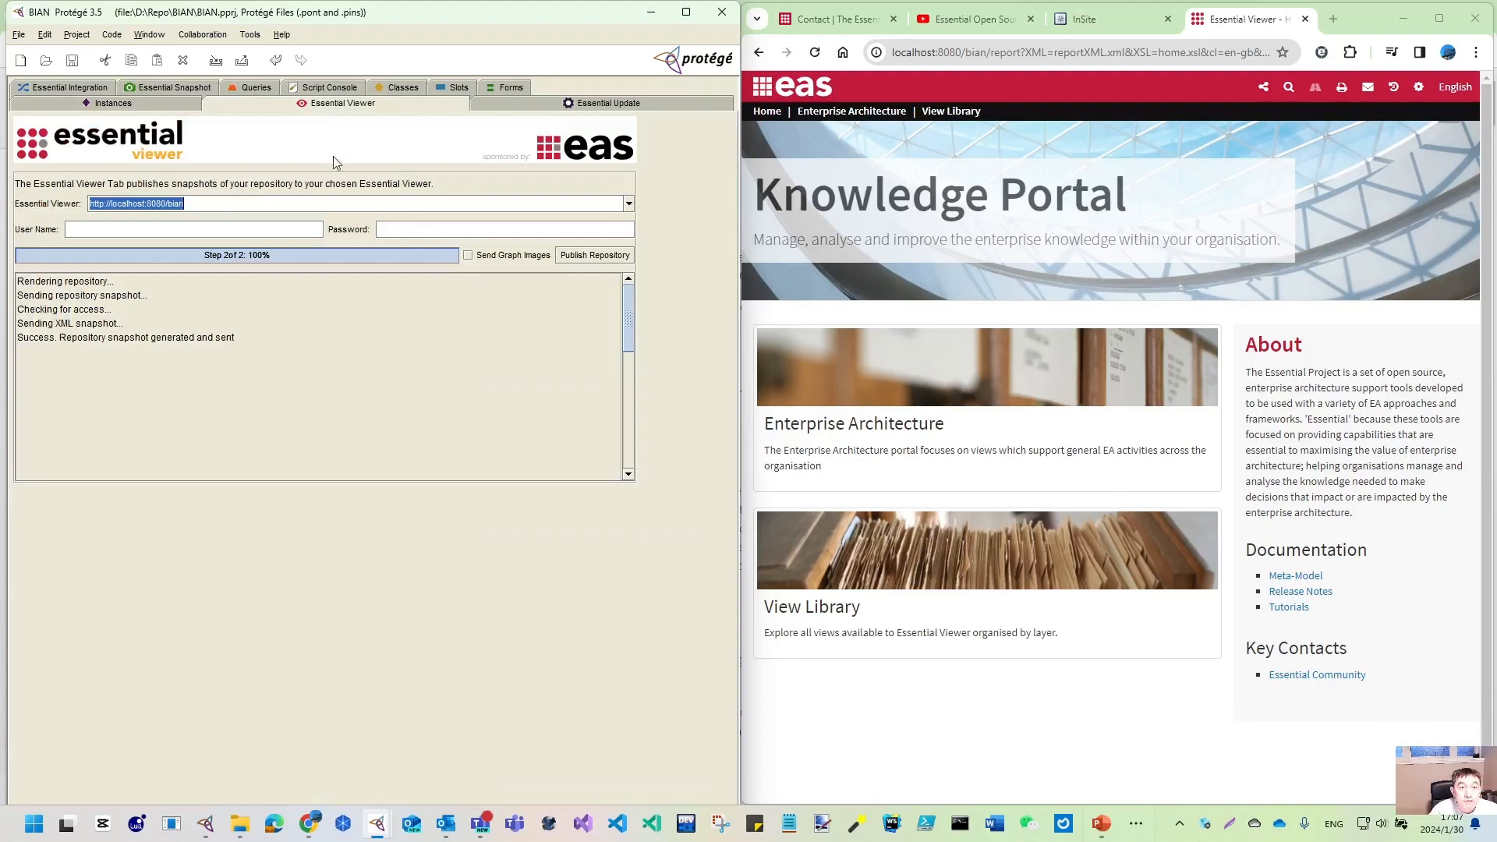
- Republish the repository and reload the viewer so its title shows BIAN (Bank Industrial Architecture Network)
click(592, 257)
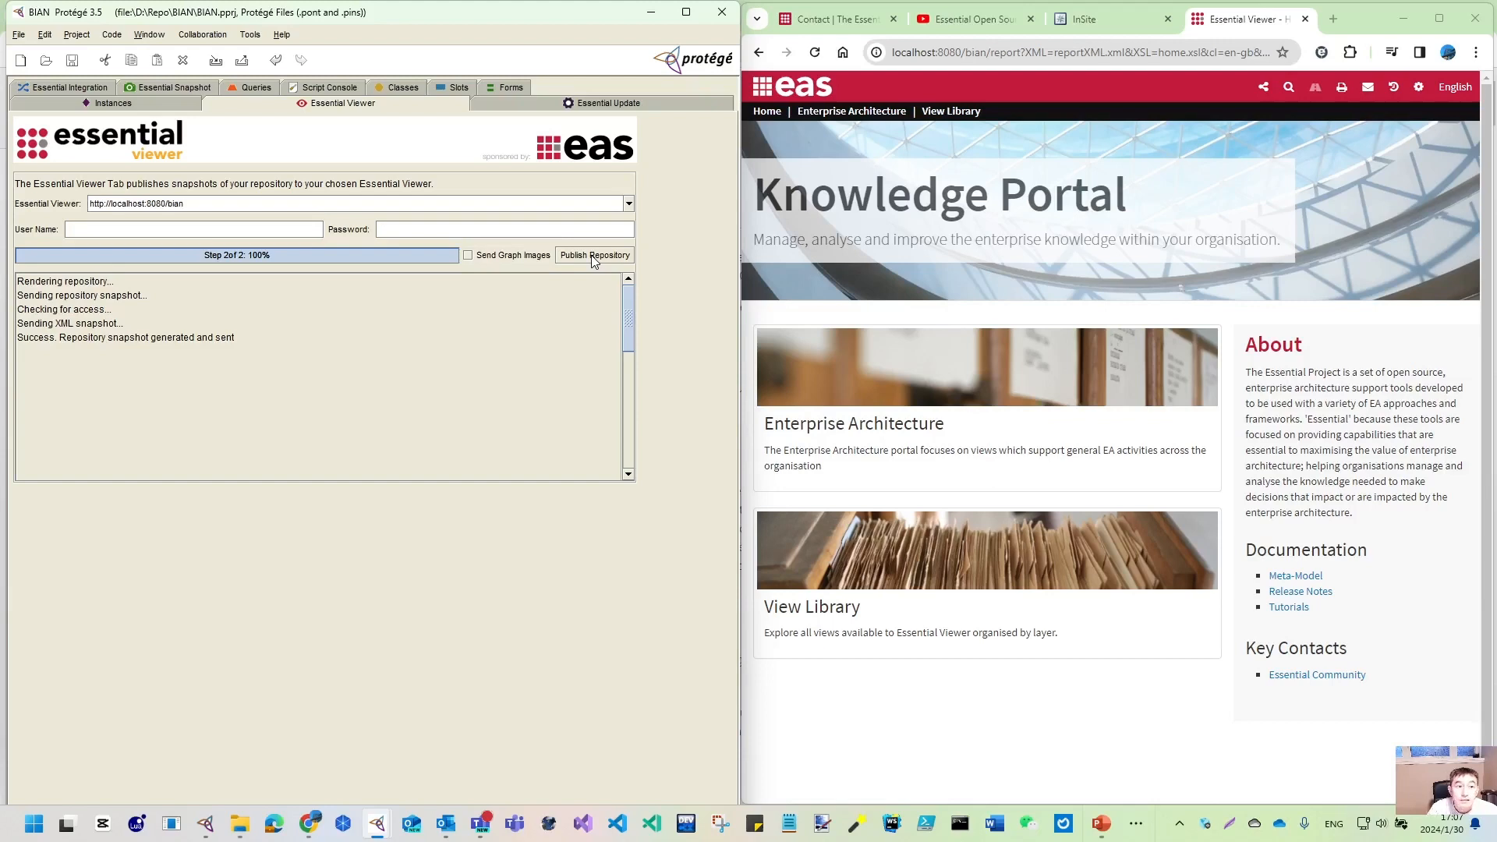
click(815, 53)
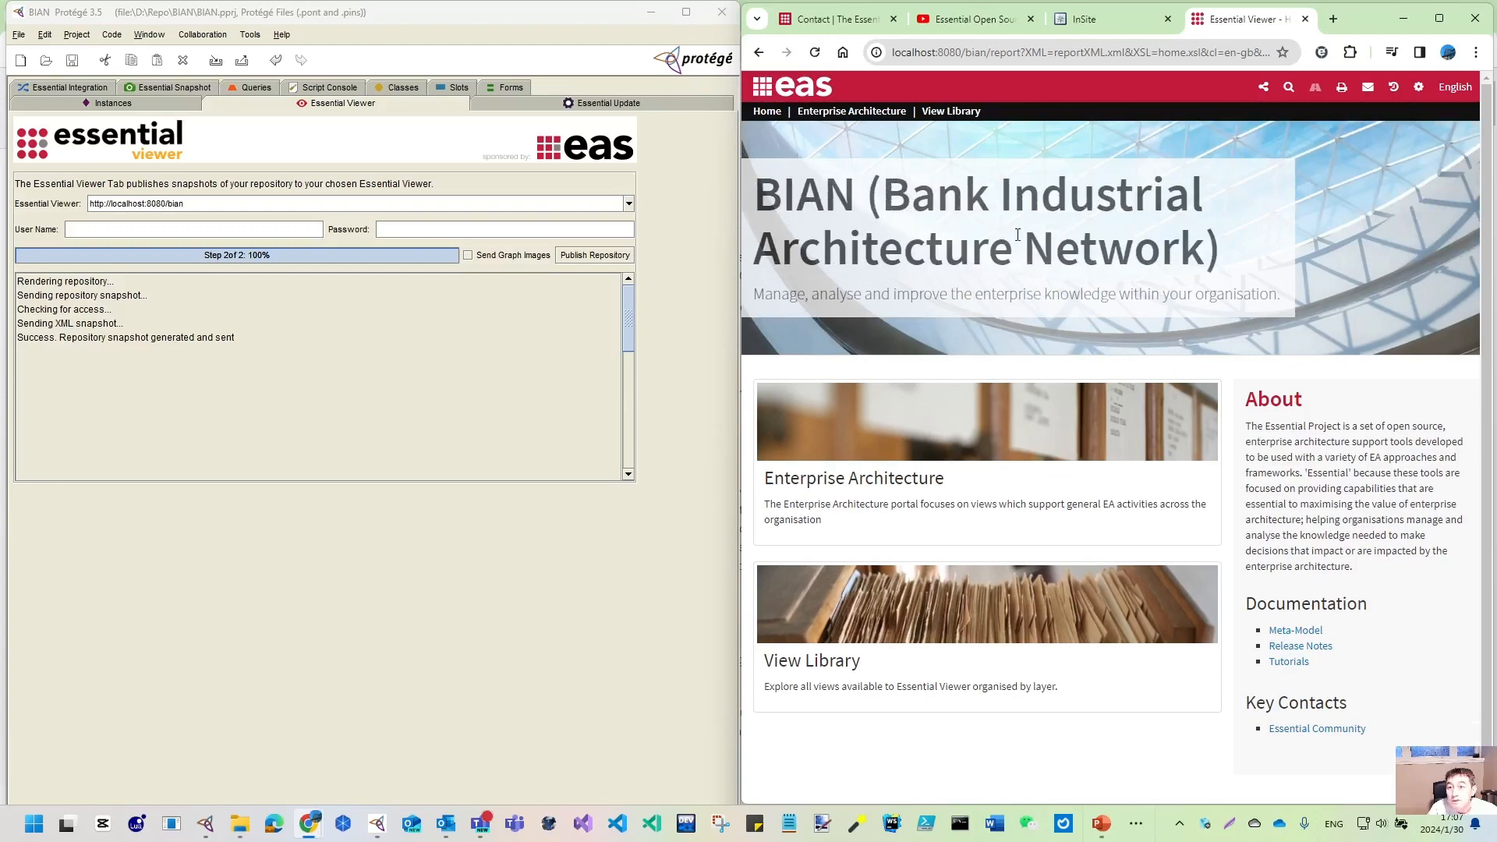
click(54, 104)
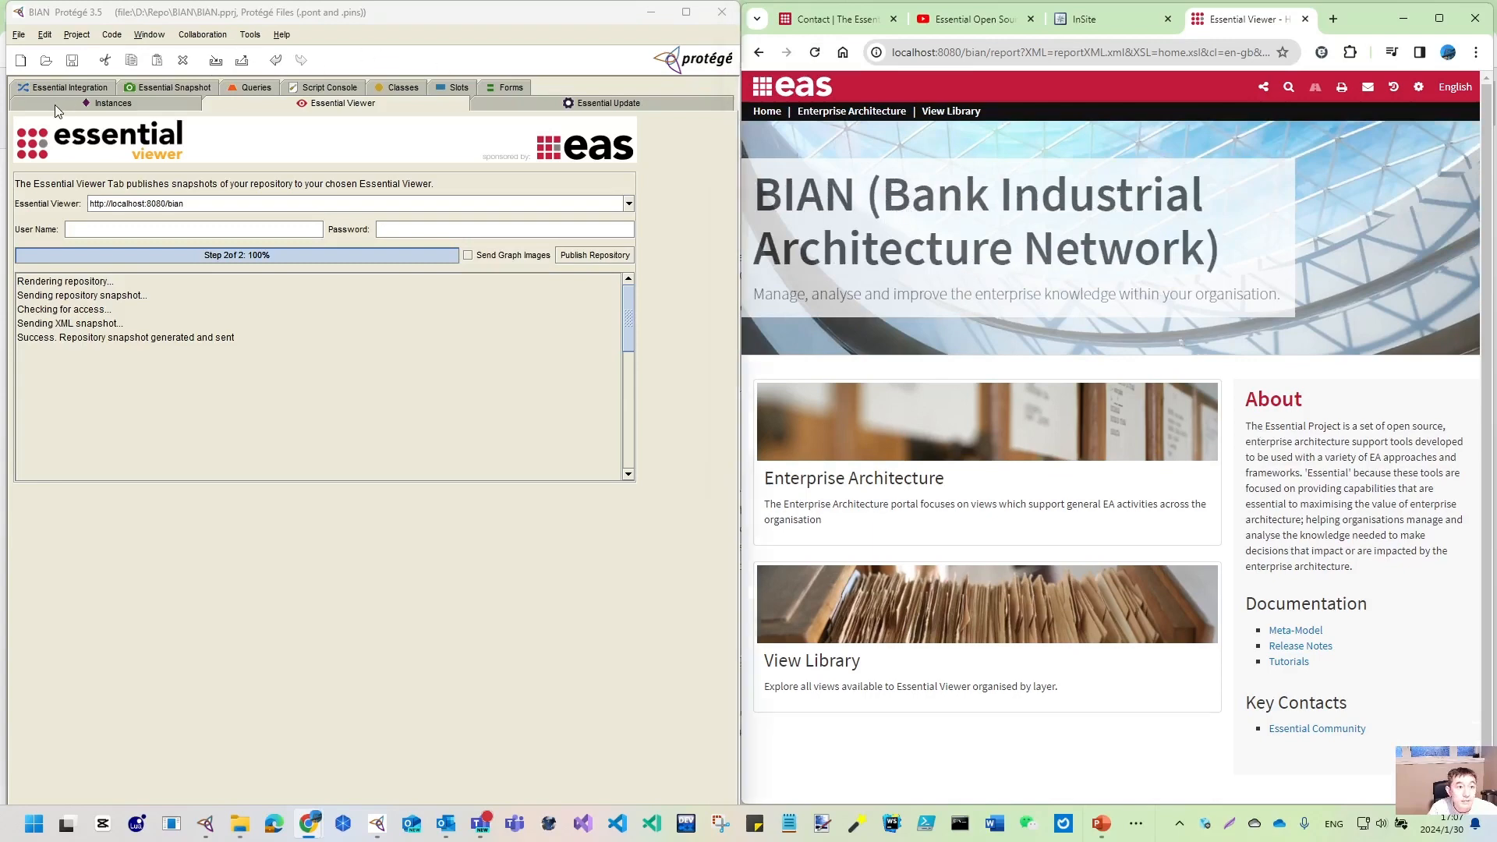
- Shorten the portal label to BIAN and set the intro text to 'Bank Industrial Architecture Network'
drag(421, 281, 569, 282)
key(ctrl+c)
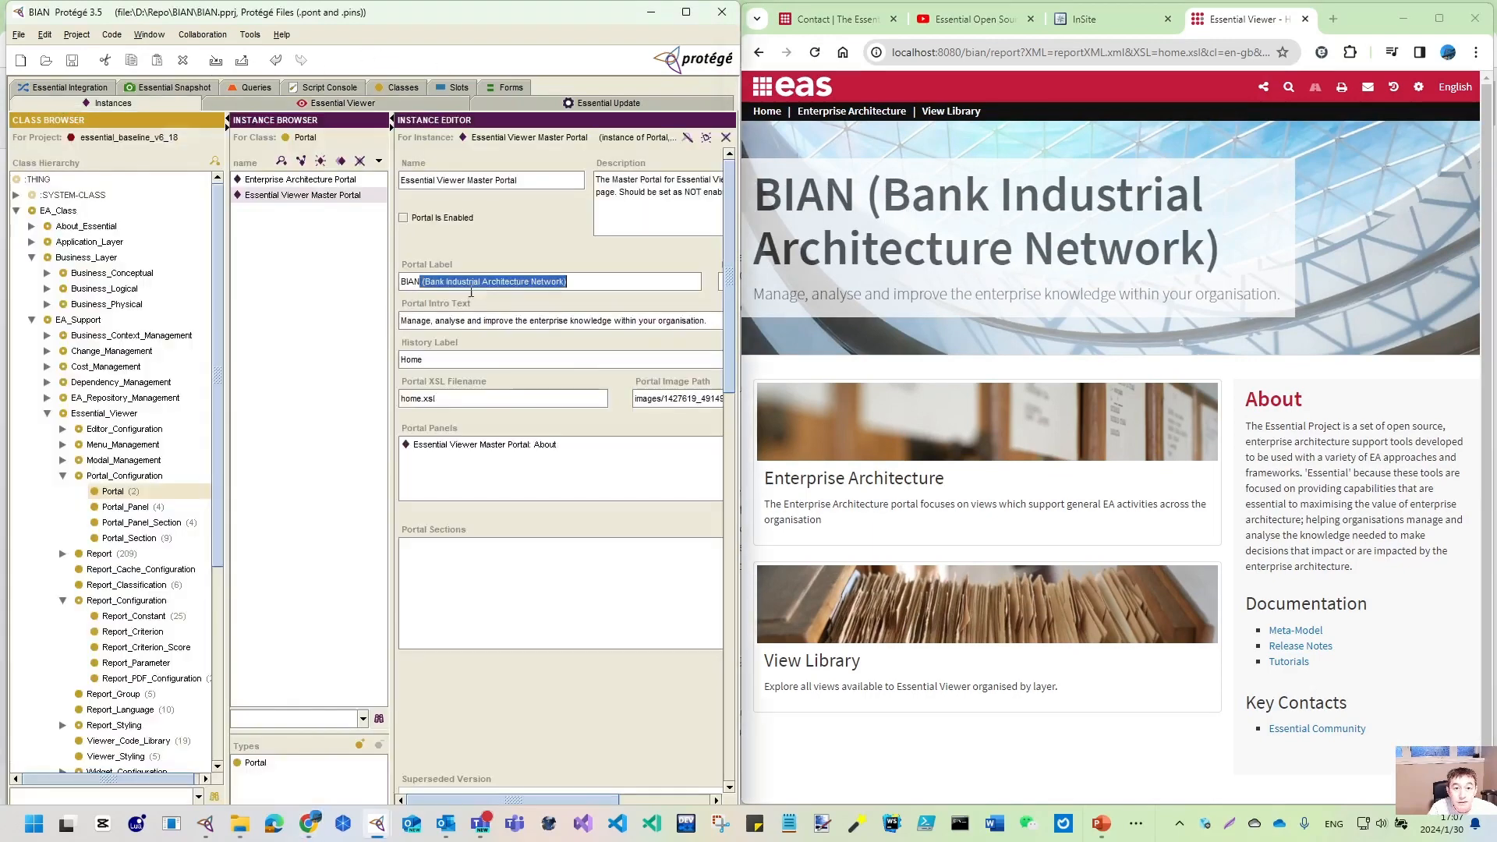
key(BackSpace)
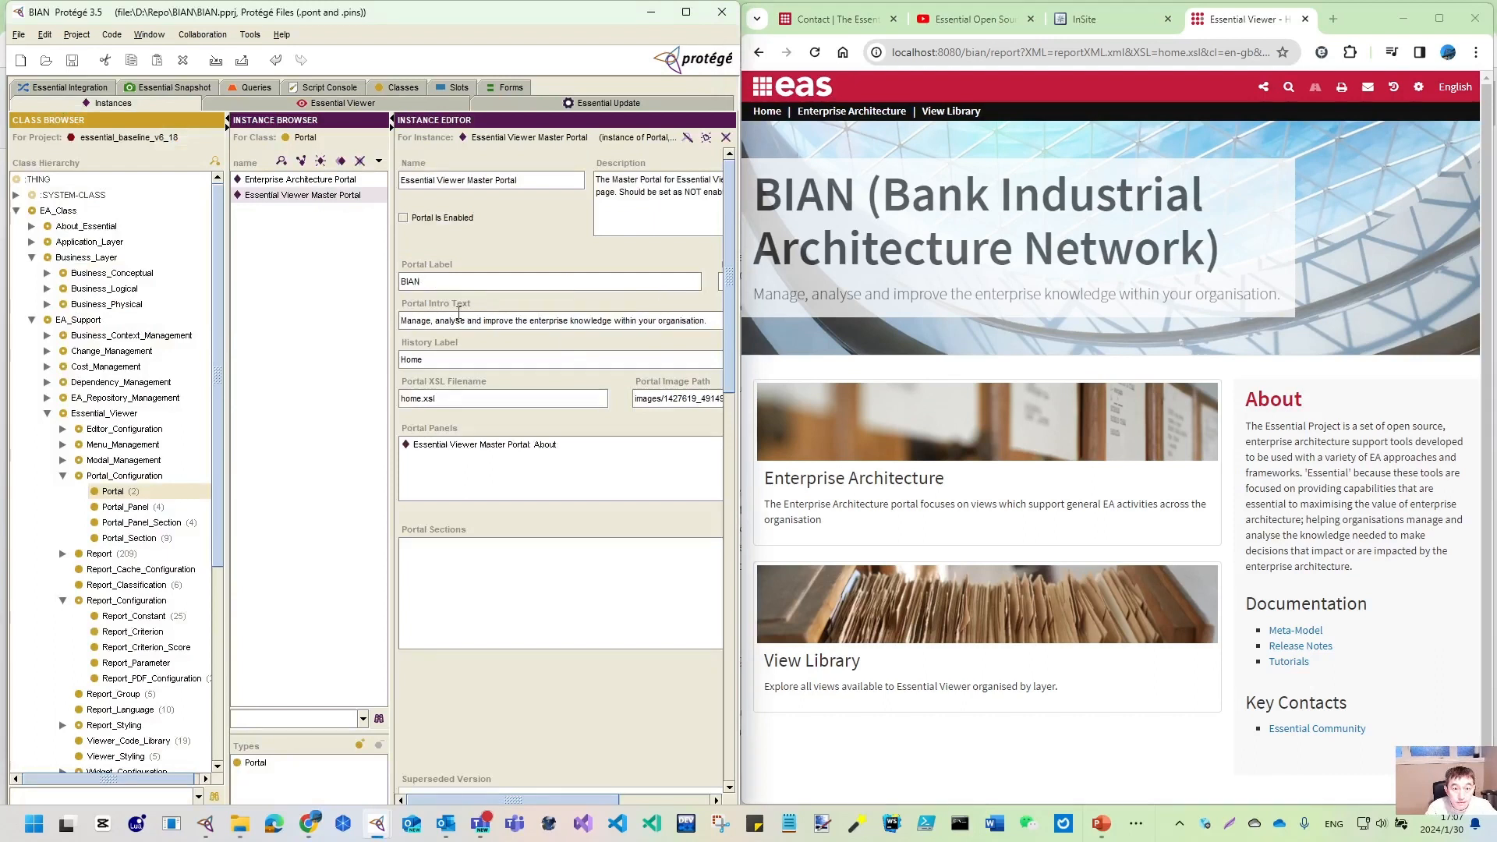
triple_click(400, 320)
key(ctrl+v)
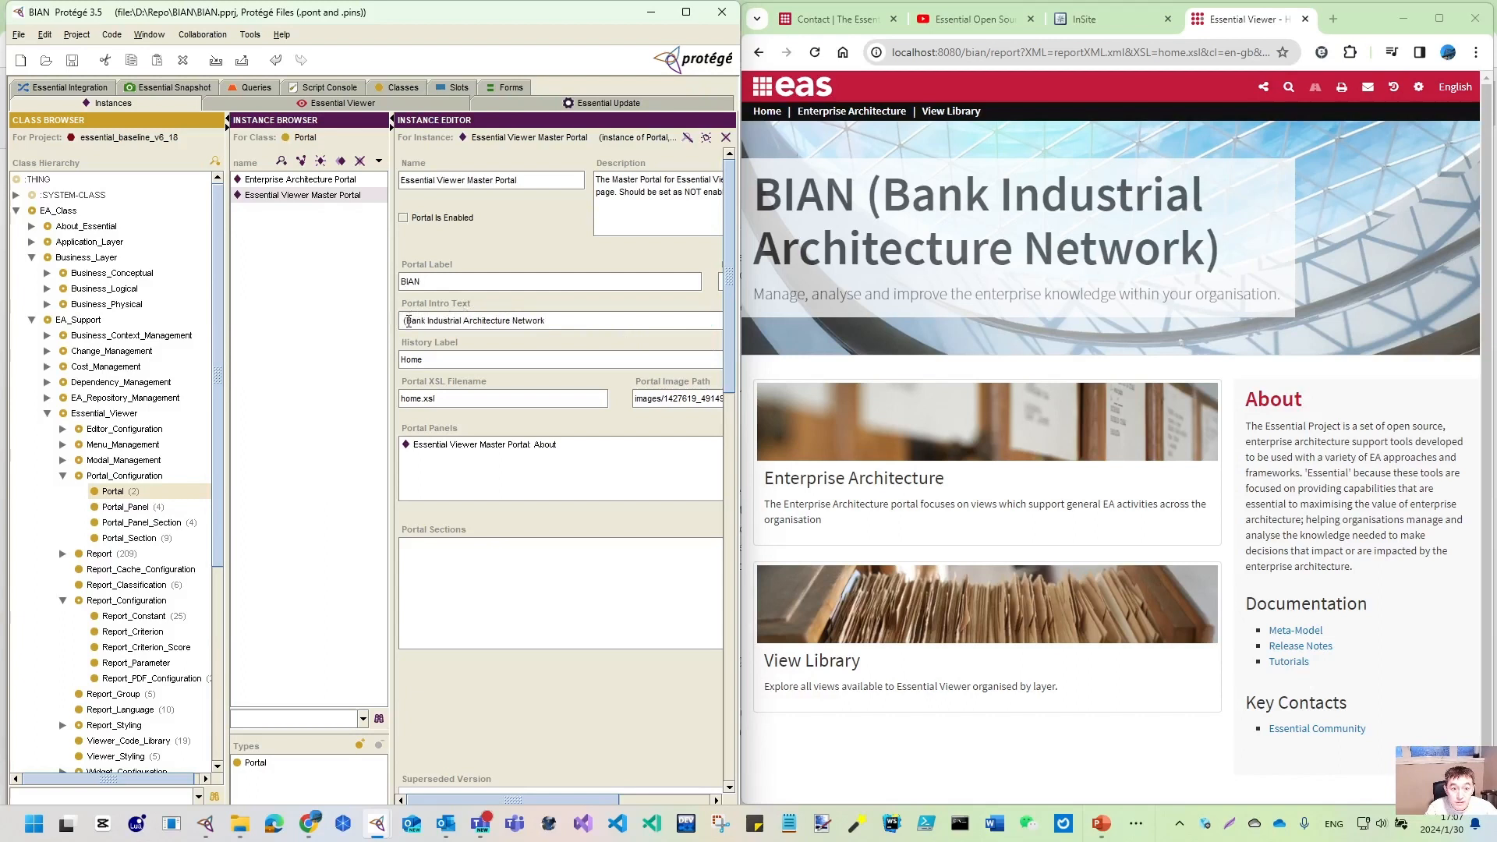
key(BackSpace)
key(BackSpace)
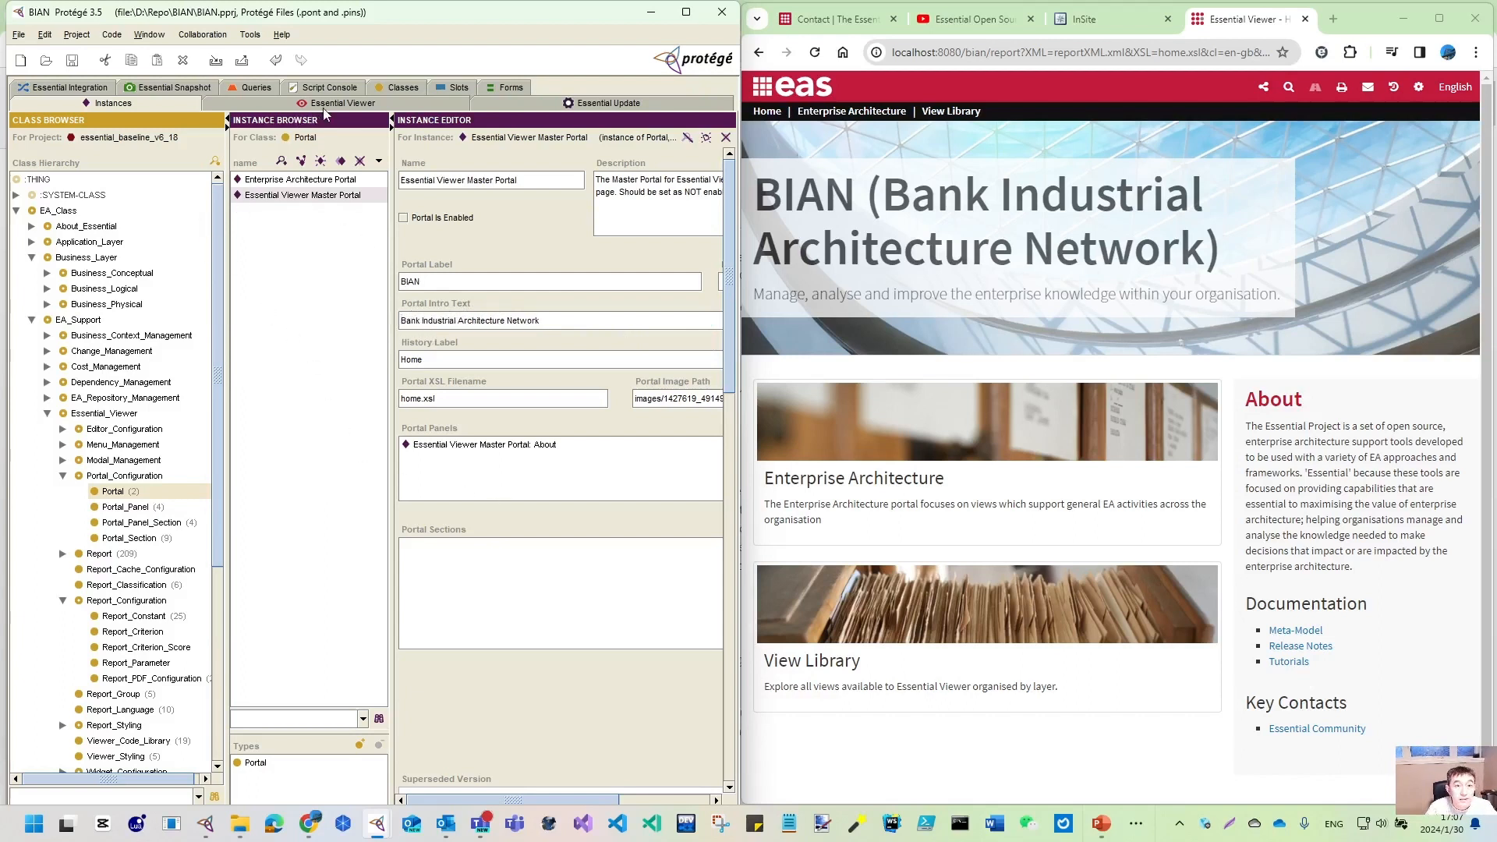
- Republish the repository from the Essential Viewer panel and reload the viewer home page
click(405, 109)
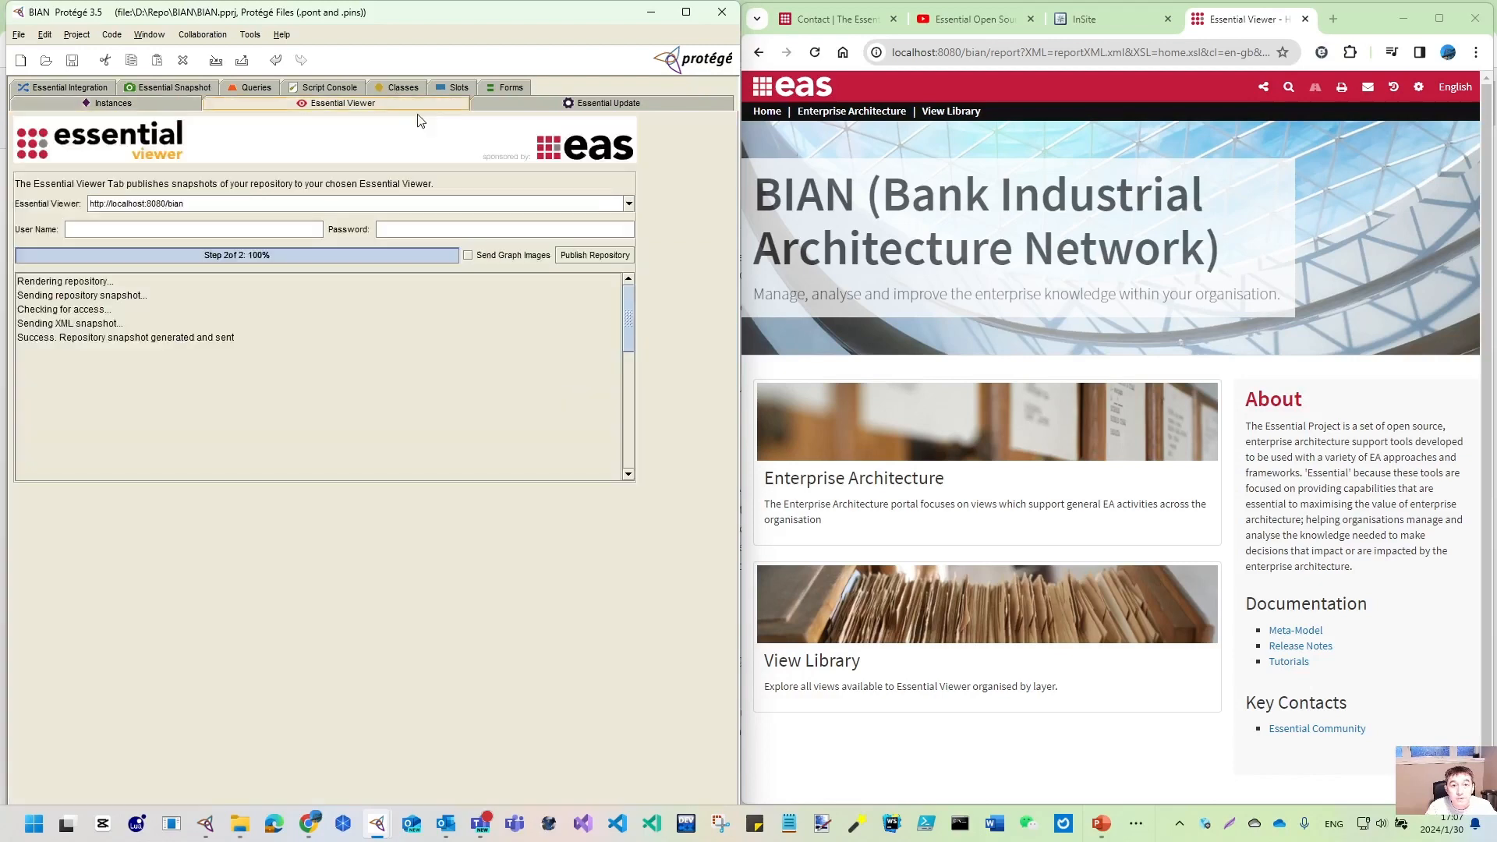
click(586, 255)
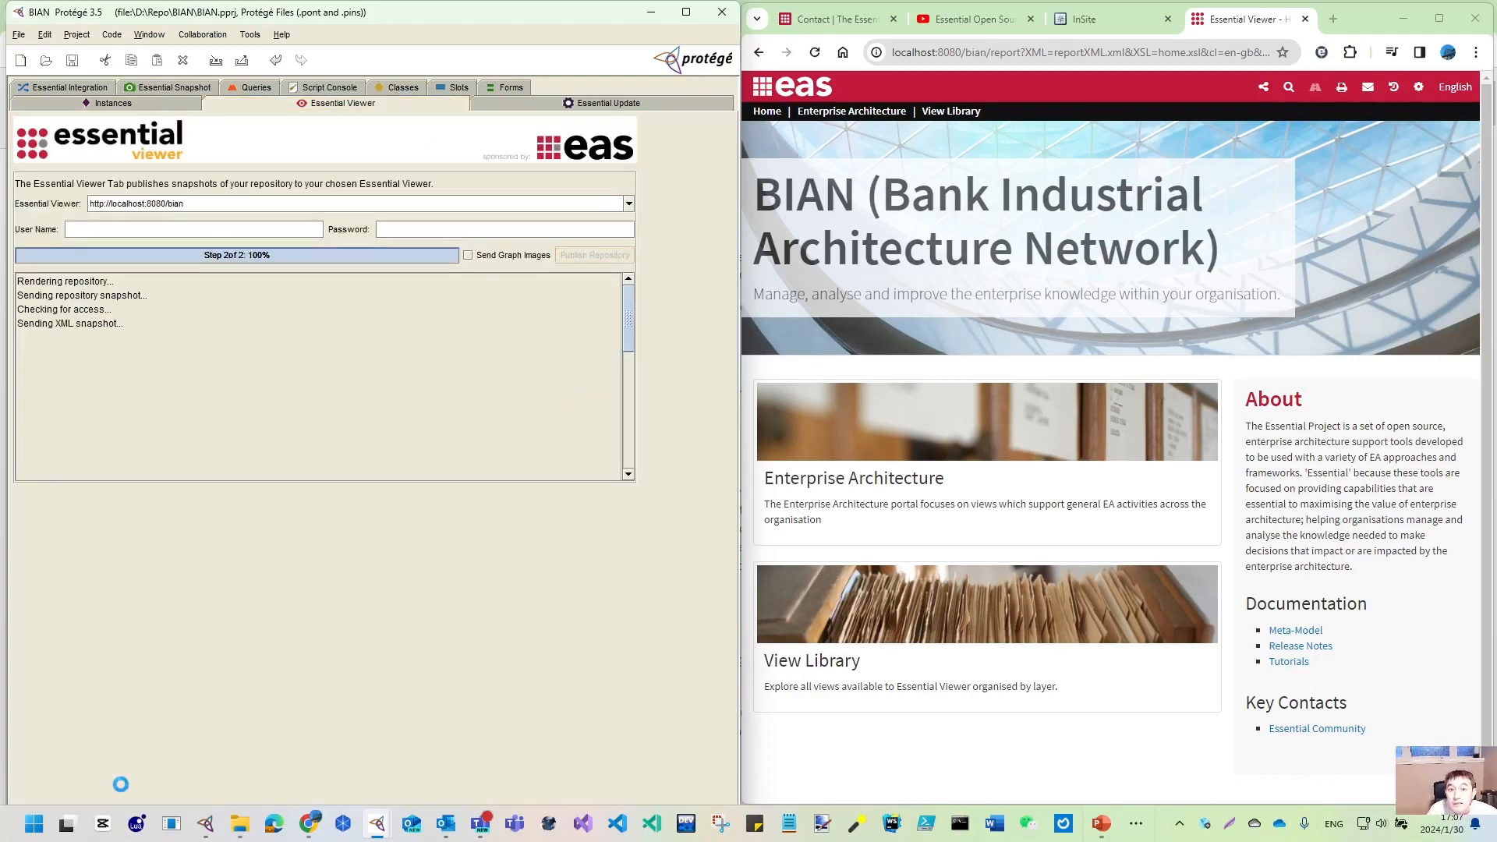
click(815, 52)
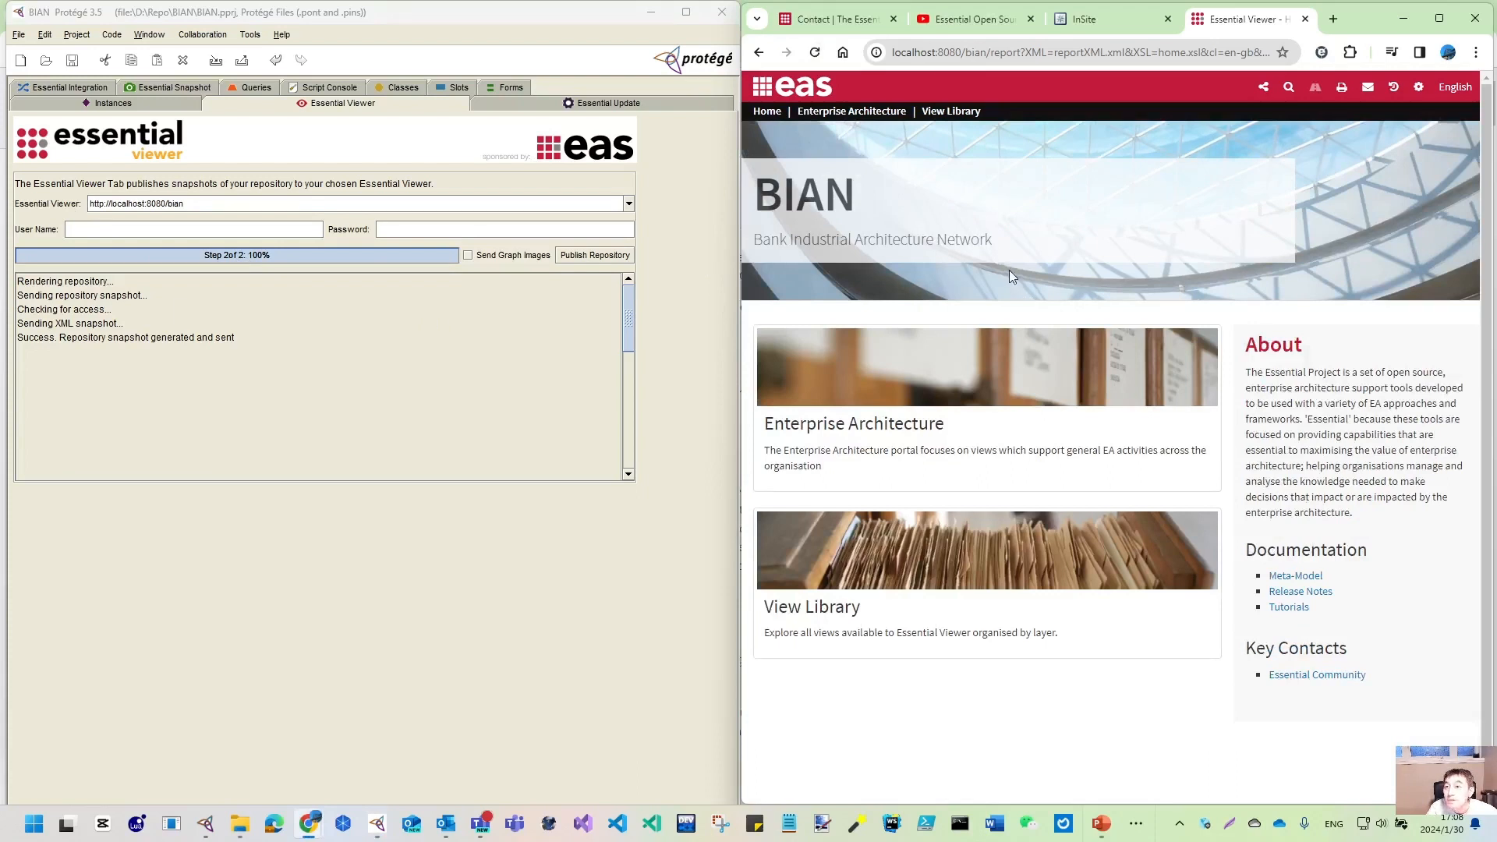
- Open the D:\Repo\BIAN project folder in File Explorer
click(237, 825)
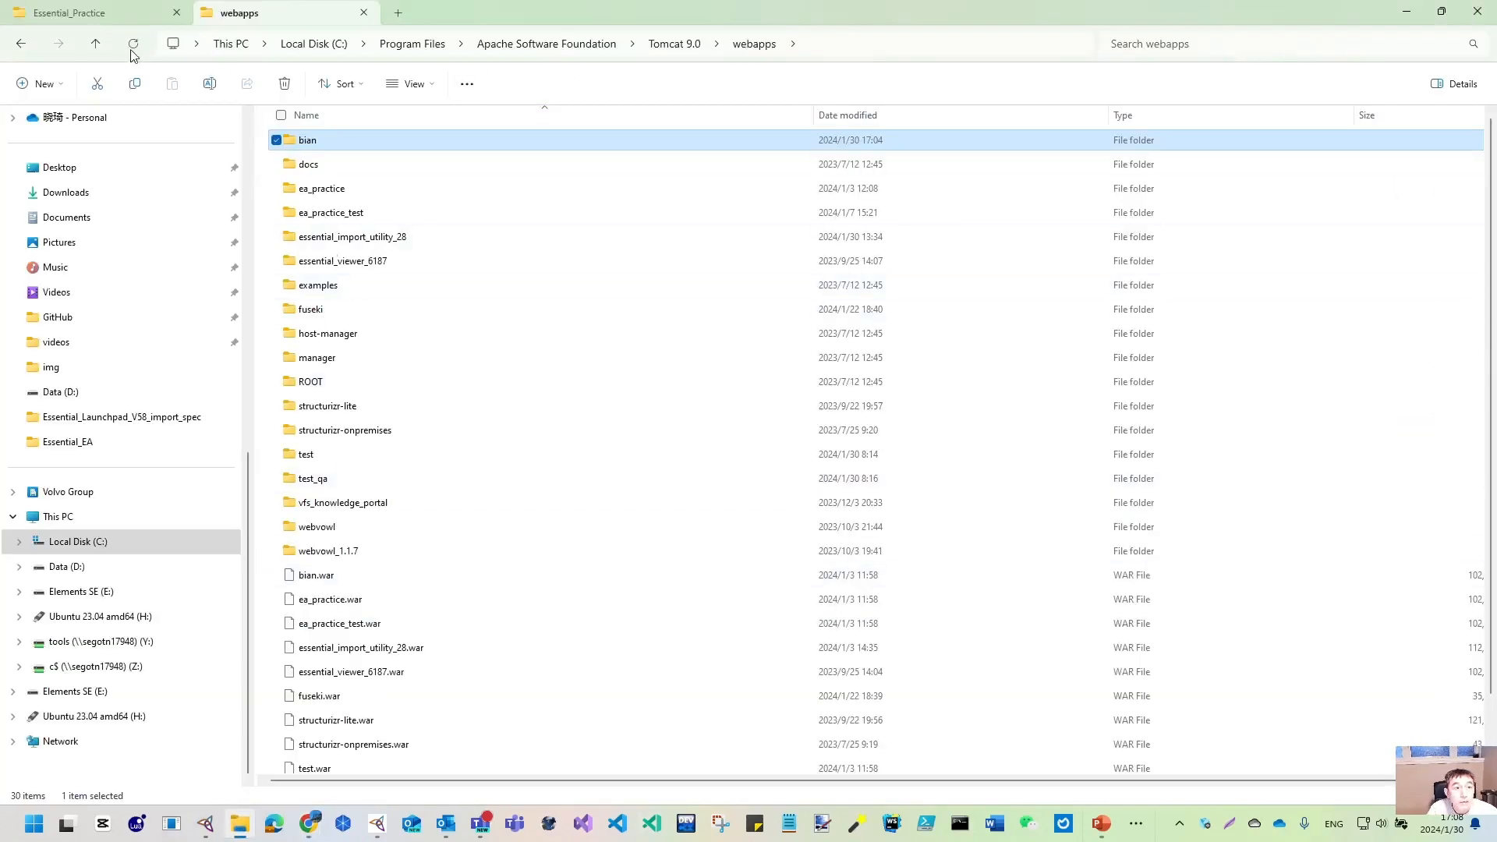
click(70, 564)
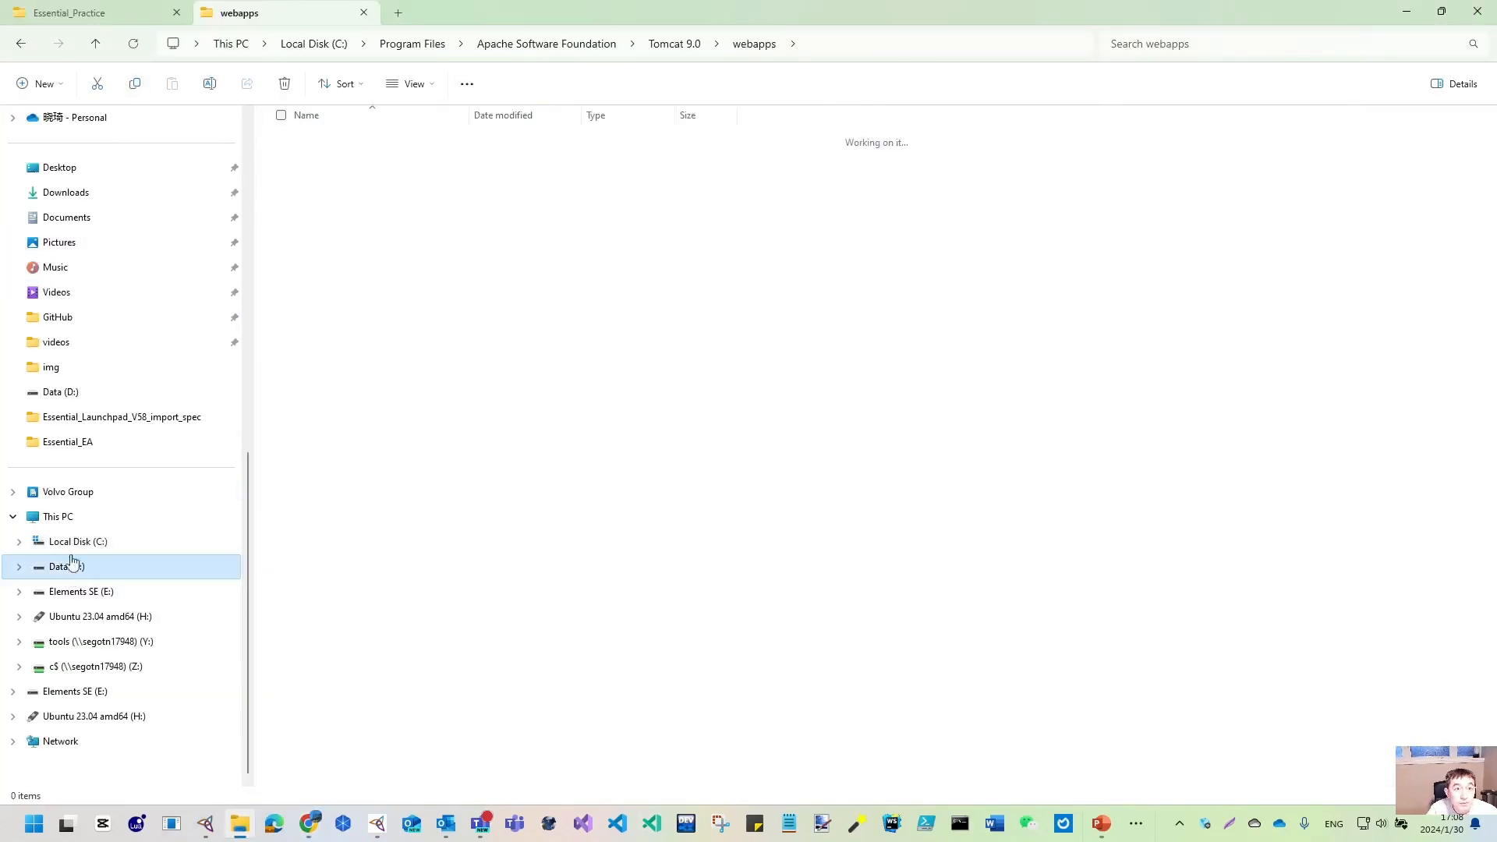
double_click(312, 478)
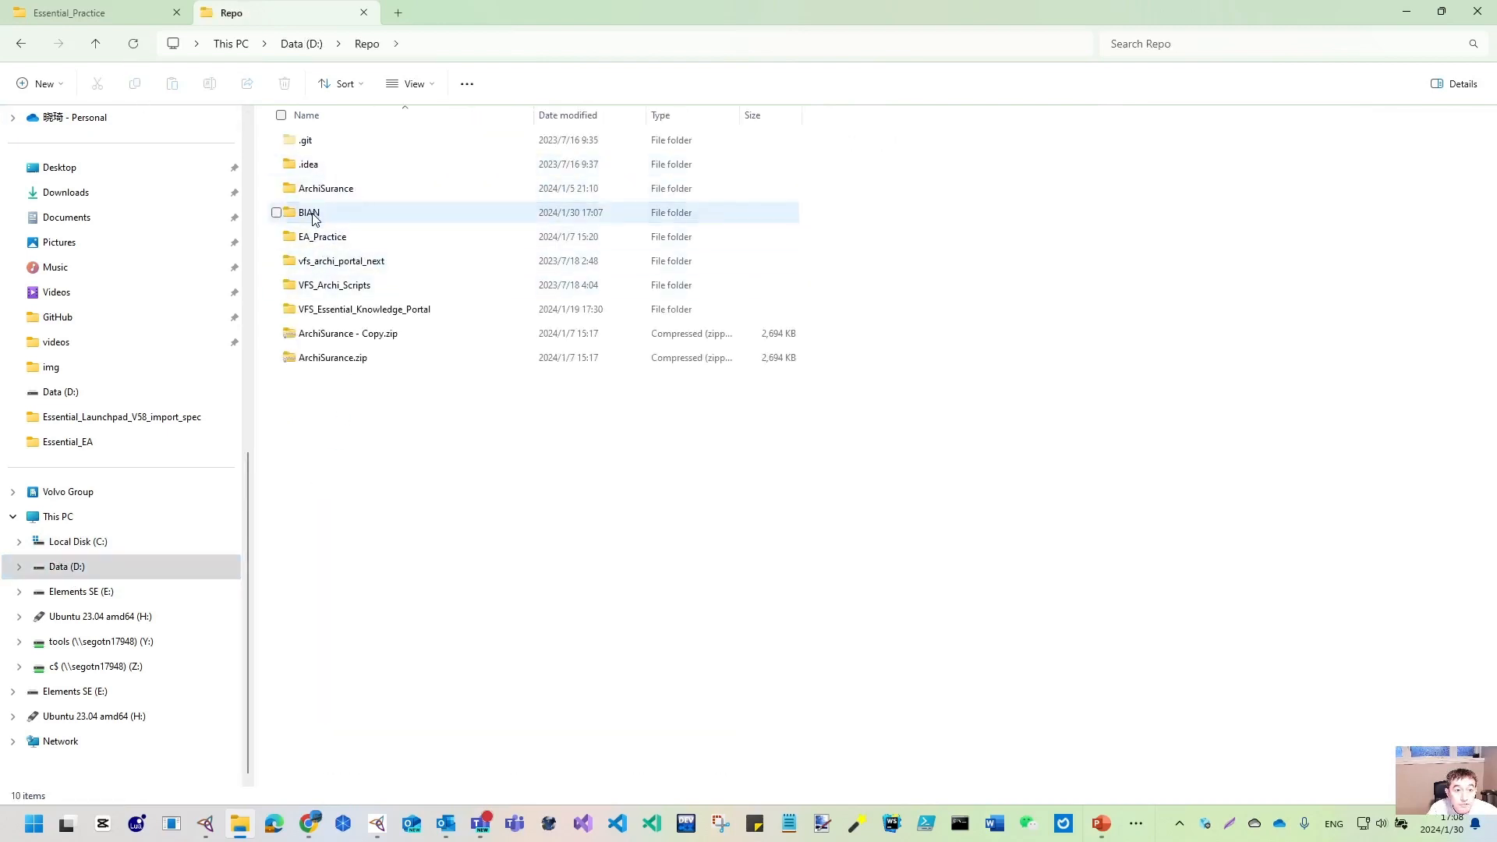
double_click(314, 219)
- Compress the three project files into BIAN.zip and minimize Explorer
drag(405, 226, 308, 148)
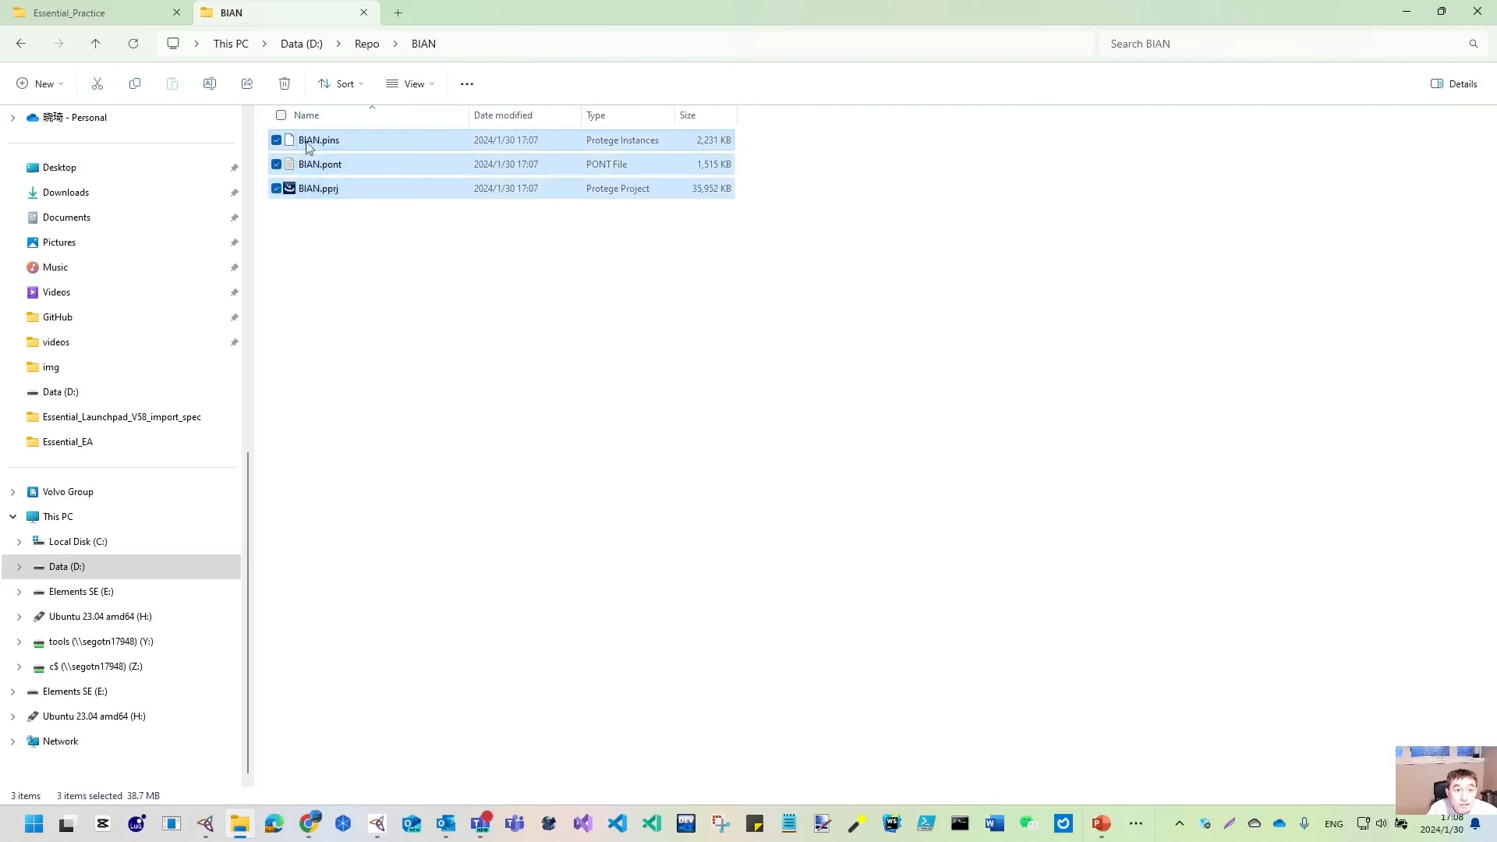
right_click(332, 167)
click(437, 300)
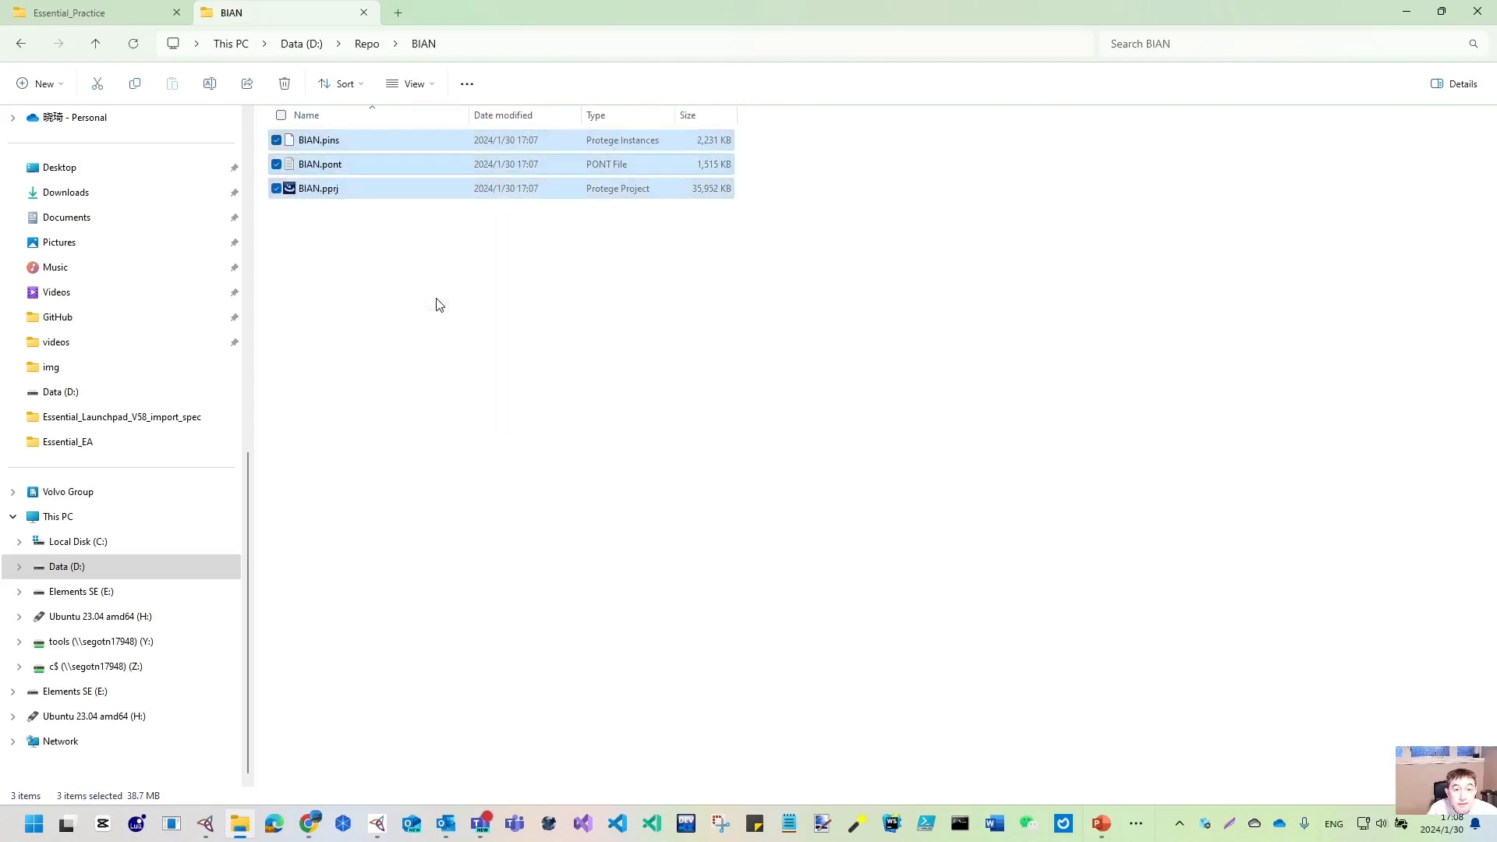
click(389, 380)
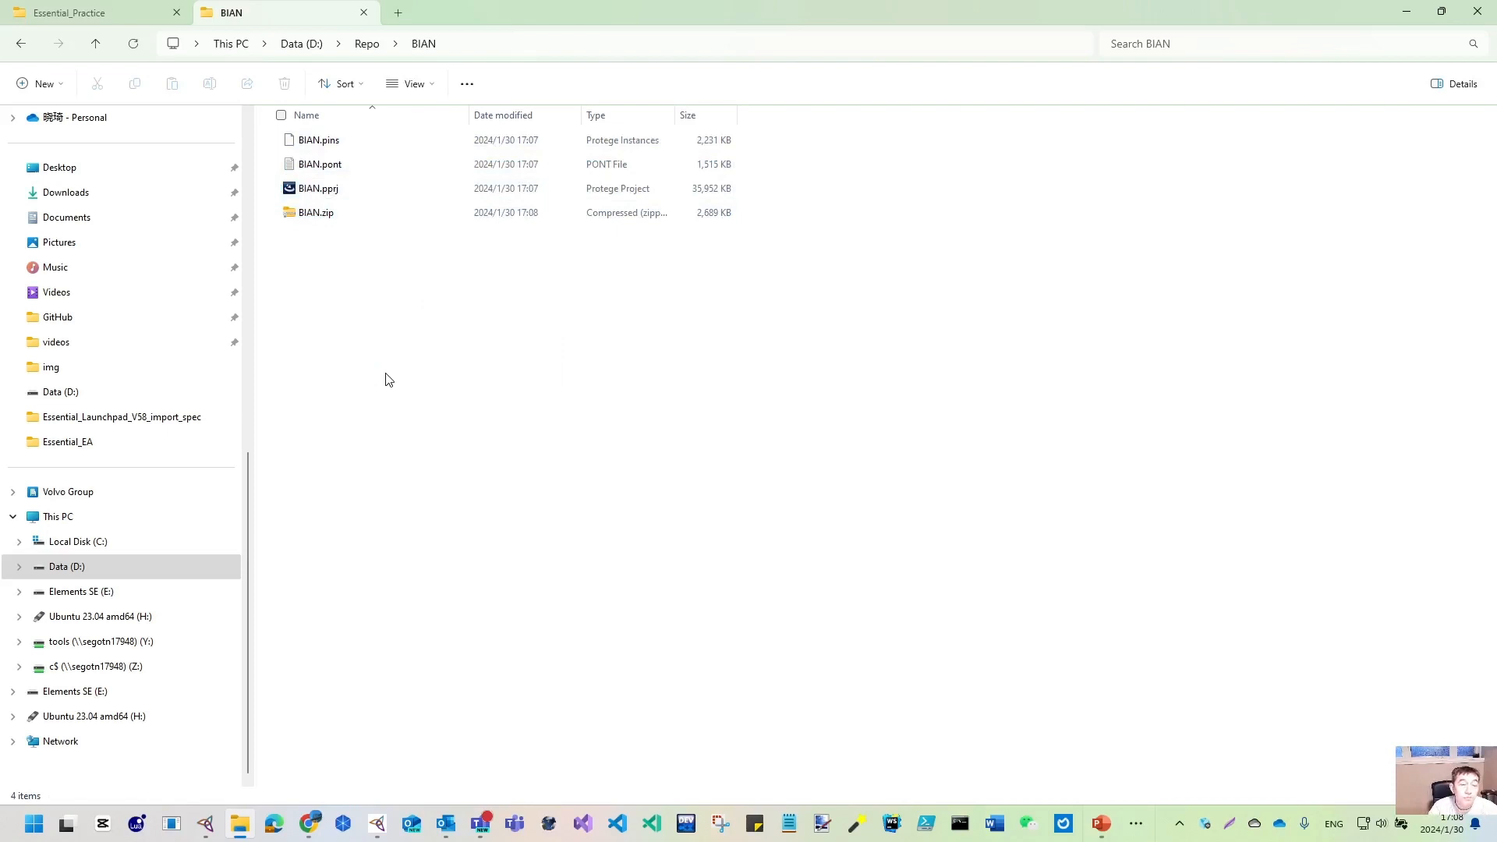
click(1408, 14)
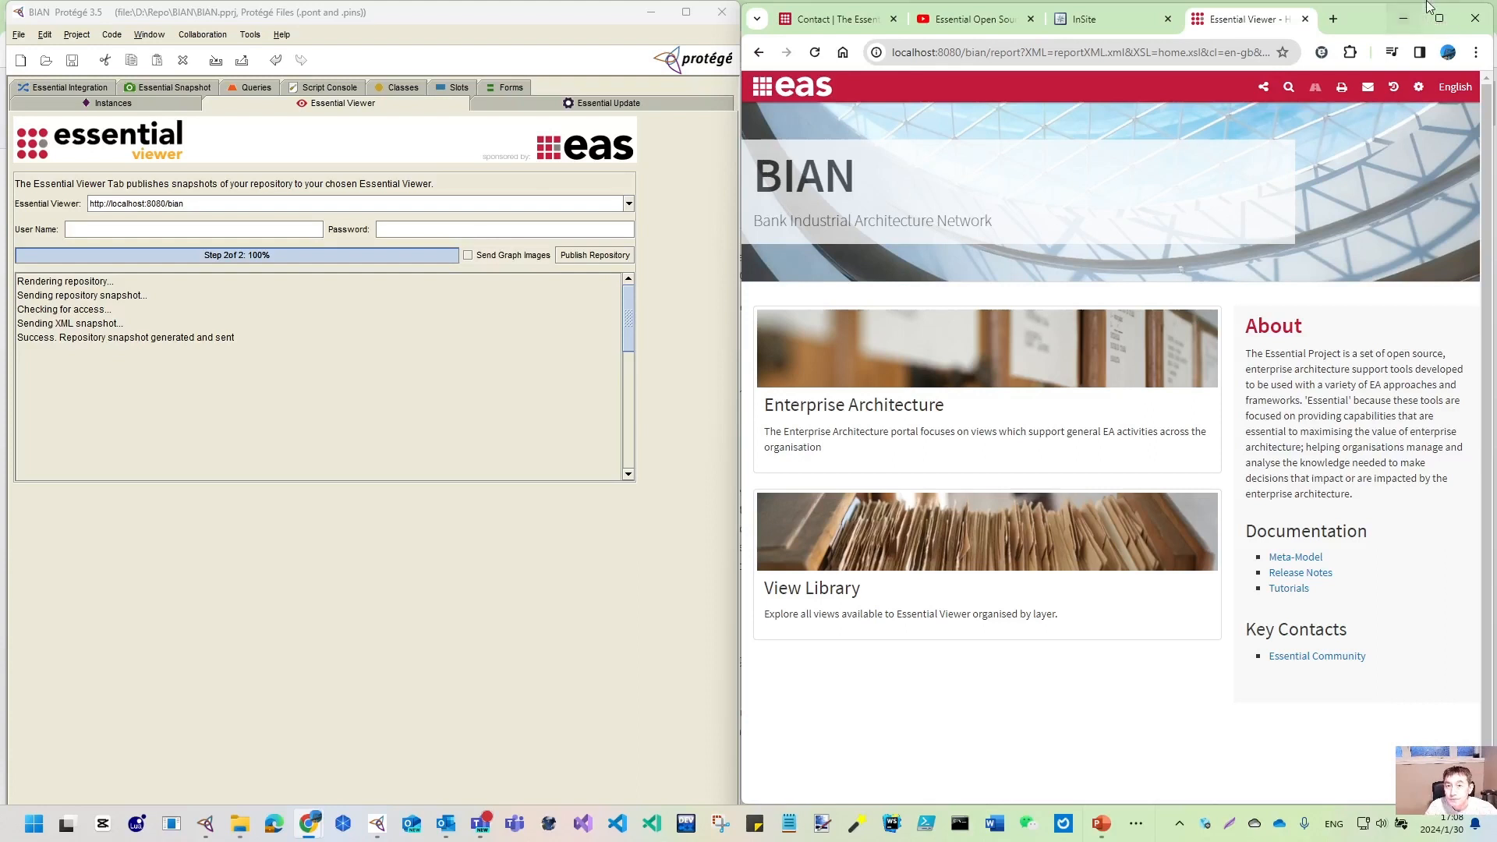
- Narrow the Protégé window and look over the InSite business capabilities page
click(603, 19)
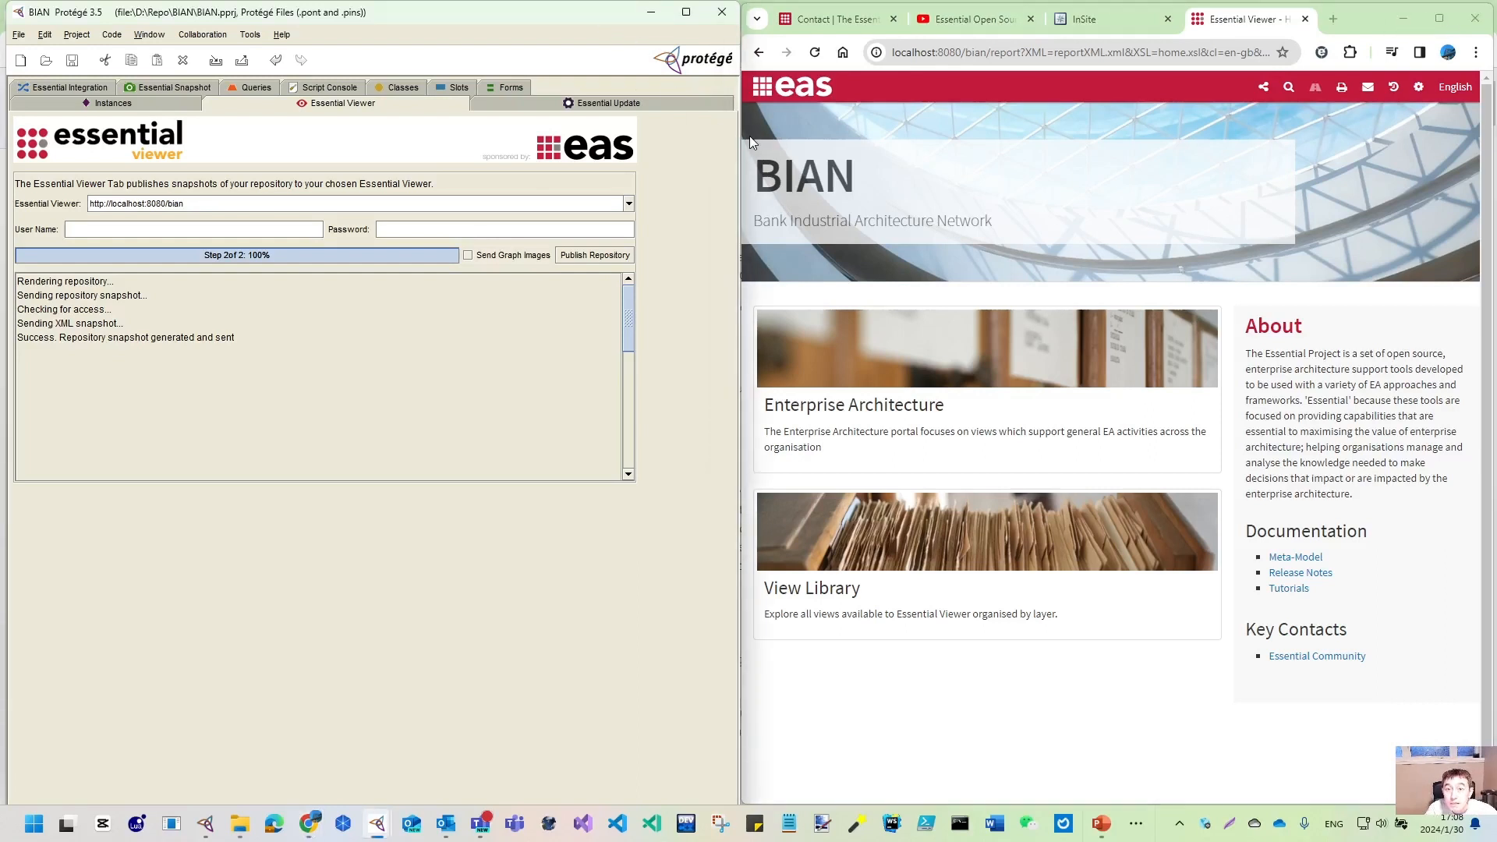
drag(738, 139, 675, 184)
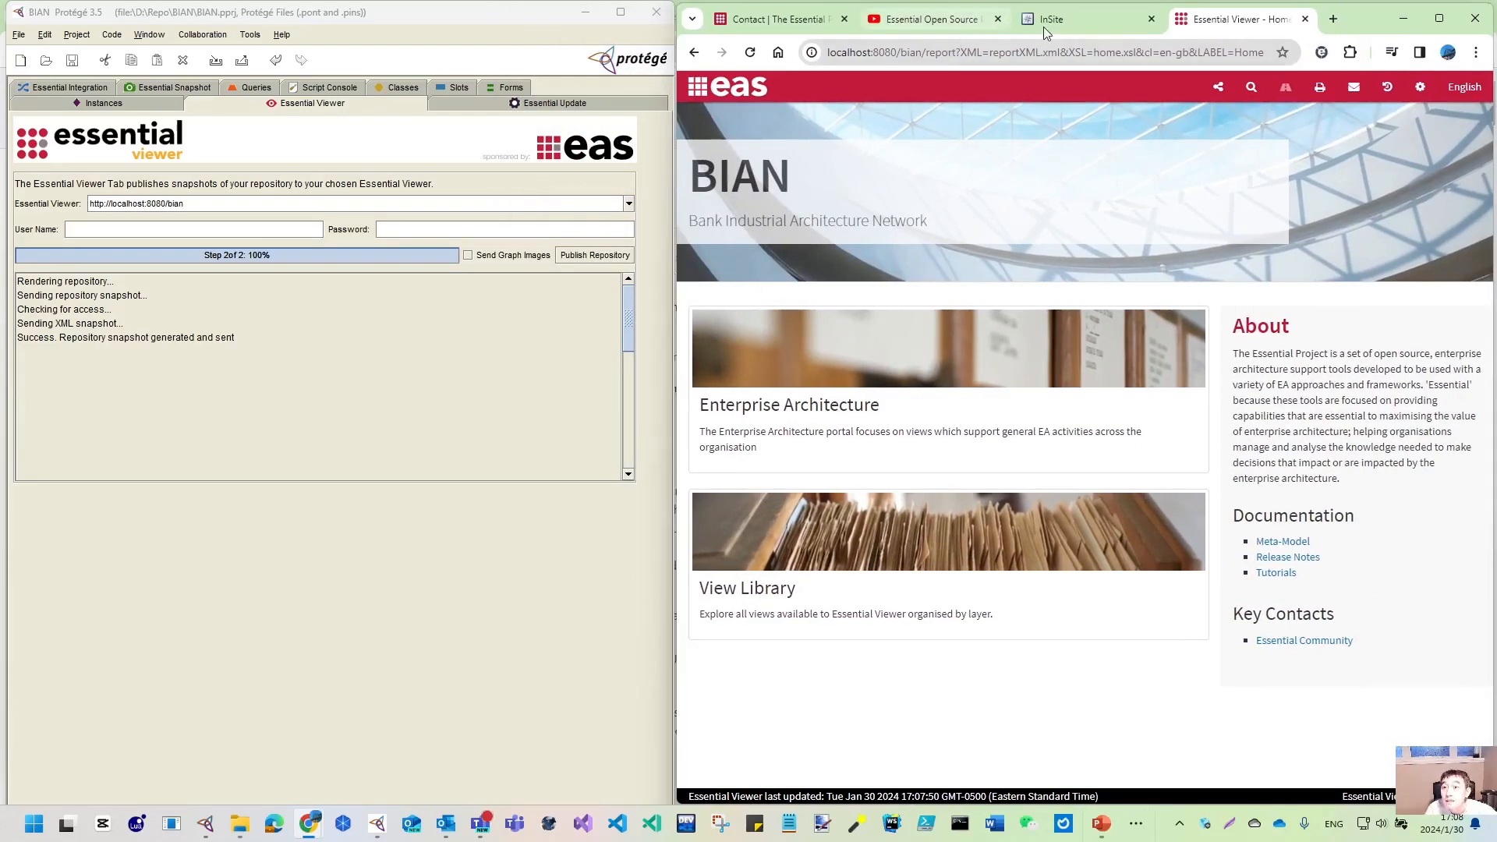
click(1097, 25)
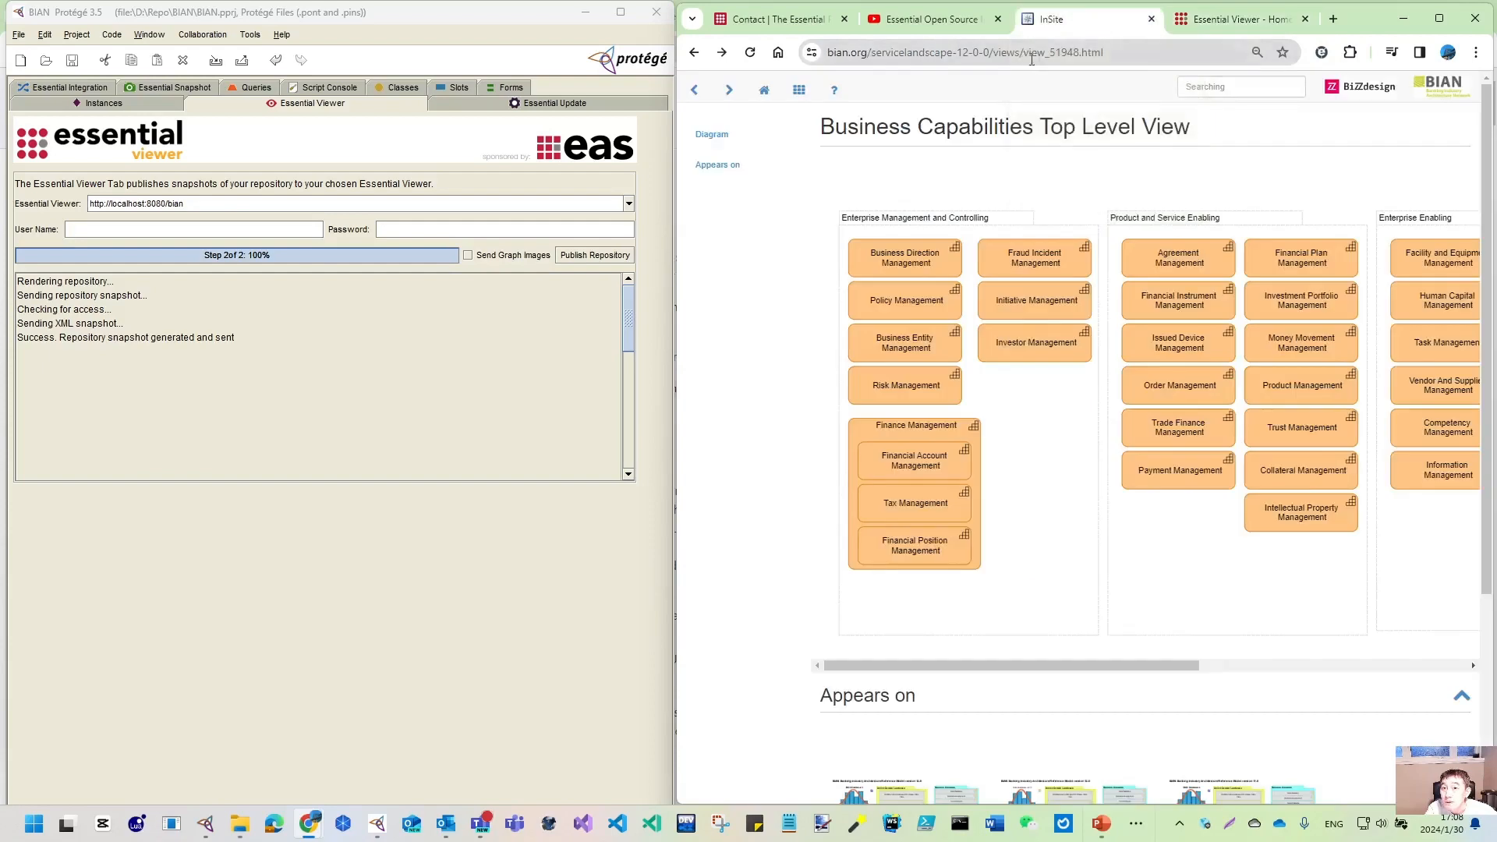
click(1124, 55)
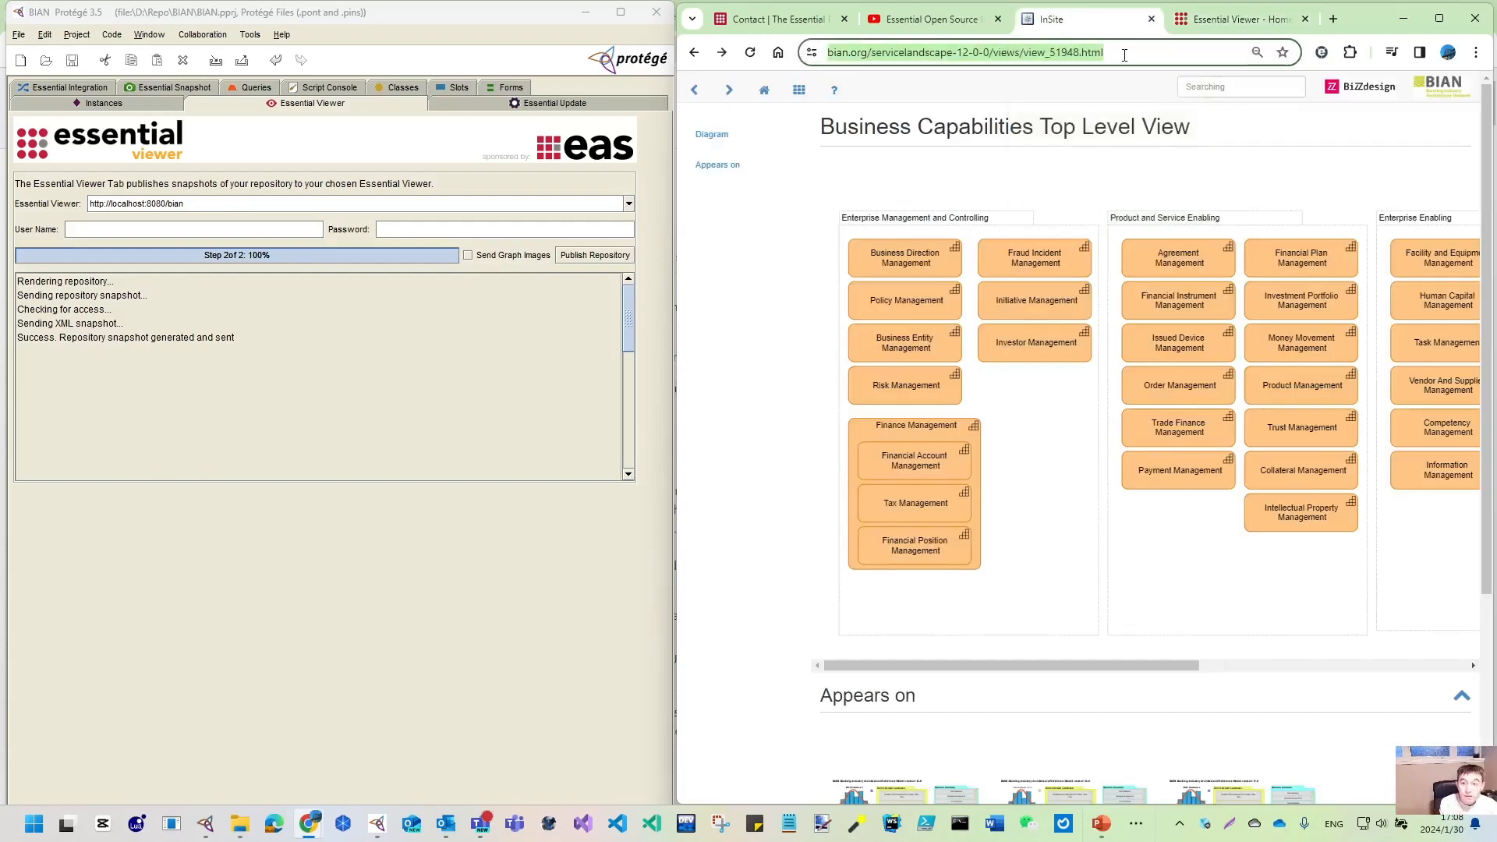
- Check the Essential Import Utility video tab, start typing 'loca' as its address, and return to Explorer
click(924, 19)
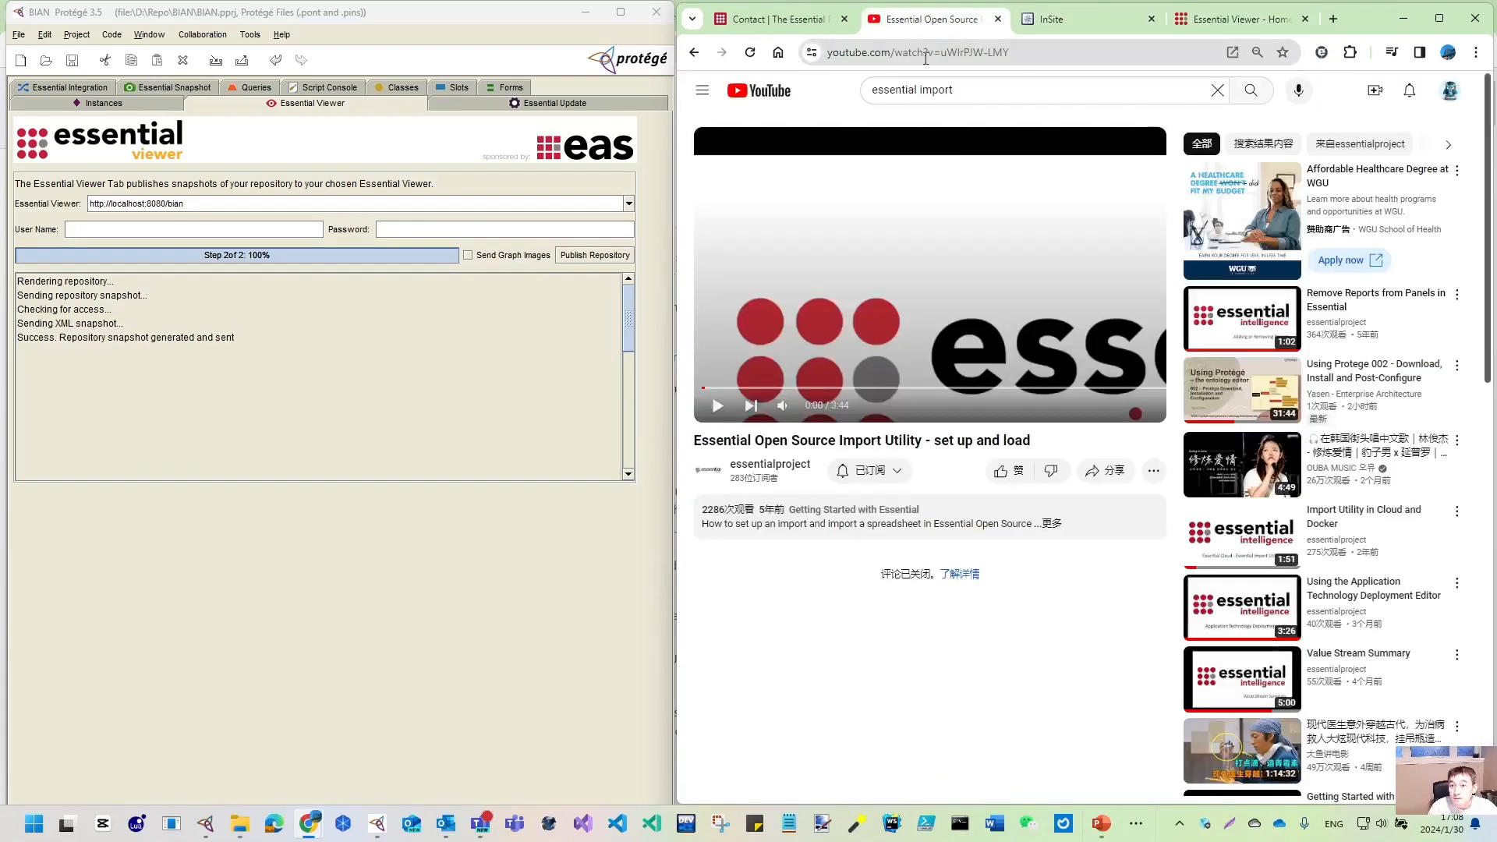
click(927, 57)
text(loca)
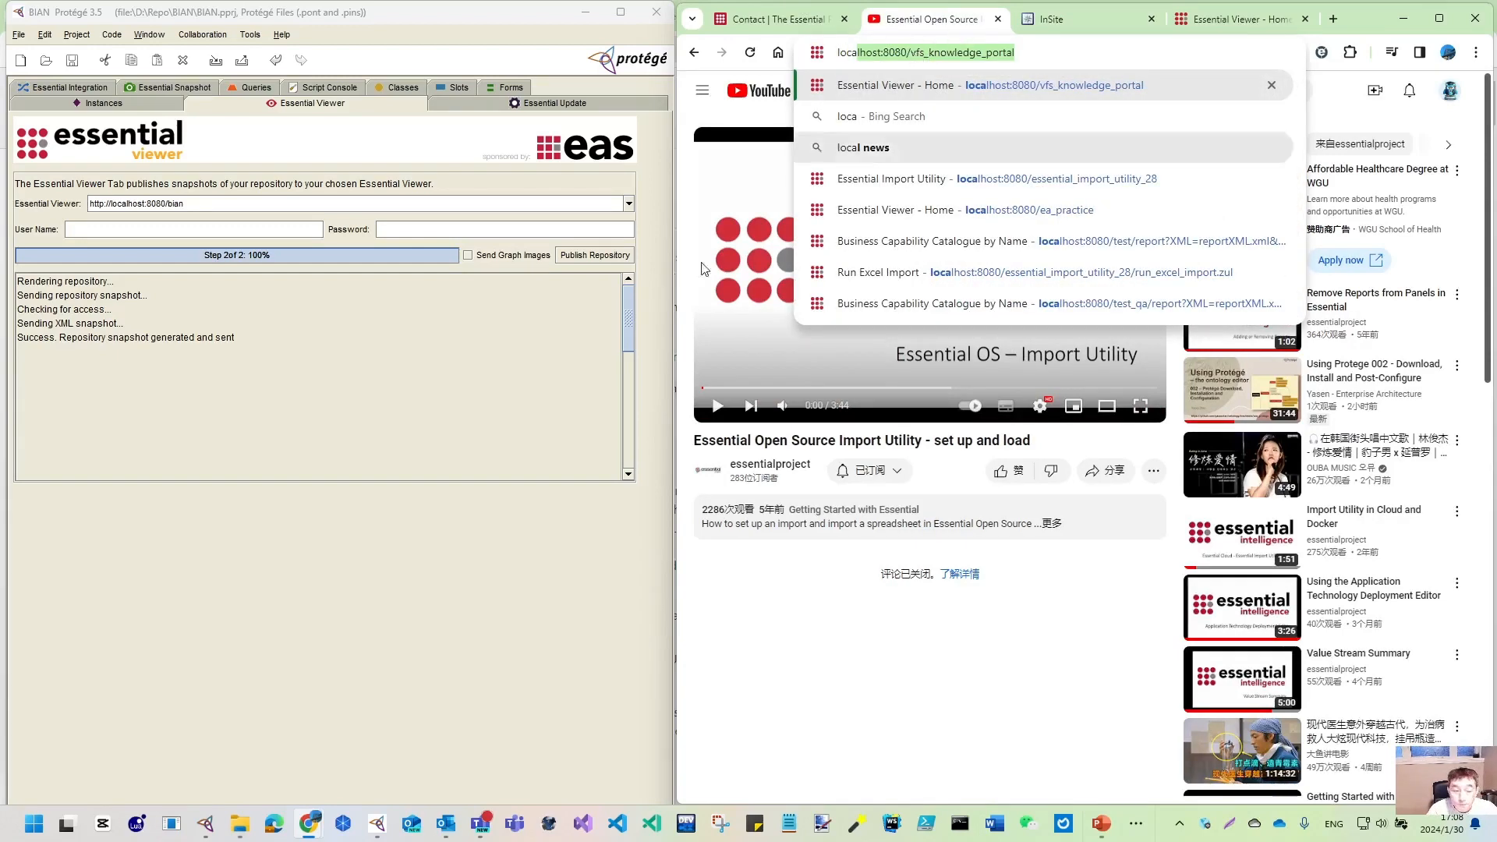
click(240, 823)
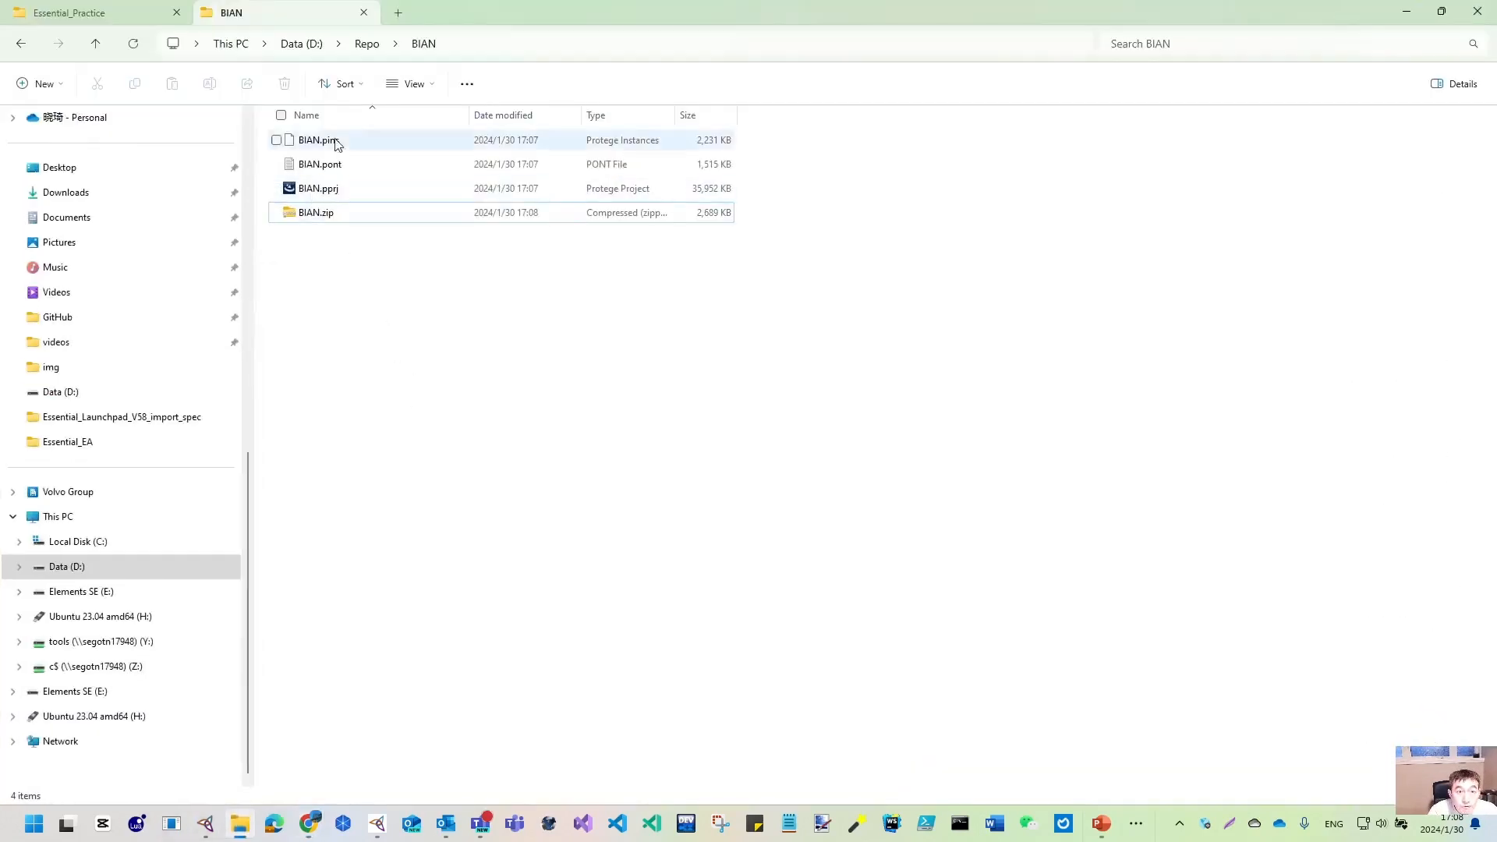
- Browse D:\Essential_Practice\installation_20240103, then go back to Essential_Practice
click(304, 44)
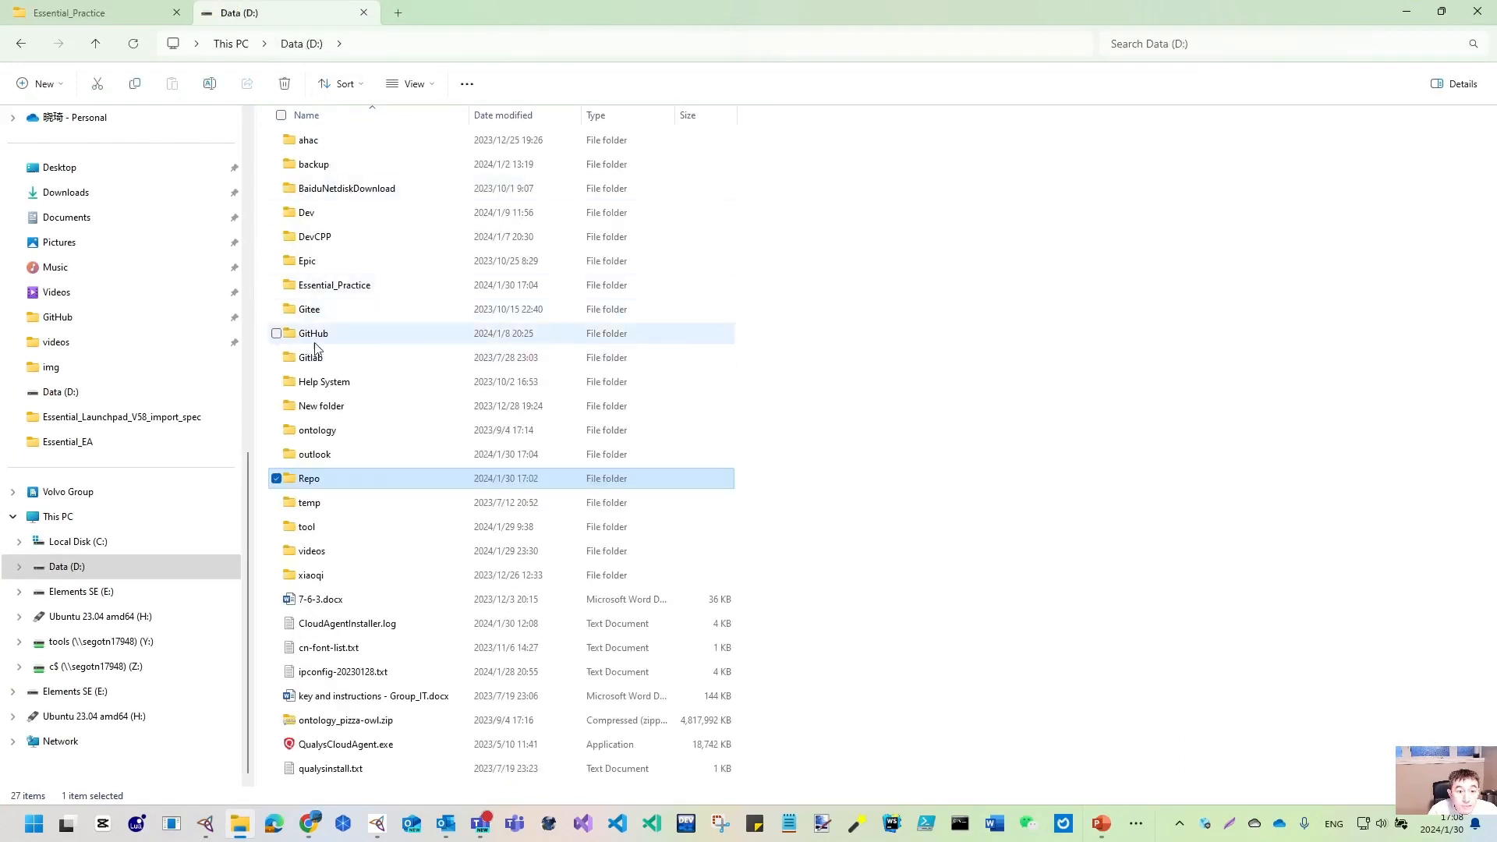
double_click(324, 286)
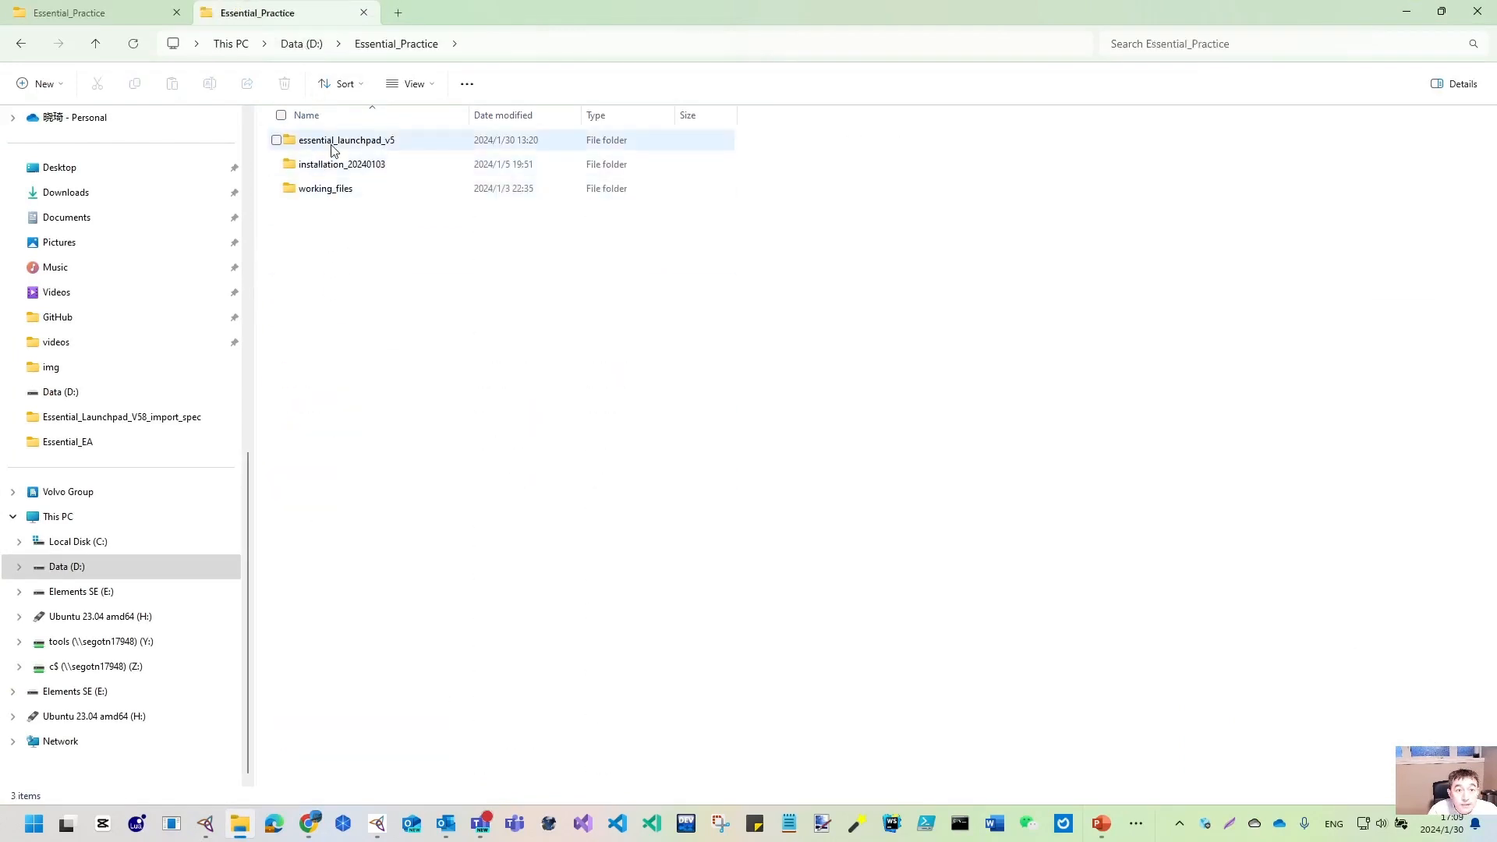
double_click(328, 165)
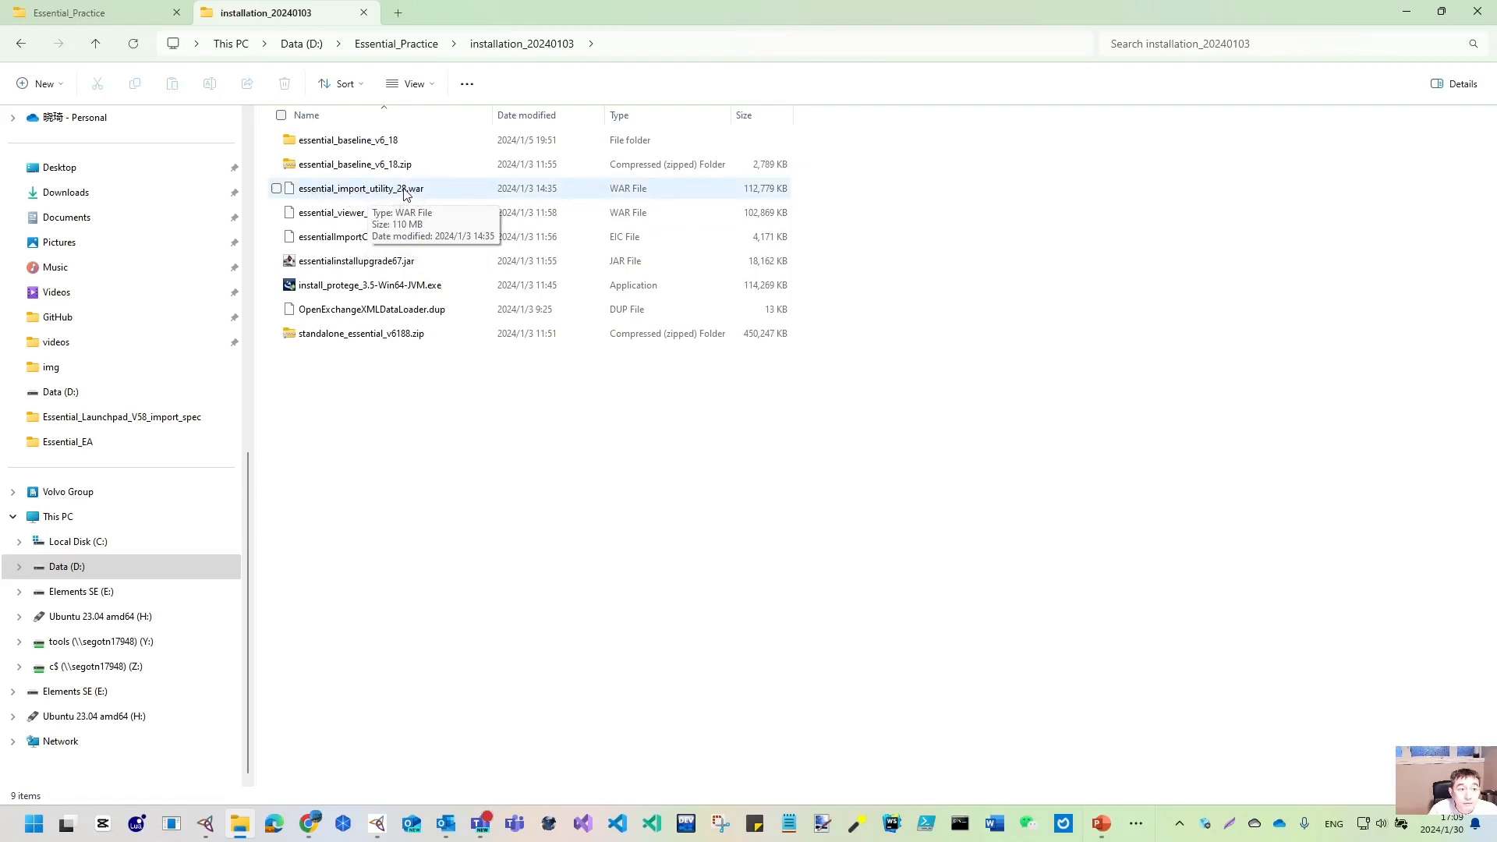
click(103, 14)
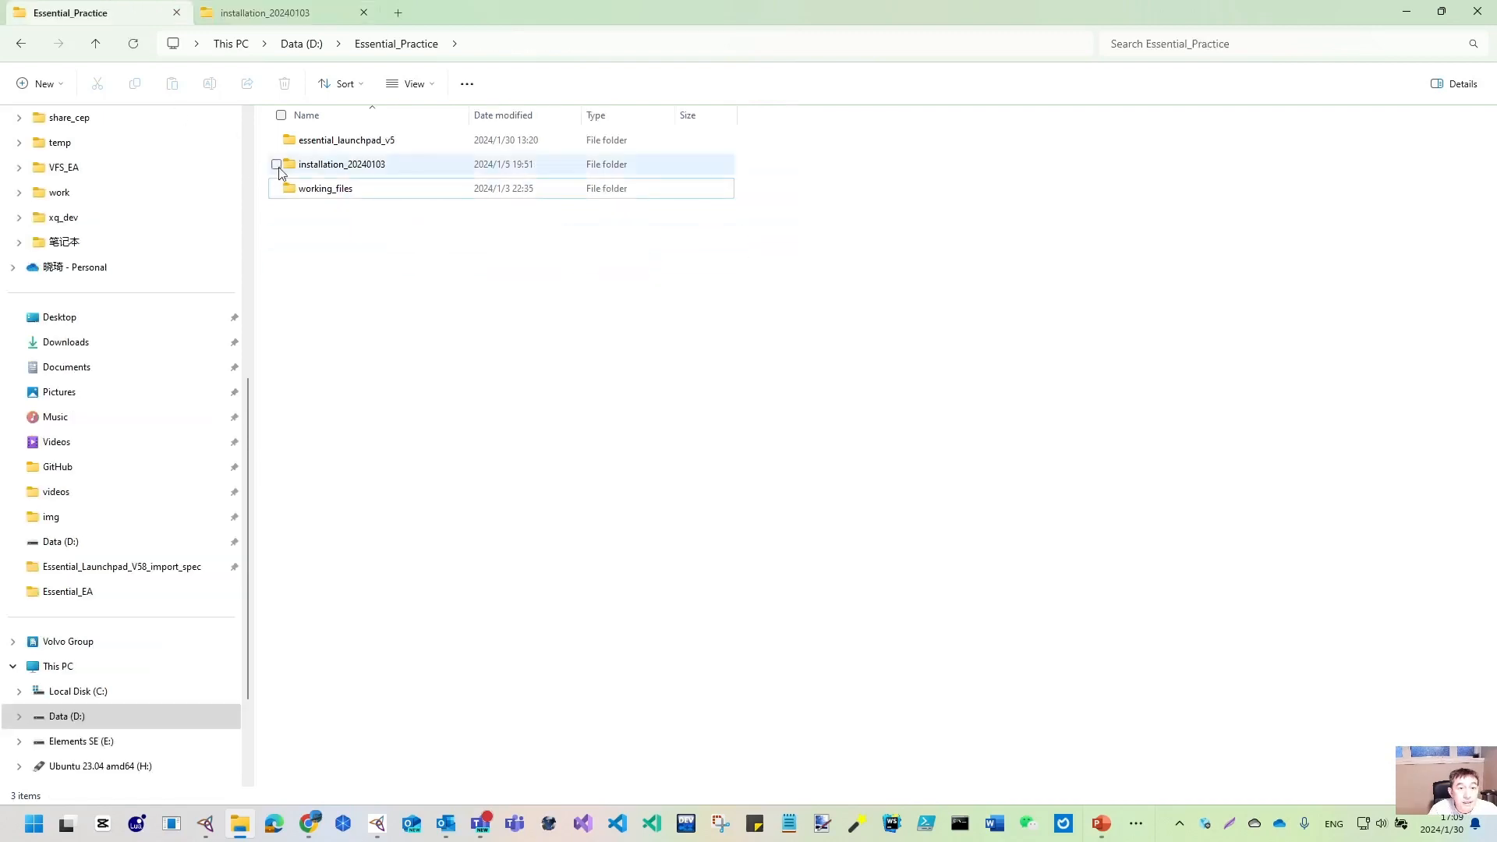
- Confirm Tomcat 9.0's webapps folder on C: contains essential_import_utility_28, then minimize Explorer
click(74, 692)
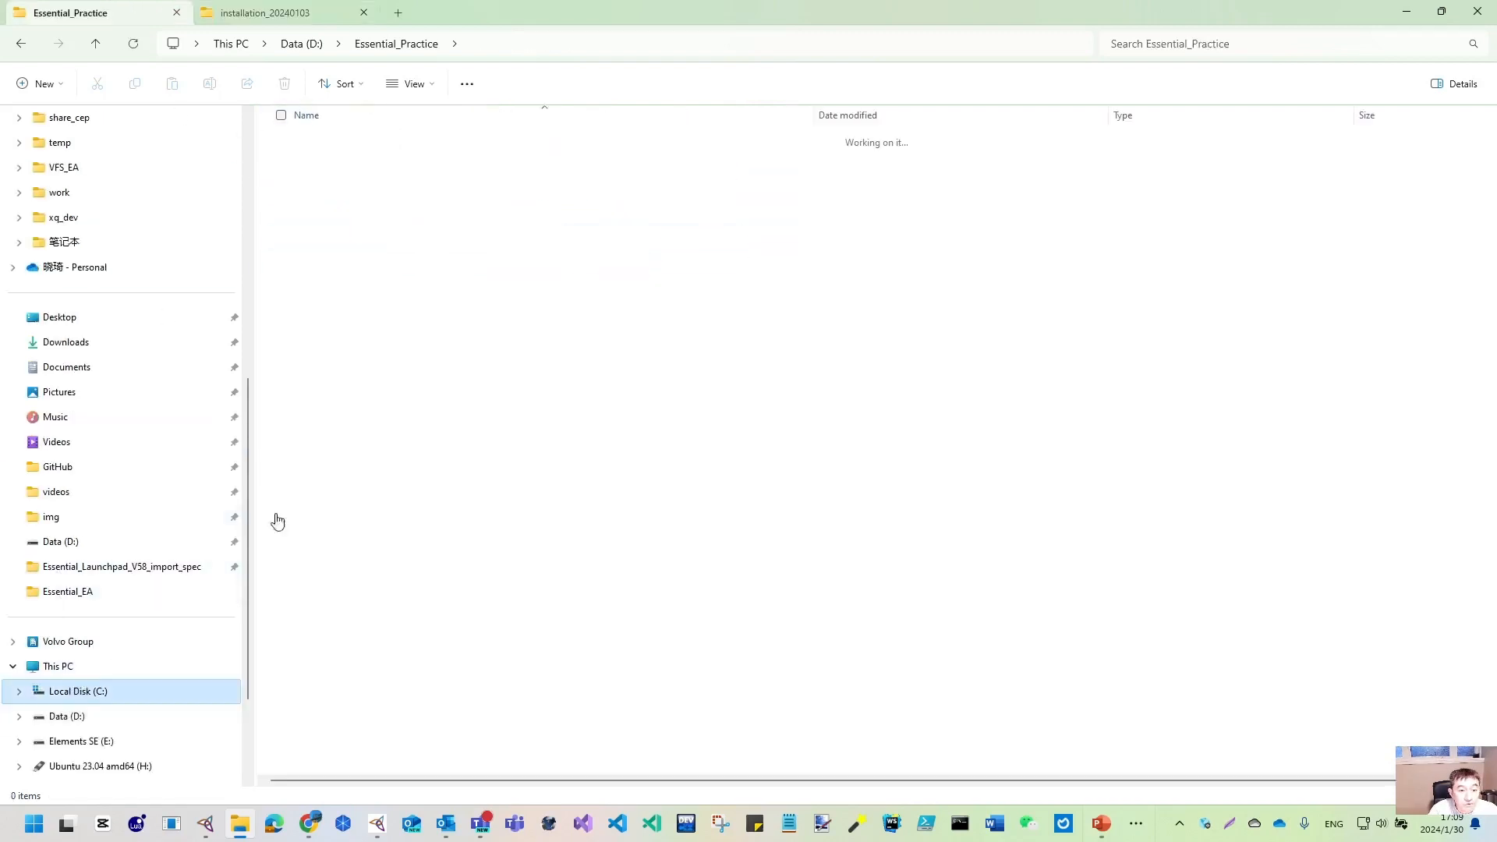
double_click(335, 285)
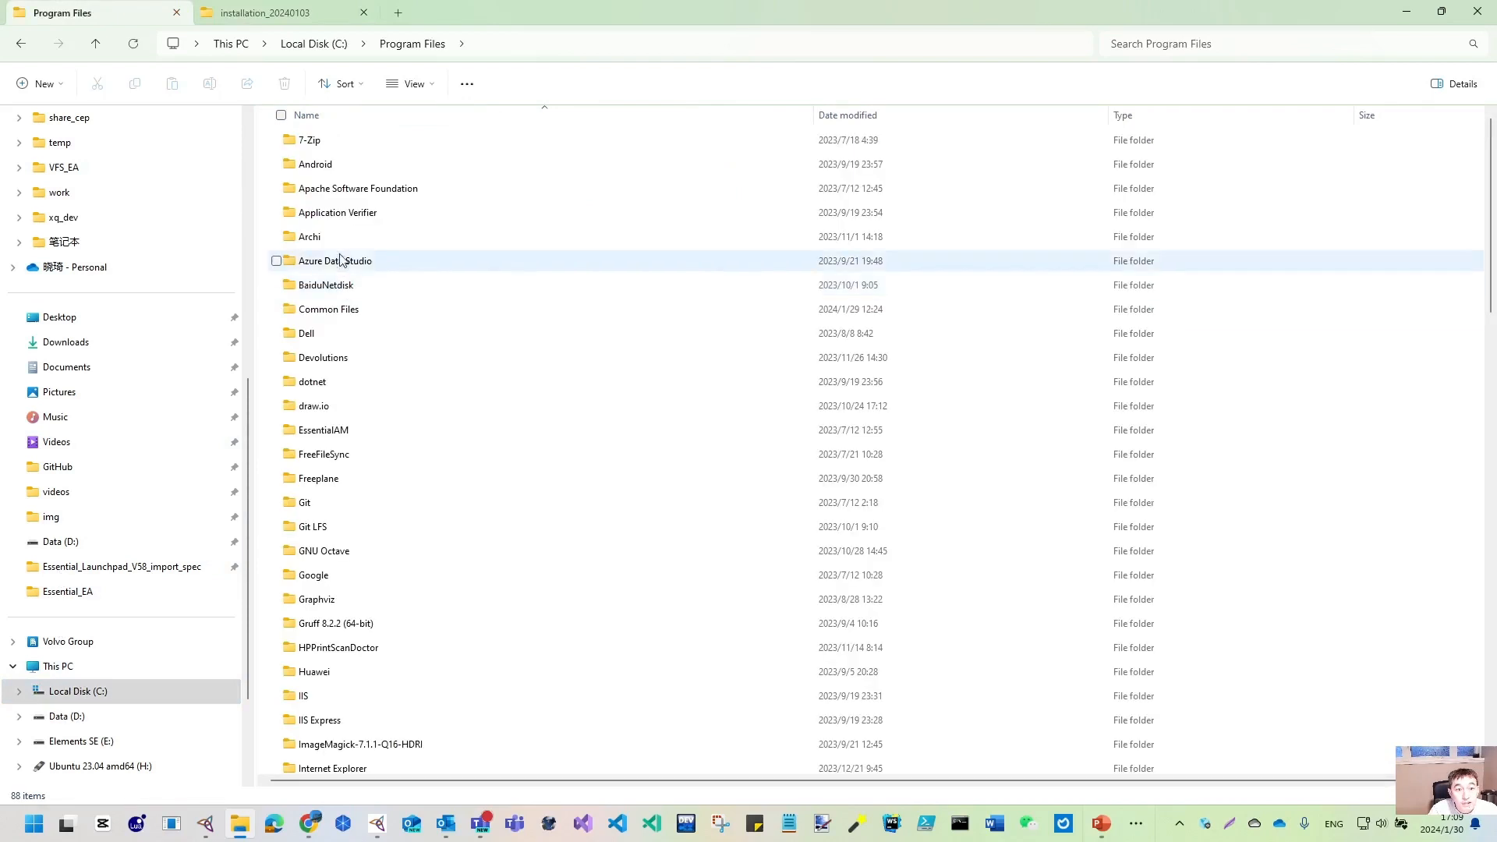
double_click(325, 189)
double_click(323, 140)
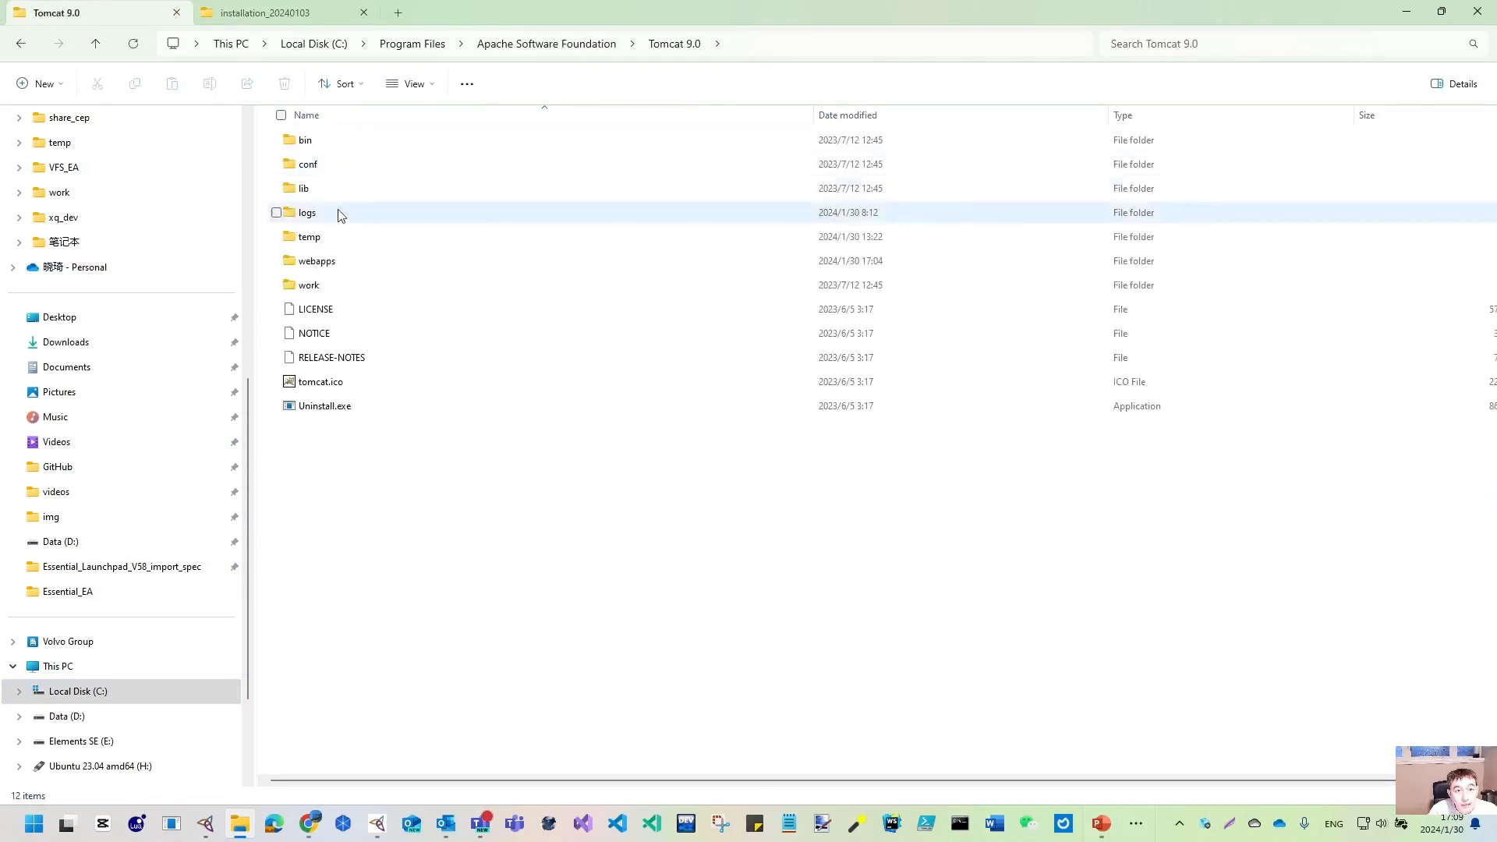
double_click(321, 261)
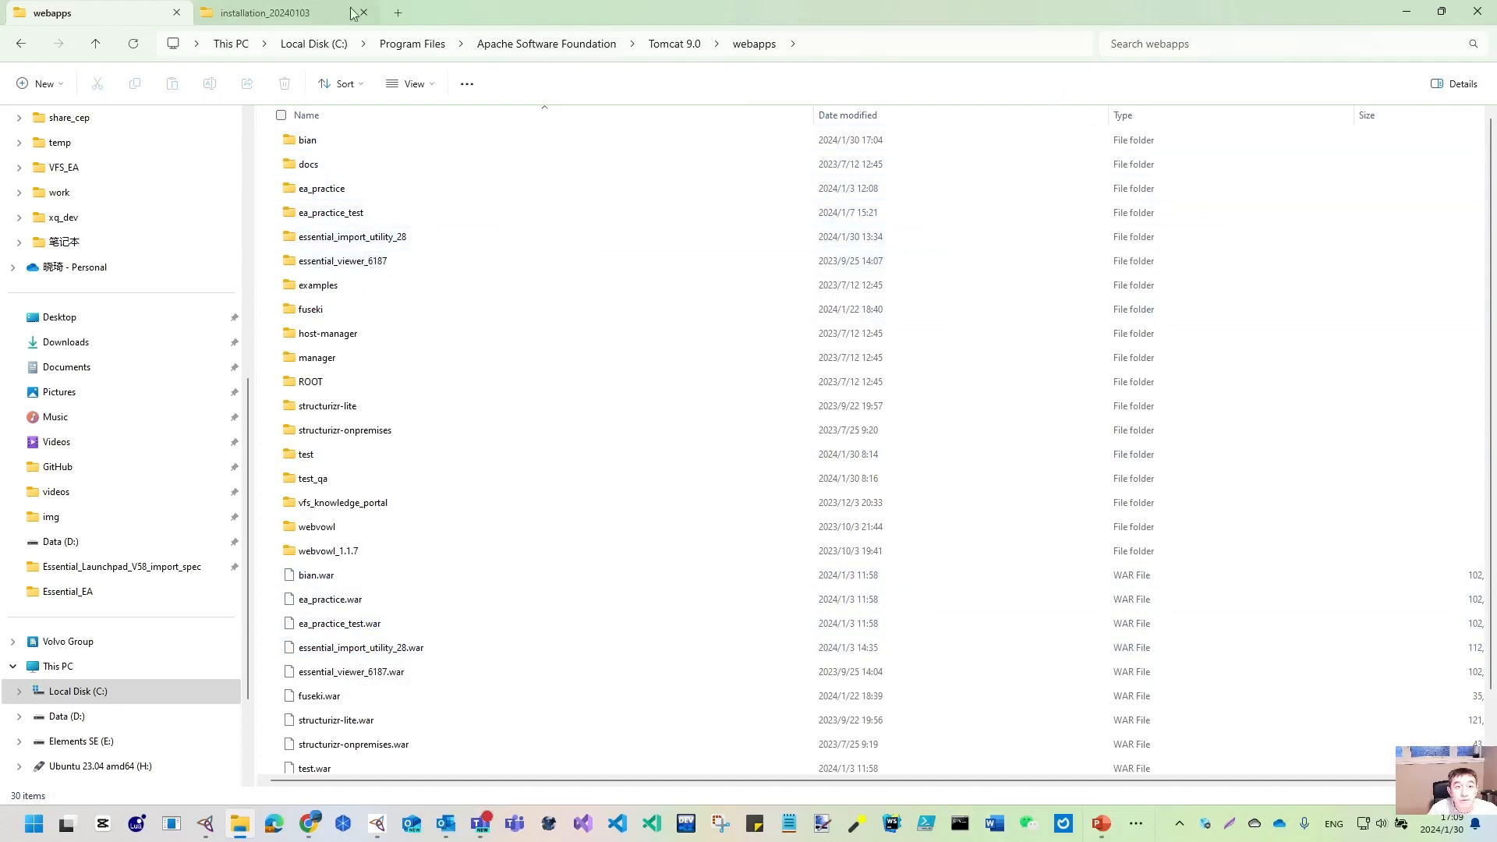
click(1406, 12)
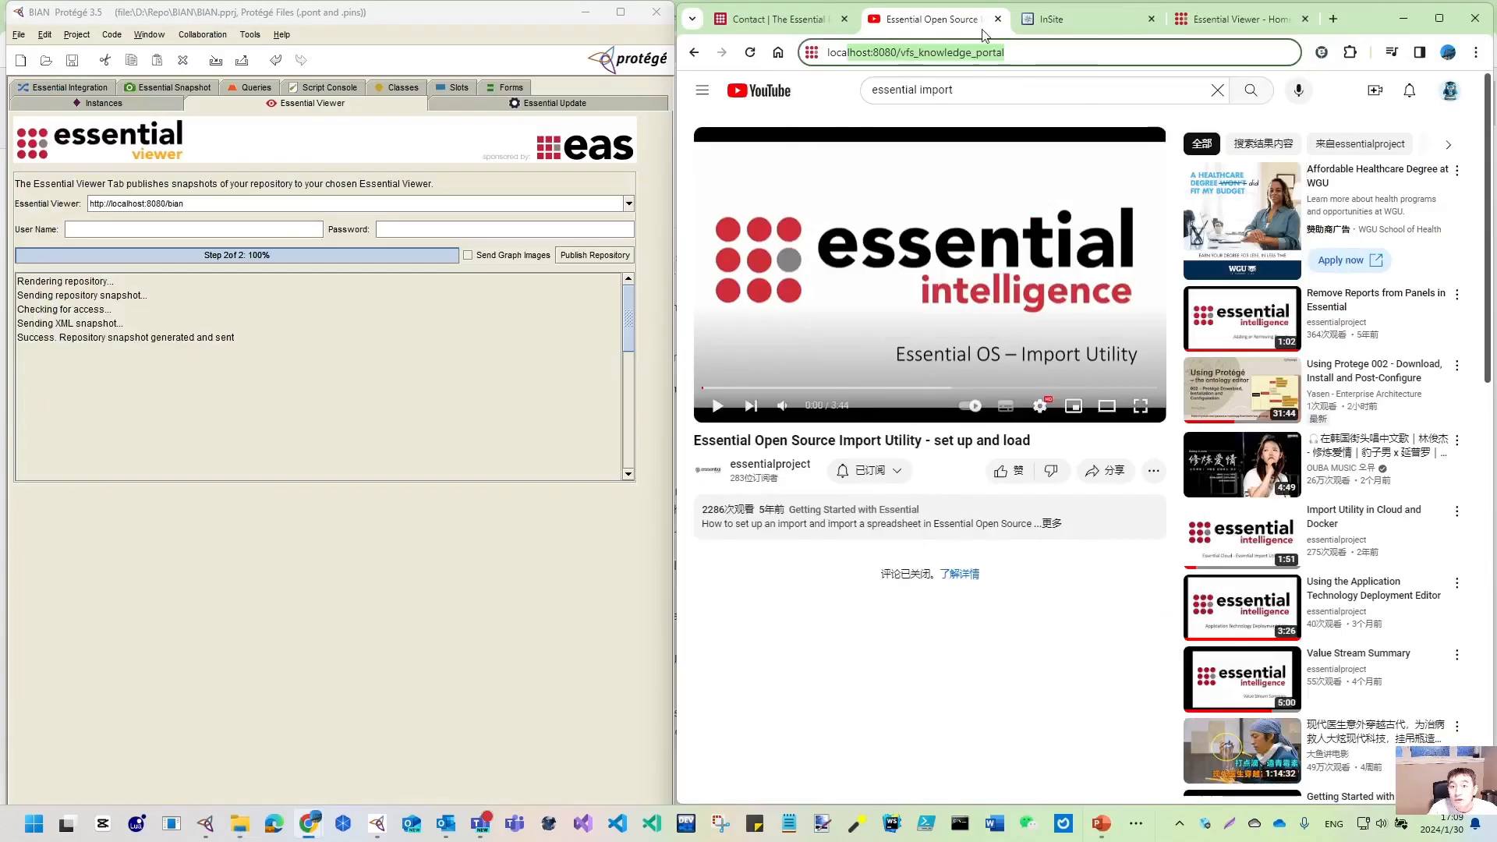
- Replace vfs_knowledge_portal in Chrome's address with the essential_import_utility_28 path
click(907, 53)
drag(903, 52, 1140, 74)
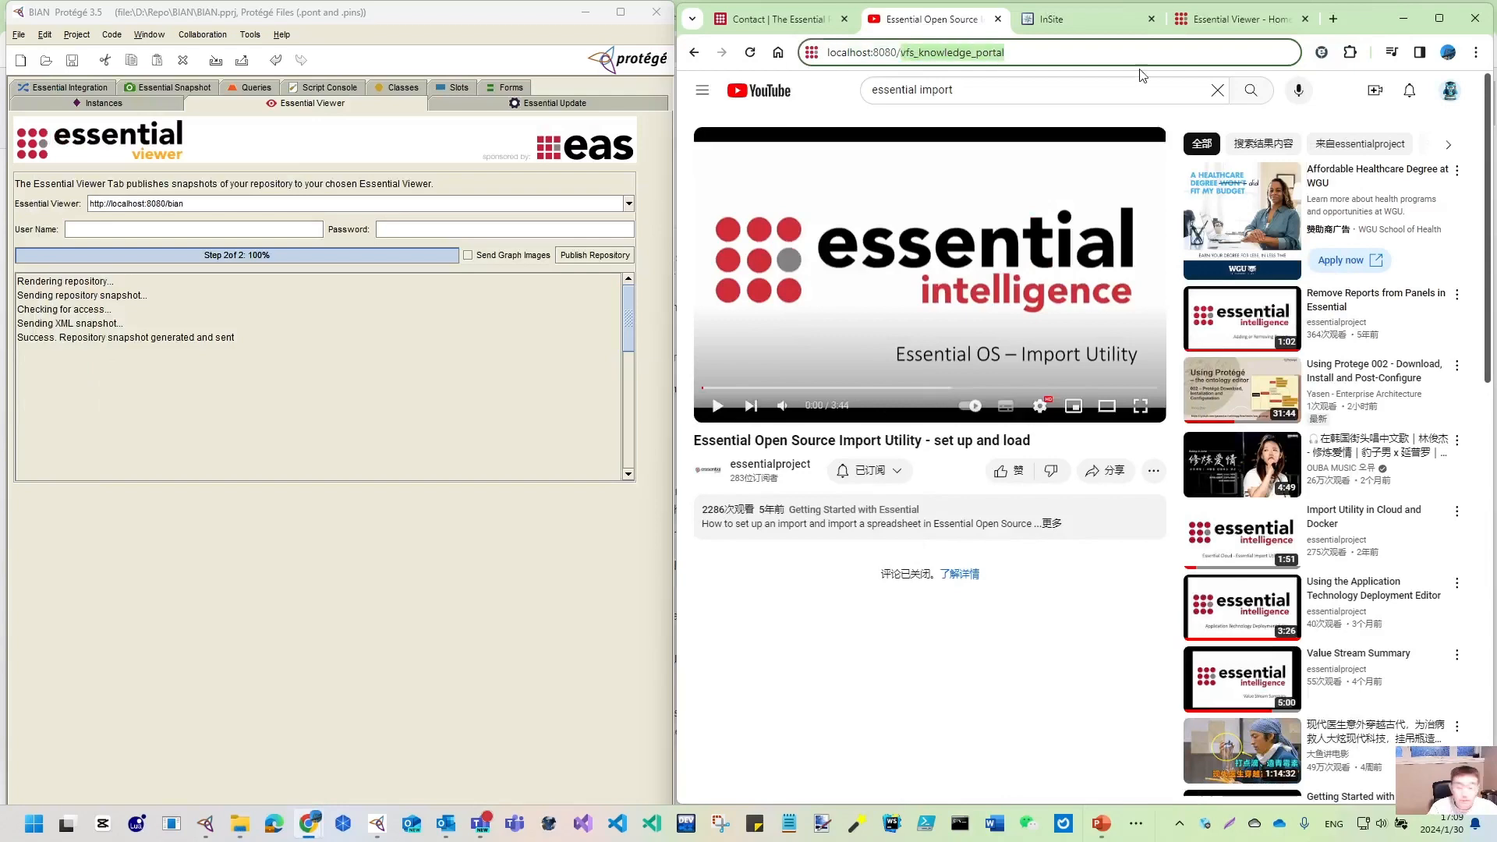
text(essential)
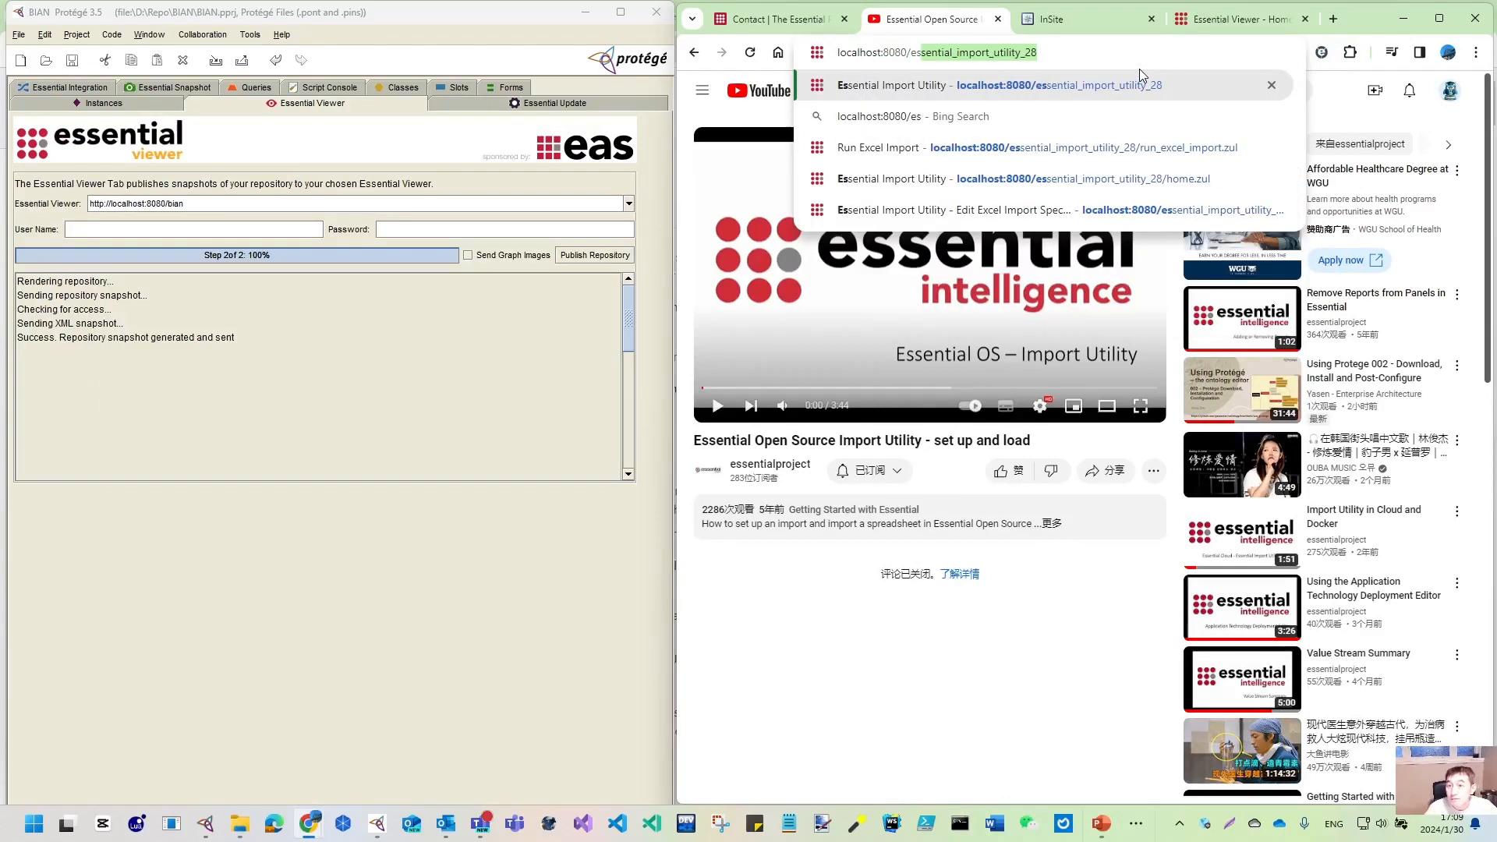
- Widen Chrome, log in to Essential Import Utility as administrator, and open Manage Import Activities
click(1102, 87)
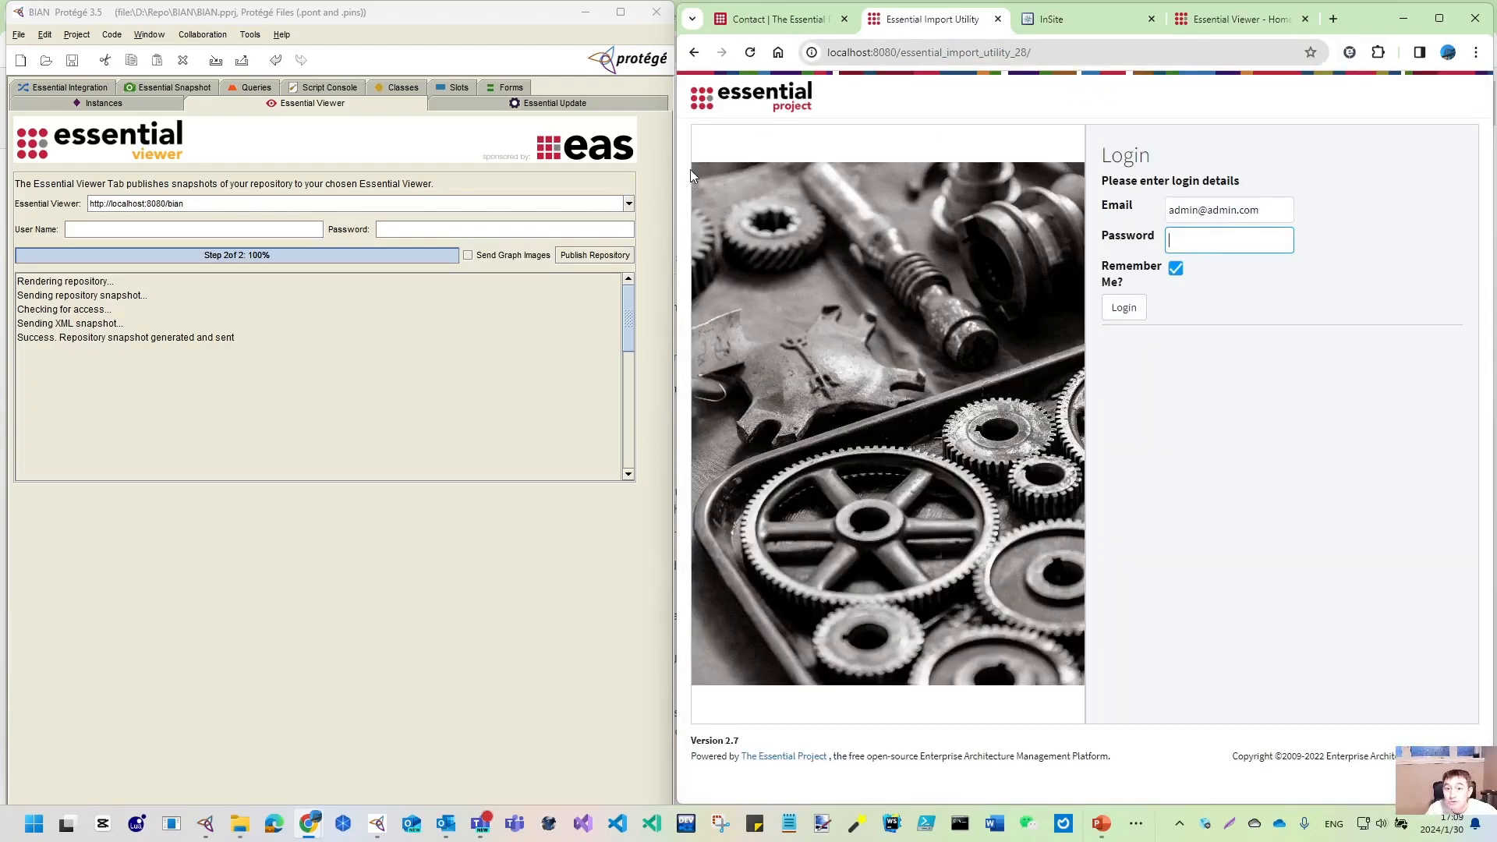
drag(675, 186, 335, 187)
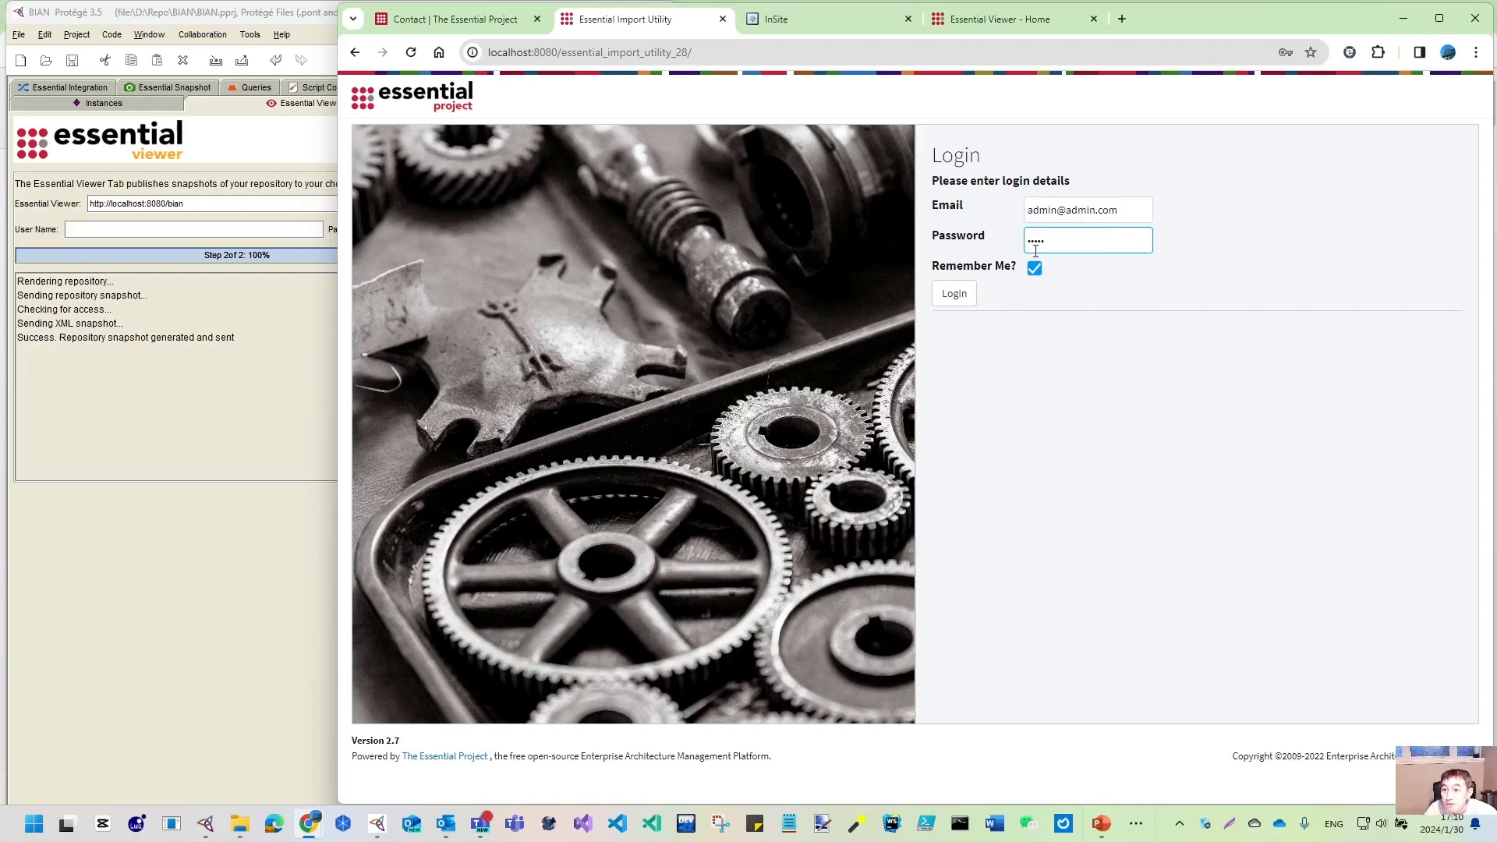
click(954, 294)
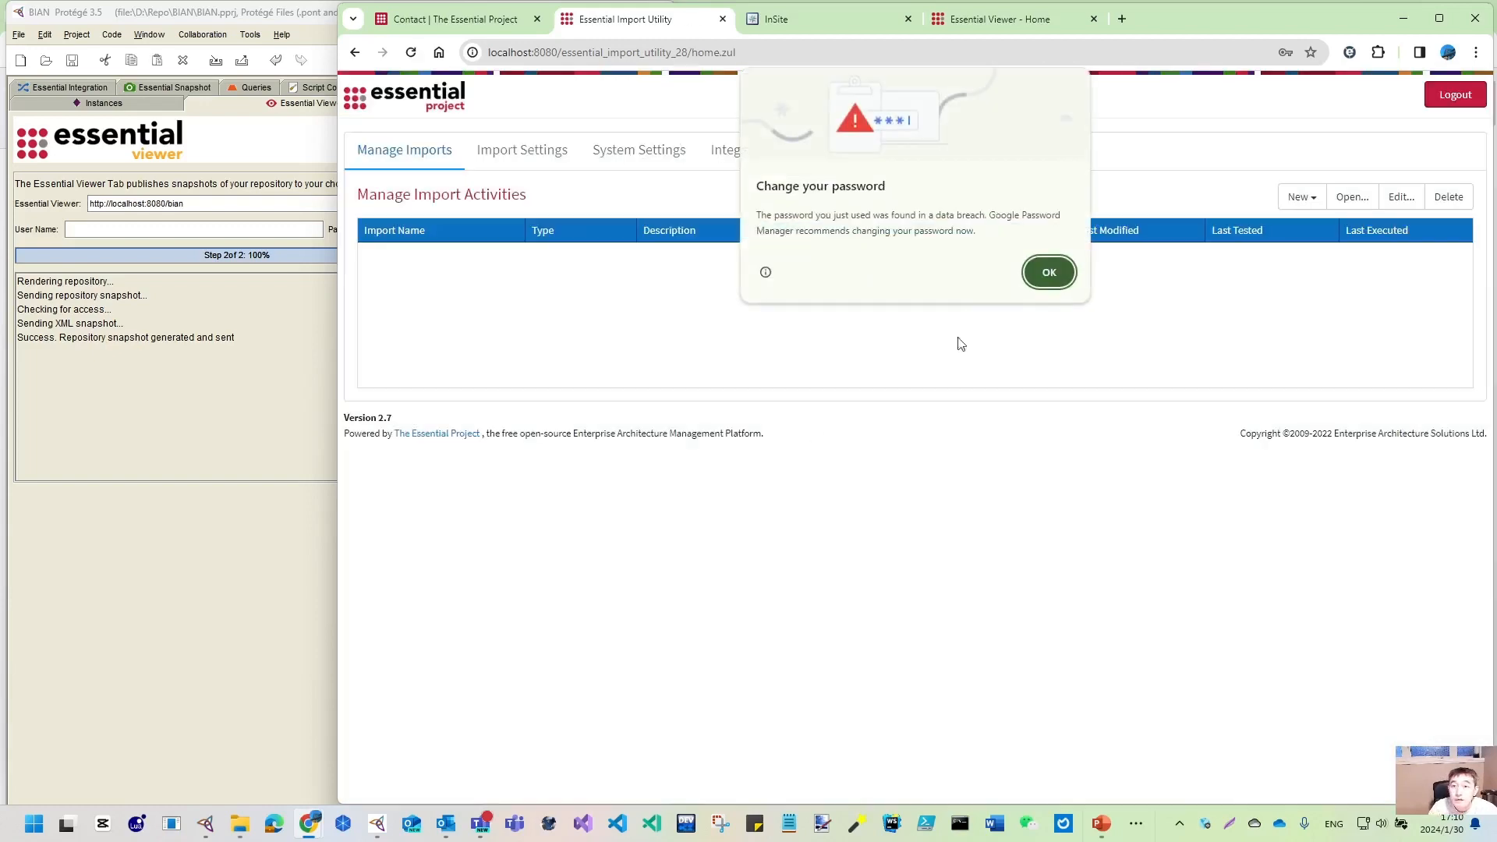
click(1053, 273)
click(520, 158)
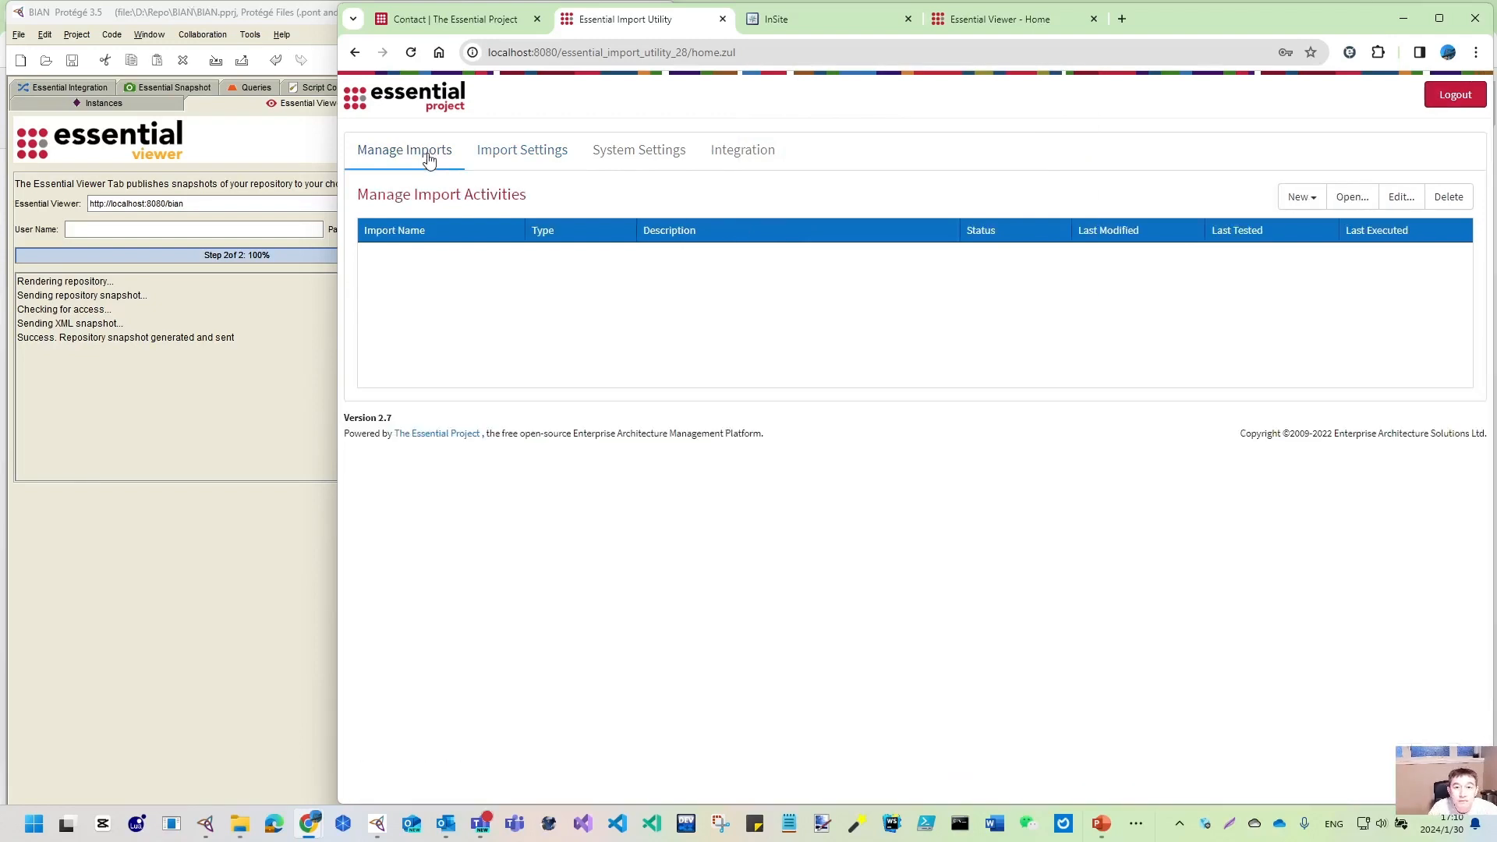
- Go to System Settings and start adding a new user in the Users table
click(434, 156)
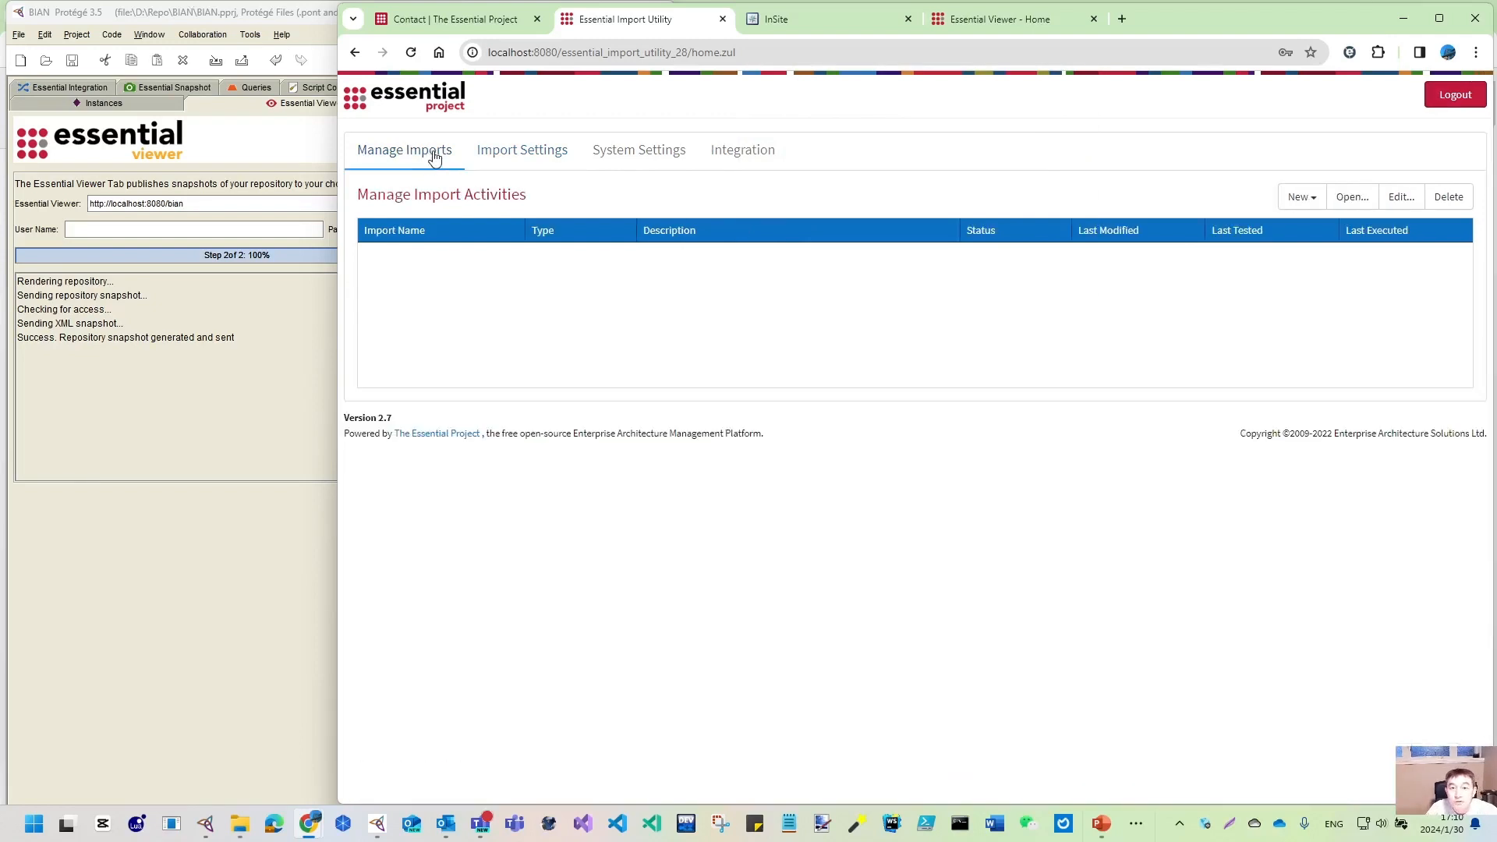
click(658, 167)
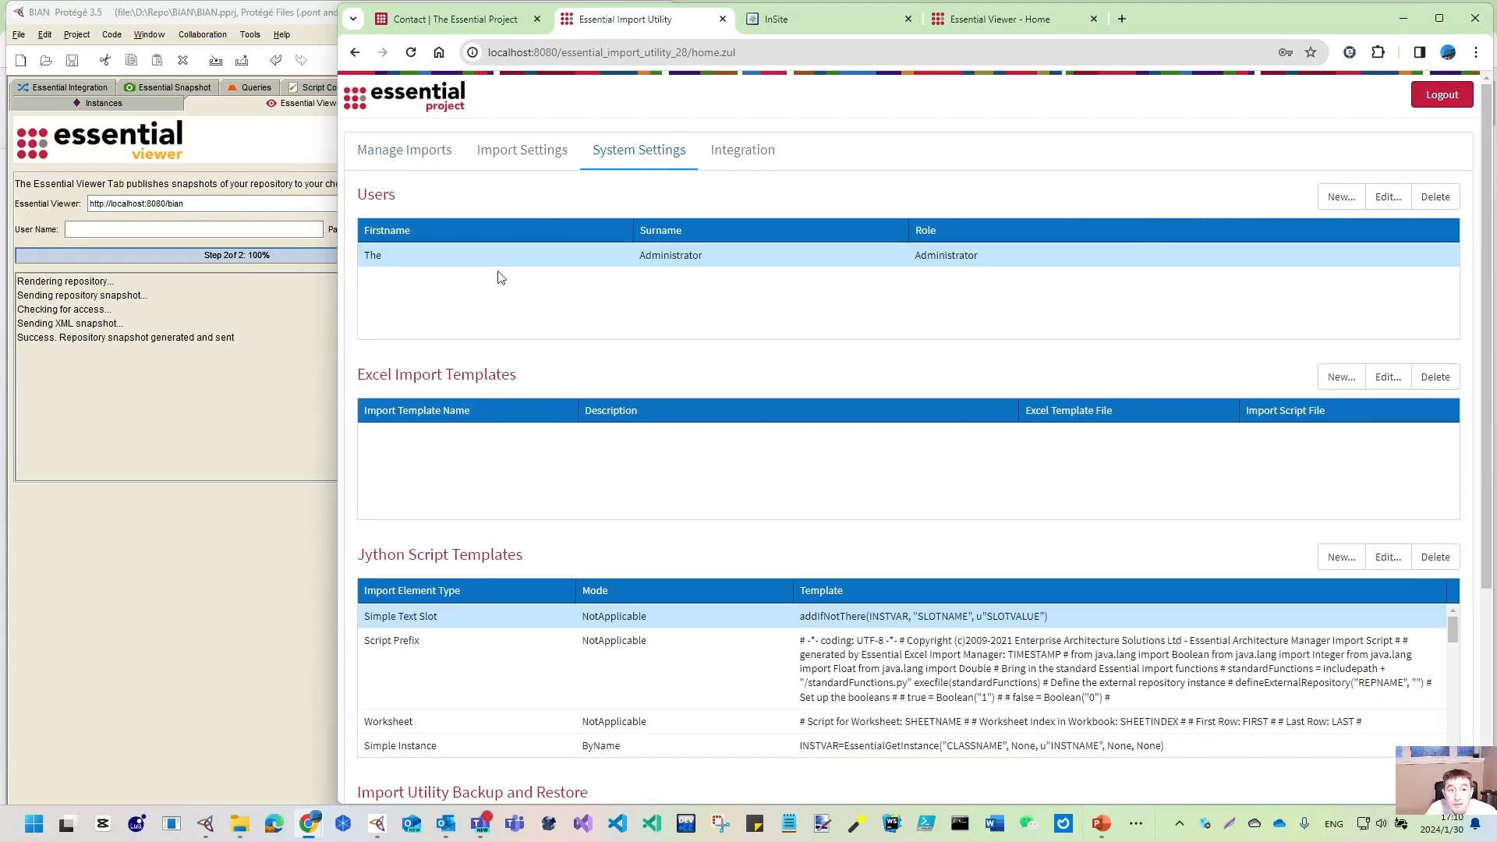
click(416, 255)
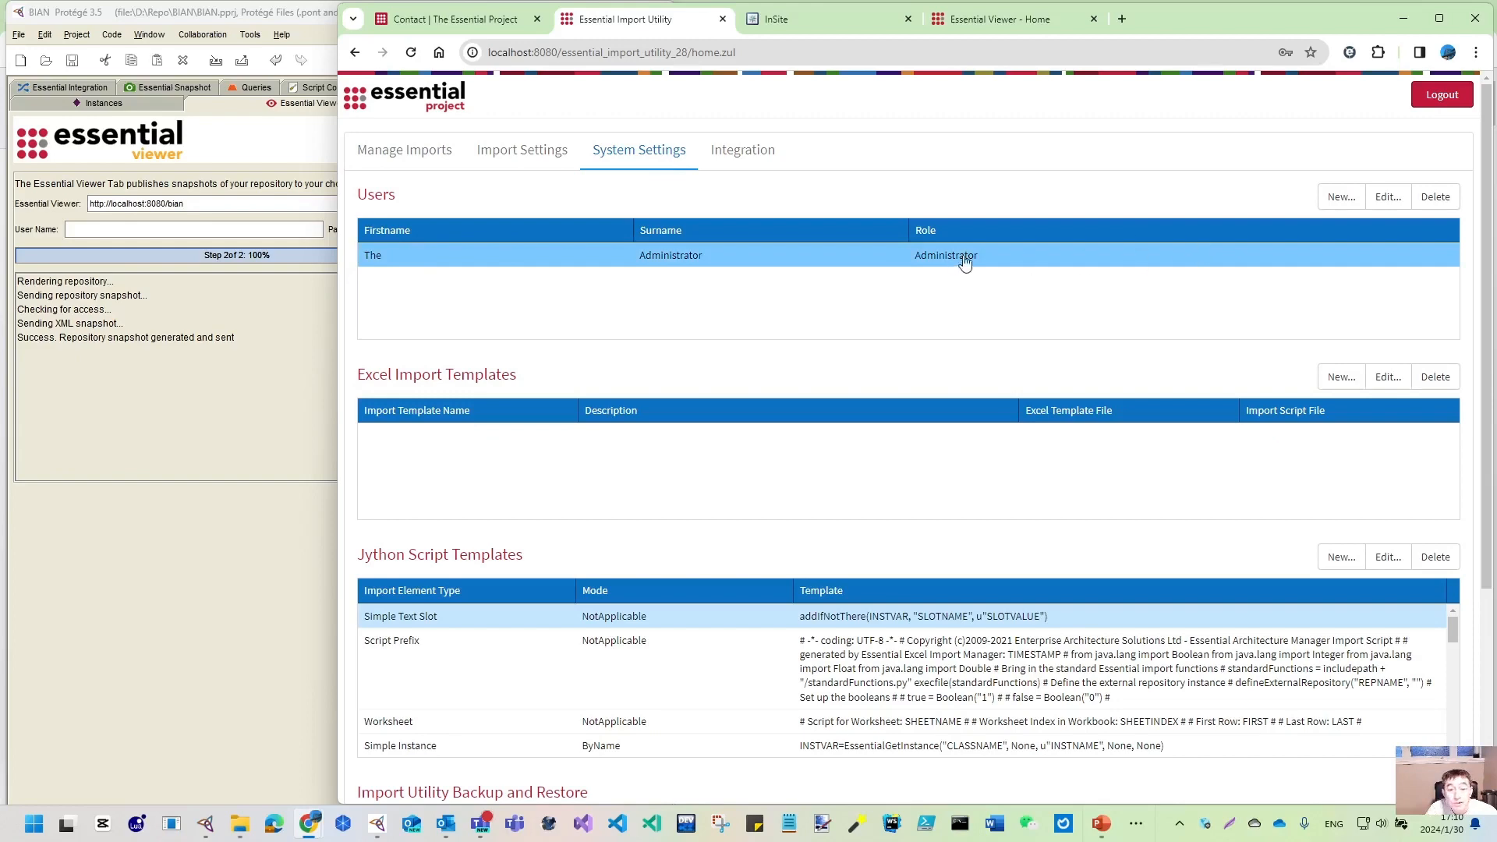
click(1341, 196)
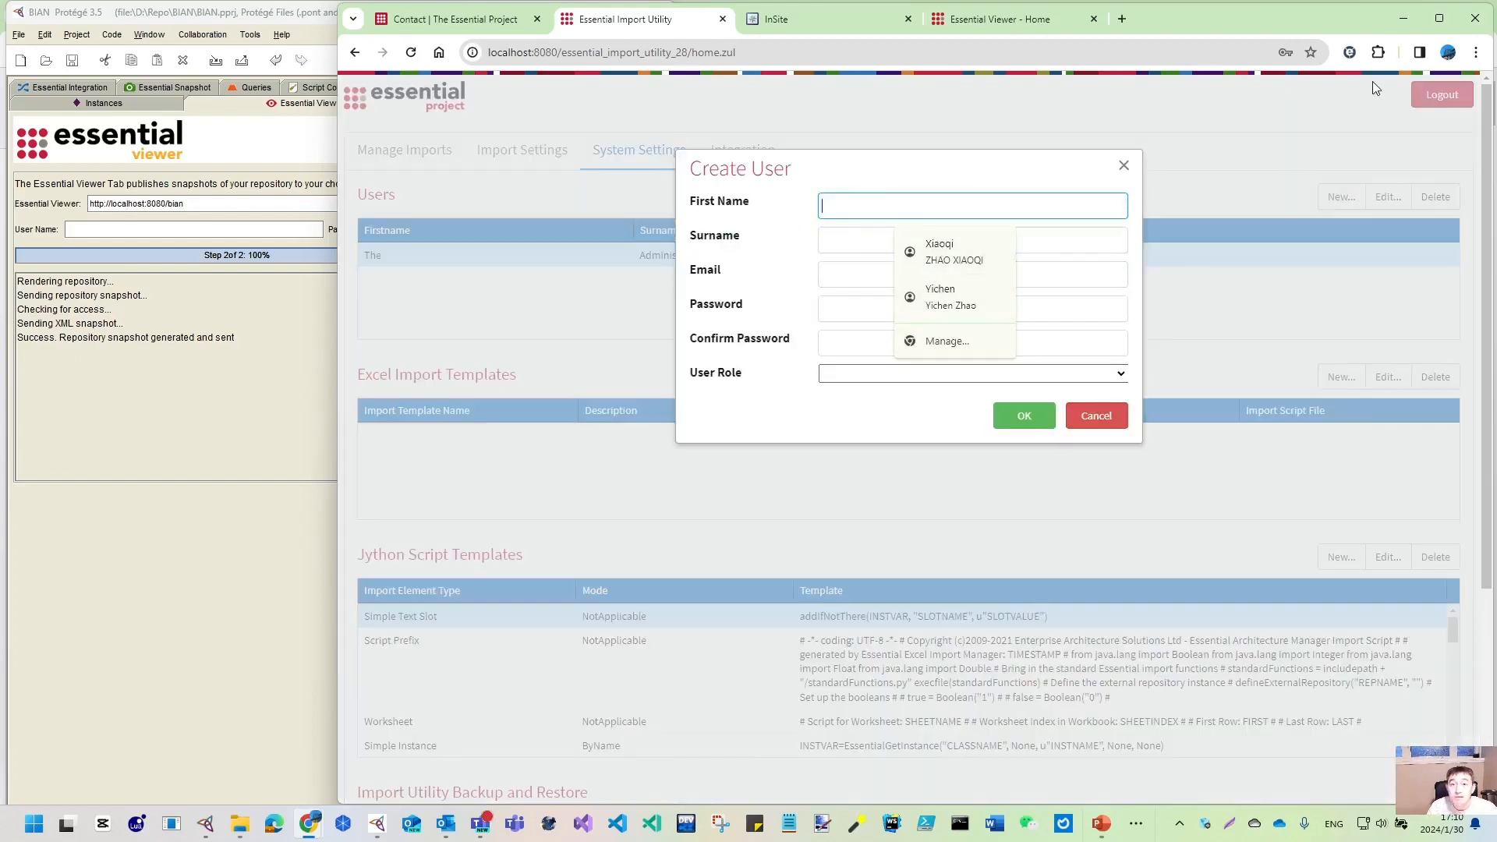
- Enter the new user's name, email and password, give it the Administrator role, and save
text(Xiaoqi)
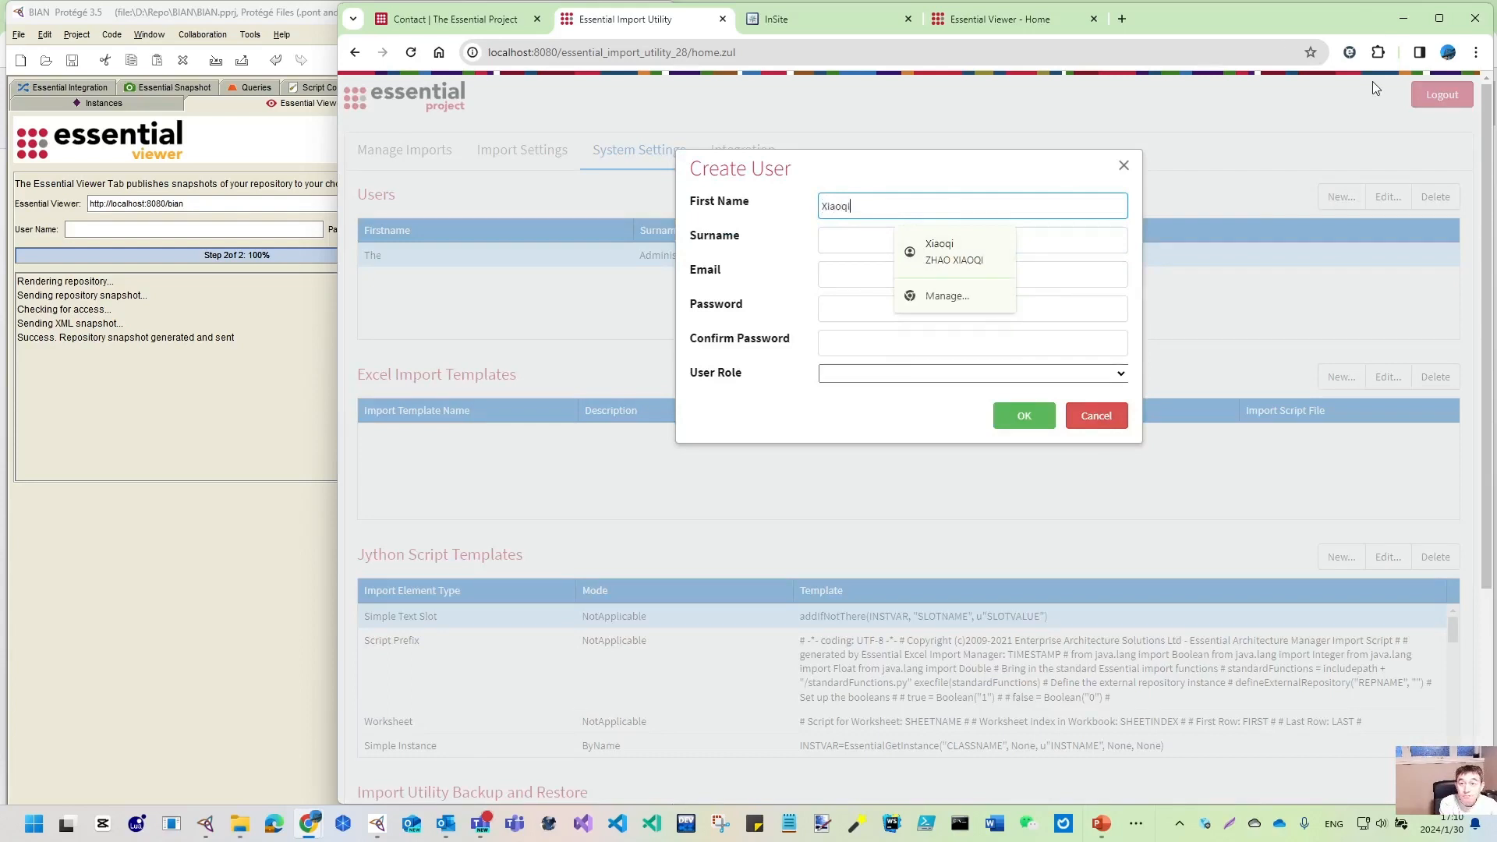
key(Tab)
text(Z)
key(Tab)
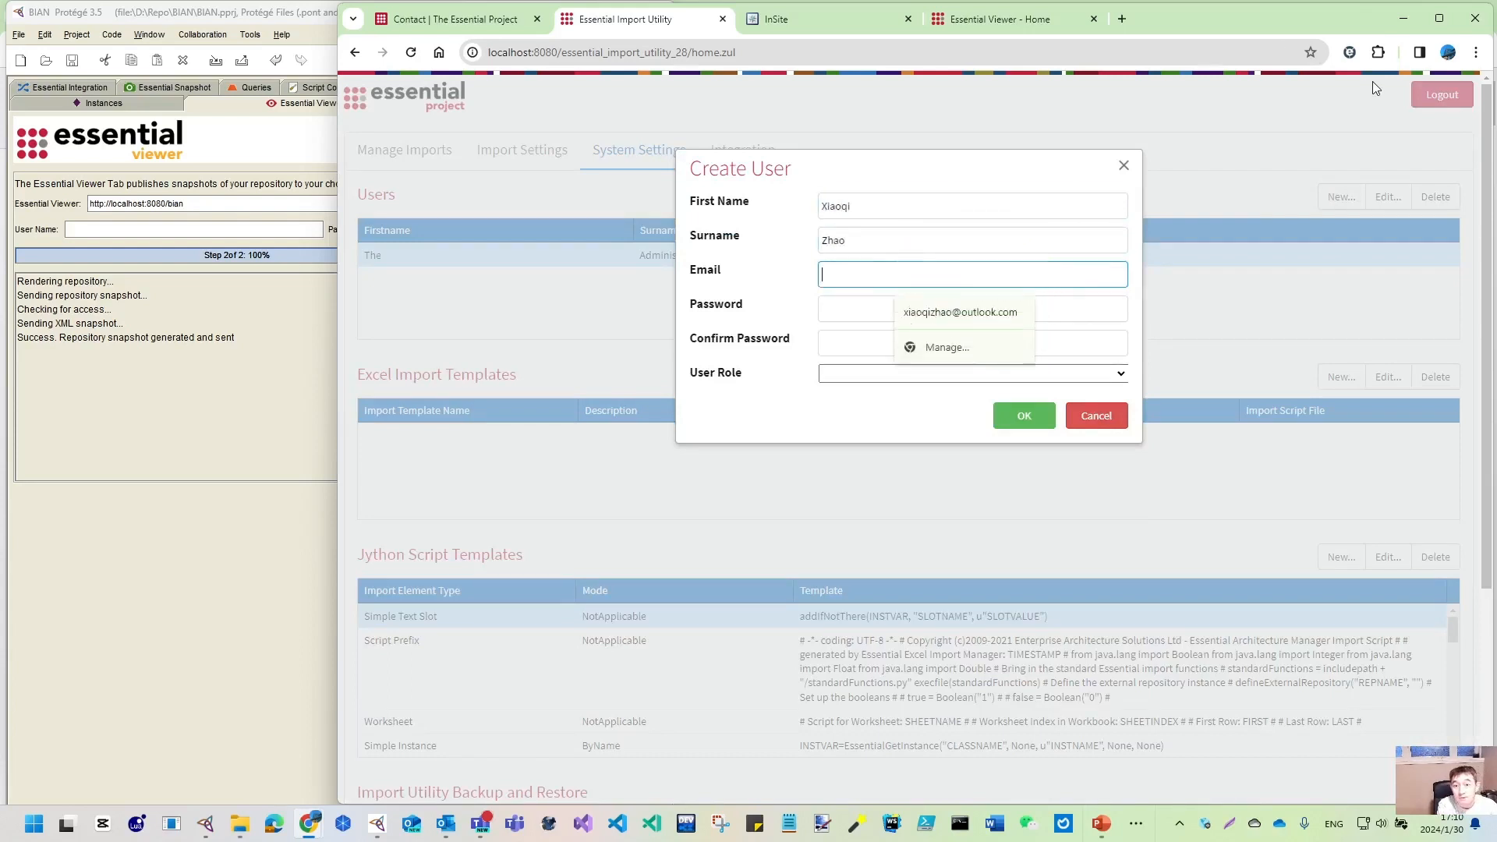
click(960, 313)
click(855, 311)
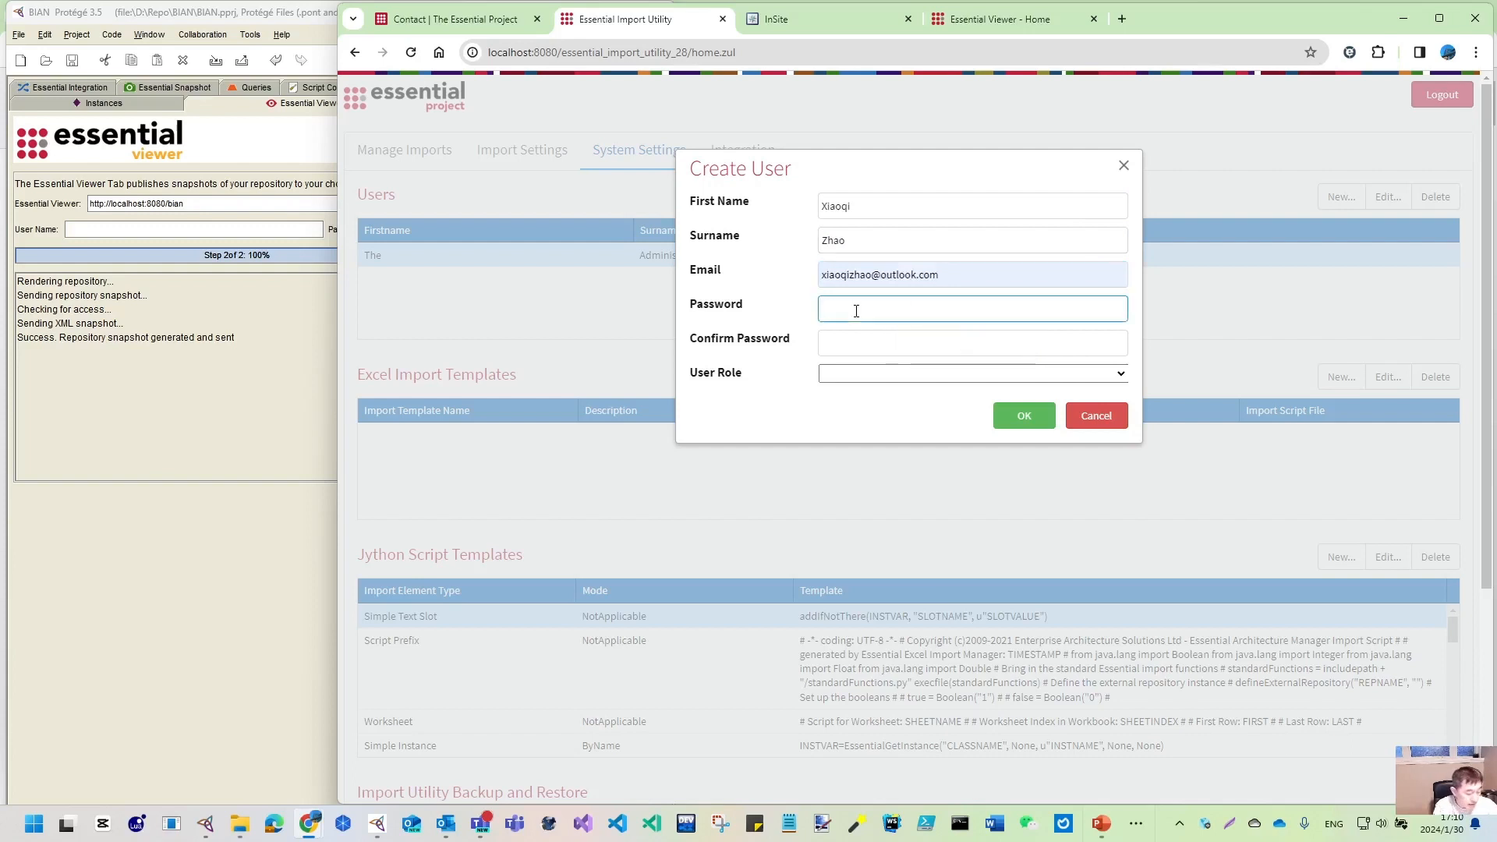
text(••••••••)
key(Tab)
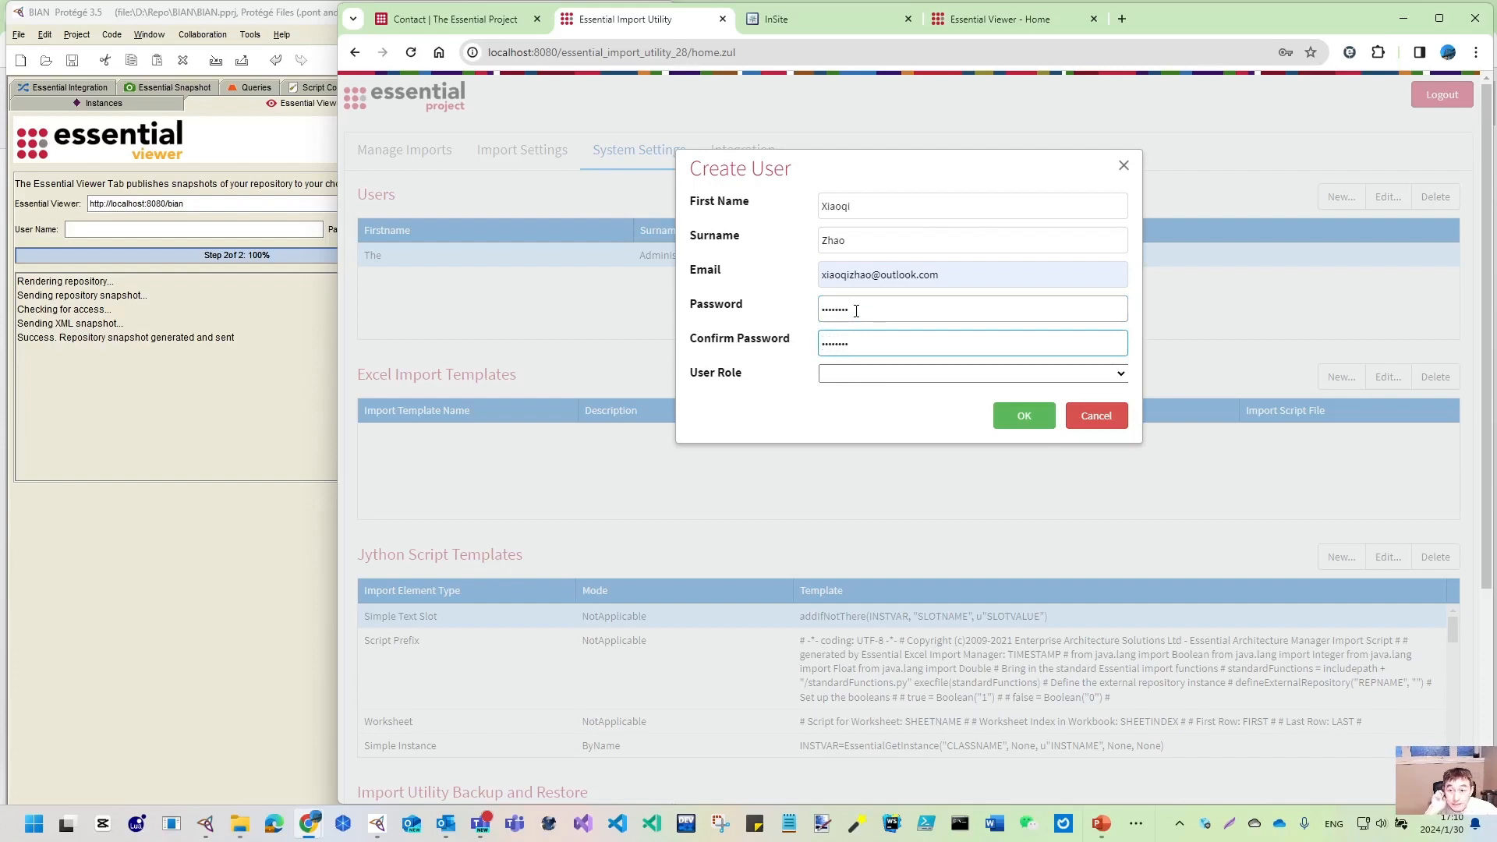
click(1120, 375)
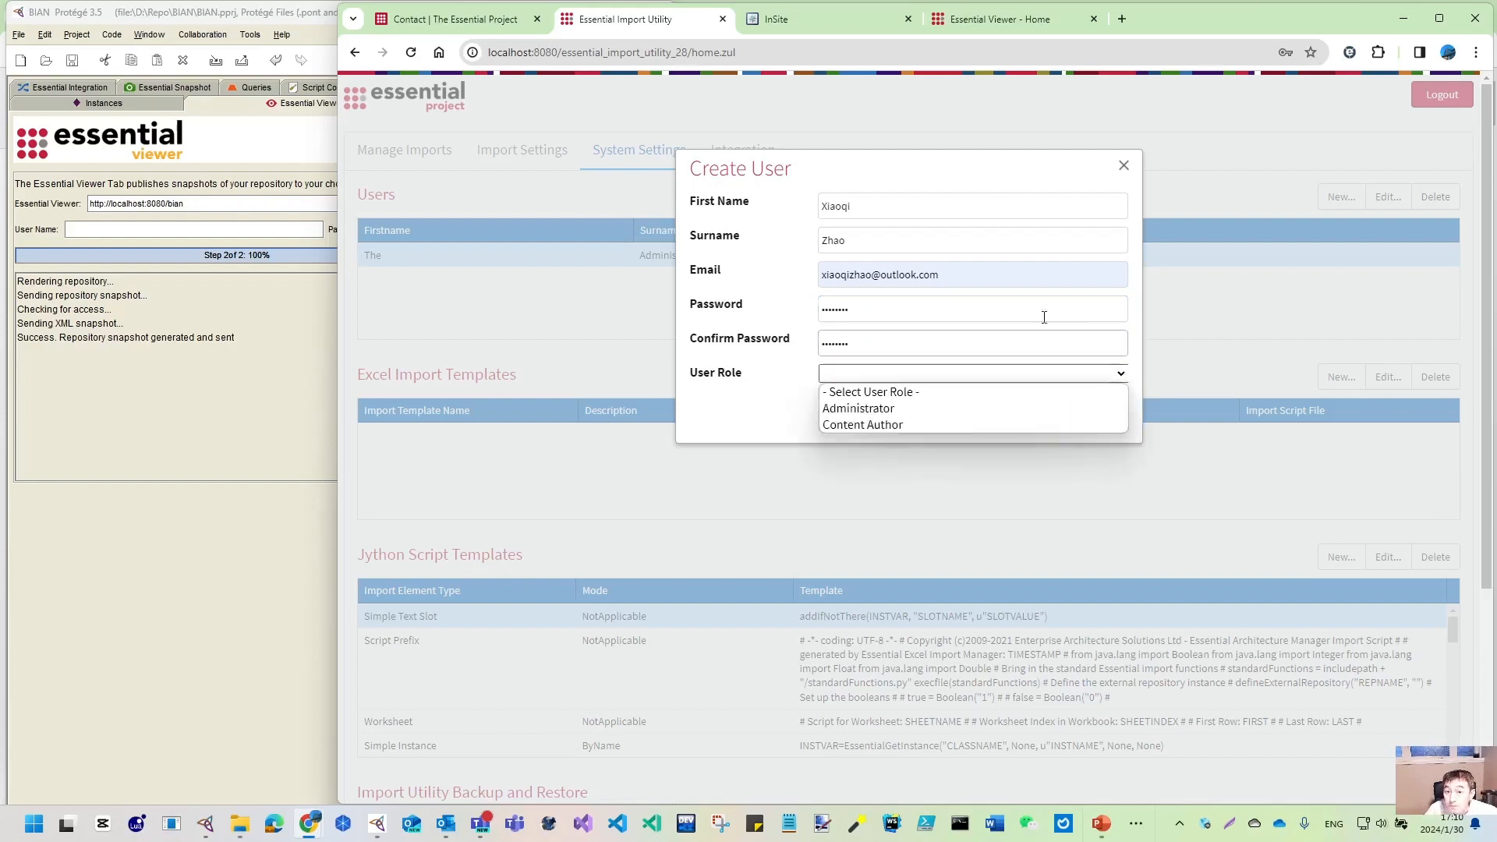
click(910, 413)
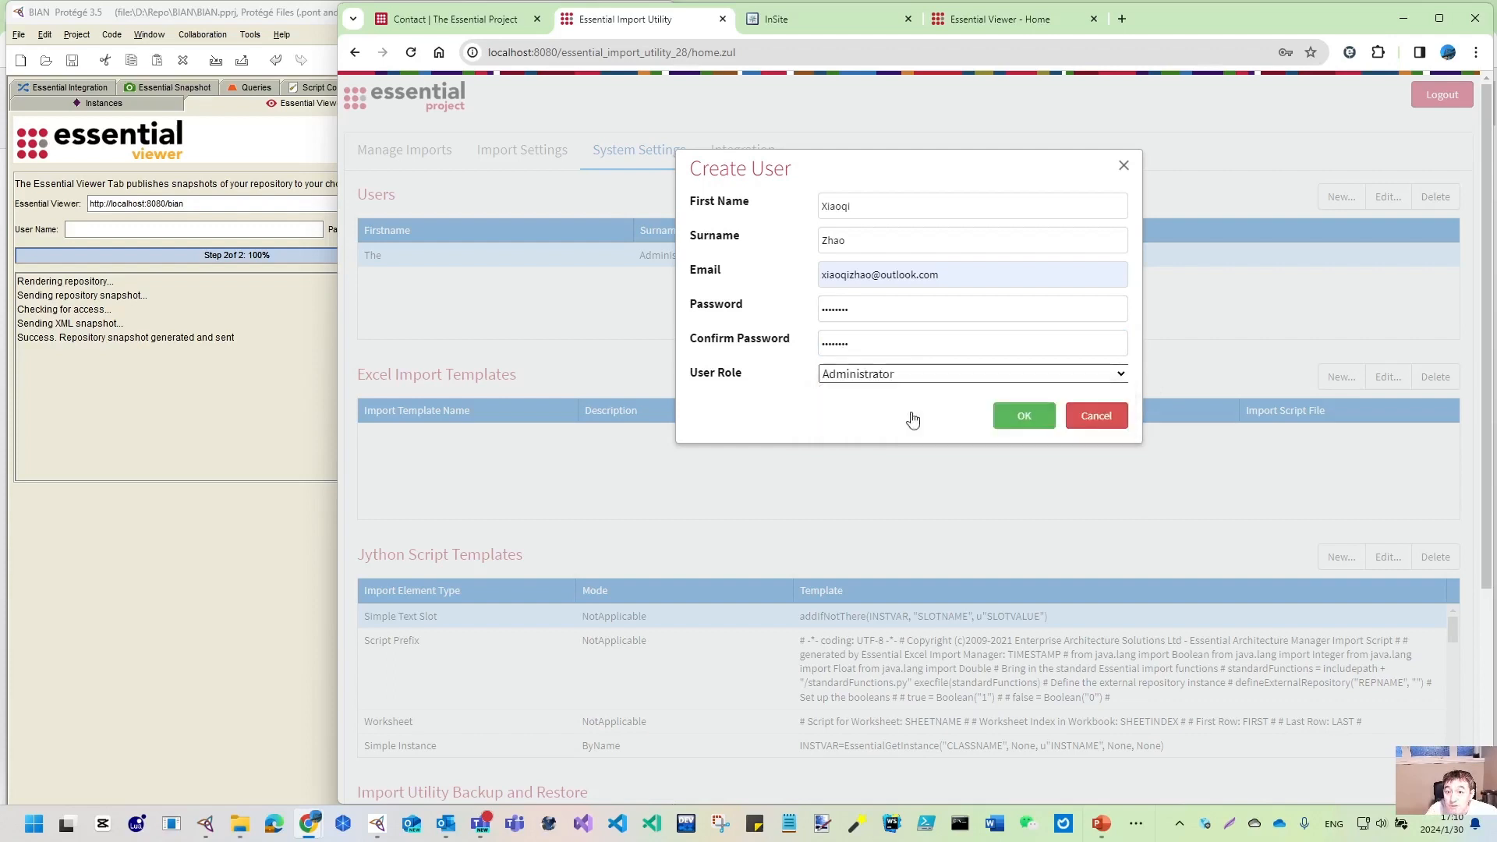
click(1017, 417)
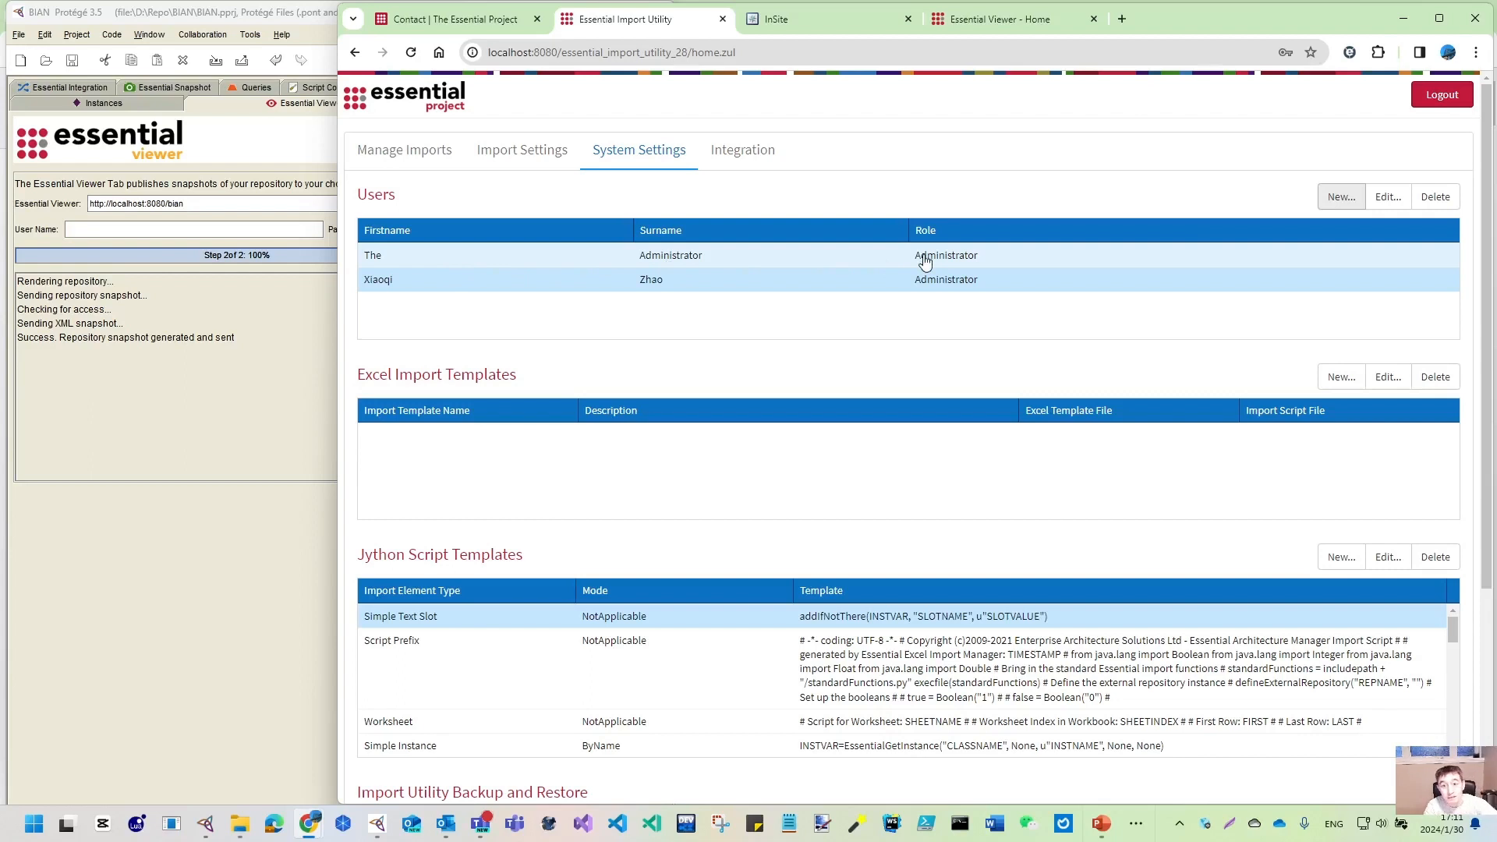
- Log out and sign back in with the administrator password, dismissing Chrome's breach warning
click(1453, 105)
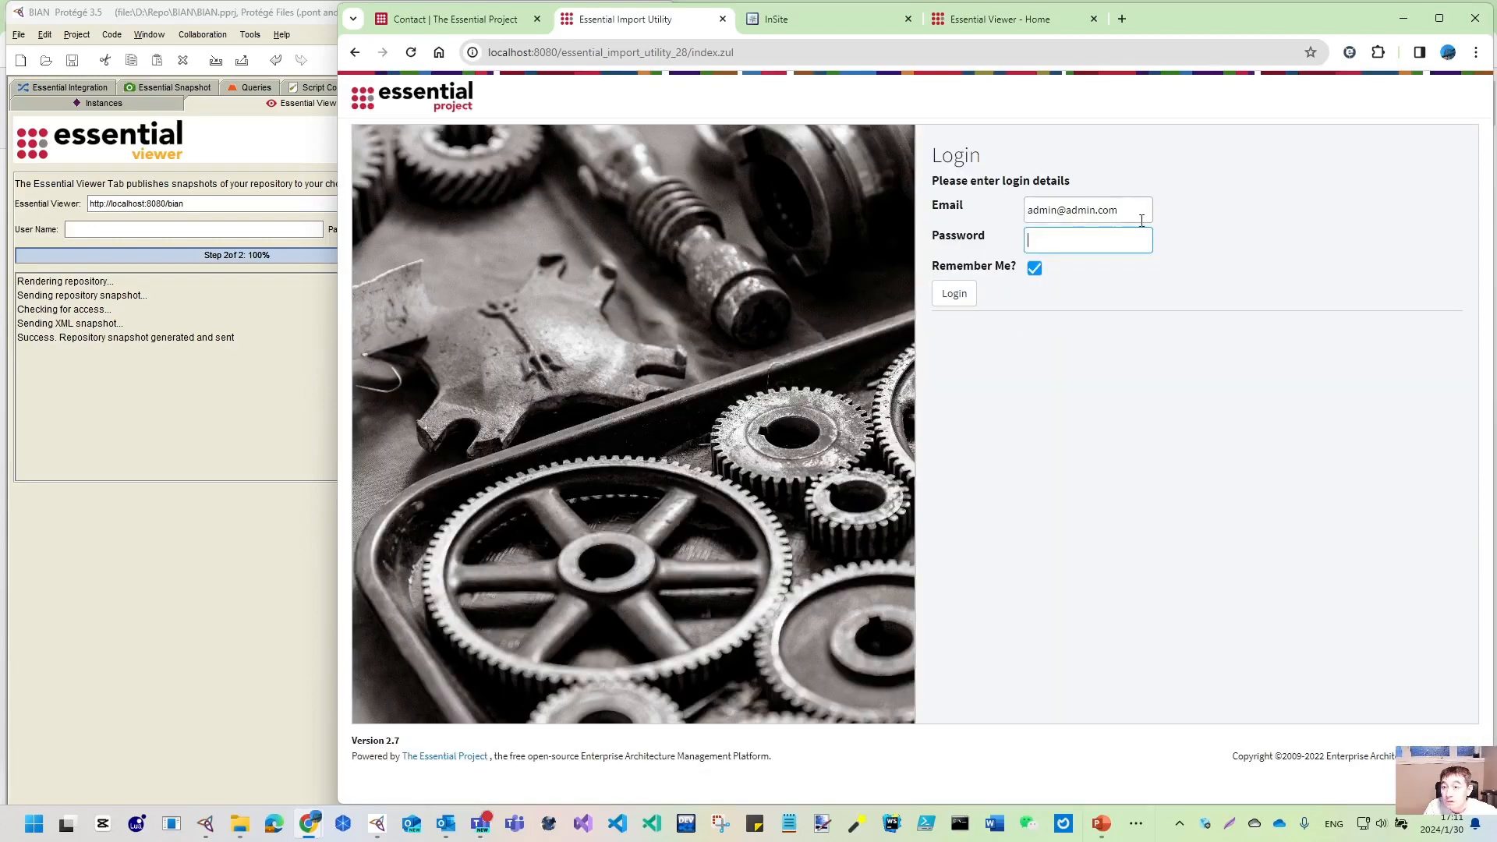
drag(1141, 220, 933, 211)
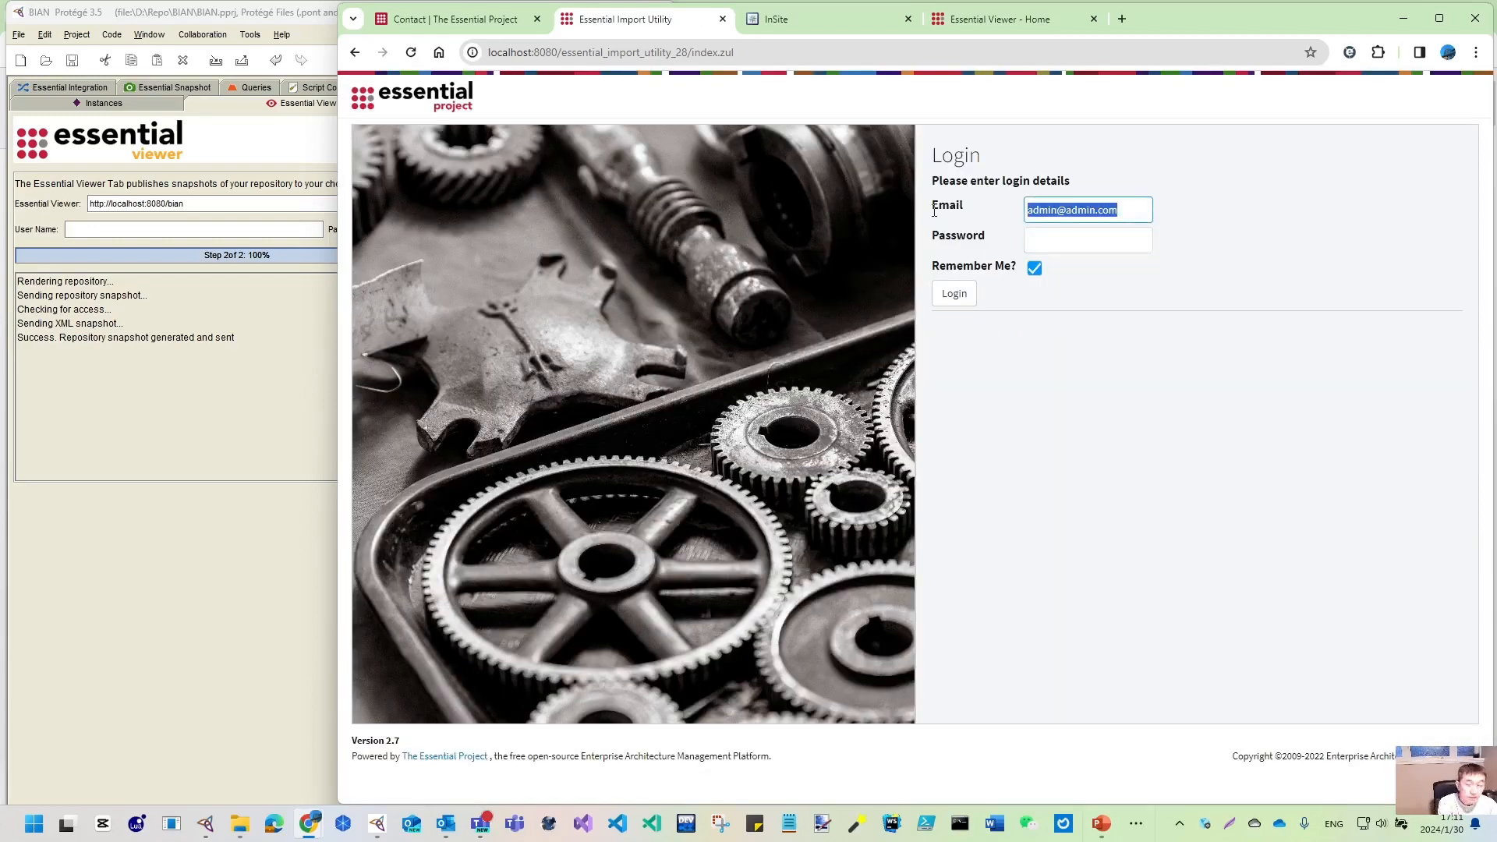
click(1068, 239)
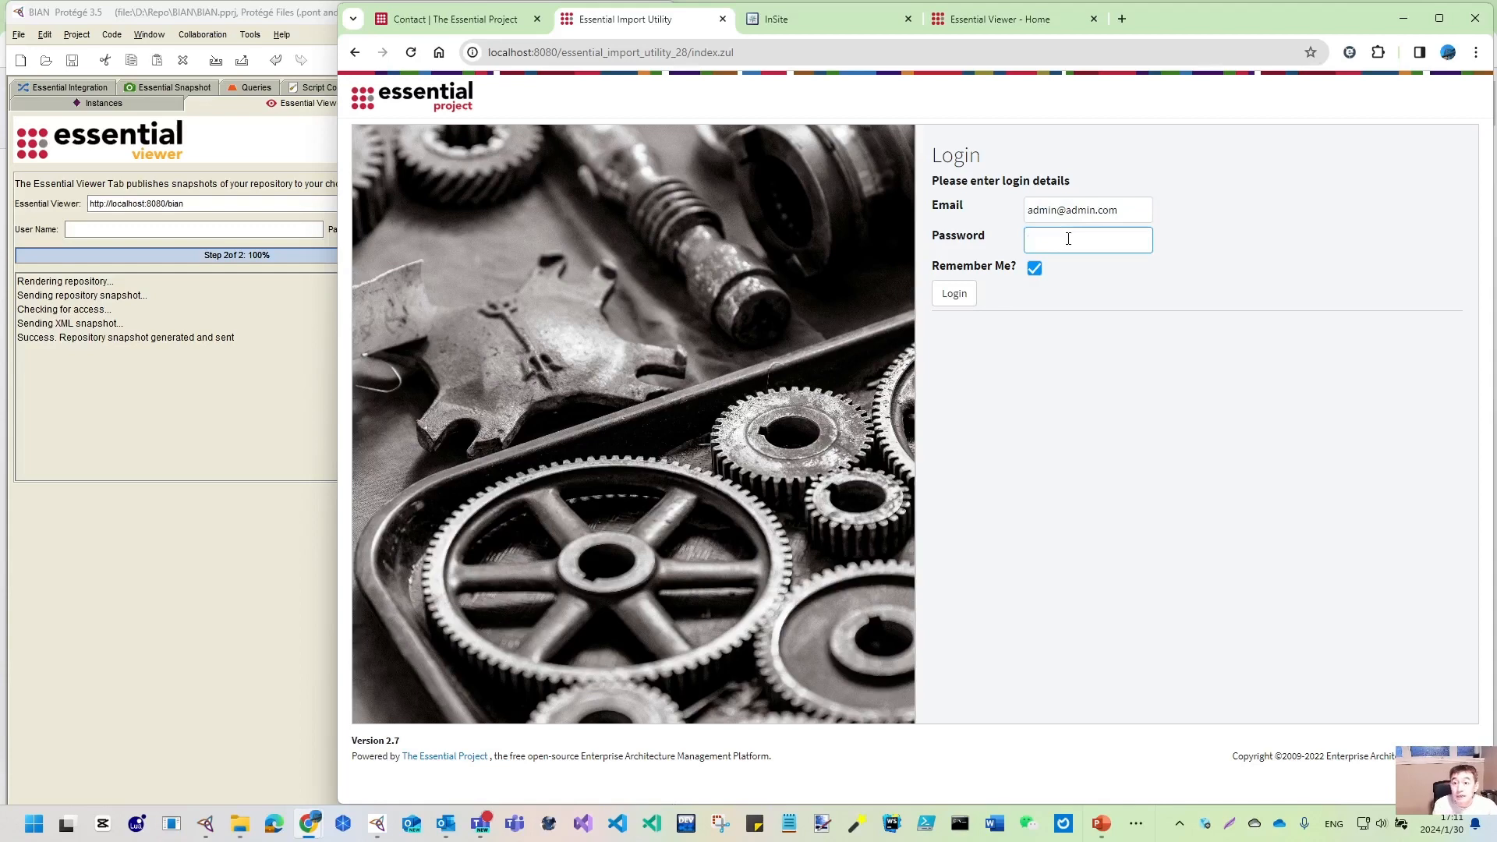
text(ad)
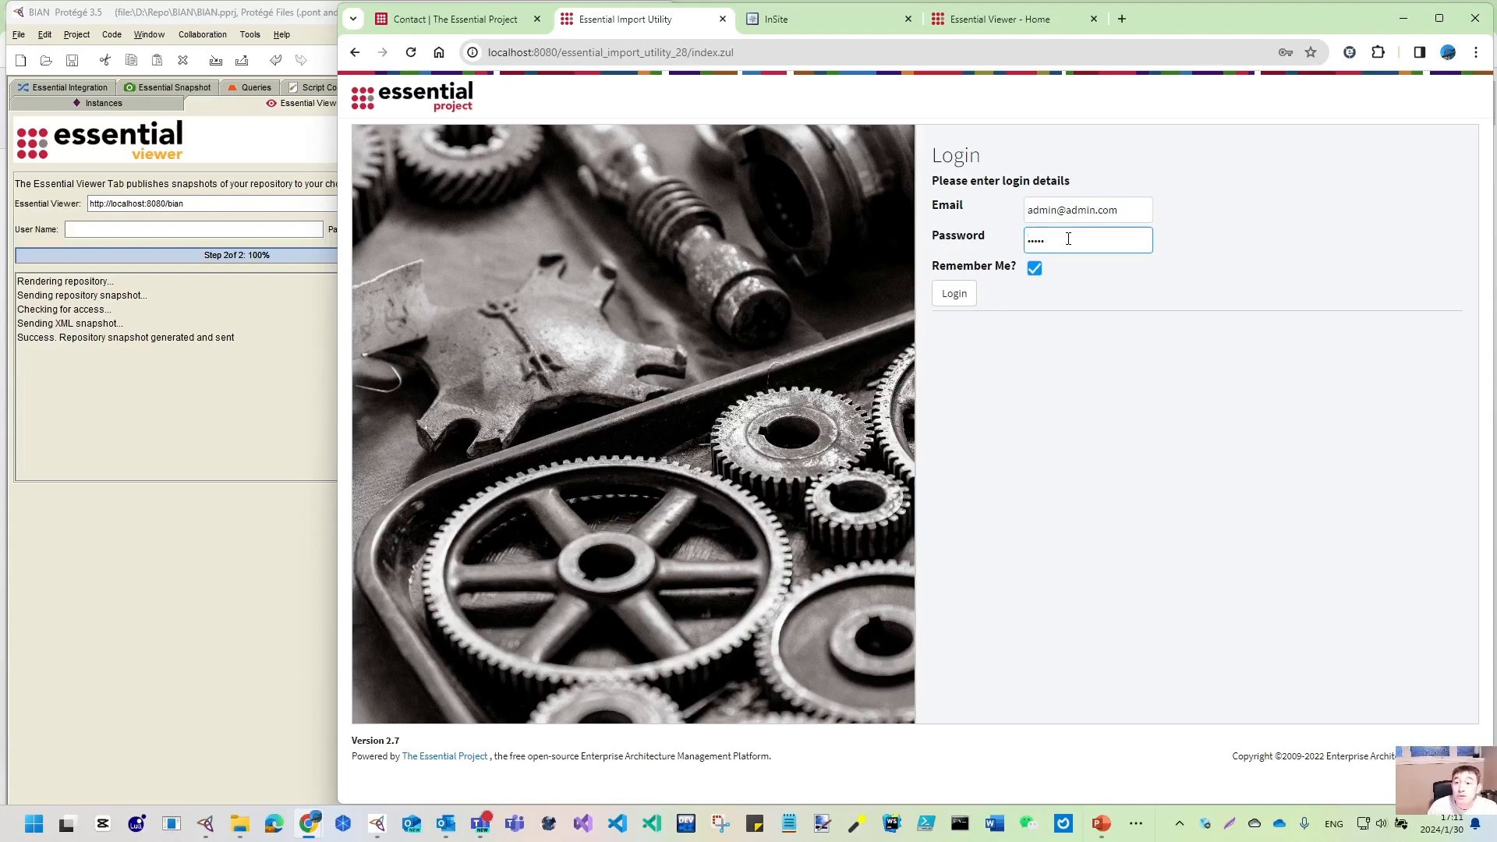
text(min)
click(954, 296)
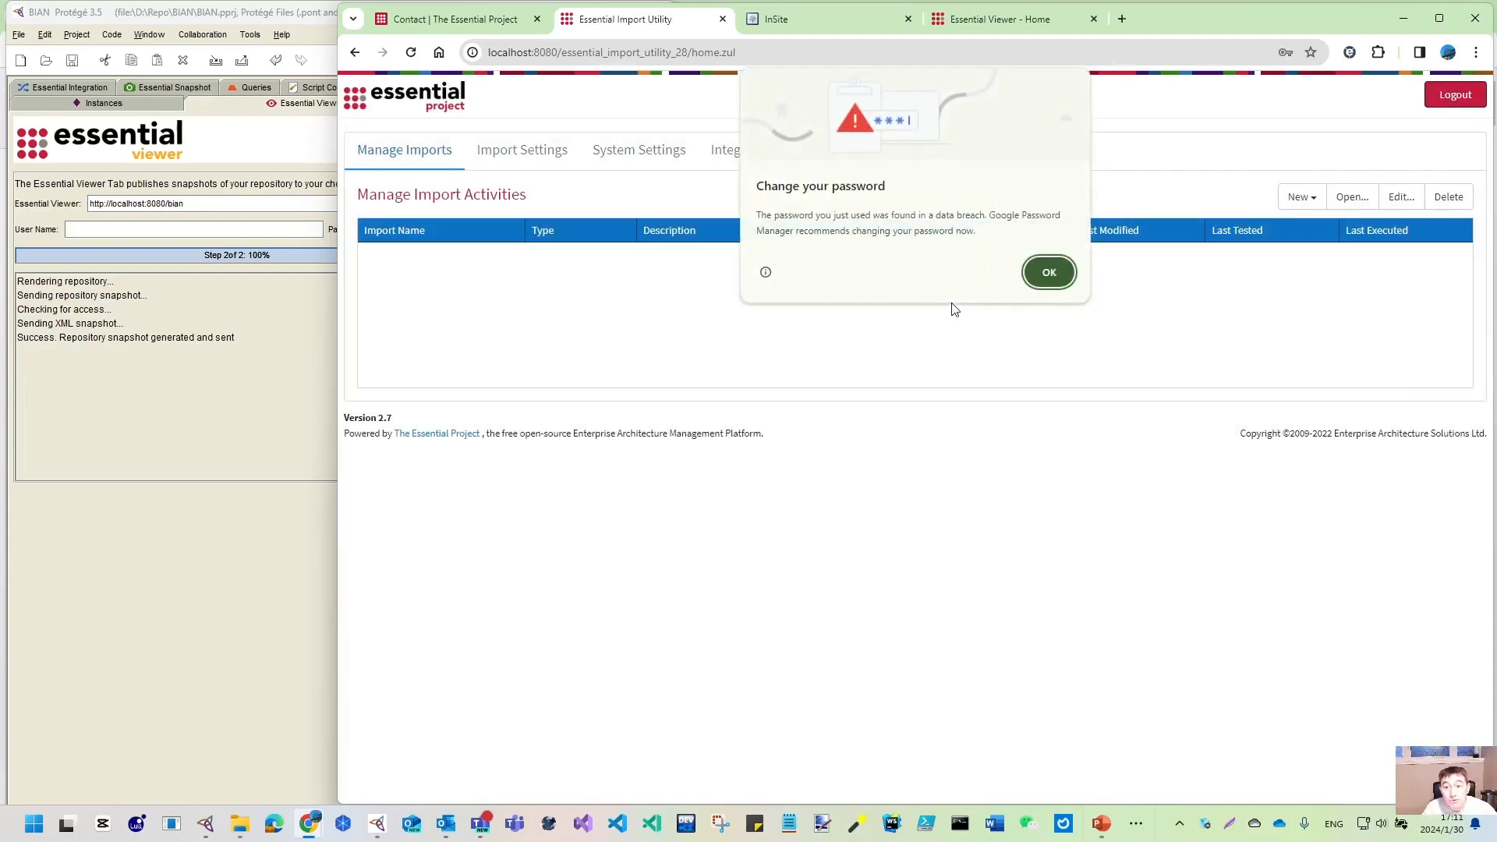
click(1058, 287)
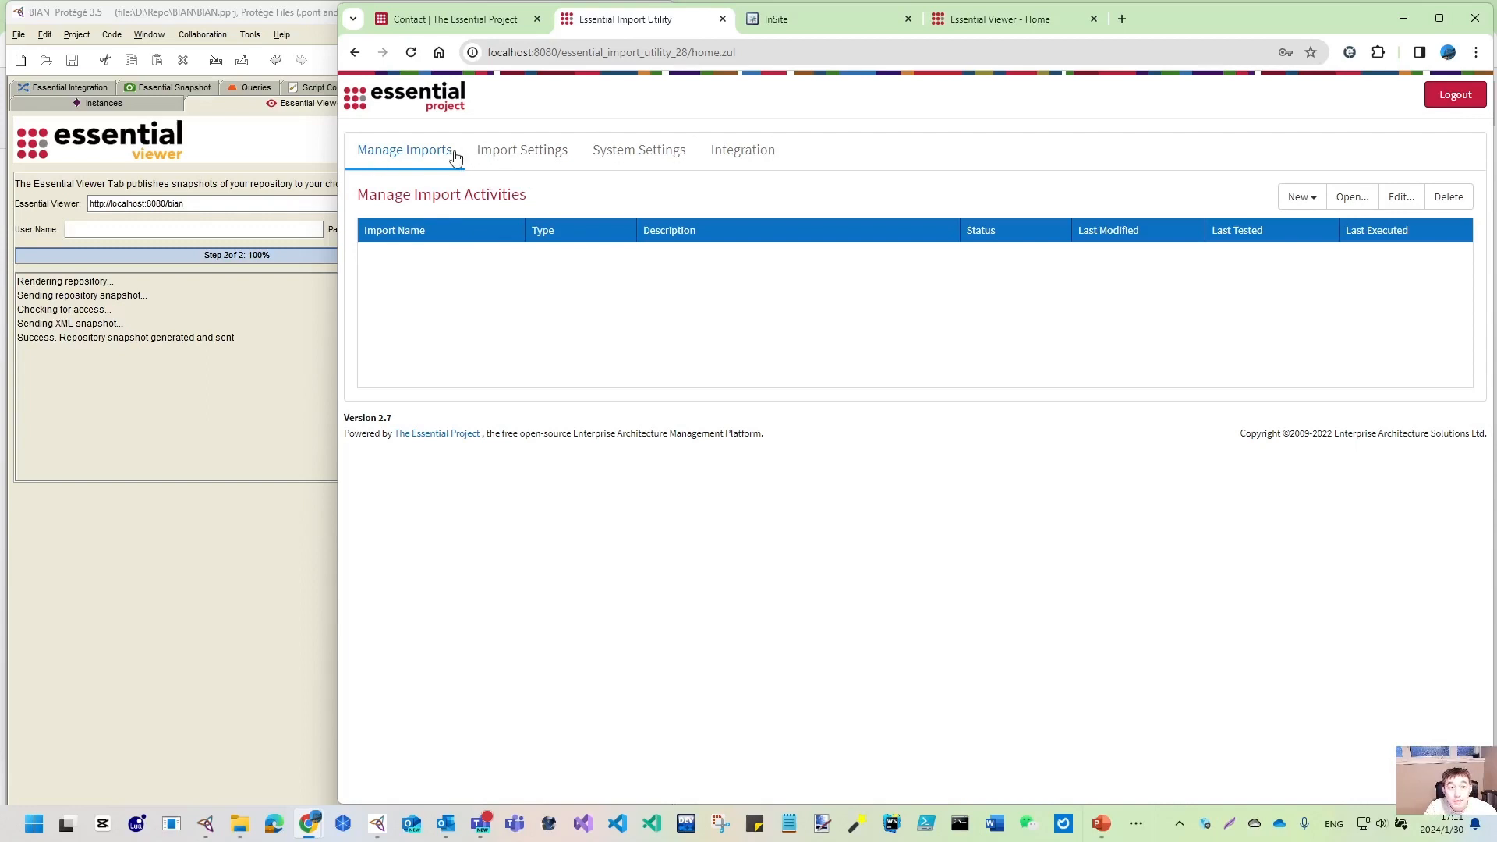
- Review System Settings and Integration, then open Import Settings showing Test Live and Test QA
click(628, 155)
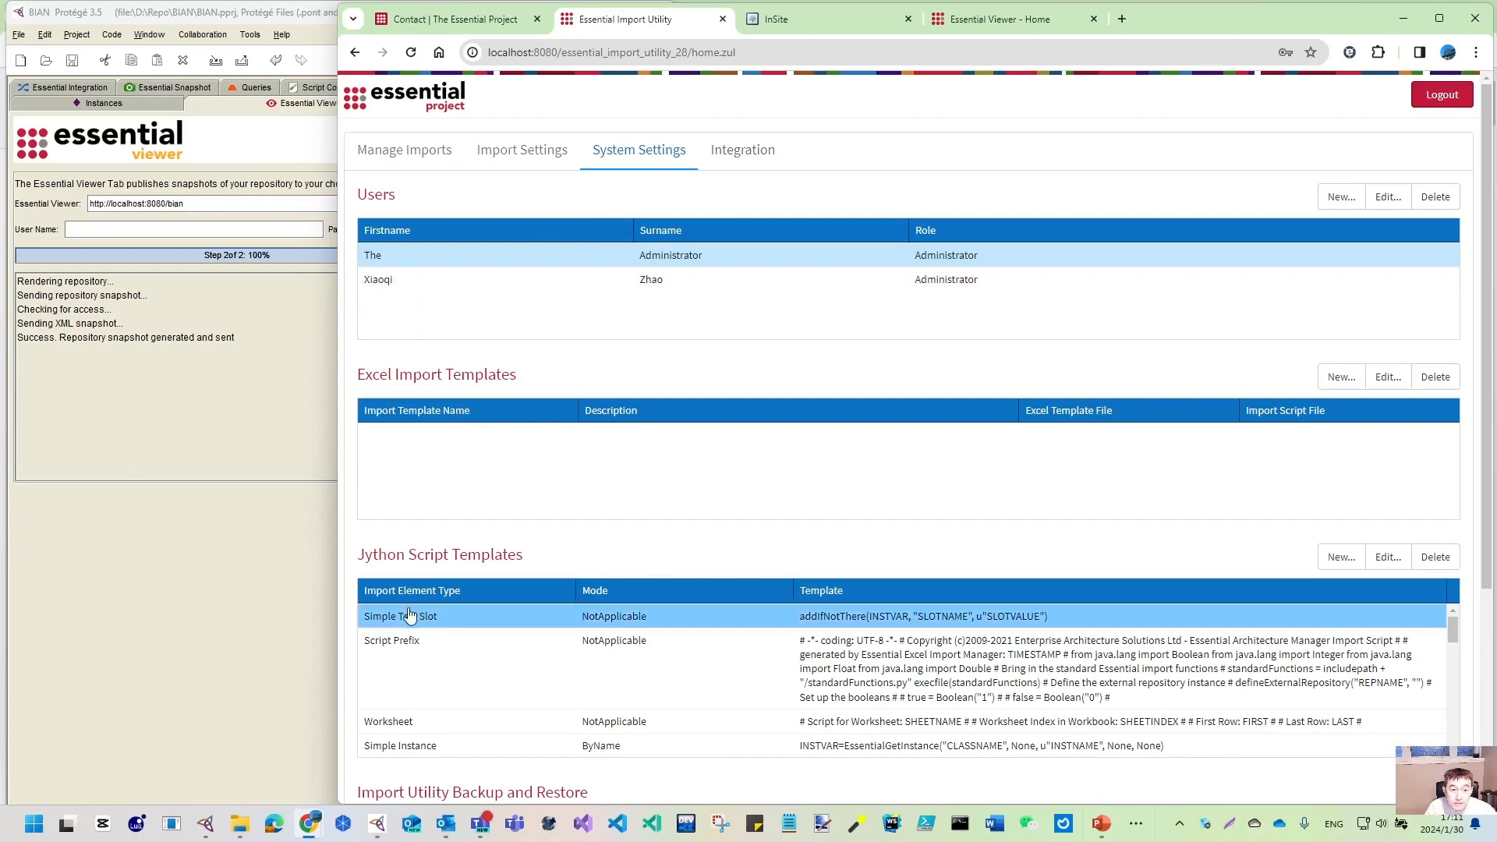
scroll(444, 620, down, 3)
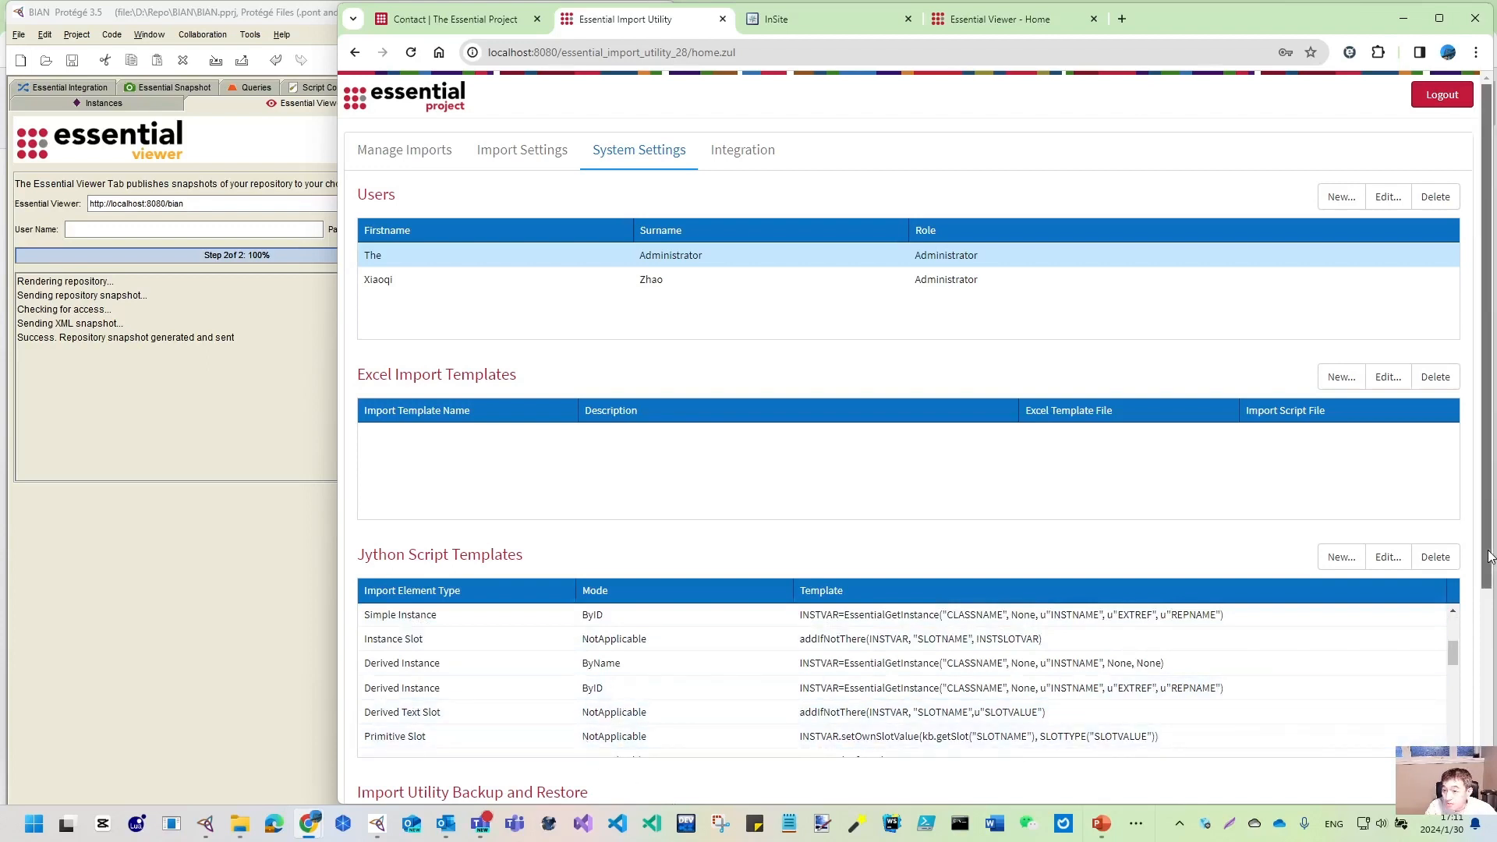
drag(1486, 557, 1485, 752)
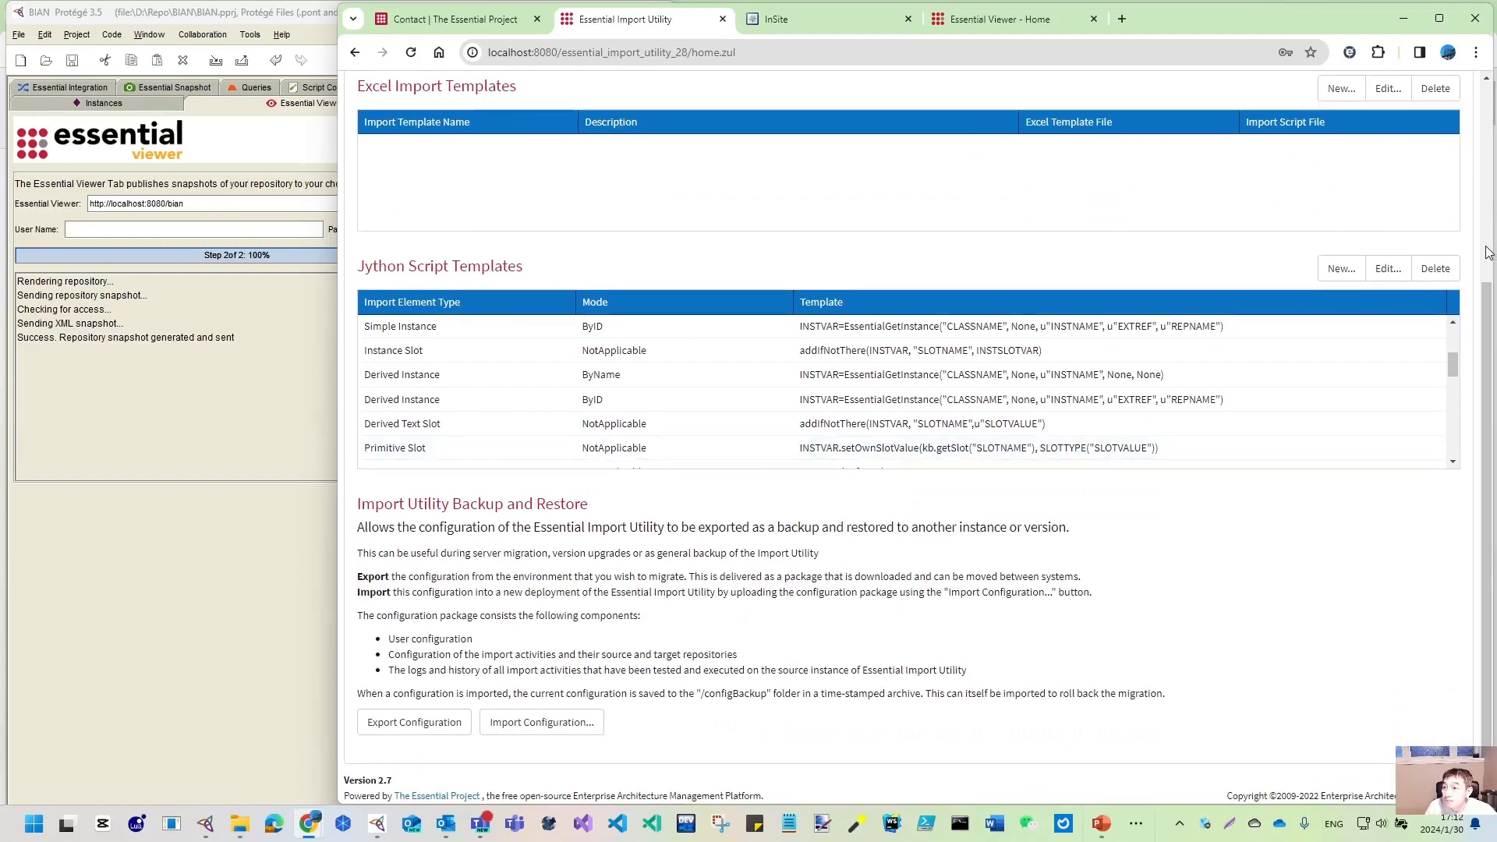
scroll(1058, 190, up, 4)
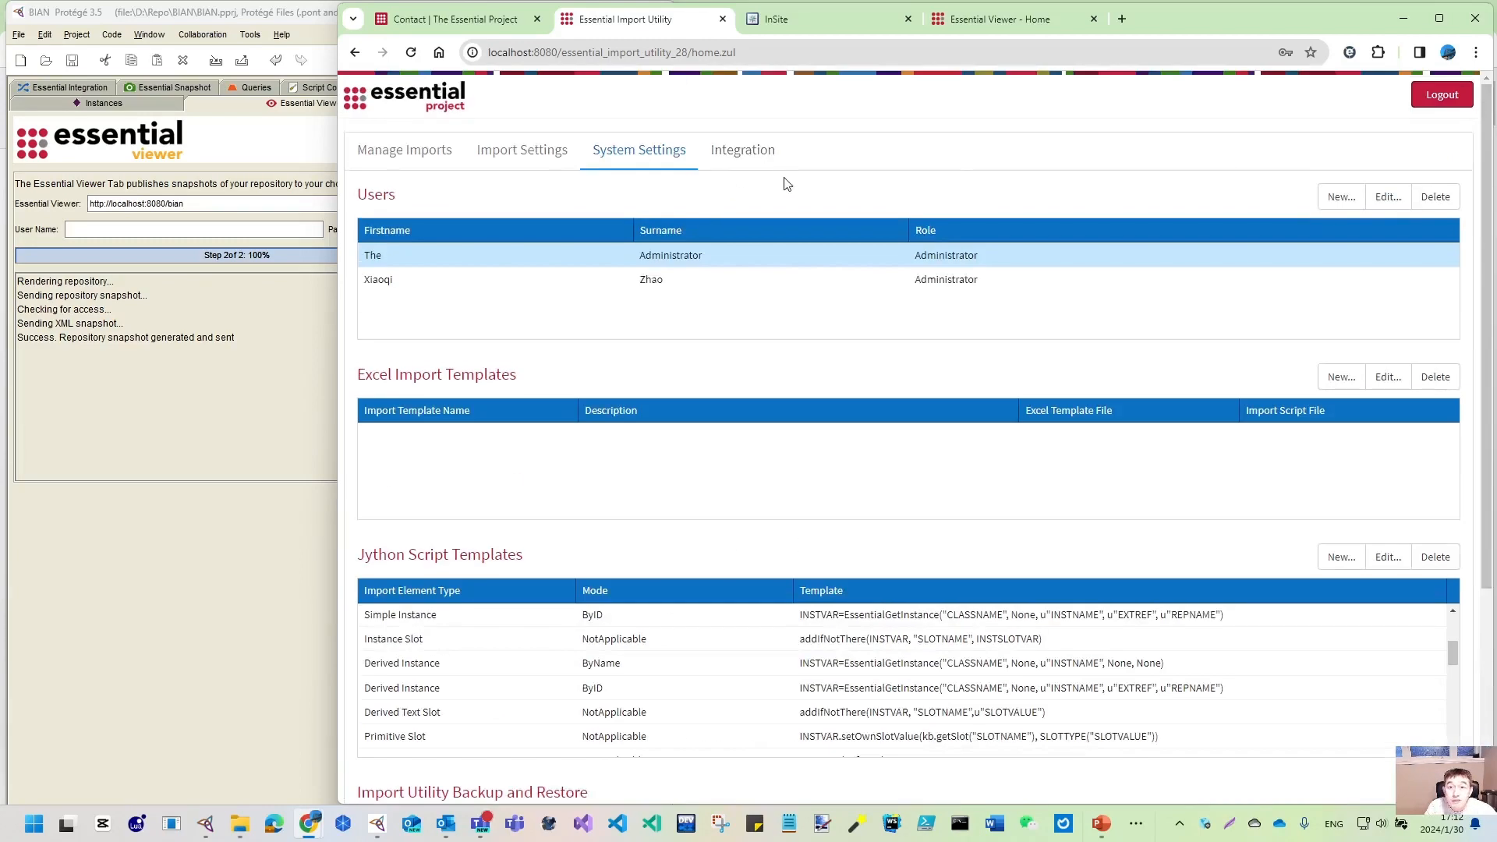
click(753, 160)
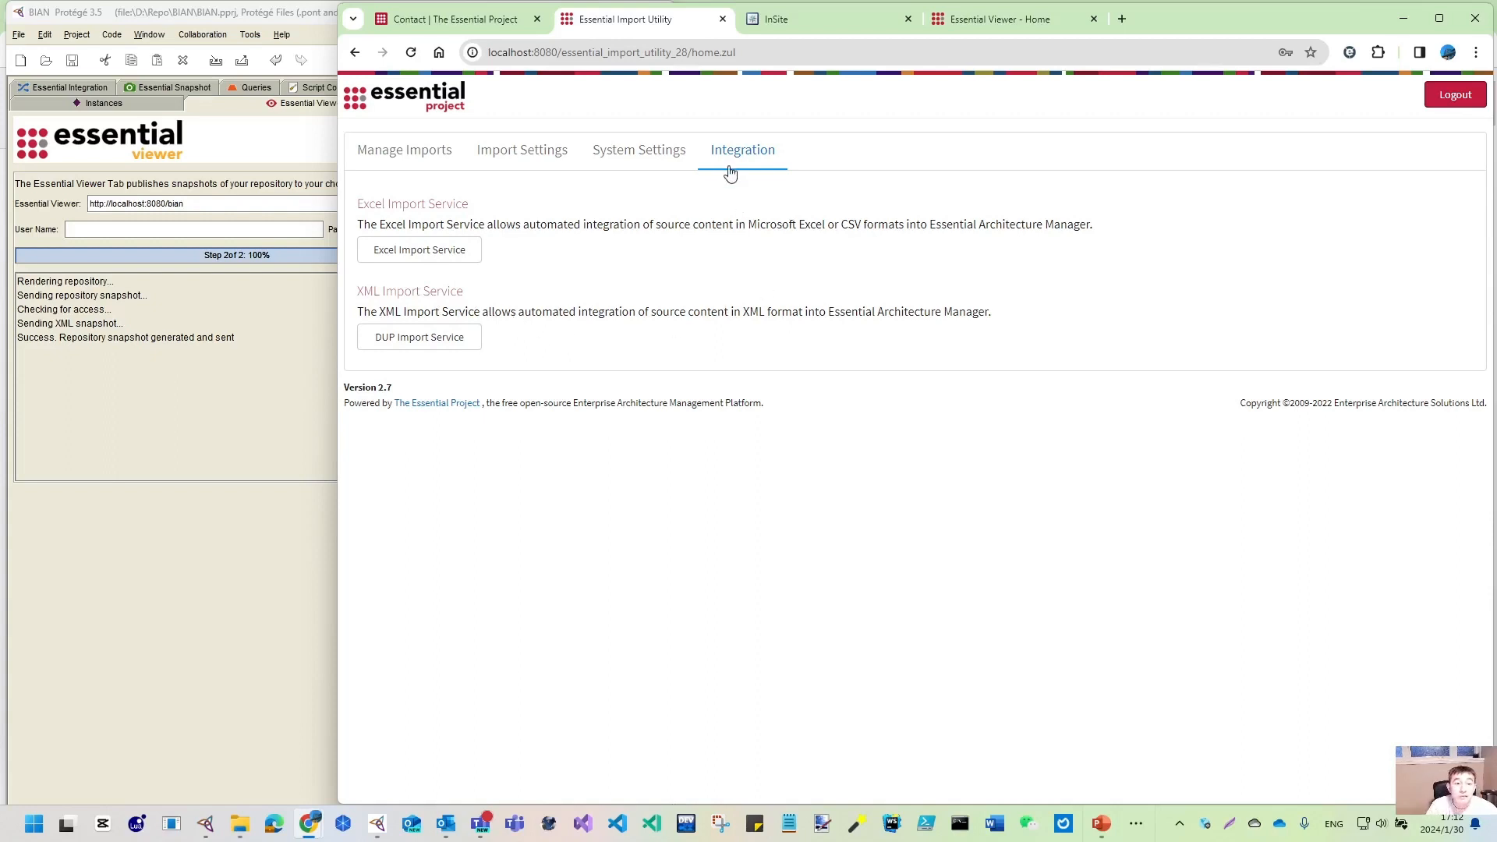
click(543, 164)
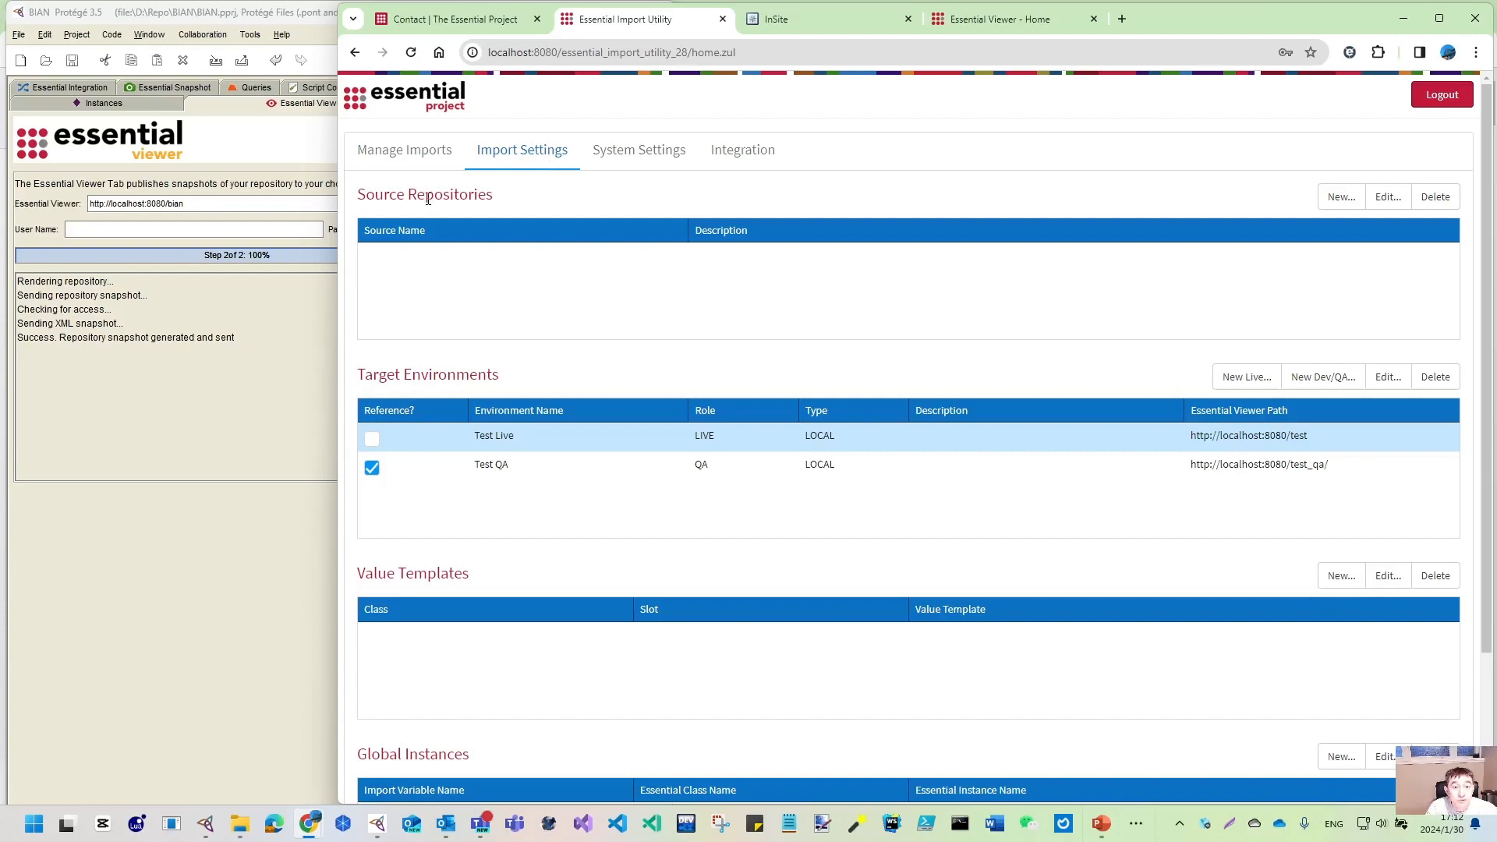
- Add a new source repository named BIAN
click(1340, 197)
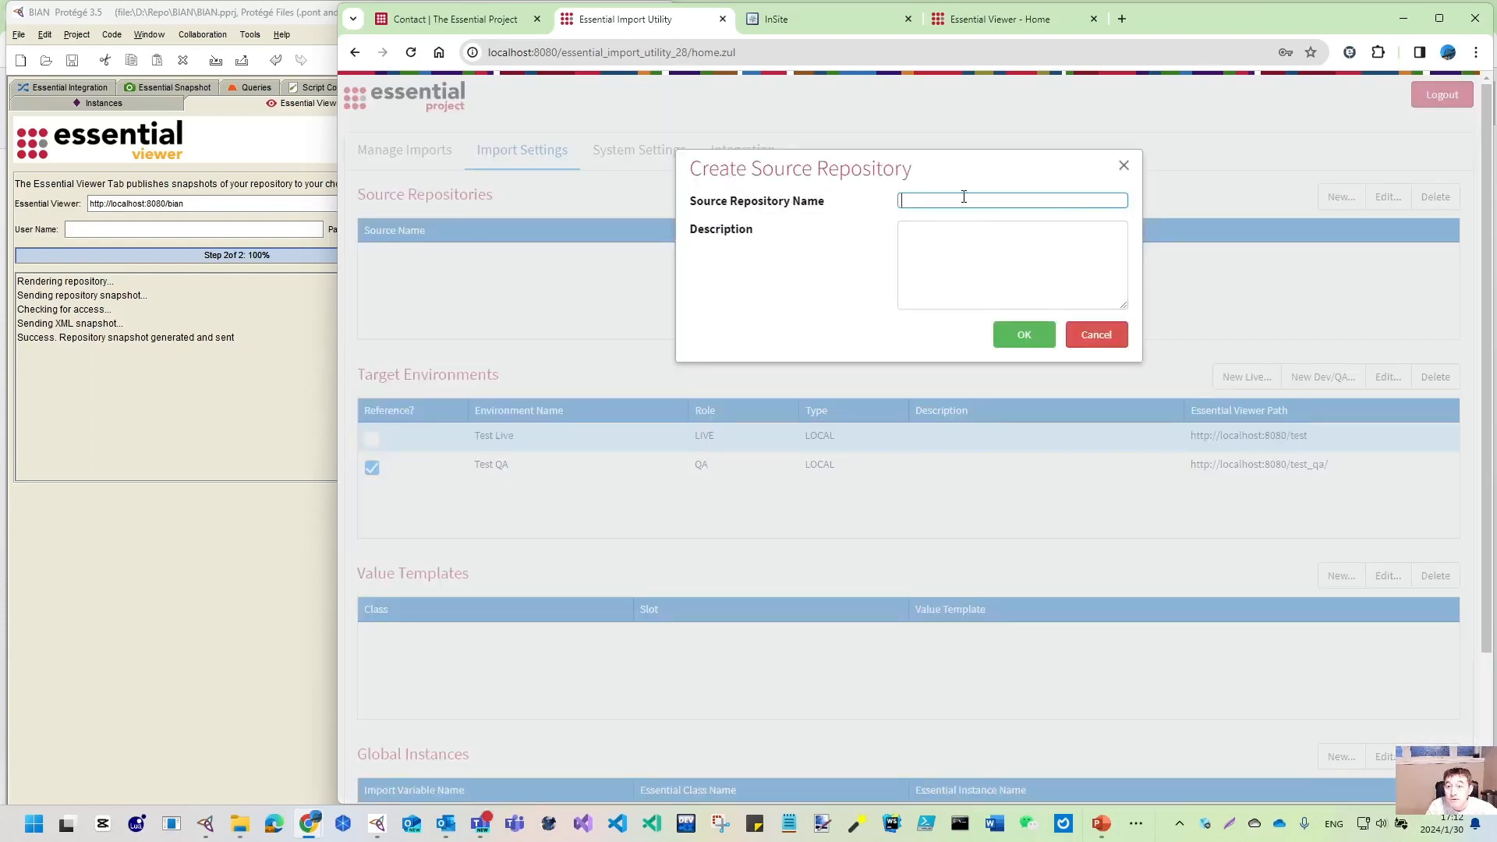
text(BIAN)
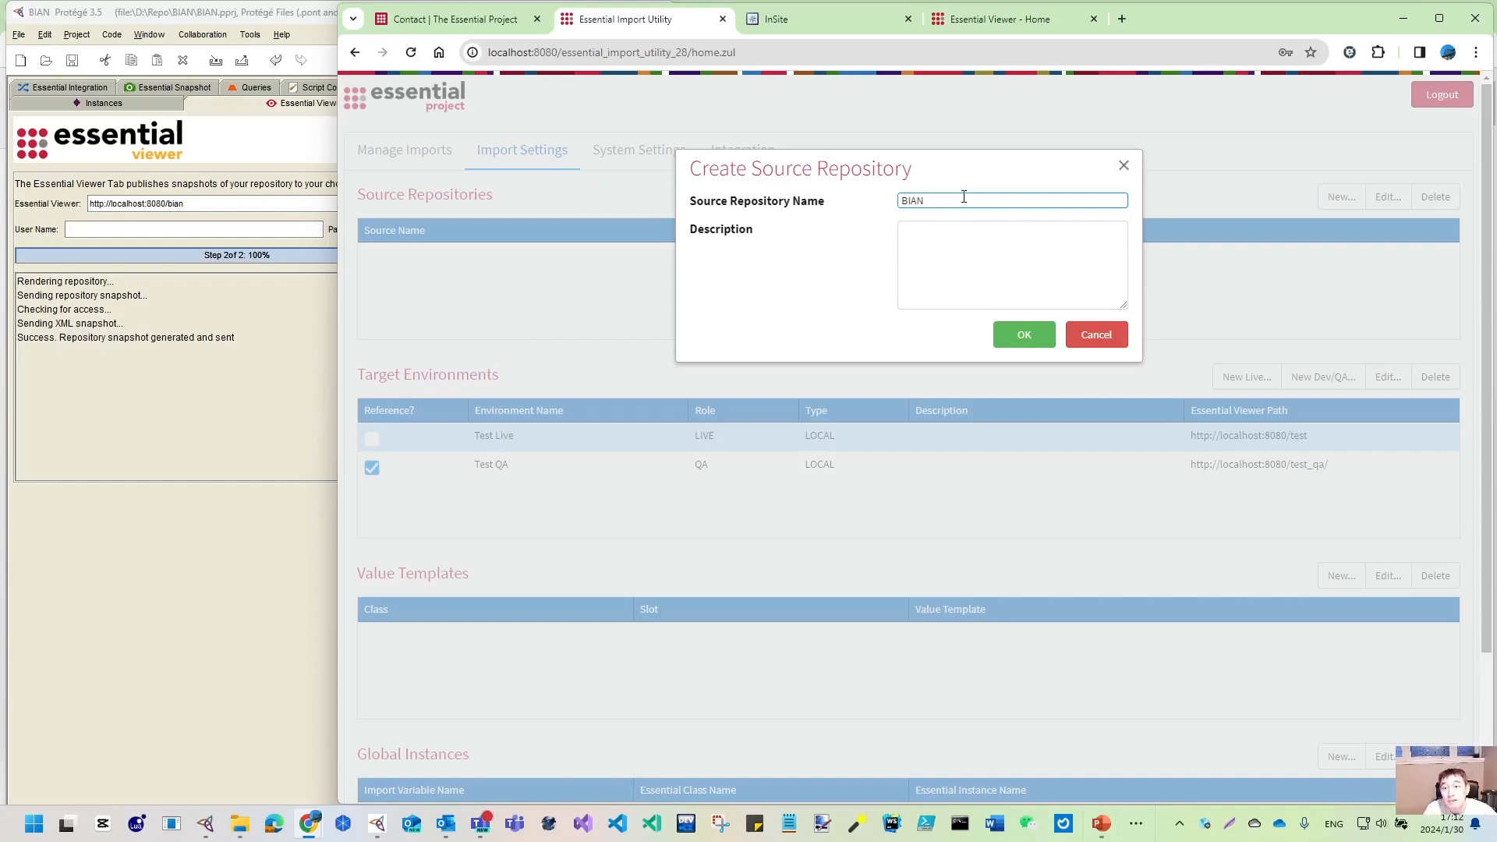
click(1023, 334)
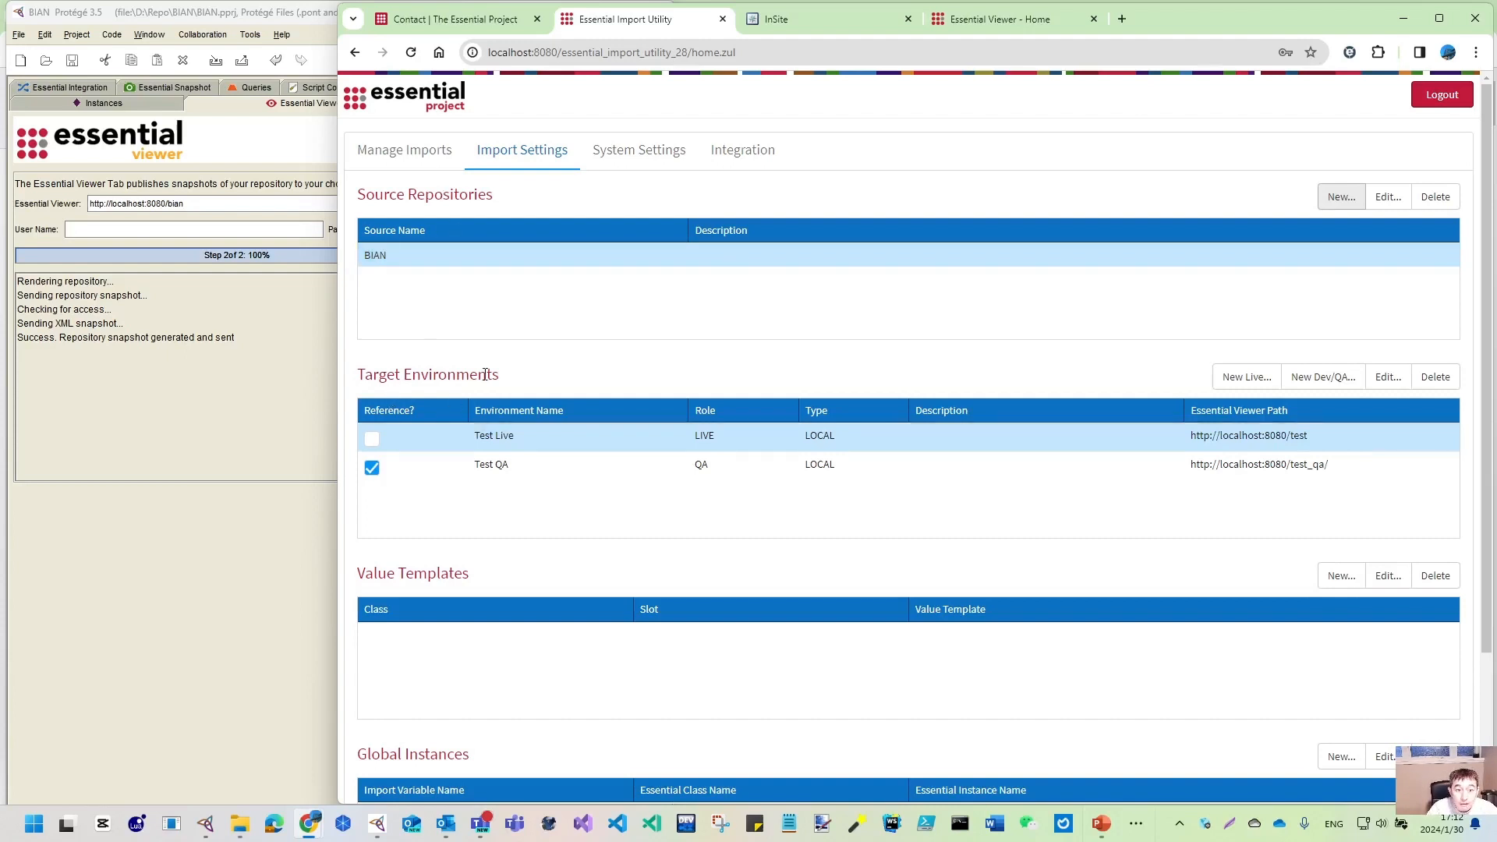
click(586, 473)
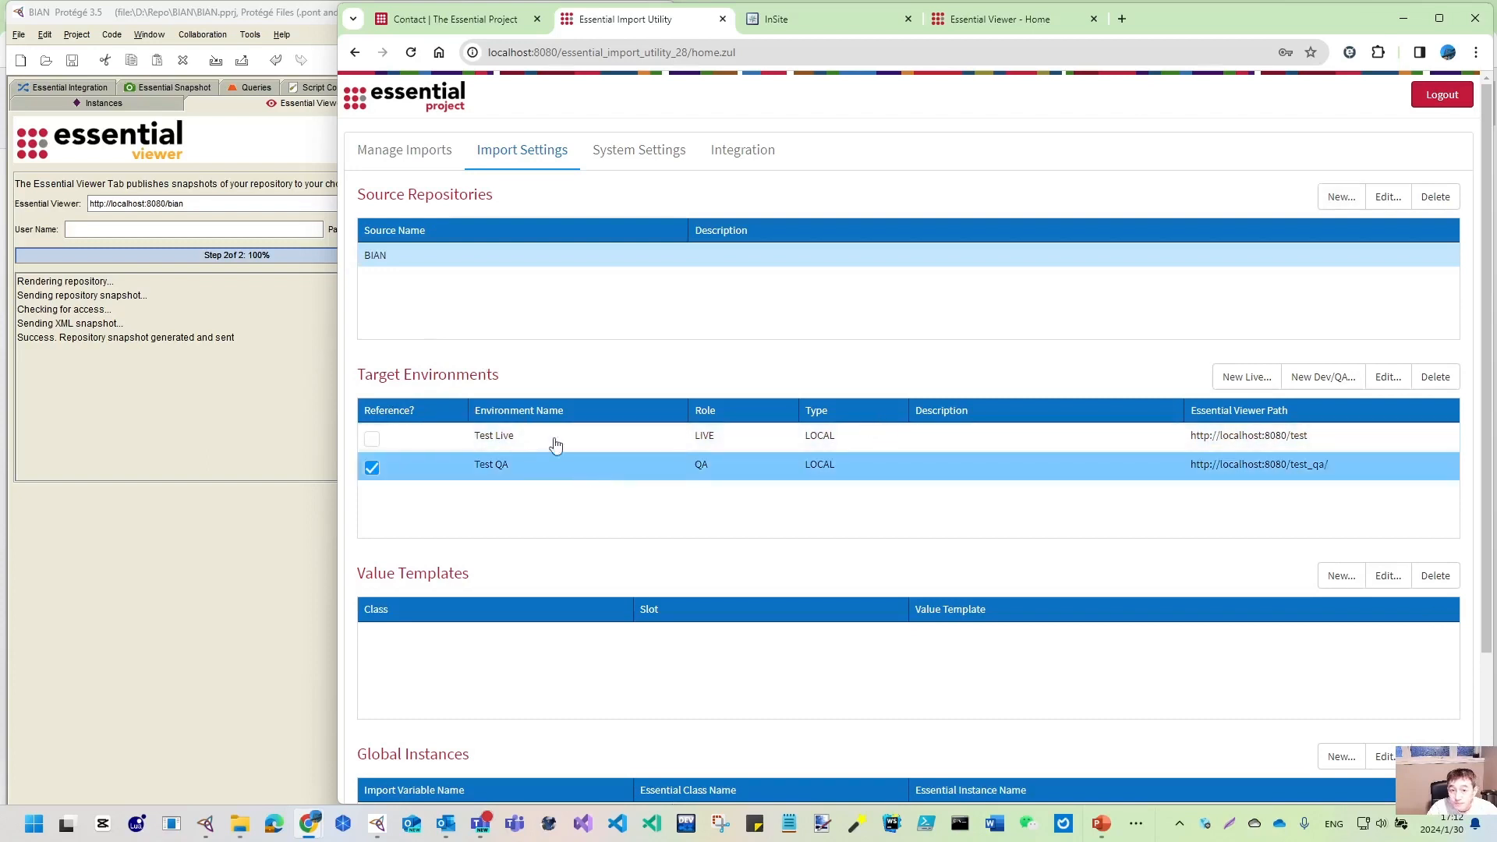
click(525, 443)
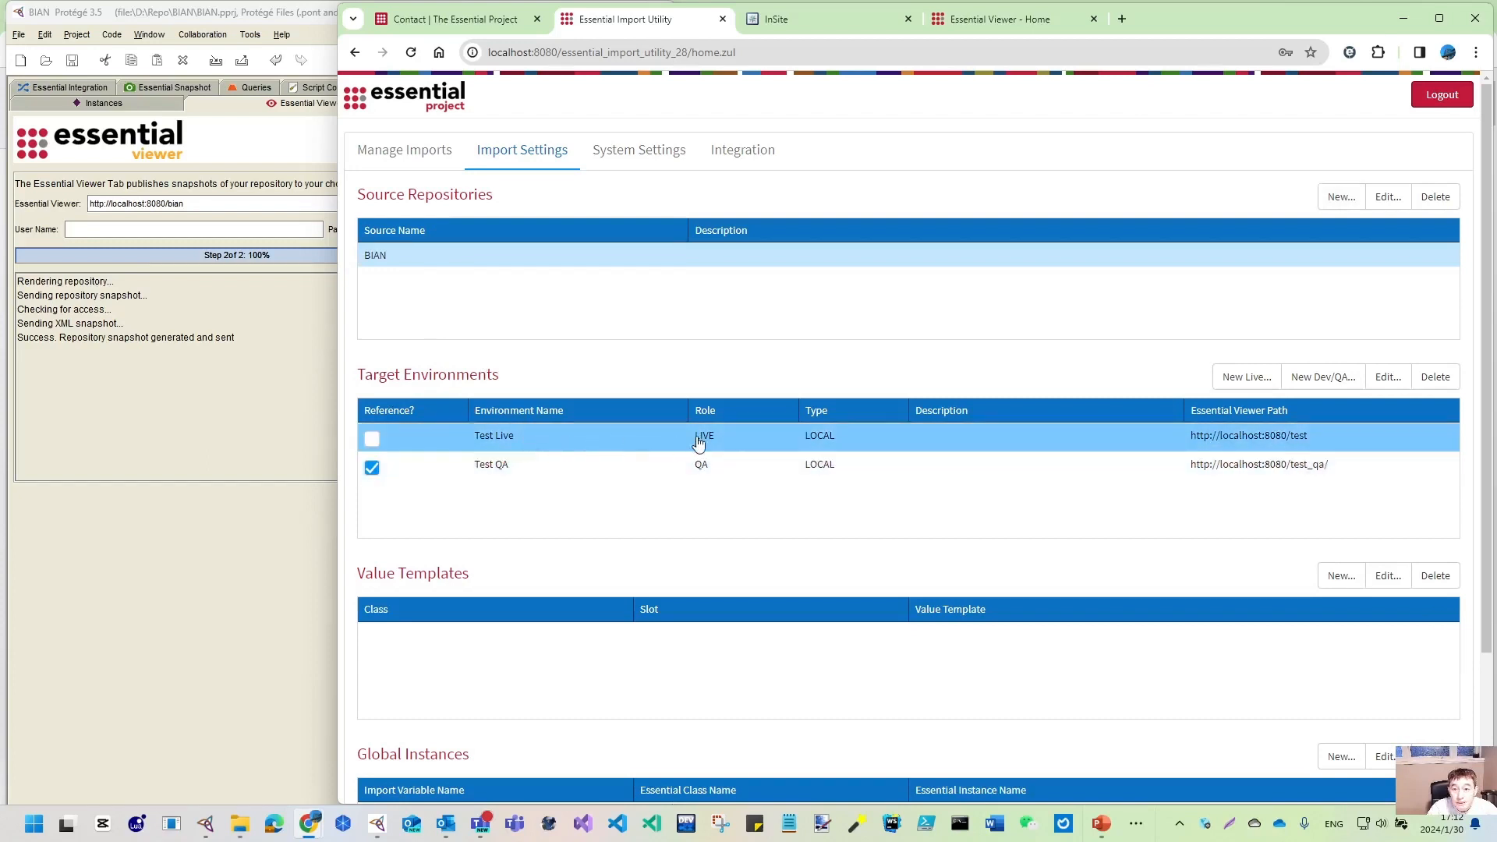
click(1388, 378)
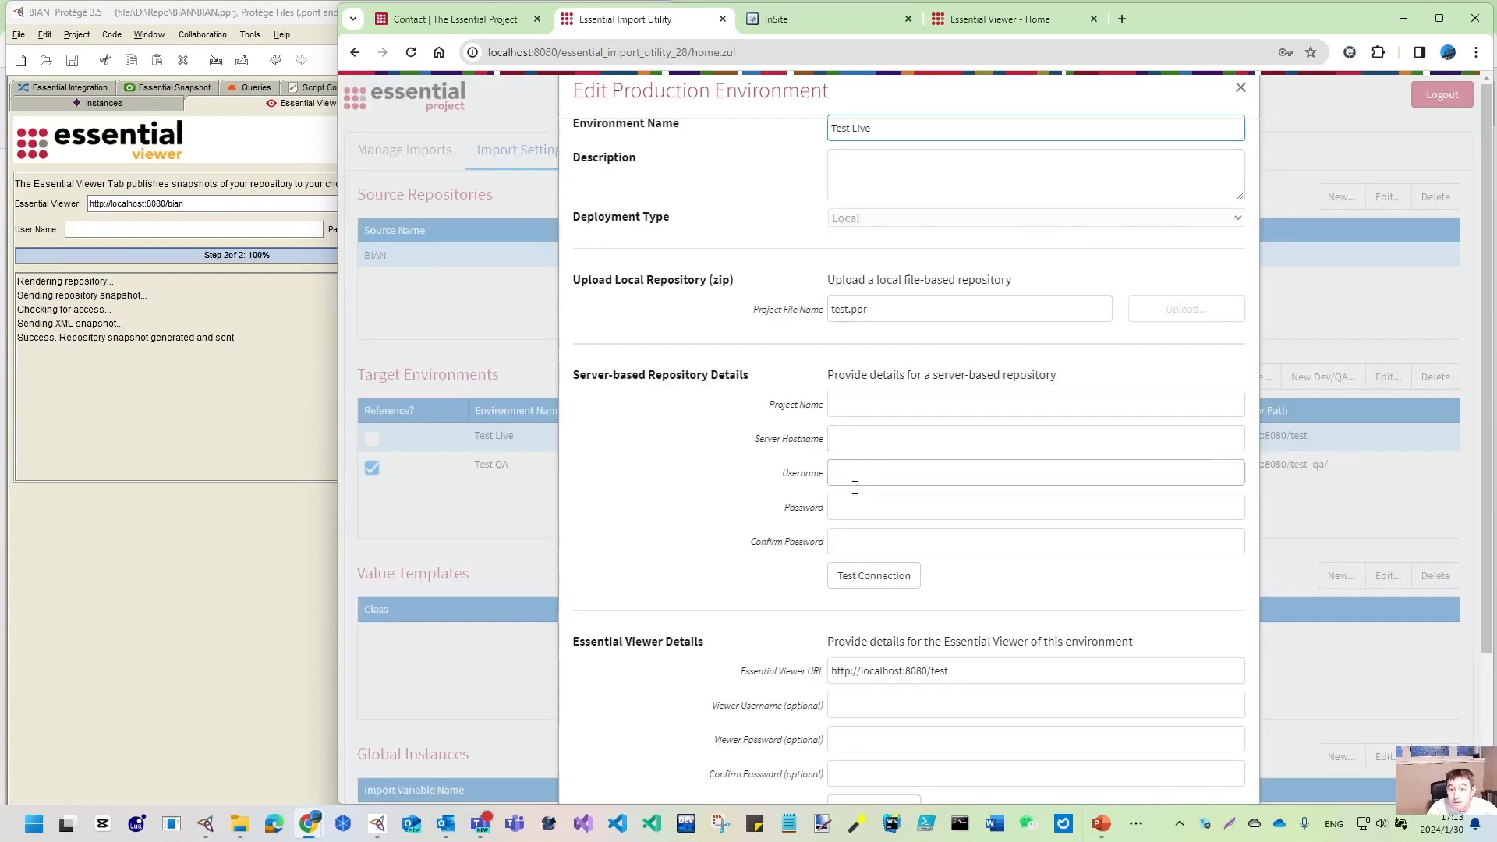
scroll(937, 313, down, 3)
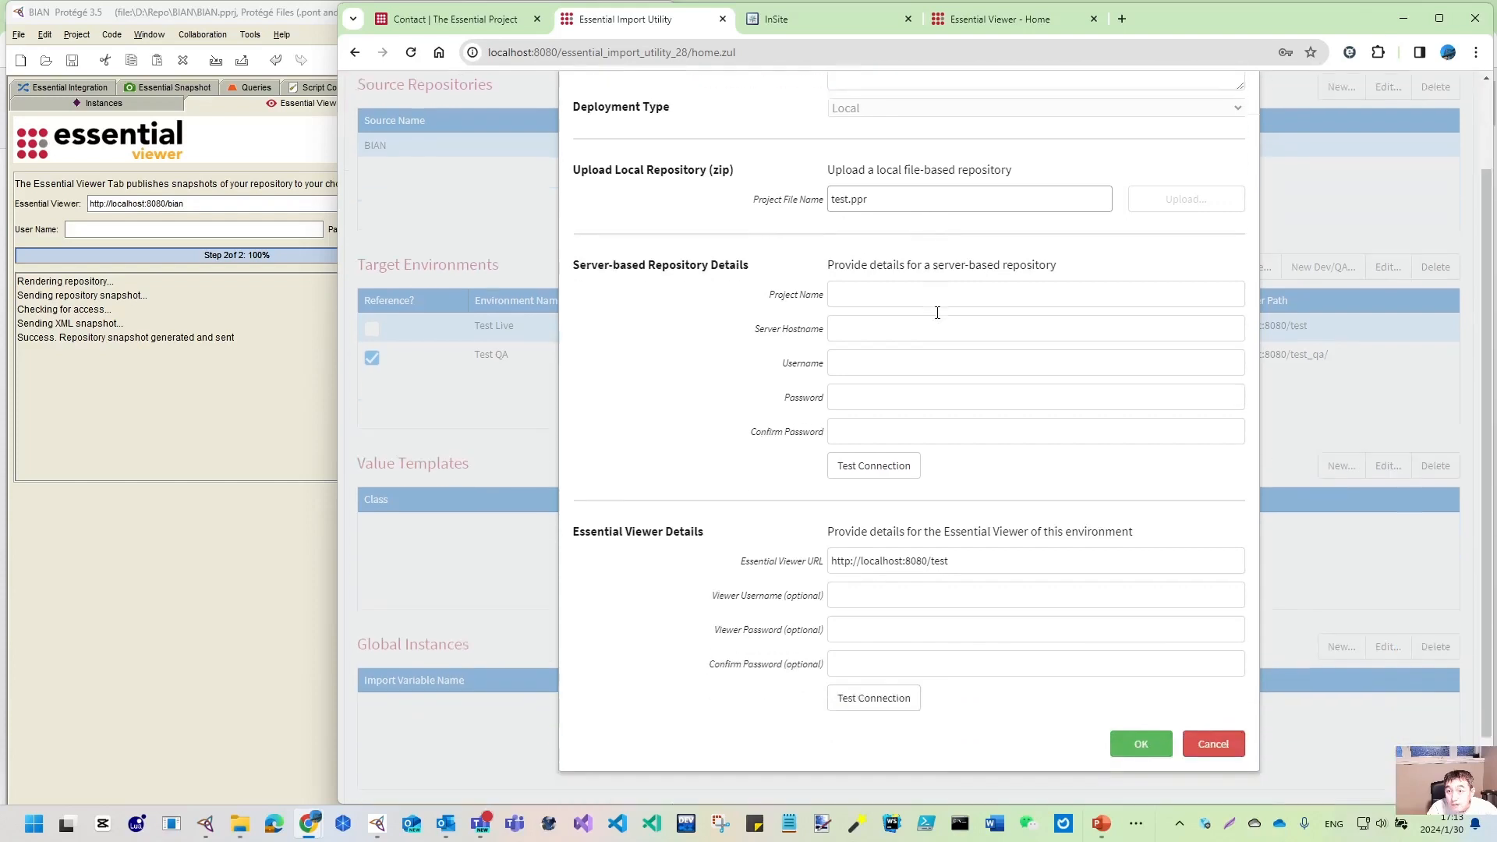
scroll(937, 313, down, 2)
scroll(936, 314, up, 5)
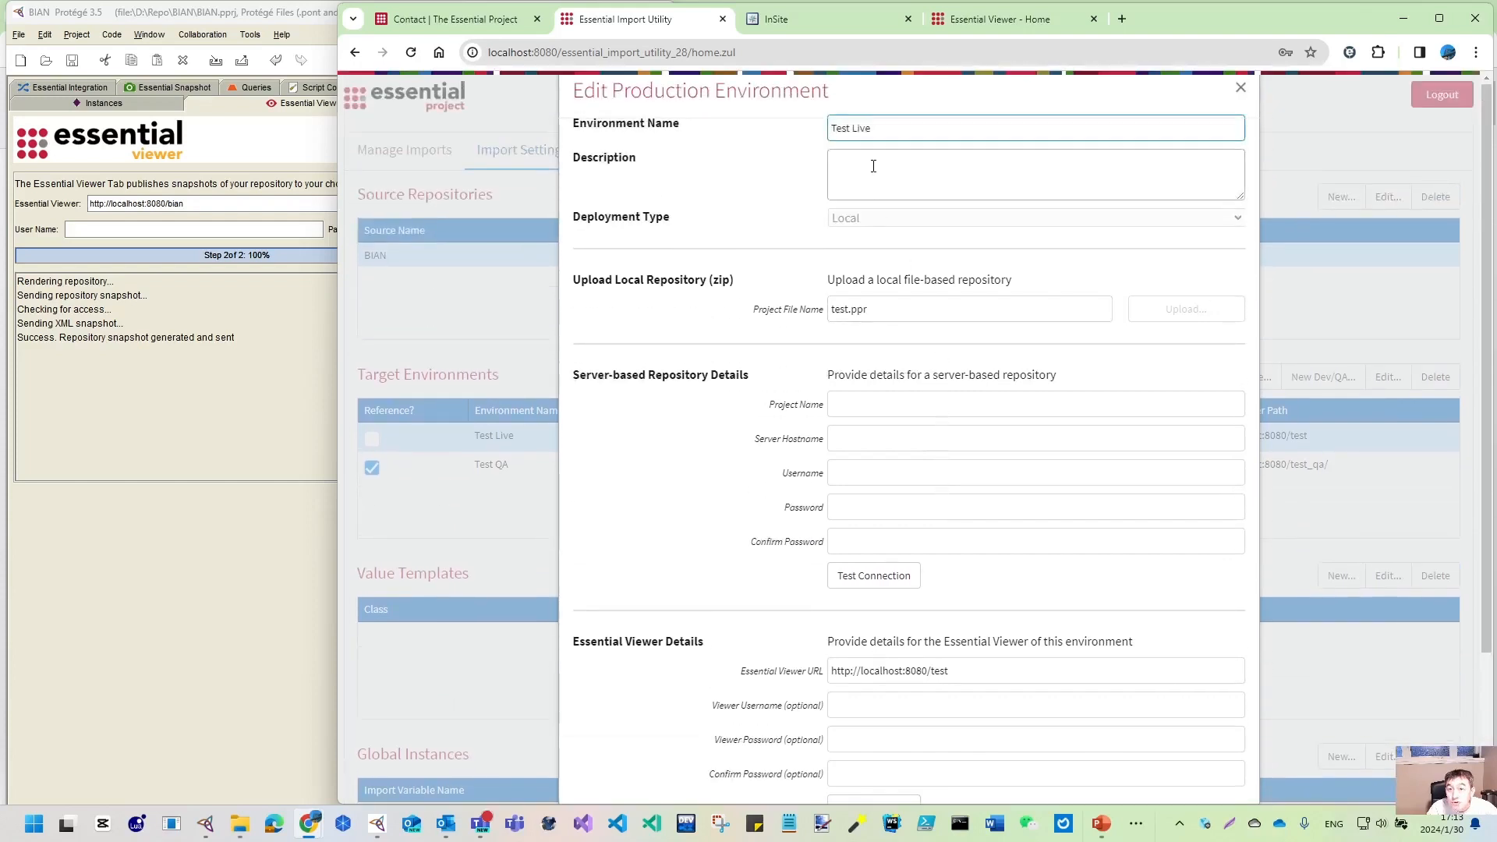
click(1238, 223)
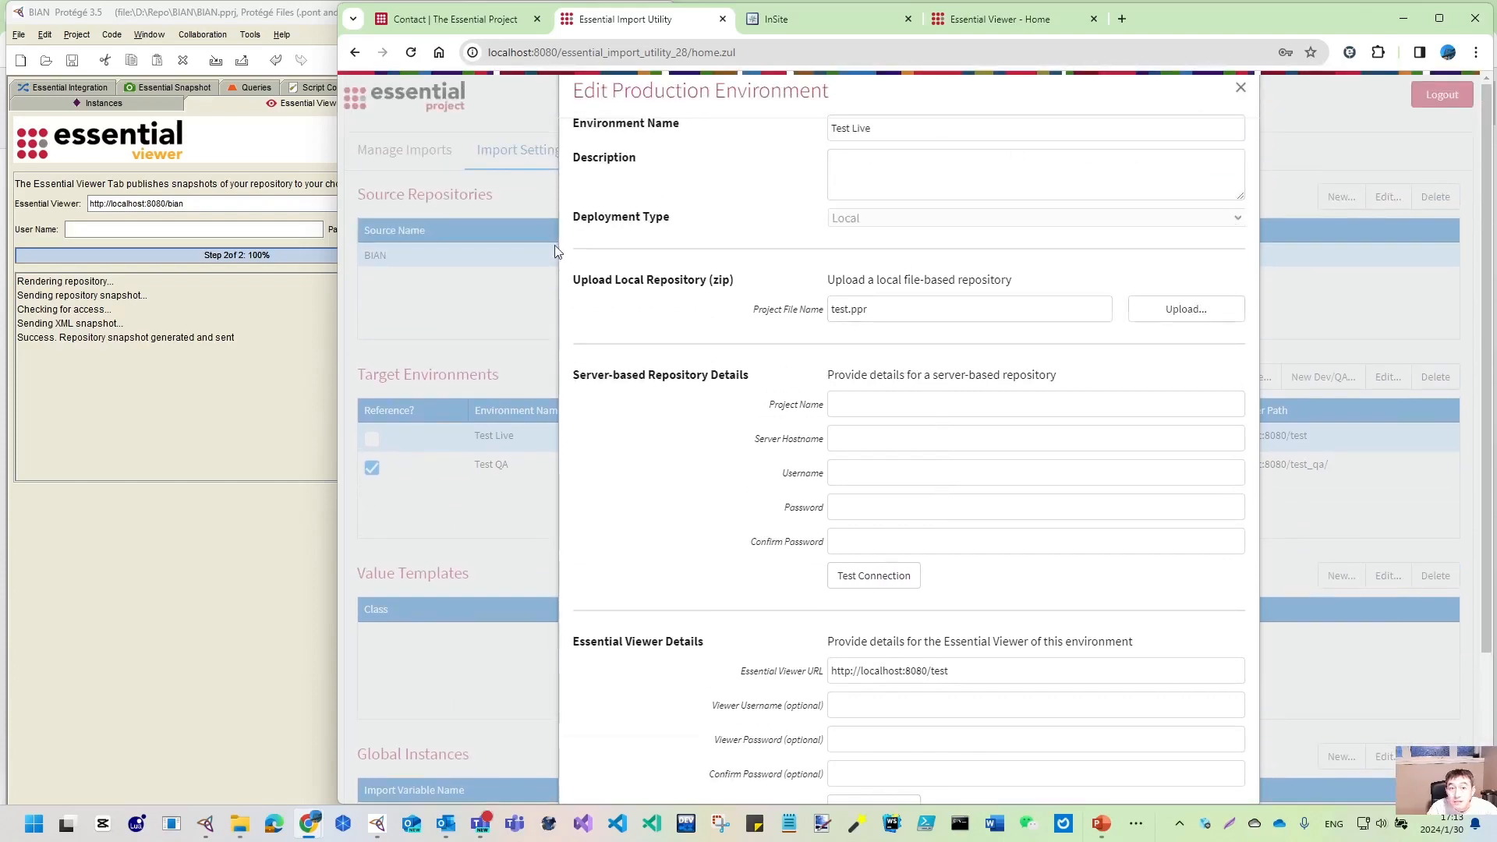
scroll(1098, 661, down, 2)
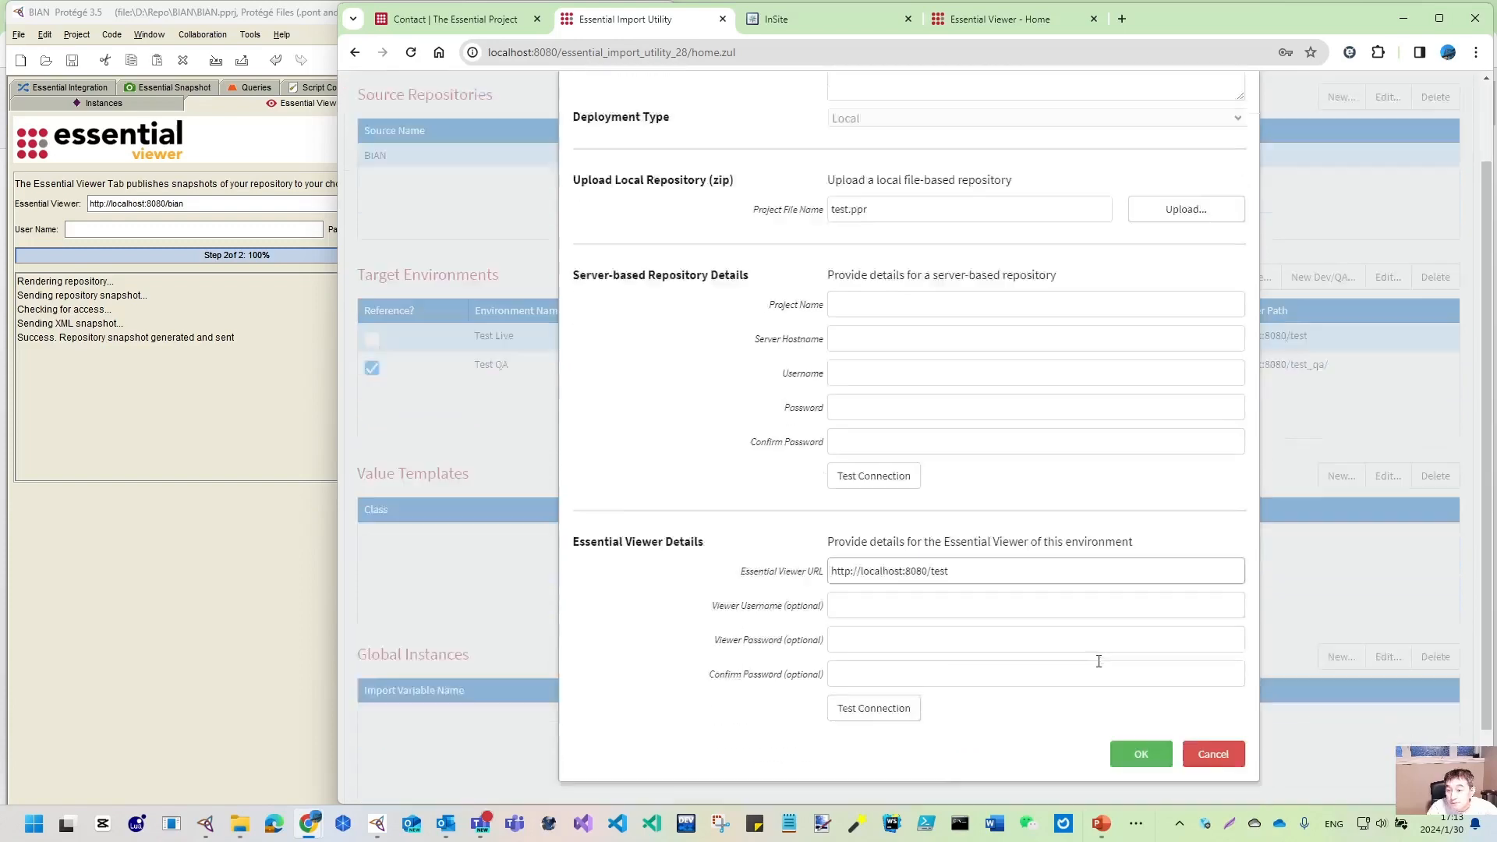
scroll(1098, 661, down, 1)
click(1219, 678)
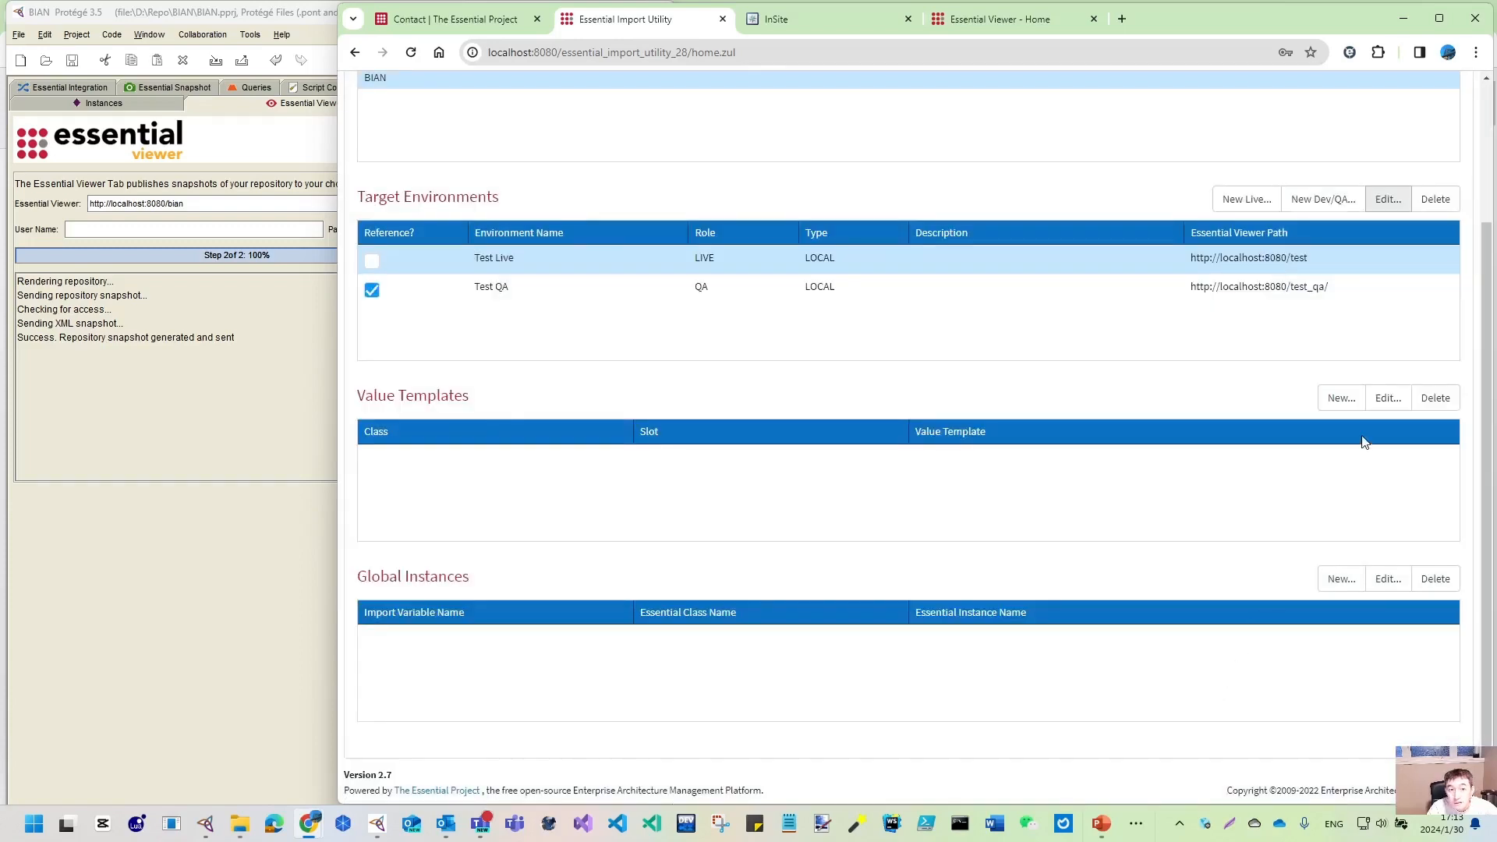
click(1357, 292)
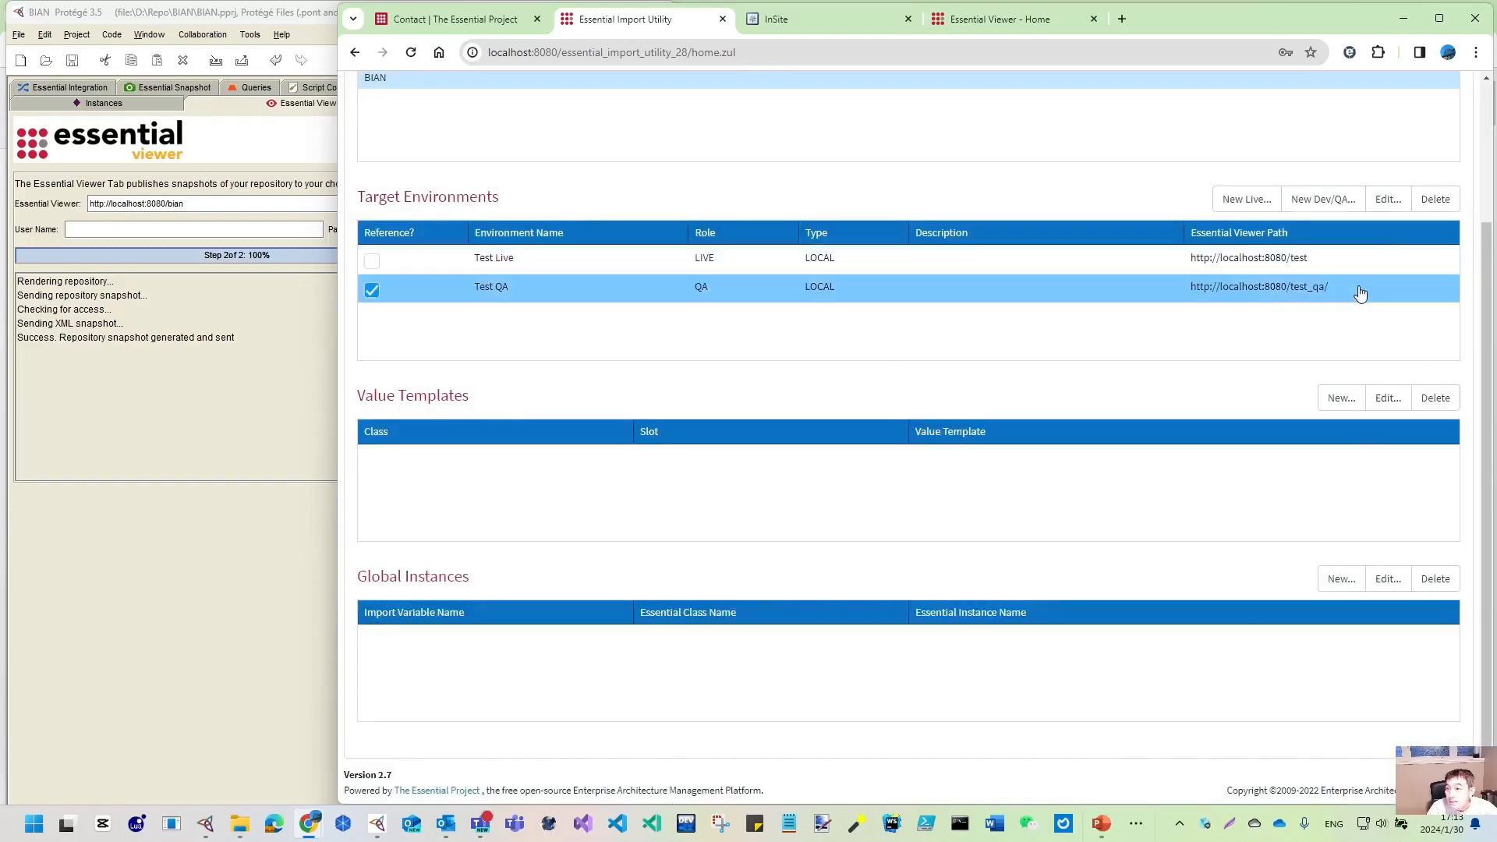
click(1388, 200)
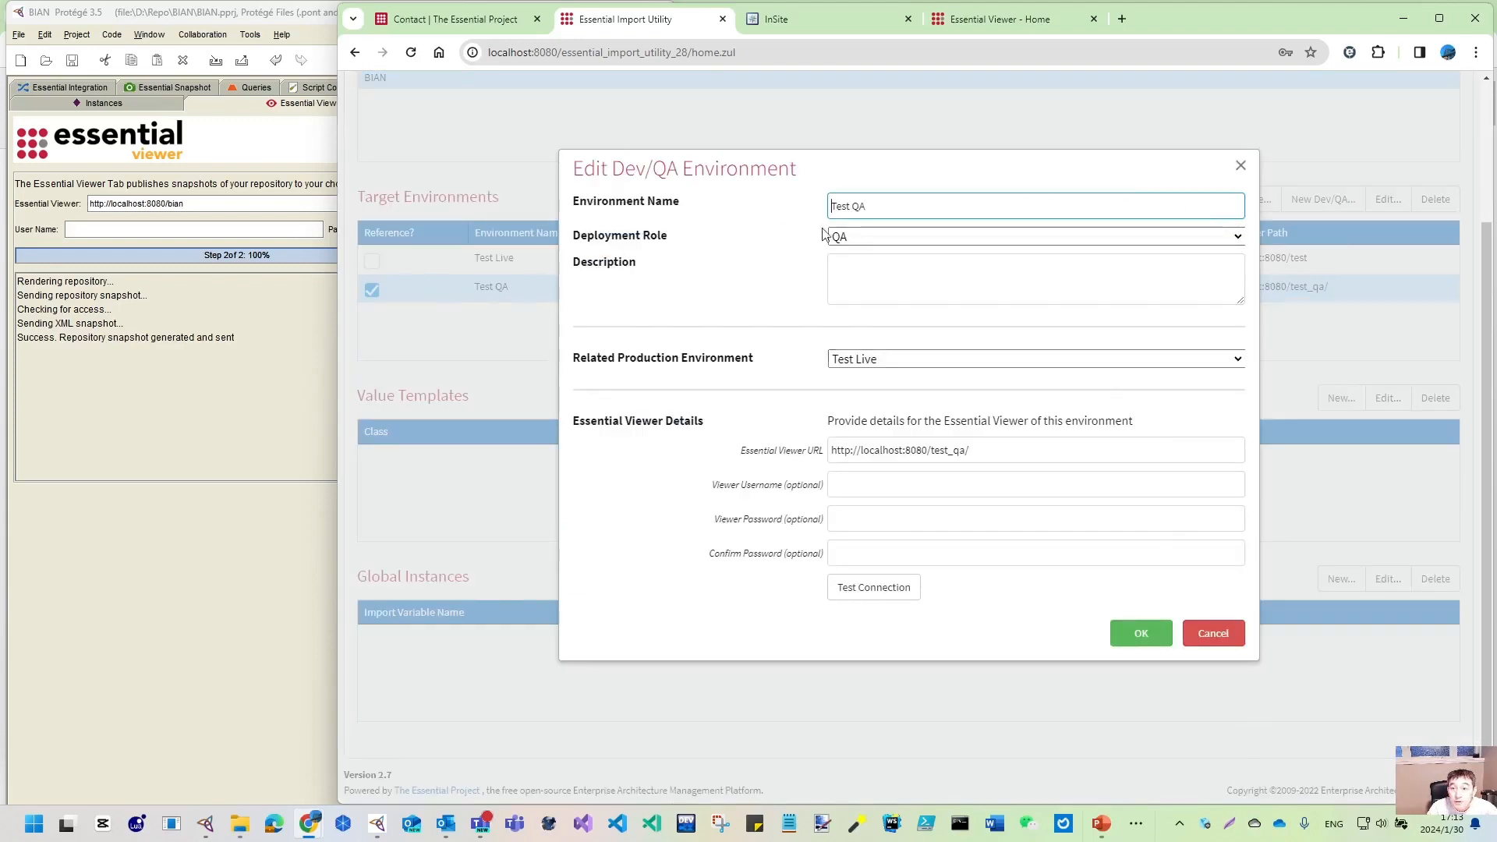
click(966, 450)
text(/)
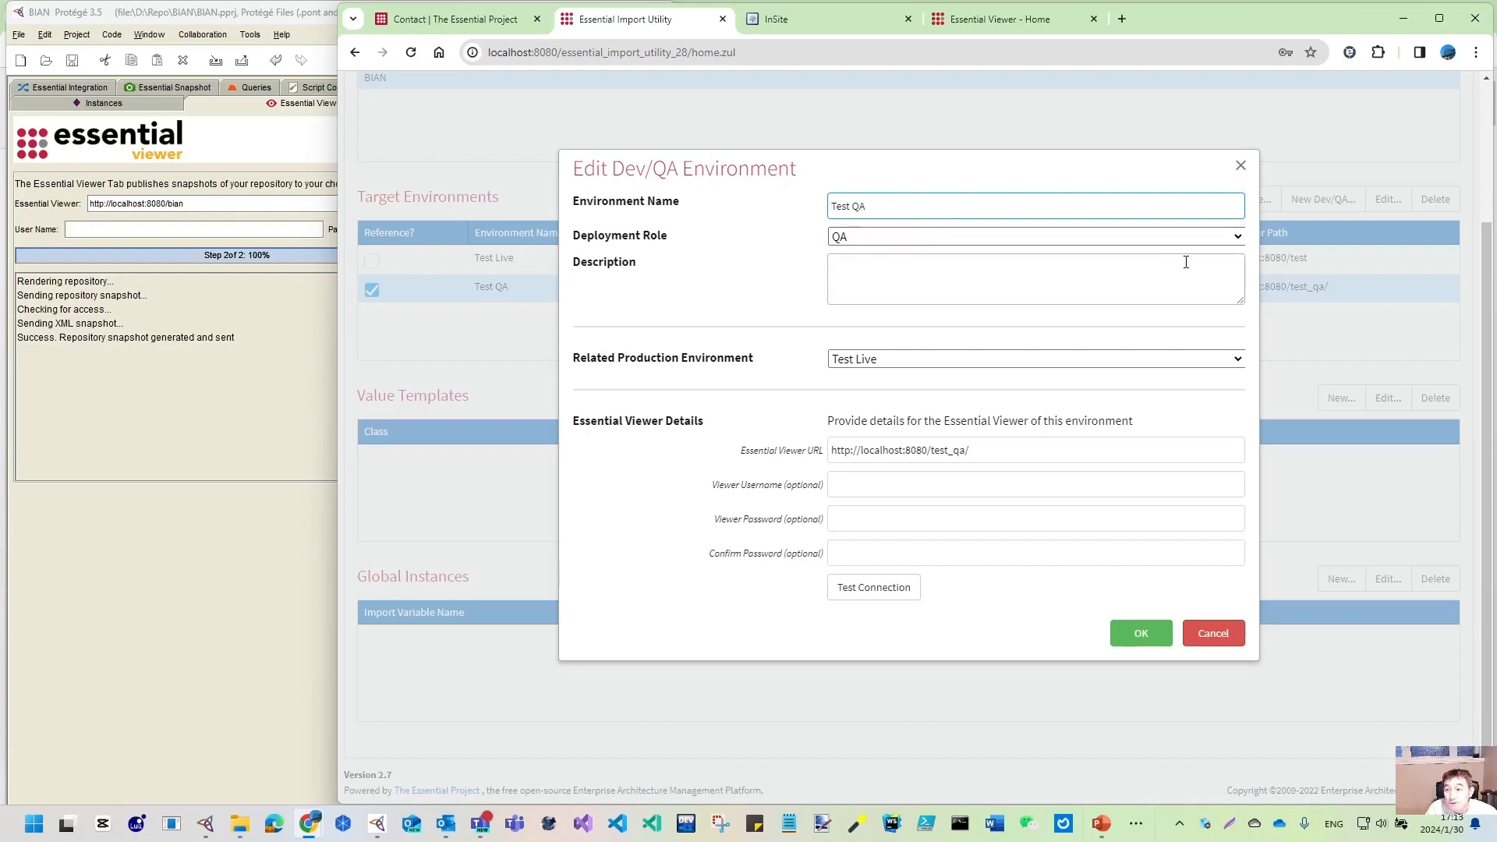
click(1235, 238)
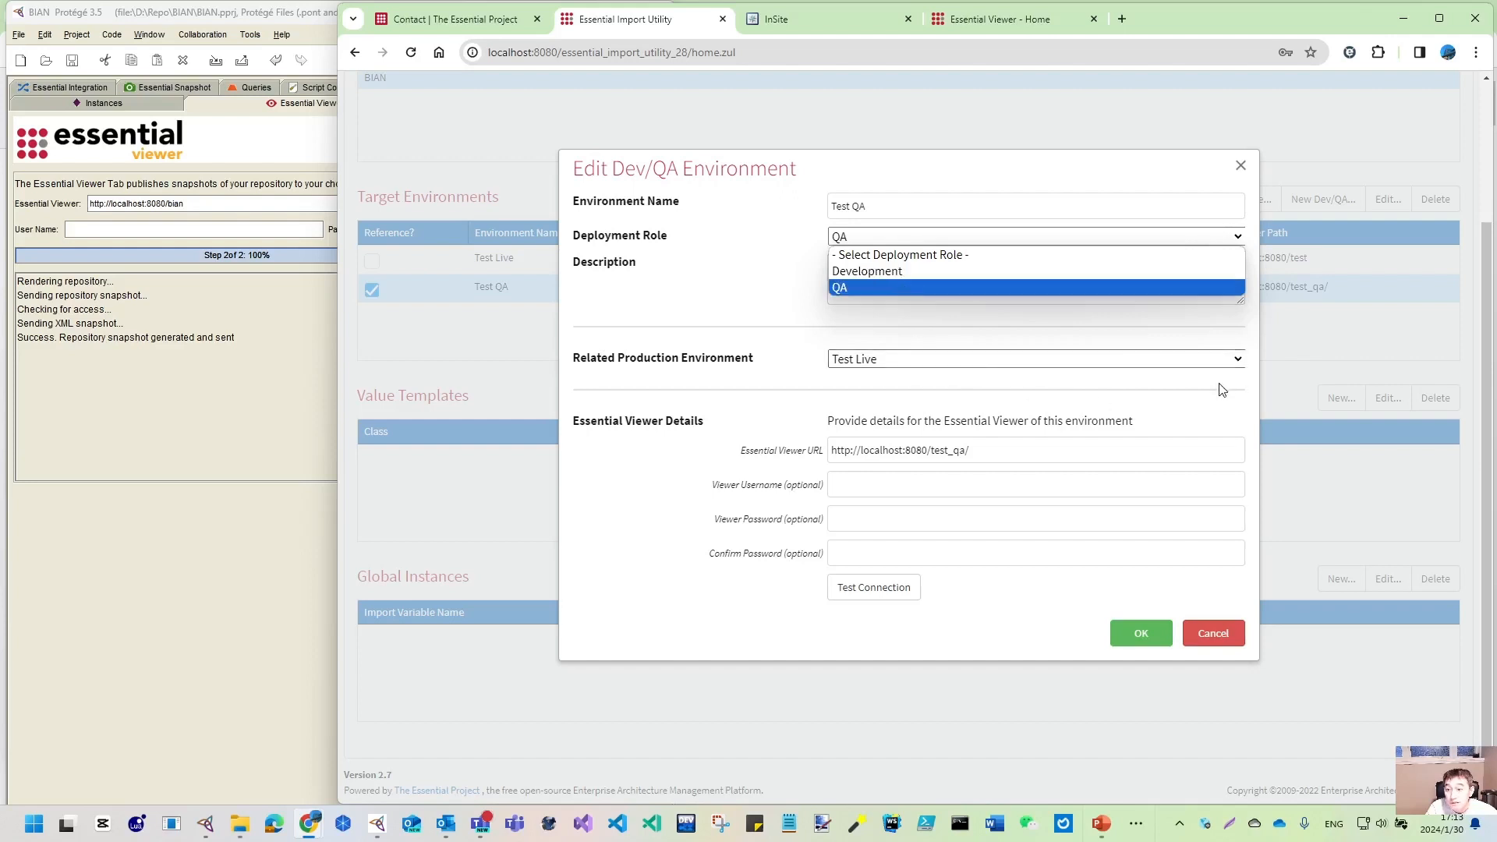
click(1237, 360)
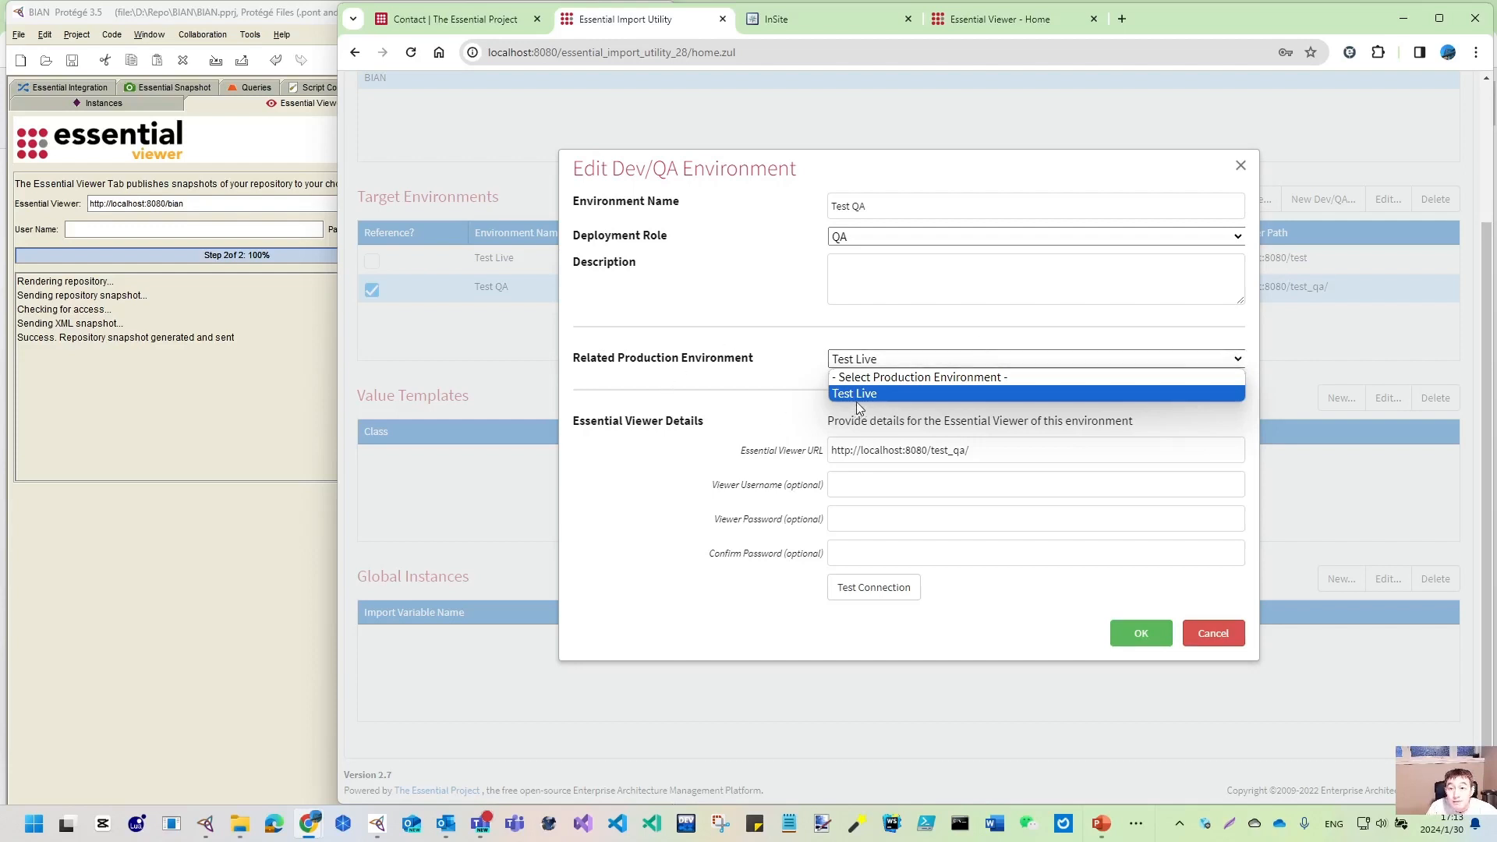
click(1086, 588)
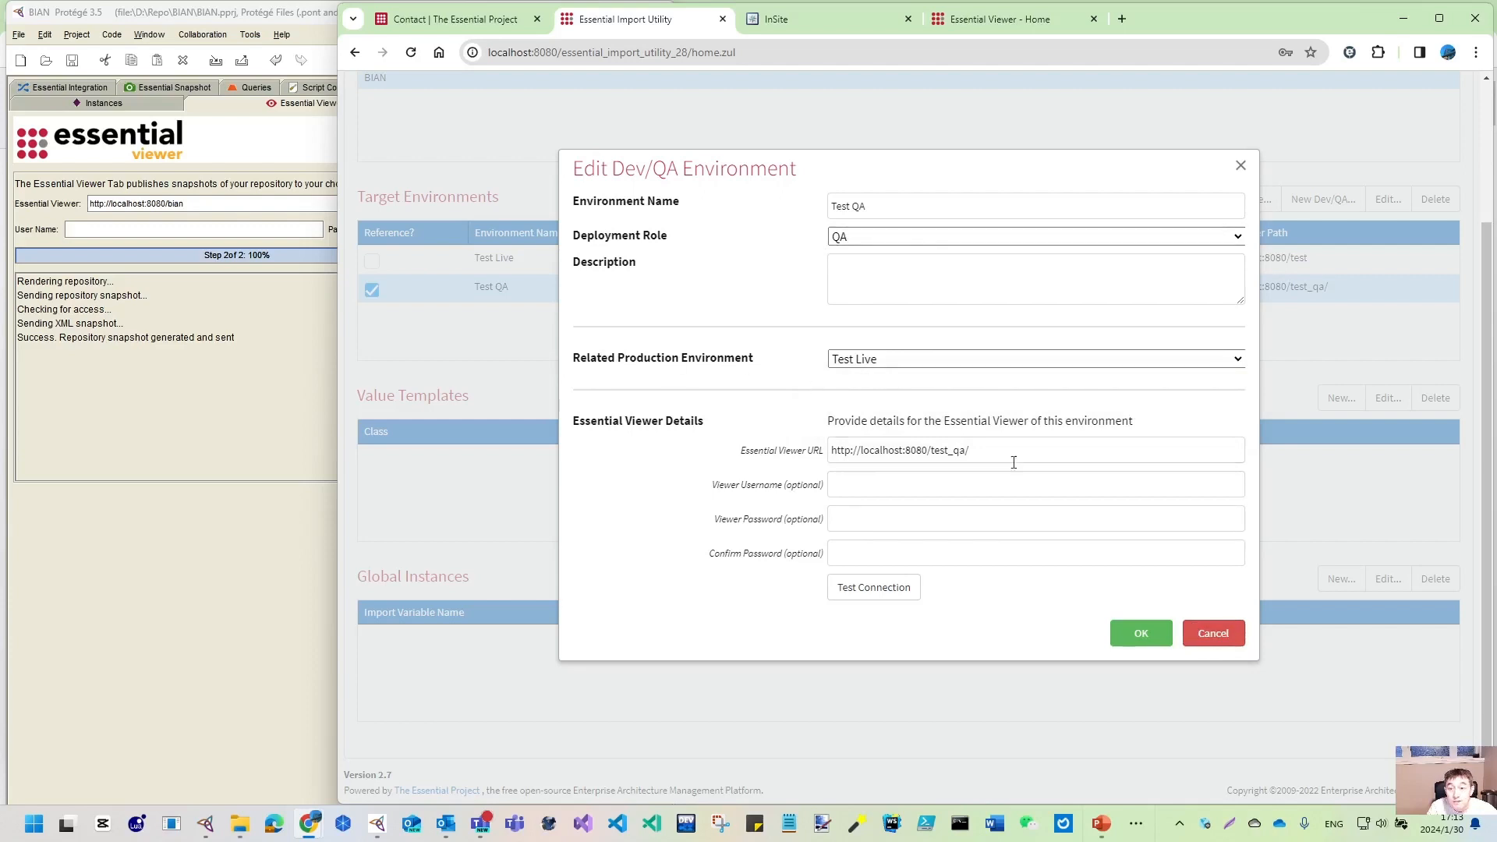
click(1236, 636)
click(538, 262)
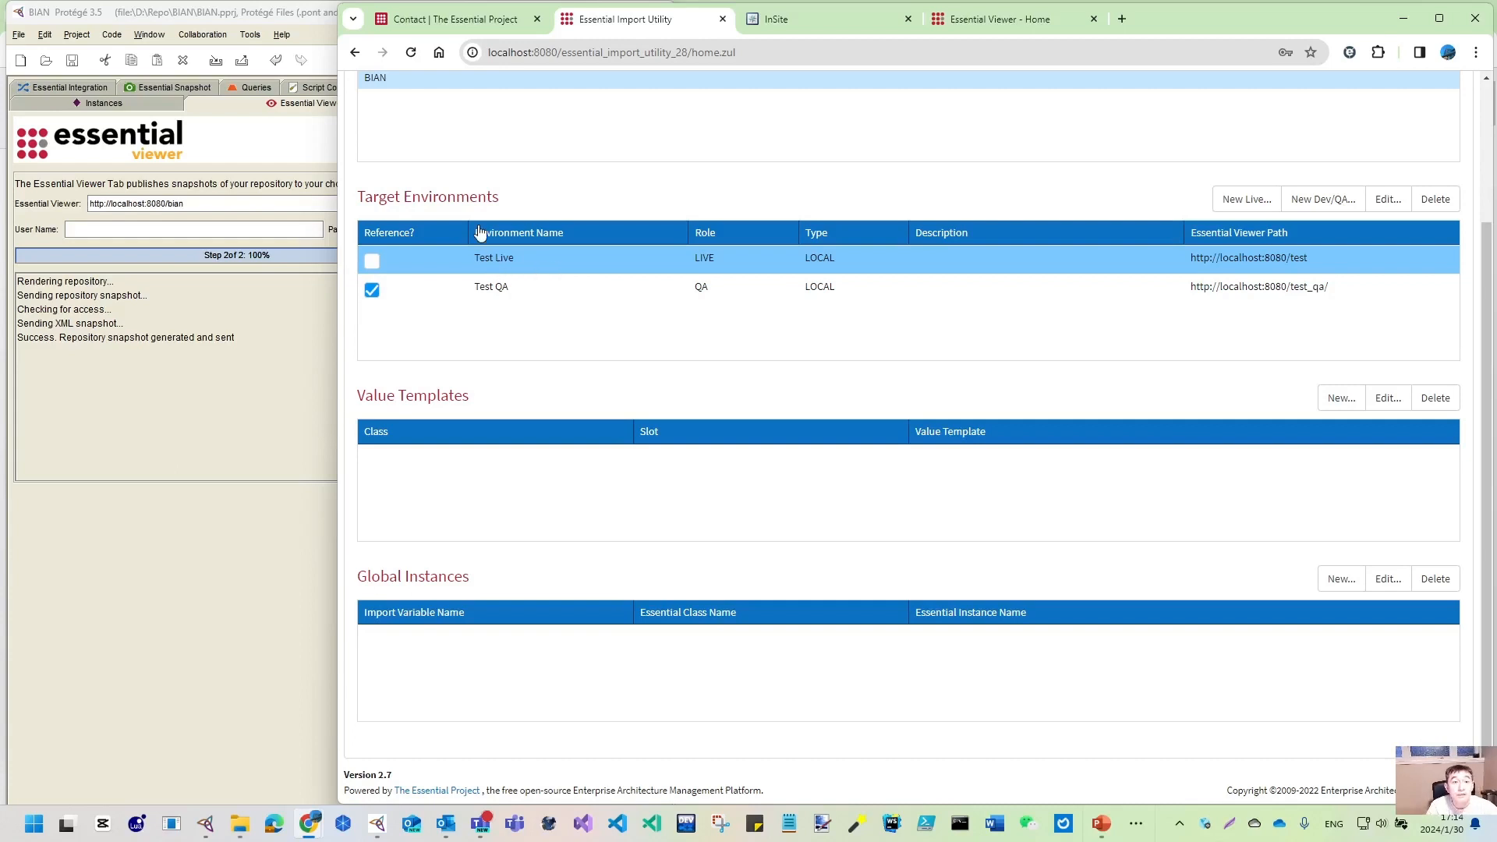
- Start a new production environment named BIAN Live with Local deployment type
click(1248, 200)
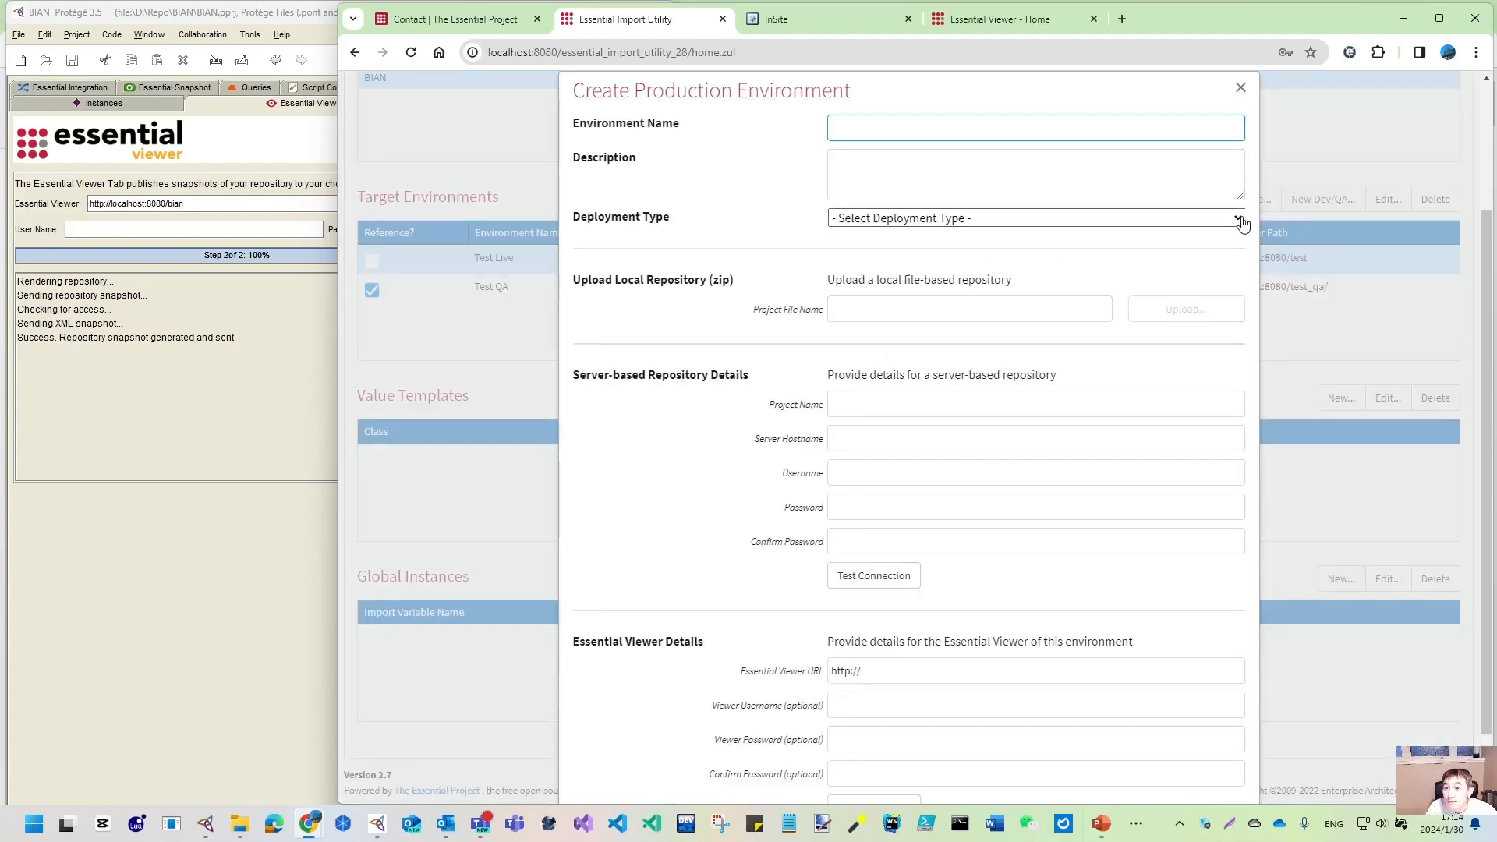
click(1103, 218)
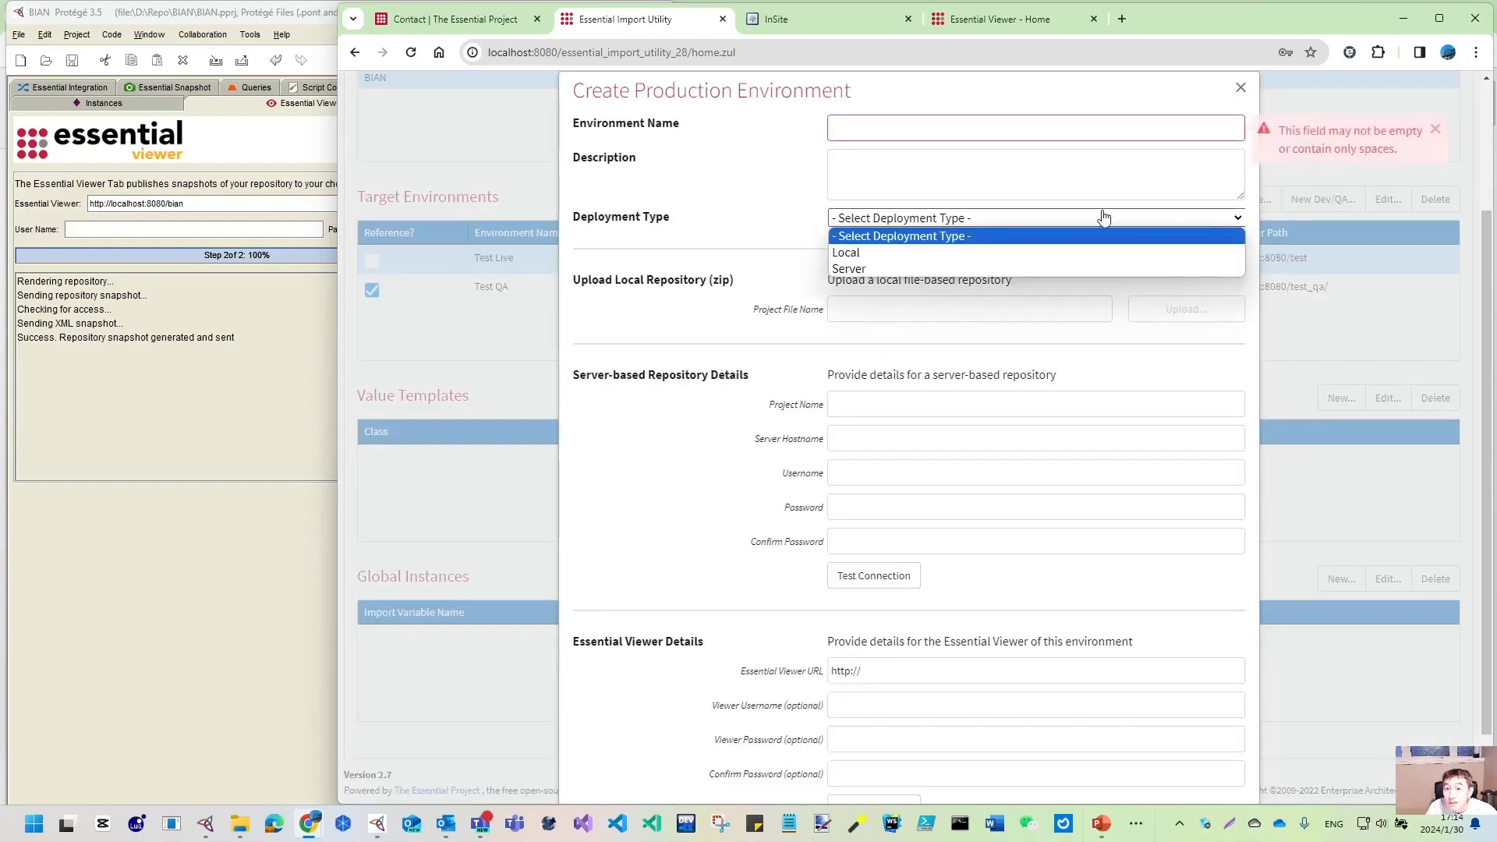
click(879, 263)
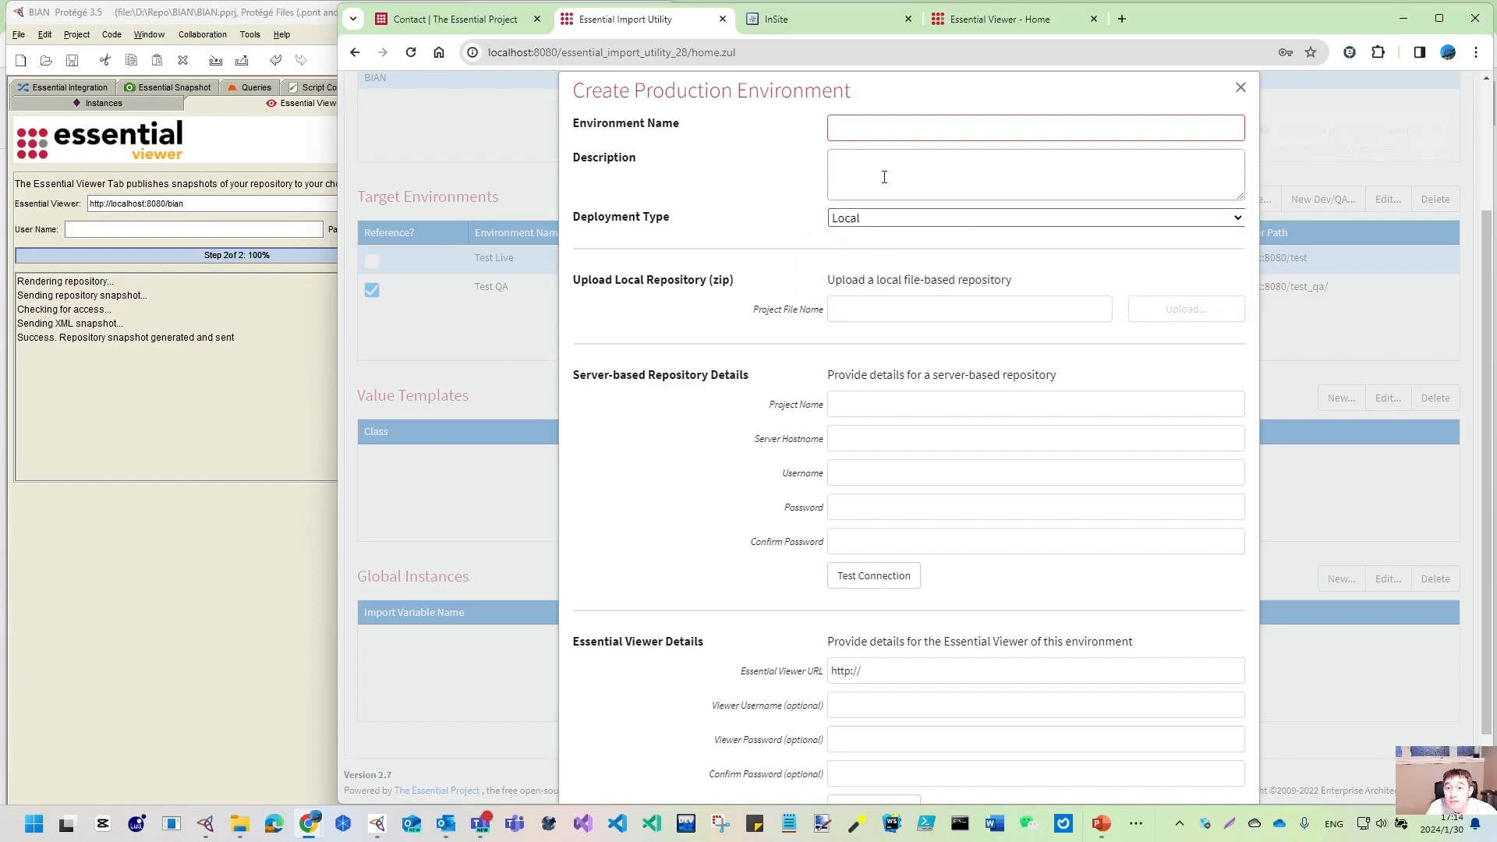
click(907, 123)
text(BIAN Live)
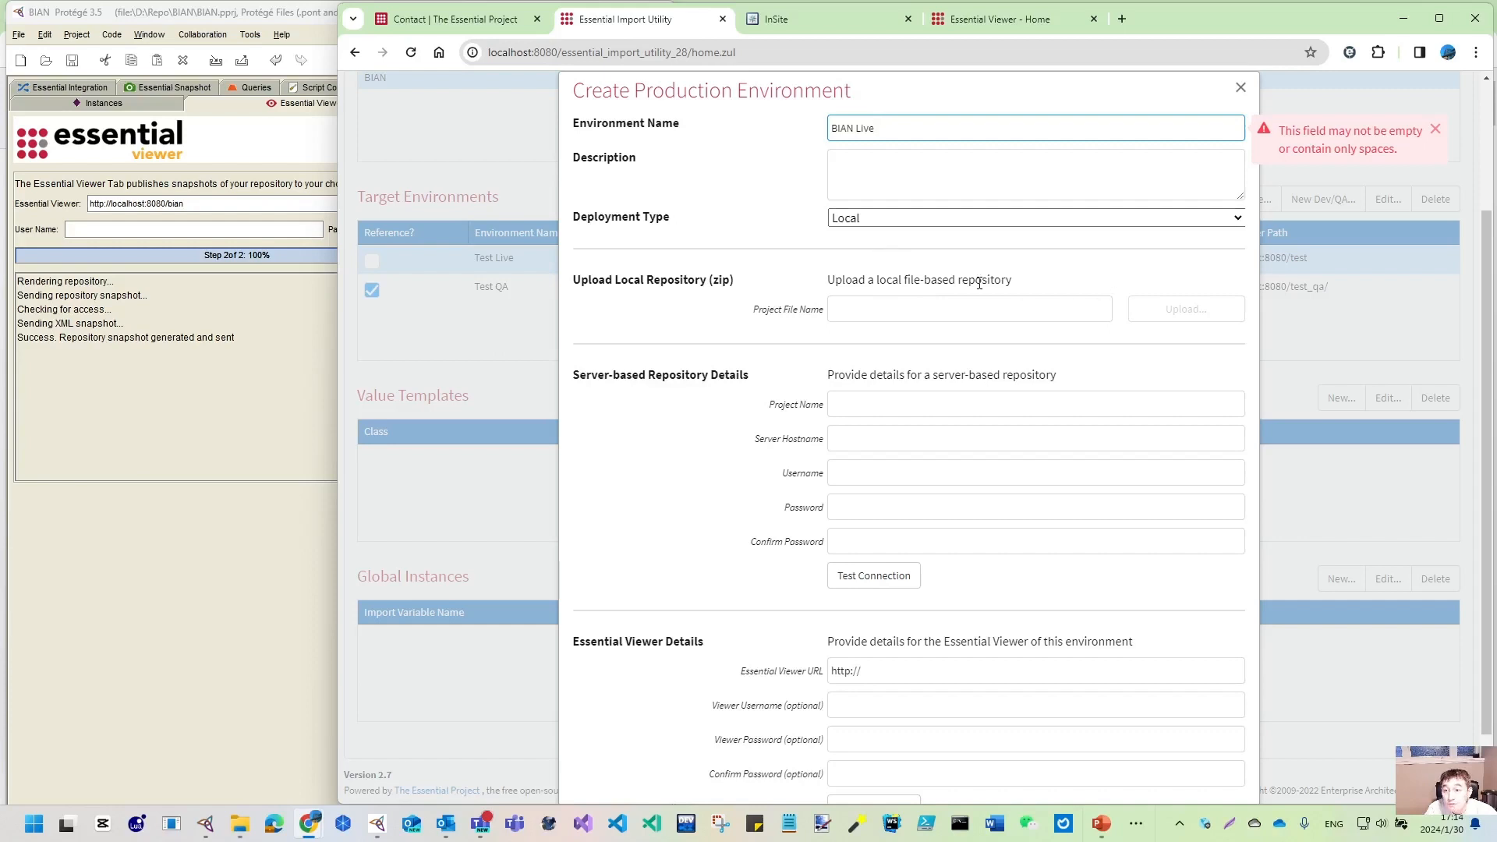
click(865, 171)
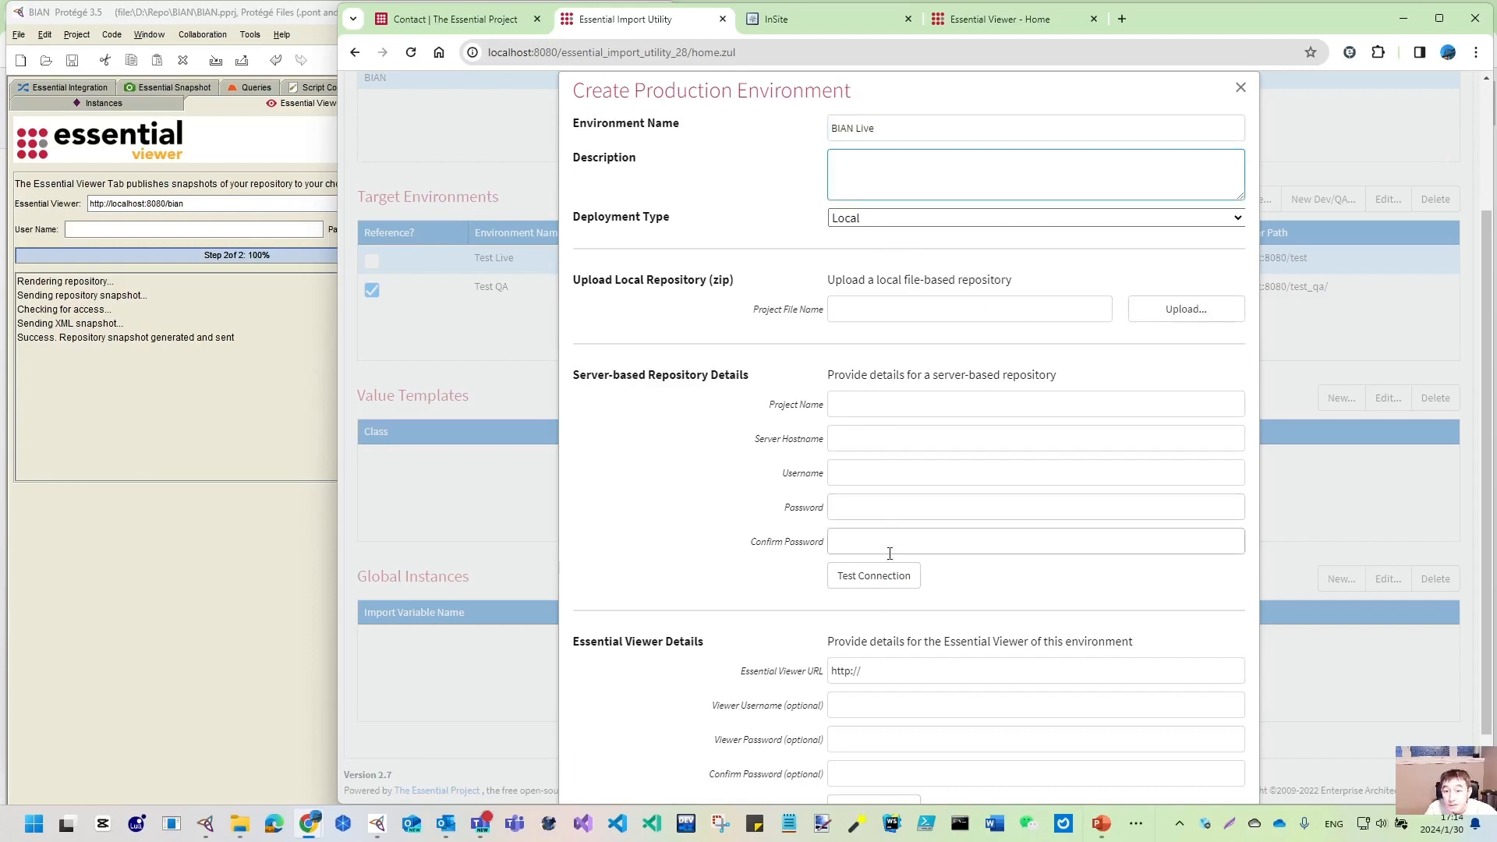
click(865, 305)
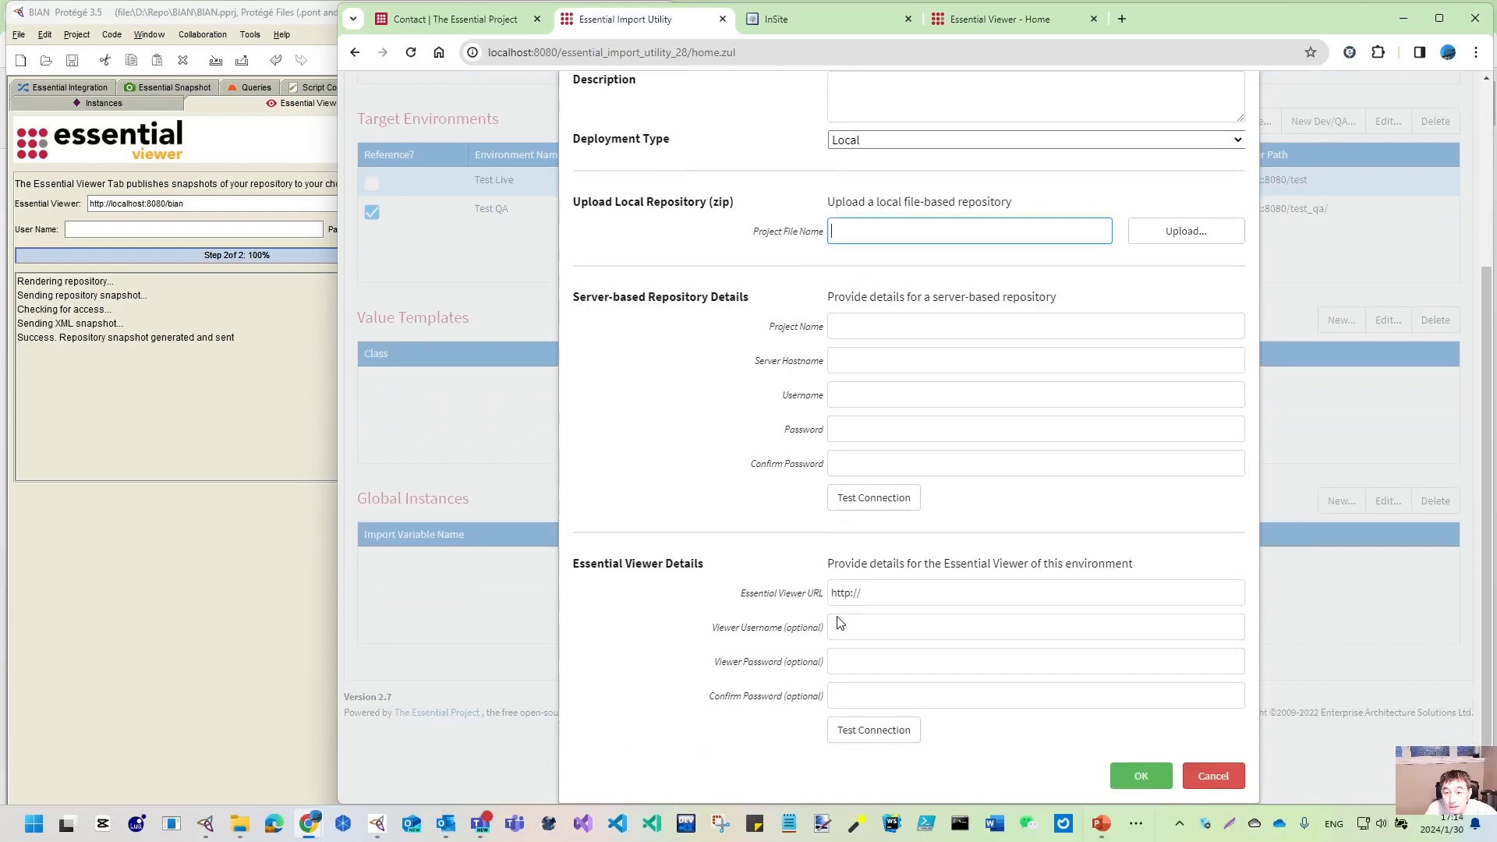
click(889, 593)
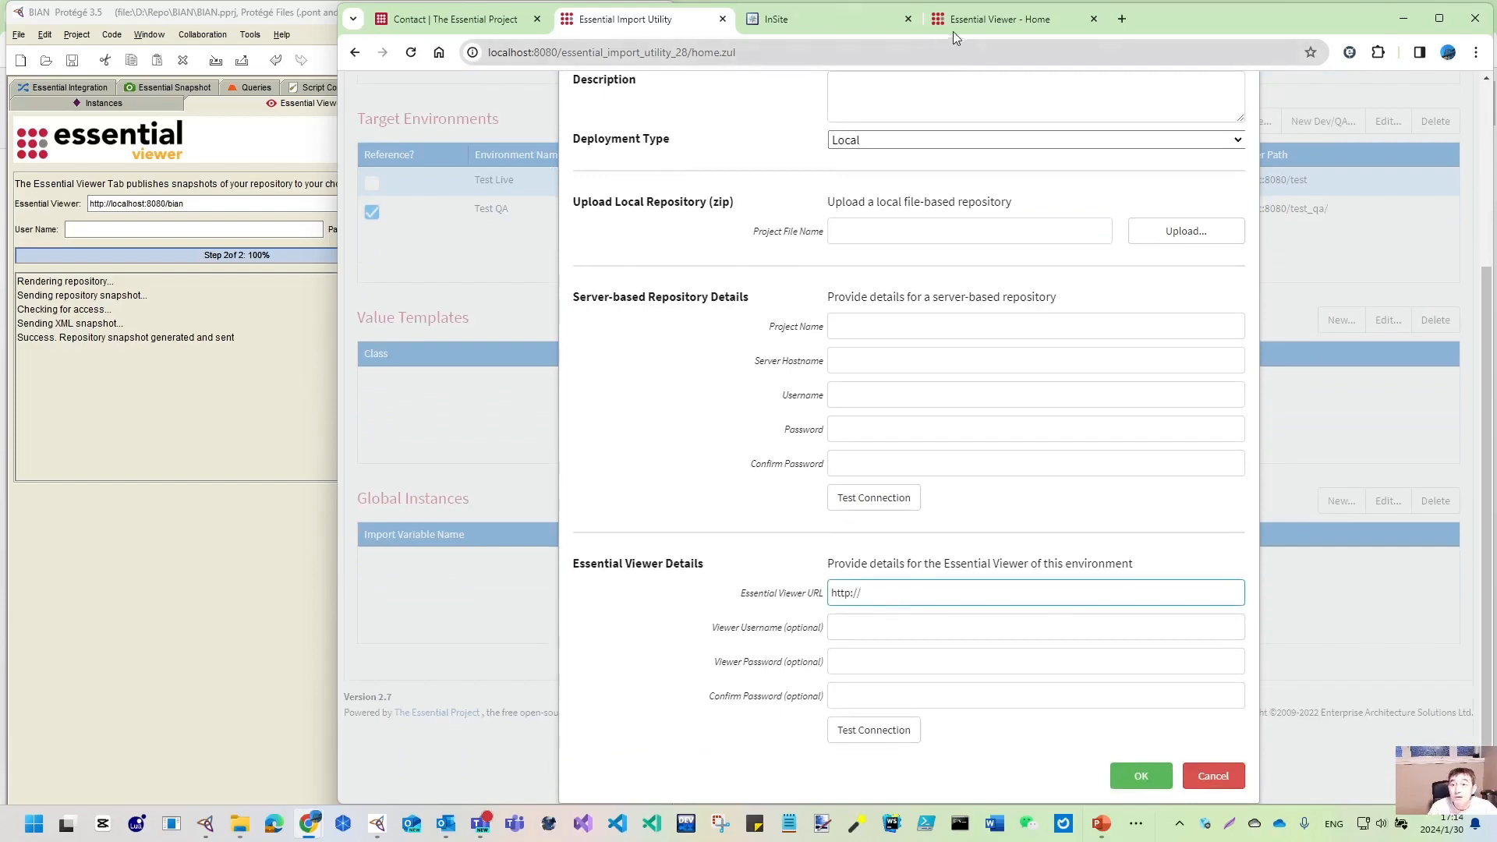
- Copy the viewer address localhost:8080/bian into the environment's Essential Viewer URL field
click(981, 22)
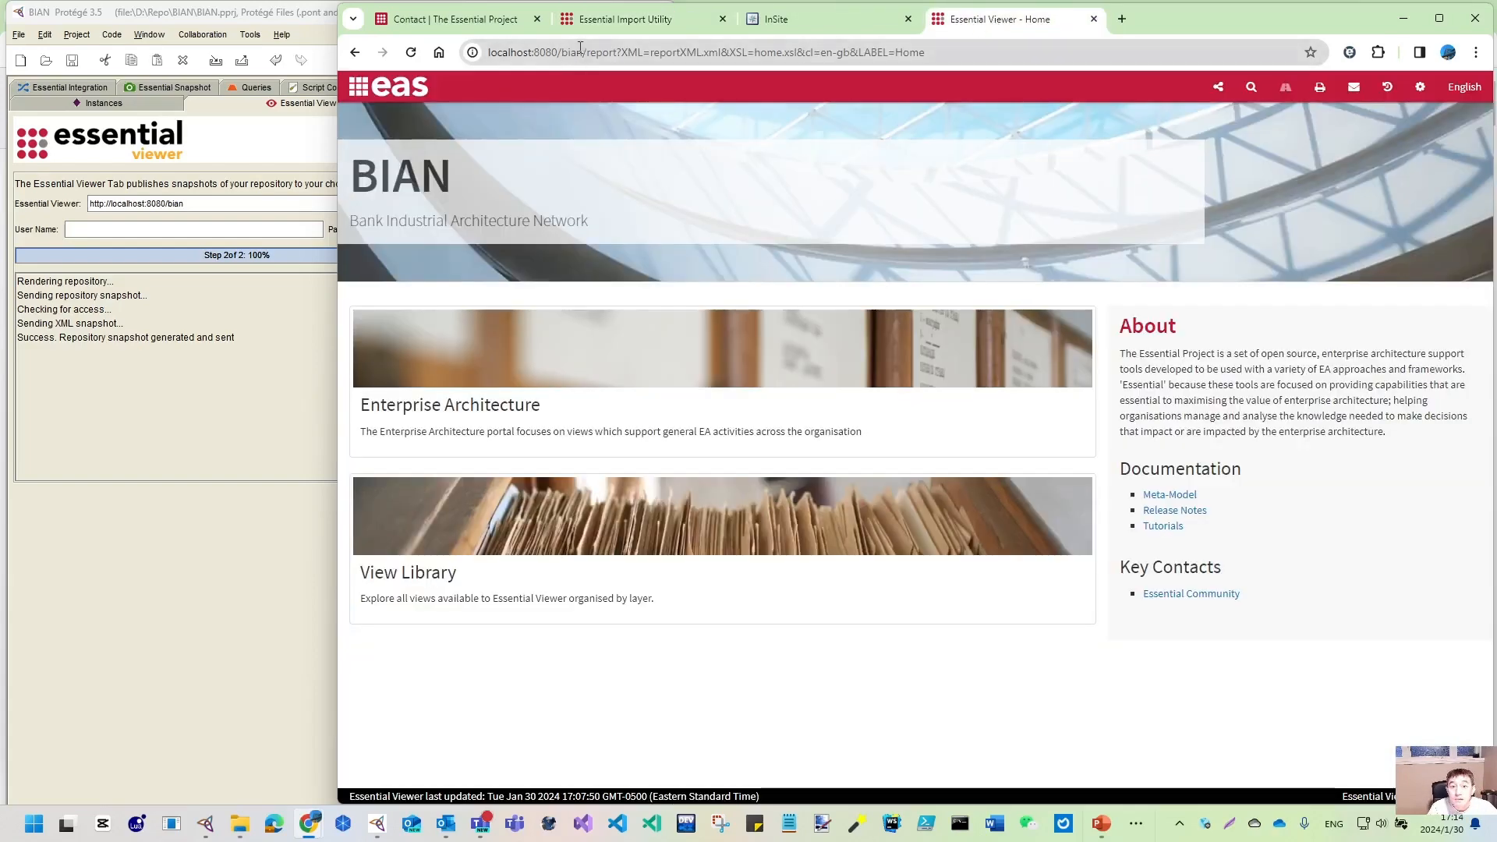
drag(582, 52, 258, 22)
key(ctrl+c)
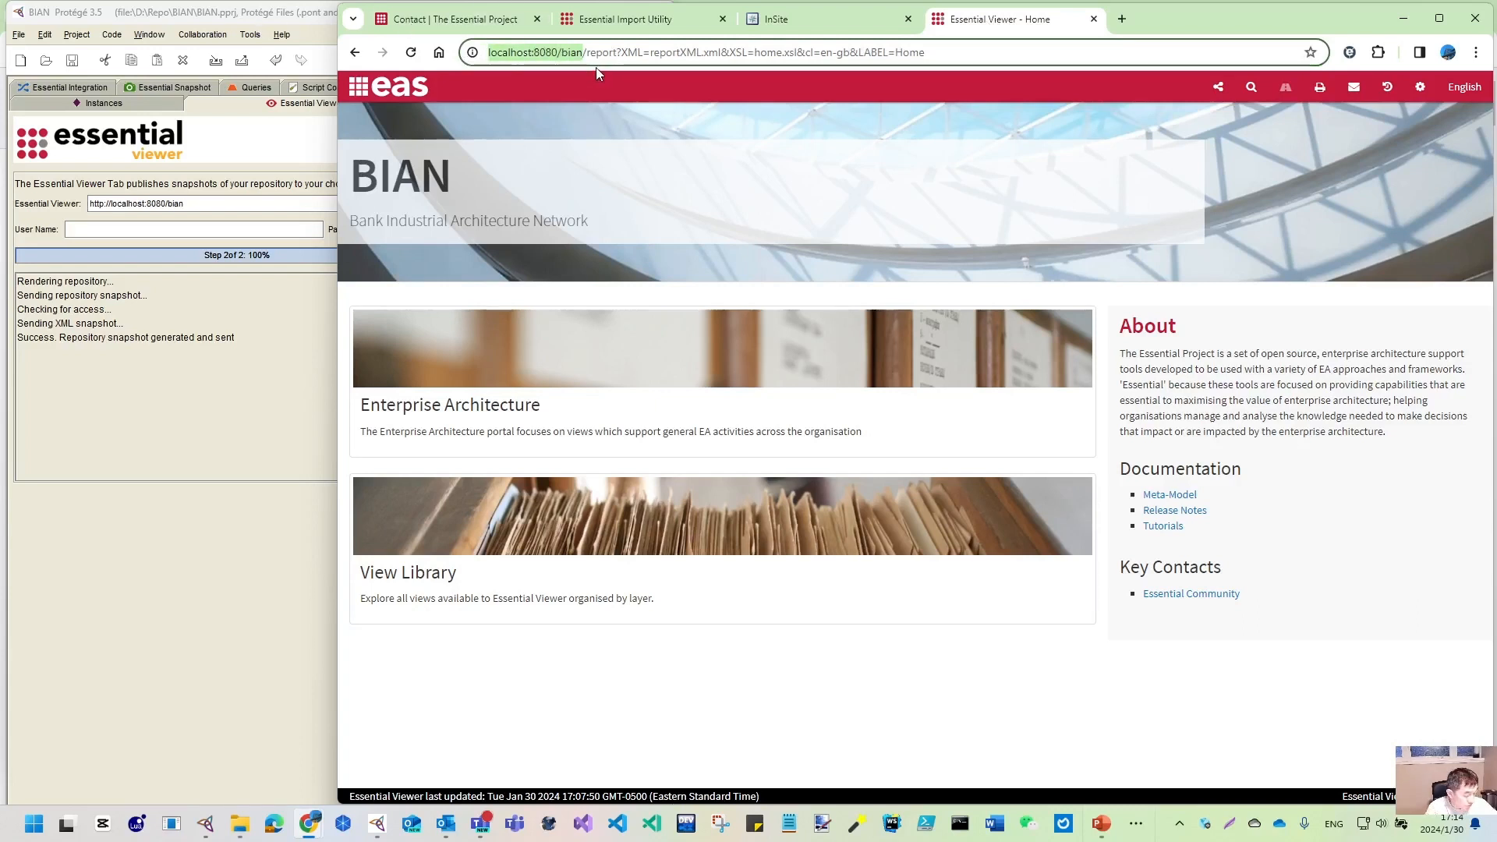
click(615, 29)
drag(865, 592, 714, 594)
key(ctrl+v)
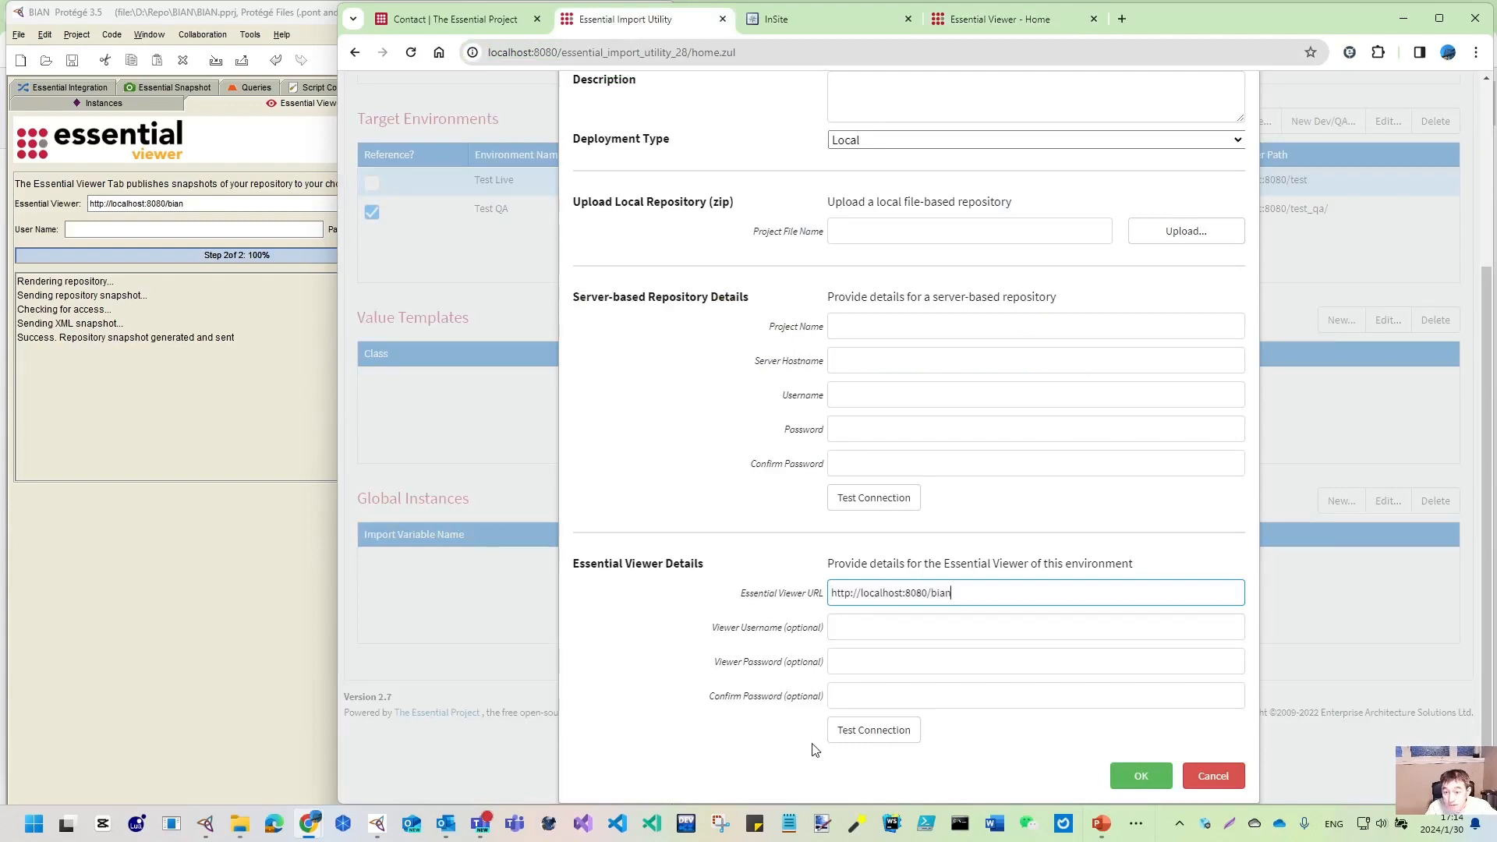
- Test the BIAN Live viewer connection successfully; saving fails because no project zip is uploaded
click(862, 728)
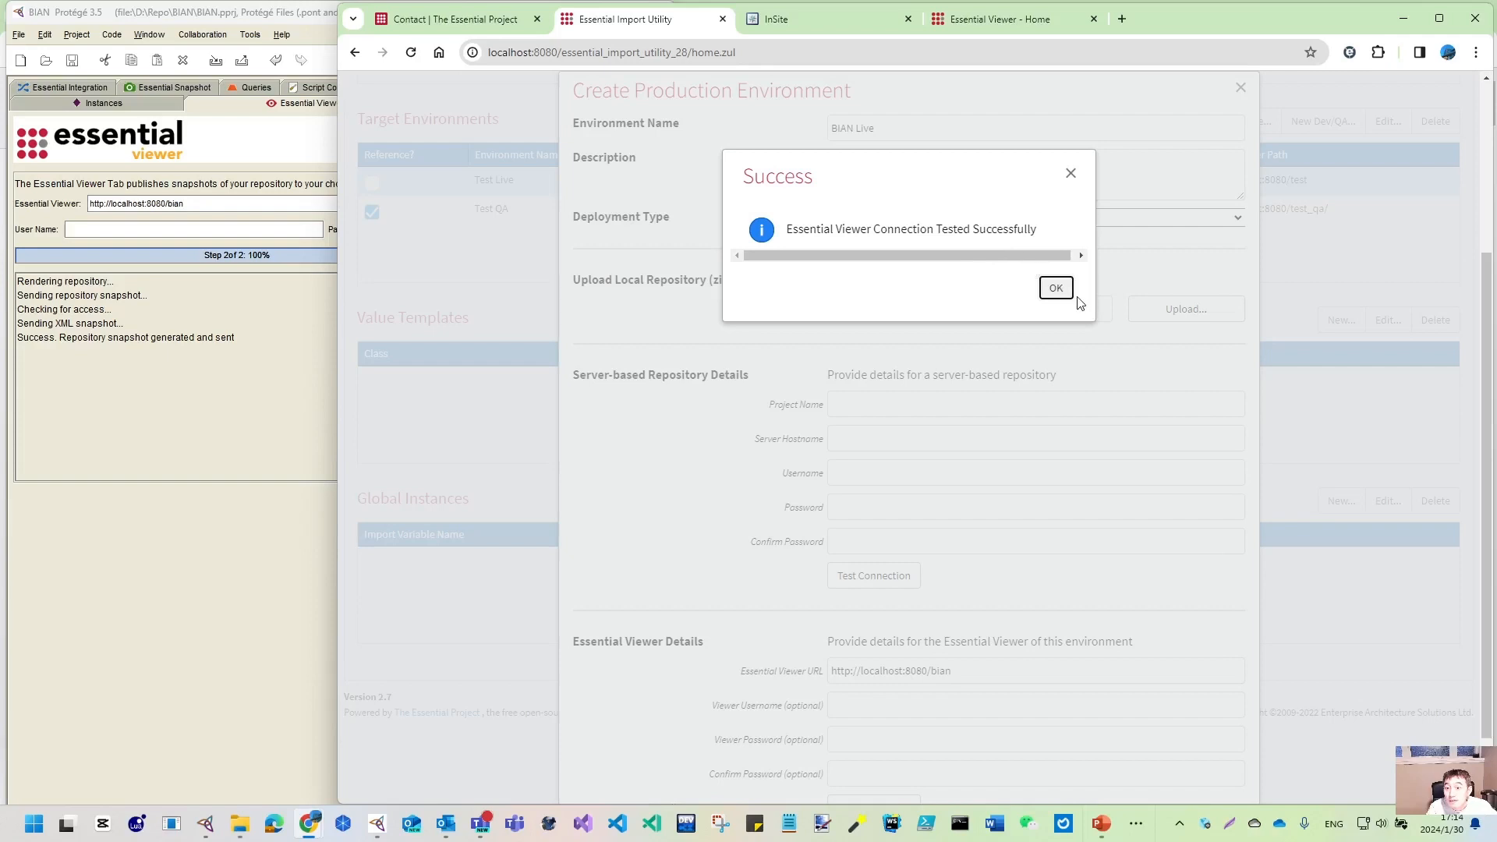
click(1057, 289)
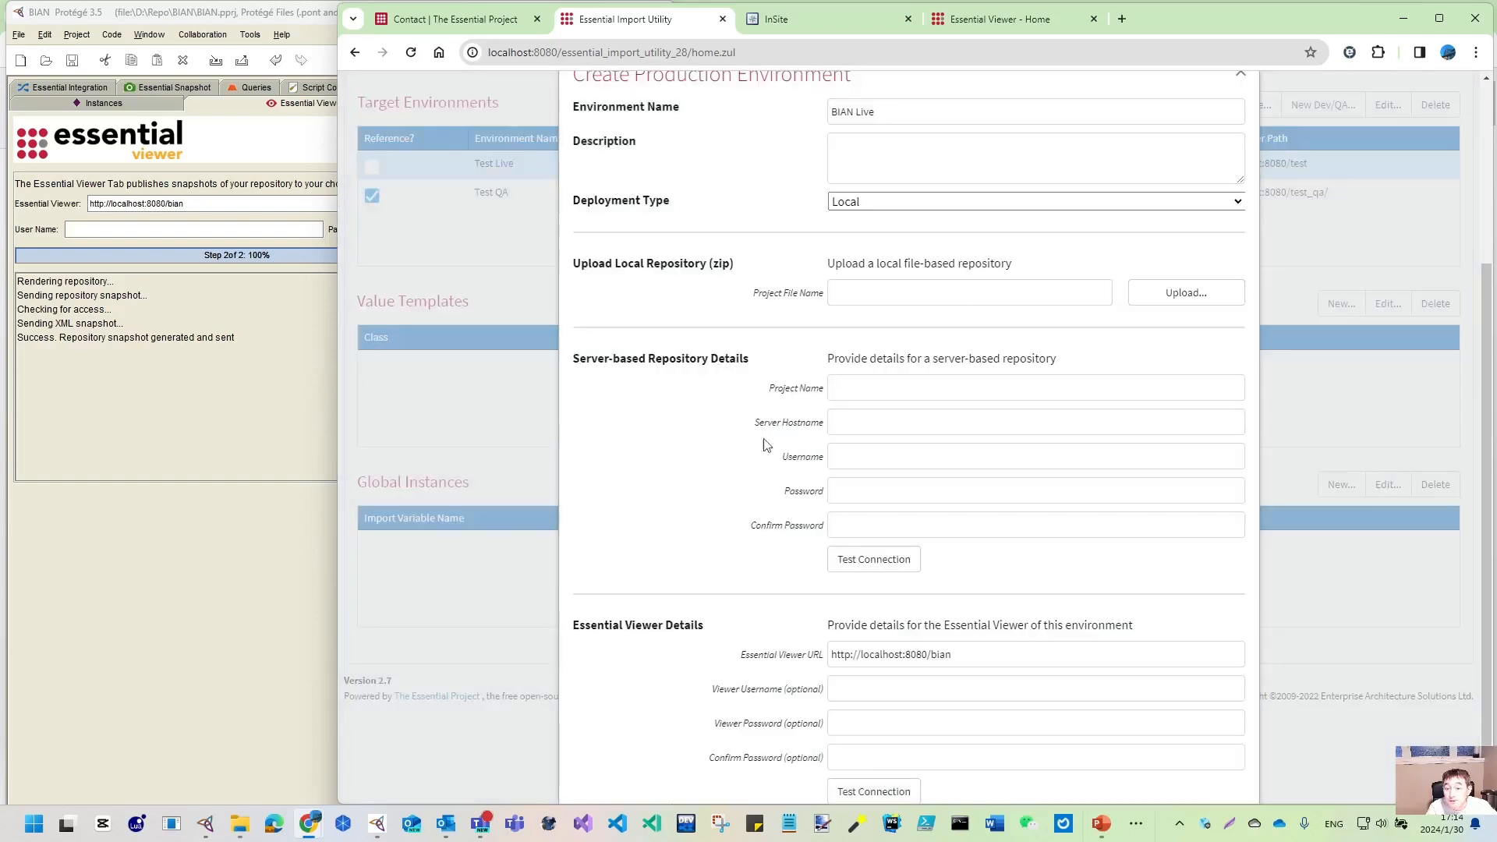
scroll(767, 444, down, 2)
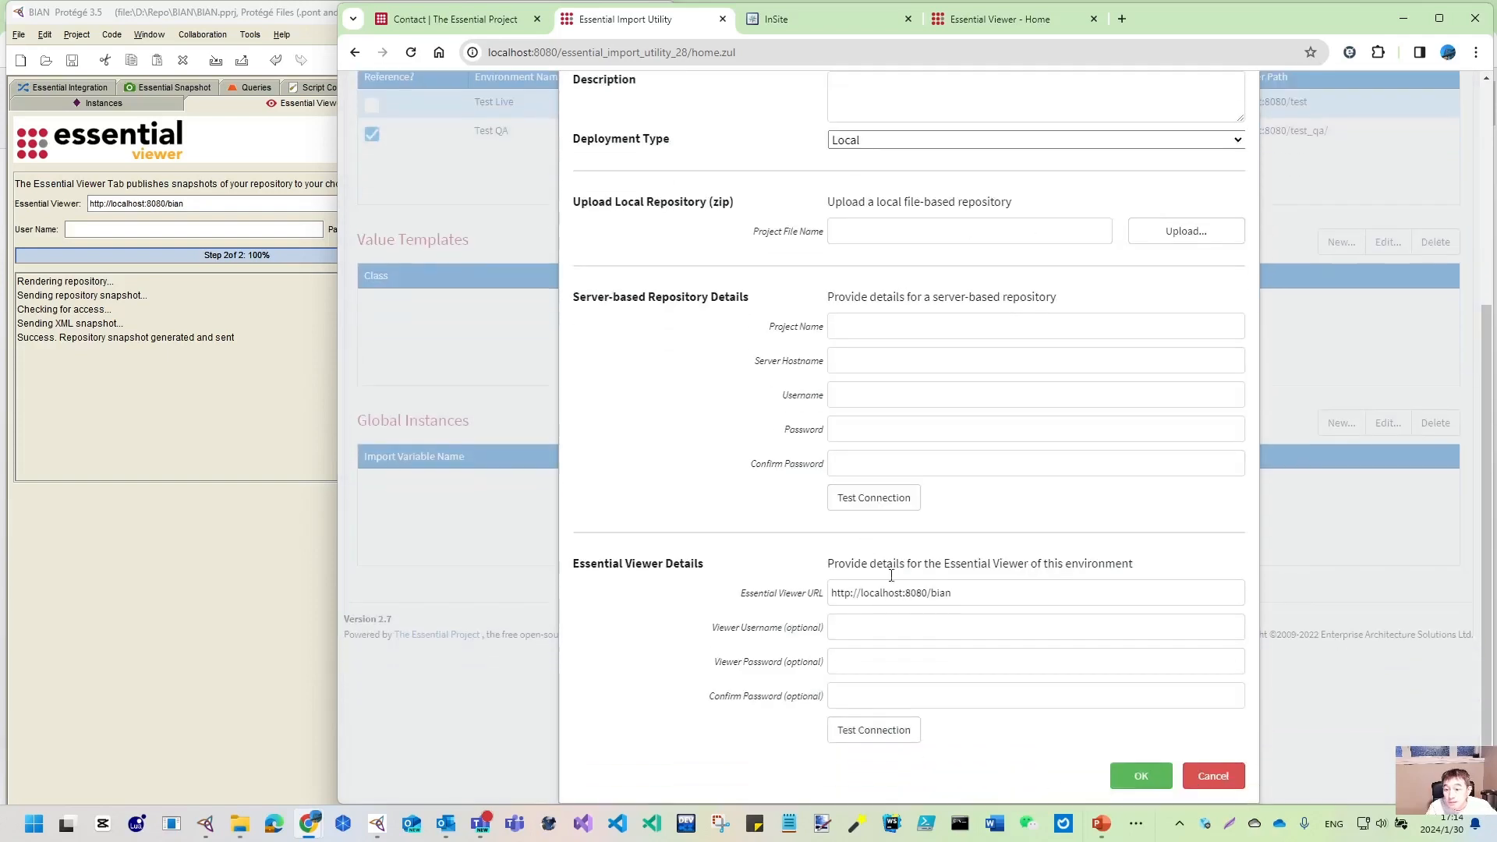
click(1141, 777)
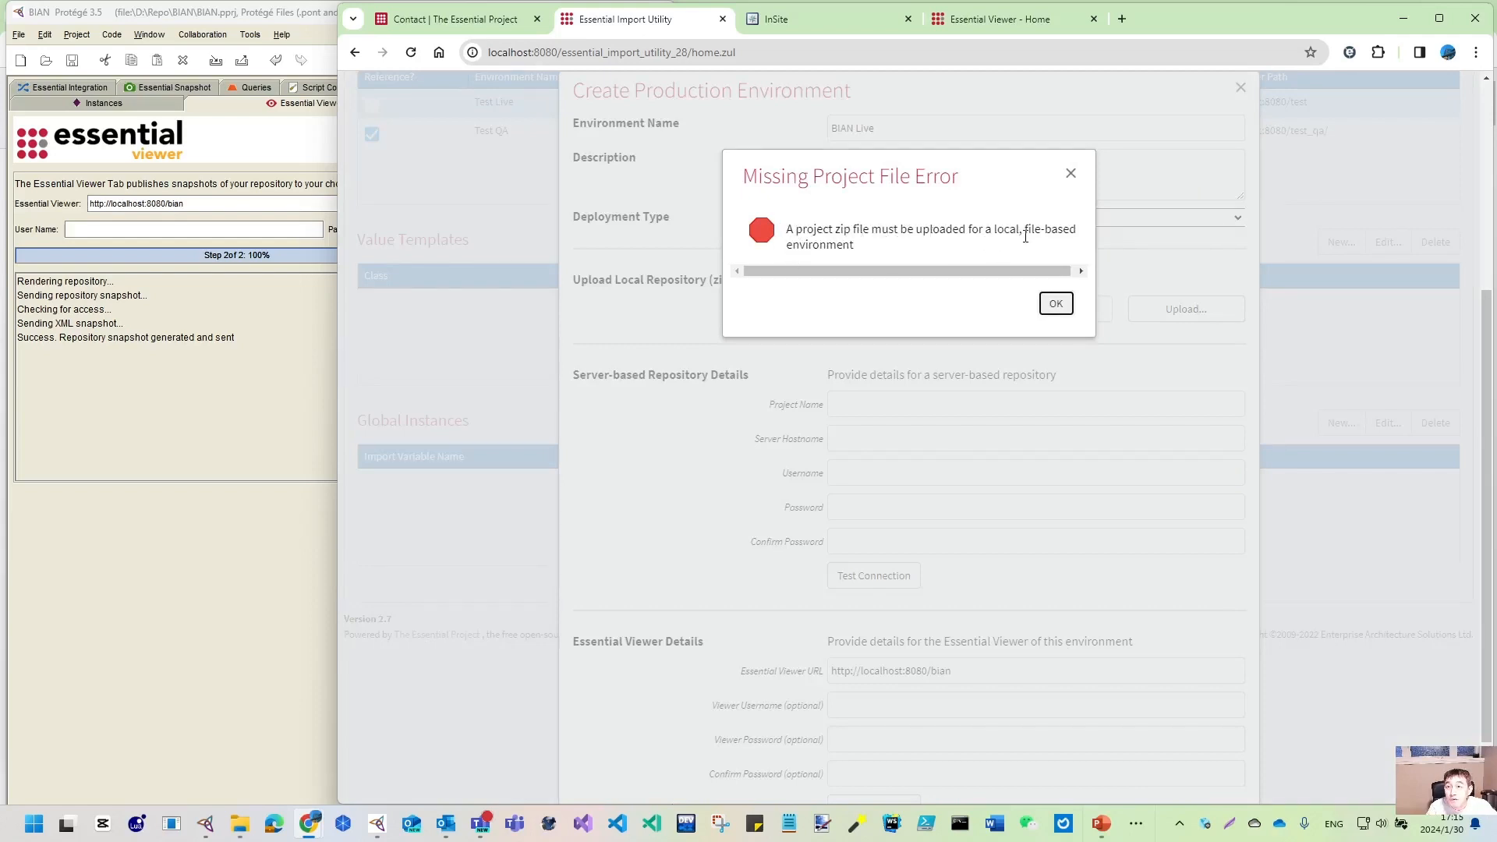
click(1055, 305)
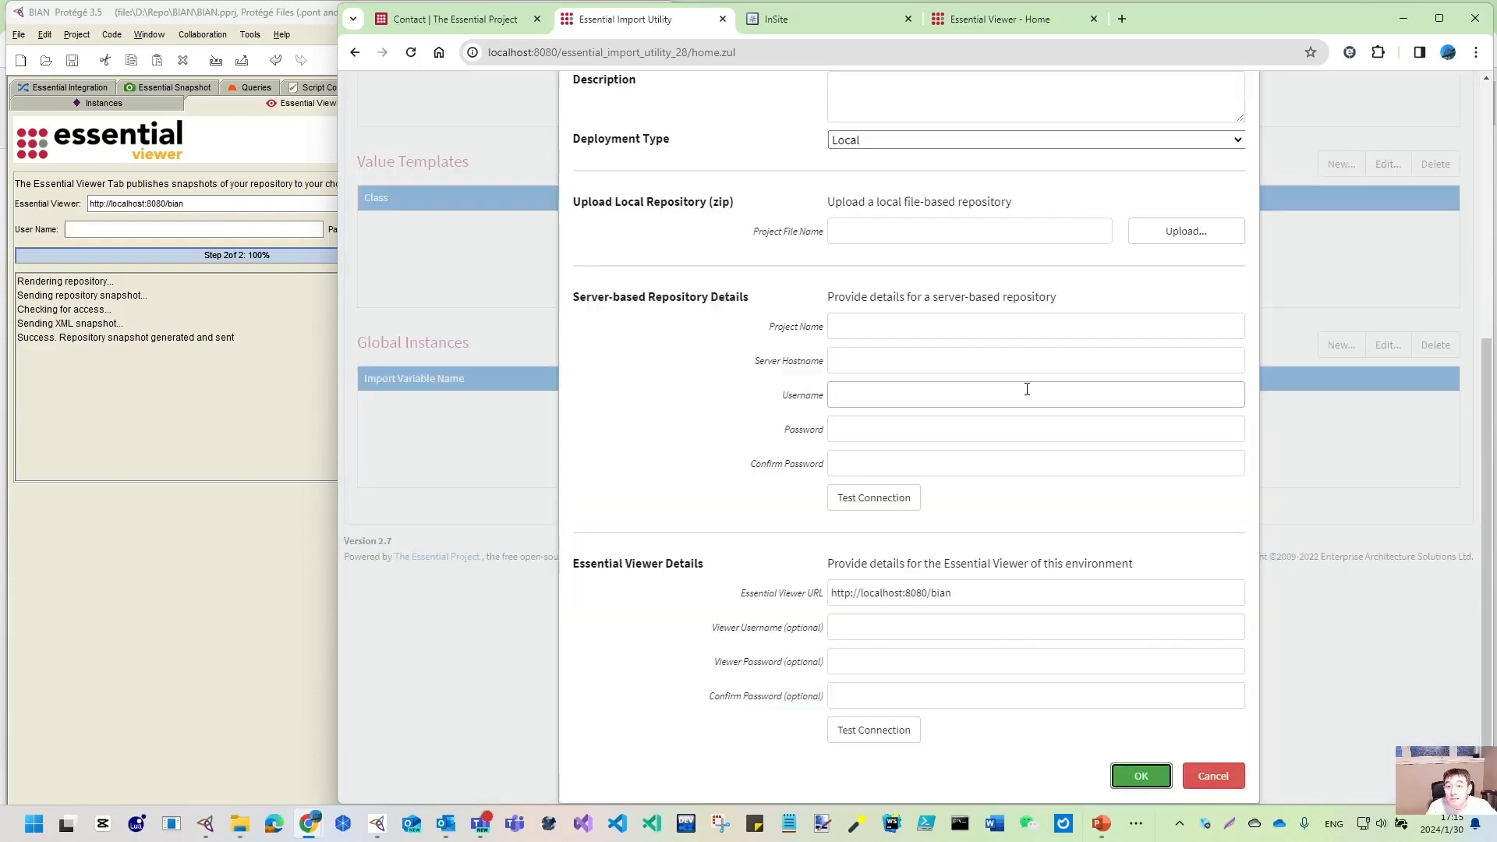
scroll(1099, 326, up, 3)
click(1234, 455)
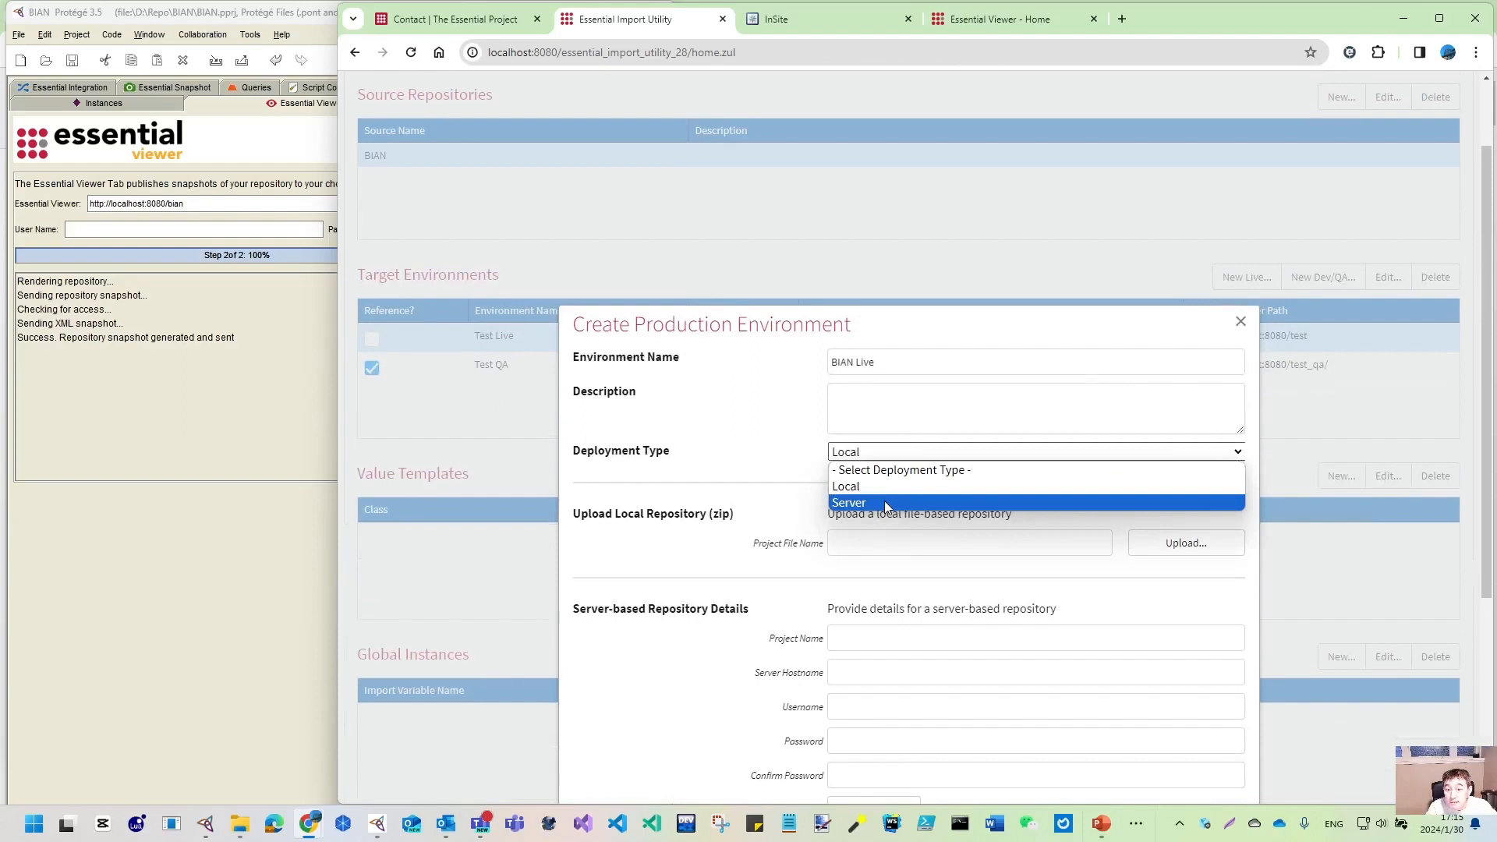
scroll(608, 561, down, 3)
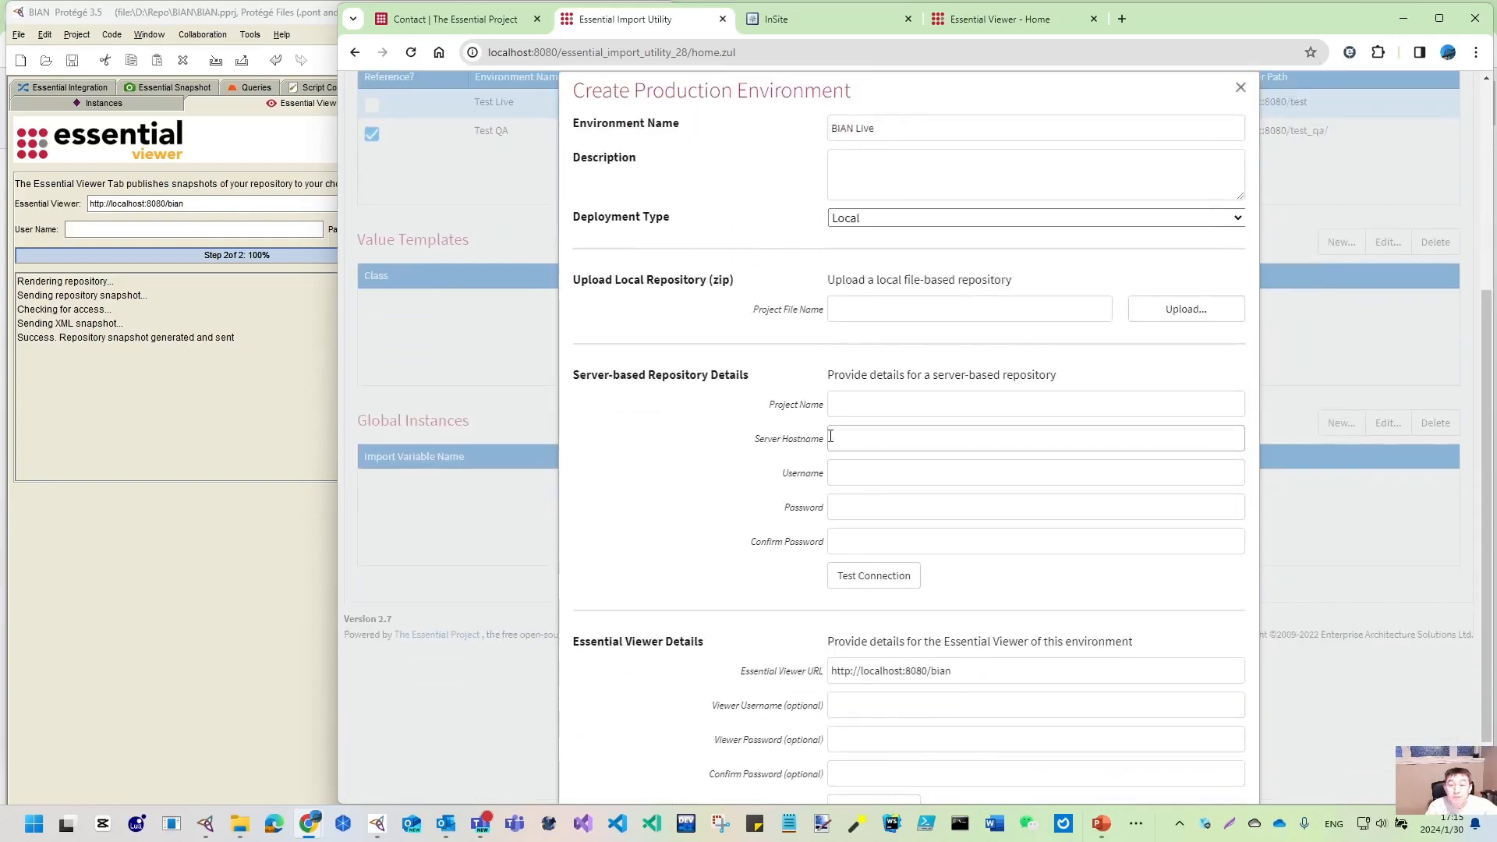
- Upload D:\Repo\BIAN\BIAN.zip as the project file and save the BIAN Live environment
click(1187, 309)
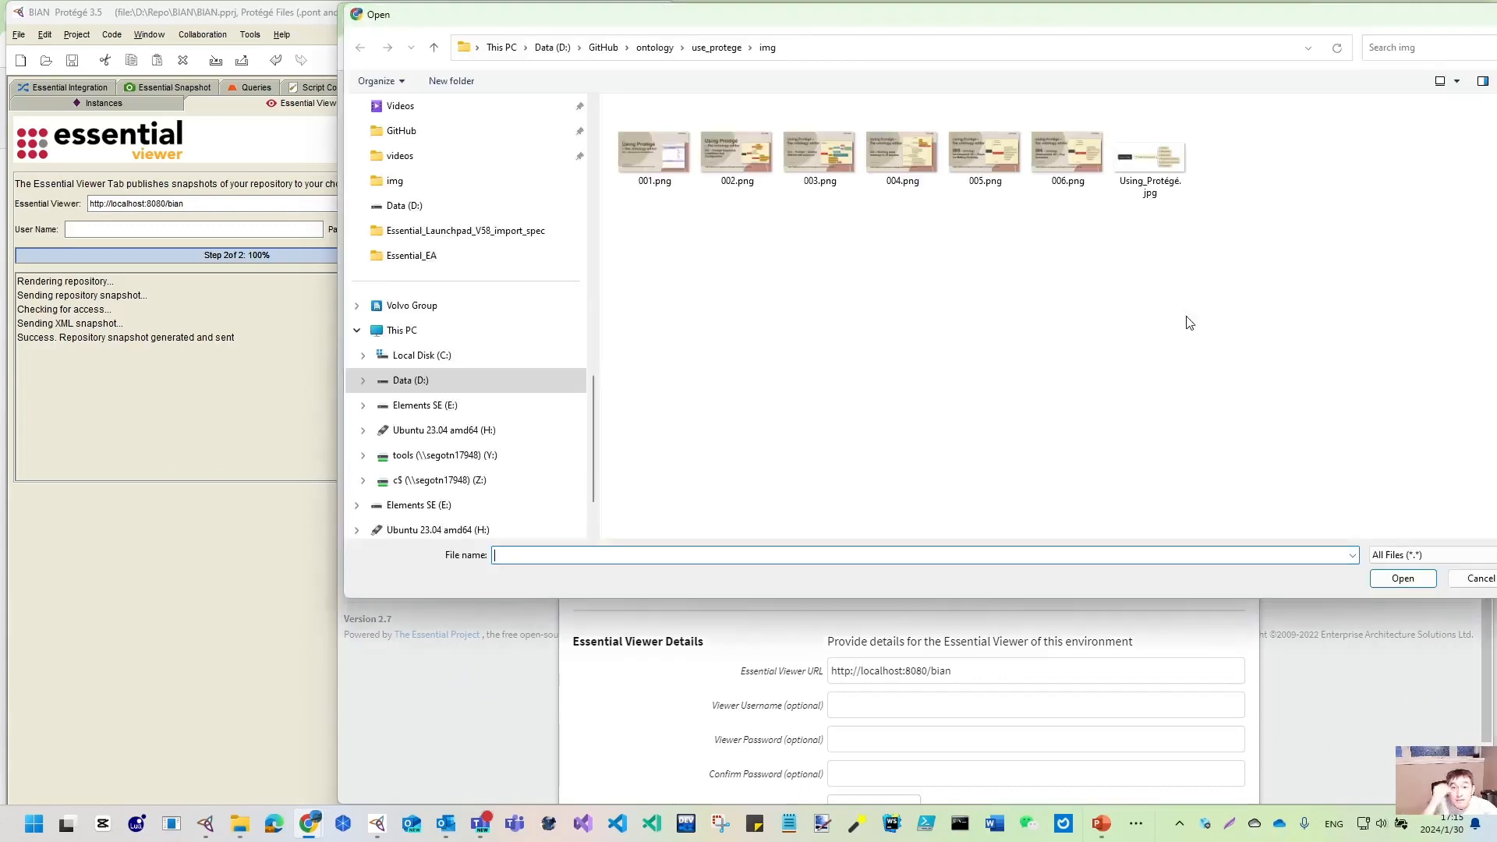
click(411, 379)
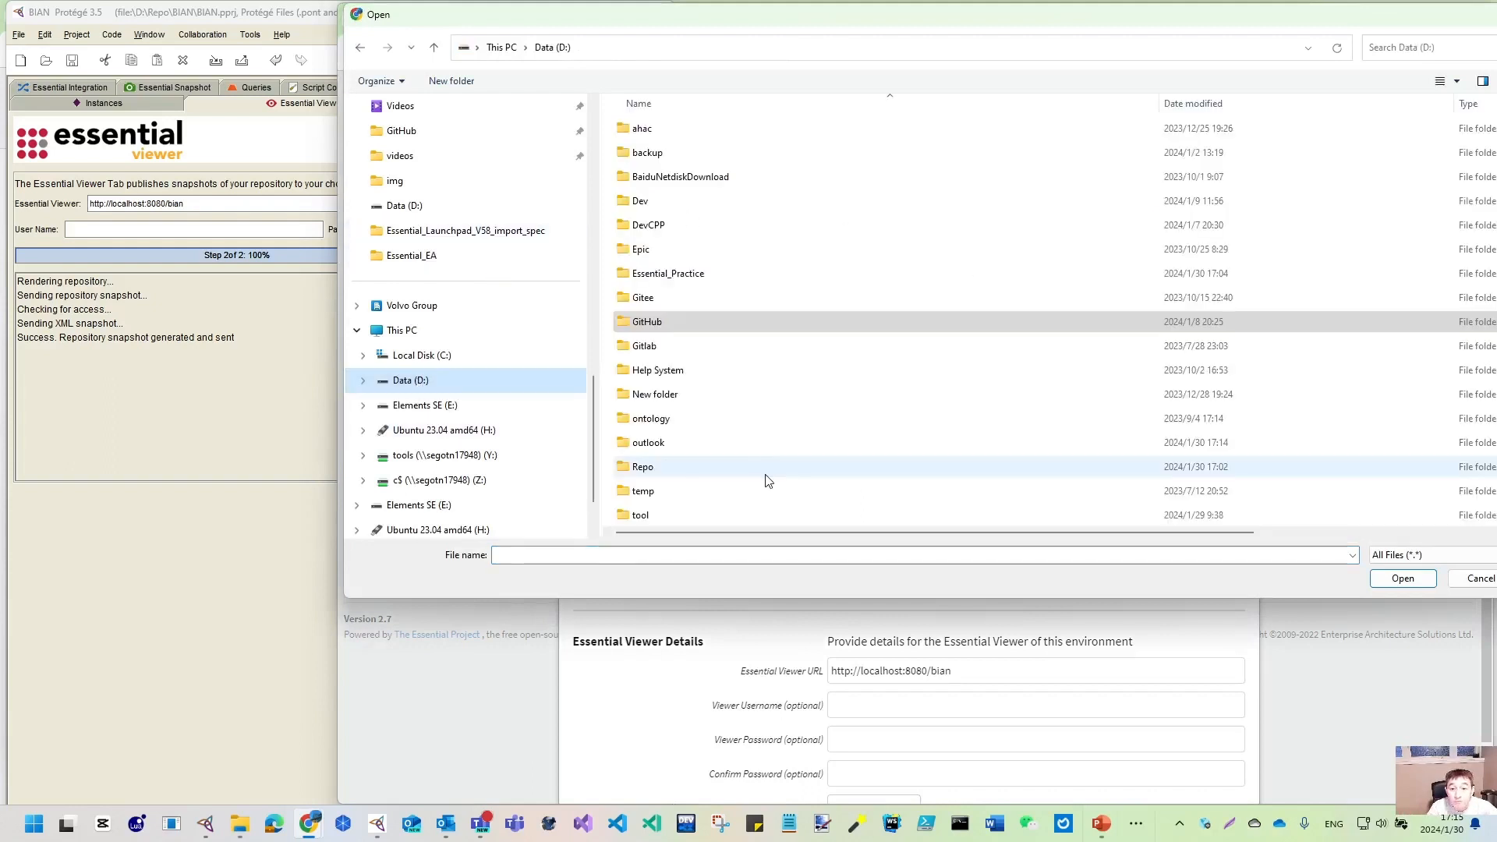
double_click(647, 273)
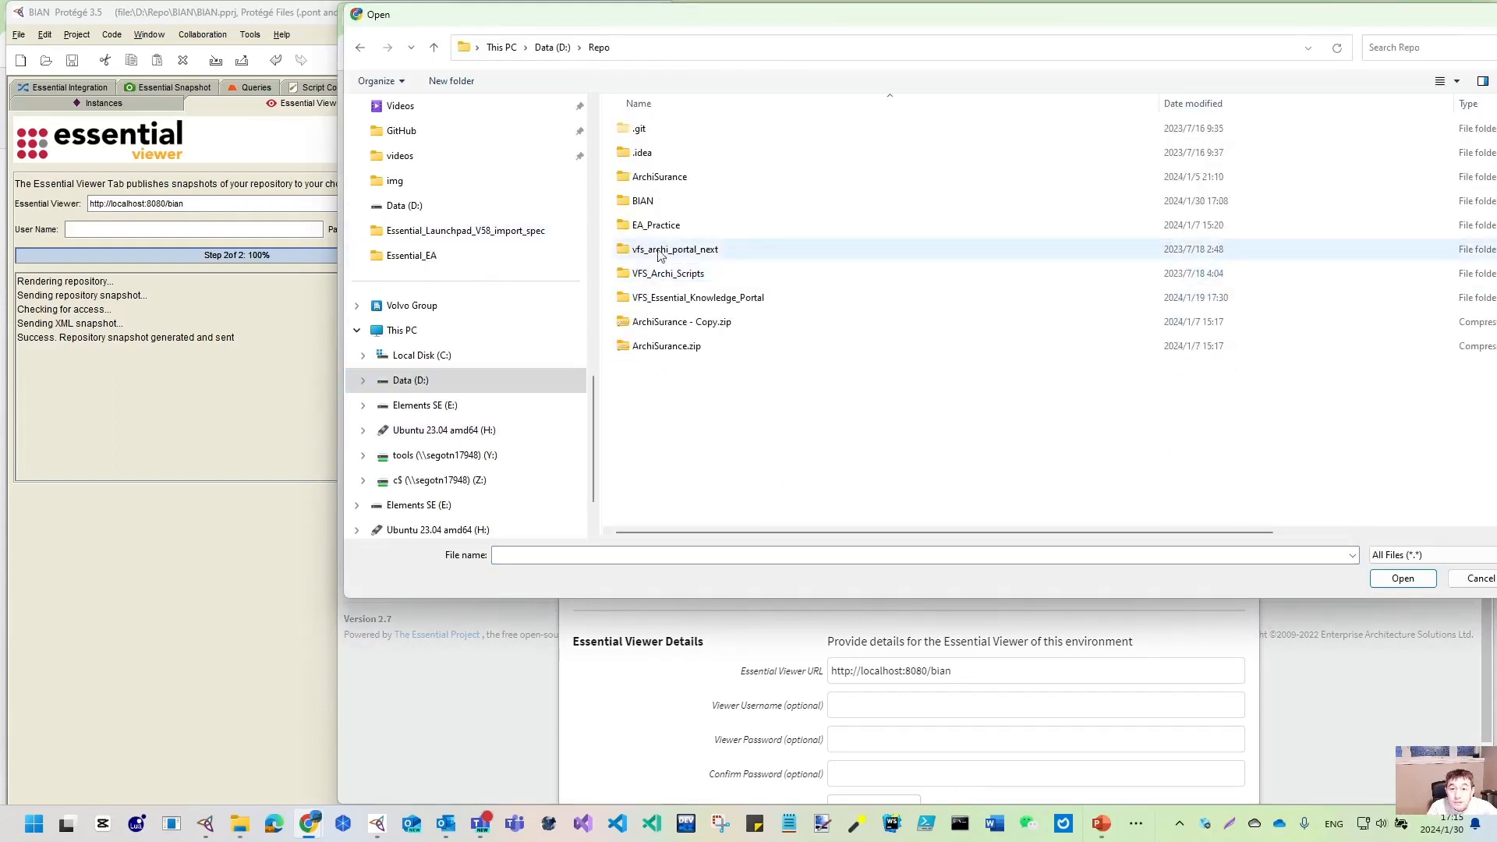
double_click(656, 208)
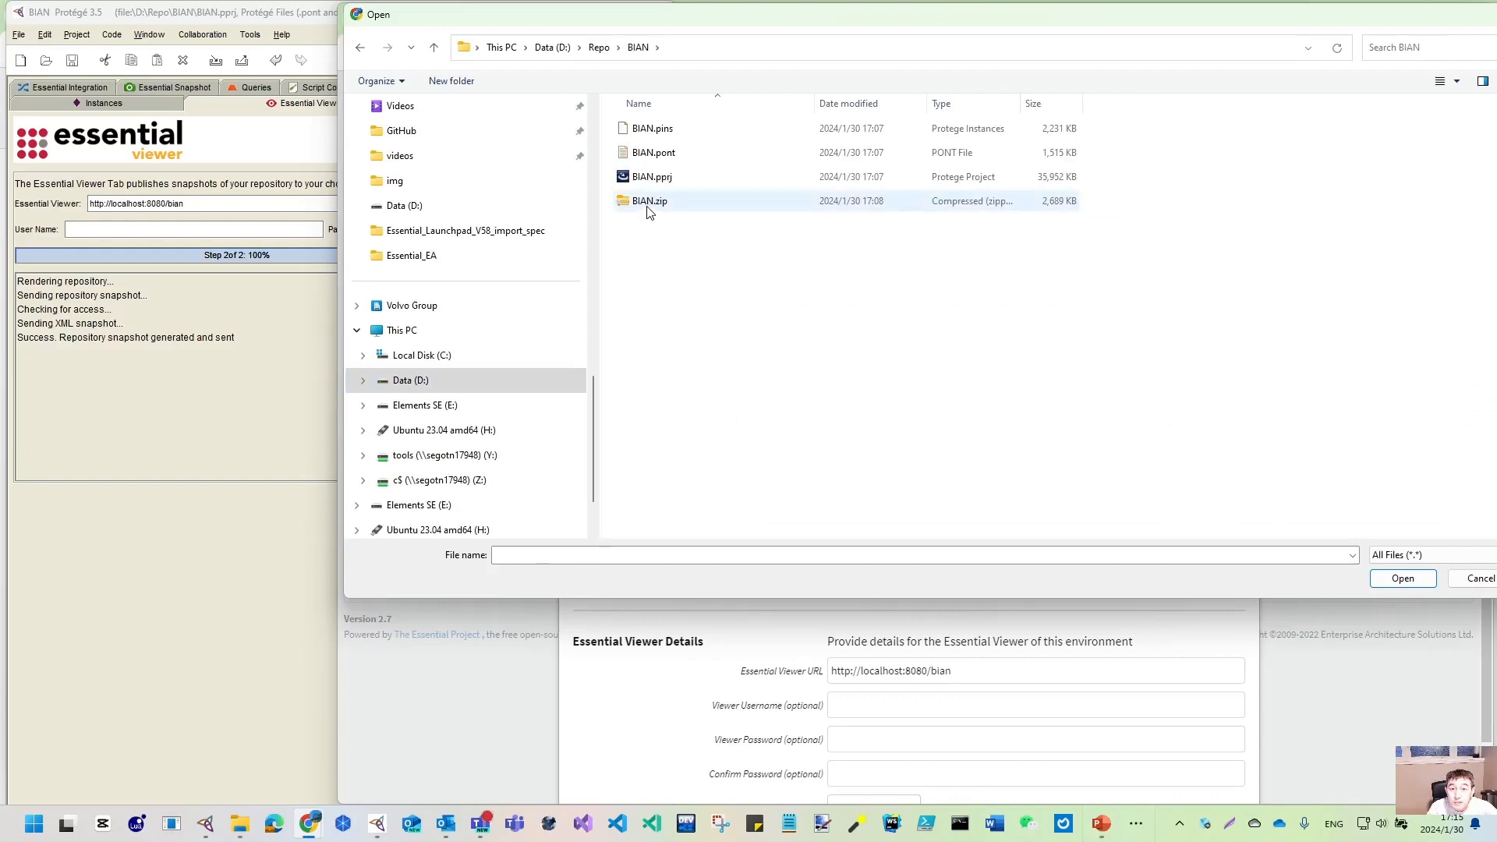
click(649, 205)
click(1399, 579)
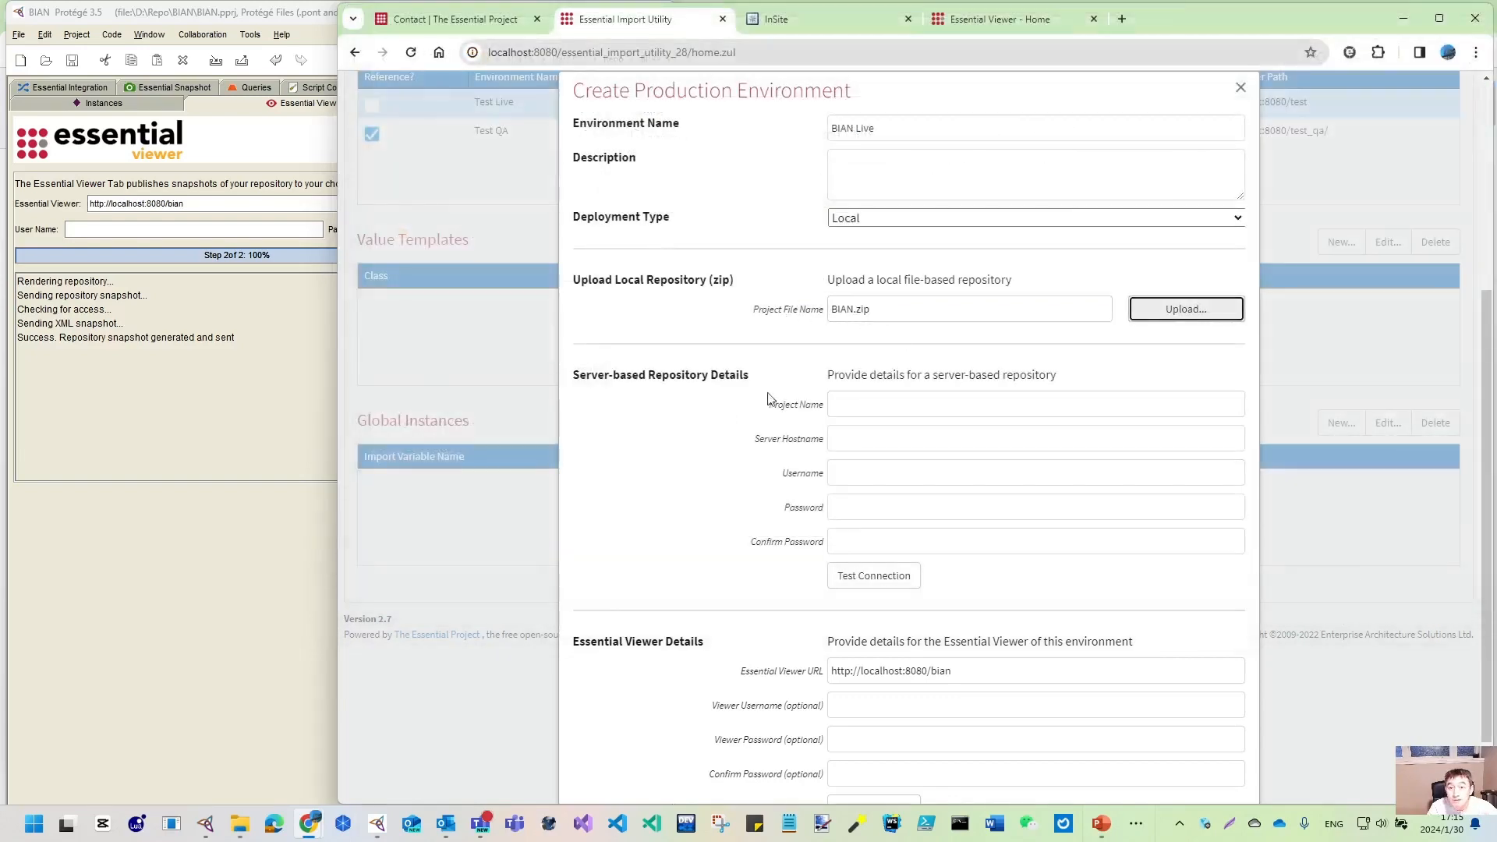
scroll(761, 414, down, 1)
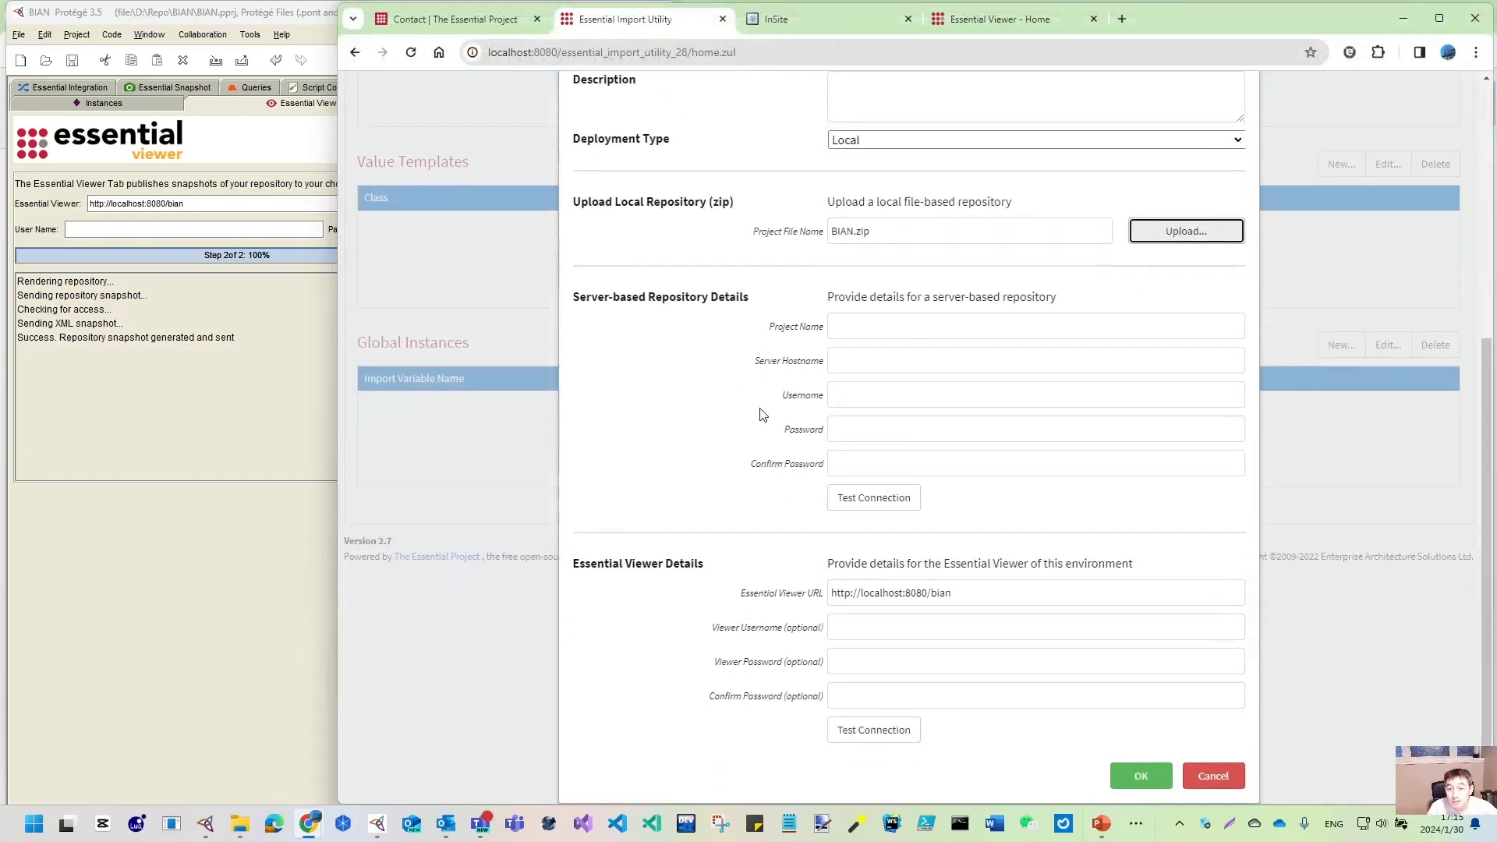
click(1142, 779)
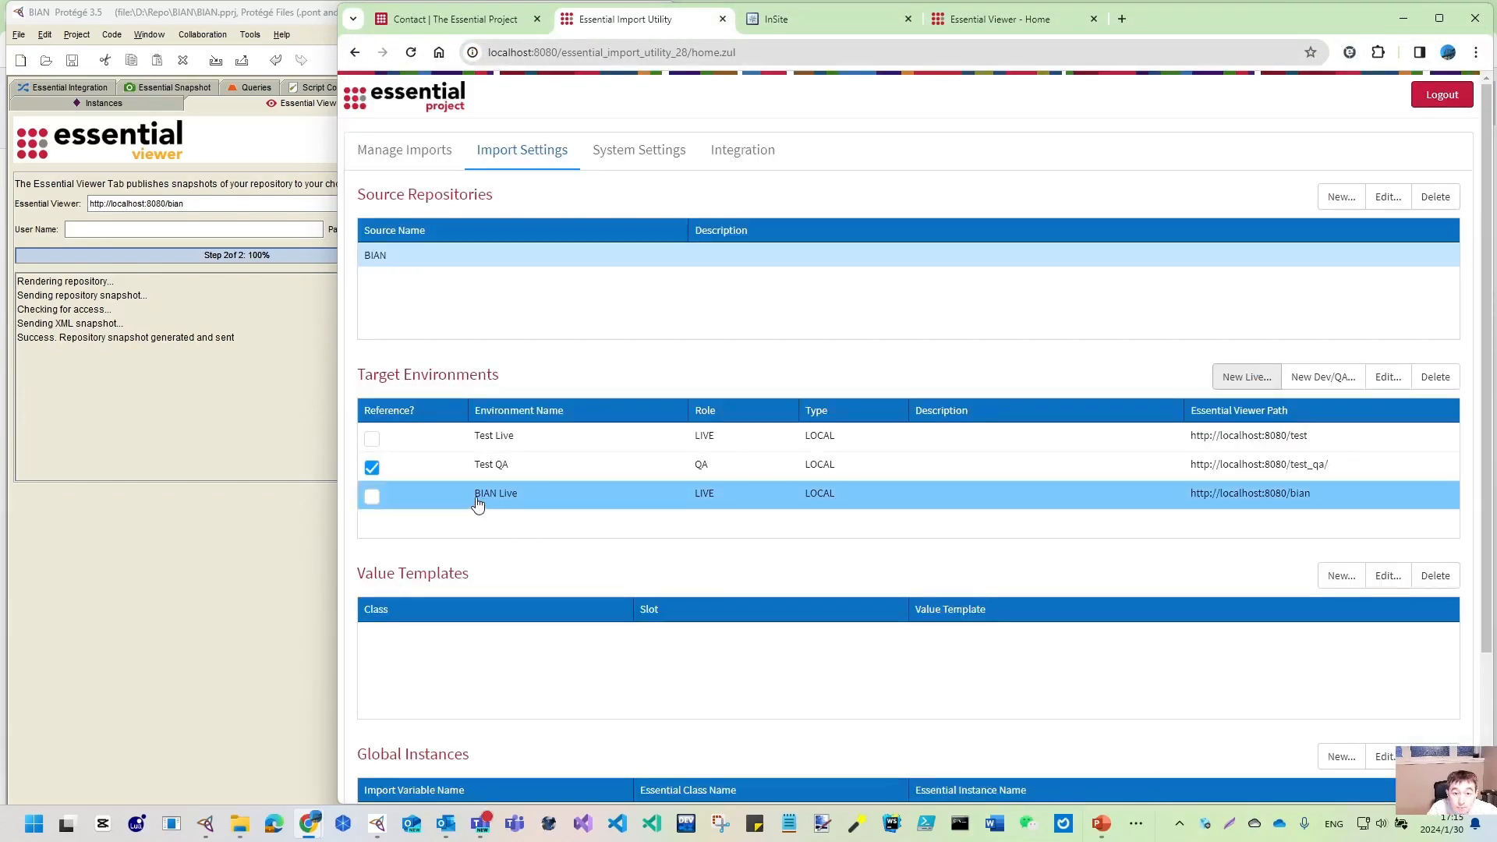
- Attempt to delete Test QA and Test Live, then mark BIAN Live as the reference environment
click(417, 467)
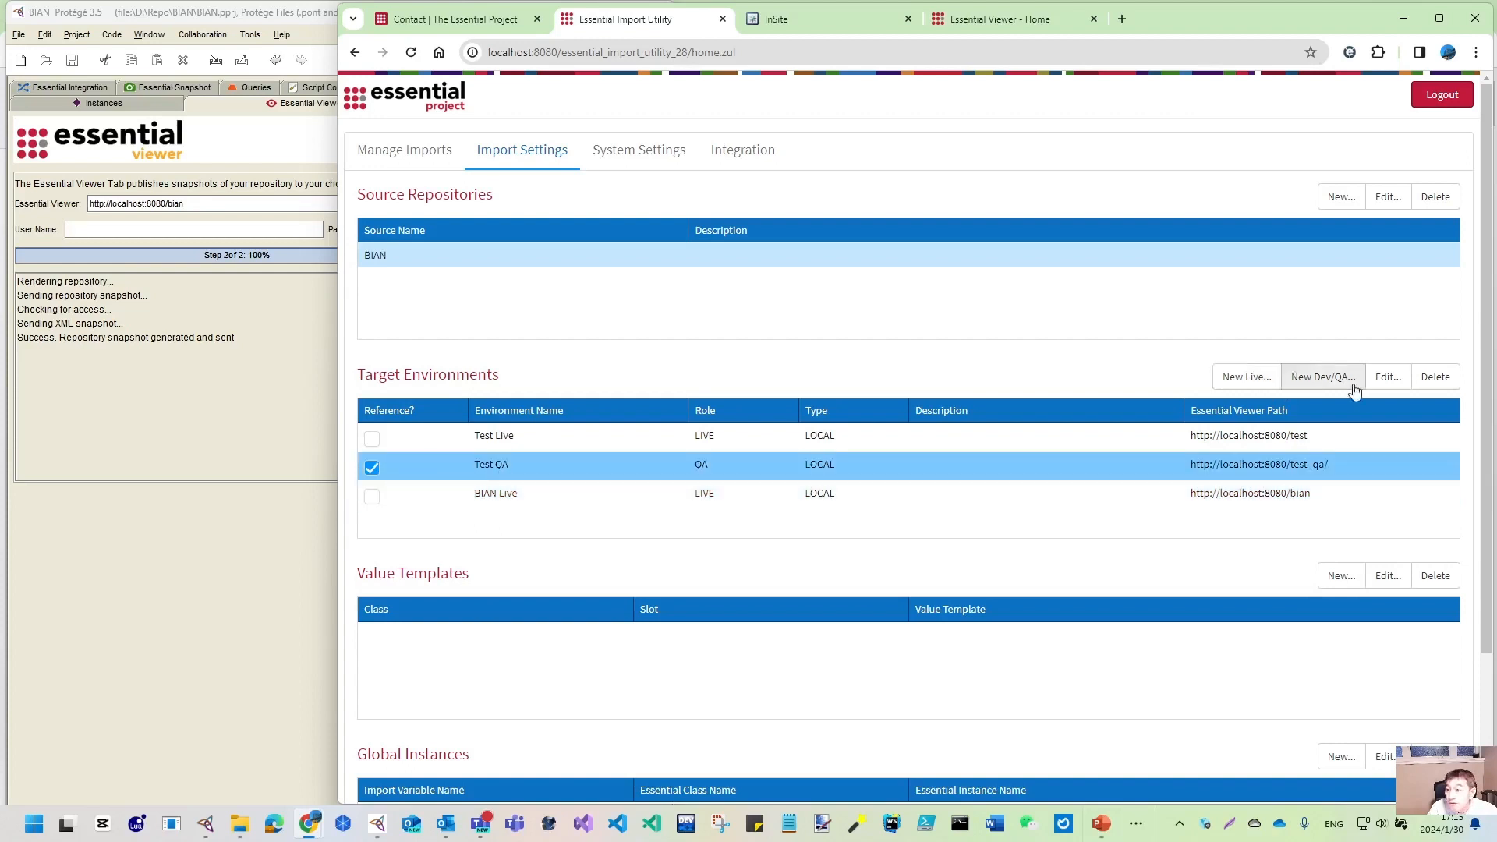
click(1435, 377)
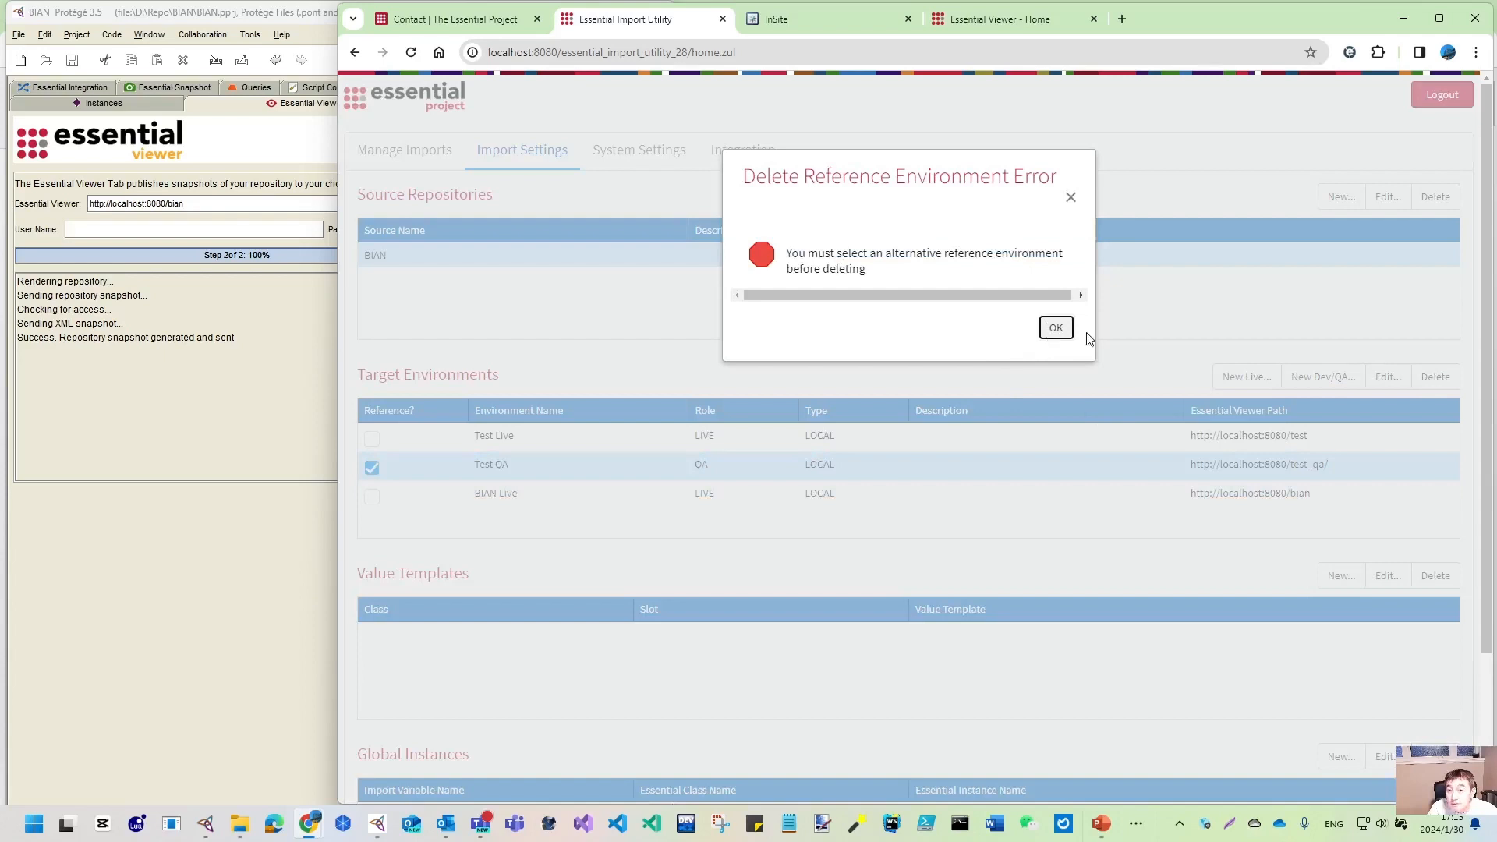
click(1055, 327)
click(403, 449)
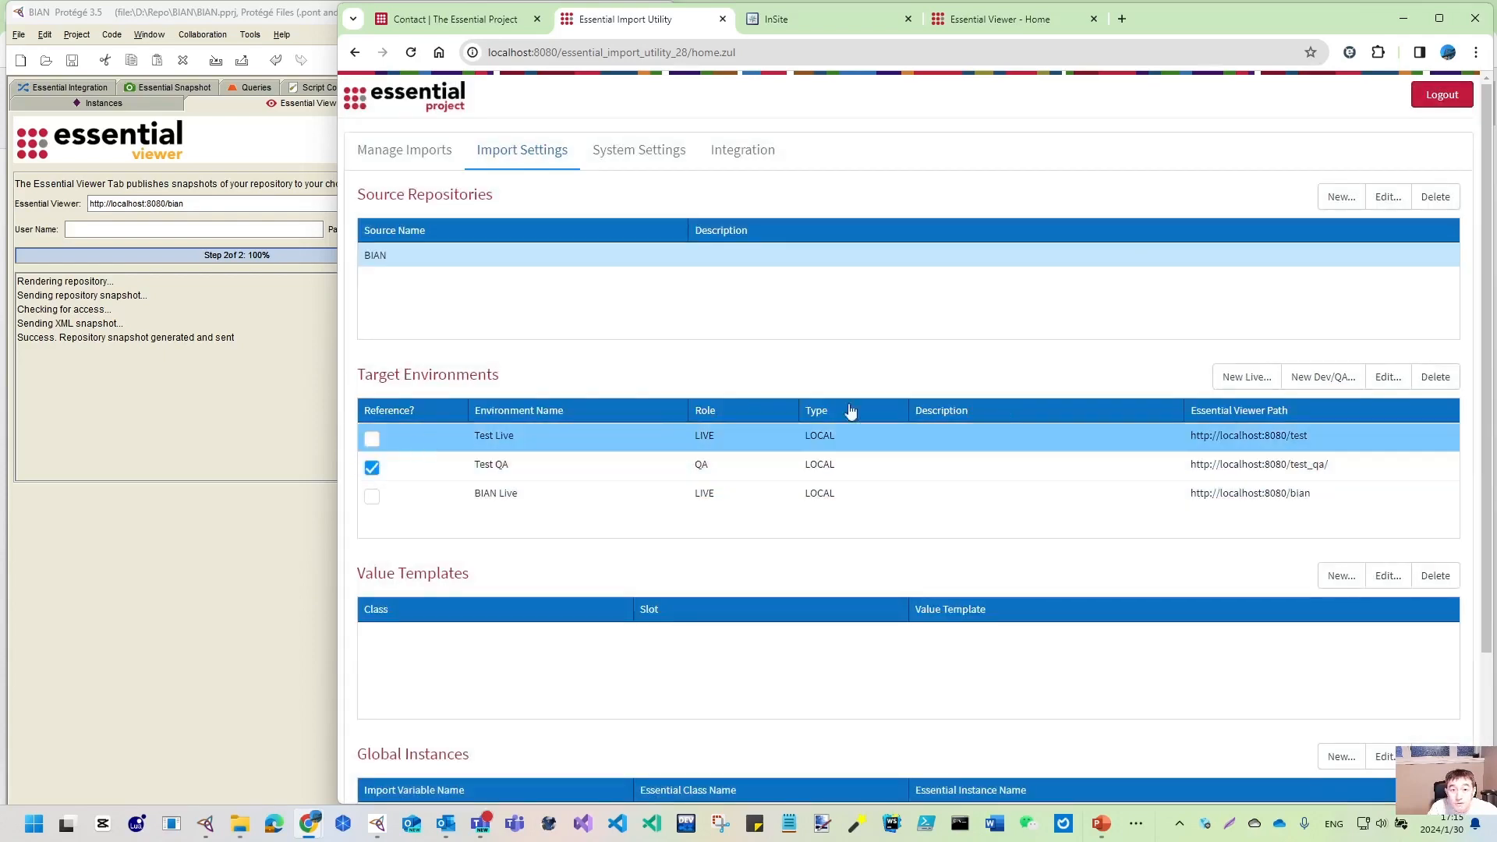
click(1435, 377)
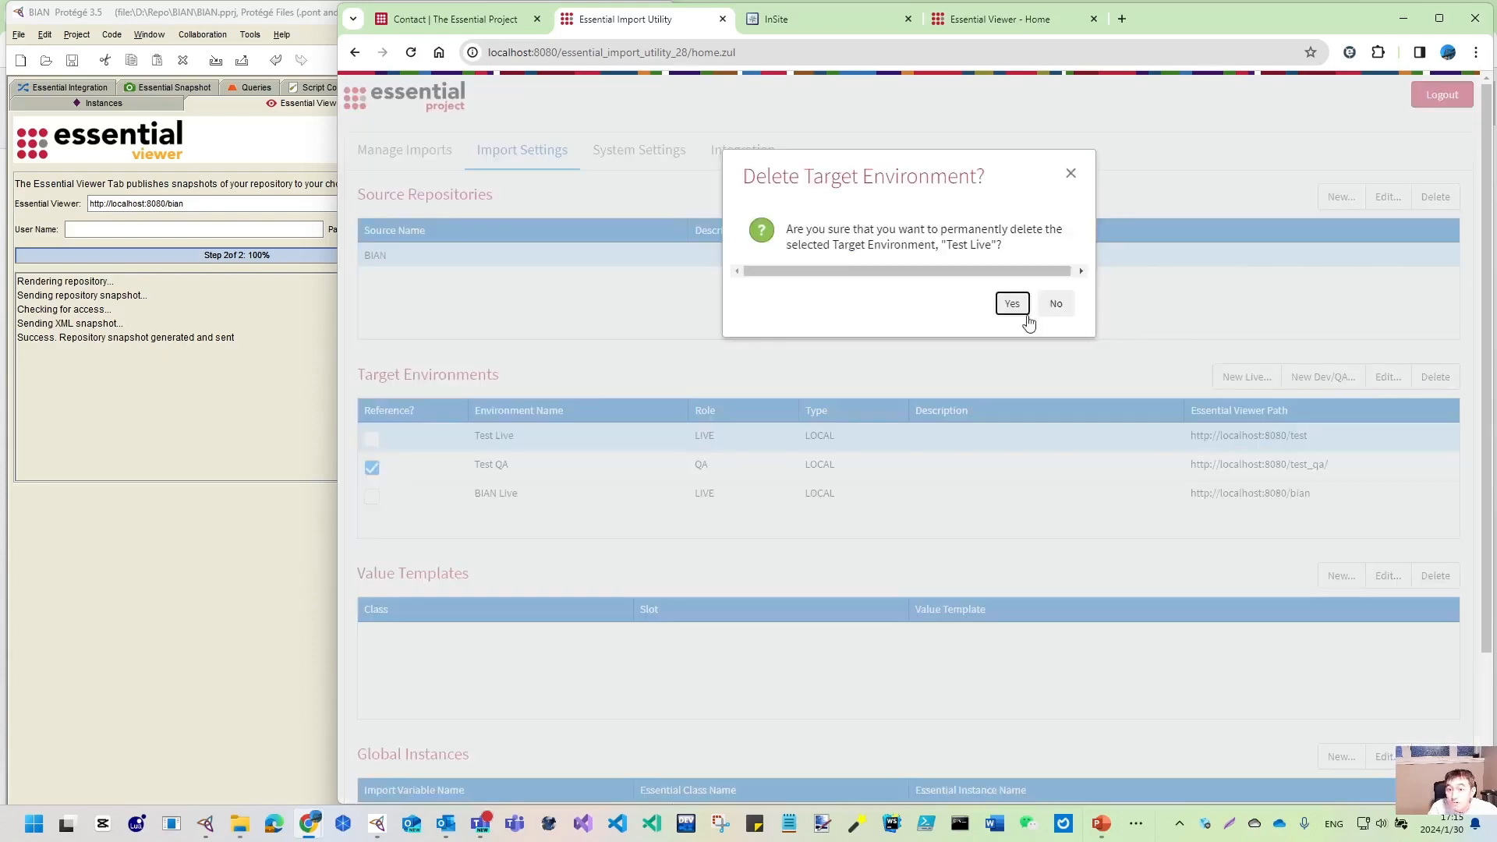
click(1055, 304)
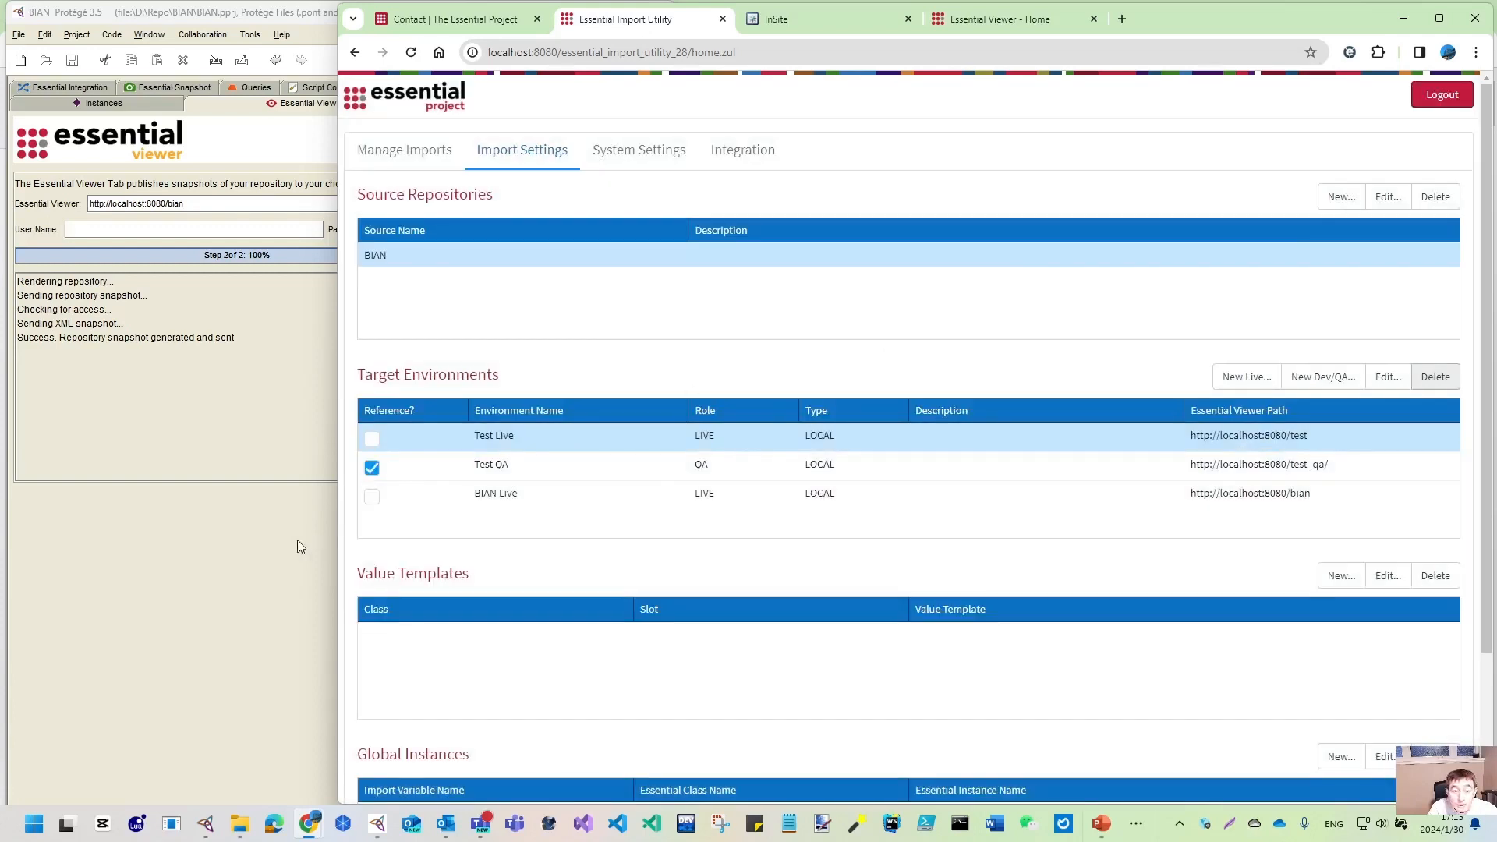
click(372, 497)
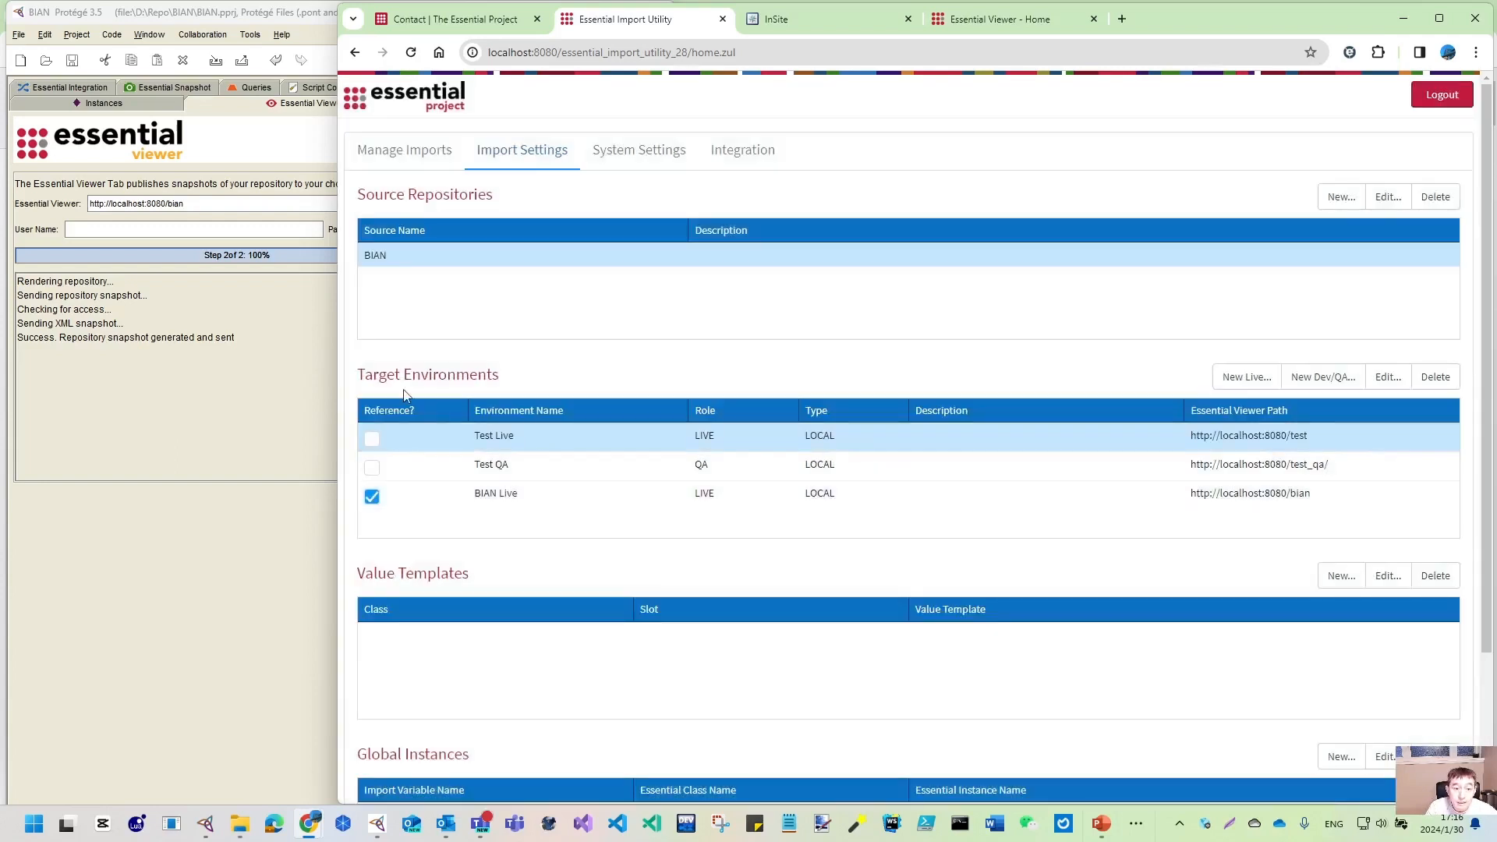
- Delete the Test Live and Test QA environments, confirming each deletion
click(1436, 377)
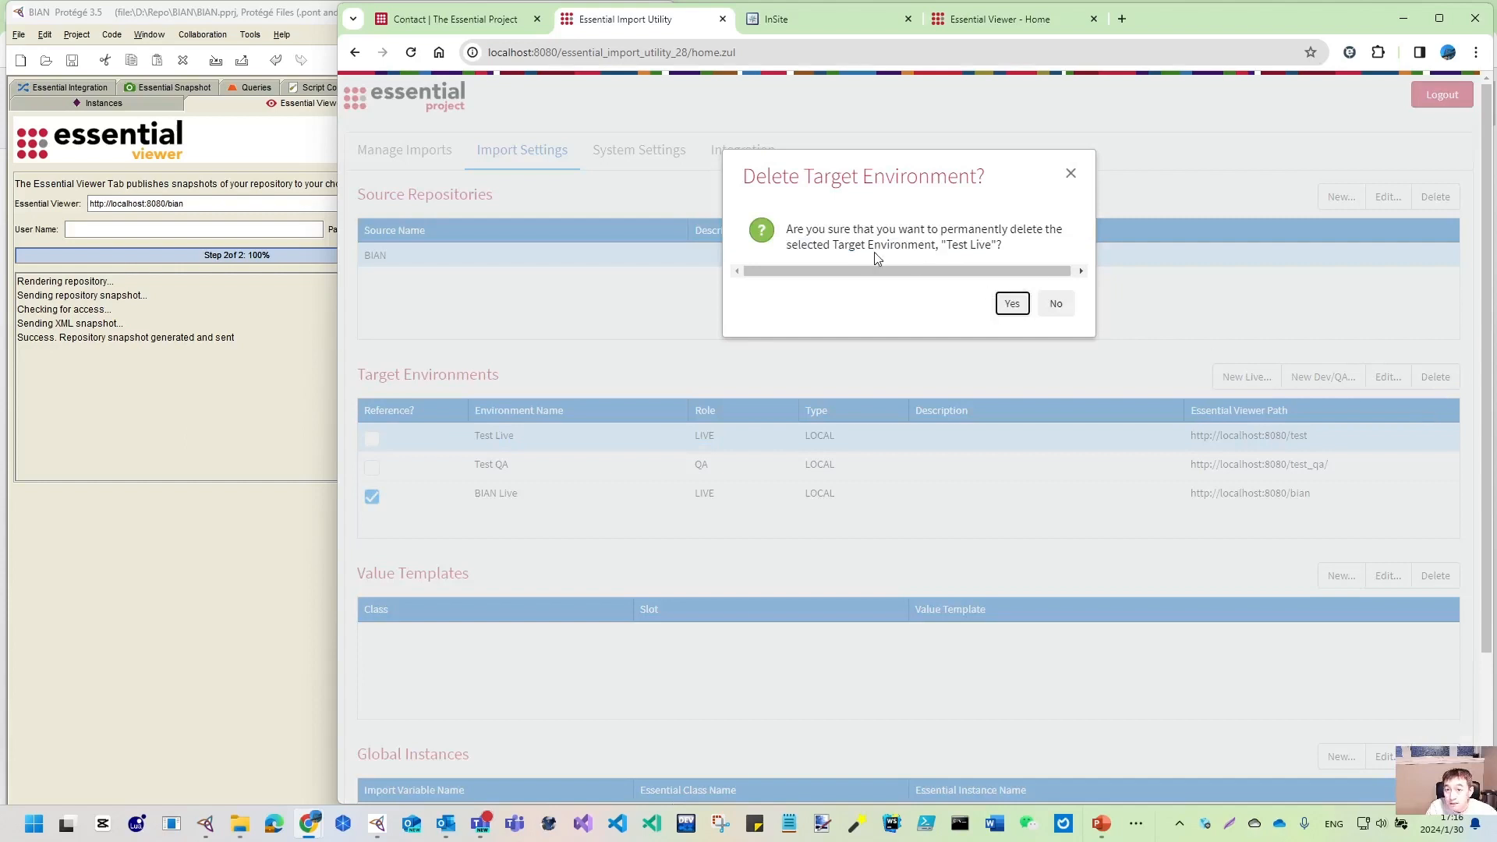
click(1012, 303)
click(1403, 440)
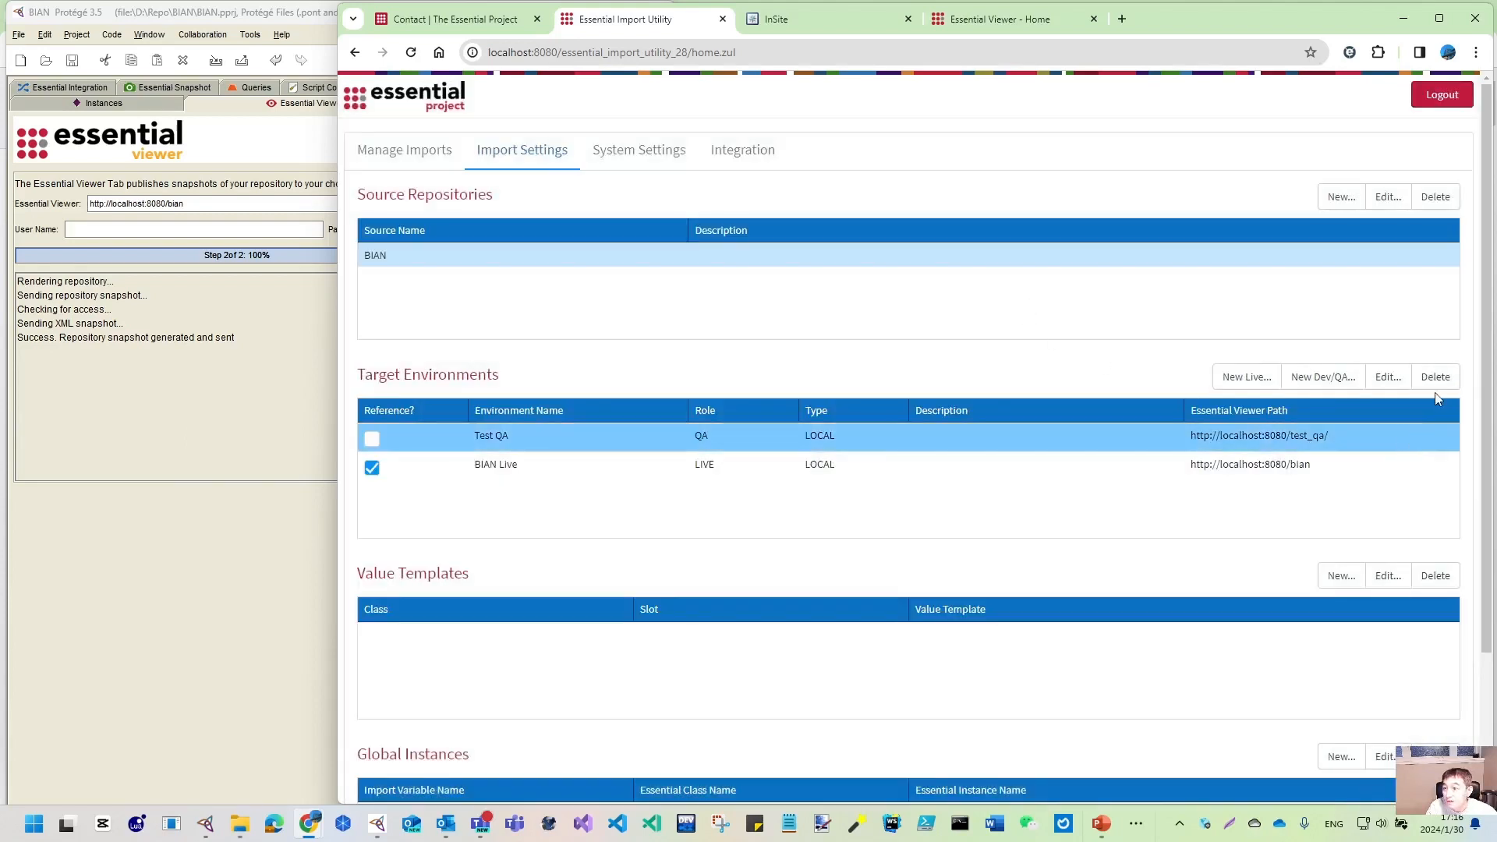
click(1435, 376)
click(1010, 304)
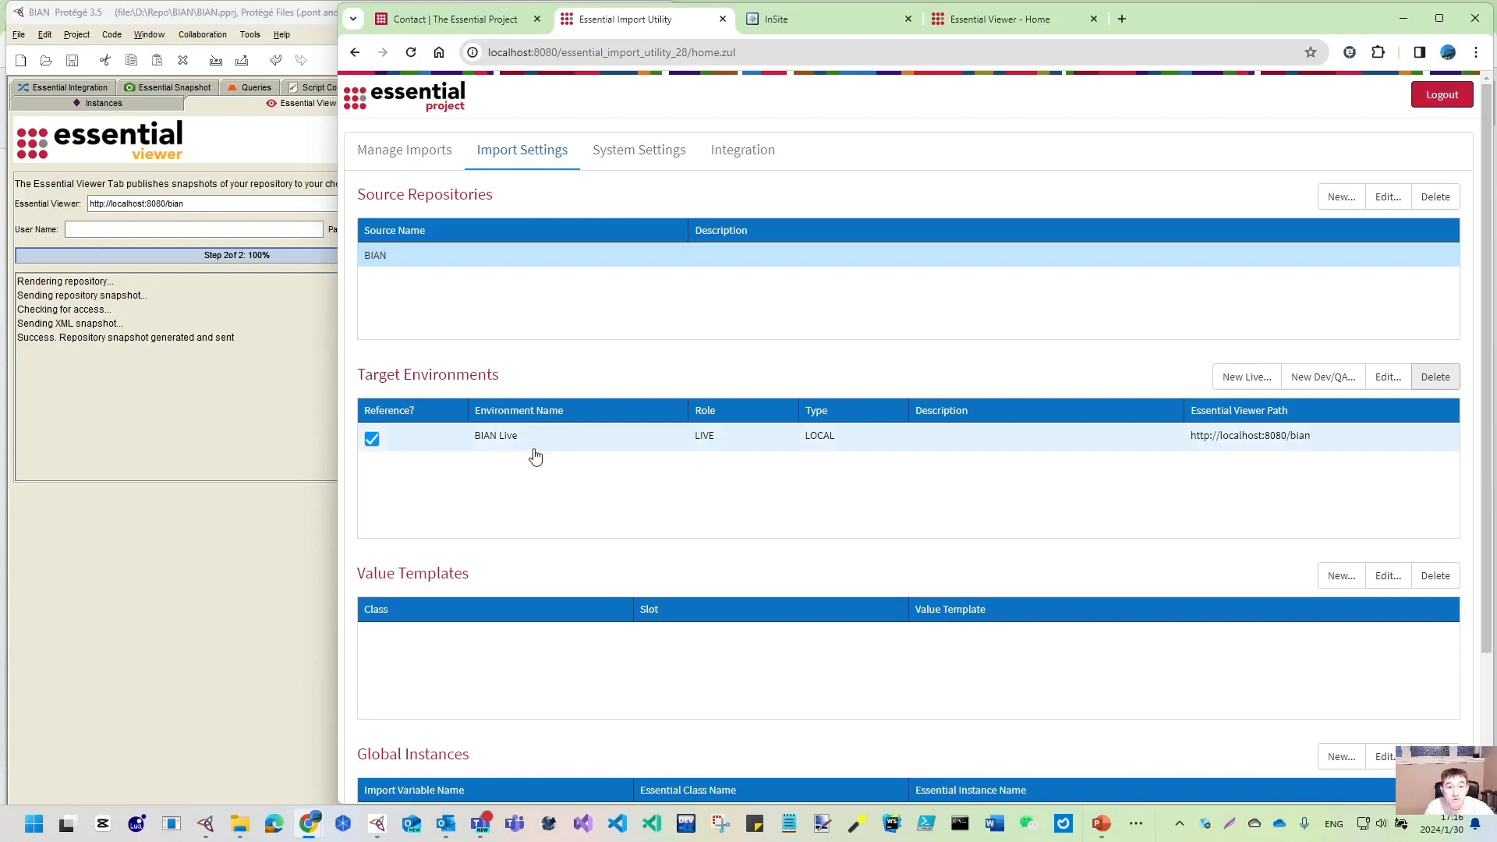
- Create a Dev/QA environment named BIAN QA with role QA, linked to production BIAN Live
click(1331, 380)
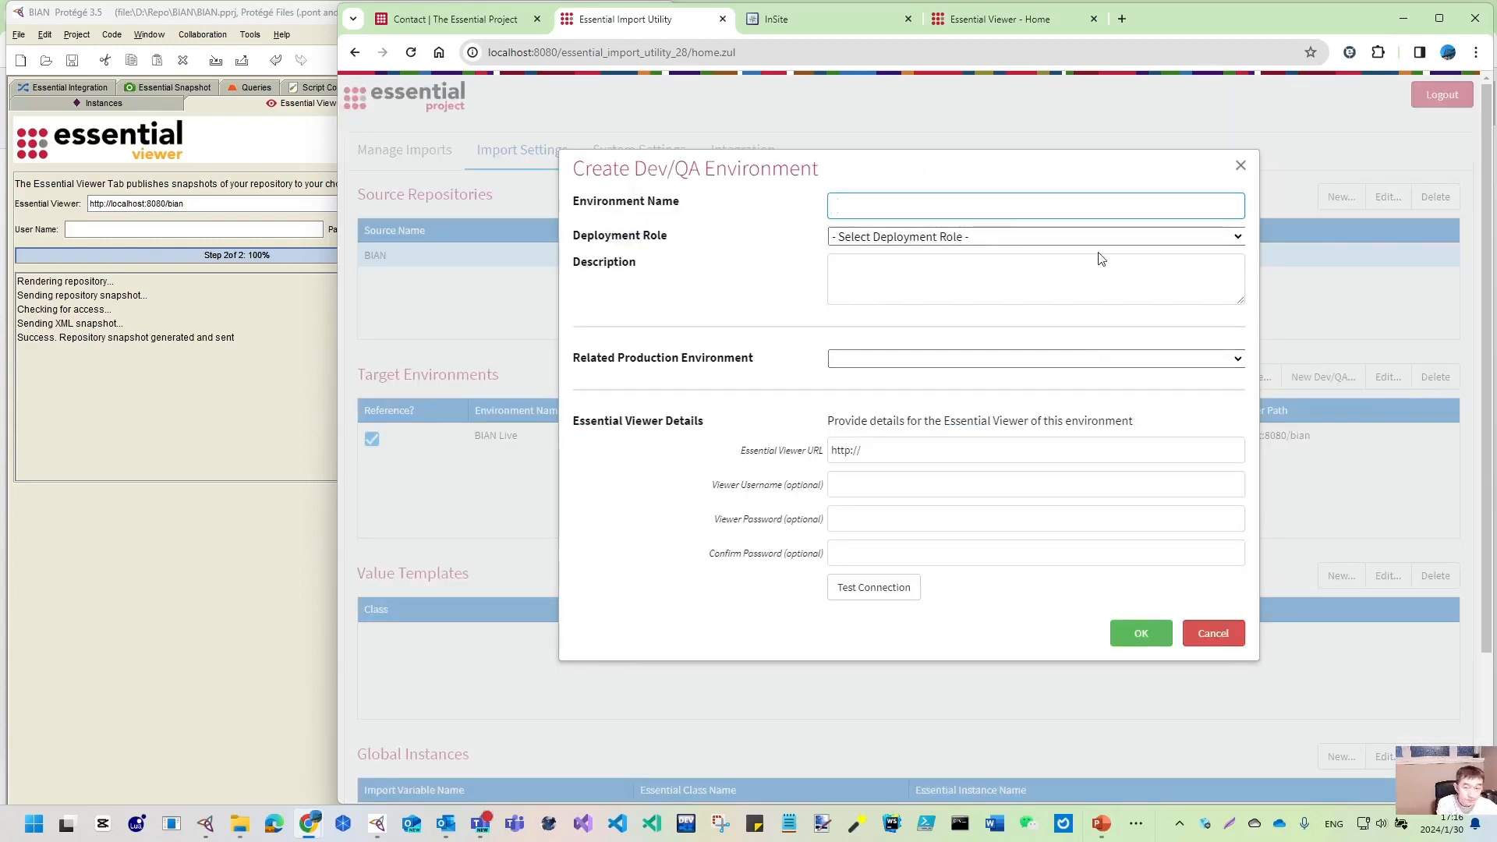
text(BIAN)
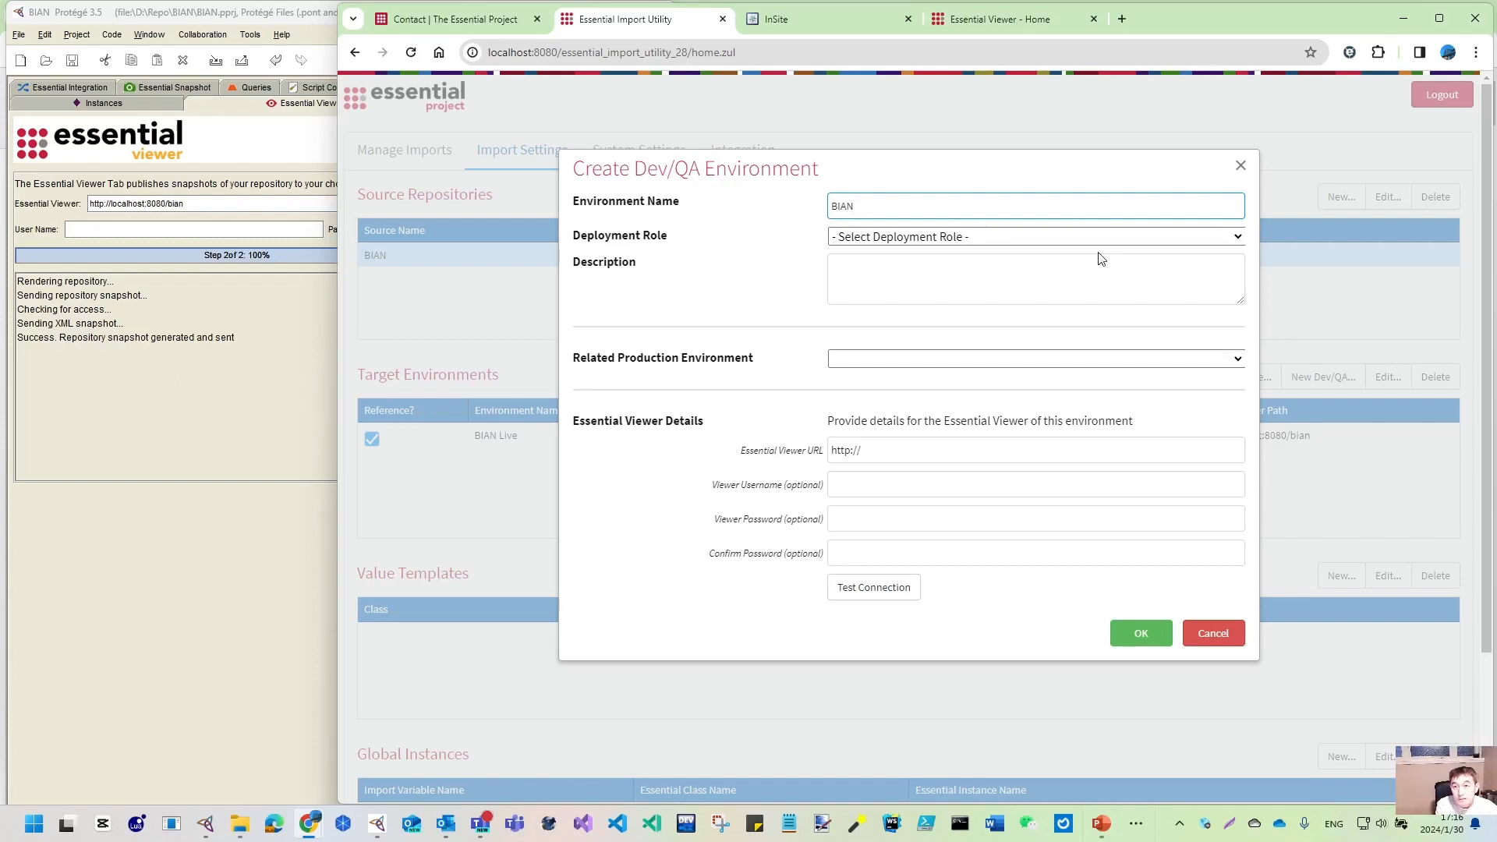
text( QA)
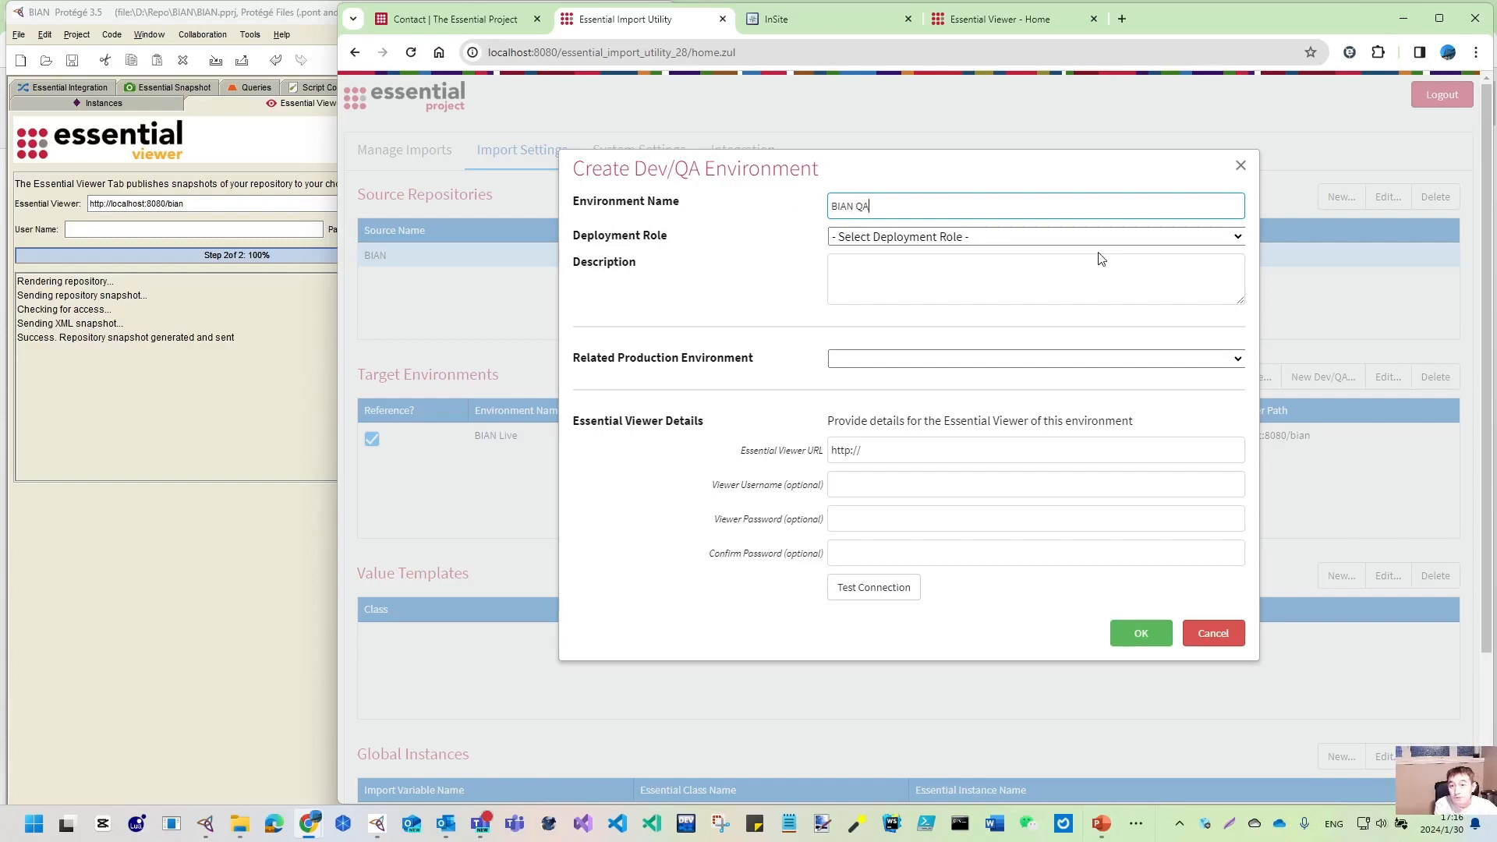
click(1169, 237)
click(853, 287)
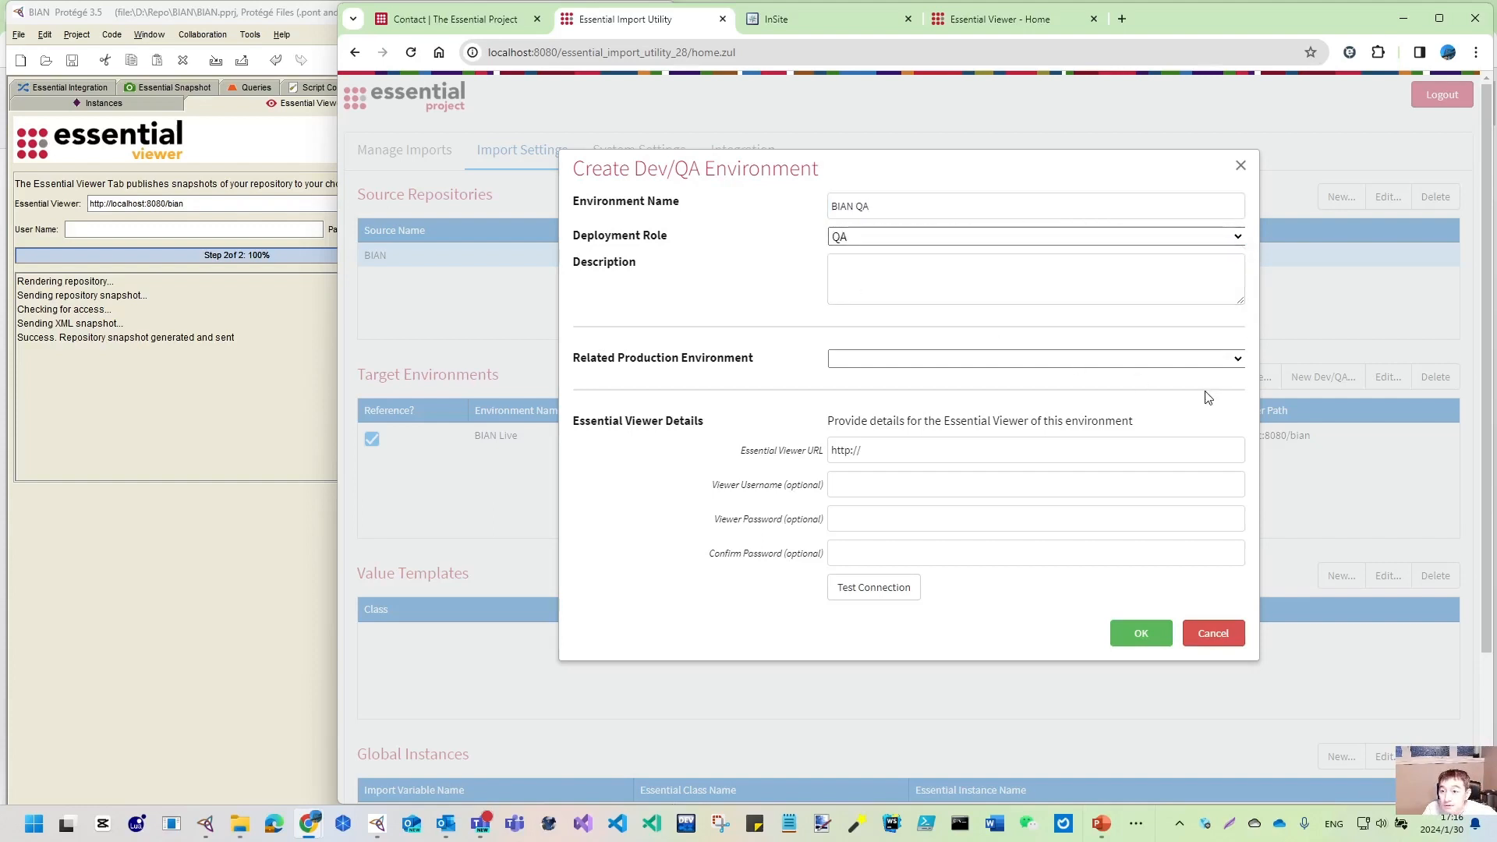
click(1239, 360)
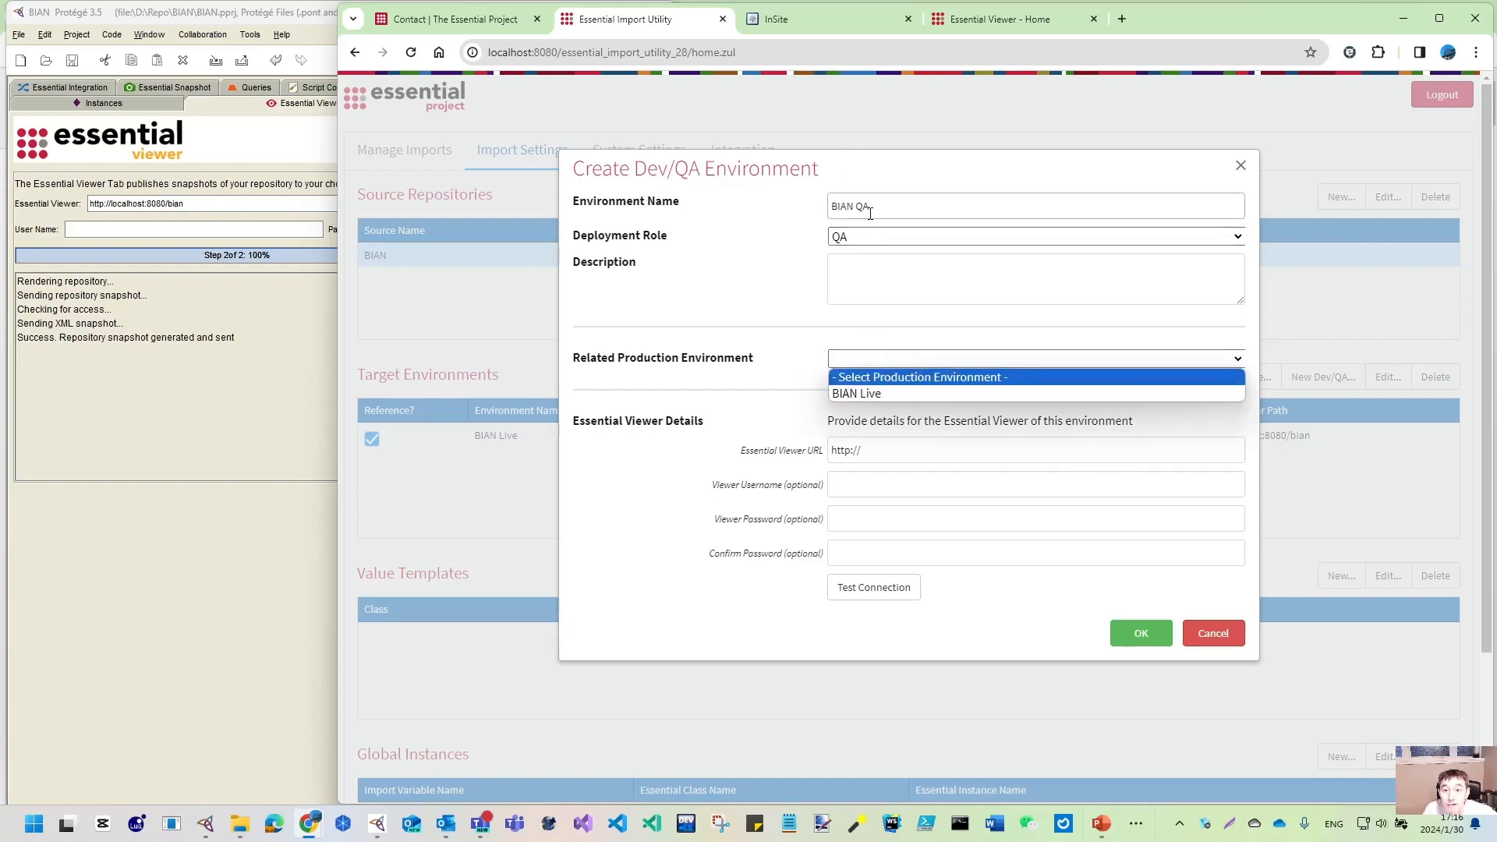
click(857, 395)
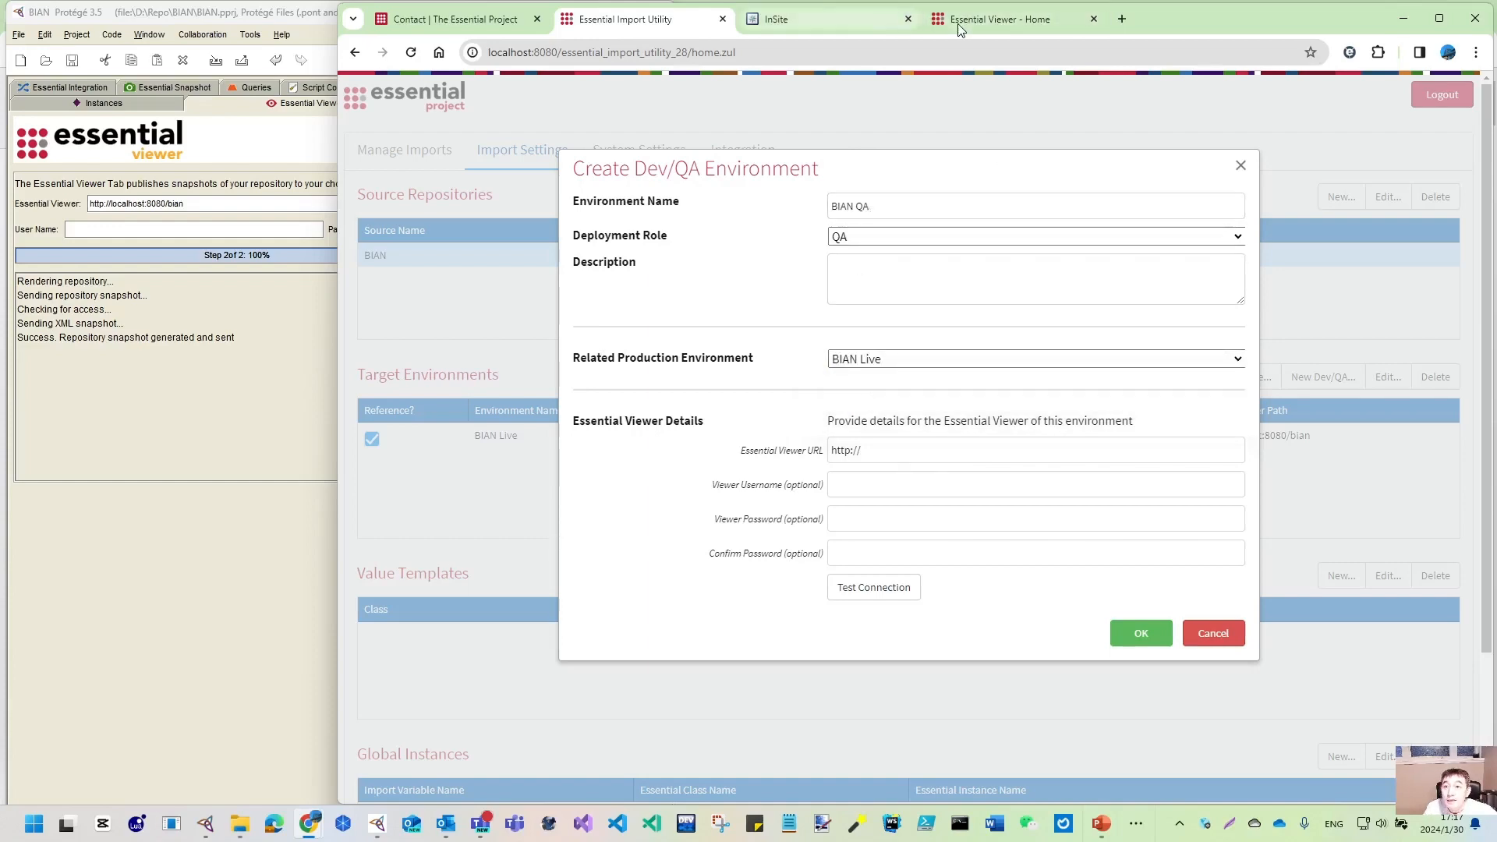
- Load the test_qa viewer at localhost:8080/test_qa in a new browser tab
click(1011, 26)
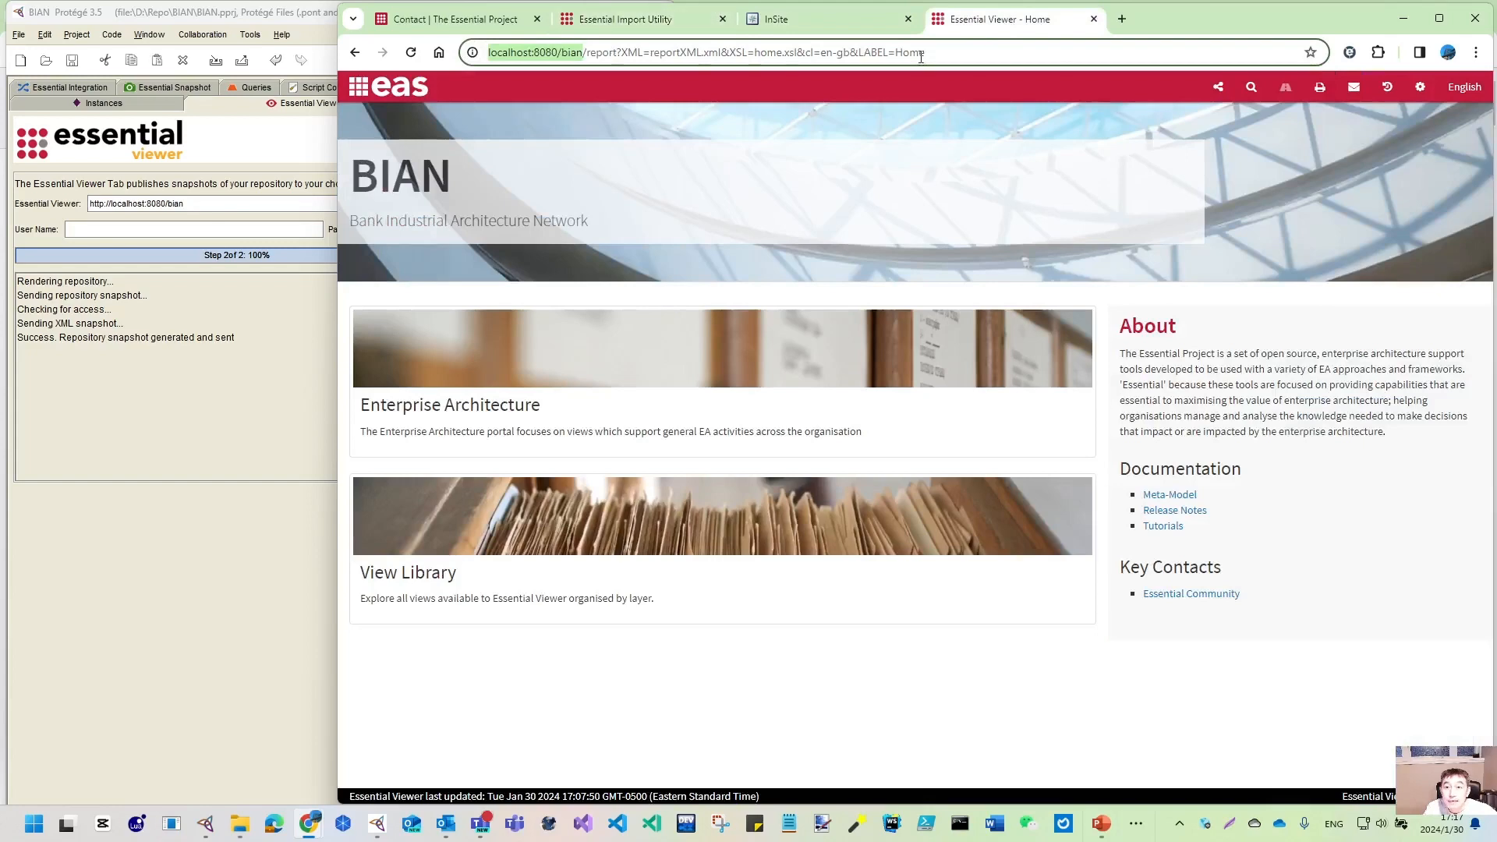
click(1127, 19)
text(l)
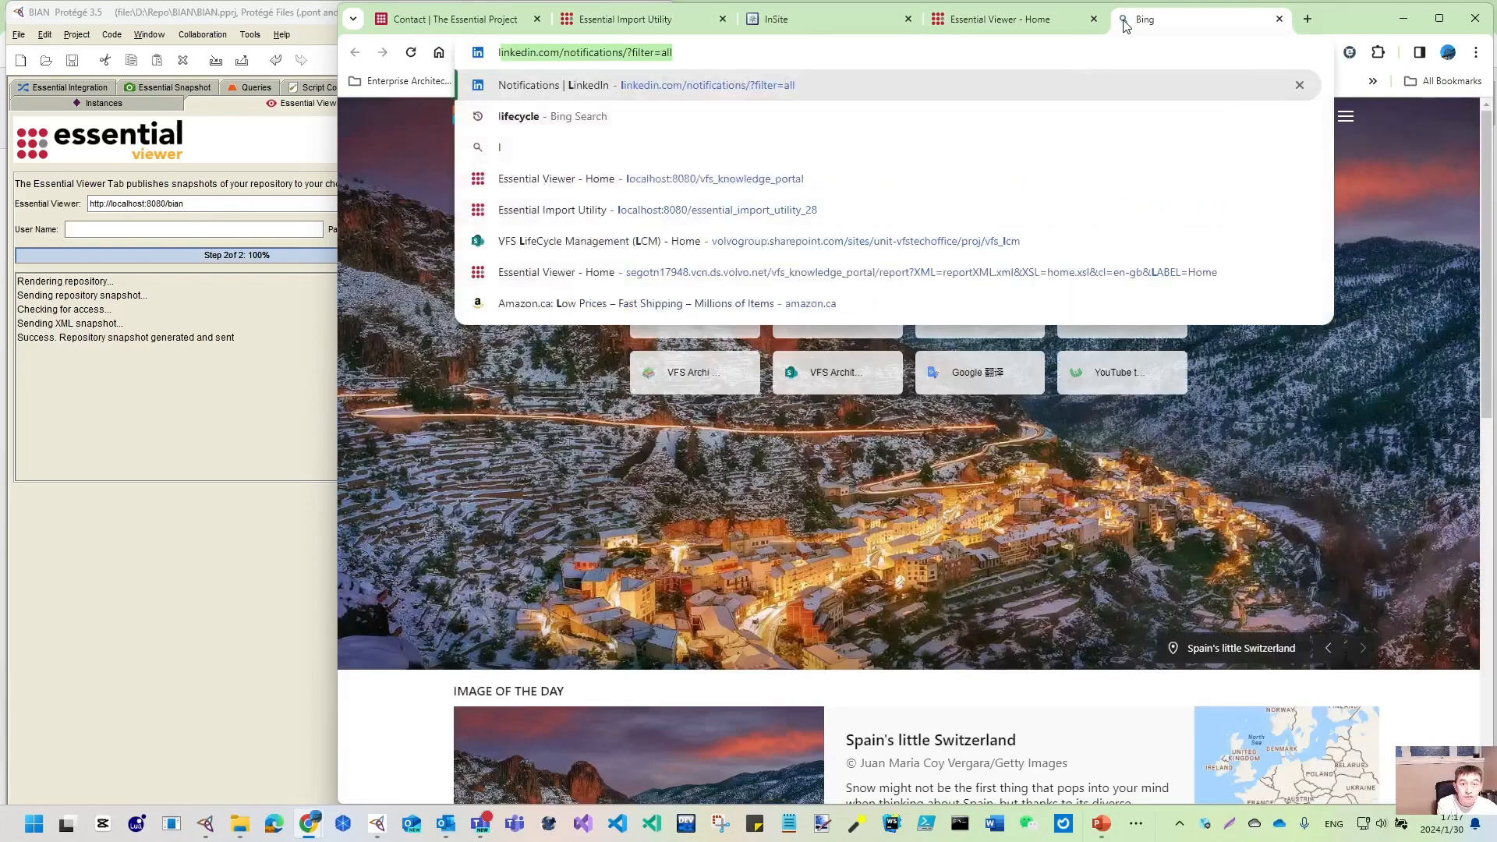
text(oc)
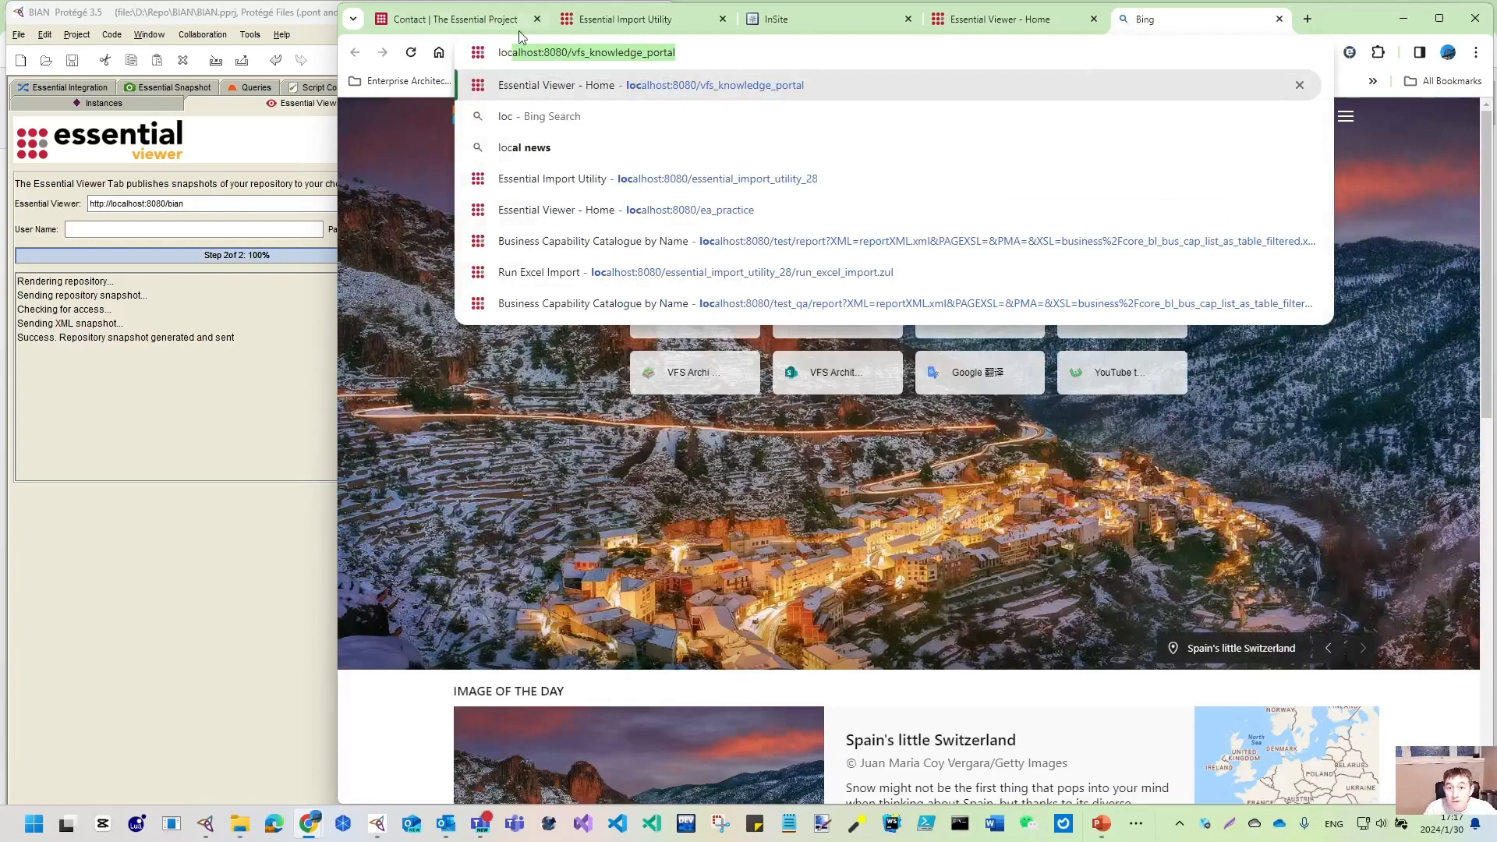
click(574, 52)
drag(574, 52, 816, 63)
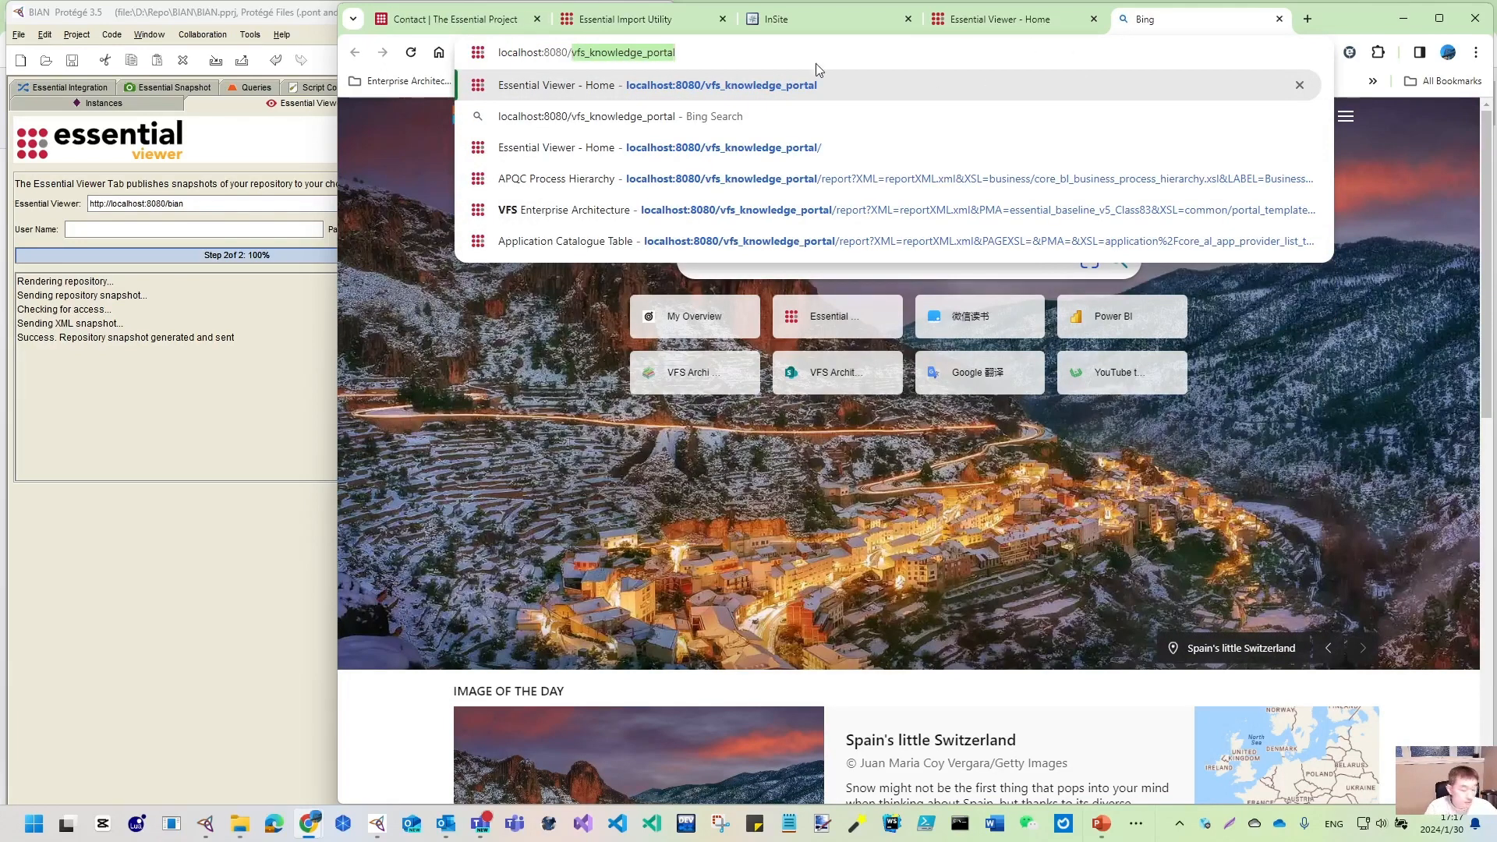
text(test_q)
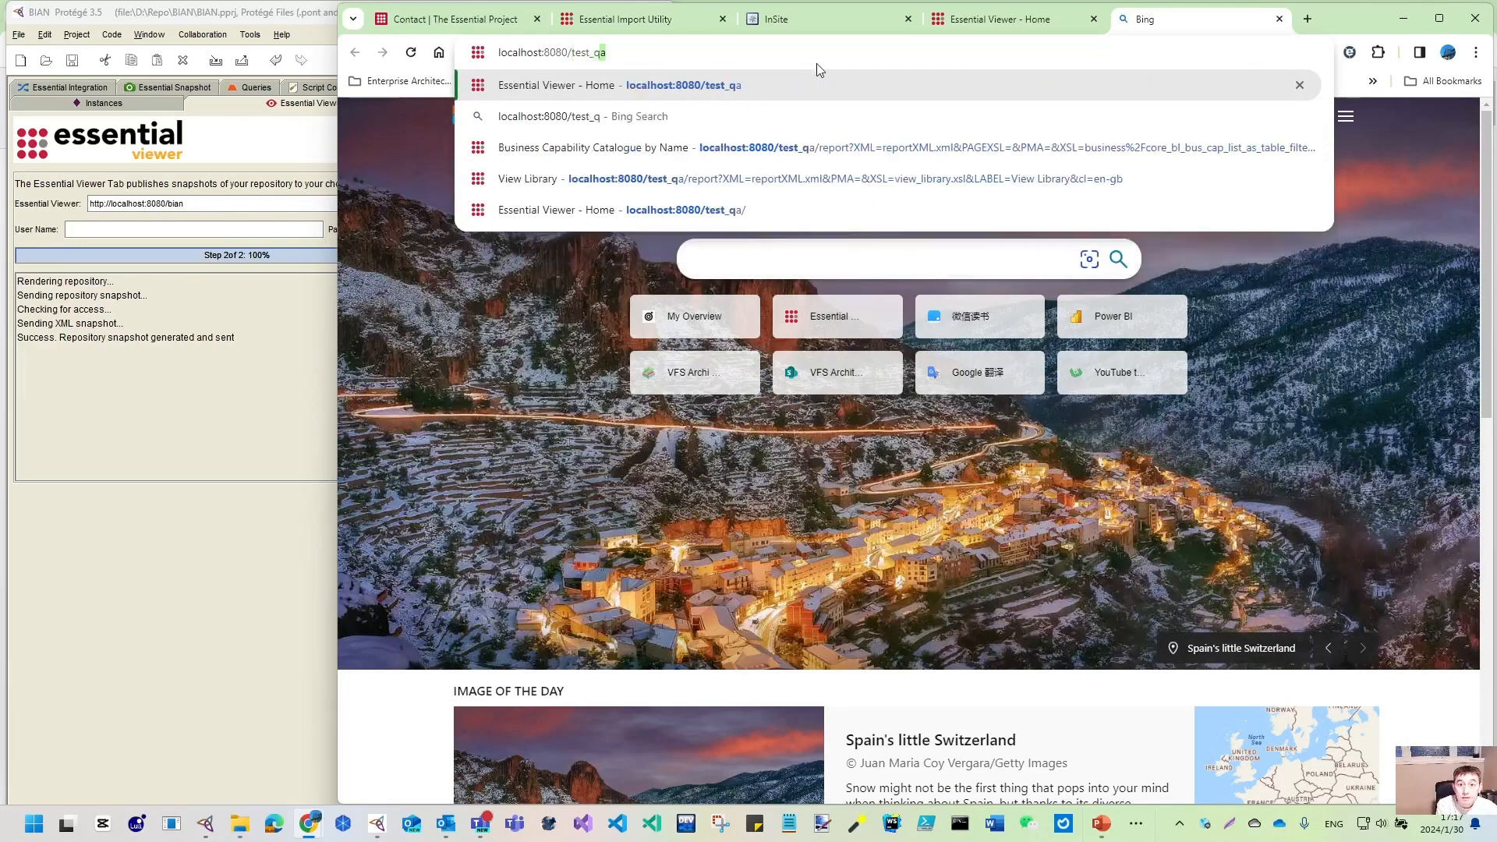
key(Return)
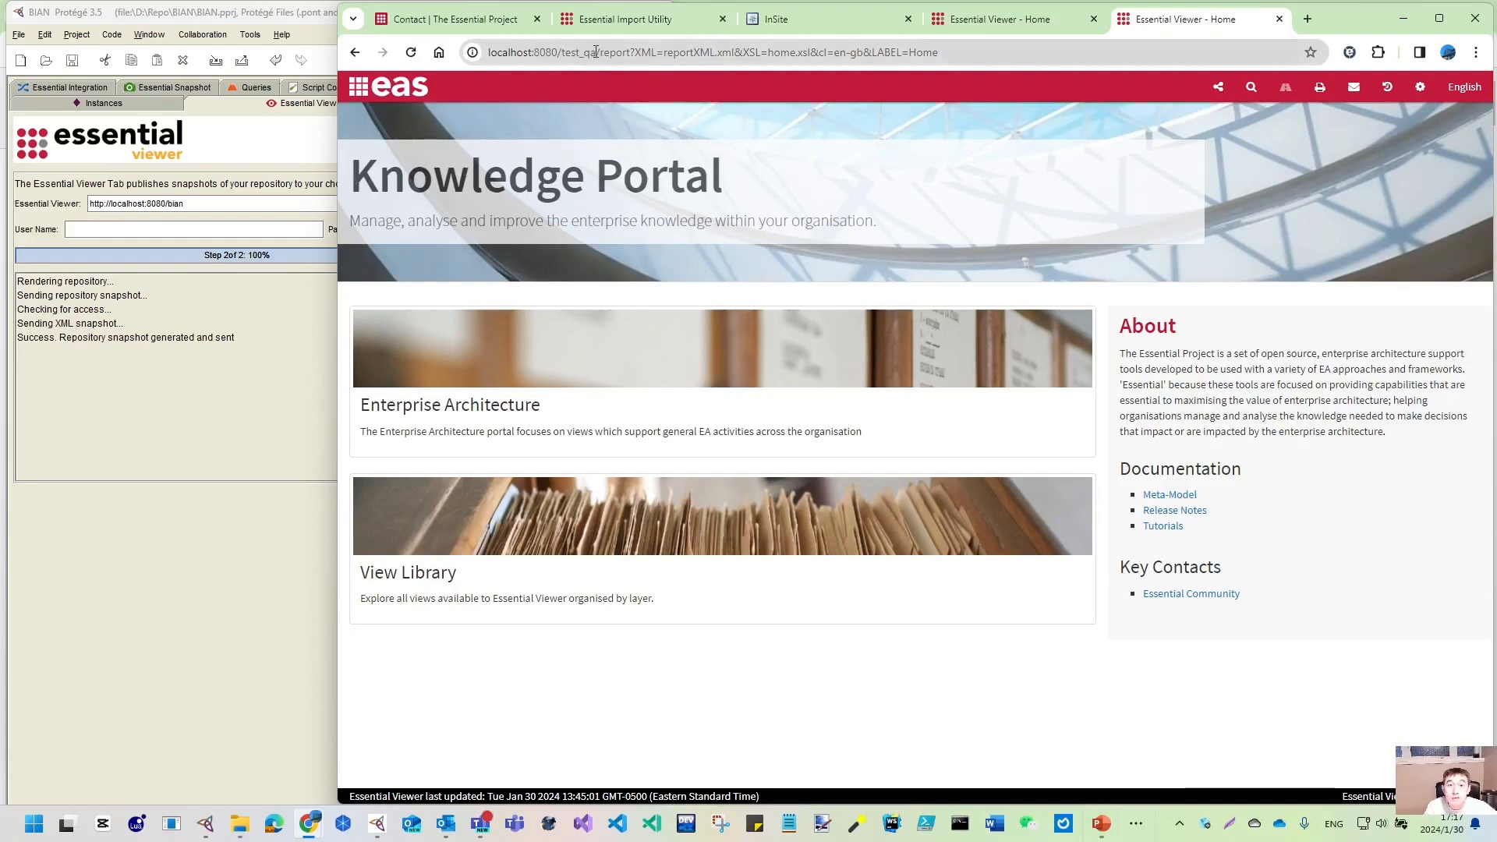
drag(597, 52, 292, 4)
key(ctrl+c)
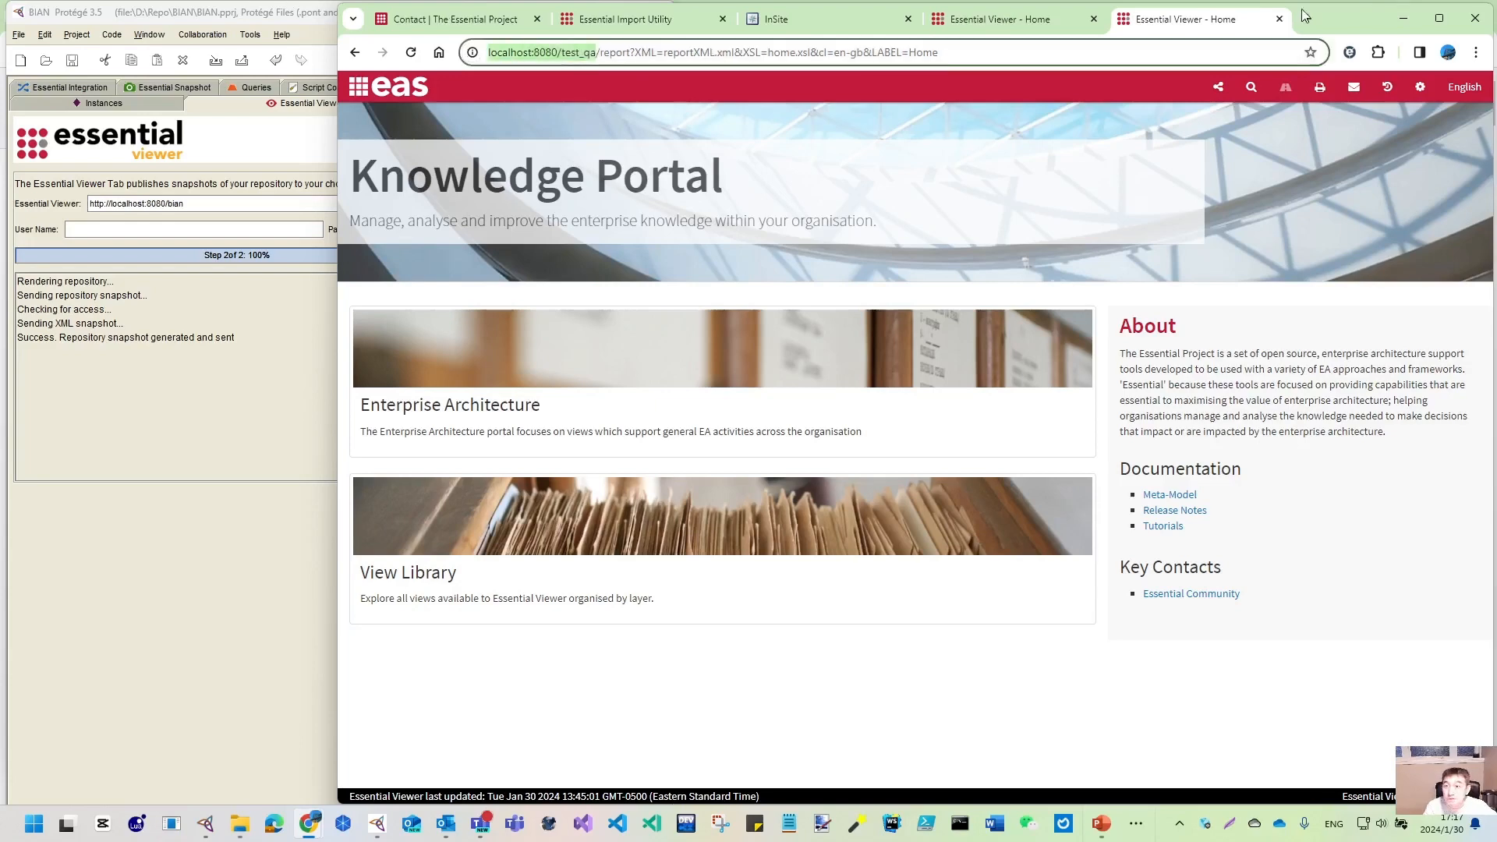
click(618, 21)
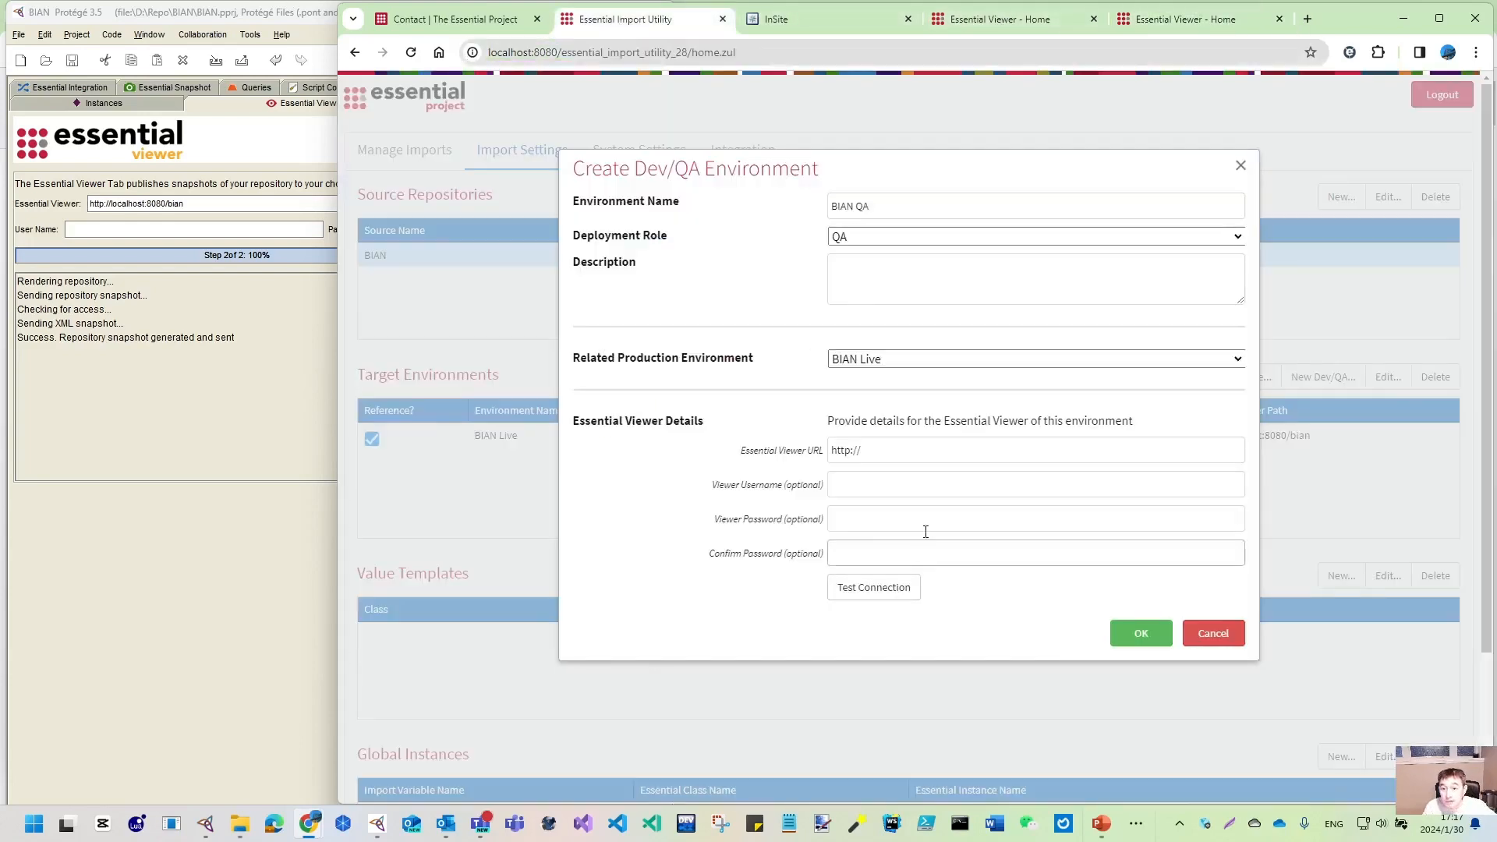
click(873, 450)
key(ctrl+a)
key(ctrl+v)
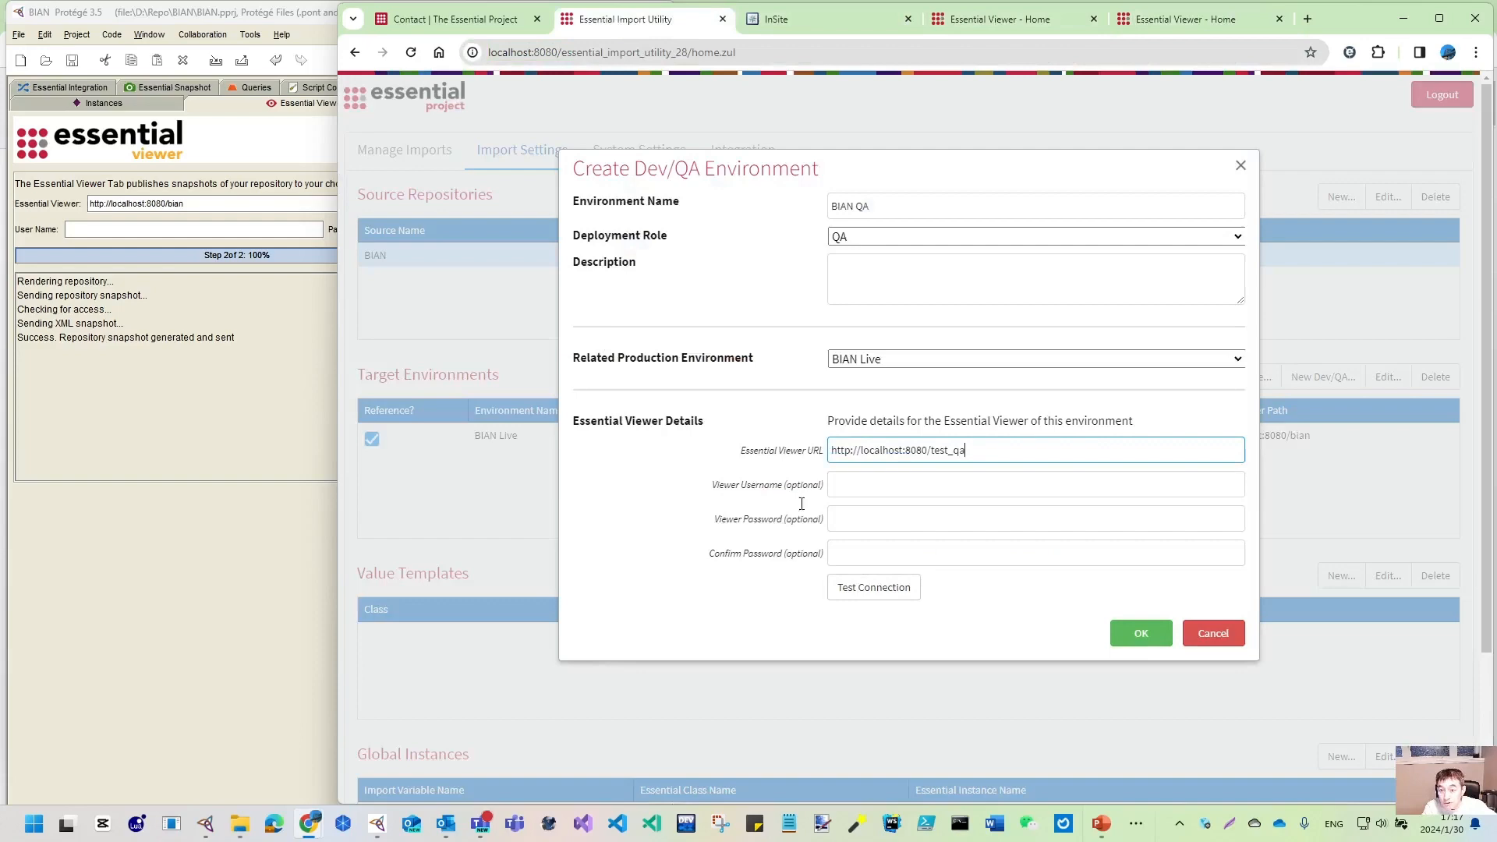
click(864, 588)
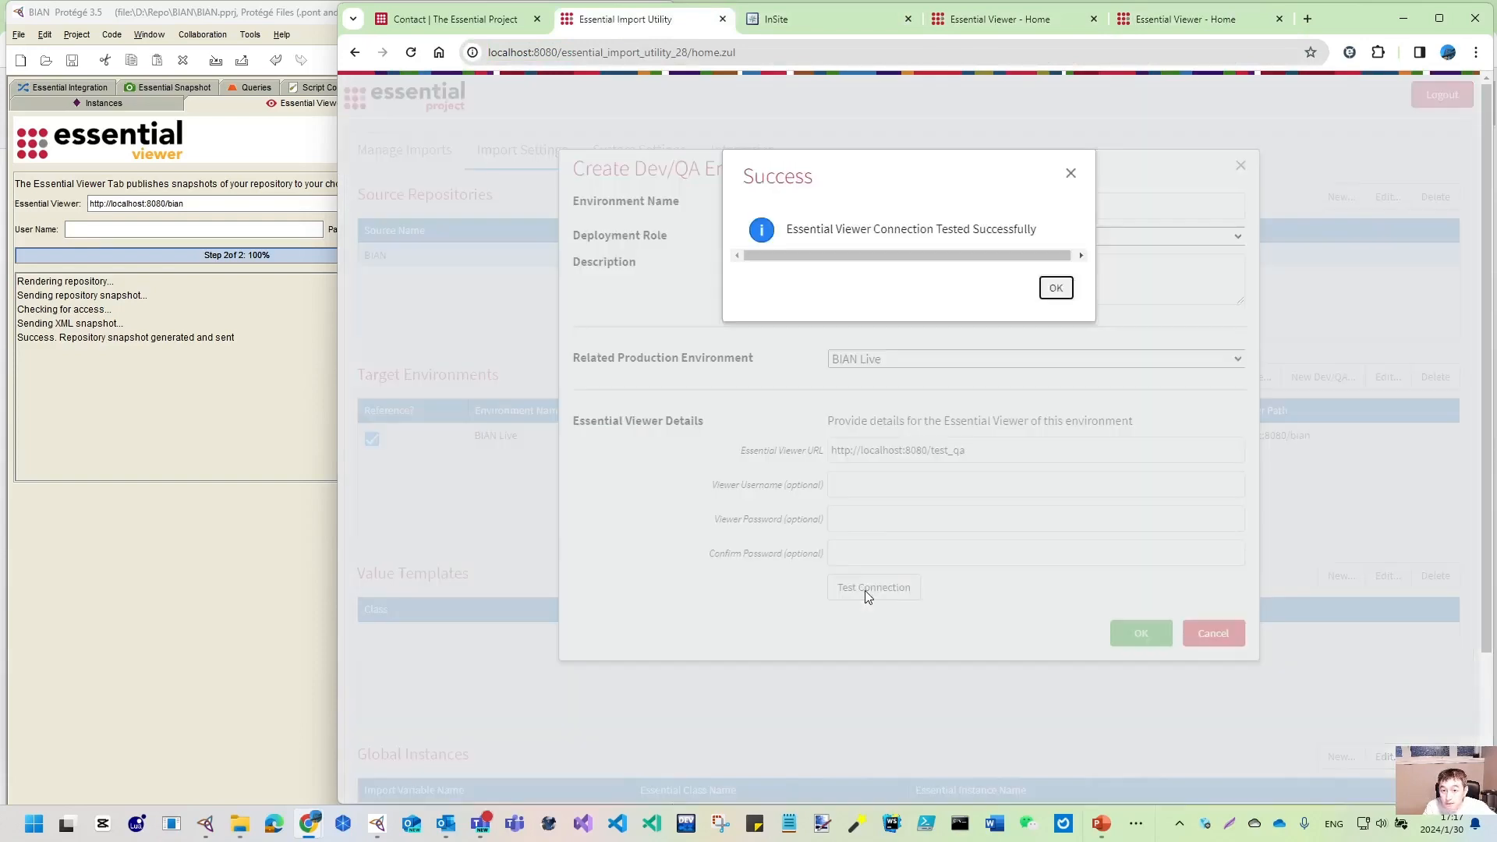
click(1055, 289)
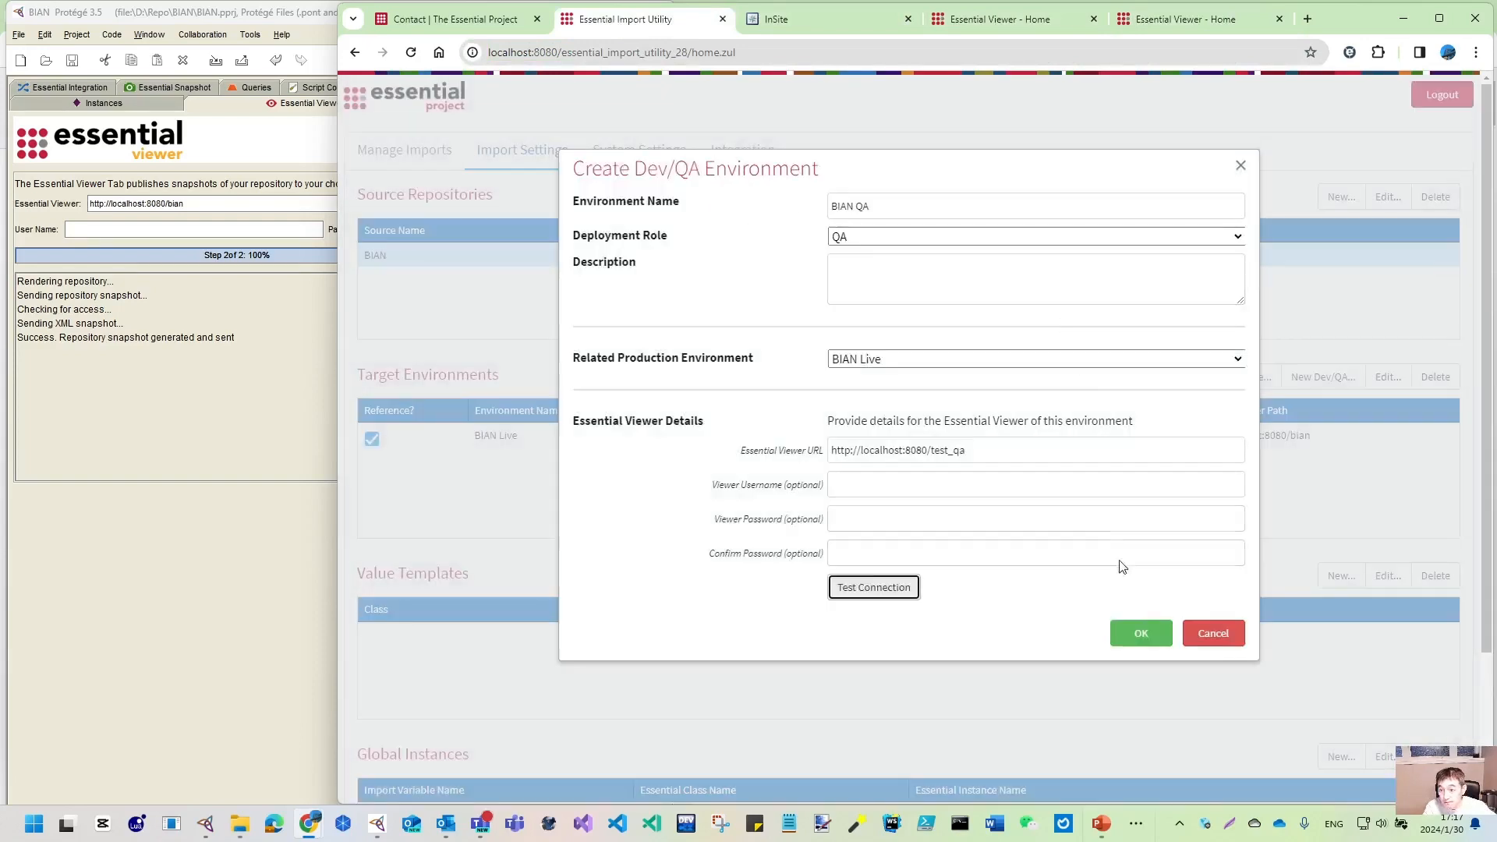
click(1140, 633)
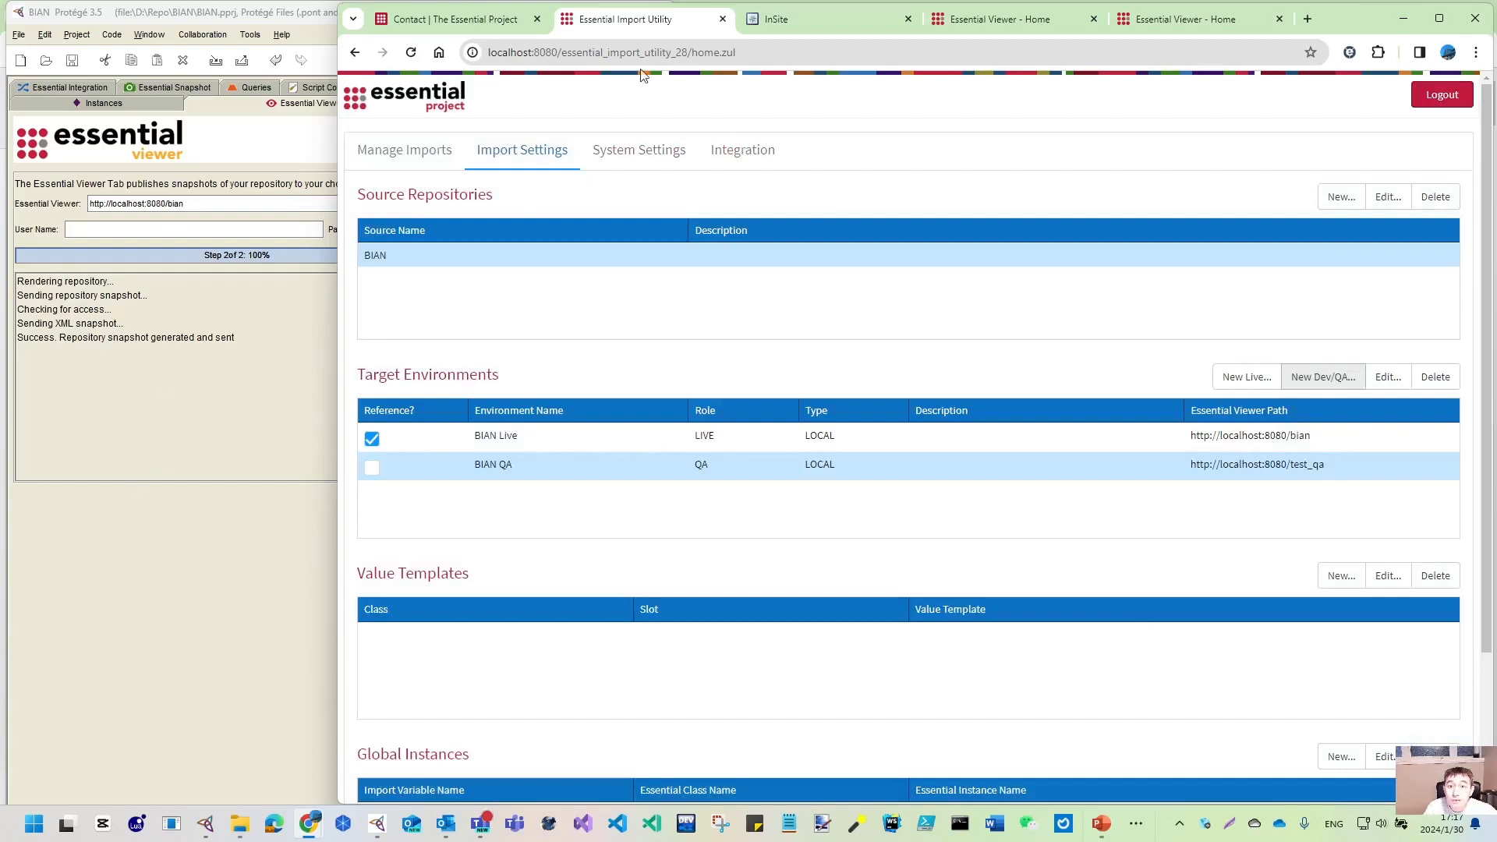
- Publish the repository to the viewer URL ending in test_qa
double_click(215, 207)
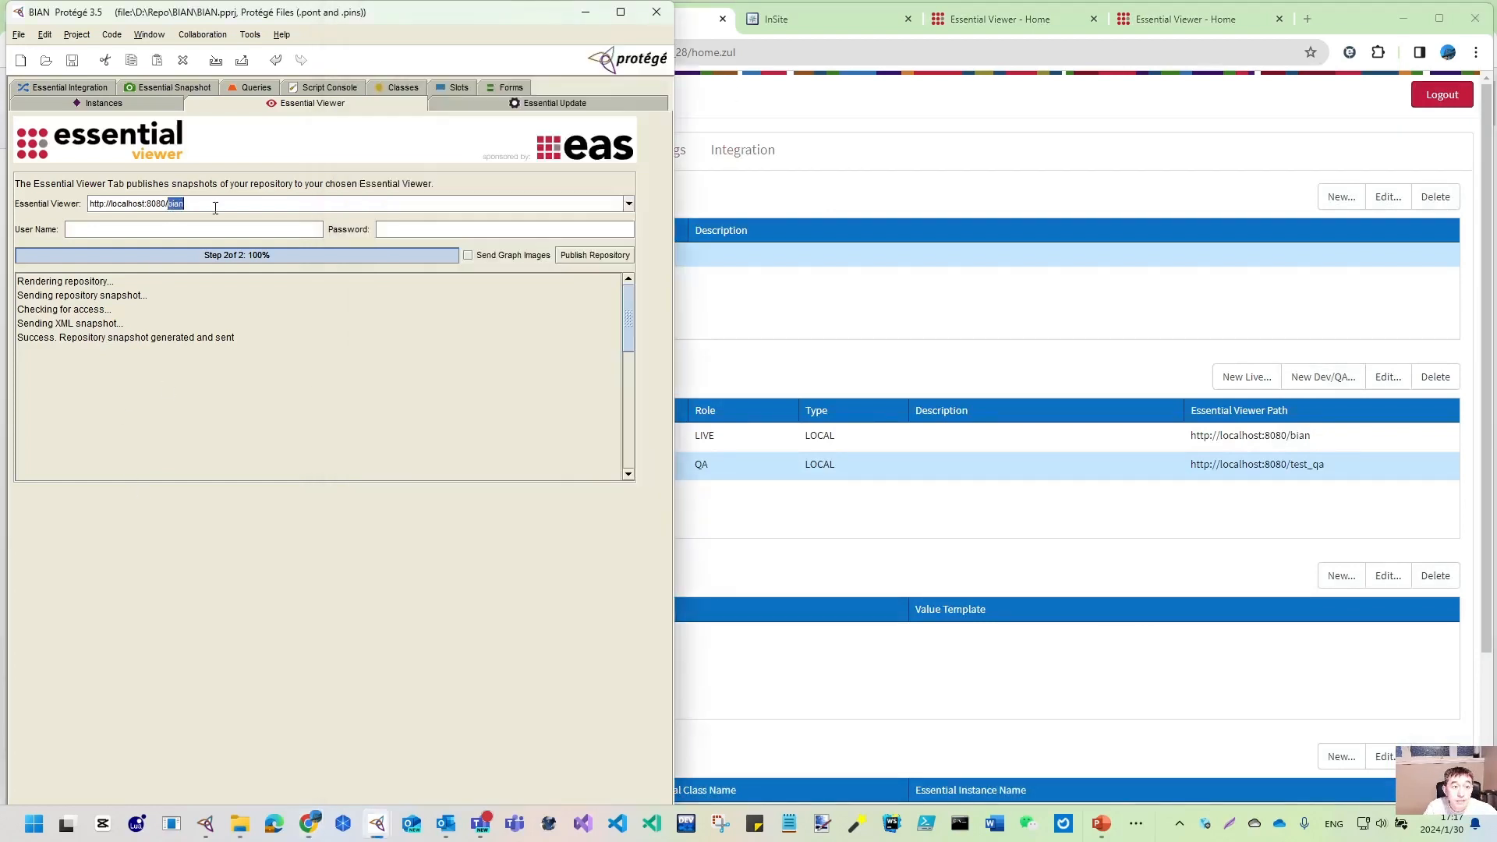
text(test_q)
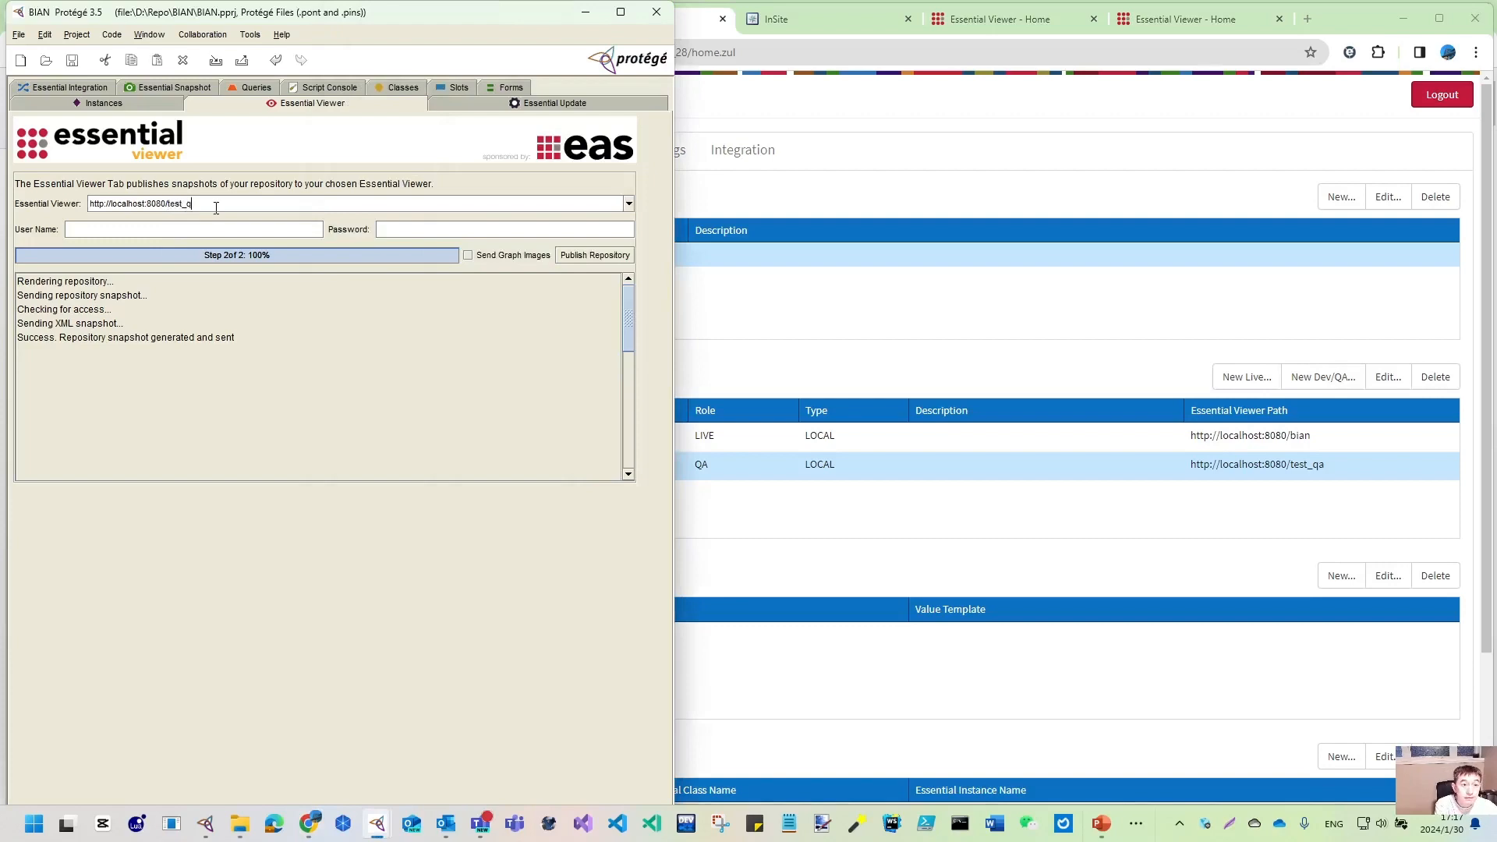
click(577, 255)
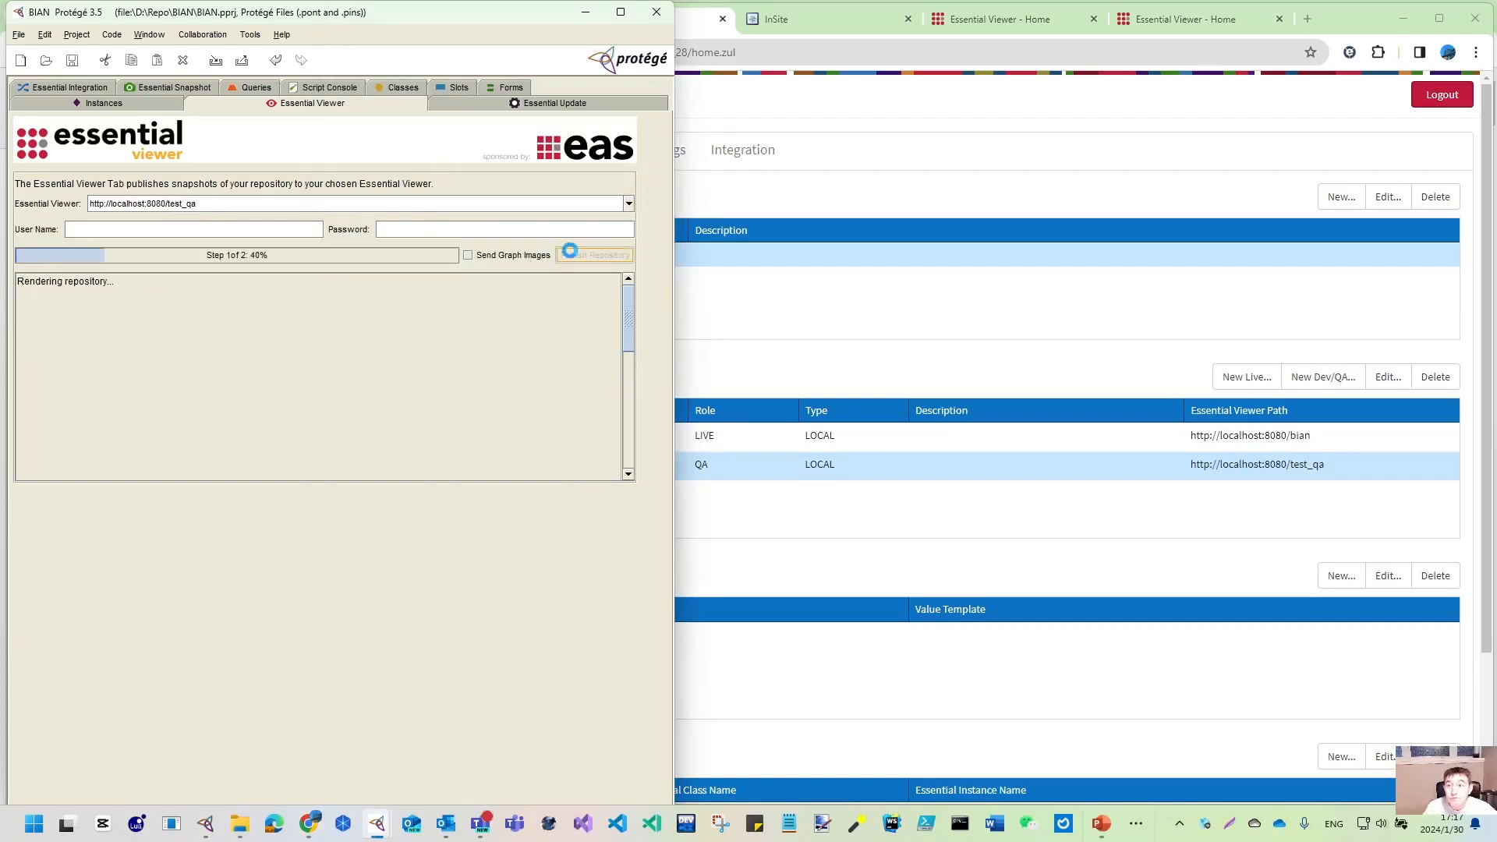
- Reload the test_qa viewer home page to see BIAN and compare it with the live viewer
click(1181, 7)
click(1198, 24)
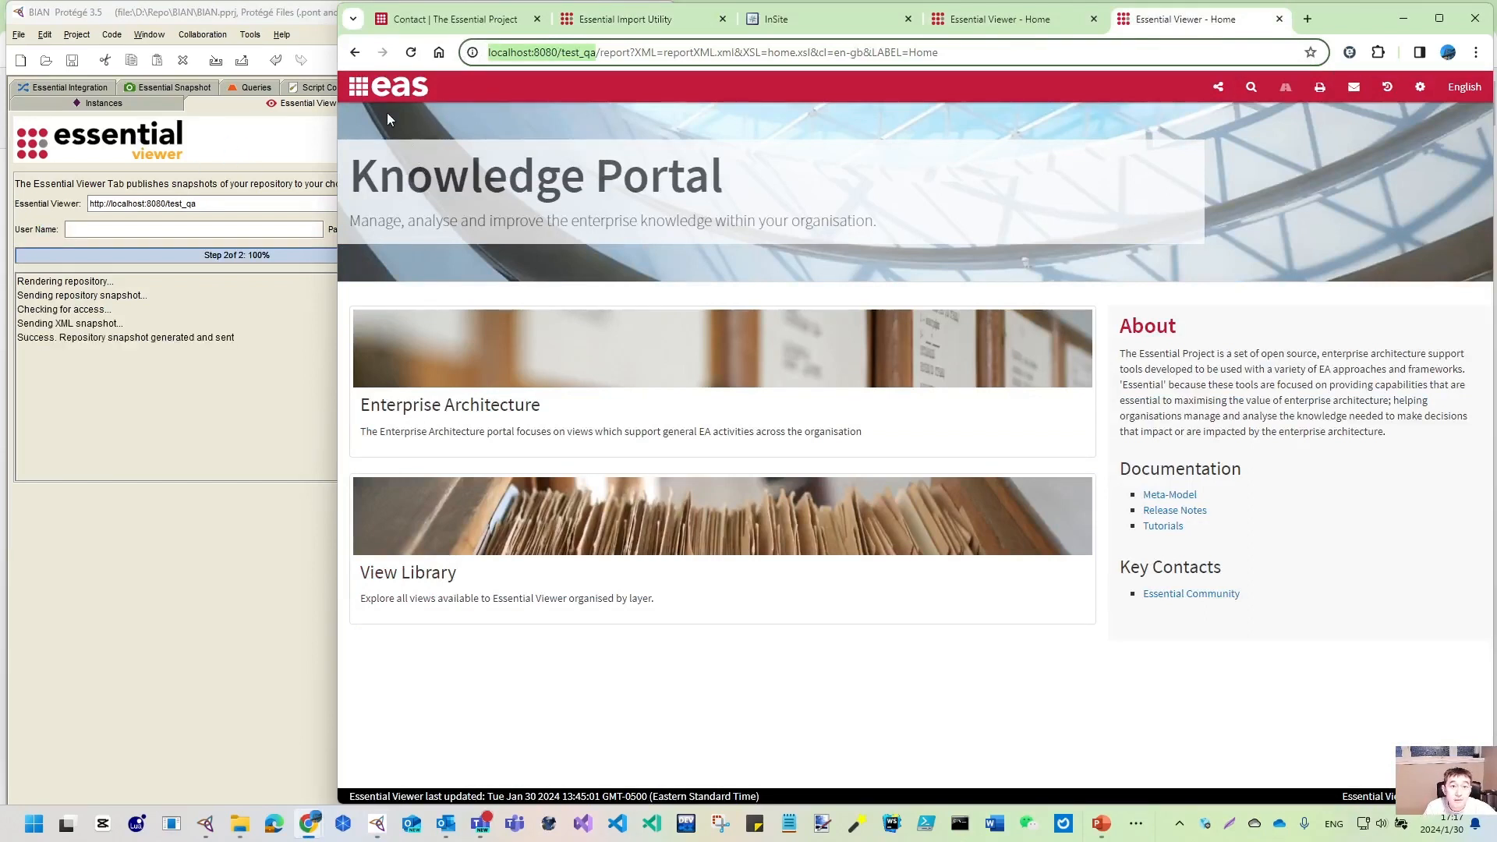
click(411, 52)
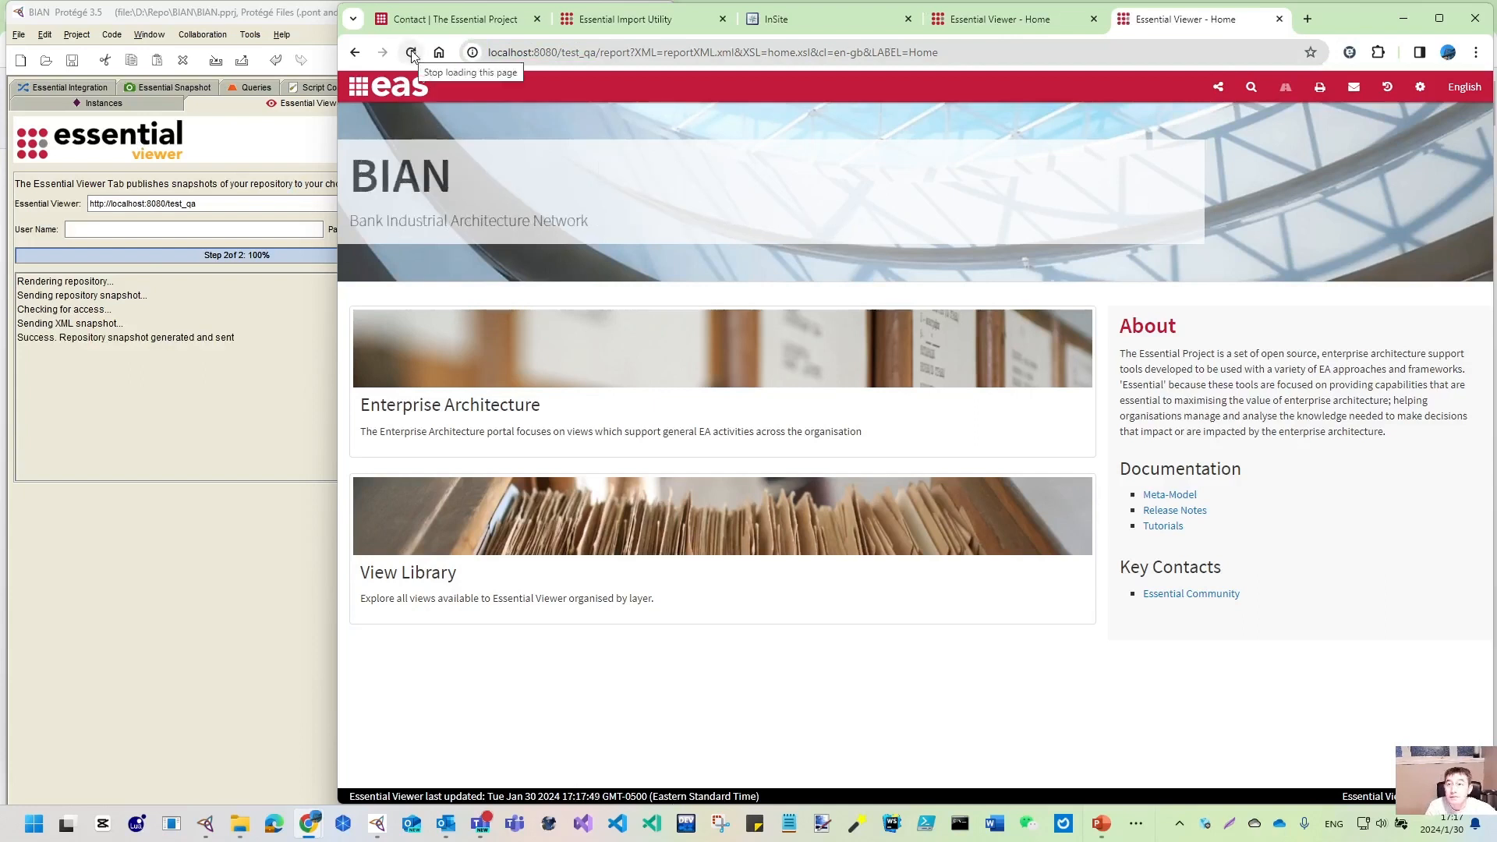
click(1035, 19)
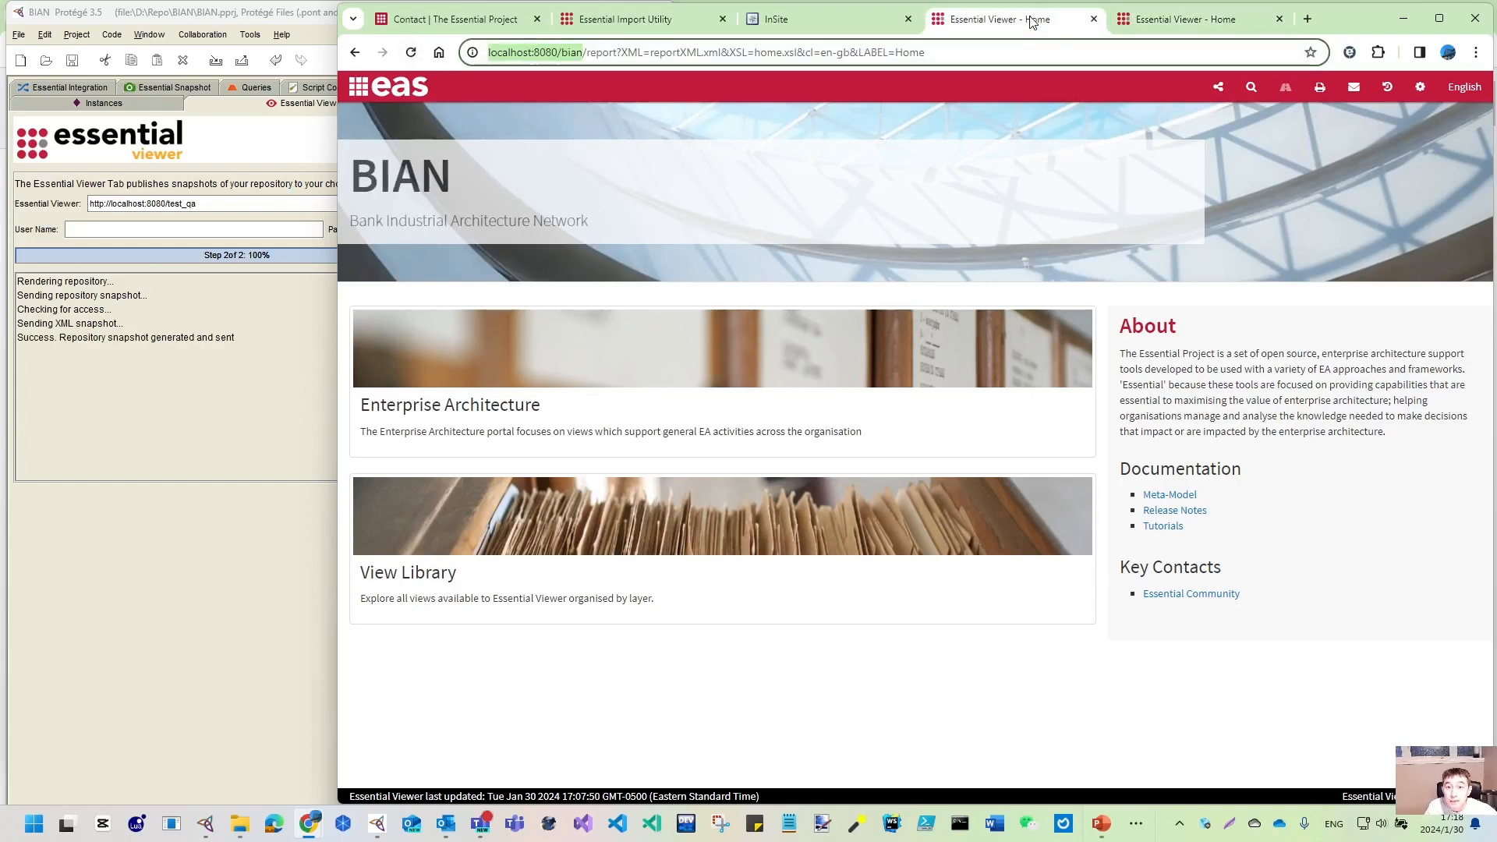
click(1198, 24)
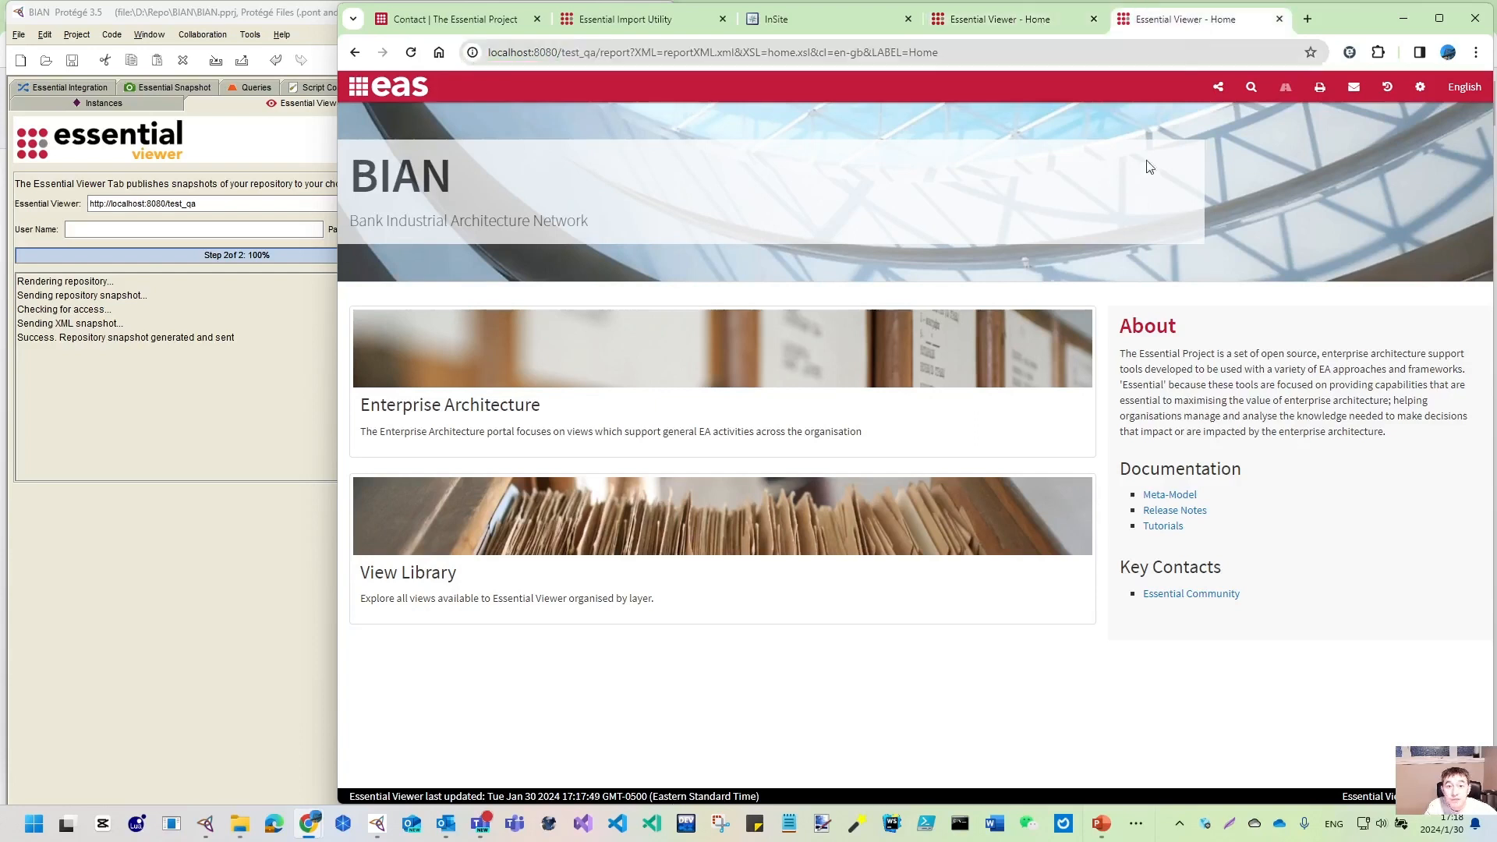
click(653, 24)
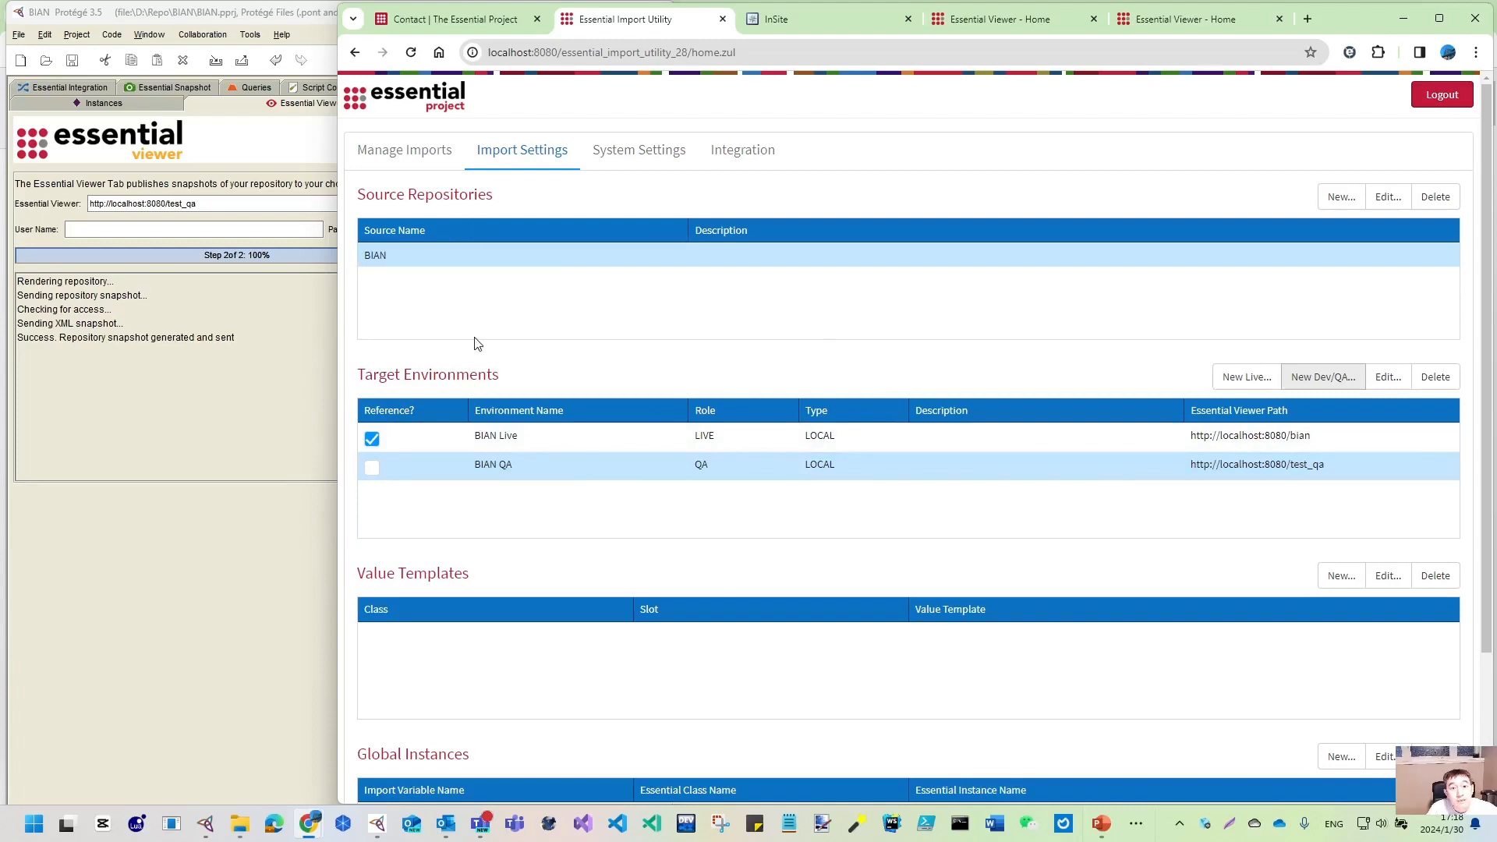
- Begin a new Empty Import Activity, cancel it, and return to the live BIAN viewer home
click(411, 156)
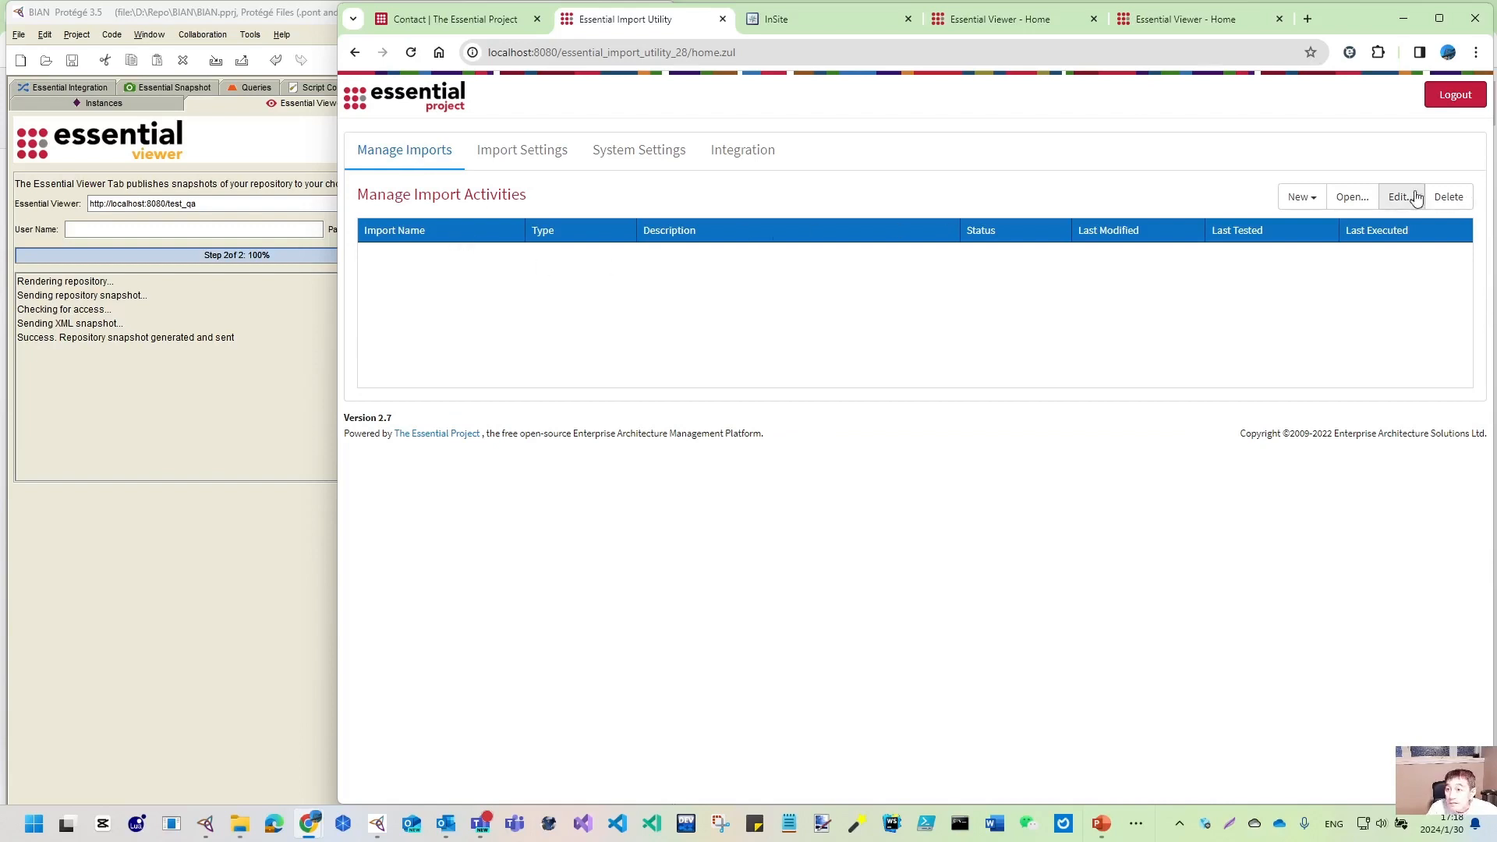
click(1316, 201)
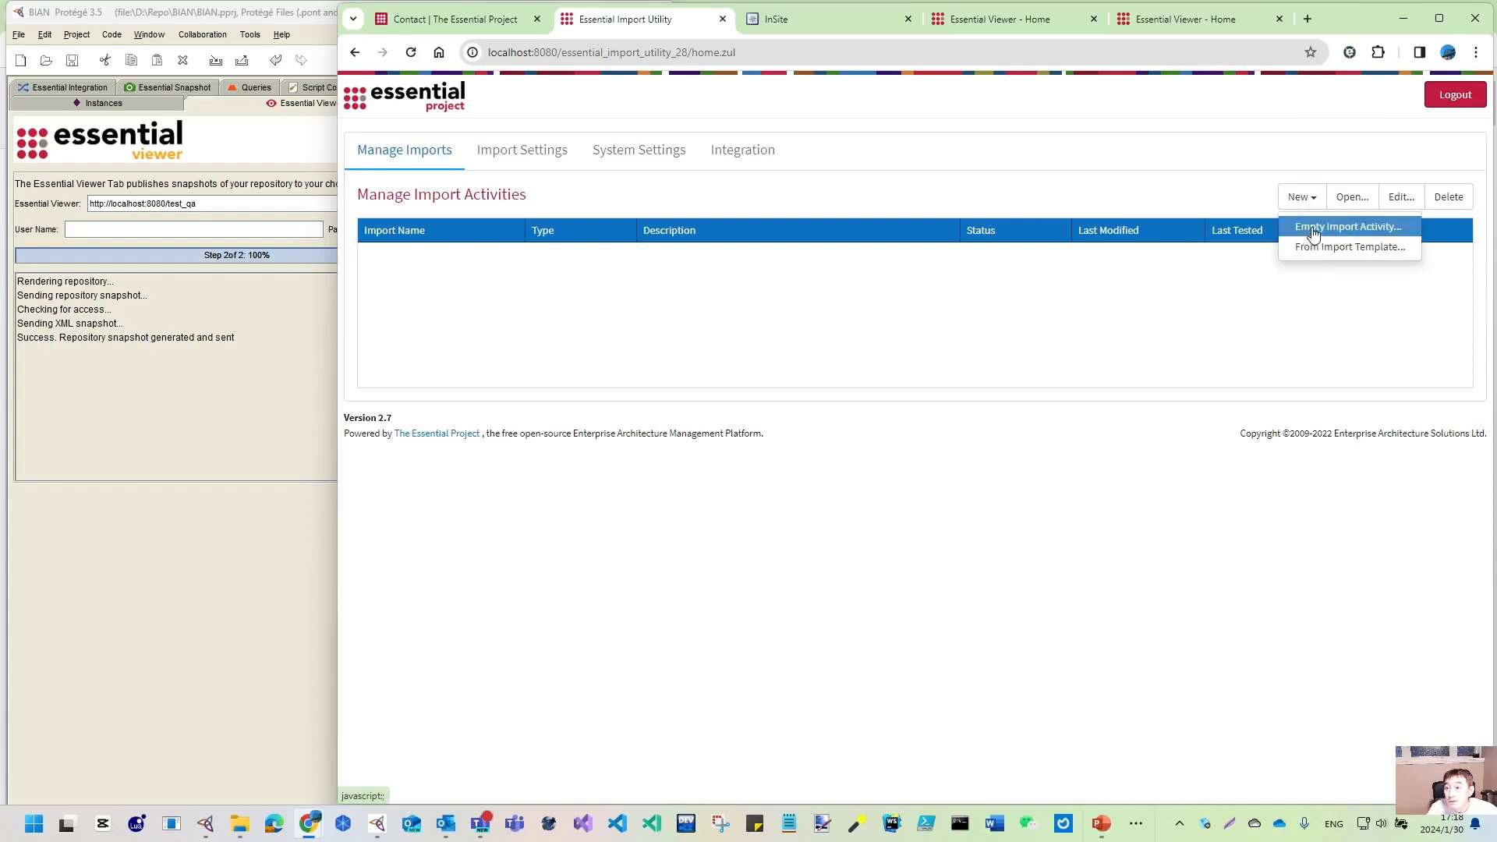
click(1314, 227)
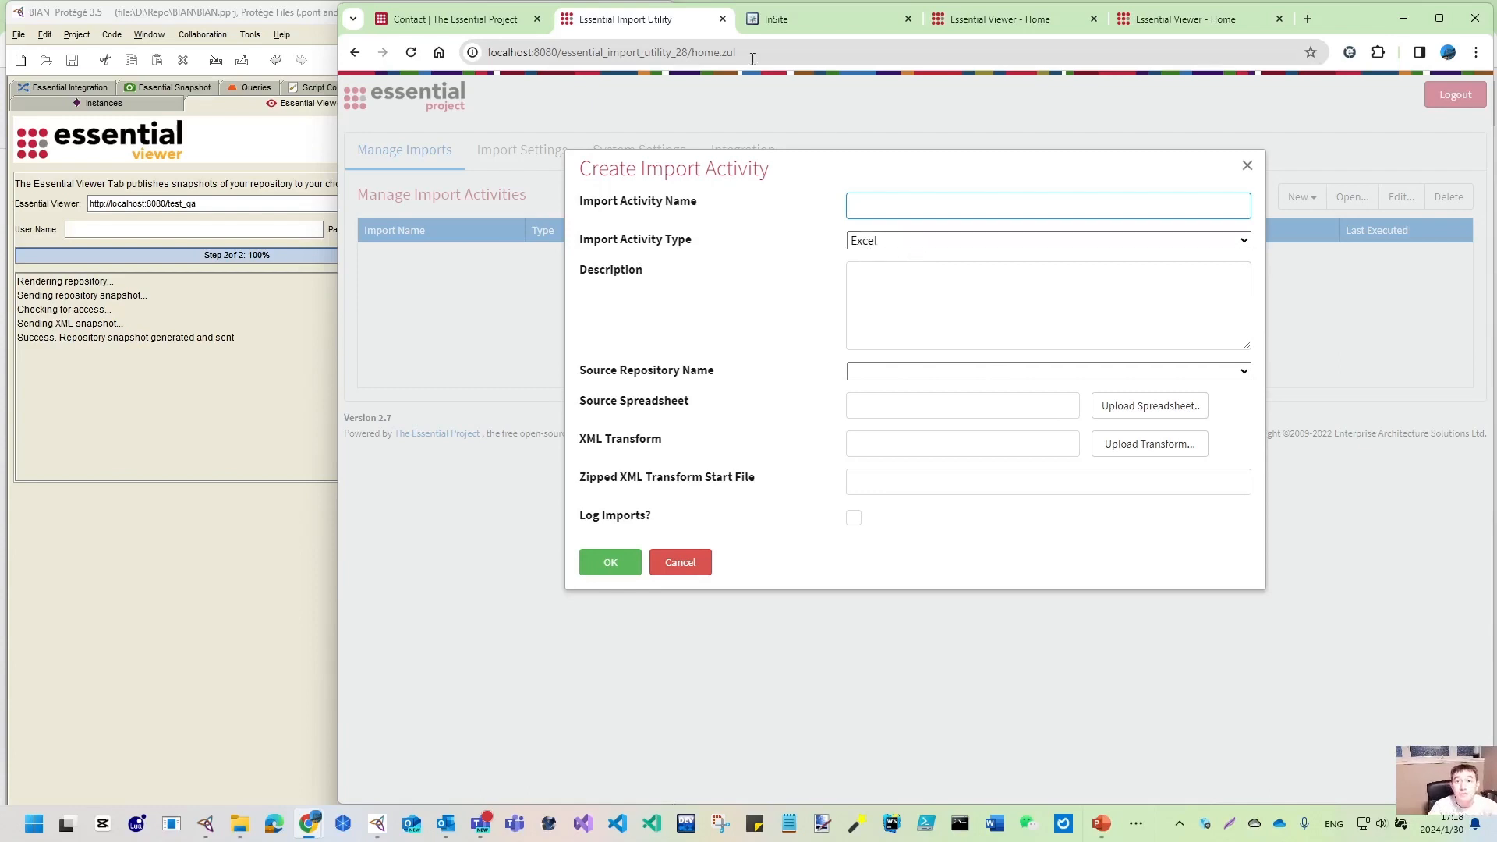
click(692, 569)
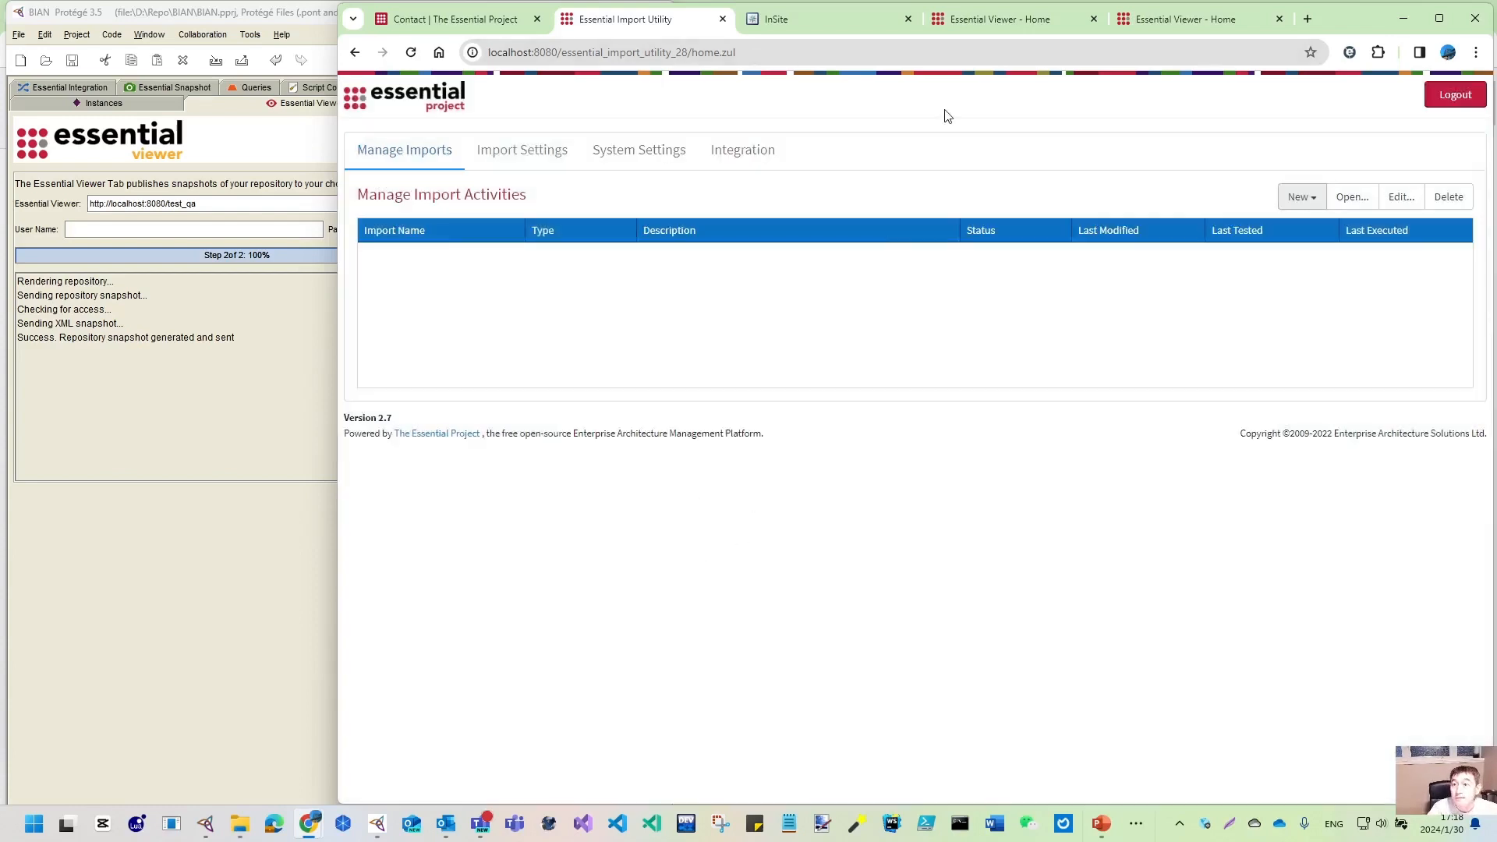
click(1000, 26)
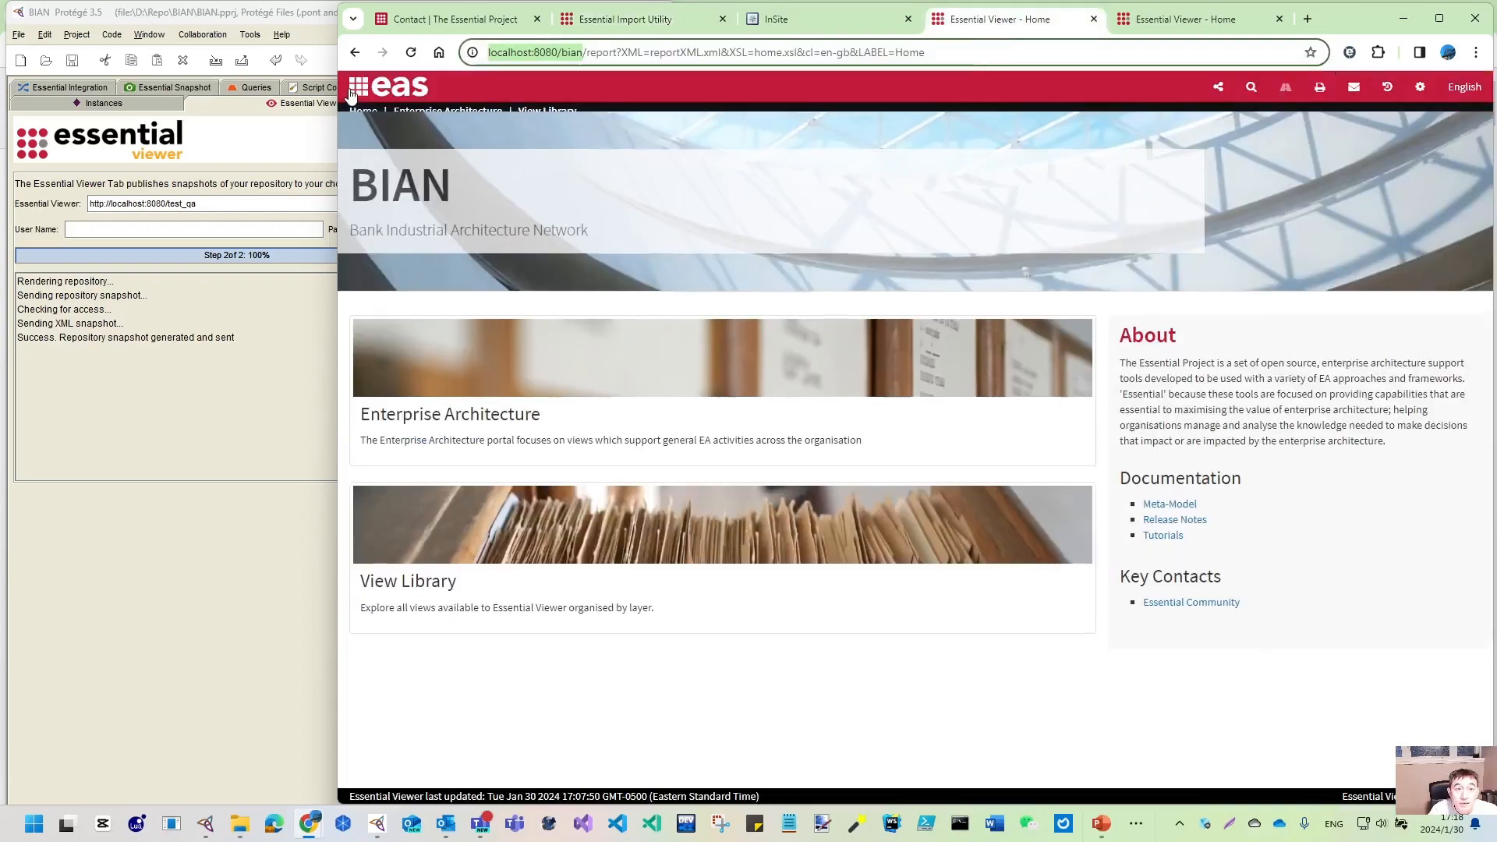
- From the viewer Home, filter the View Library to Support views and launch Launchpad Spreadsheet Exporter
click(548, 111)
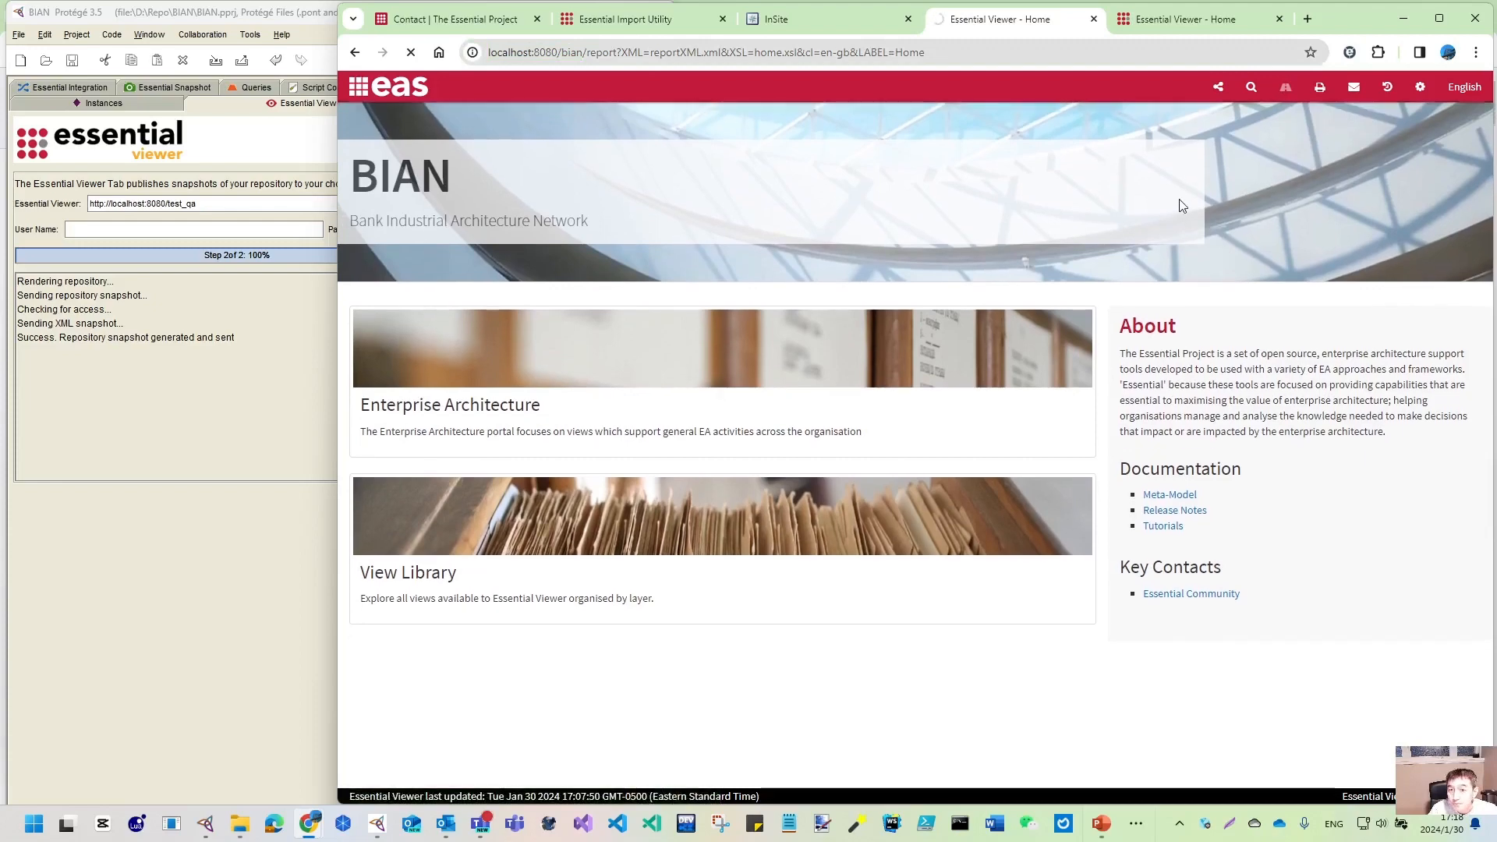
click(1022, 569)
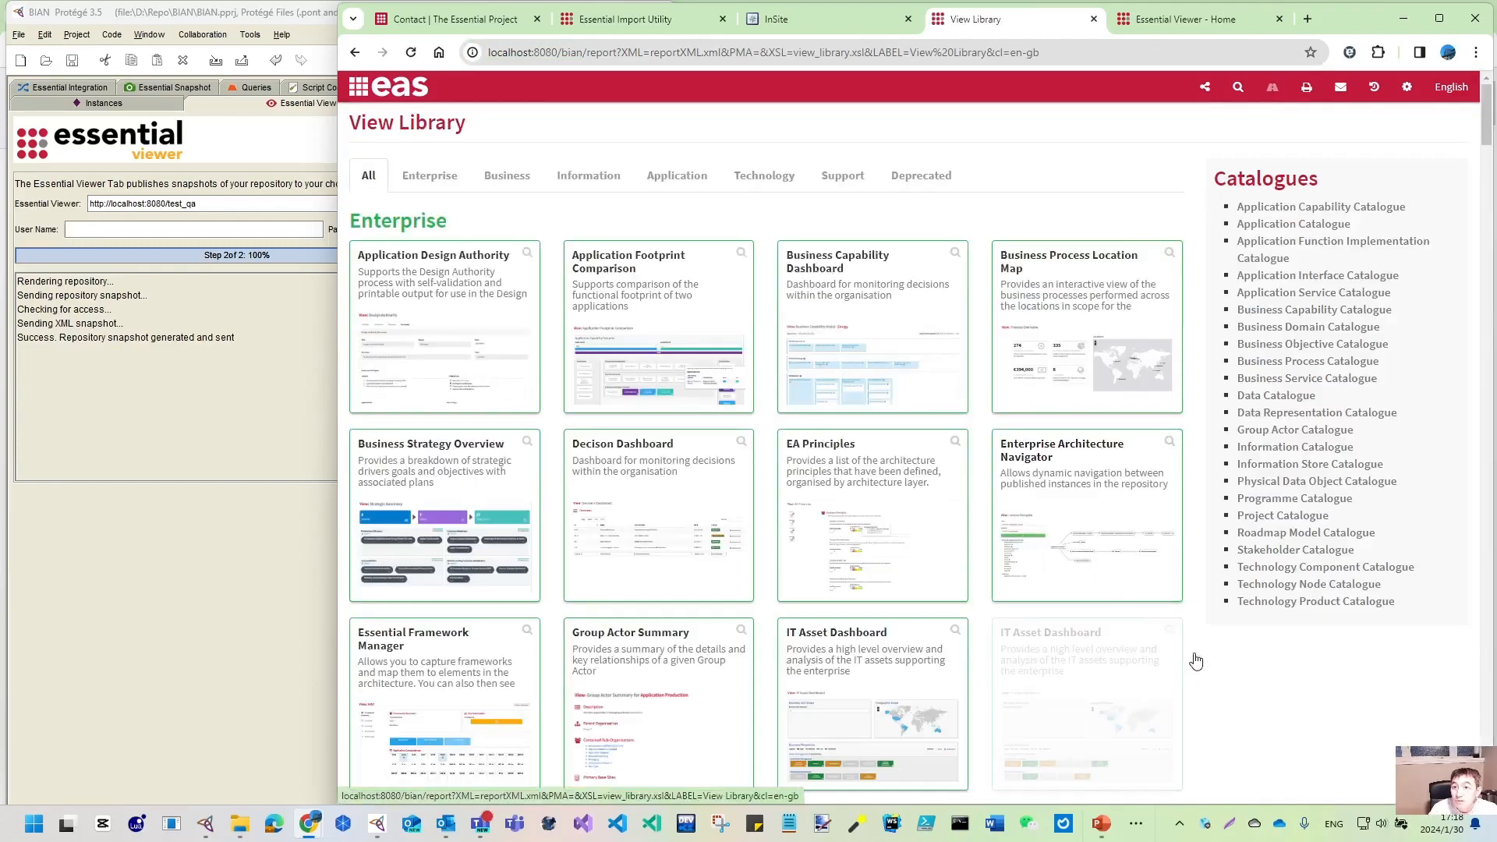
scroll(1196, 661, down, 15)
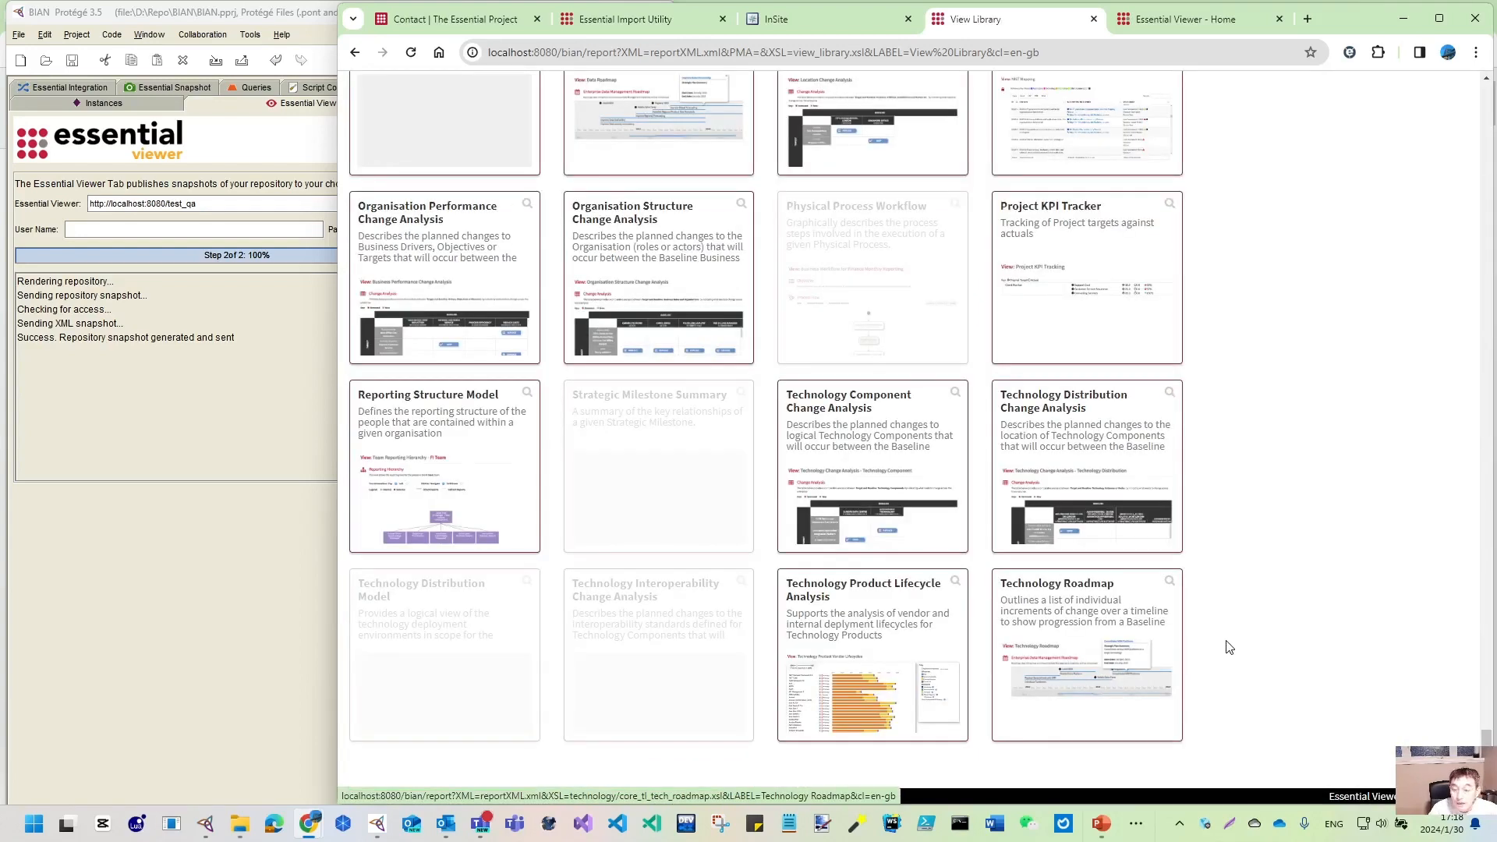
scroll(1228, 647, up, 15)
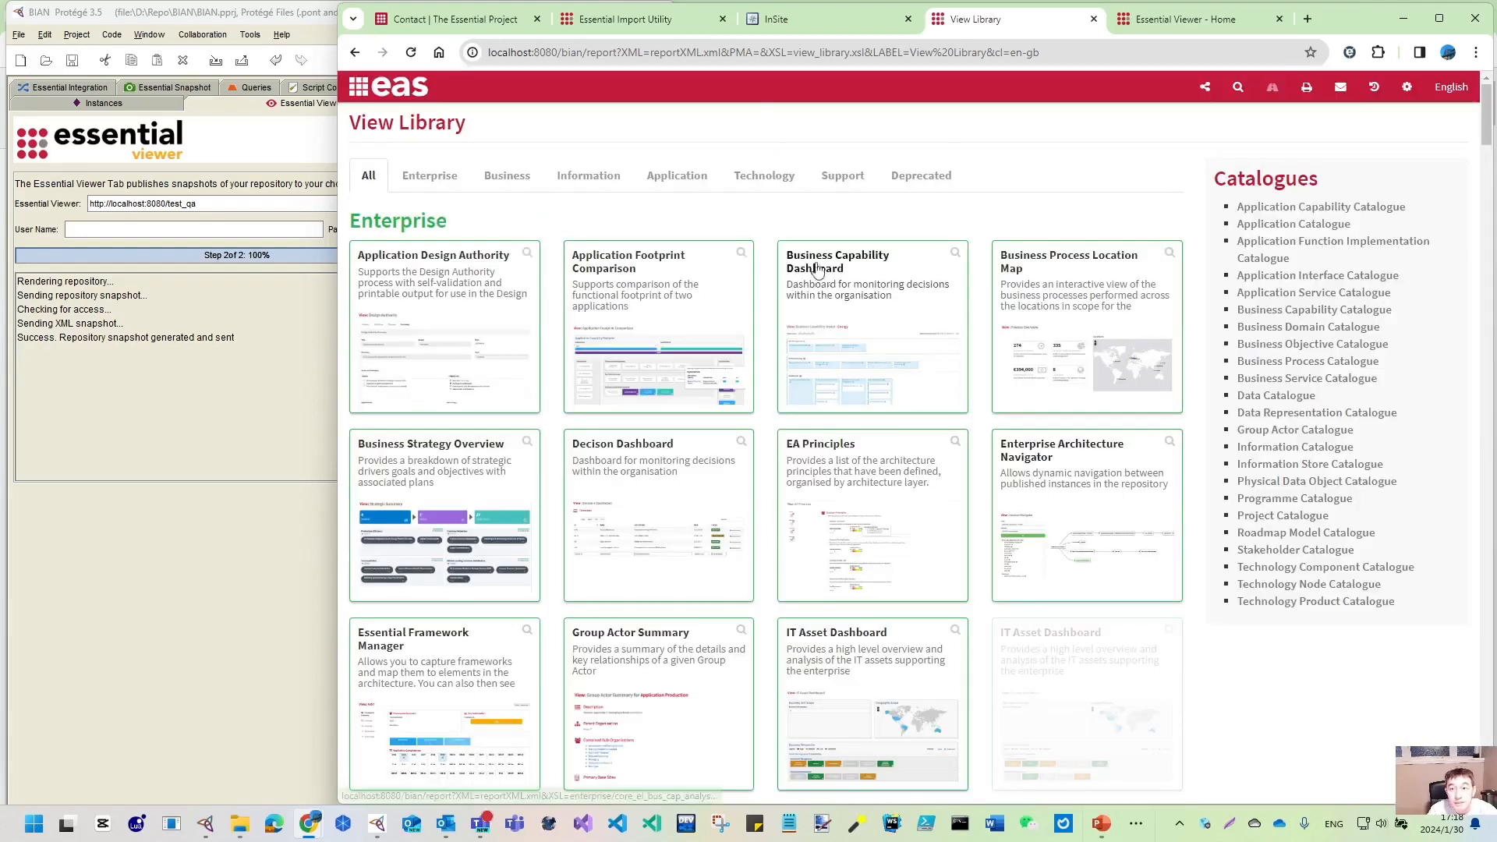
click(845, 178)
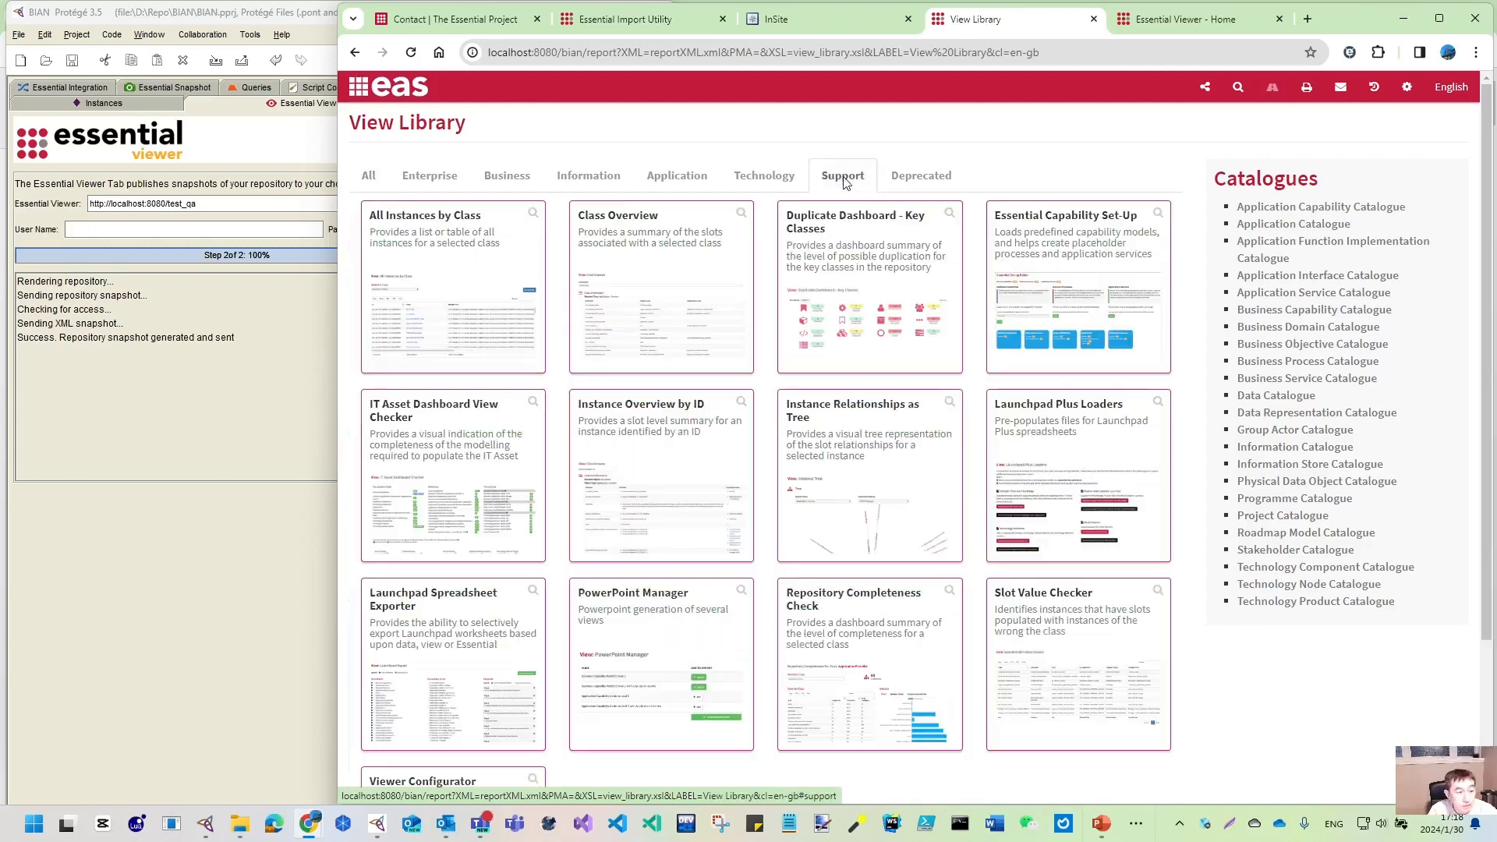
click(398, 614)
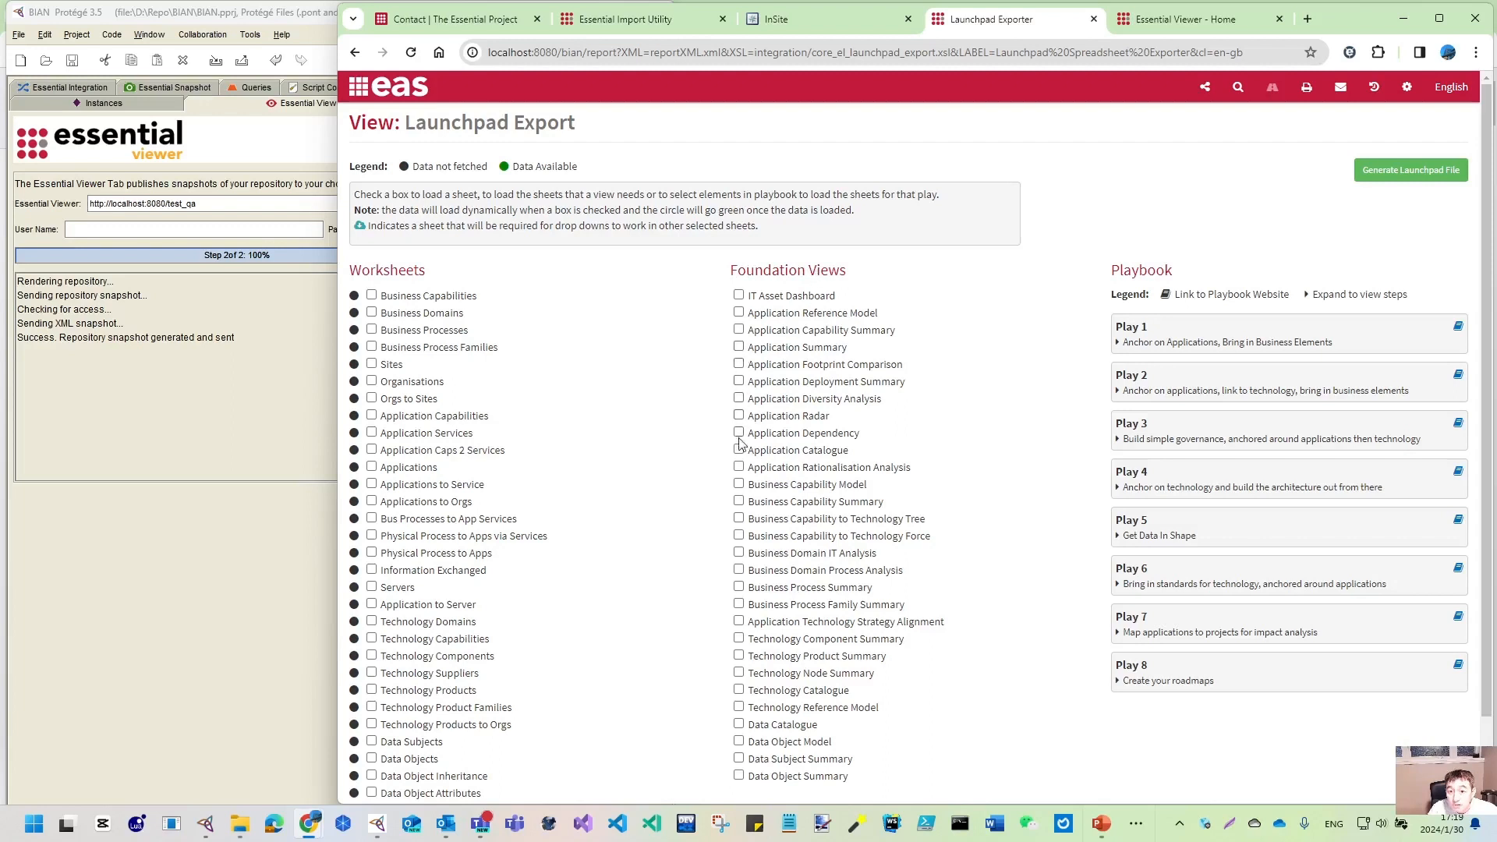
- Try then drop the Business Capability Model view, selecting only the Business Capabilities worksheet for export
click(739, 484)
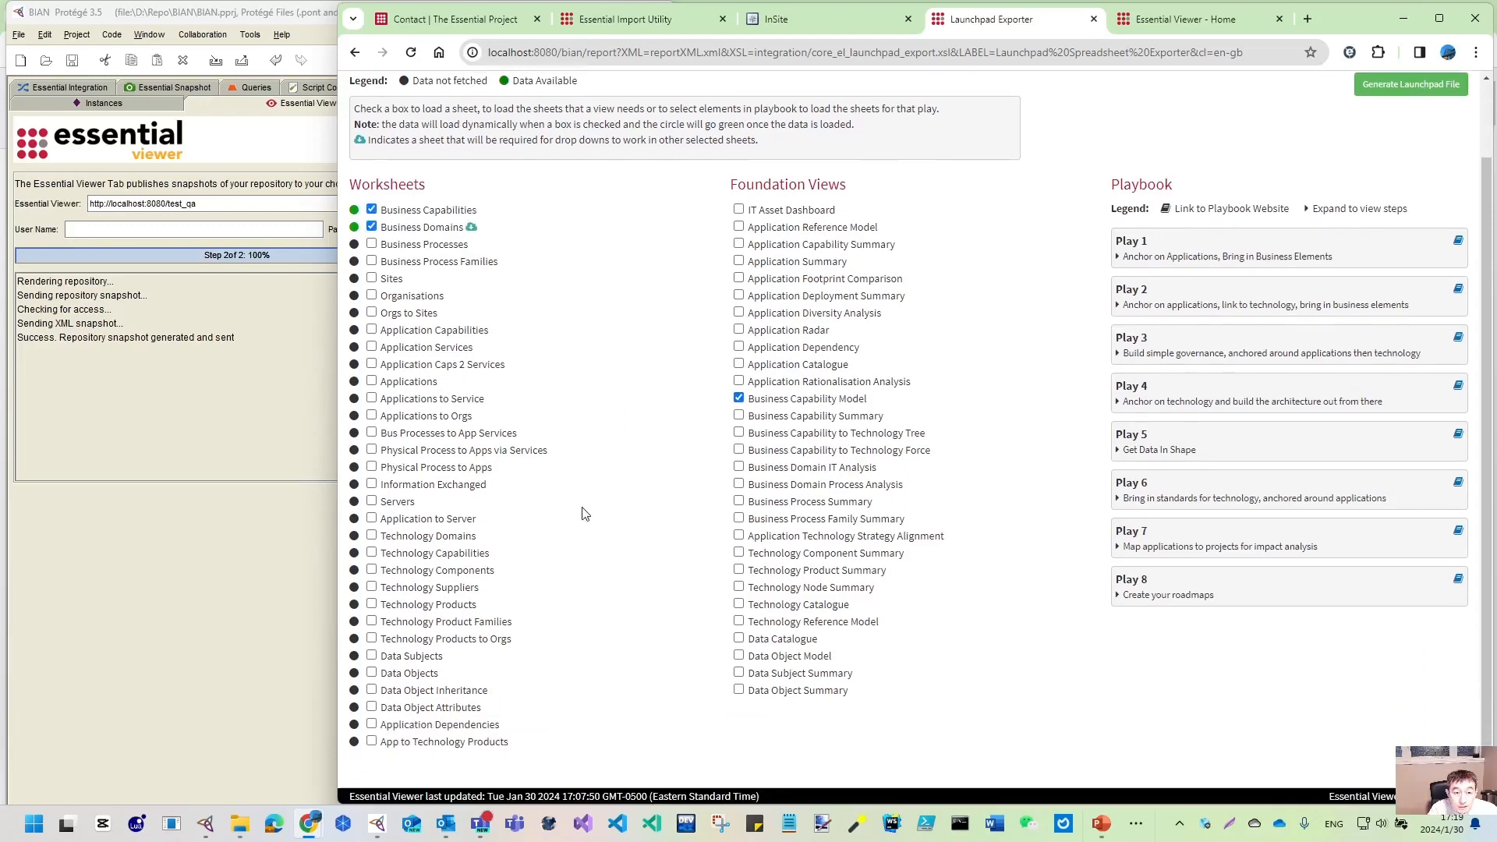
scroll(584, 512, down, 1)
scroll(578, 495, up, 1)
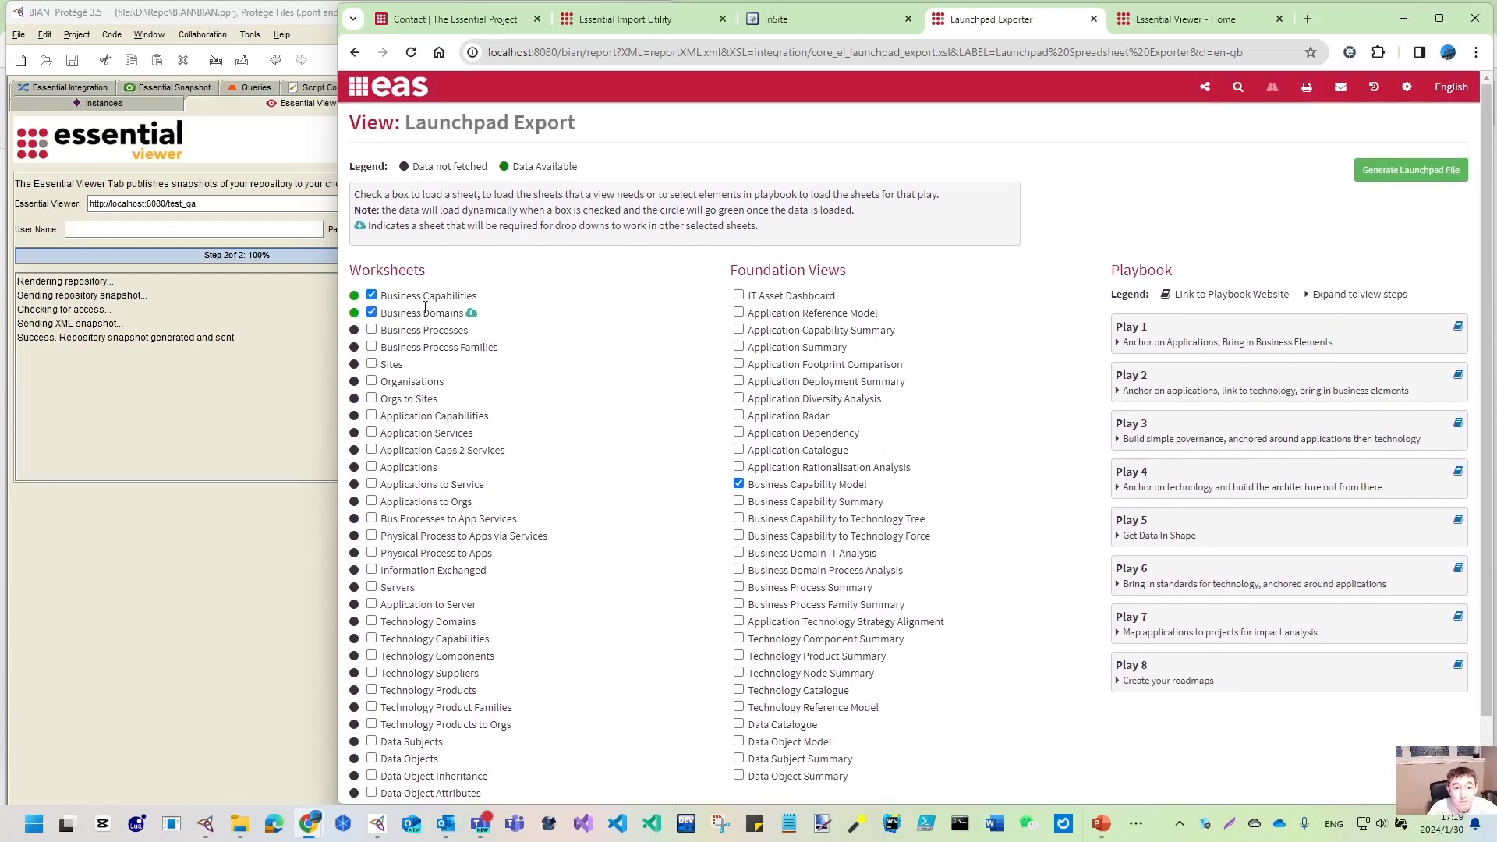
click(740, 486)
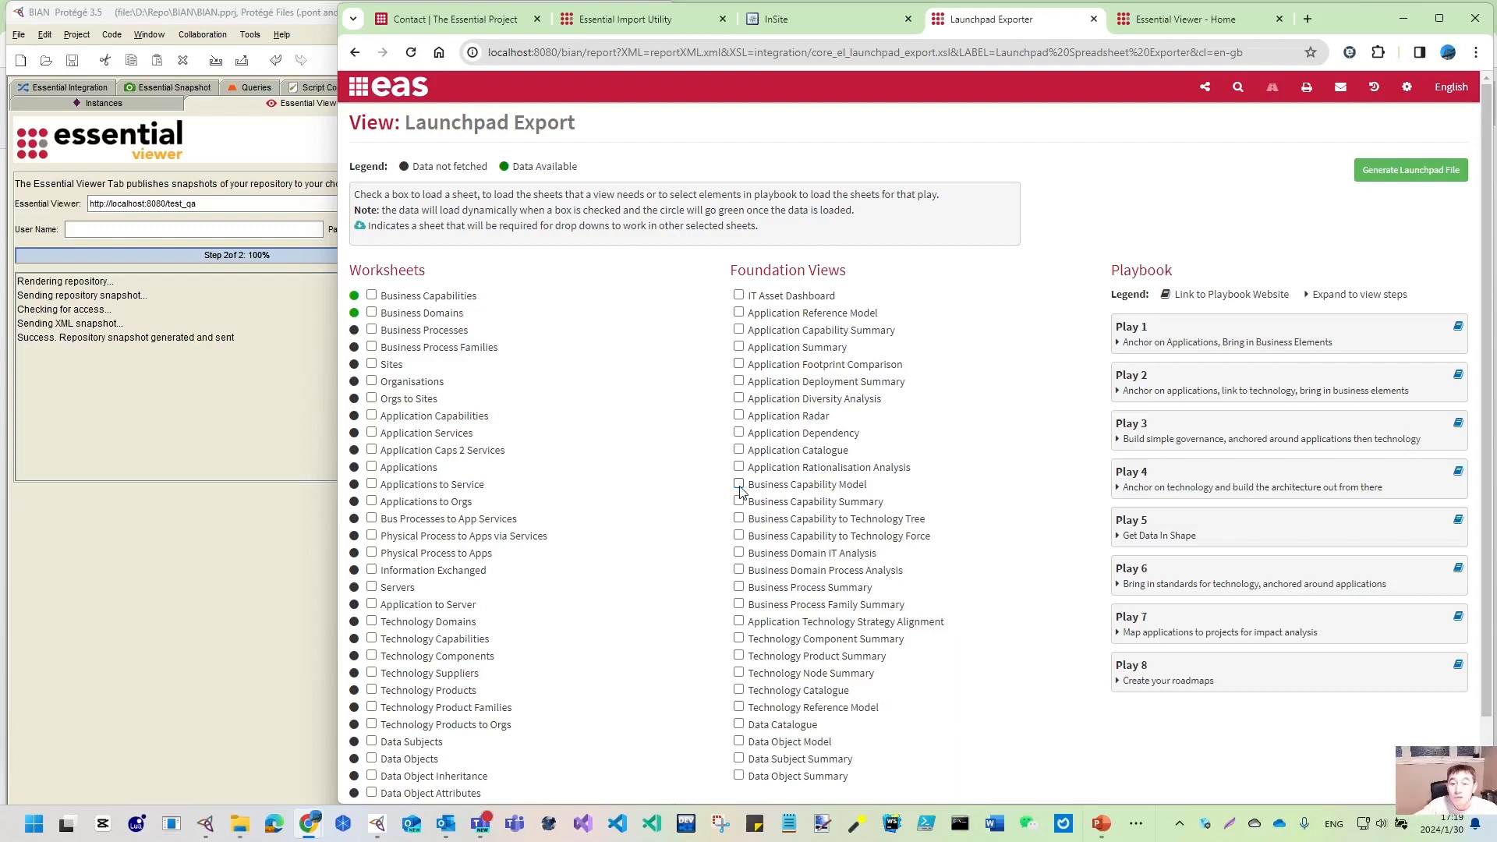
click(372, 296)
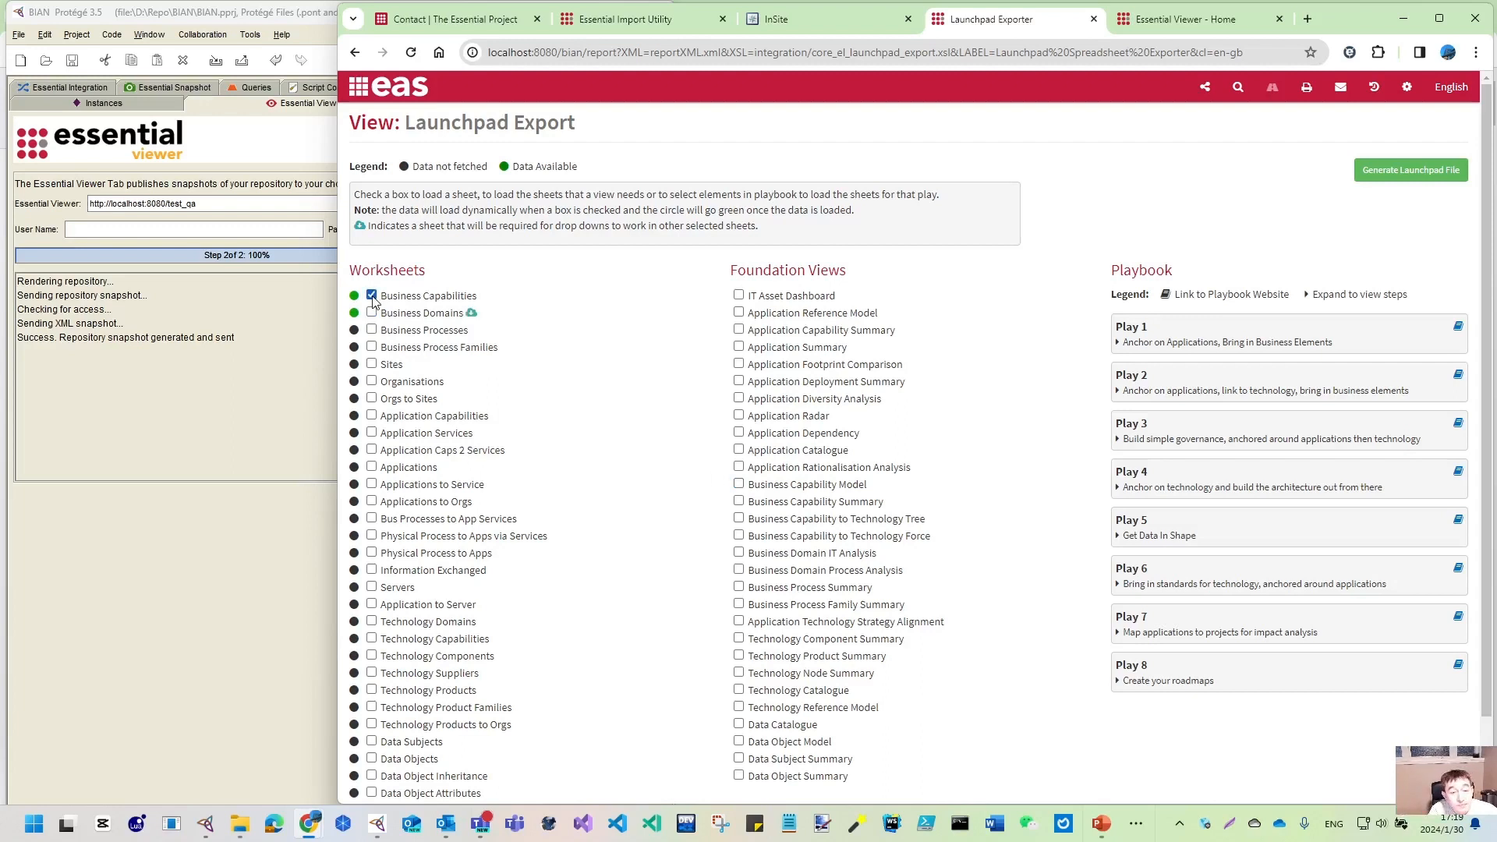
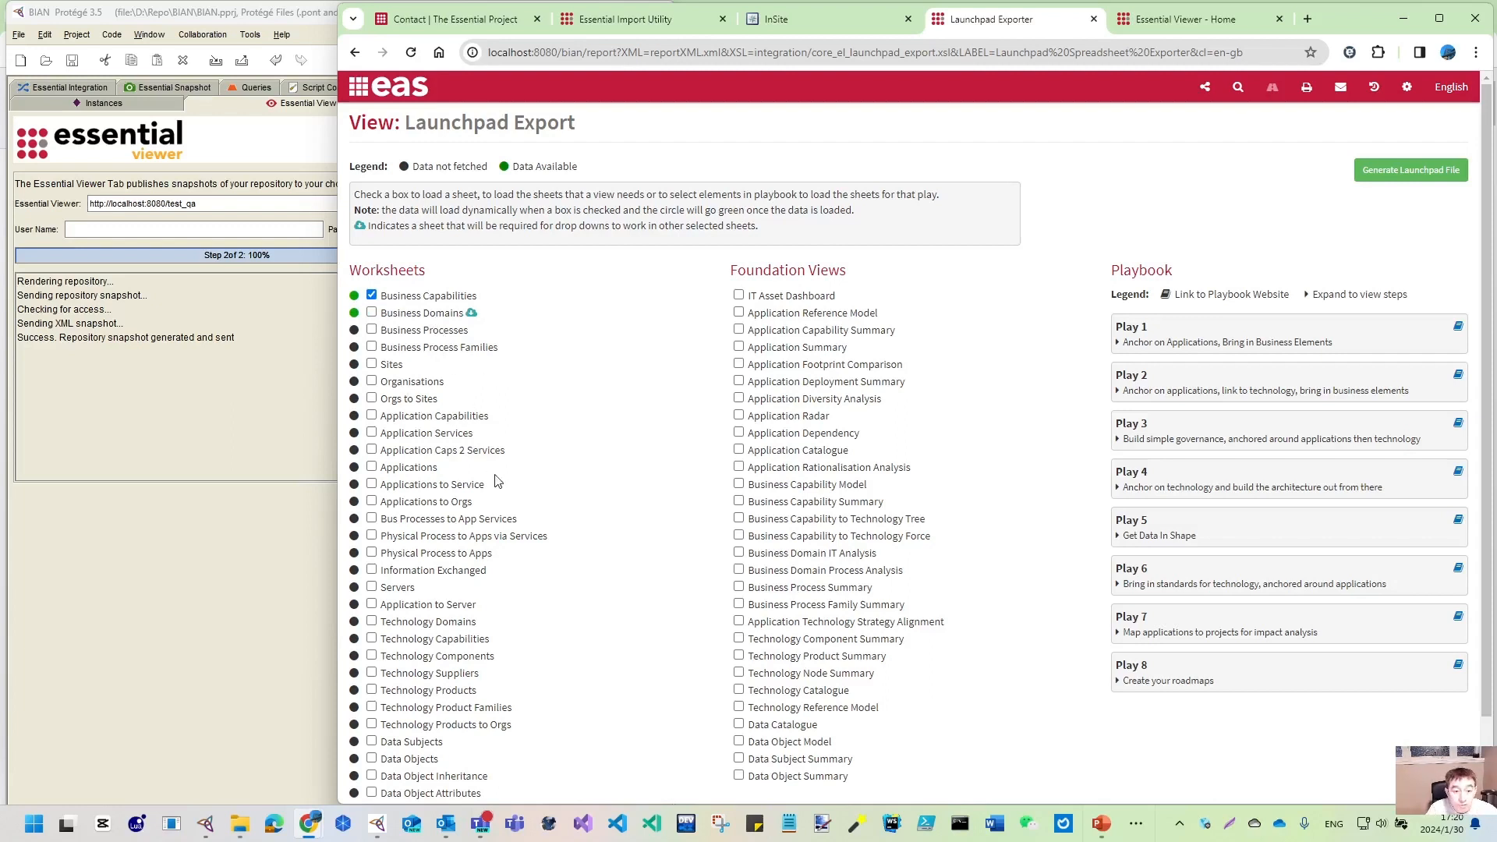
- Generate the Business Capabilities launchpad file and show launchpad_export (2).xml in its folder
scroll(499, 479, down, 1)
scroll(1396, 117, up, 1)
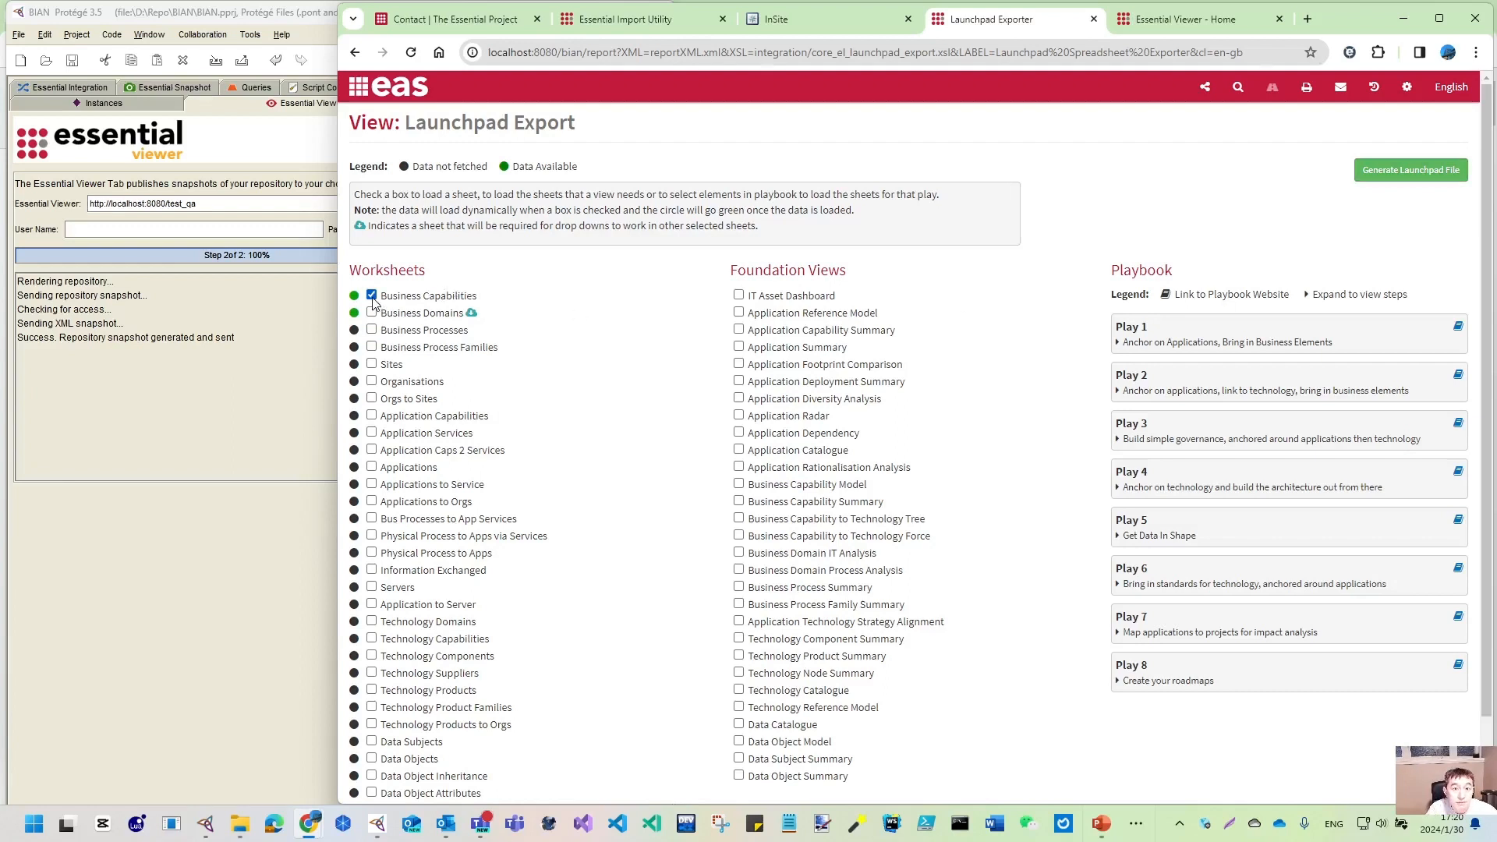
click(1403, 174)
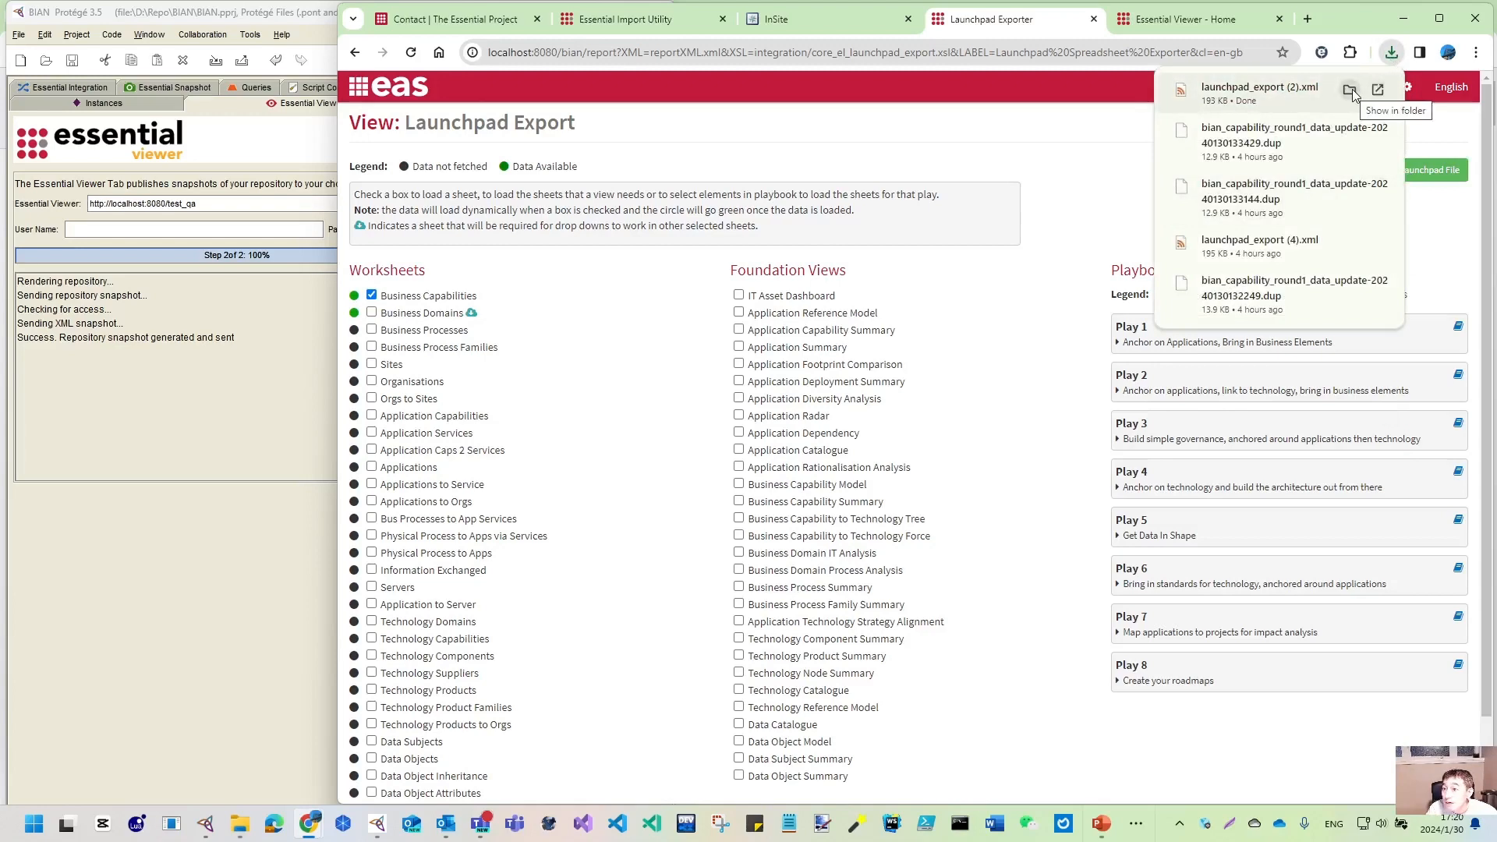
click(1349, 90)
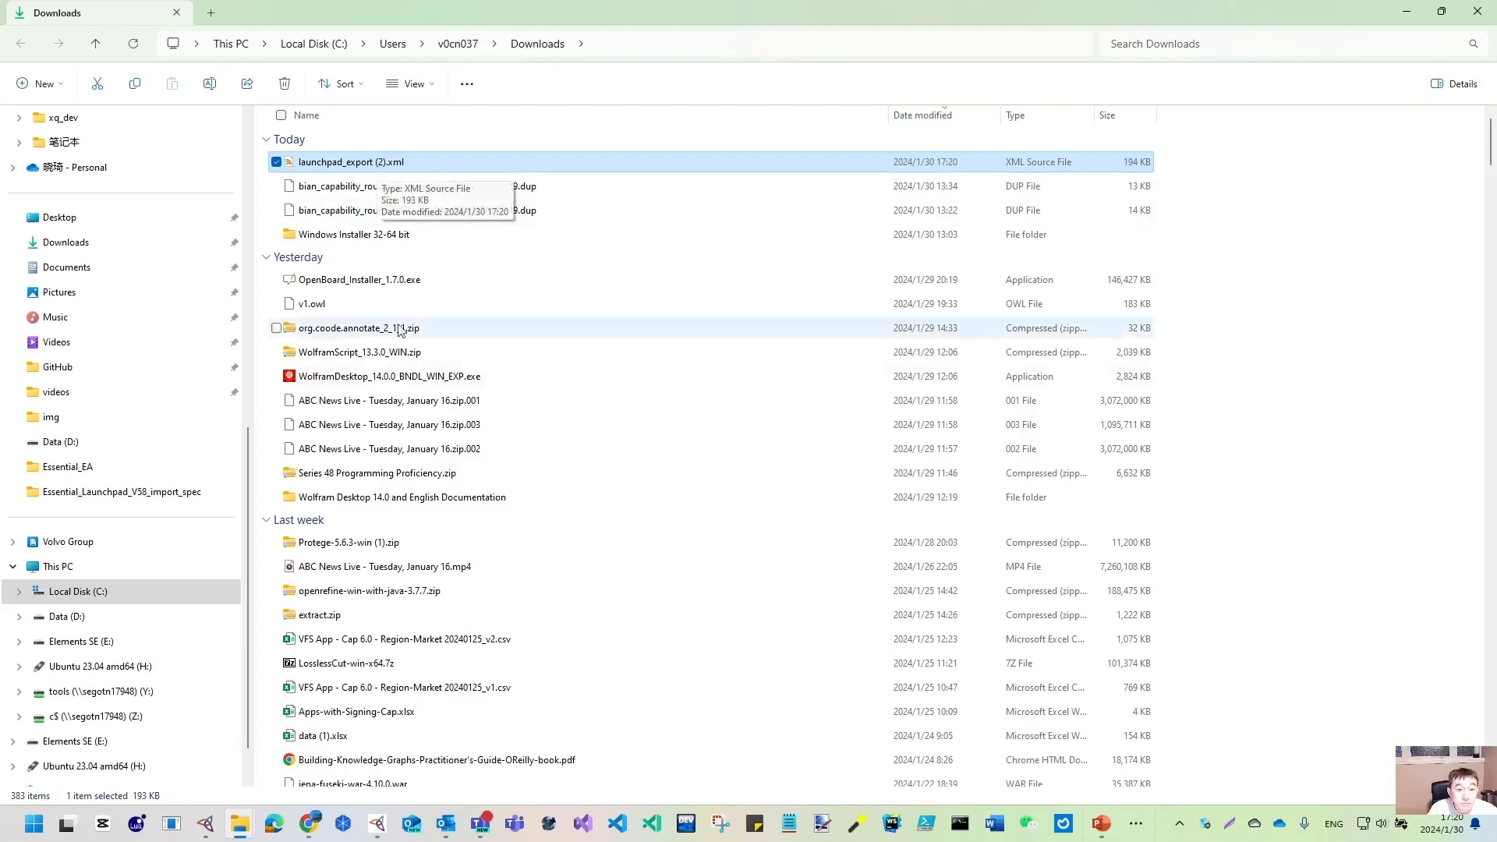
- Search Downloads for 'launchpad' and permanently delete launchpad_export.xml and launchpad_export (1).xml
click(1281, 37)
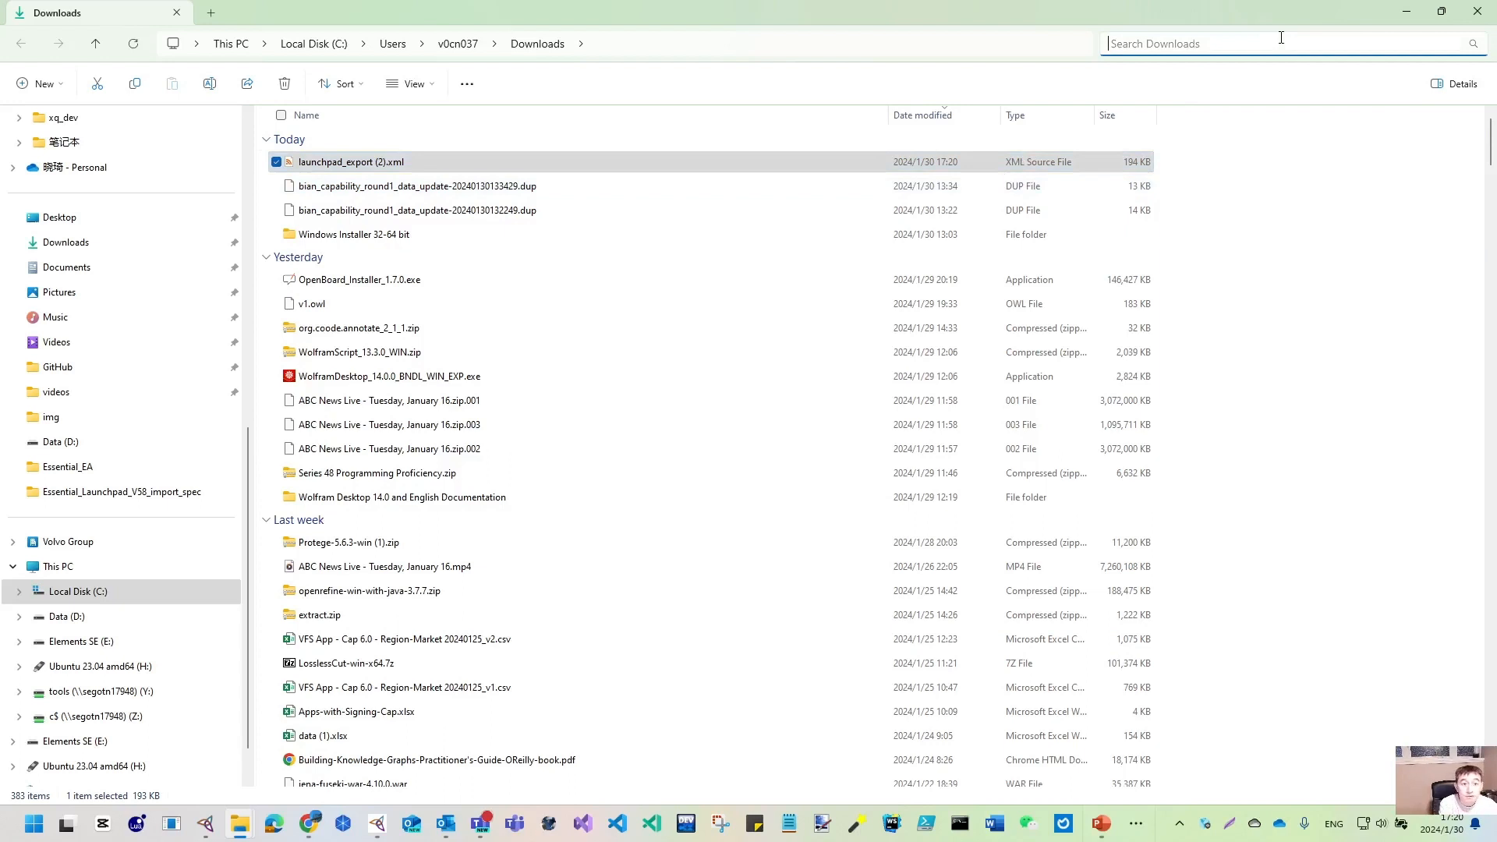
text(launch)
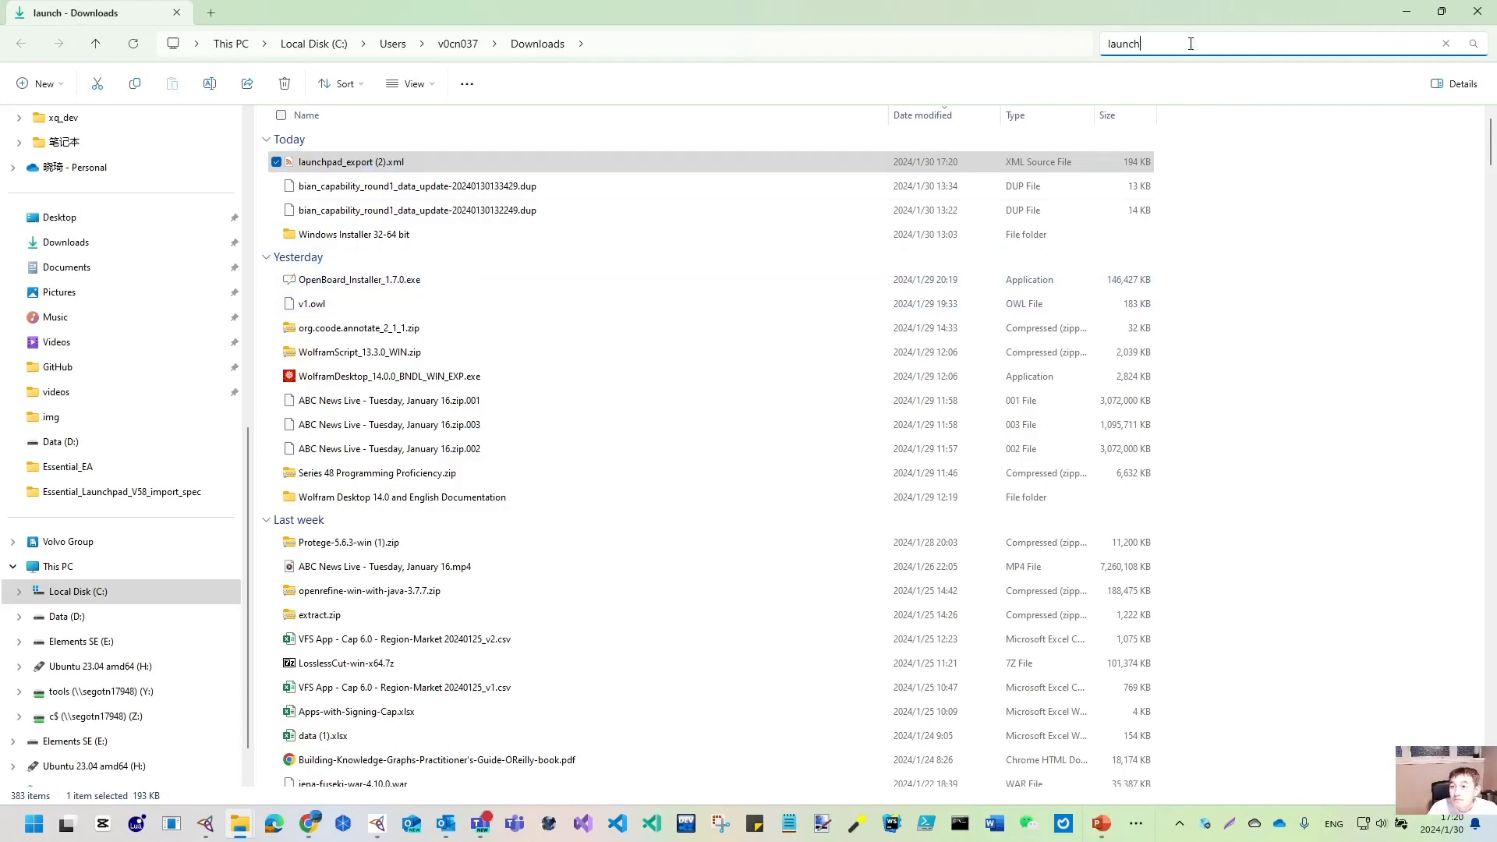
text(pad)
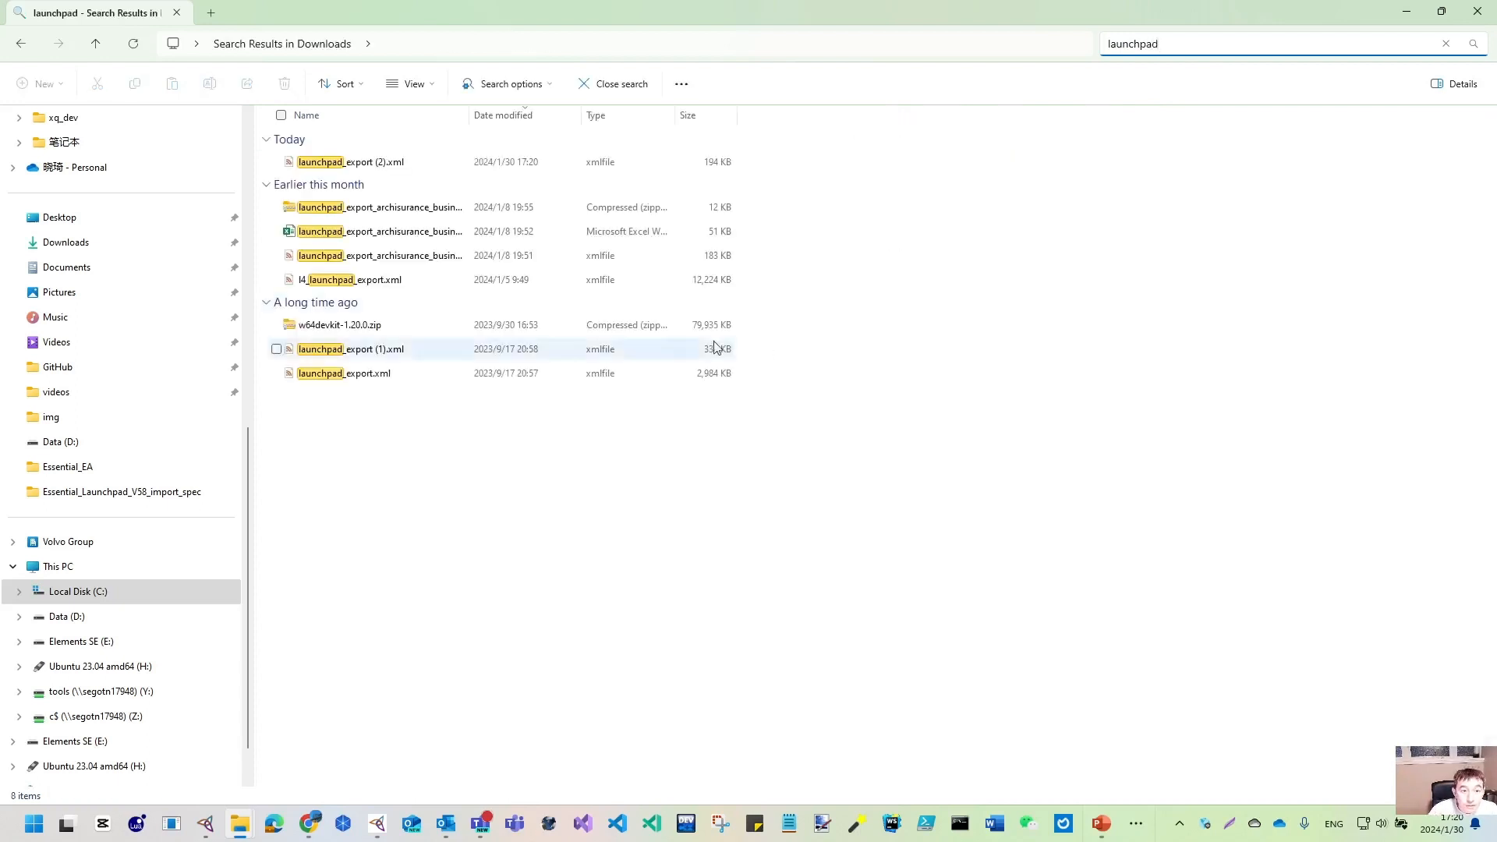
click(418, 352)
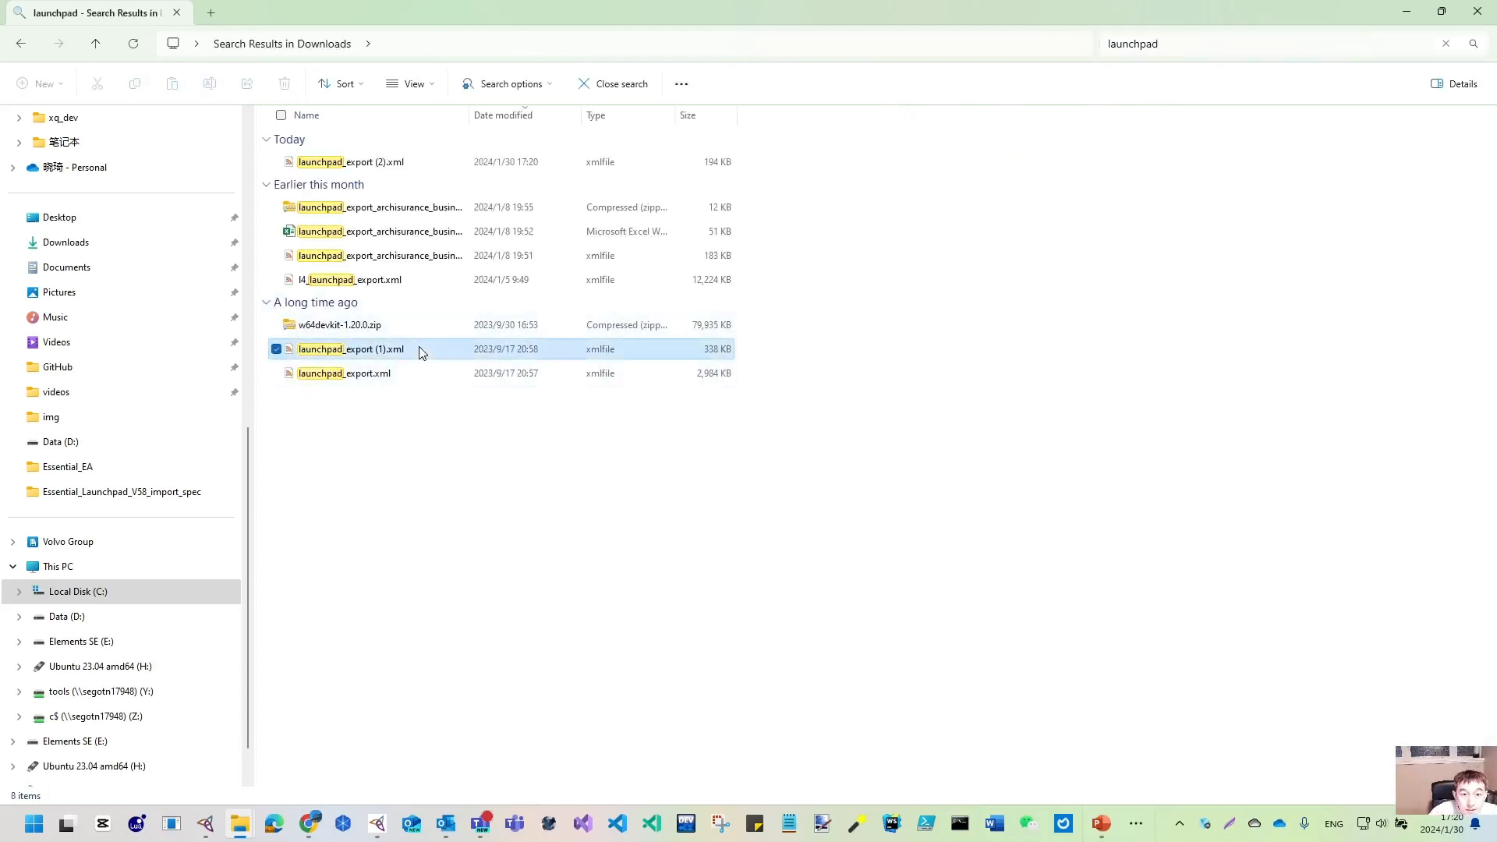
ctrl+click(414, 377)
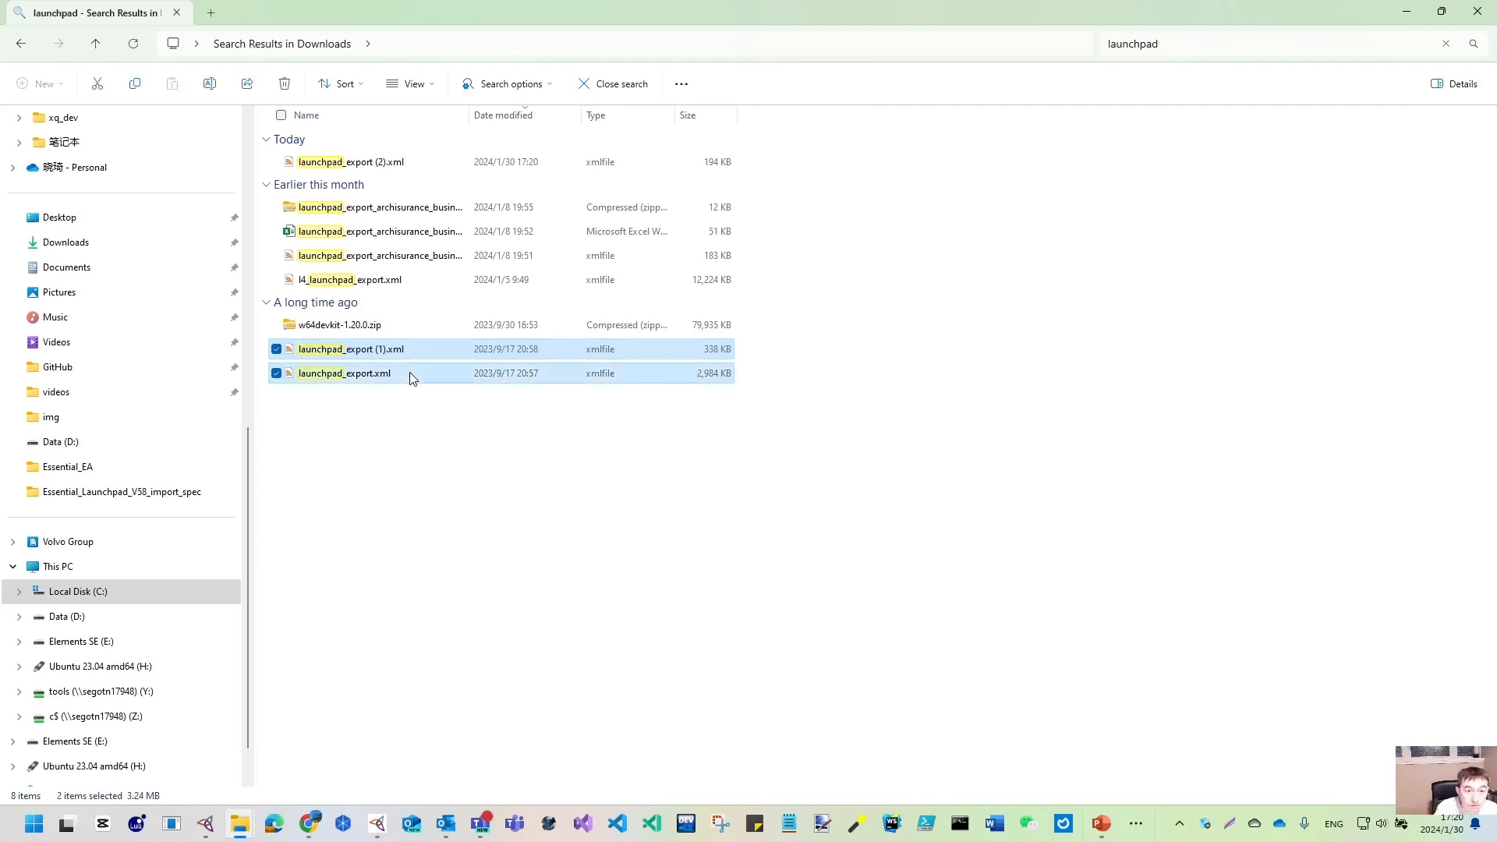
key(shift+Delete)
key(Return)
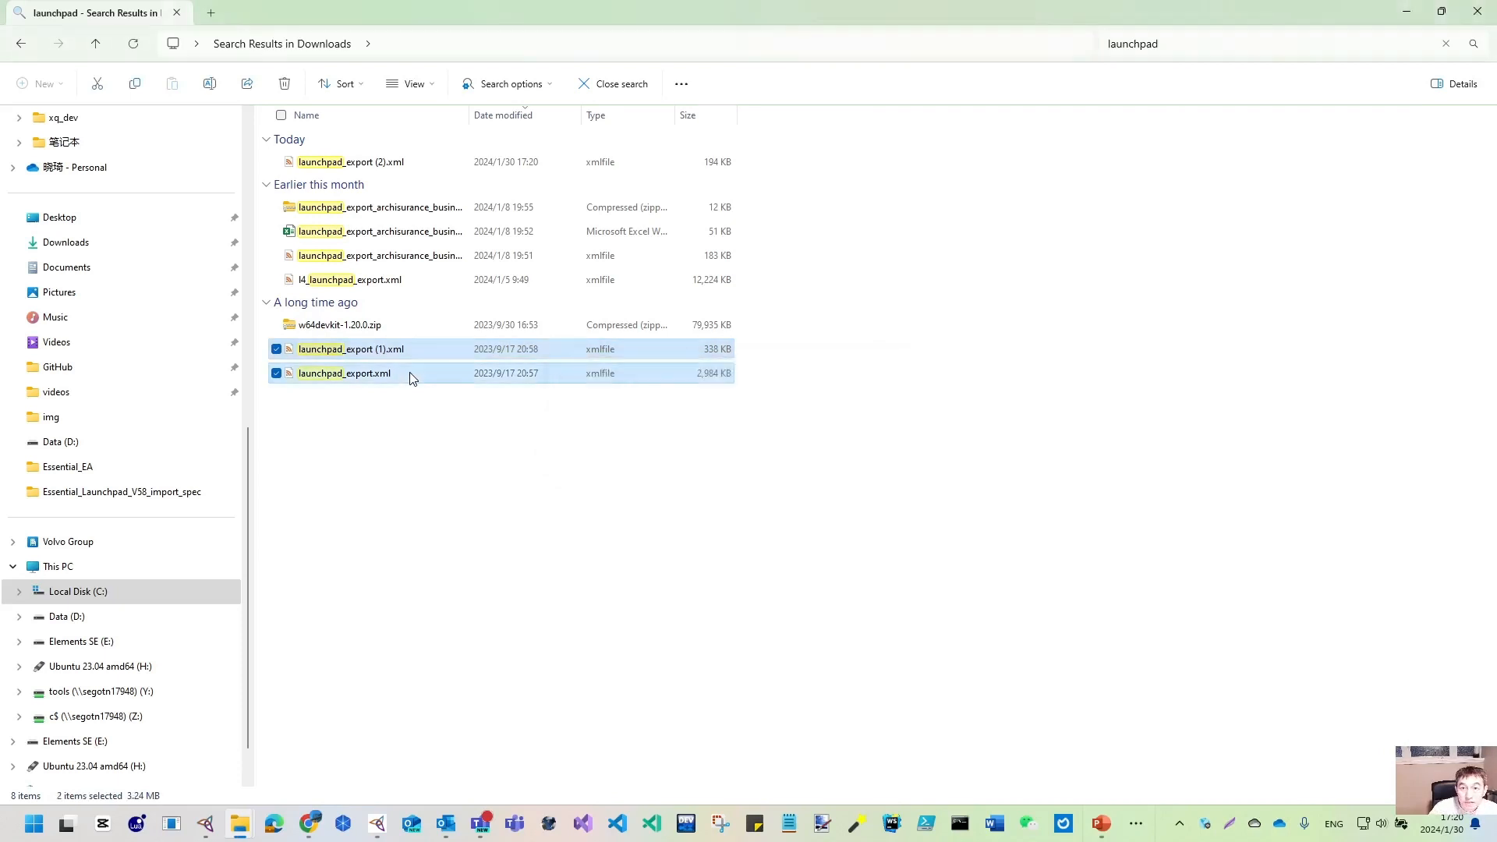
- Rename launchpad_export (2).xml to launchpad_export.xml, then clear the search and restore the window
click(393, 167)
click(393, 169)
click(394, 166)
key(BackSpace)
key(BackSpace)
key(BackSpace)
key(BackSpace)
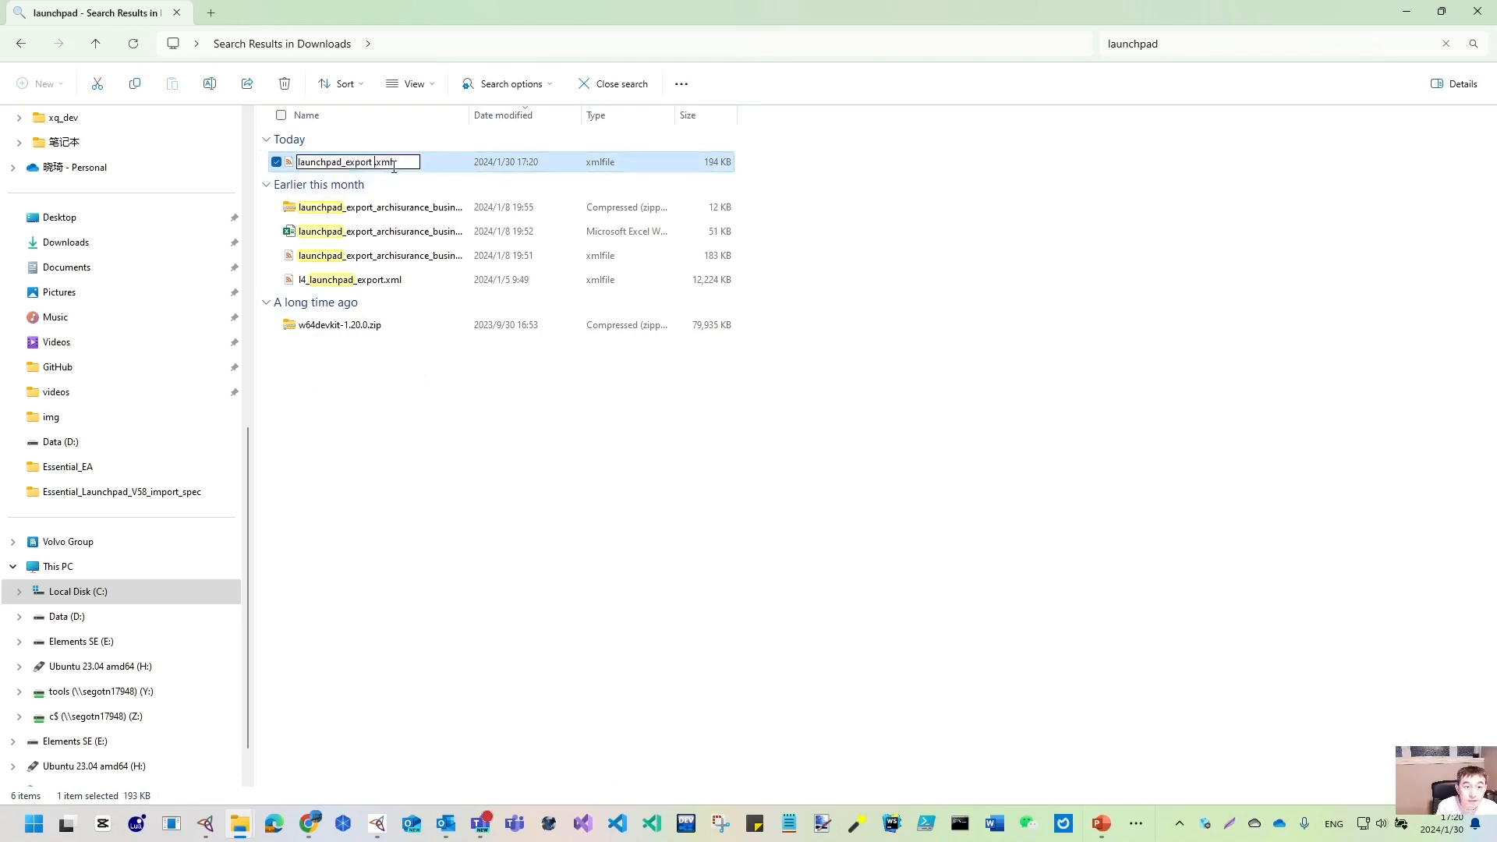
key(Return)
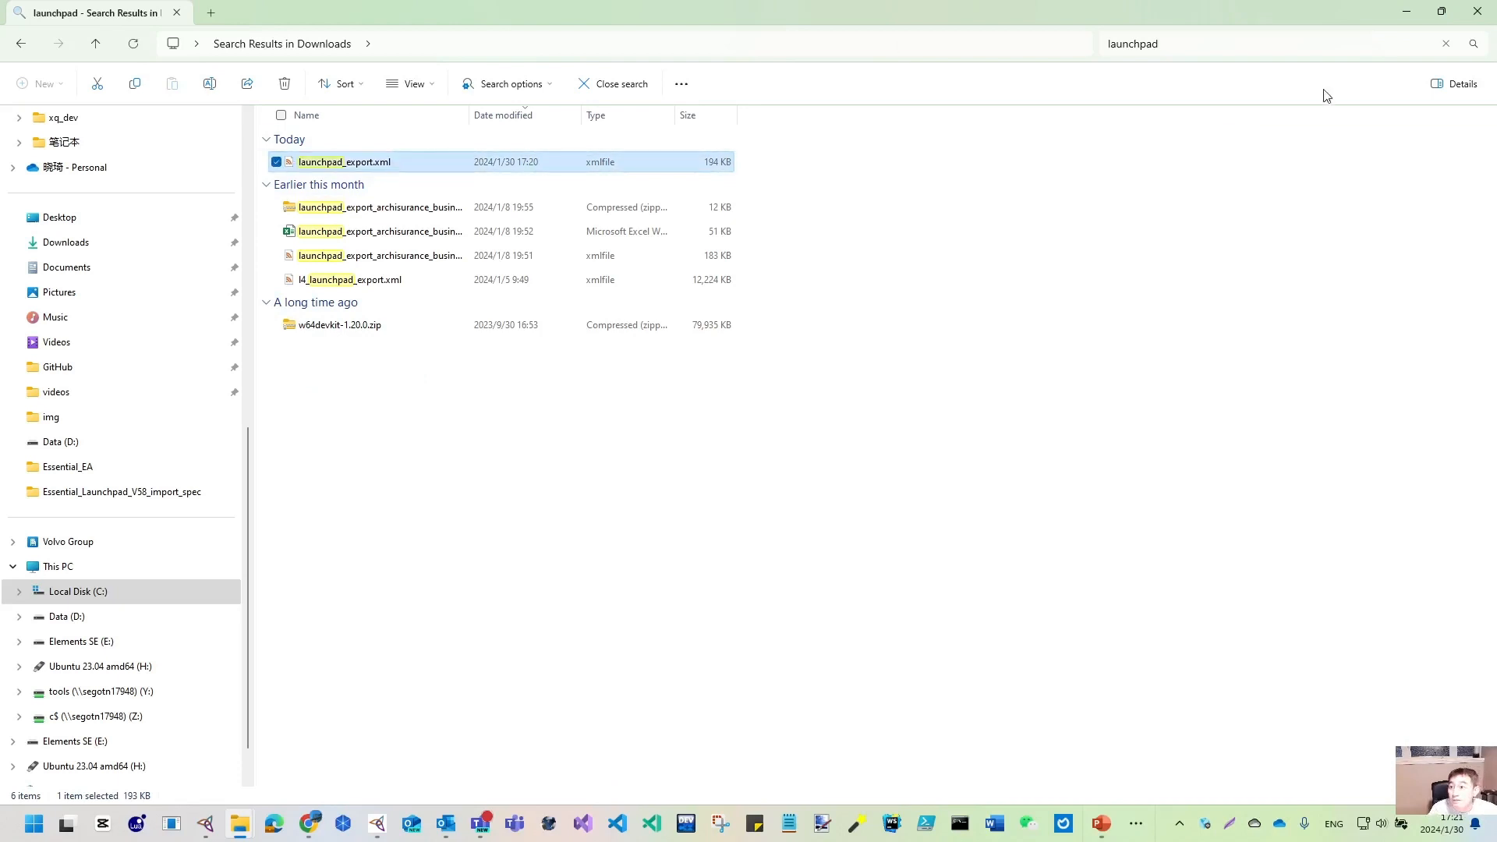
click(1448, 50)
click(1446, 45)
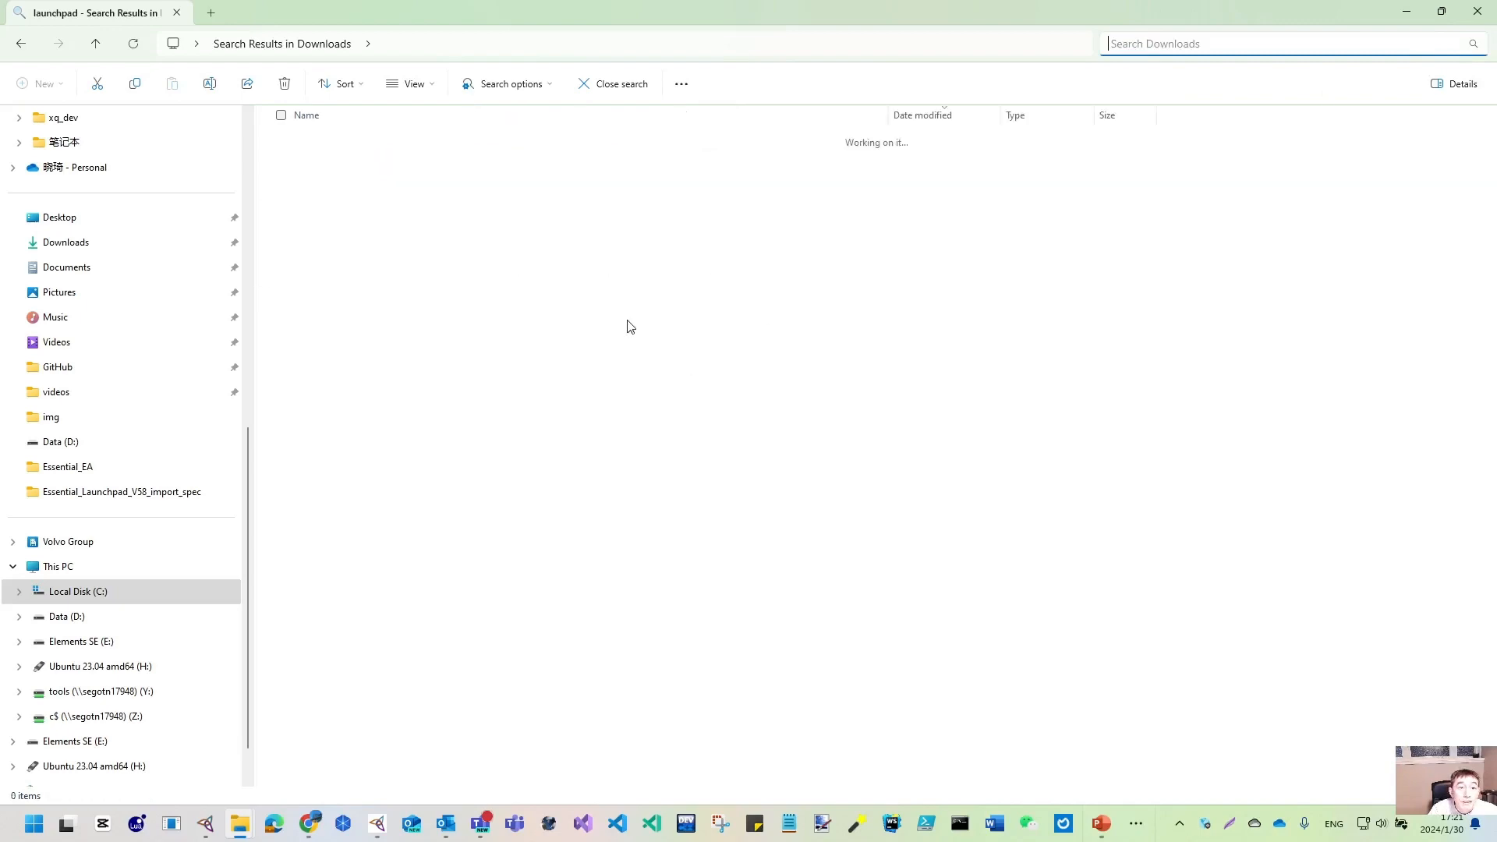
click(1441, 12)
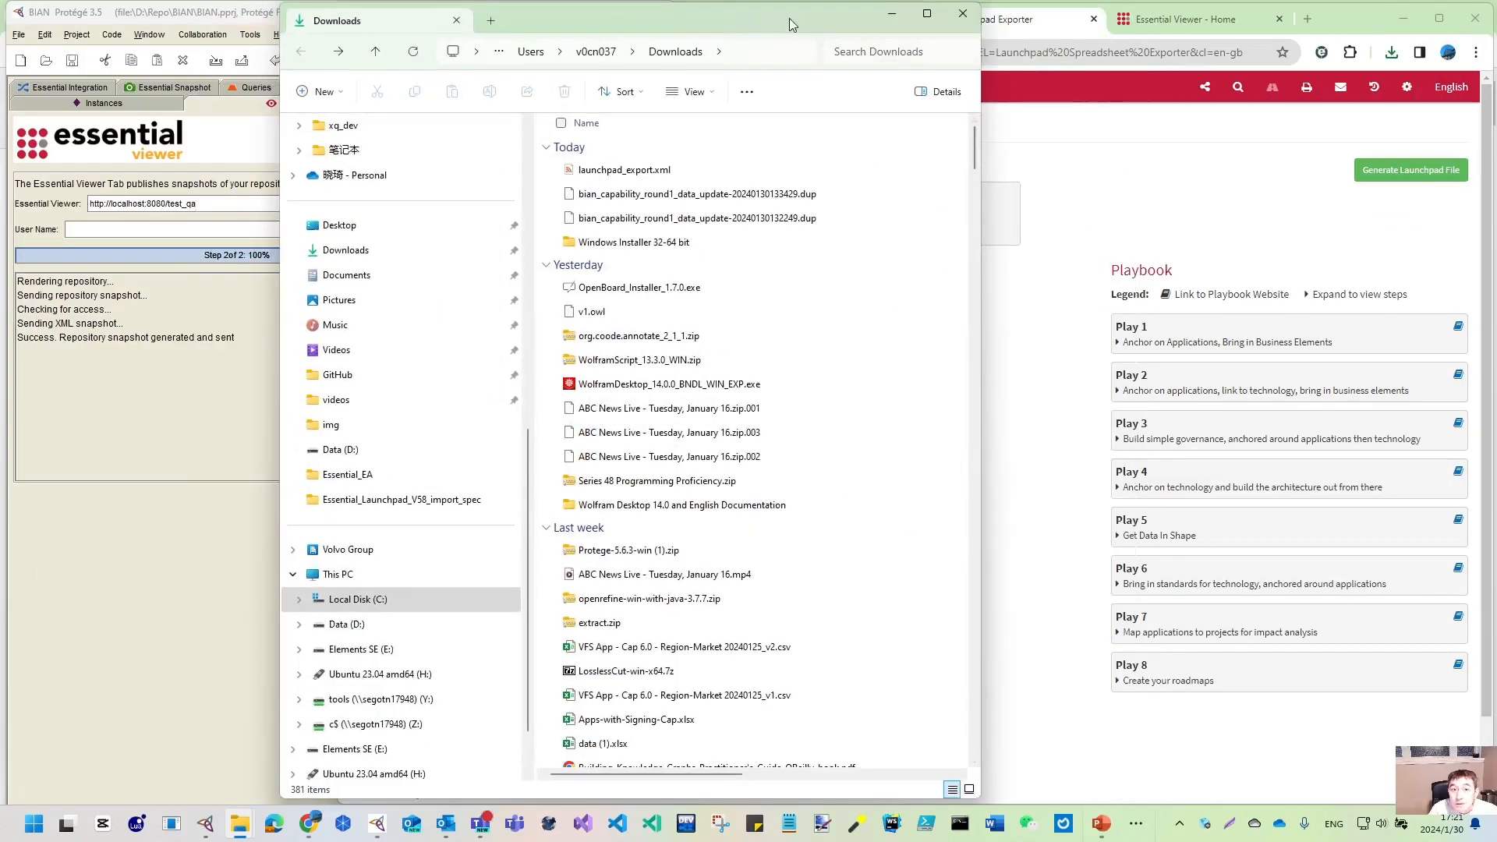
- Create an empty import activity of type Automated XML Import in the Import Utility
drag(789, 23, 1293, 45)
click(1395, 34)
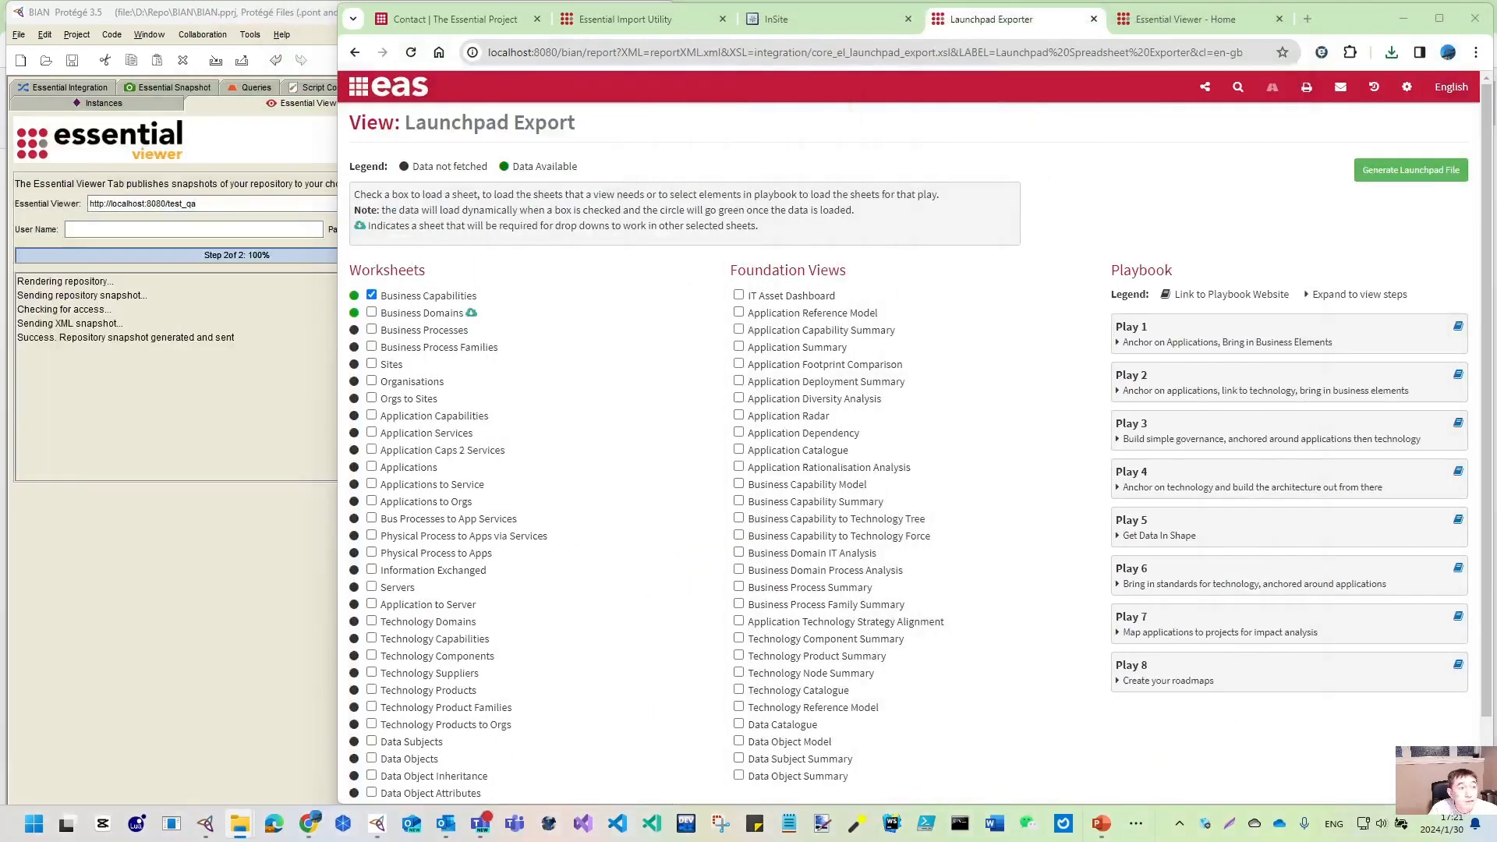
click(655, 23)
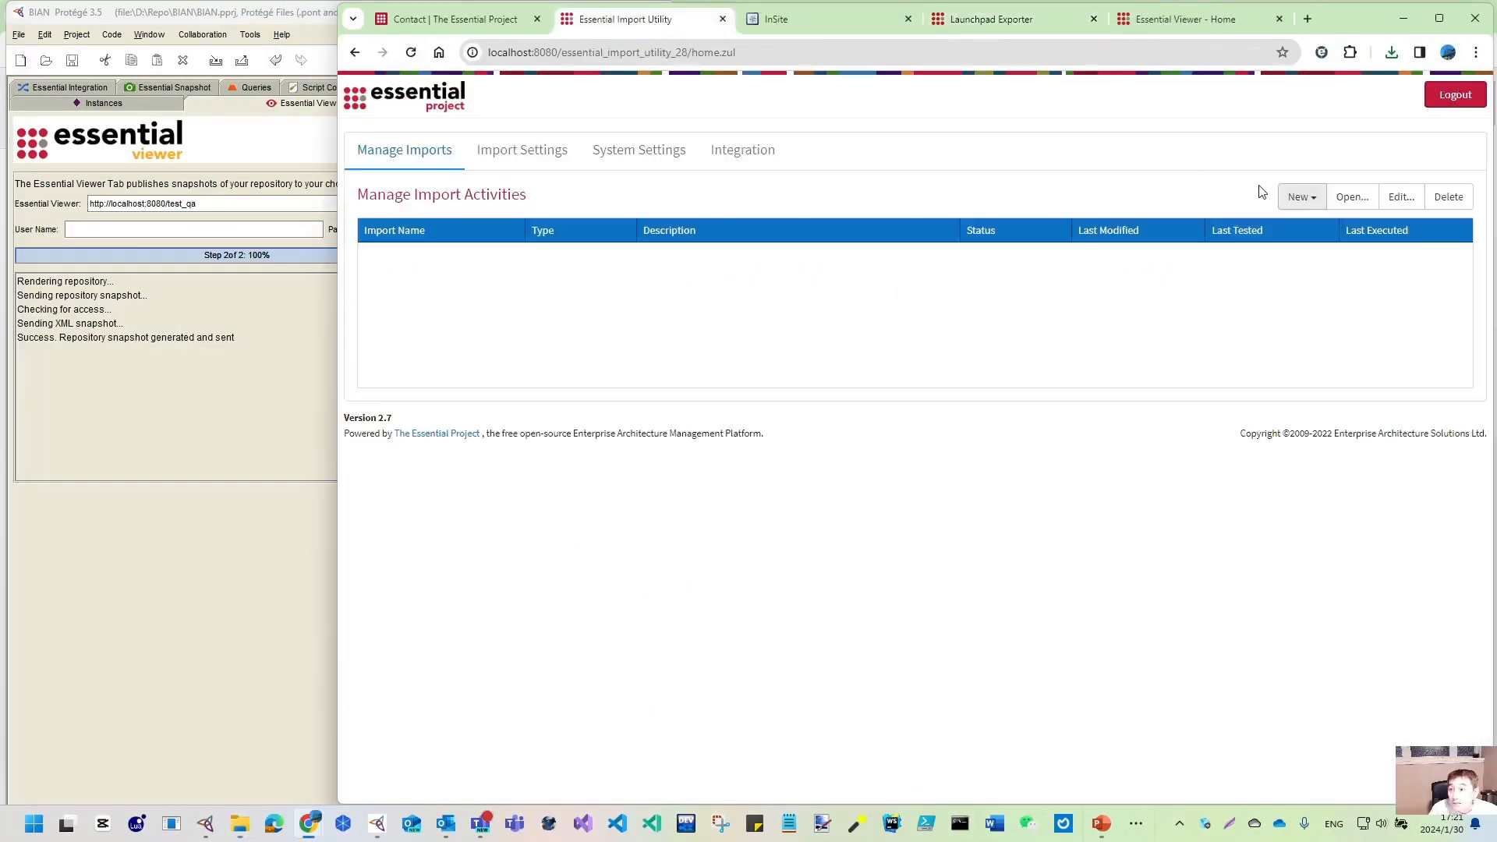
click(1298, 199)
click(1309, 233)
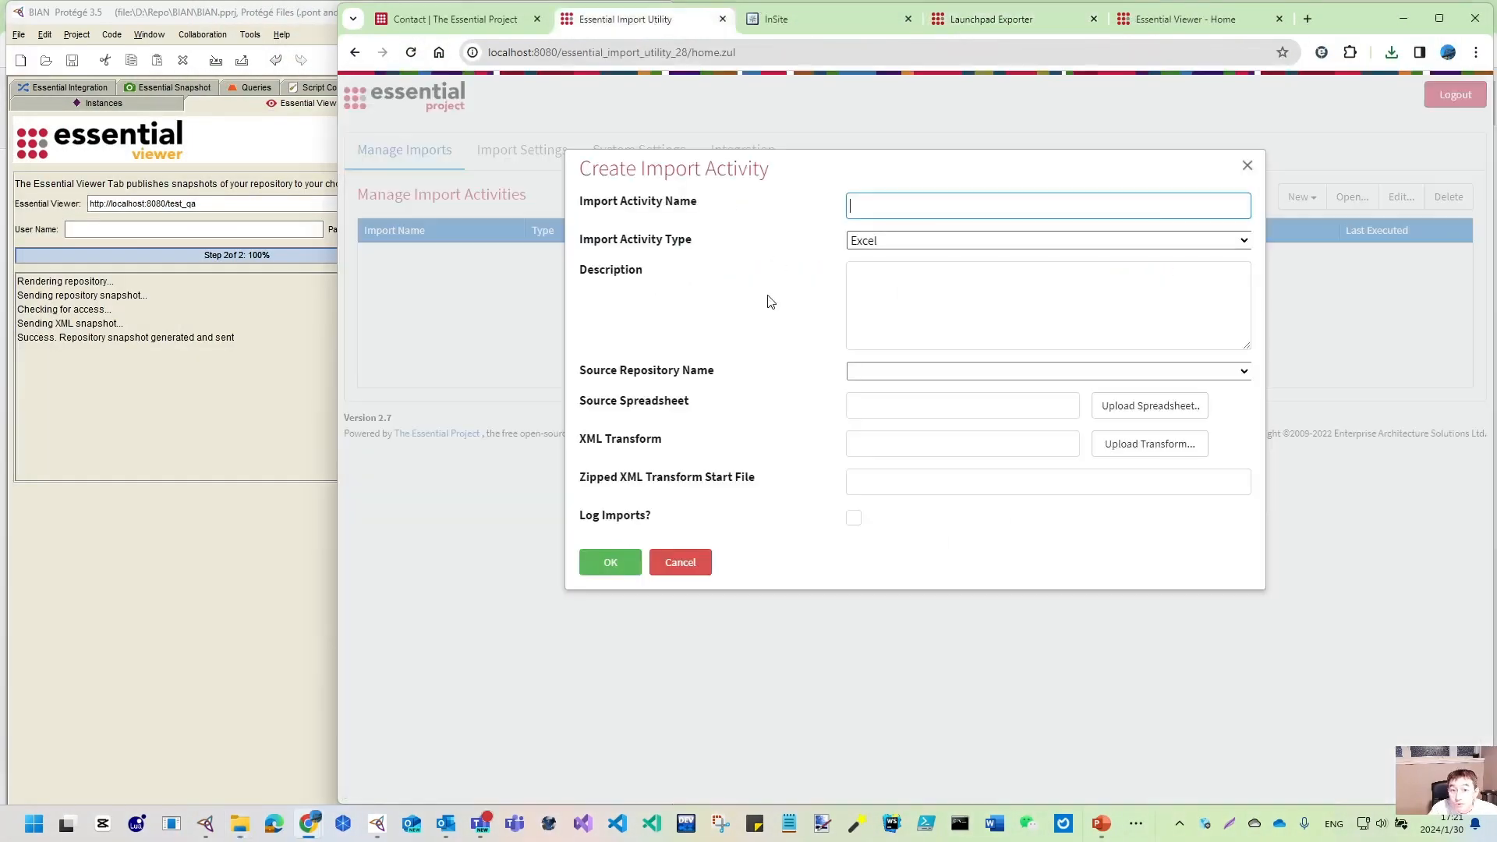
click(900, 247)
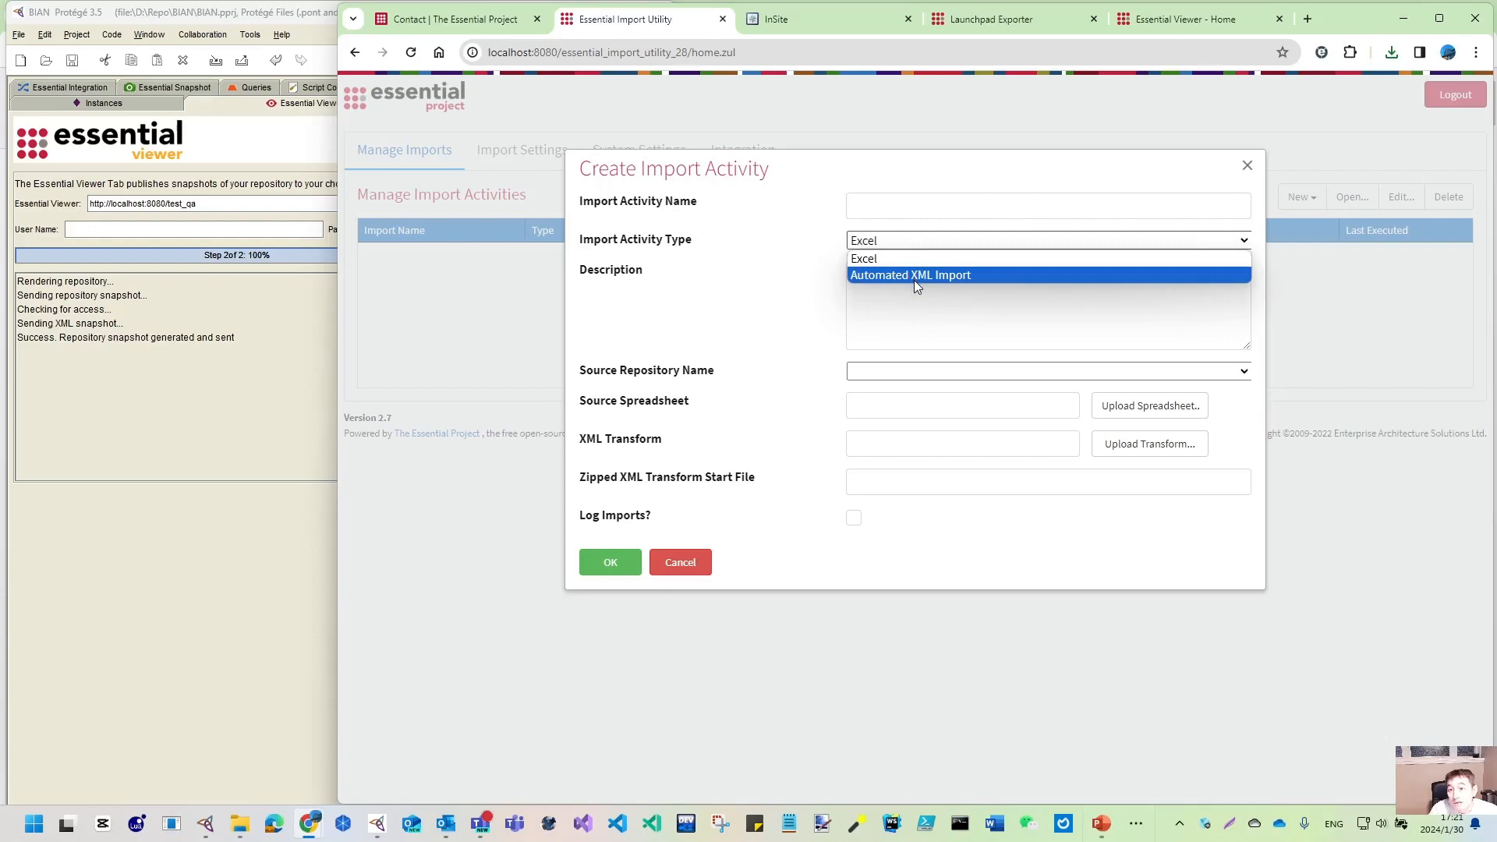
click(913, 278)
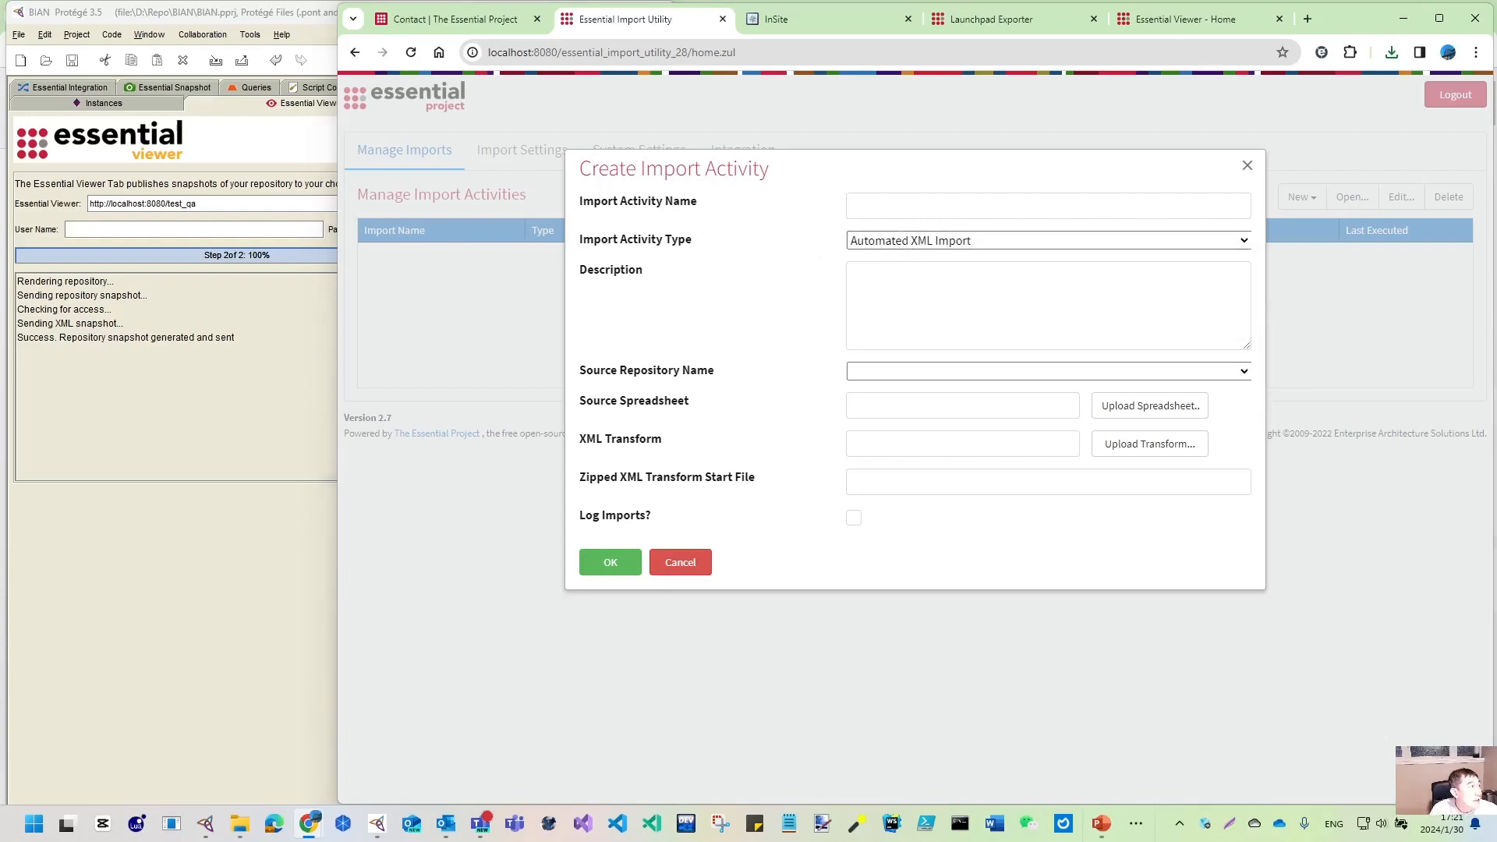
click(239, 823)
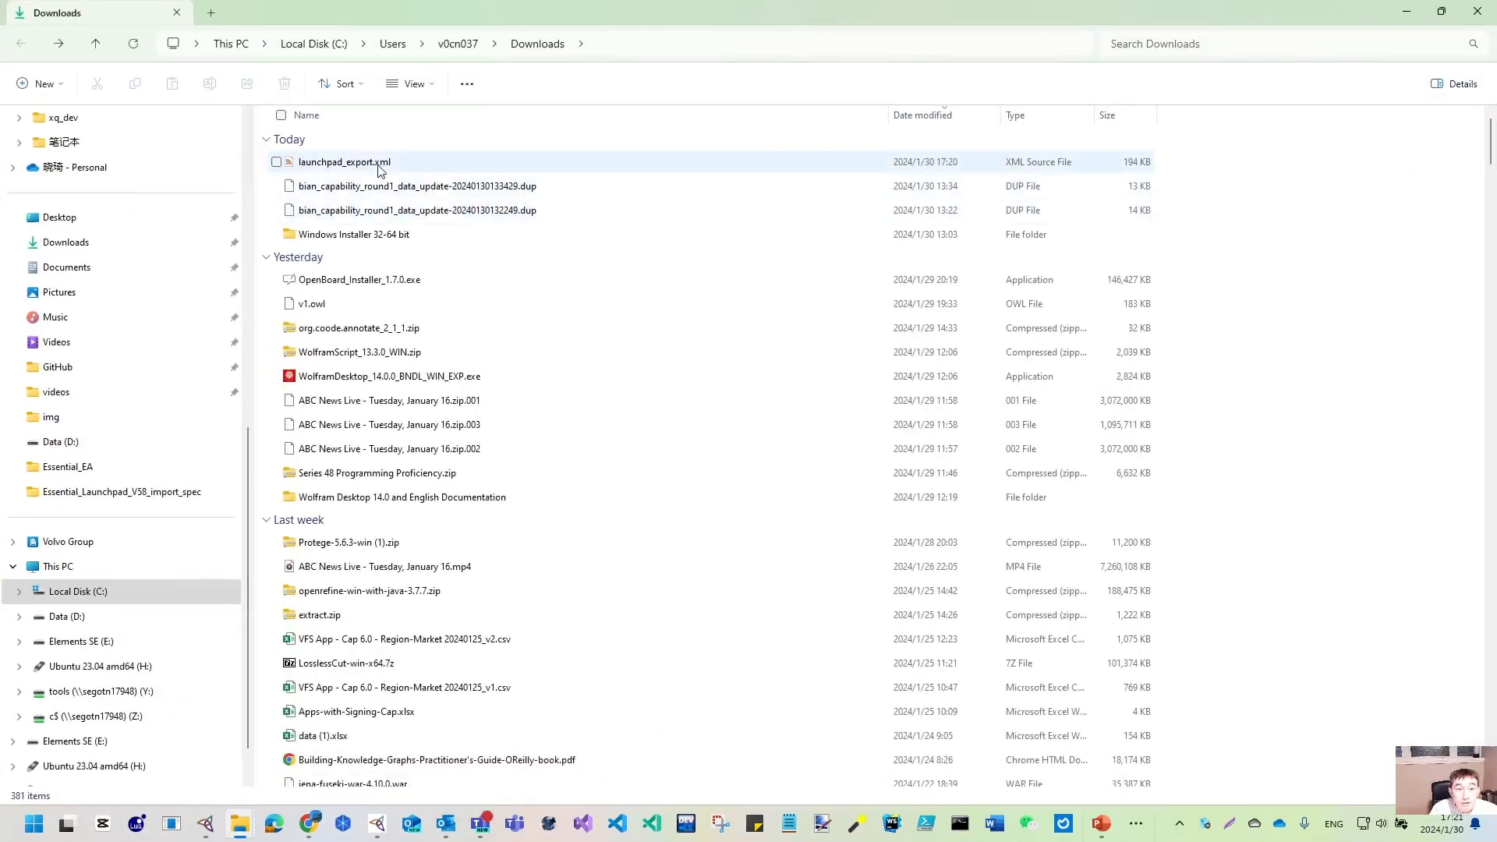
- Open launchpad_export.xml in Excel with content enabled, on the Business Capabilities sheet
click(343, 162)
right_click(379, 165)
mouse_move(462, 247)
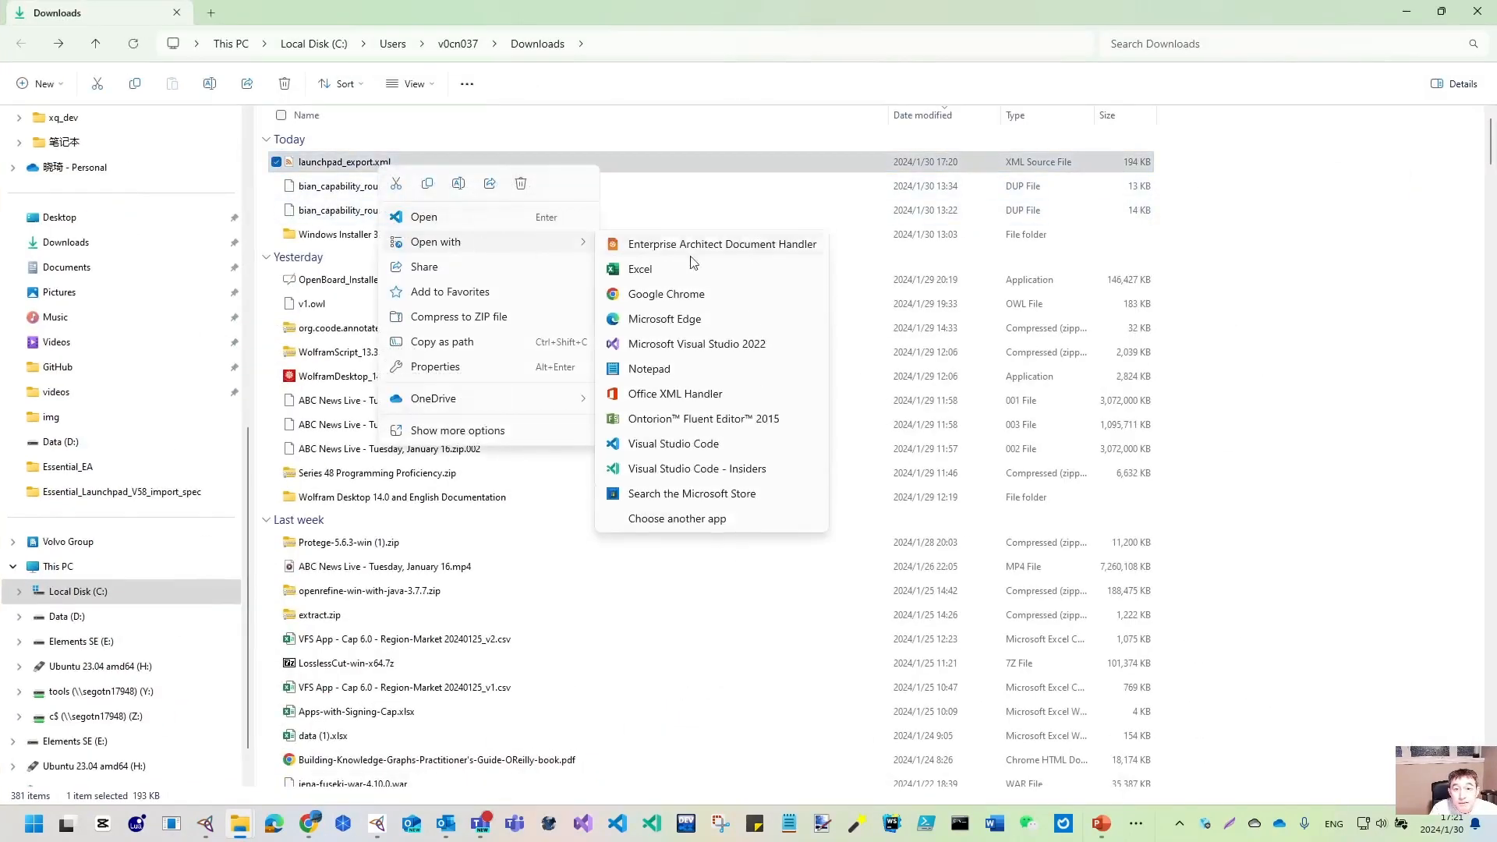
click(702, 279)
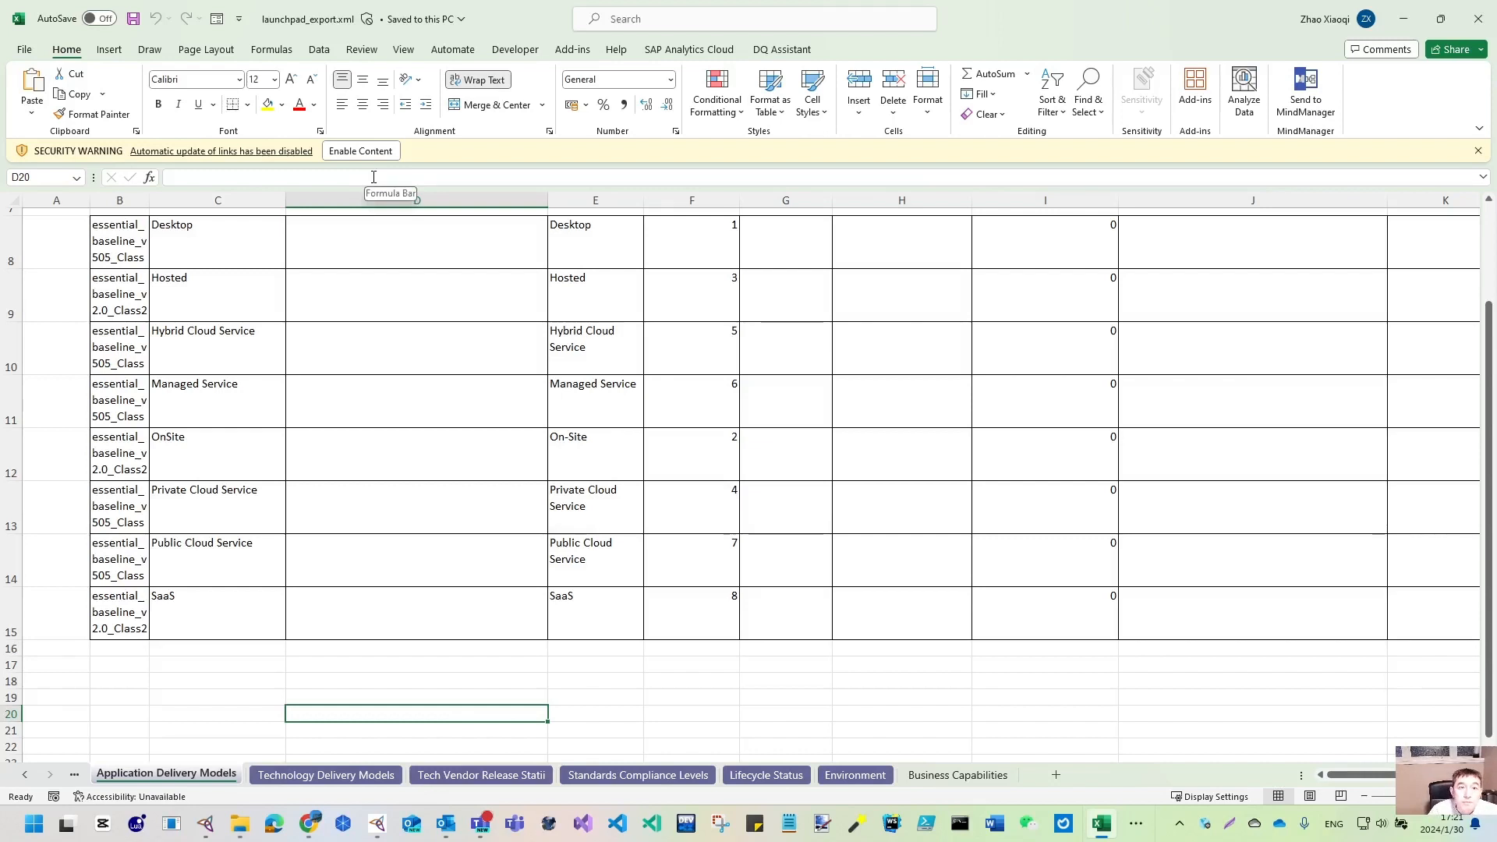
click(382, 151)
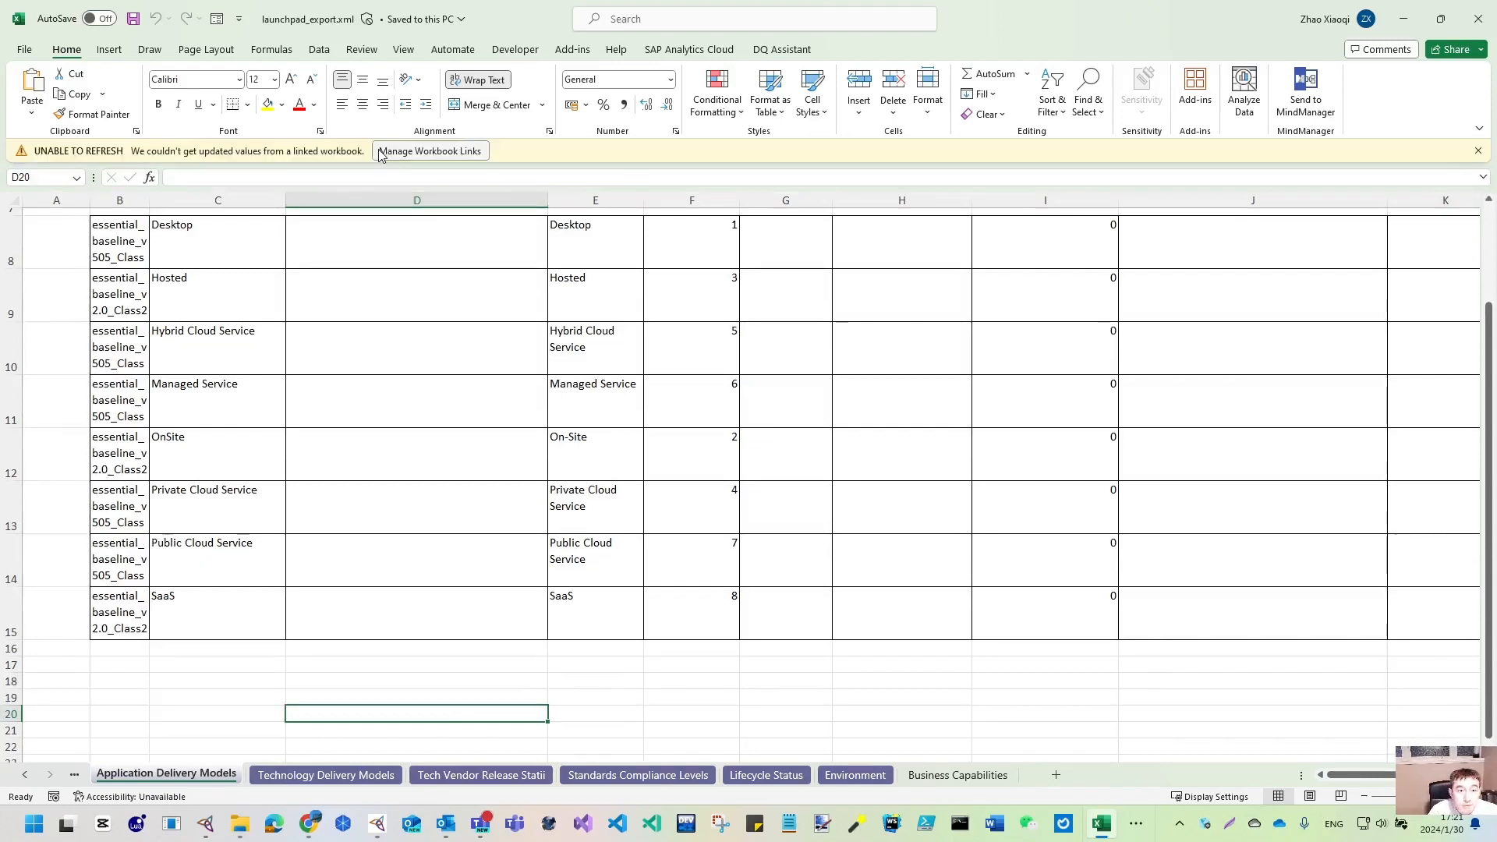
click(962, 776)
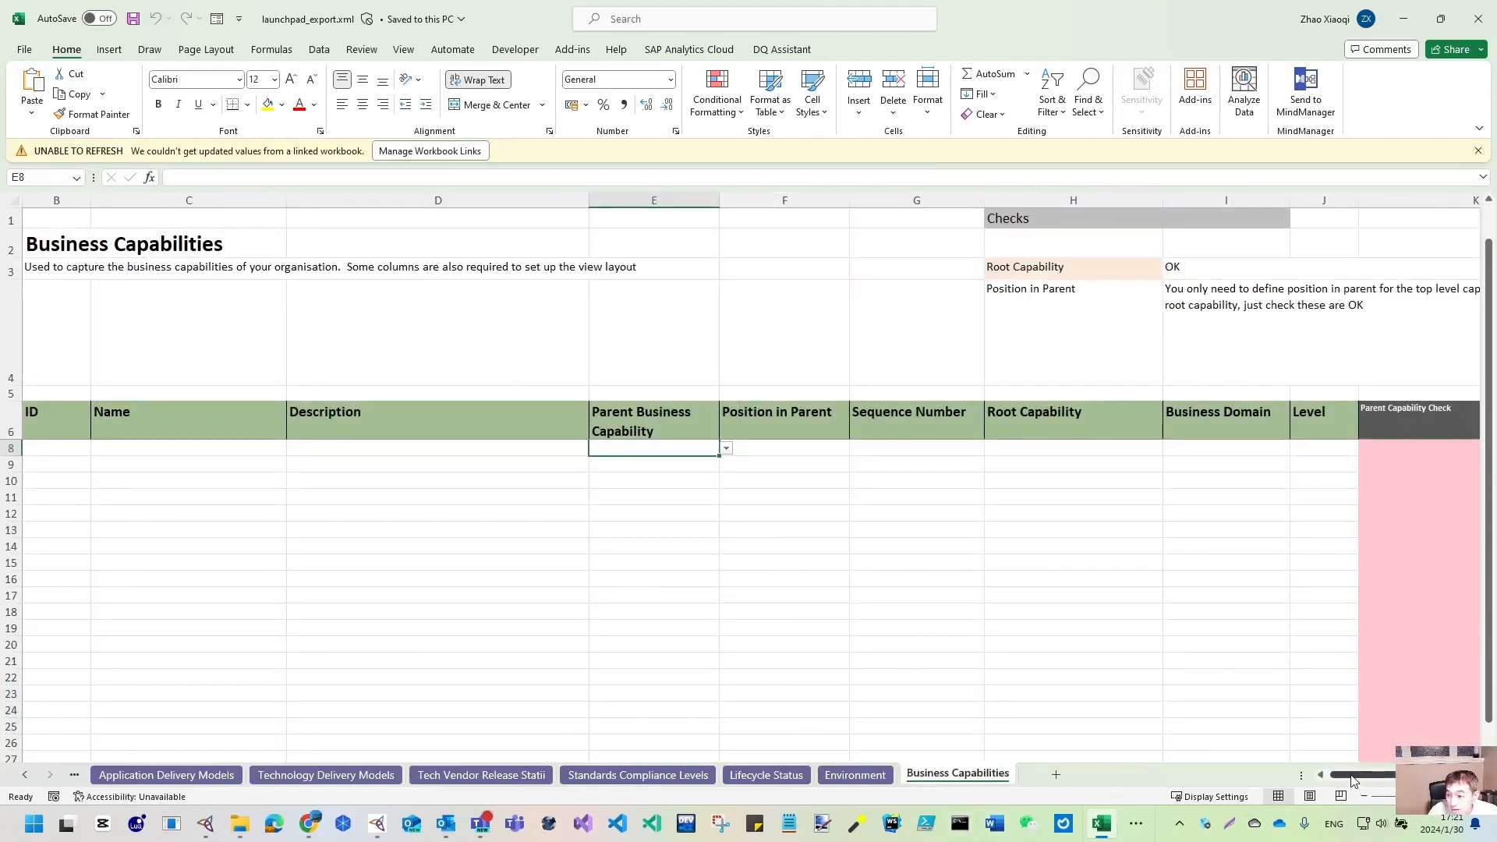
- Inspect the empty ID, Name and Description cells of the capability table's row 8
drag(1352, 781, 1345, 780)
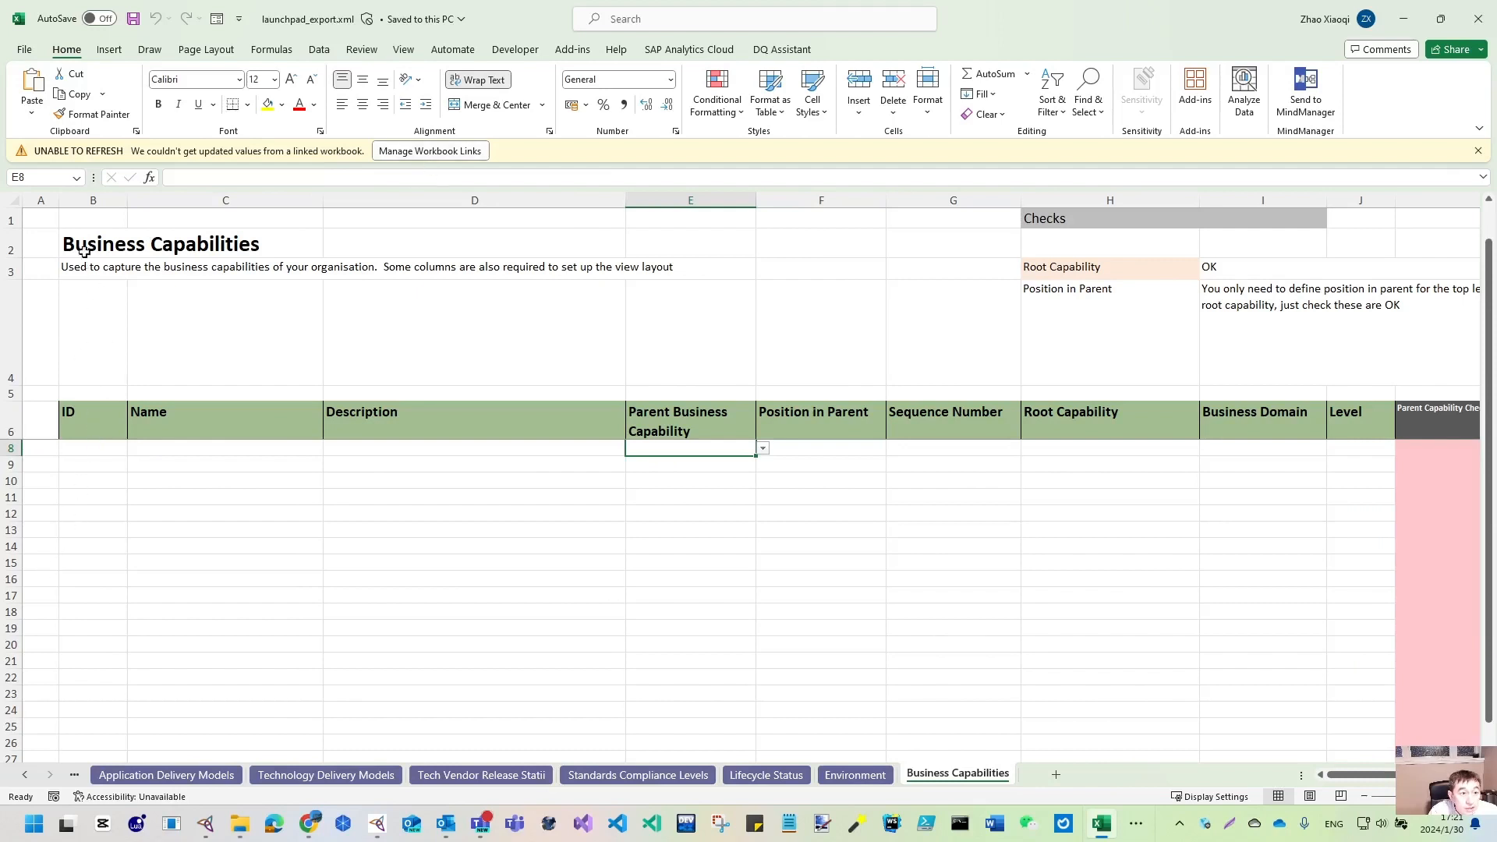
click(91, 195)
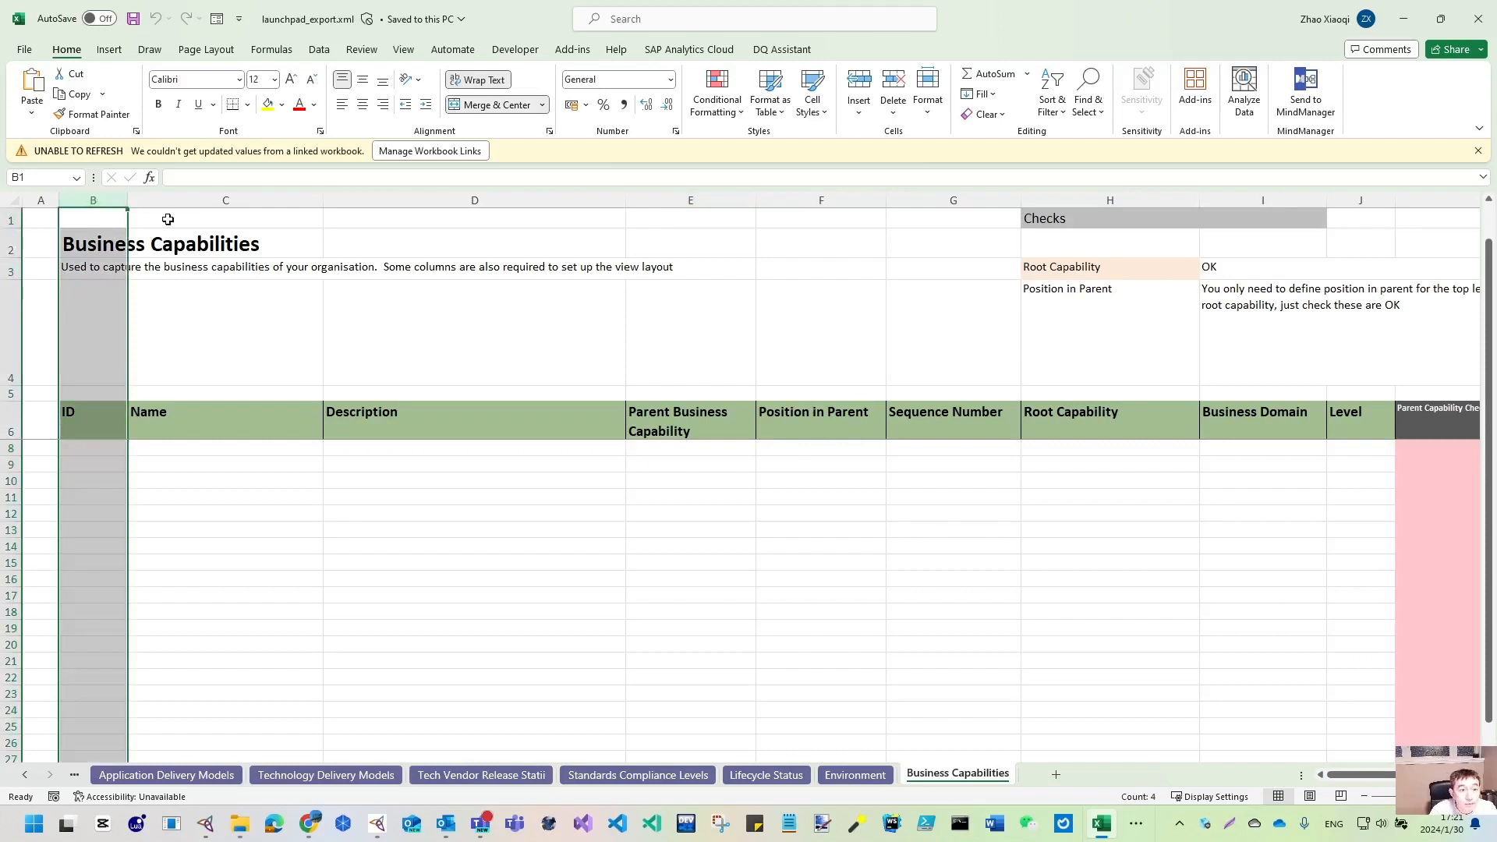
ctrl+click(221, 193)
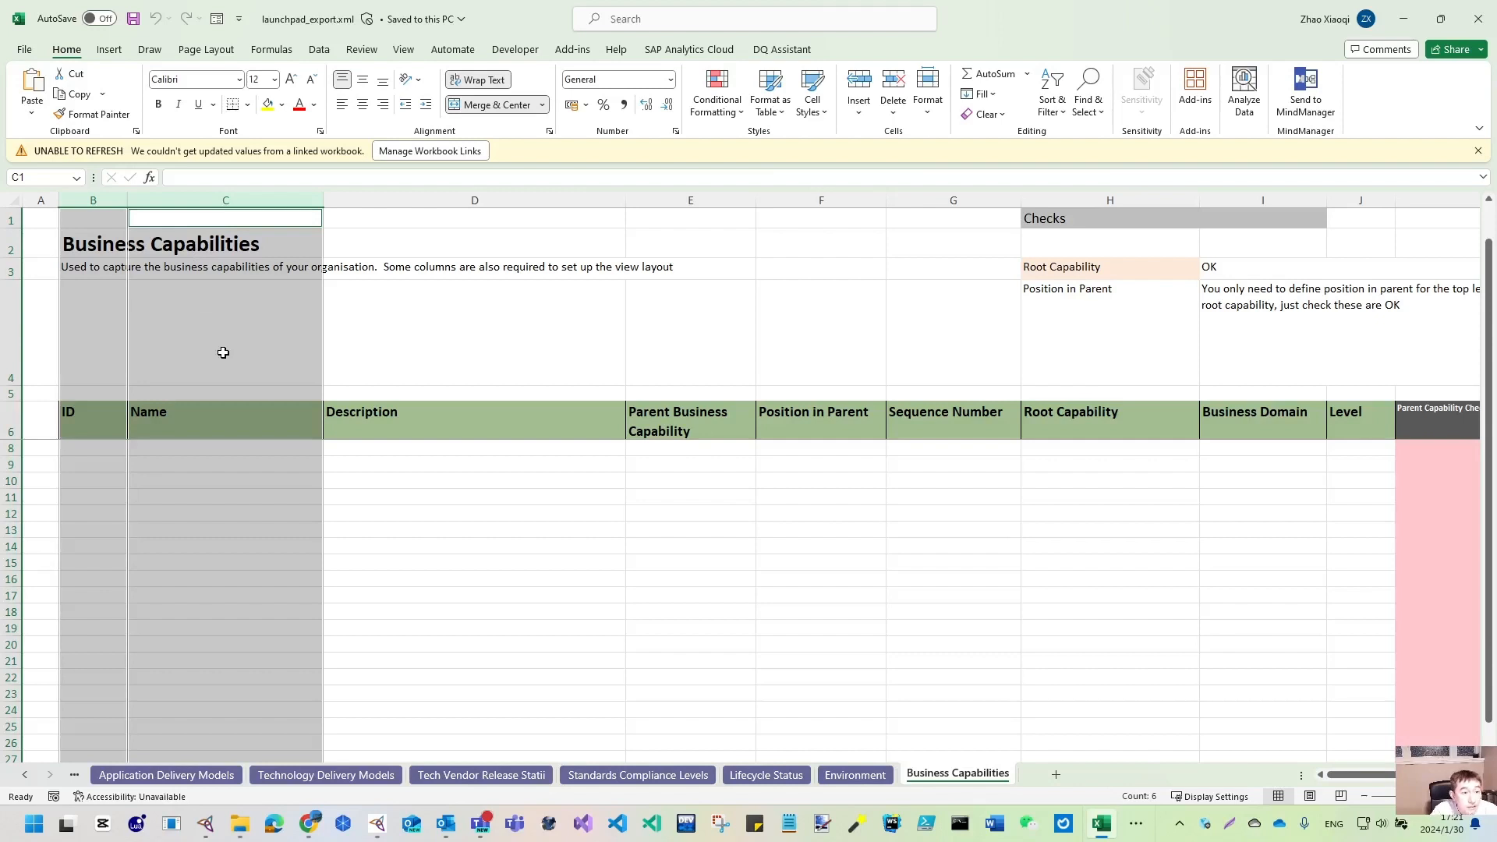
click(424, 426)
click(422, 450)
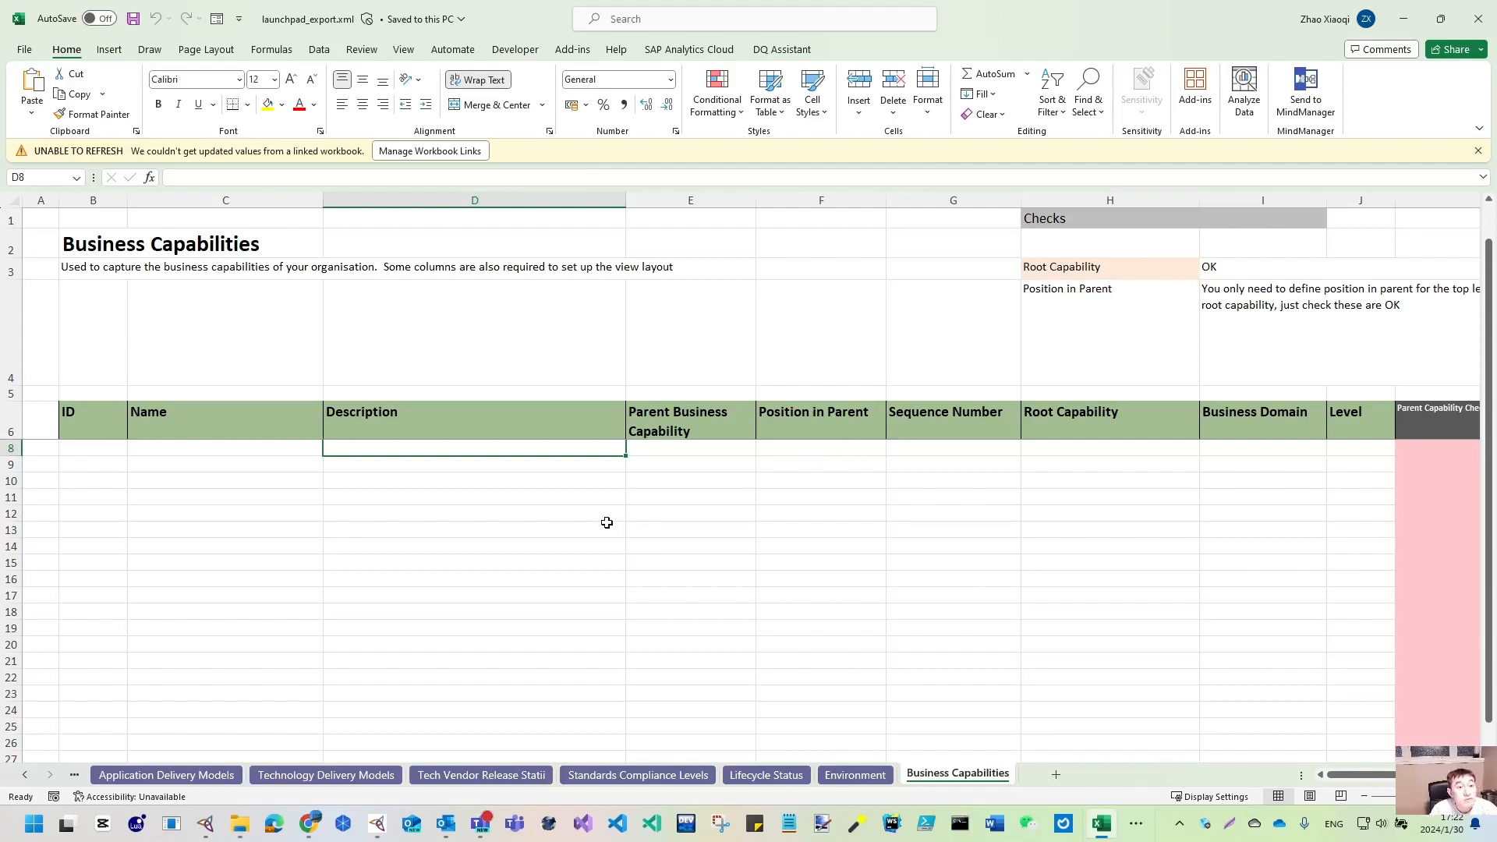
click(88, 448)
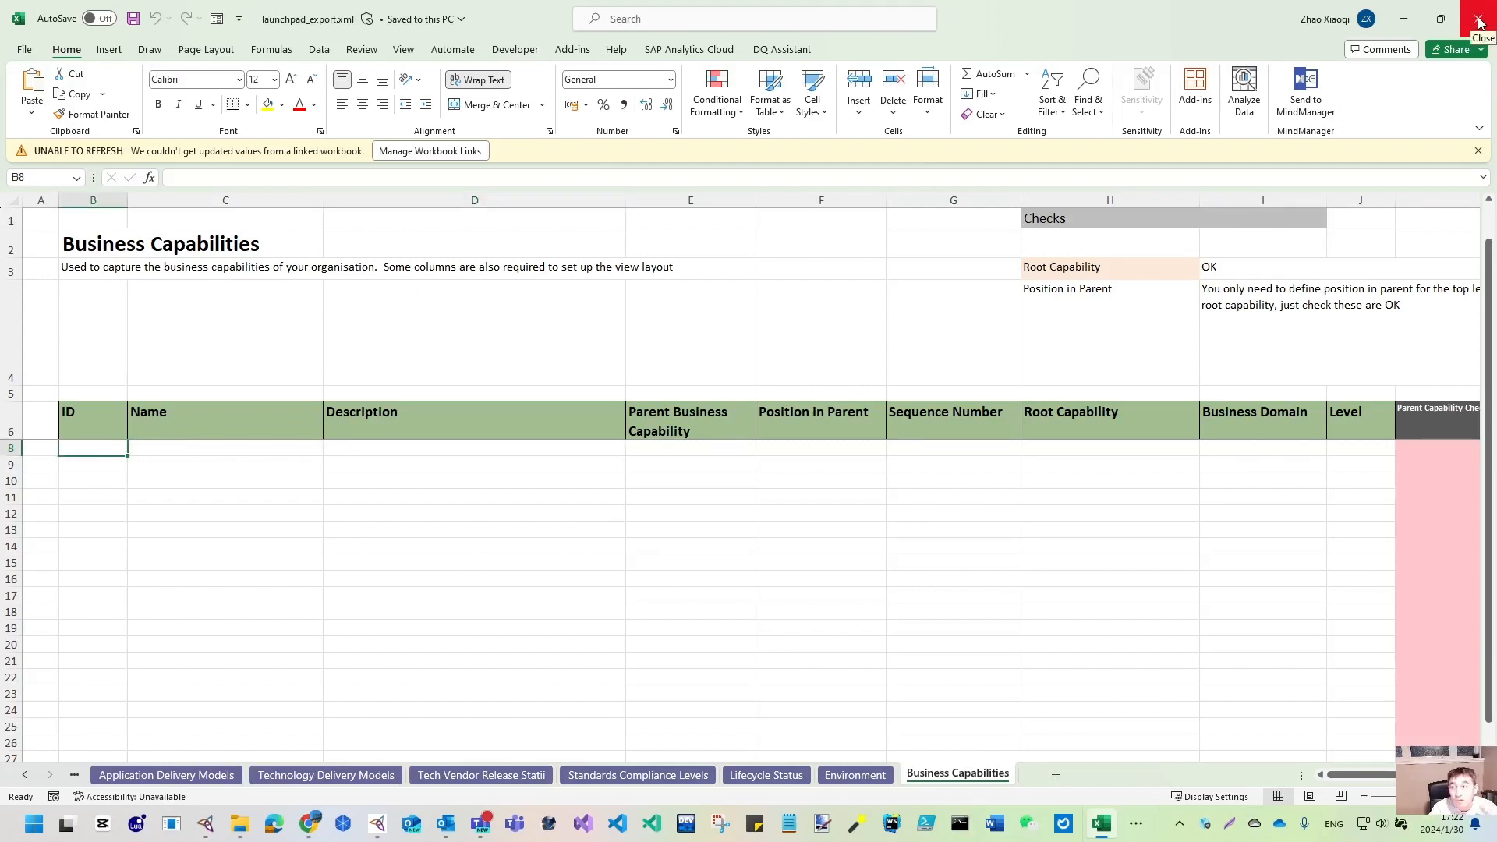
- Close Excel, permanently delete launchpad_export.xml from Downloads, and minimize Explorer
click(1479, 22)
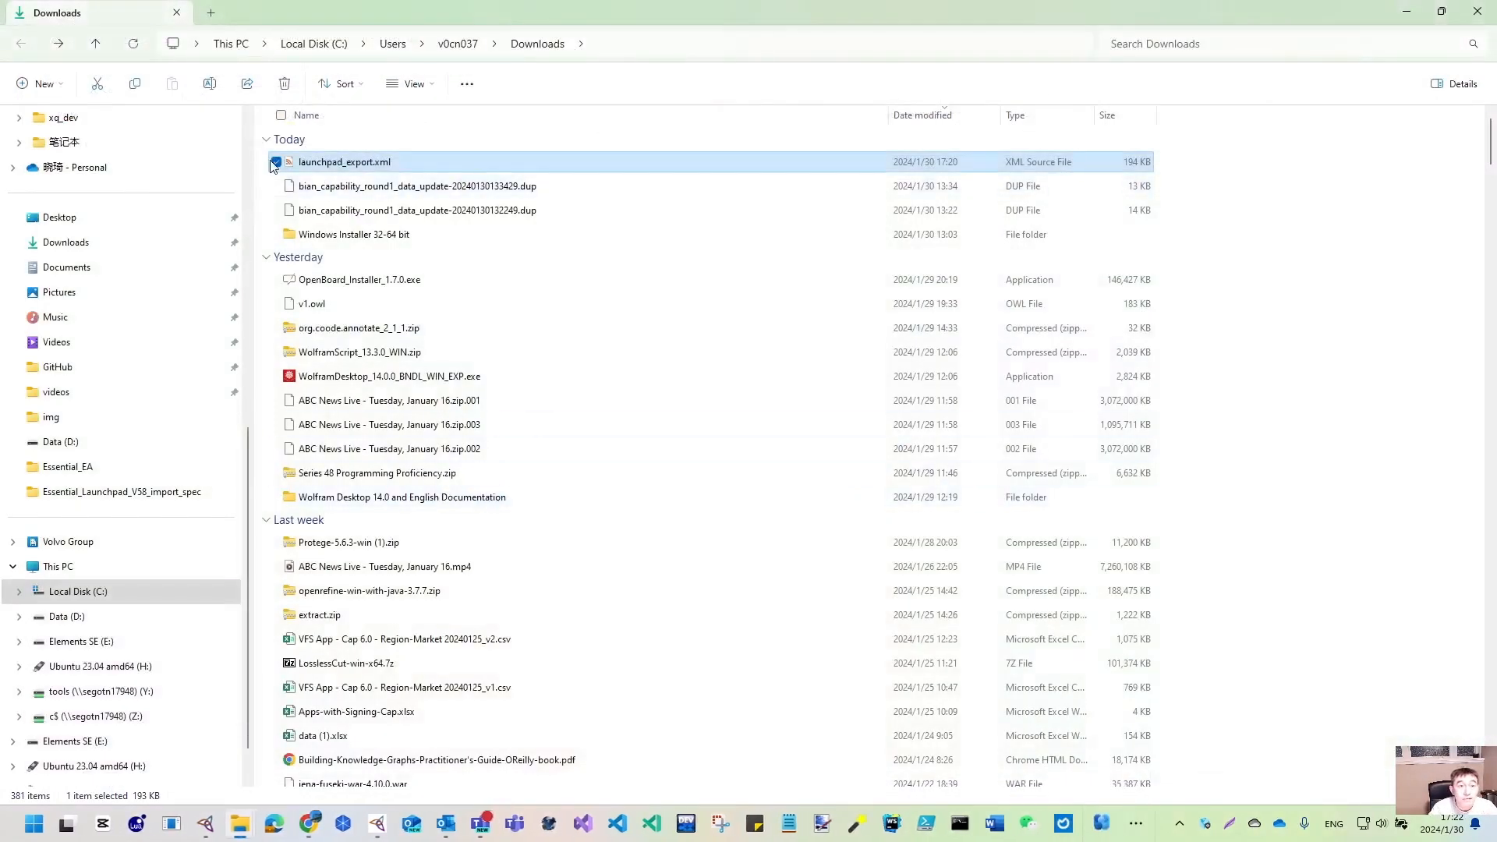
key(shift+Delete)
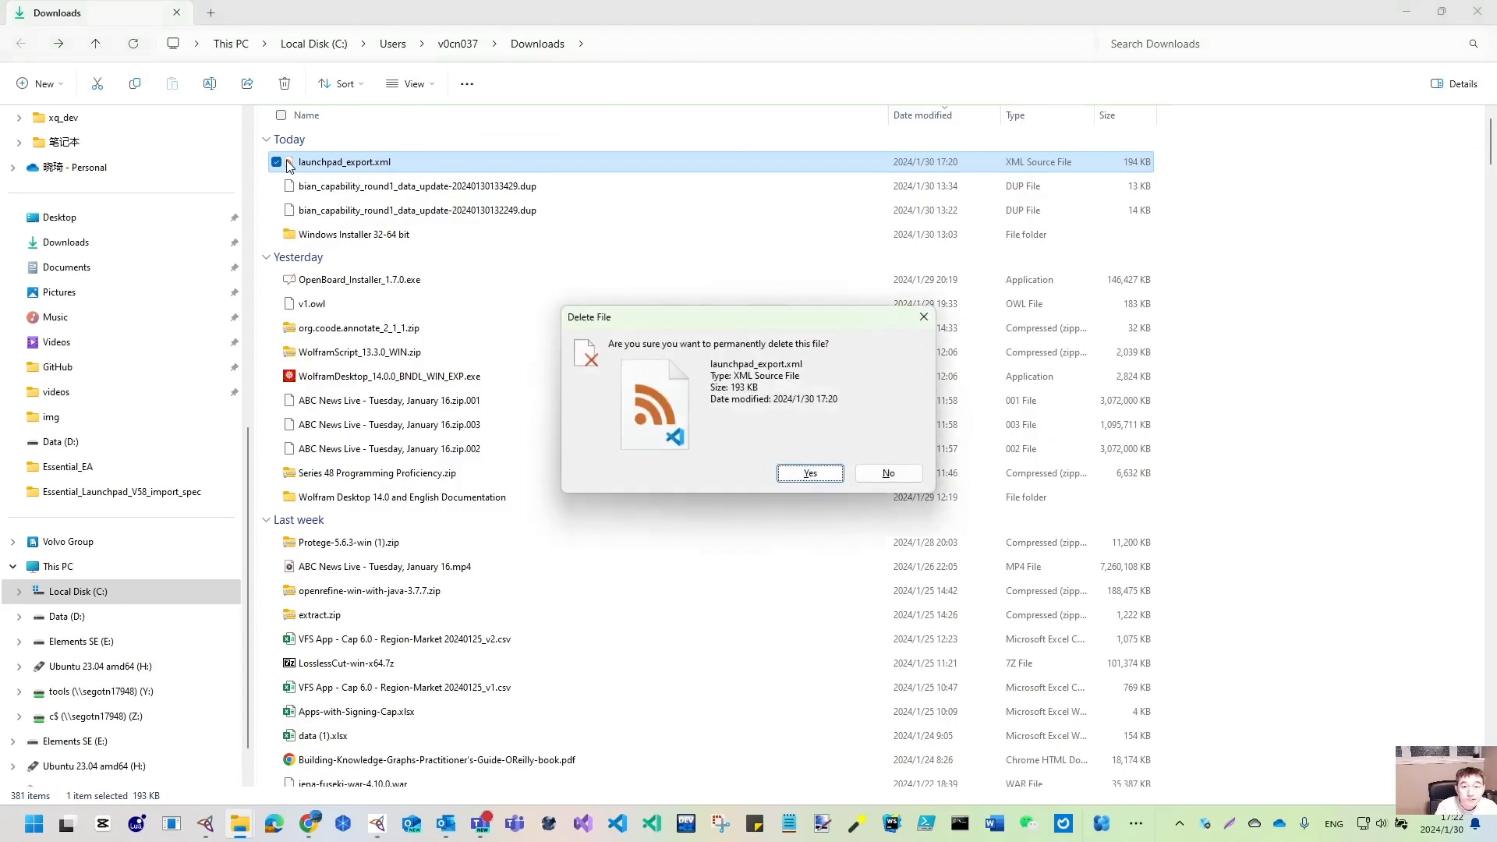
key(Return)
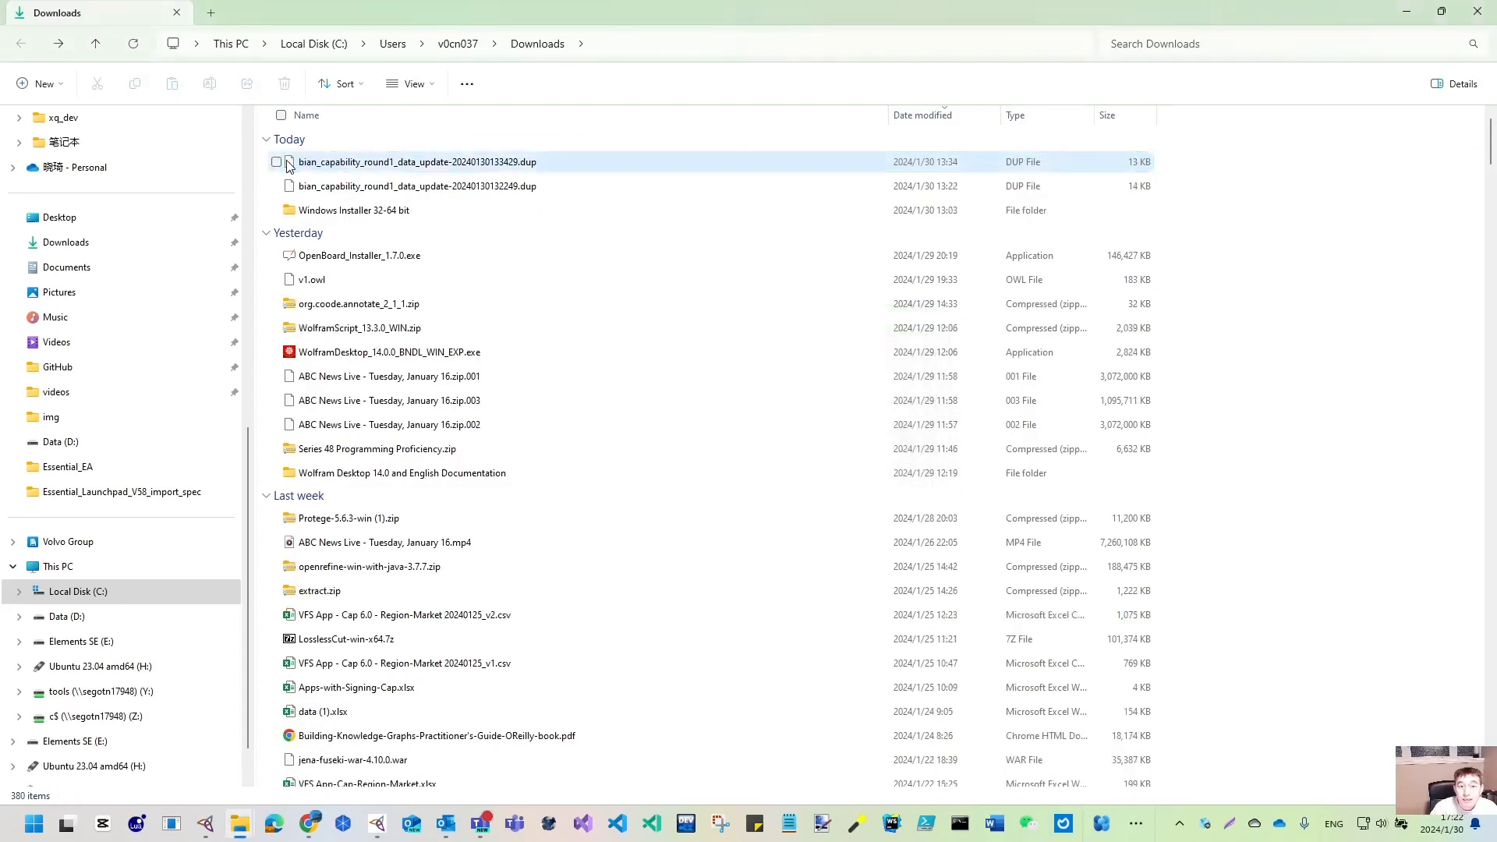
click(1405, 15)
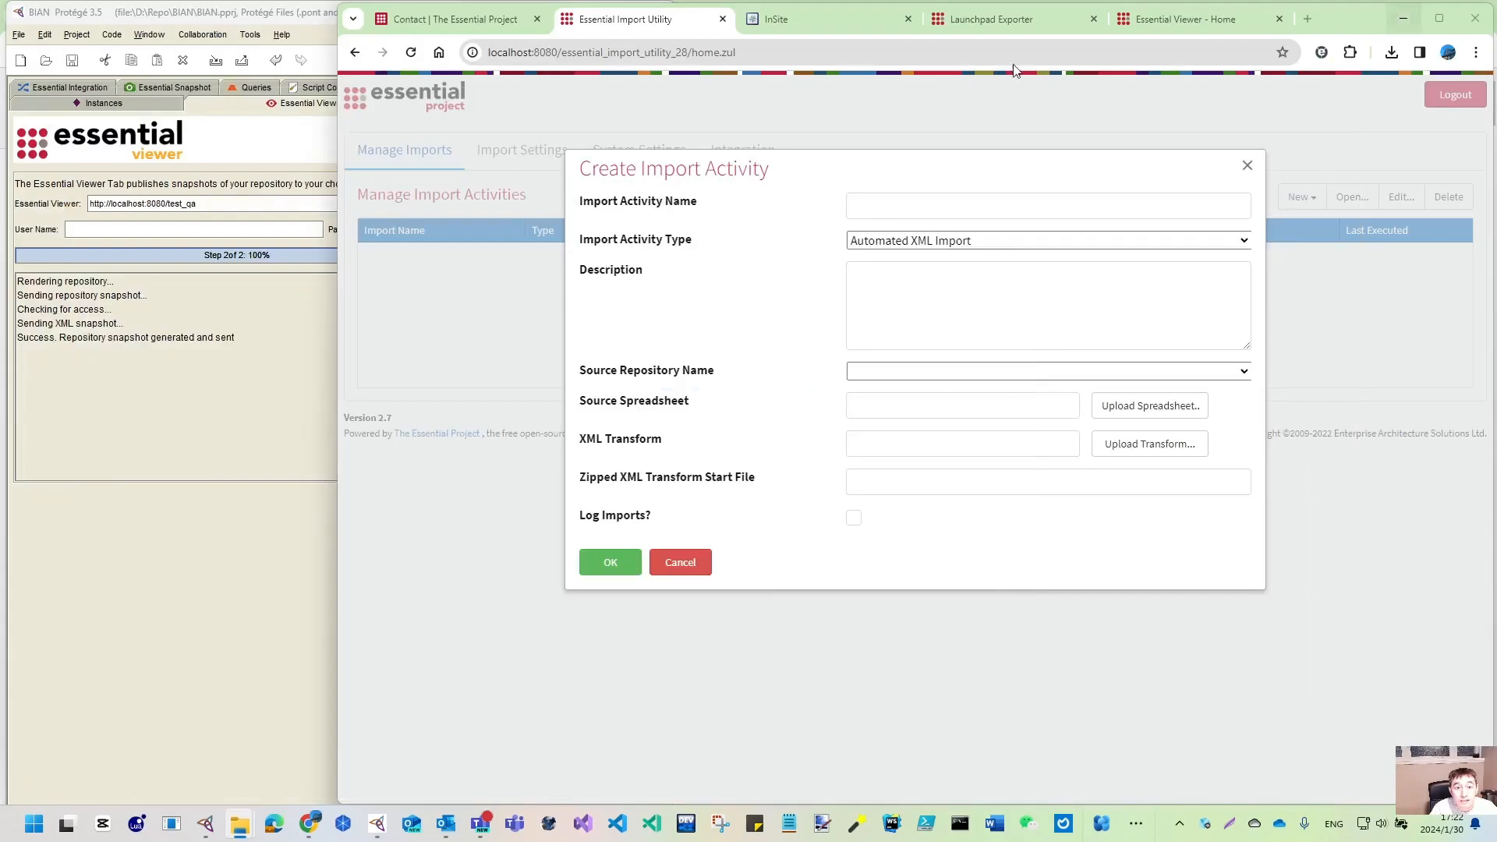
- Under Business_Conceptual, add a Business_Capability instance named BIAN Business Capability
click(157, 584)
click(92, 102)
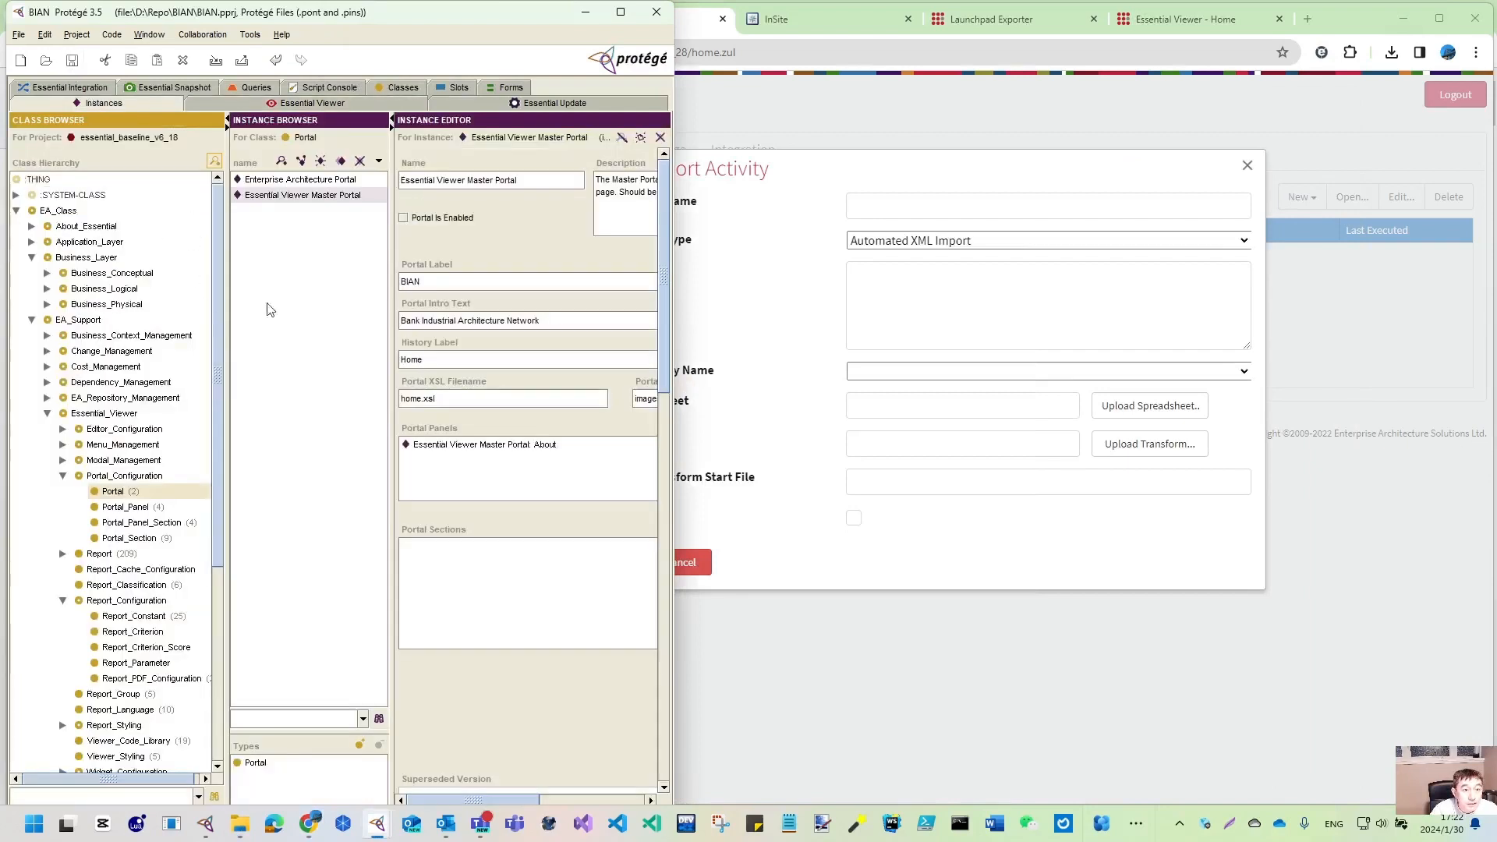
click(47, 414)
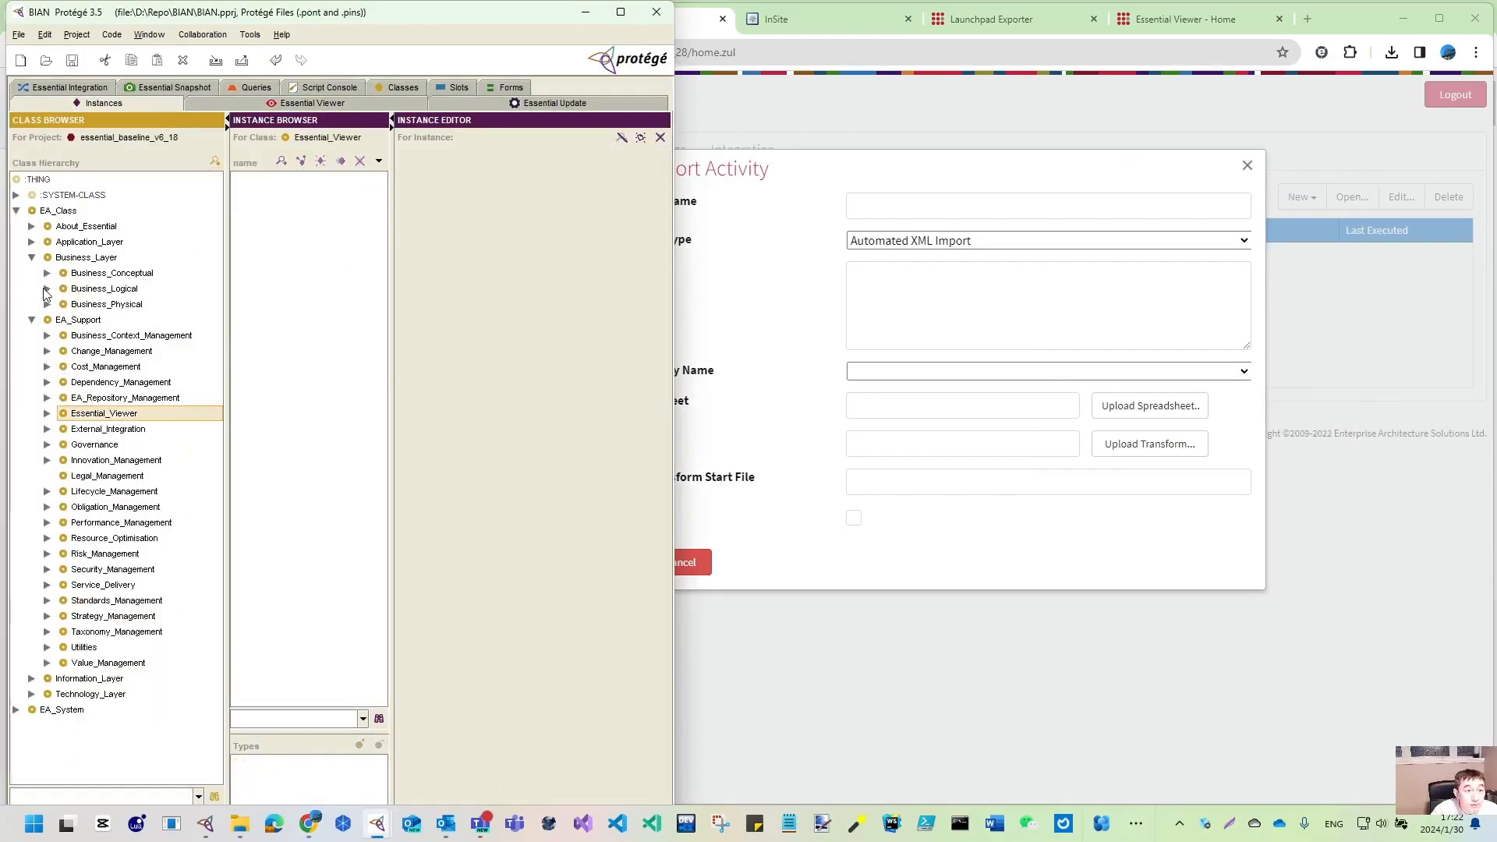
click(47, 273)
click(124, 289)
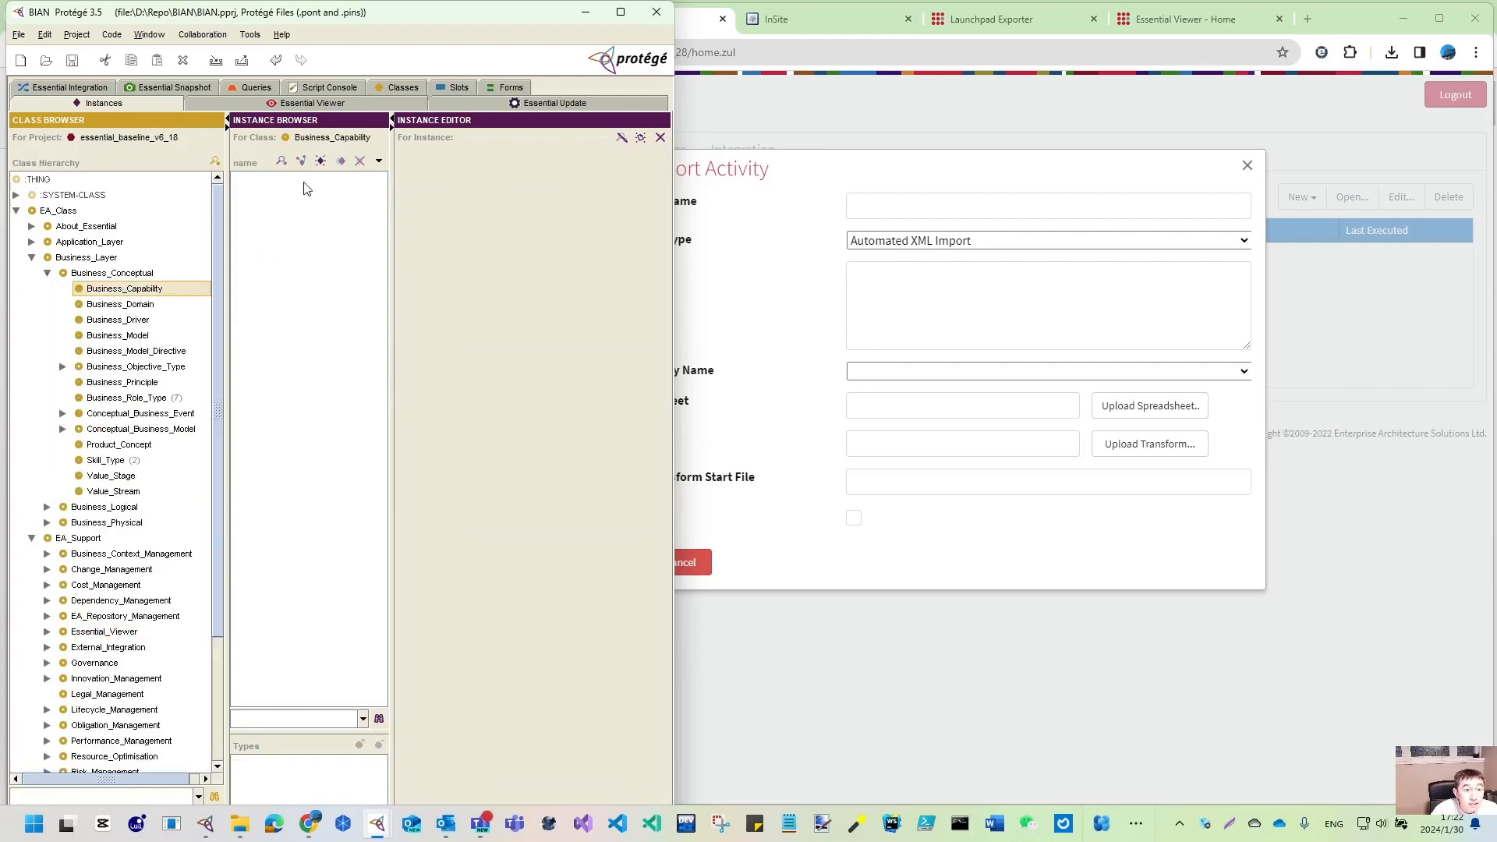
click(320, 160)
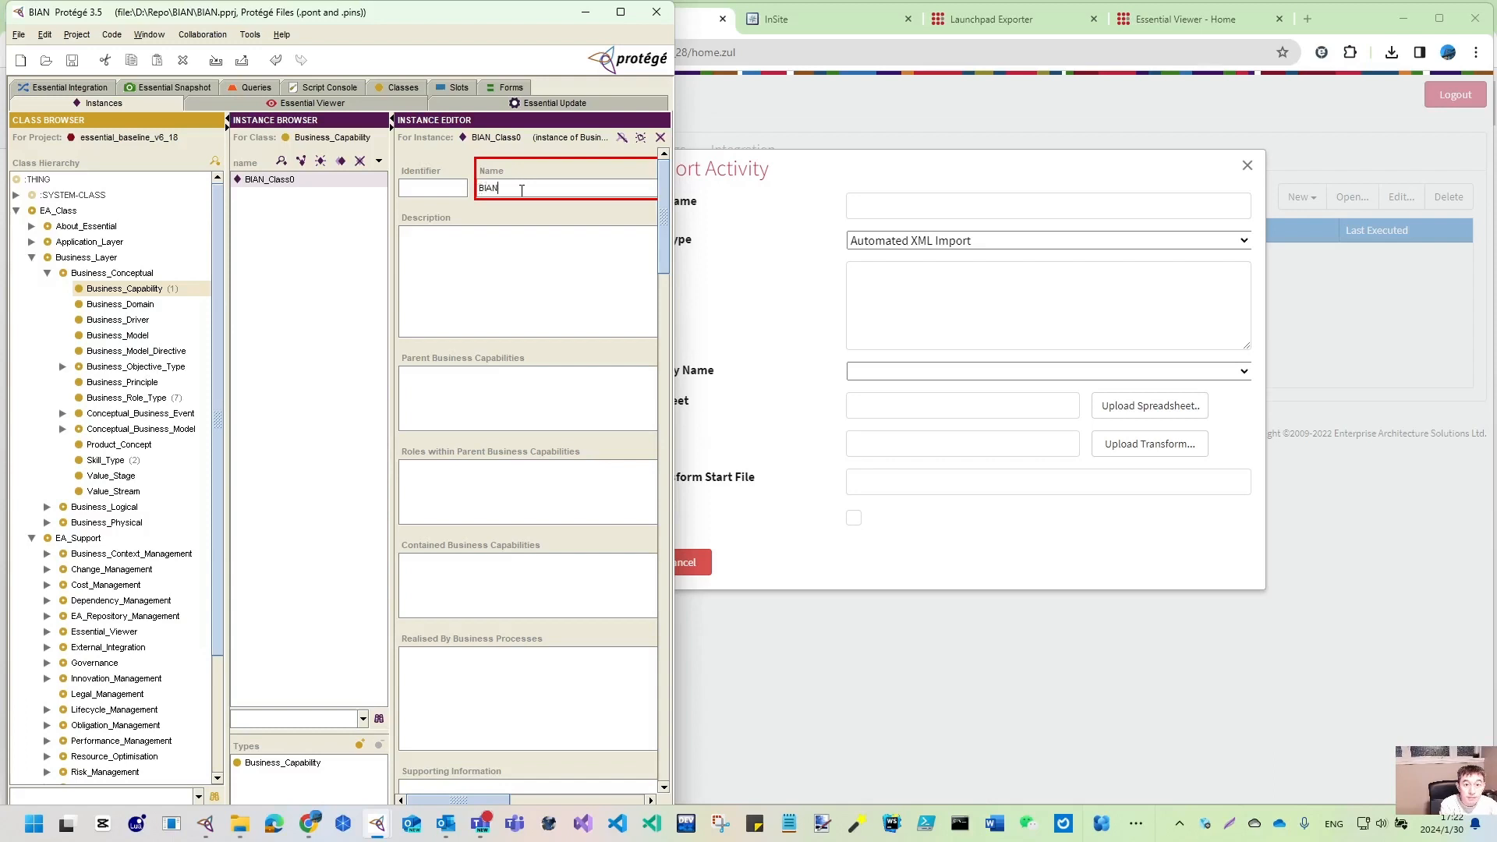
text(BIAN Business Capapbil)
text(lity)
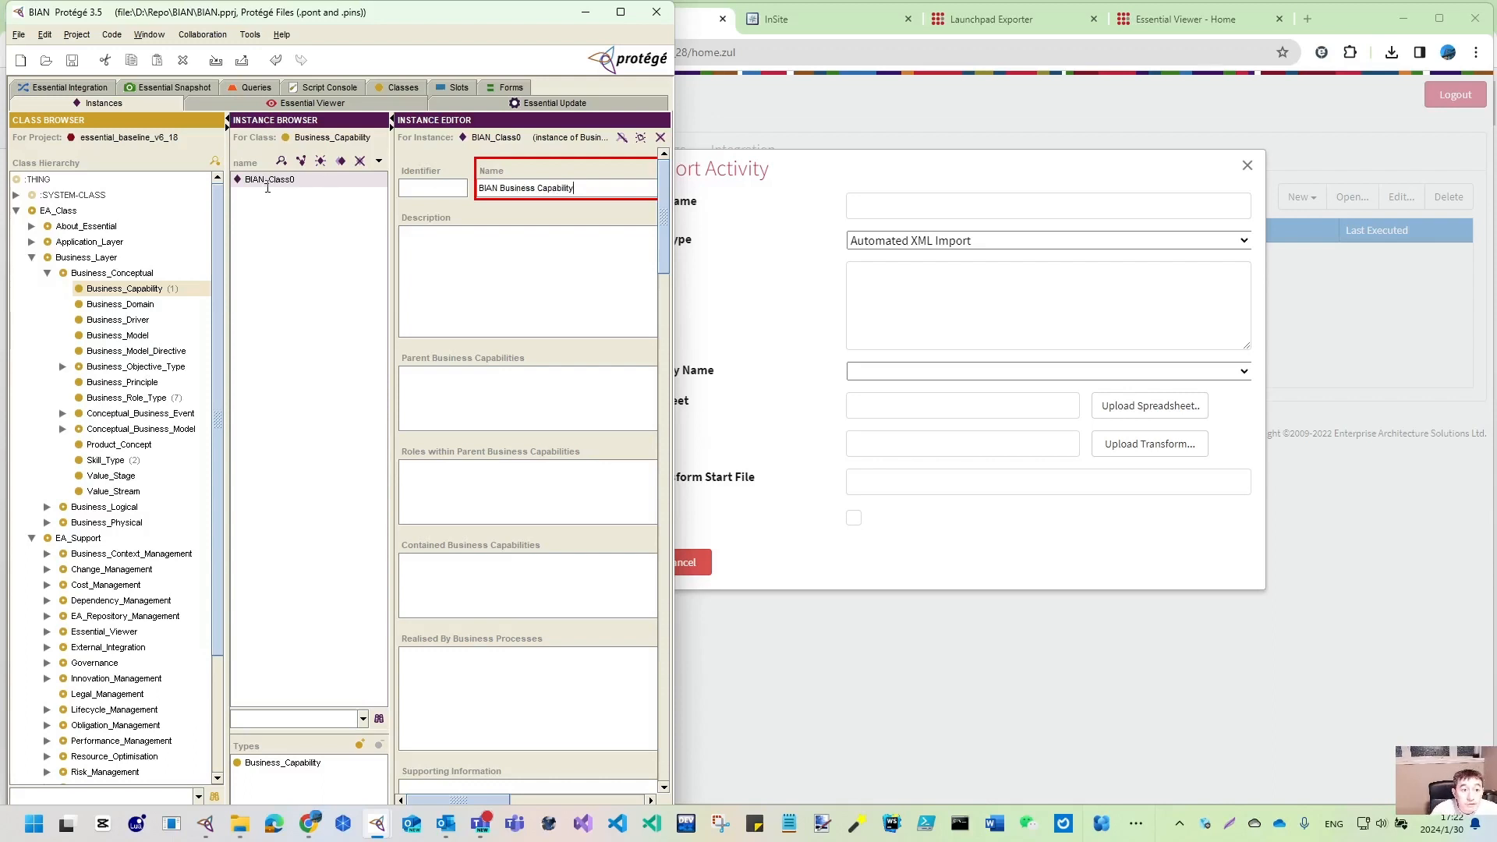
key(Return)
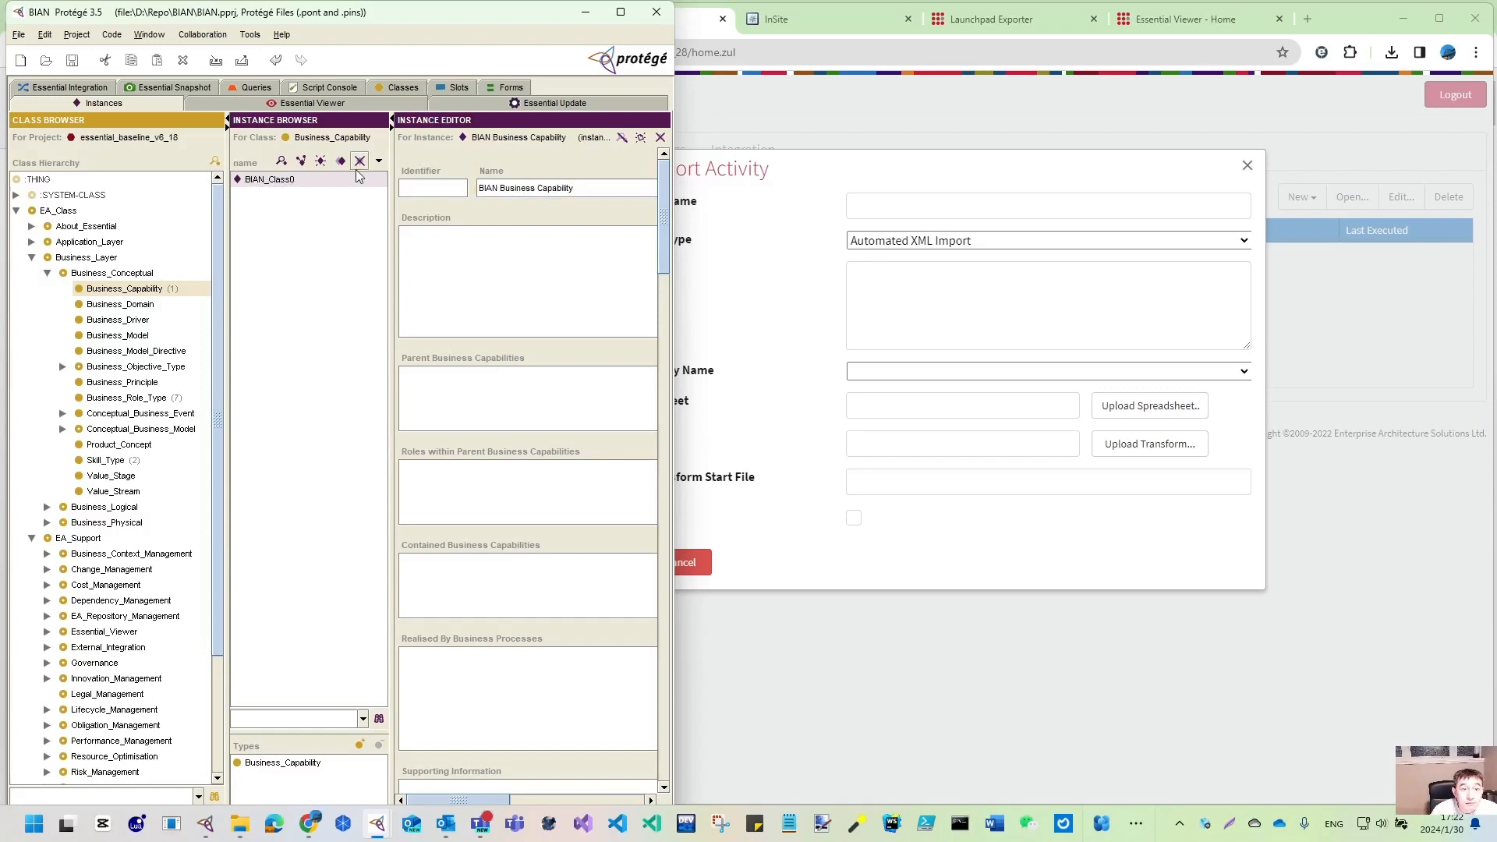
click(338, 287)
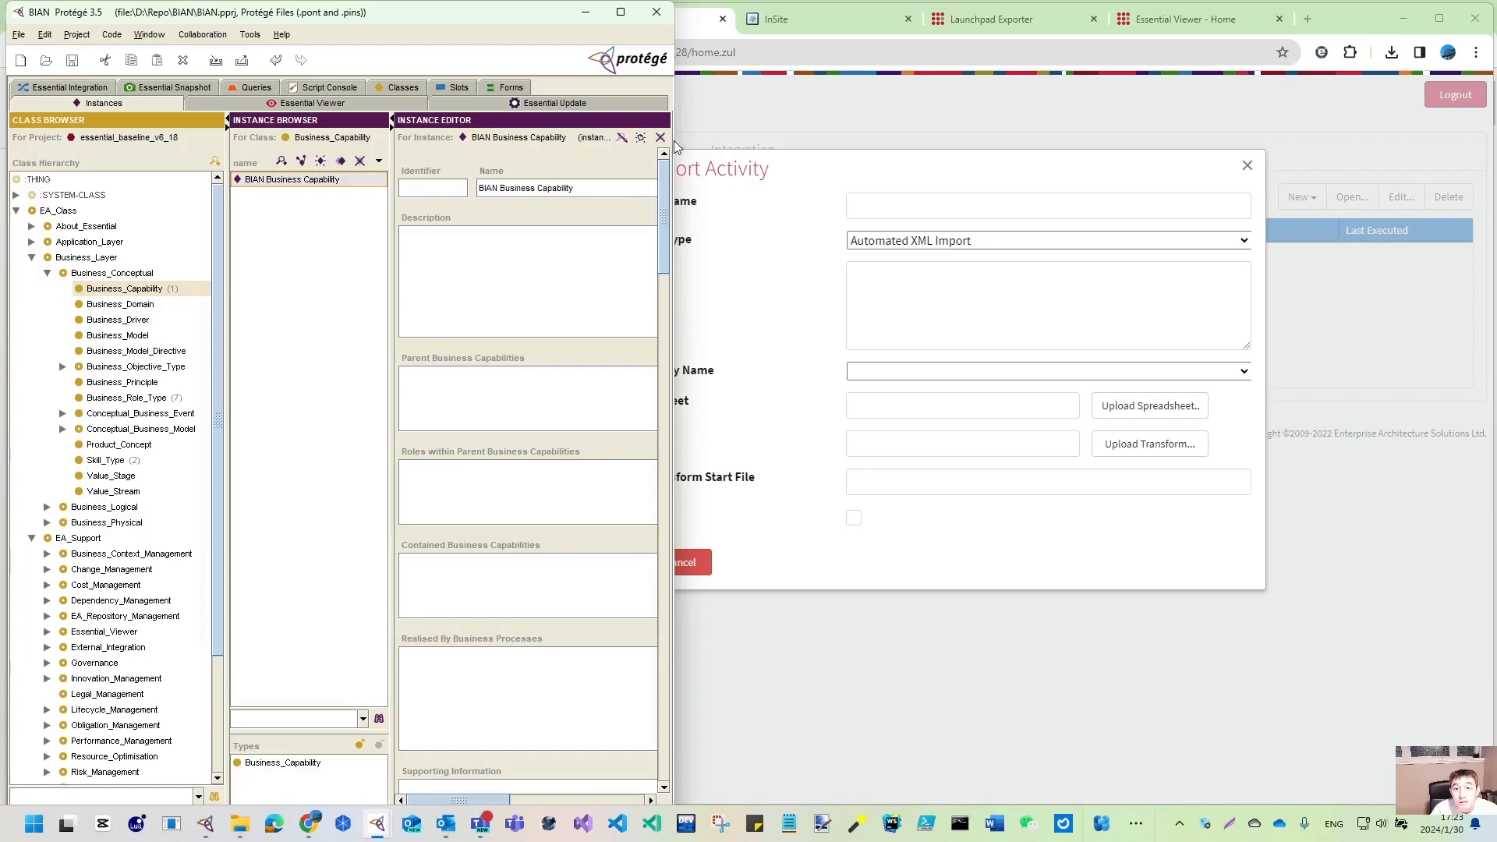
drag(674, 140, 1004, 141)
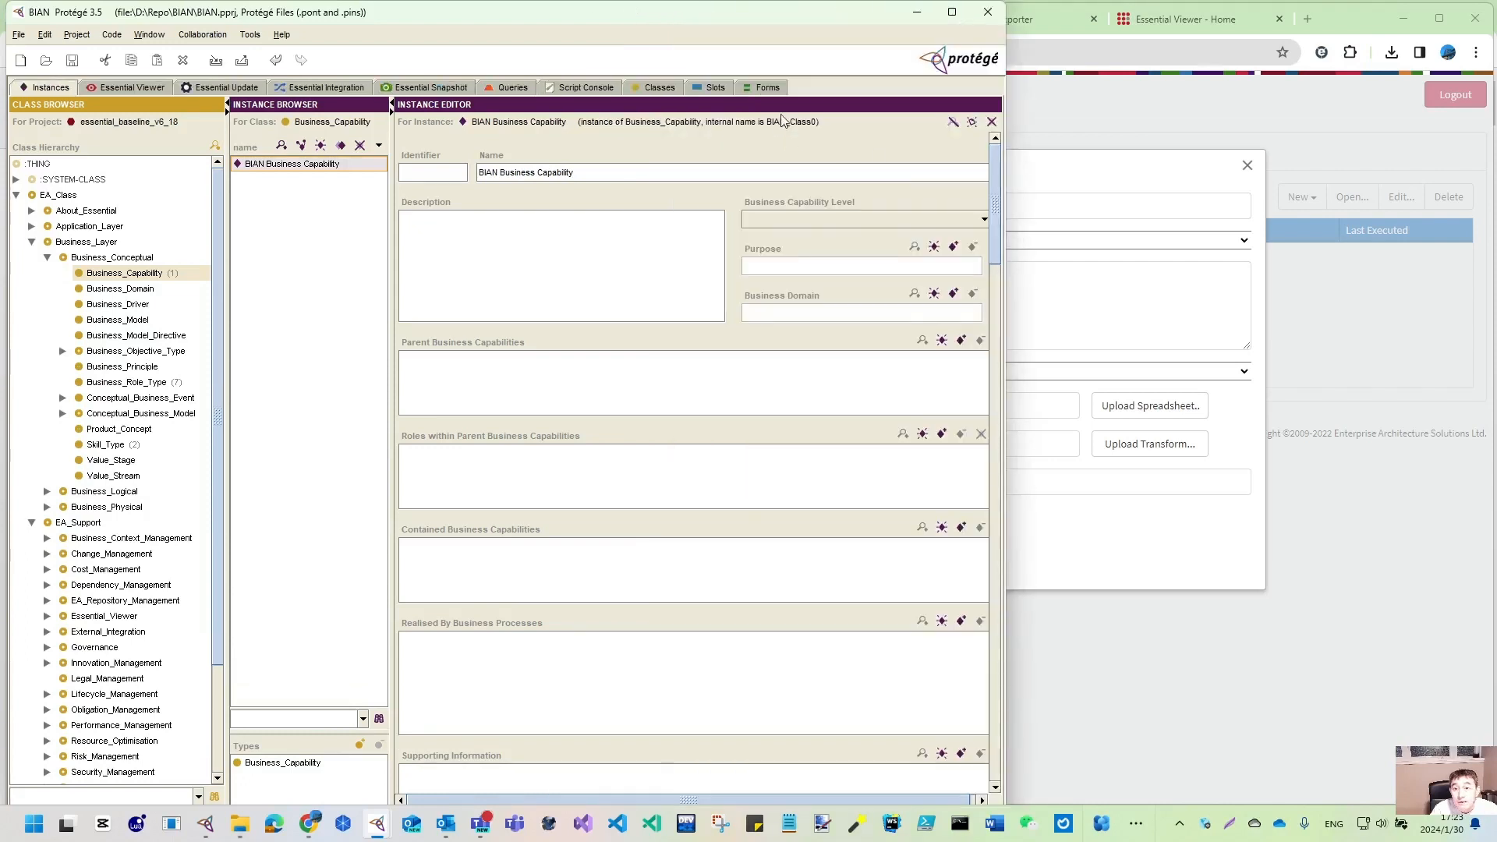
click(119, 85)
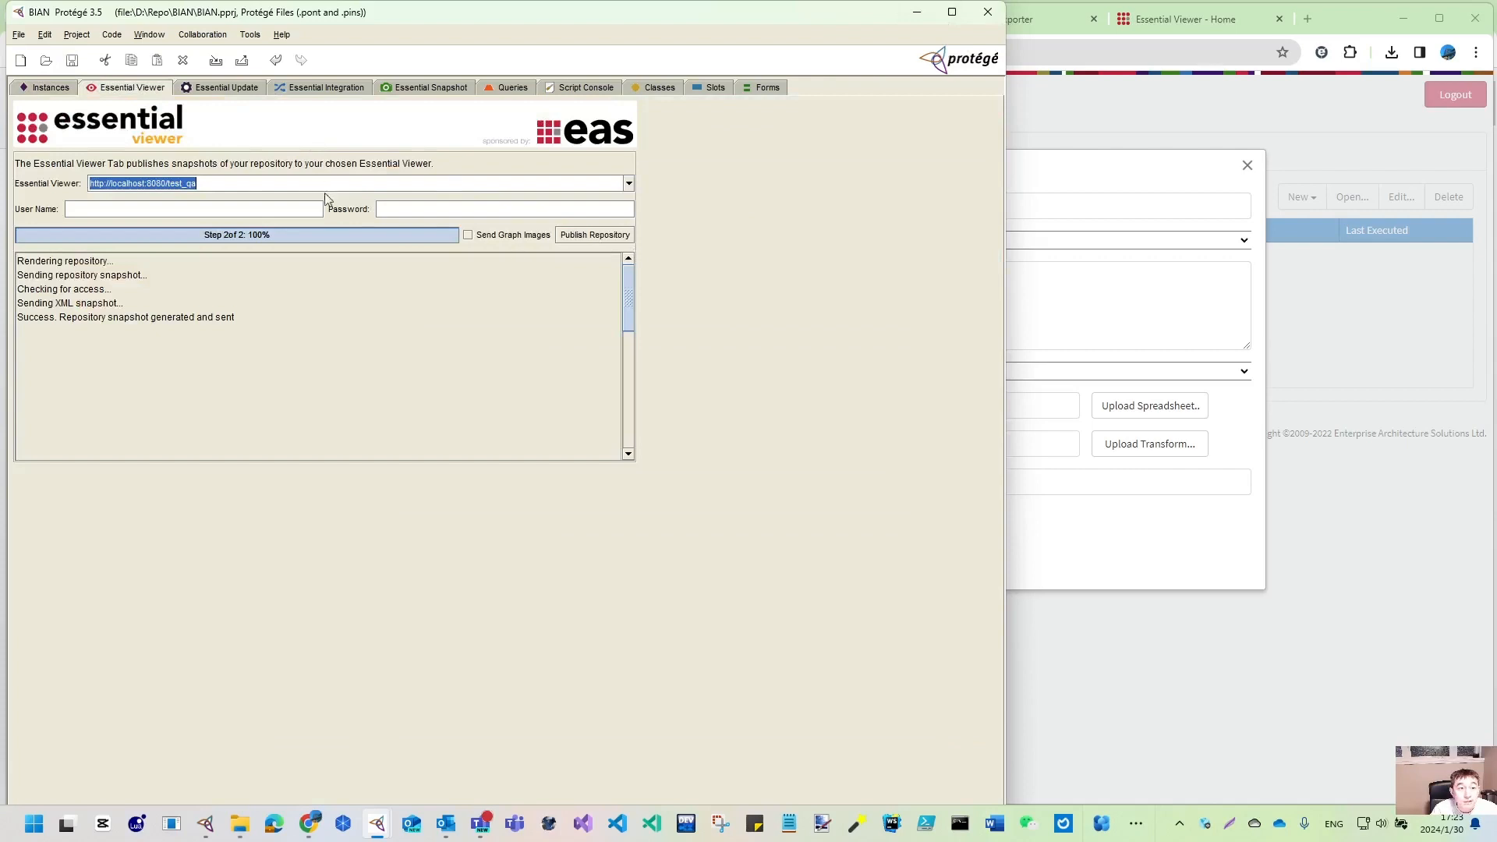
click(629, 187)
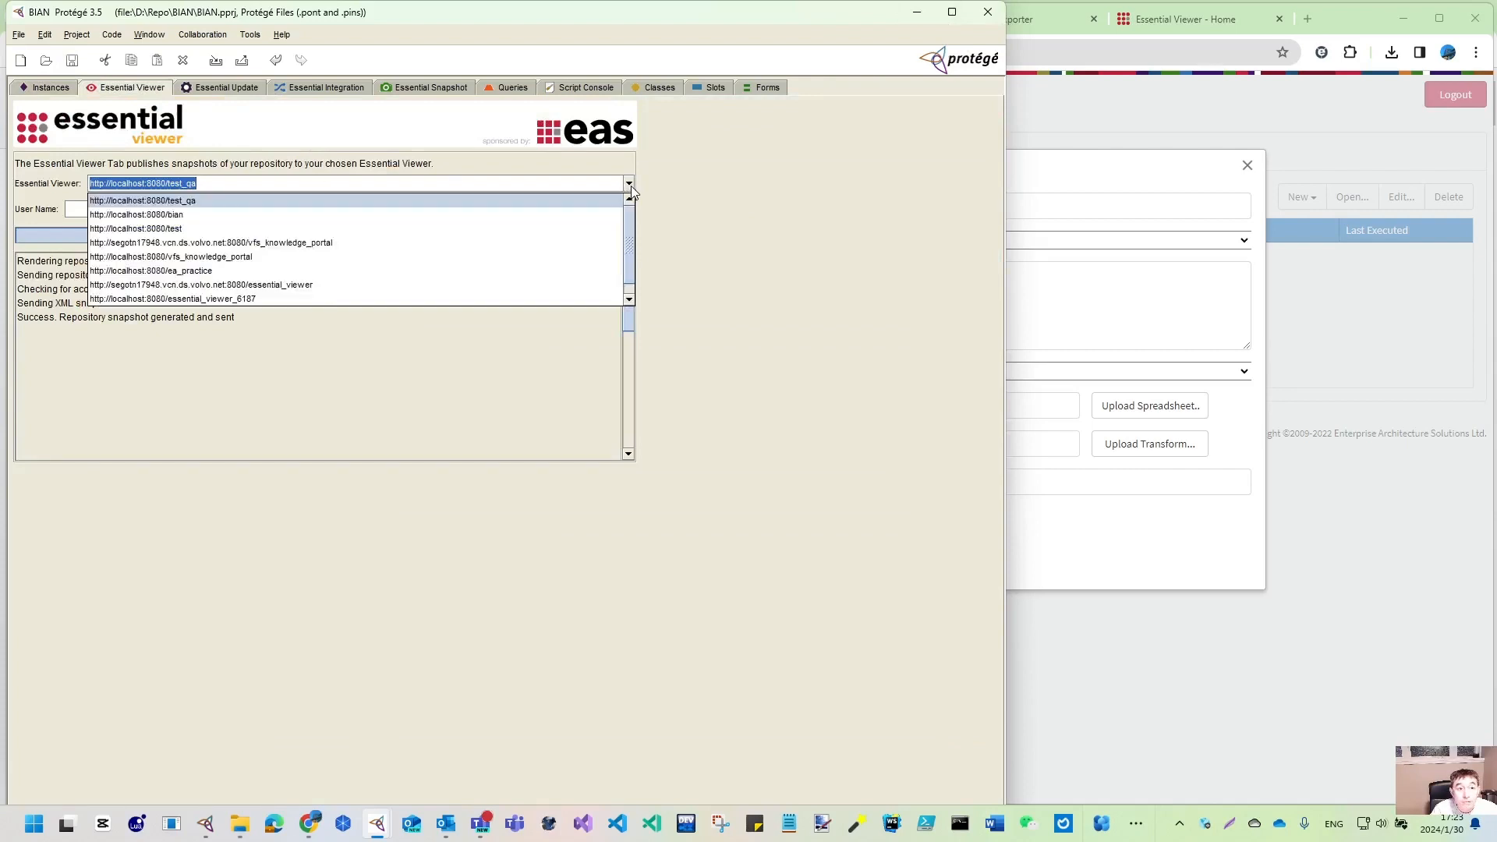
click(200, 222)
click(614, 236)
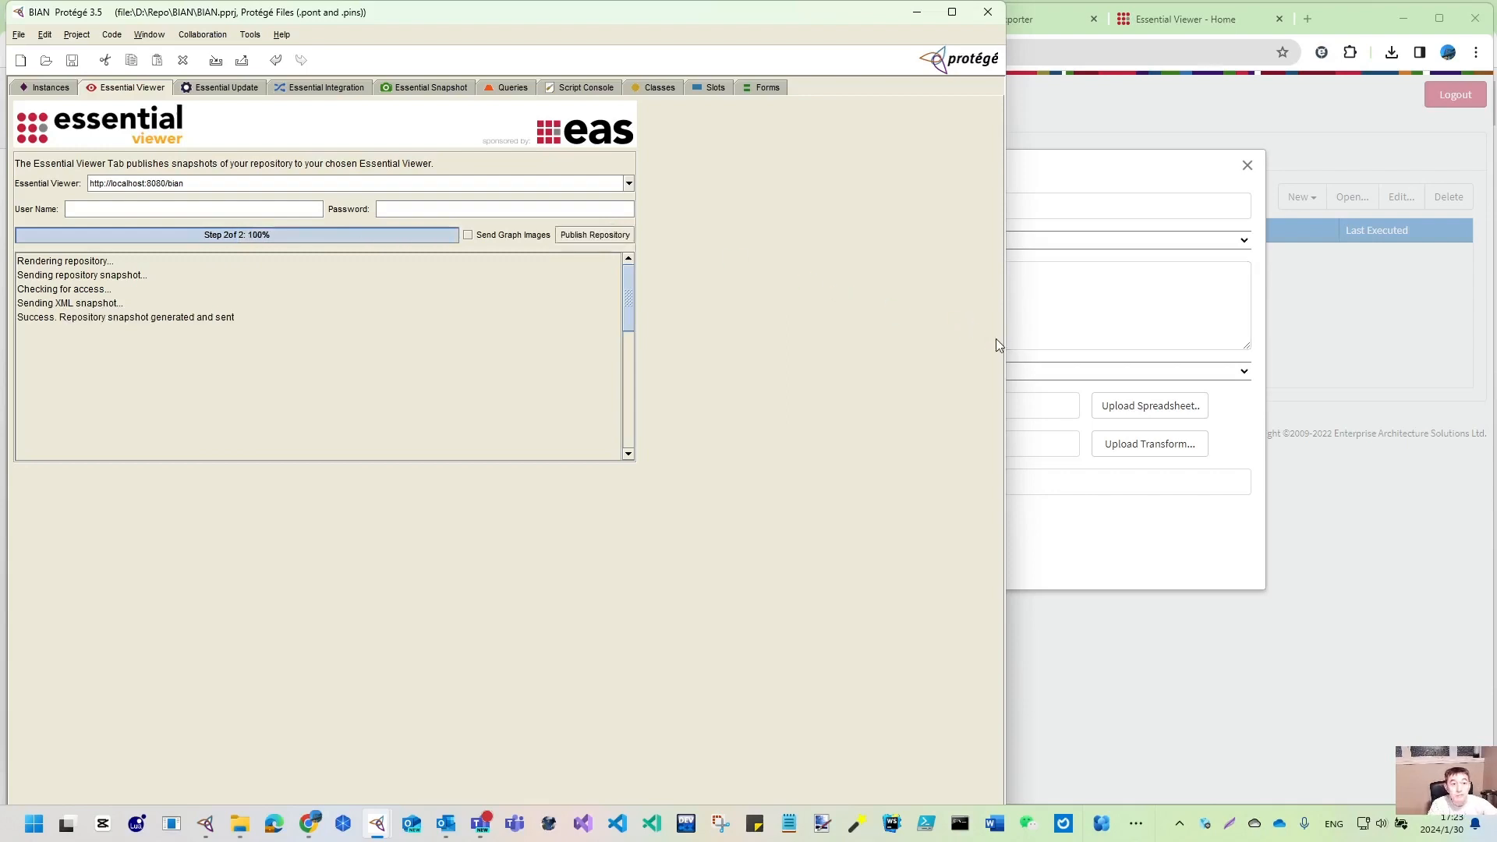
drag(1011, 295, 456, 281)
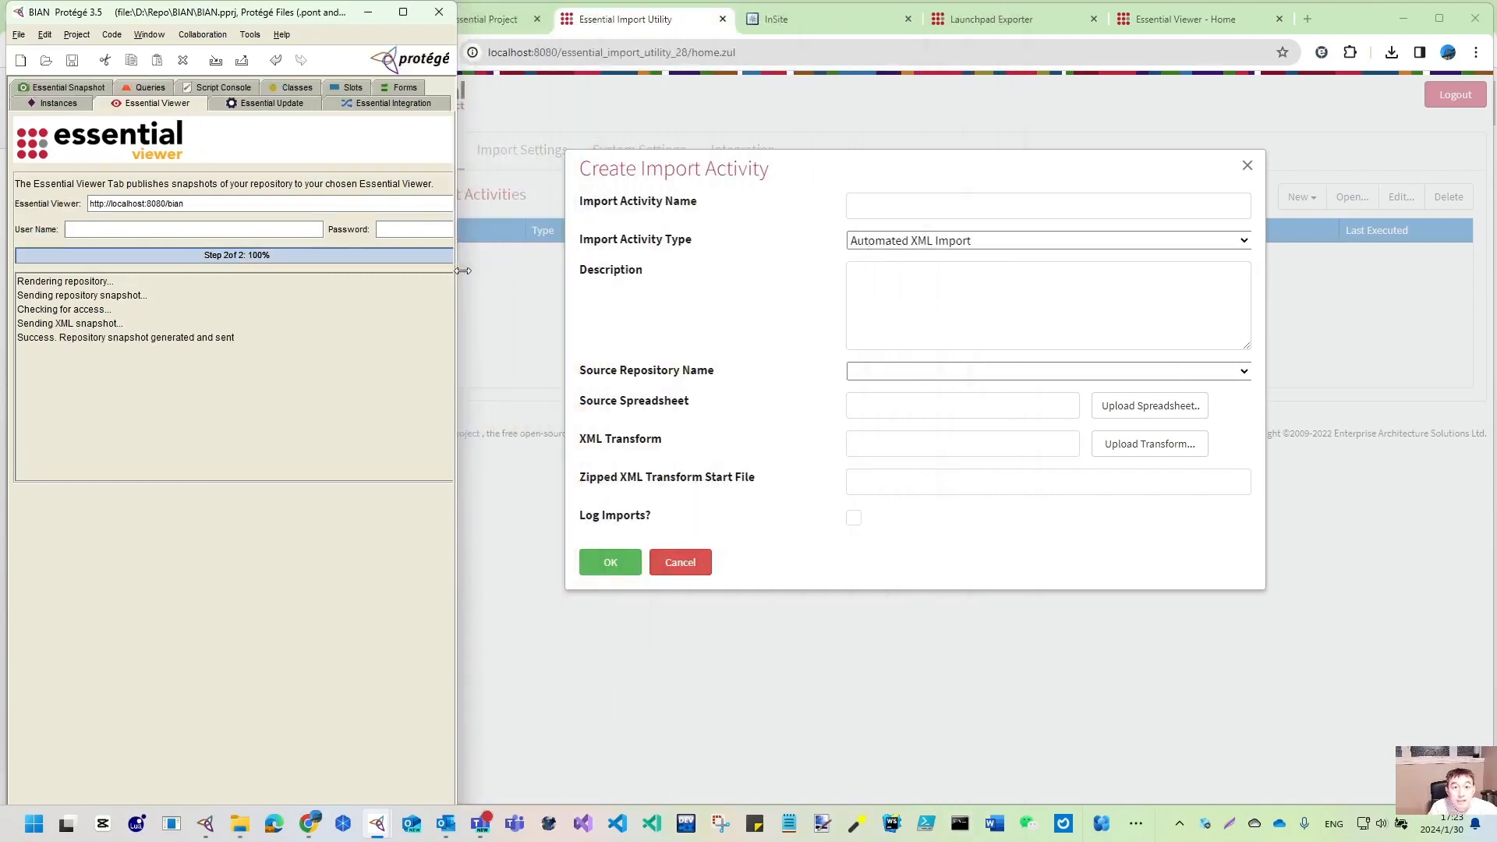
click(1013, 18)
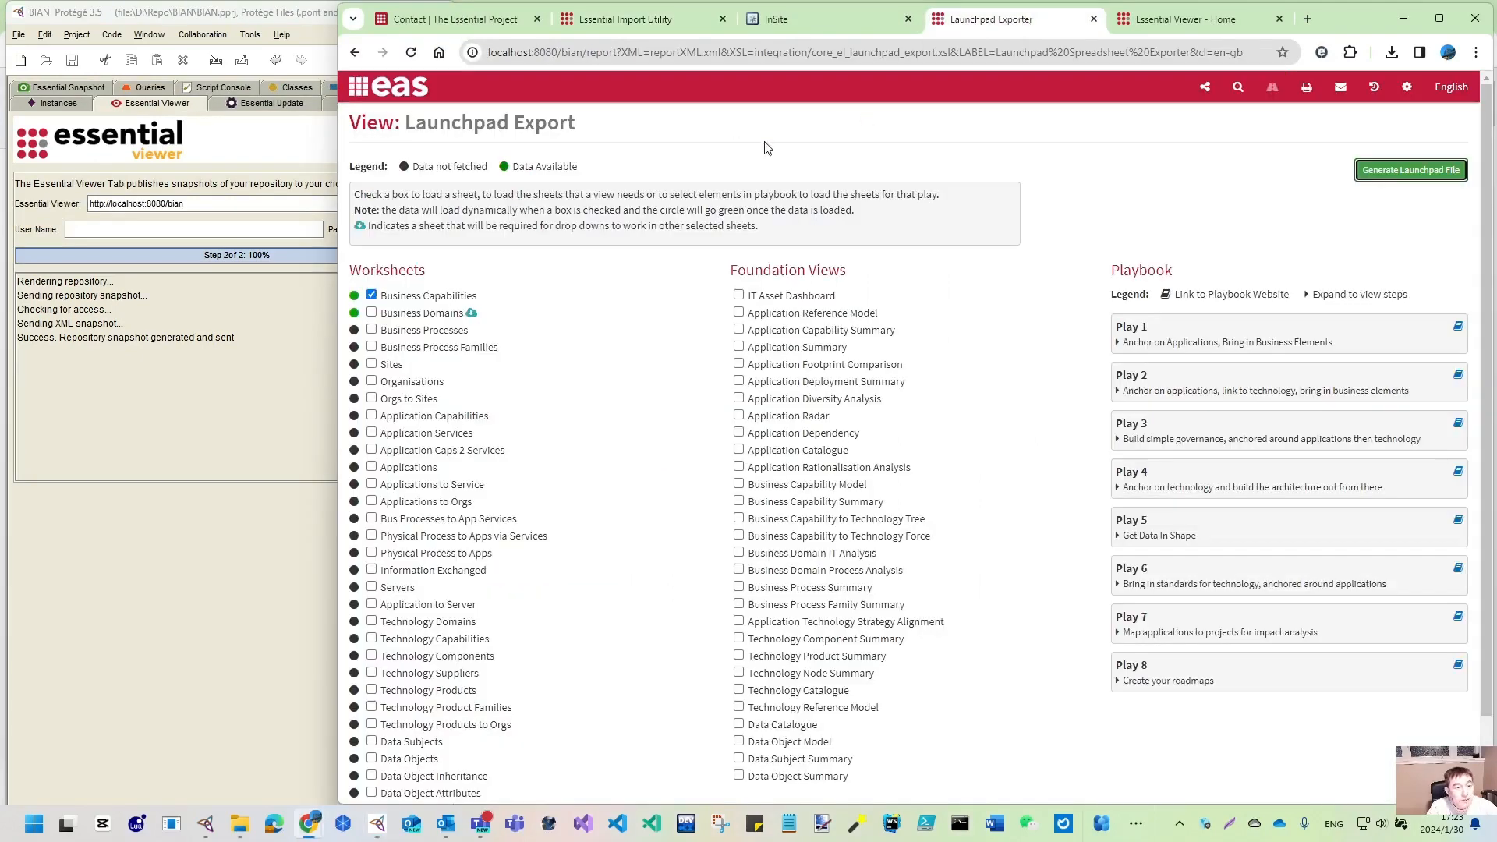
- Reload the exporter, include Business Capabilities, and download a fresh launchpad_export.xml
click(411, 53)
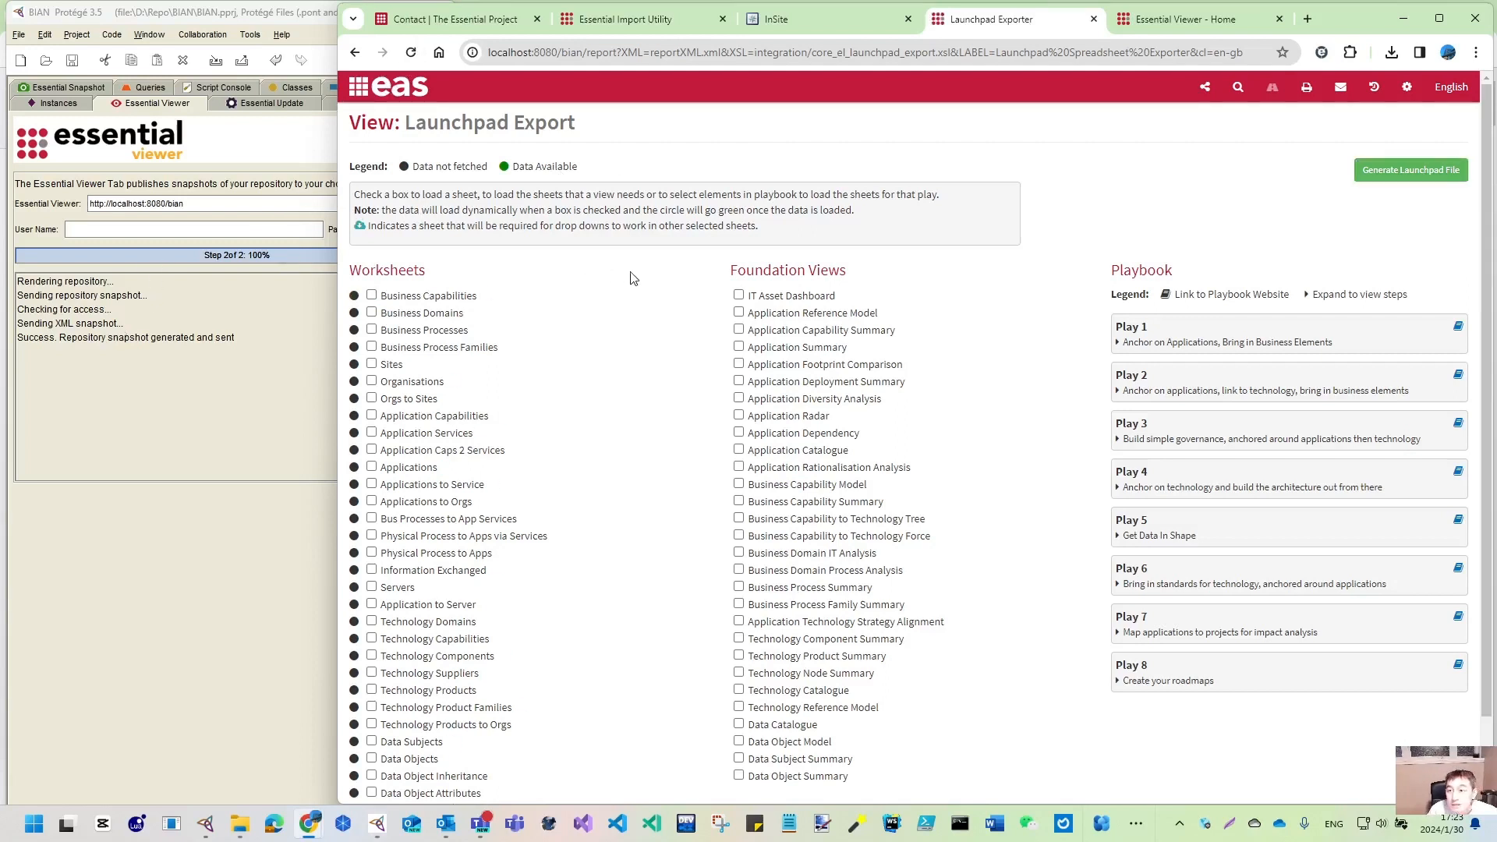
click(372, 295)
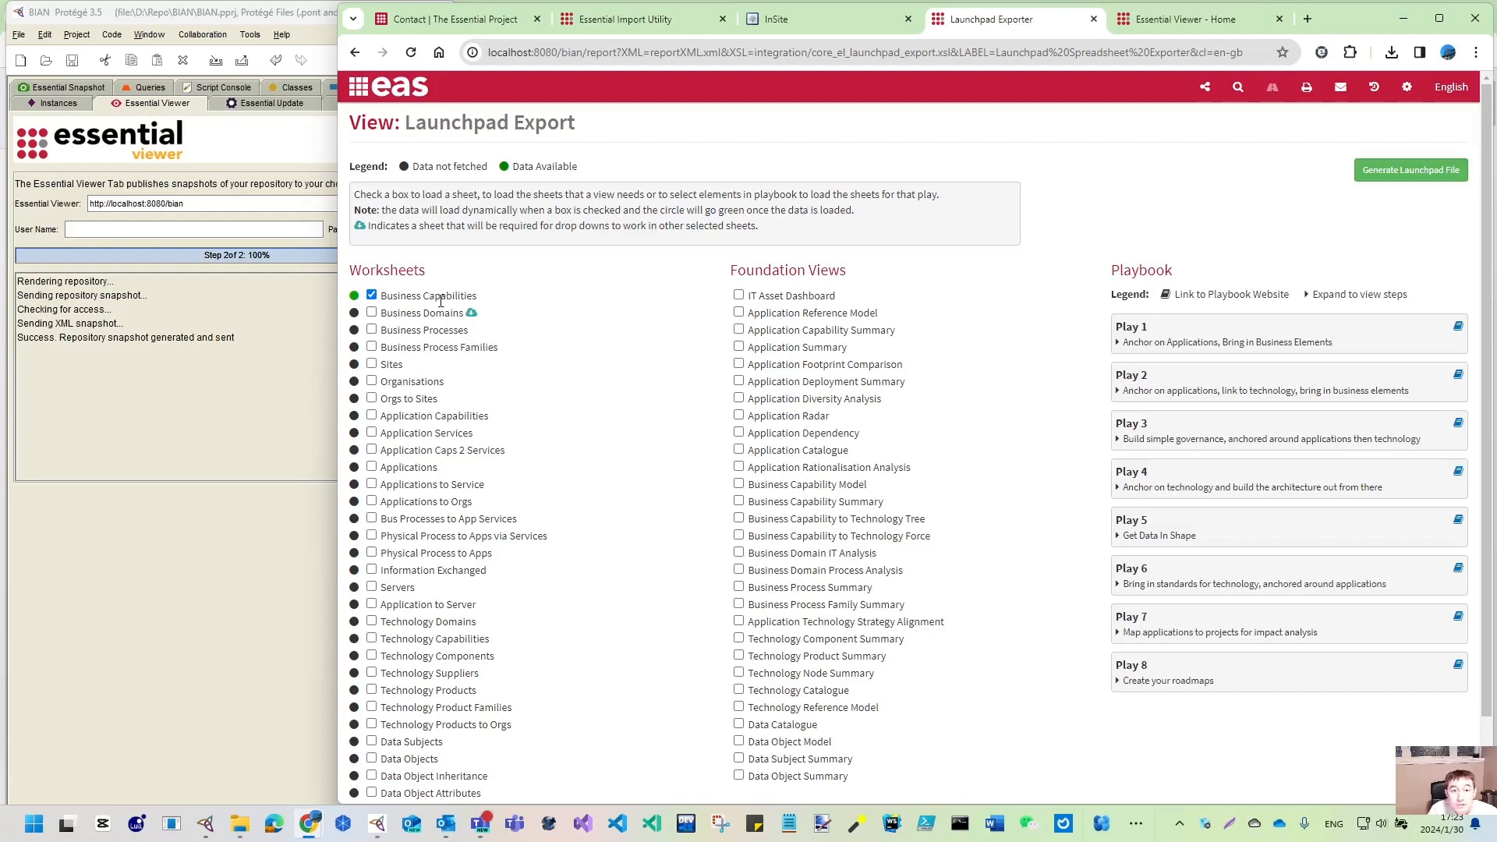
click(1432, 176)
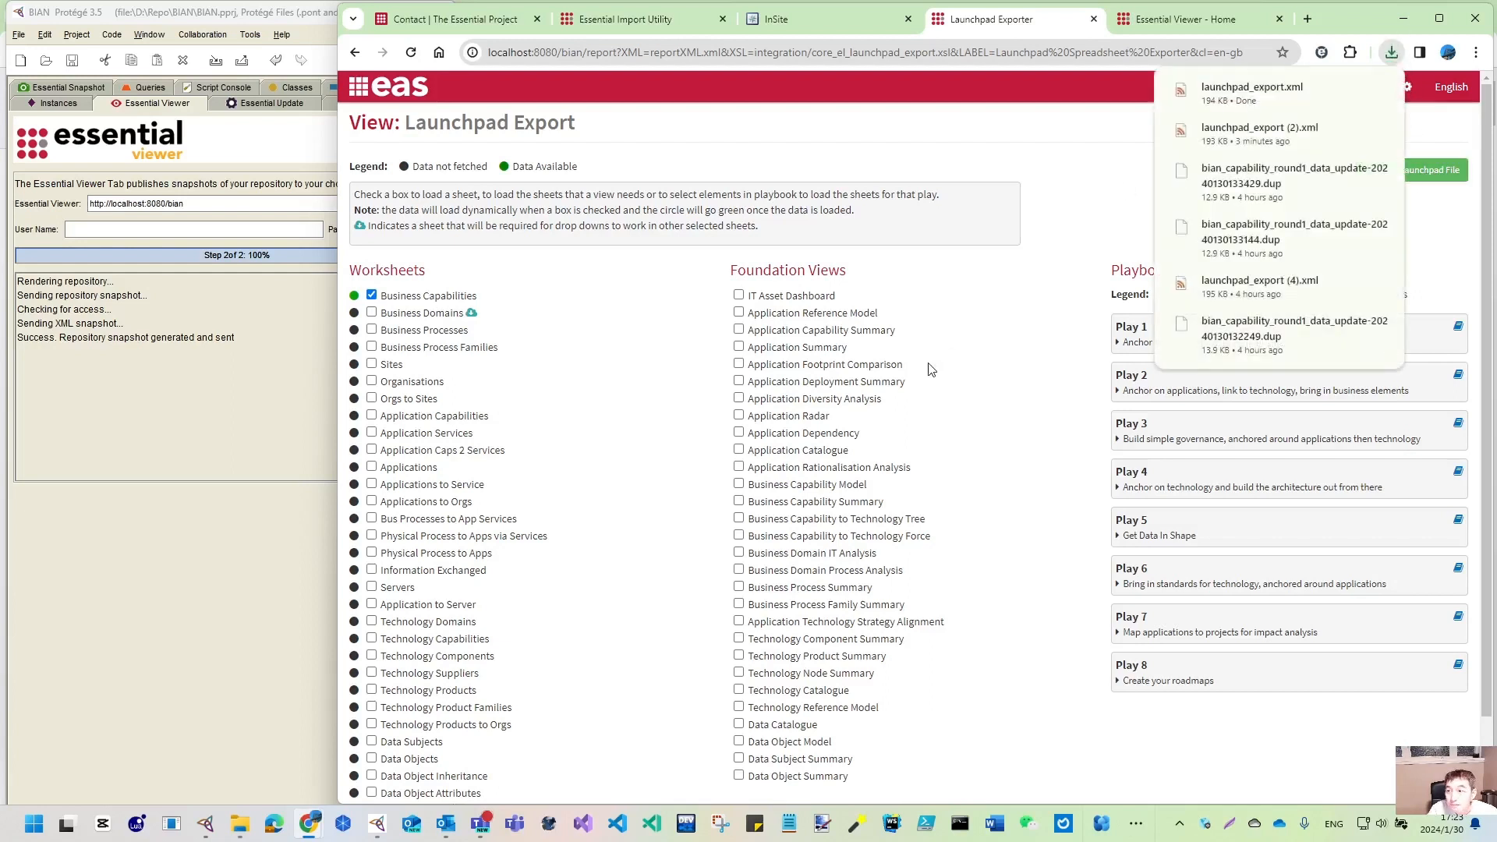
click(1349, 89)
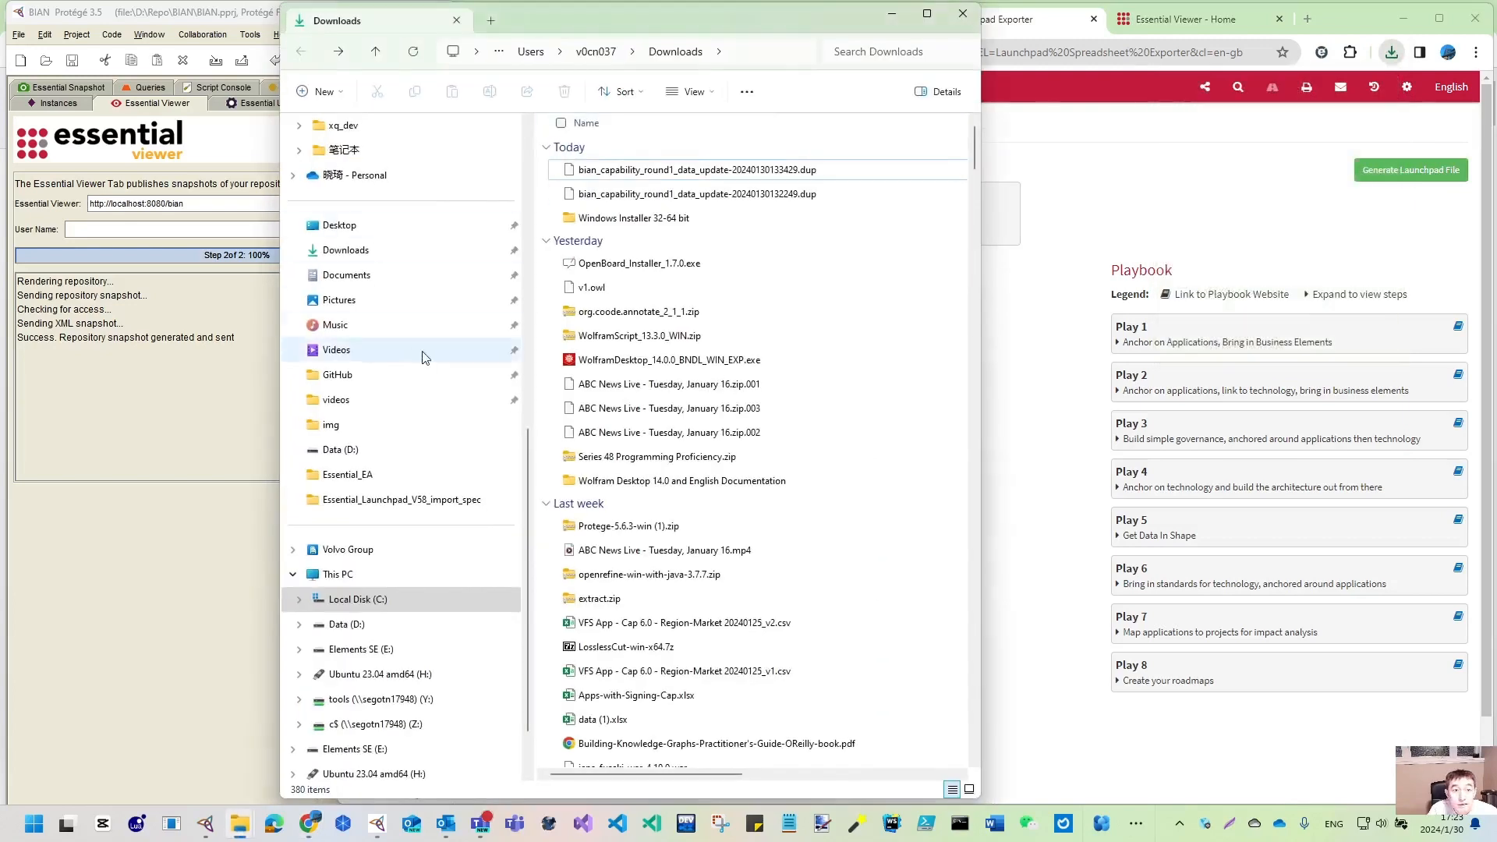
- Permanently delete the two bian_capability .dup files from Downloads
click(927, 13)
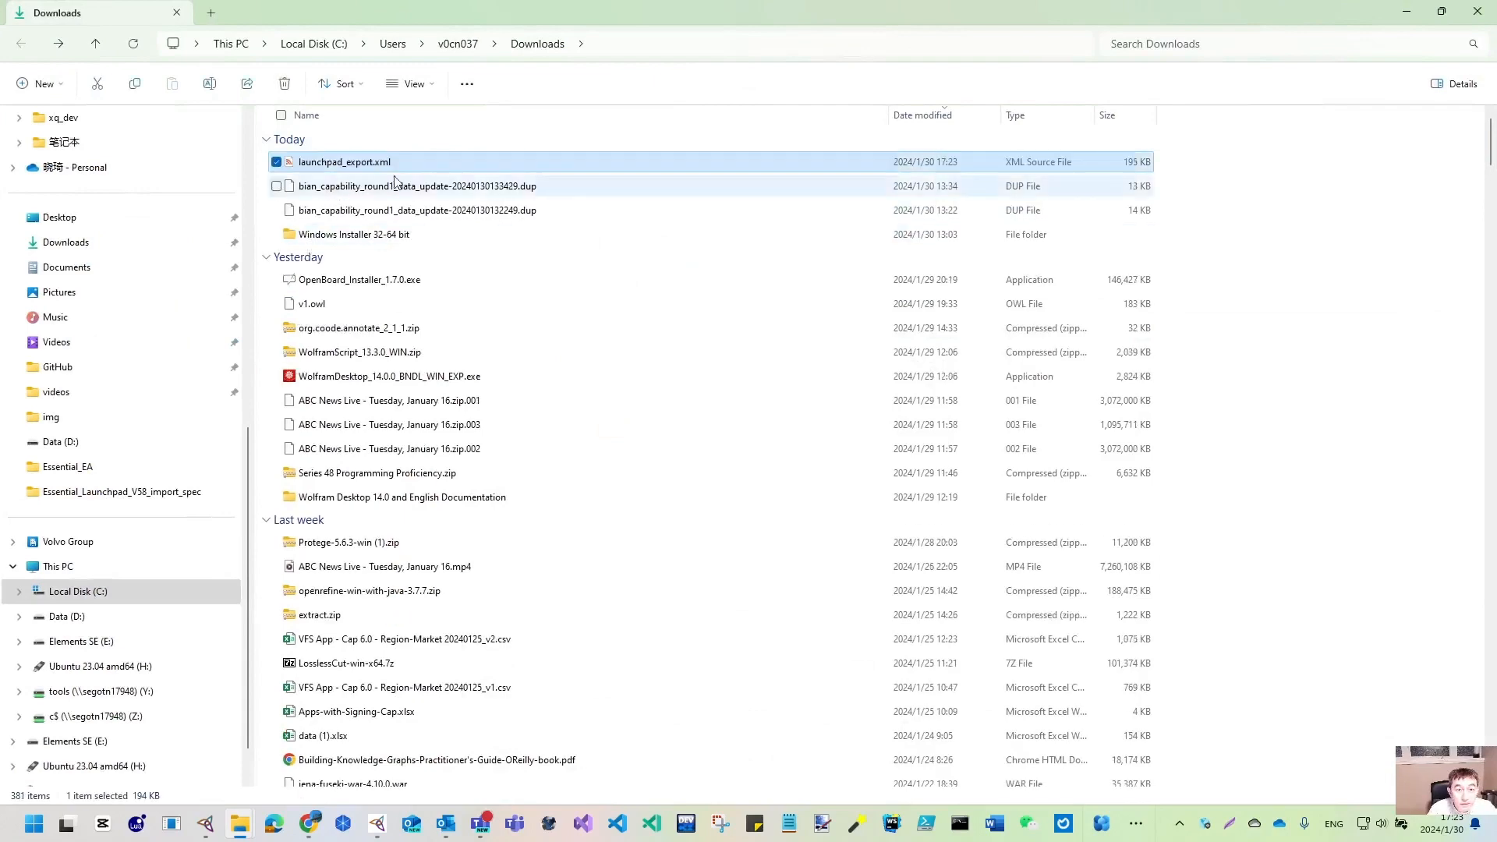
click(382, 187)
shift+click(402, 212)
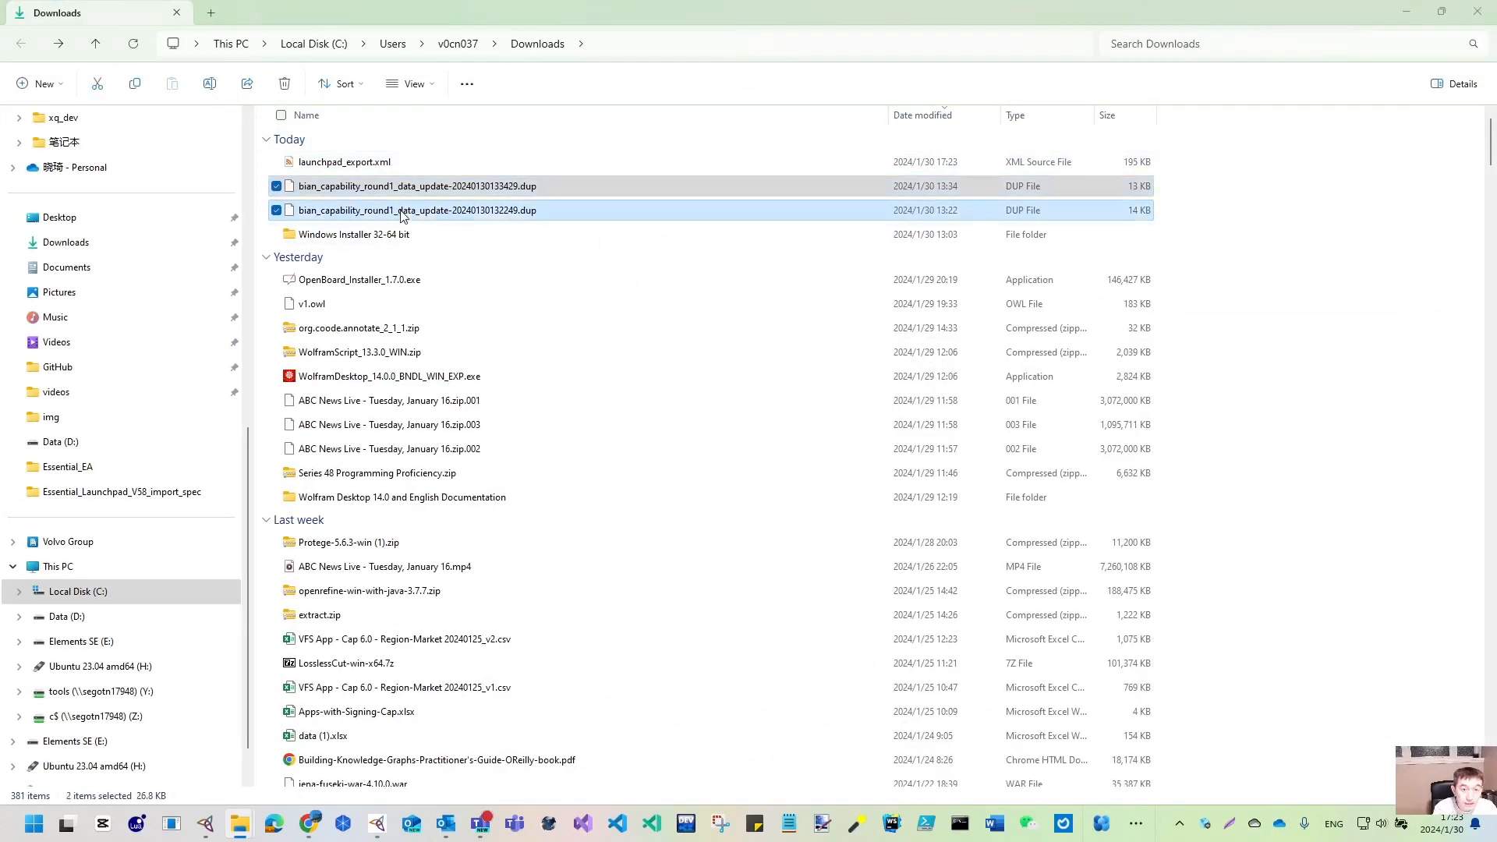
key(shift+Delete)
key(Return)
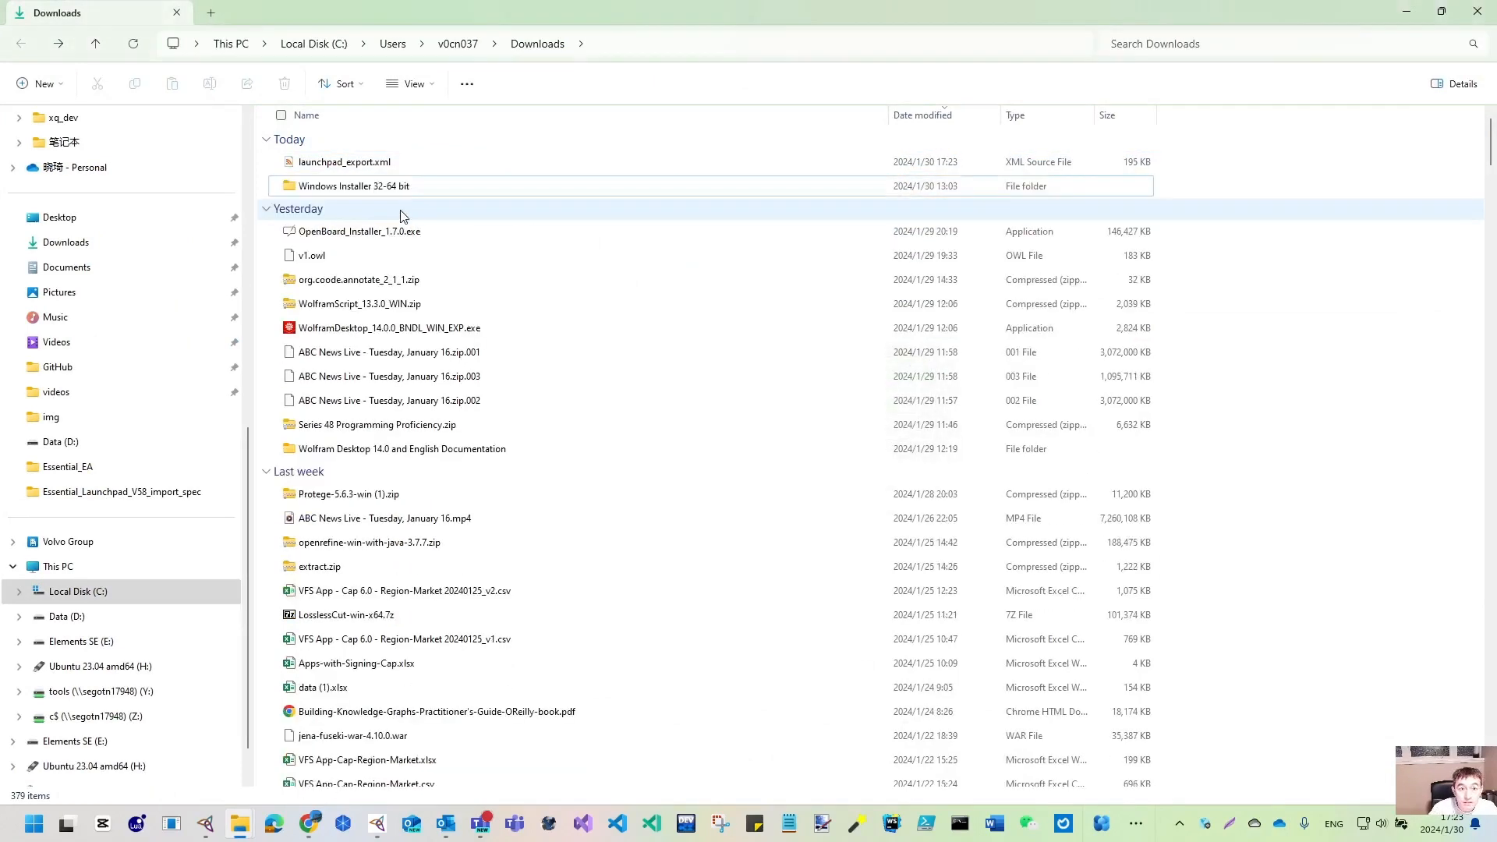
- Open launchpad_export.xml in Excel on the Business Capabilities sheet
right_click(365, 163)
mouse_move(460, 241)
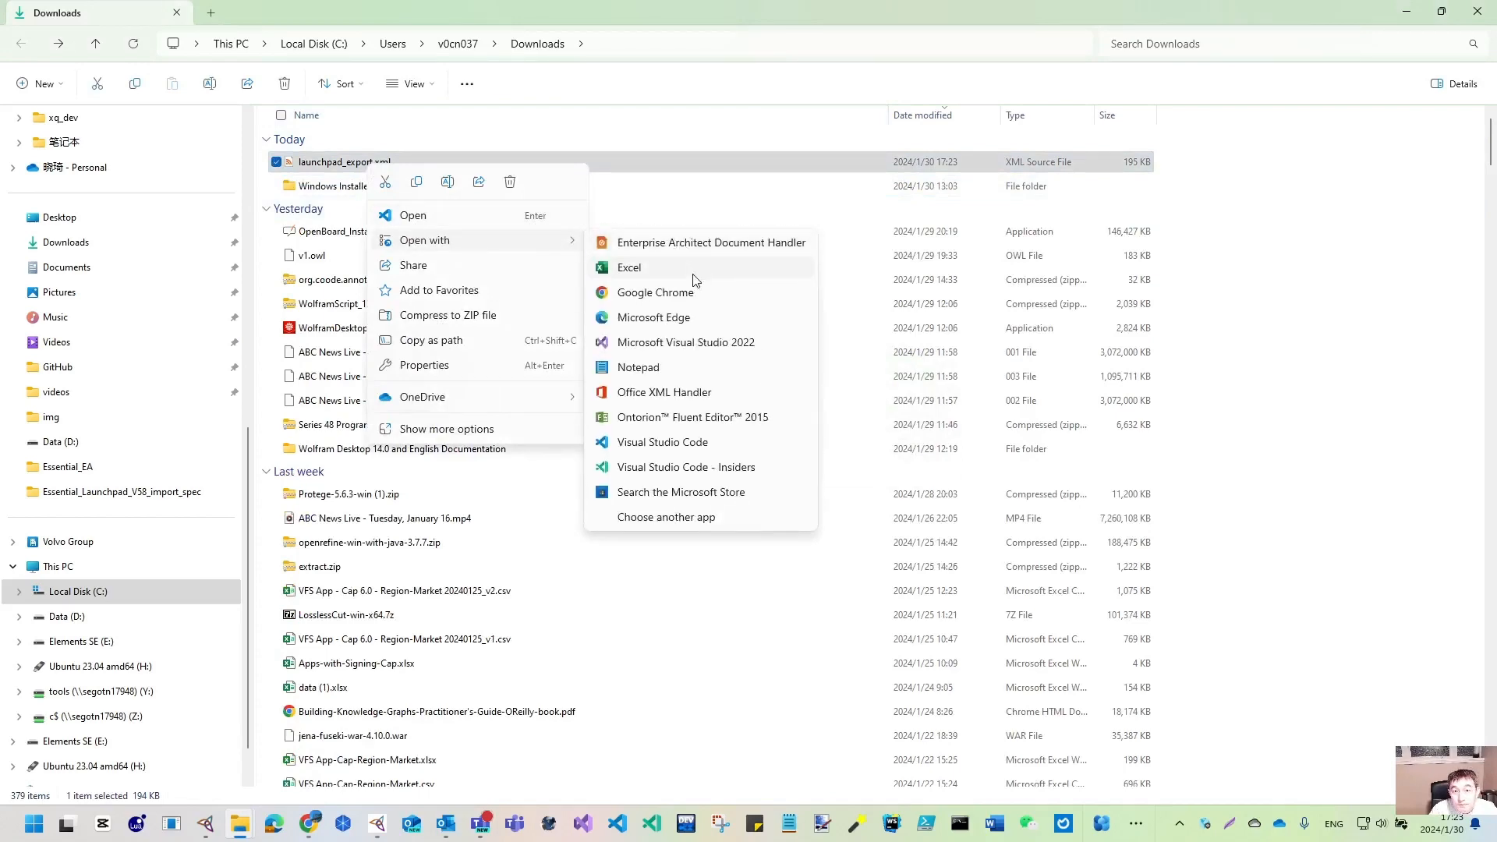
click(692, 270)
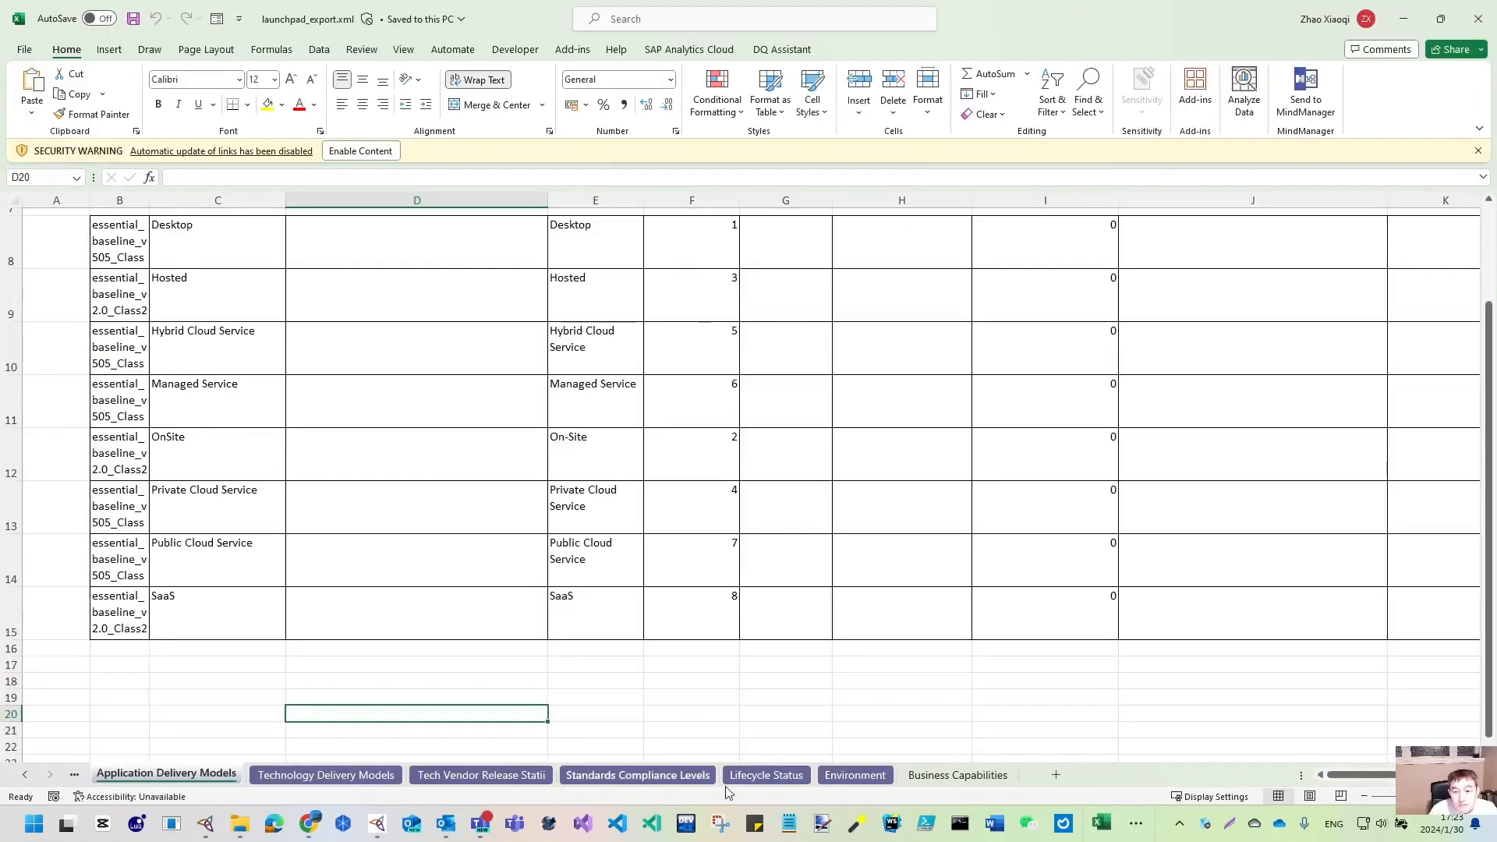
click(943, 774)
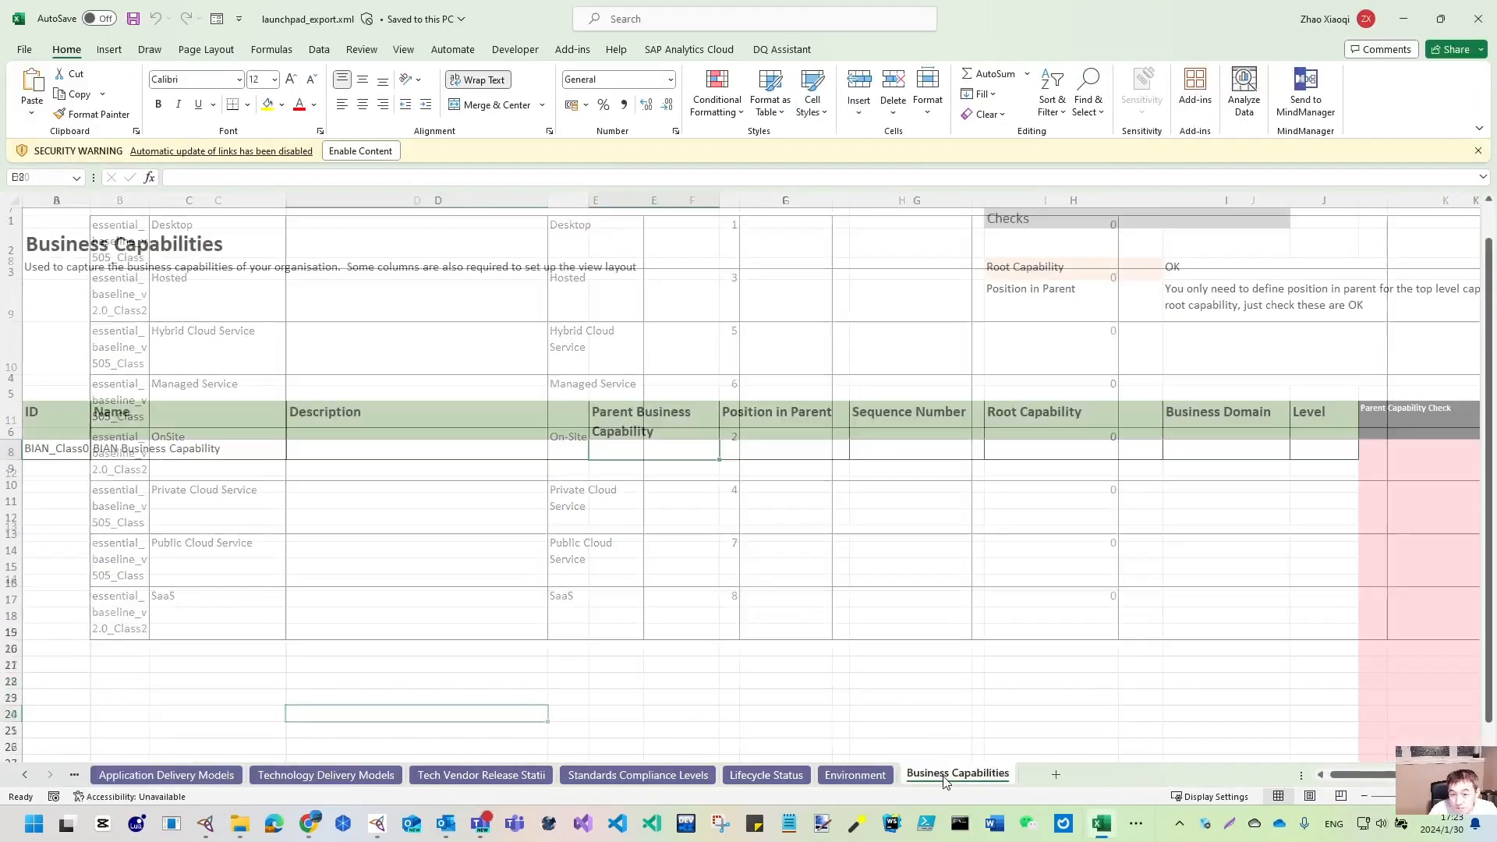
- Enable the workbook content and review row 8's ID, Name and Parent Business Capability cells
click(67, 450)
click(392, 154)
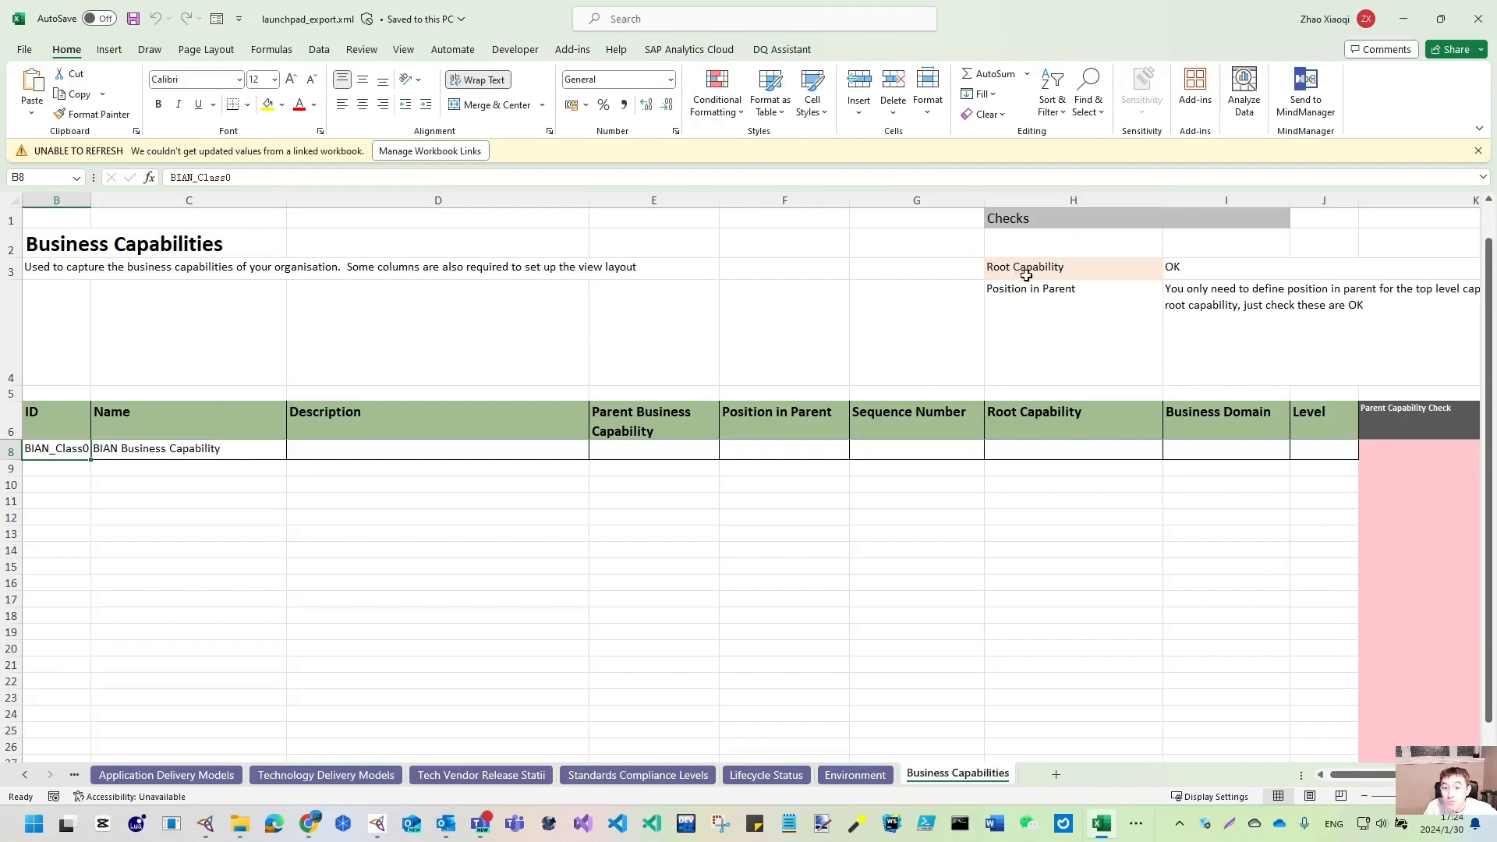
click(191, 453)
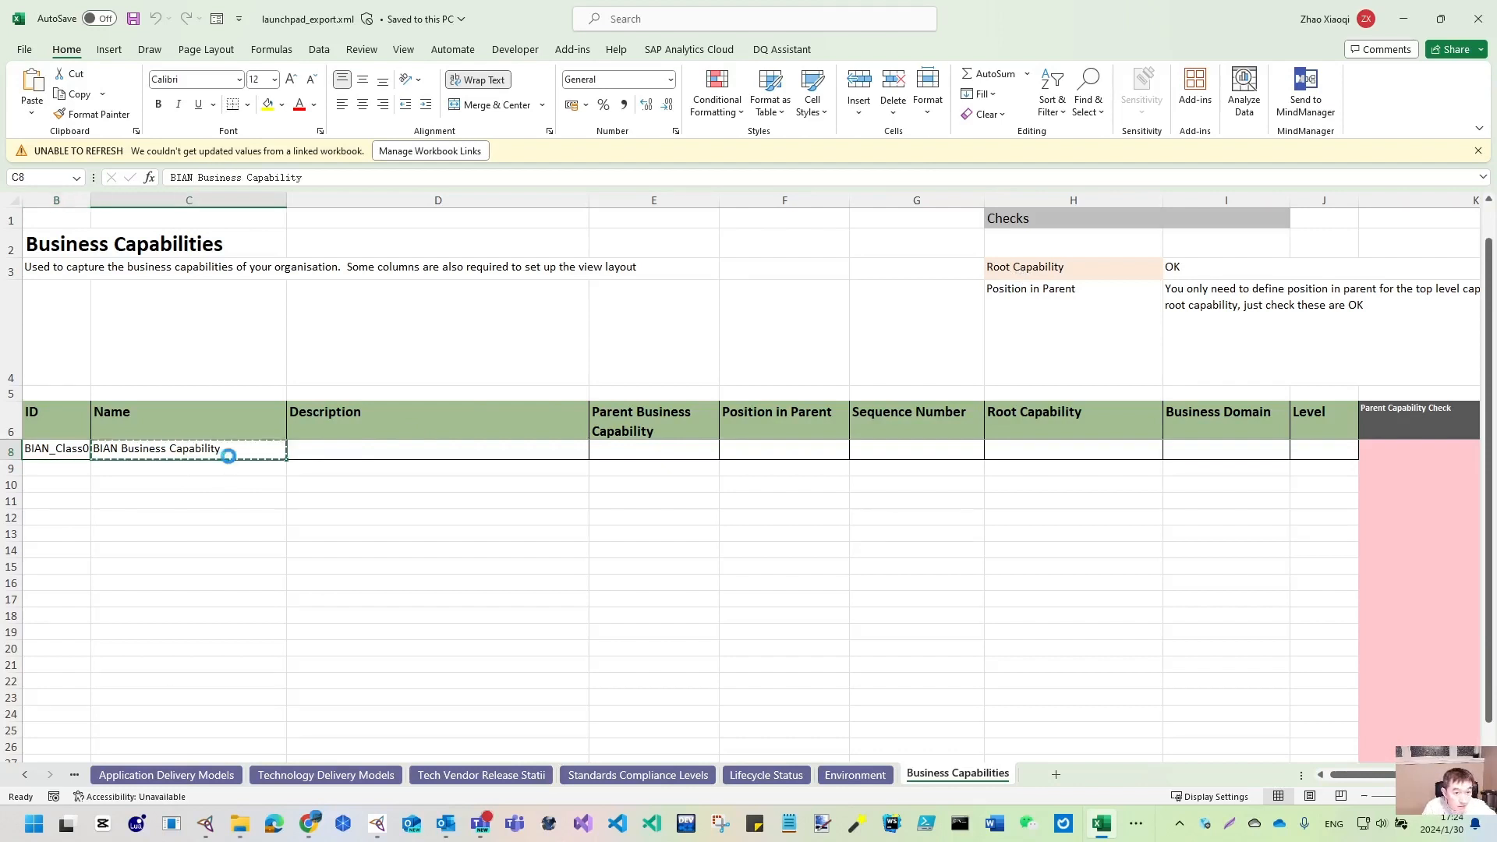
click(1050, 449)
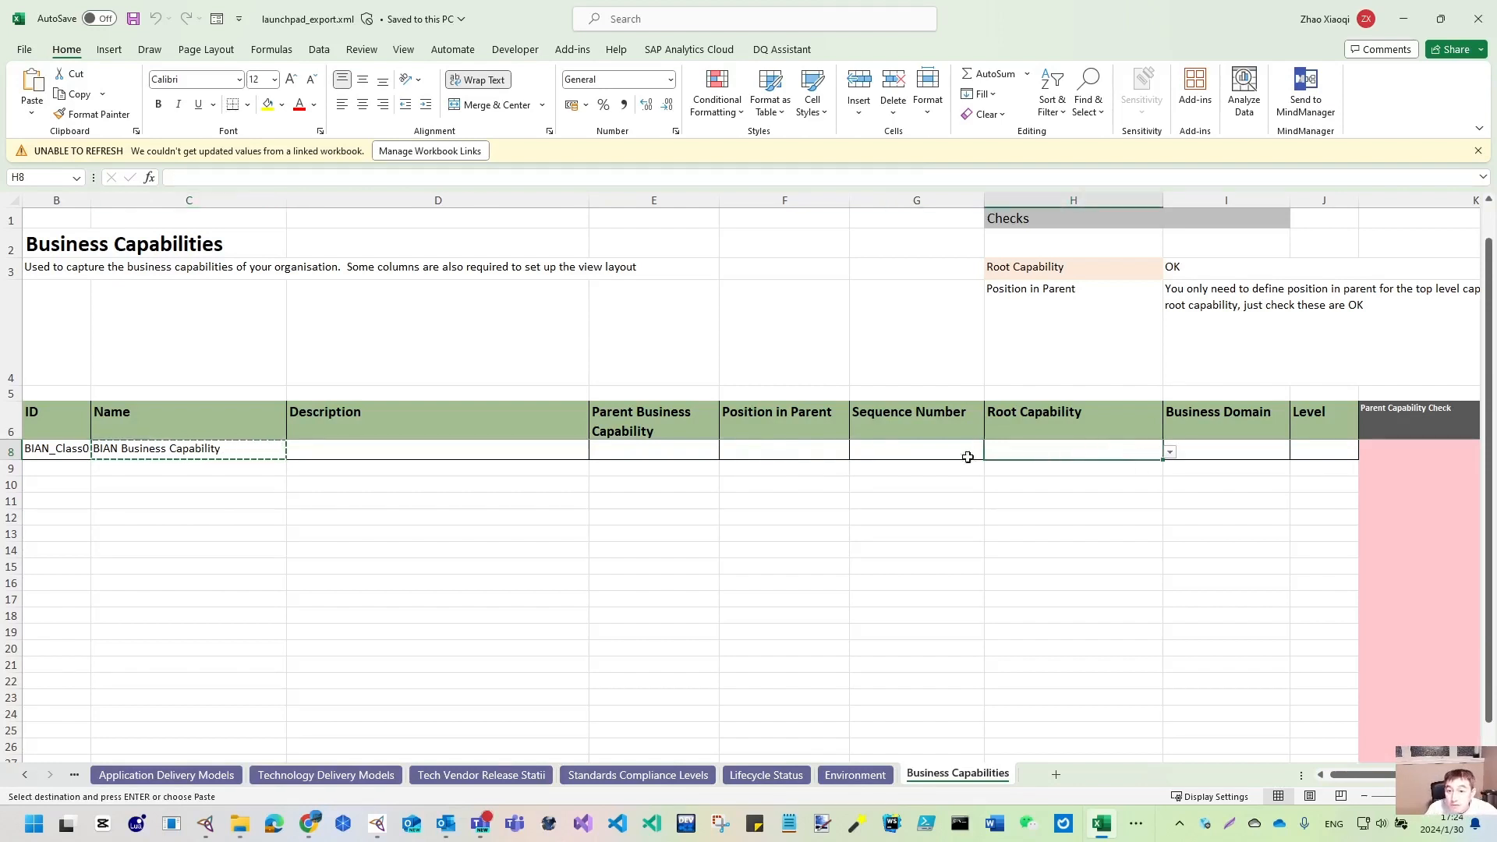
click(750, 449)
click(667, 449)
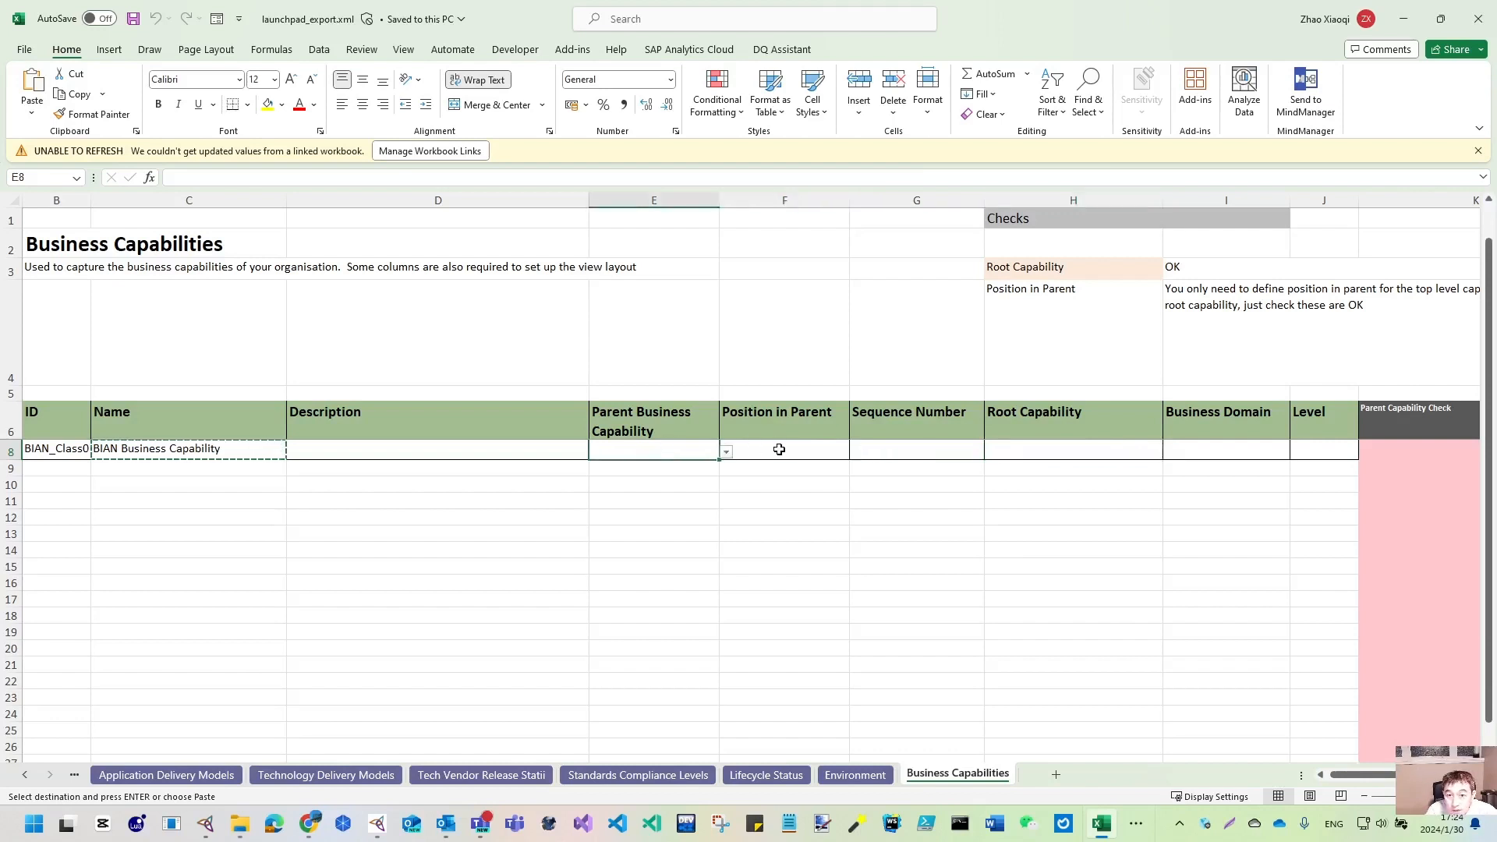
click(726, 452)
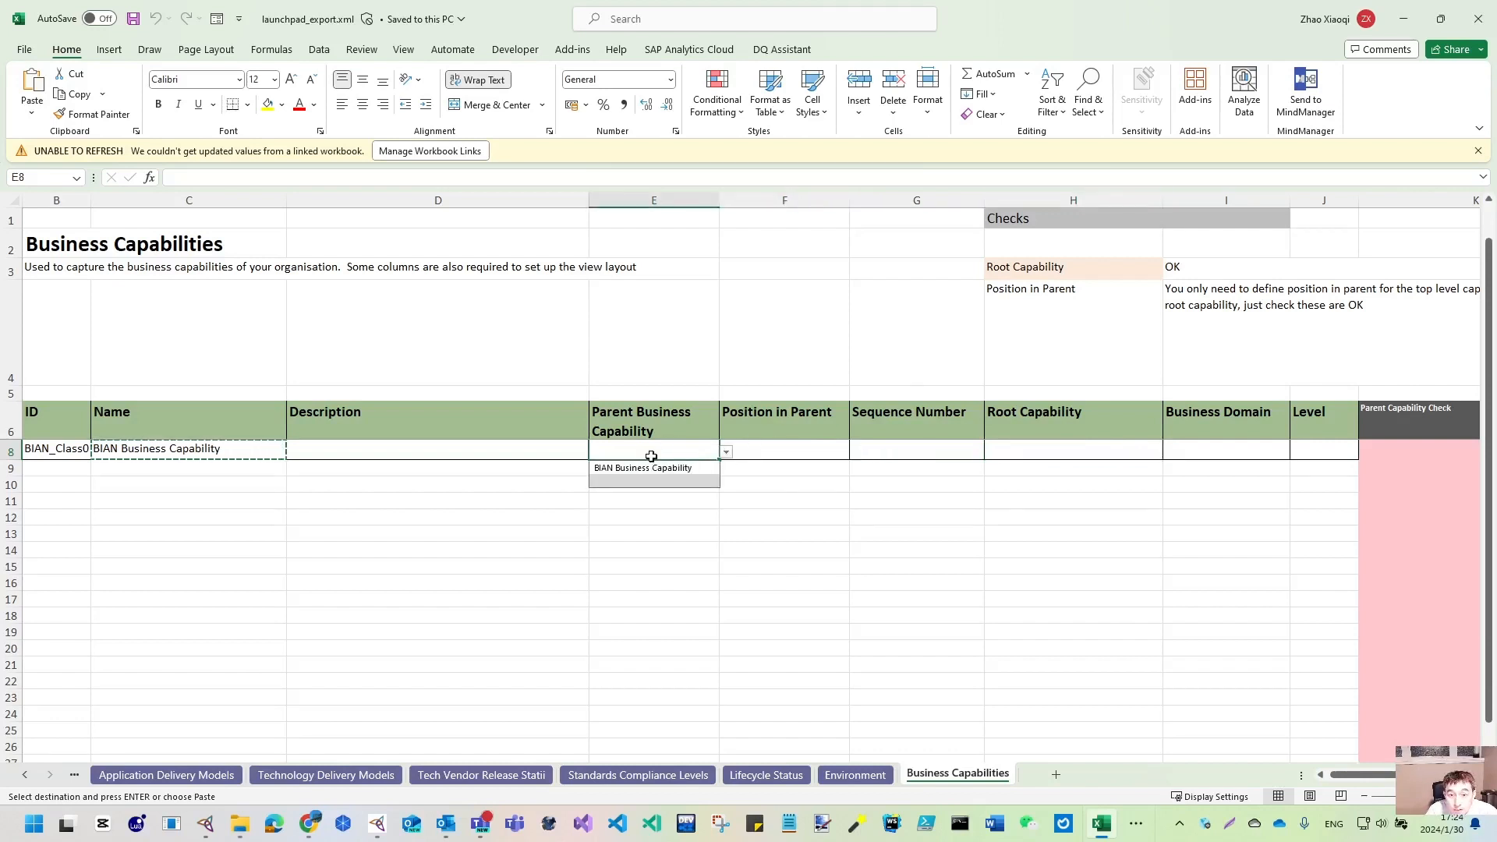
click(830, 455)
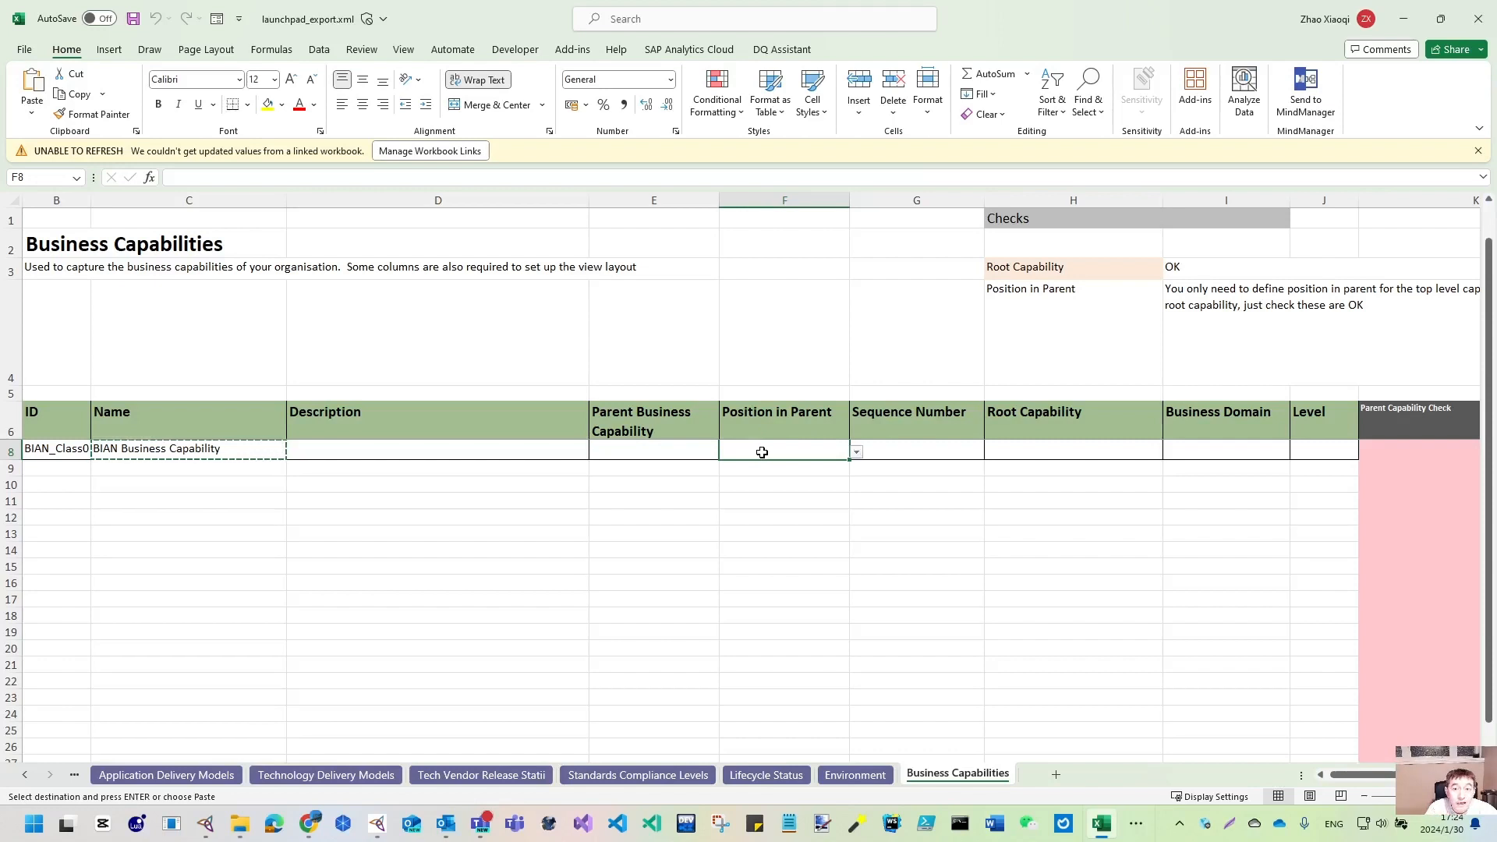
- Set row 8's Root Capability to BIAN Business Capability
click(1170, 452)
click(1062, 467)
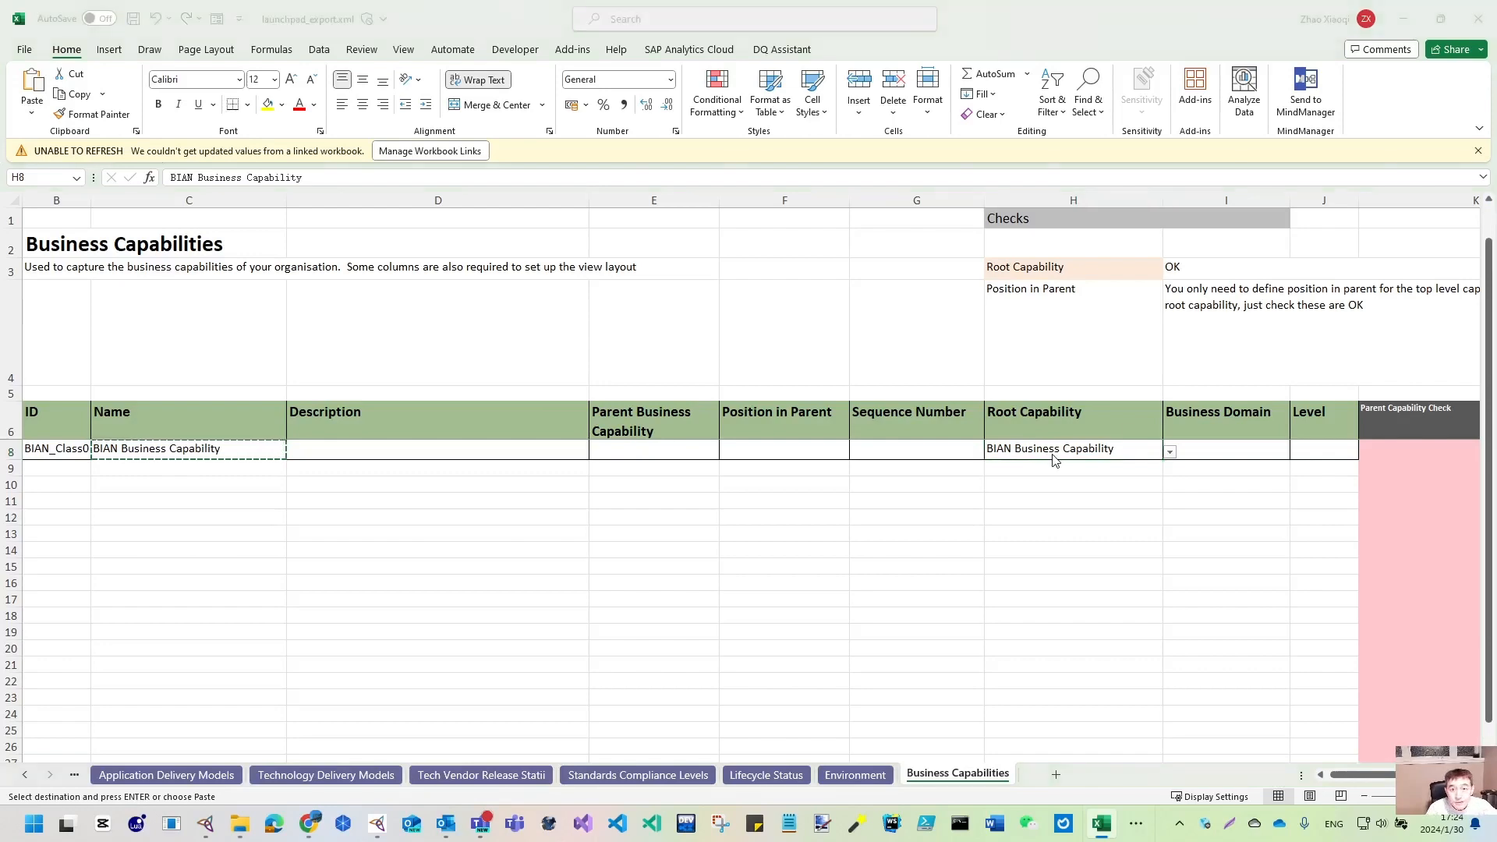
key(alt+Tab)
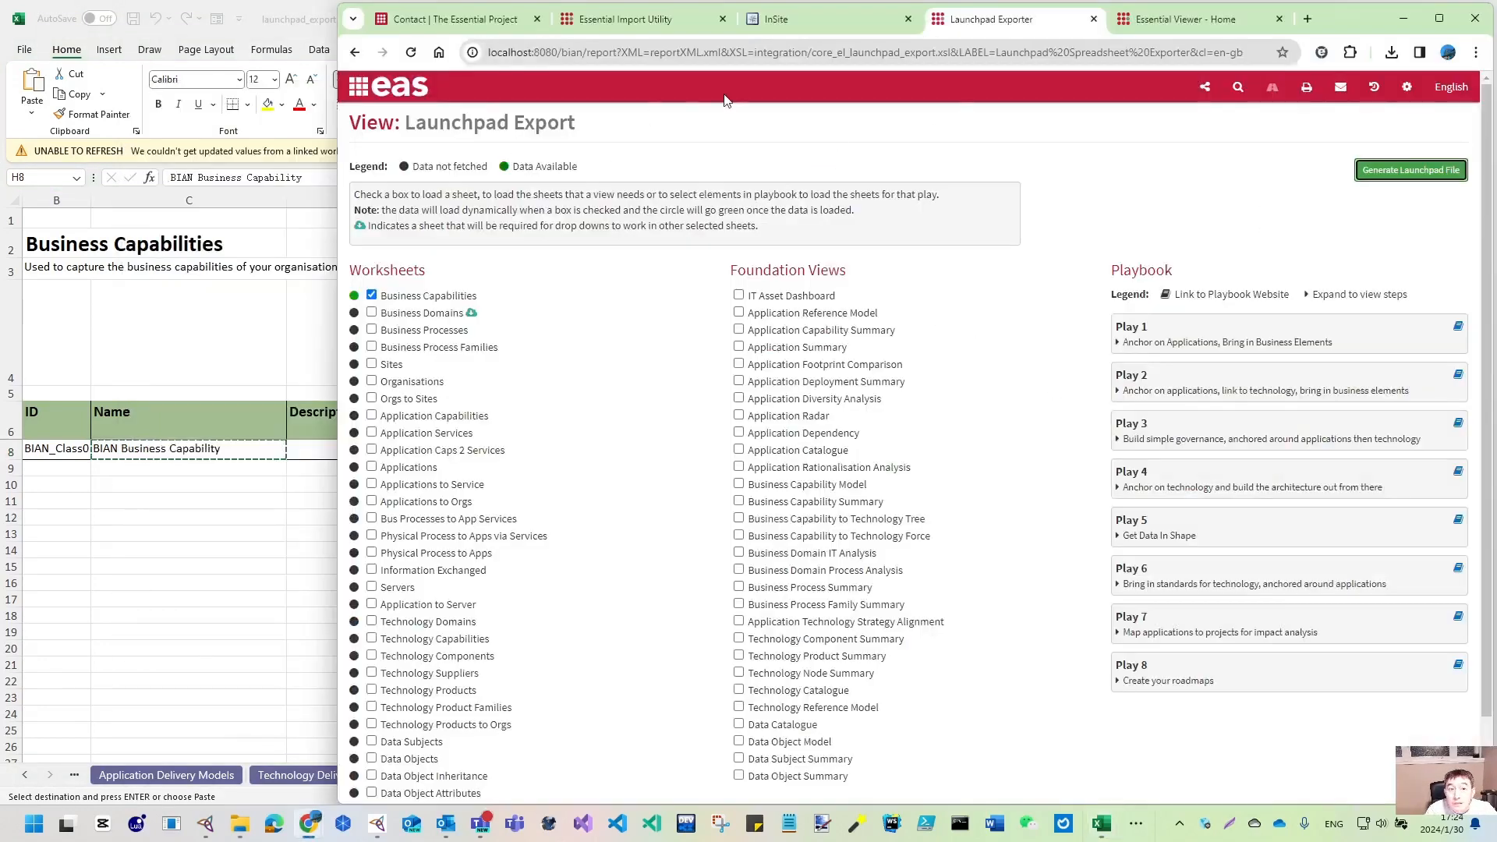
- Open Essential Viewer's View Library in a new tab and view the Business Capability Catalogue
click(361, 97)
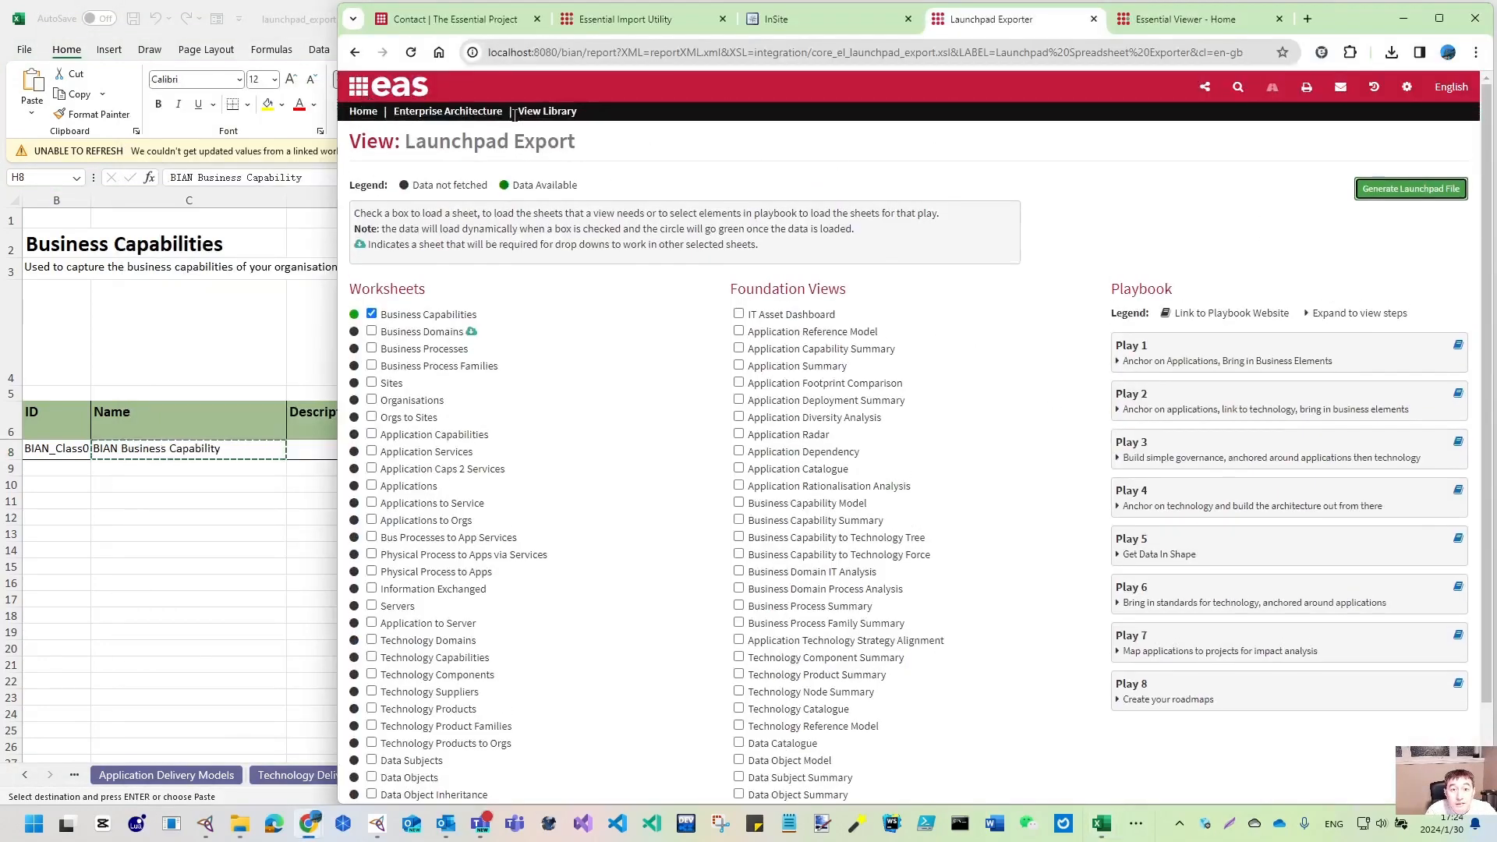
right_click(545, 113)
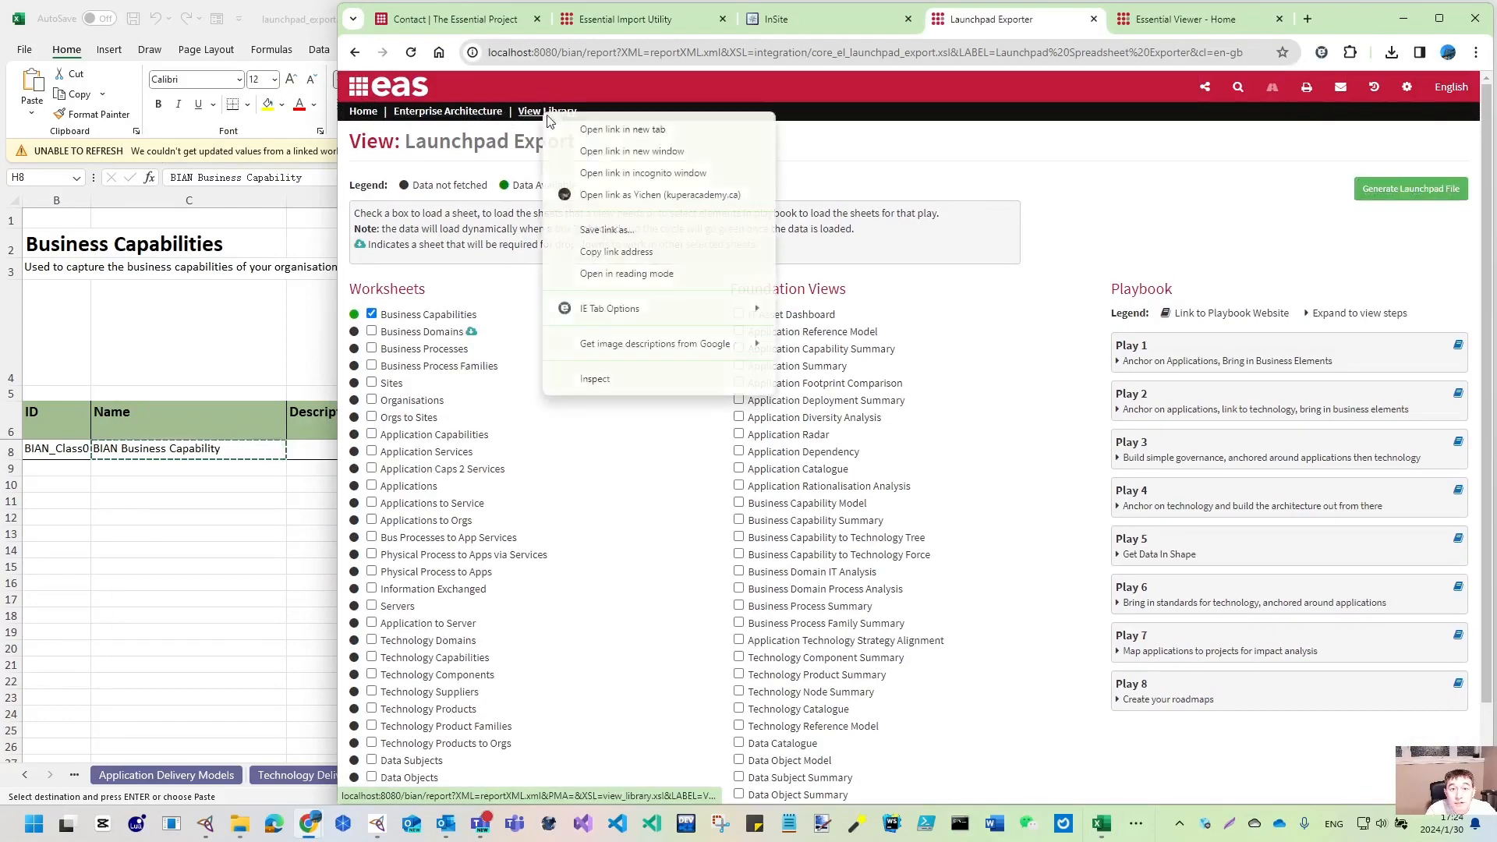
click(588, 130)
key(ctrl+Tab)
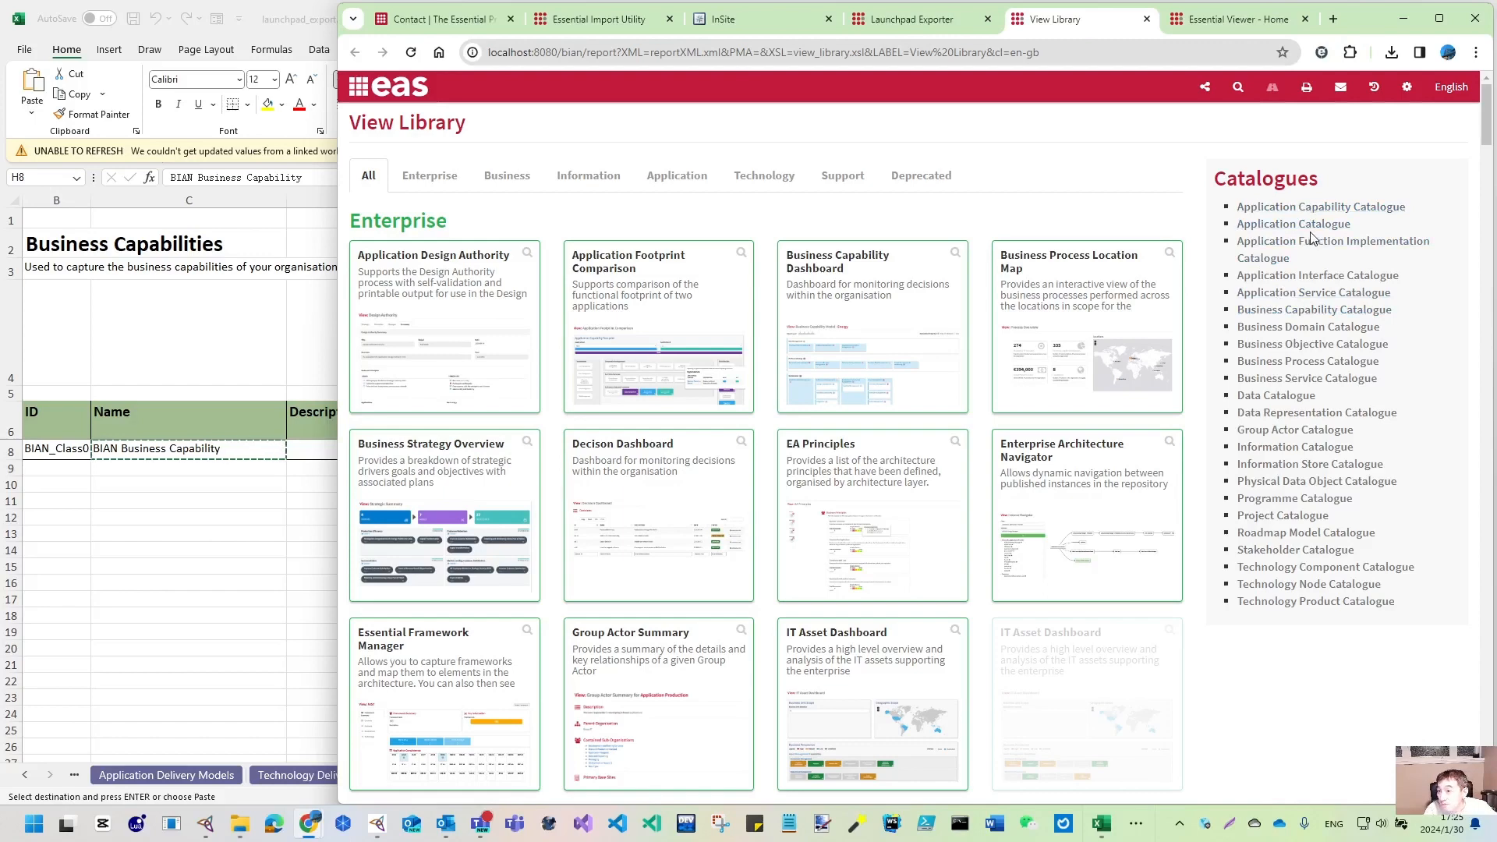
click(1316, 311)
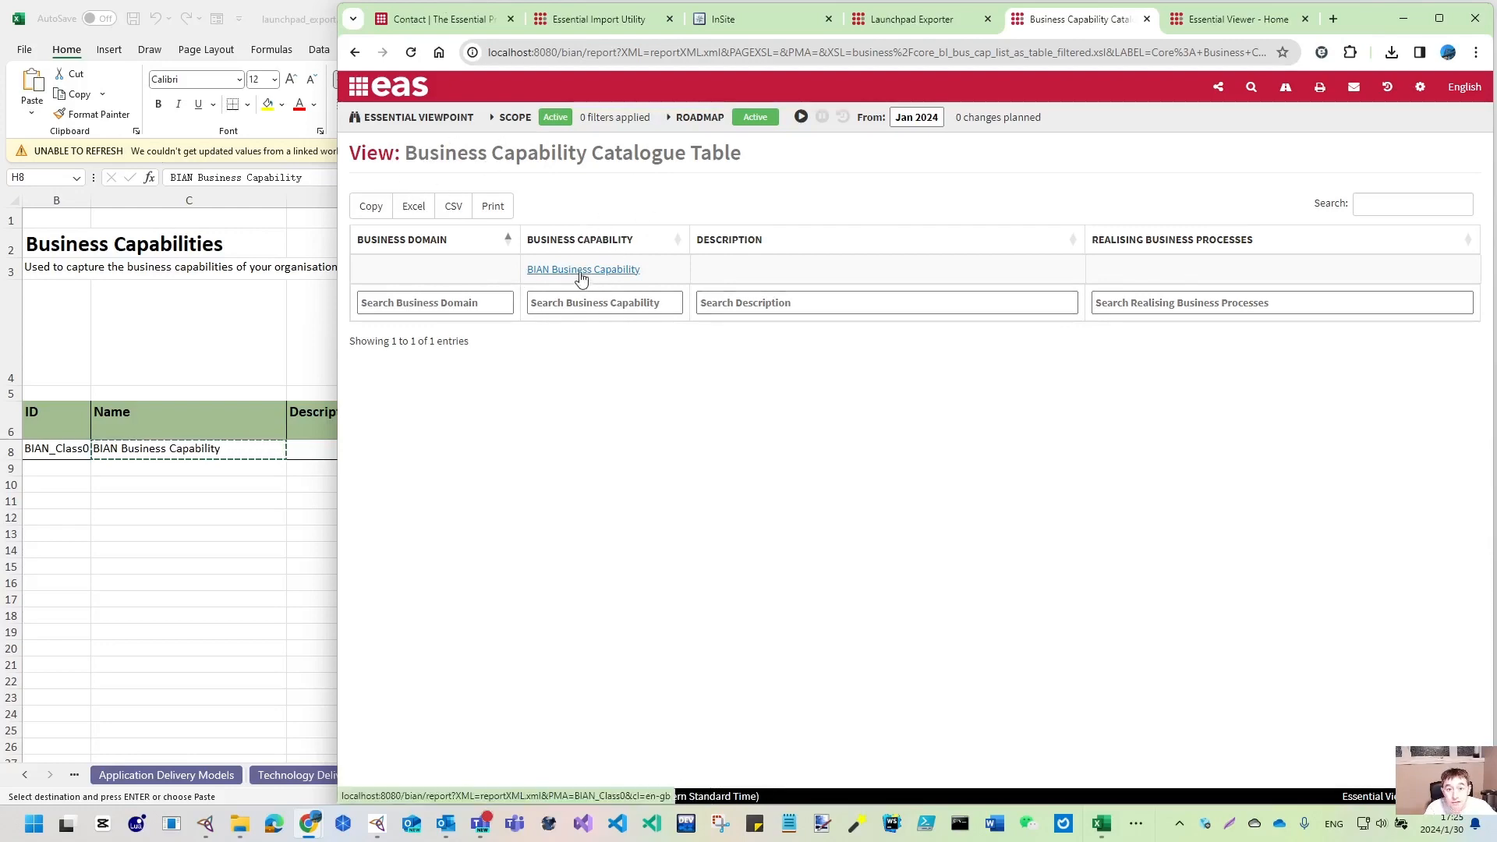
- Filter the View Library to Deprecated views, open the Business Reference Model, then return to Excel
click(351, 52)
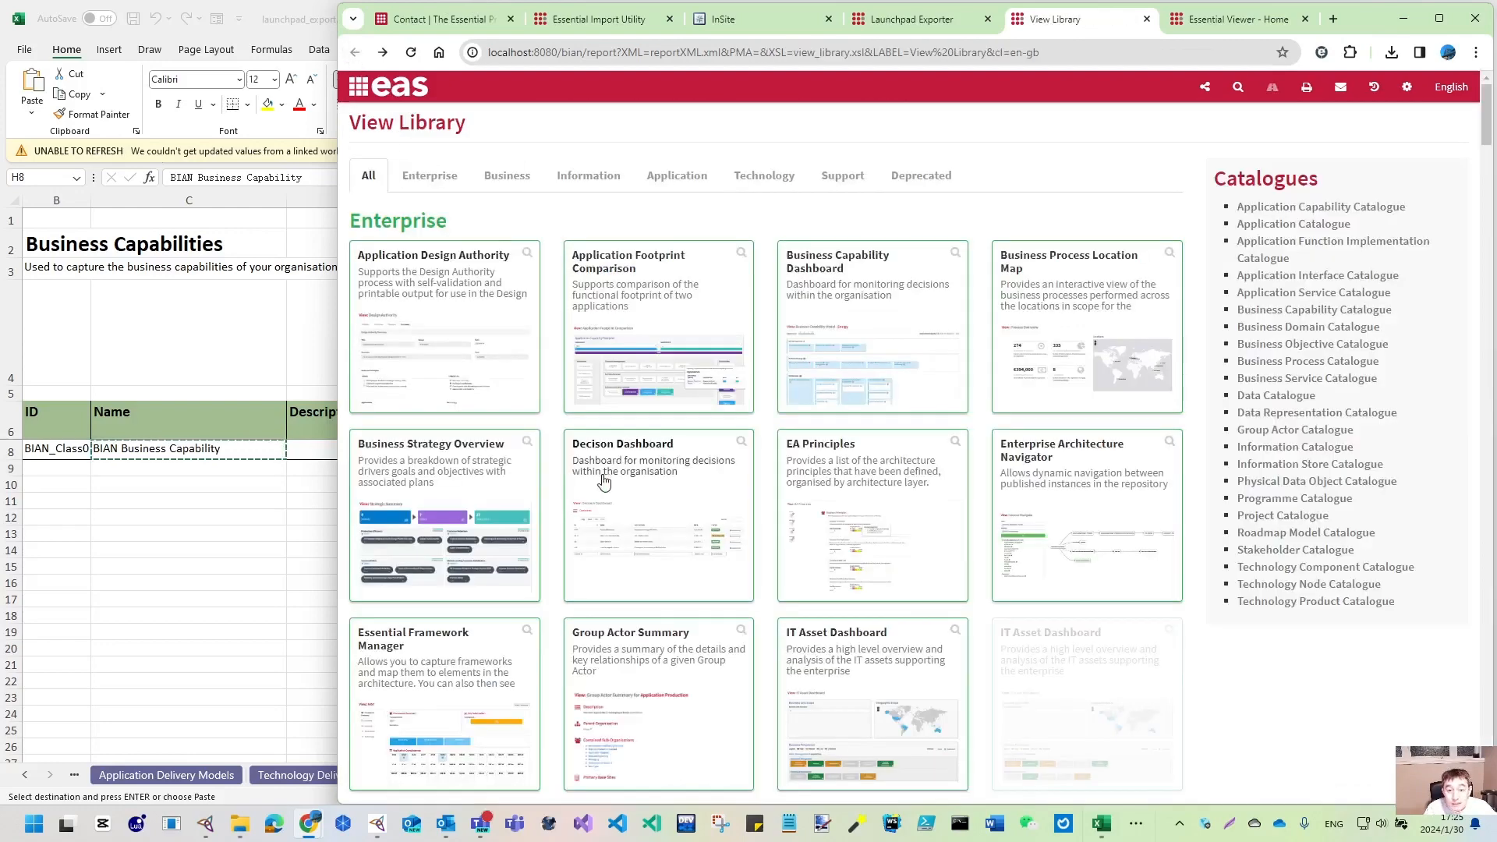
scroll(610, 479, down, 9)
scroll(616, 477, up, 10)
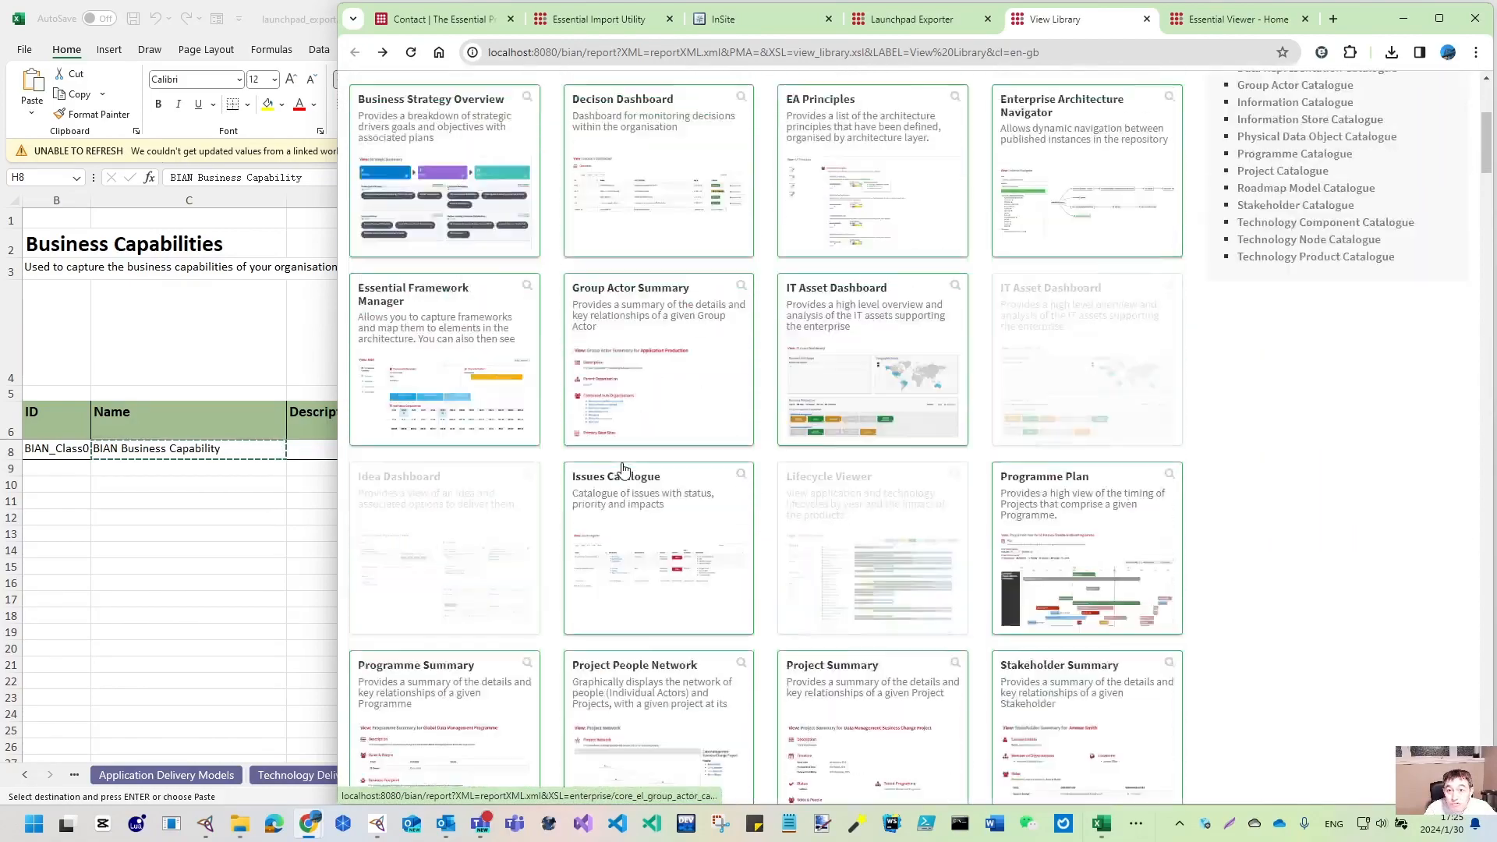
click(921, 176)
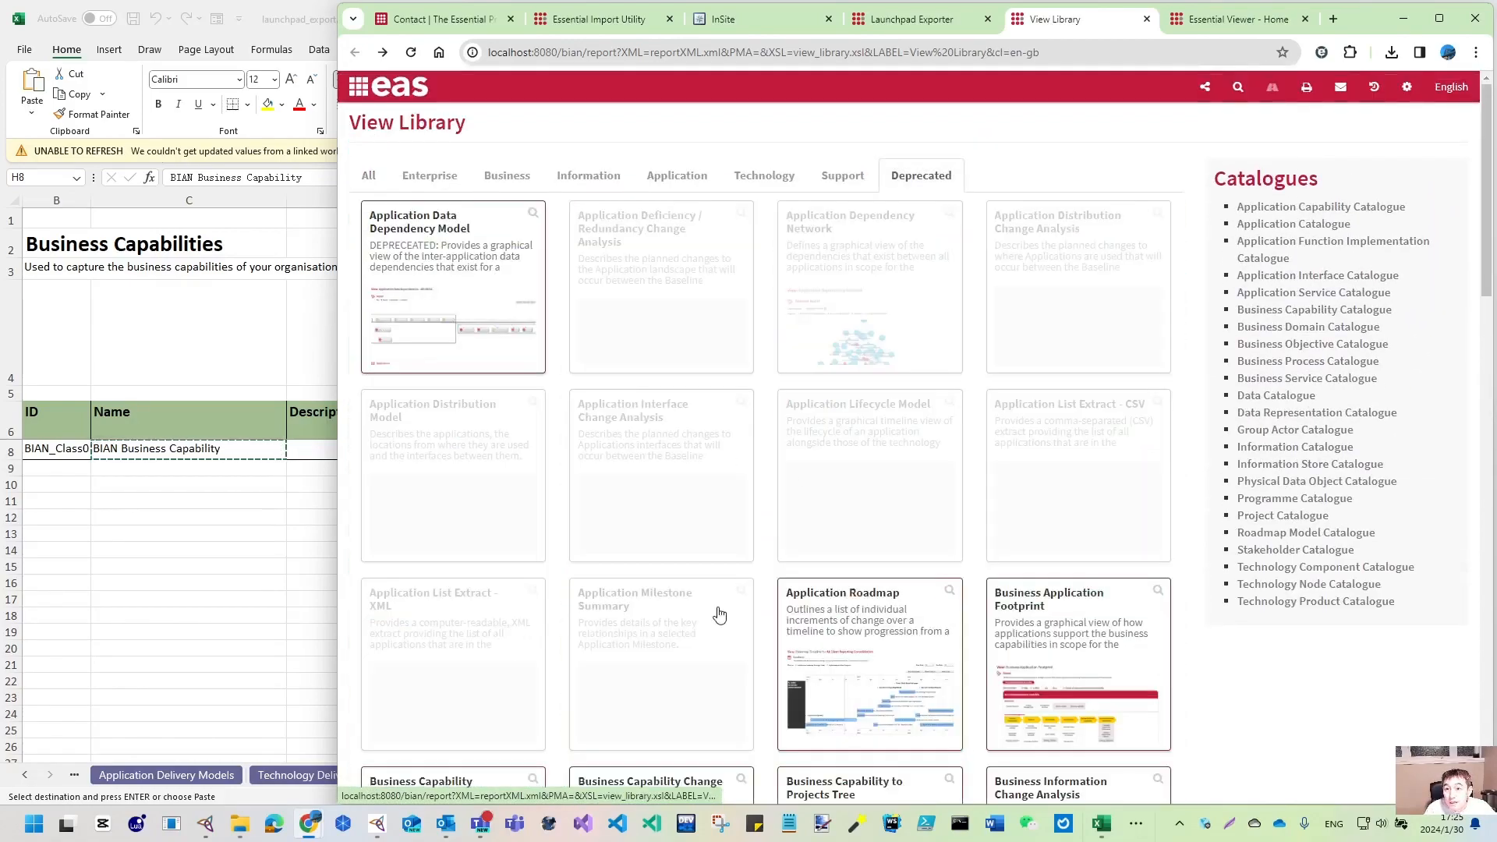
scroll(722, 615, down, 10)
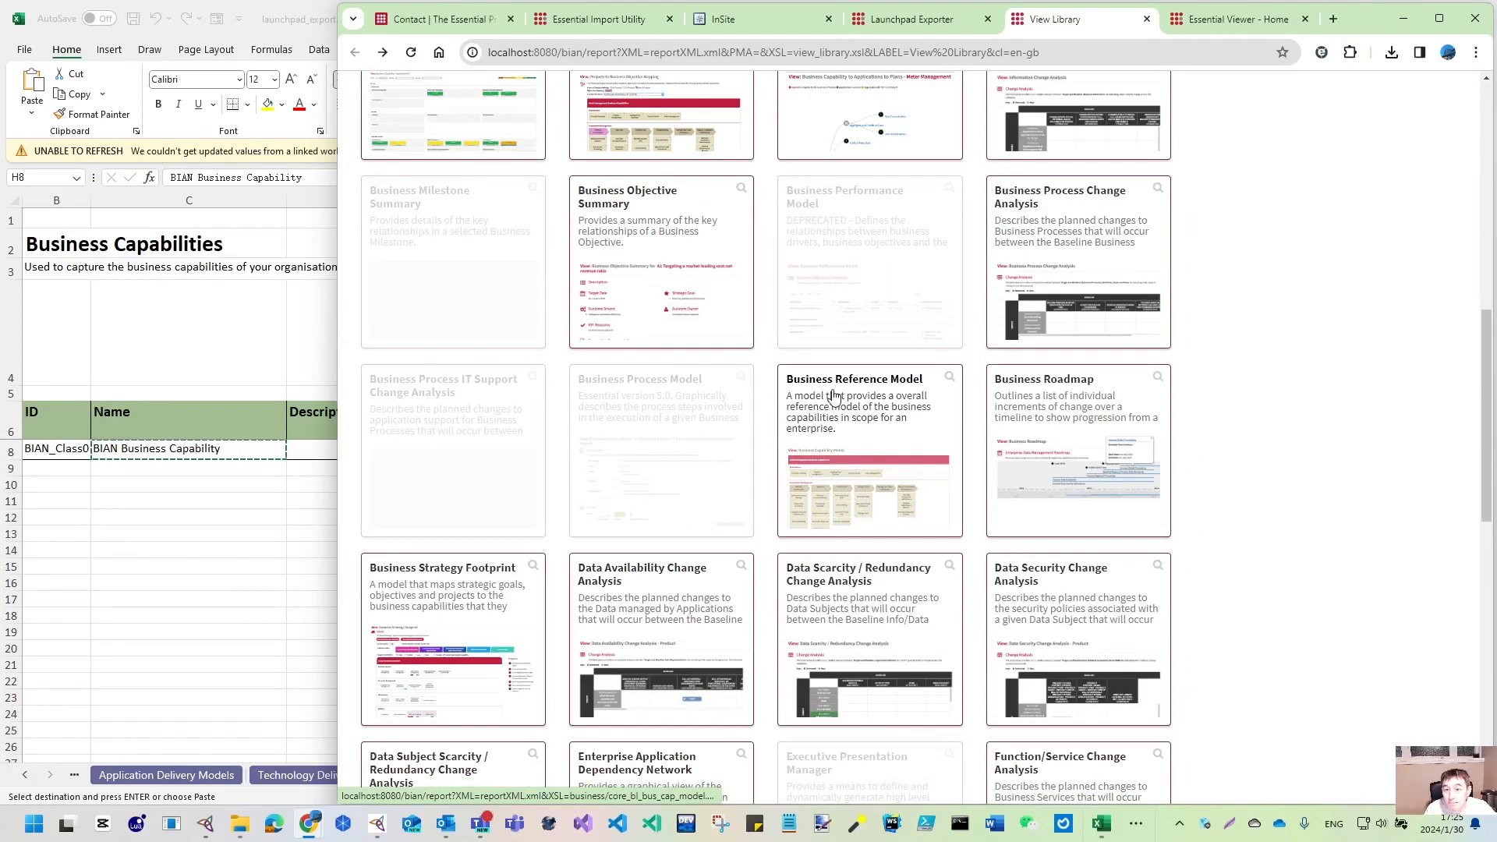
click(900, 388)
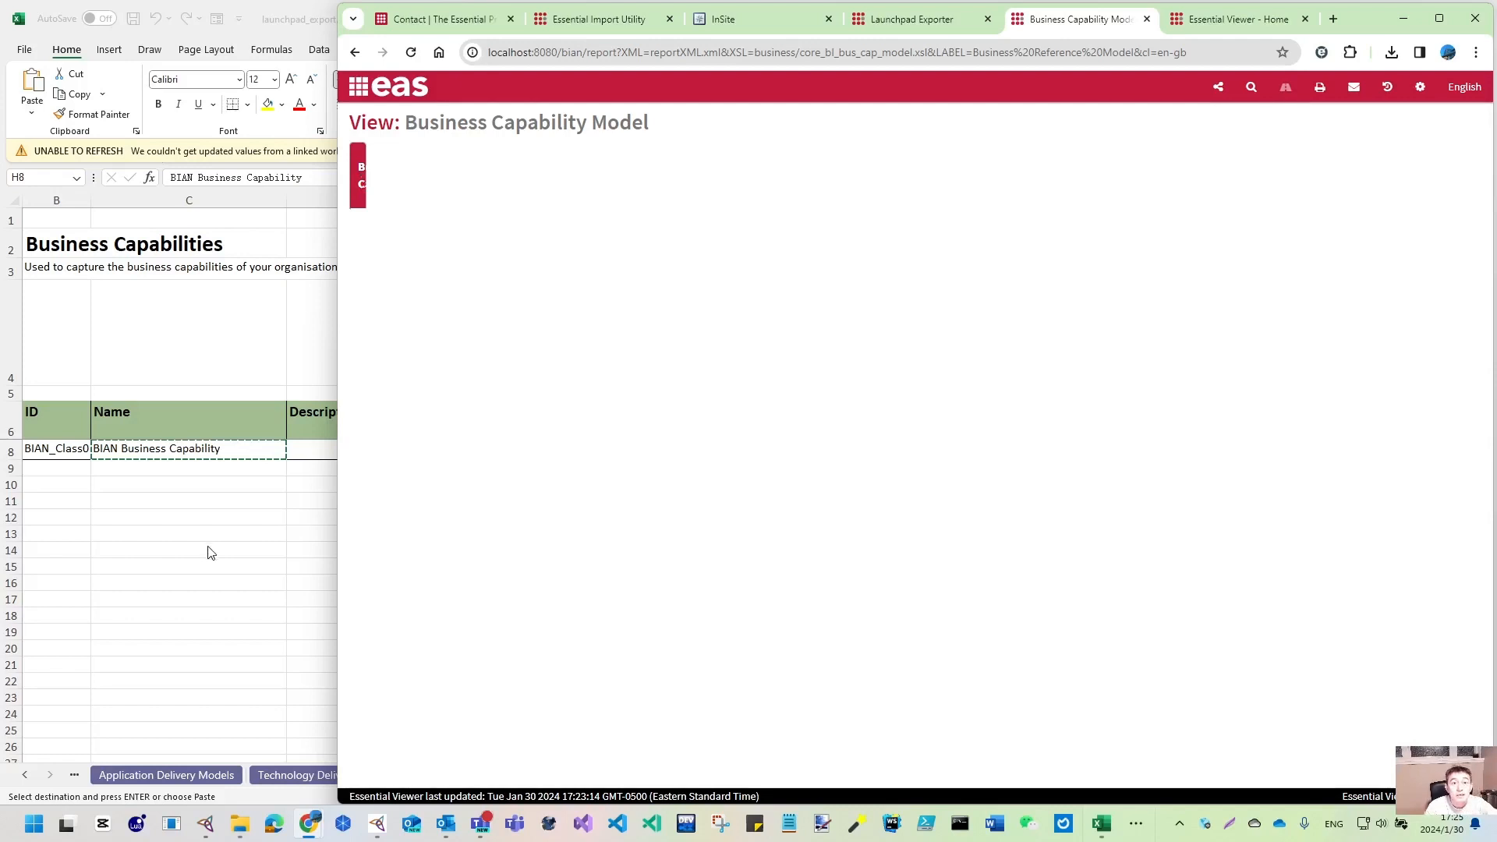
key(alt+Tab)
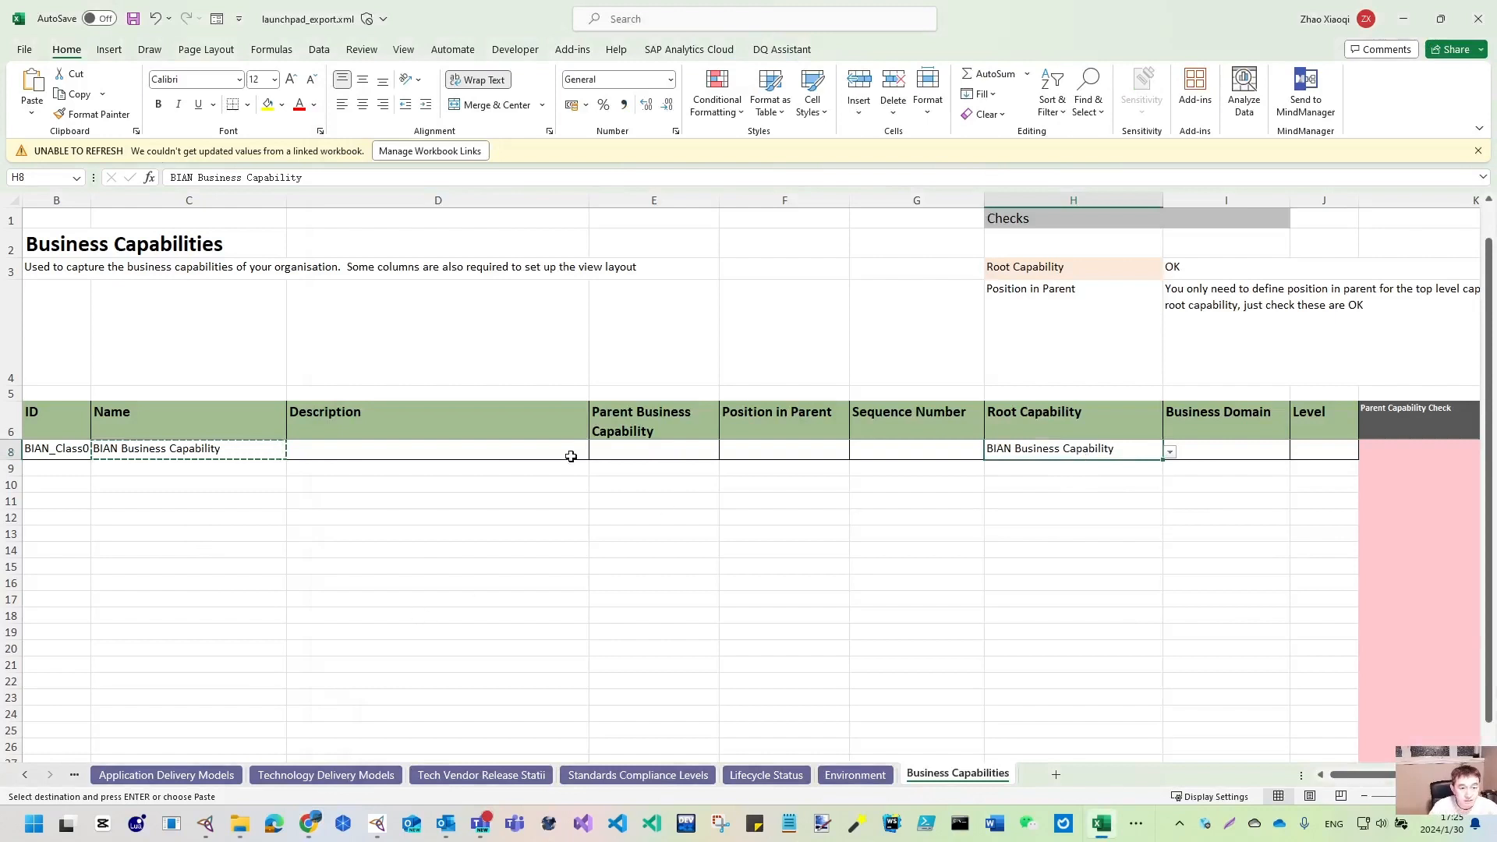
- Check the Tomcat 9.0 webapps folder in File Explorer and bring up the MappingMasterDSL browser window
mouse_move(242, 829)
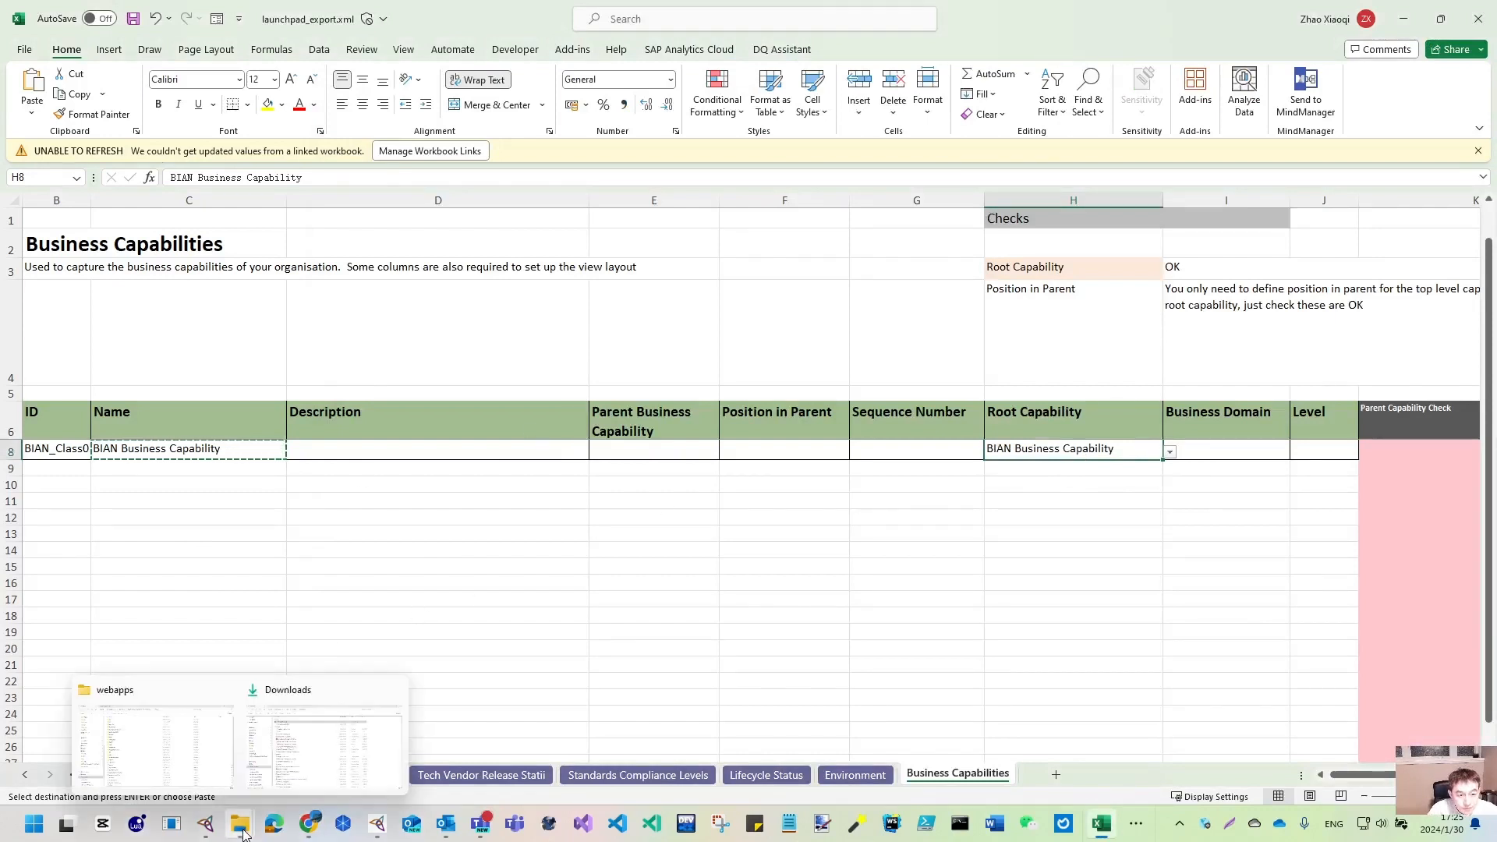
click(187, 772)
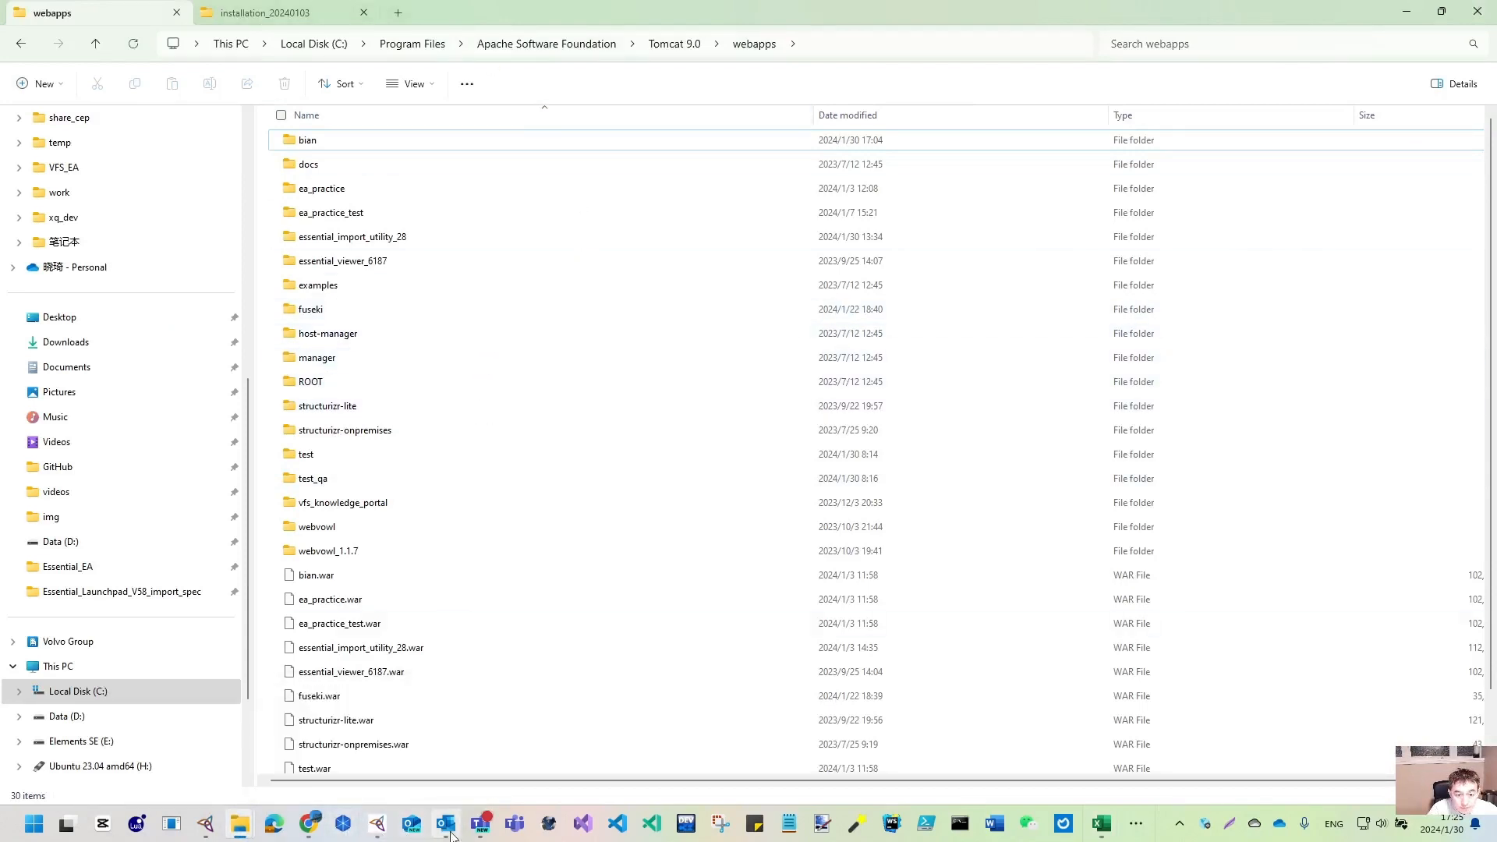
mouse_move(455, 835)
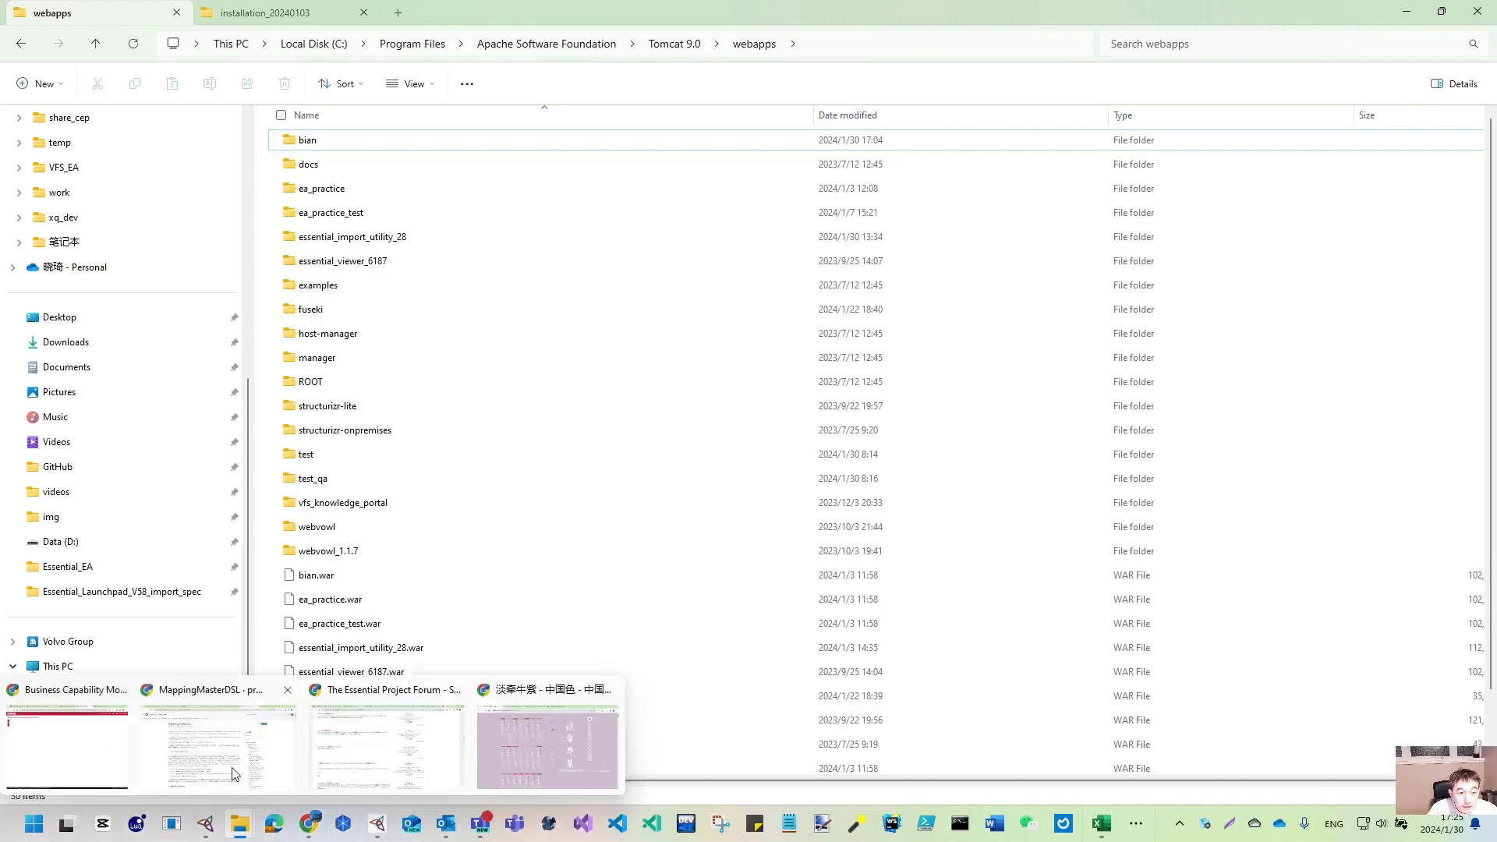
click(276, 705)
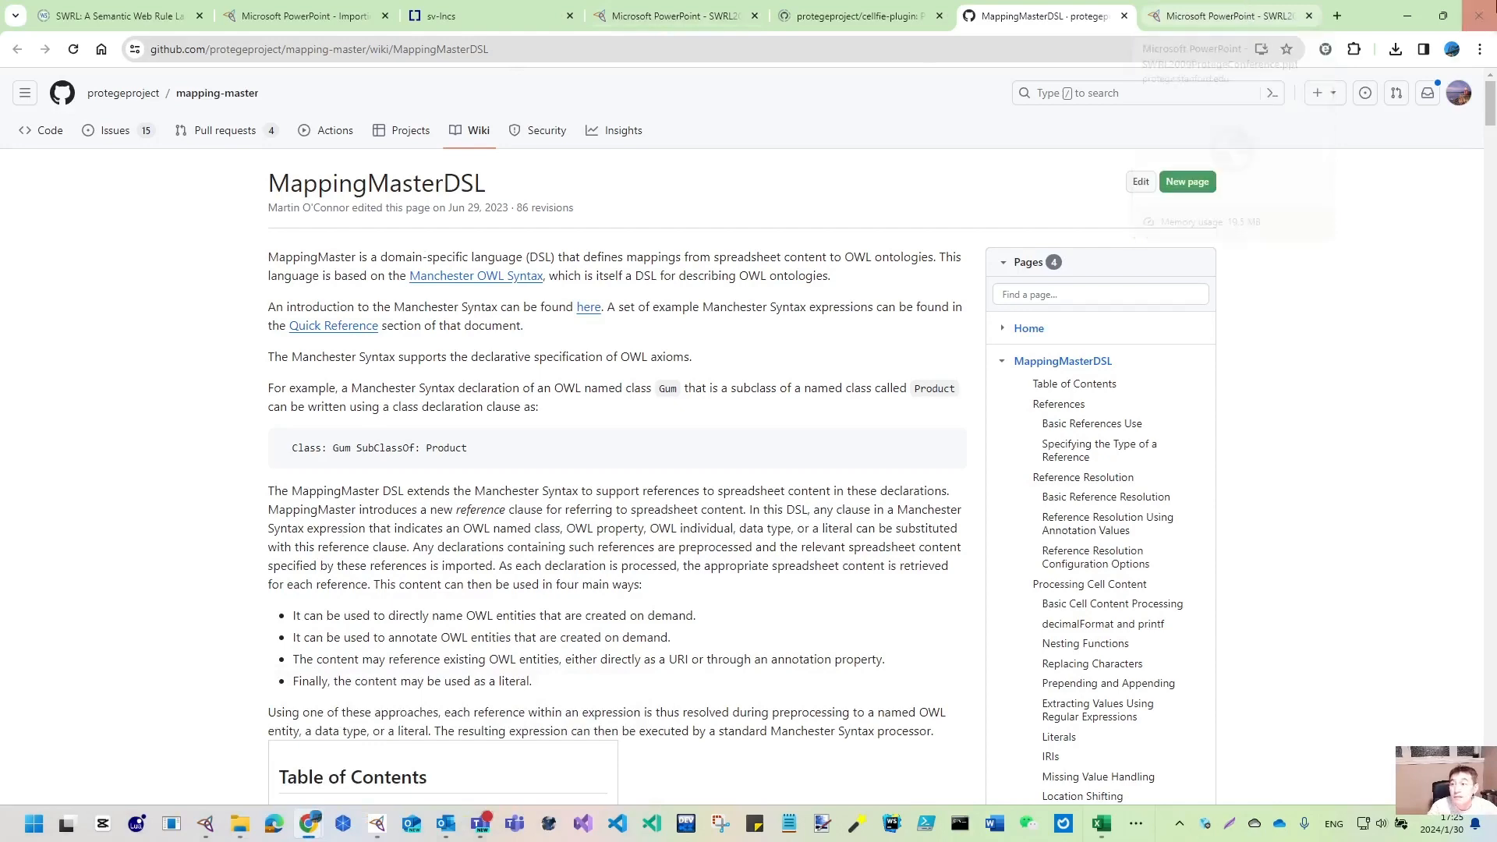
- Minimize GitHub and Explorer, restore down Excel, and bring the Business Capability Model window forward
click(1407, 15)
click(1409, 16)
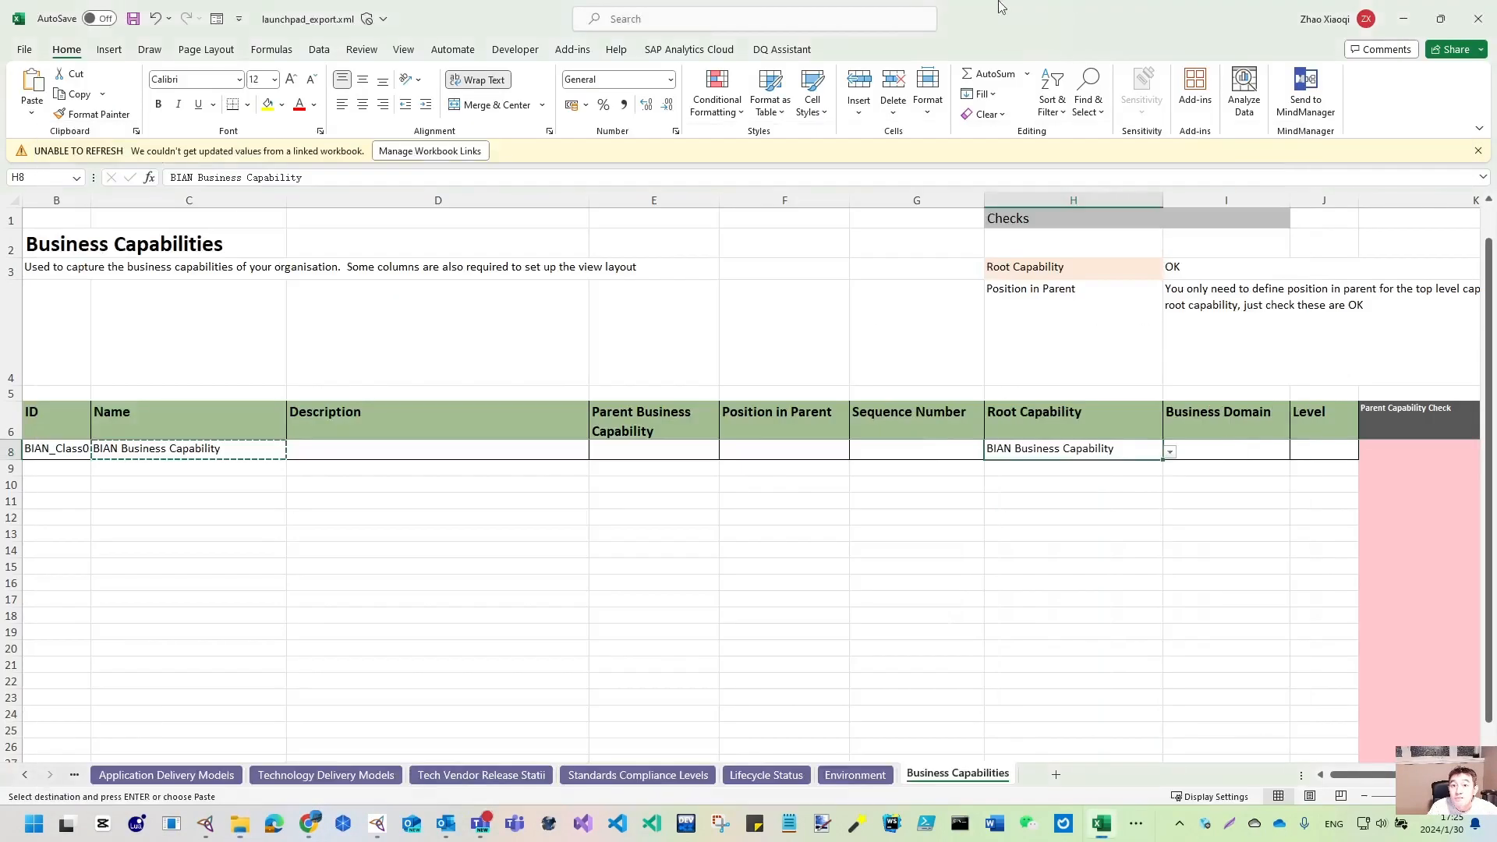
click(1440, 19)
click(1290, 116)
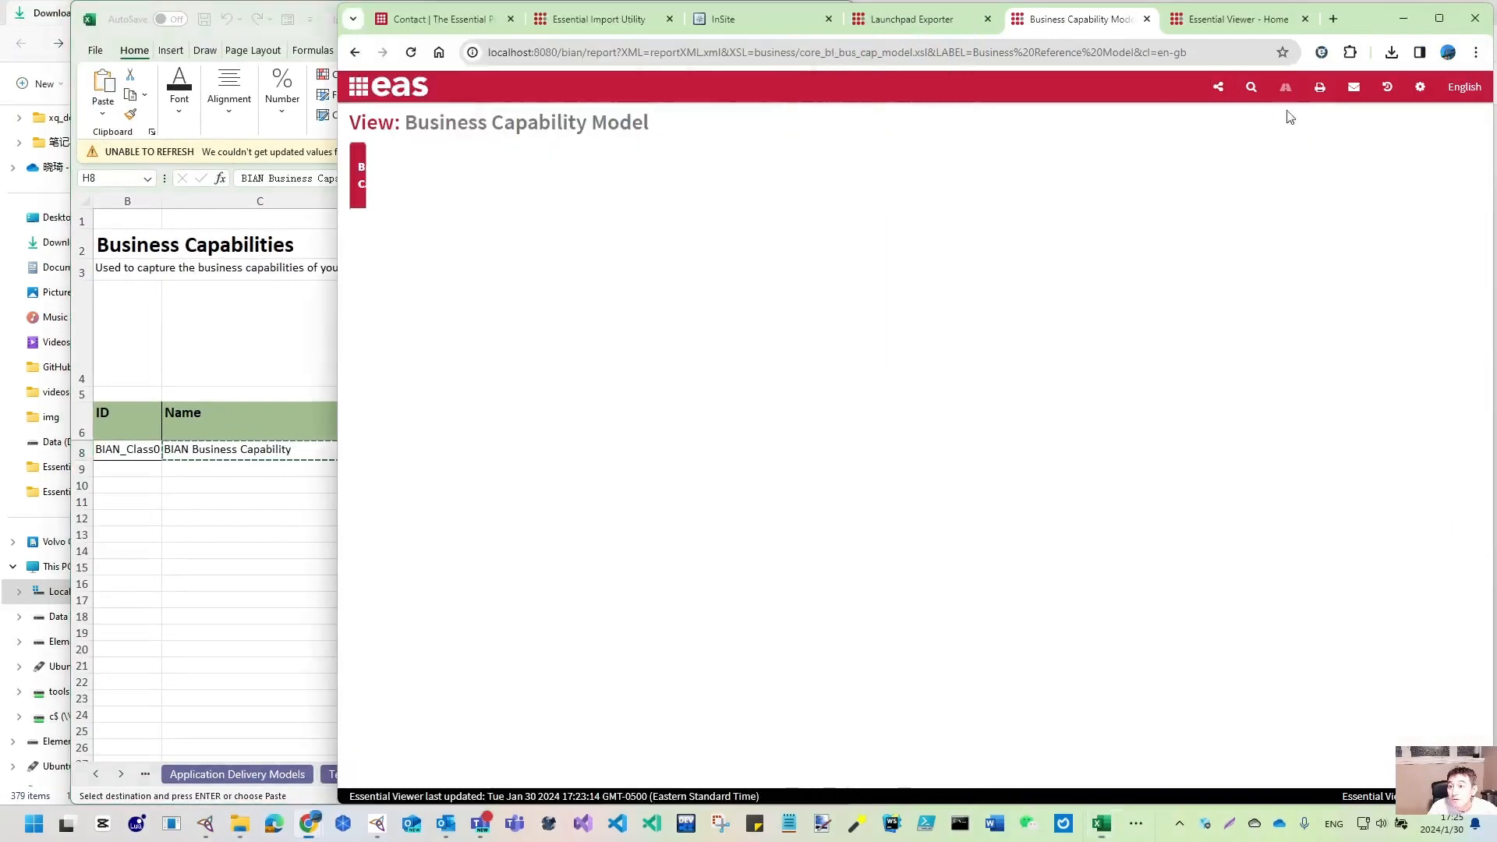
click(1334, 20)
- Browse GitHub to the EA repository's Essential_EA folder listing, then switch to the BIAN InSite tab
text(github.com/yasenstar)
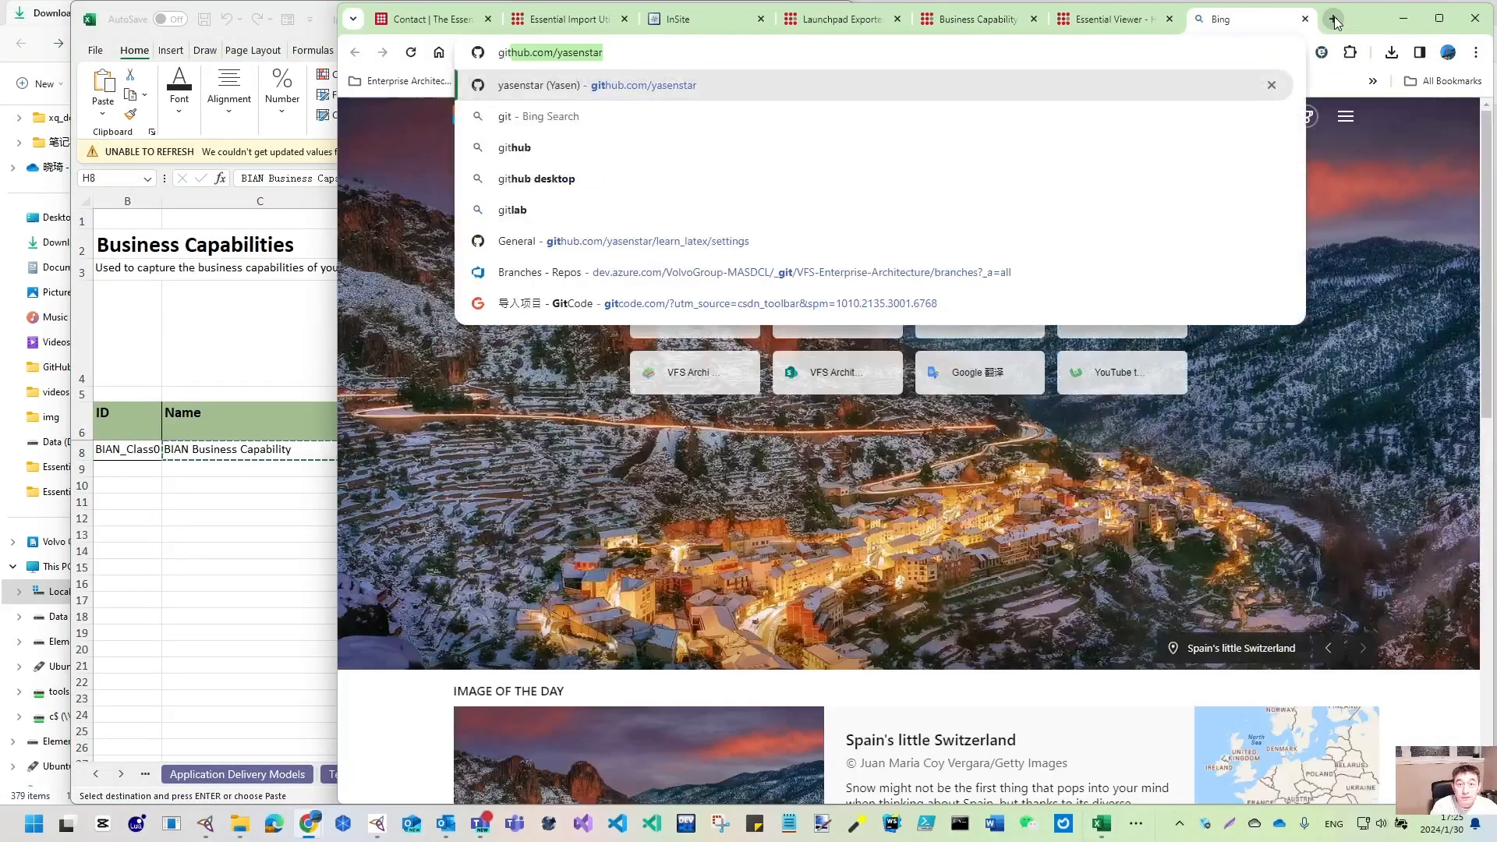
key(Return)
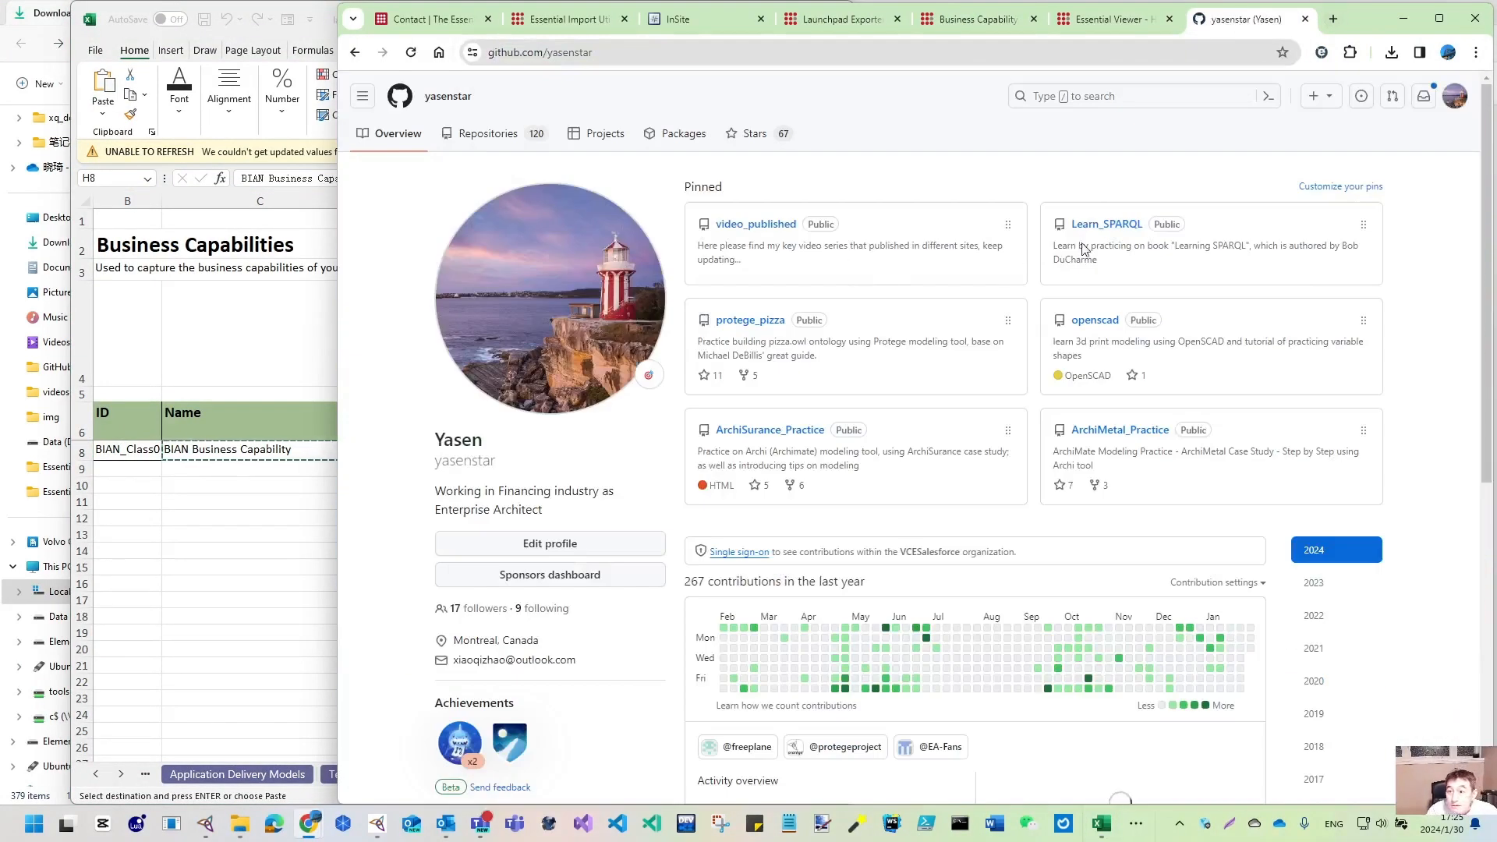
click(488, 137)
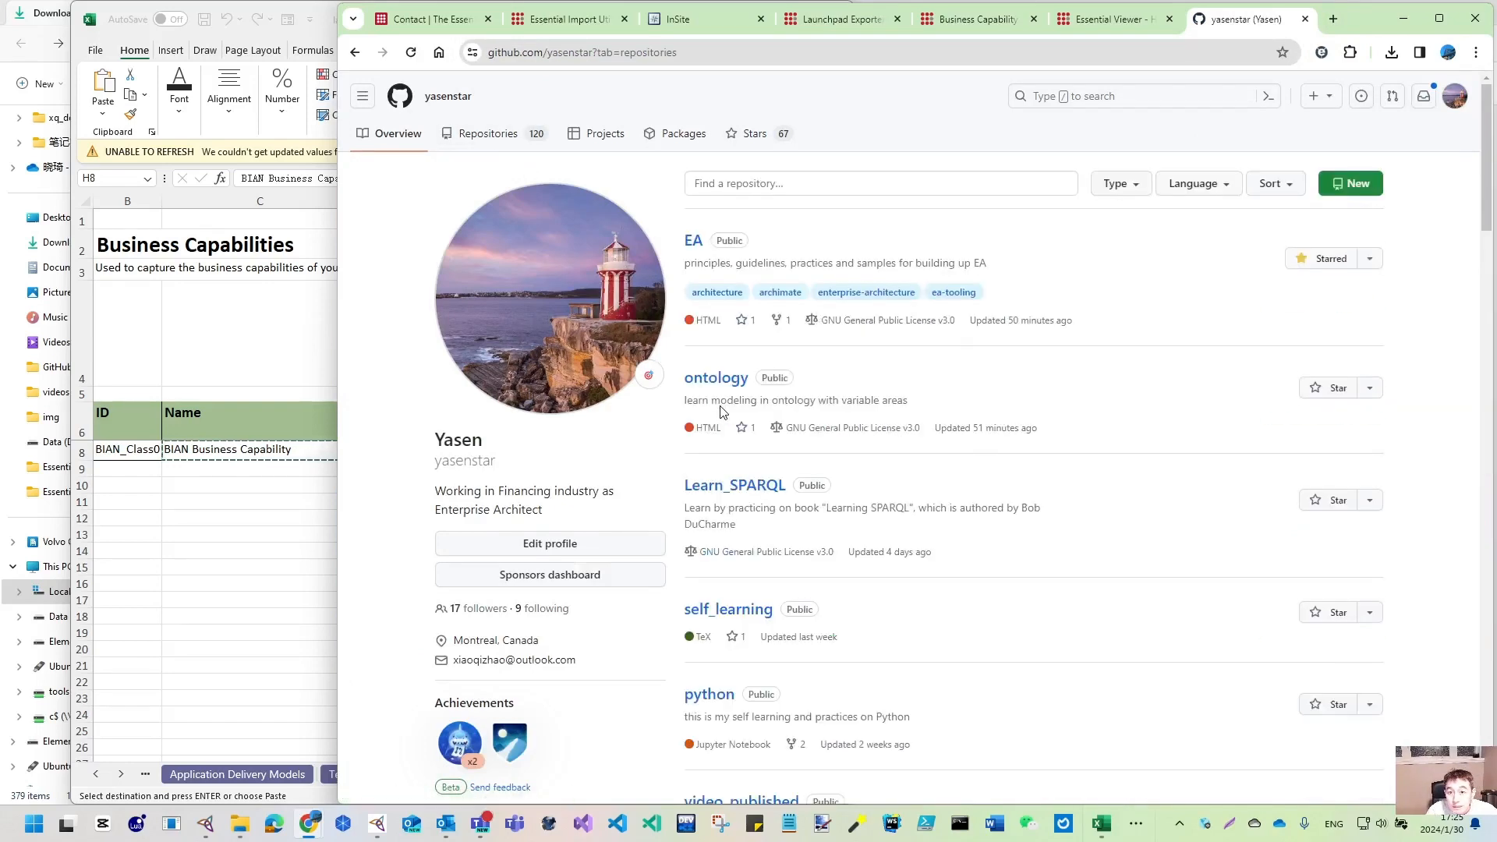
click(695, 243)
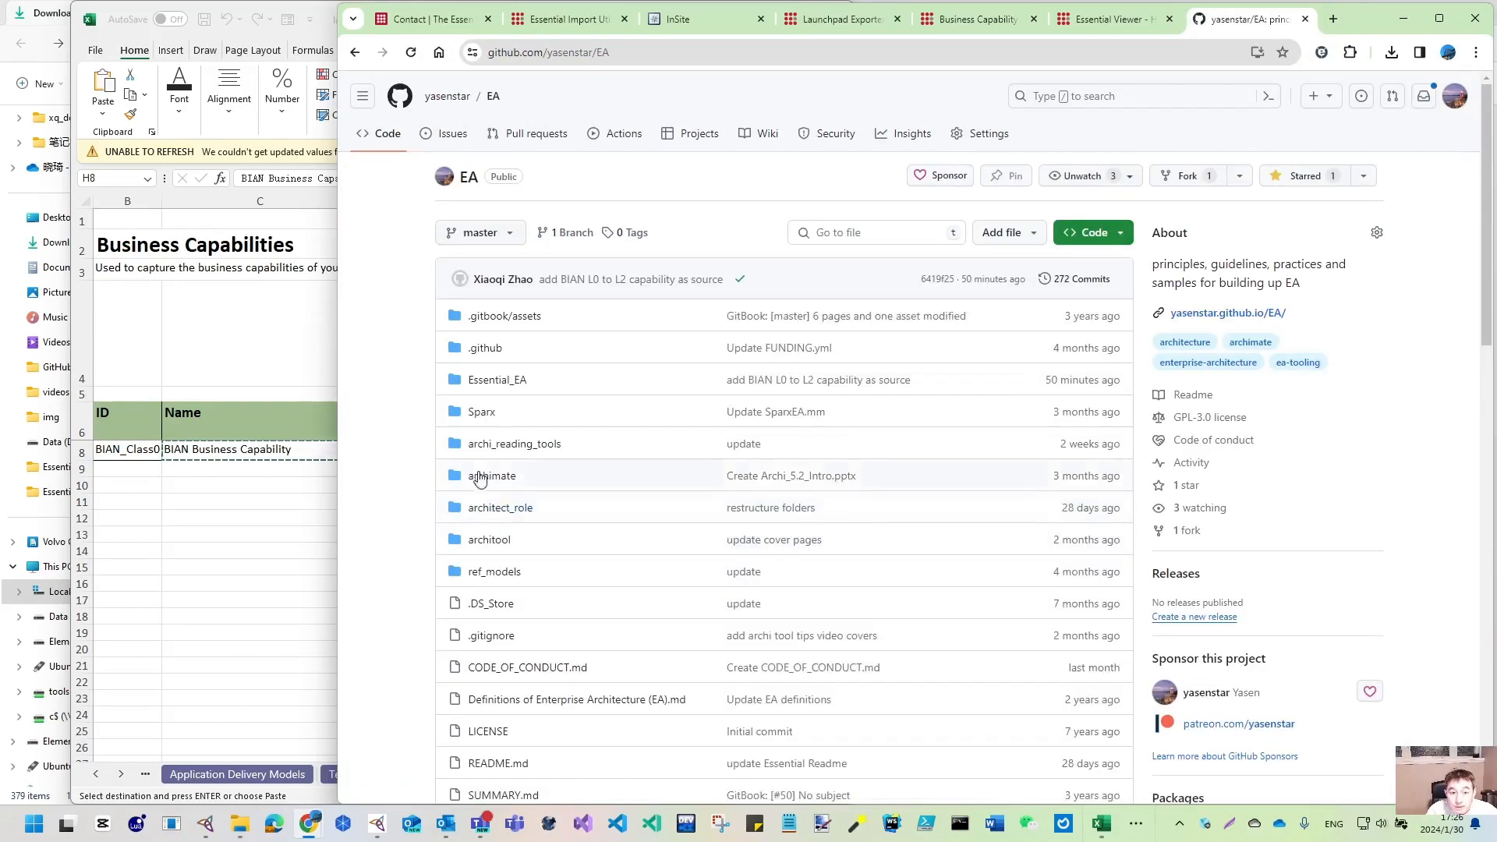
click(499, 385)
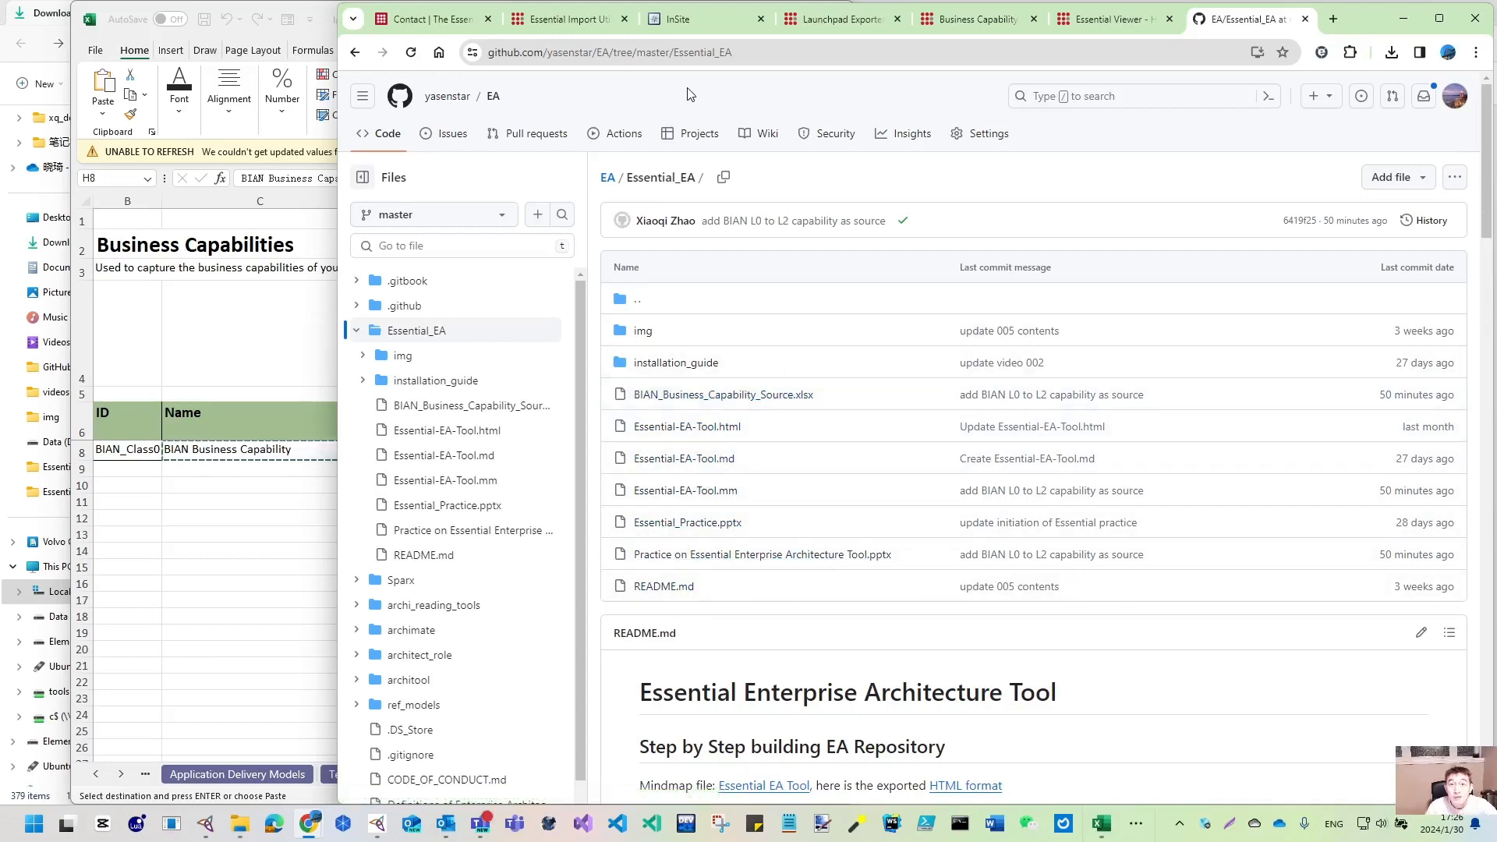
click(706, 22)
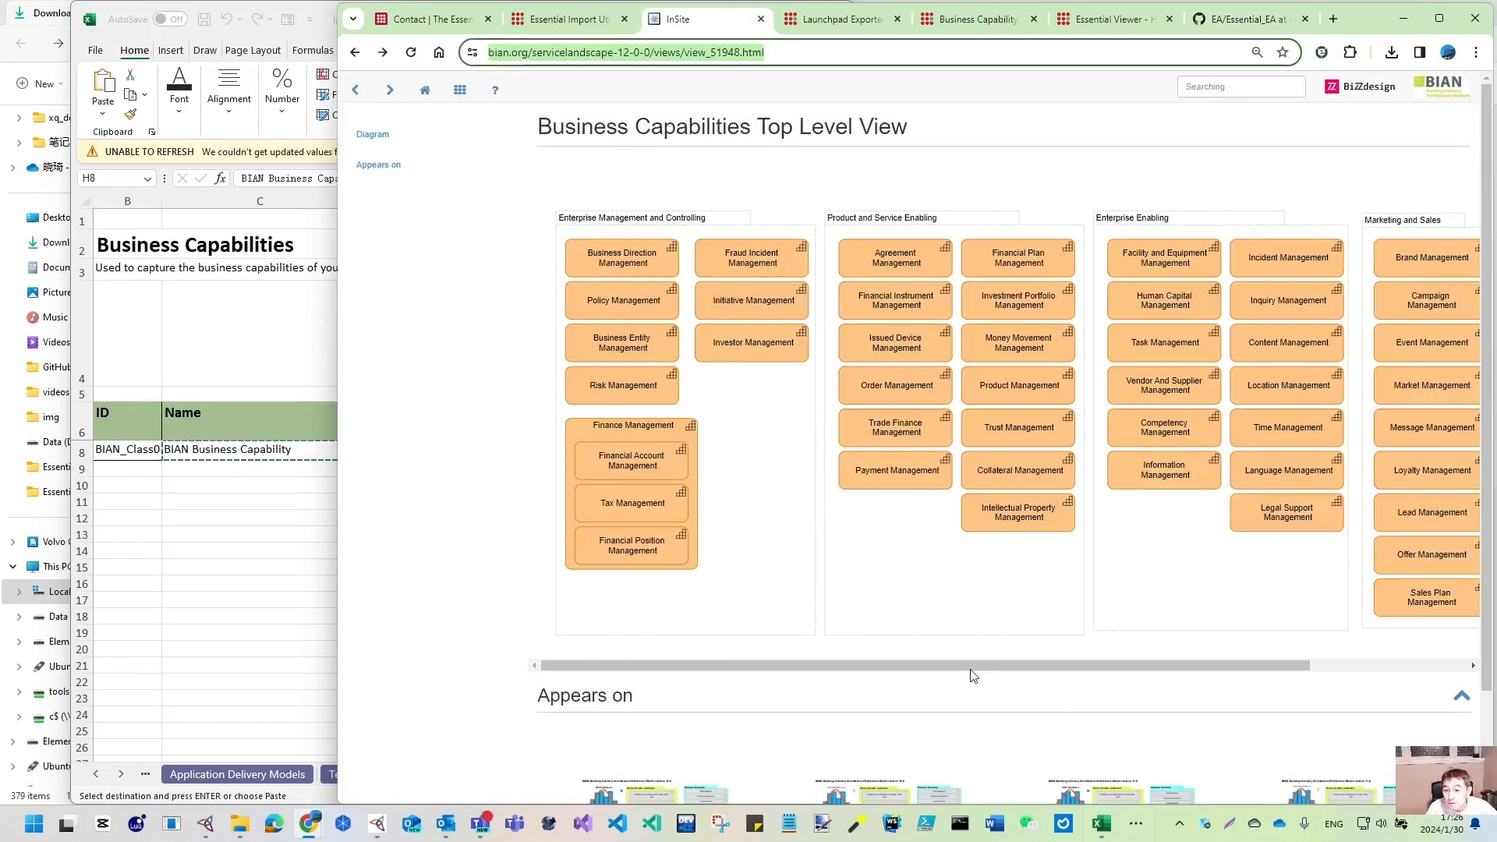
- Read the Fraud Incident Management description, then go back to the Business Capabilities Top Level View
drag(973, 668, 868, 394)
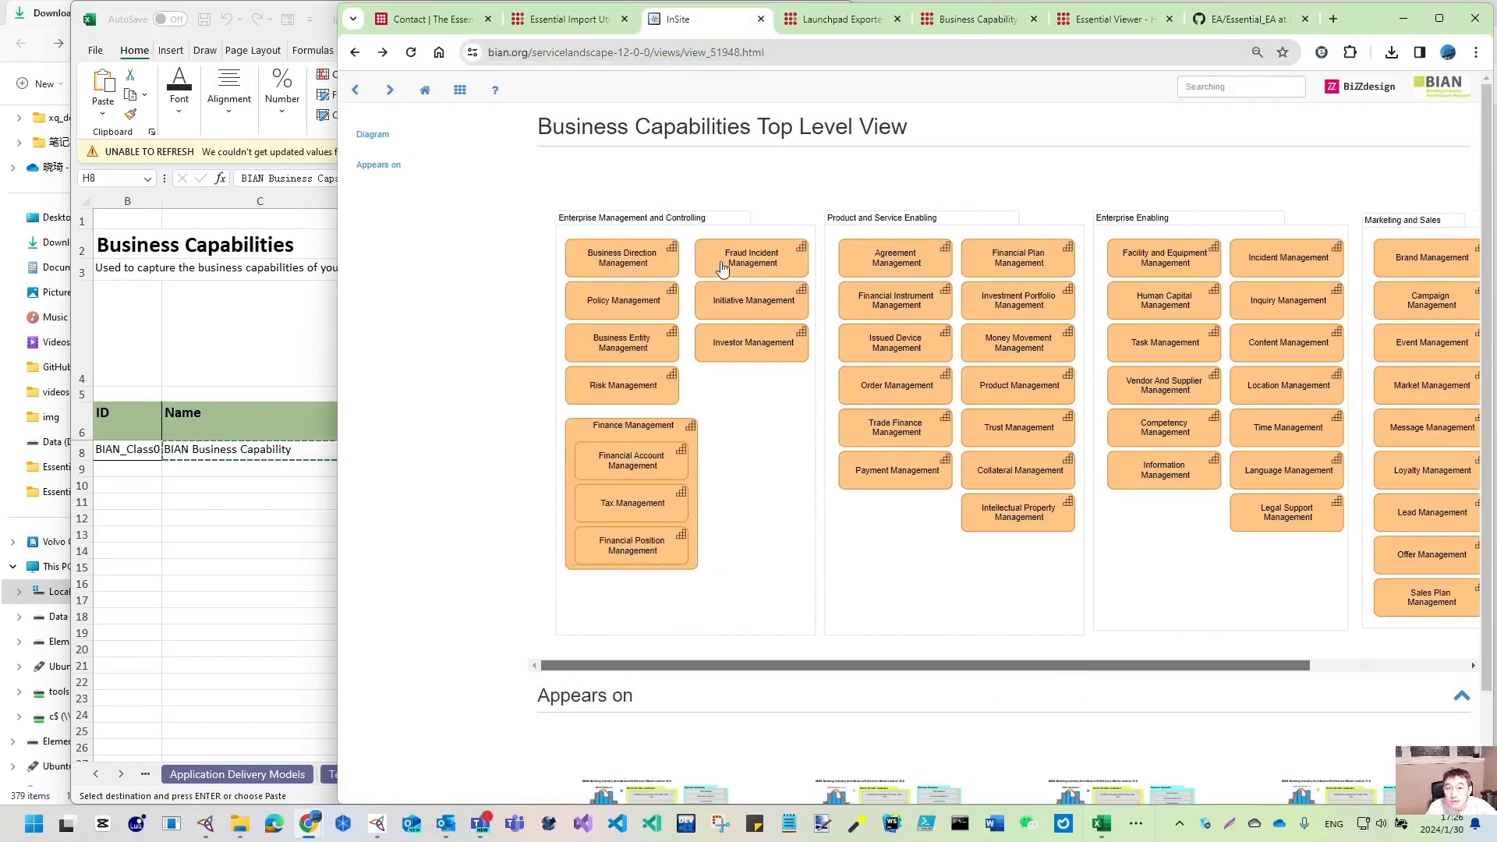
click(756, 263)
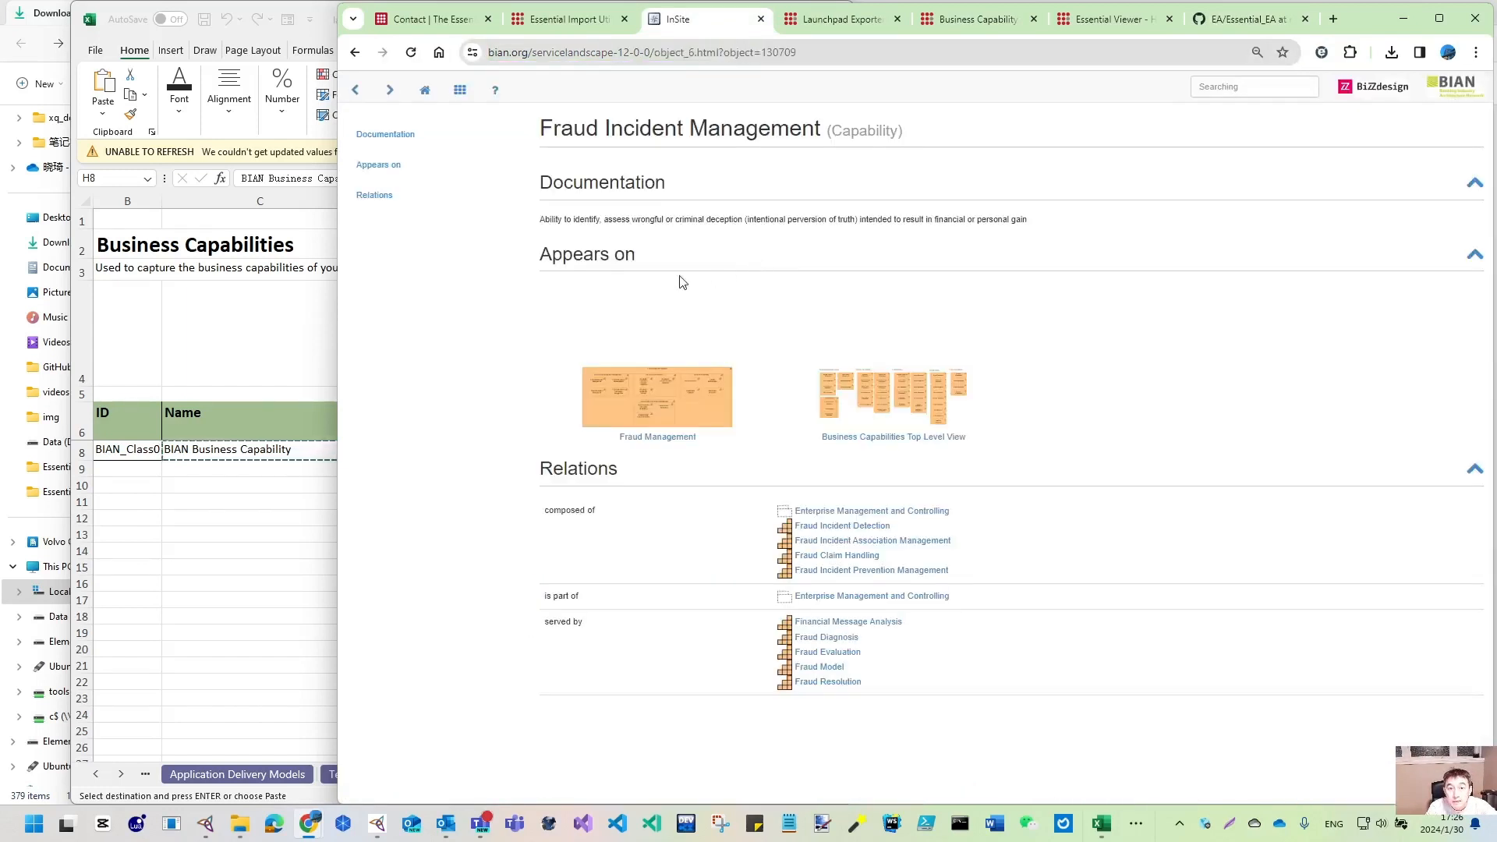
drag(543, 219, 1054, 228)
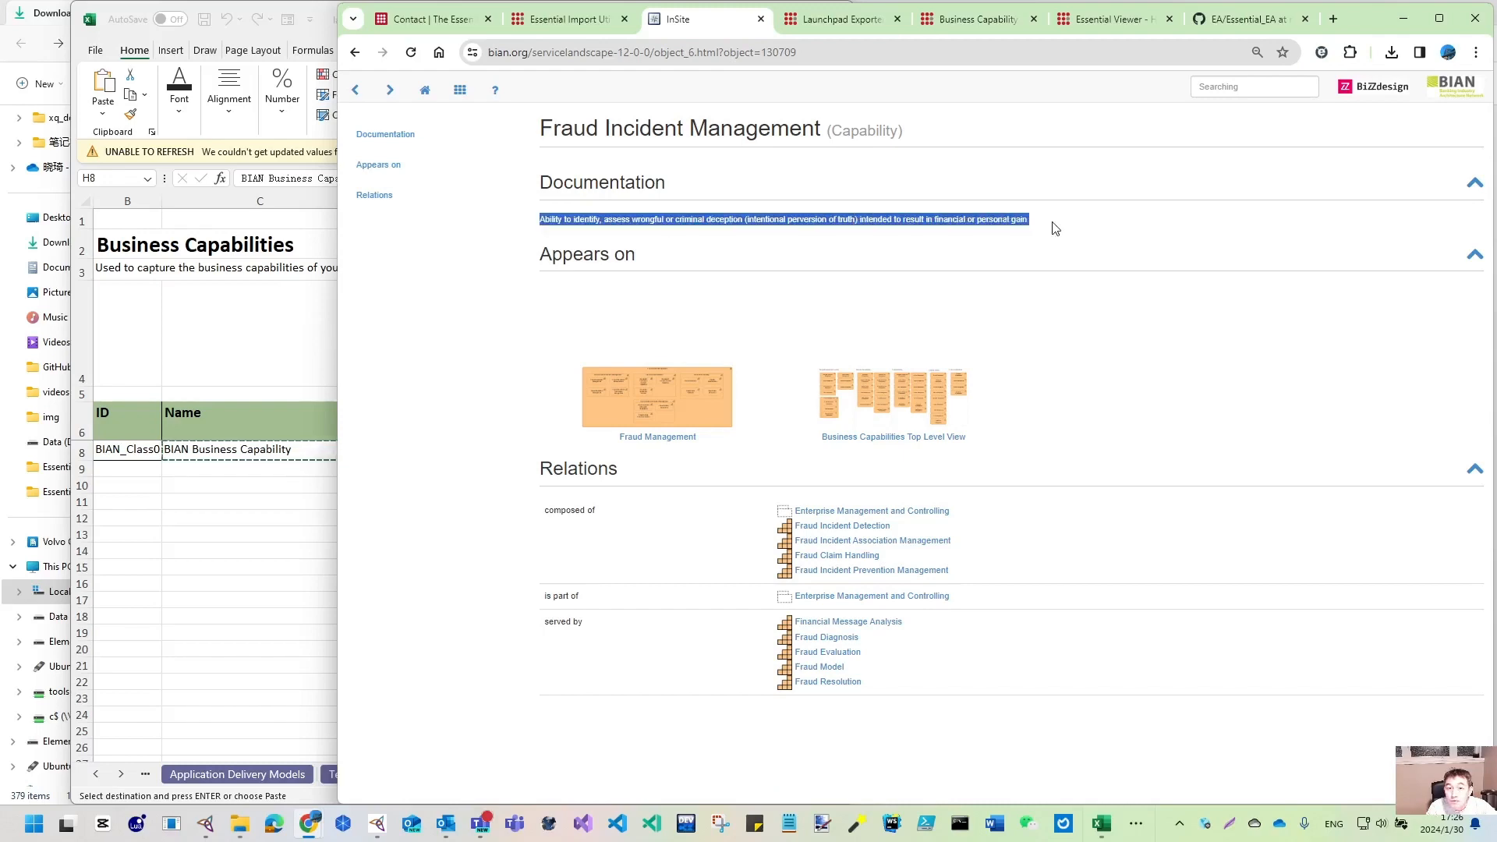
click(350, 53)
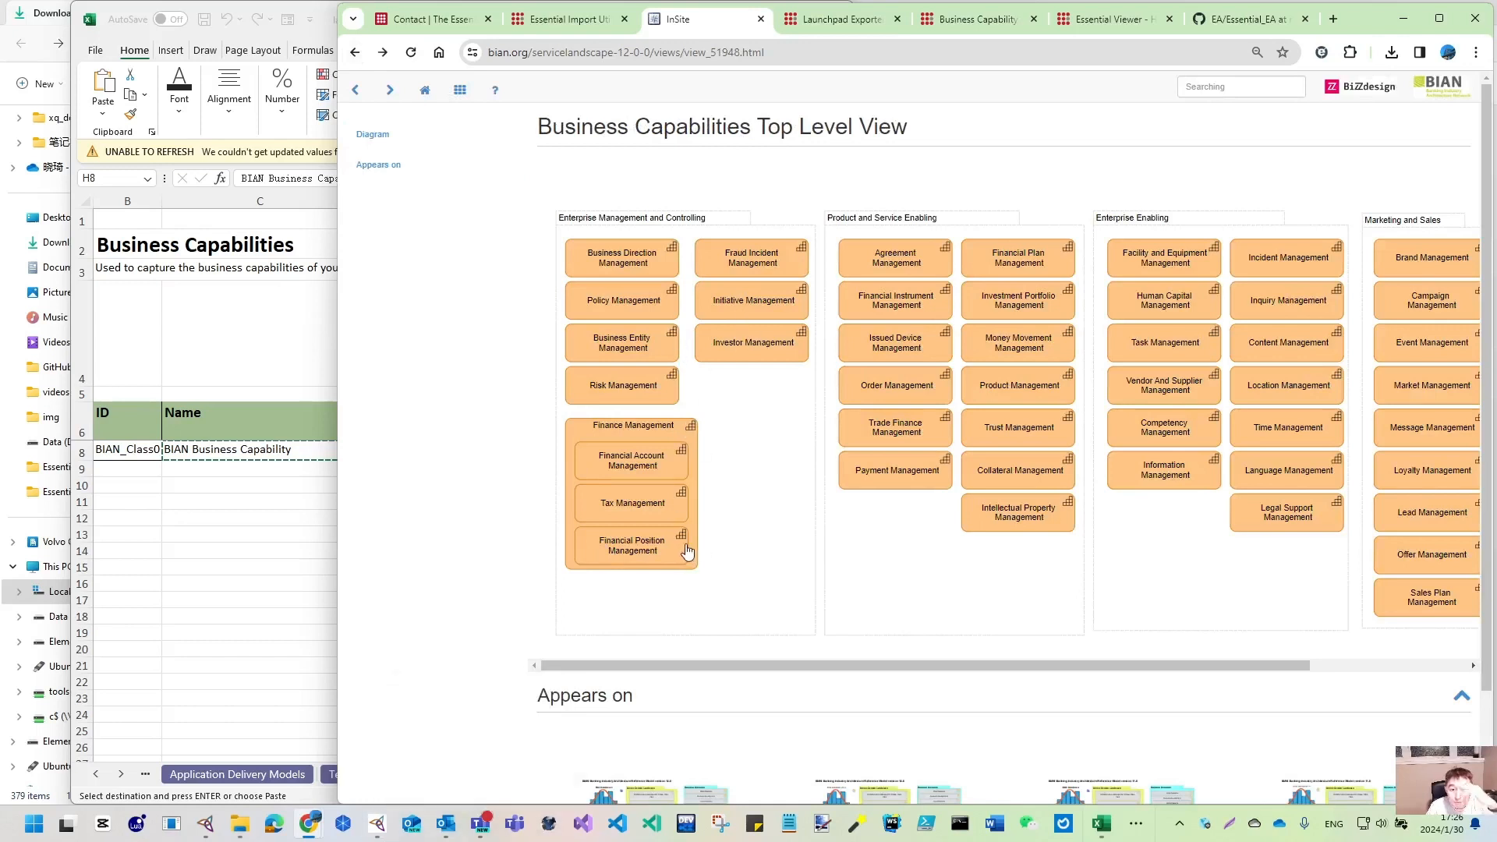
click(244, 825)
- Open BIAN_Business_Capability_Source.xlsx from D:\GitHub\EA\Essential_EA in Excel
click(326, 762)
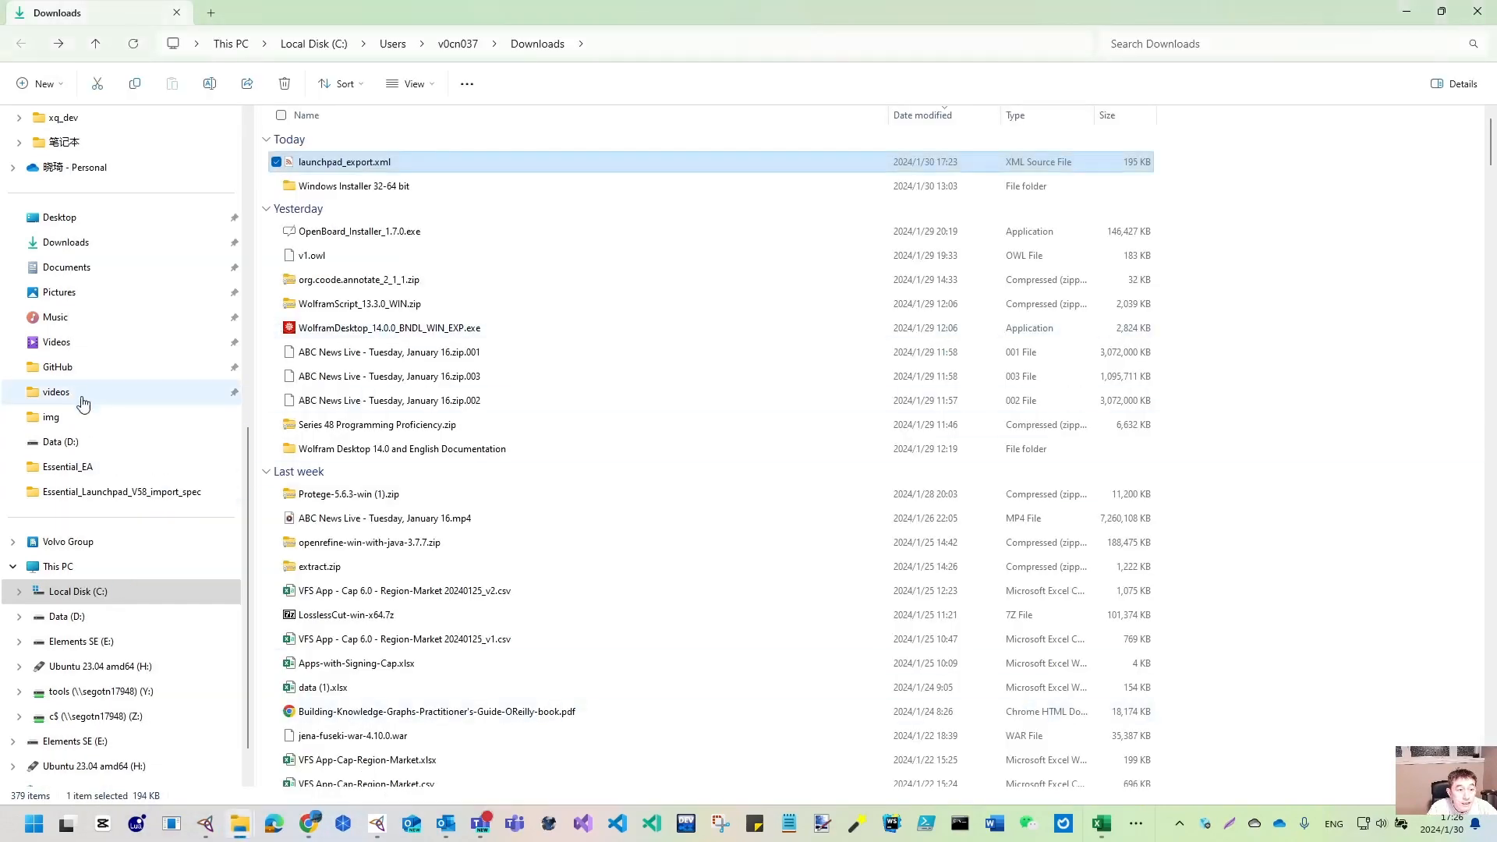
click(58, 370)
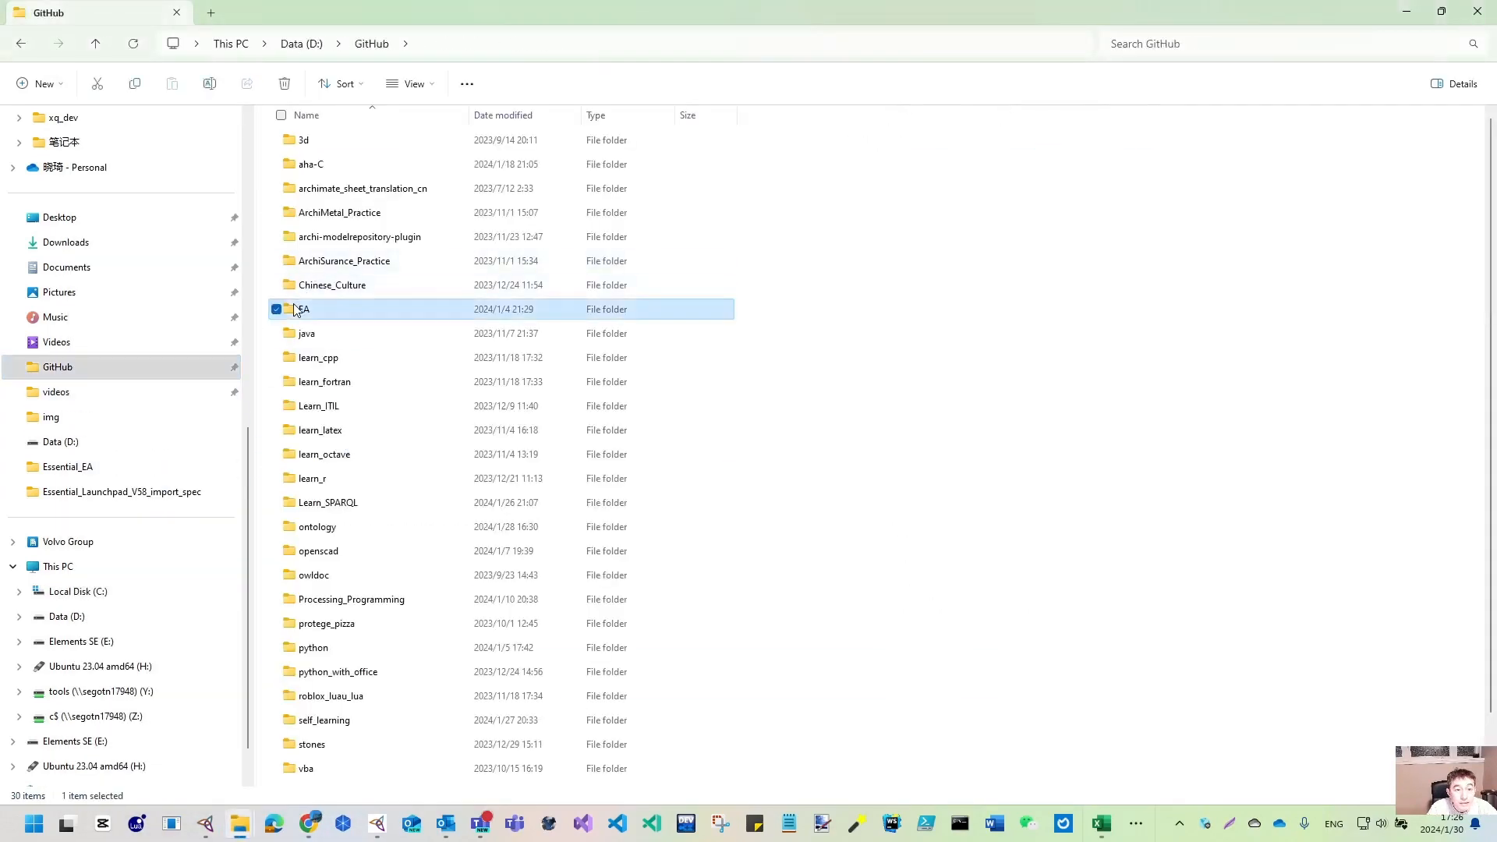
double_click(294, 308)
double_click(334, 309)
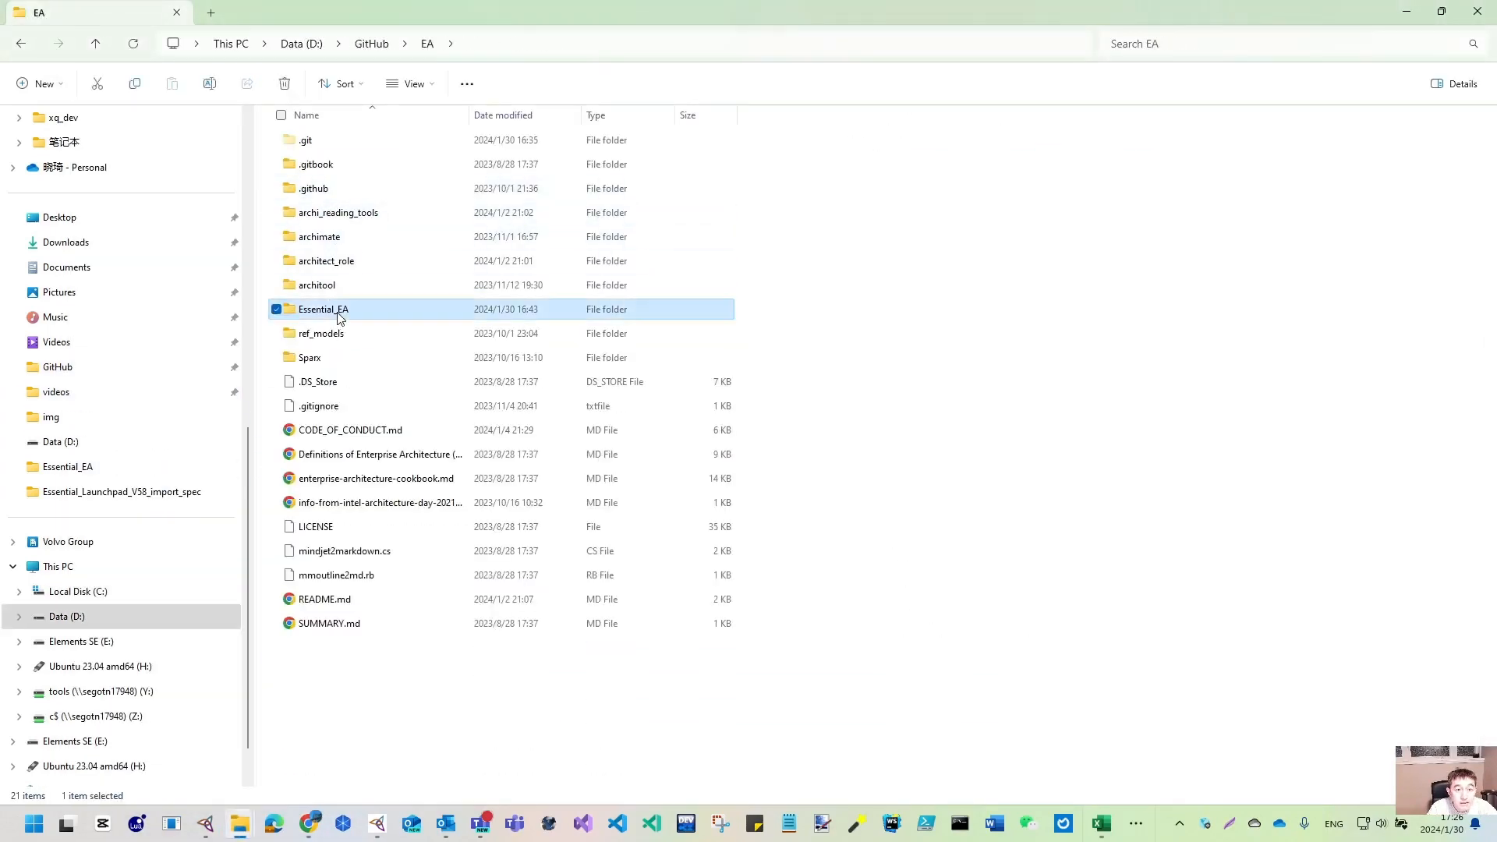
double_click(382, 195)
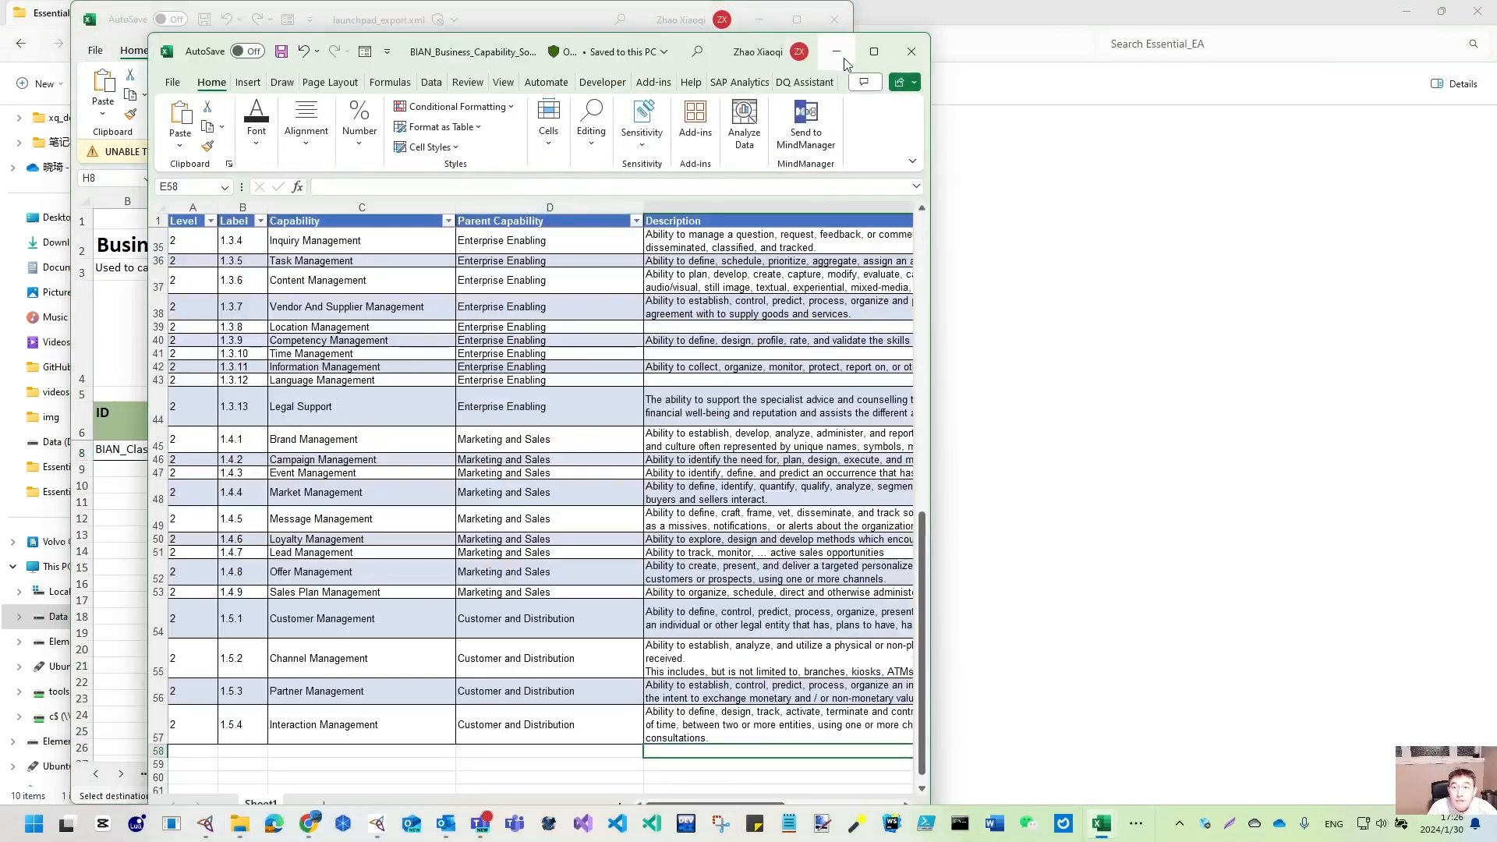
- Maximize the source workbook, inspect its capability rows and Capability column, then restore it down
click(874, 51)
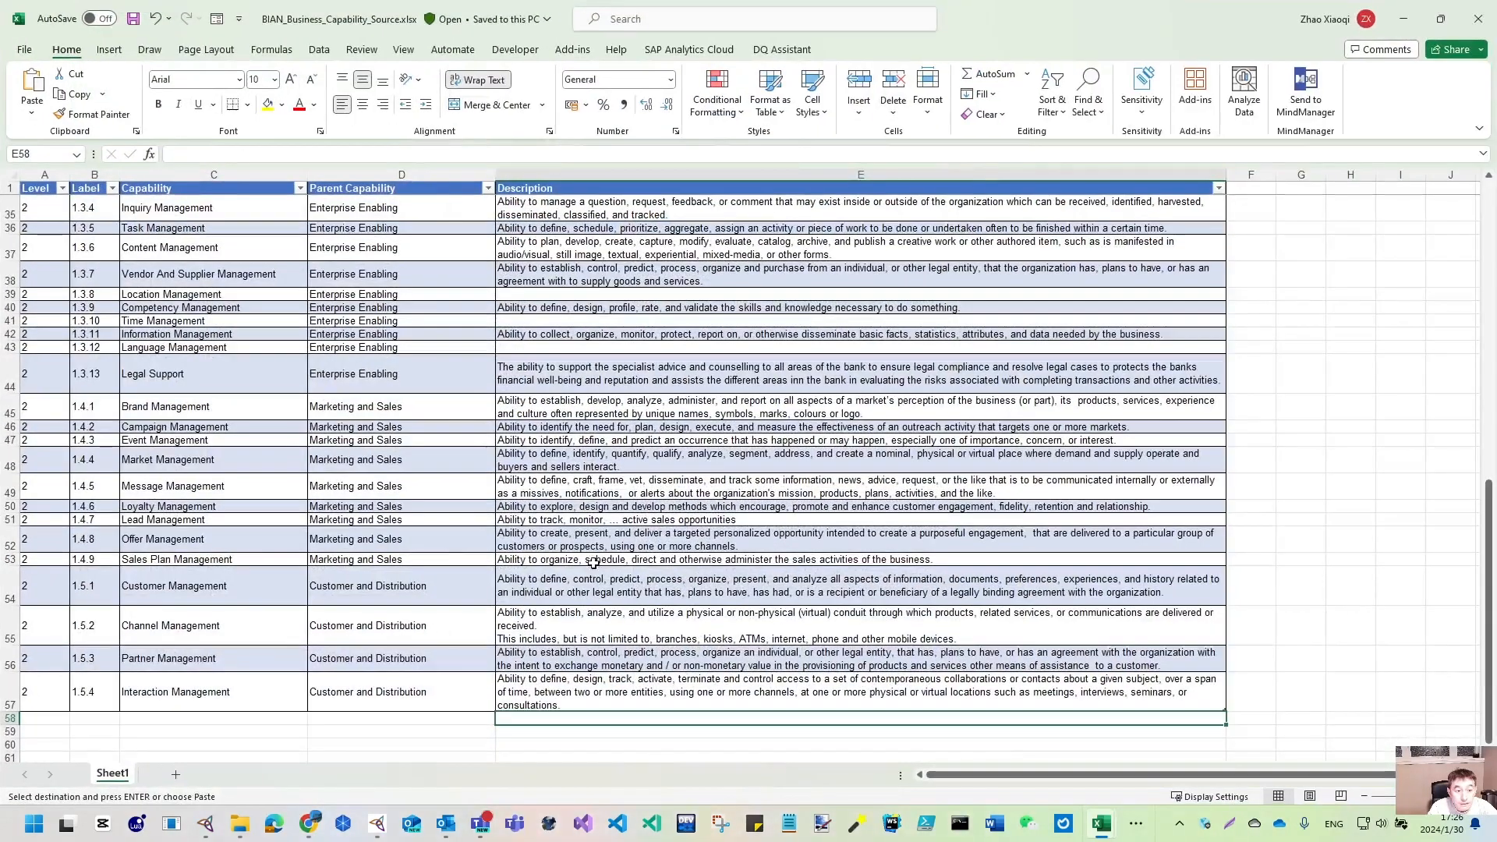
drag(5, 698, 185, 206)
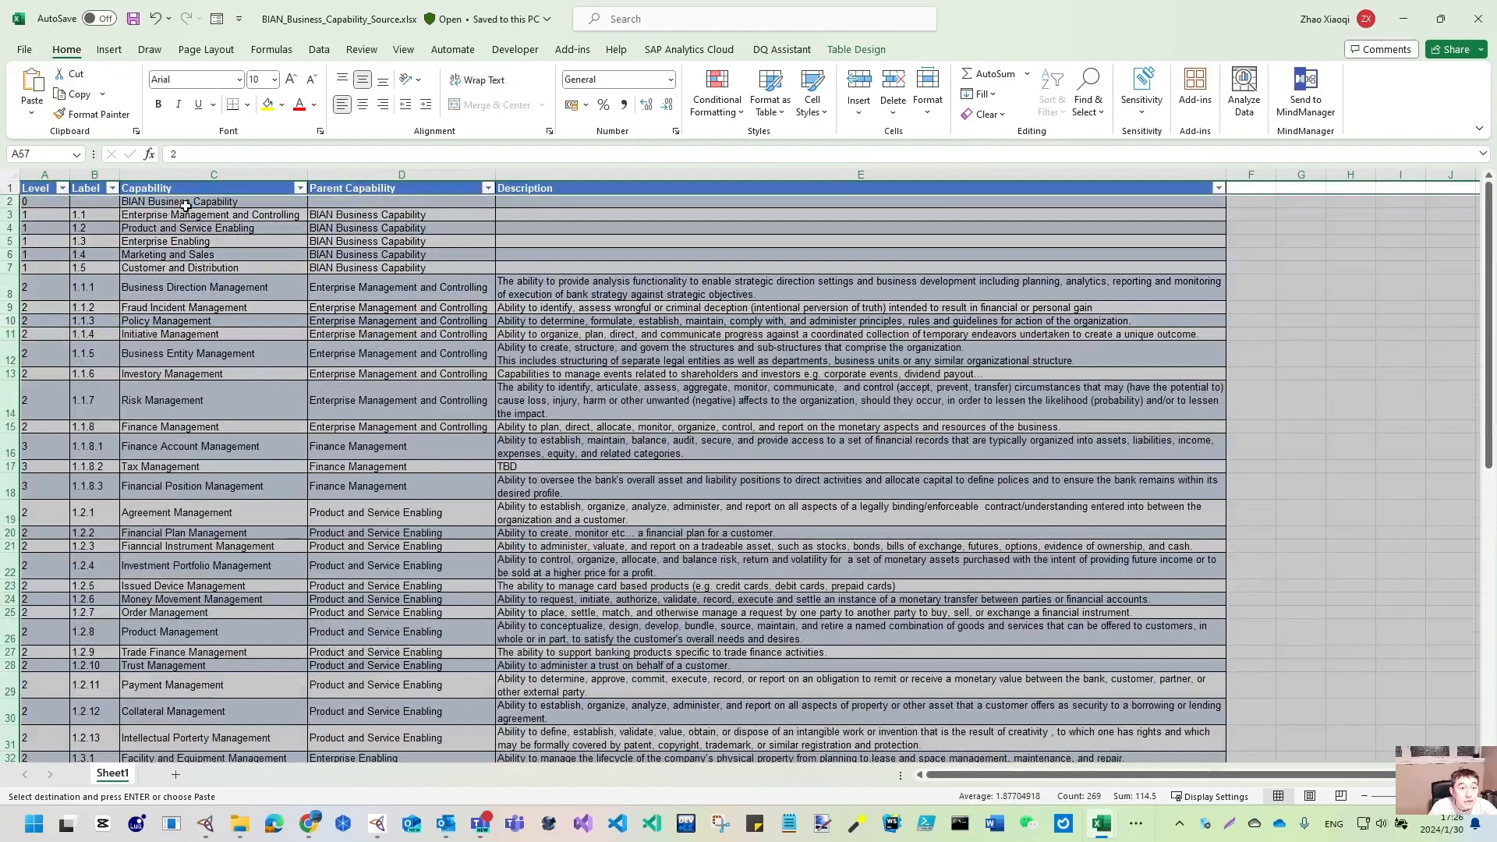
click(210, 174)
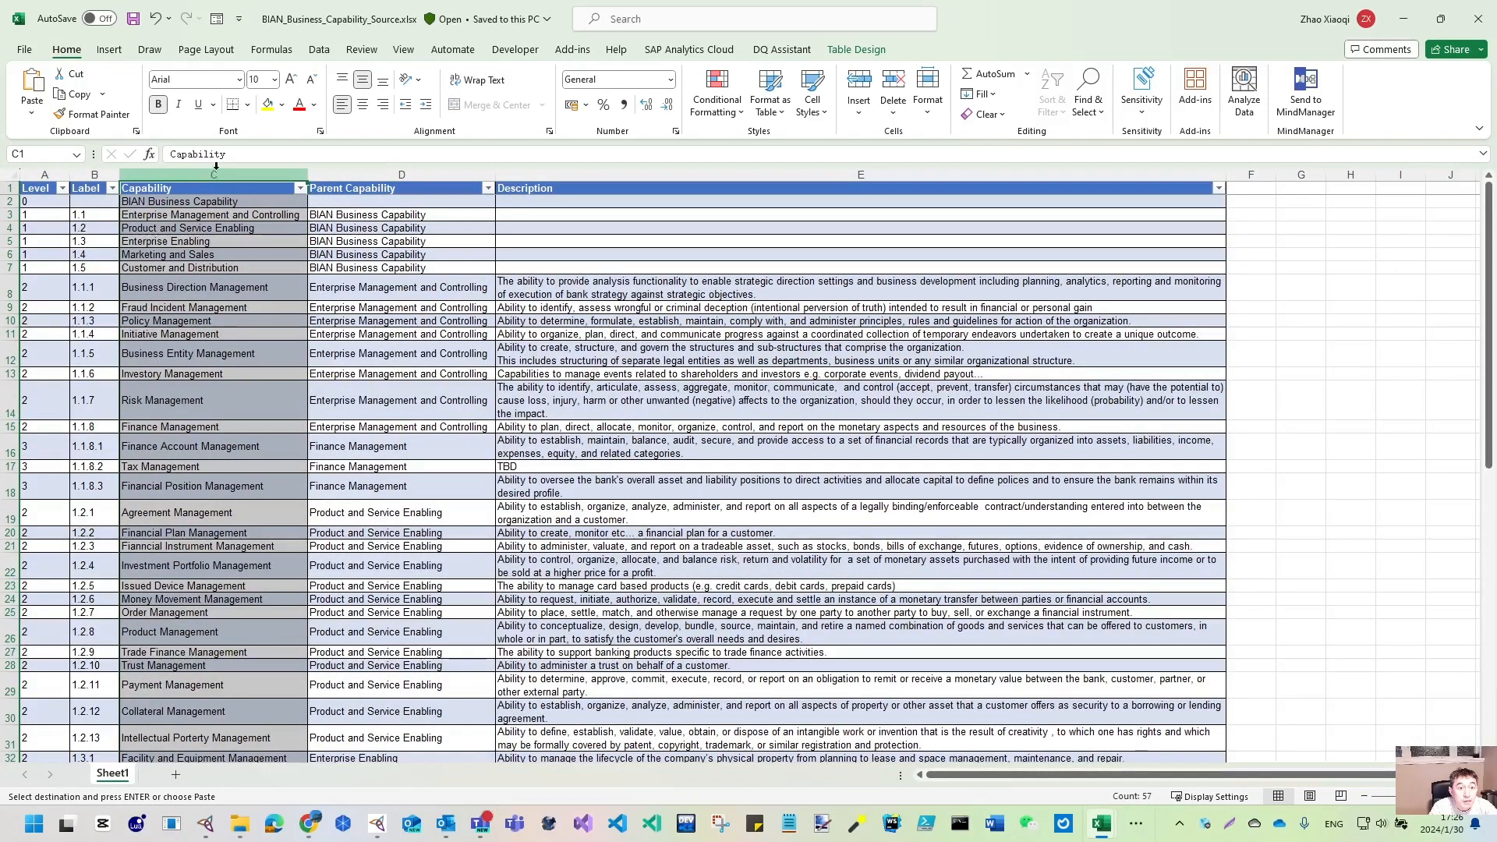
click(1440, 18)
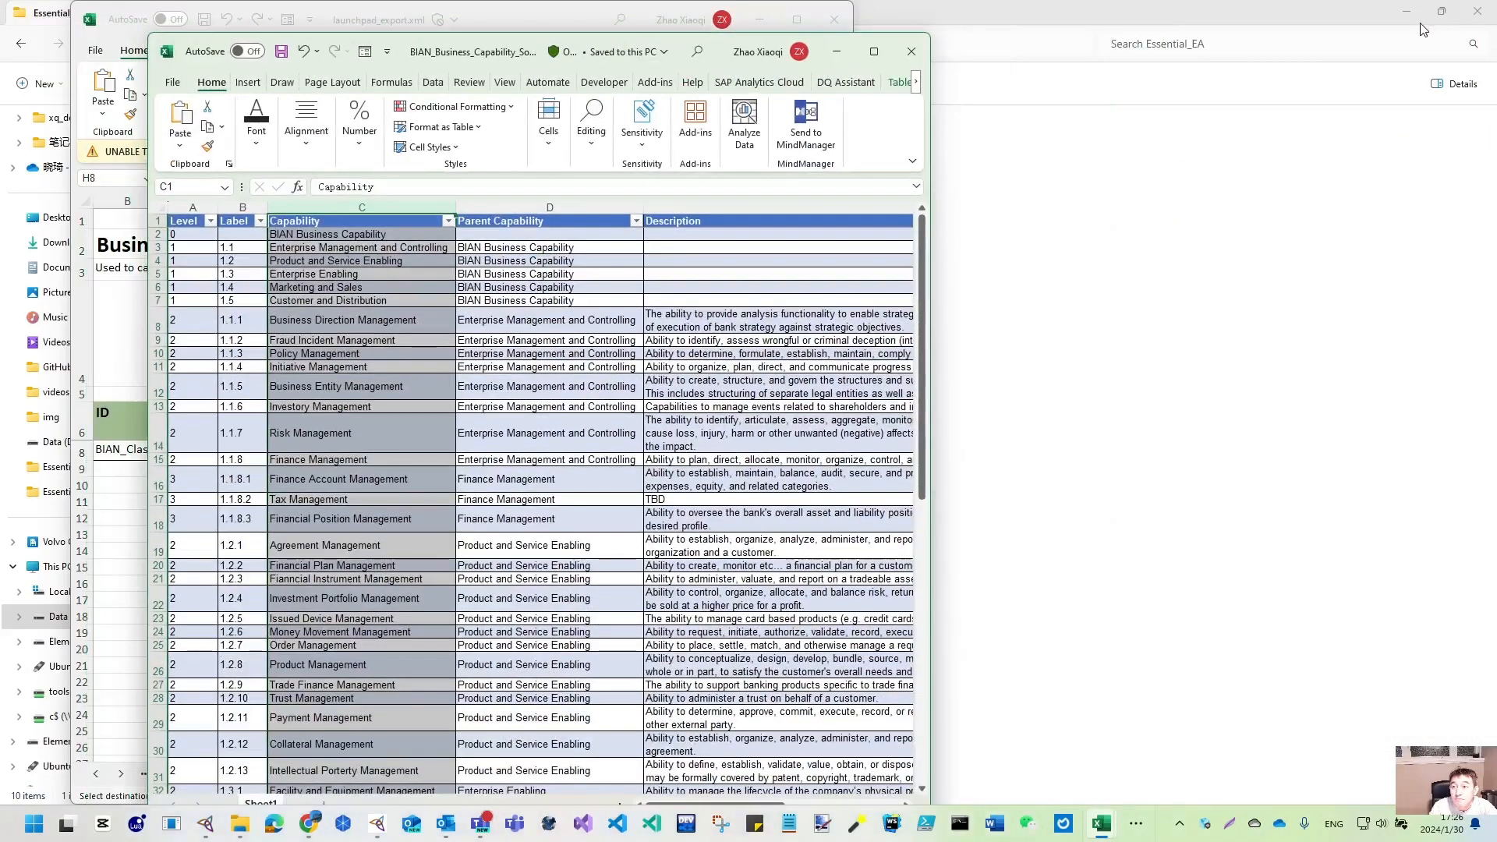
click(1455, 21)
click(1404, 12)
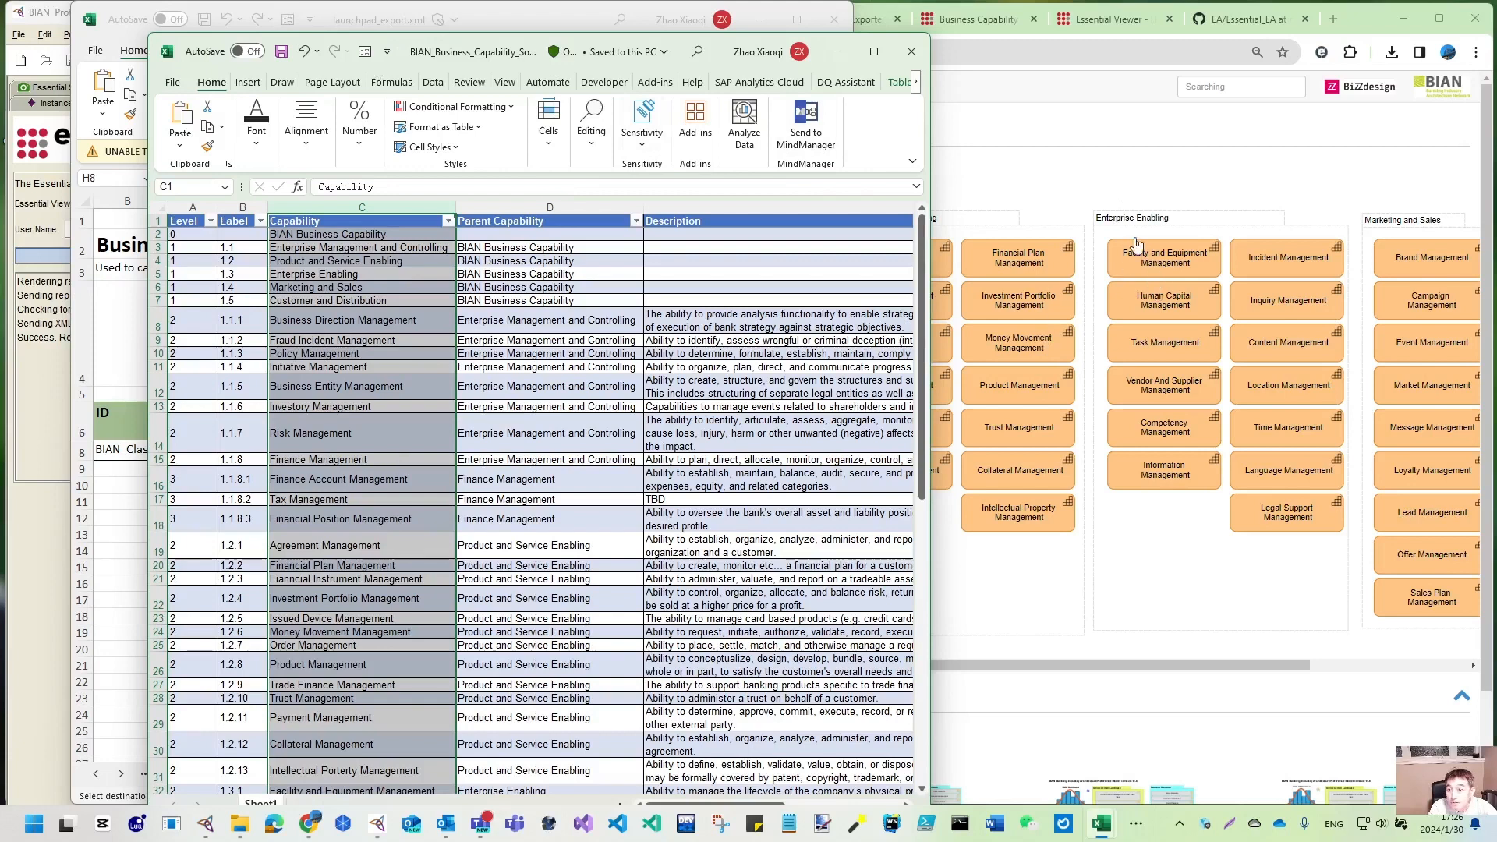
- Review Enterprise Enabling (1.3) and sub-capabilities 1.3.1–1.3.13, then tile both workbooks side by side
click(319, 276)
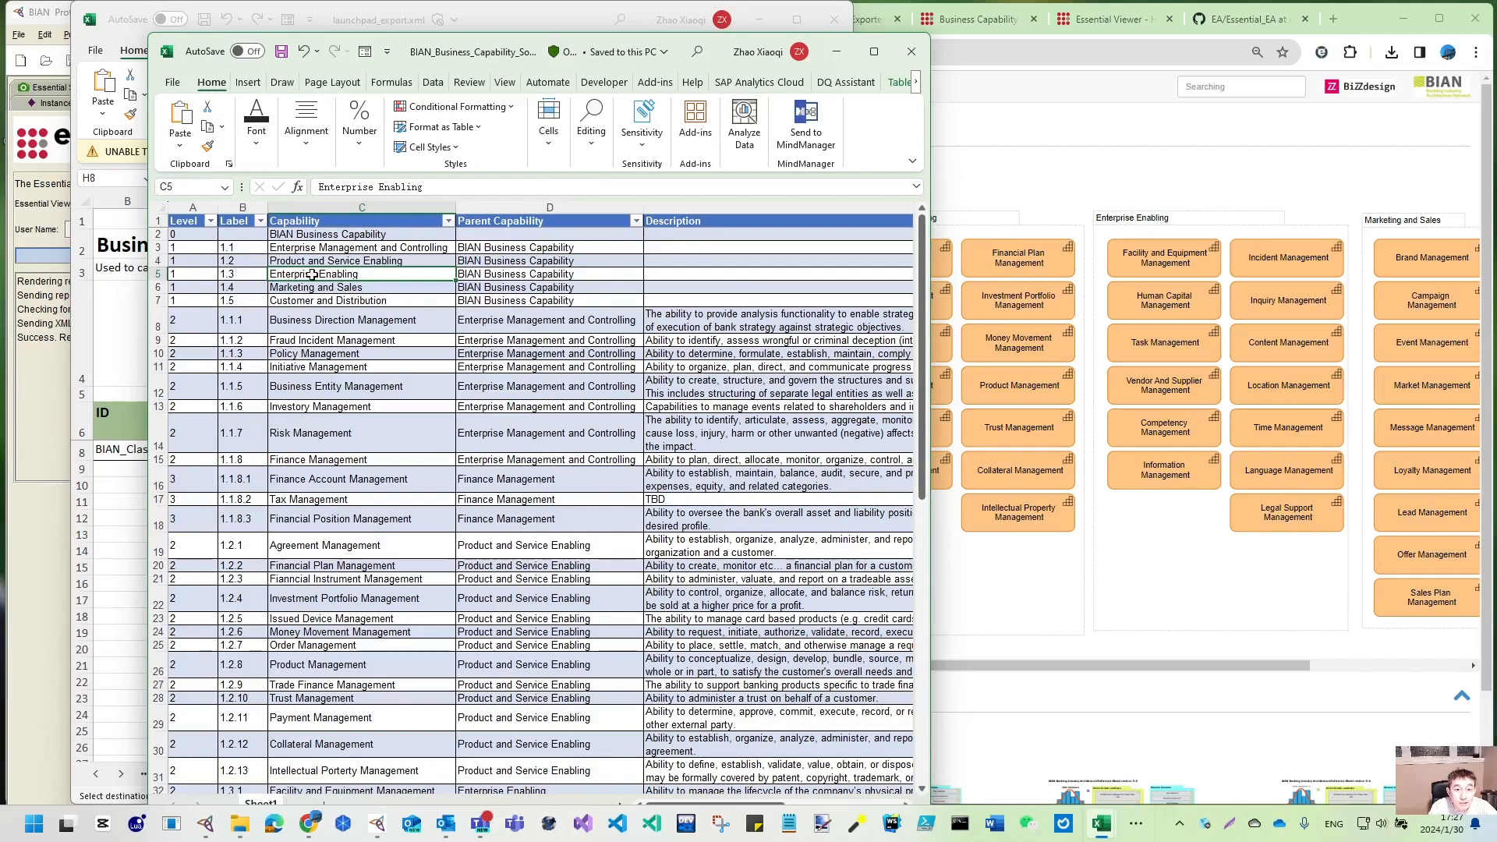
click(561, 275)
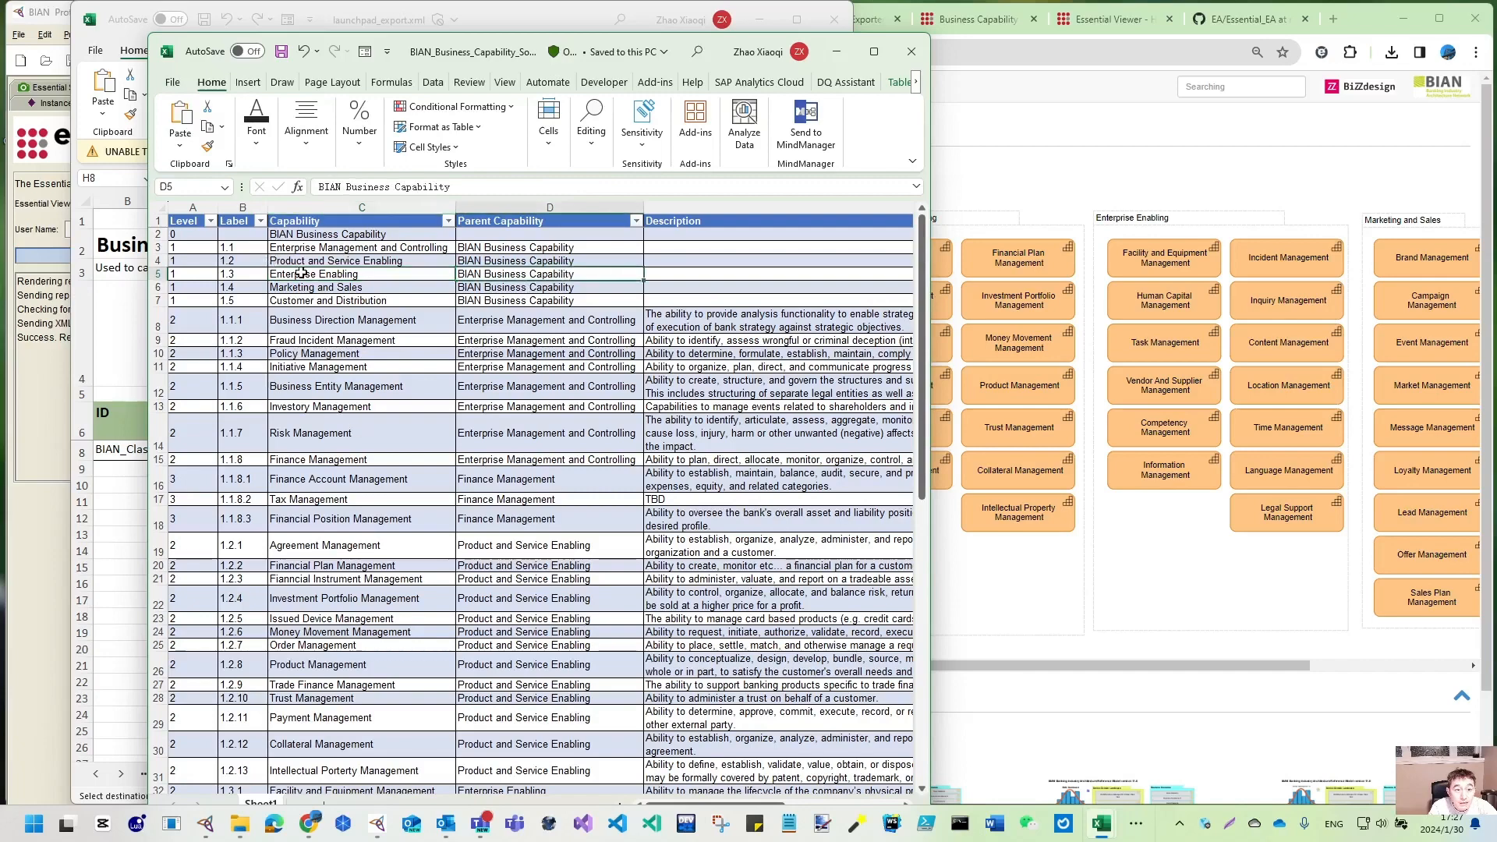
click(240, 274)
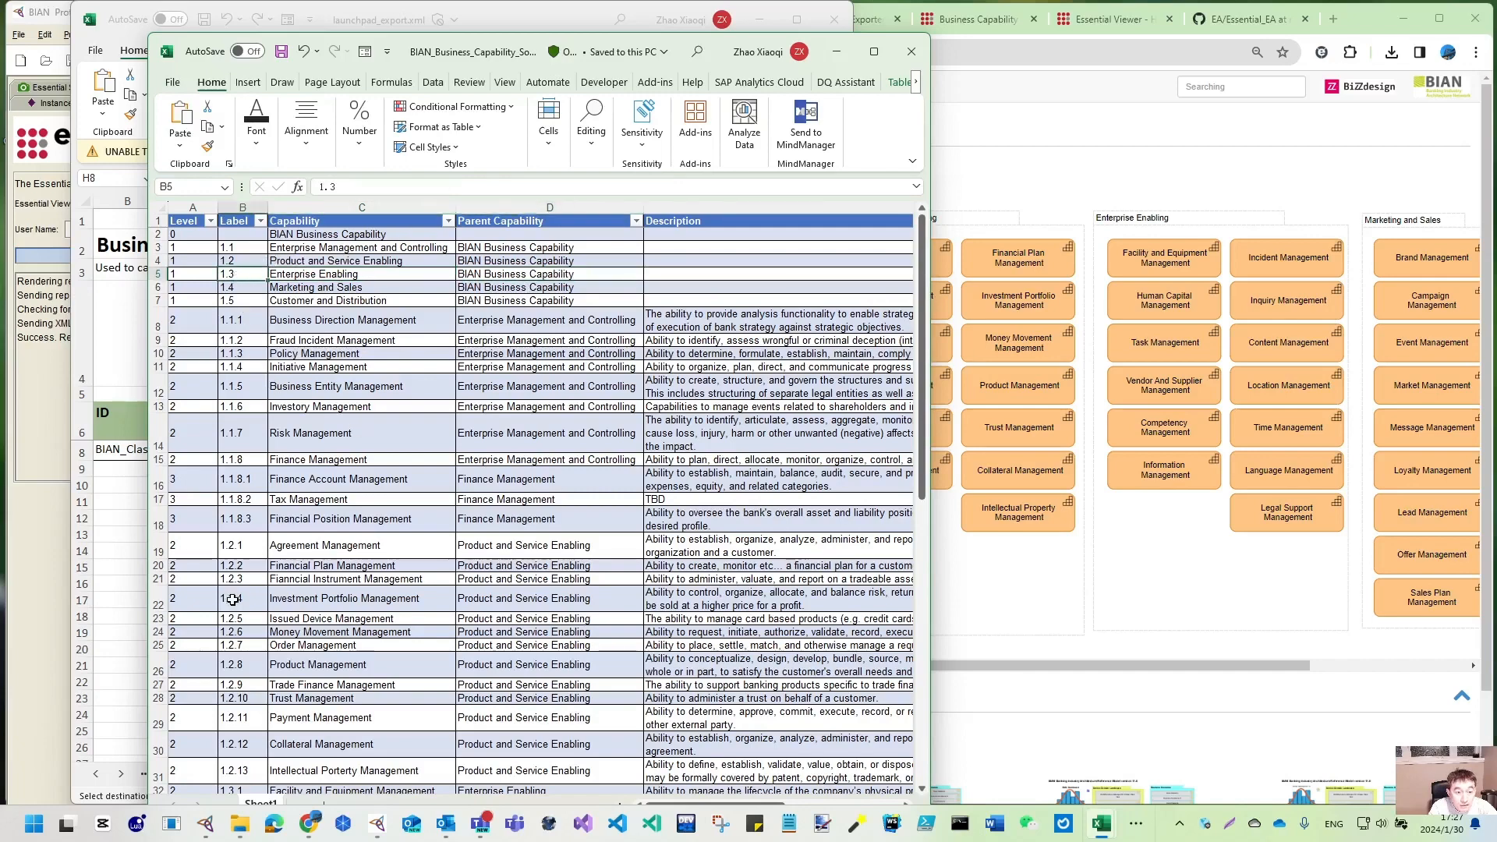
scroll(233, 600, down, 6)
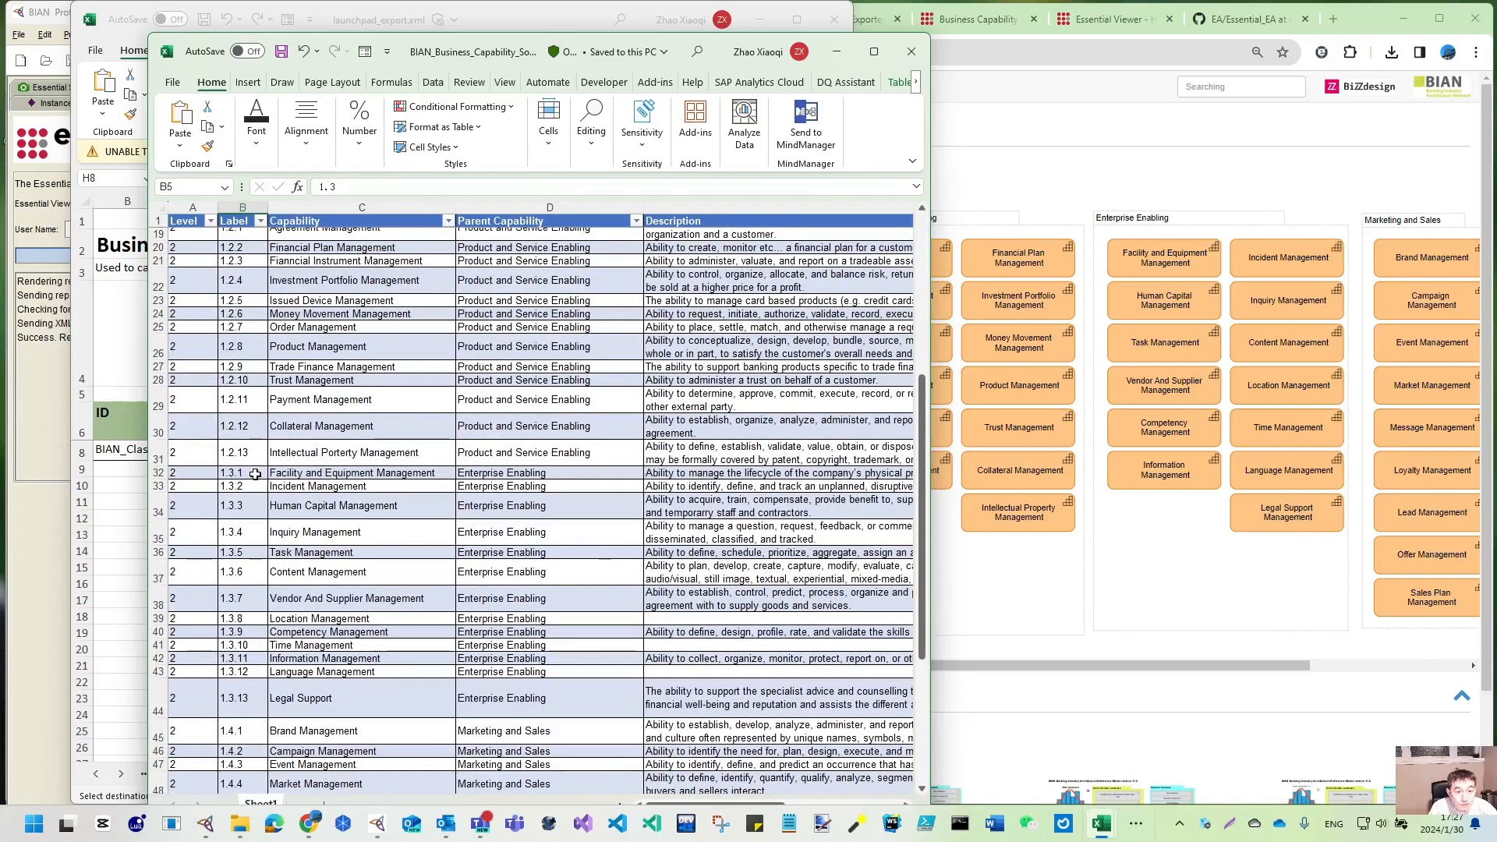
click(254, 474)
drag(255, 474, 250, 706)
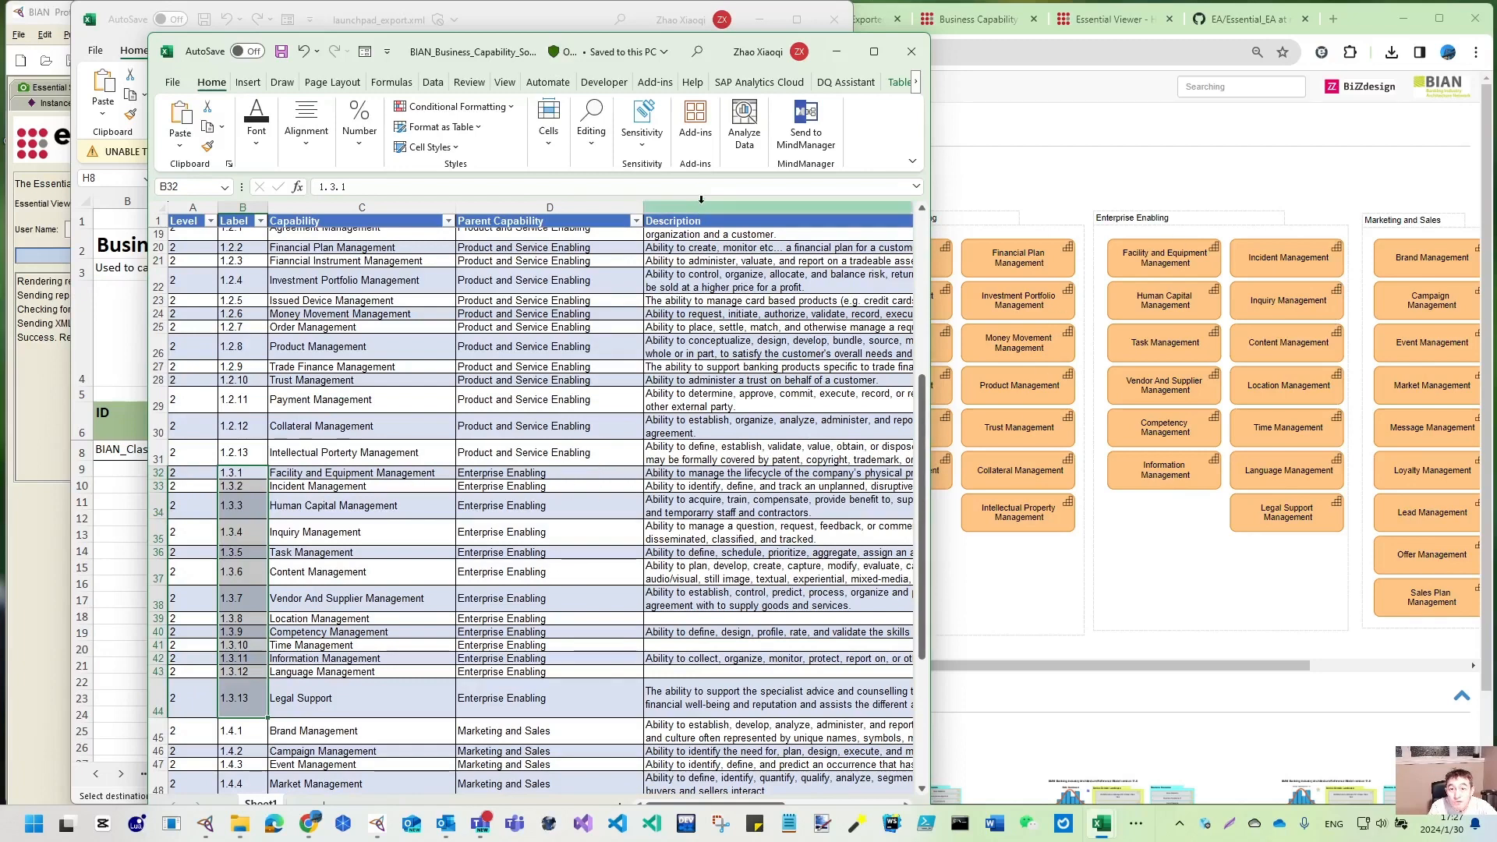
click(724, 212)
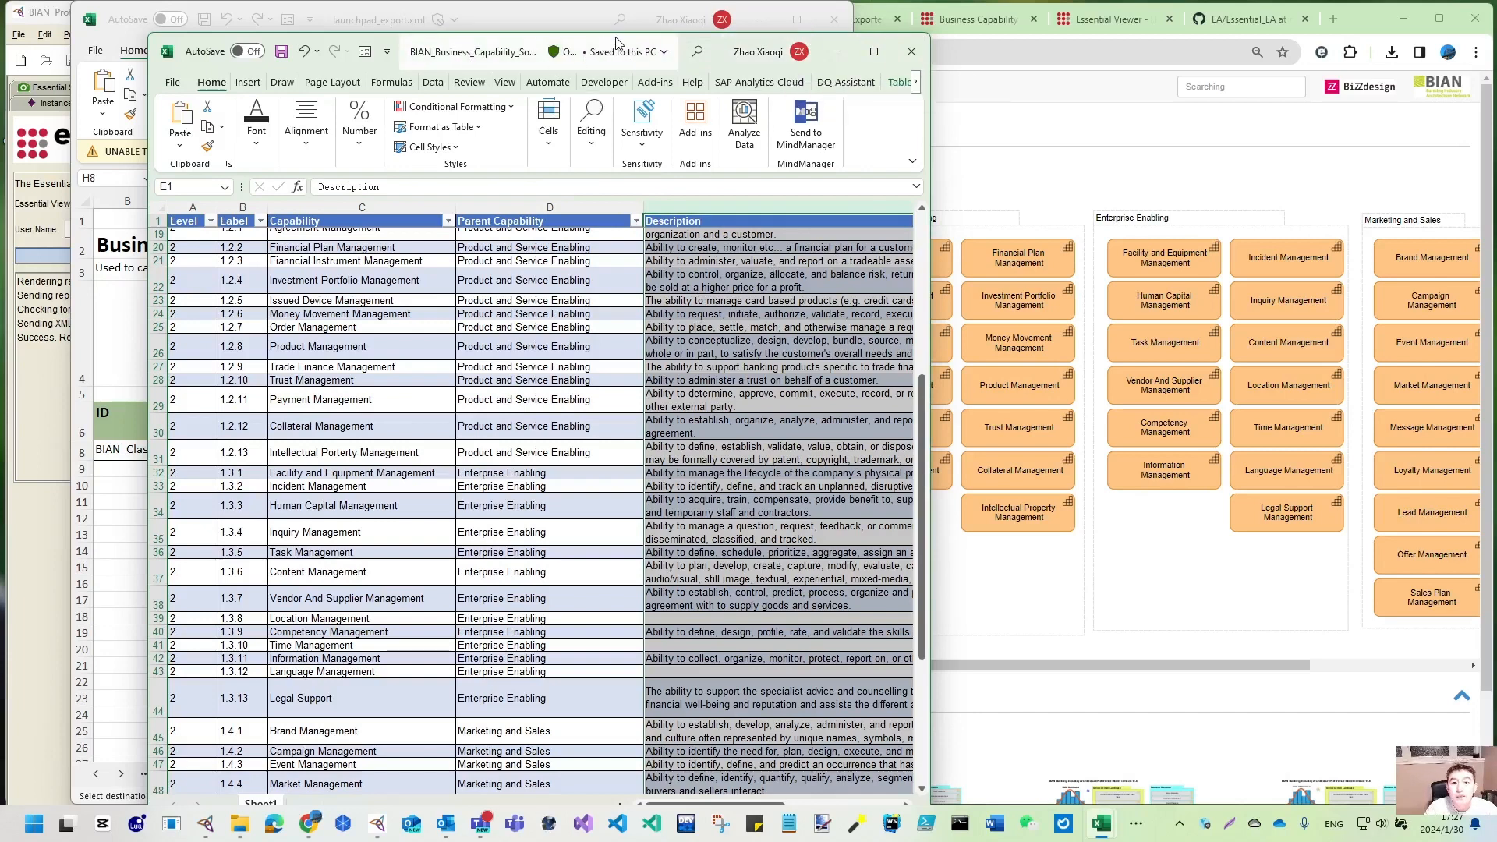
drag(636, 39, 1190, 17)
drag(501, 17, 435, 16)
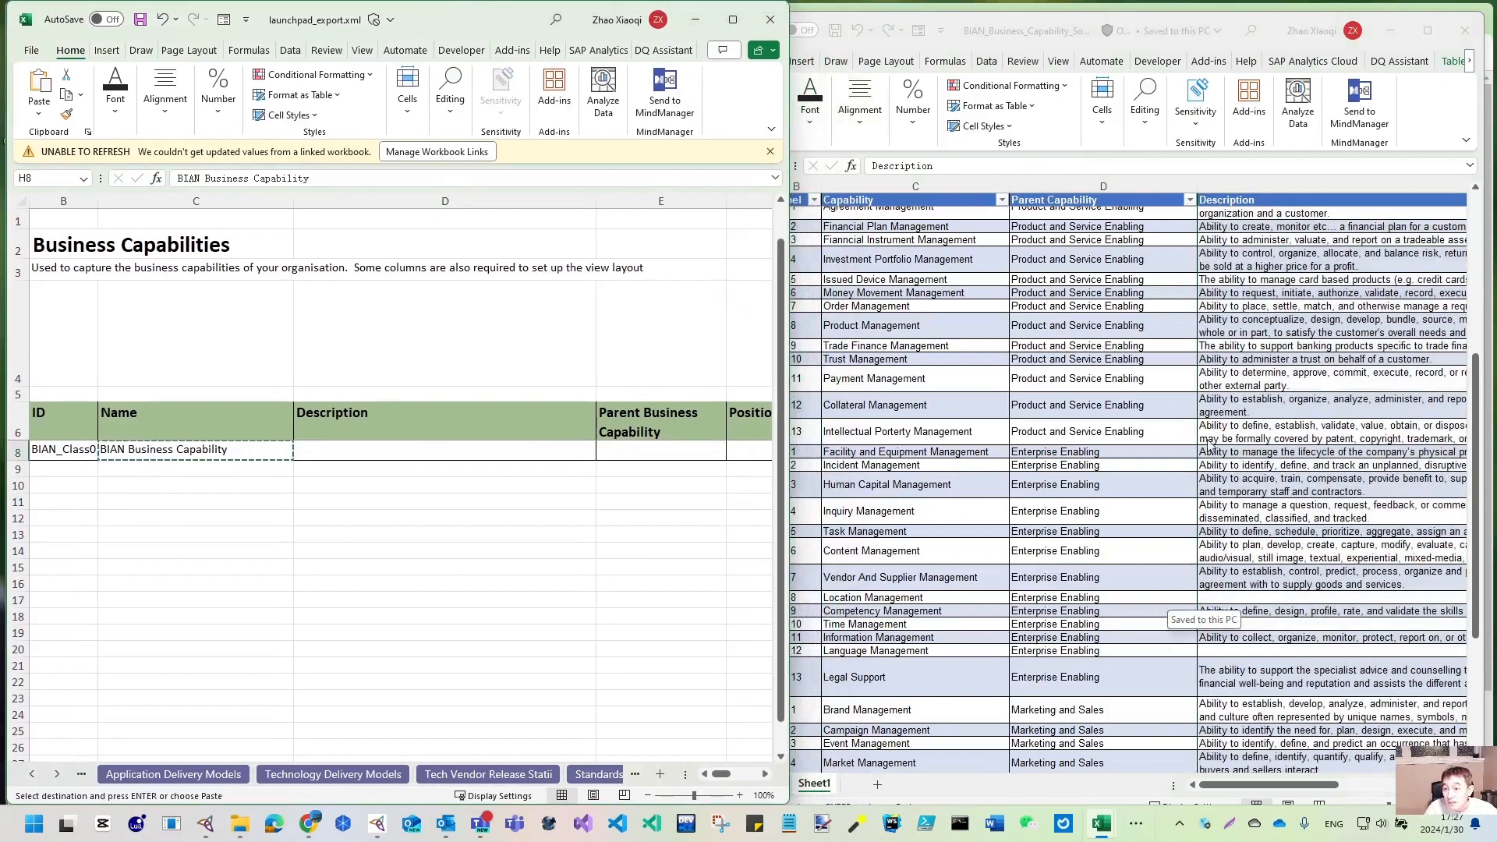
- Copy level-1 capability names C3:C7 and paste them as values into launchpad_export C9:C13
click(1263, 786)
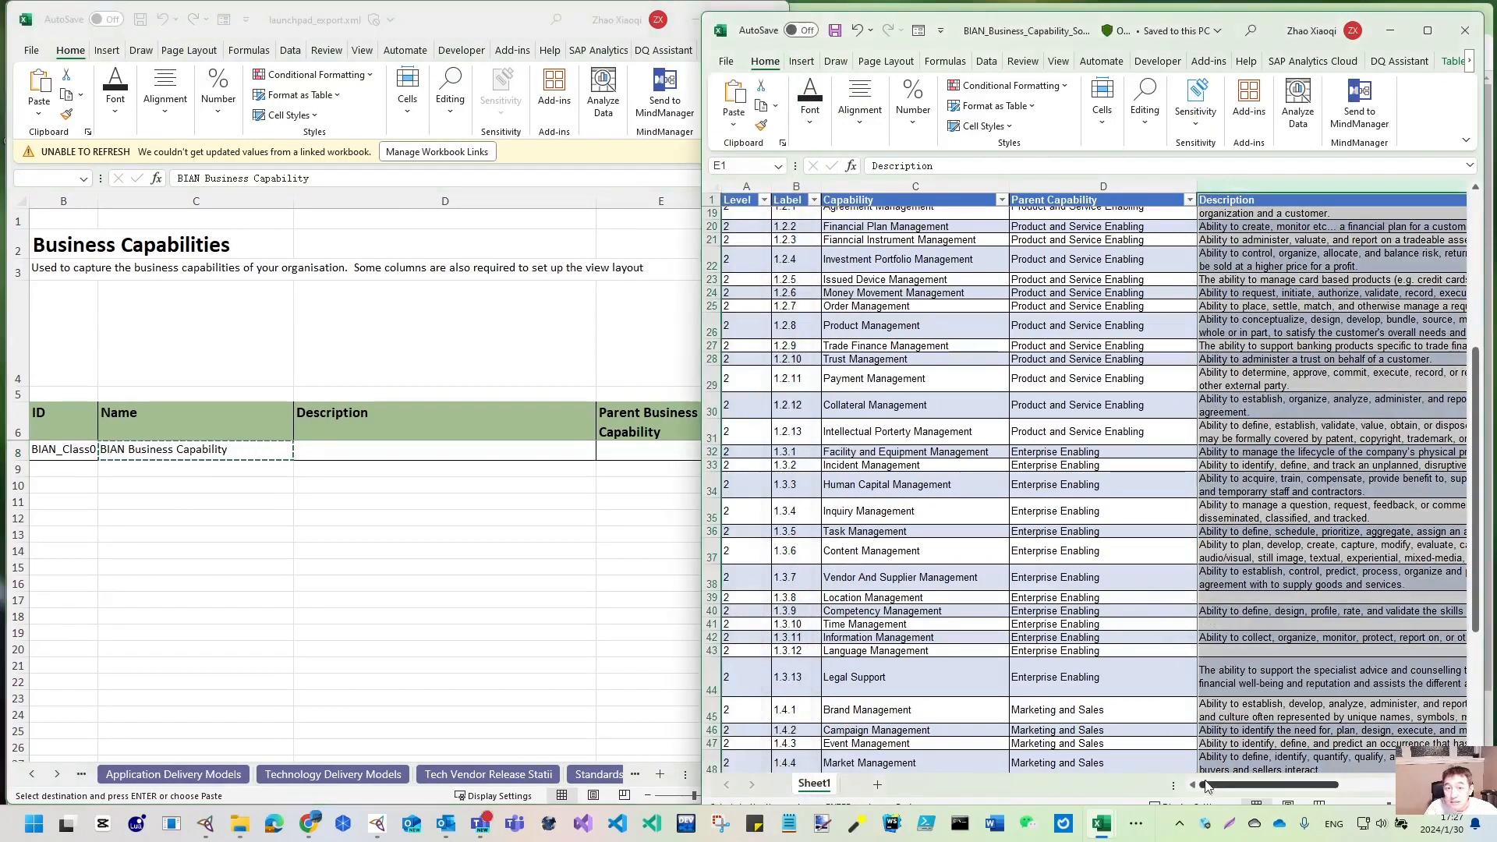
scroll(860, 325, up, 6)
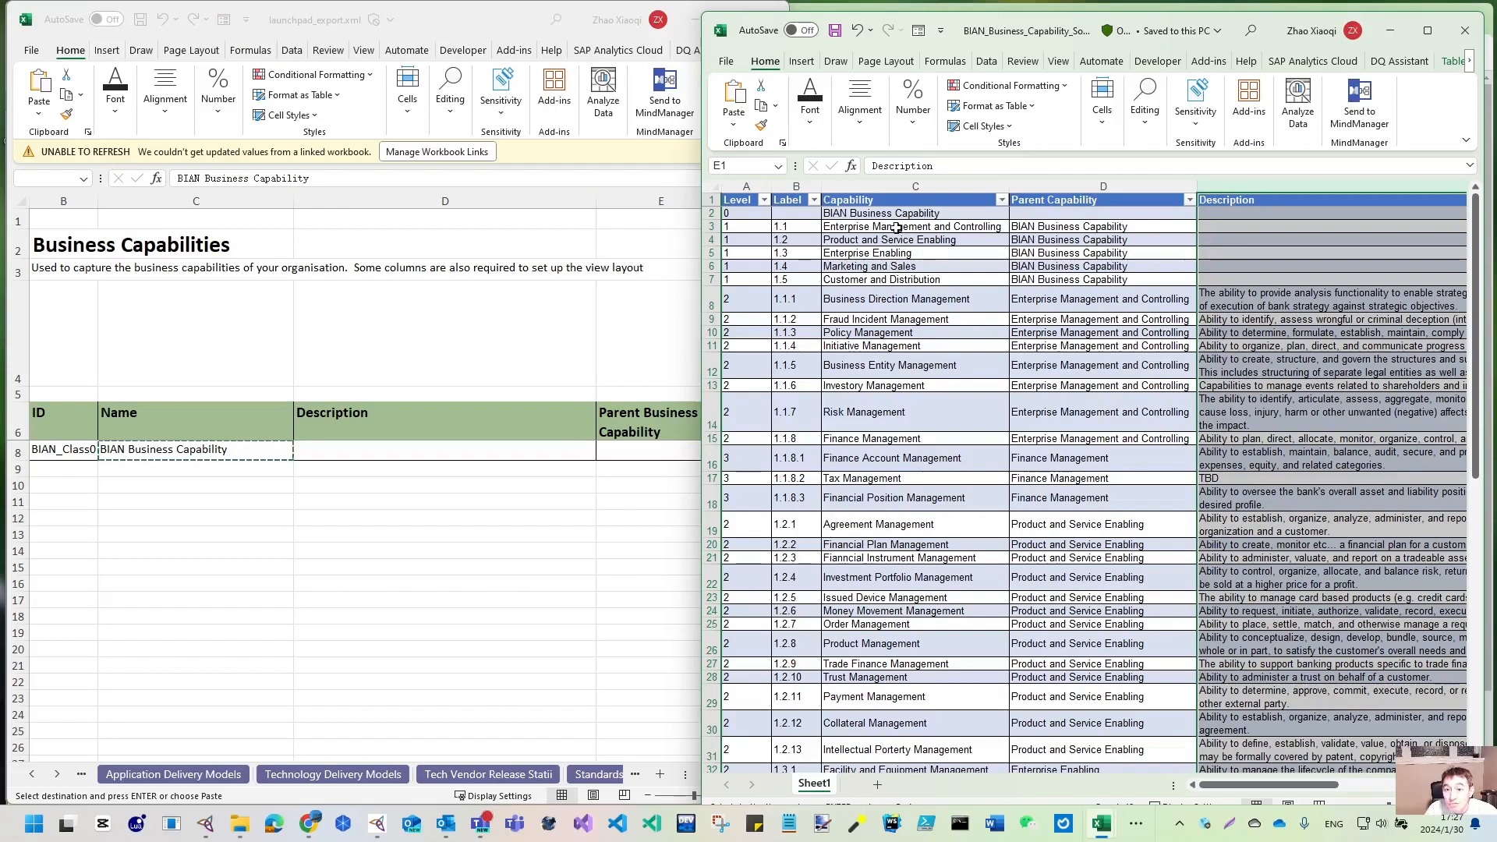
drag(894, 229, 895, 277)
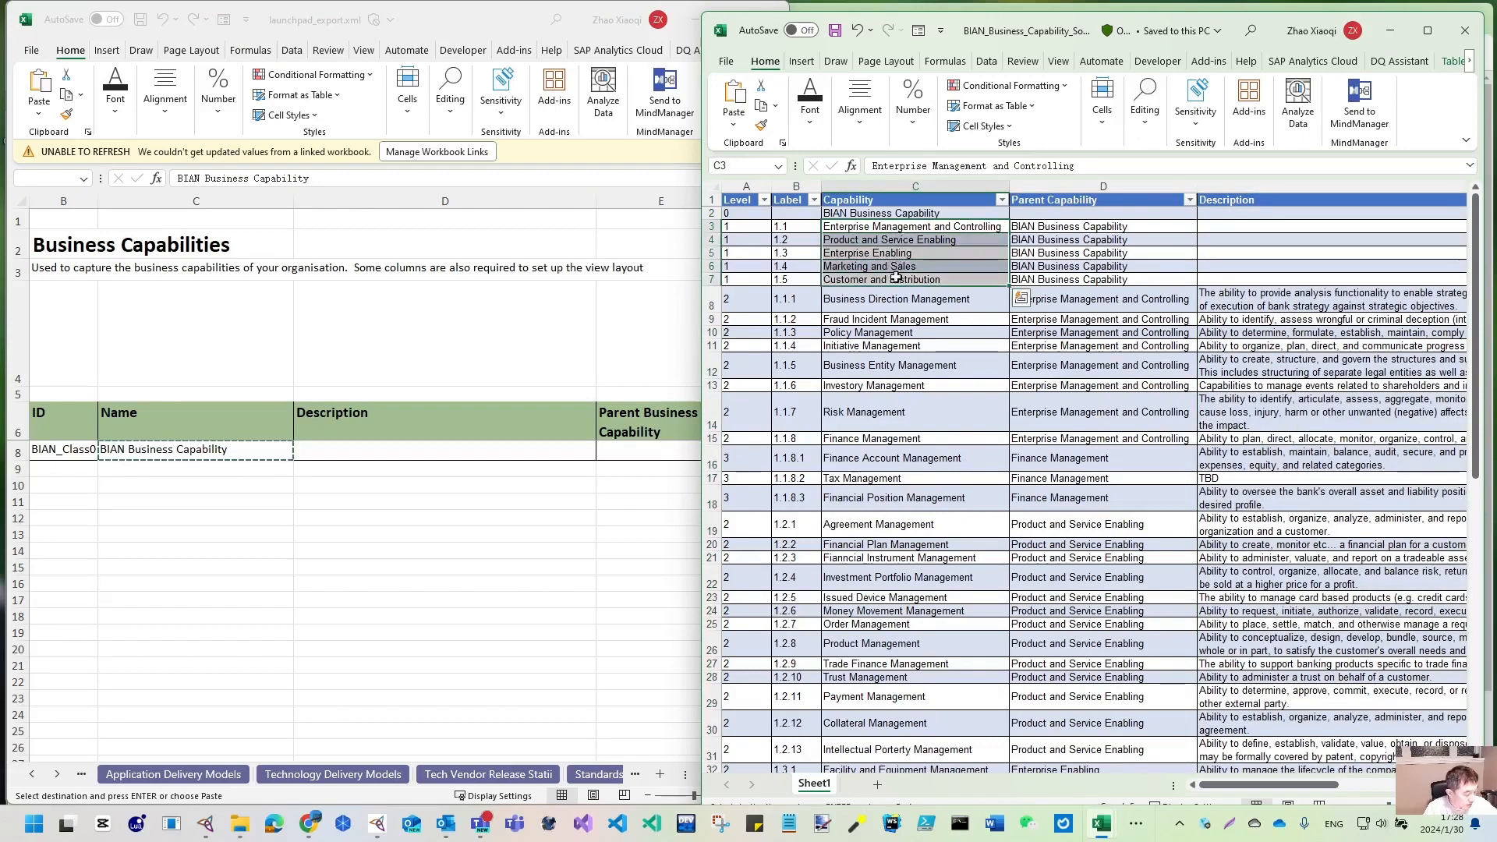
key(ctrl+c)
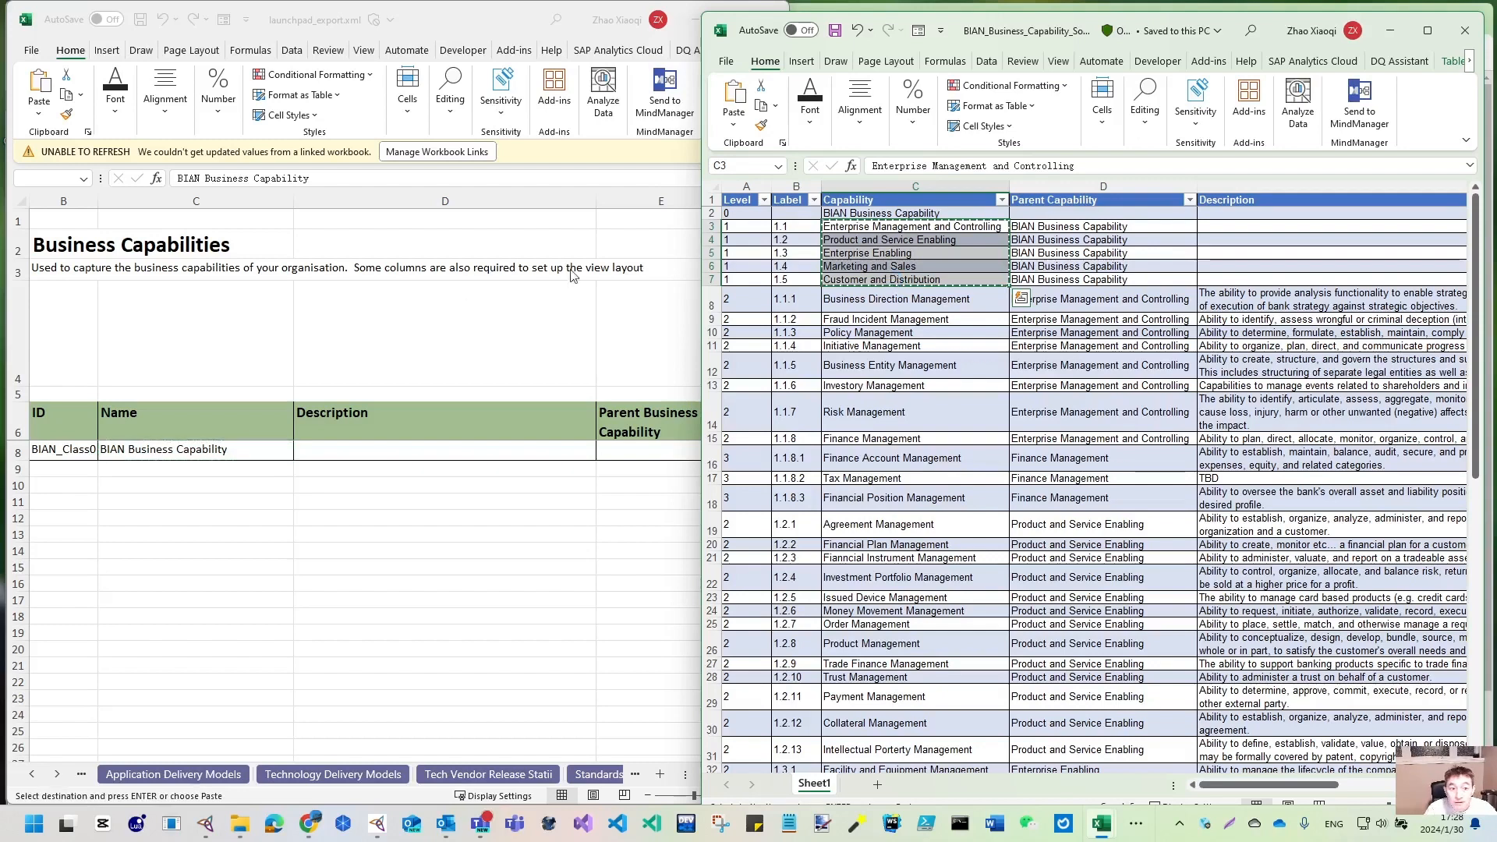
click(137, 471)
click(121, 468)
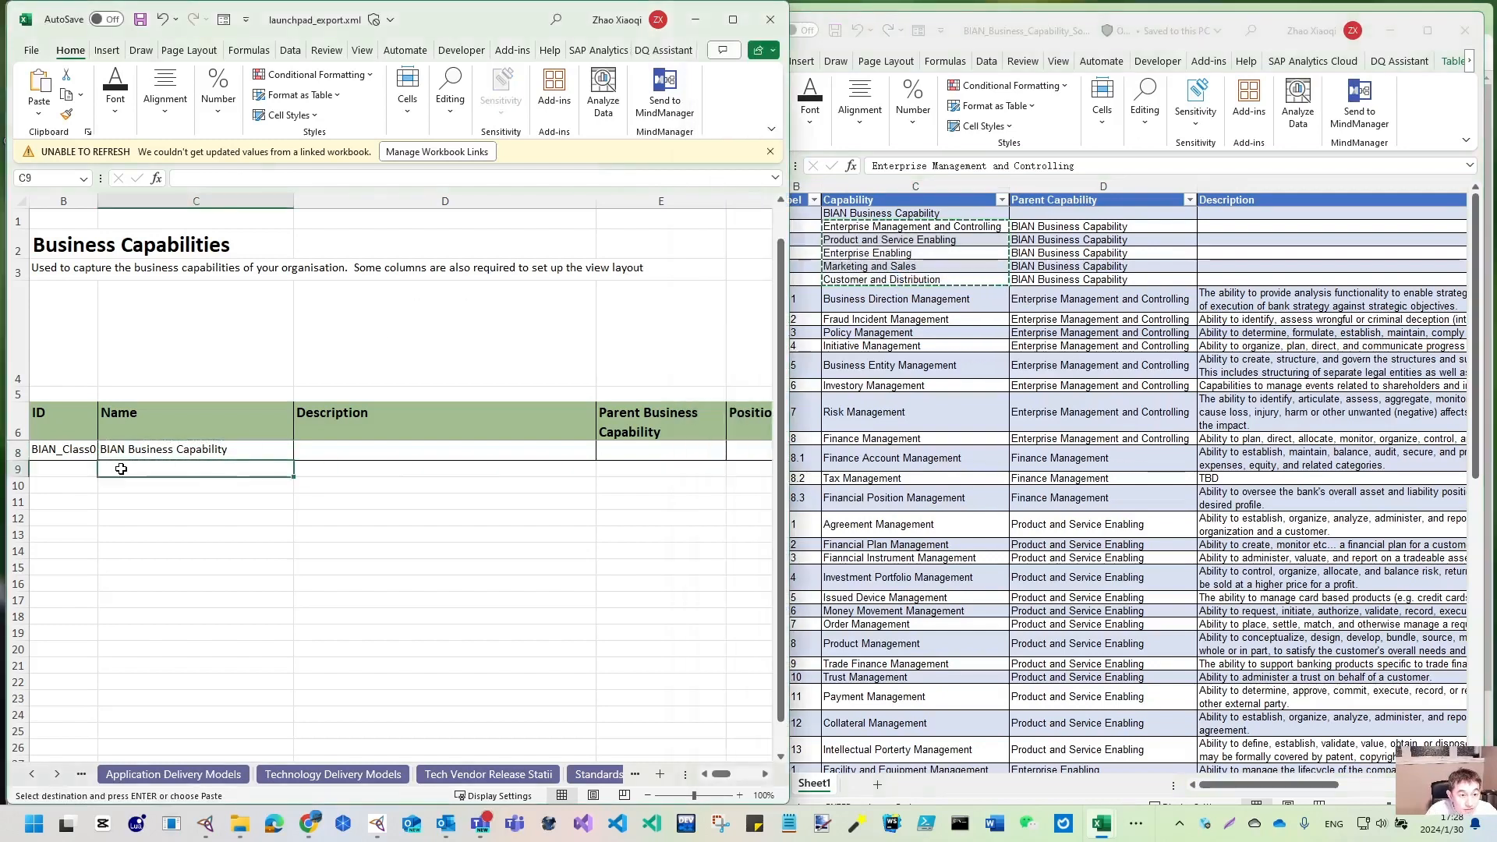
click(39, 114)
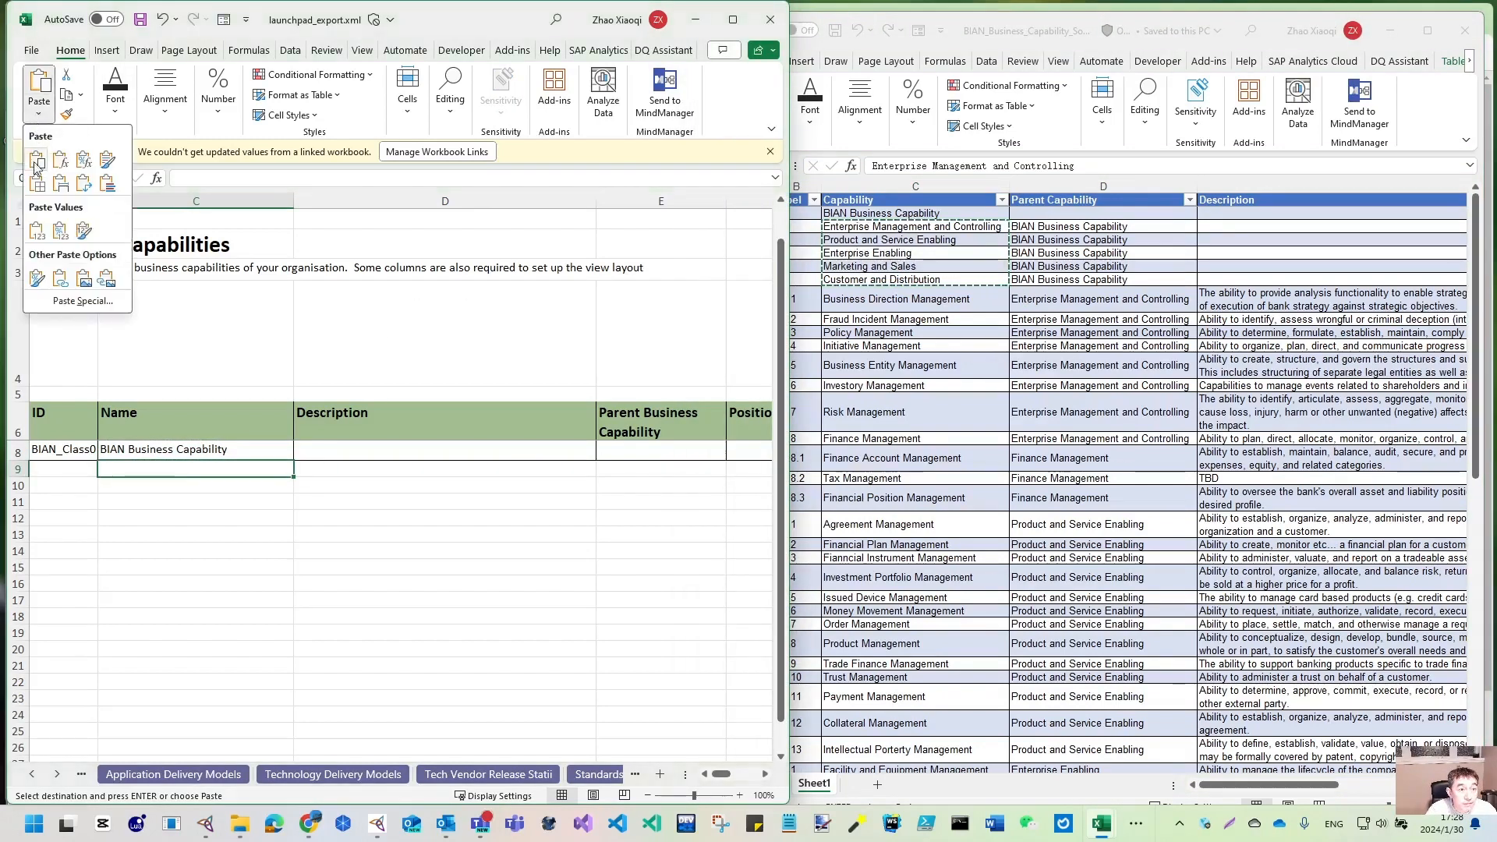
click(37, 231)
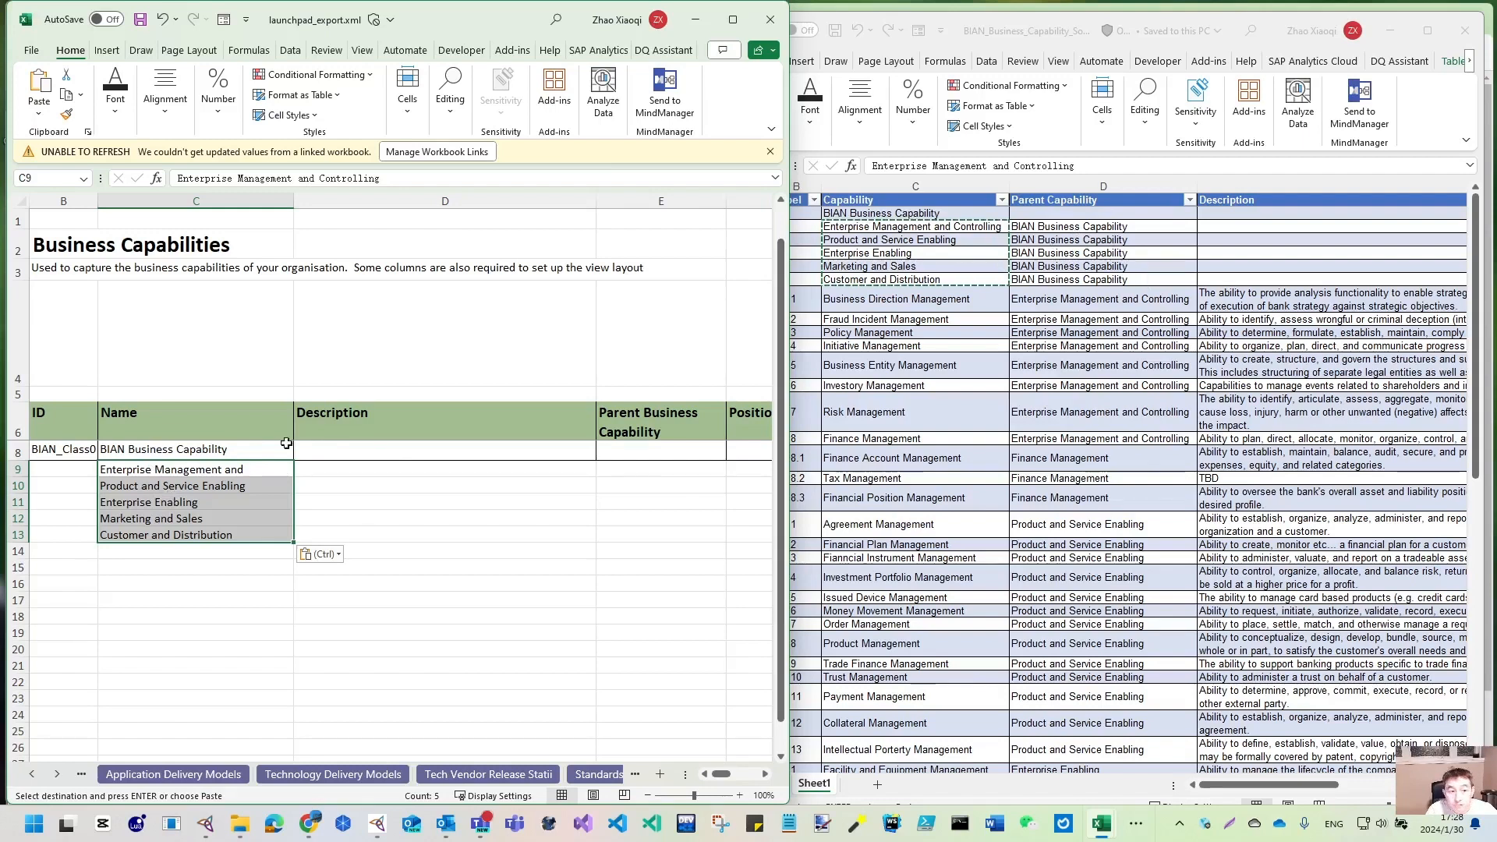
click(167, 450)
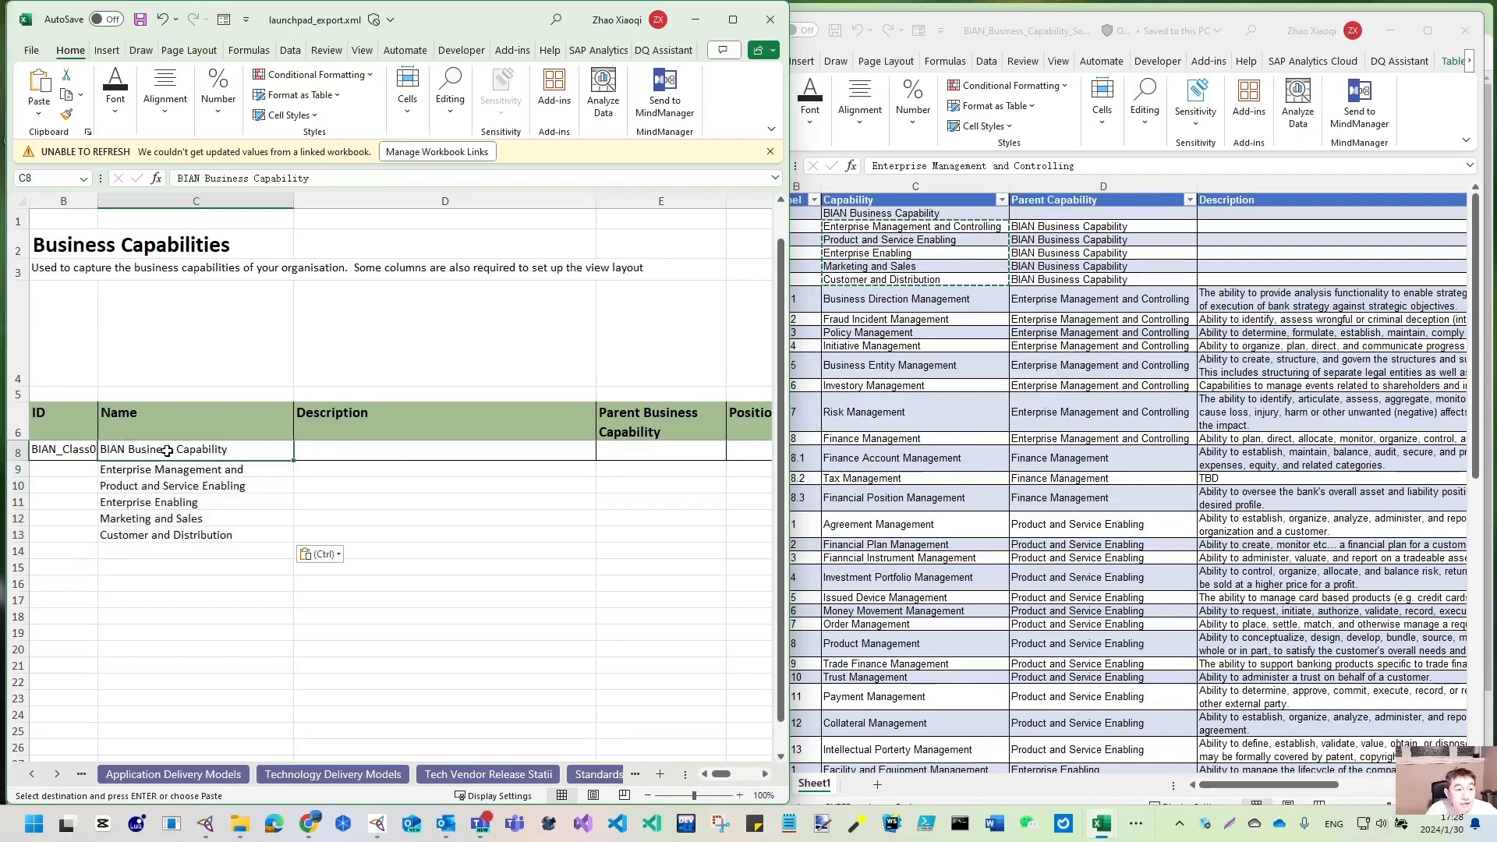
- Set Parent Business Capability E9–E13 to BIAN Business Capability and widen column E
click(664, 468)
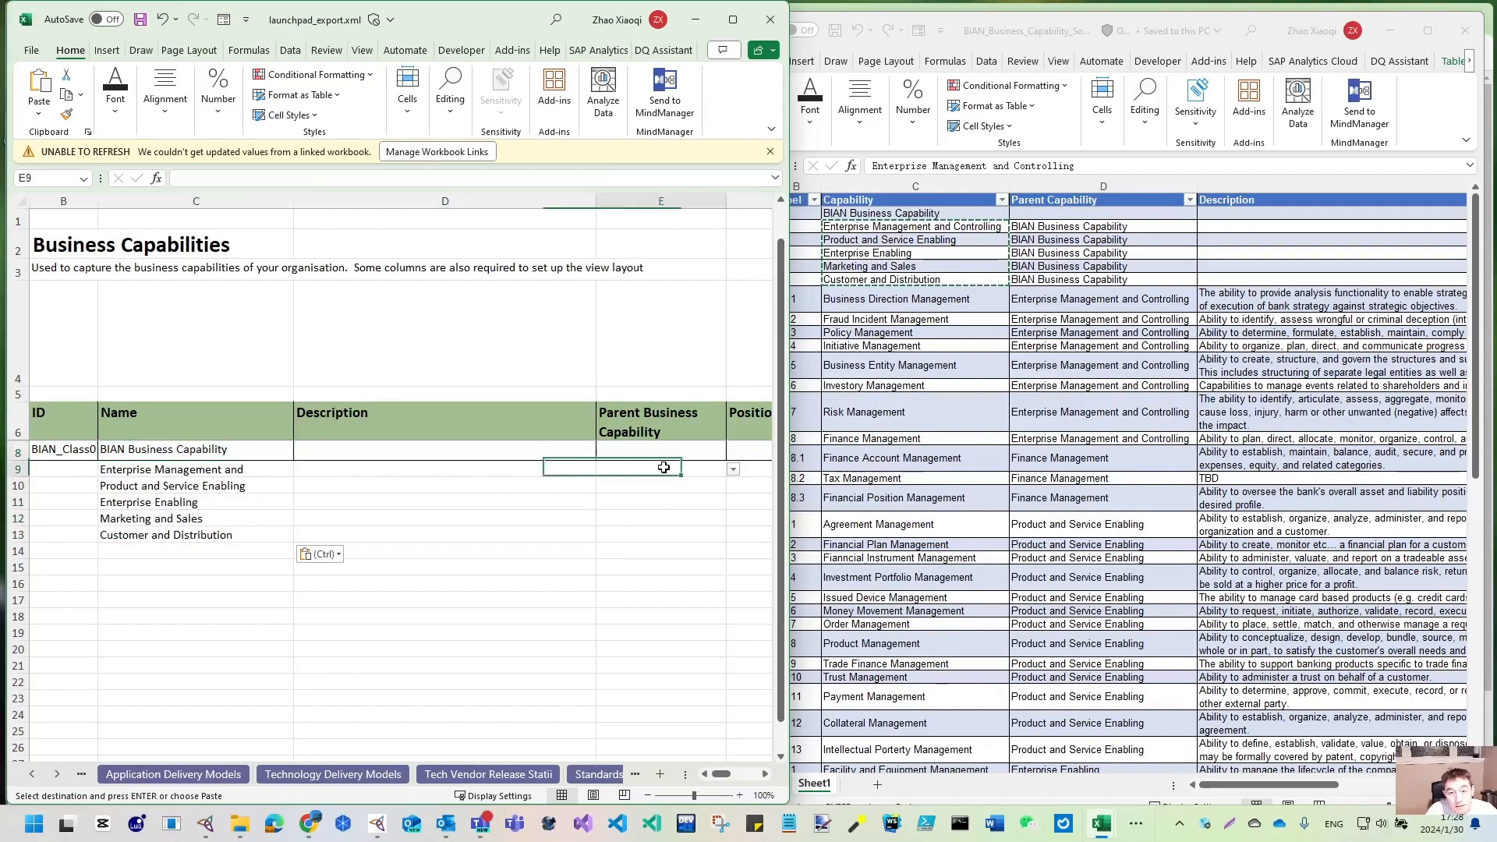
click(690, 443)
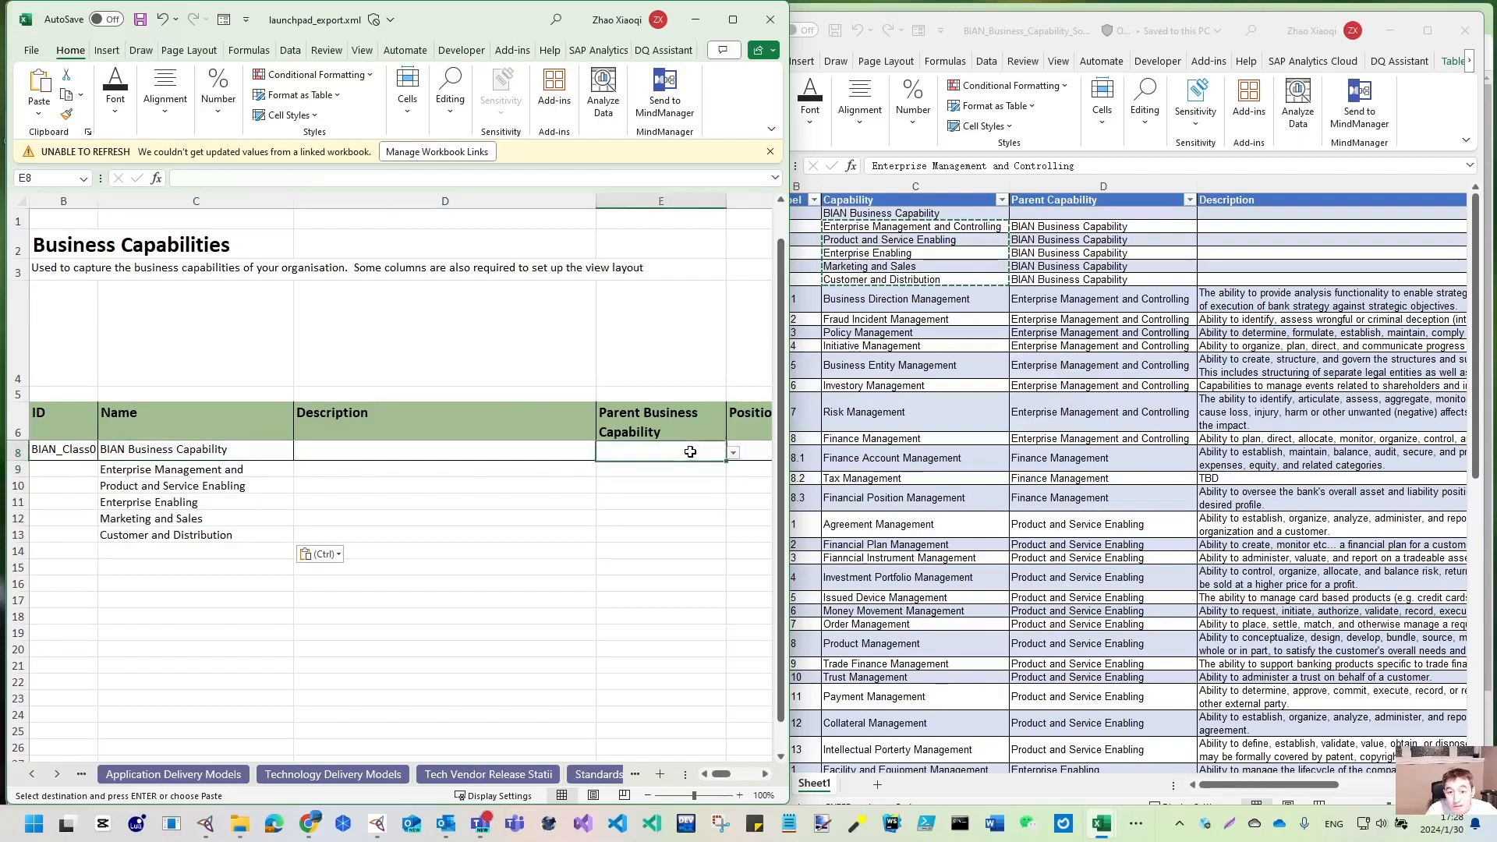
click(709, 468)
click(733, 469)
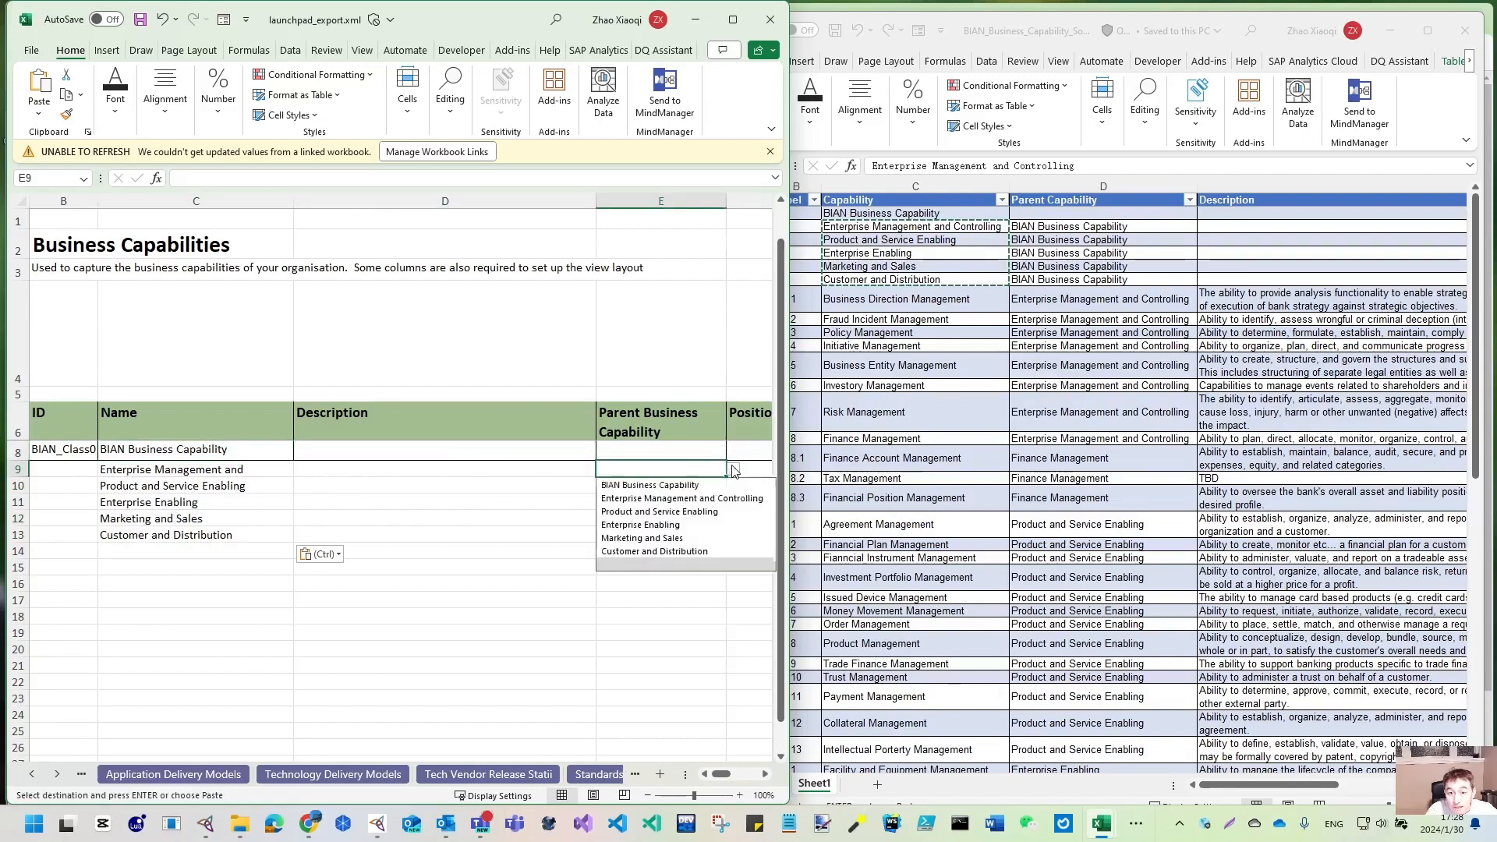
click(651, 485)
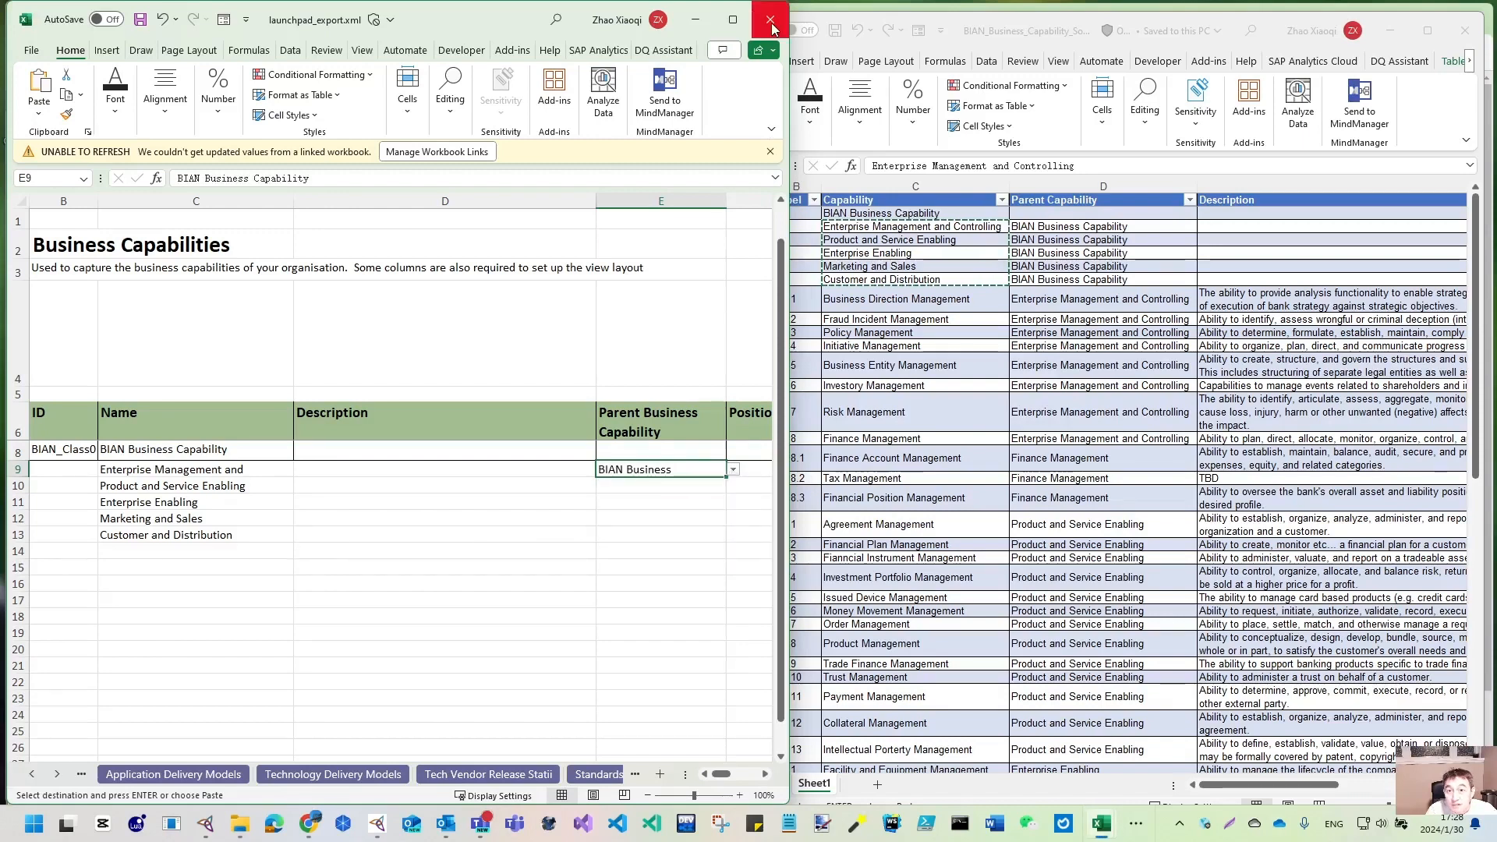
drag(791, 84, 920, 84)
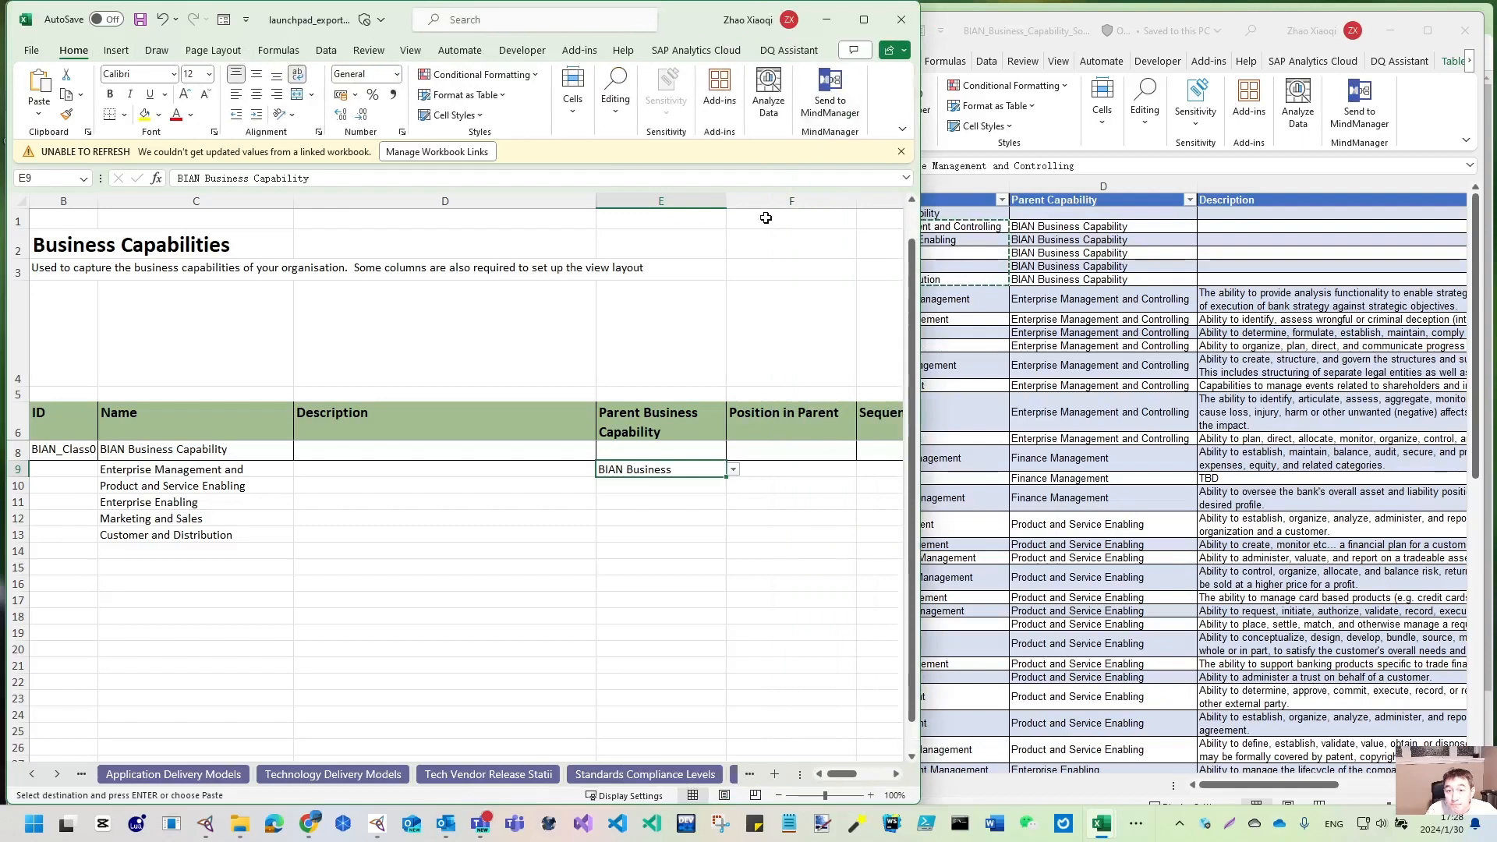
drag(725, 201, 773, 207)
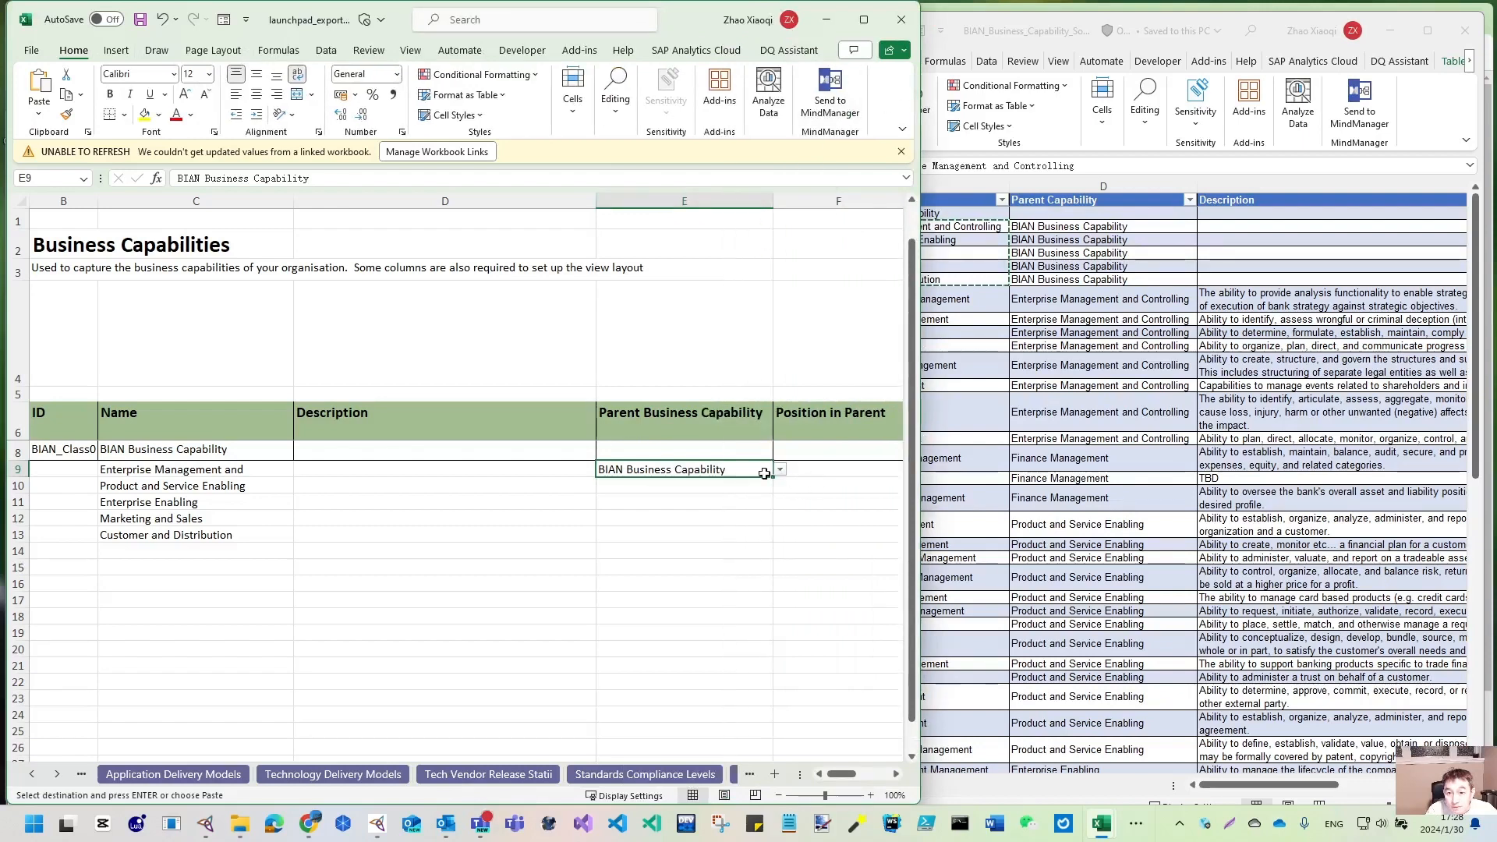
drag(773, 477, 775, 538)
click(715, 537)
click(780, 536)
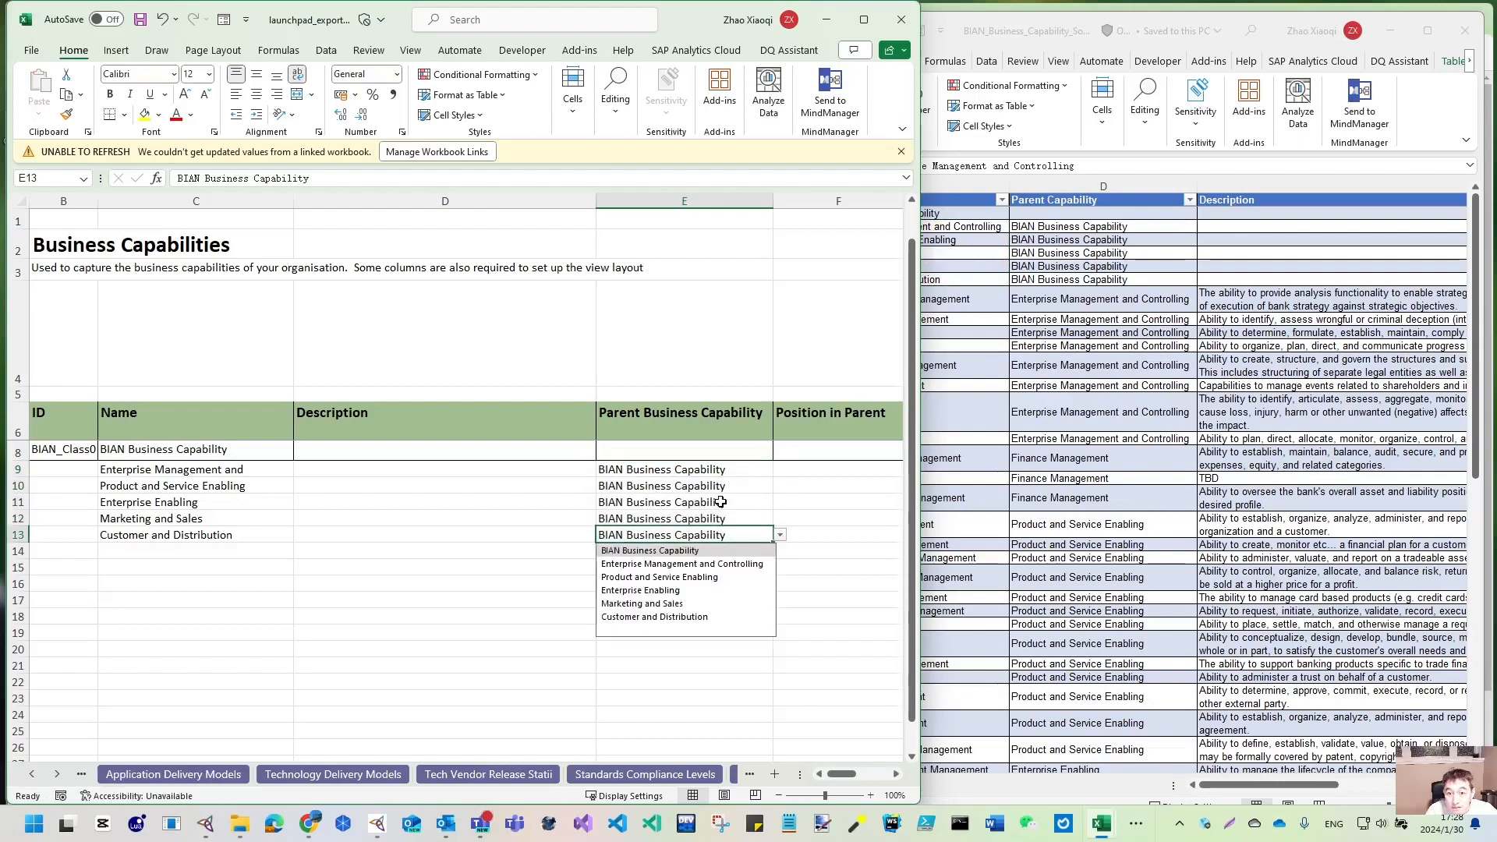
click(719, 501)
click(687, 479)
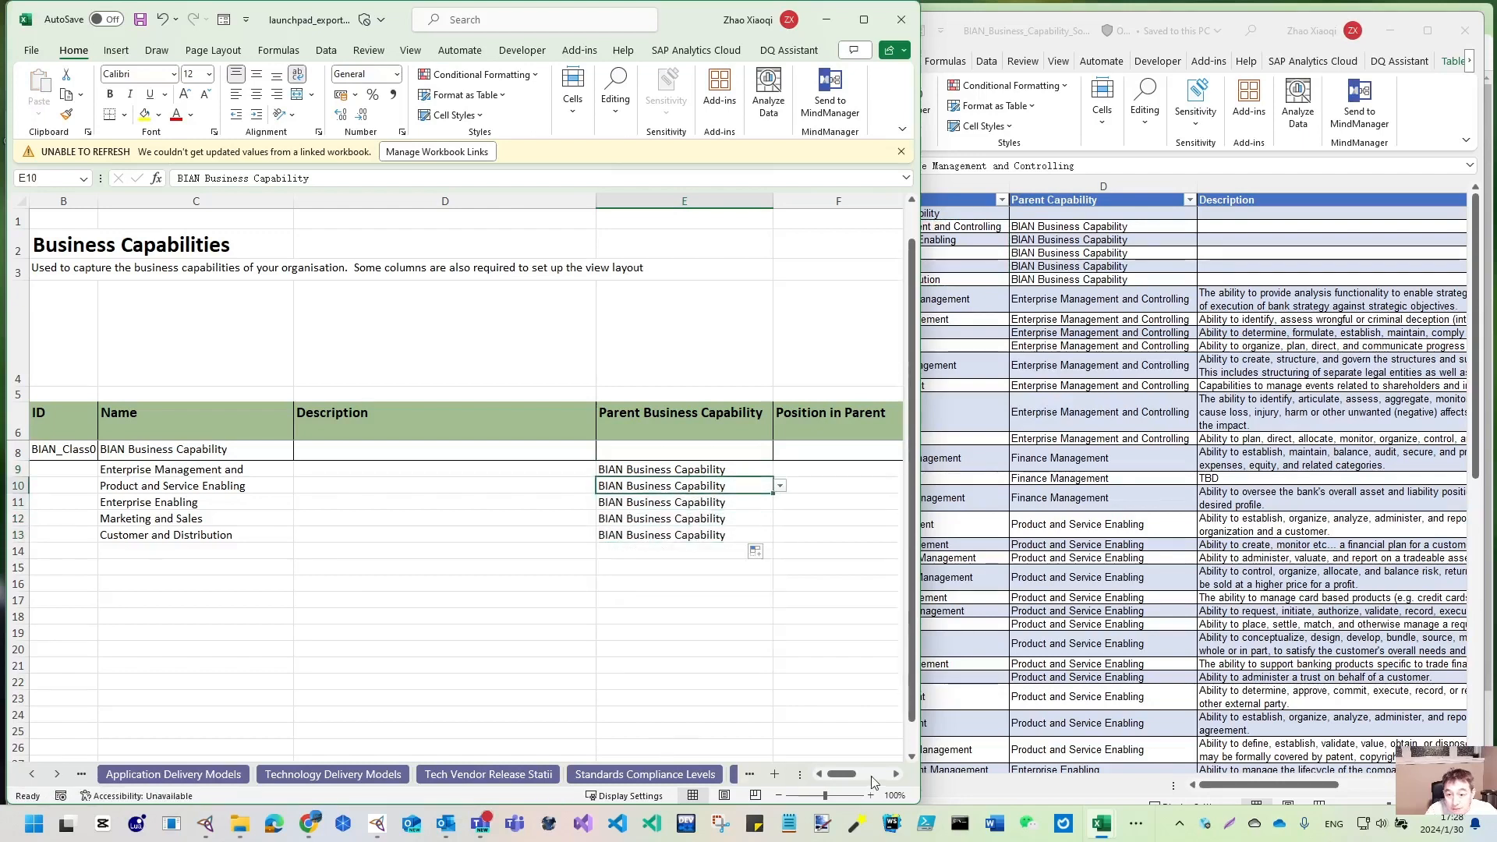
- Scroll across to check the Checks columns and view row 10's Position in Parent options
click(897, 774)
click(896, 774)
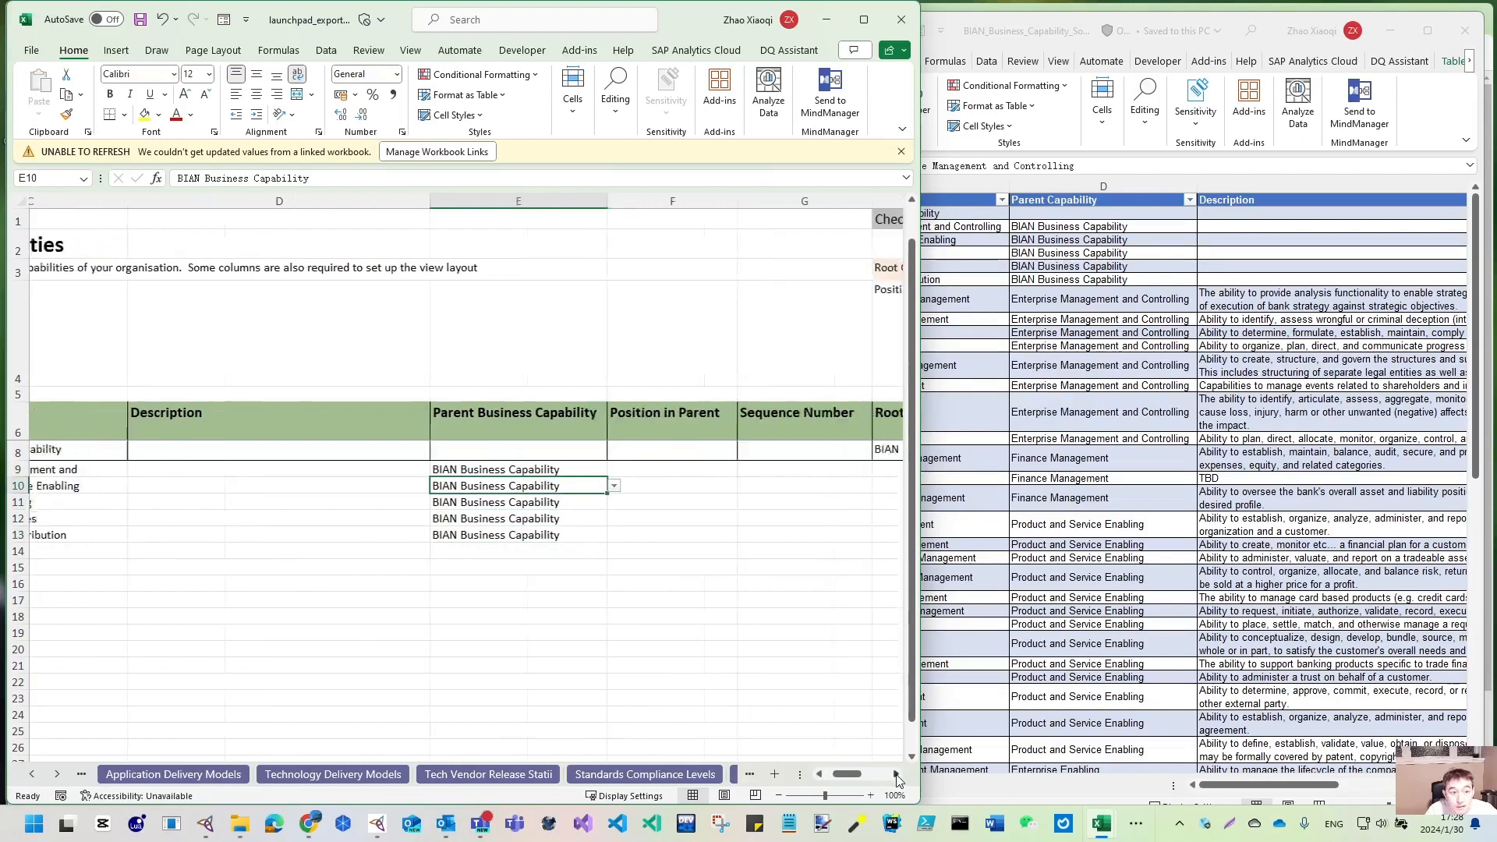
click(897, 774)
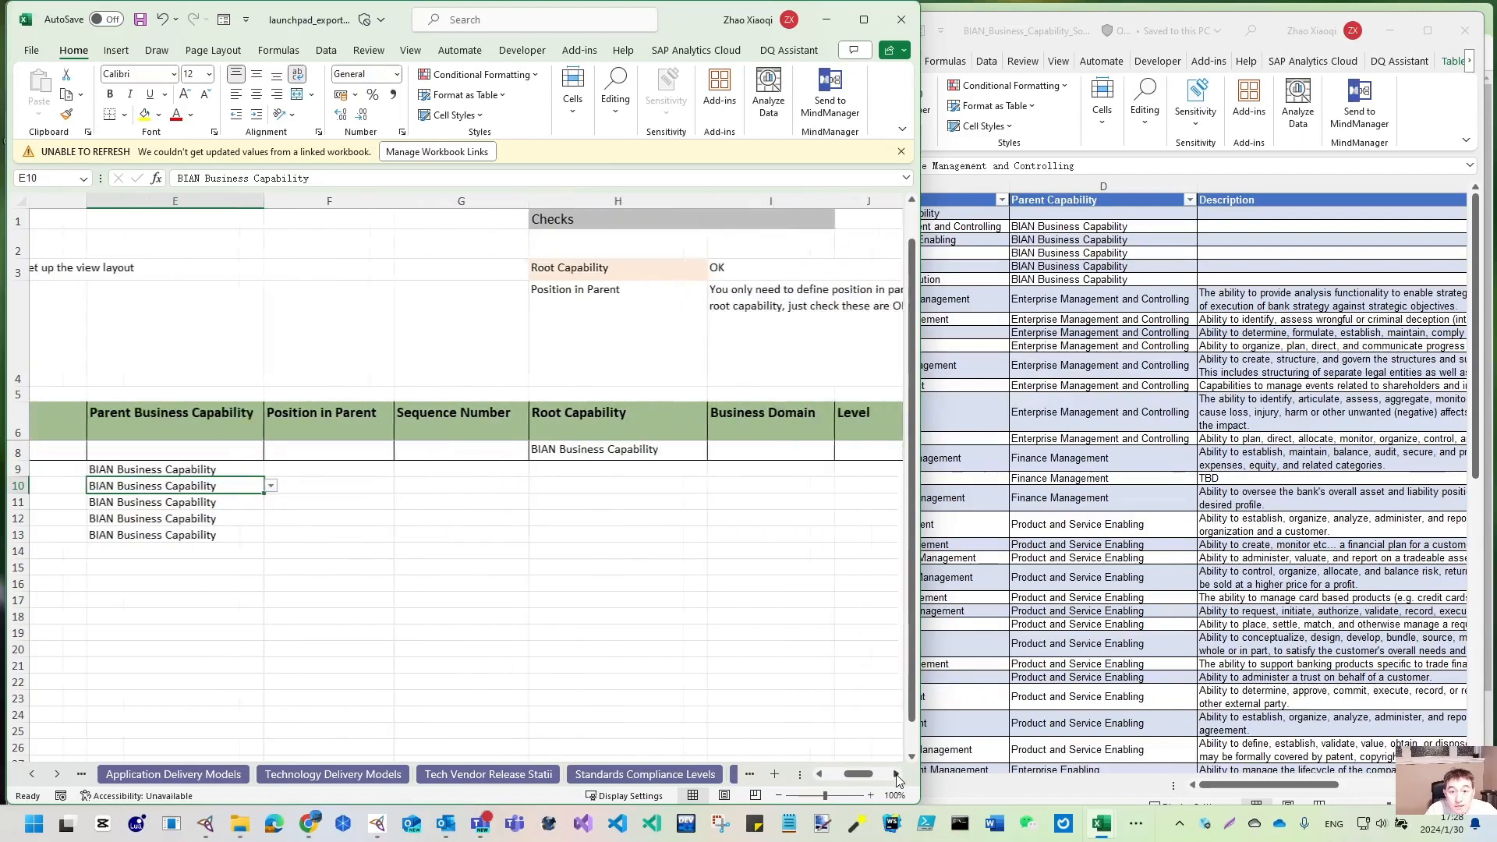
click(820, 774)
click(820, 775)
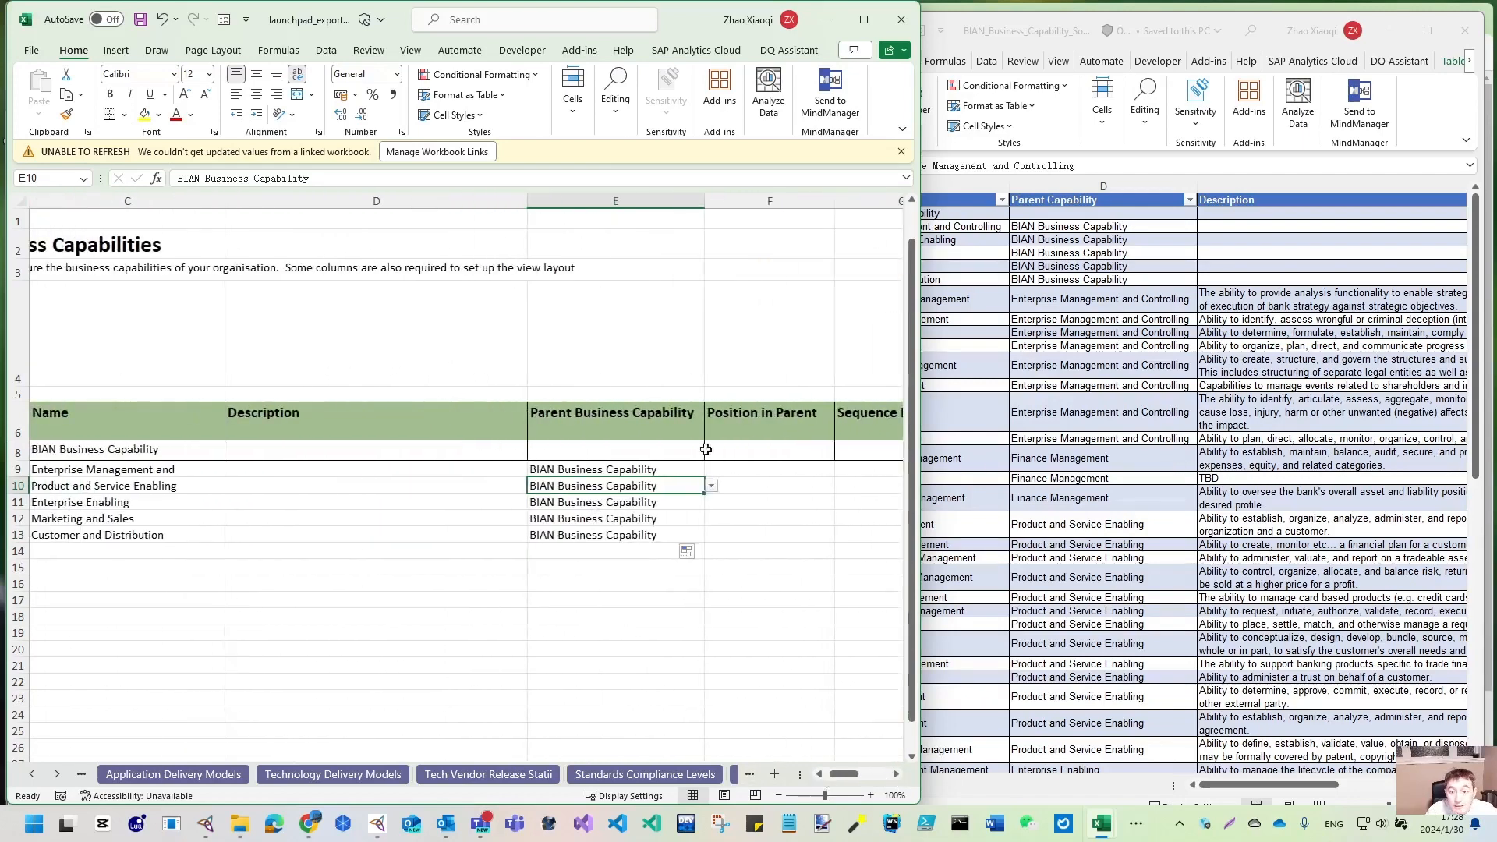
click(813, 487)
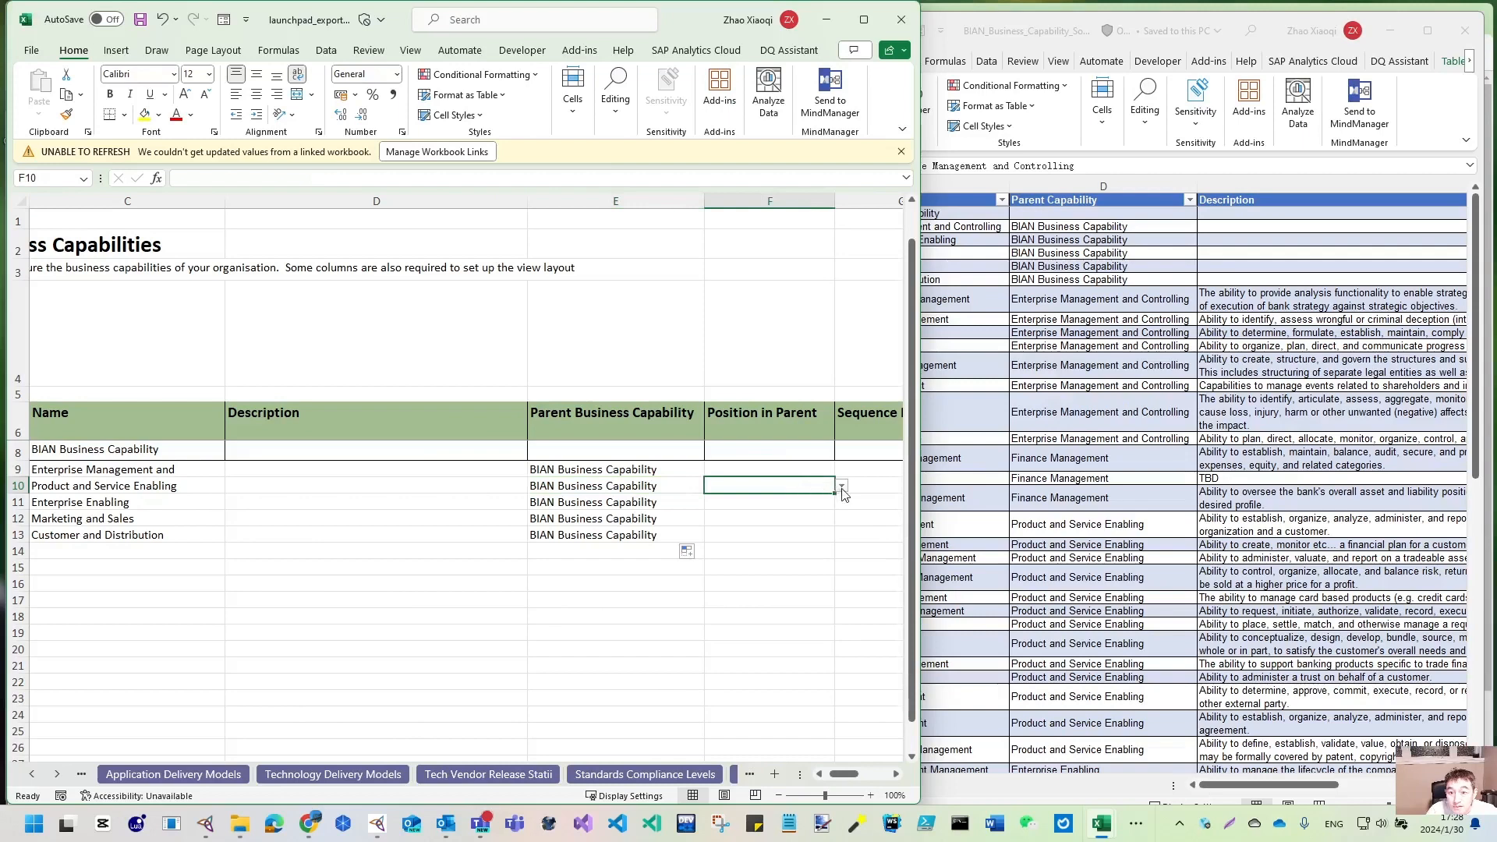
click(842, 488)
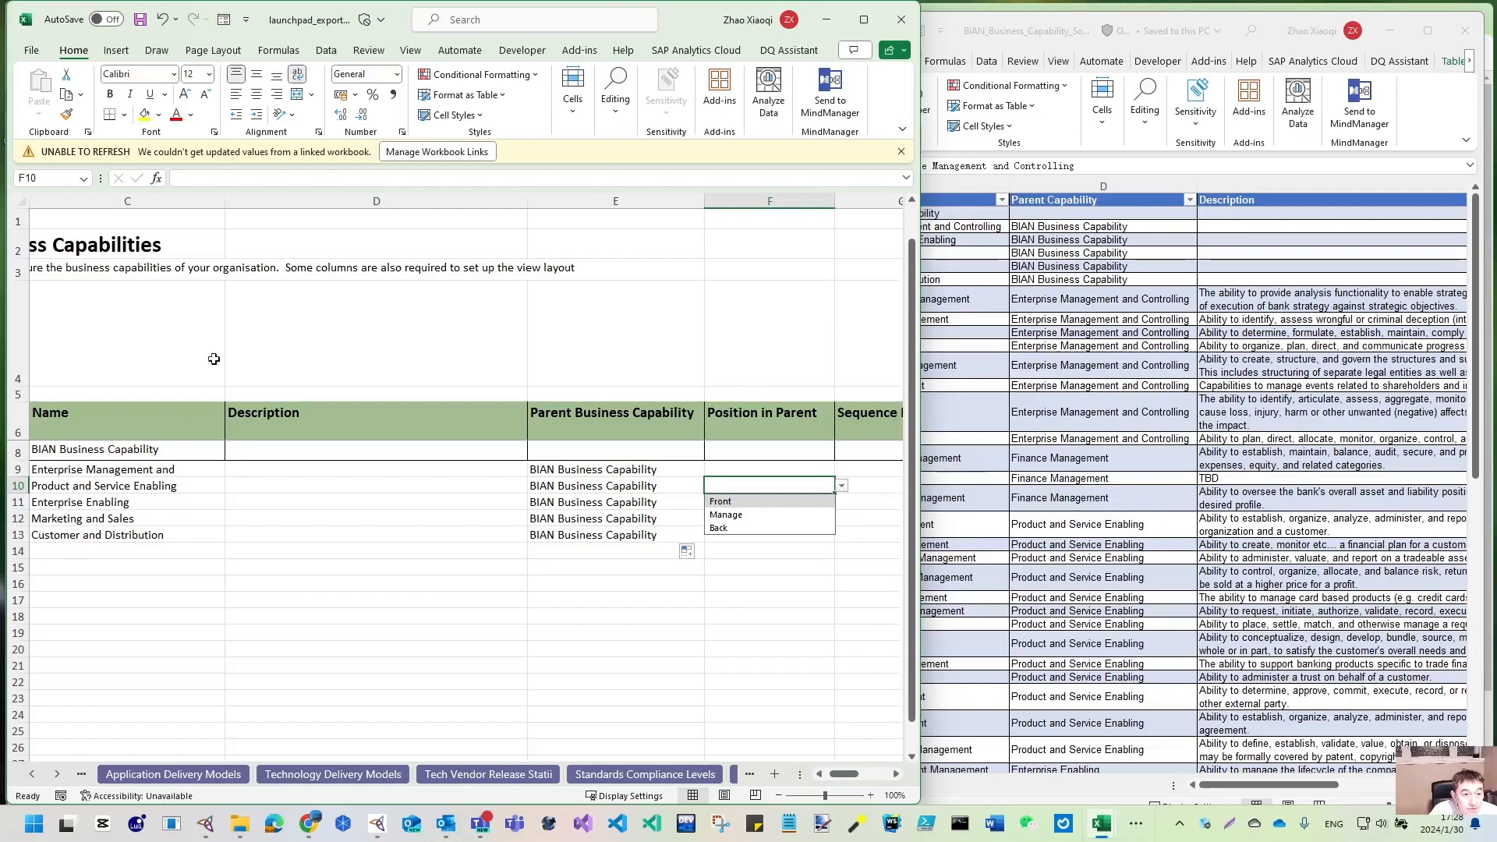
- Widen the Name column and set Position in Parent to Manage for row 9, Back for row 10
drag(225, 200, 280, 201)
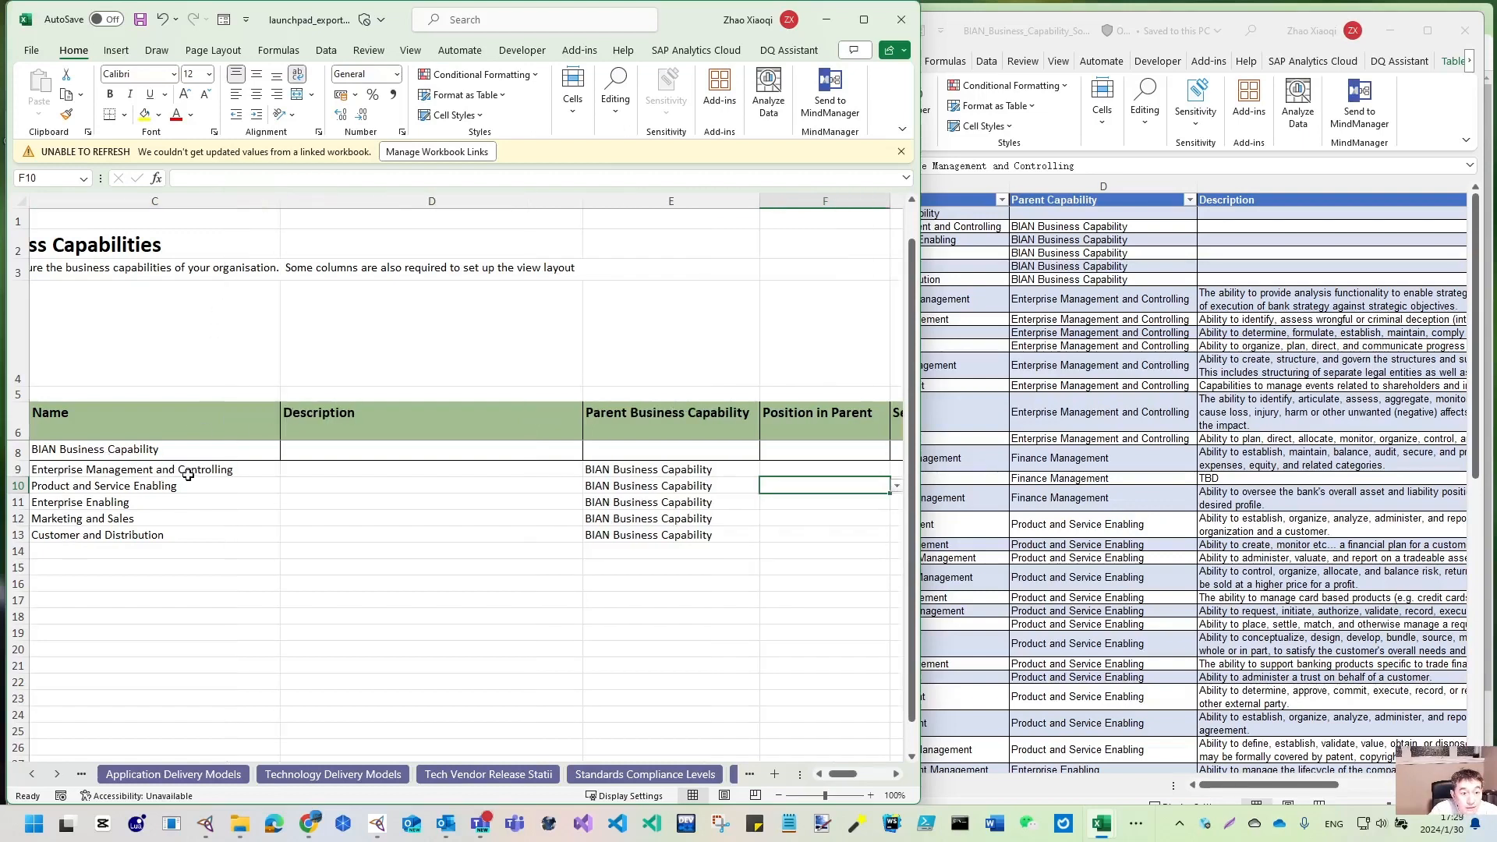
click(890, 468)
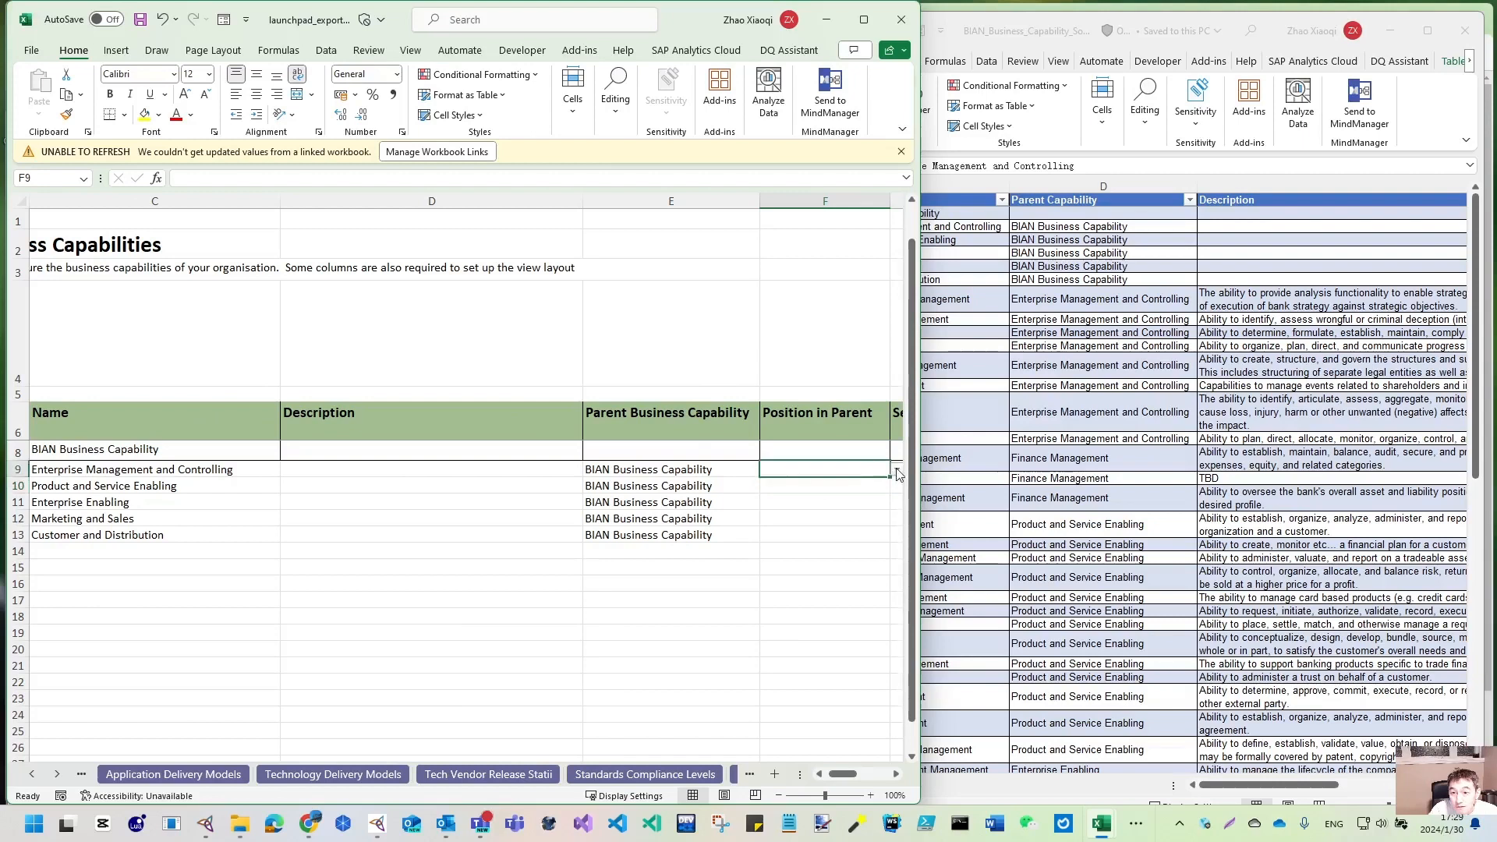
click(896, 468)
click(831, 499)
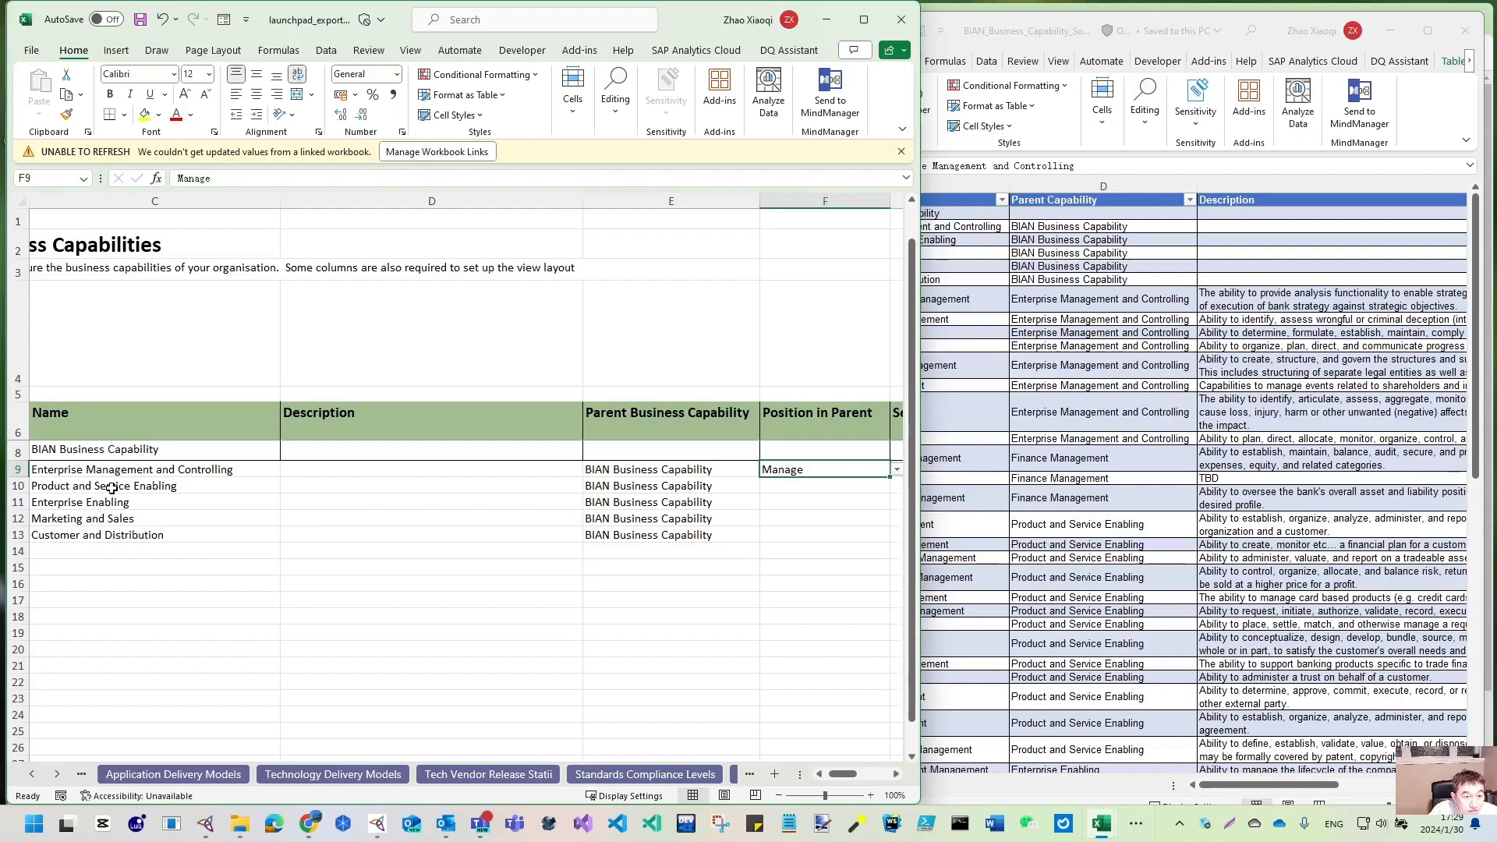
click(871, 482)
click(896, 485)
click(806, 529)
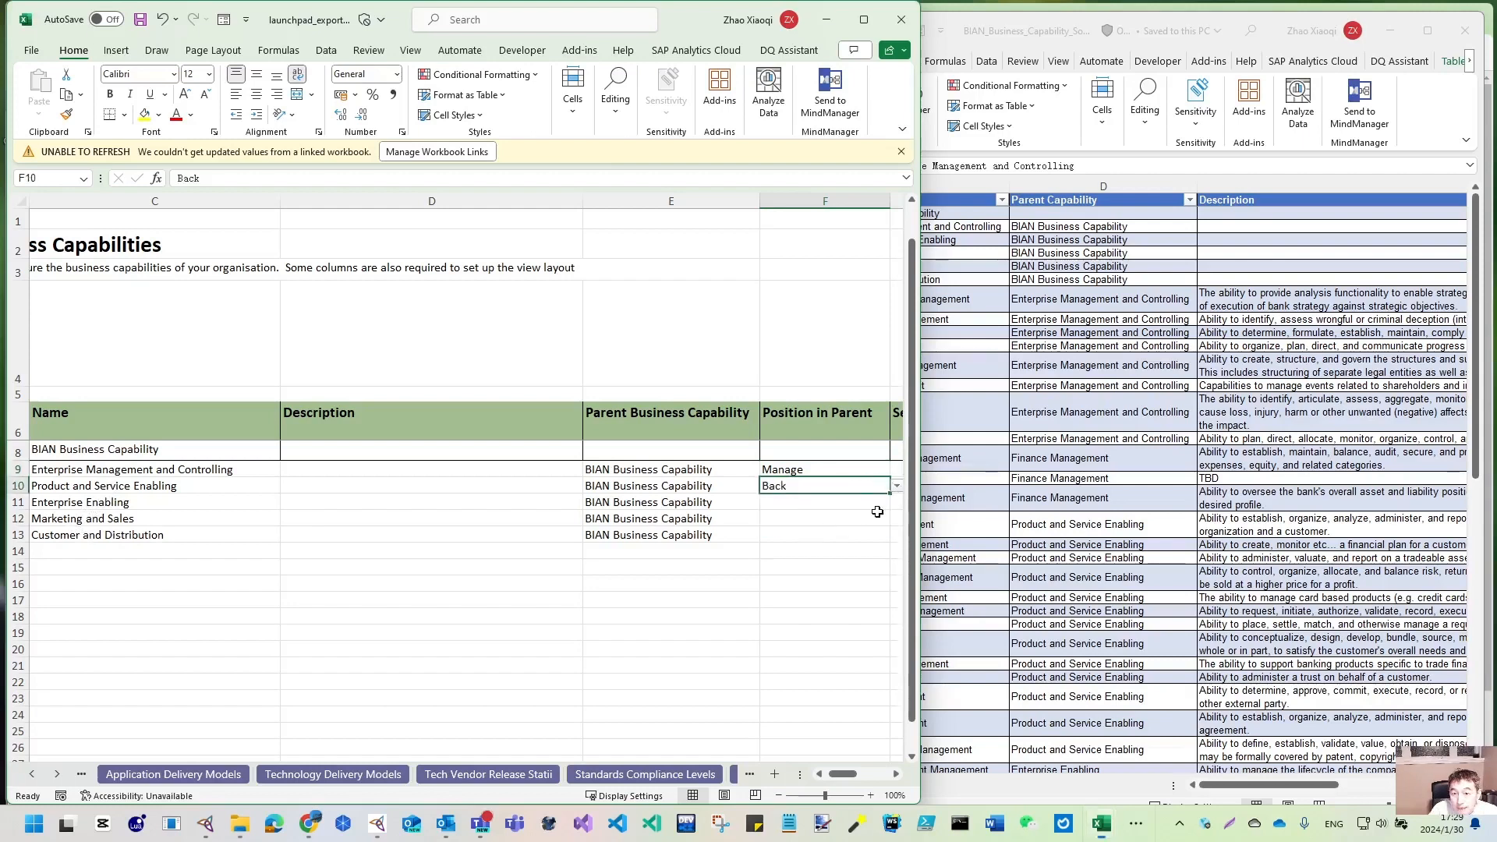
- Set Position in Parent to Back for row 11 and Front for rows 12 and 13
click(884, 499)
click(897, 502)
click(803, 544)
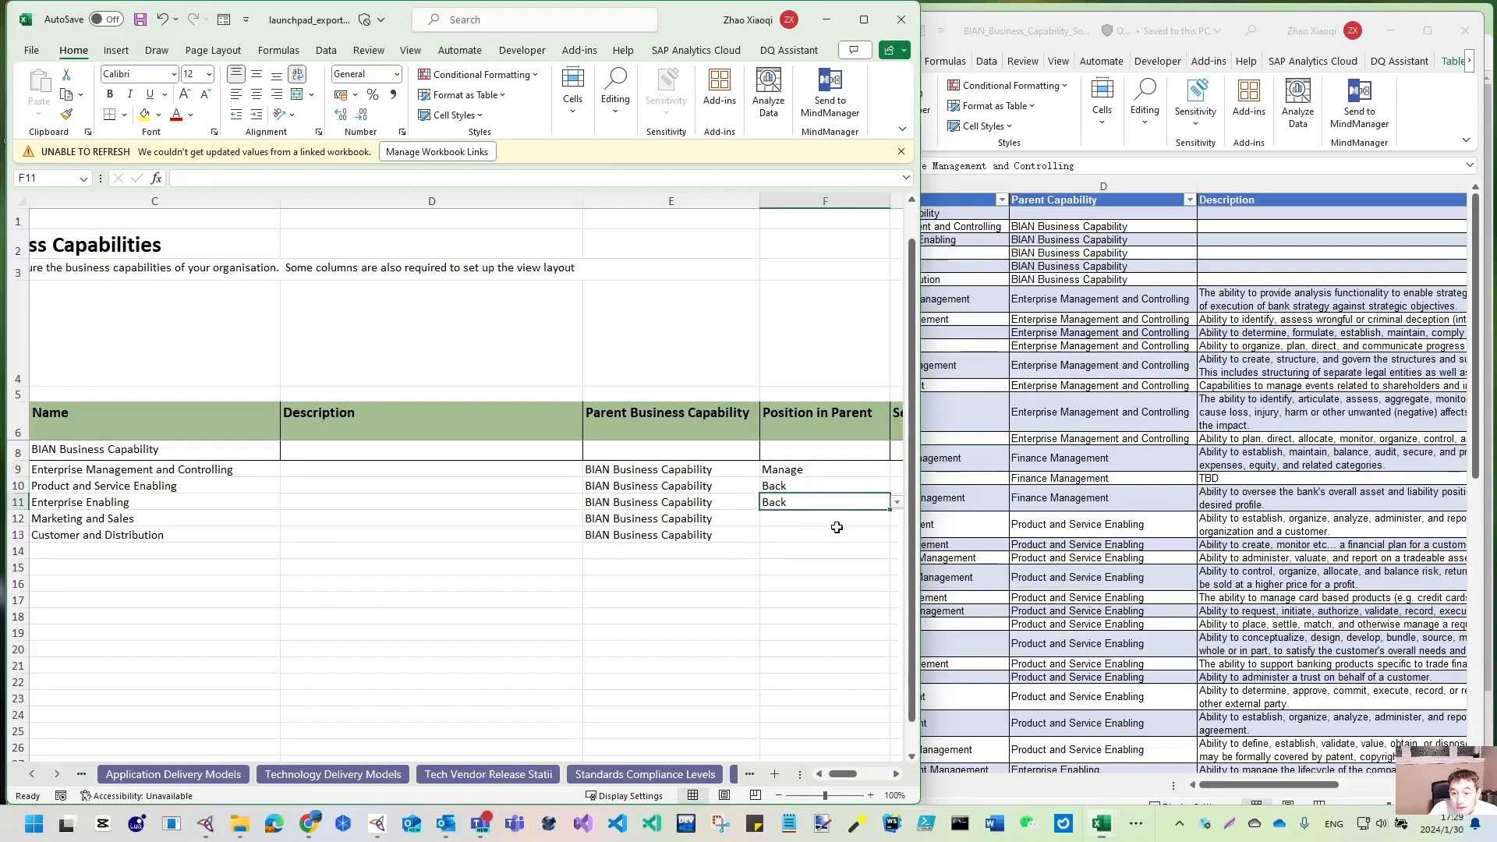
click(880, 516)
click(898, 520)
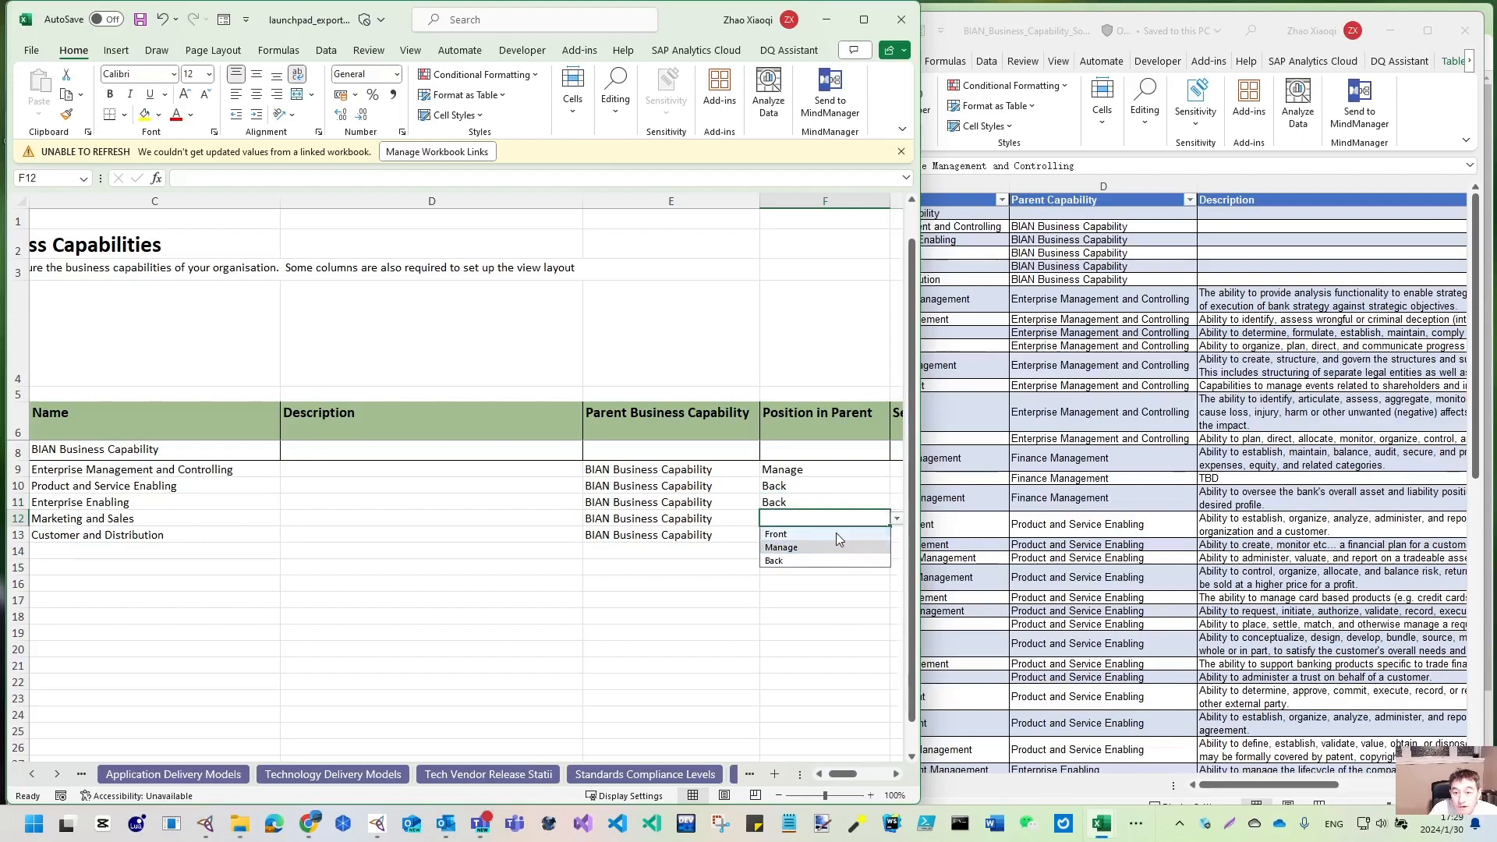
click(835, 533)
click(865, 535)
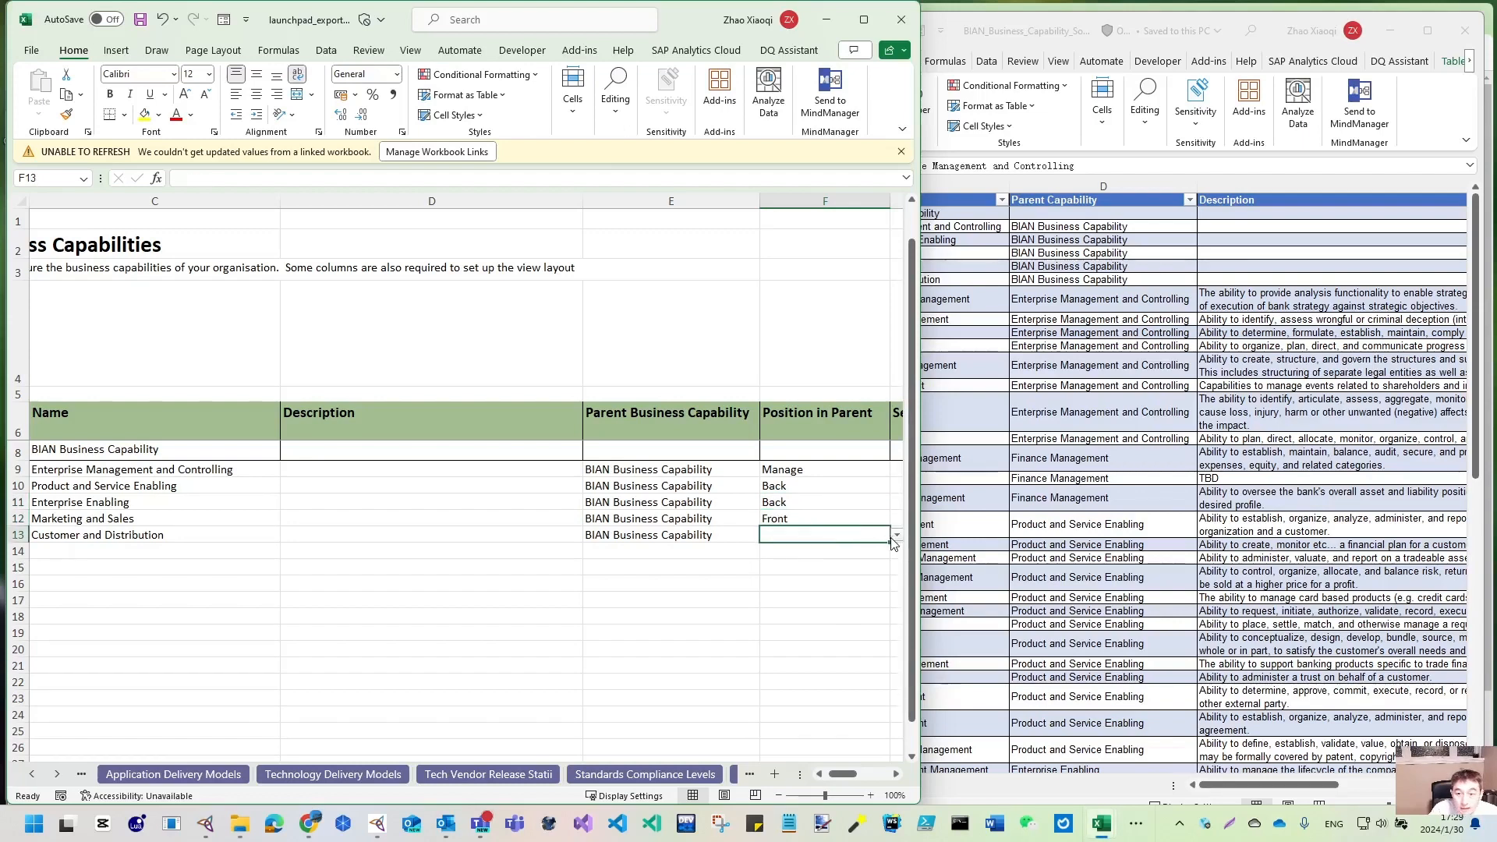
click(897, 535)
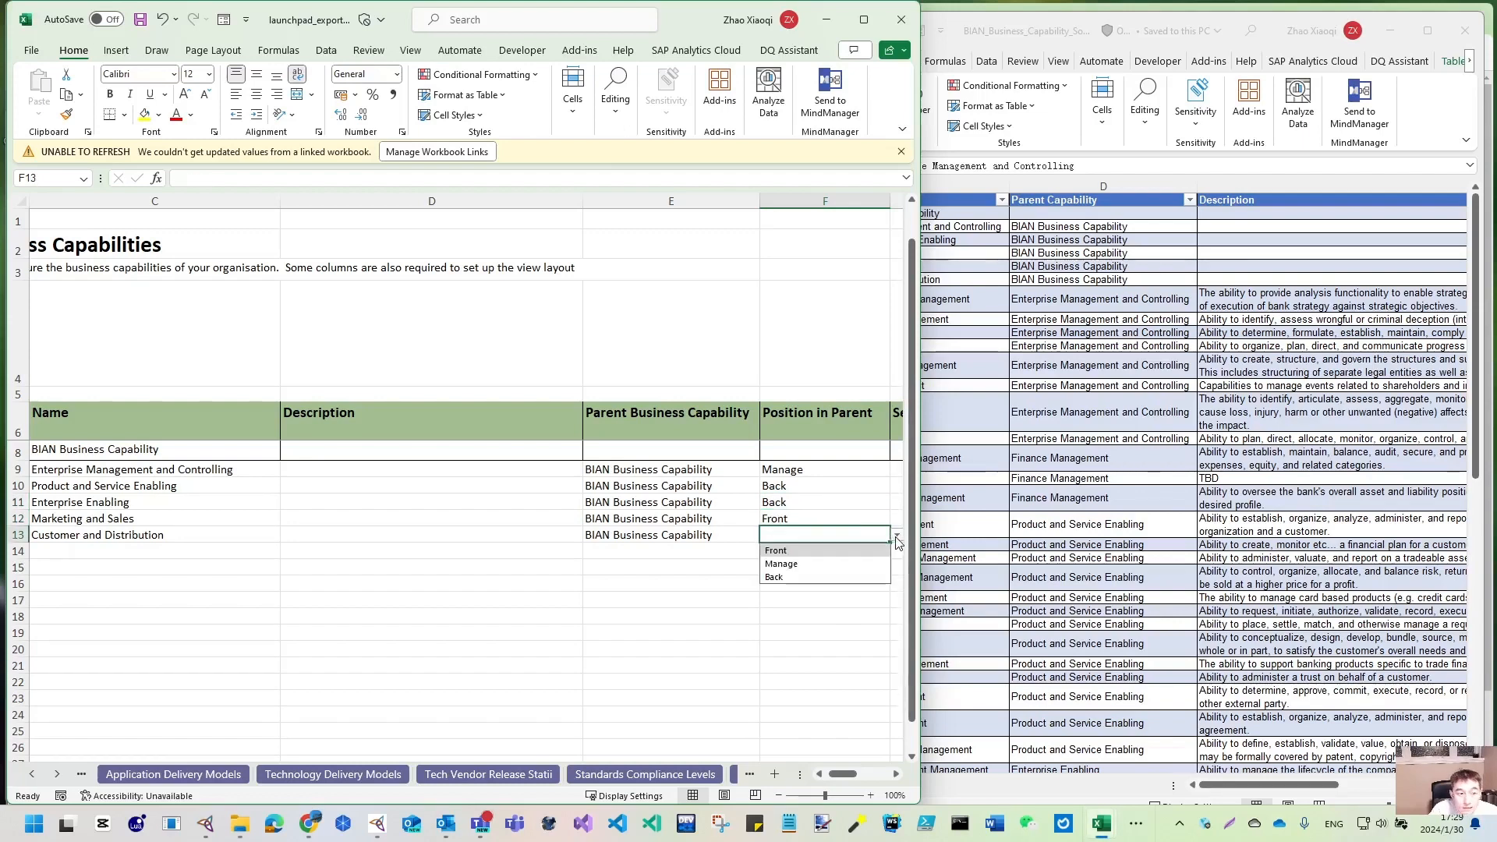
click(775, 550)
click(748, 567)
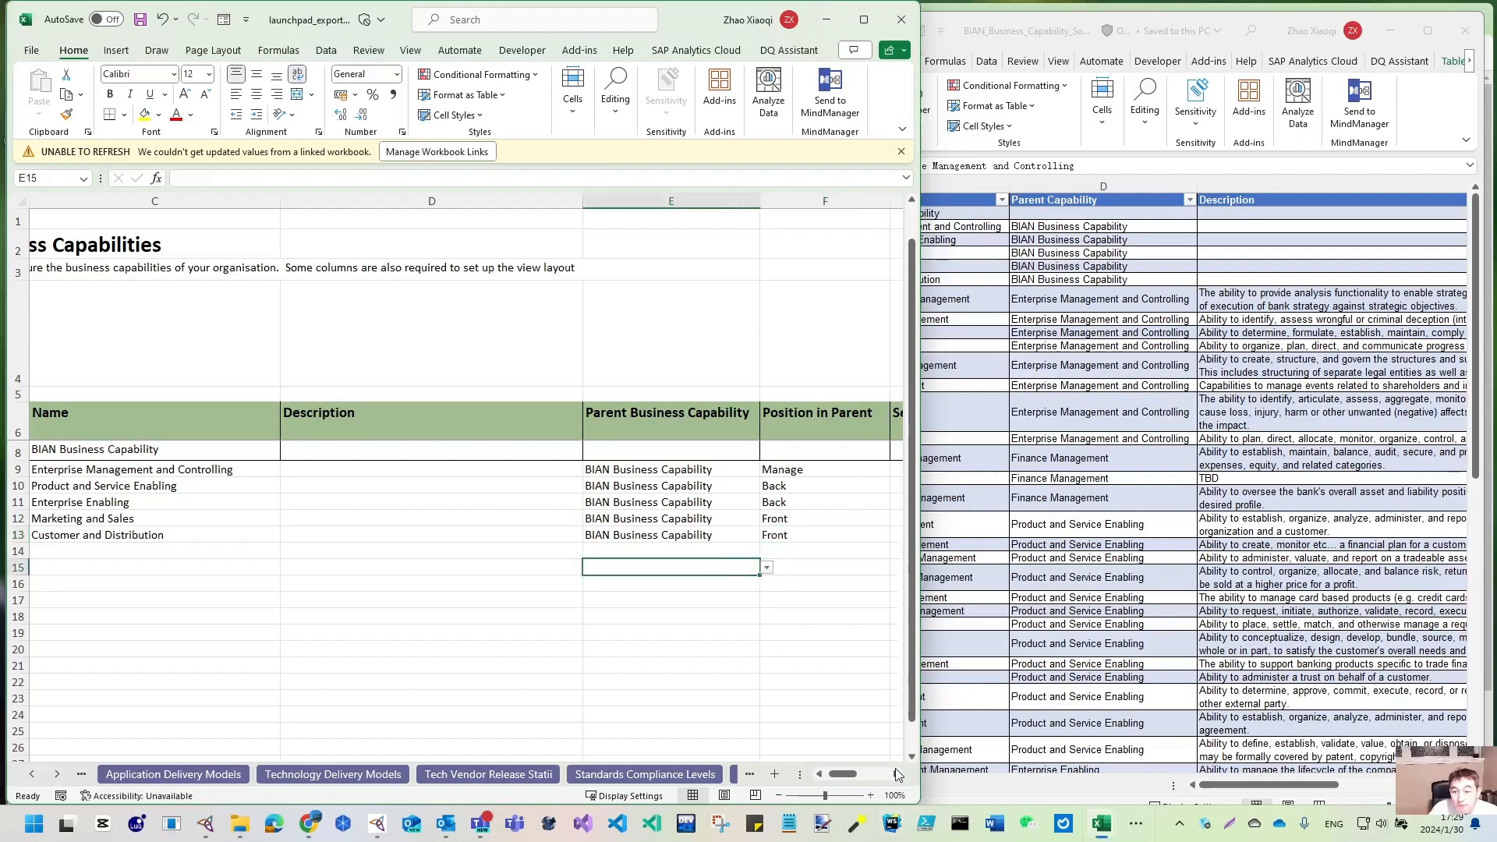
- Enter Sequence Numbers 1, 4, 5, 2, 3 for rows 9–13 and save the workbook
click(896, 774)
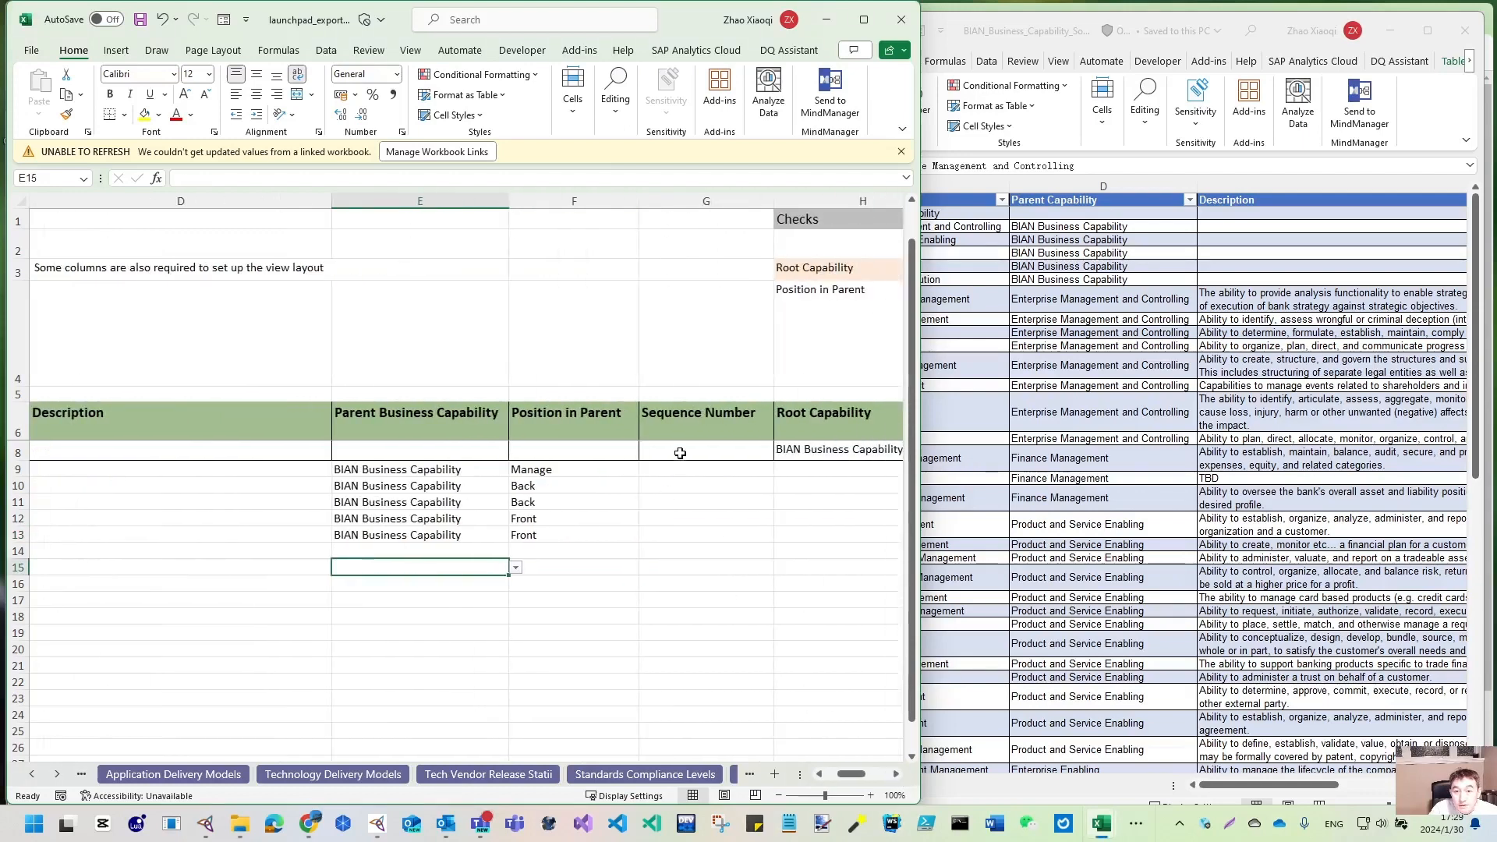
click(707, 468)
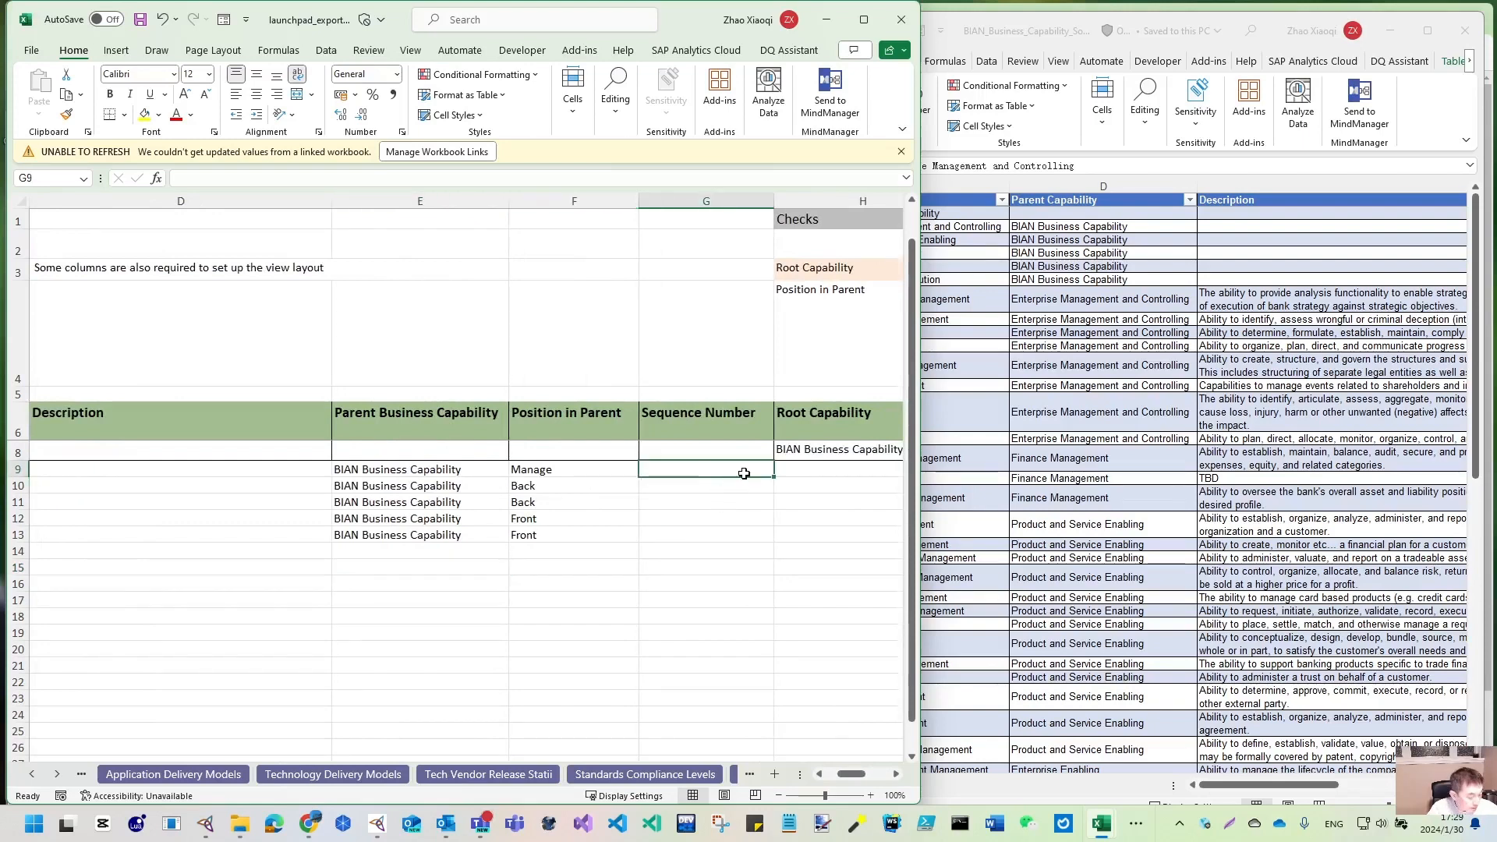
text(1)
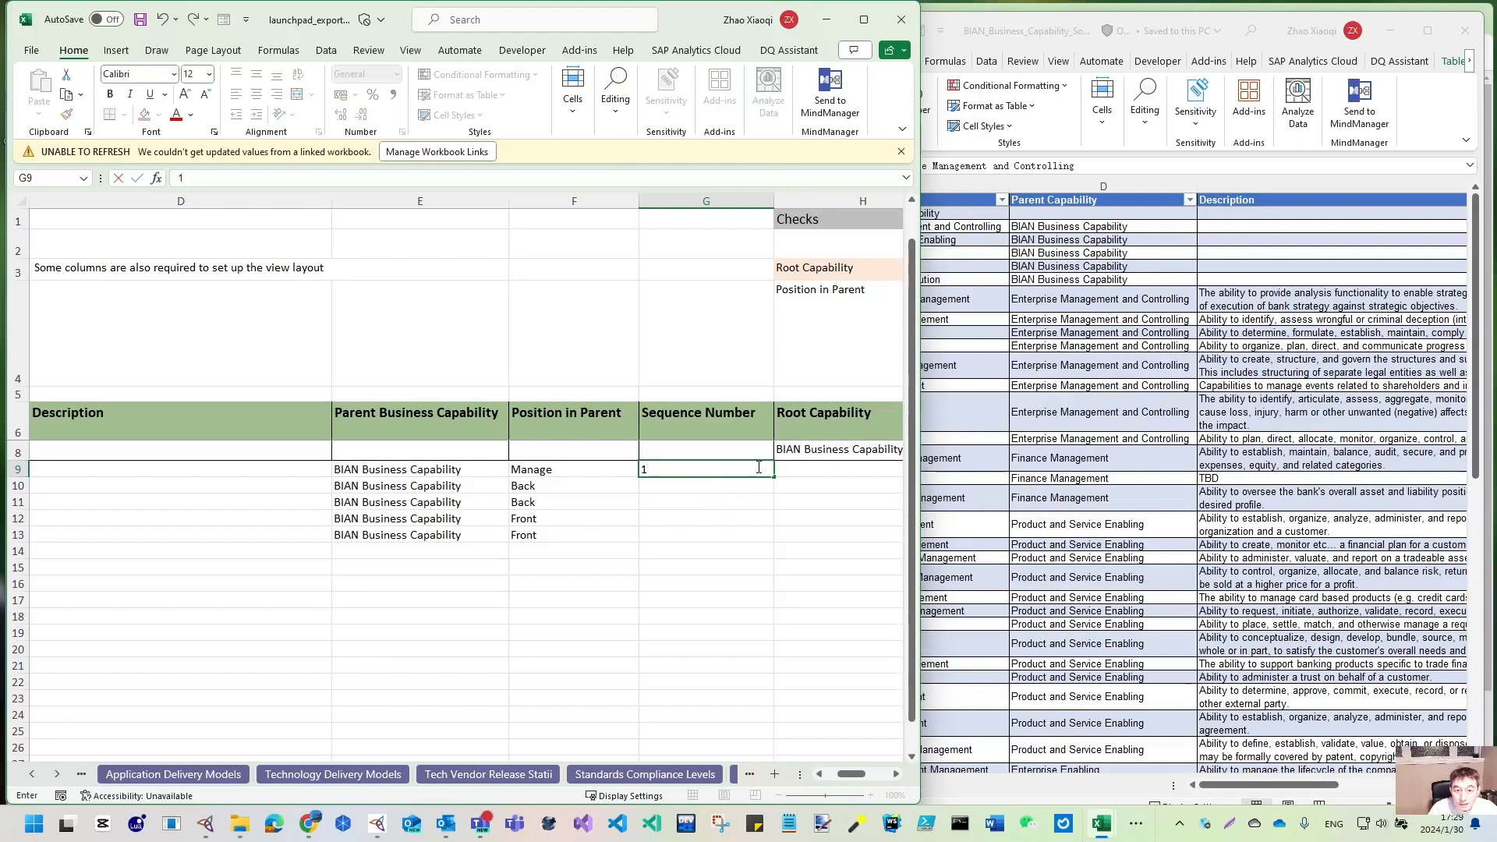
click(675, 519)
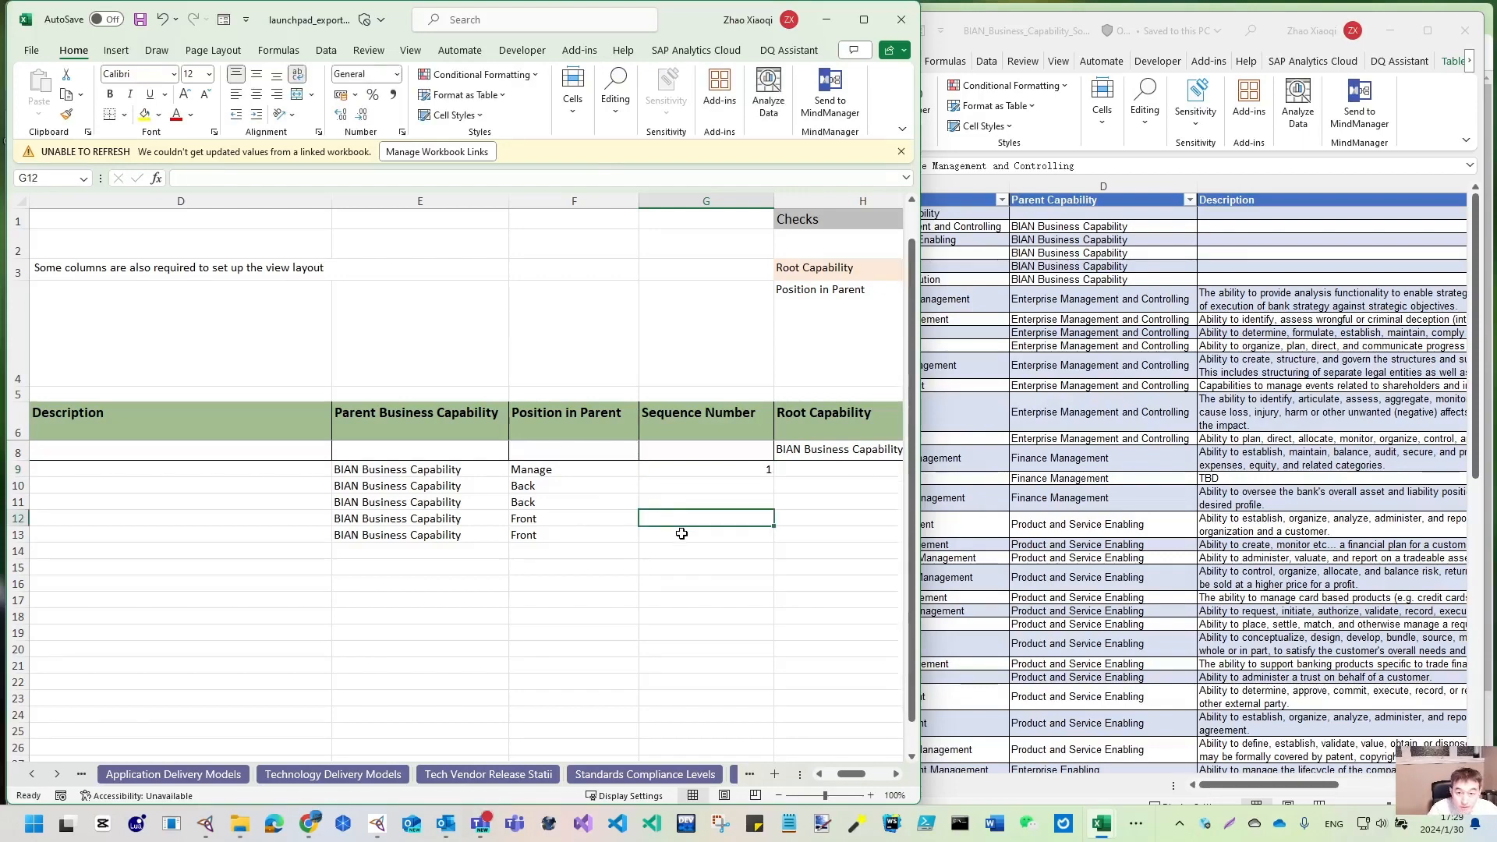
text(2)
click(692, 538)
text(3)
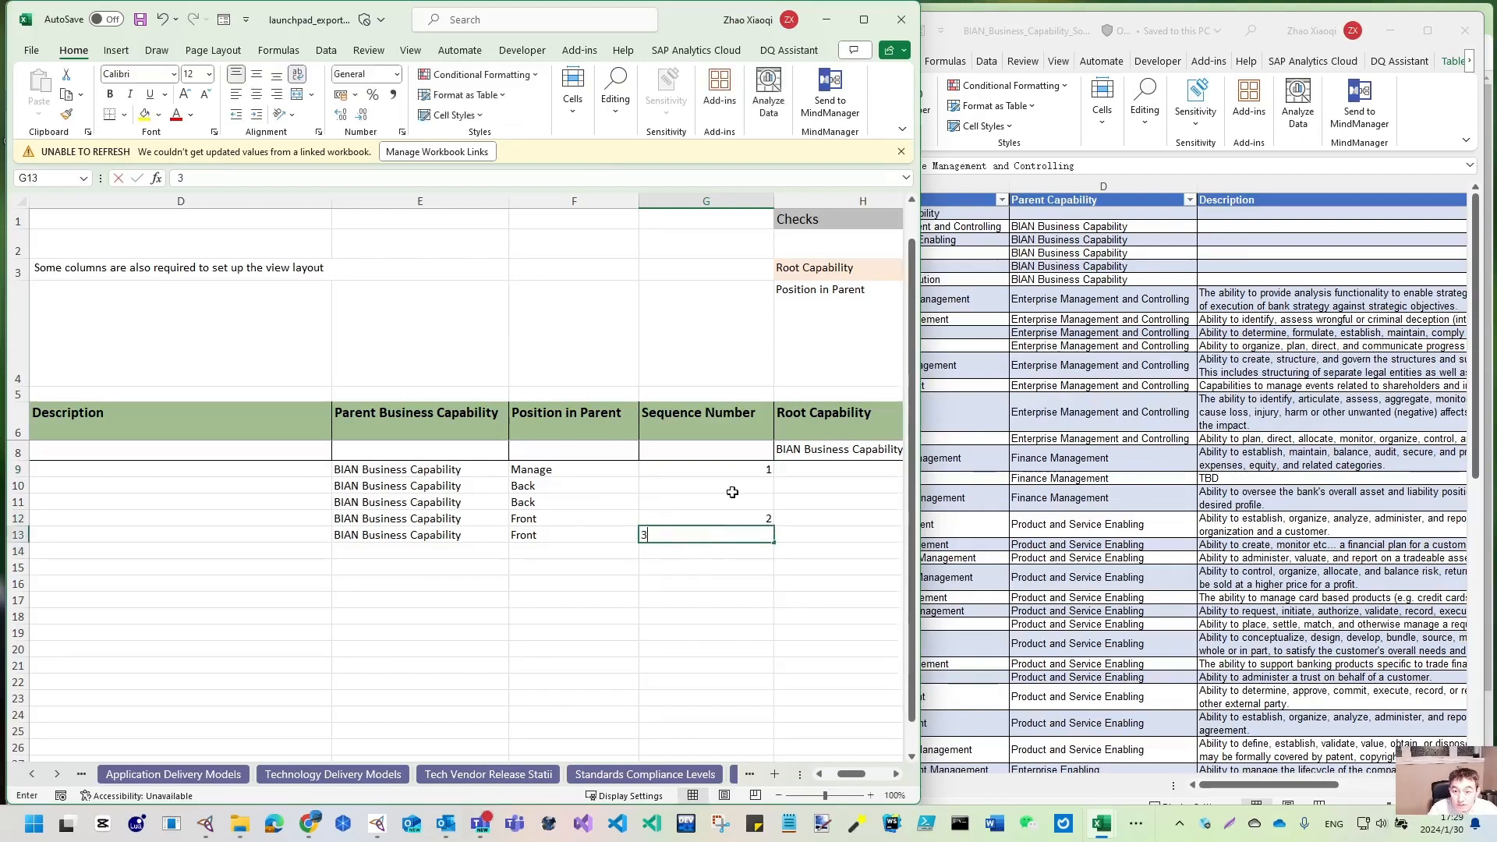
click(733, 489)
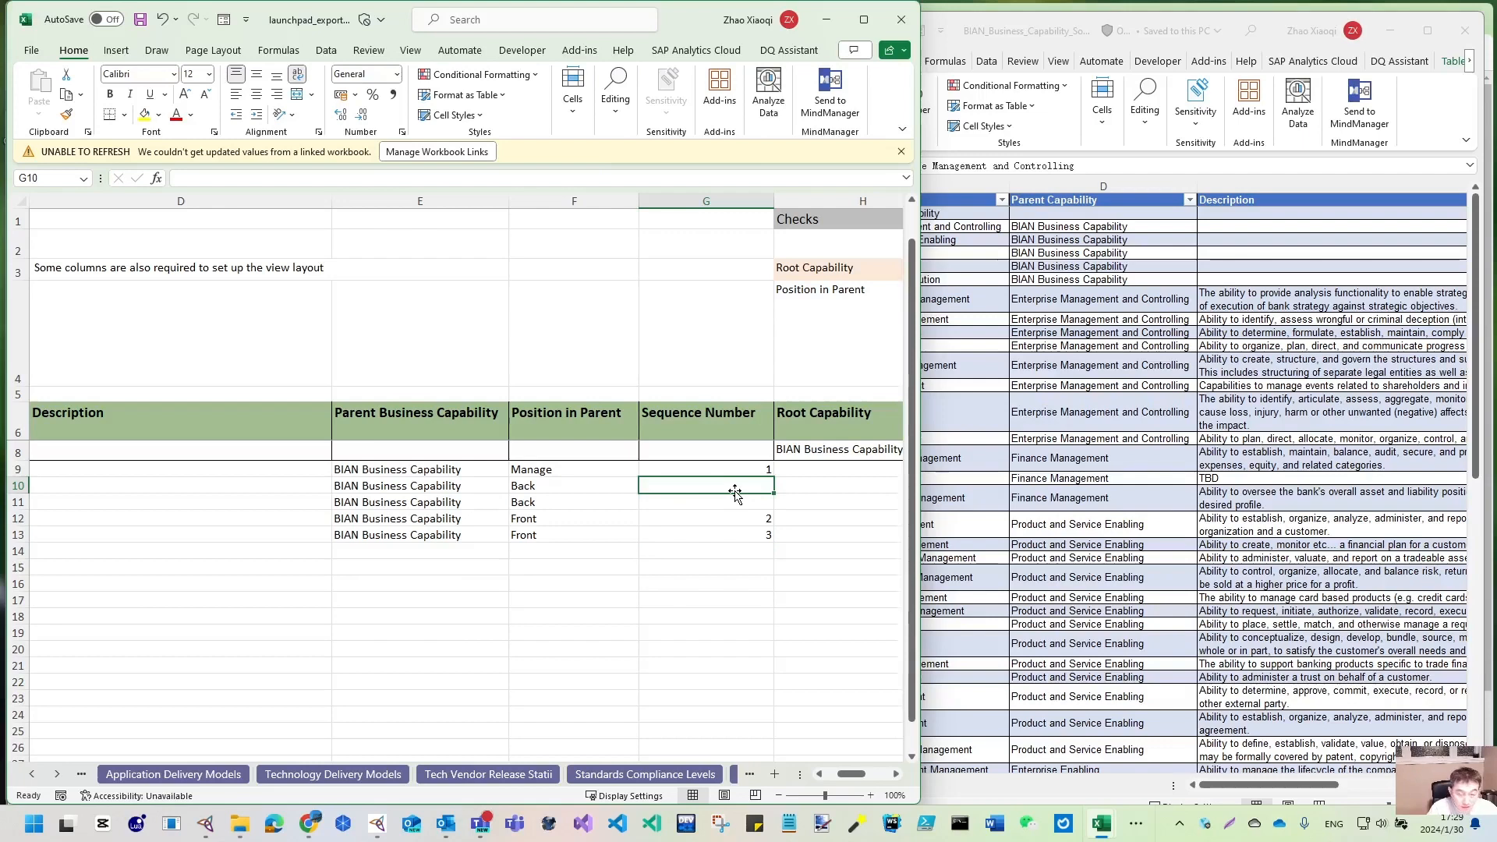
text(4)
click(730, 501)
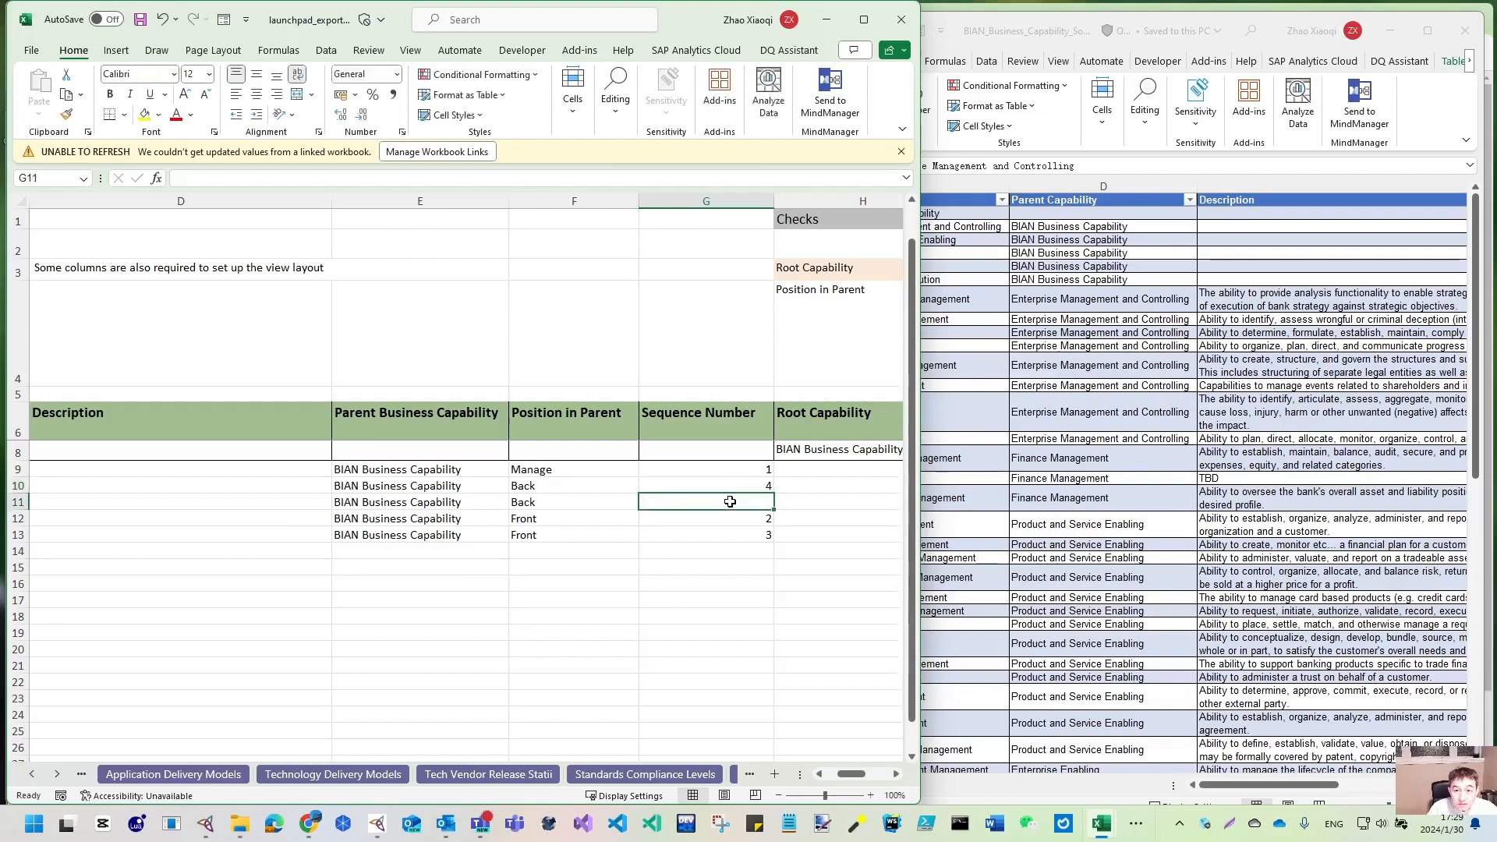
text(5)
click(718, 552)
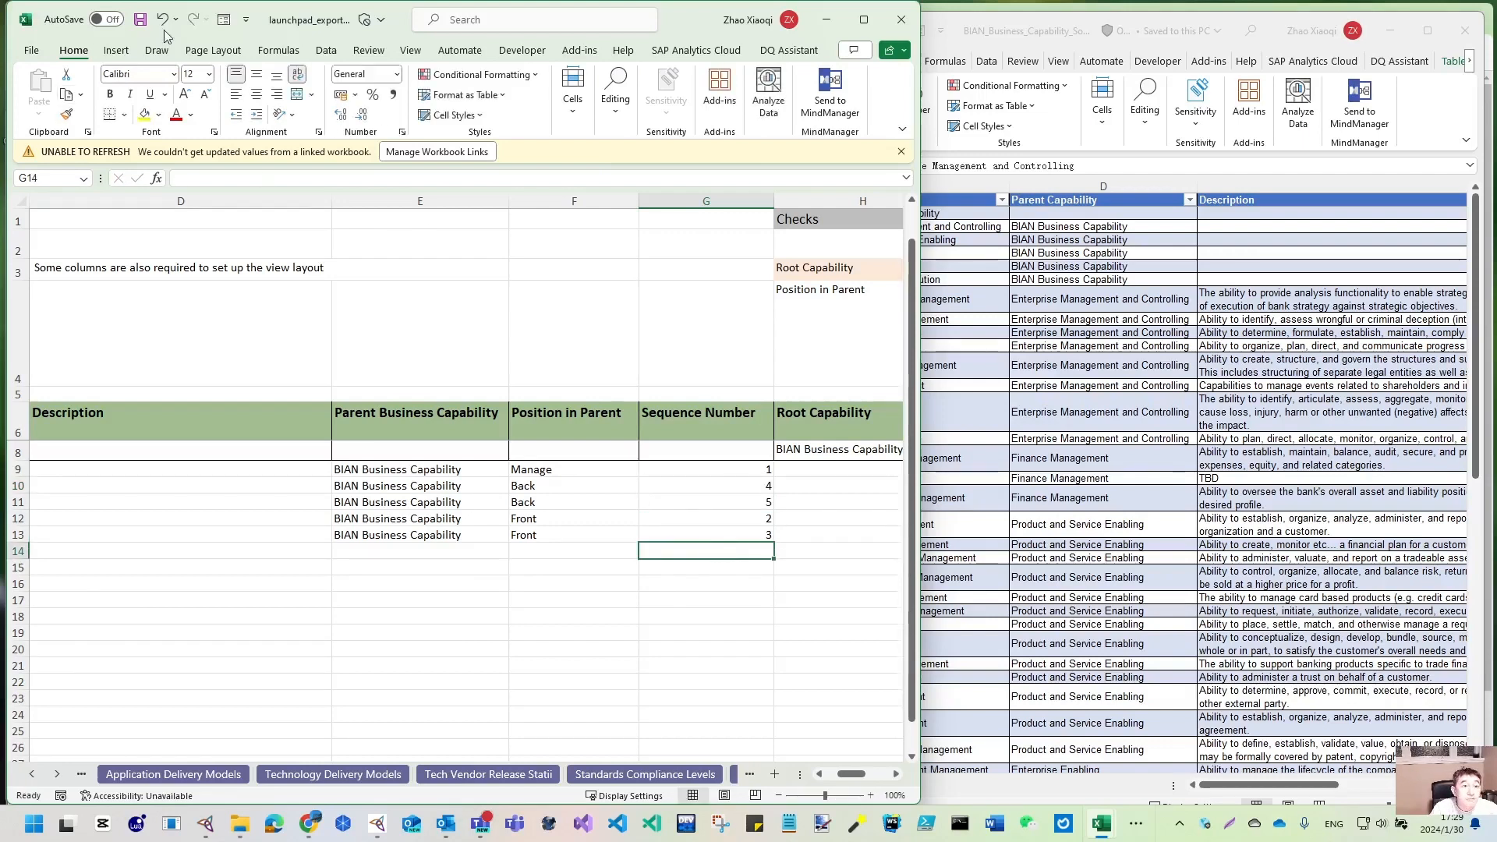
click(141, 19)
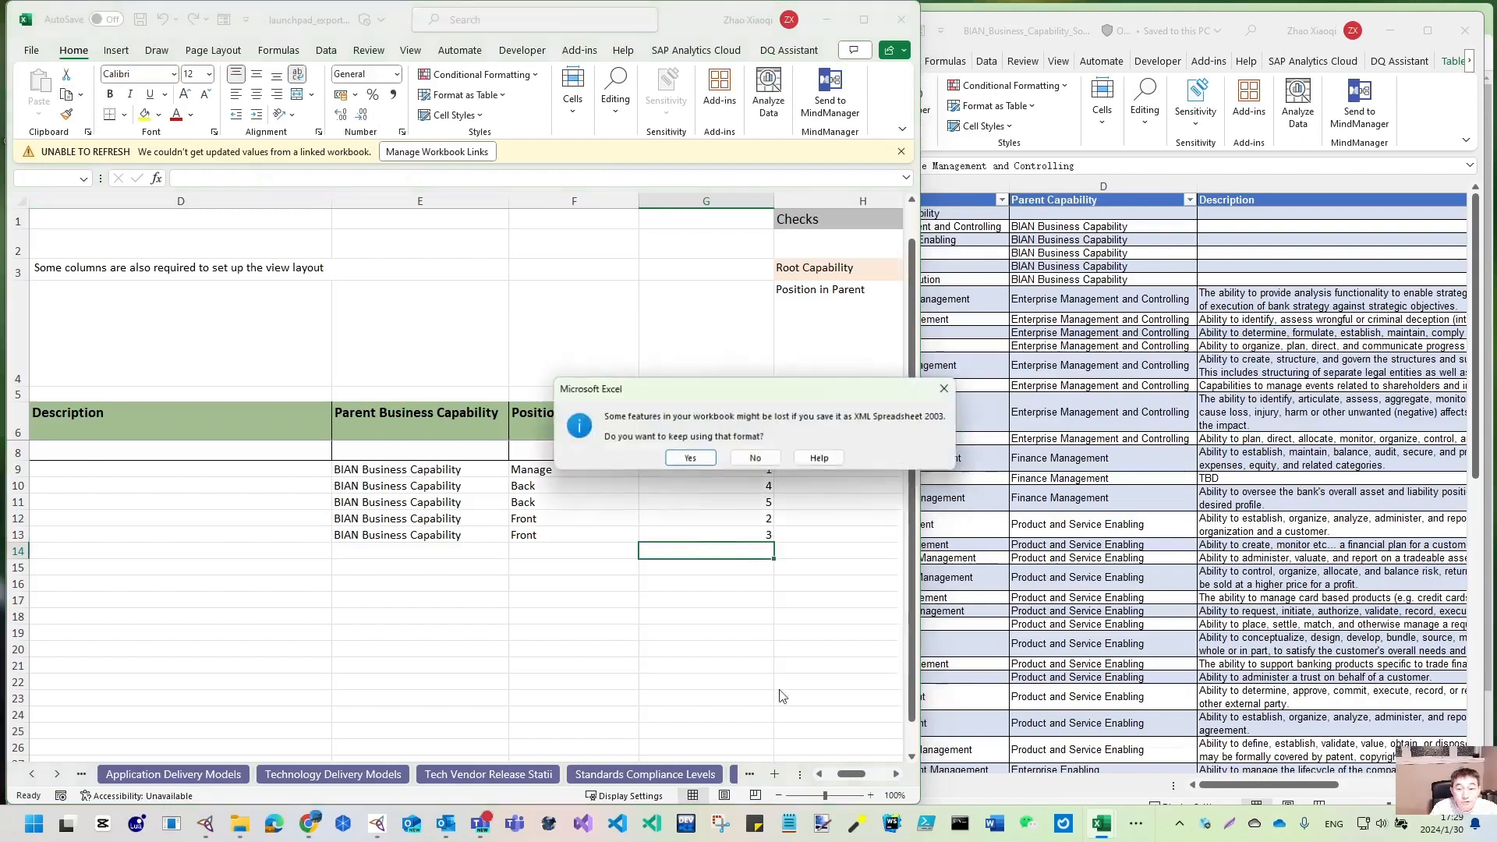
- Cancel the Save As and fill B9–B13 with IDs BIAN_Class1 to BIAN_Class5 from B8
click(755, 459)
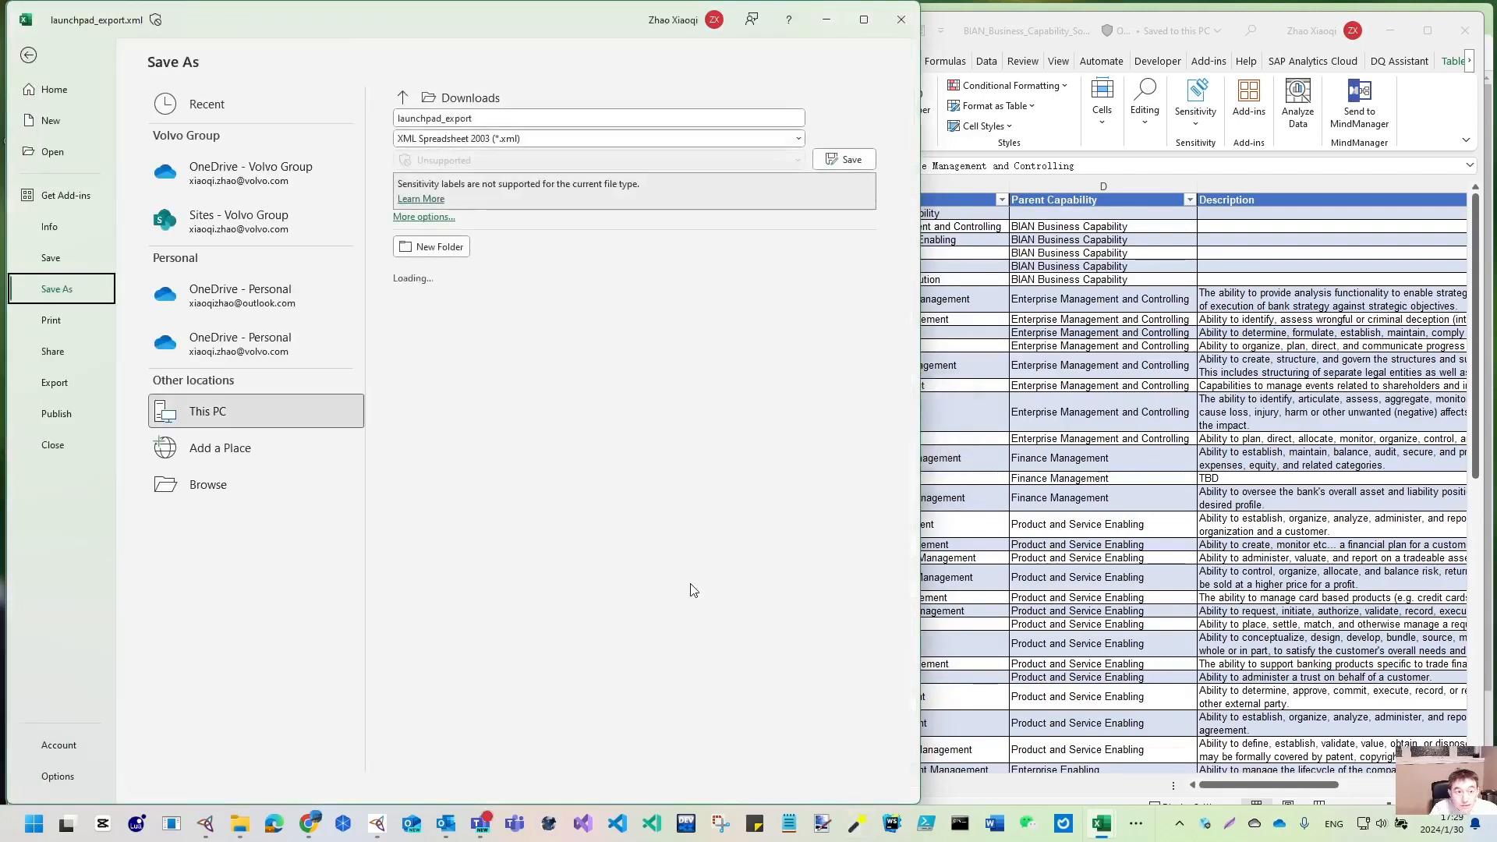
click(29, 54)
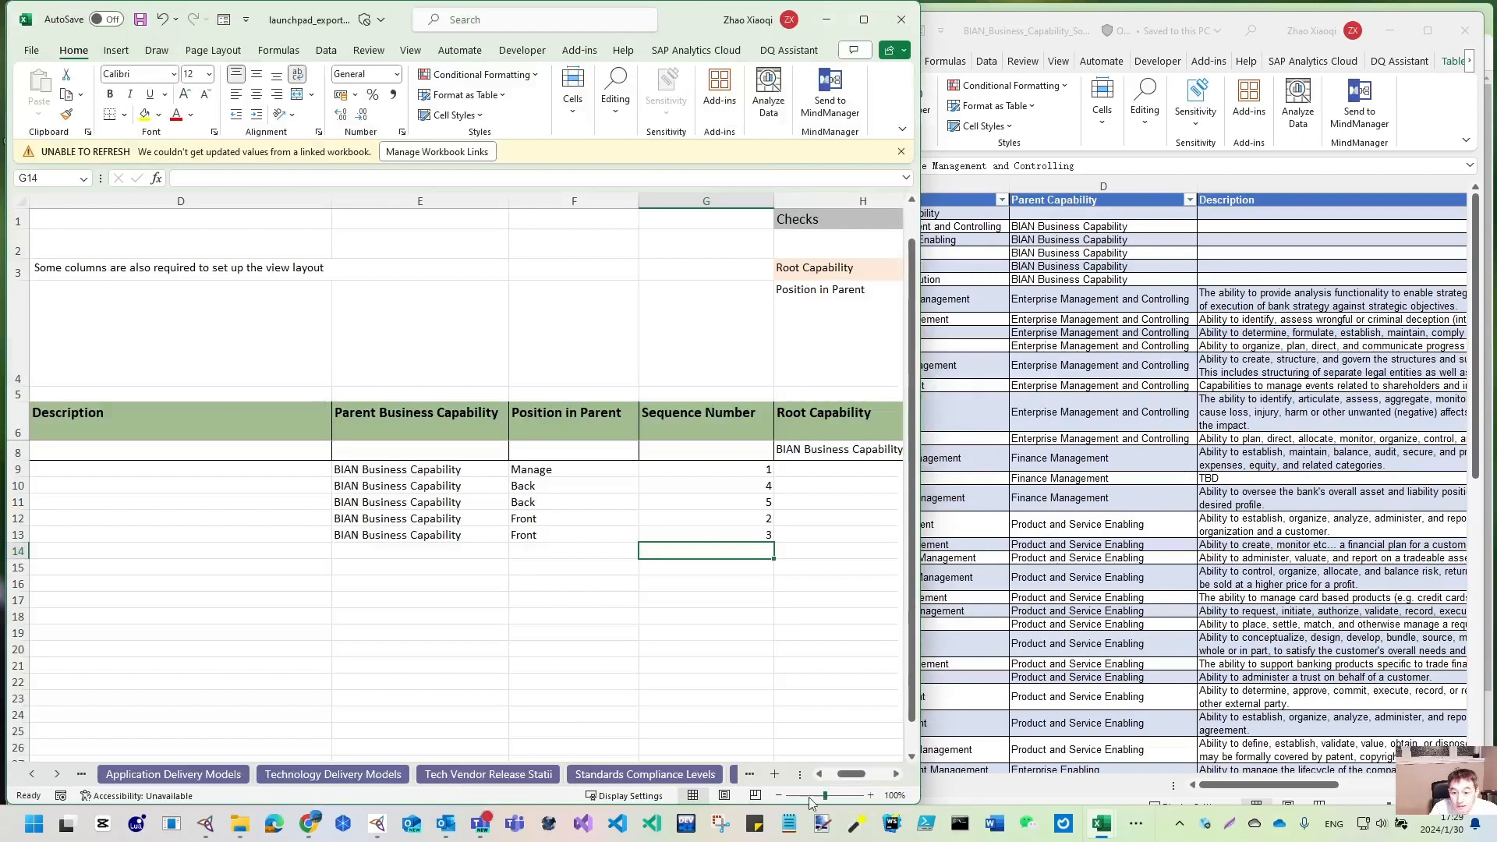
drag(858, 779, 847, 776)
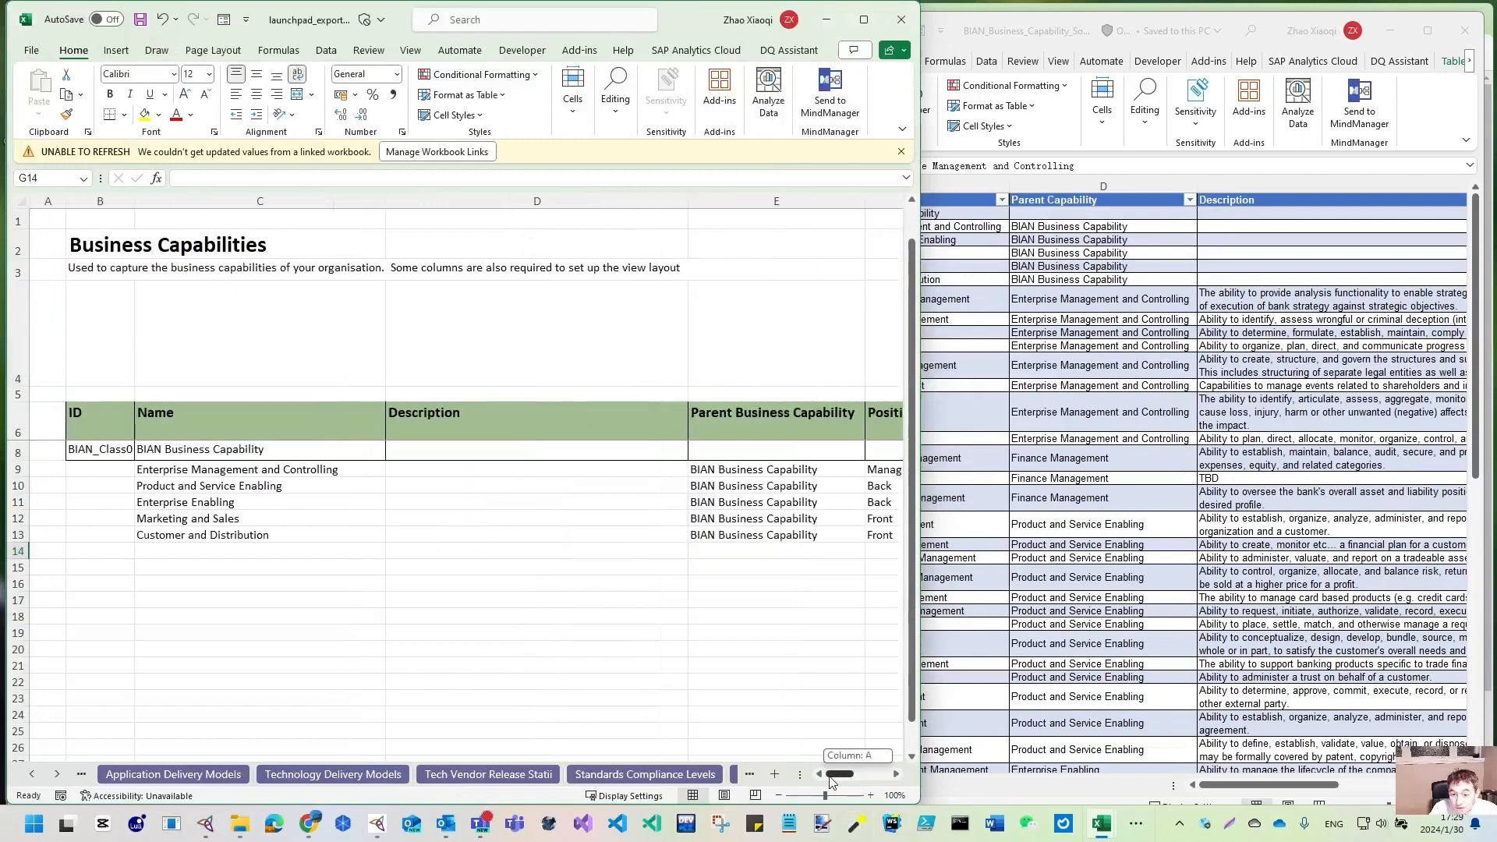
click(115, 453)
drag(133, 461, 130, 538)
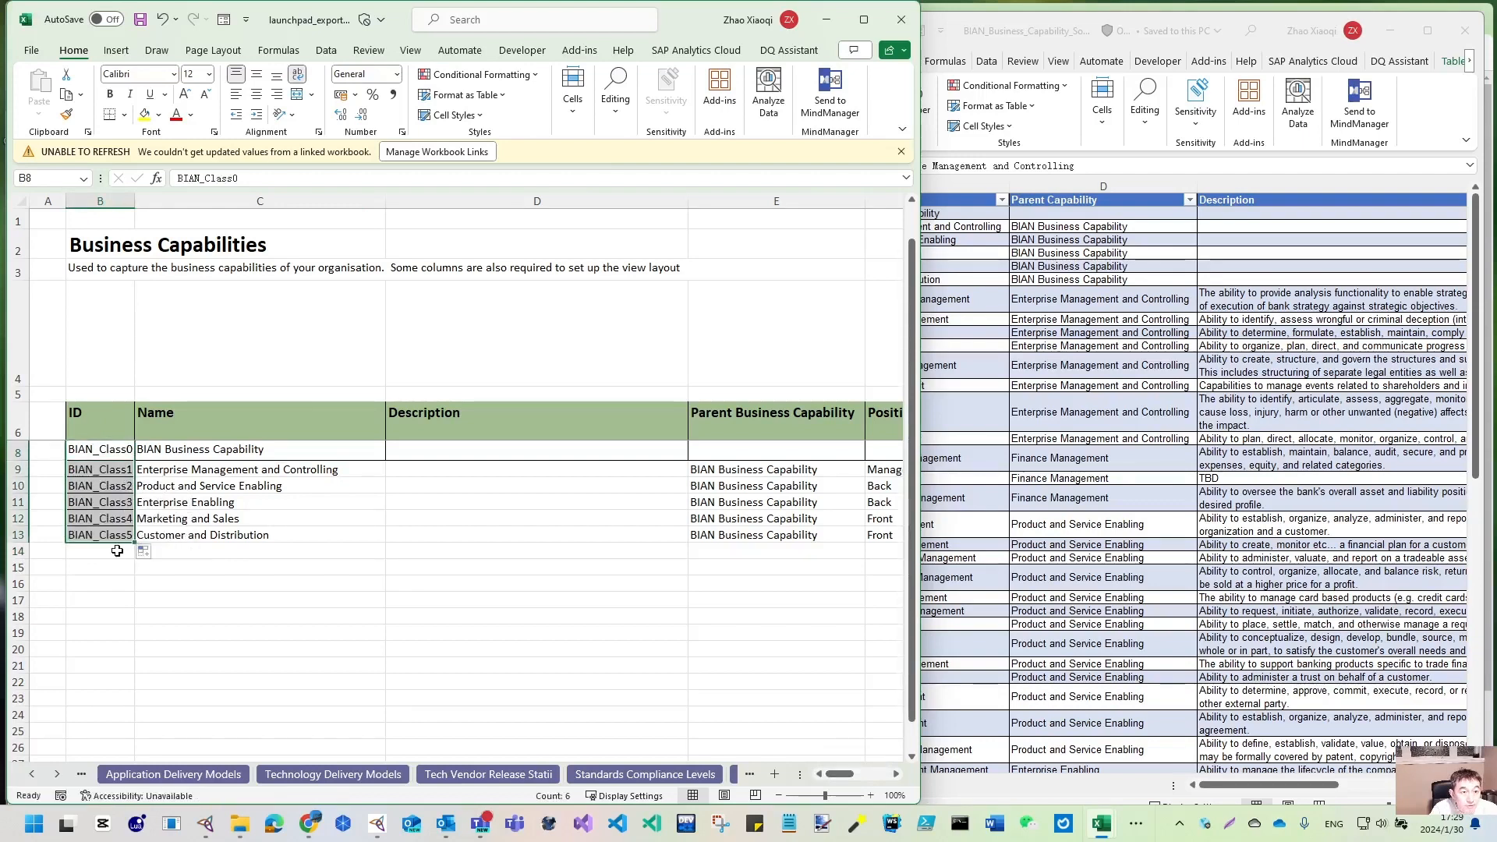
click(863, 19)
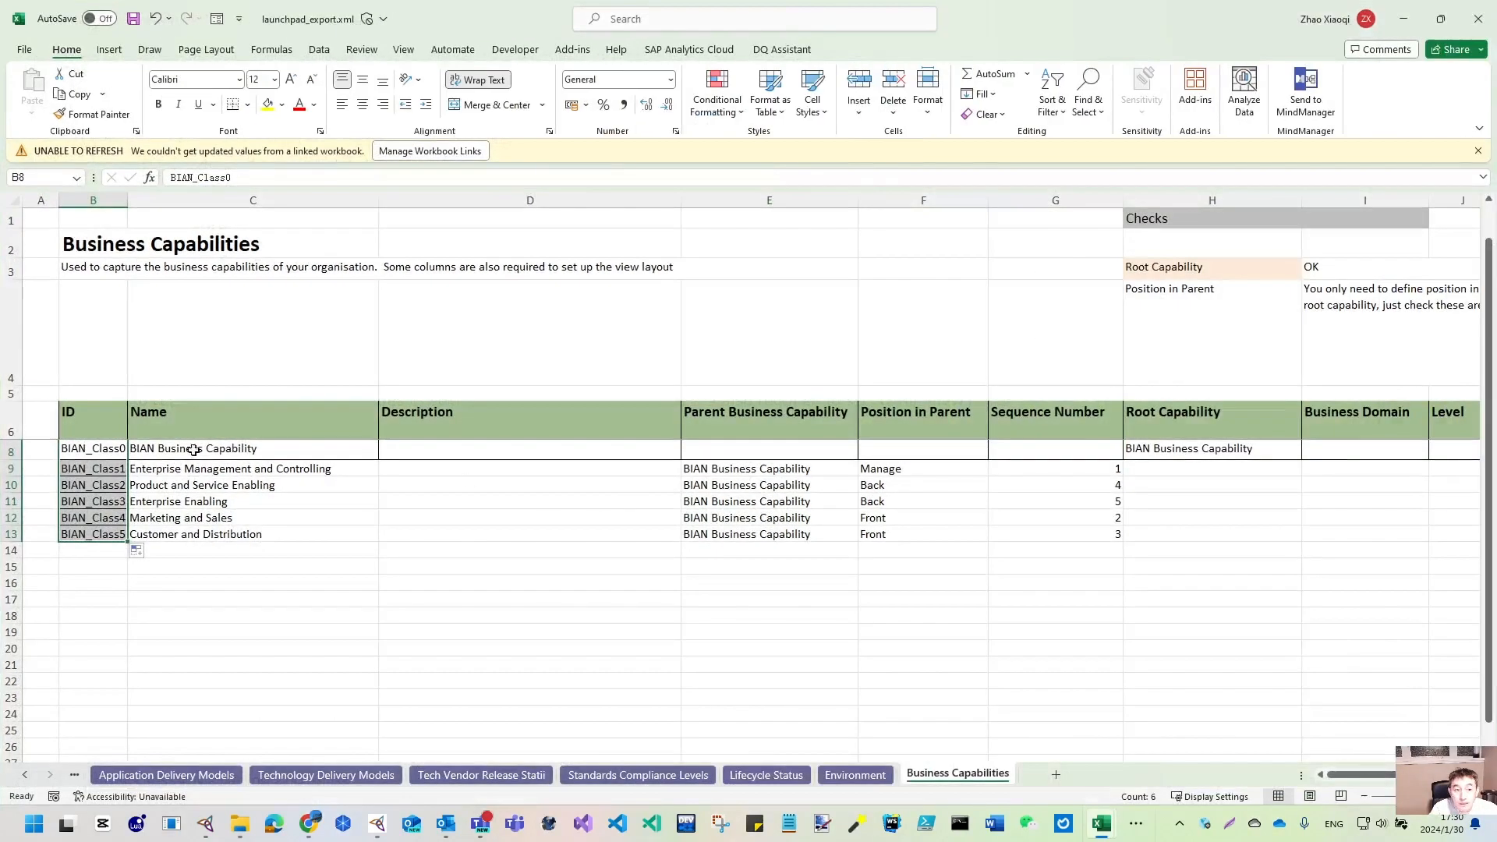
drag(102, 537, 1199, 450)
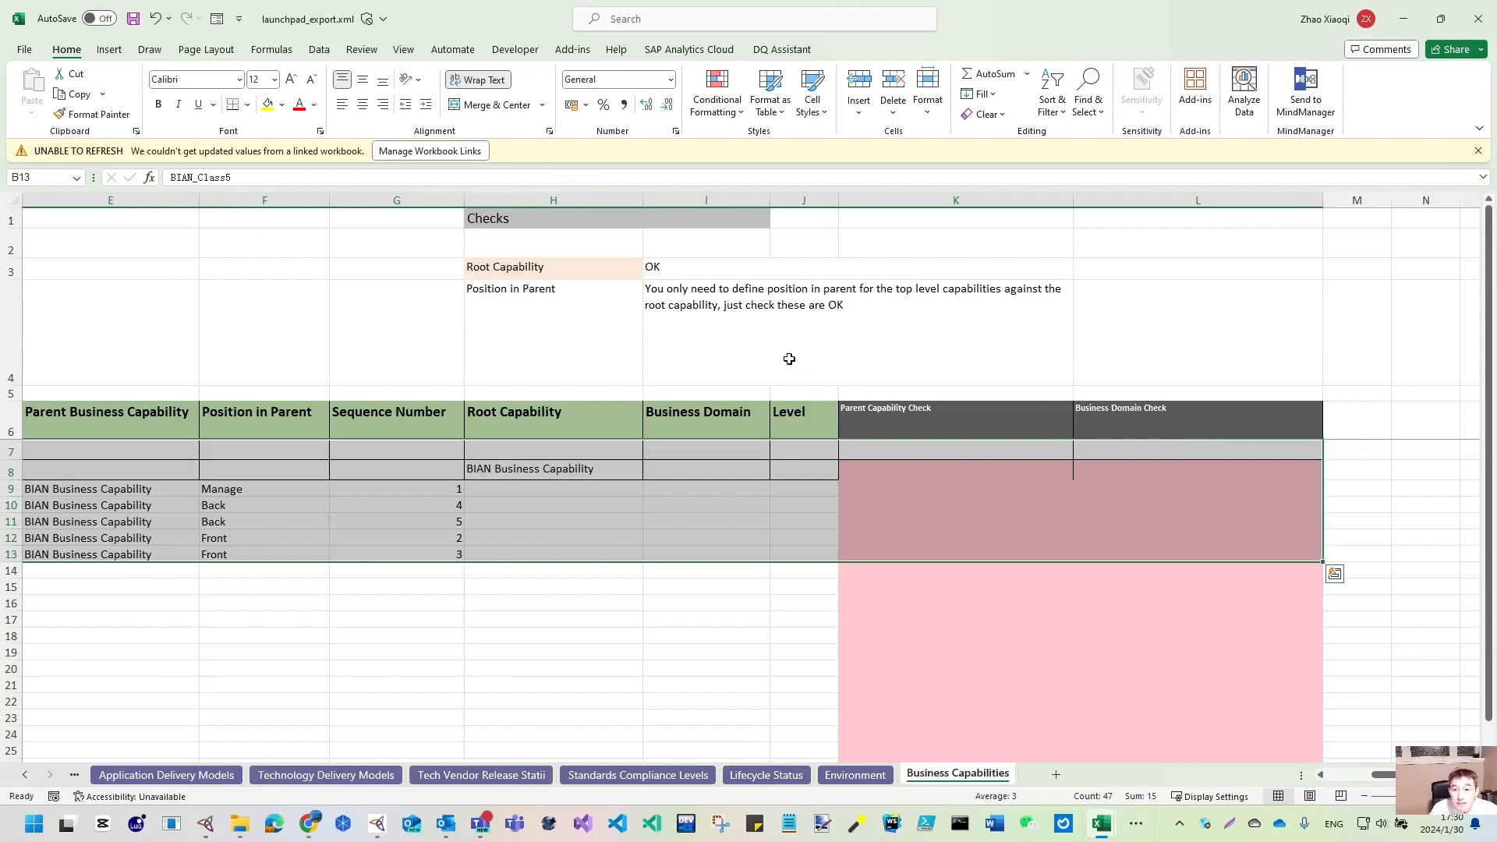
- Put All Borders on the capability table, then save, keeping XML Spreadsheet 2003 format
click(247, 104)
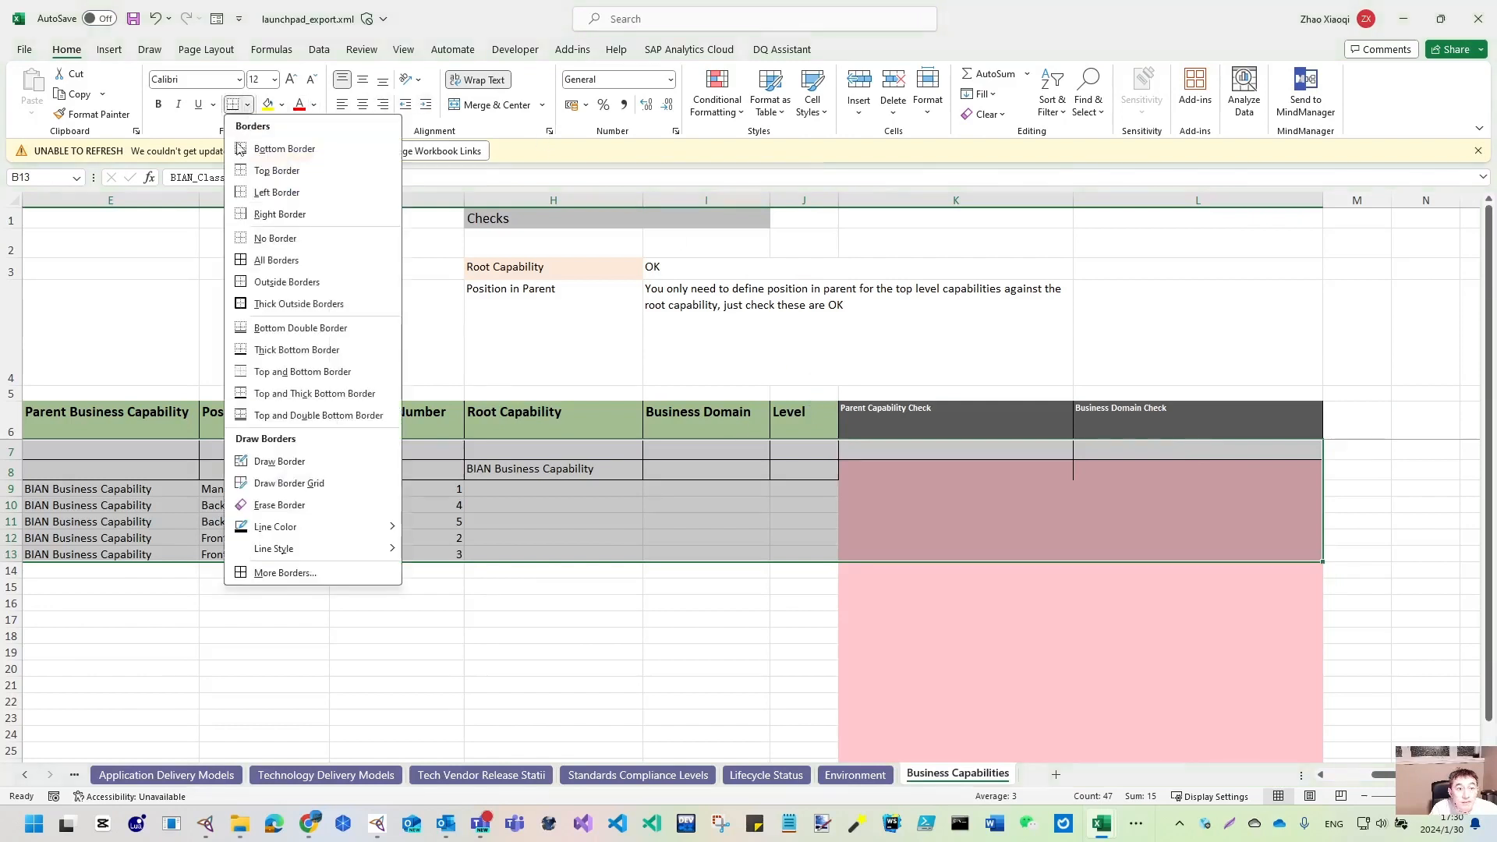
click(263, 266)
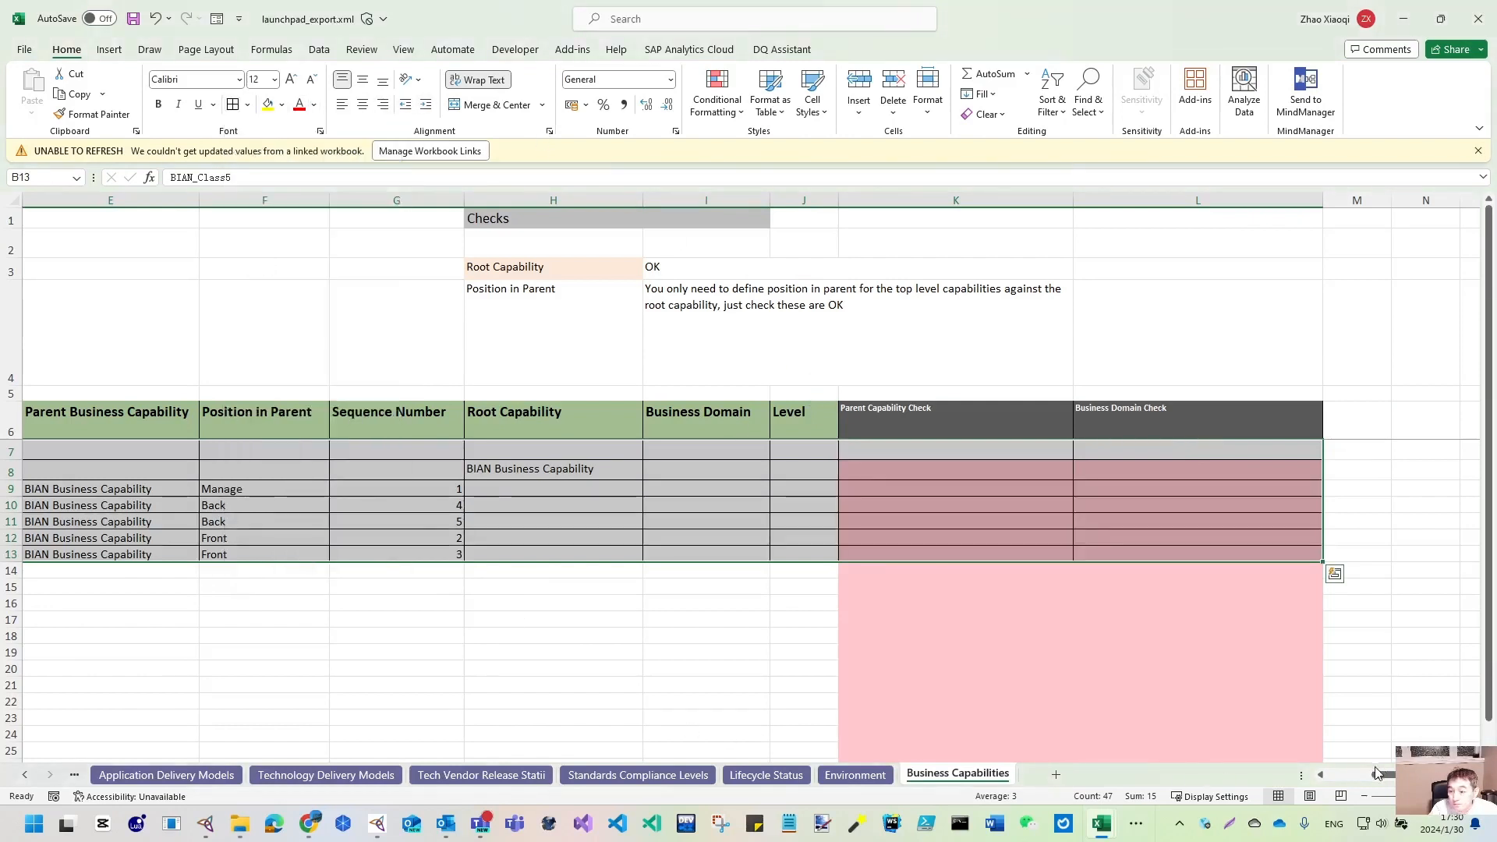
scroll(1376, 773, left, 5)
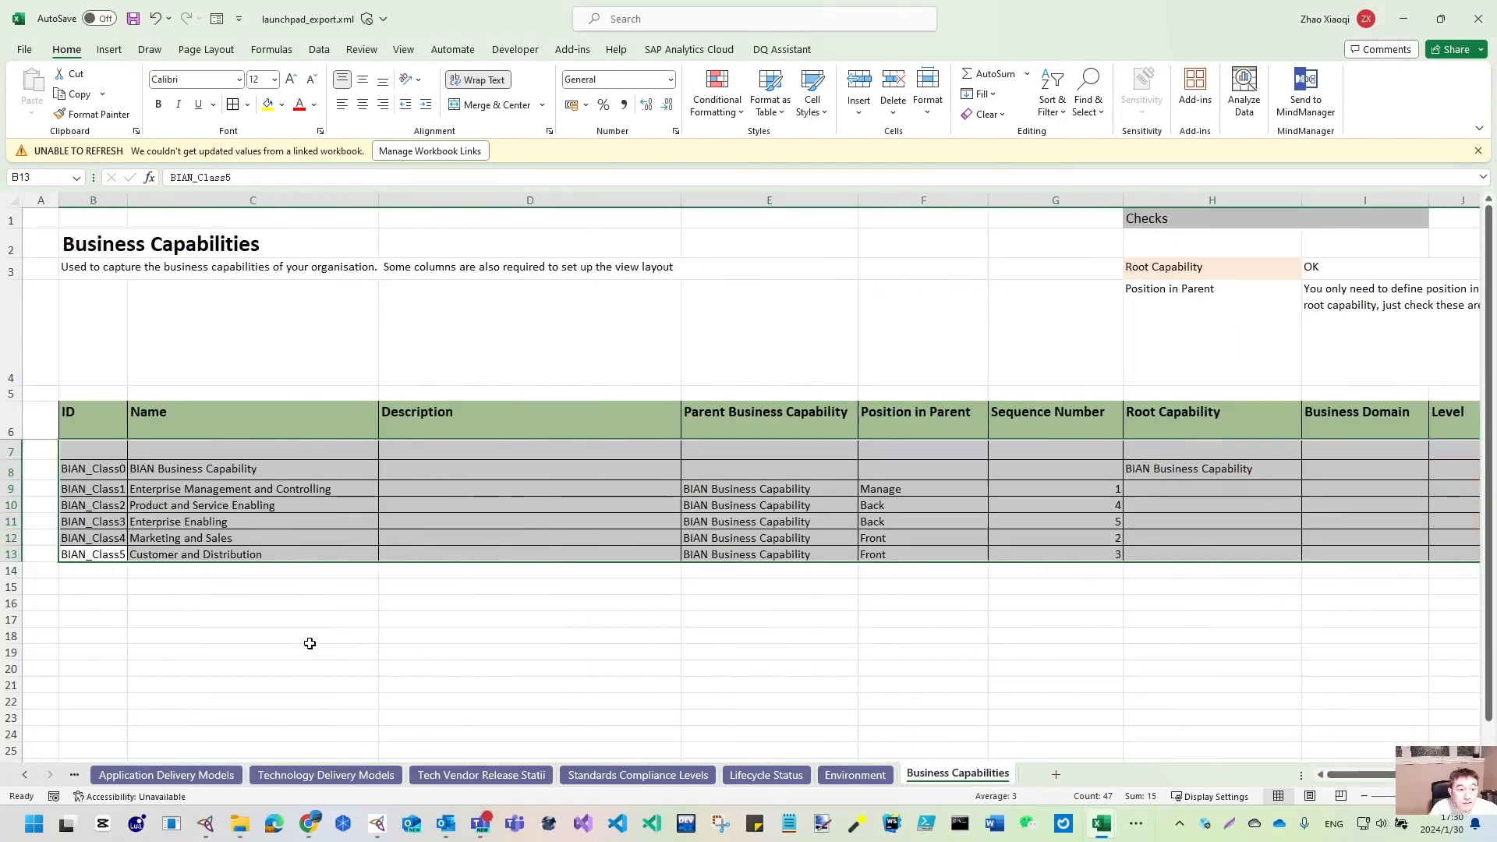
click(309, 643)
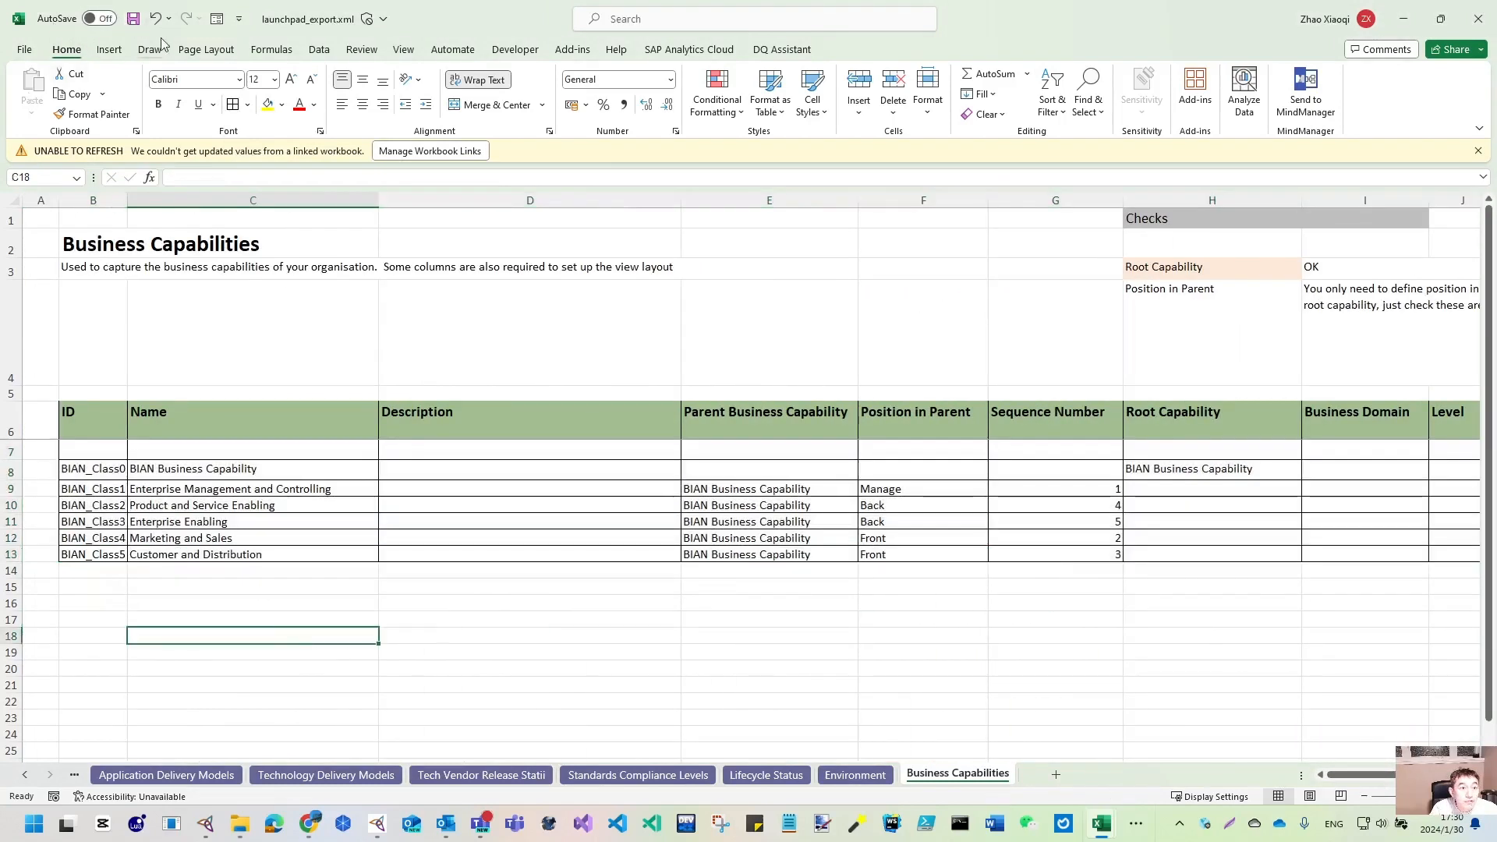
click(133, 18)
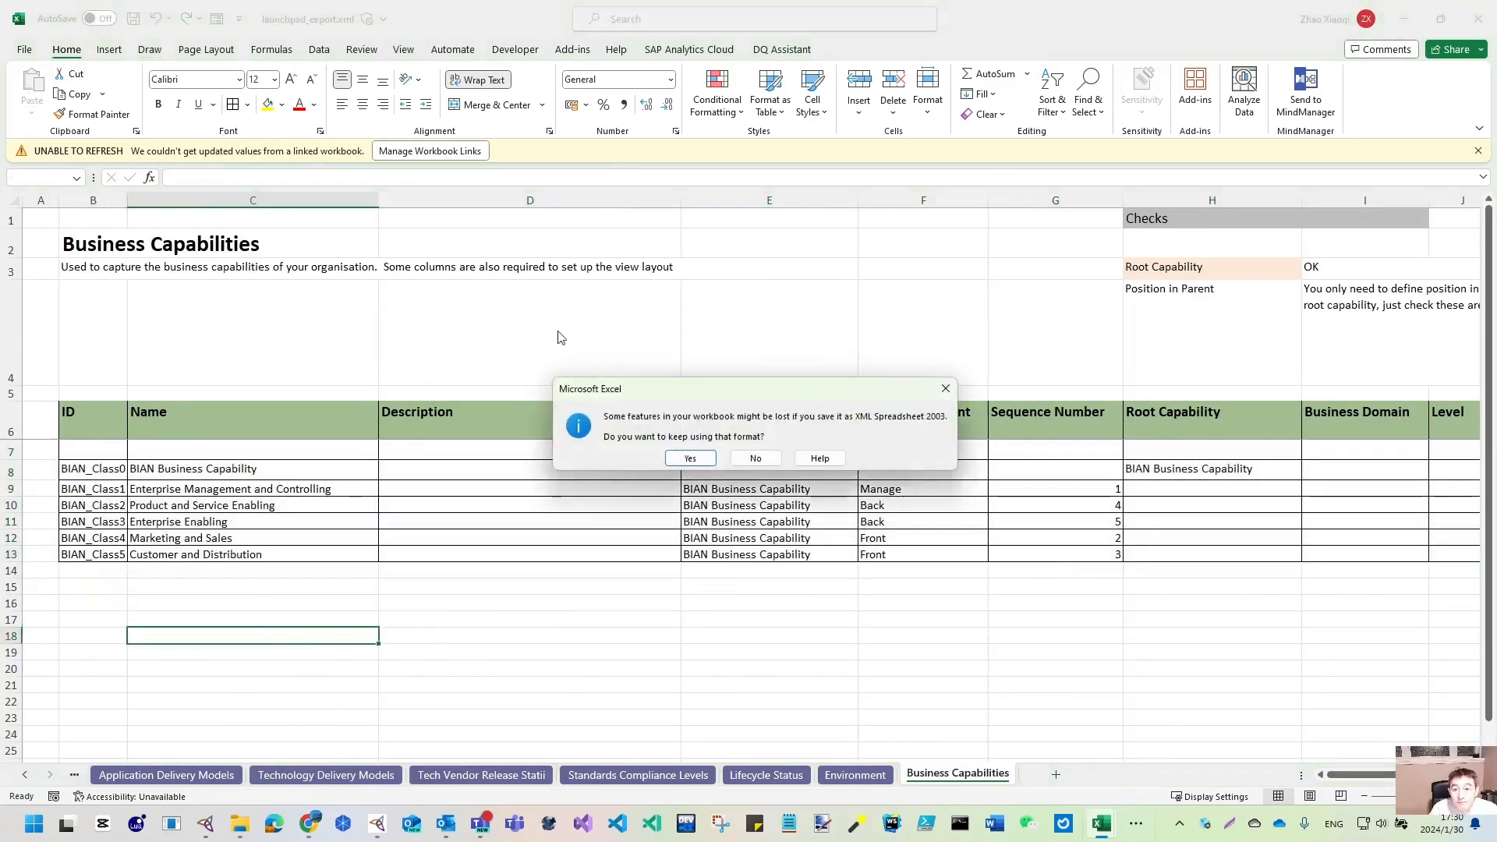
click(698, 464)
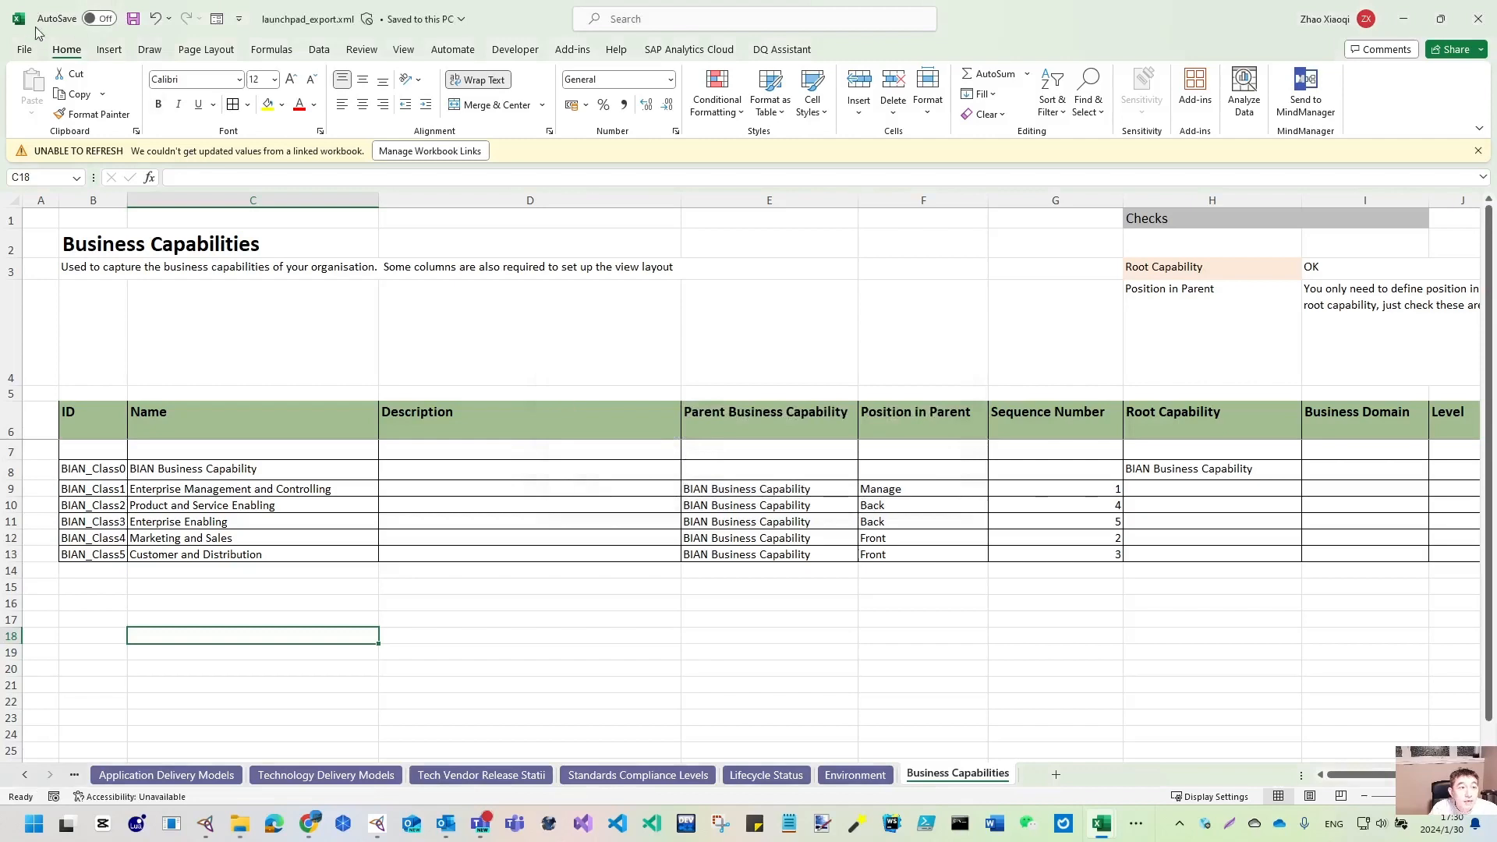
- Save the workbook as launchpad_export.xlsx (Excel Workbook) and close its window
click(26, 50)
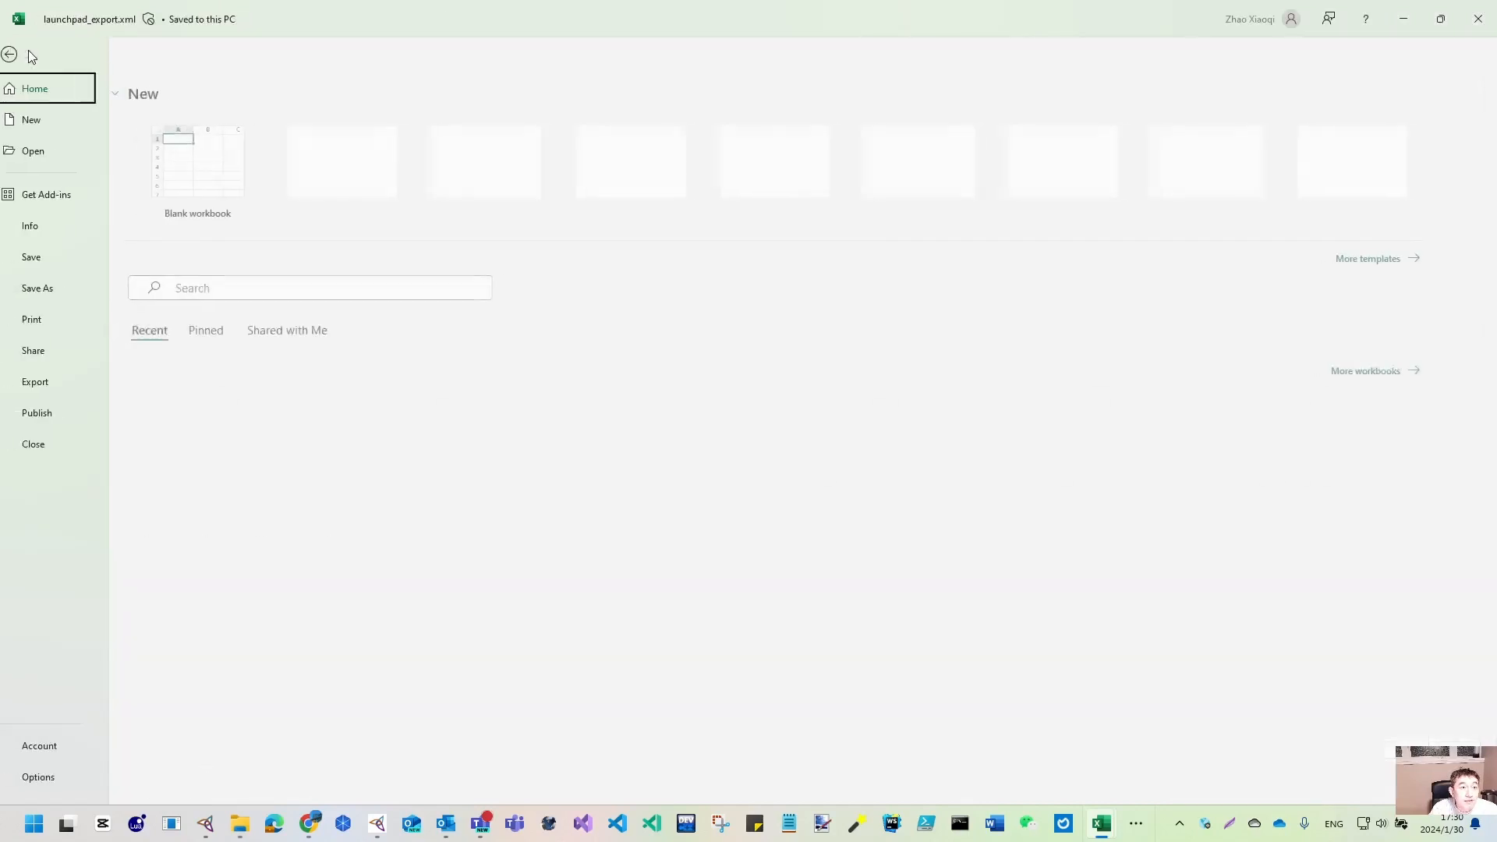
click(78, 292)
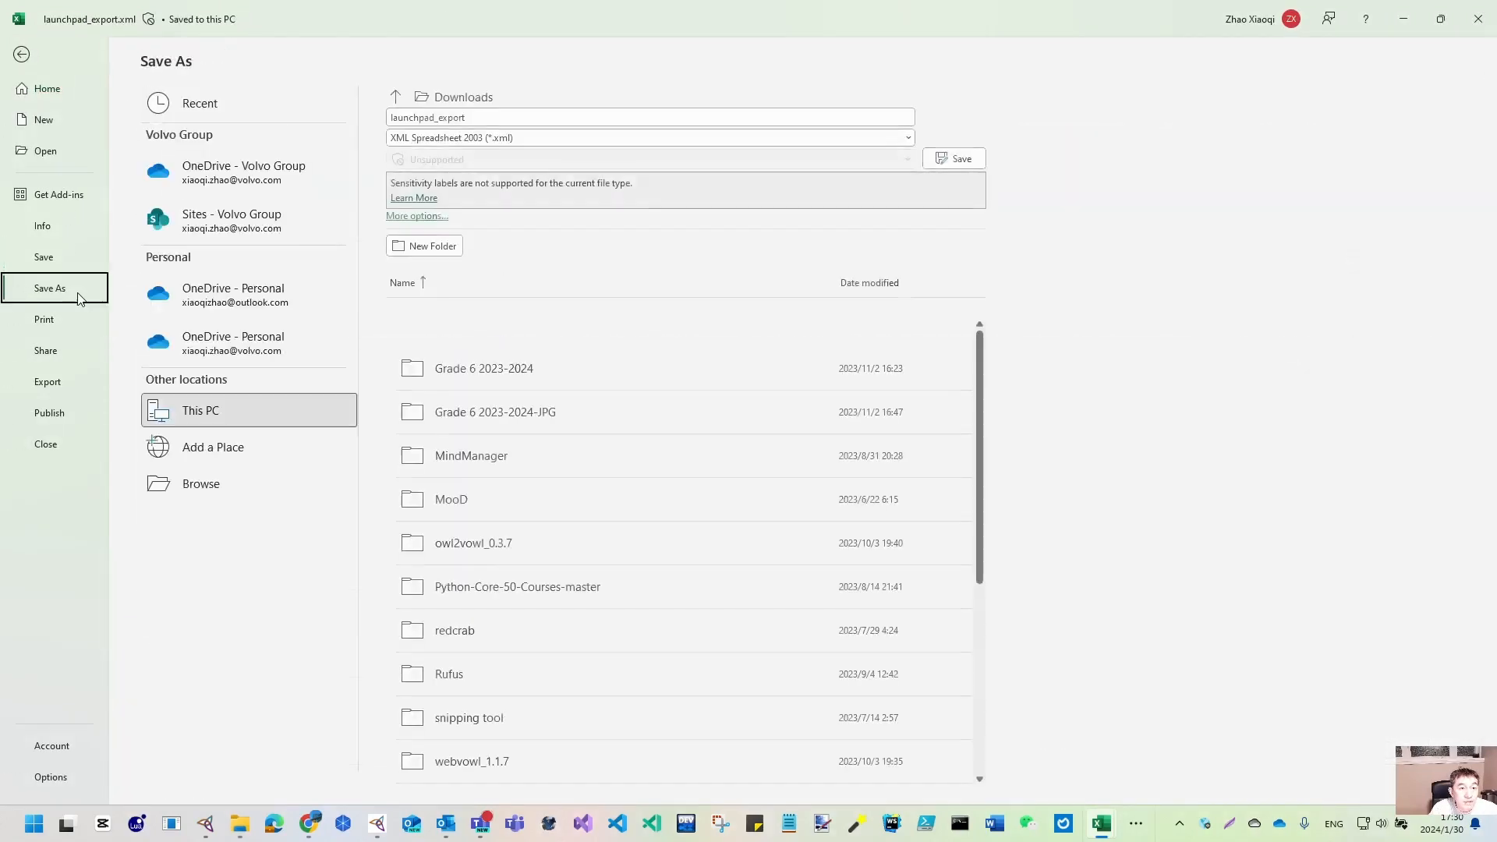
click(908, 139)
click(545, 154)
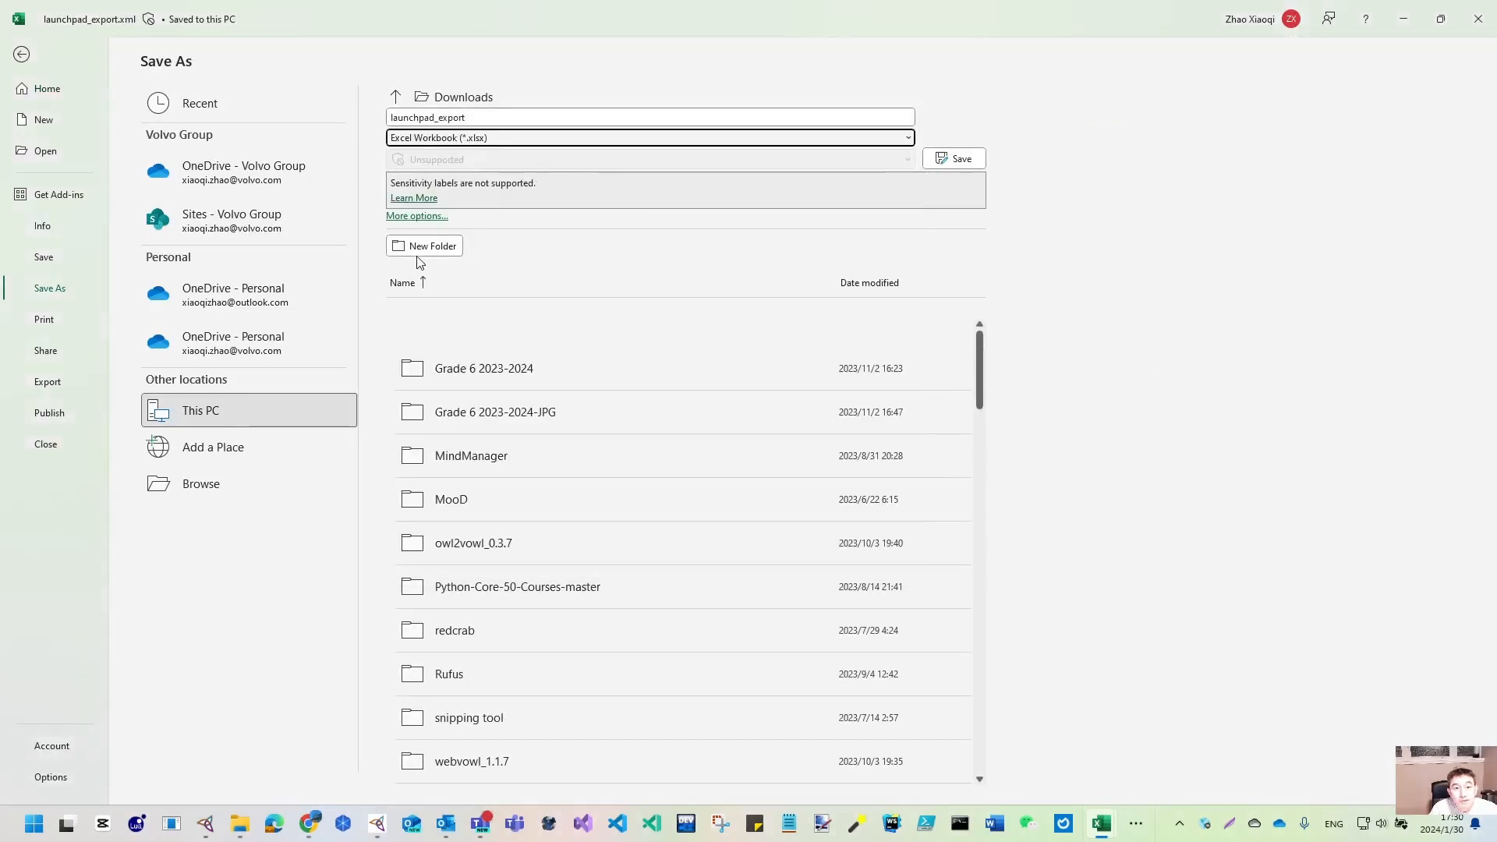
click(954, 159)
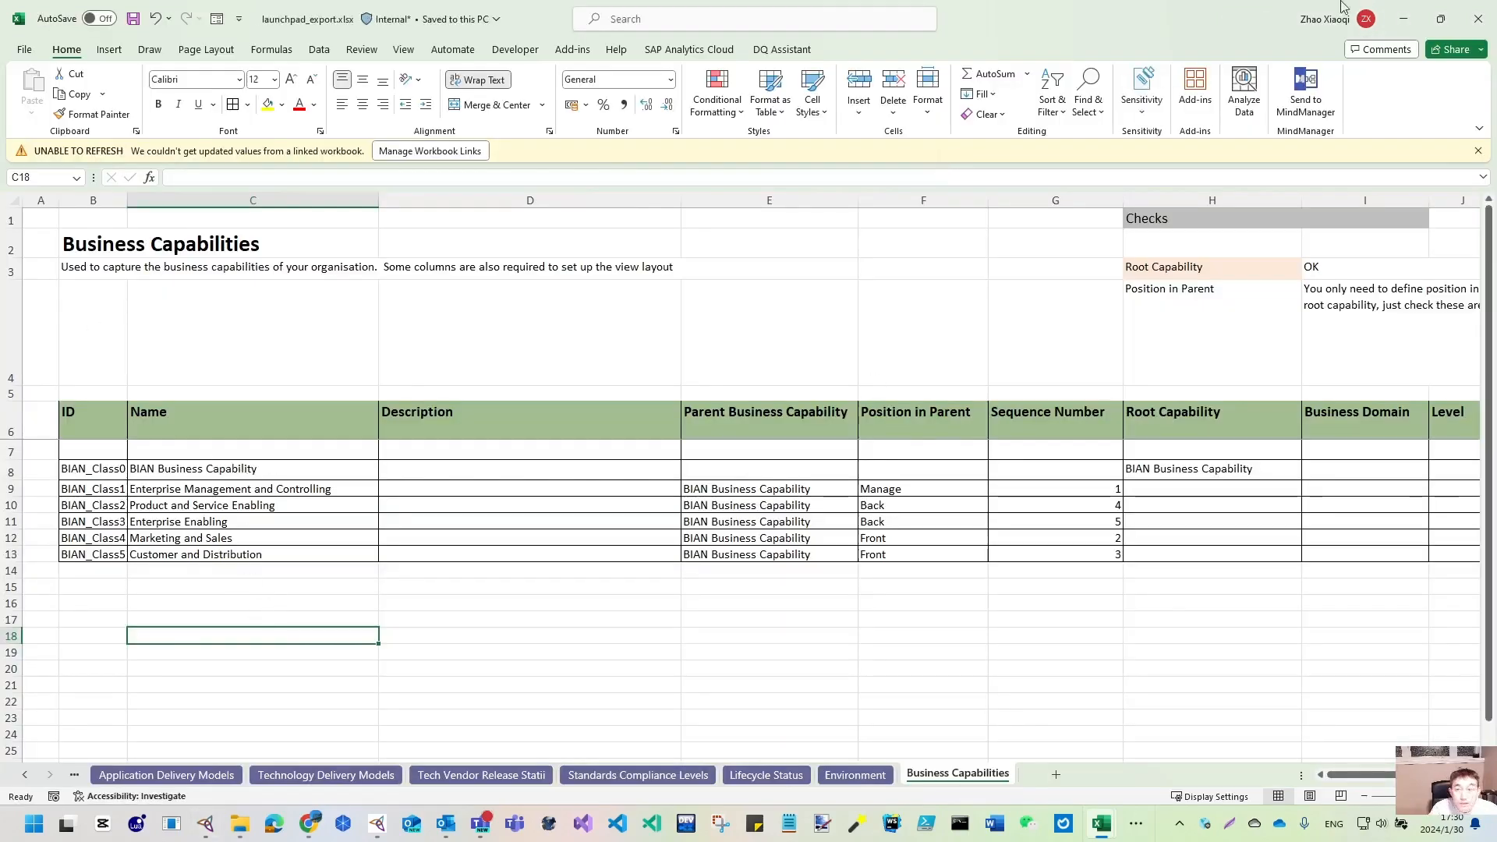
click(1477, 18)
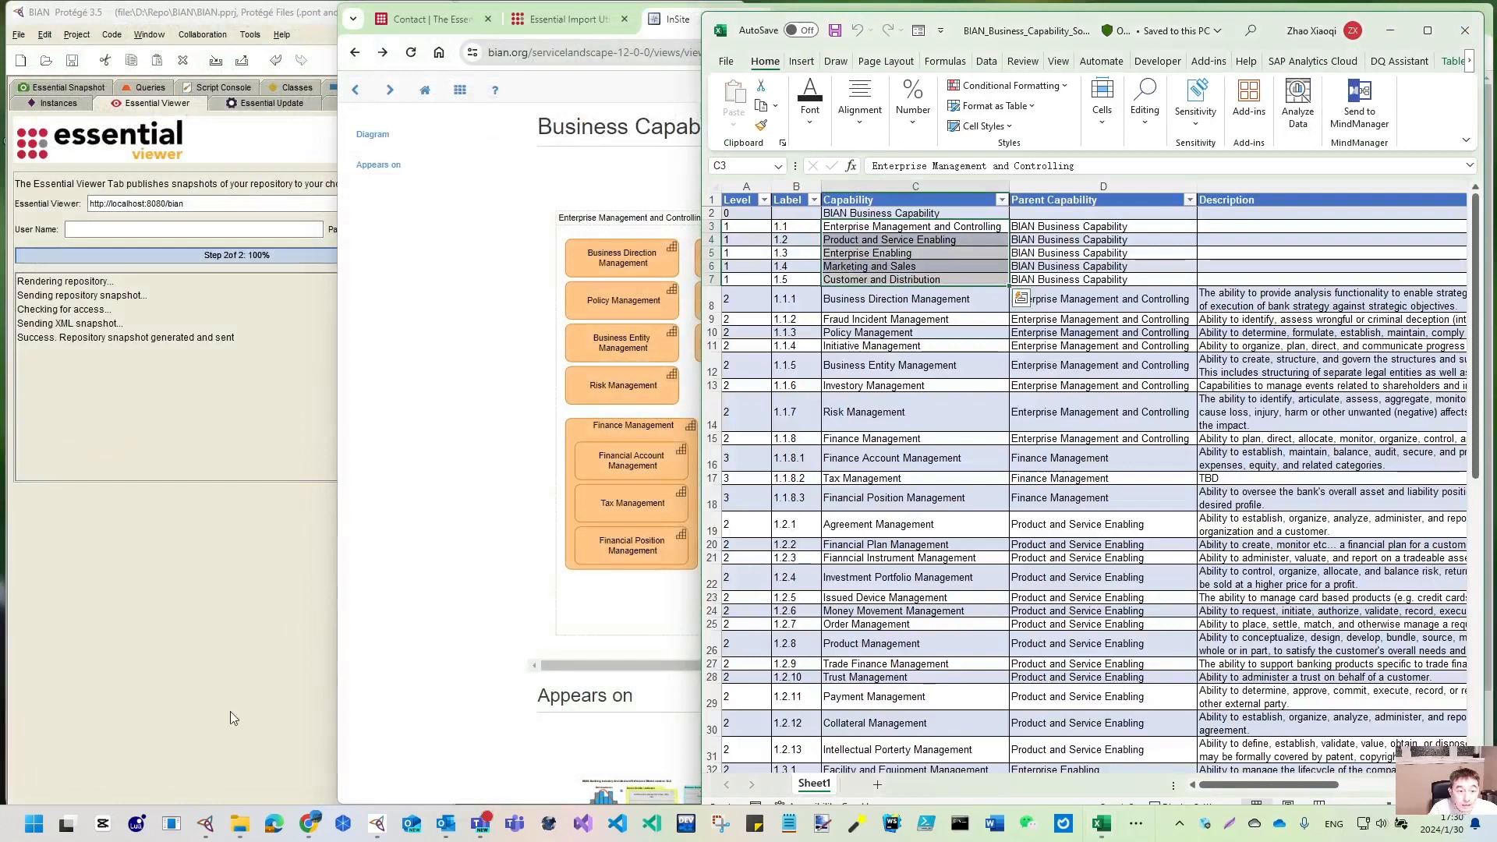
- Open launchpad_export.xlsx from Downloads, review it, and close it
click(240, 825)
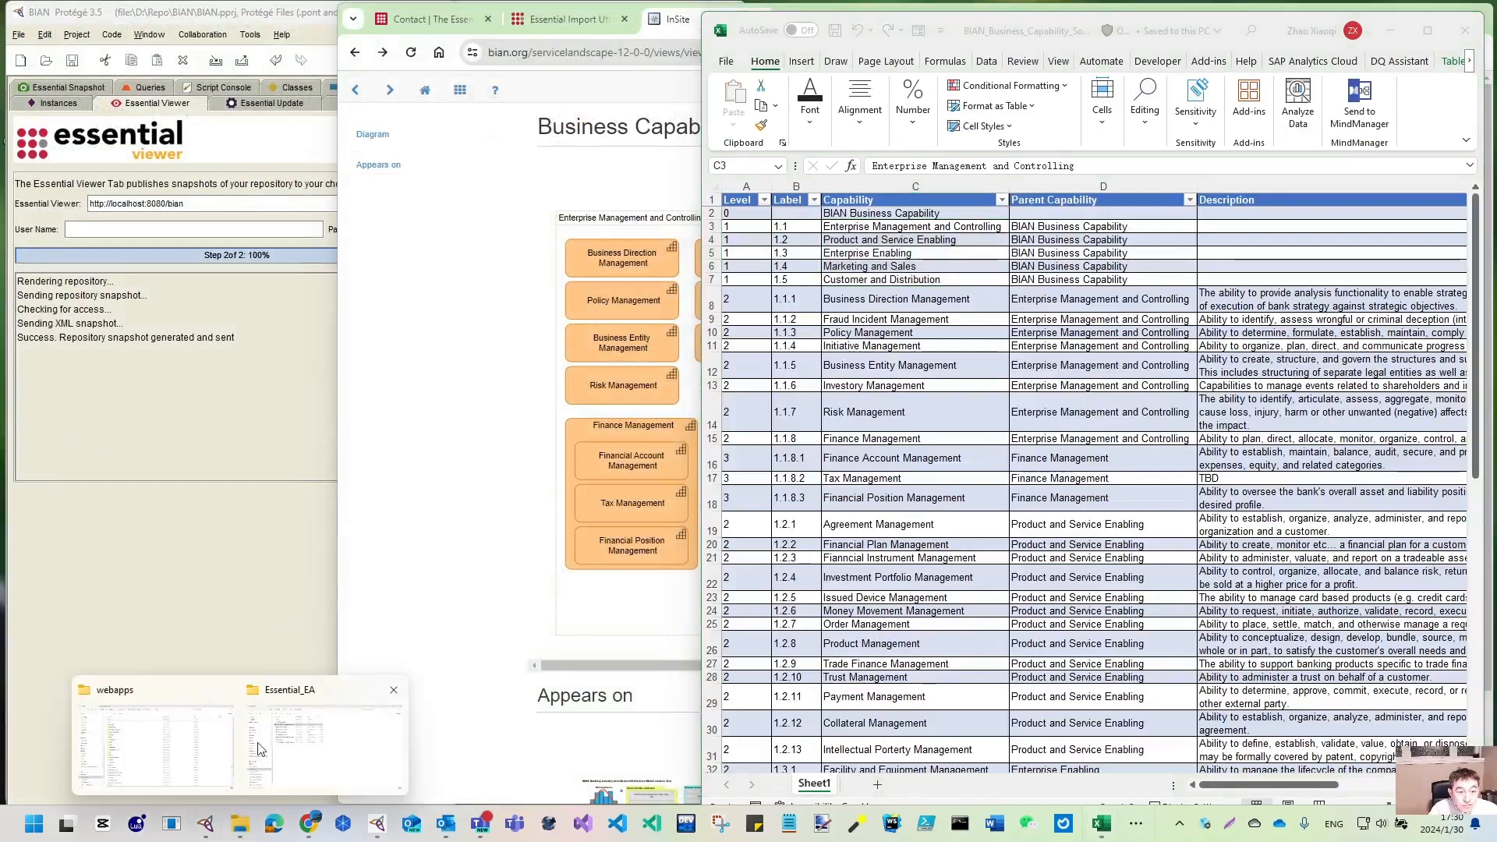
click(190, 748)
click(74, 344)
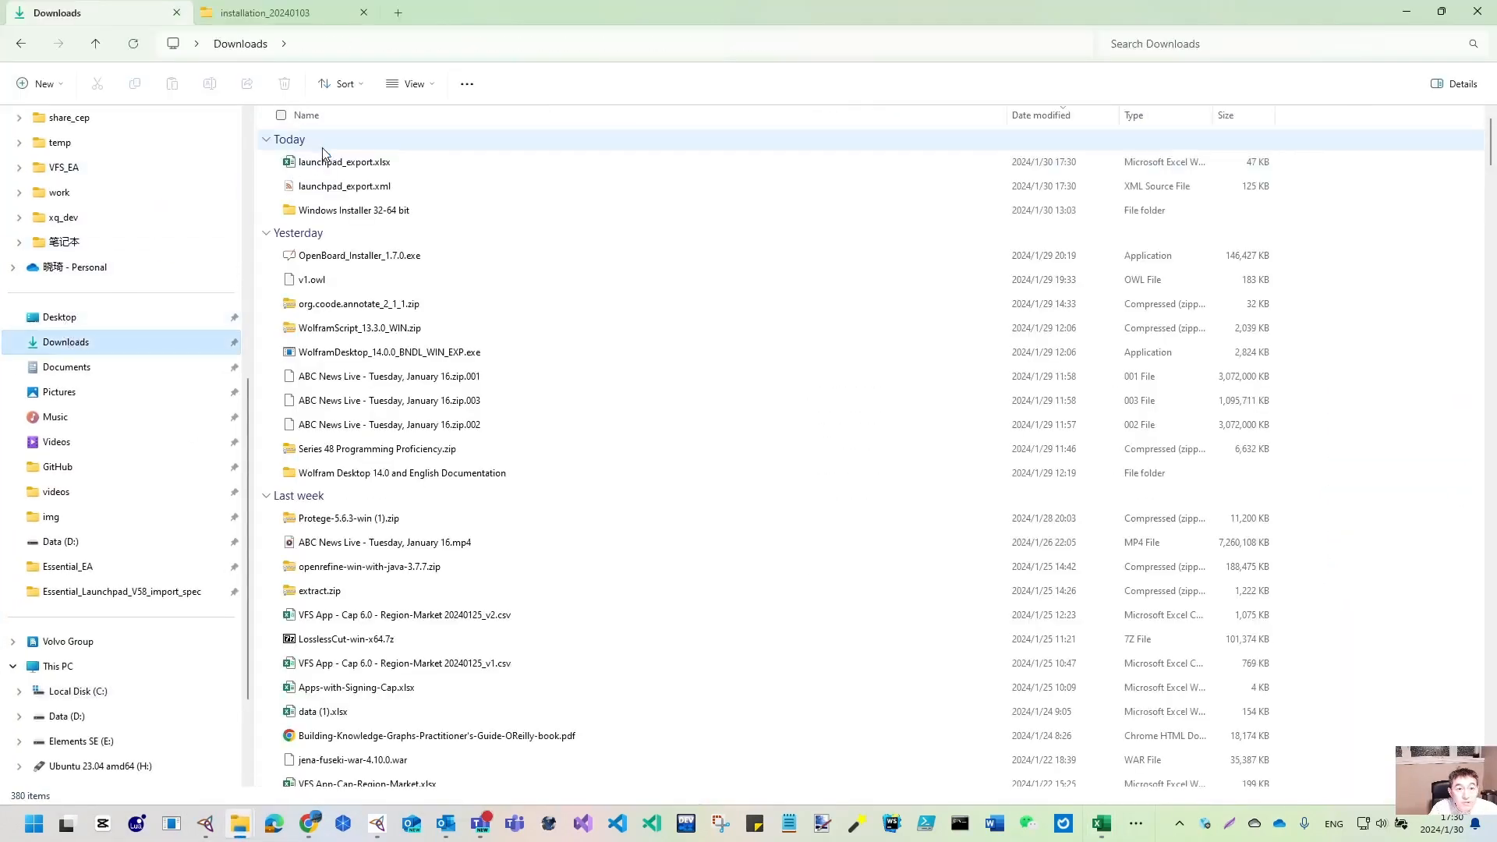
double_click(365, 168)
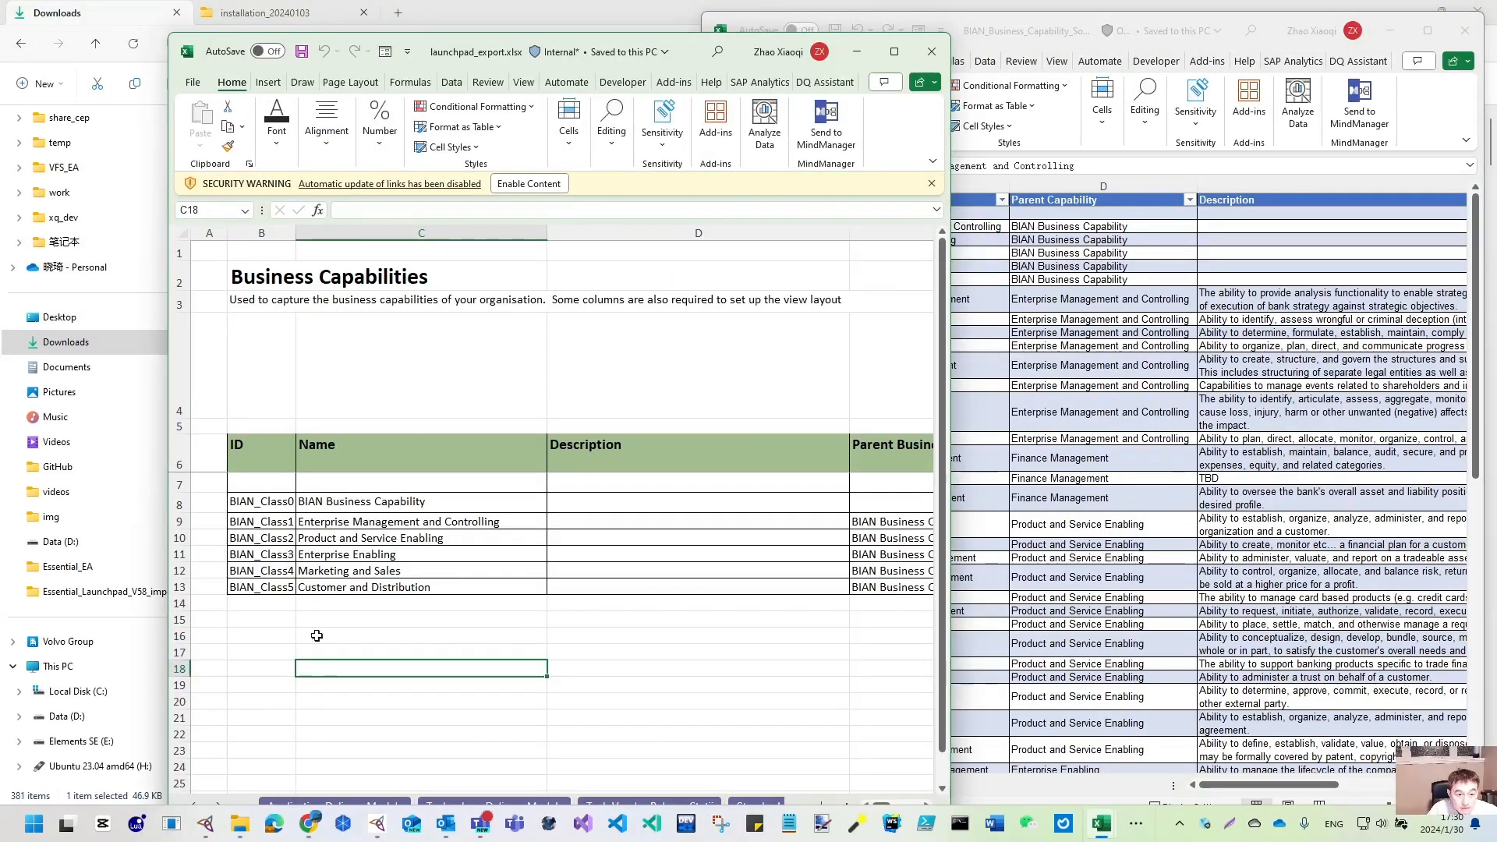
scroll(881, 671, down, 3)
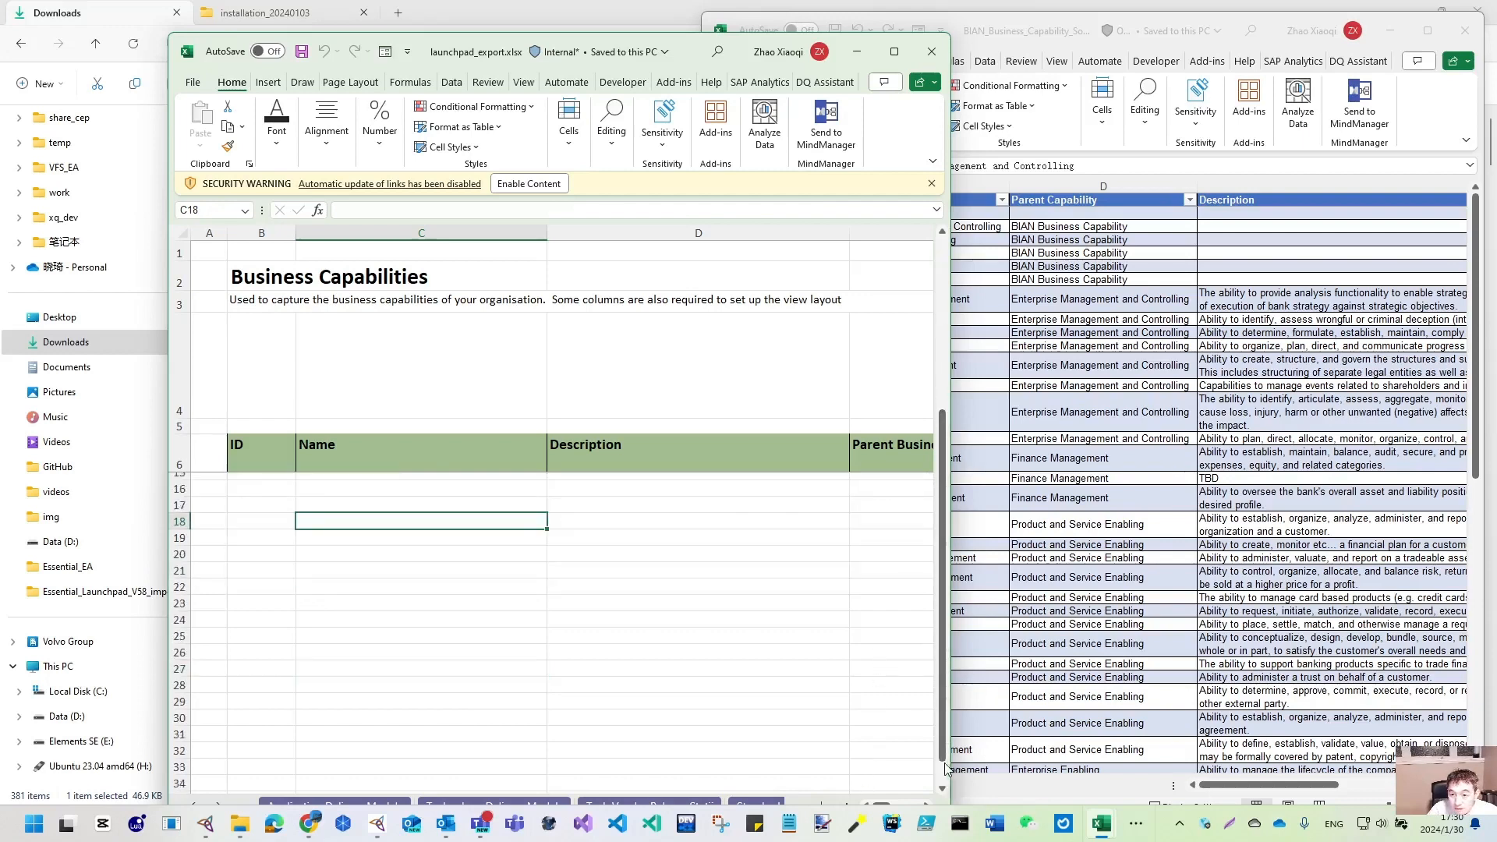
click(894, 52)
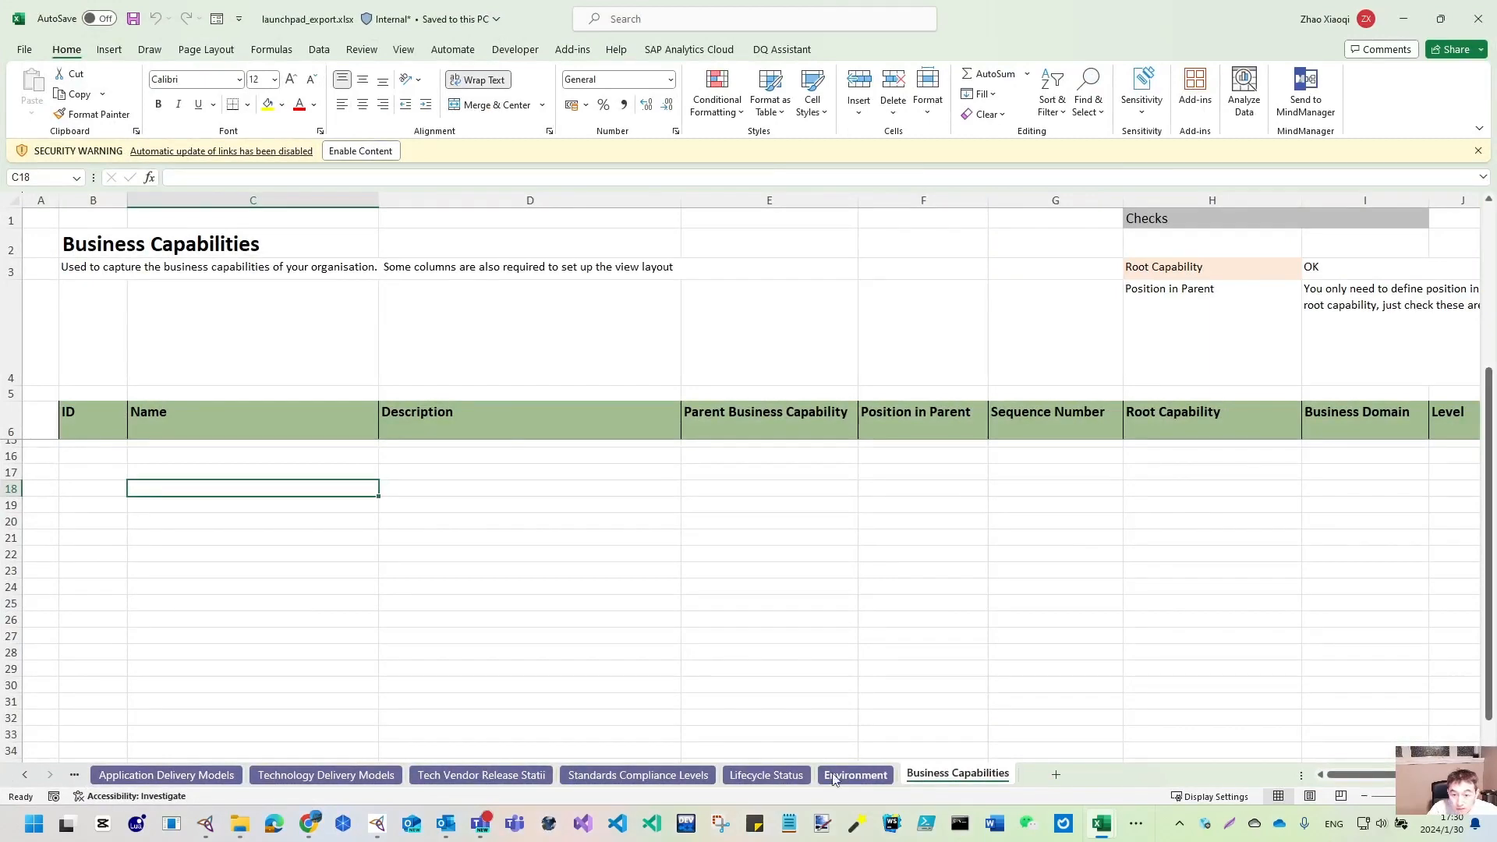
click(1478, 19)
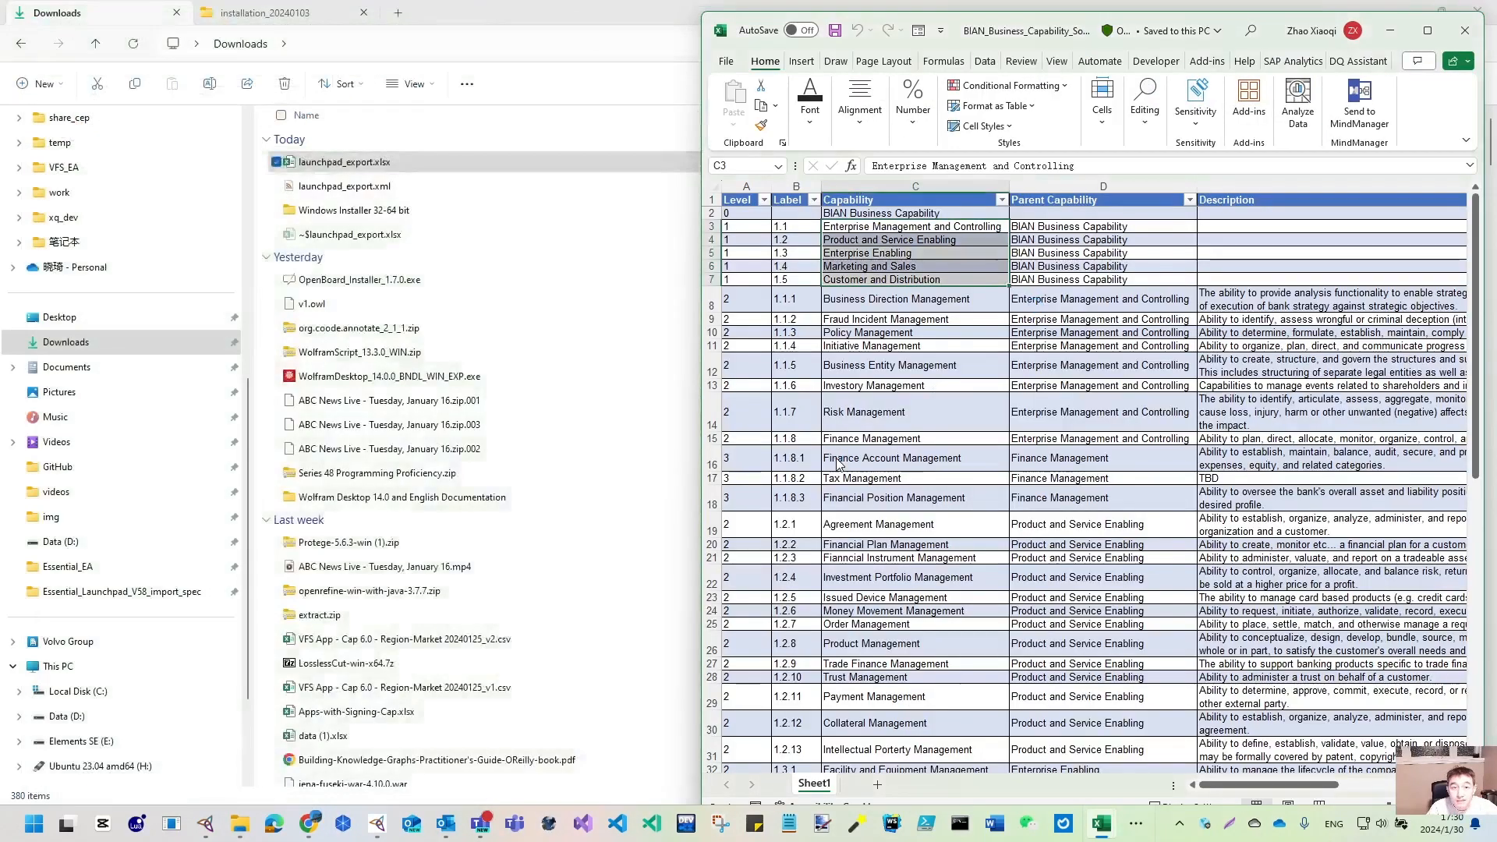
- Minimize File Explorer and bring the browser's Business Capabilities view forward
click(1308, 10)
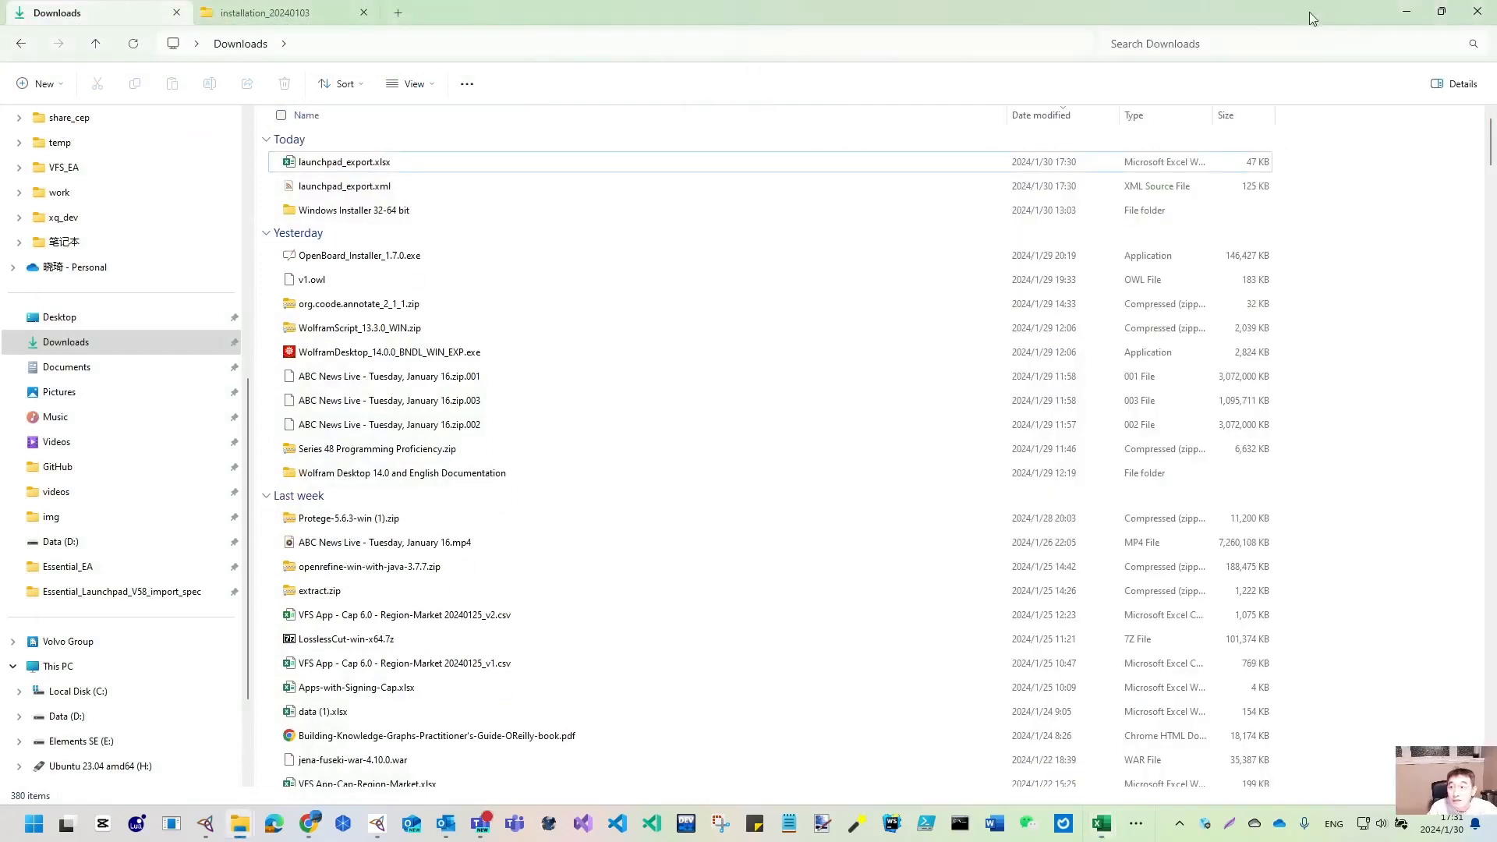
click(1406, 11)
click(558, 143)
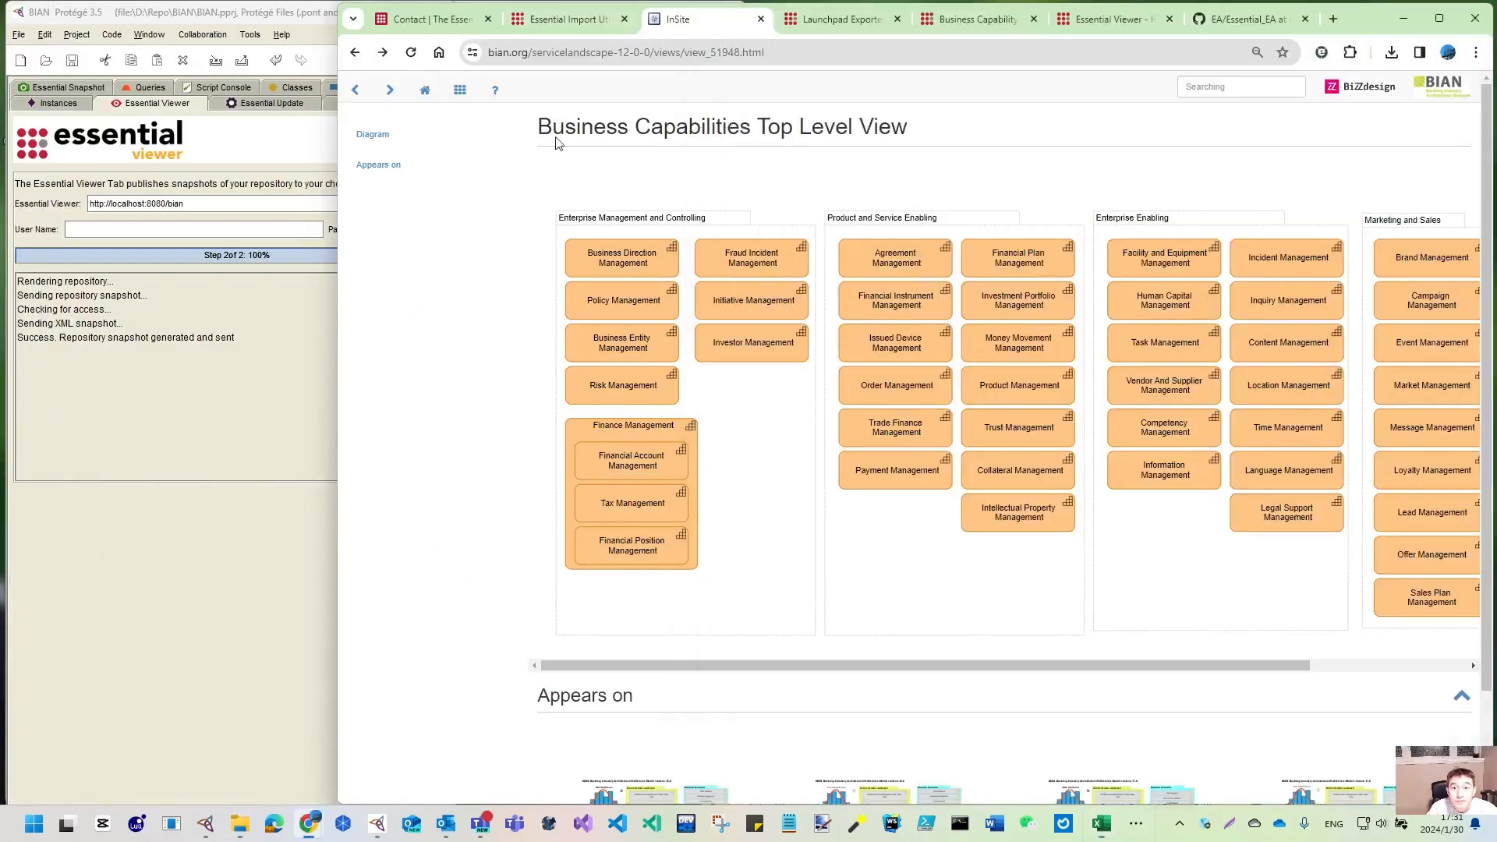
- Name the new import activity 'Import Business Capability to BIAN'
click(1439, 18)
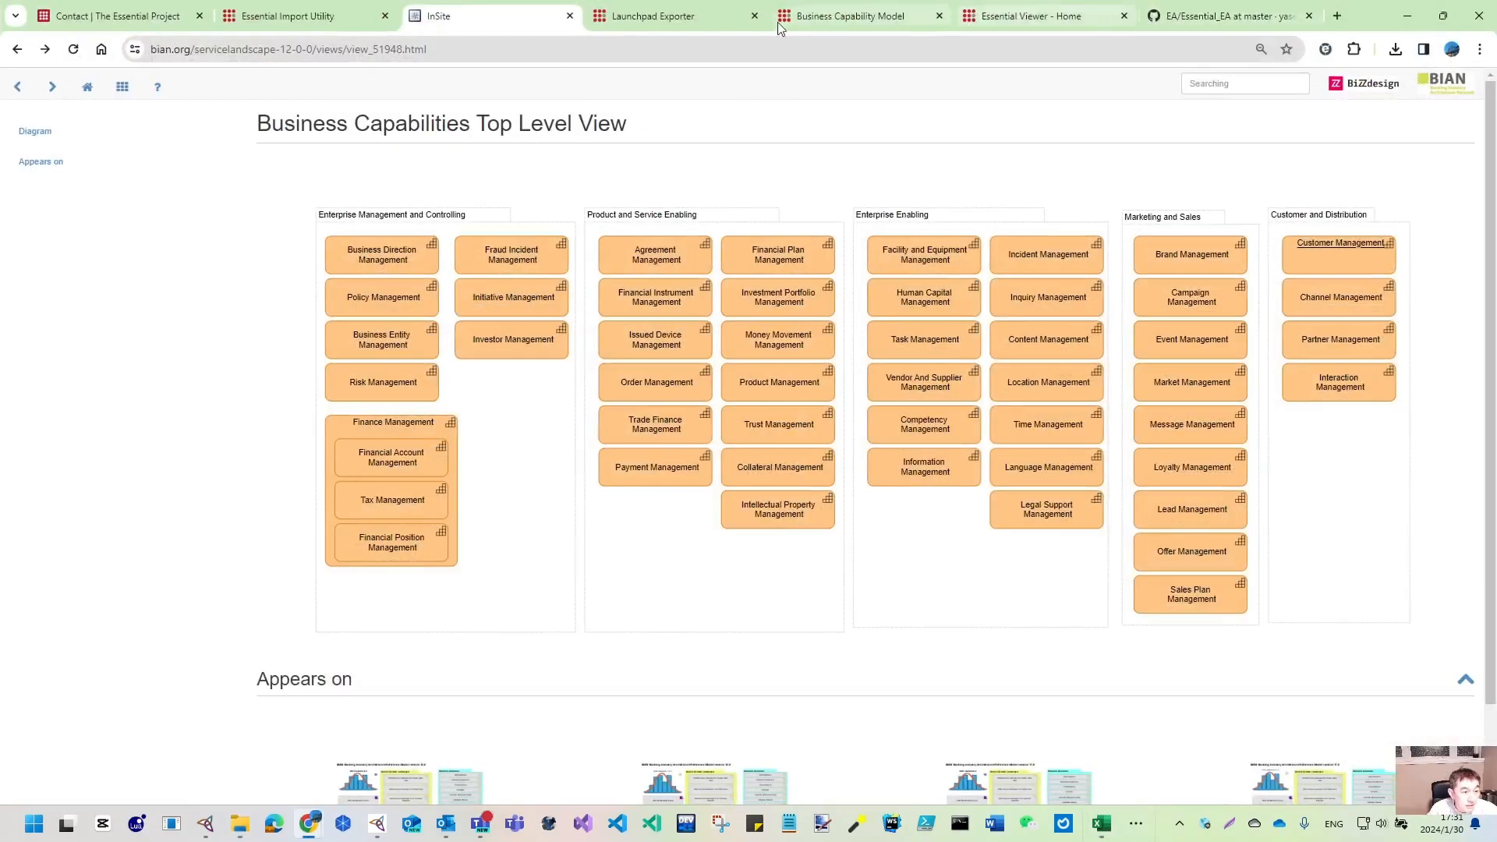
click(290, 17)
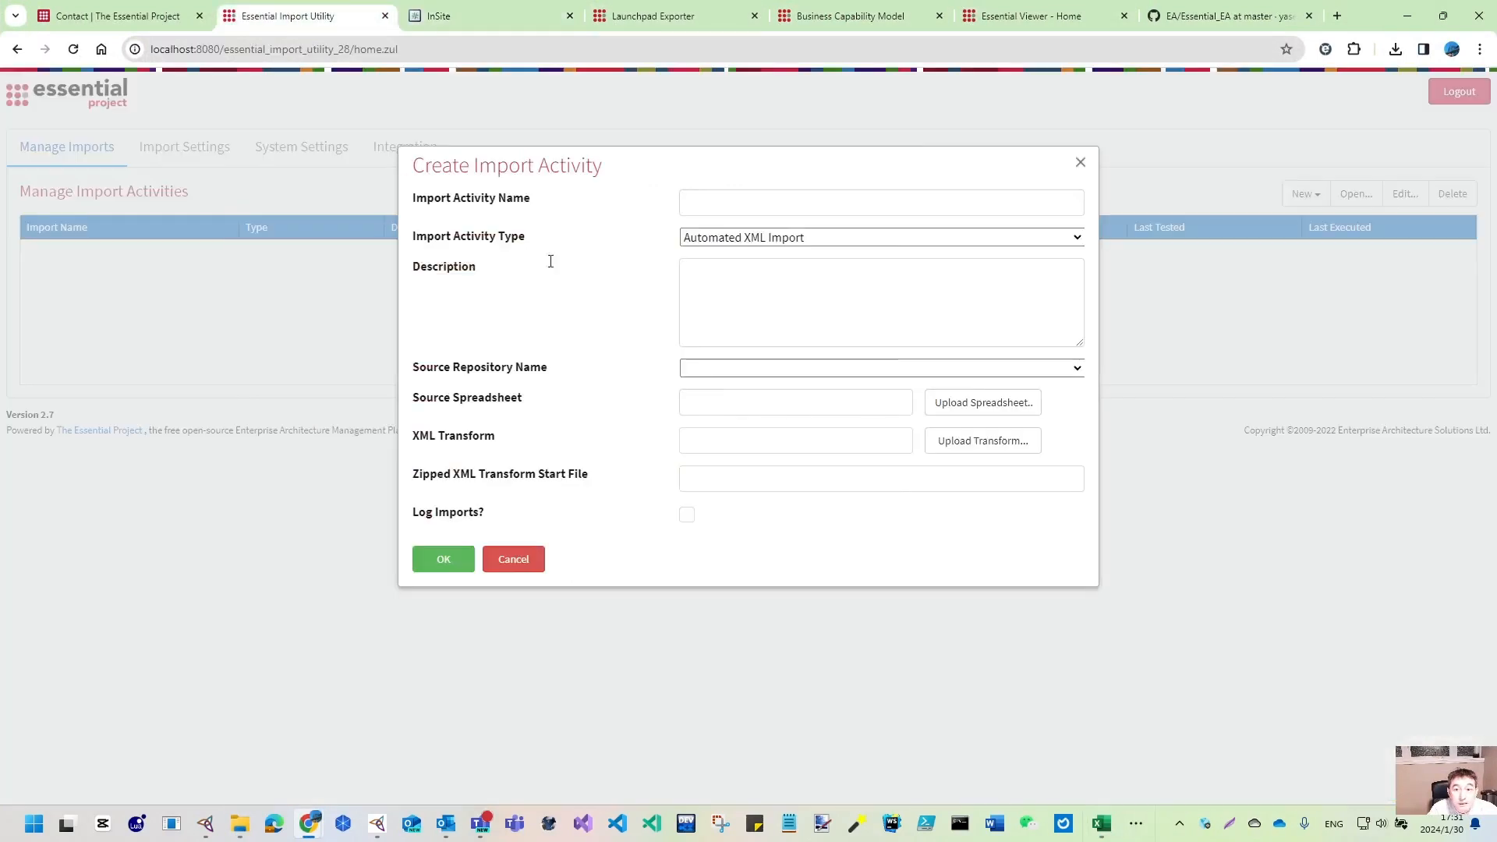
click(797, 205)
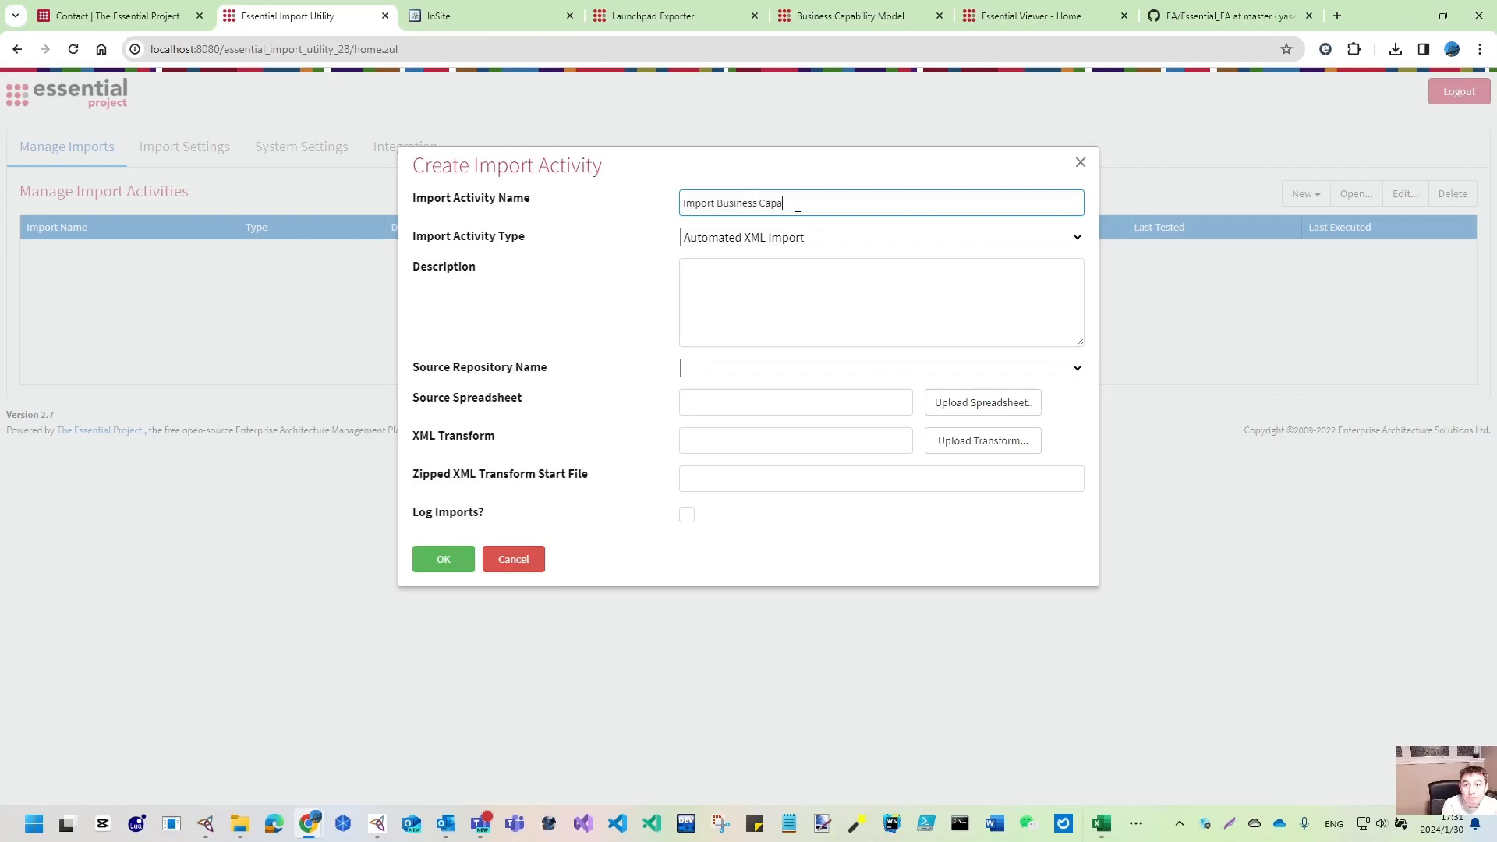
text(Import Business Capability to BIAN)
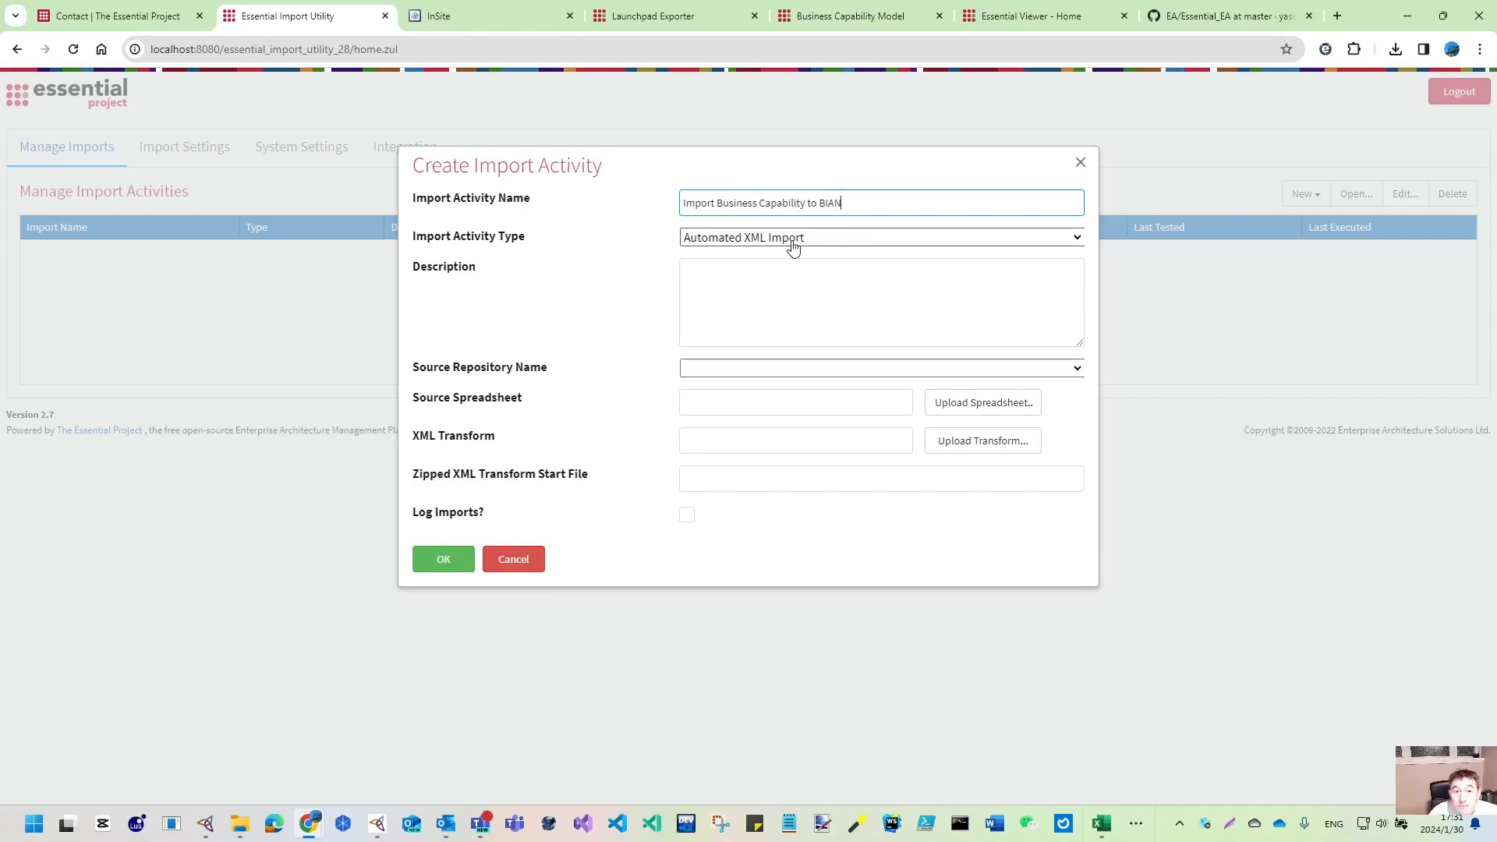
- Choose BIAN as repository; launchpad_export.xml is rejected as an invalid file type
click(1076, 369)
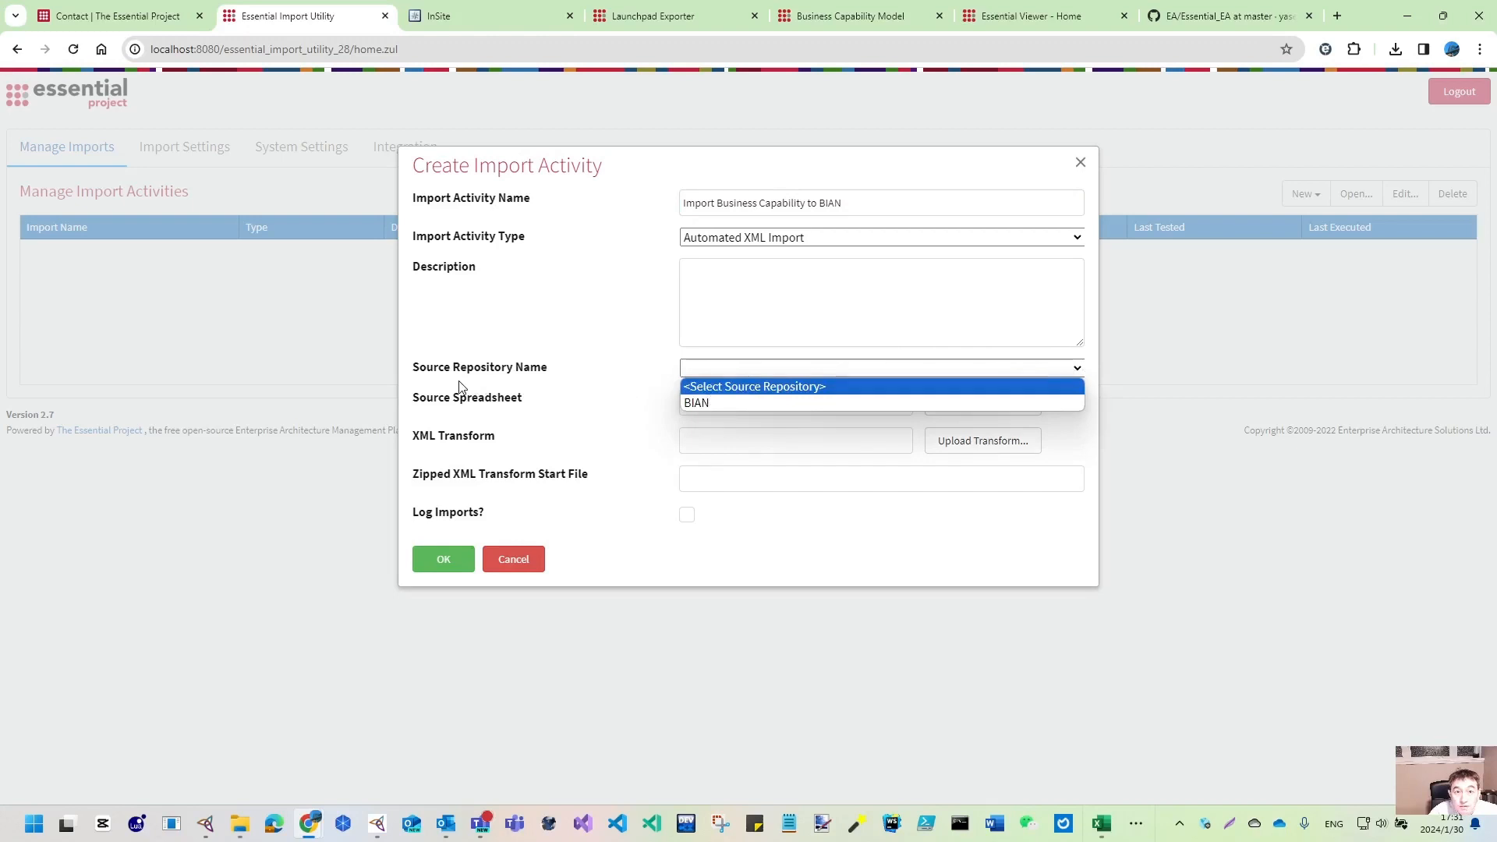
click(720, 405)
click(984, 404)
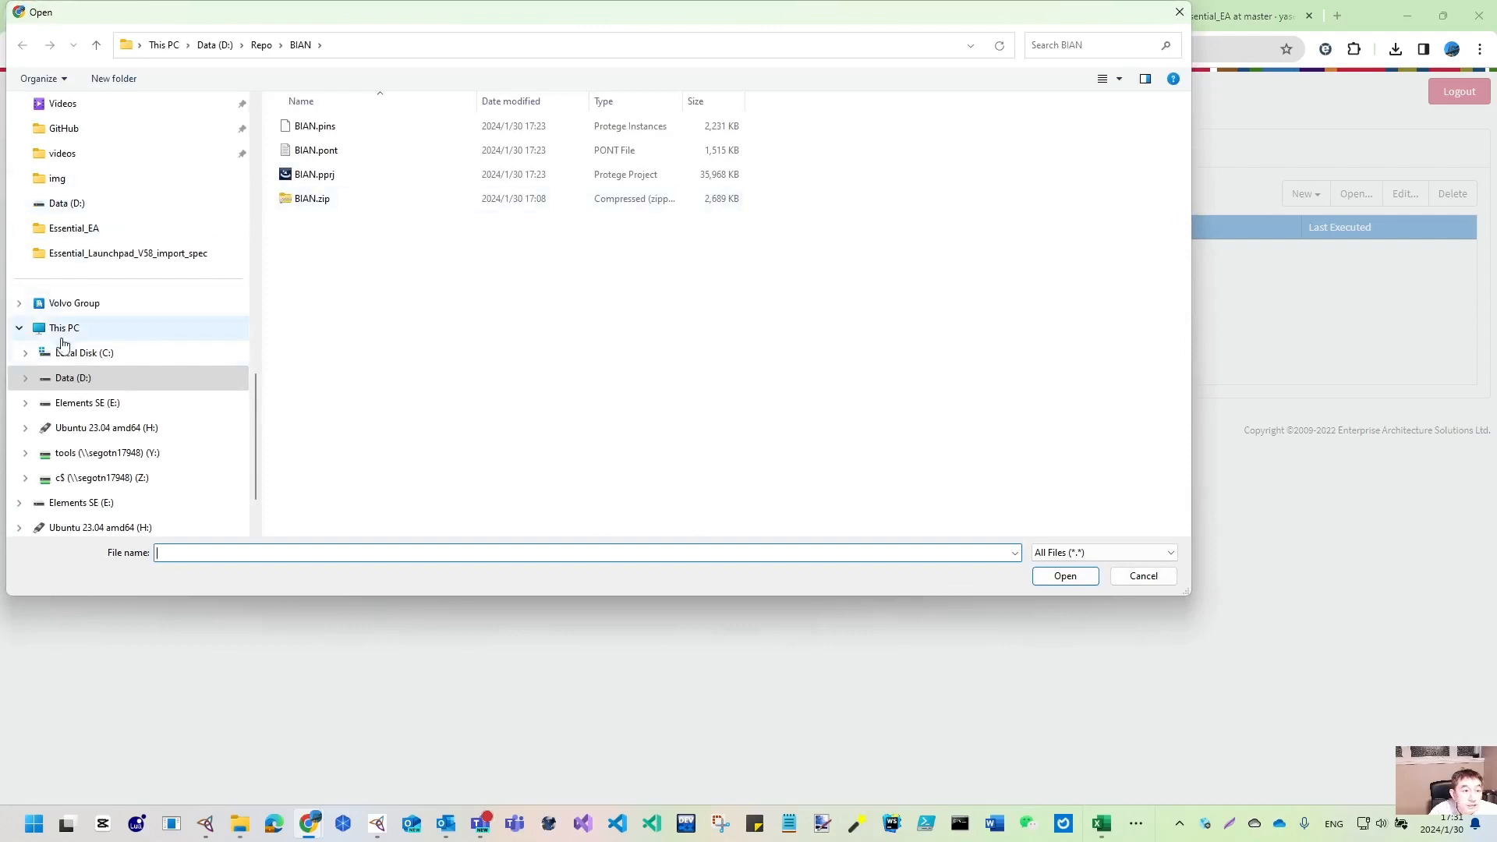
scroll(70, 145, up, 6)
click(70, 138)
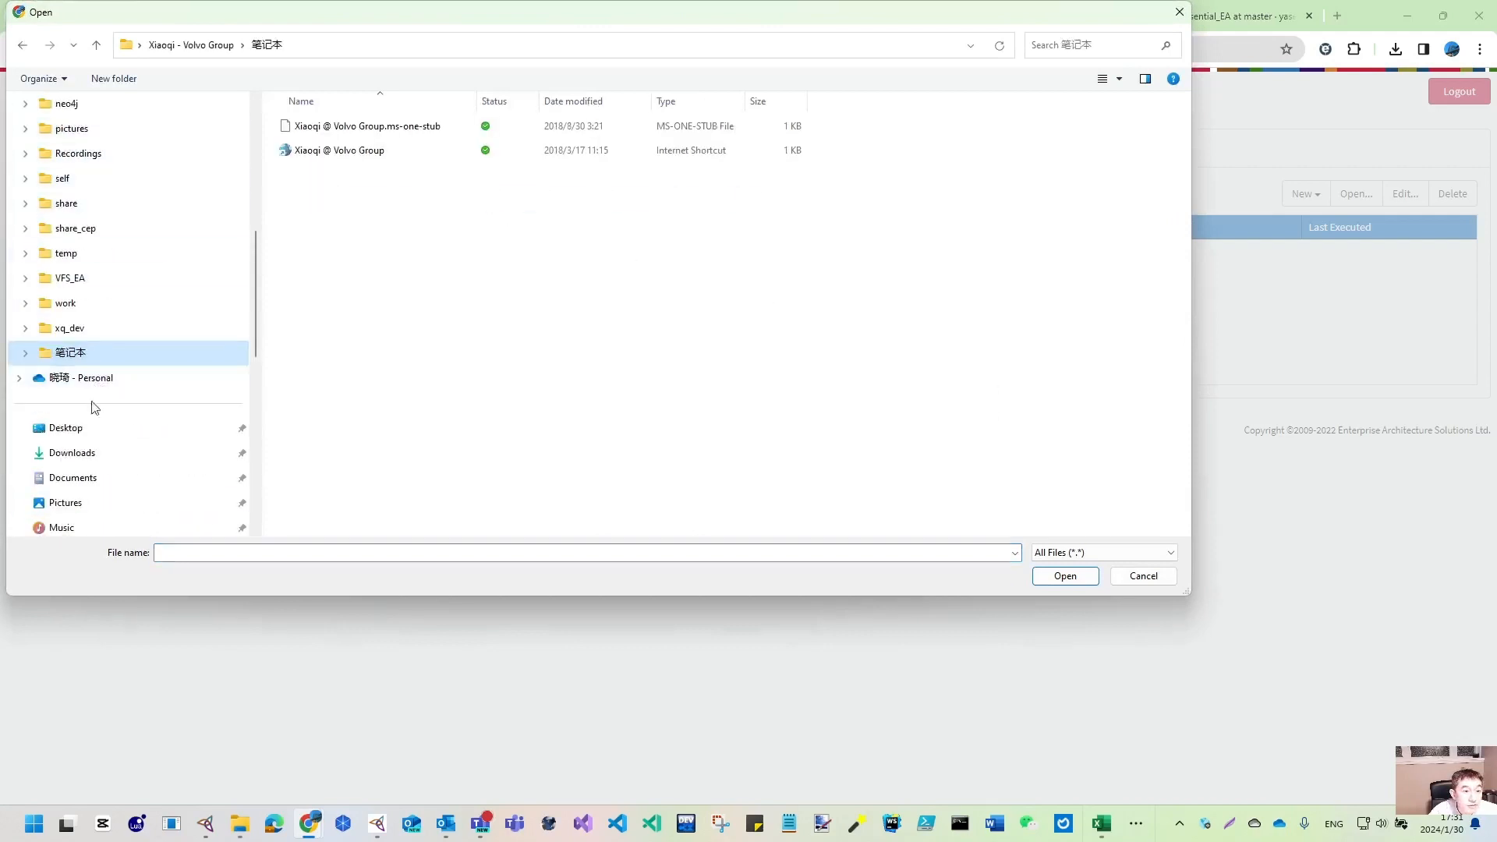
click(71, 452)
click(367, 173)
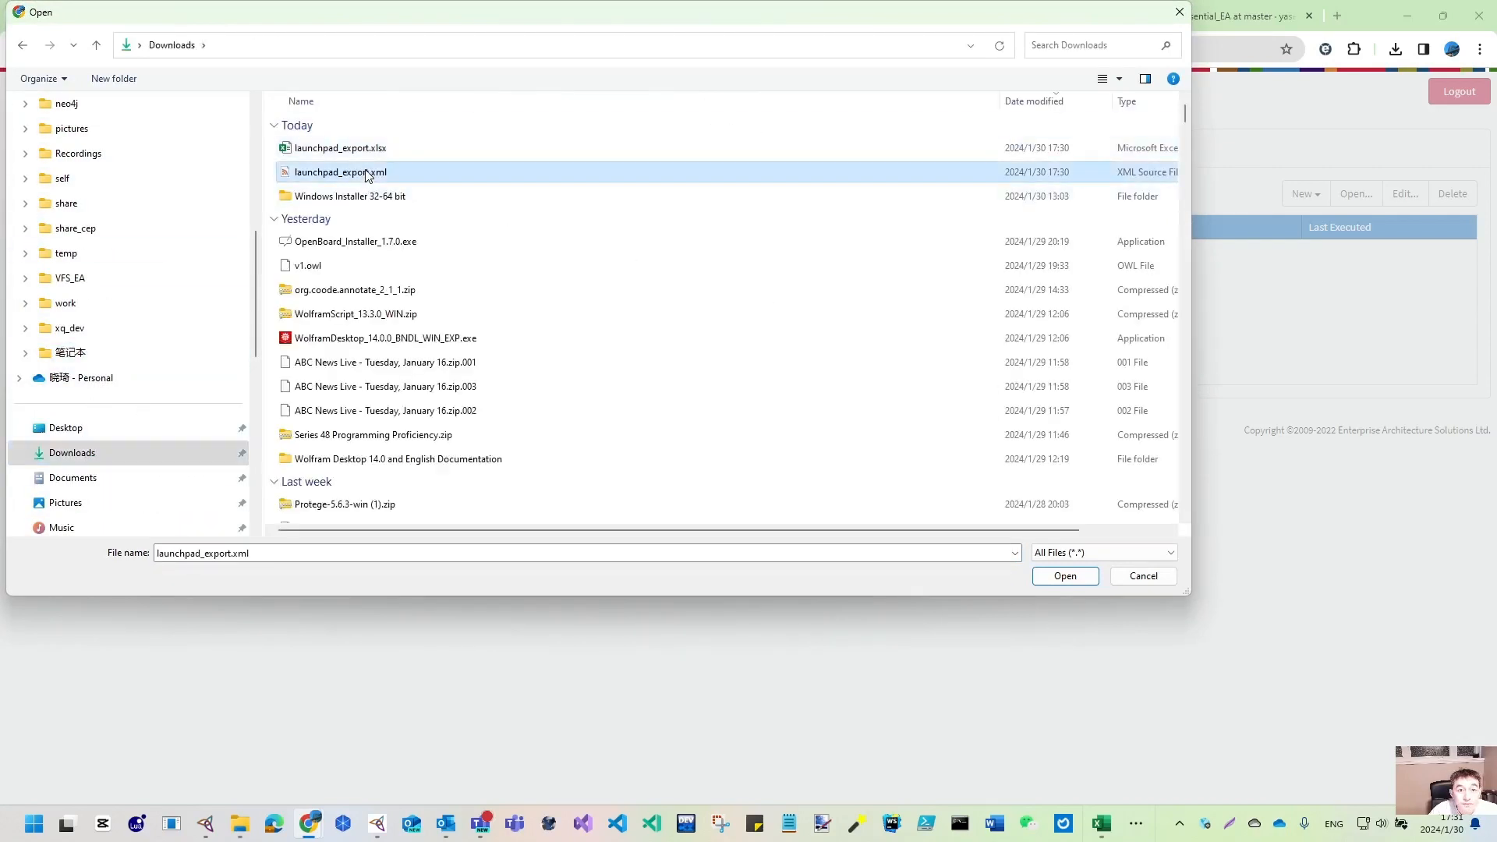
click(1062, 578)
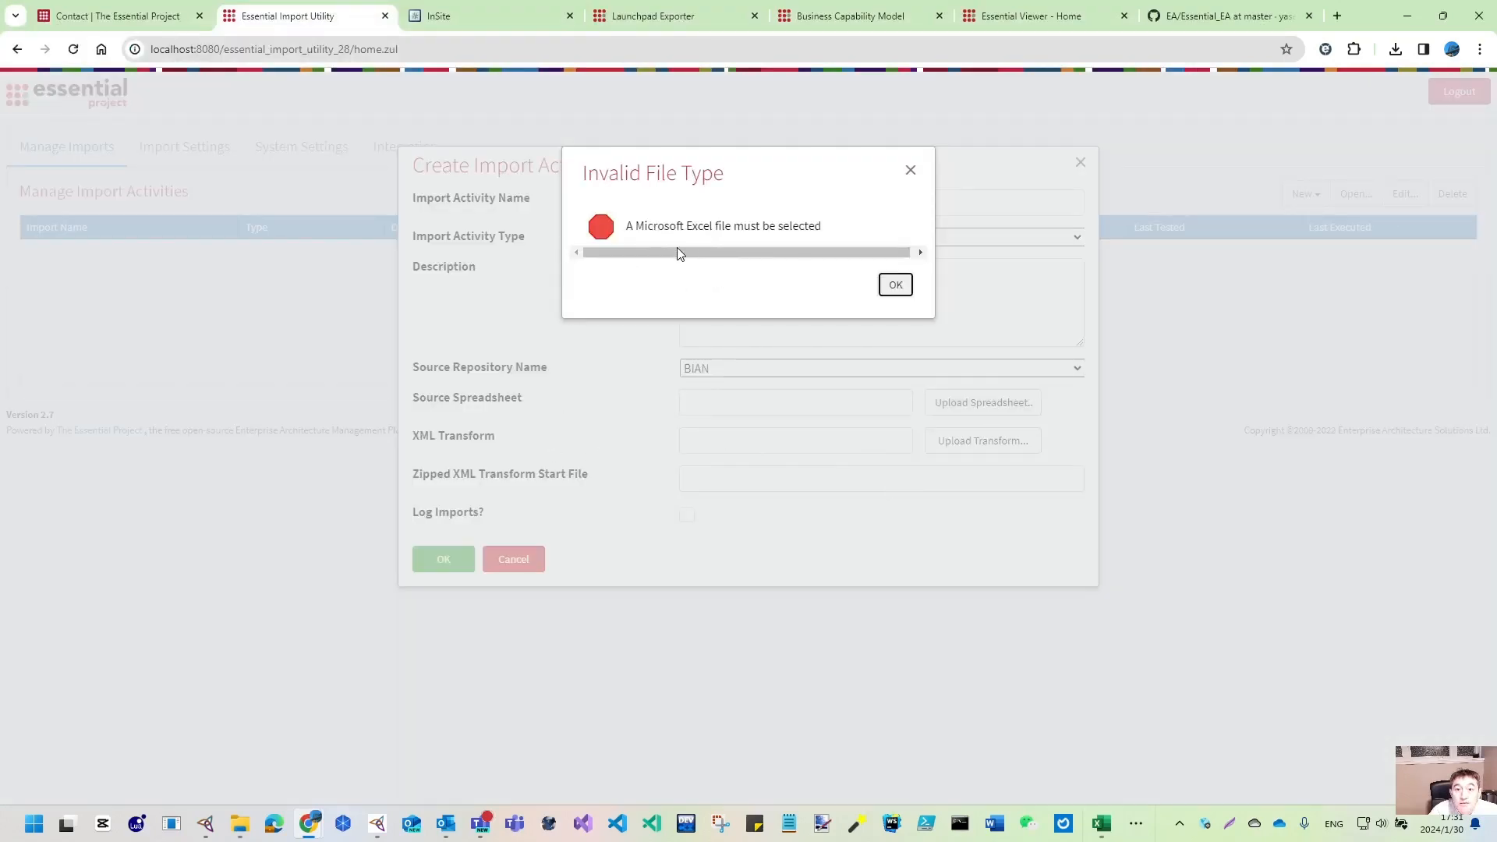
click(904, 290)
- Switch the type to Excel, upload launchpad_export.xlsx, enable Log Imports, and create the activity
click(1076, 237)
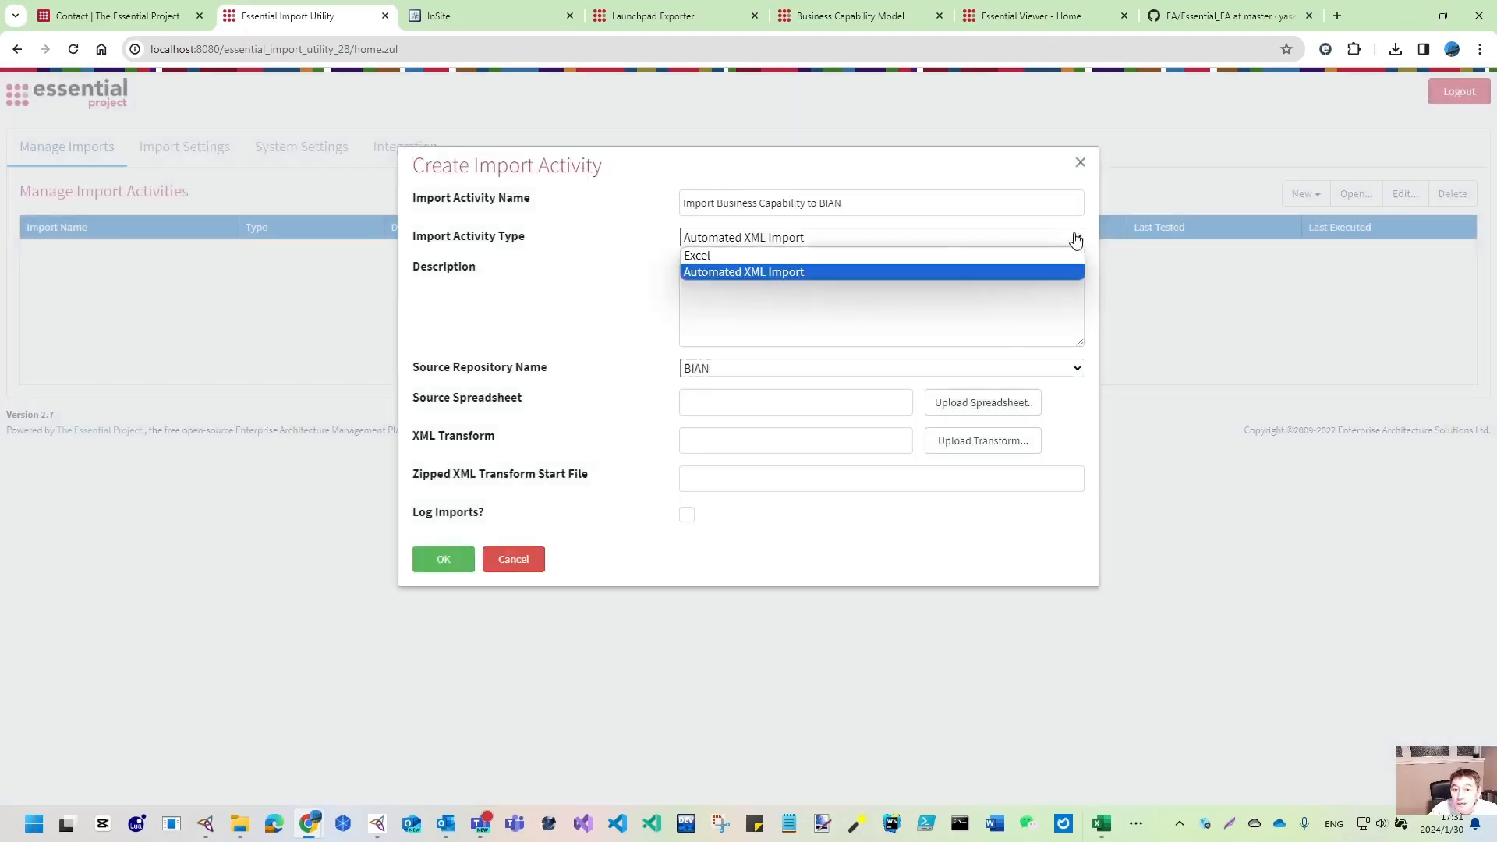
click(704, 258)
click(981, 404)
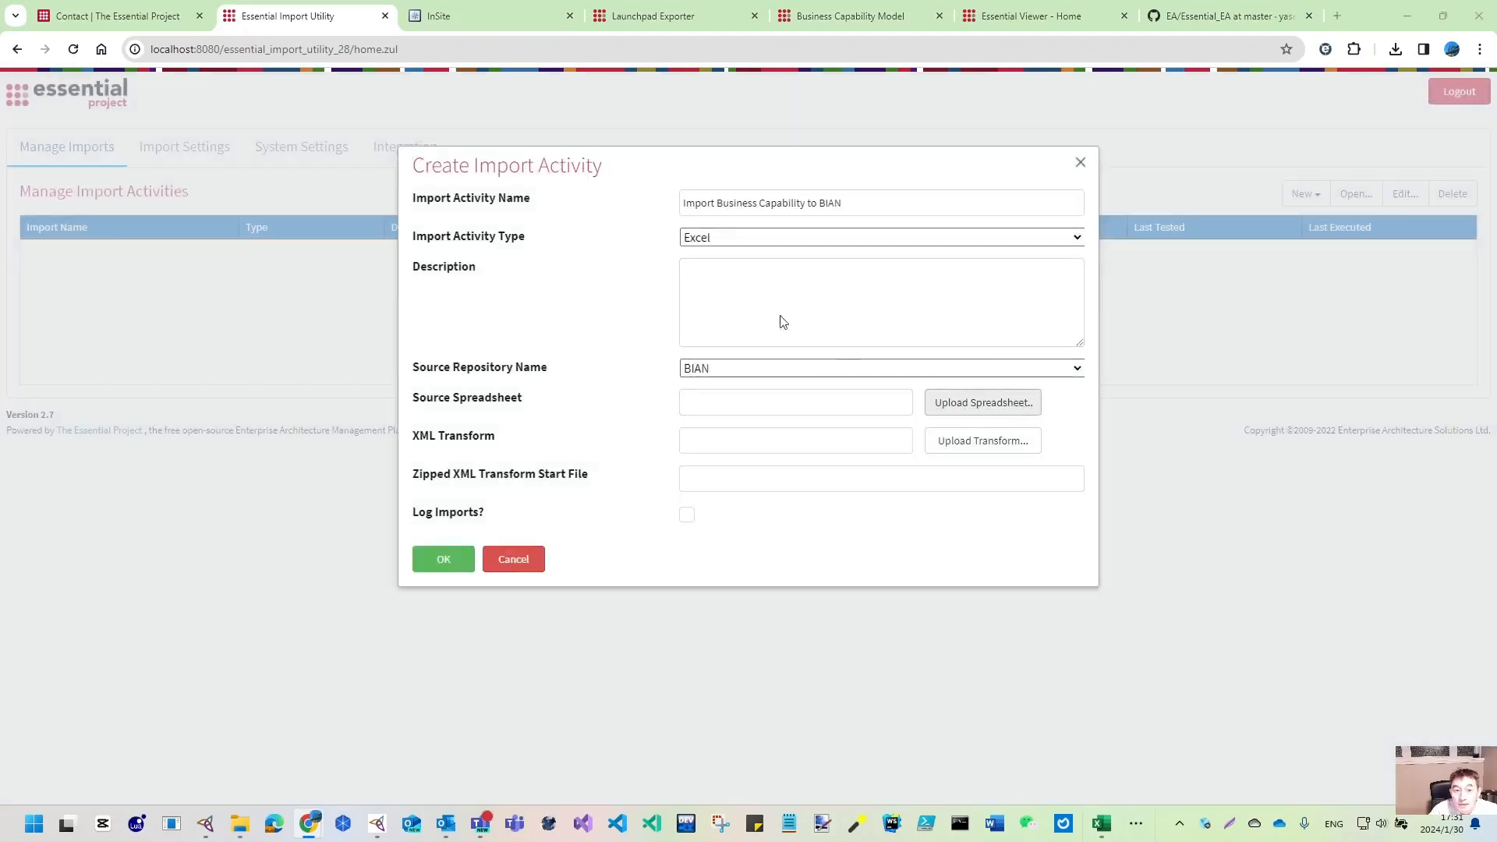
click(366, 149)
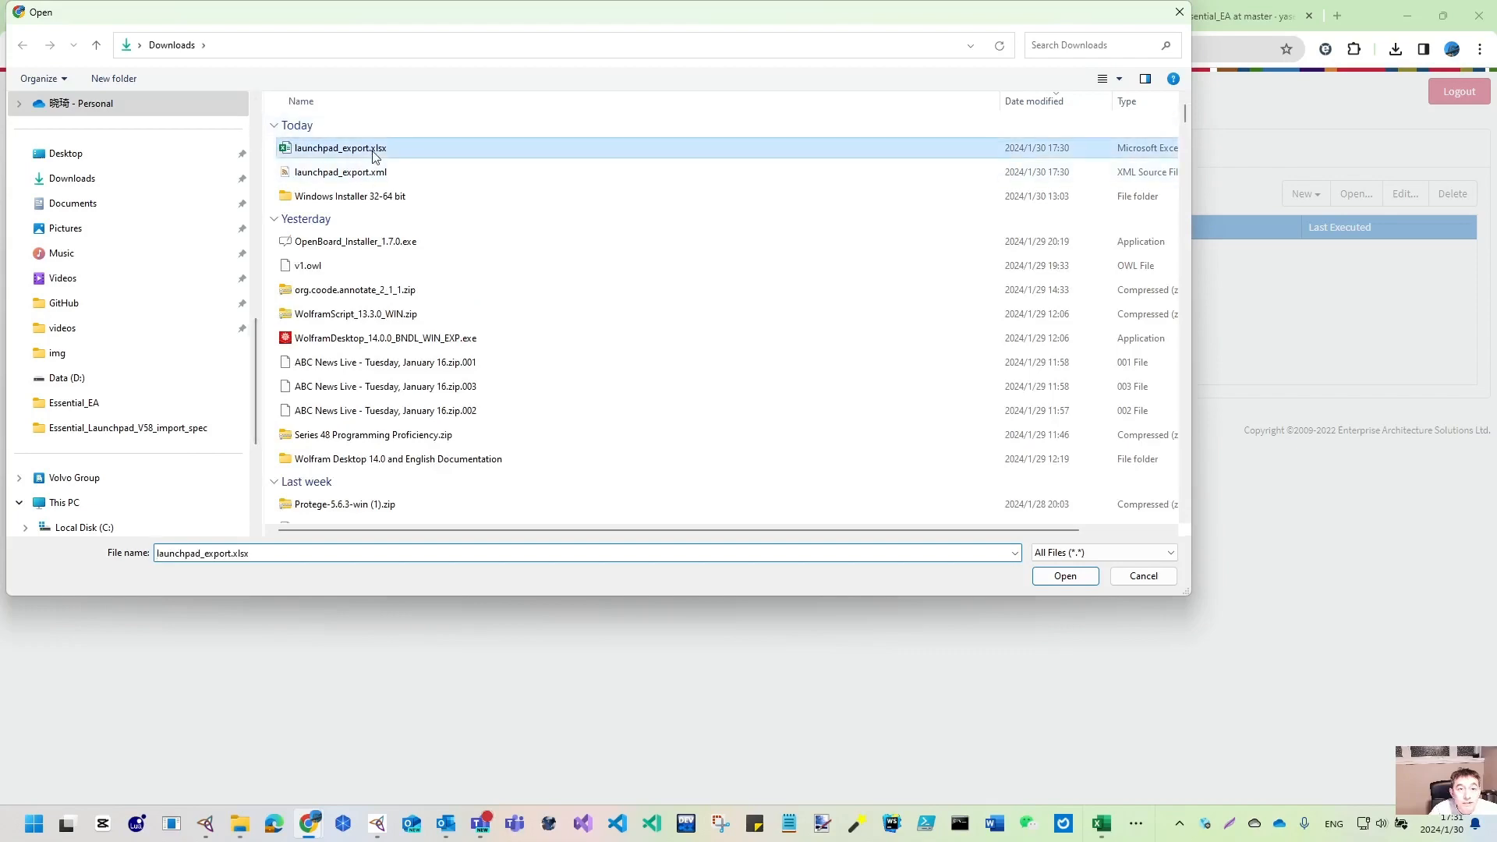
click(1065, 576)
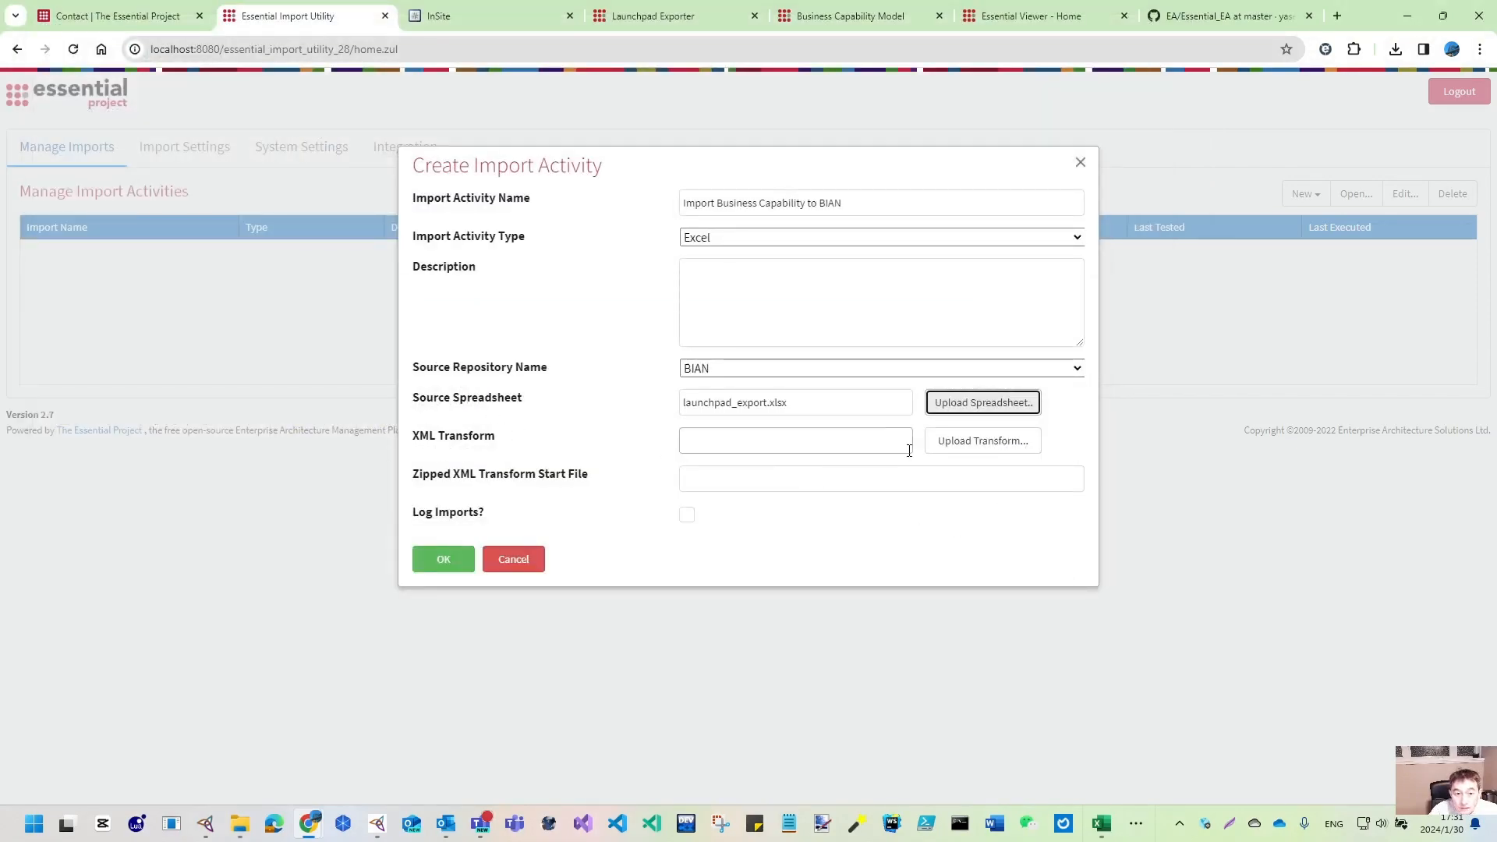
click(687, 516)
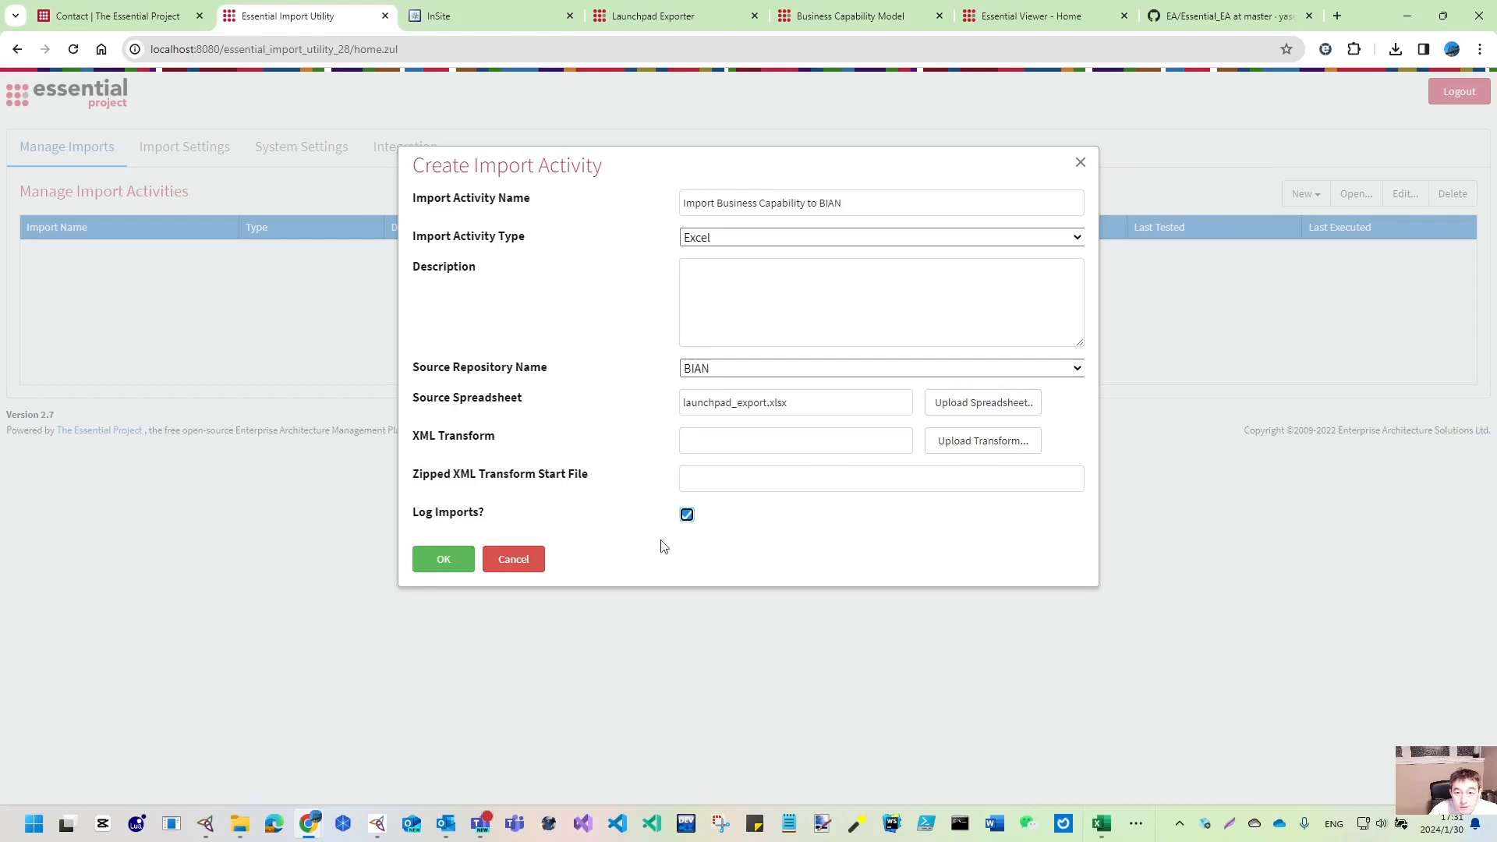
click(440, 561)
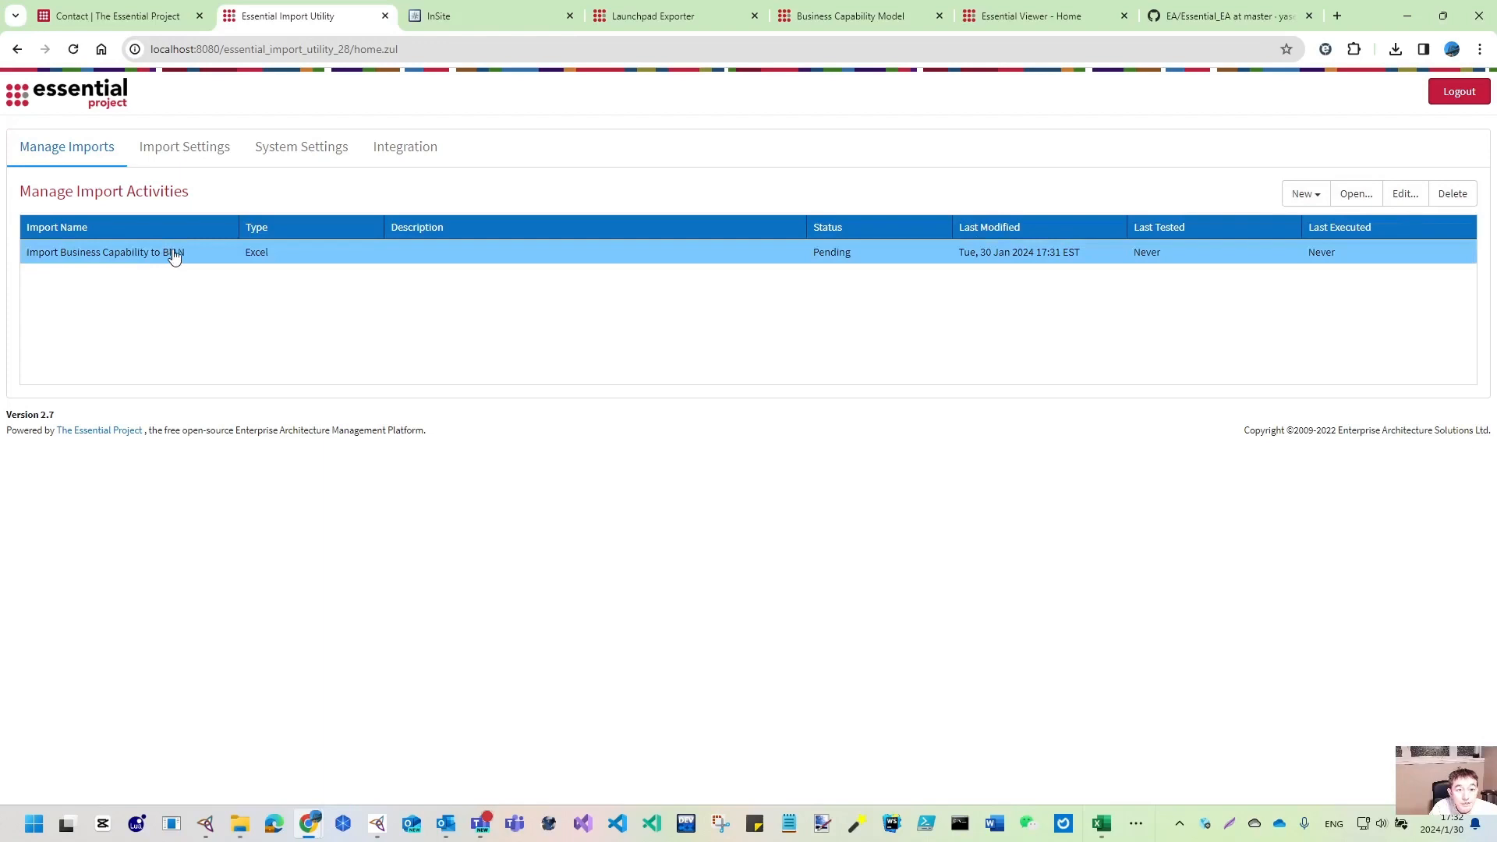
- Open the Import Business Capability to BIAN activity's Run Excel Import page
click(1357, 196)
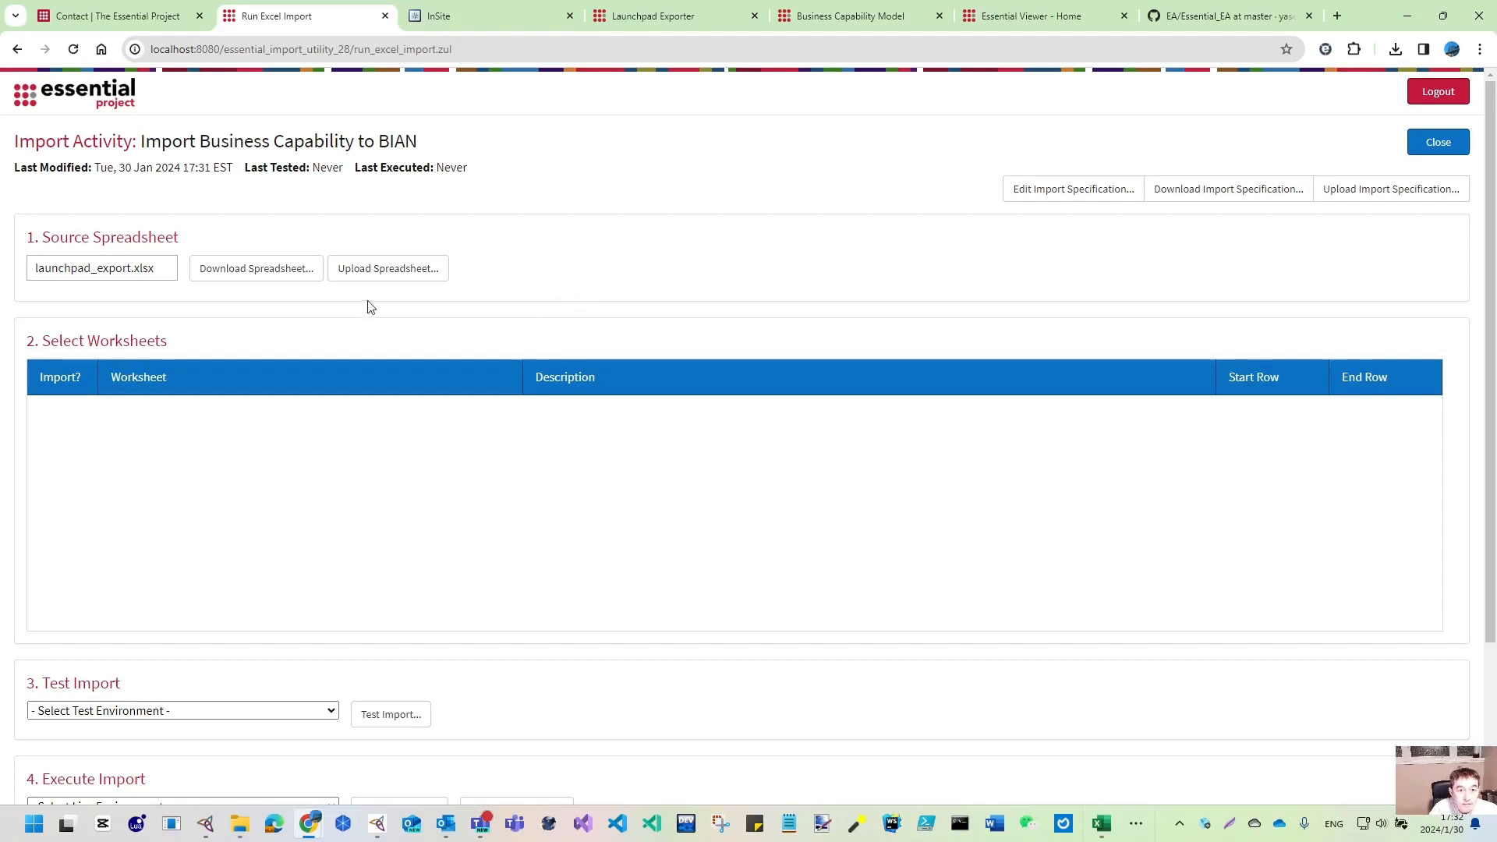
mouse_move(239, 823)
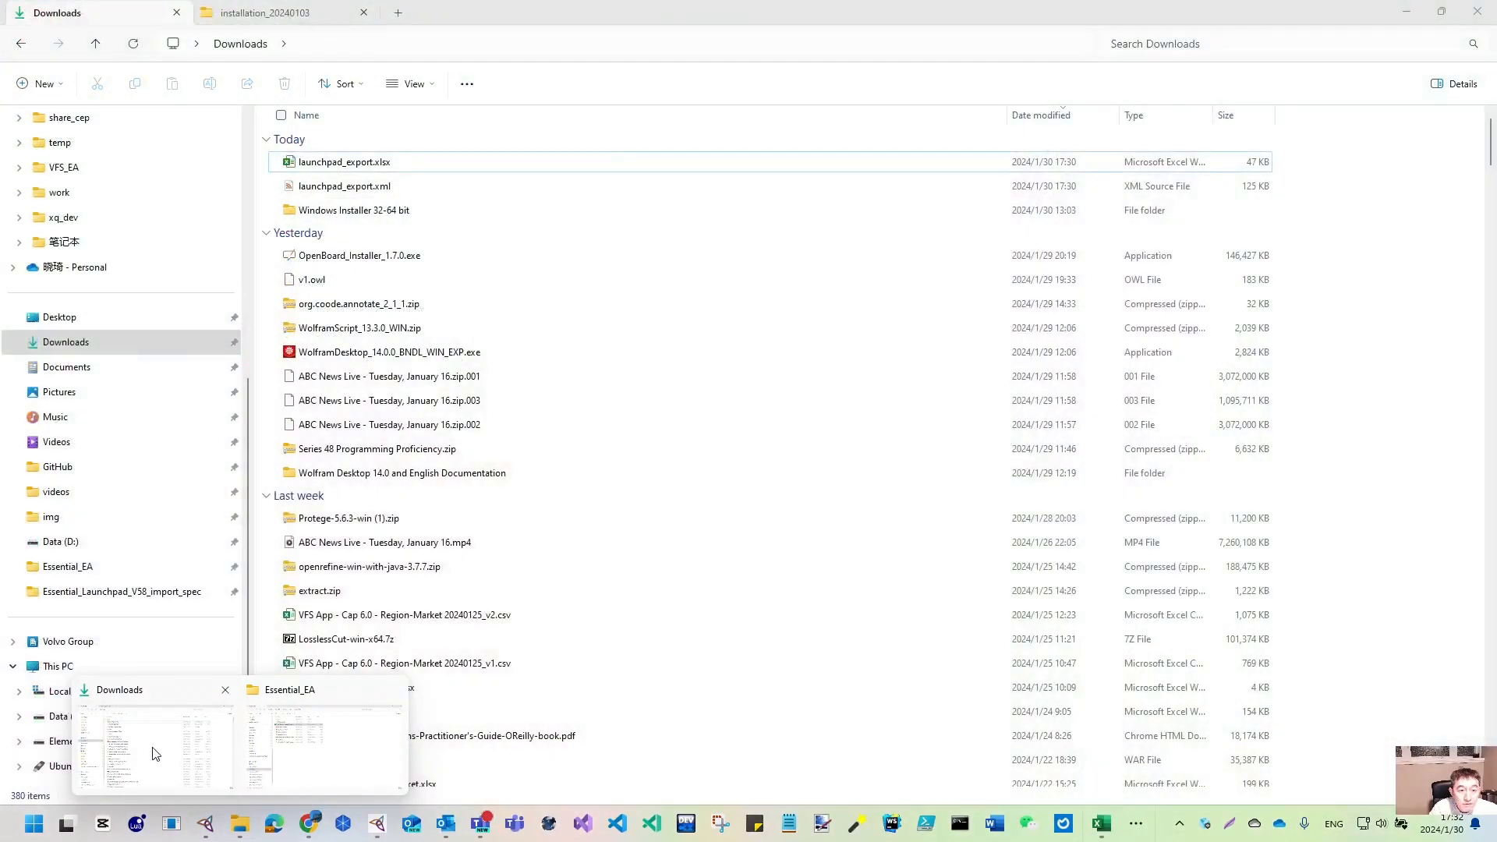
- Reopen launchpad_export.xlsx, check capability rows 8–13, then close both Excel workbooks
click(156, 753)
double_click(401, 162)
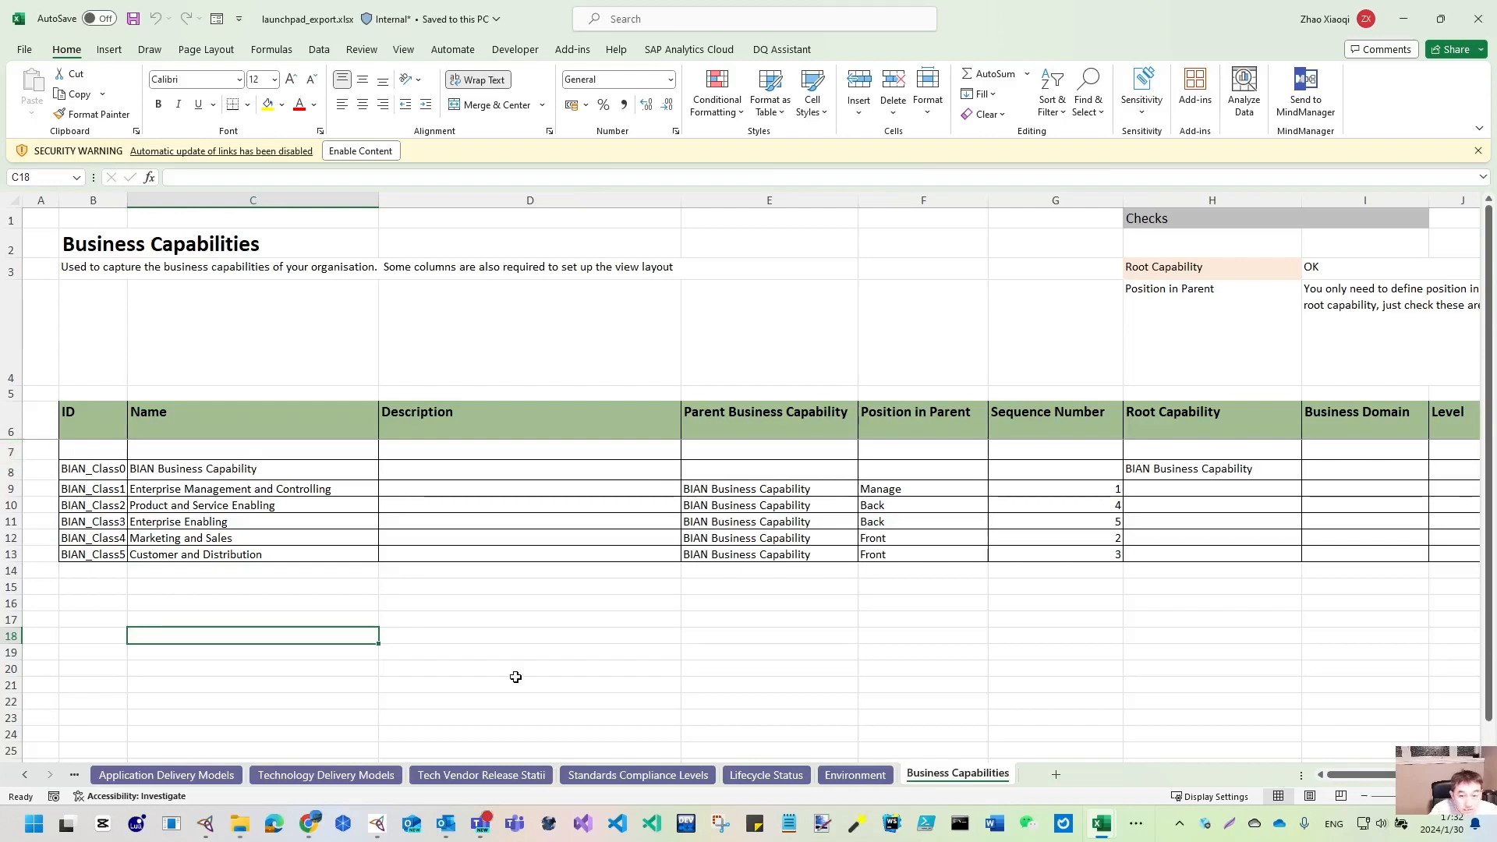
scroll(754, 475, right, 5)
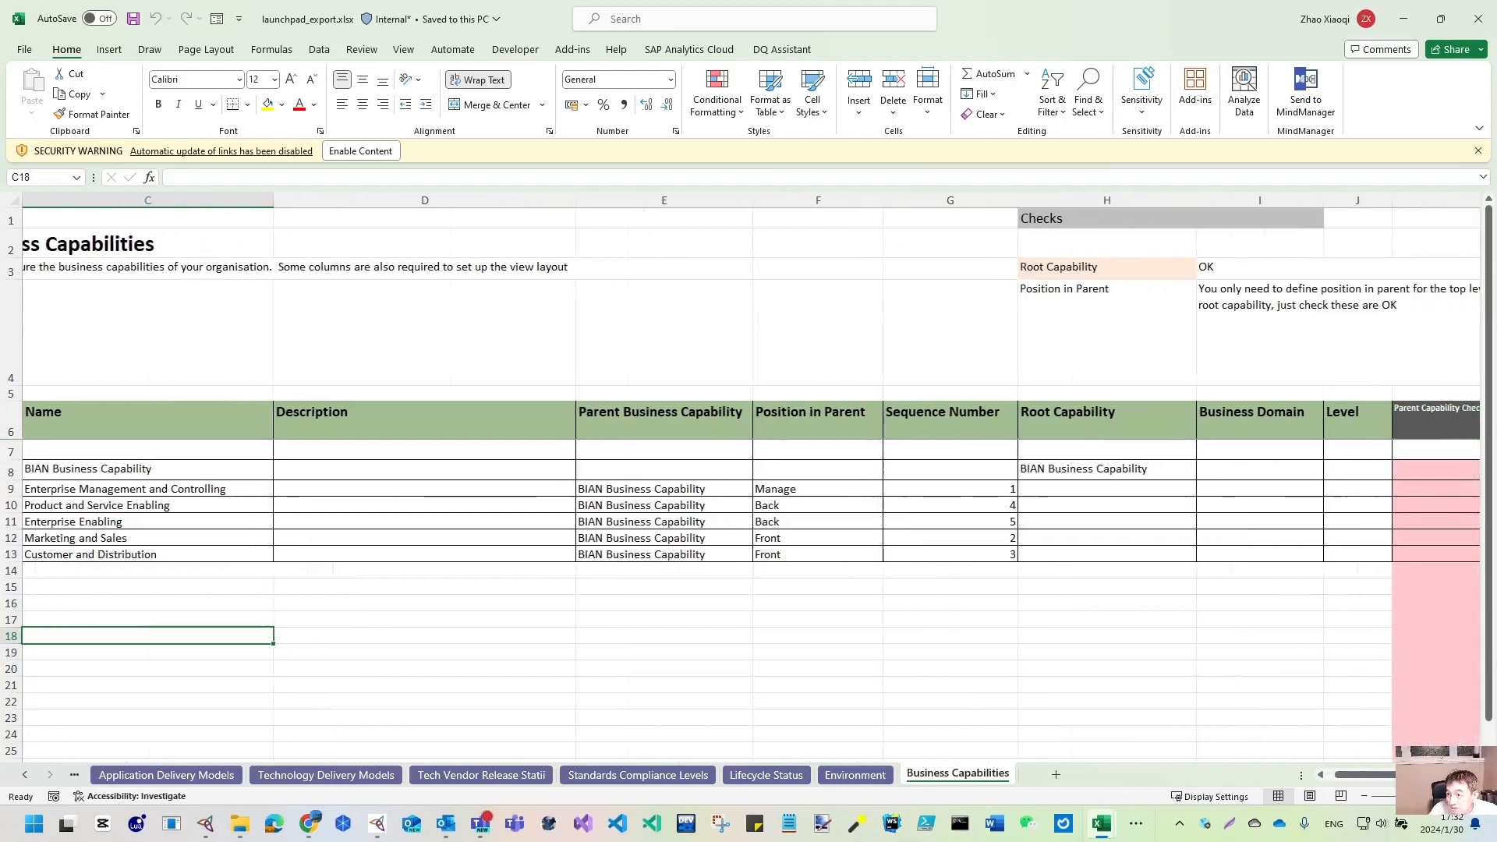
scroll(754, 476, left, 5)
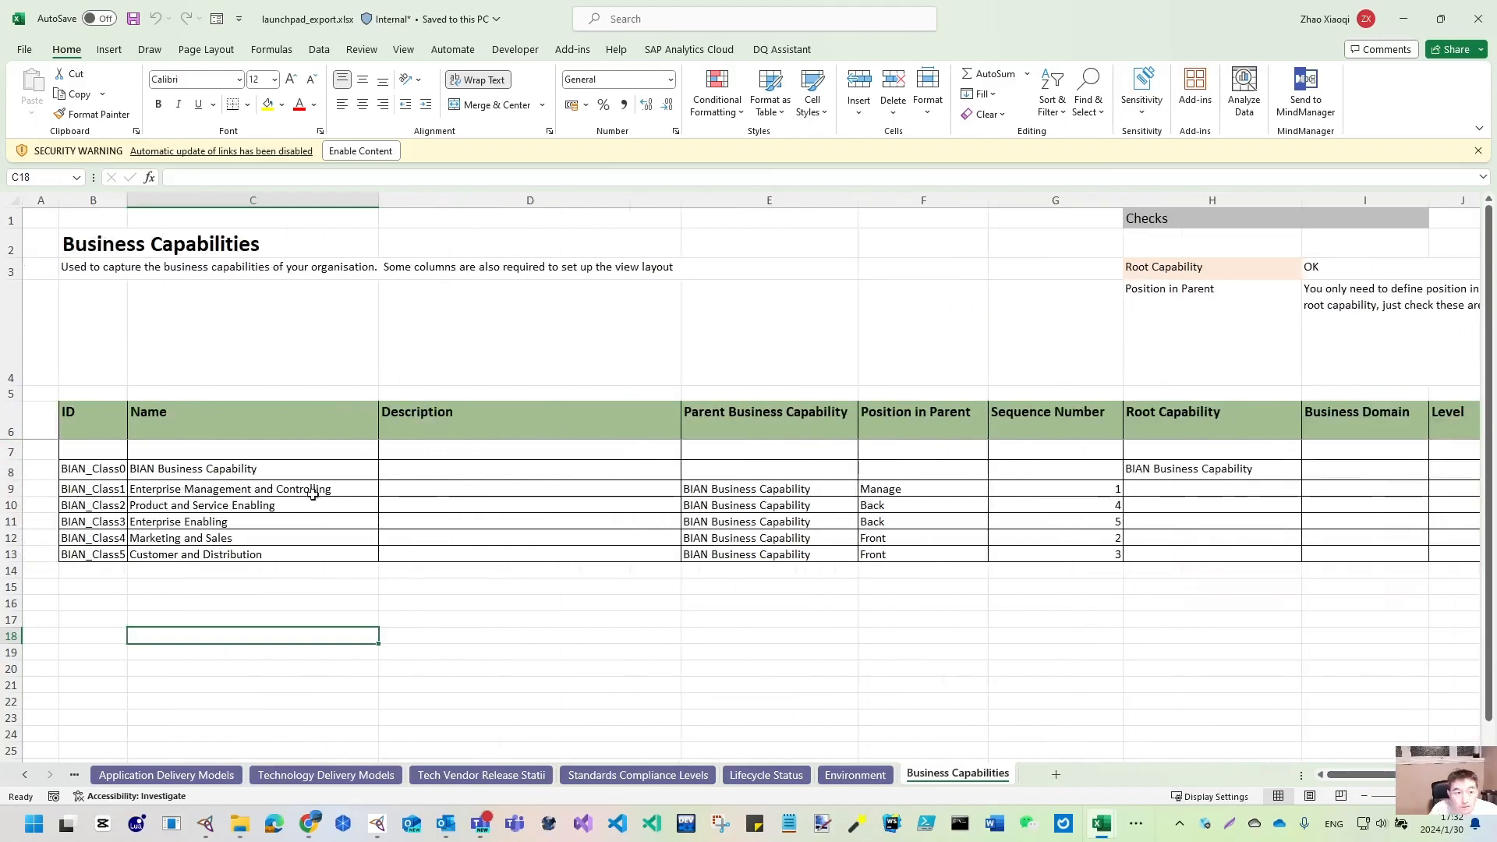
click(7, 450)
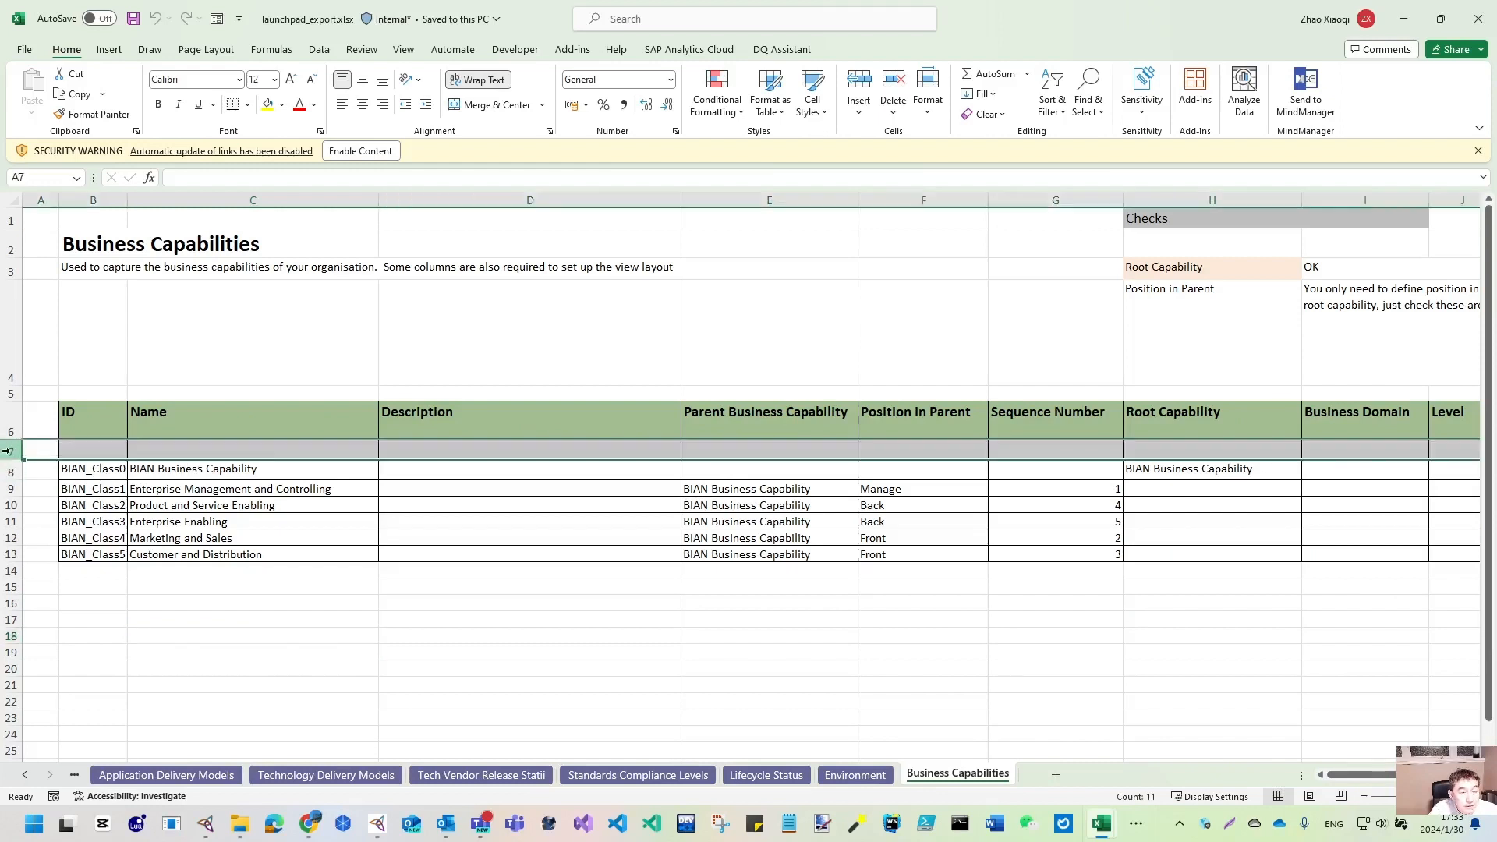
click(90, 472)
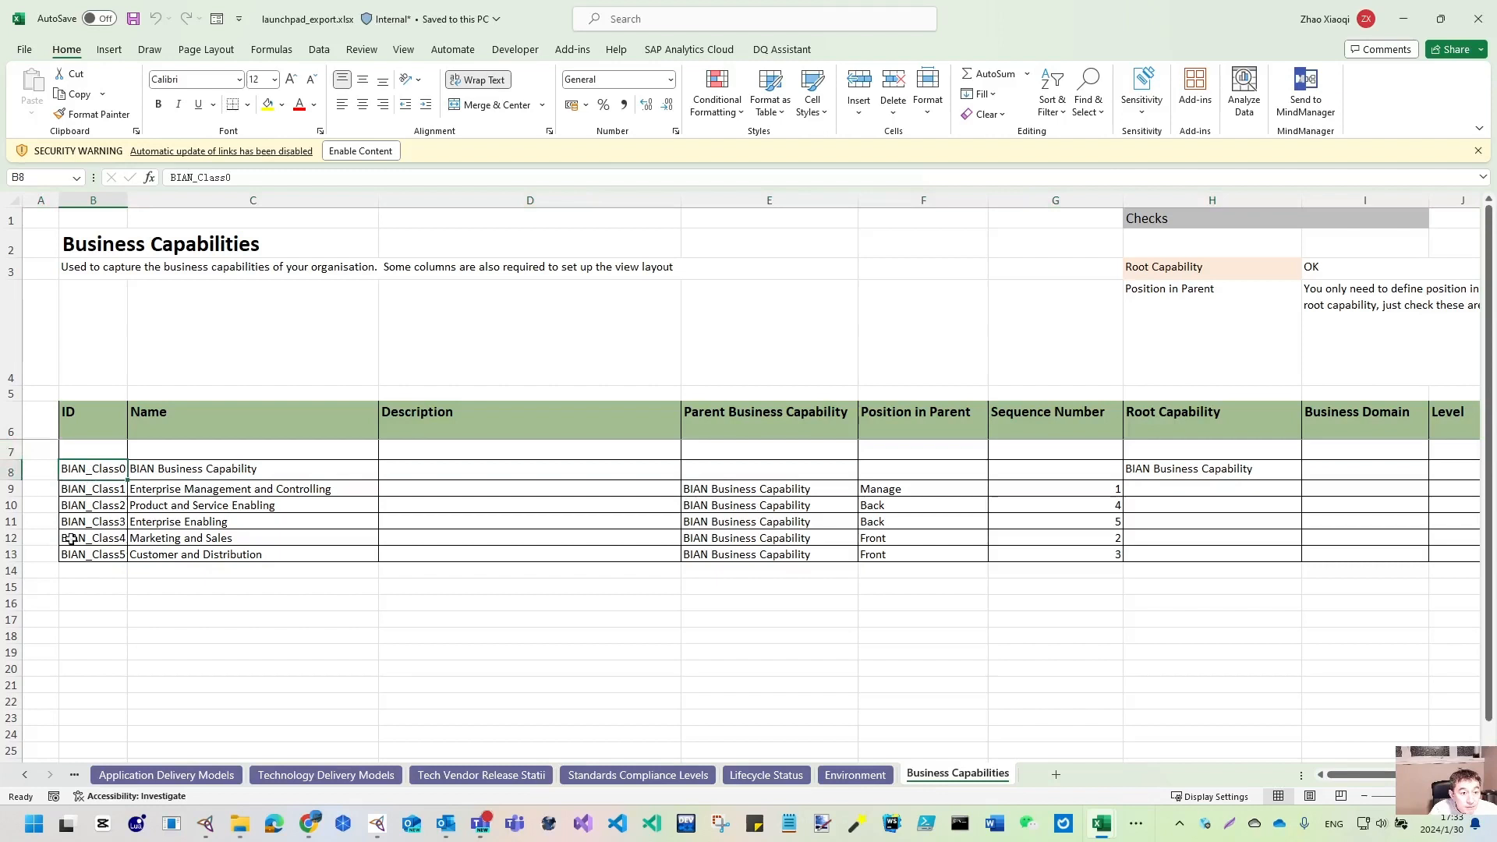
click(8, 554)
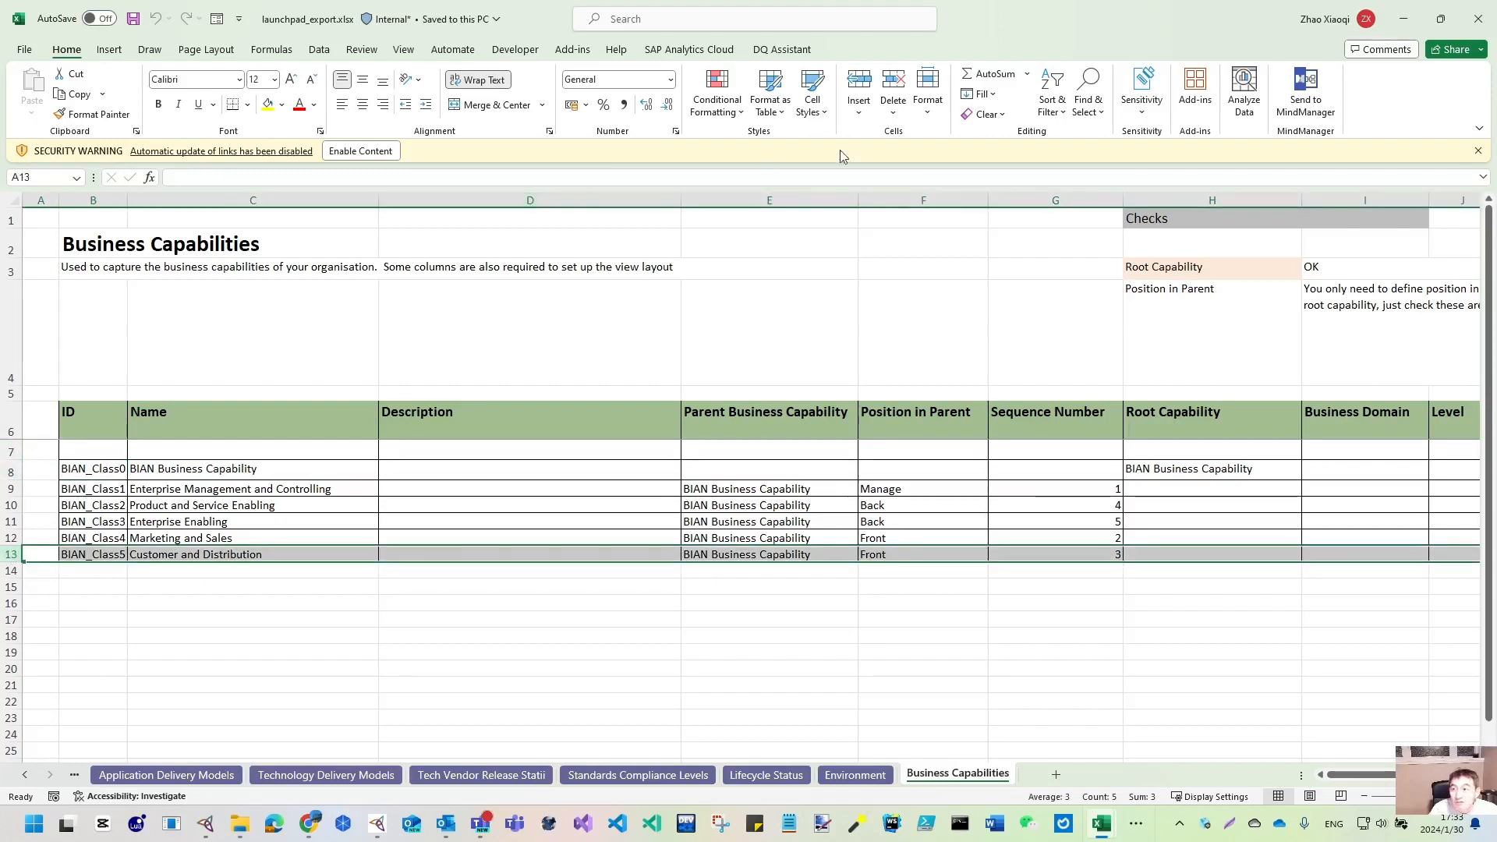
click(1475, 21)
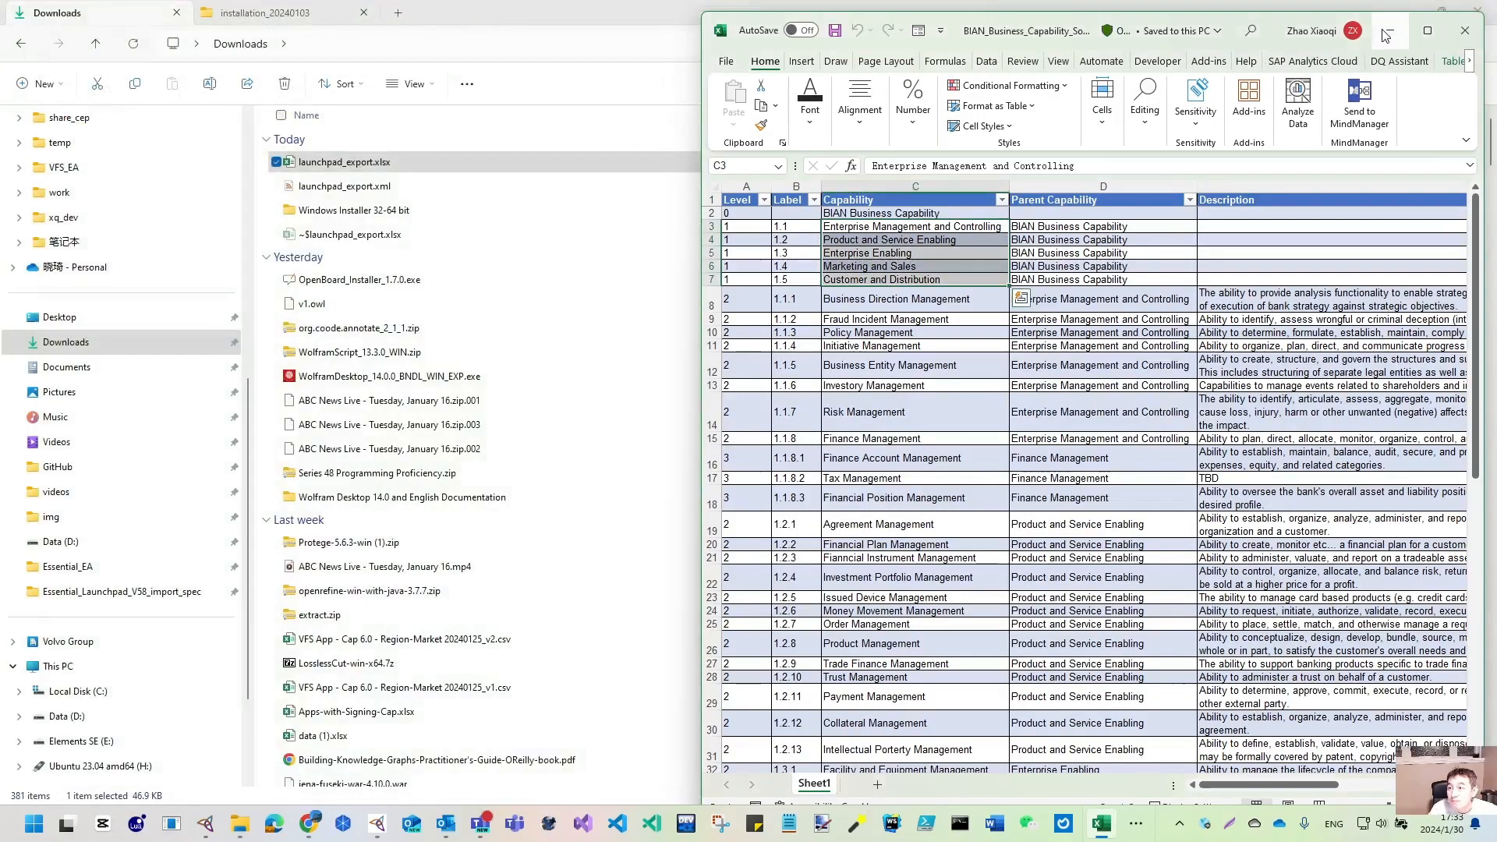
click(1469, 25)
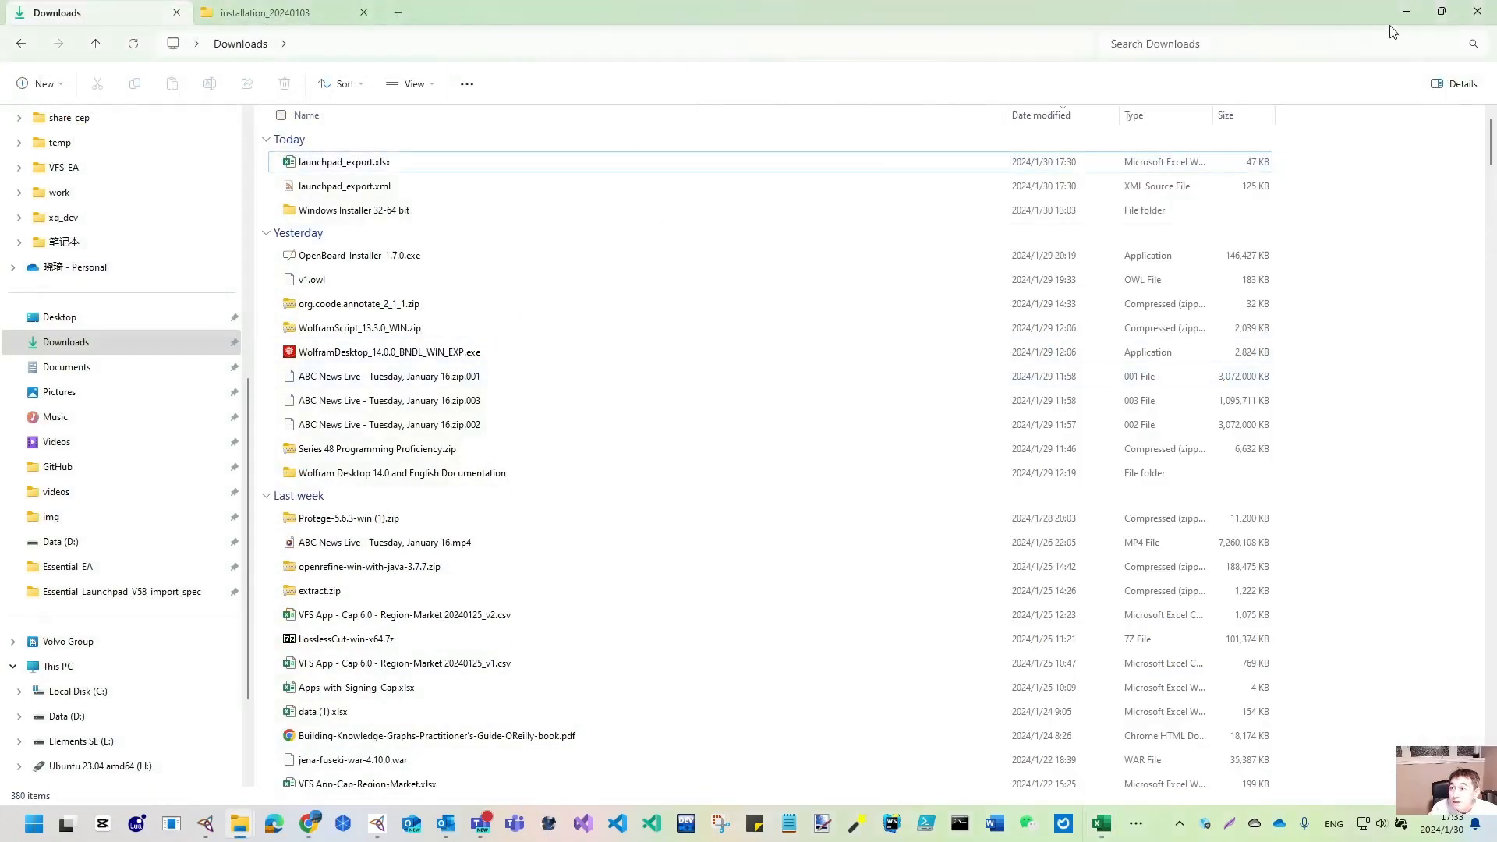
- Load Essential_Launchpad_V58_import_spec.xml from D:\Essential_Practice\essential_launchpad_v5 as the import specification
click(1407, 14)
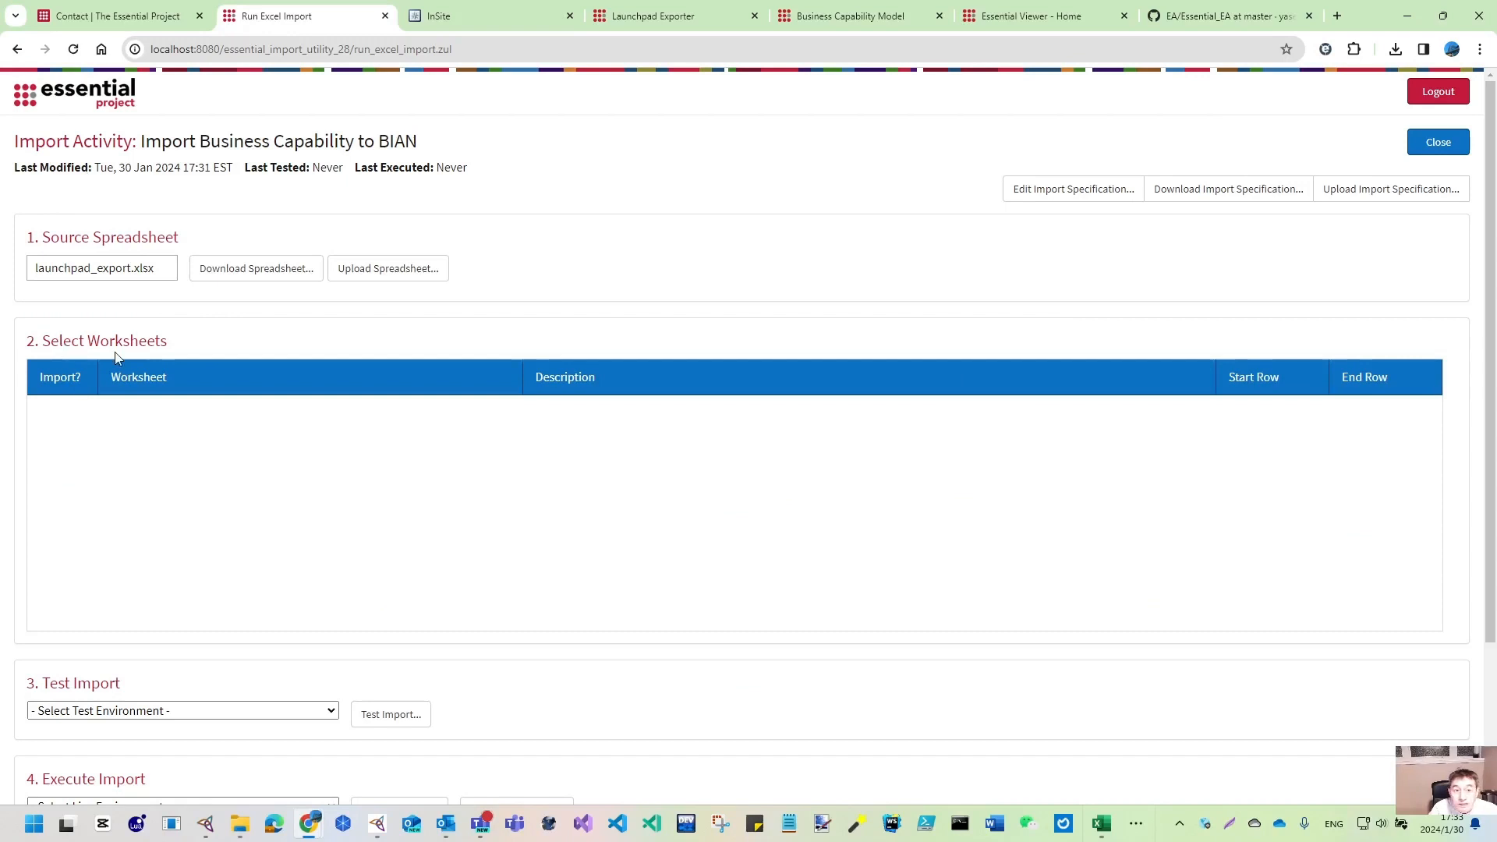
click(1394, 195)
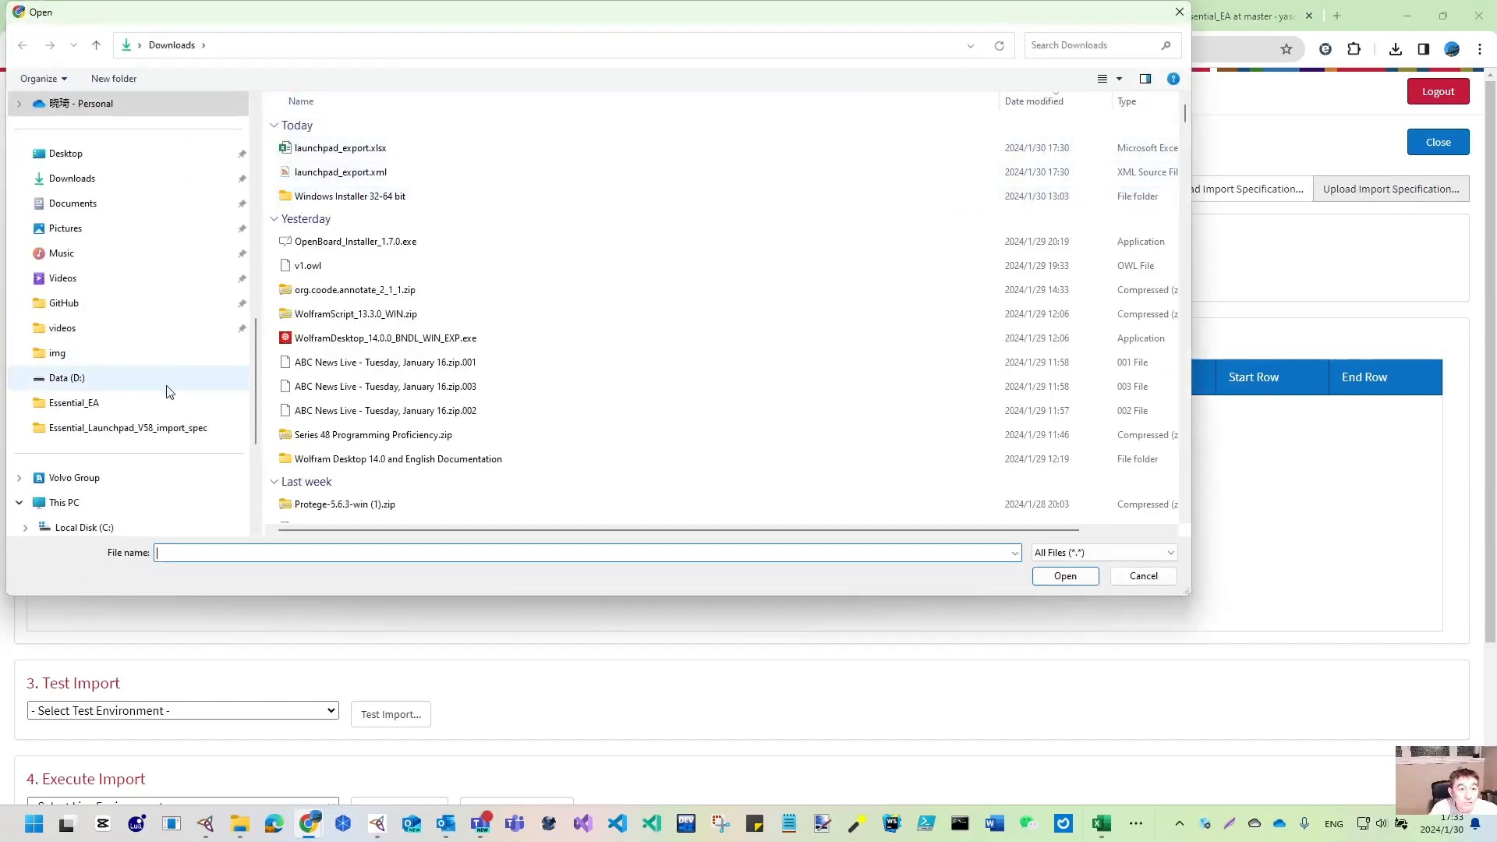
scroll(78, 499, down, 3)
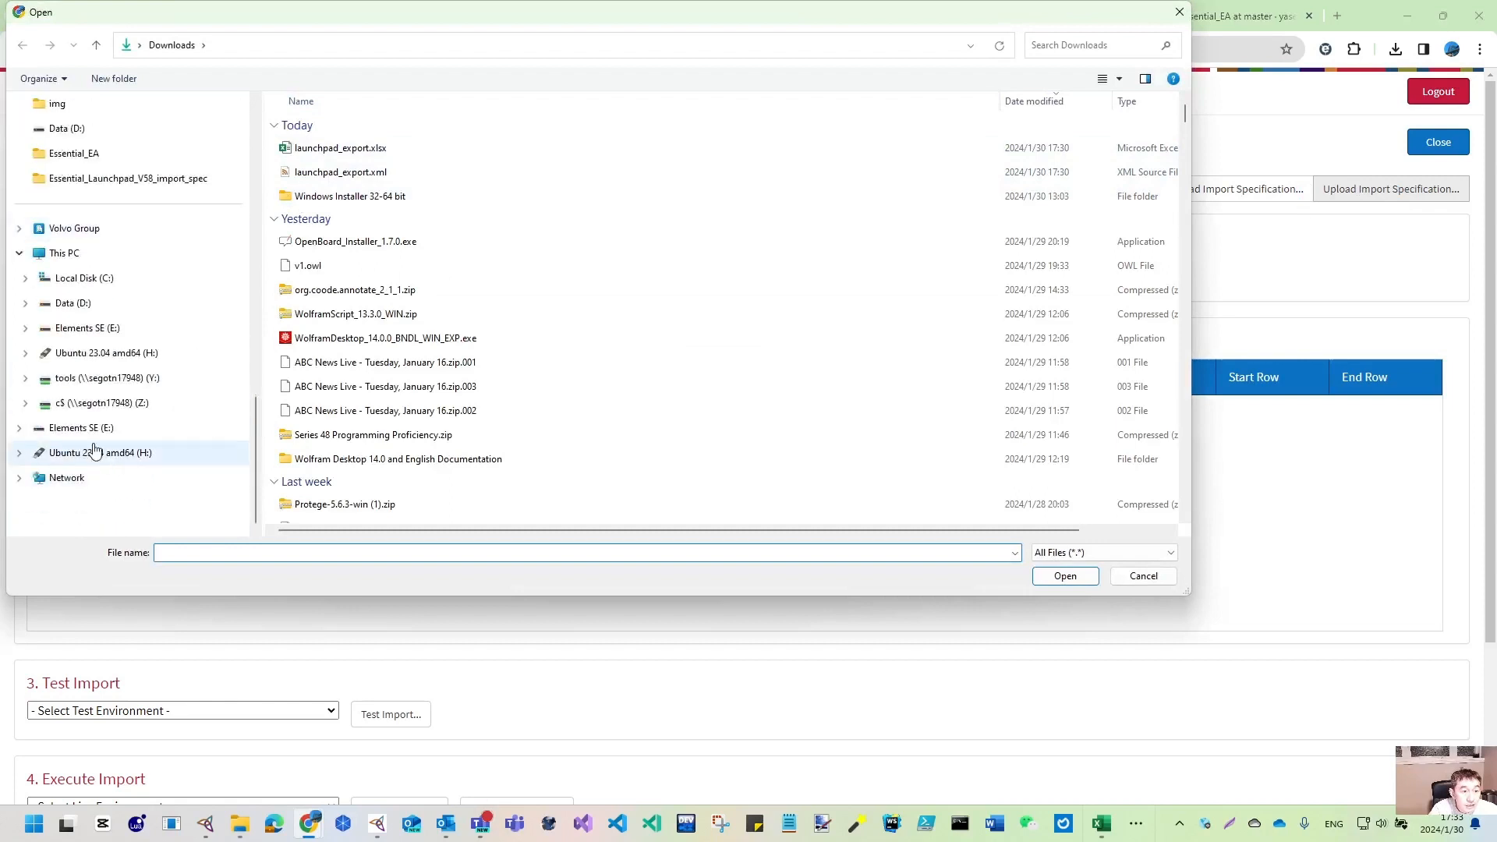
click(78, 310)
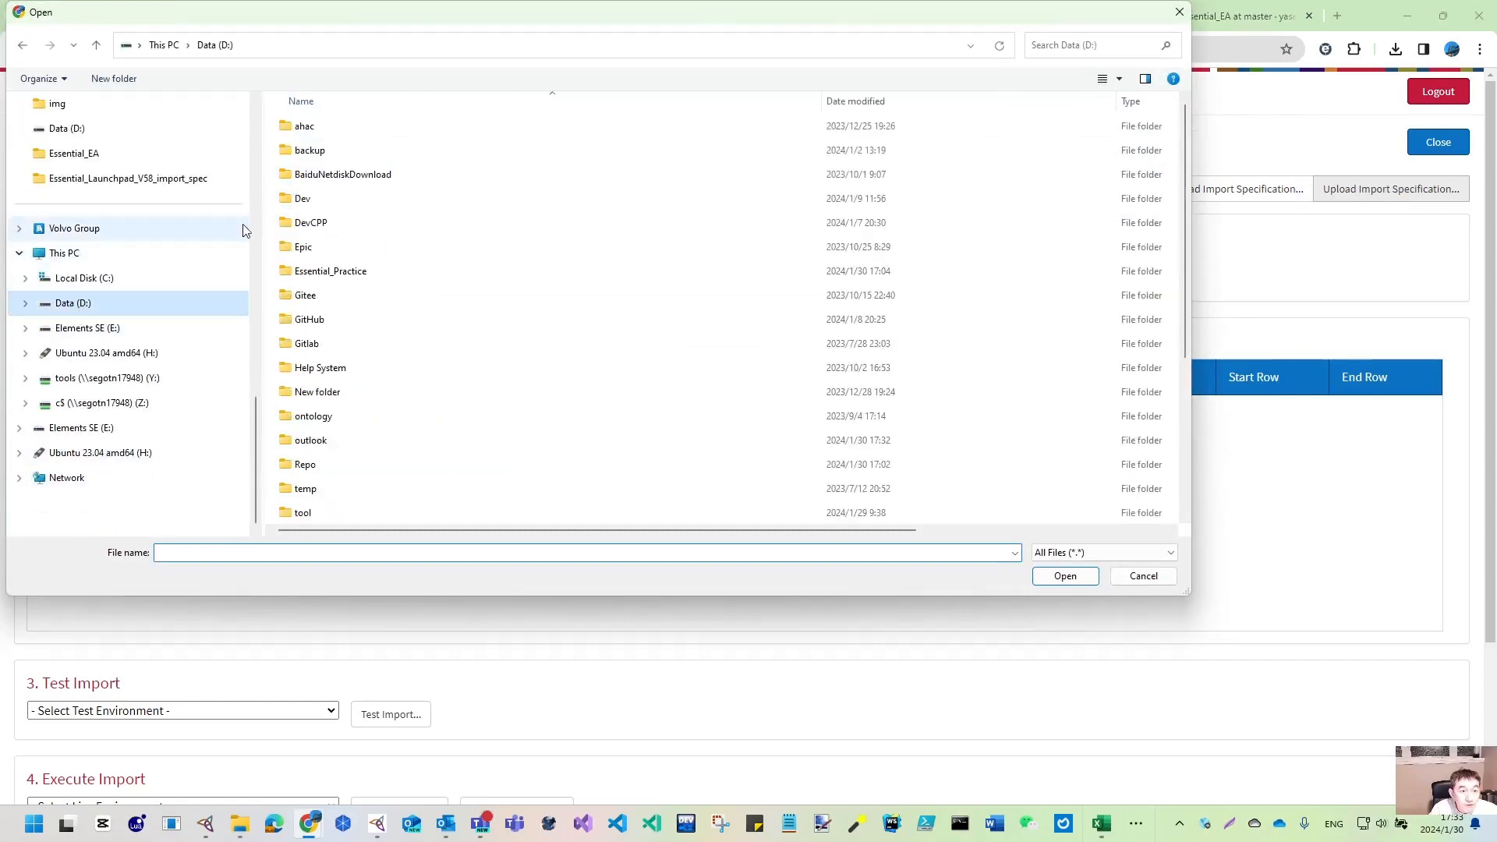
double_click(335, 270)
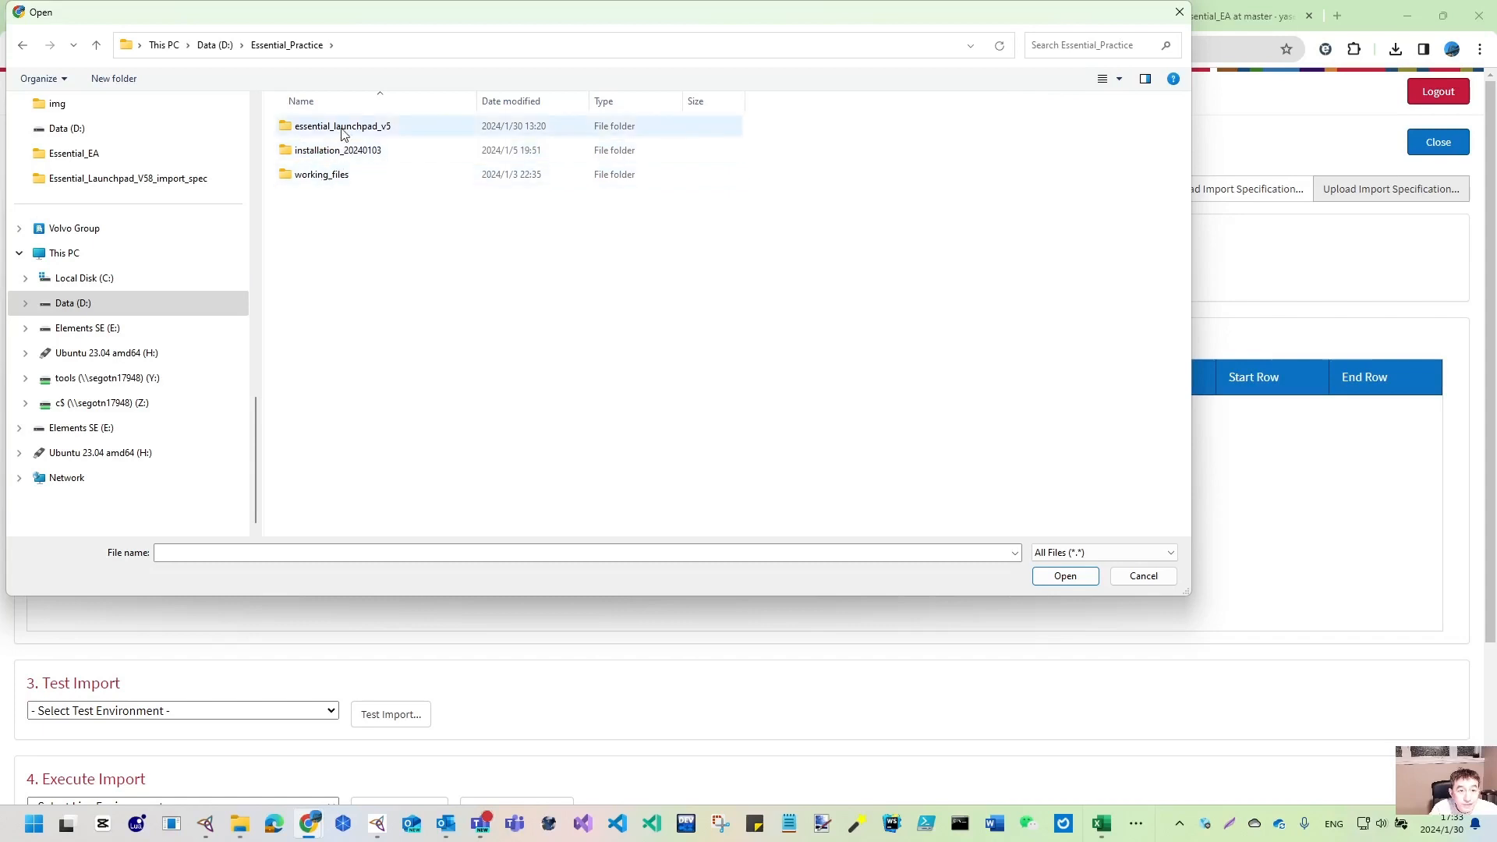
double_click(341, 128)
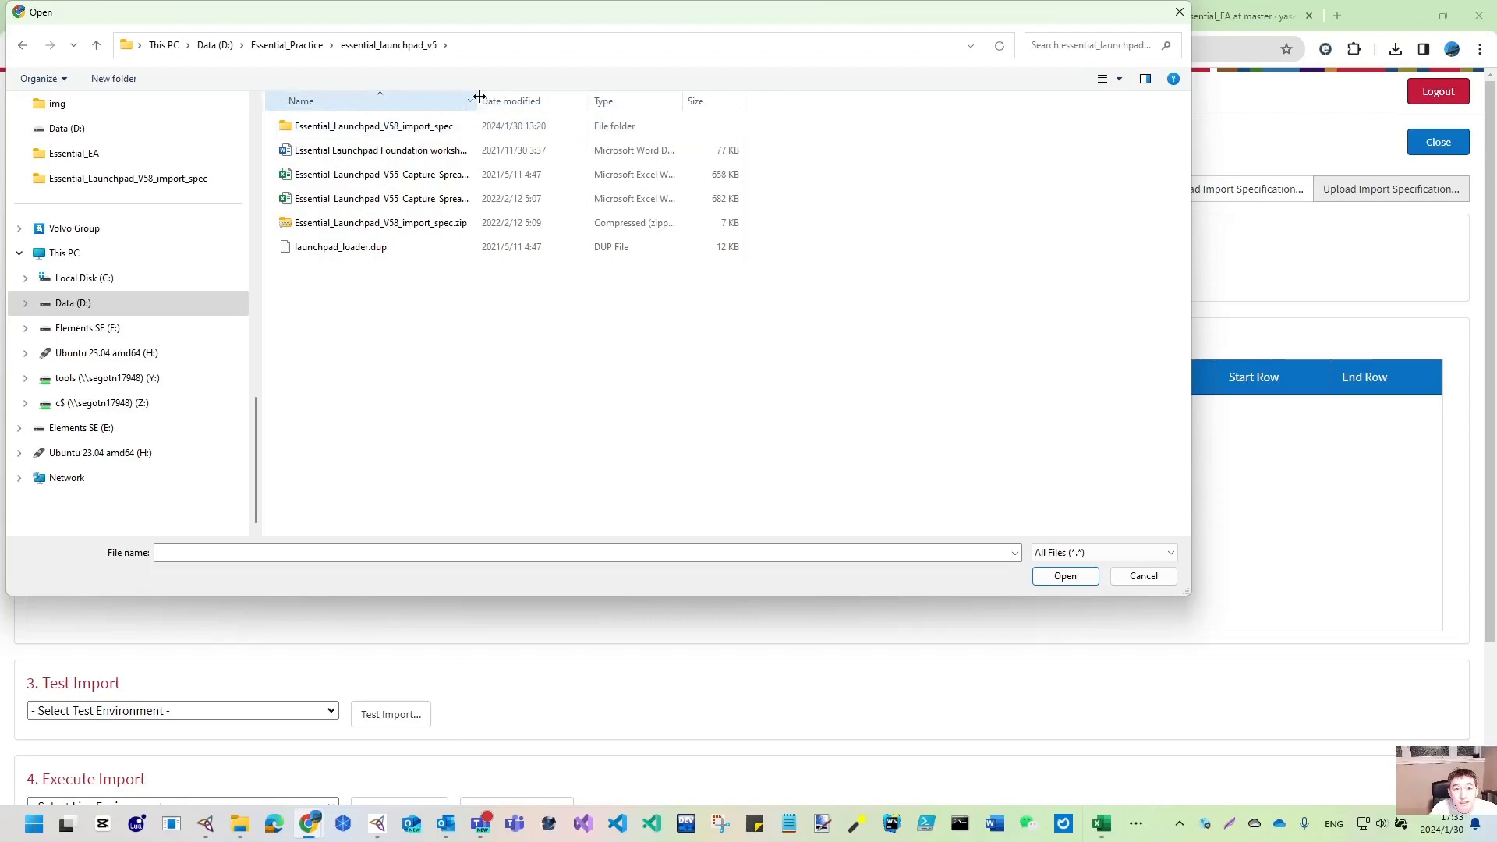
drag(477, 100, 585, 110)
double_click(366, 131)
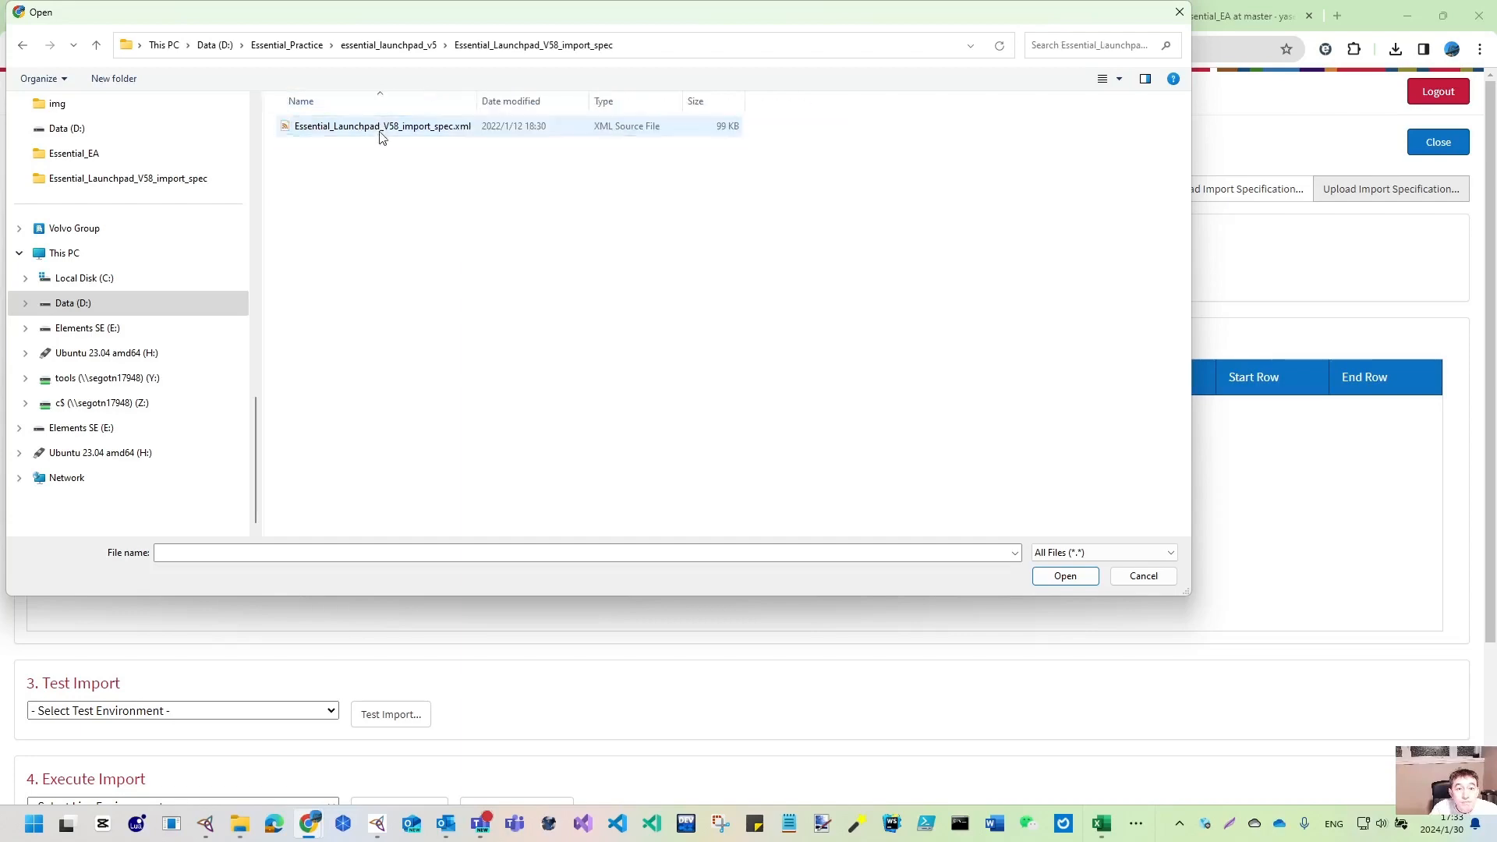
click(389, 131)
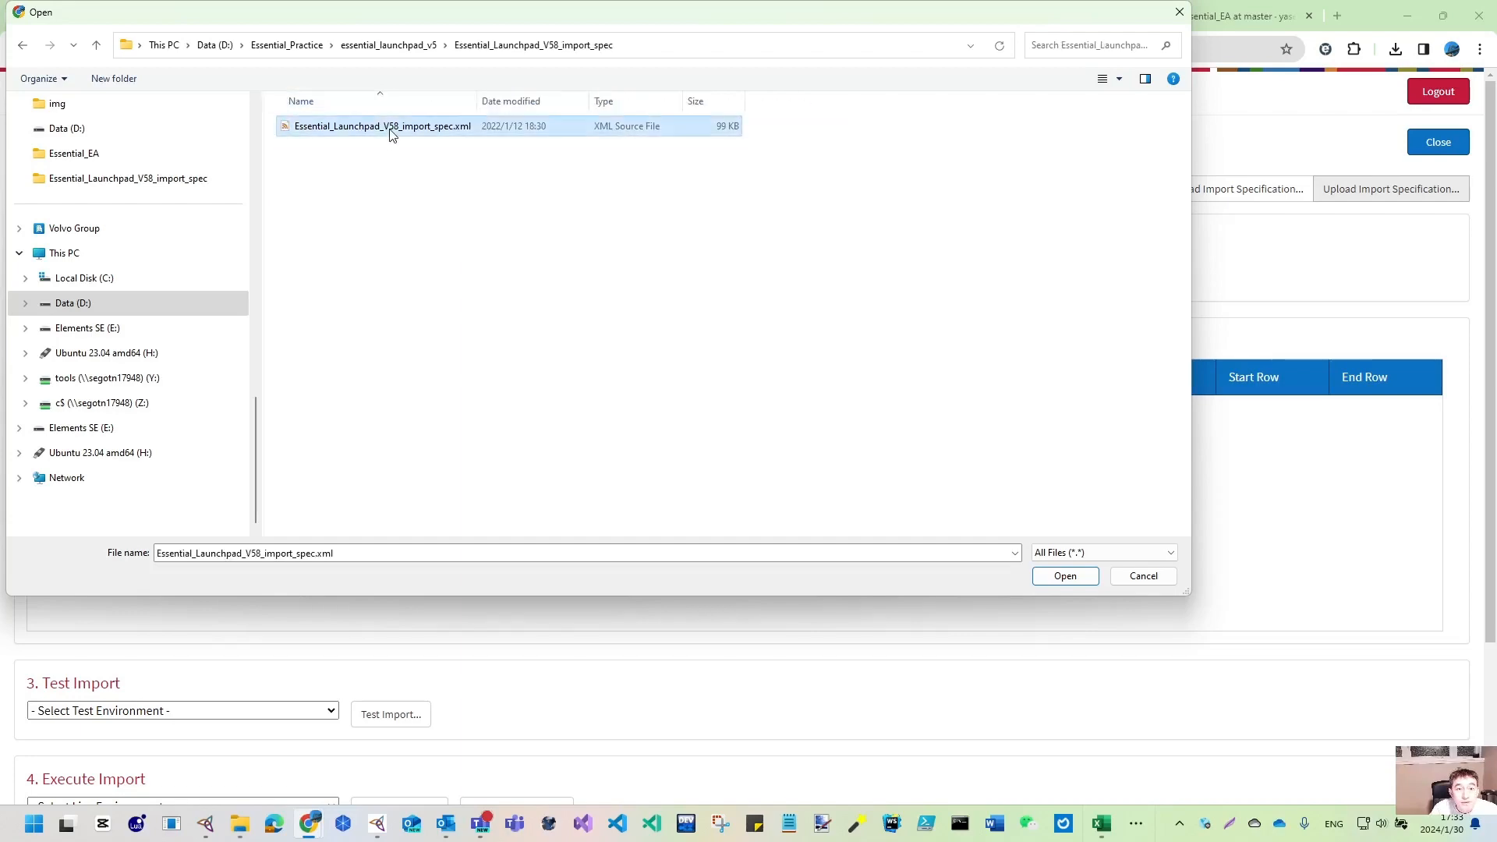
click(1067, 577)
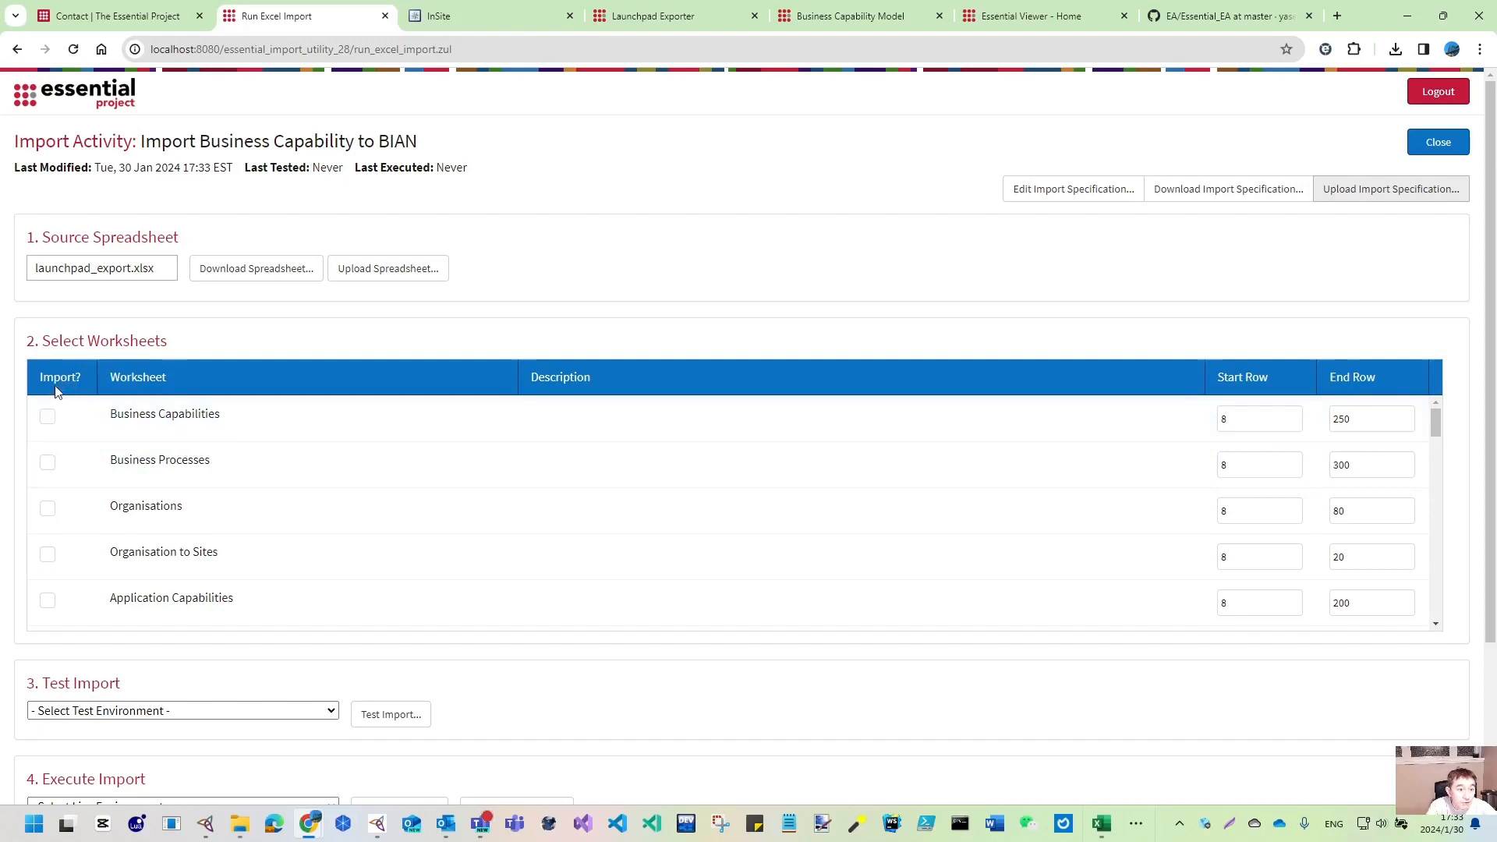
- Tick the Business Capabilities worksheet for import and set its End Row to 13
click(48, 415)
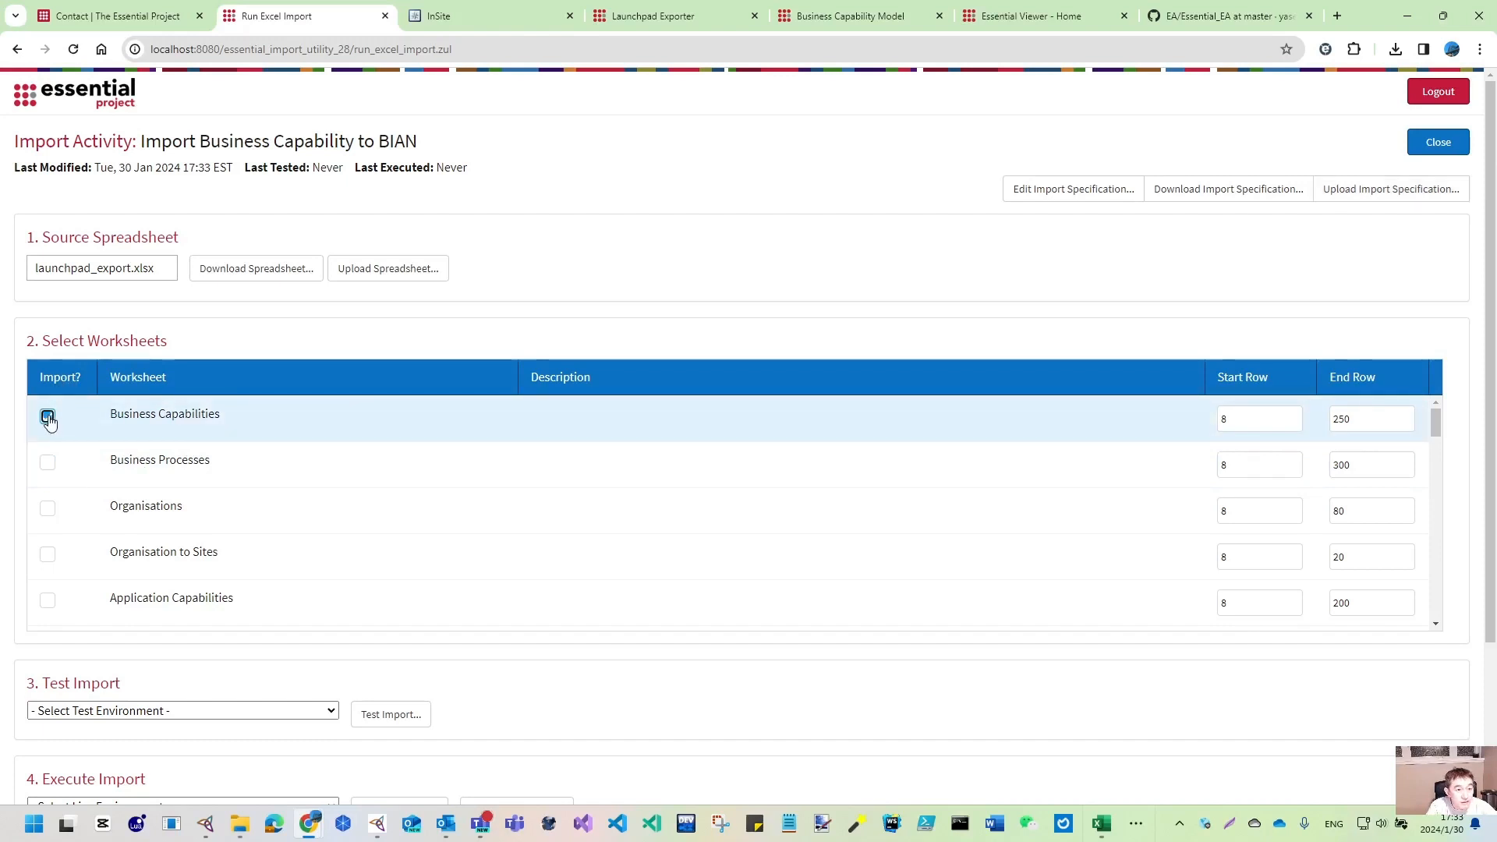
drag(1366, 420, 1333, 421)
text(1)
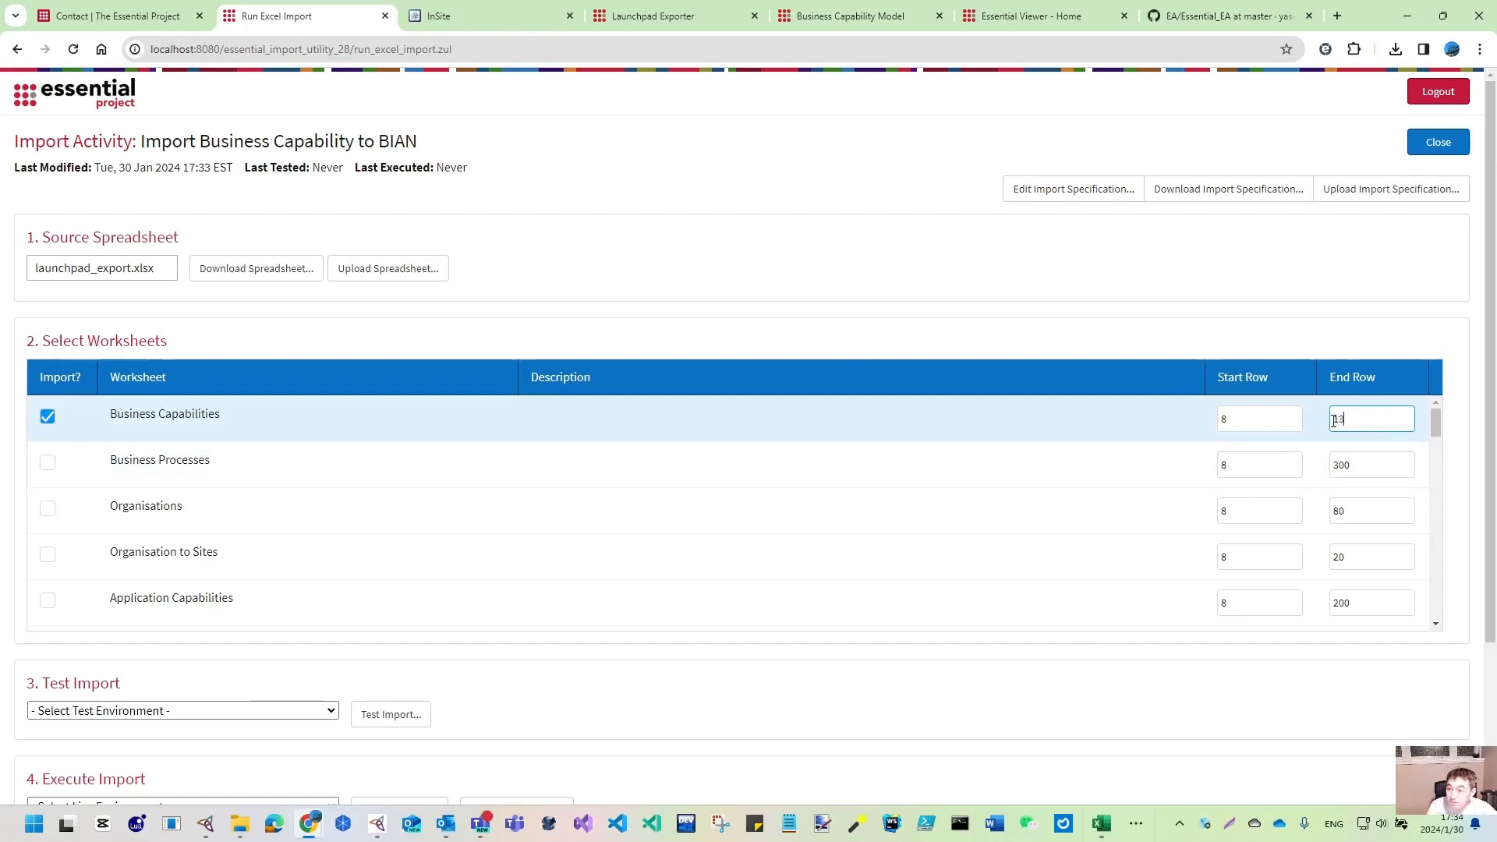
text(3)
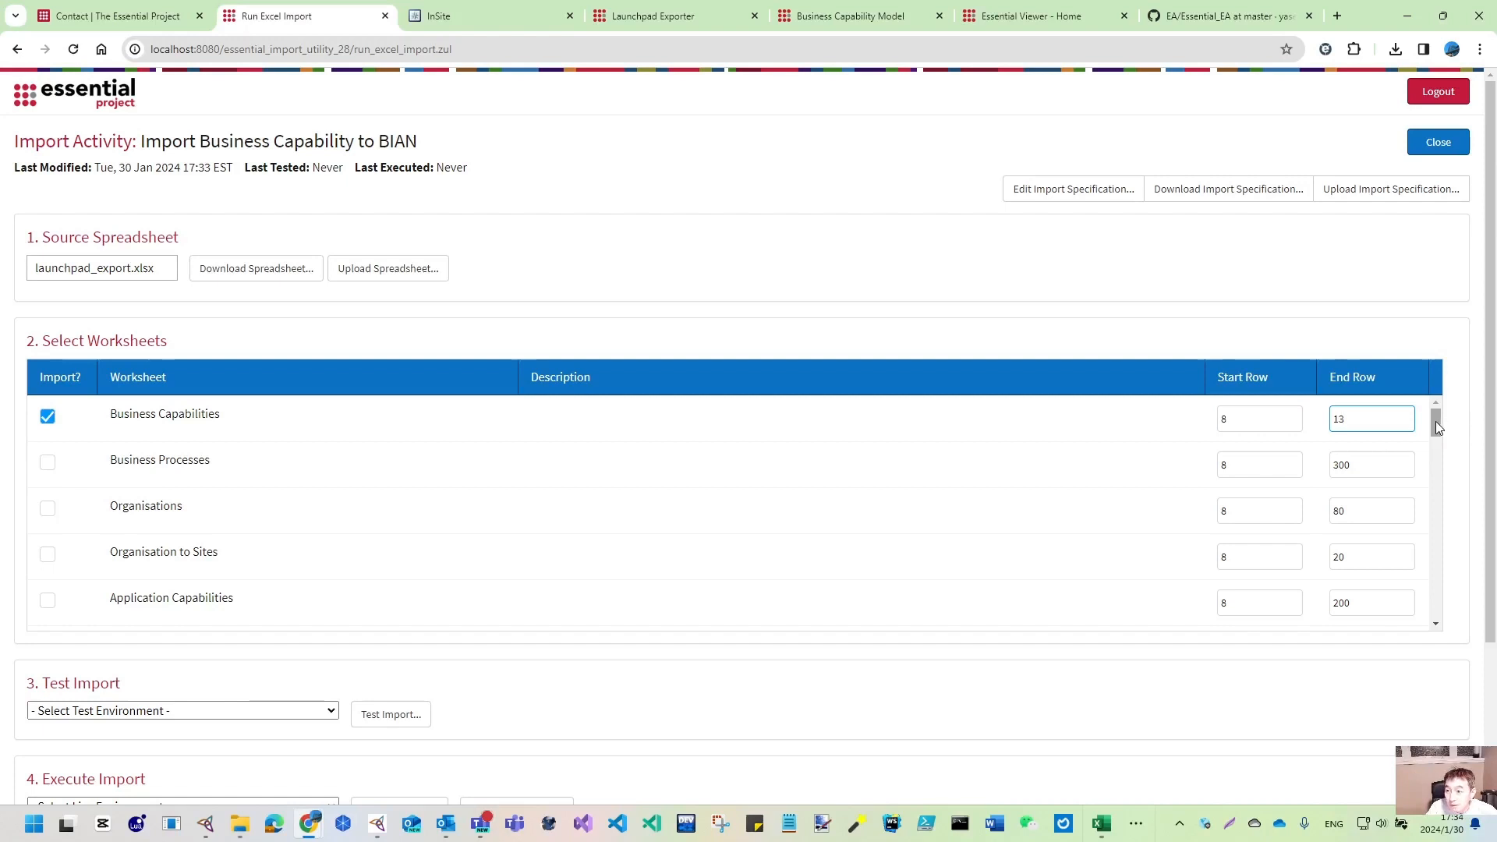
drag(1434, 421, 1439, 597)
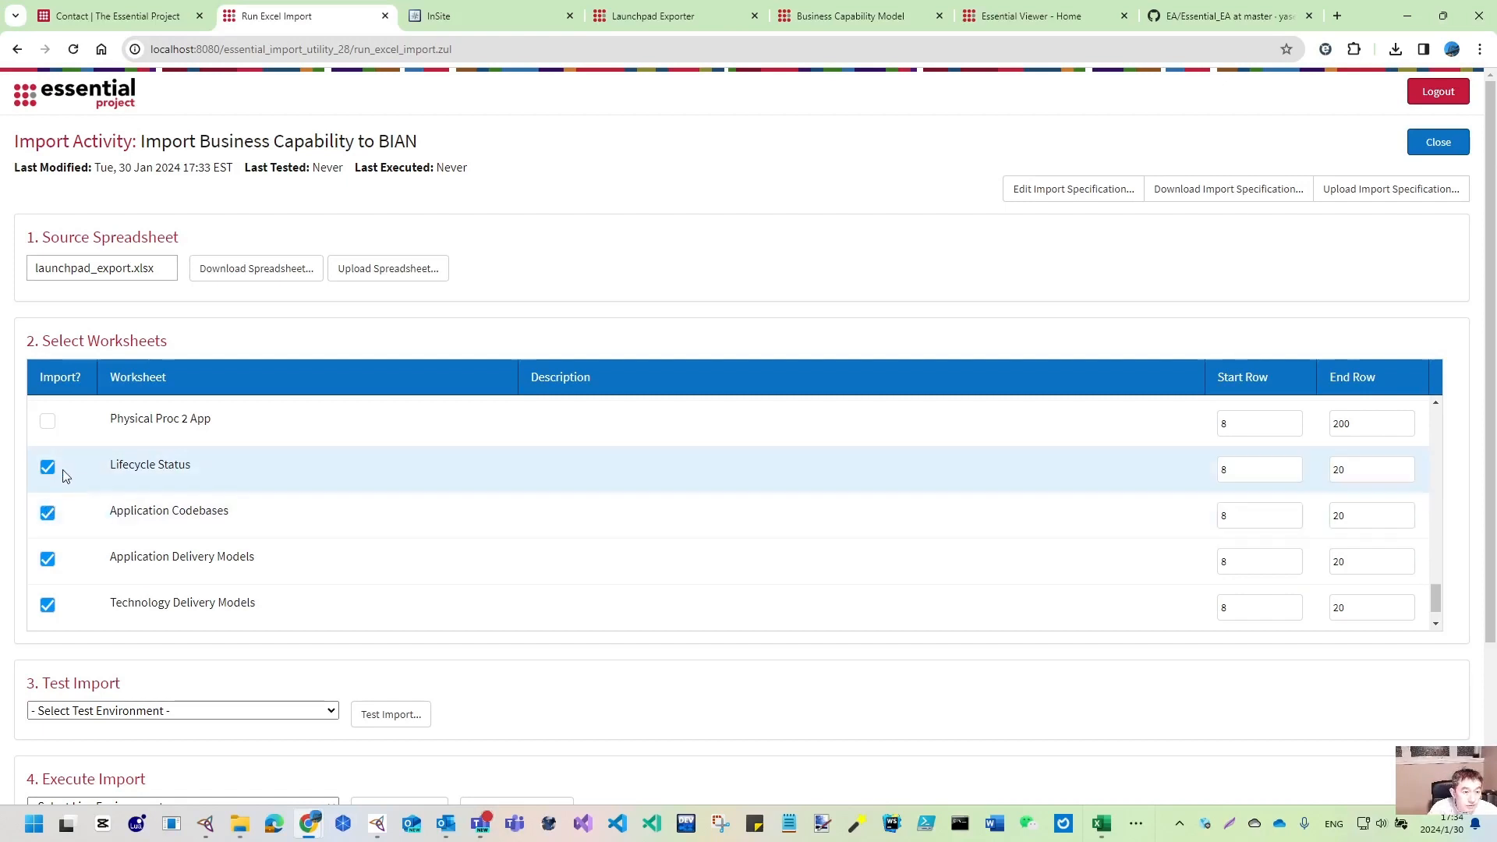
- Untick Lifecycle Status, Application Codebases, Application and Technology Delivery Models, and Tech Vendor Release Statii
click(48, 467)
click(49, 516)
click(48, 559)
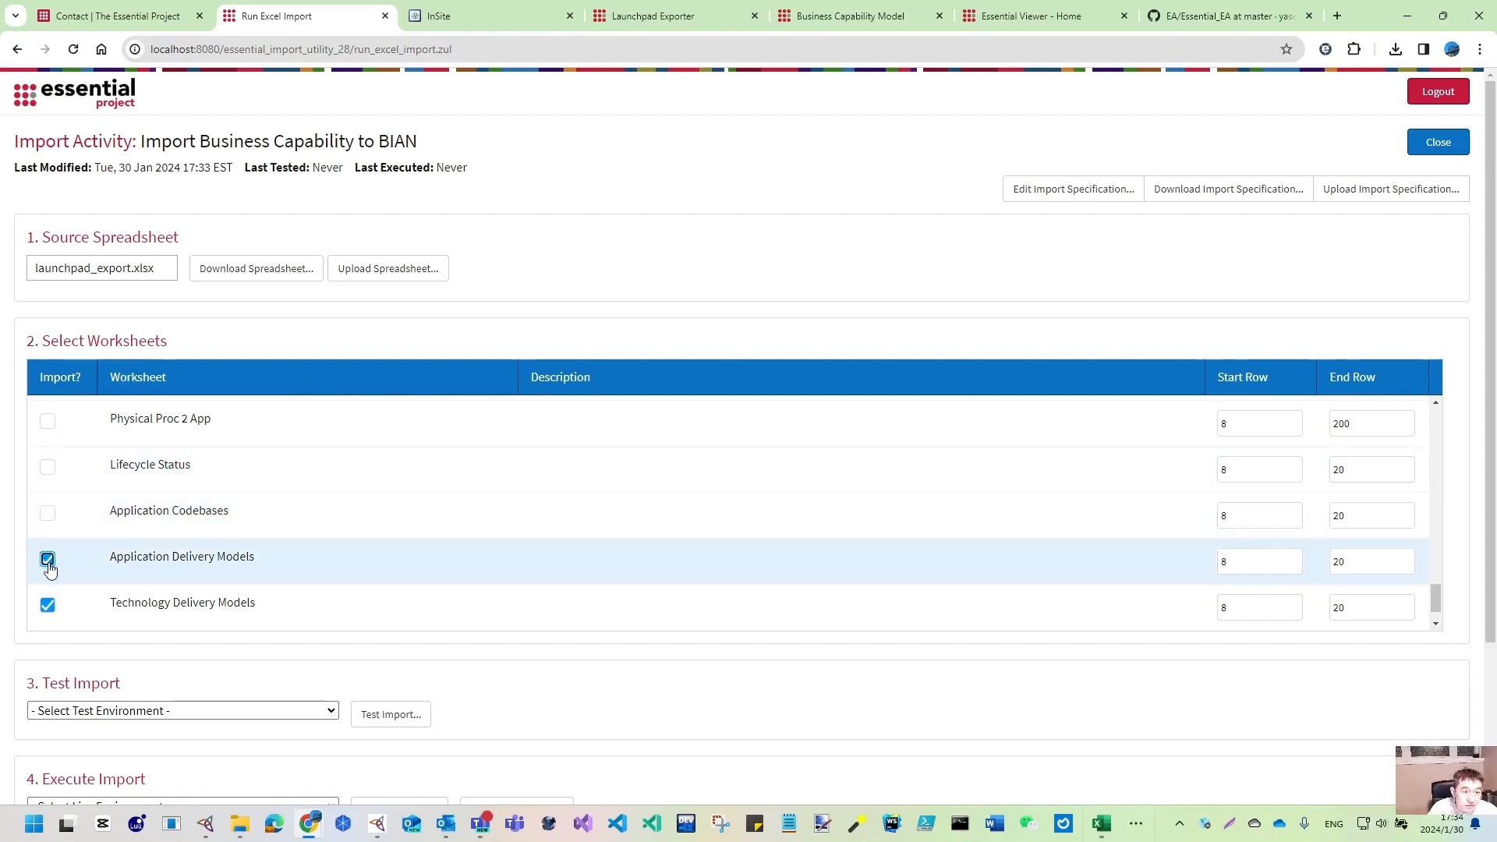
scroll(48, 558, down, 1)
click(48, 560)
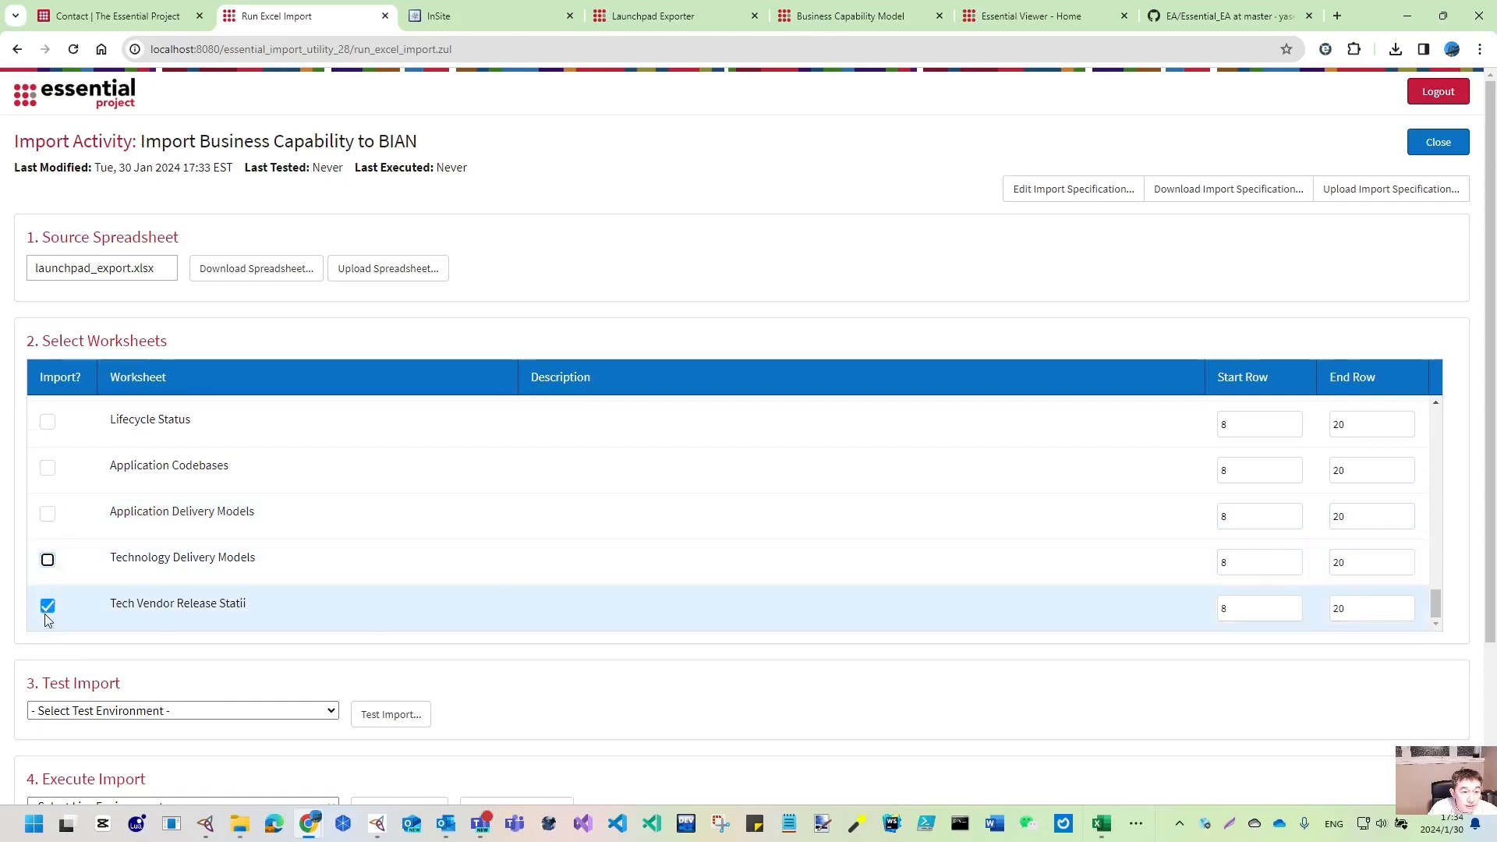
click(47, 606)
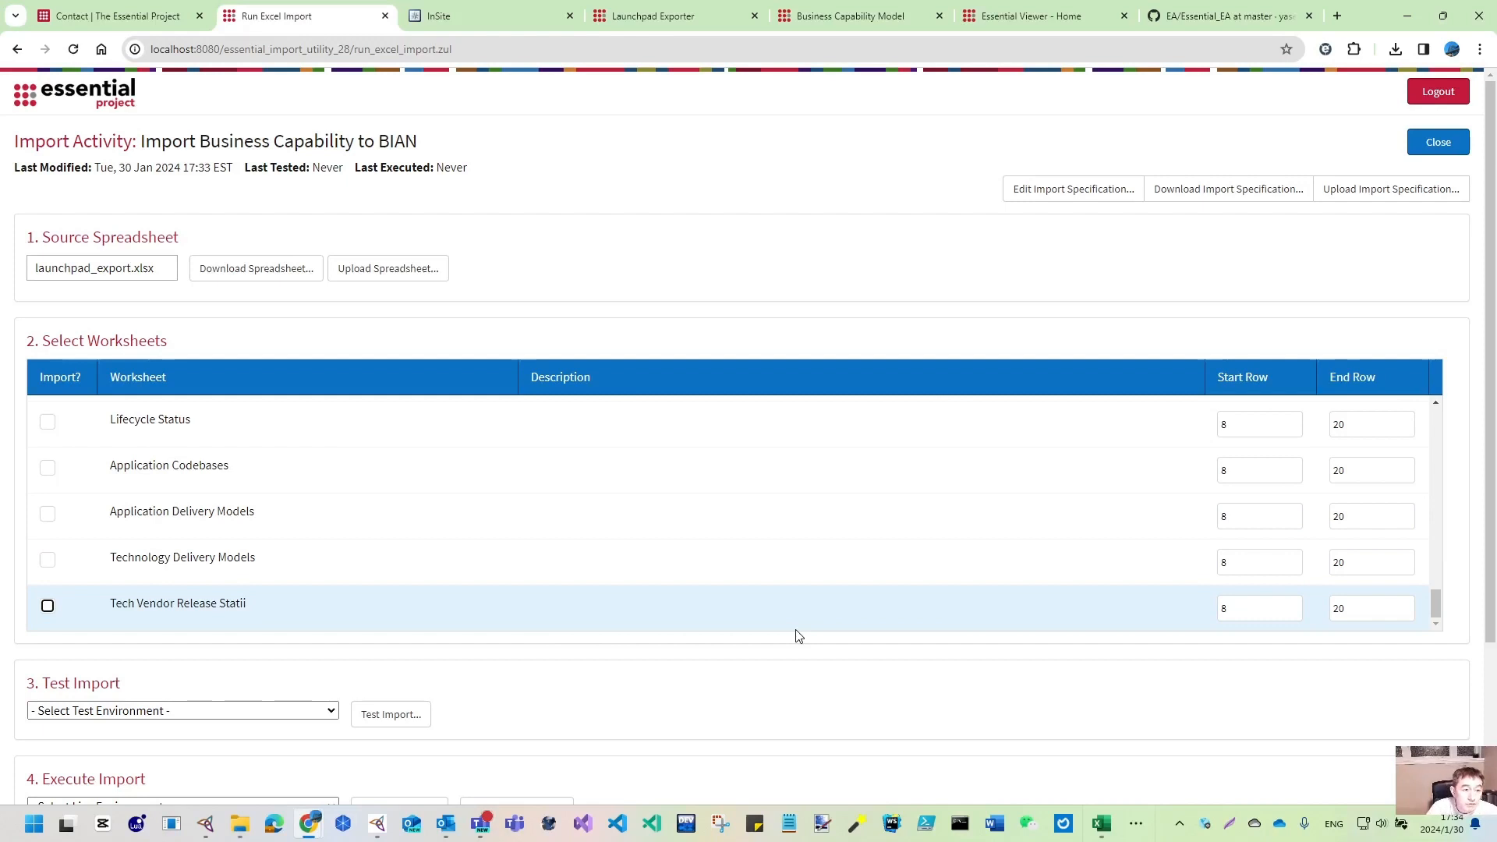
scroll(265, 465, up, 10)
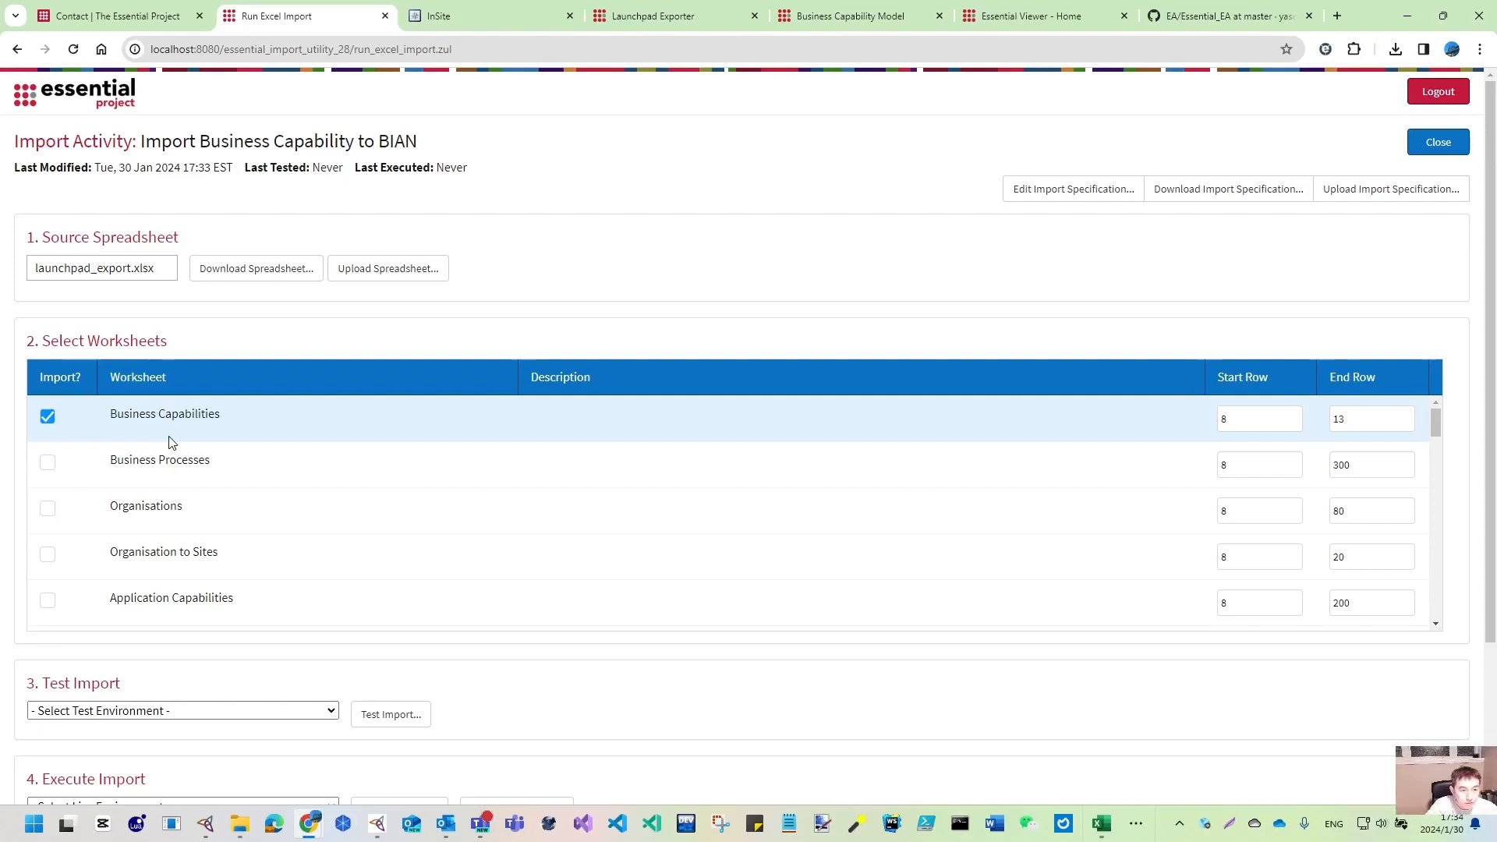
scroll(478, 587, down, 2)
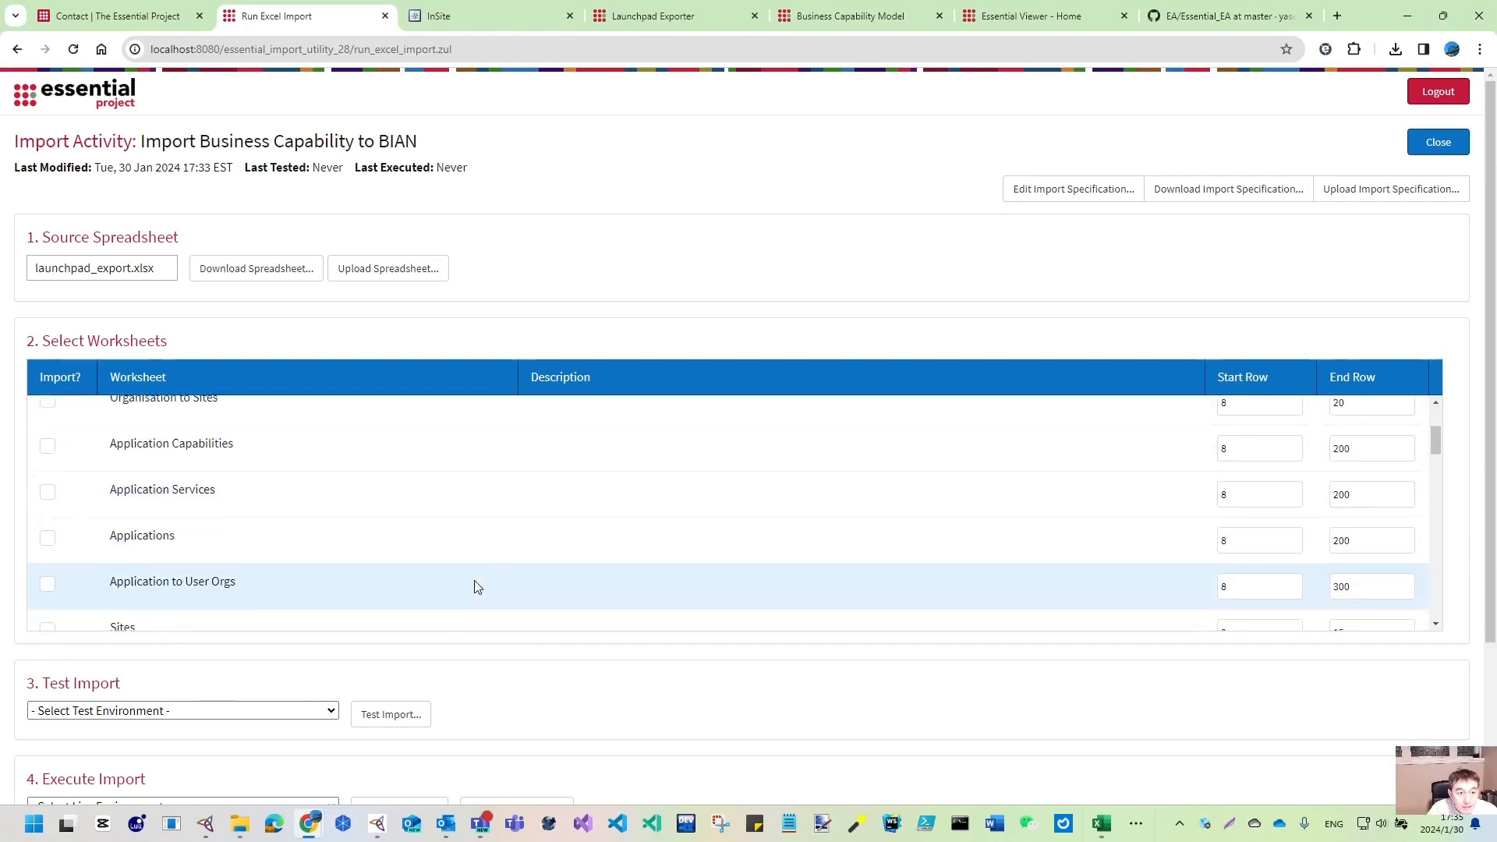
scroll(476, 581, up, 3)
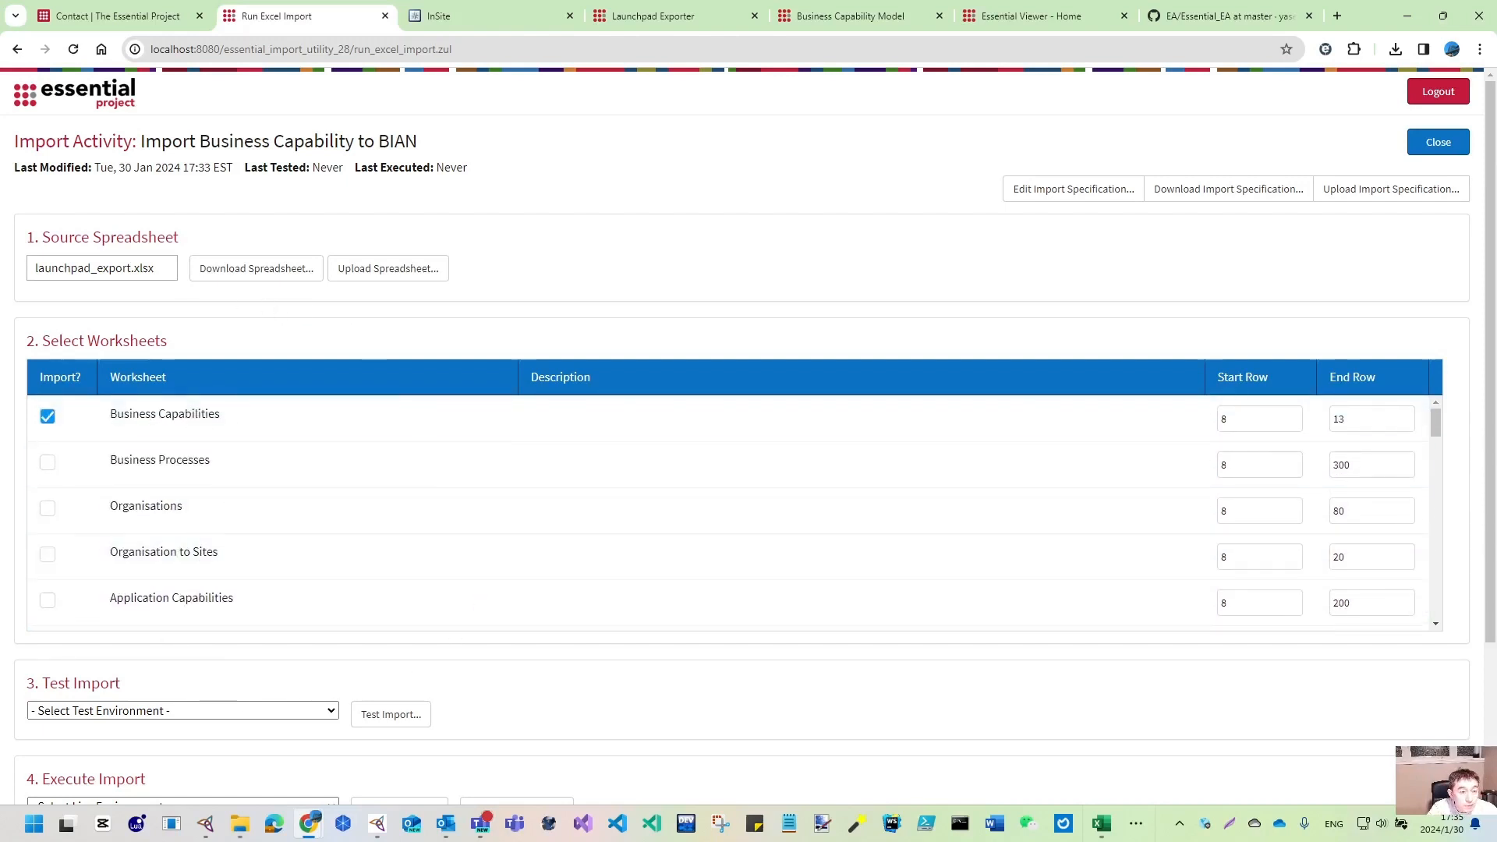
scroll(26, 444, down, 3)
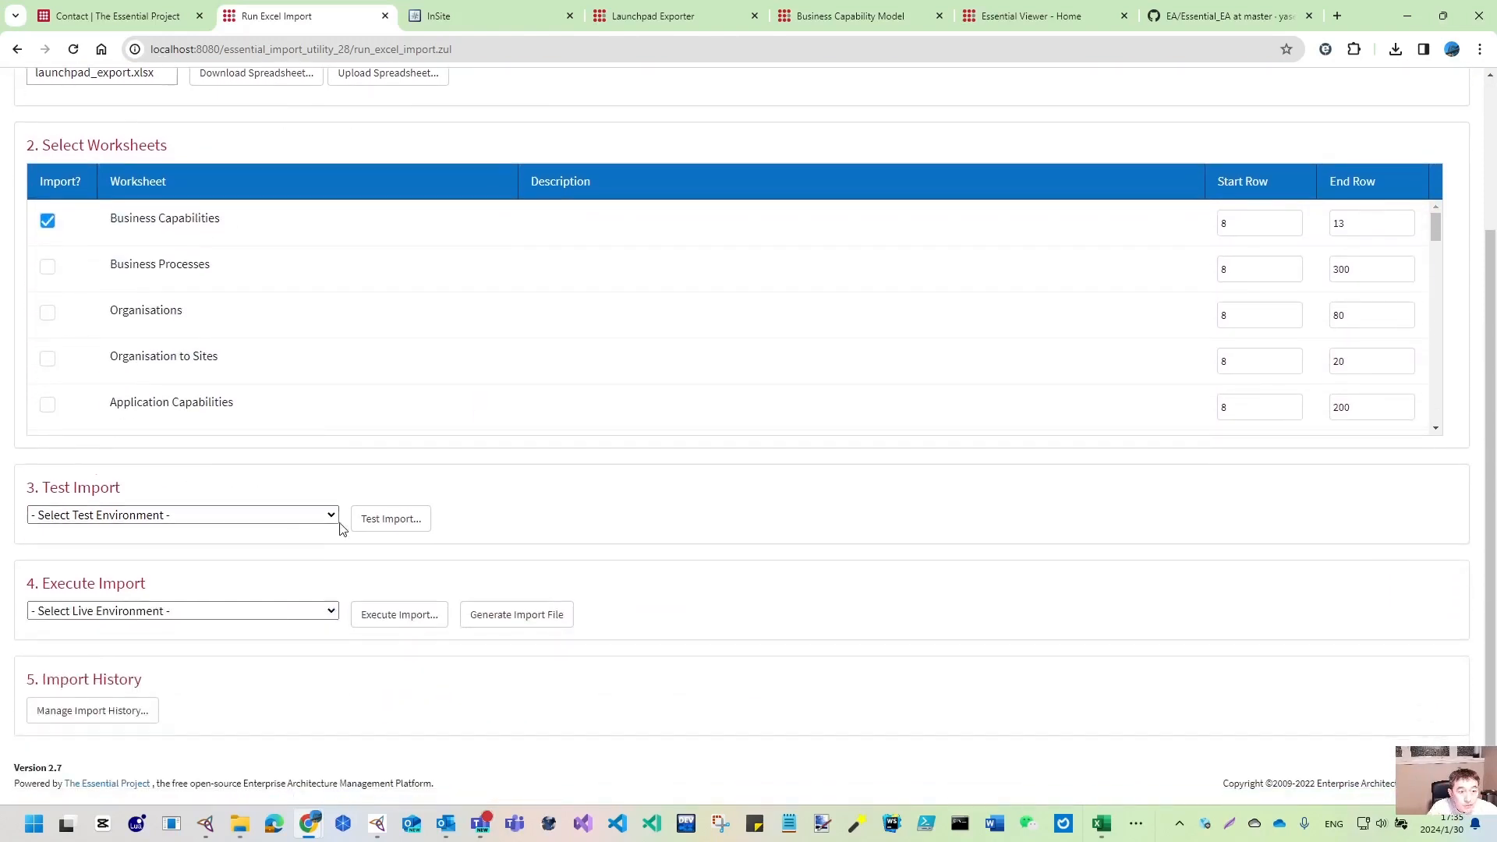
- Select BIAN QA as the test environment and start a Test Import
click(330, 517)
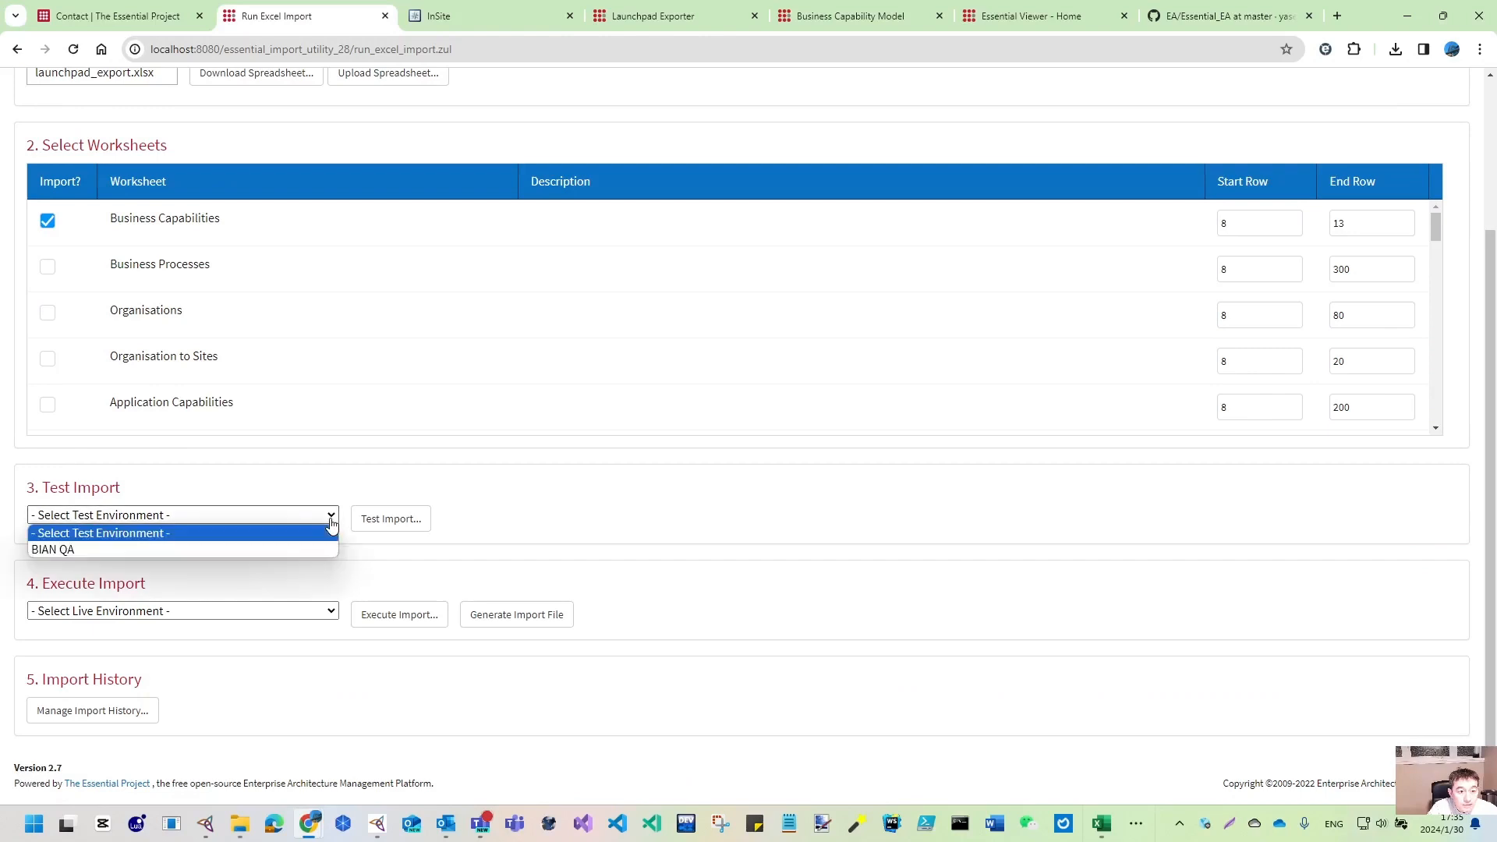
click(73, 549)
click(379, 529)
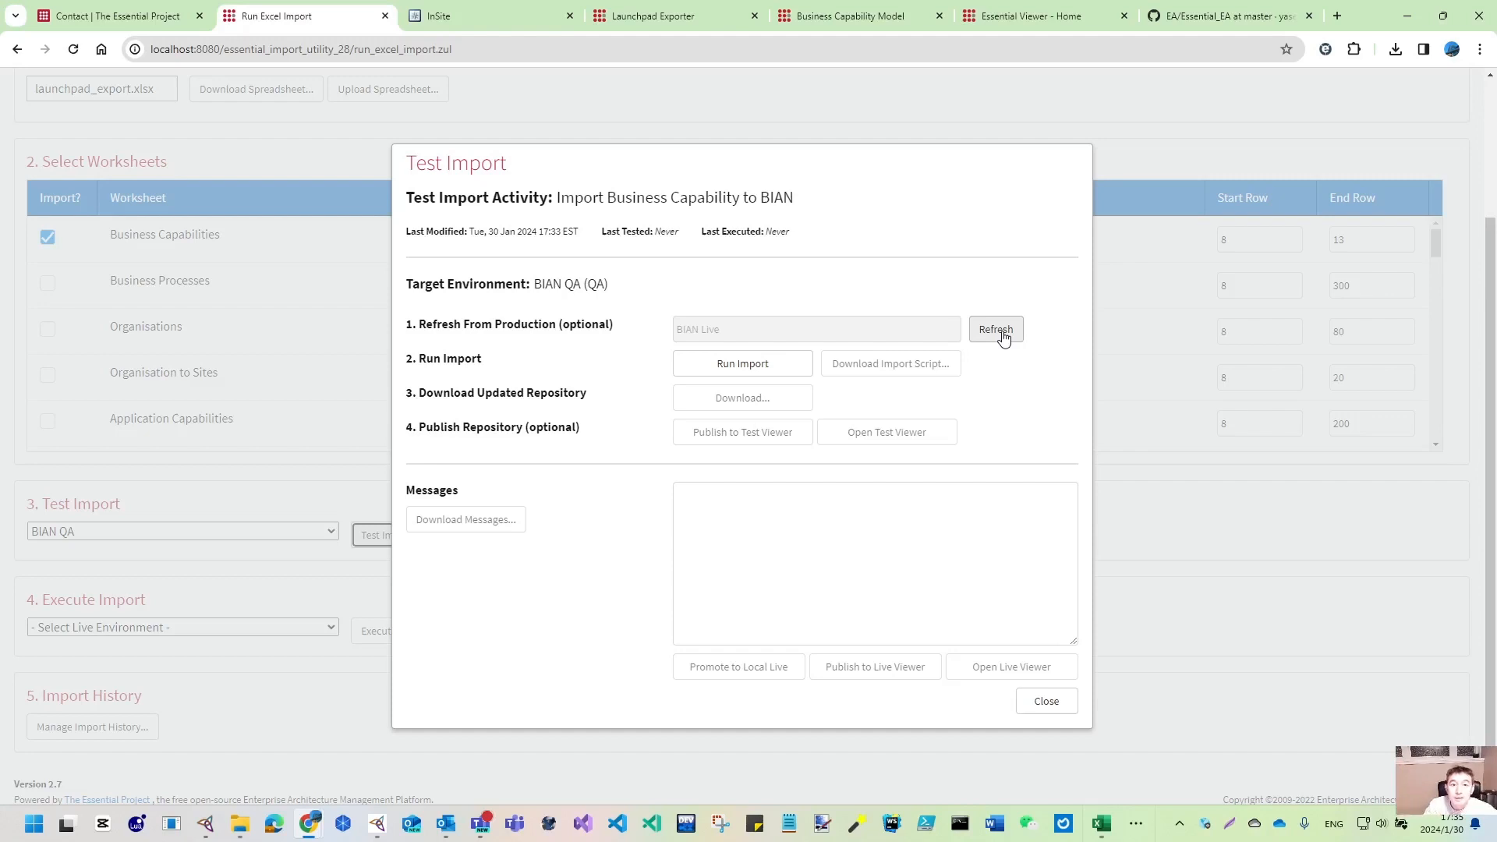
mouse_move(241, 833)
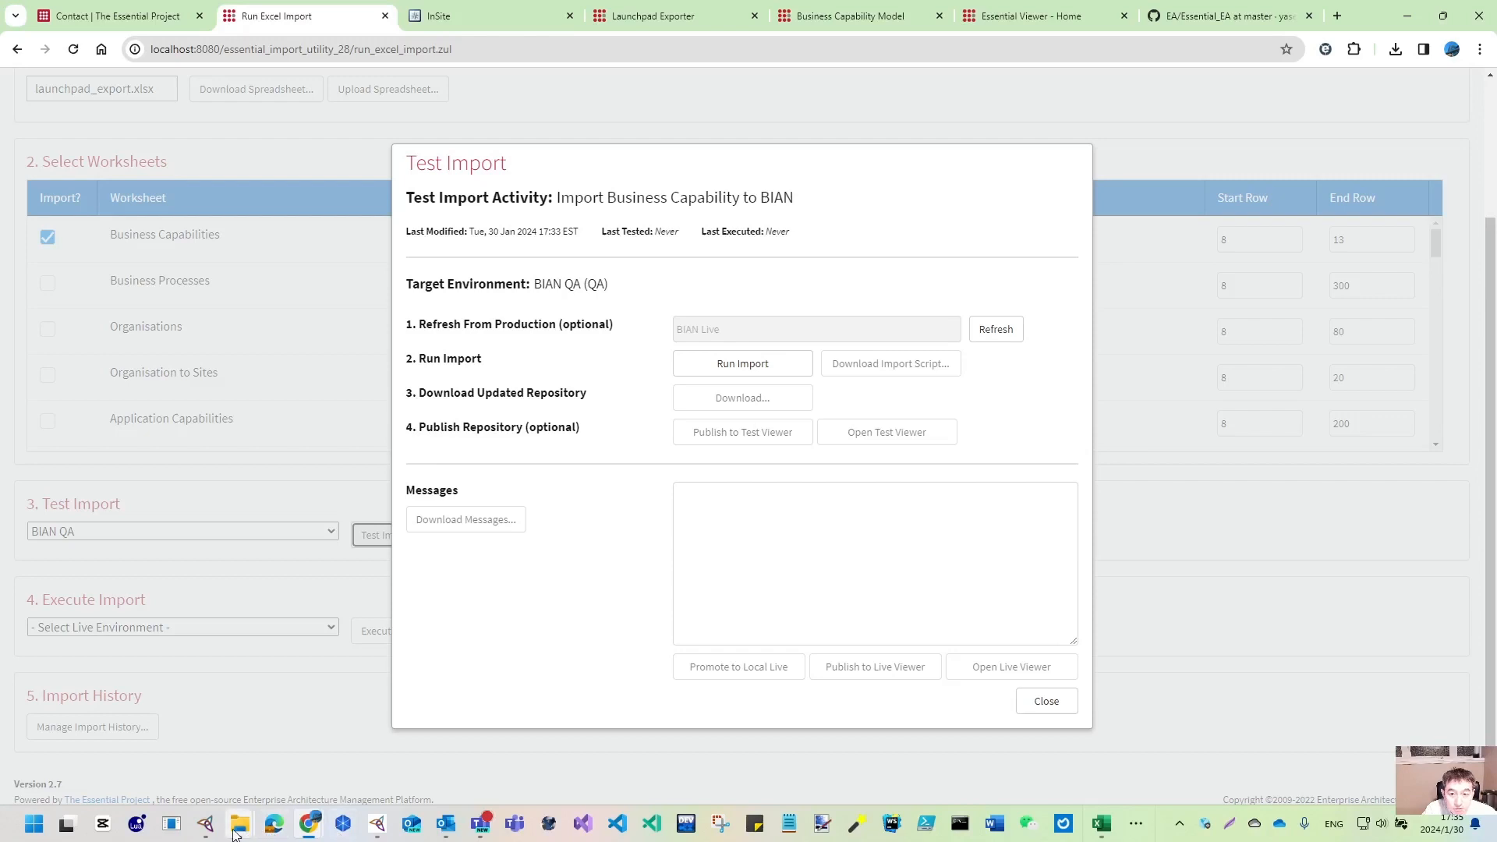
- Locate the BIAN.zip backup in D:\Repo\BIAN, then refresh the BIAN QA test repository from live
click(286, 765)
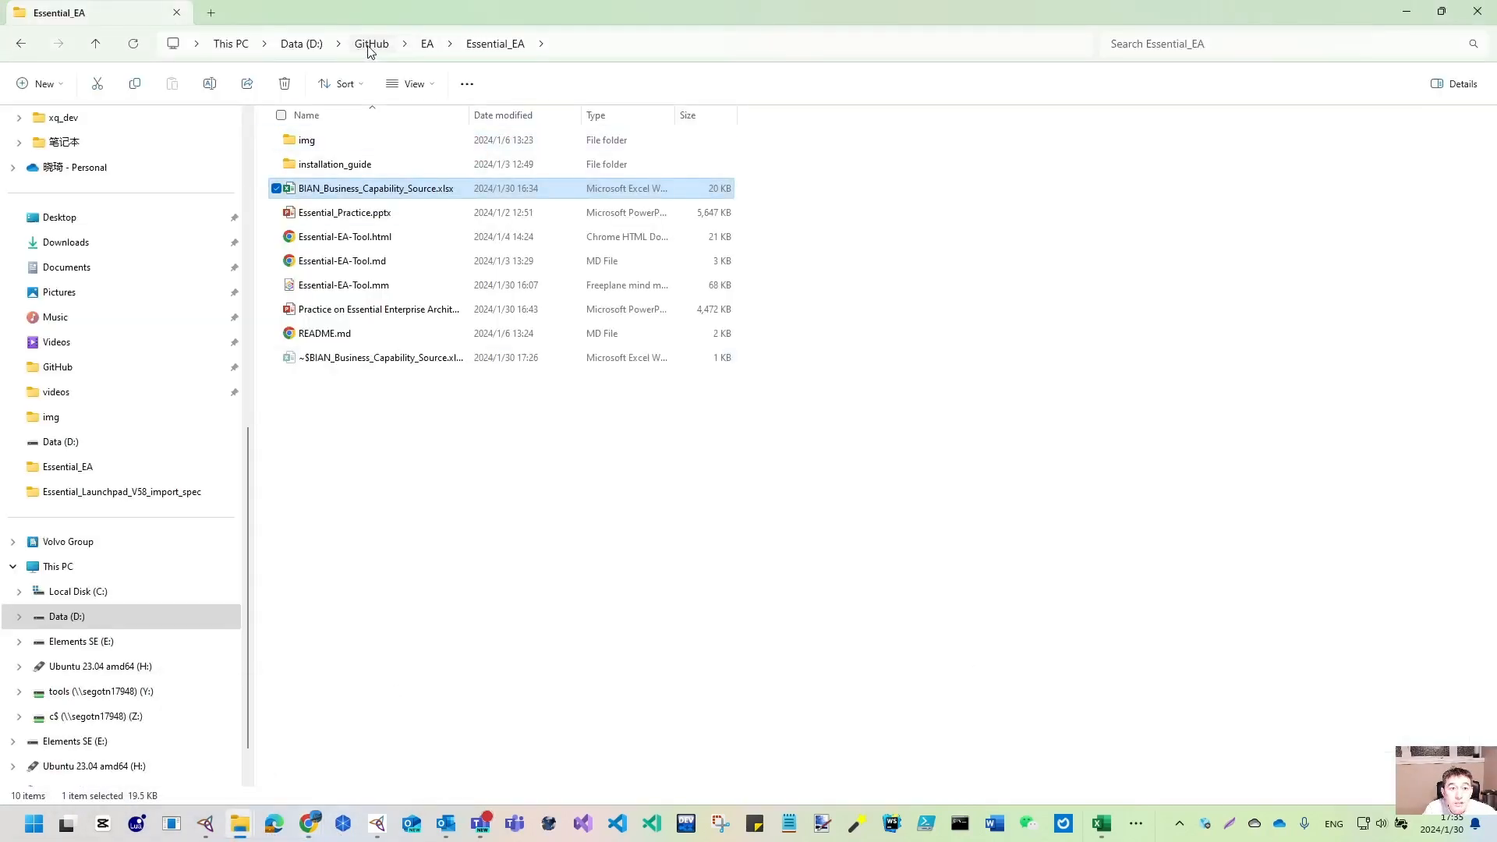
click(302, 43)
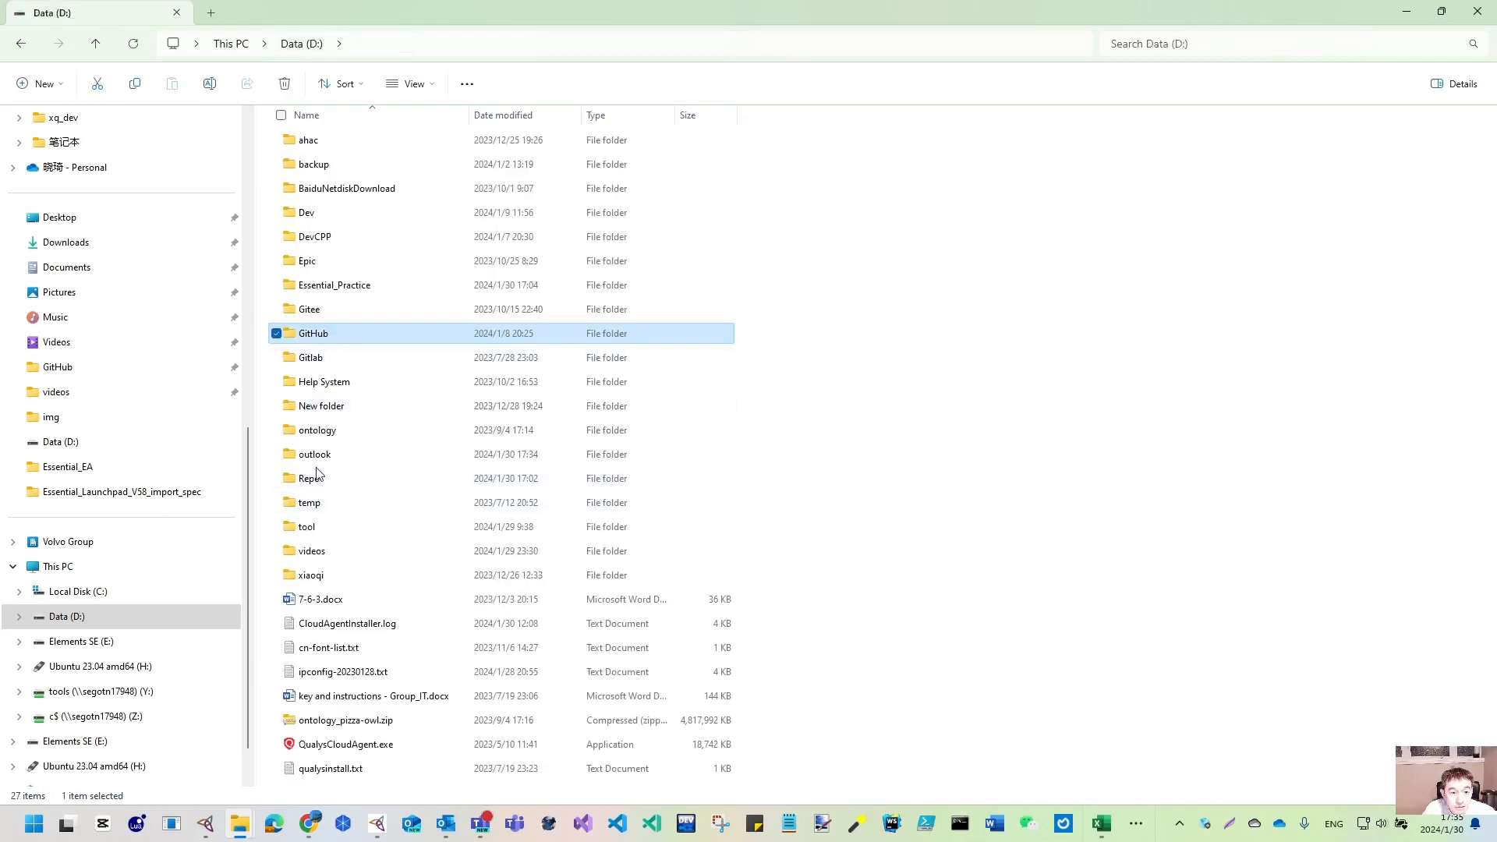
double_click(317, 473)
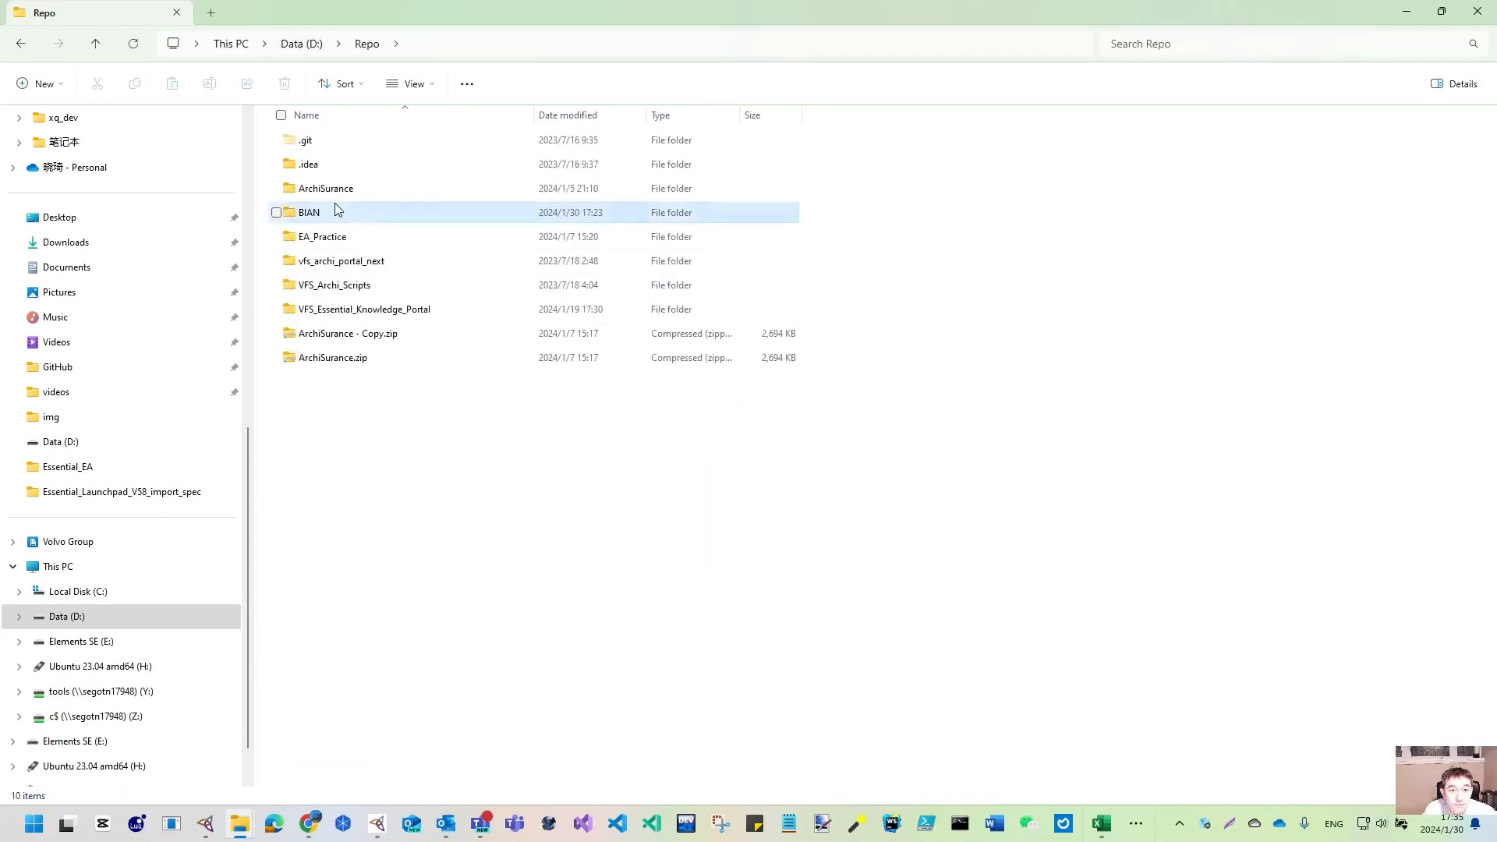
double_click(338, 209)
click(347, 217)
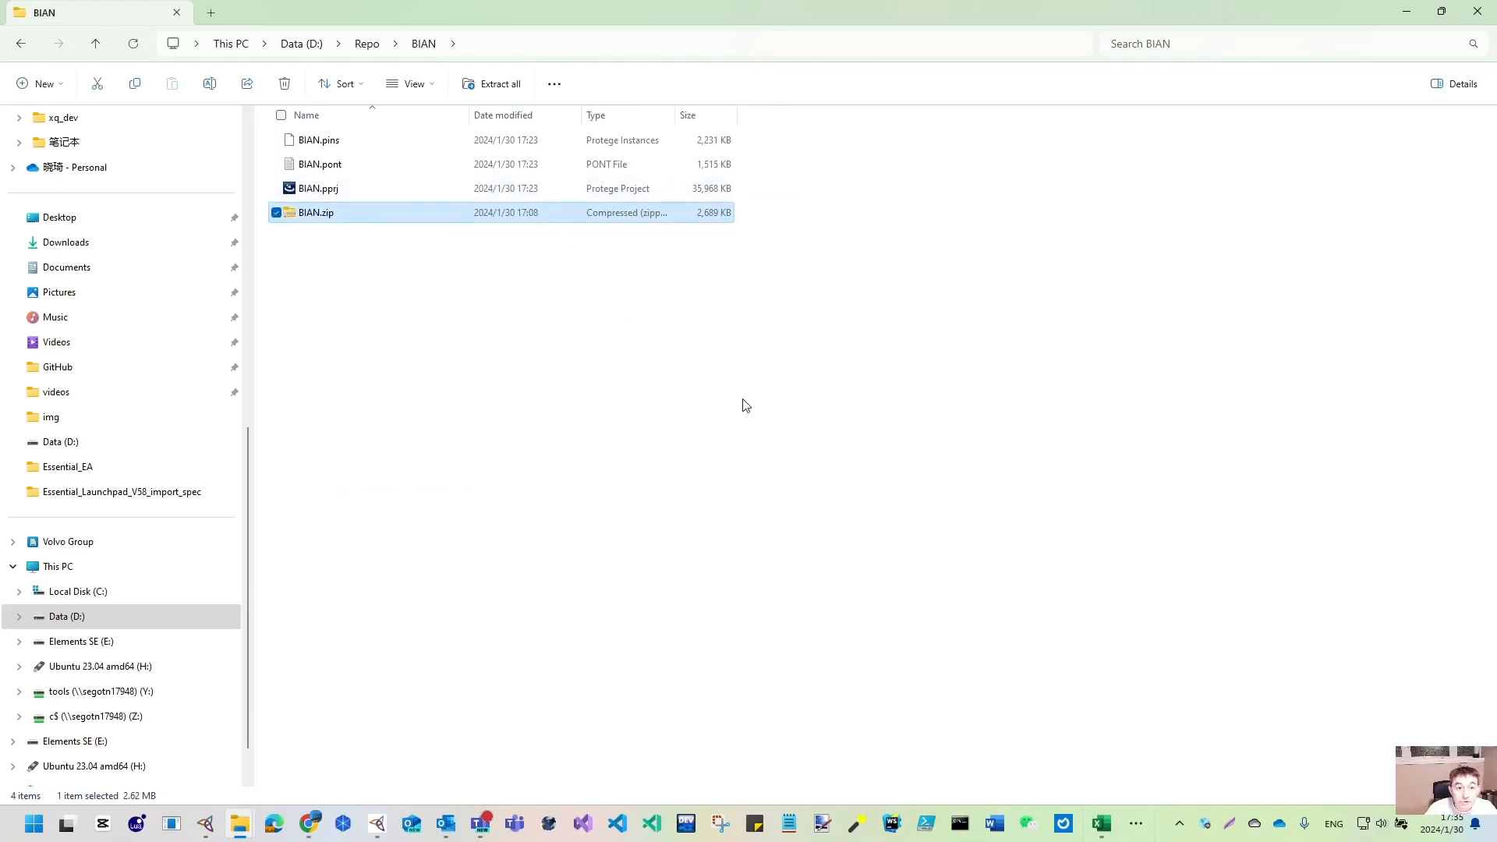
click(1403, 11)
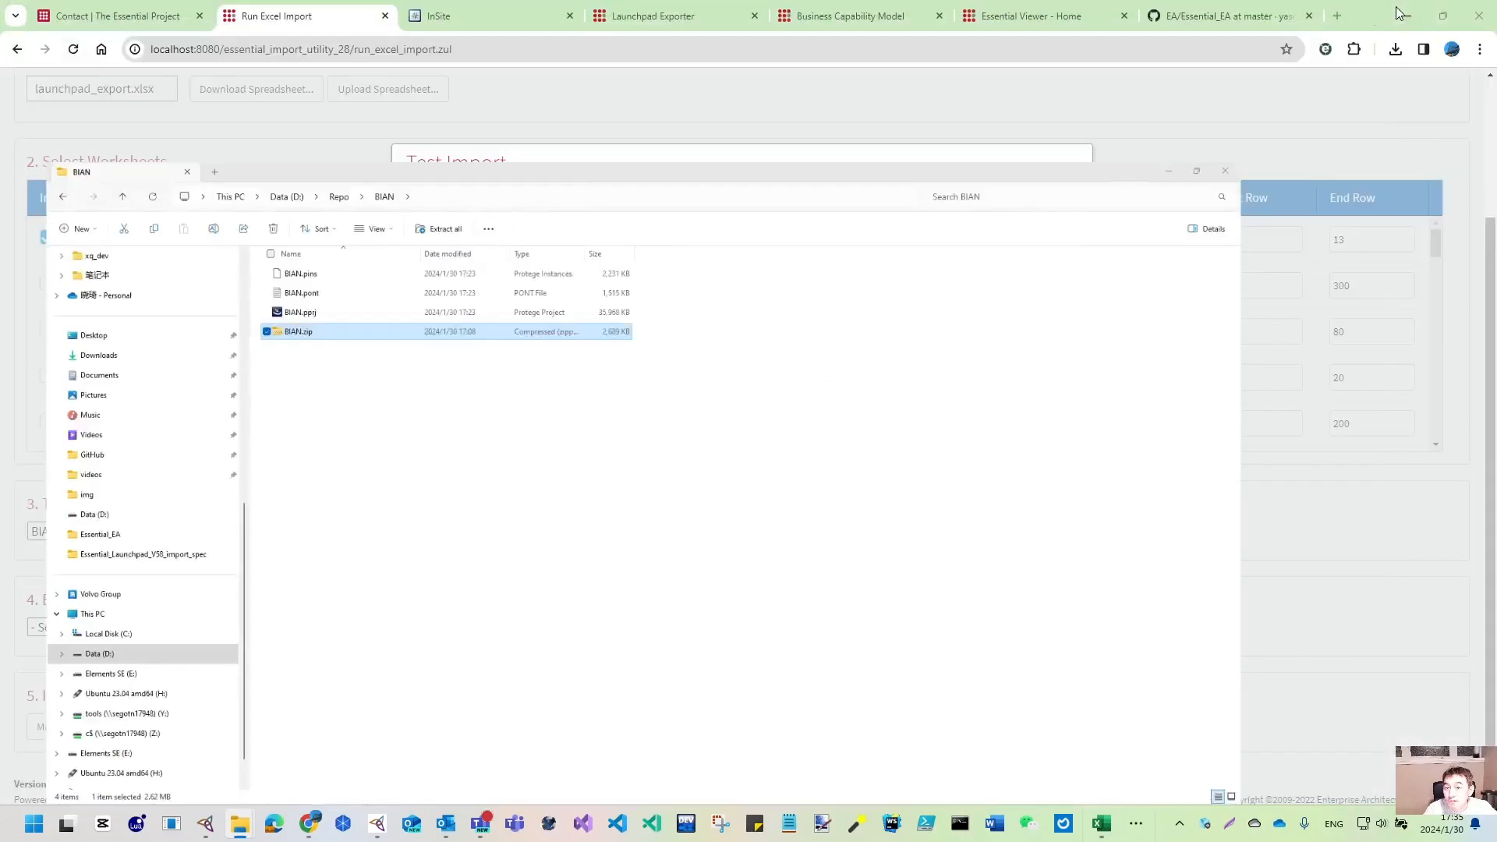
click(998, 331)
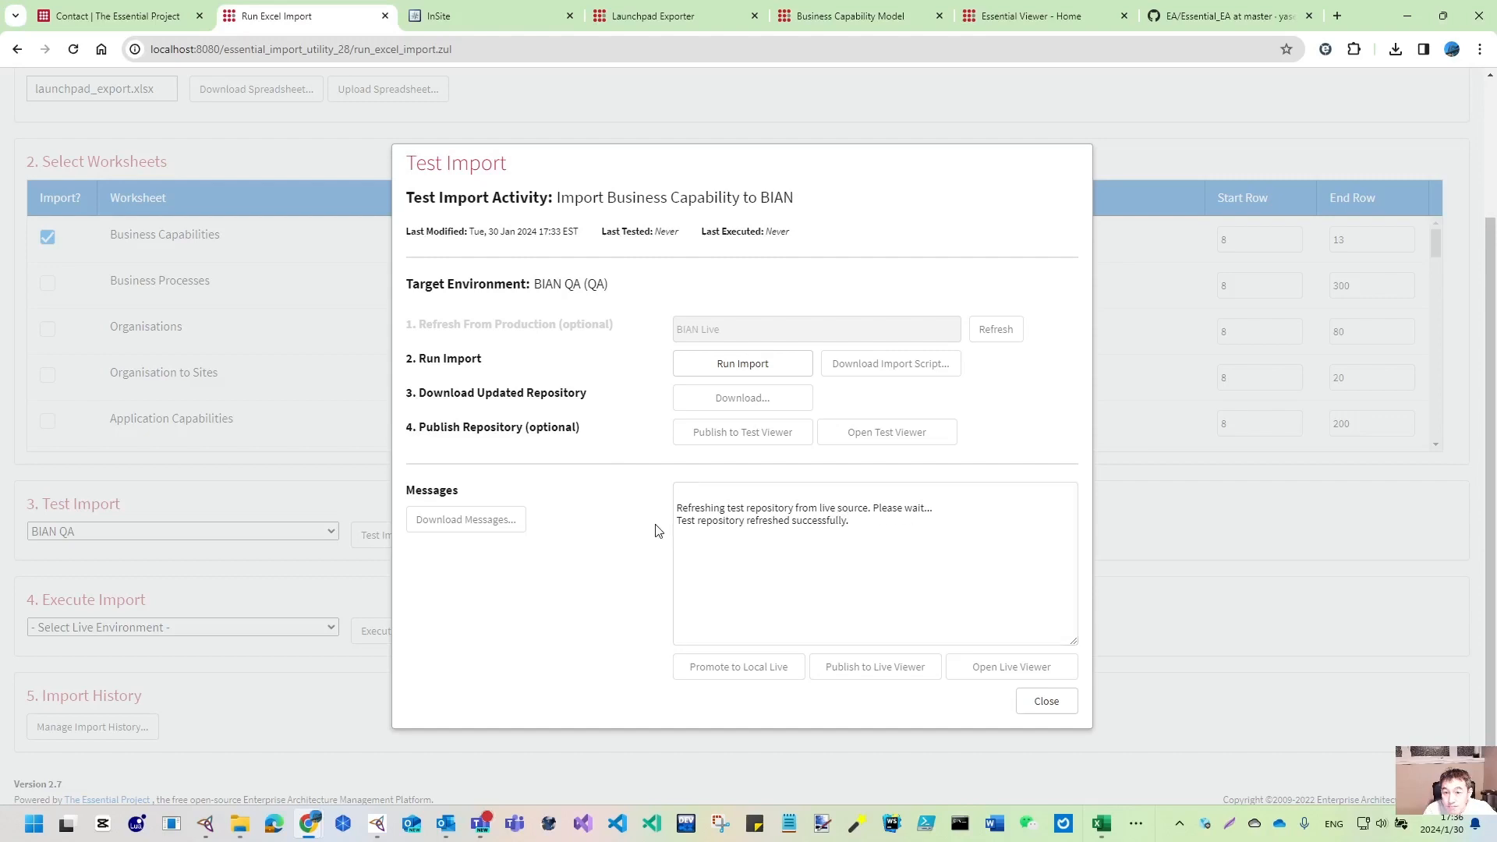
- Run the test import into the BIAN QA target repository
click(756, 373)
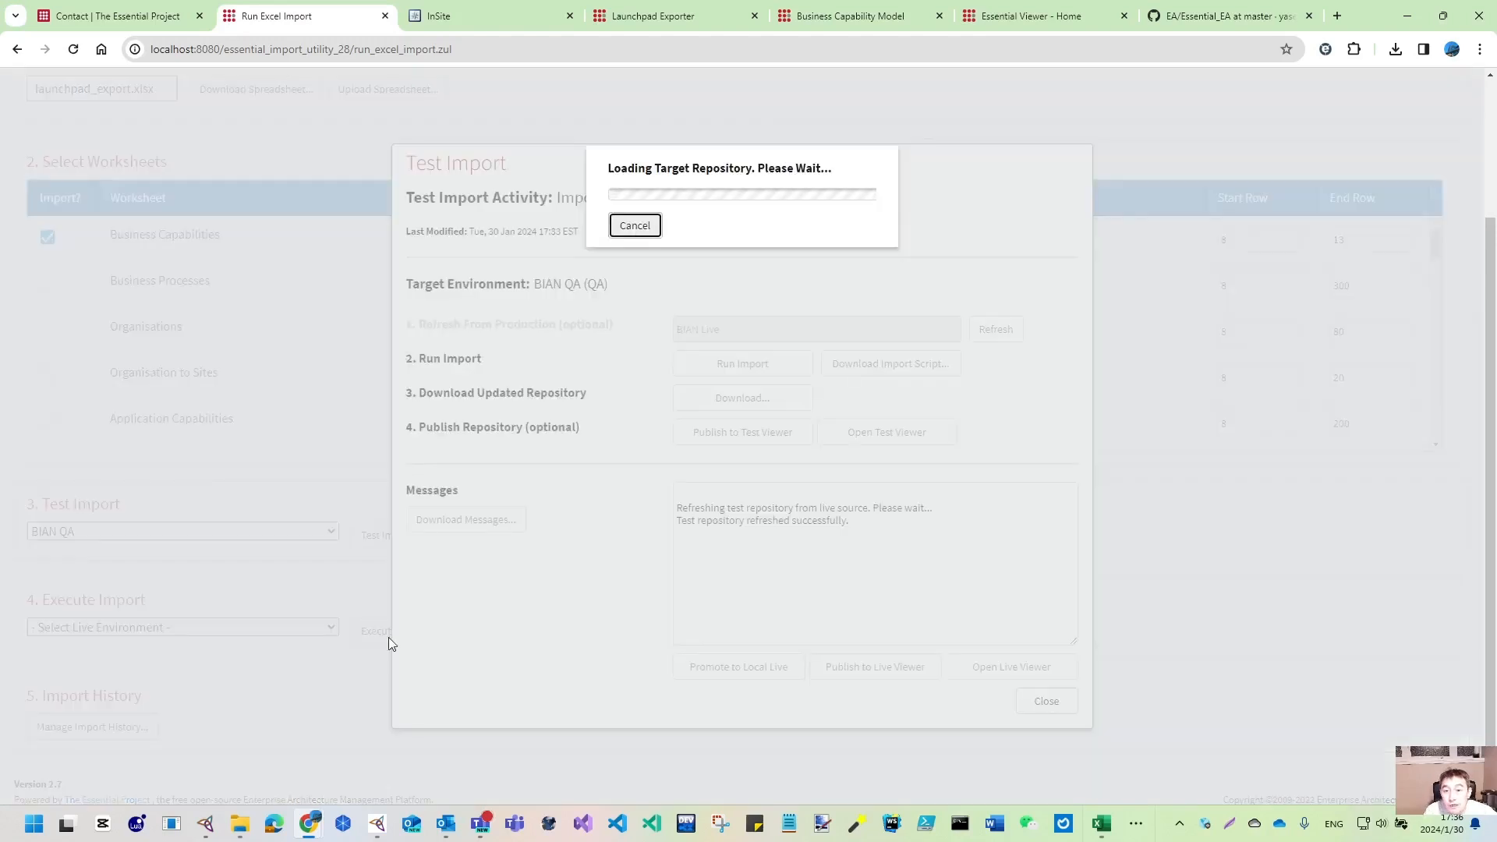
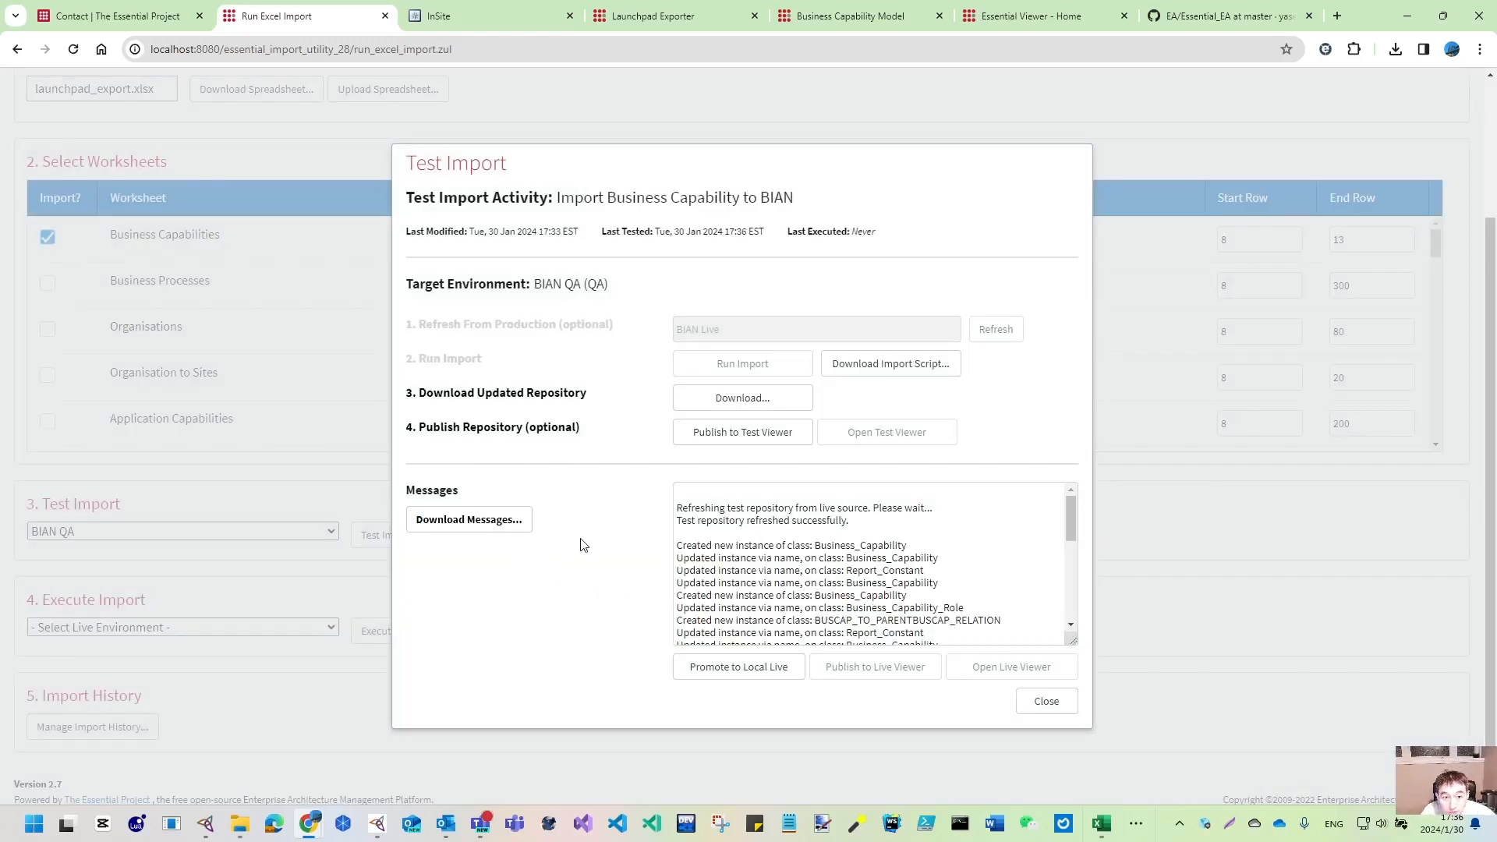
- Scroll to the end of the successful test import messages and download the message log
scroll(824, 583, down, 2)
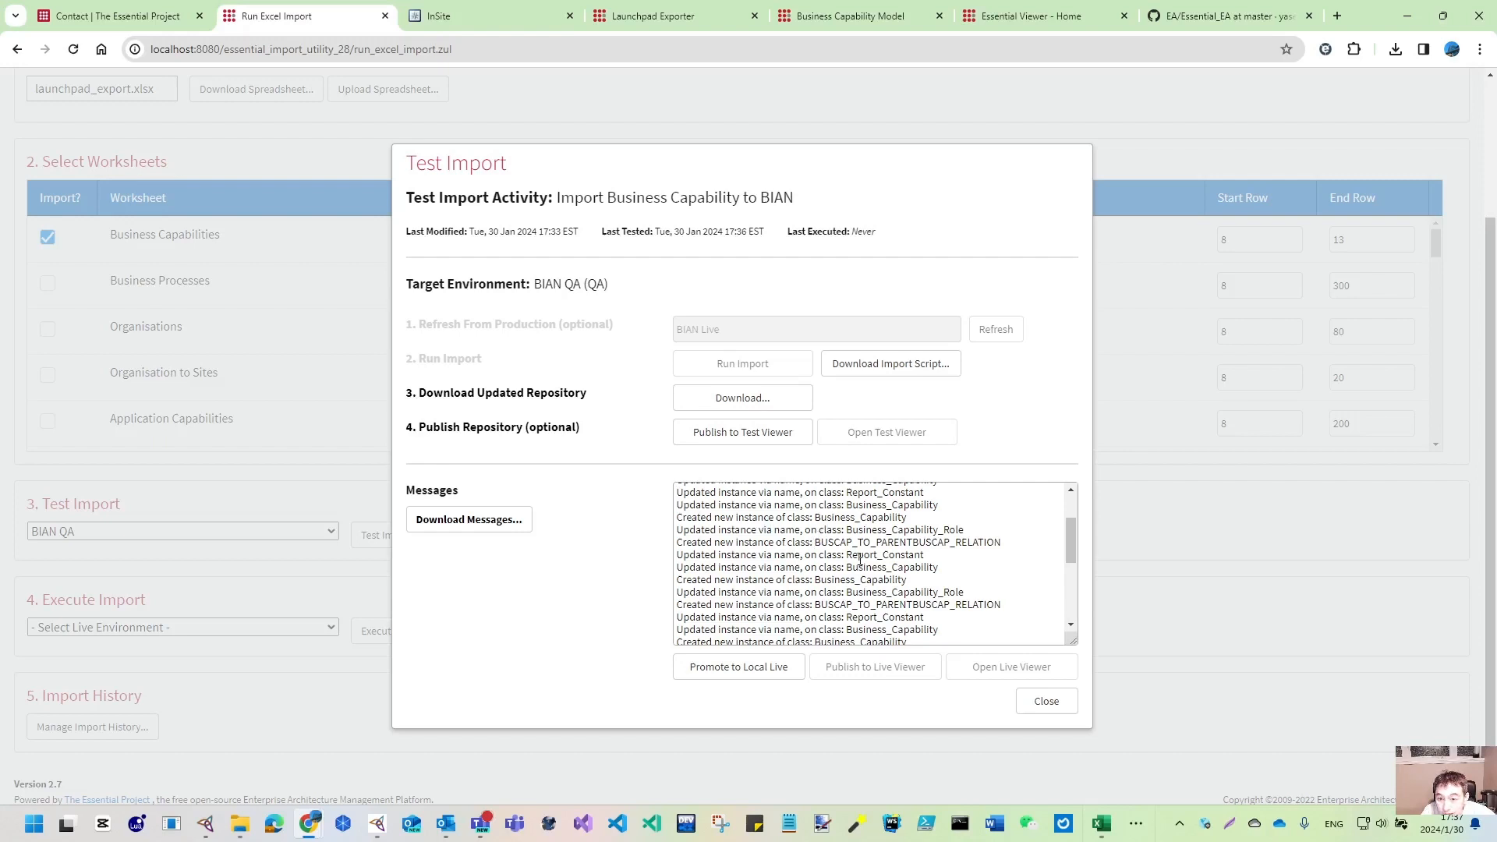
scroll(919, 567, down, 5)
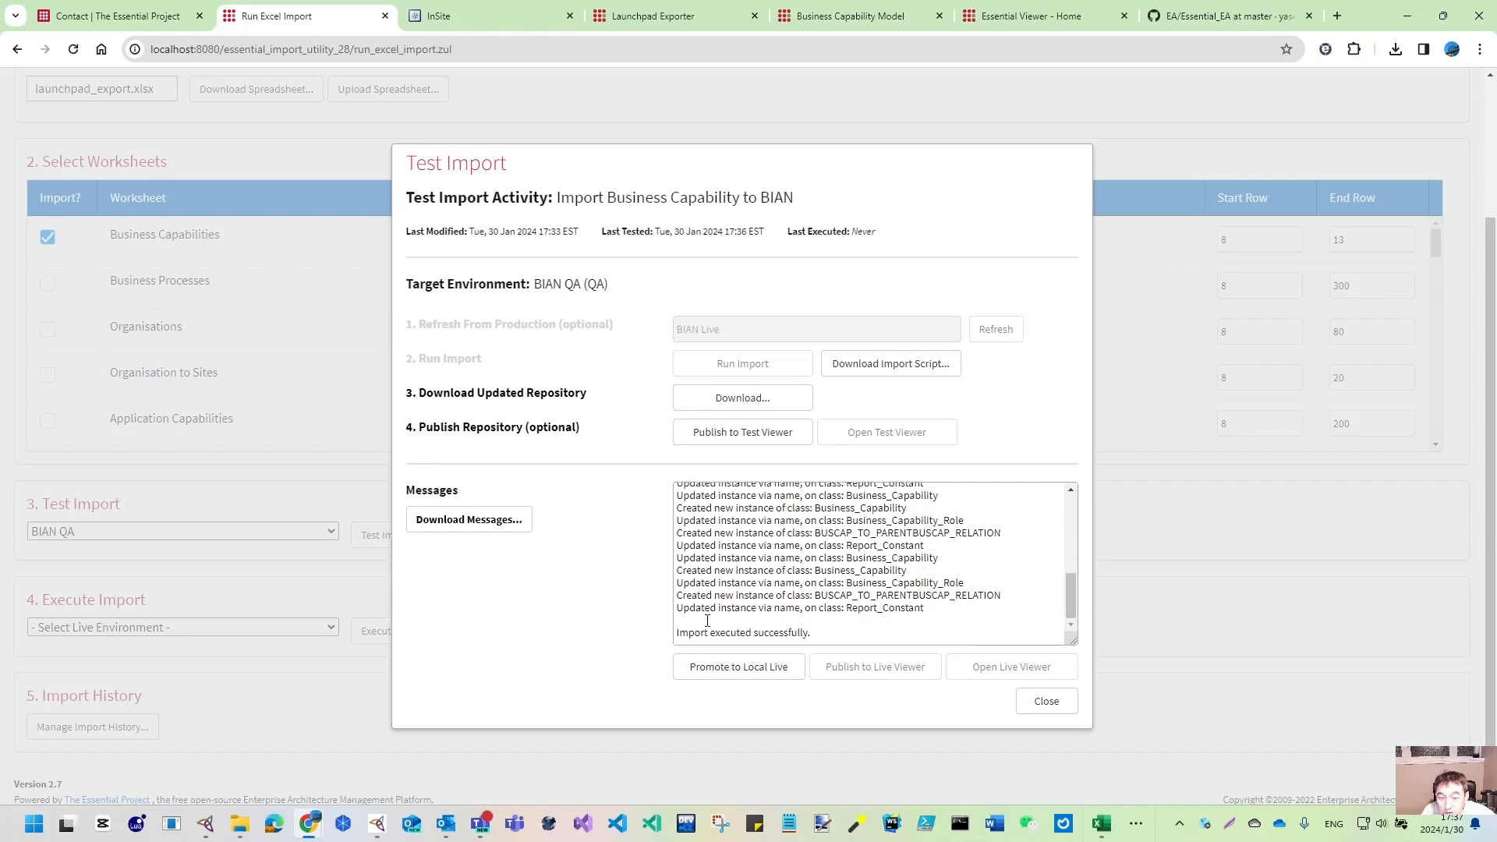
click(467, 523)
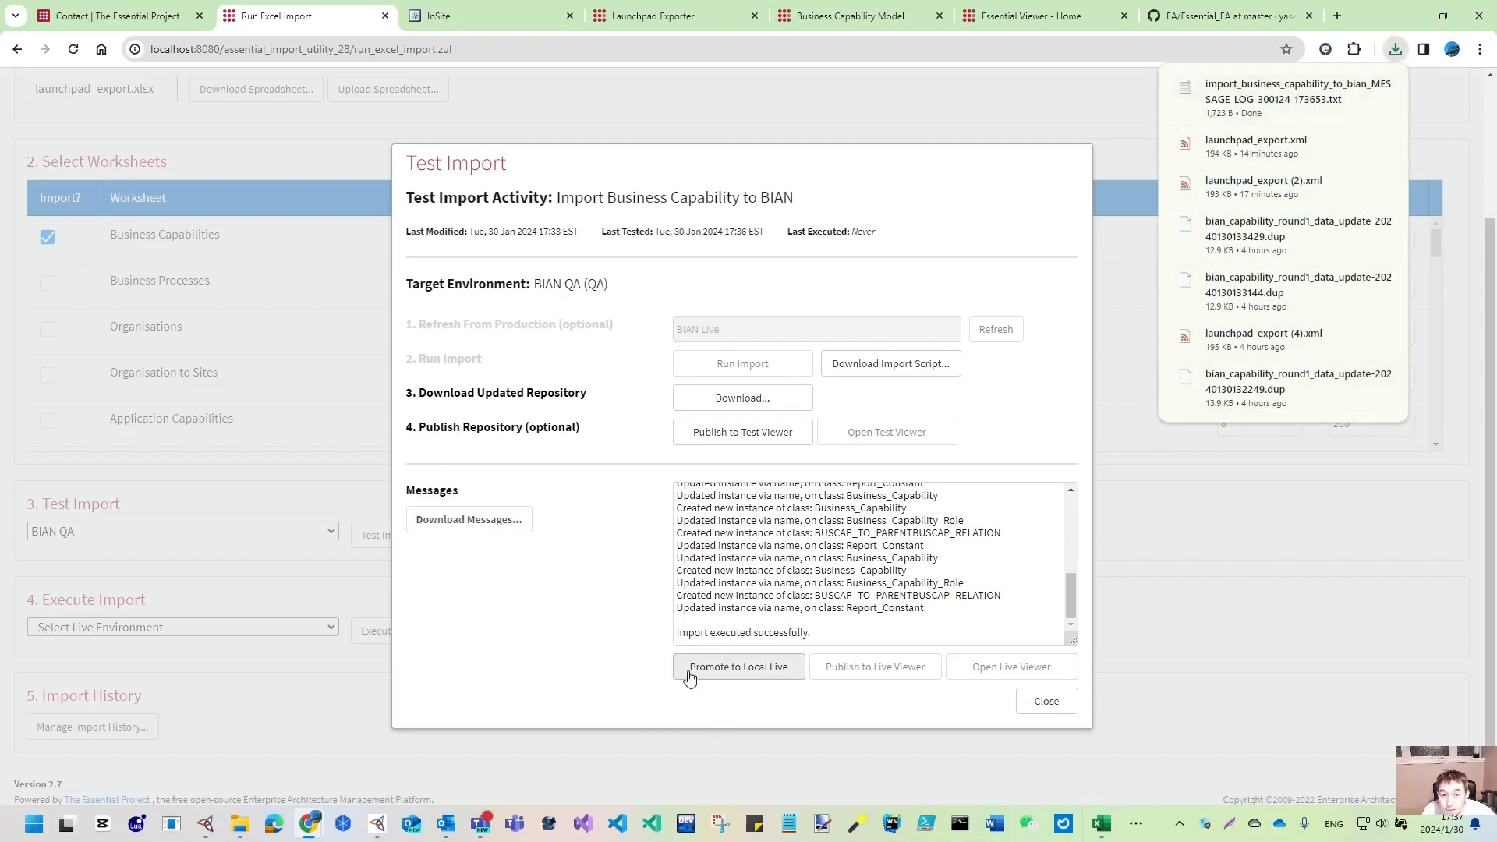
- Download the updated repository as BIAN_300124_1736.zip and check it in the download history
click(764, 405)
click(1396, 52)
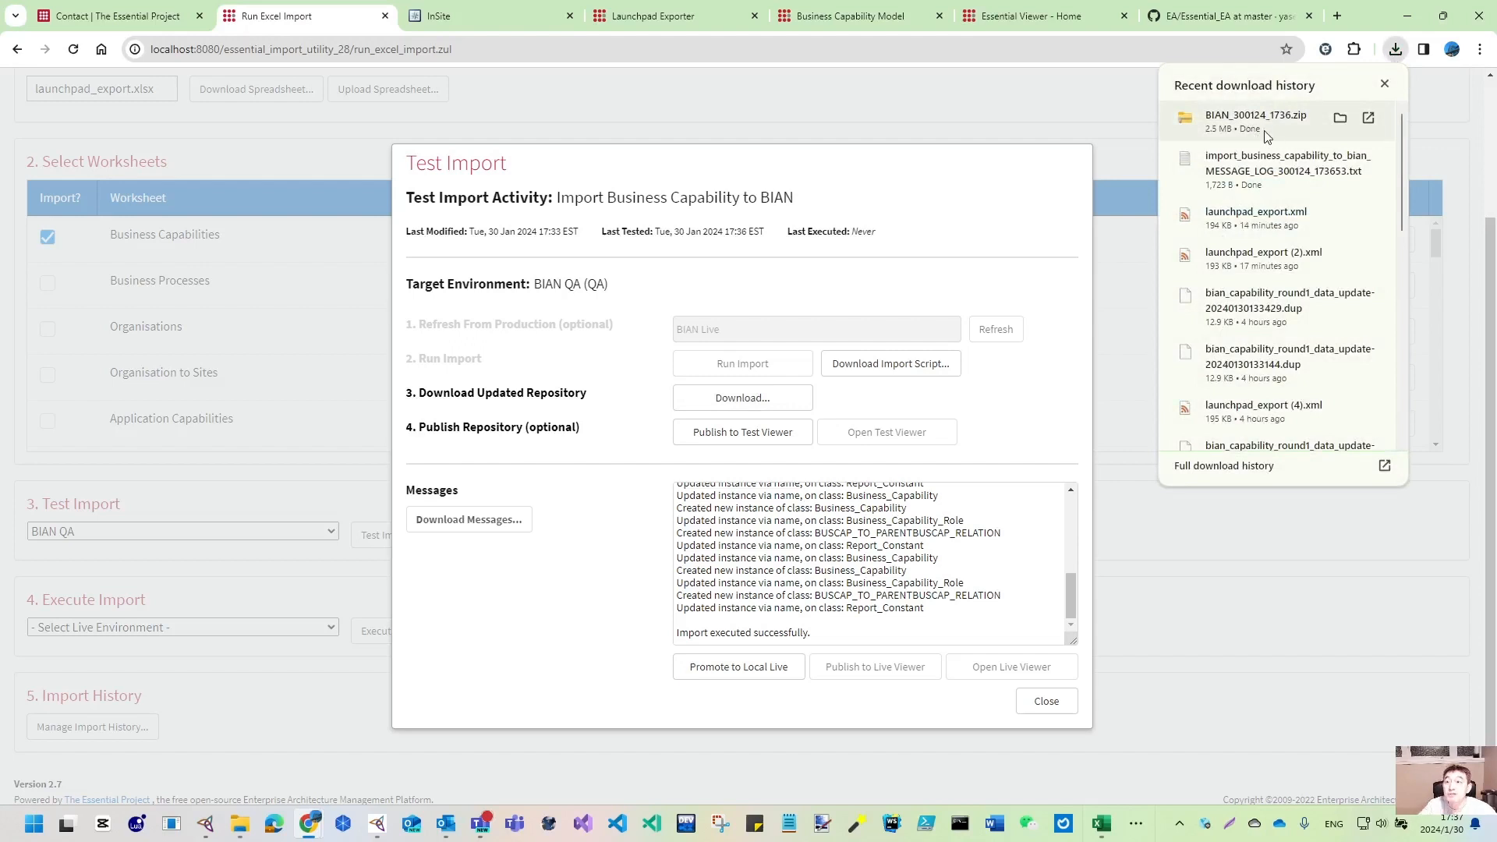
click(239, 824)
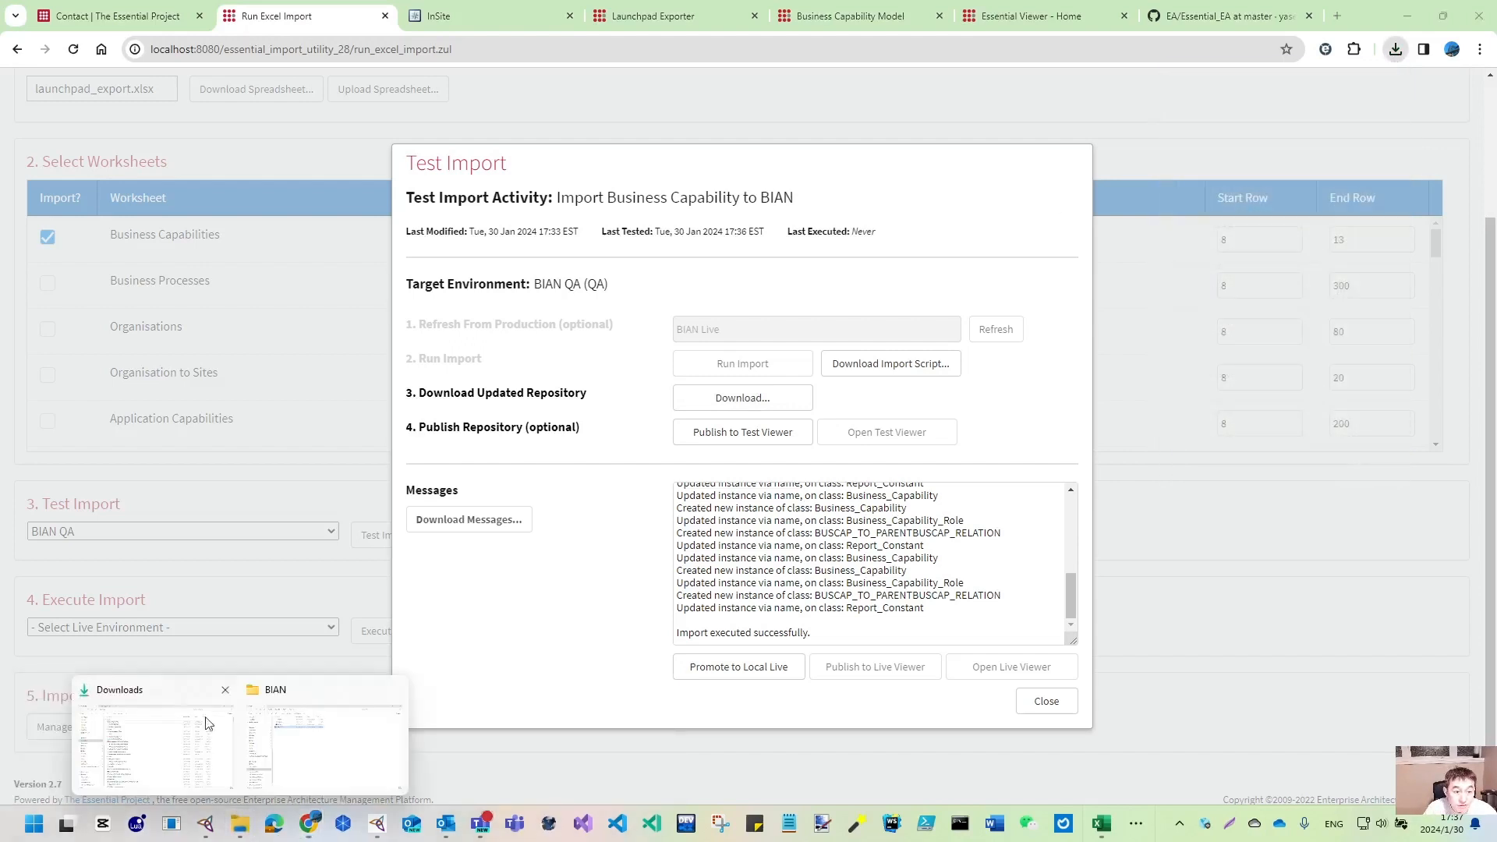
- Confirm BIAN_300124_1736.zip in Downloads holds BIAN.pins, BIAN.pont and BIAN.pprj, then minimise Explorer
click(178, 742)
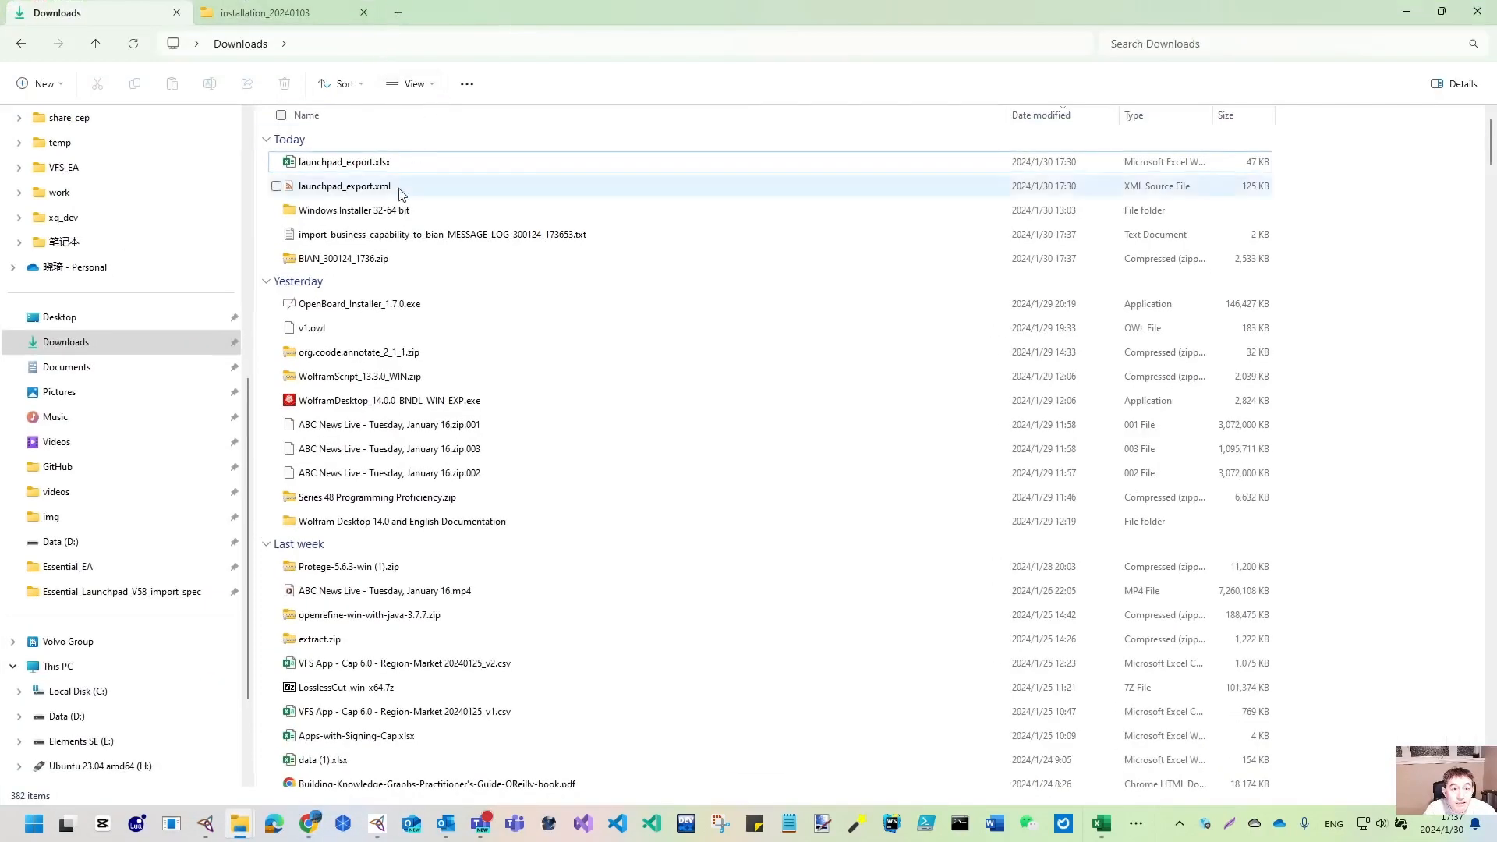
double_click(363, 260)
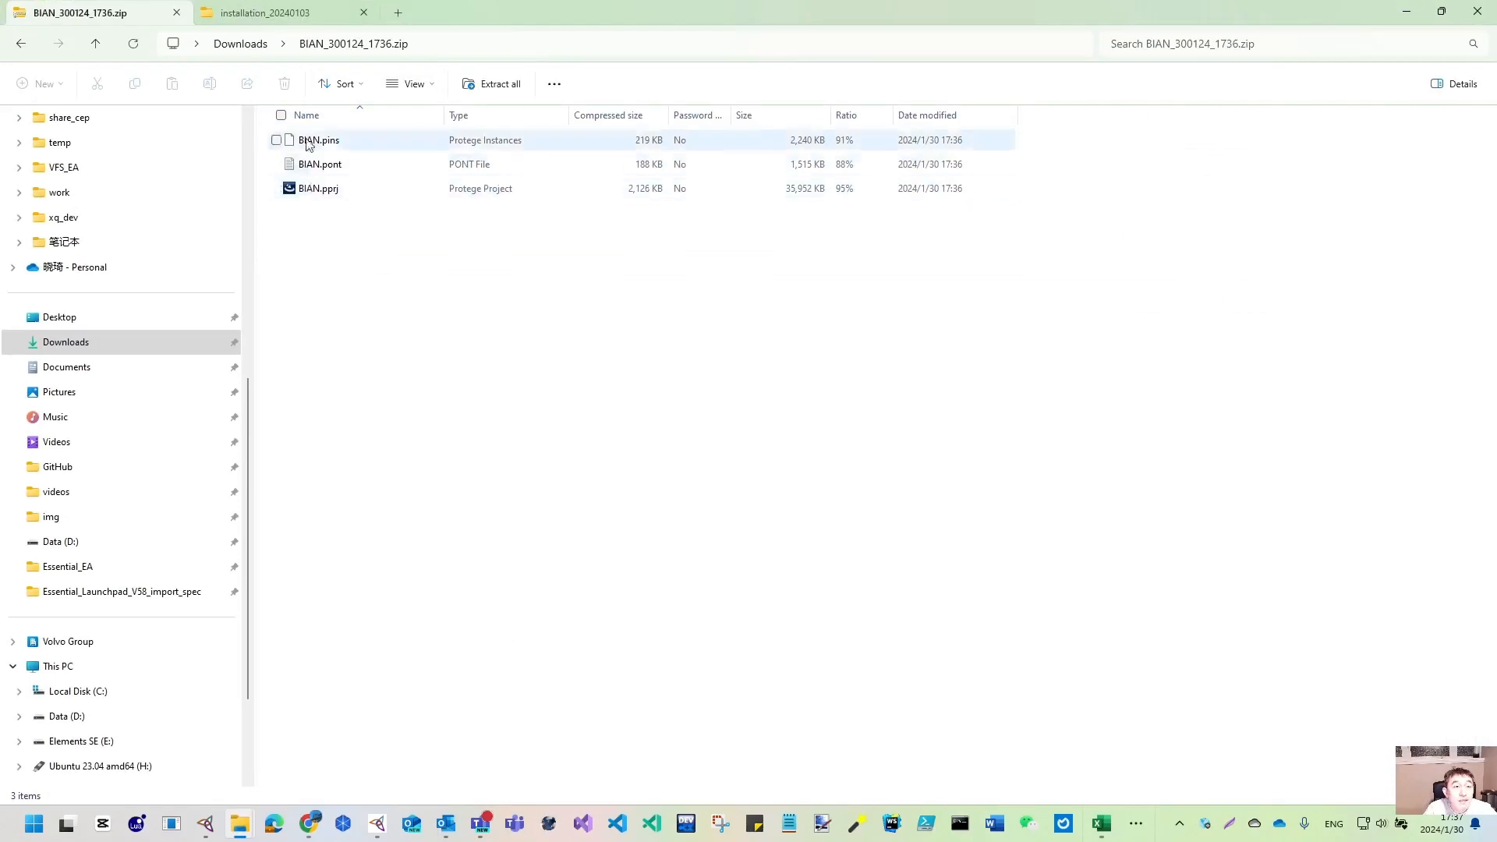
click(20, 43)
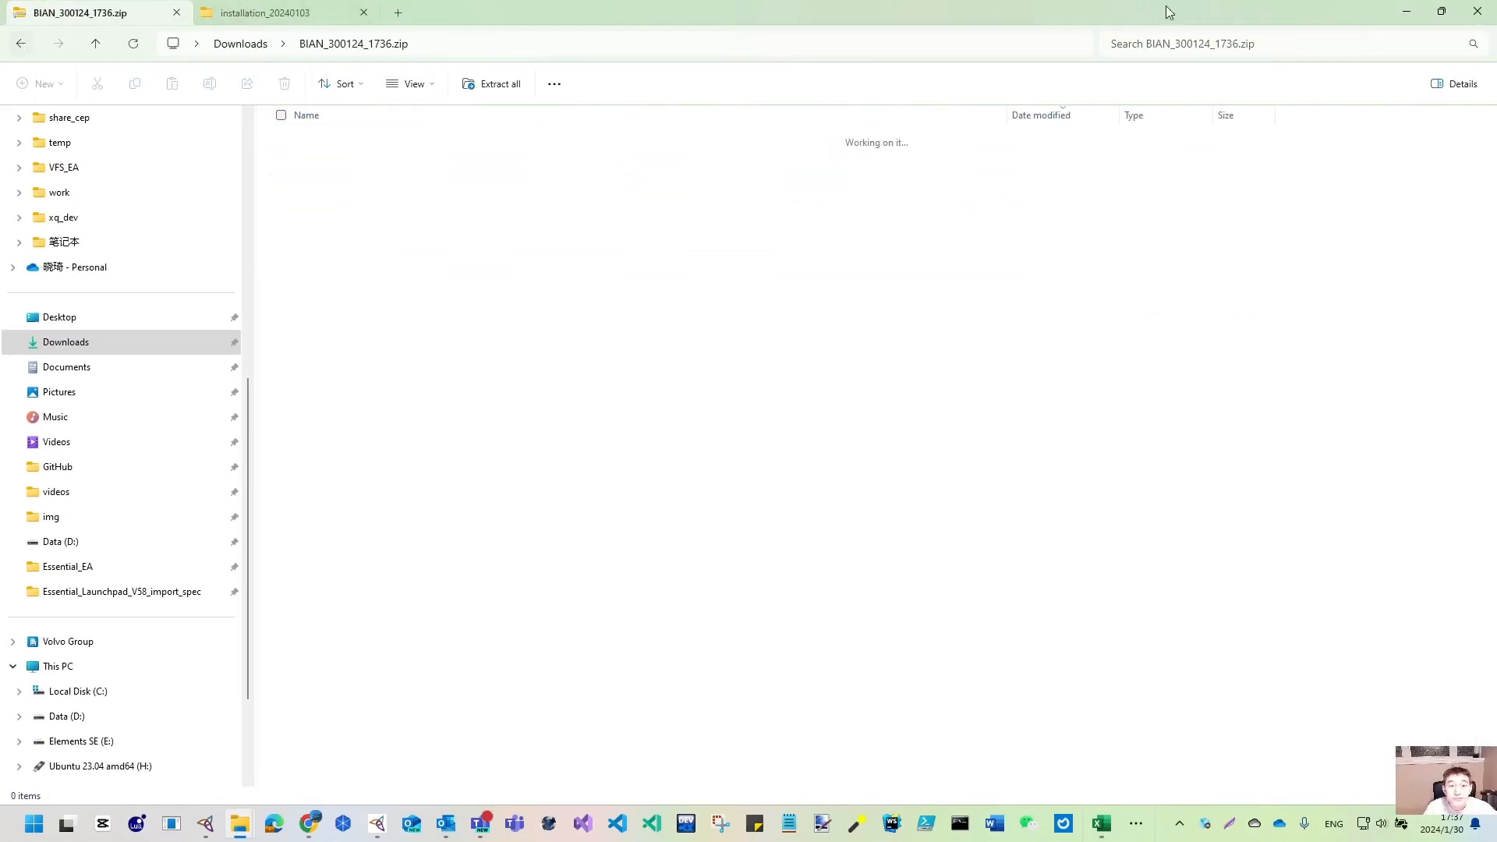
click(1406, 13)
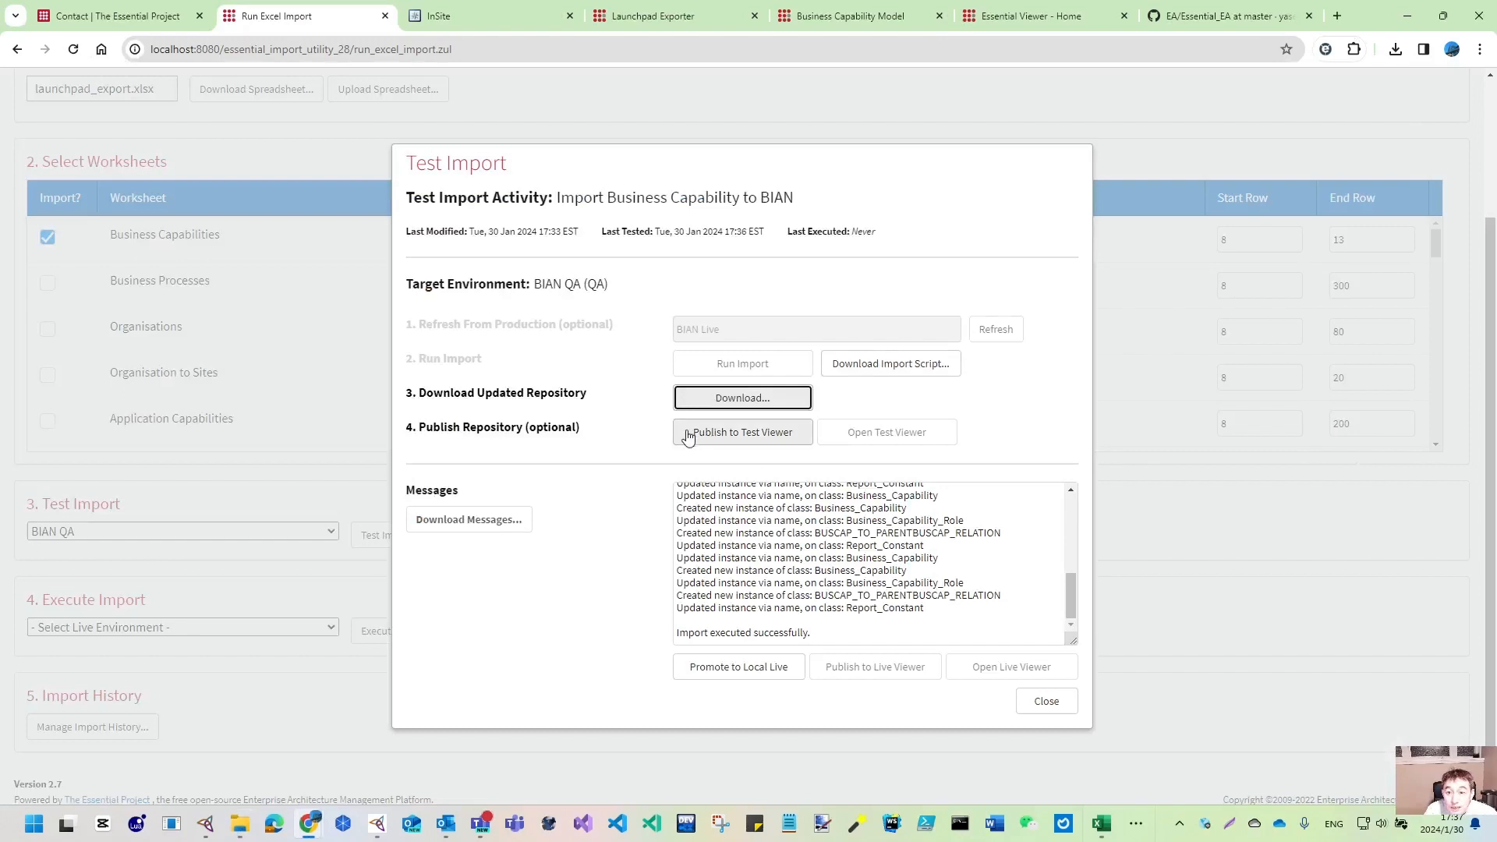
- Publish the updated BIAN repository to the test viewer and open the test_qa viewer
click(766, 441)
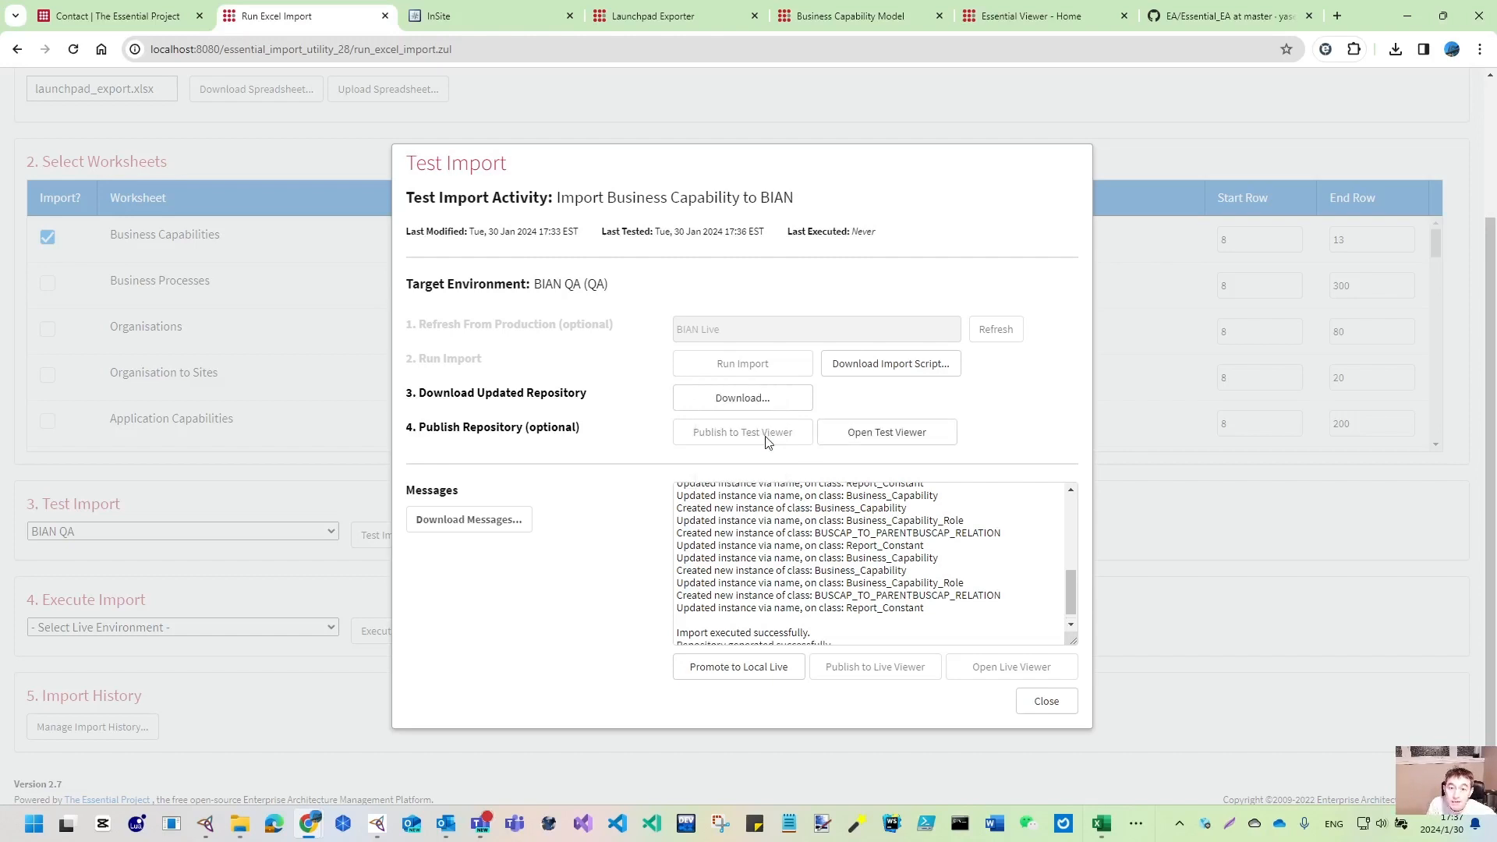
click(894, 441)
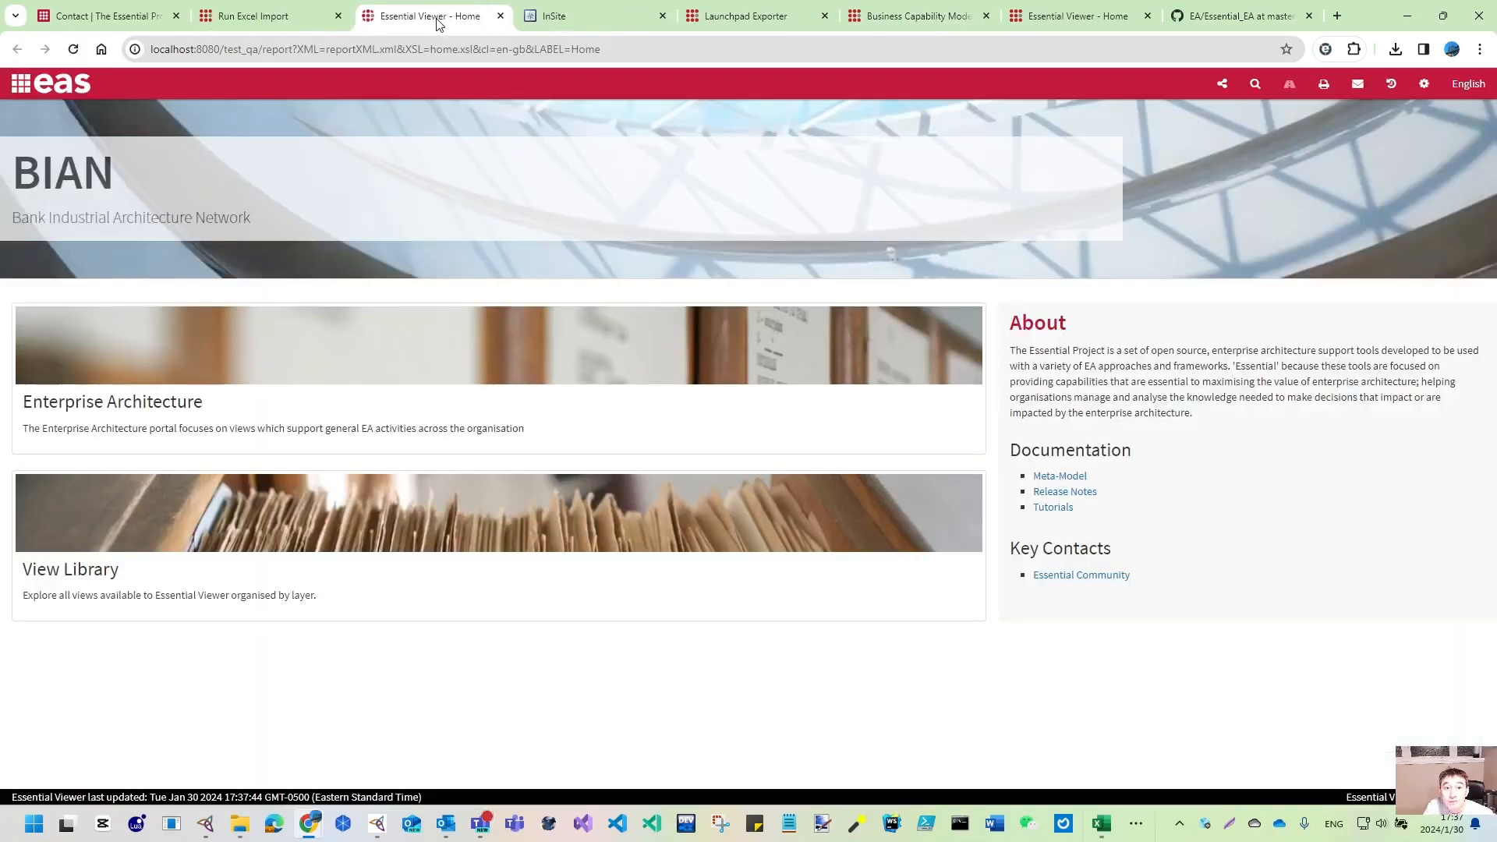
- Close the older viewer tab and check the Business Capability Catalogue in the View Library
click(1085, 18)
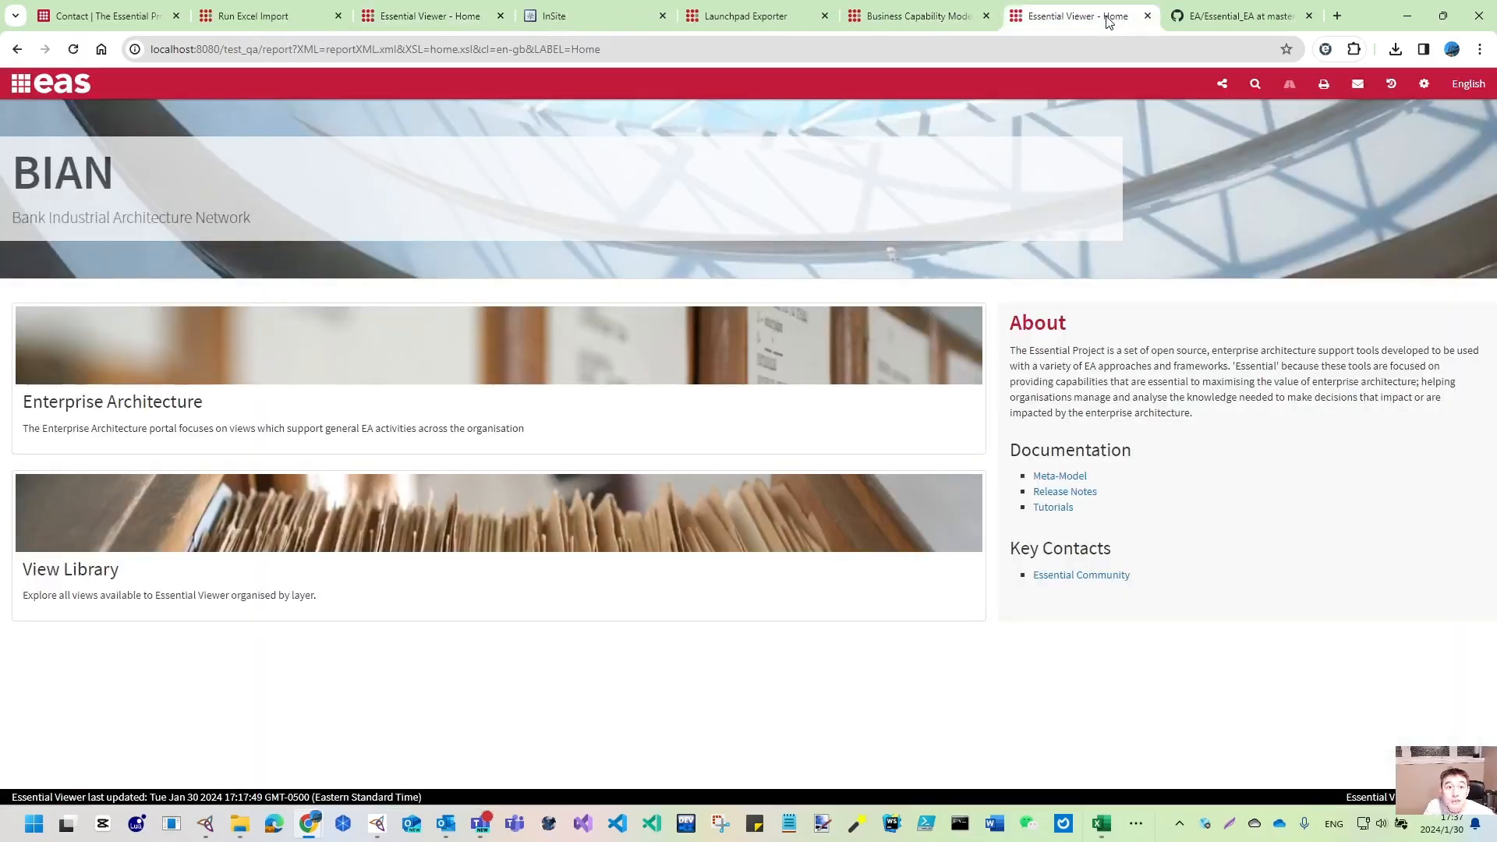
click(1147, 15)
click(456, 18)
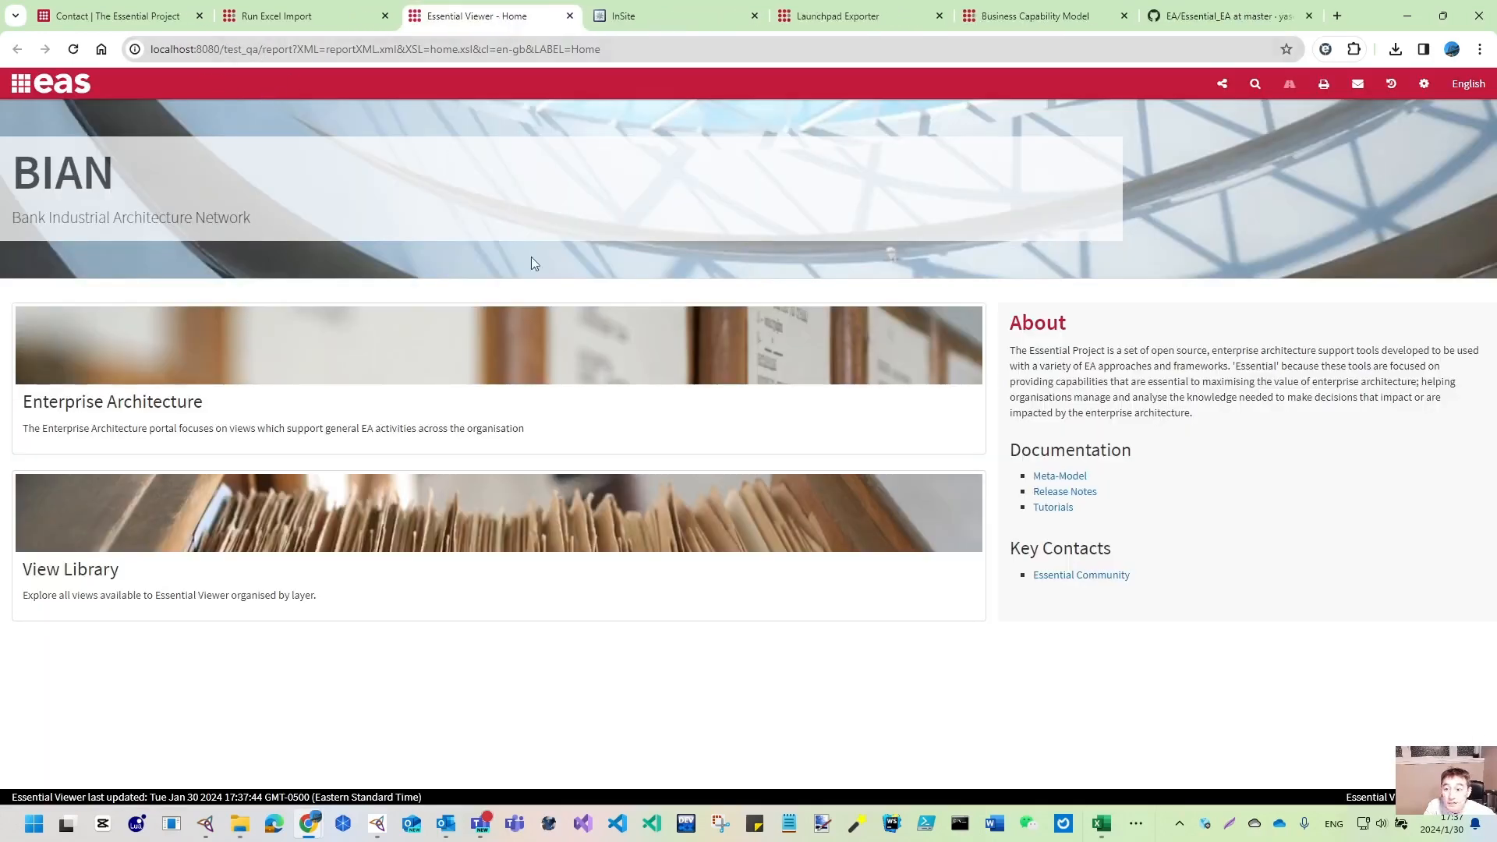
click(87, 571)
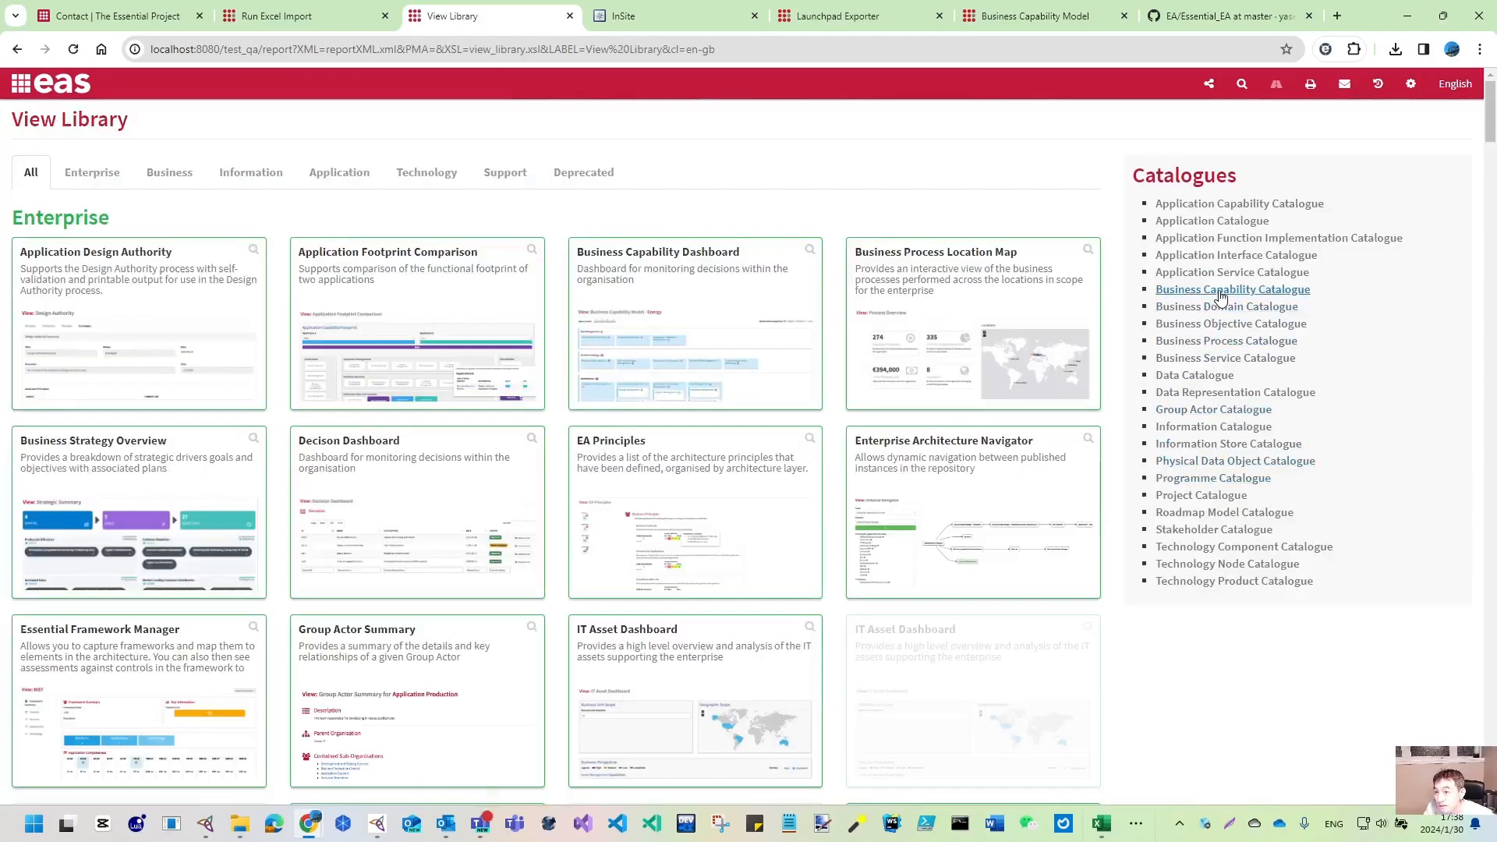
click(1221, 291)
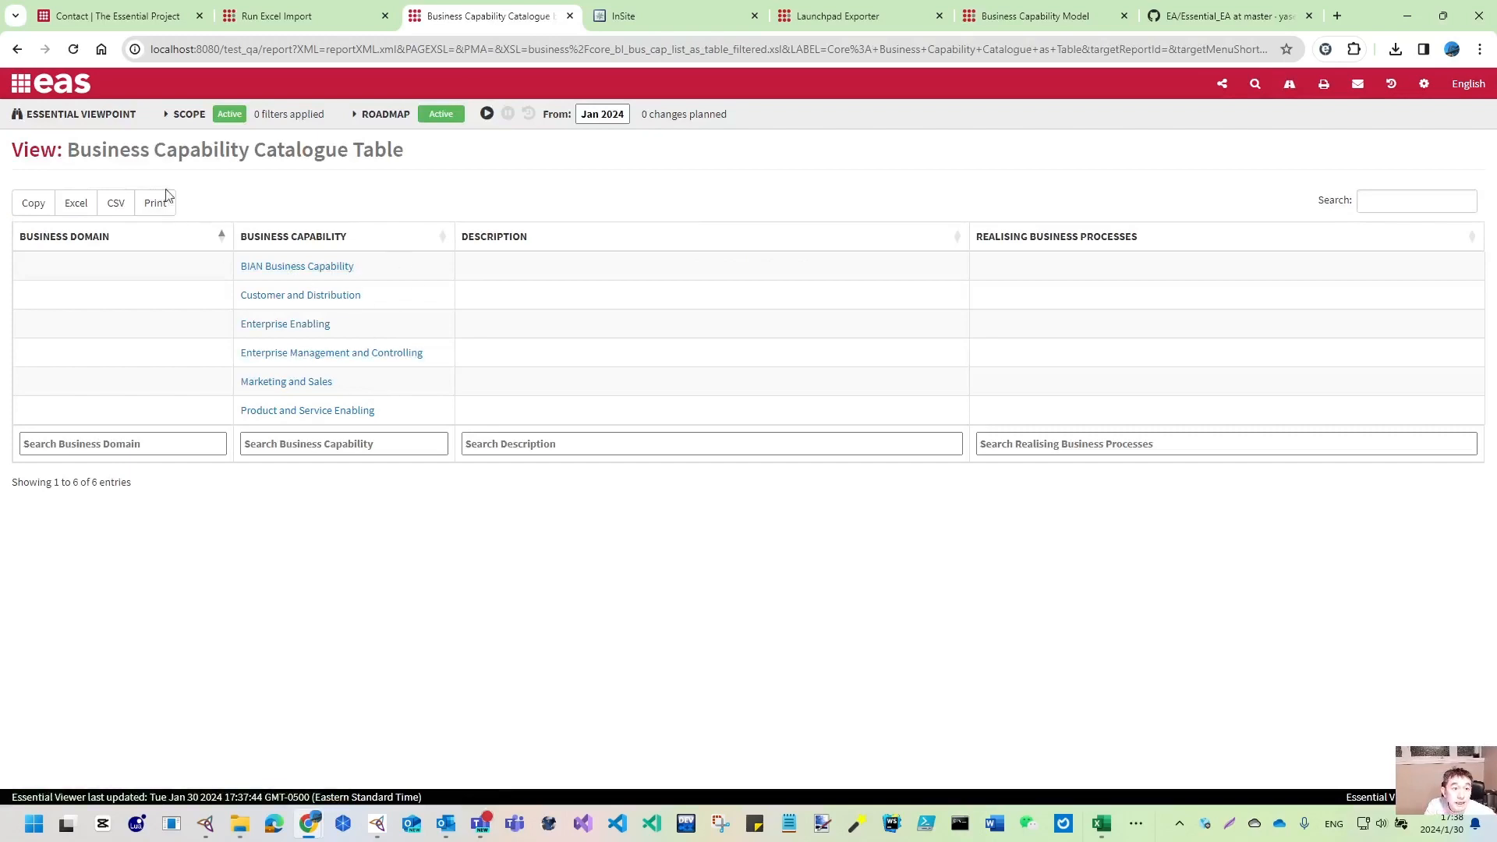
click(16, 49)
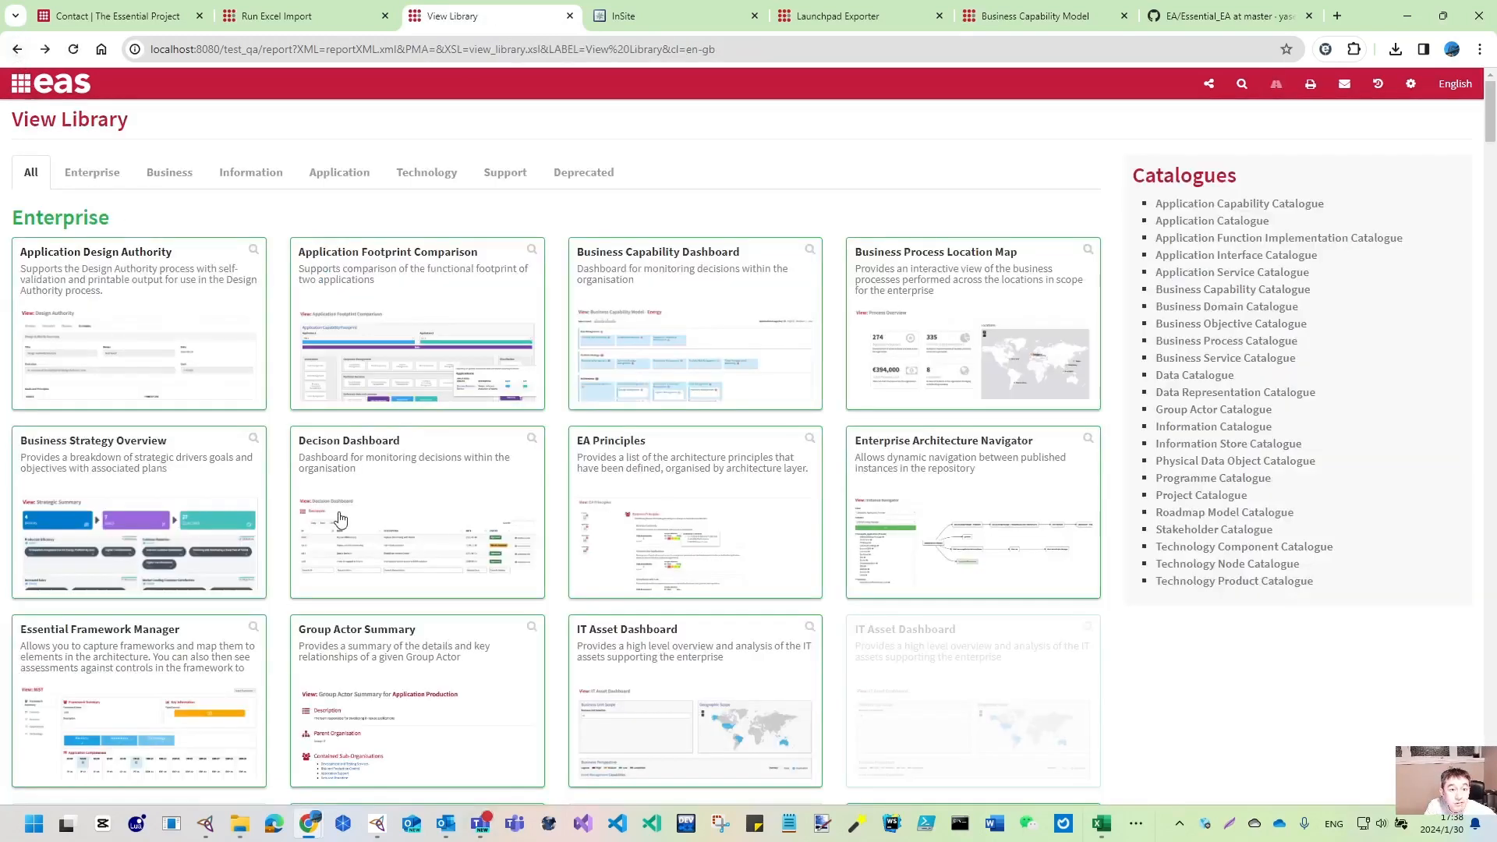
- Show deprecated views and open the Business Reference Model with the five BIAN capabilities
drag(513, 178, 588, 171)
click(586, 172)
scroll(552, 620, down, 4)
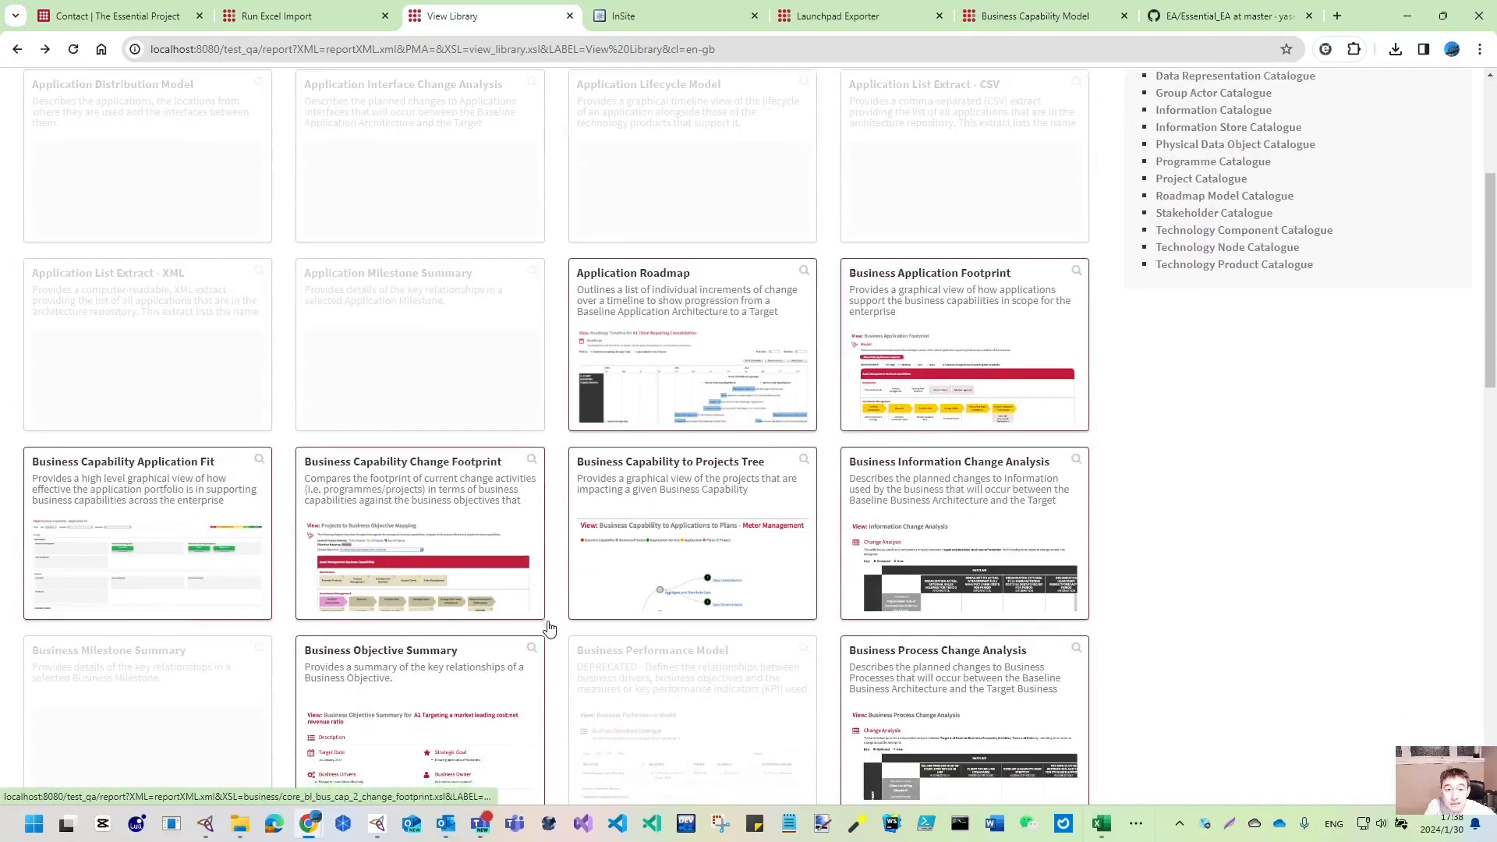
scroll(549, 626, down, 5)
click(654, 452)
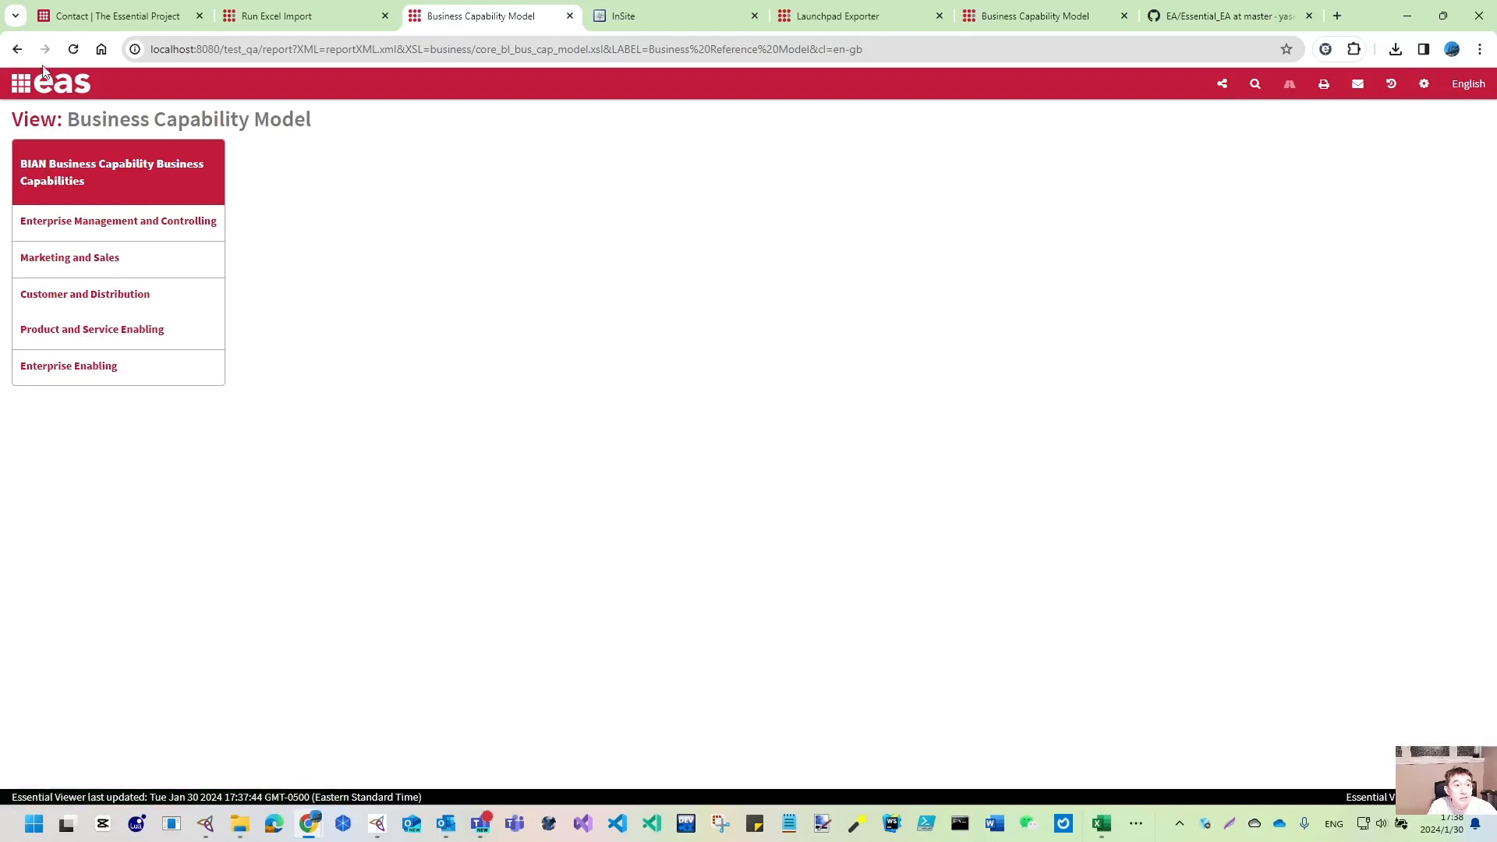
- Back in the View Library, filter to Business views and then Enterprise views
click(16, 48)
scroll(366, 394, up, 7)
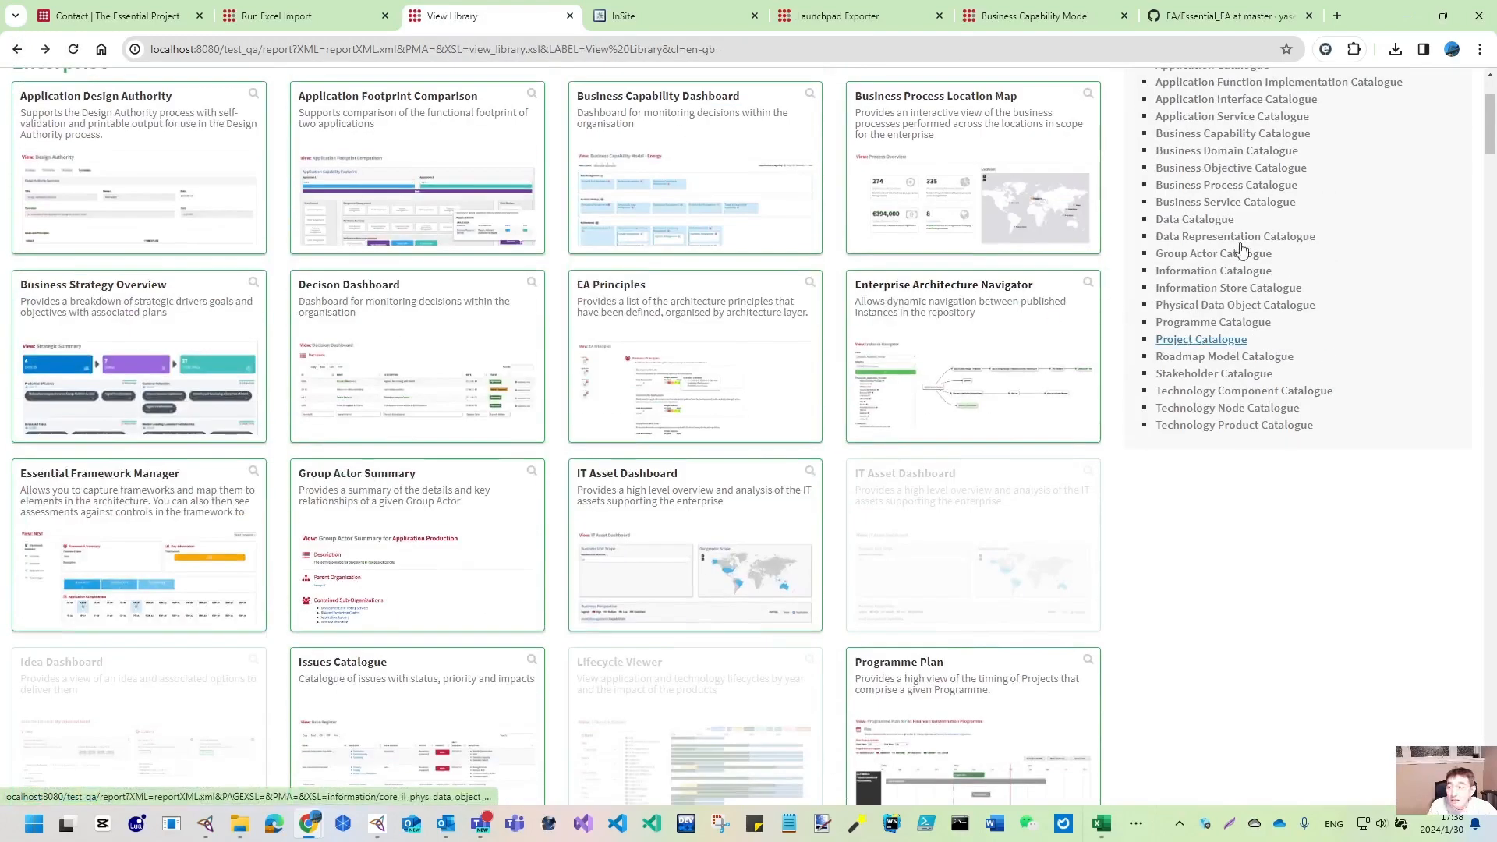
scroll(296, 244, up, 2)
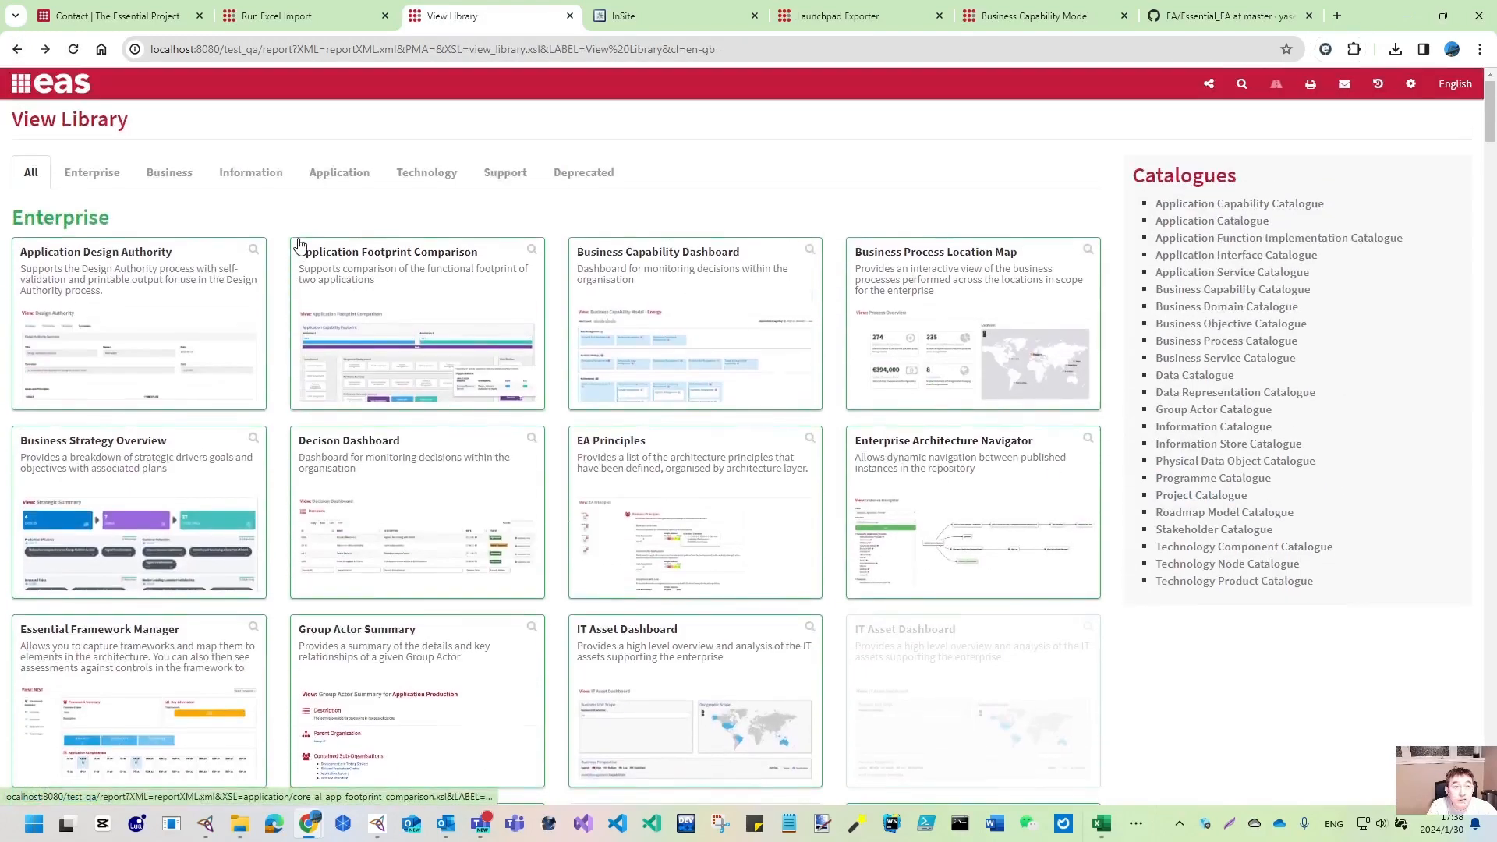
click(181, 175)
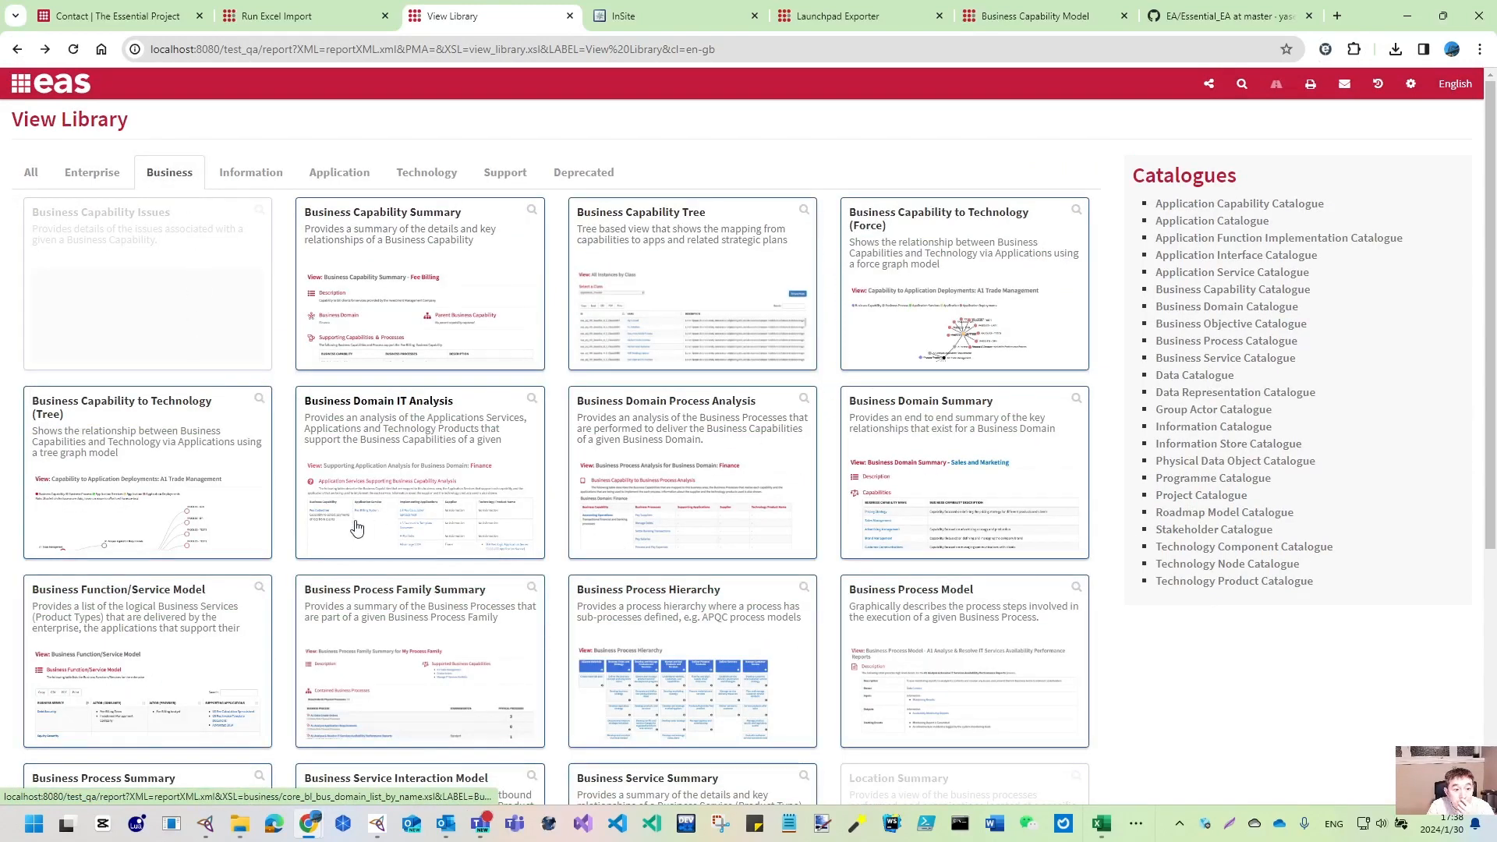
click(93, 173)
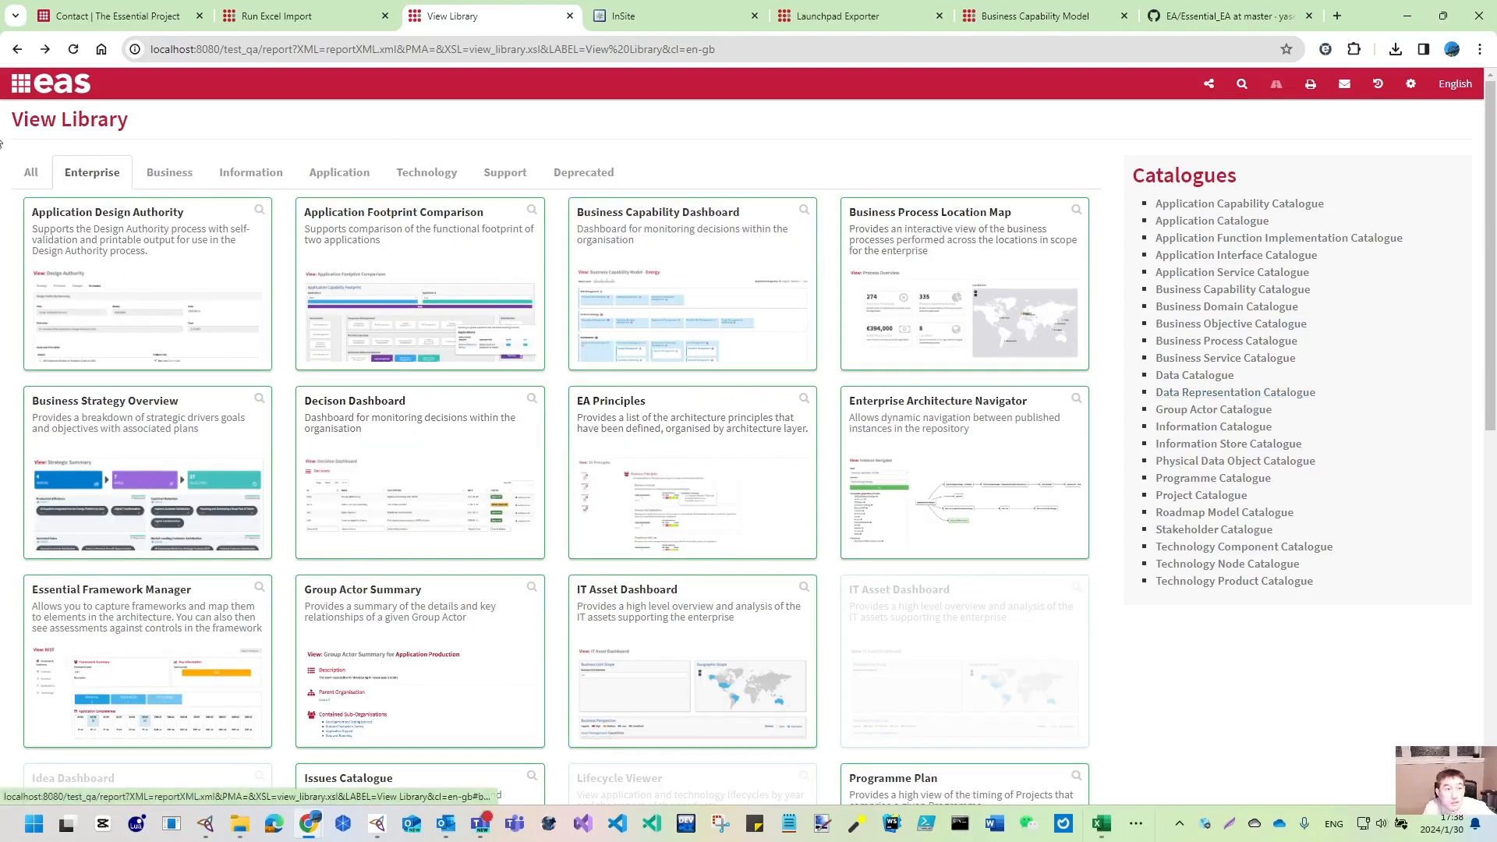
- Open the Business Capability Dashboard from the Enterprise Architecture portal
mouse_move(21, 91)
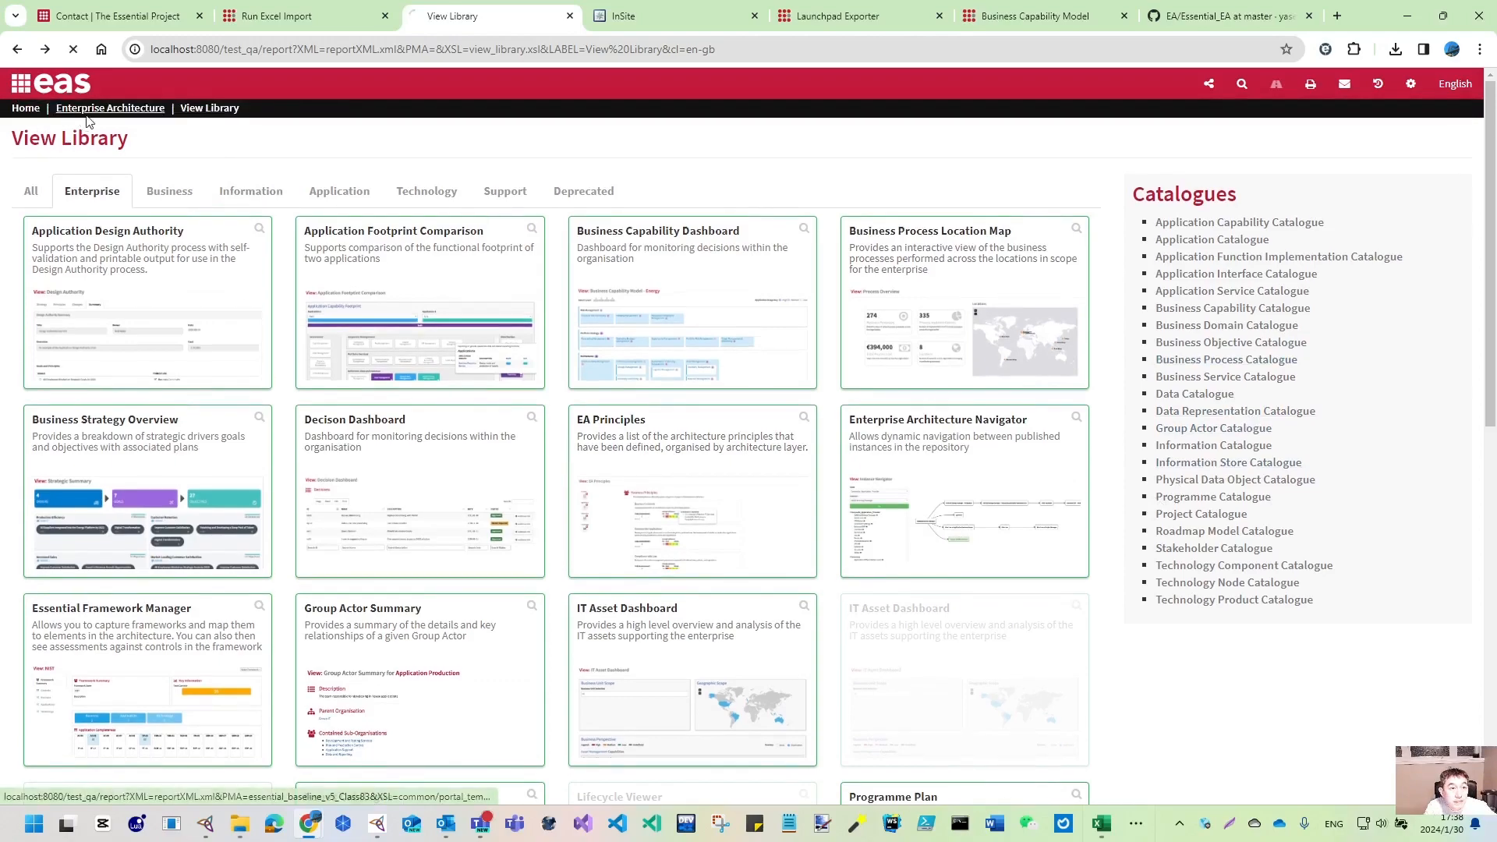
click(88, 115)
scroll(94, 437, down, 10)
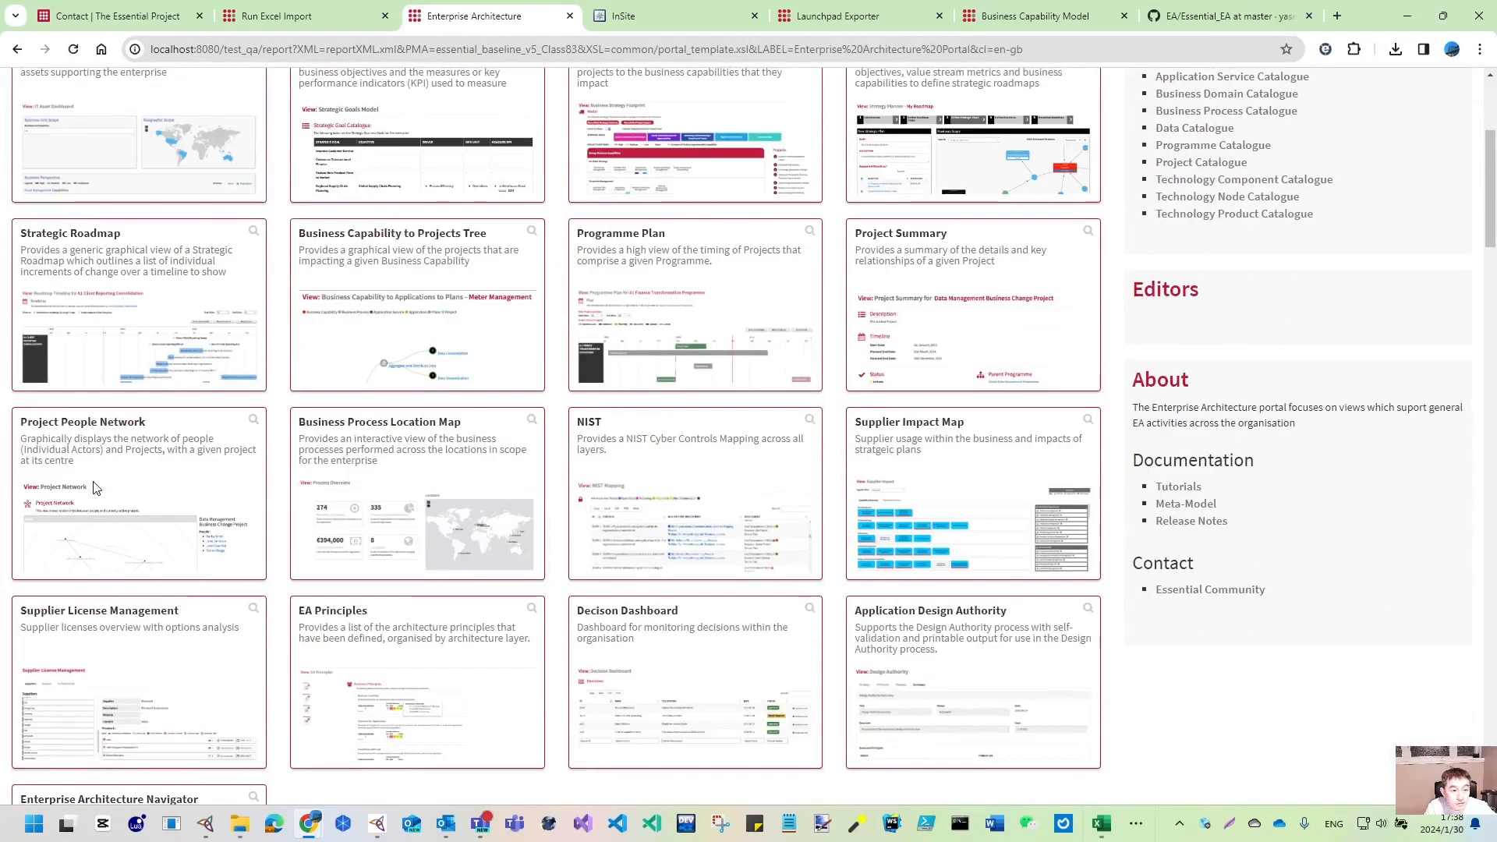
click(137, 519)
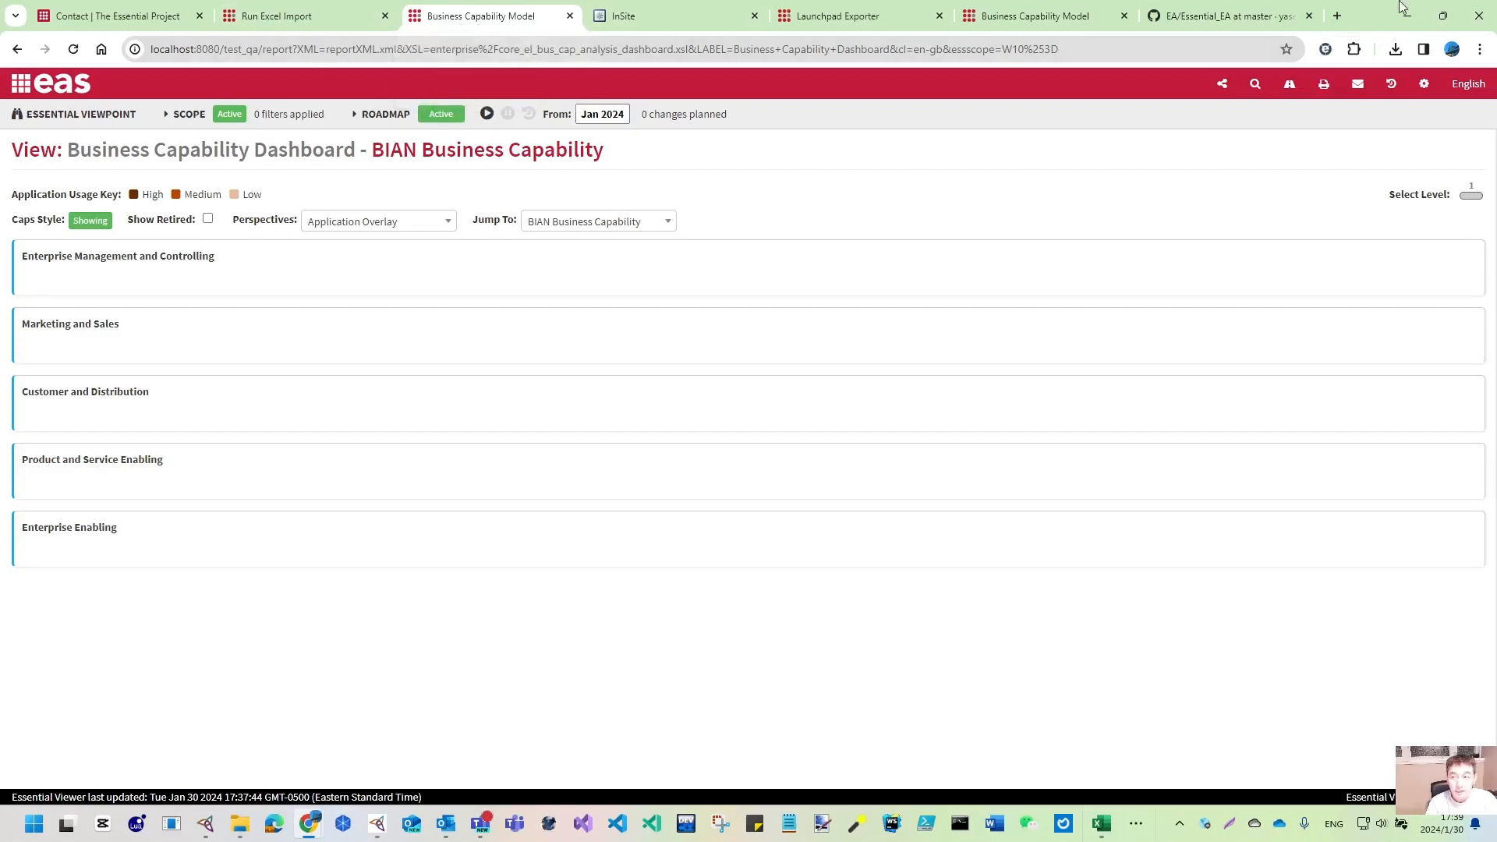
- Close the test import results and set BIAN Live as the live import target, without running it
click(282, 17)
click(1046, 699)
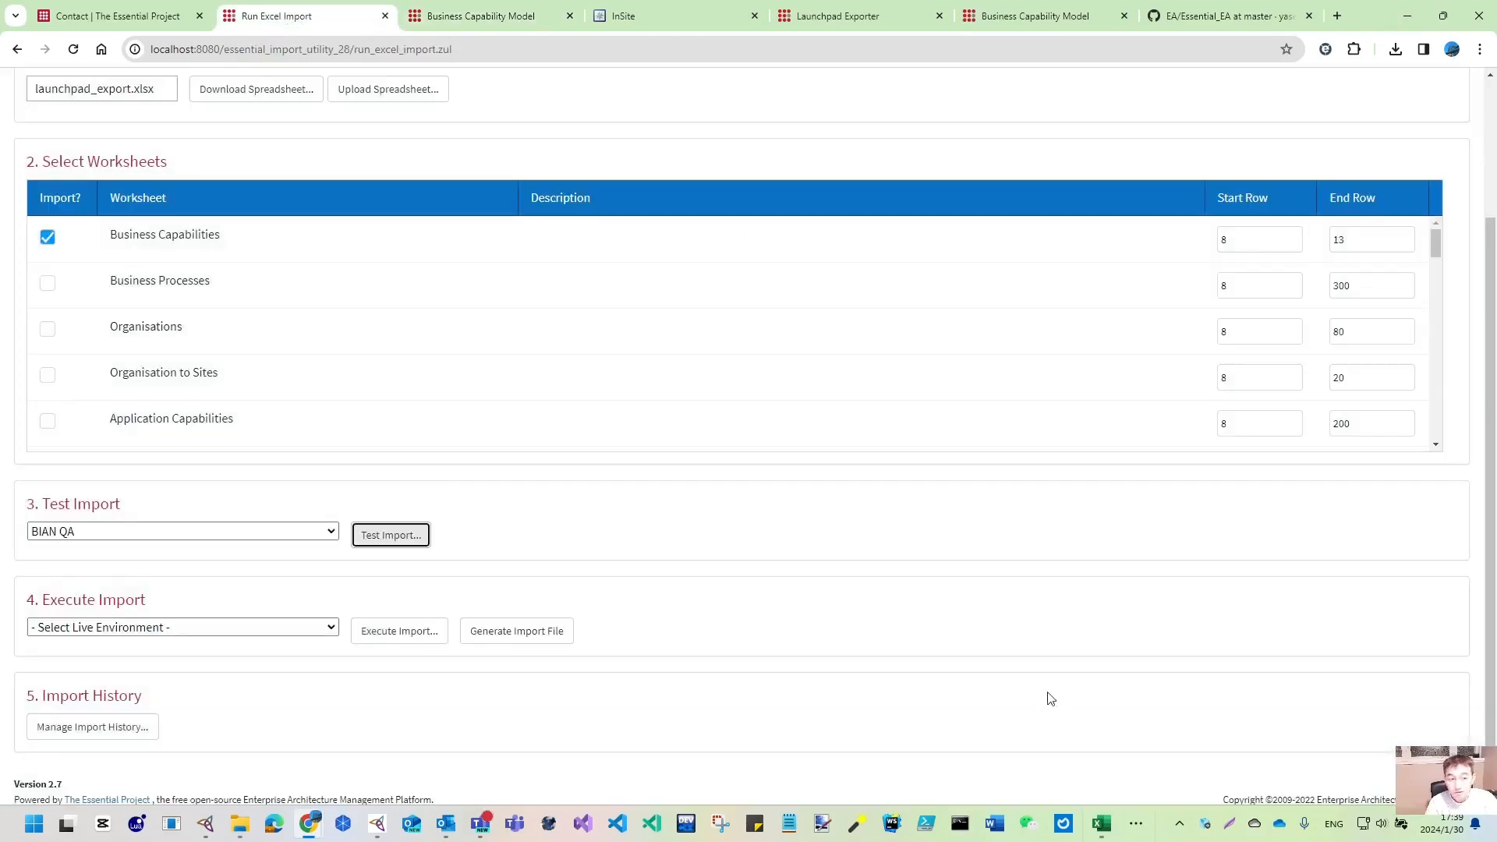
scroll(204, 555, down, 1)
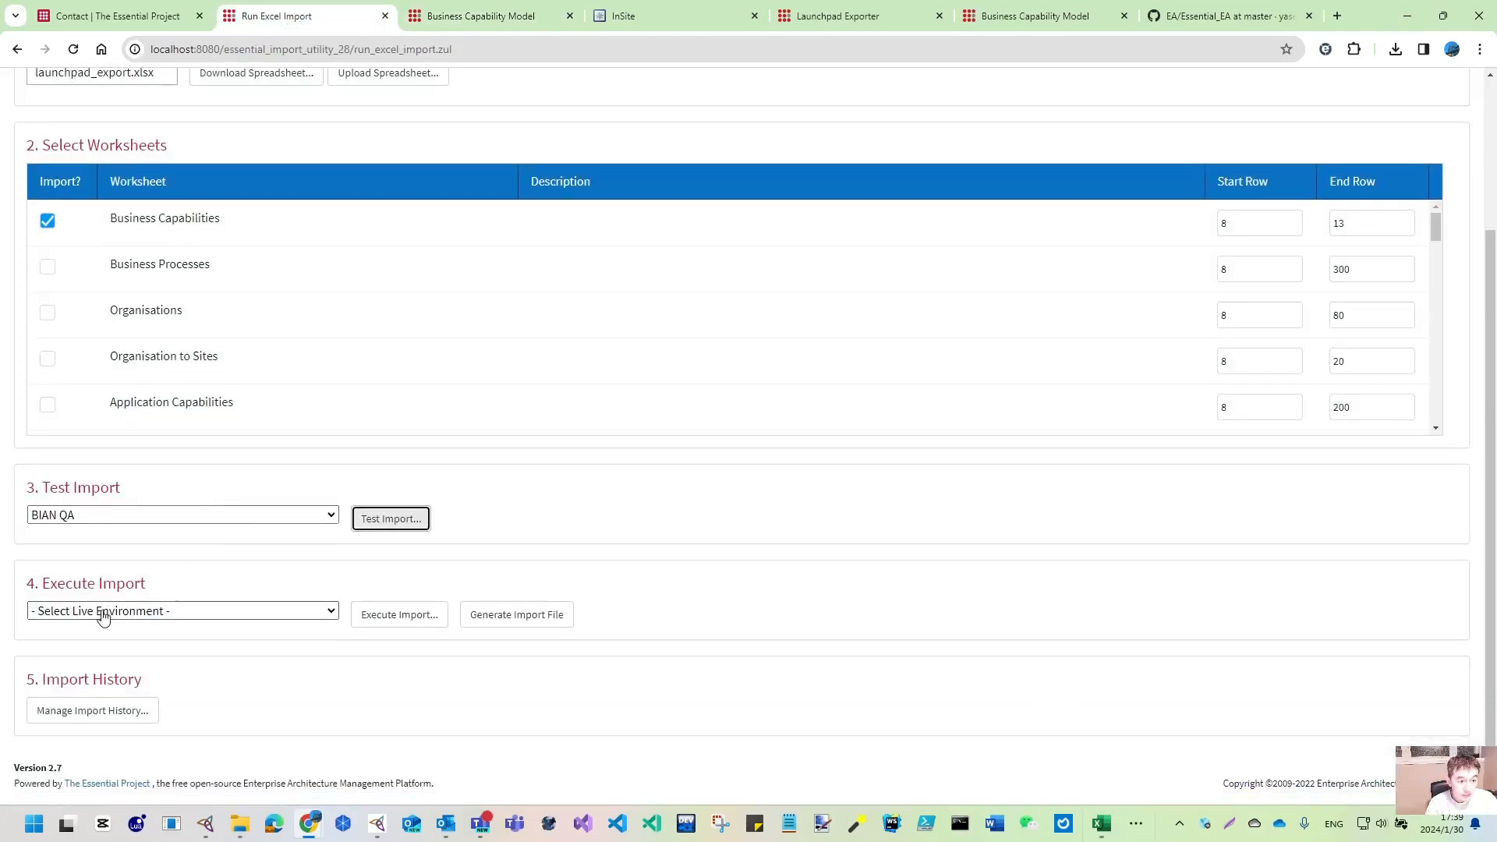
click(102, 615)
click(87, 644)
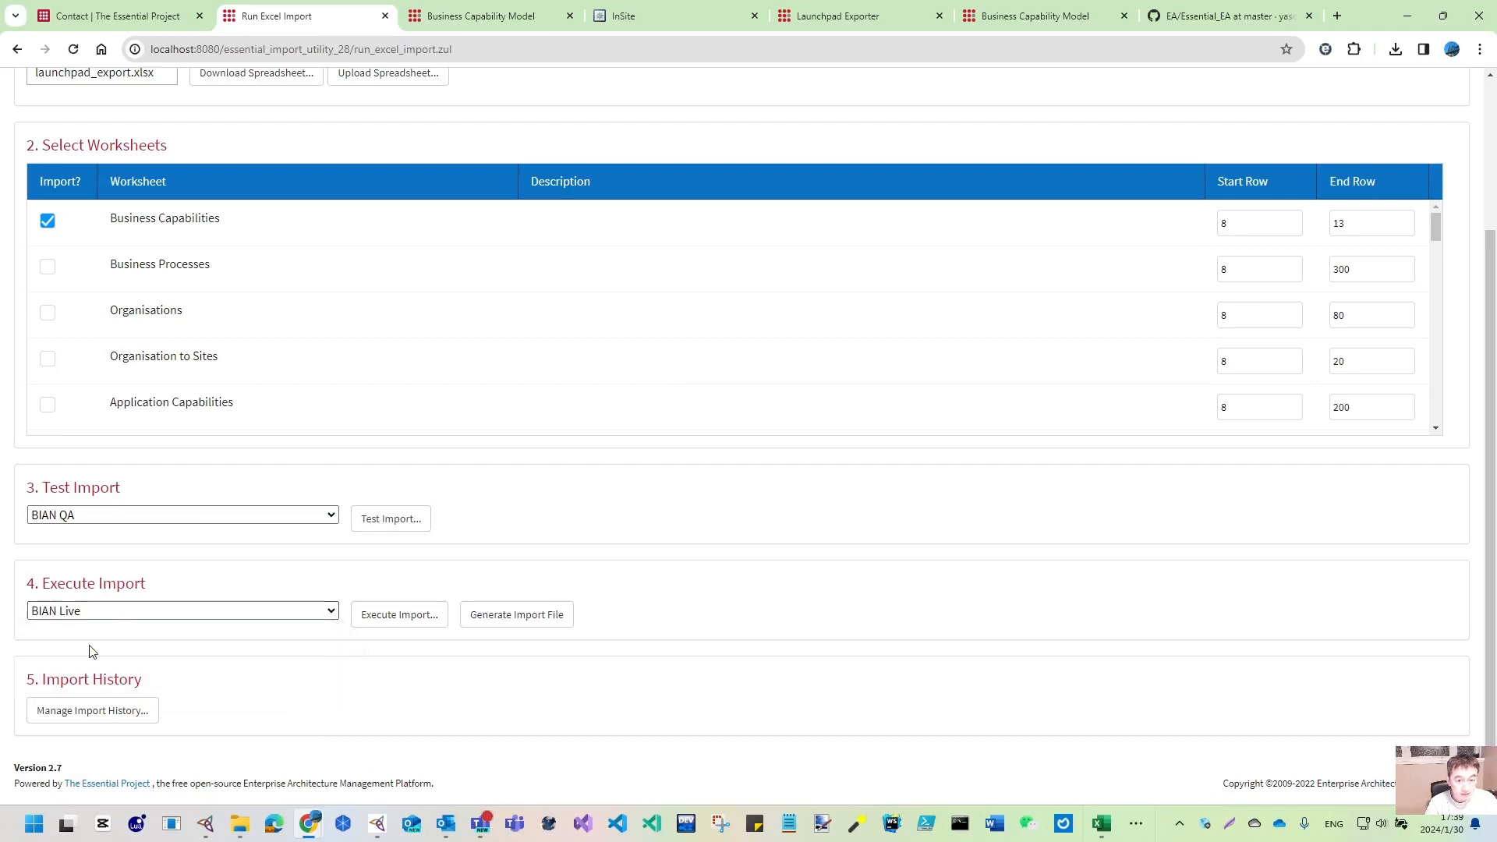
click(385, 622)
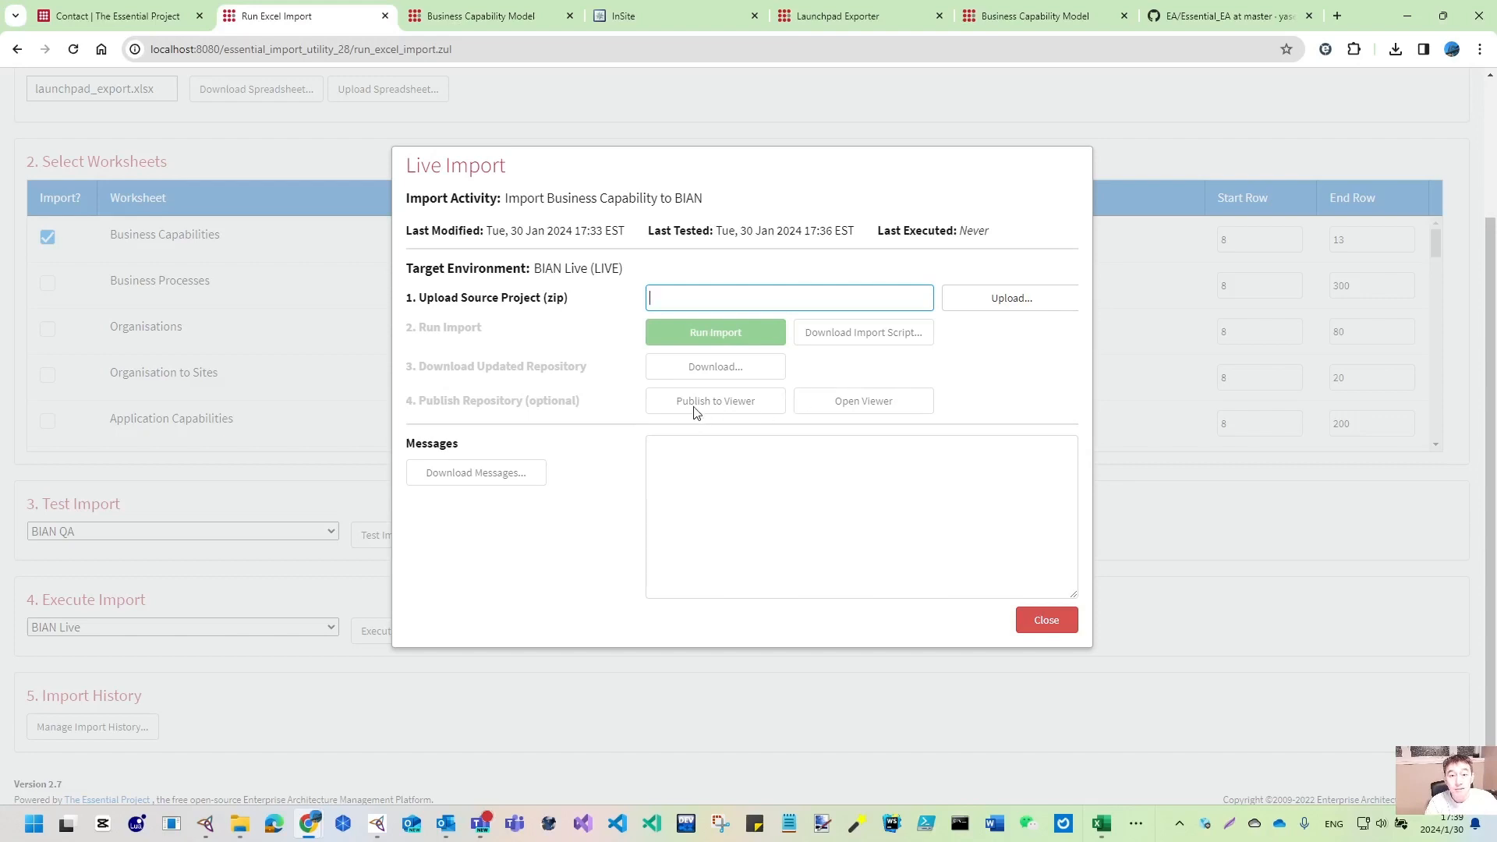
click(1060, 623)
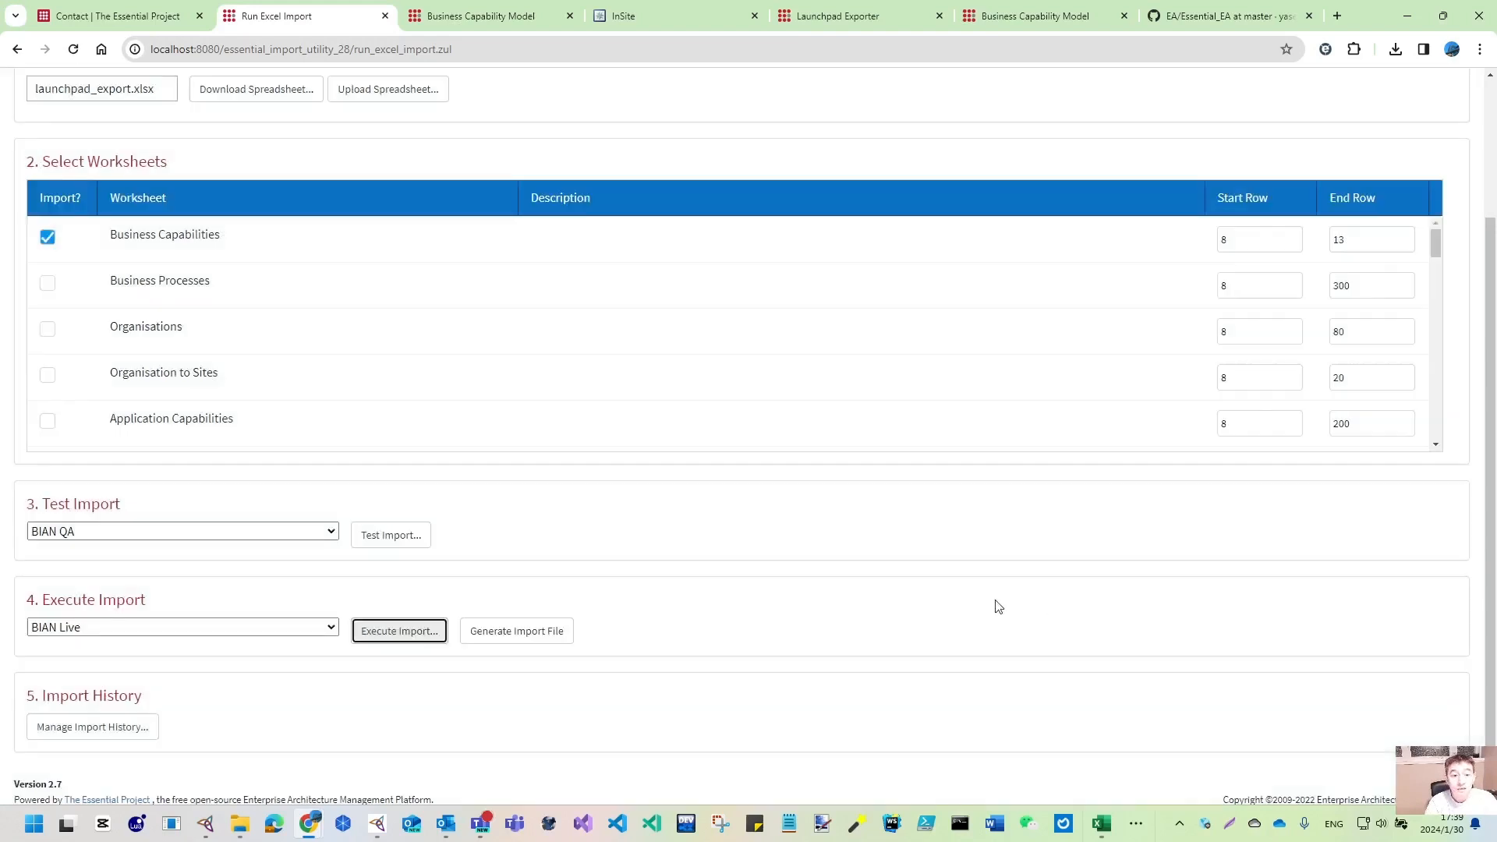
- Download the DUP file import_business_capability_to_bian_data_update-20240130173956.dup and show it in Downloads
click(524, 633)
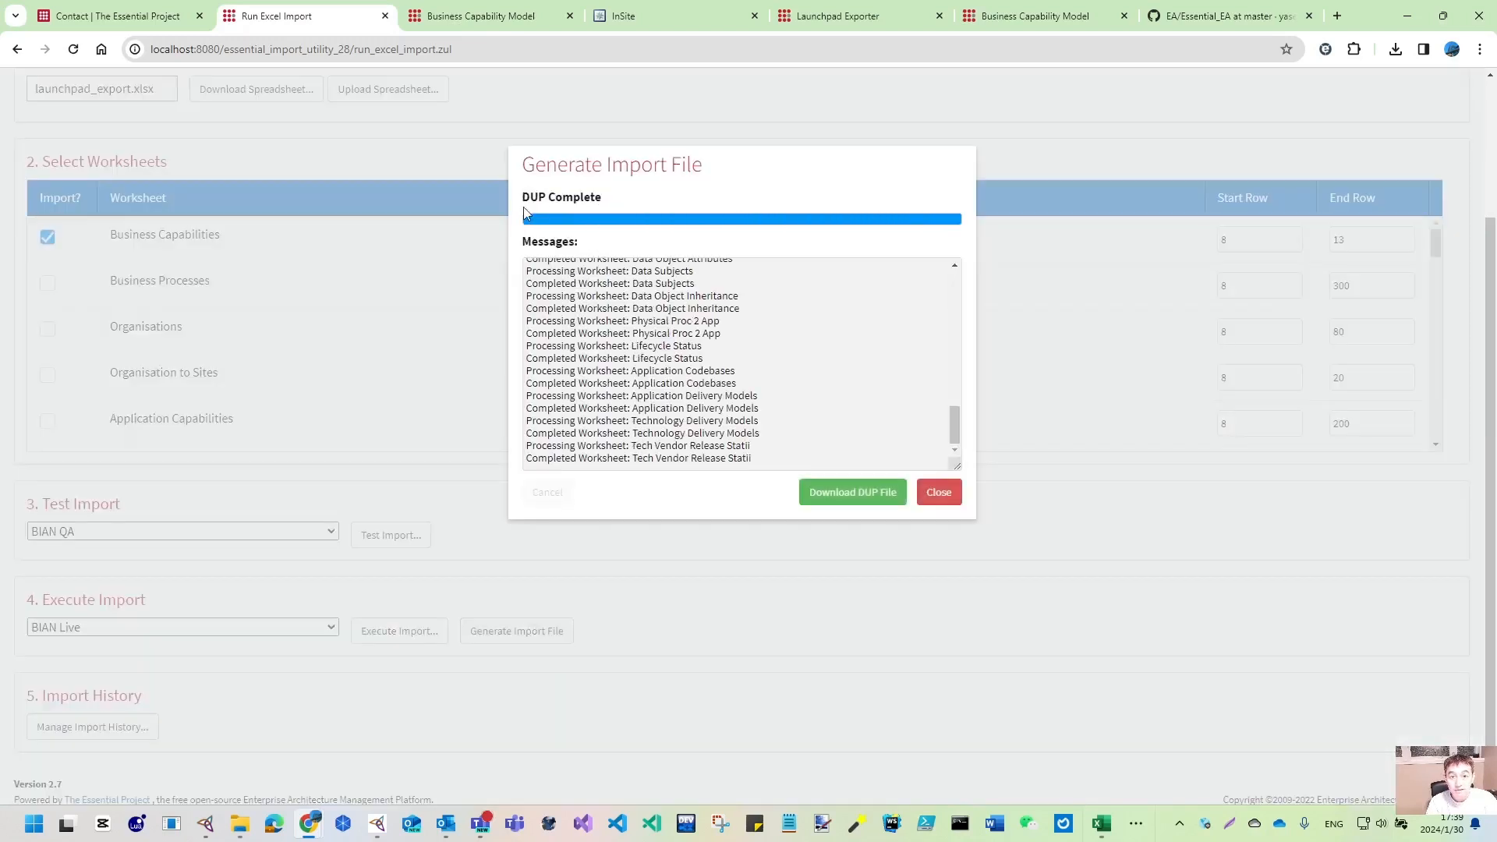
click(869, 501)
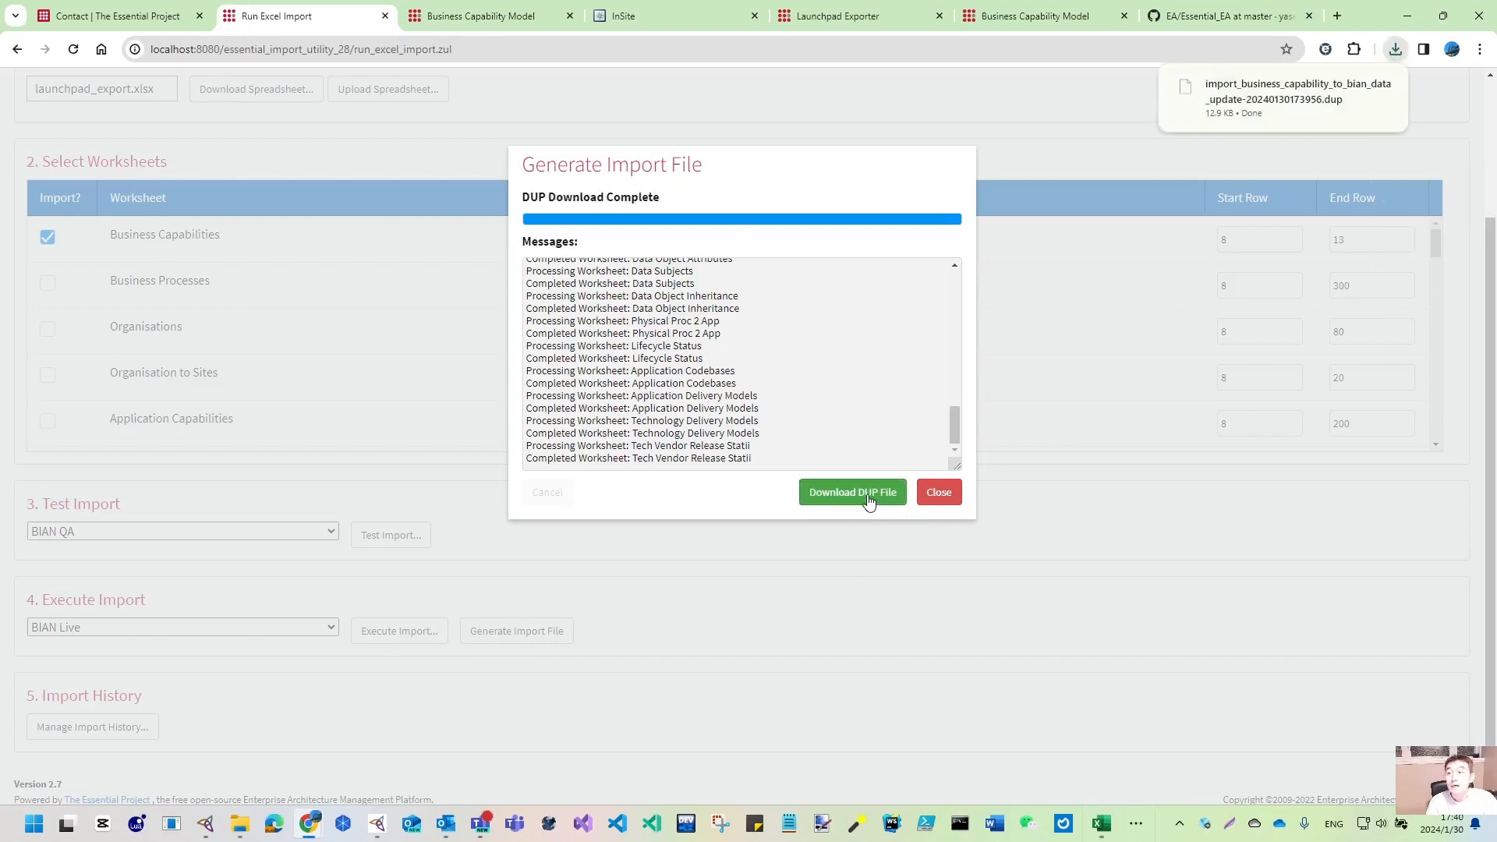
click(1397, 50)
click(1395, 49)
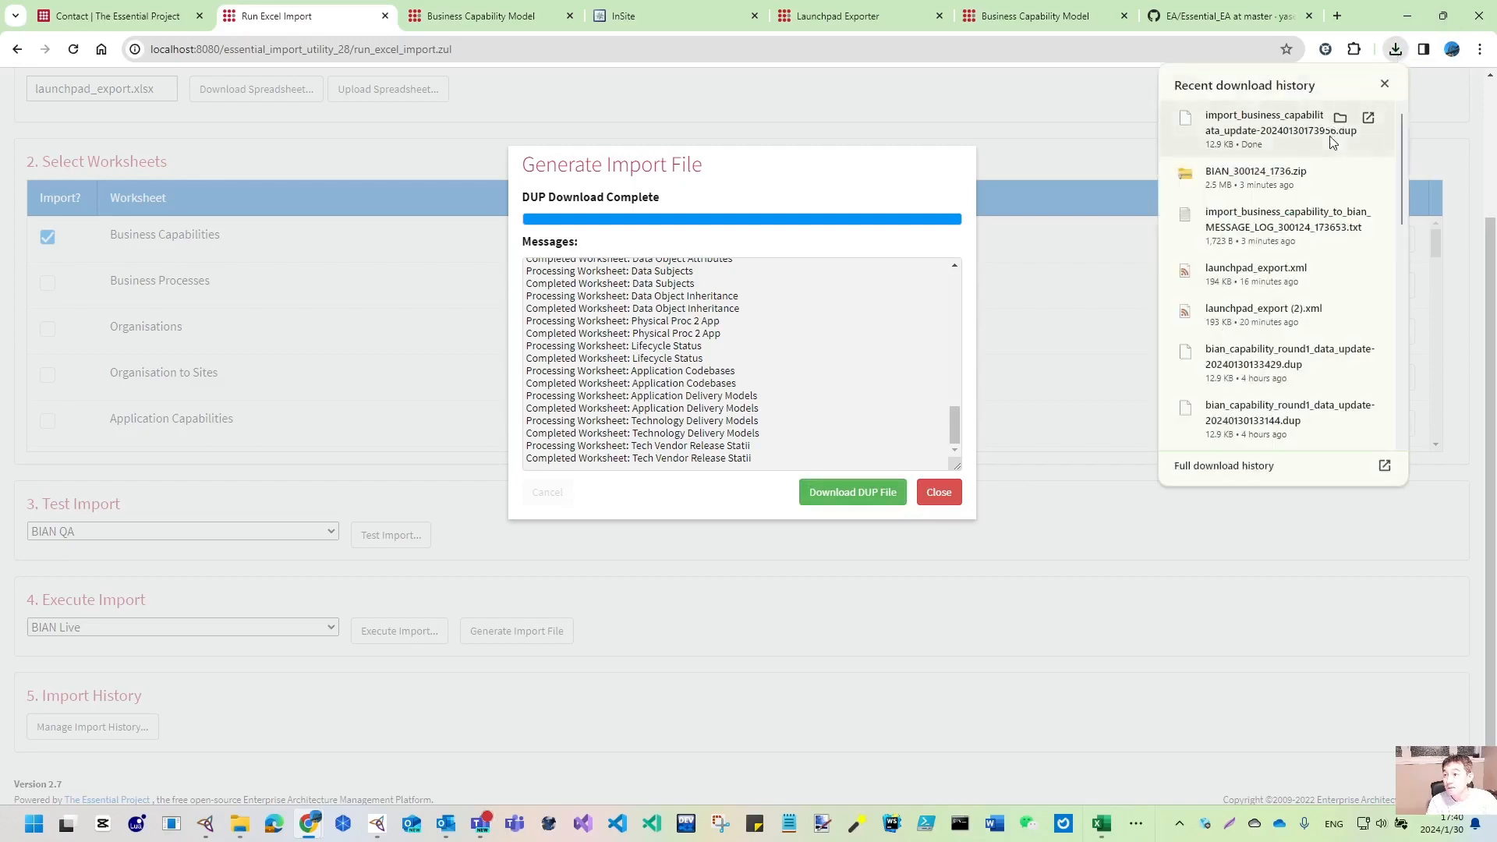
click(1336, 117)
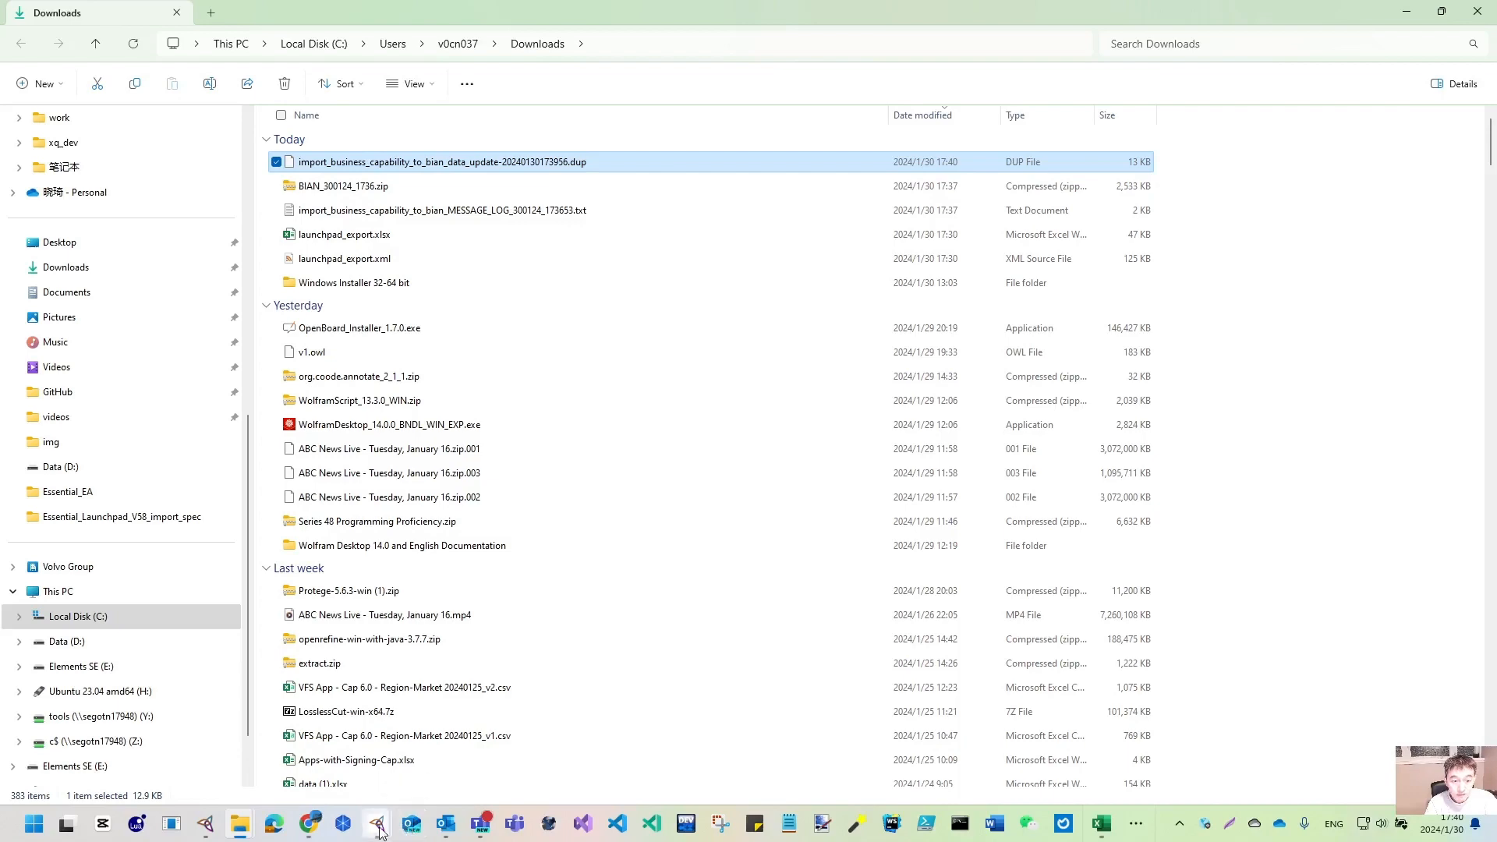
- Bring the BIAN Protégé project window forward and maximise it
mouse_move(376, 825)
click(452, 774)
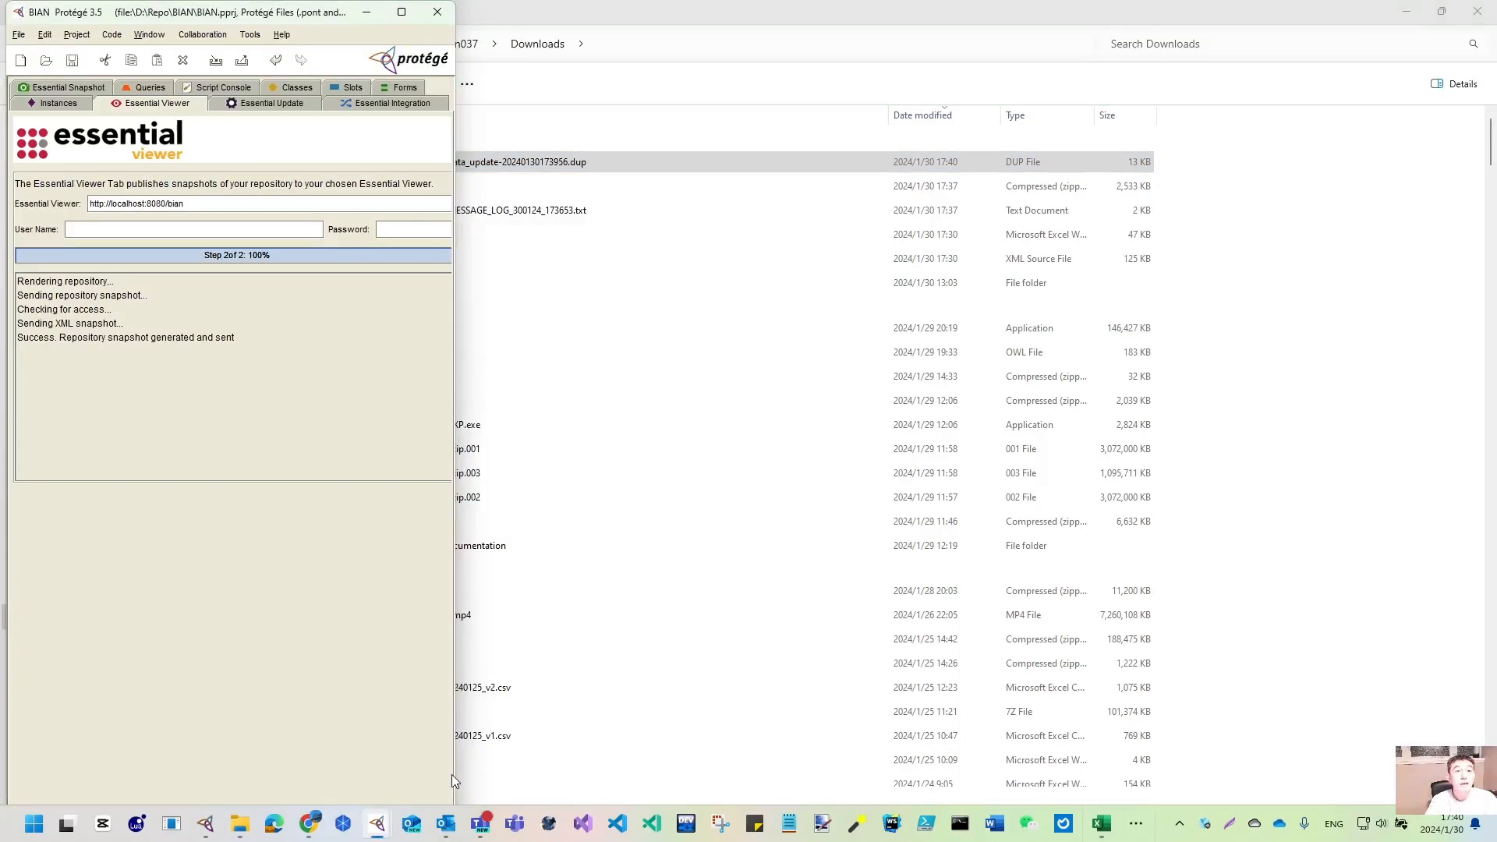
click(399, 14)
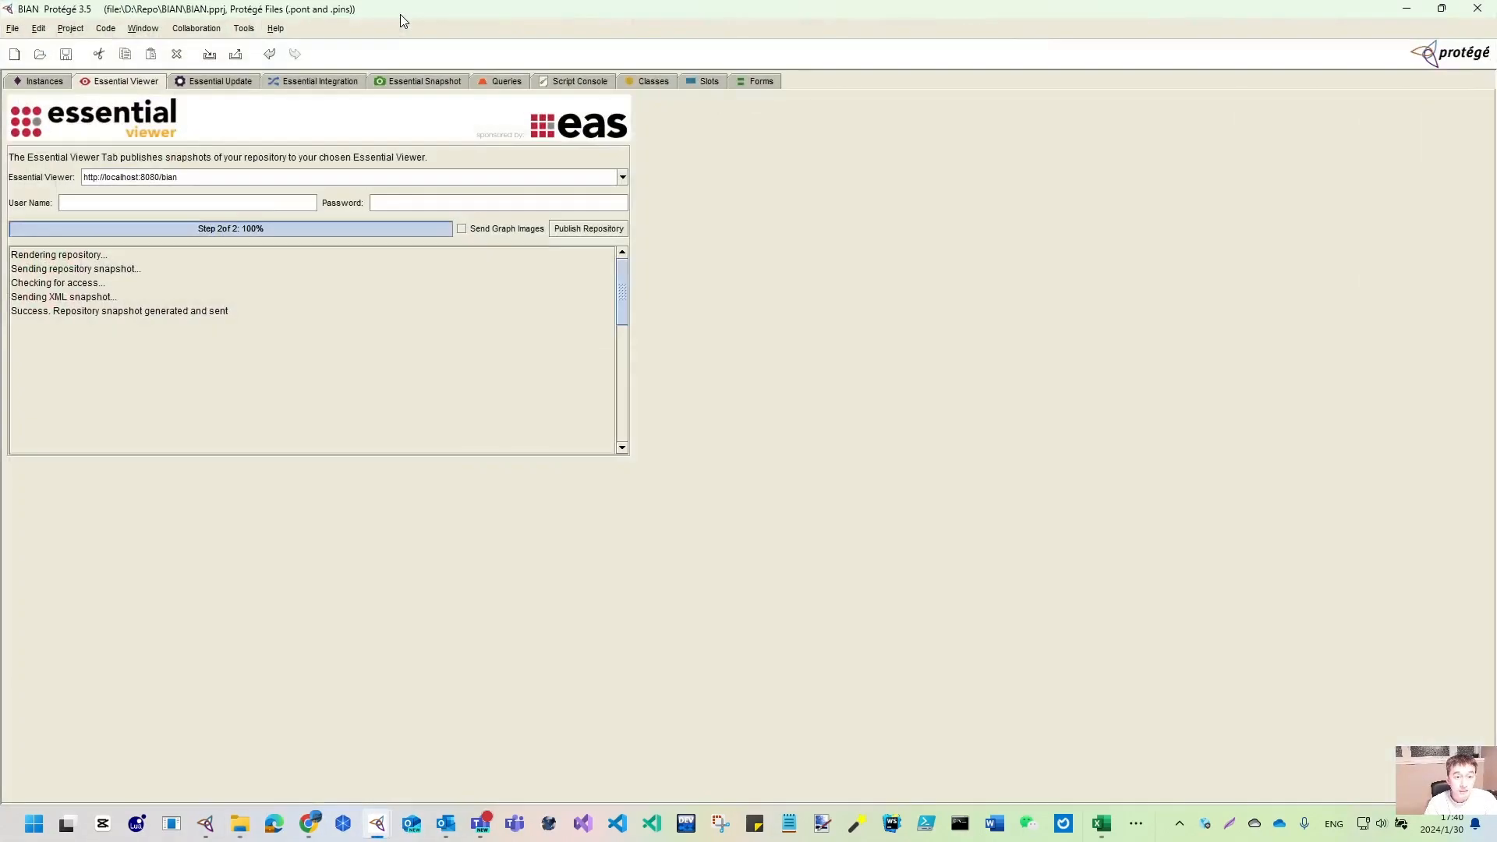
- Apply import_business_capability_to_bian_data_update-20240130173956.dup from Downloads via Essential Update
click(230, 87)
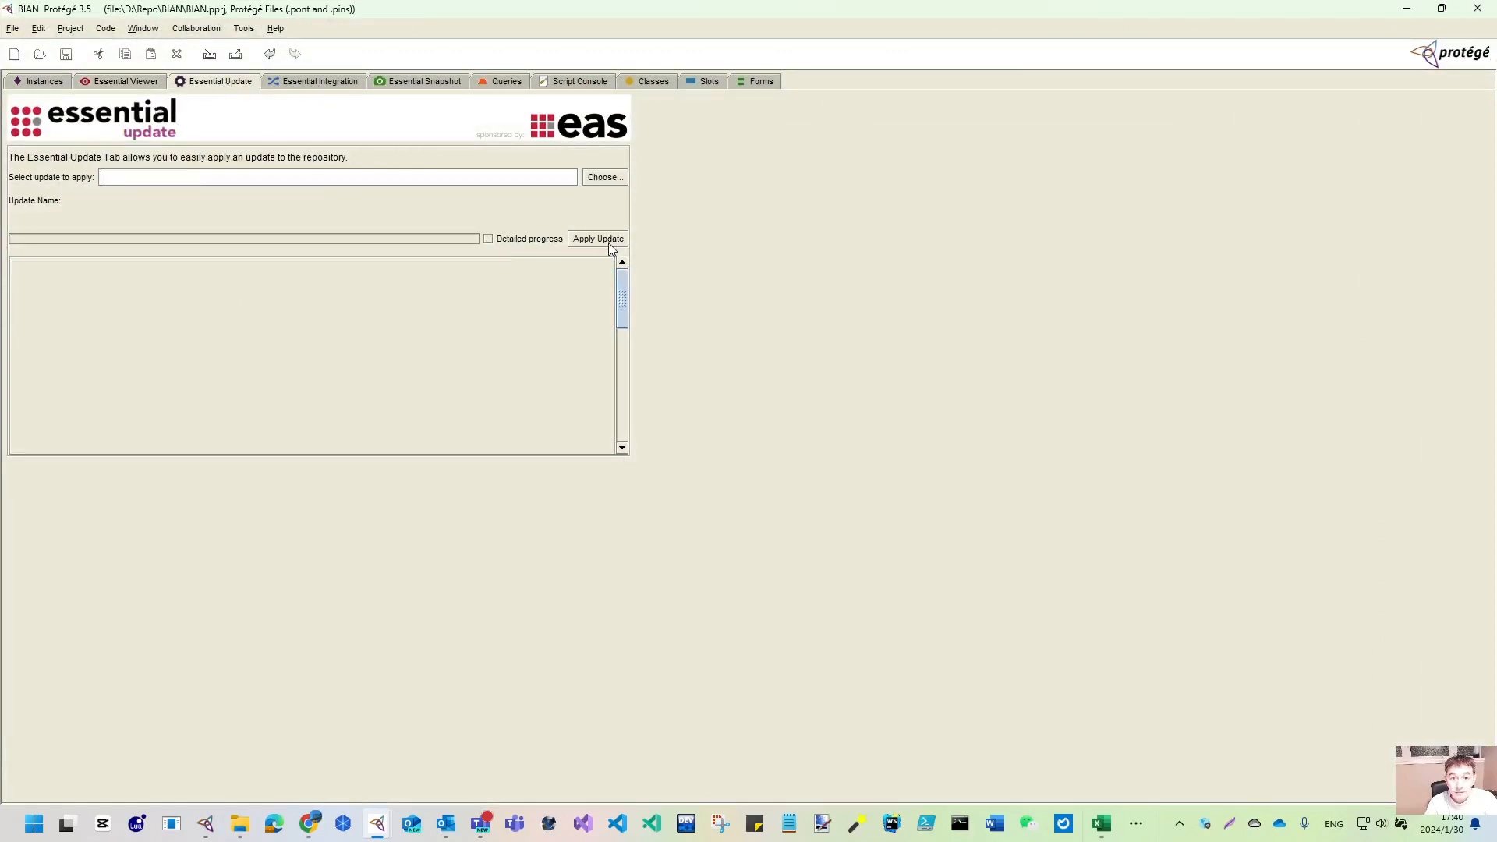
click(618, 180)
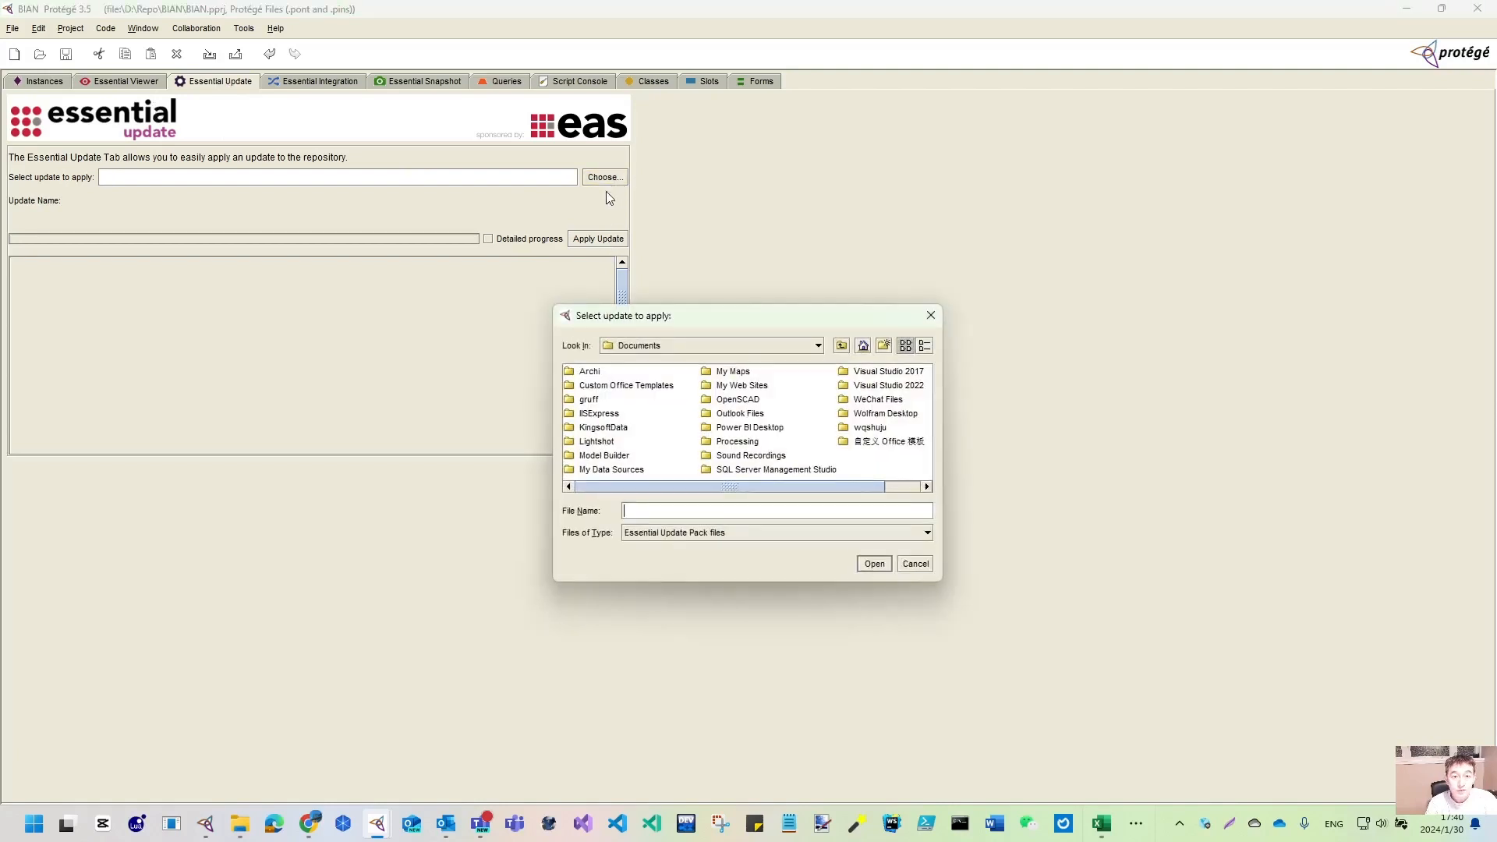
click(704, 349)
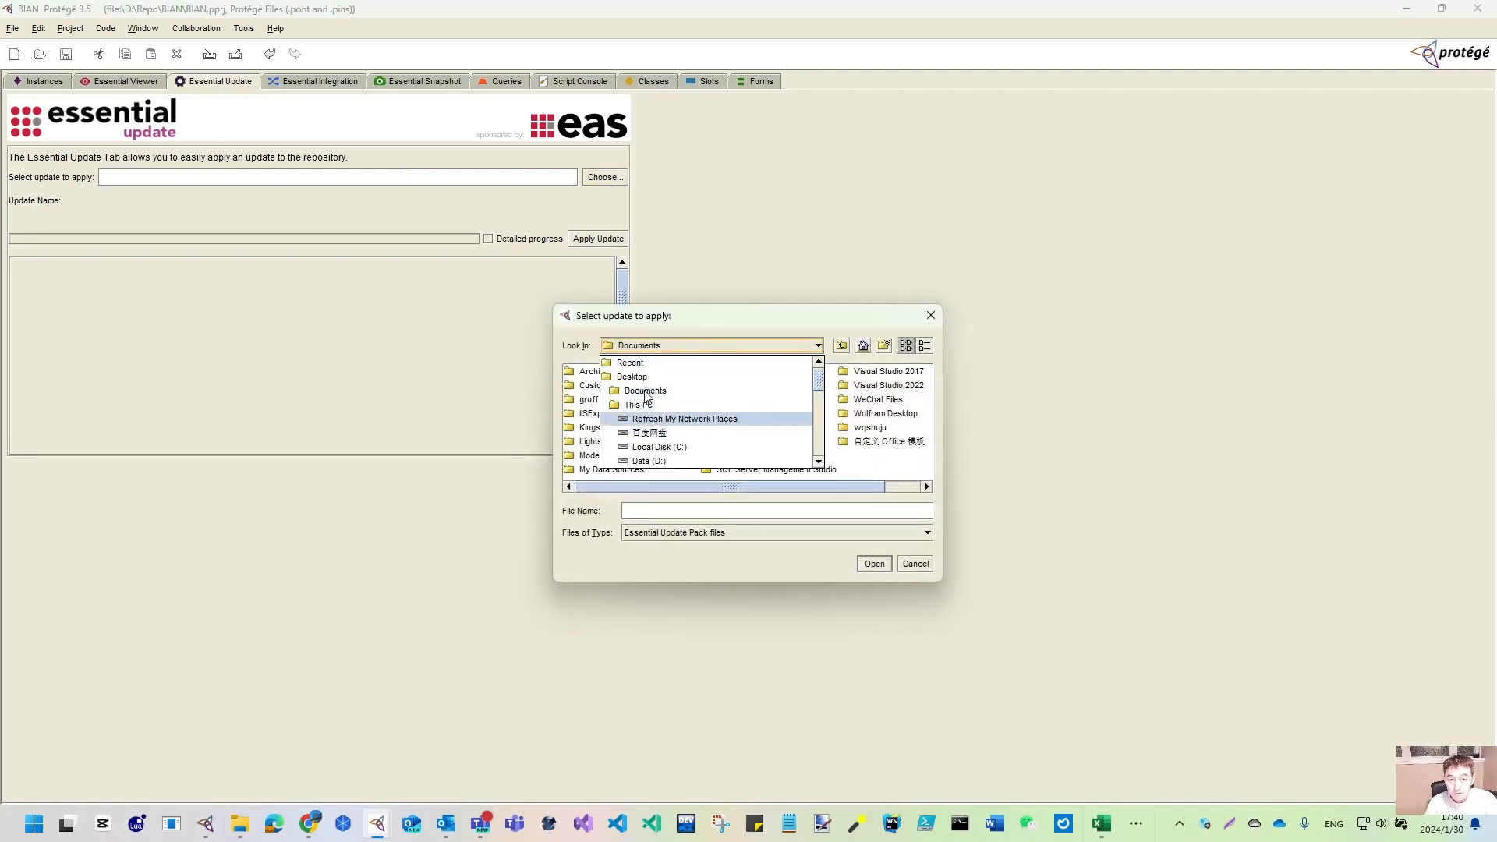
scroll(650, 421, down, 5)
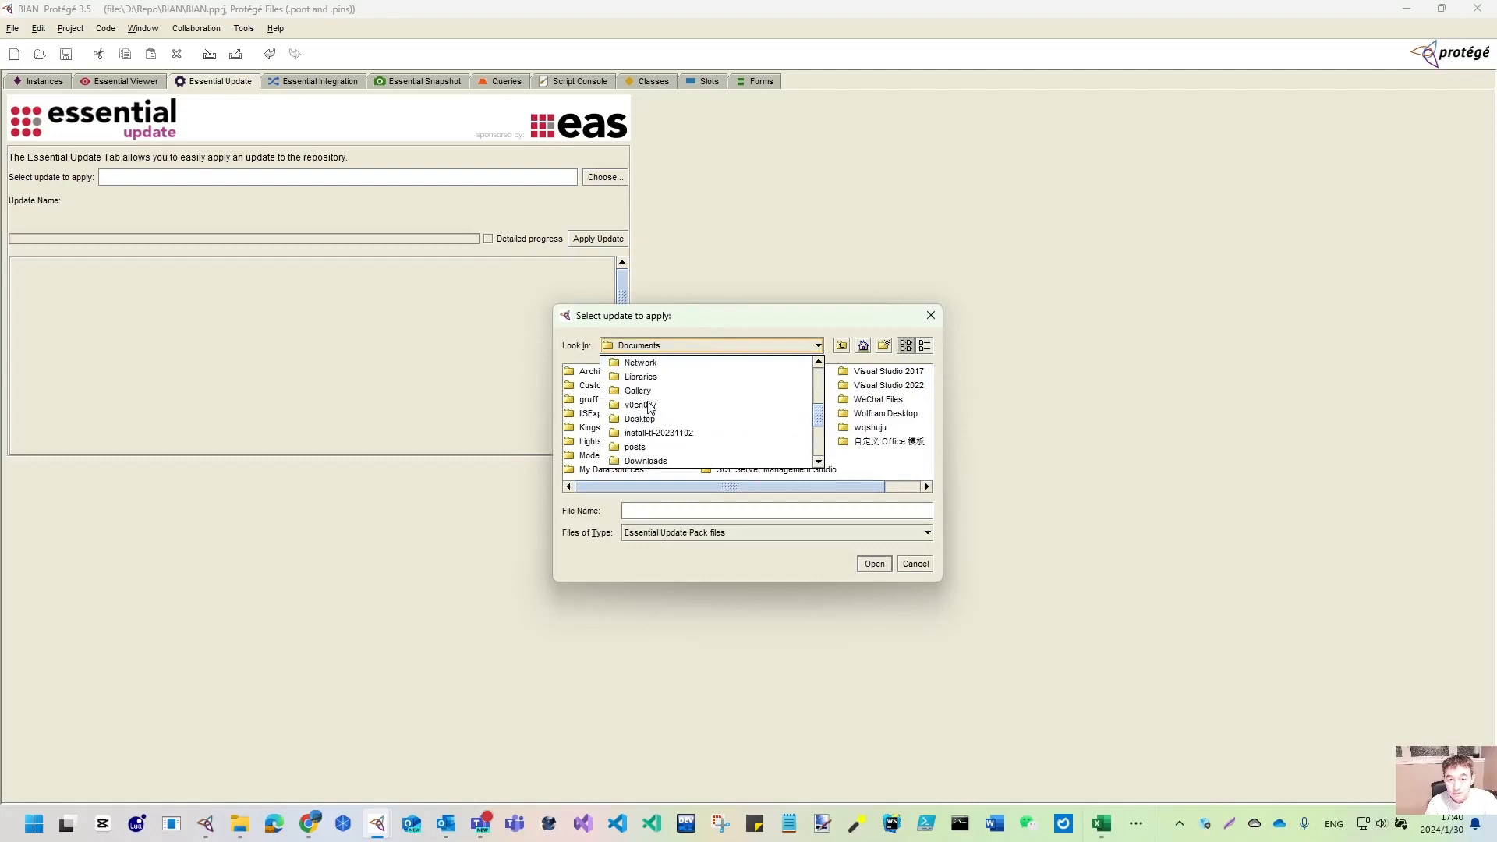
click(661, 461)
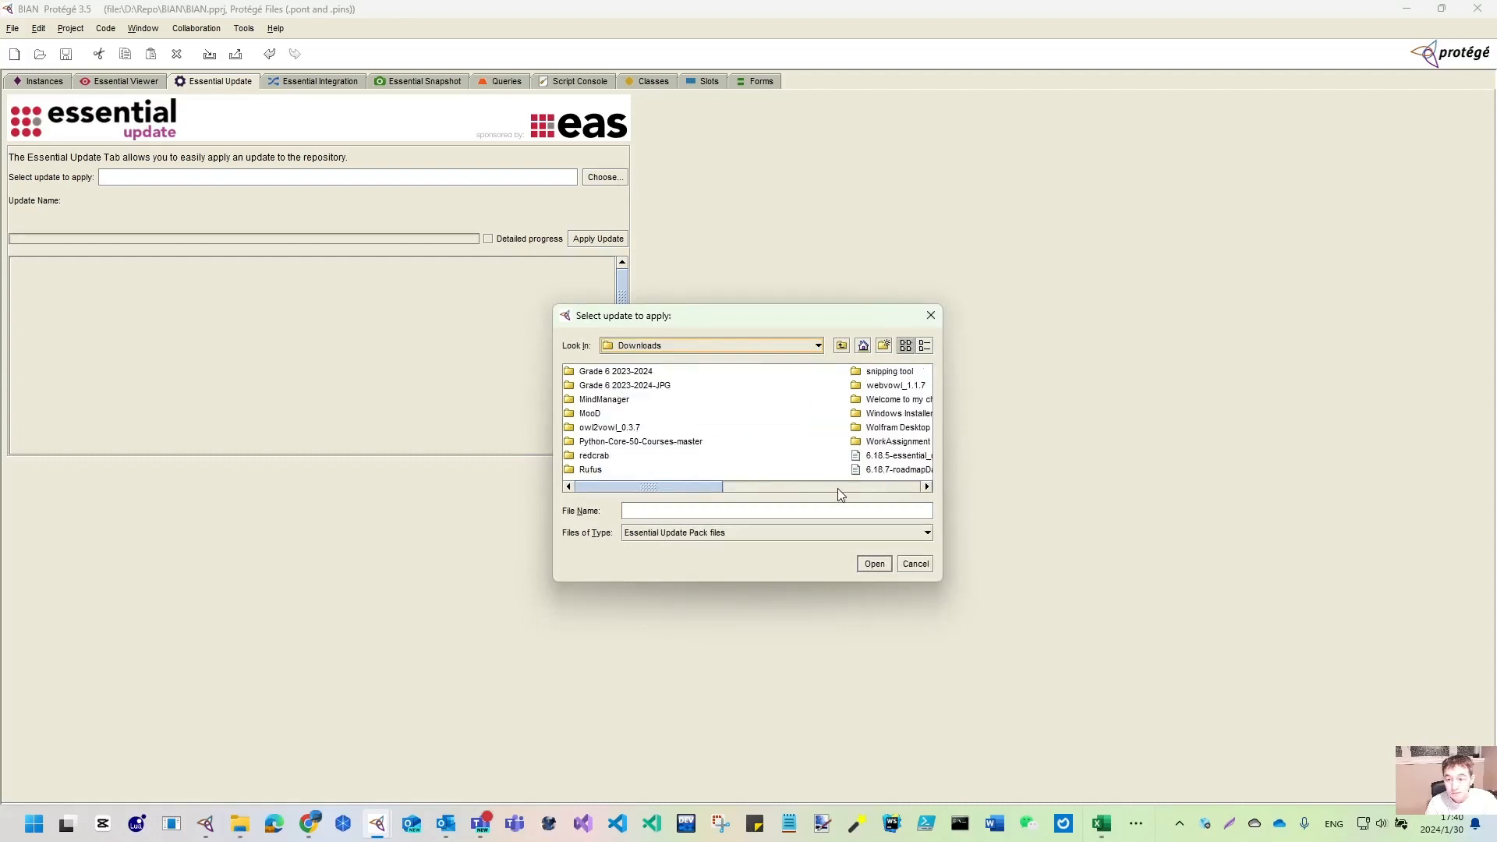
click(925, 485)
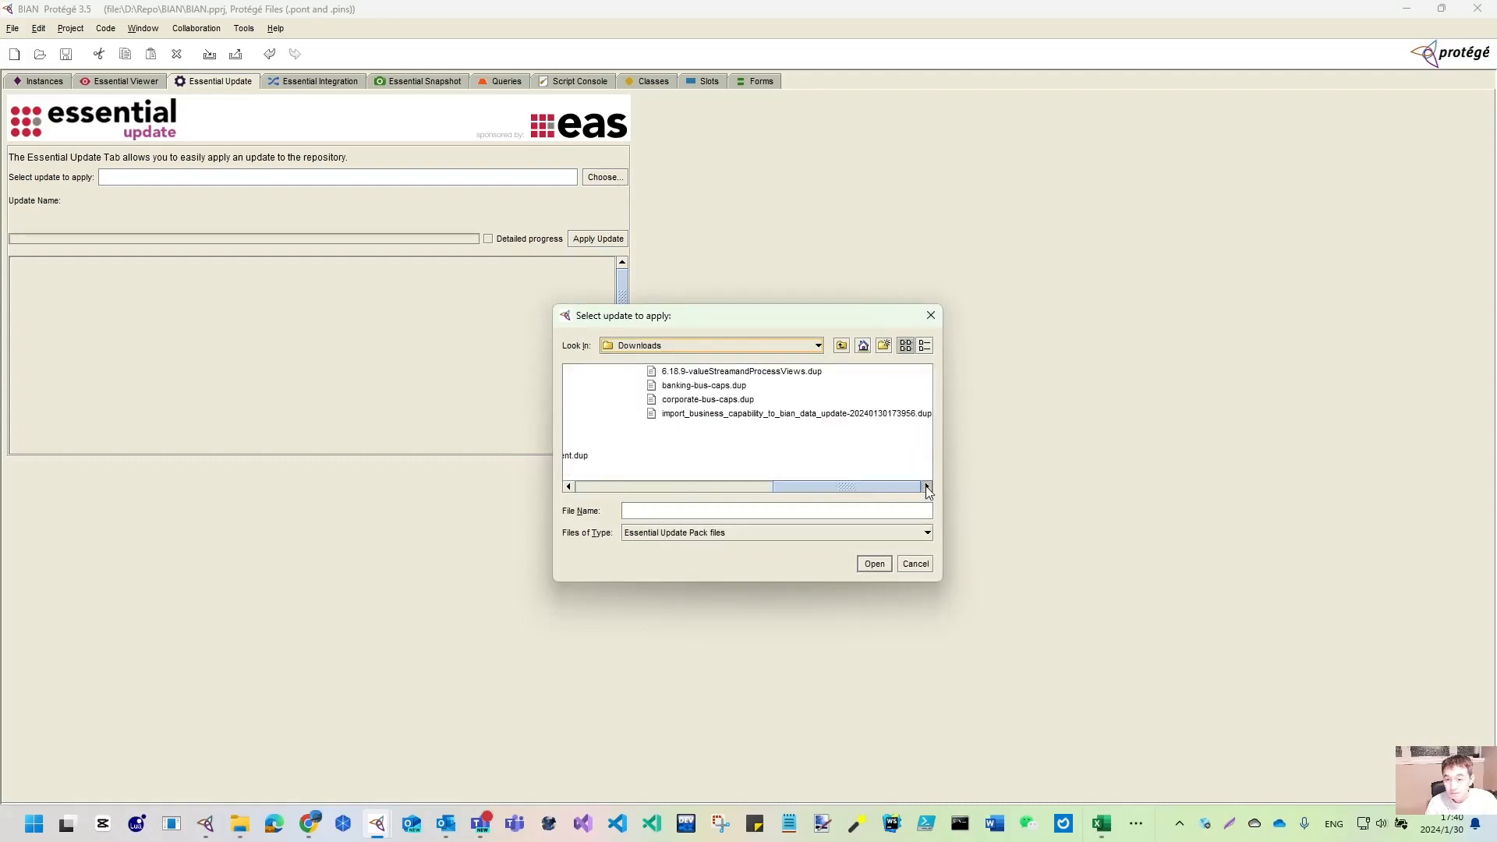
click(705, 415)
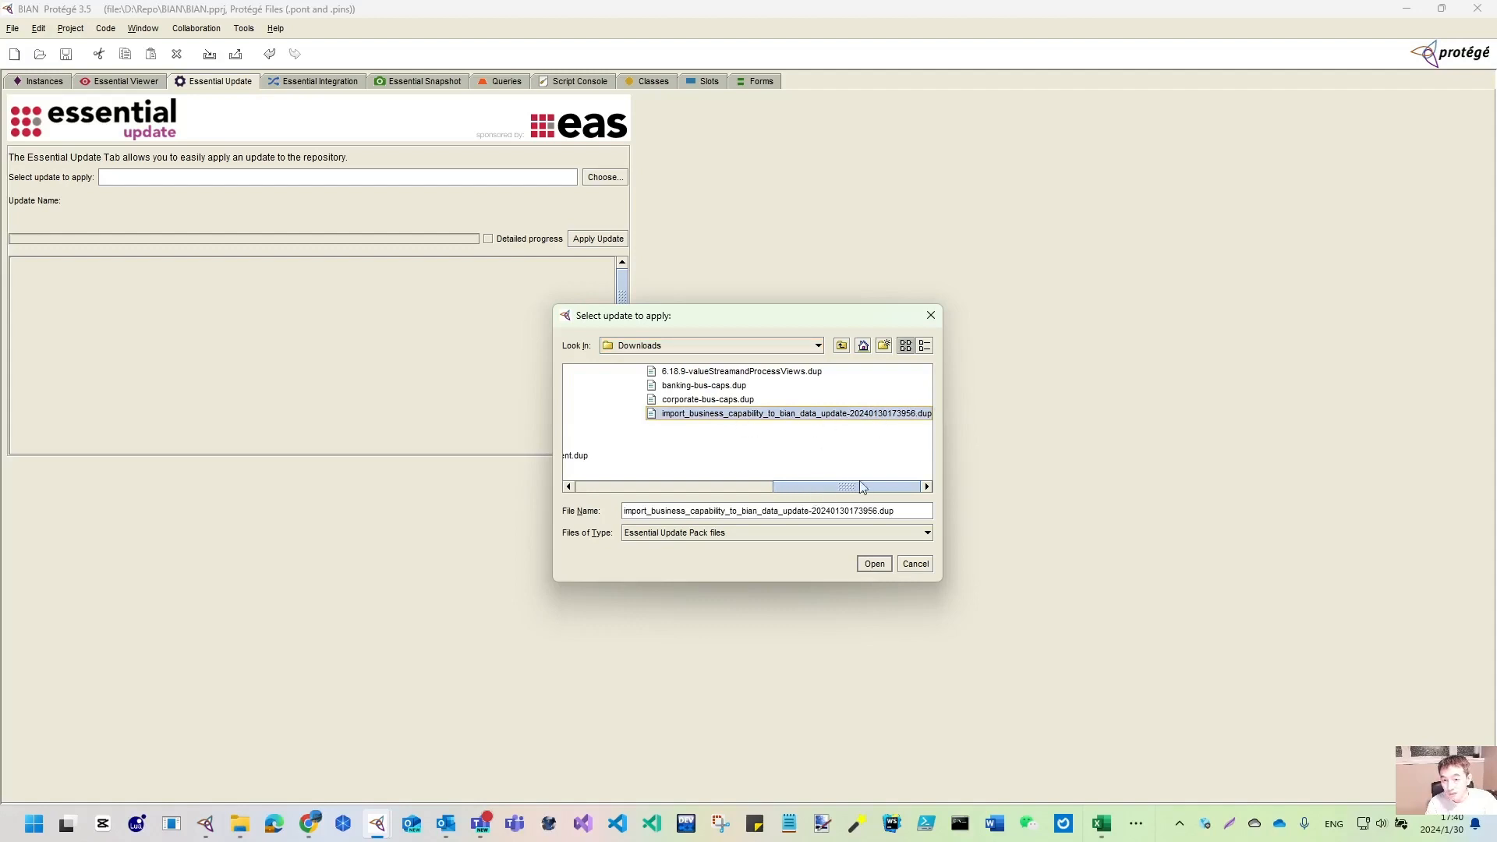
click(874, 567)
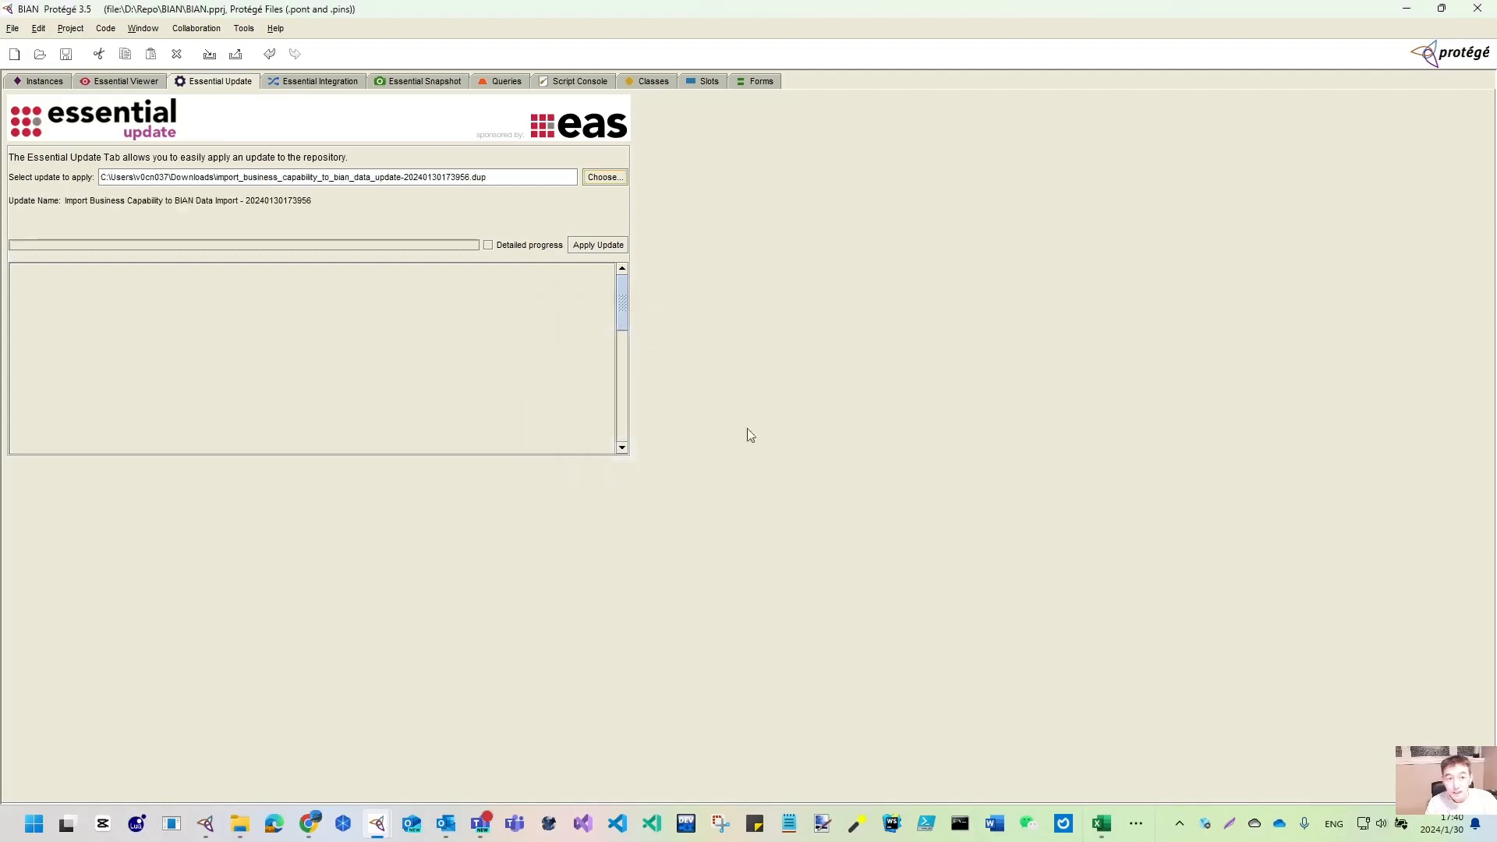
click(597, 245)
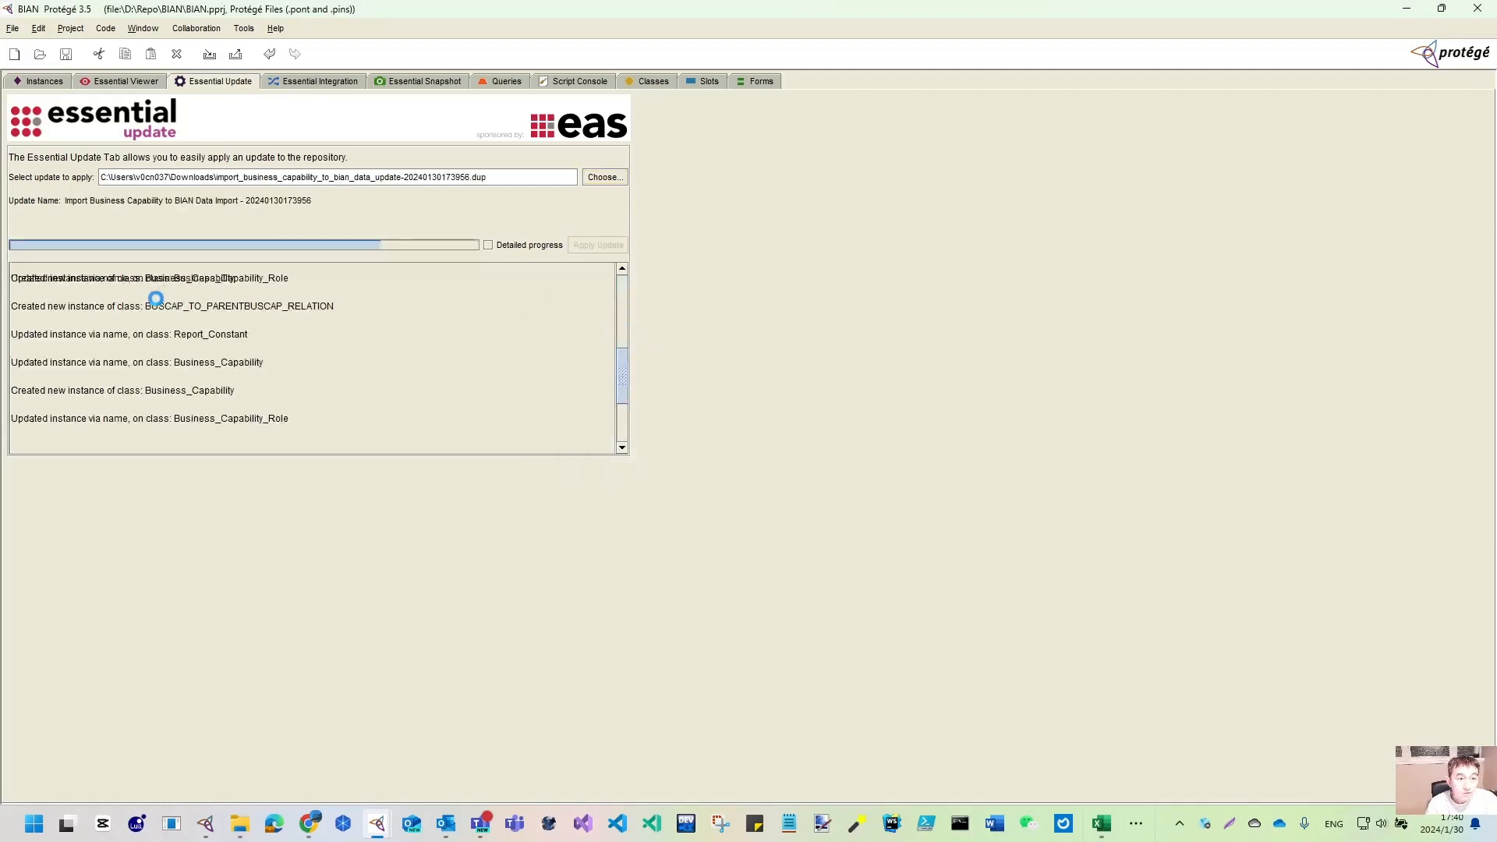
scroll(257, 357, up, 10)
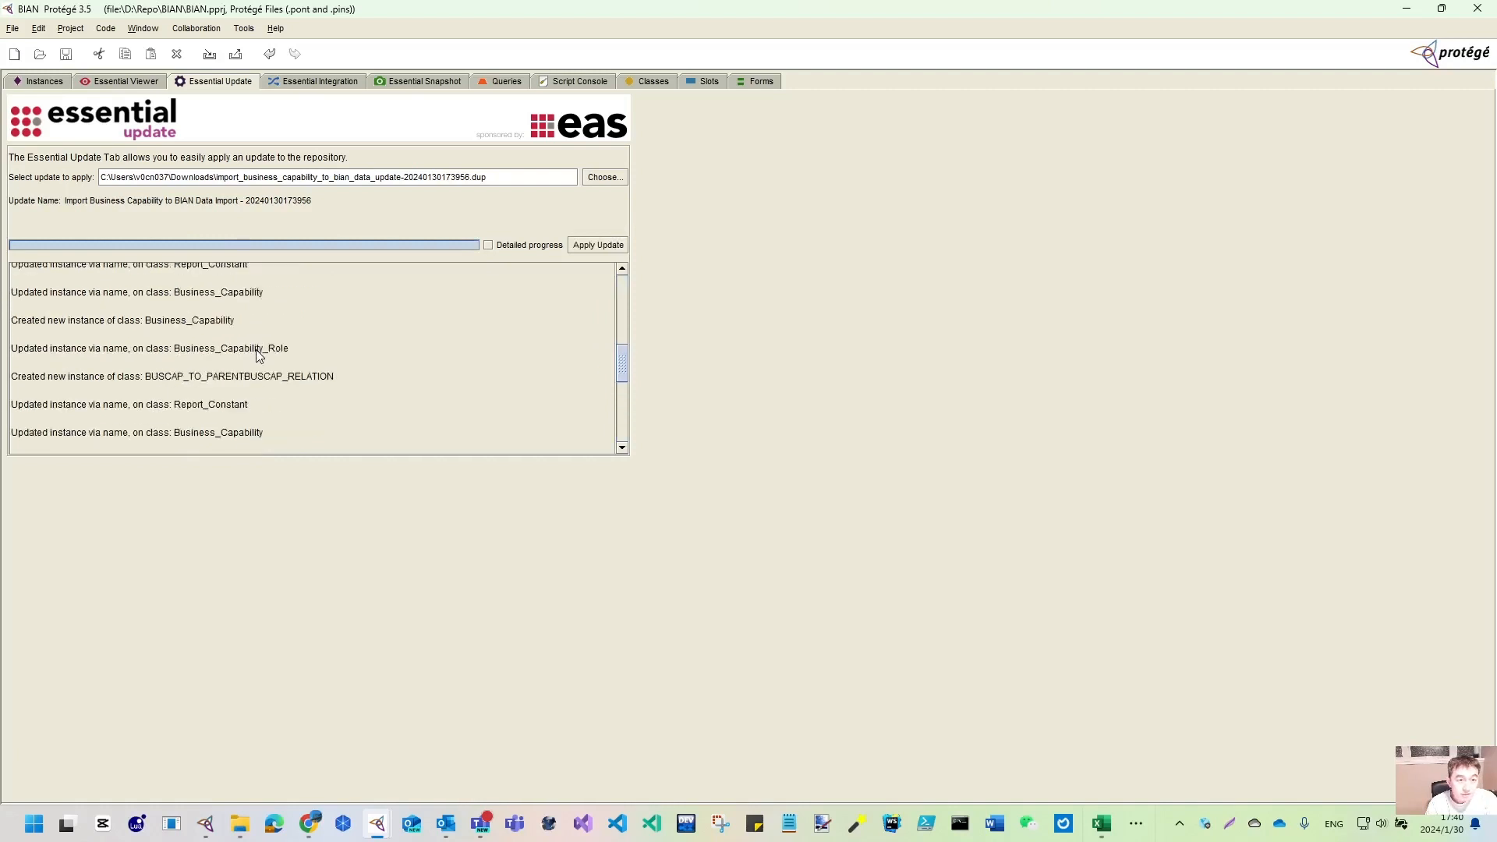
scroll(260, 356, up, 1)
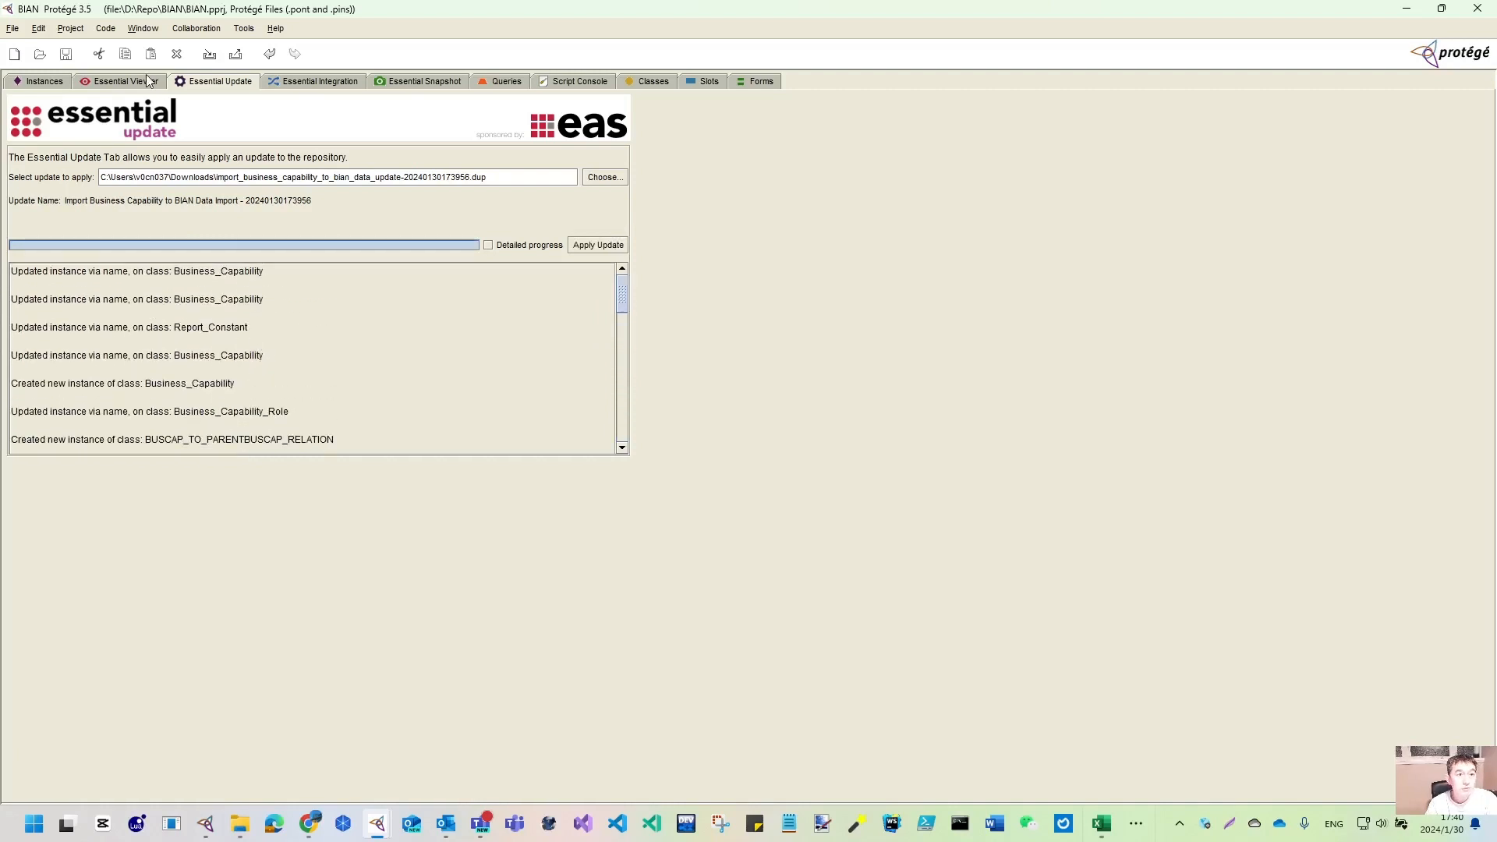
- Inspect the imported Business_Capability instances, from Enterprise Enabling to Marketing and Sales
click(27, 83)
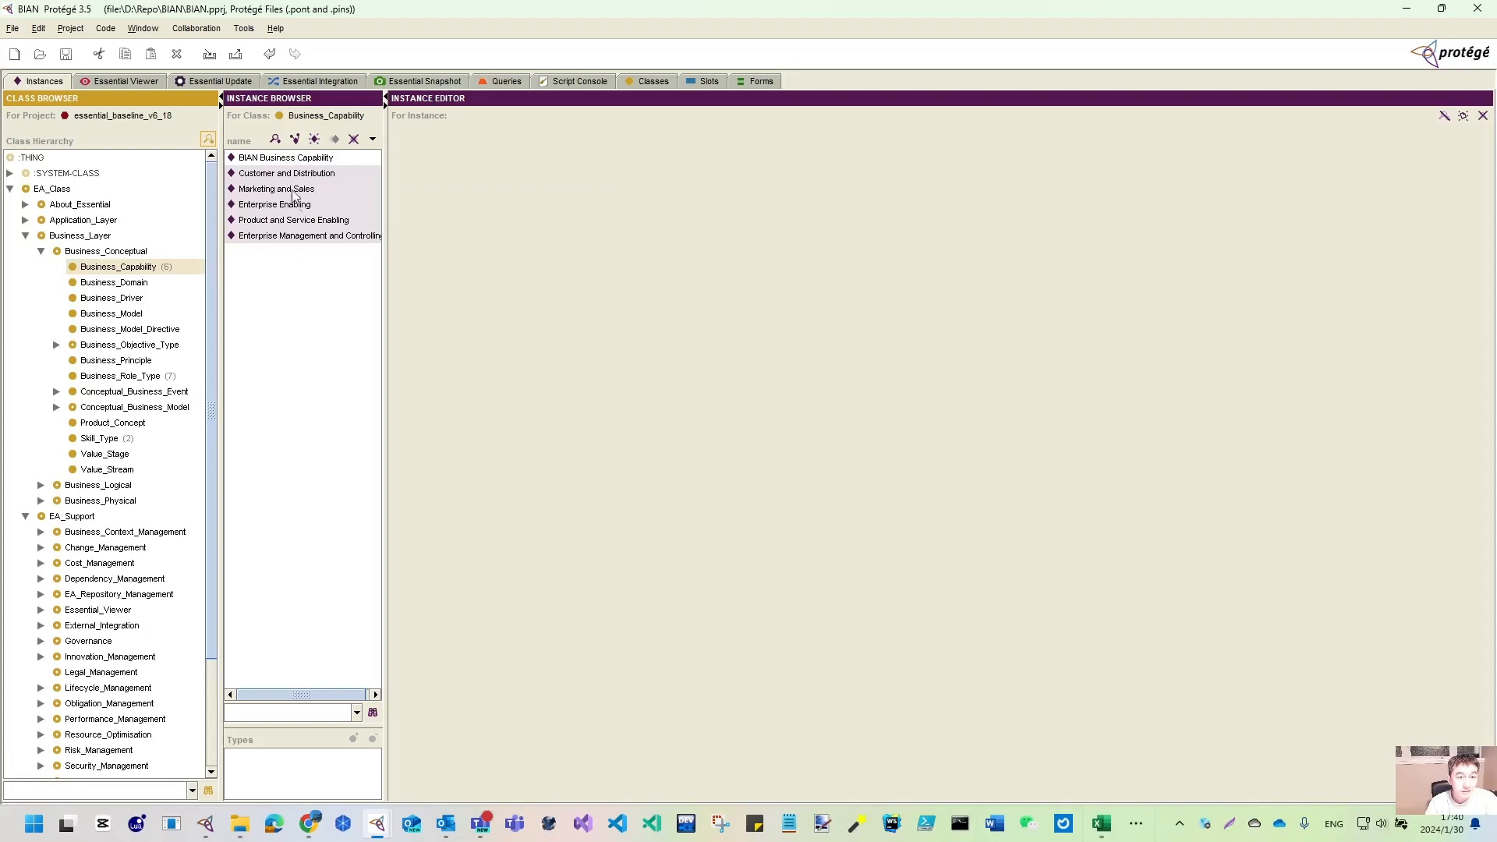
click(284, 207)
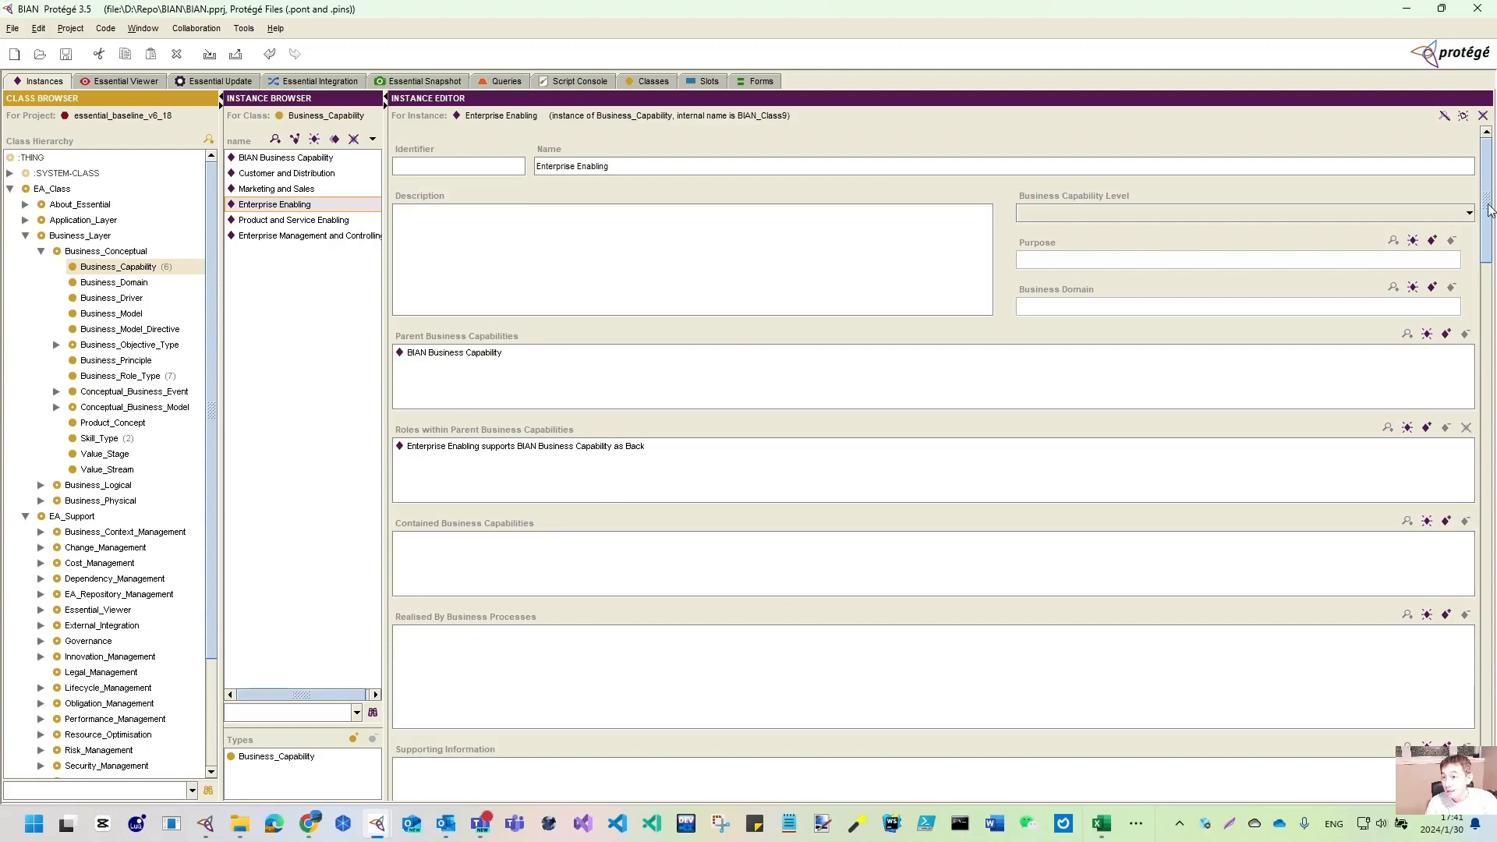
drag(1489, 209, 1479, 359)
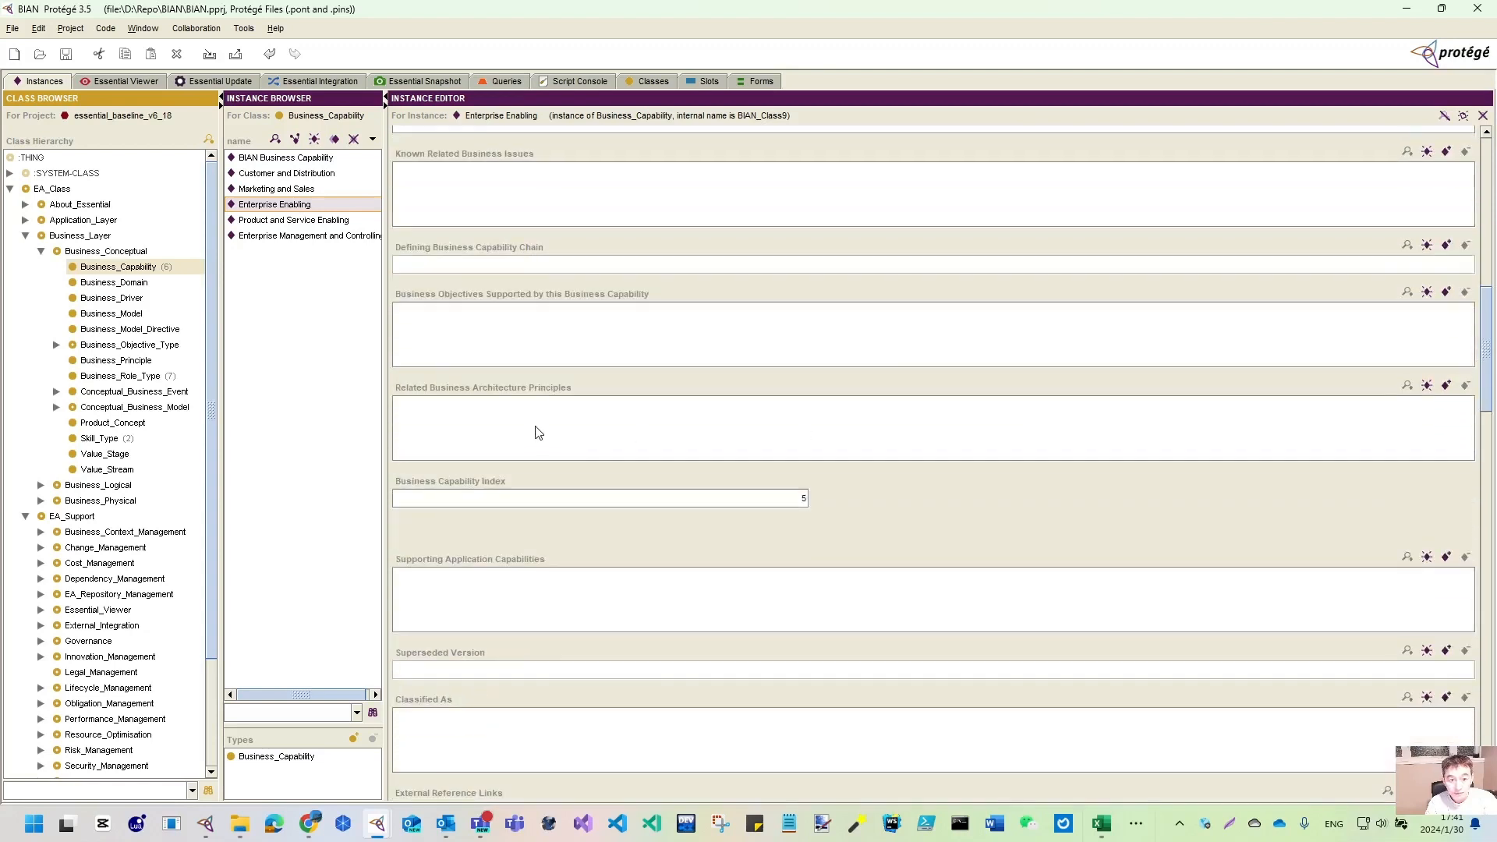
click(288, 220)
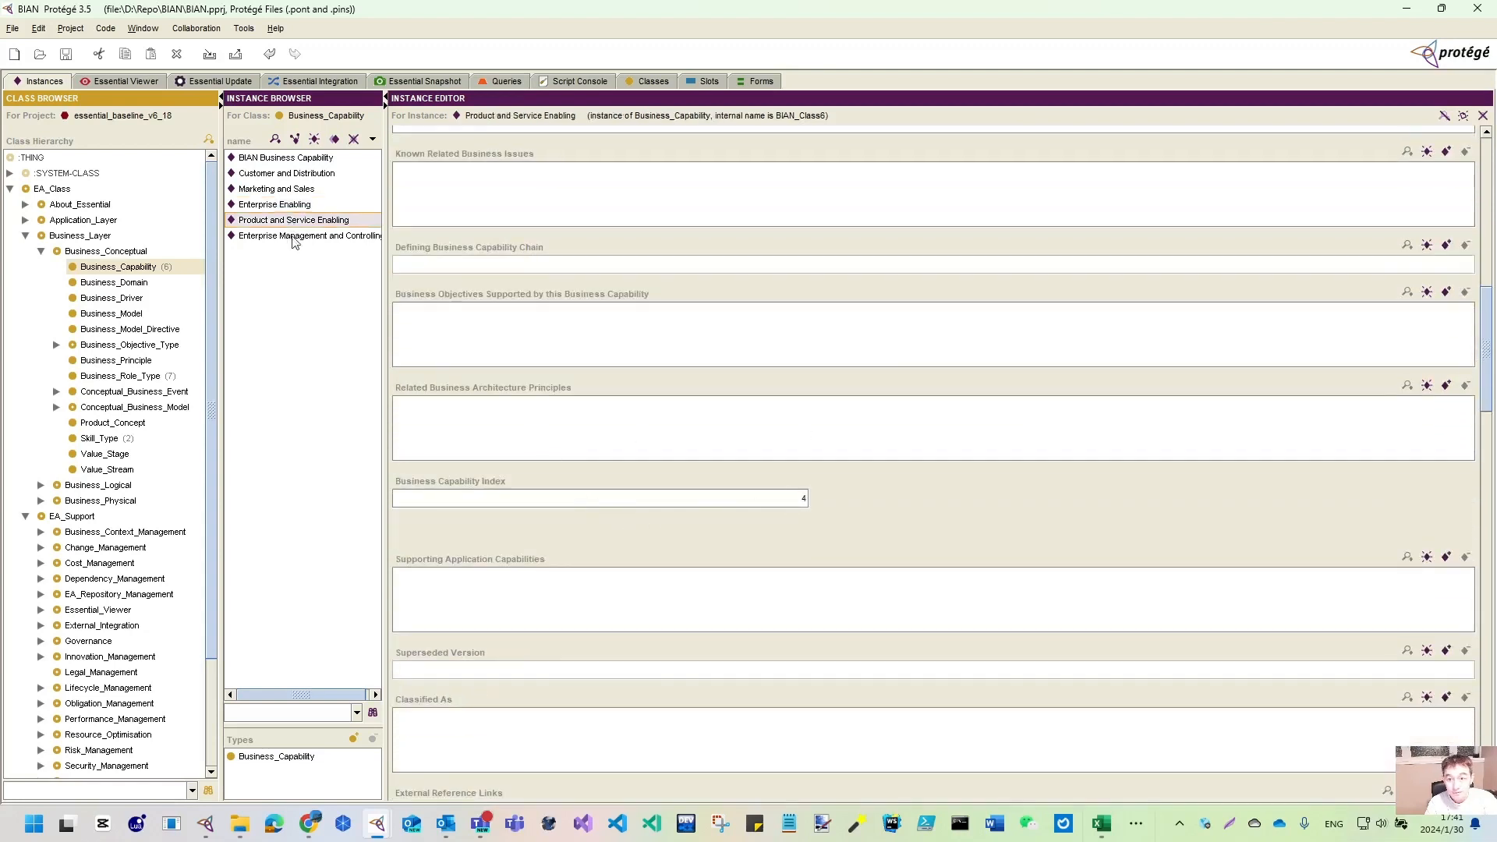
click(296, 237)
click(298, 190)
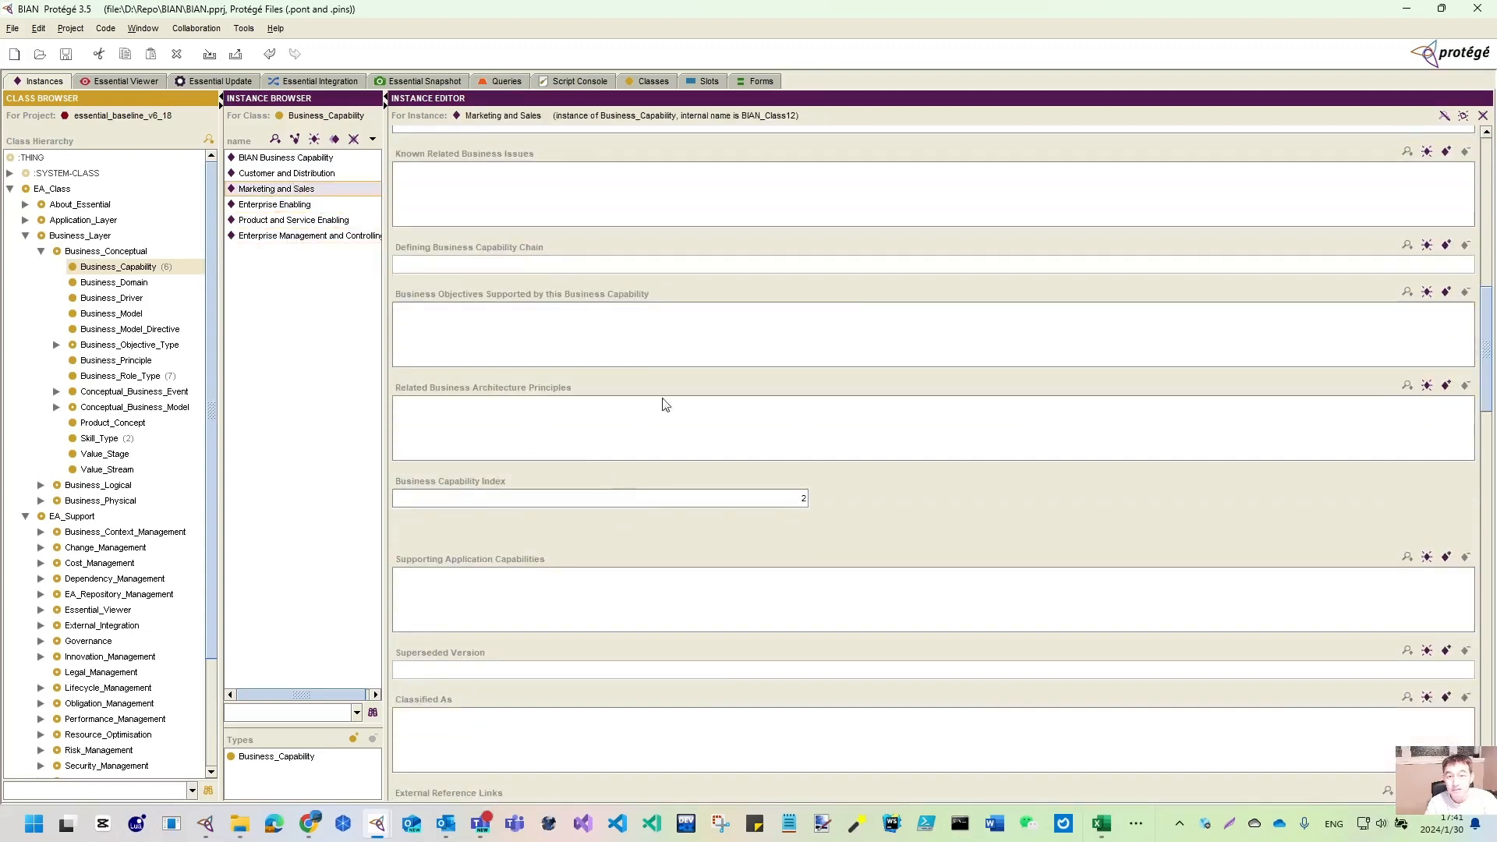
click(123, 80)
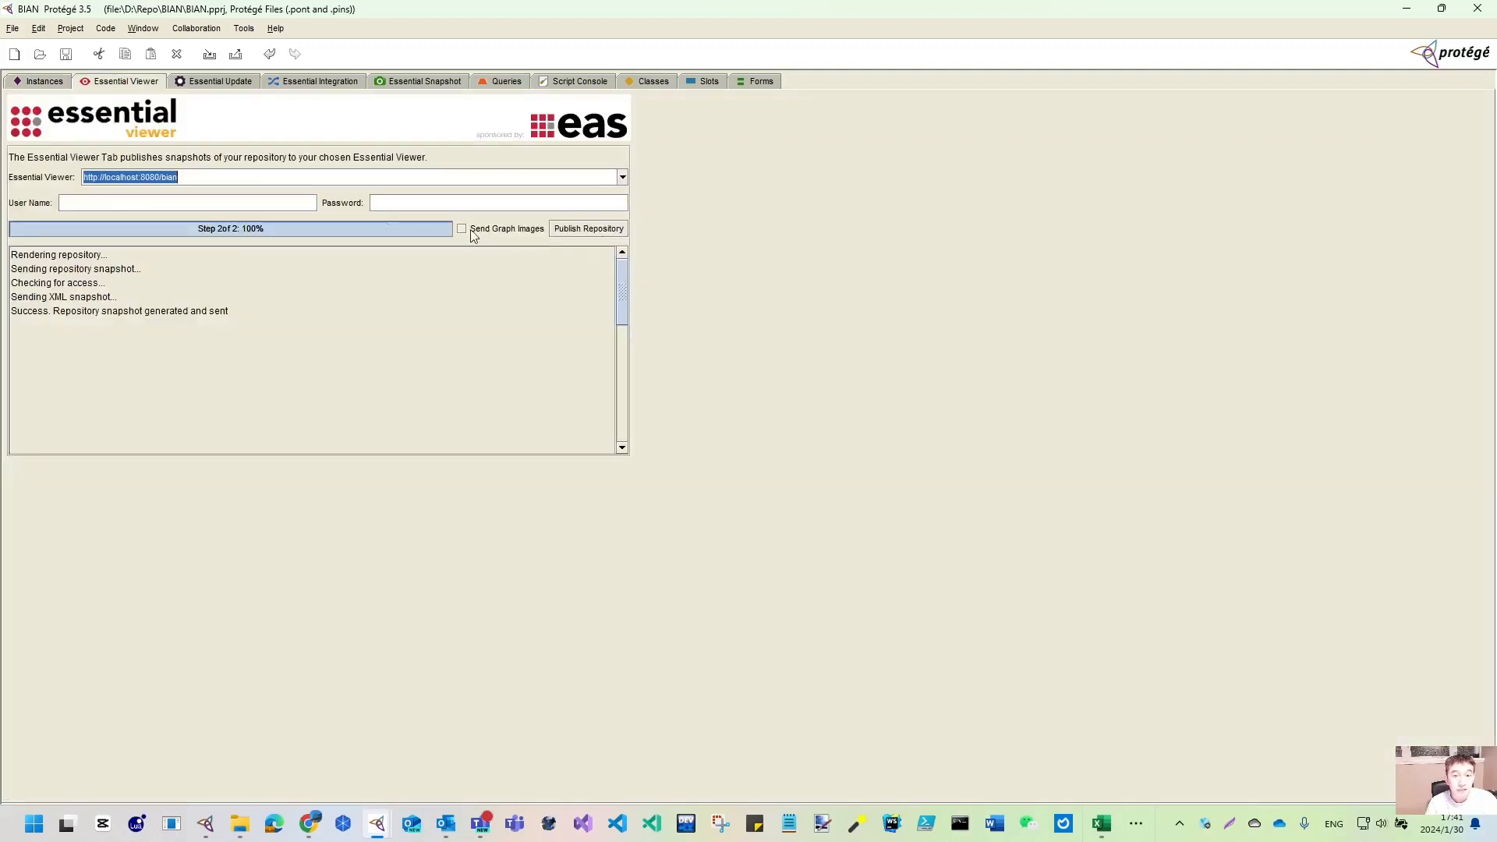
- Publish the repository to the BIAN viewer, minimise Protégé and Explorer, and close the Generate Import File dialog
click(590, 230)
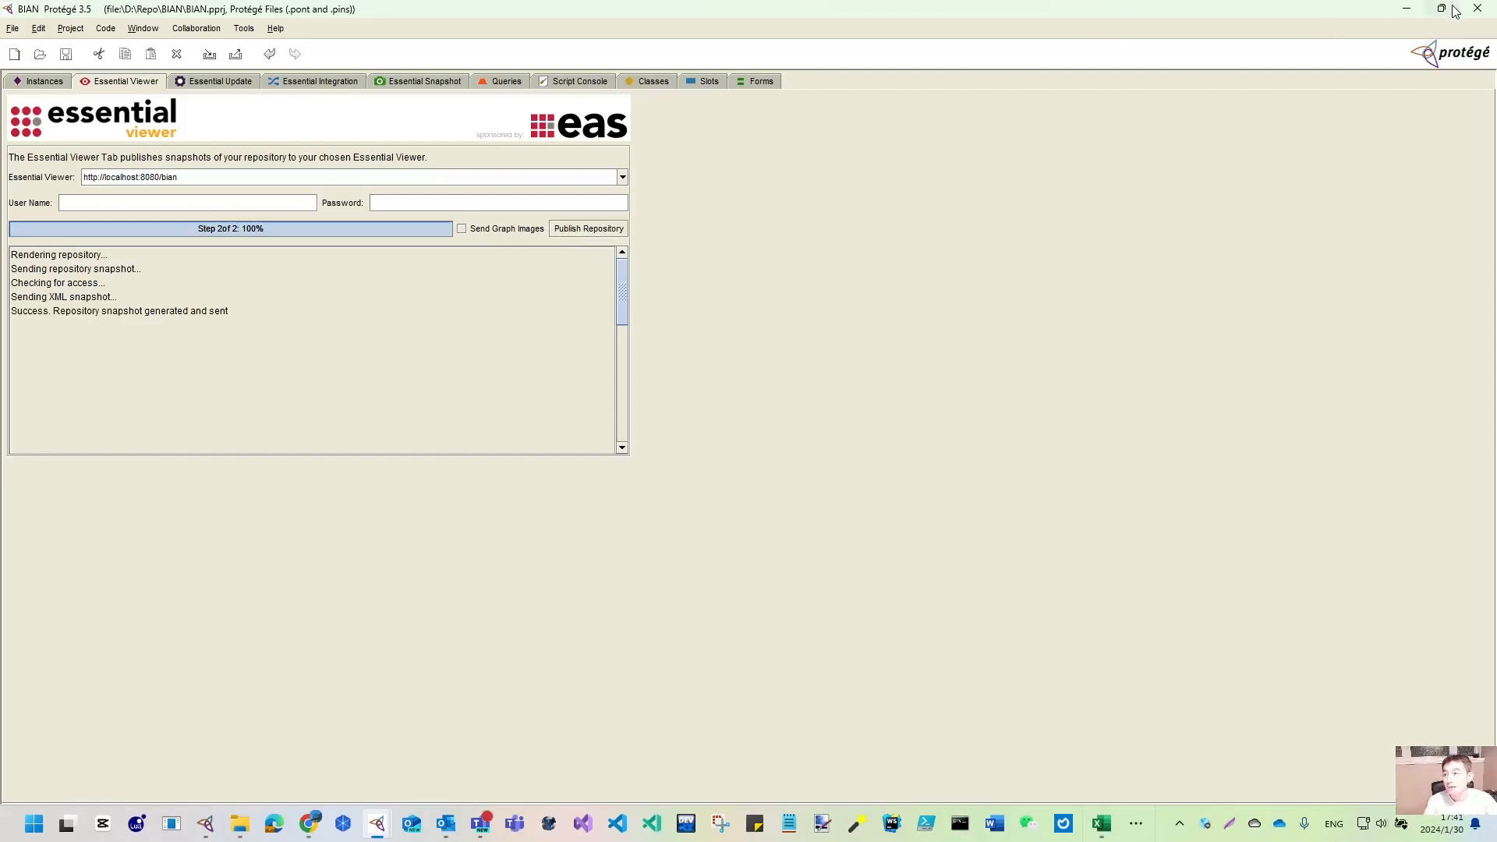
click(1409, 10)
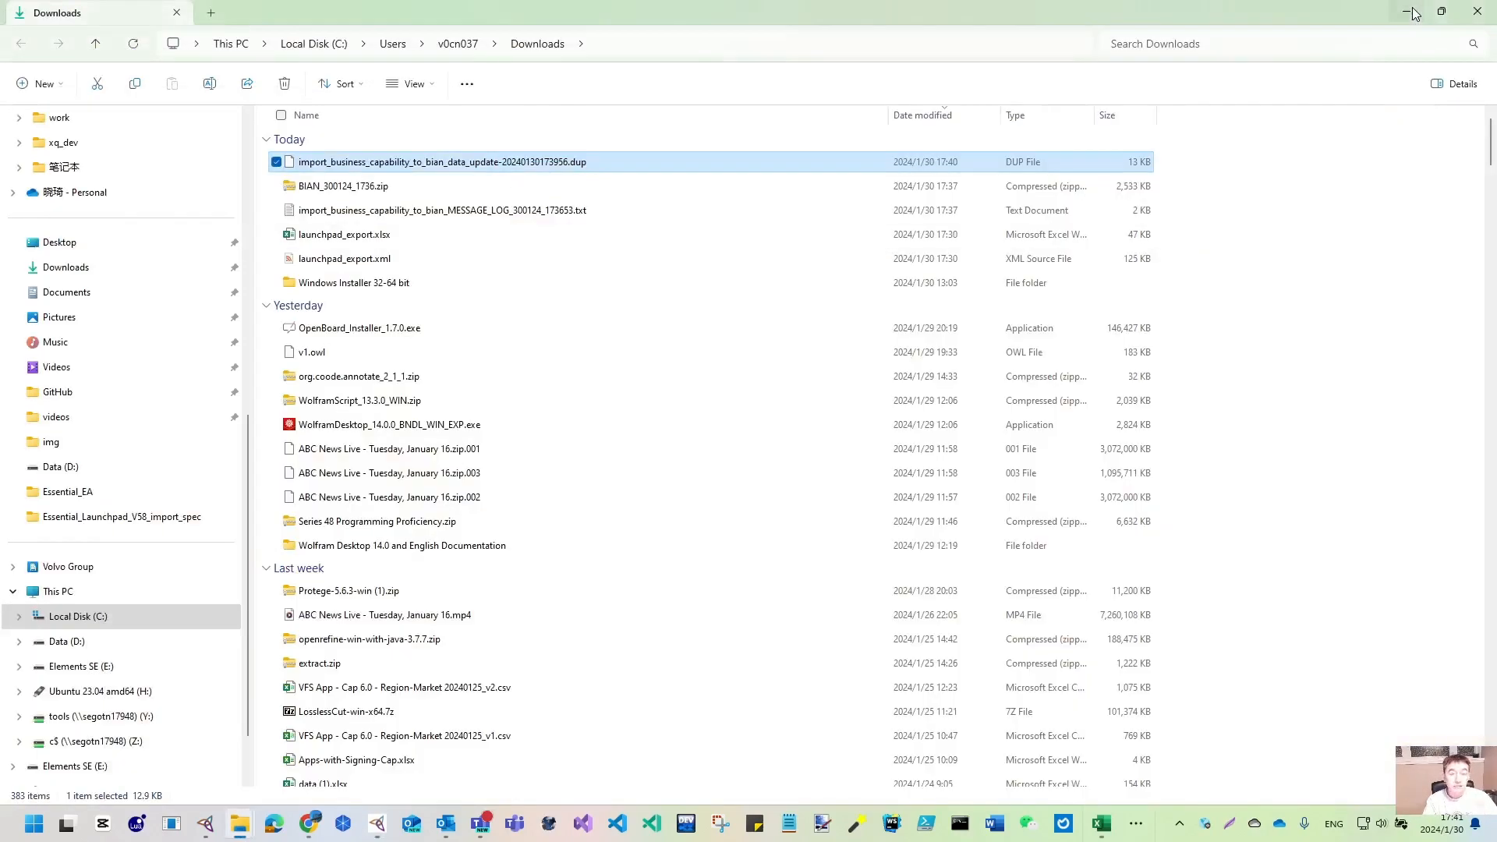
click(1409, 10)
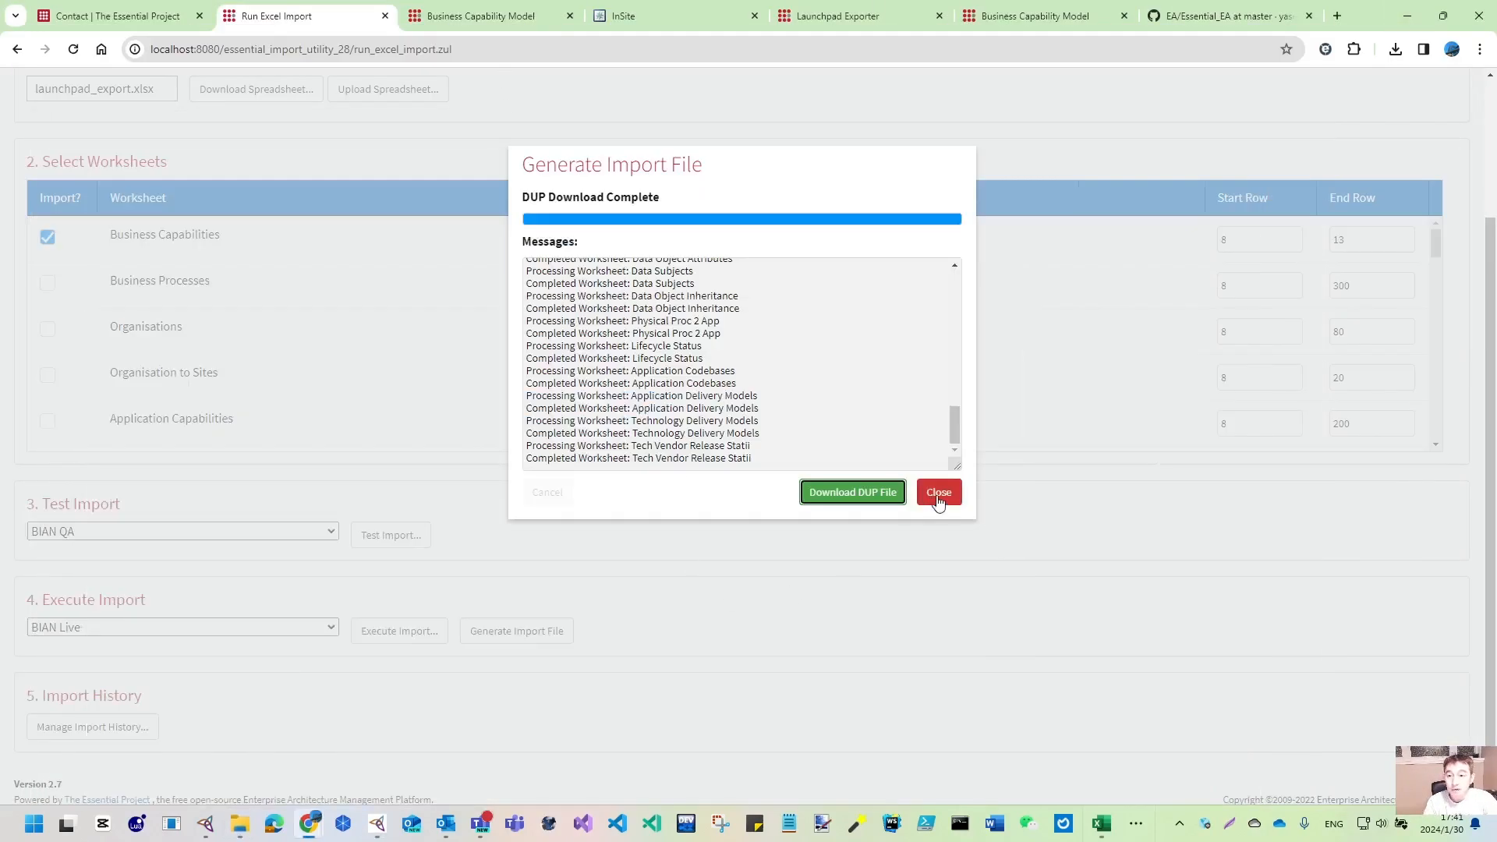
click(945, 493)
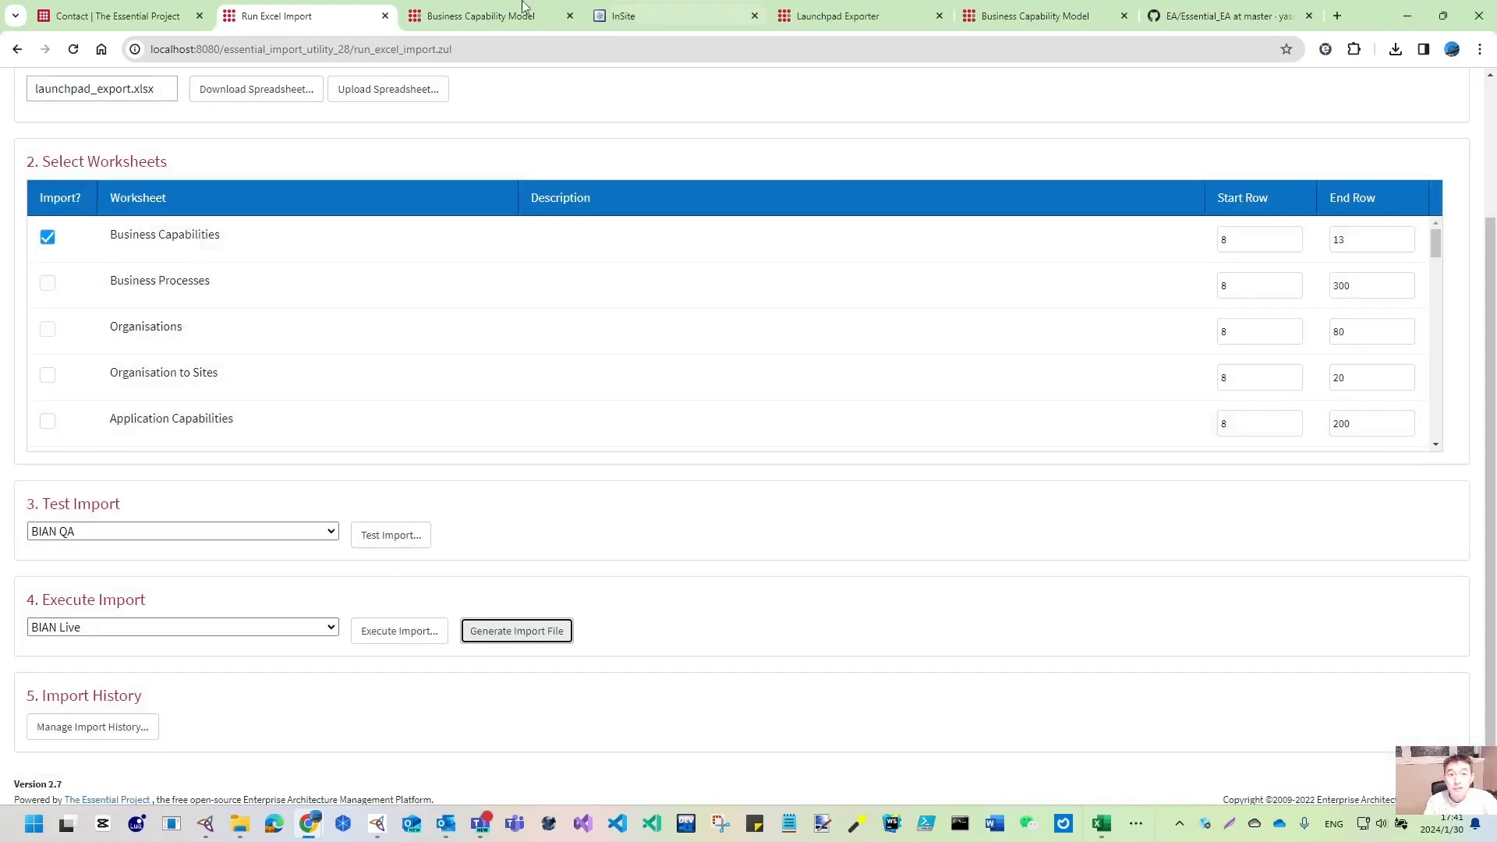
- Reload the Business Capability Model to show BIAN Business Capability with its five child capabilities
click(824, 17)
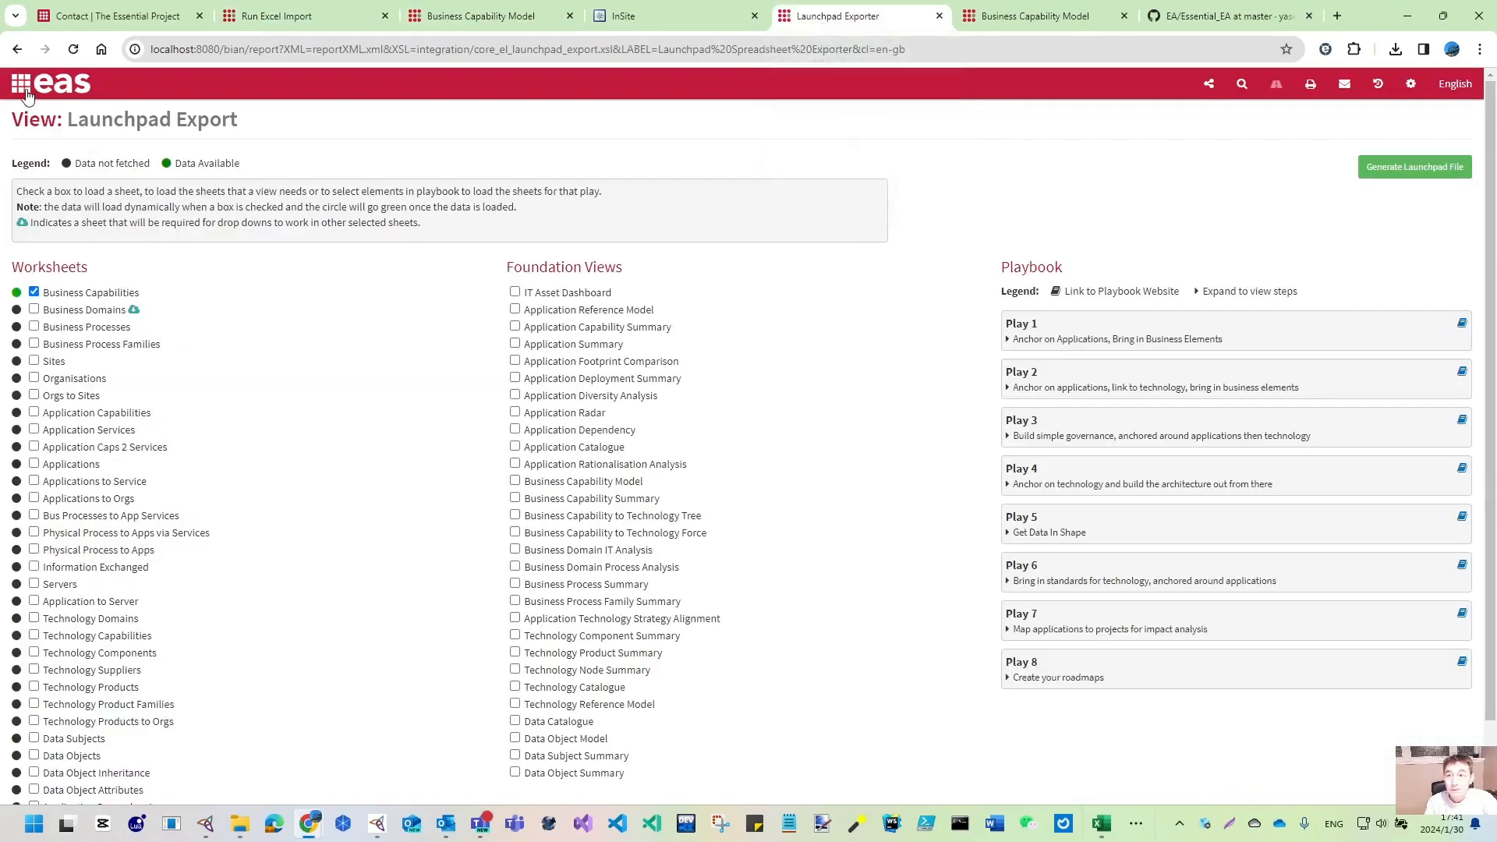
click(1052, 17)
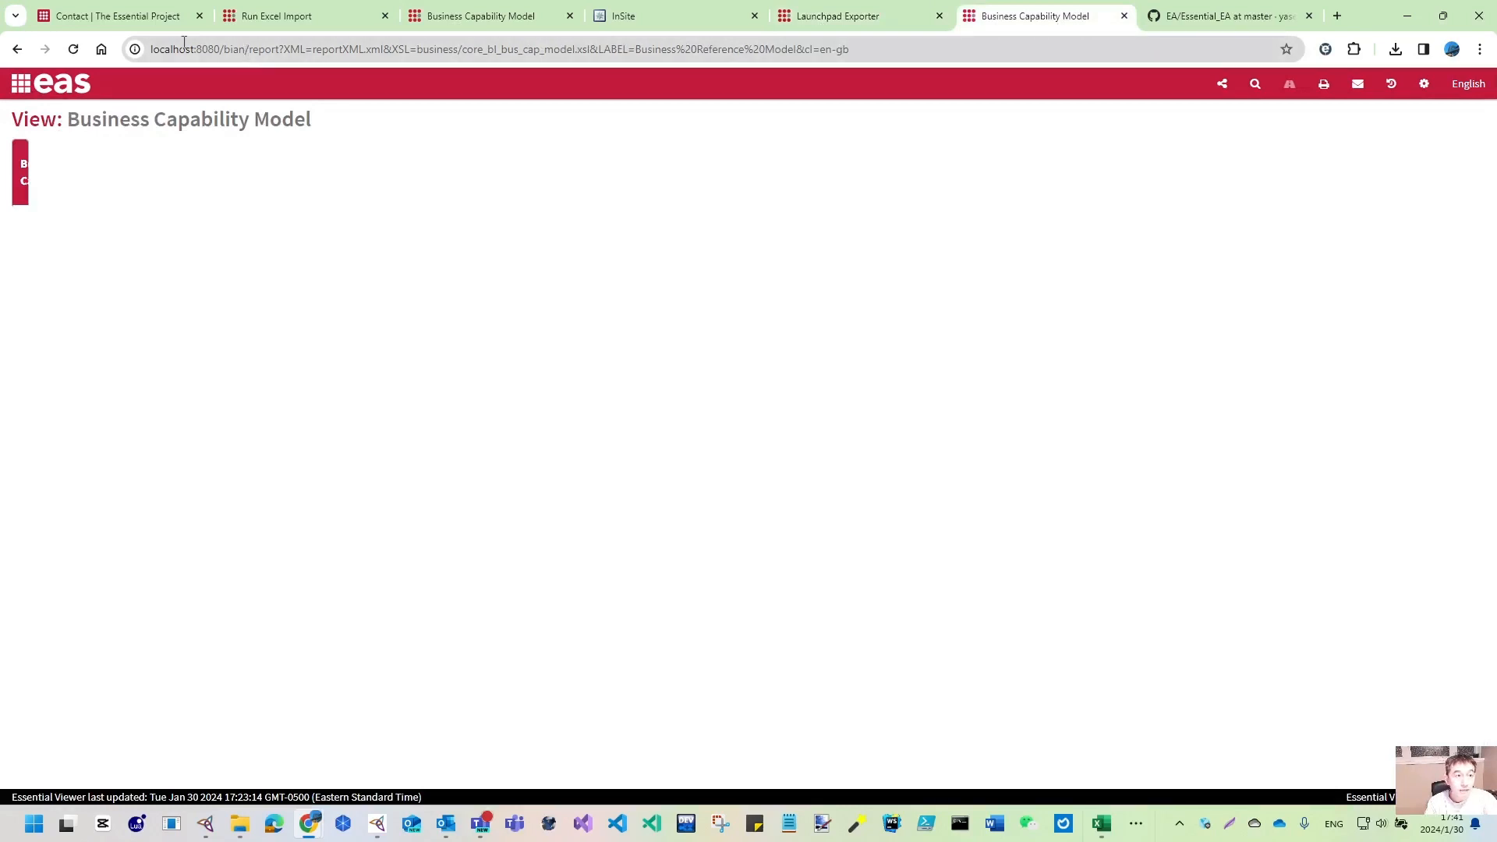
click(73, 49)
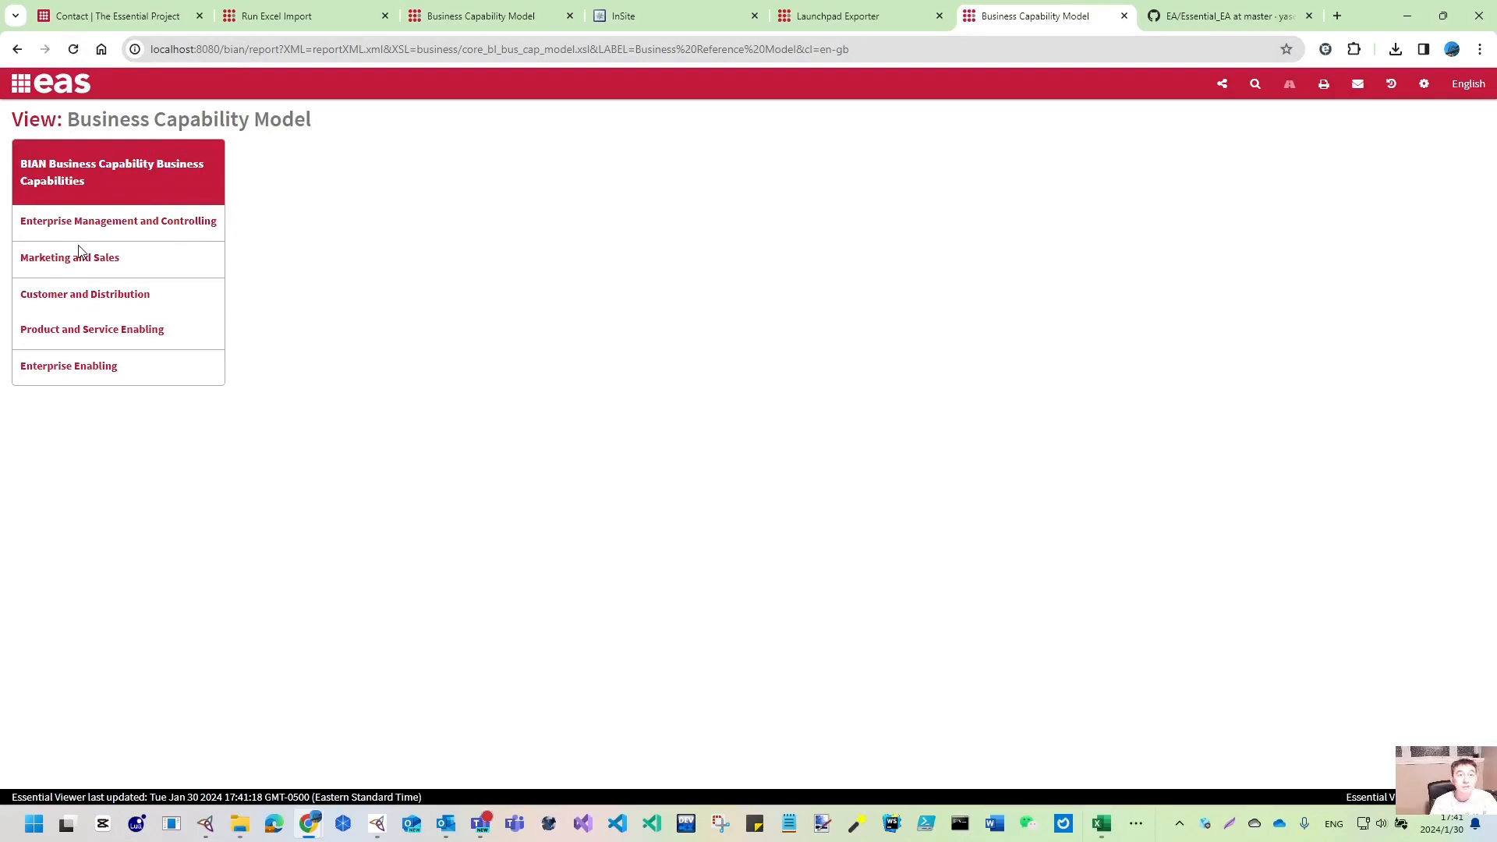
- Generate a new Launchpad export file, launchpad_export (1).xml, and bring up the BIAN spreadsheet in Excel
click(821, 15)
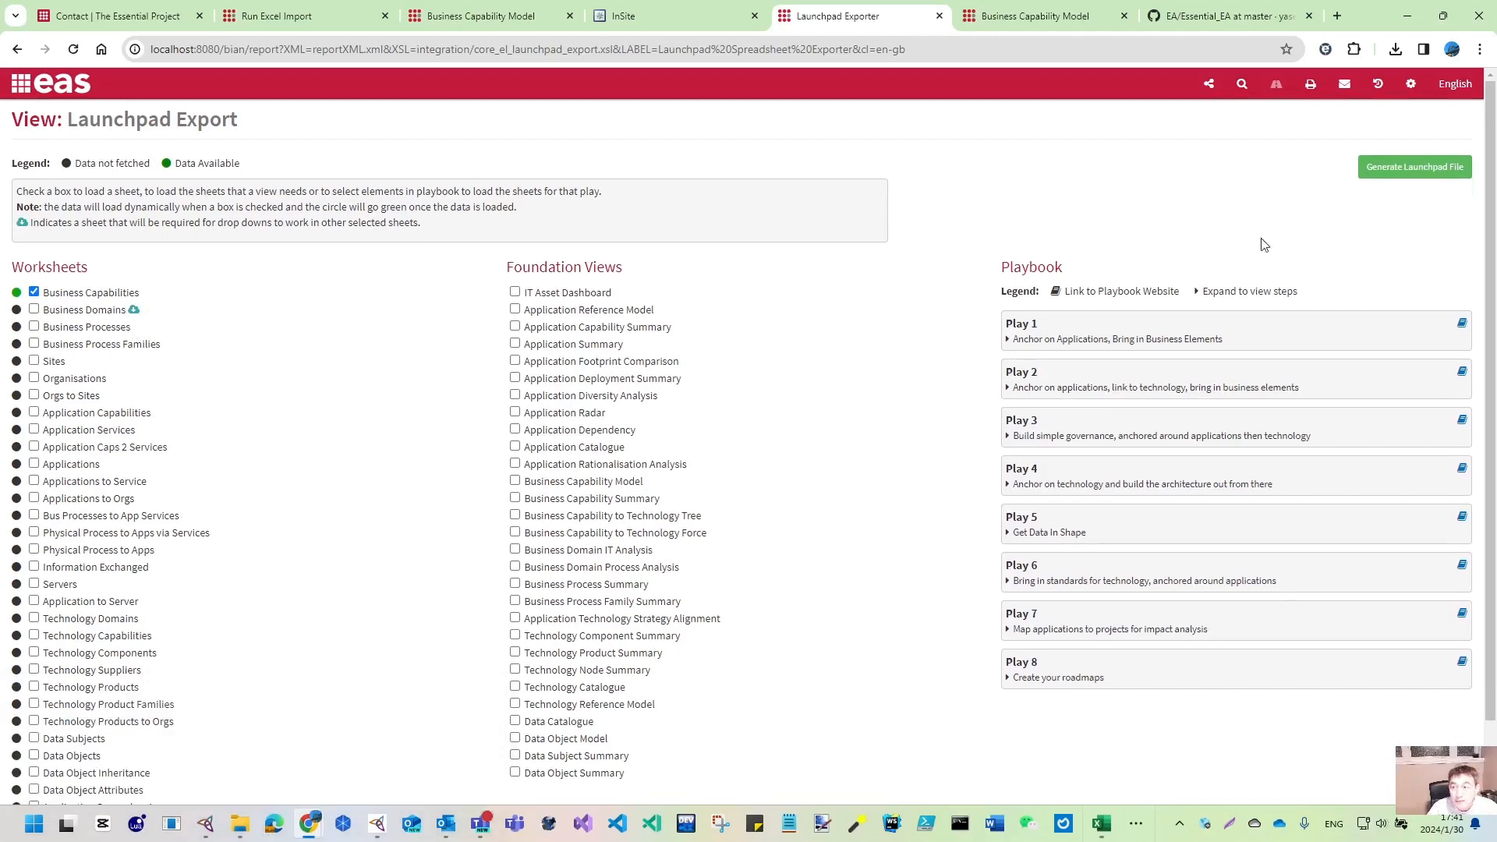
click(1408, 178)
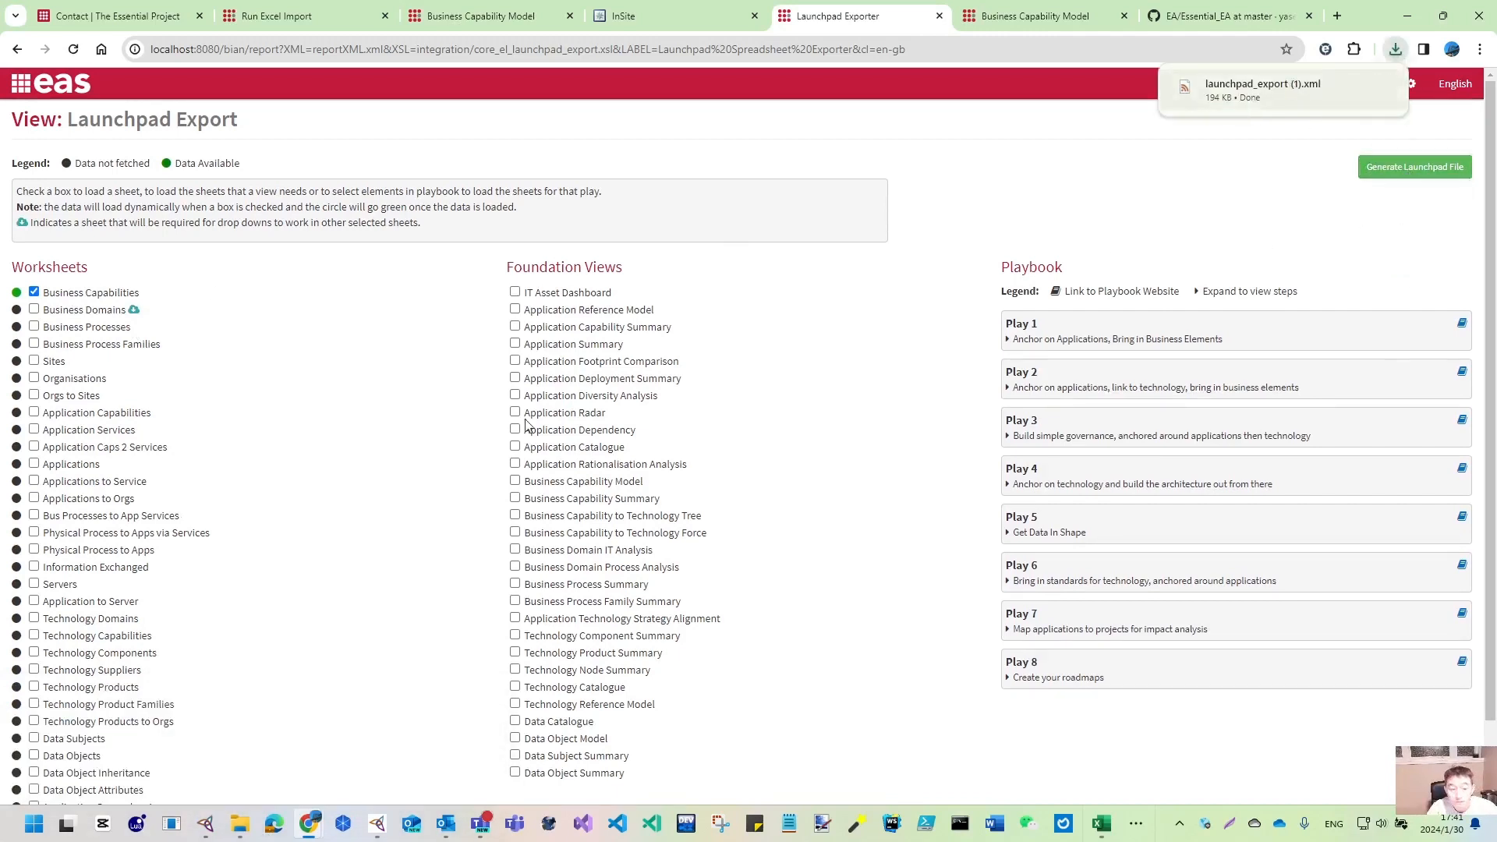
mouse_move(240, 818)
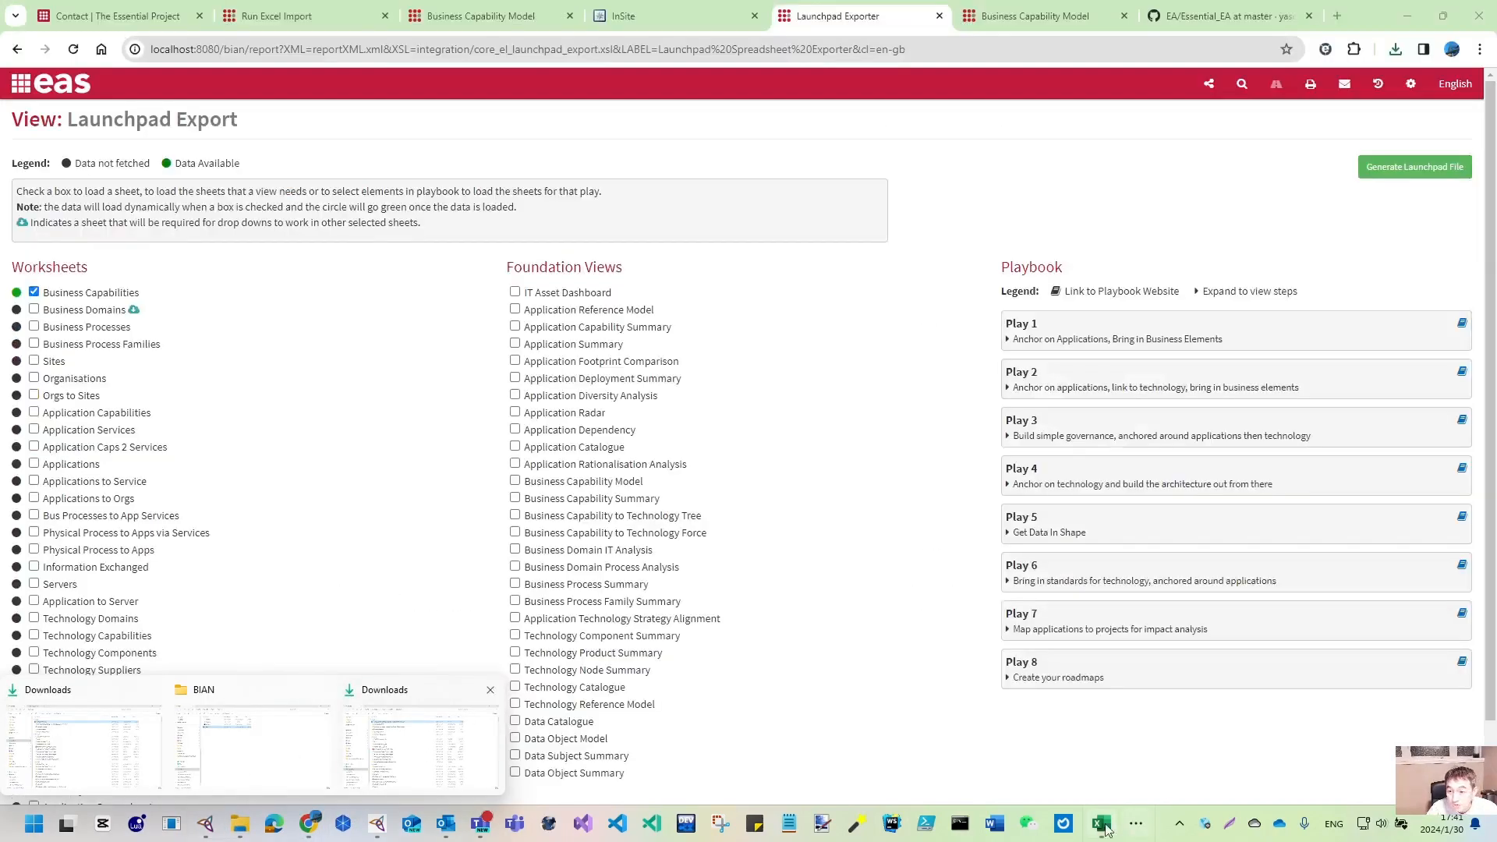
click(1101, 823)
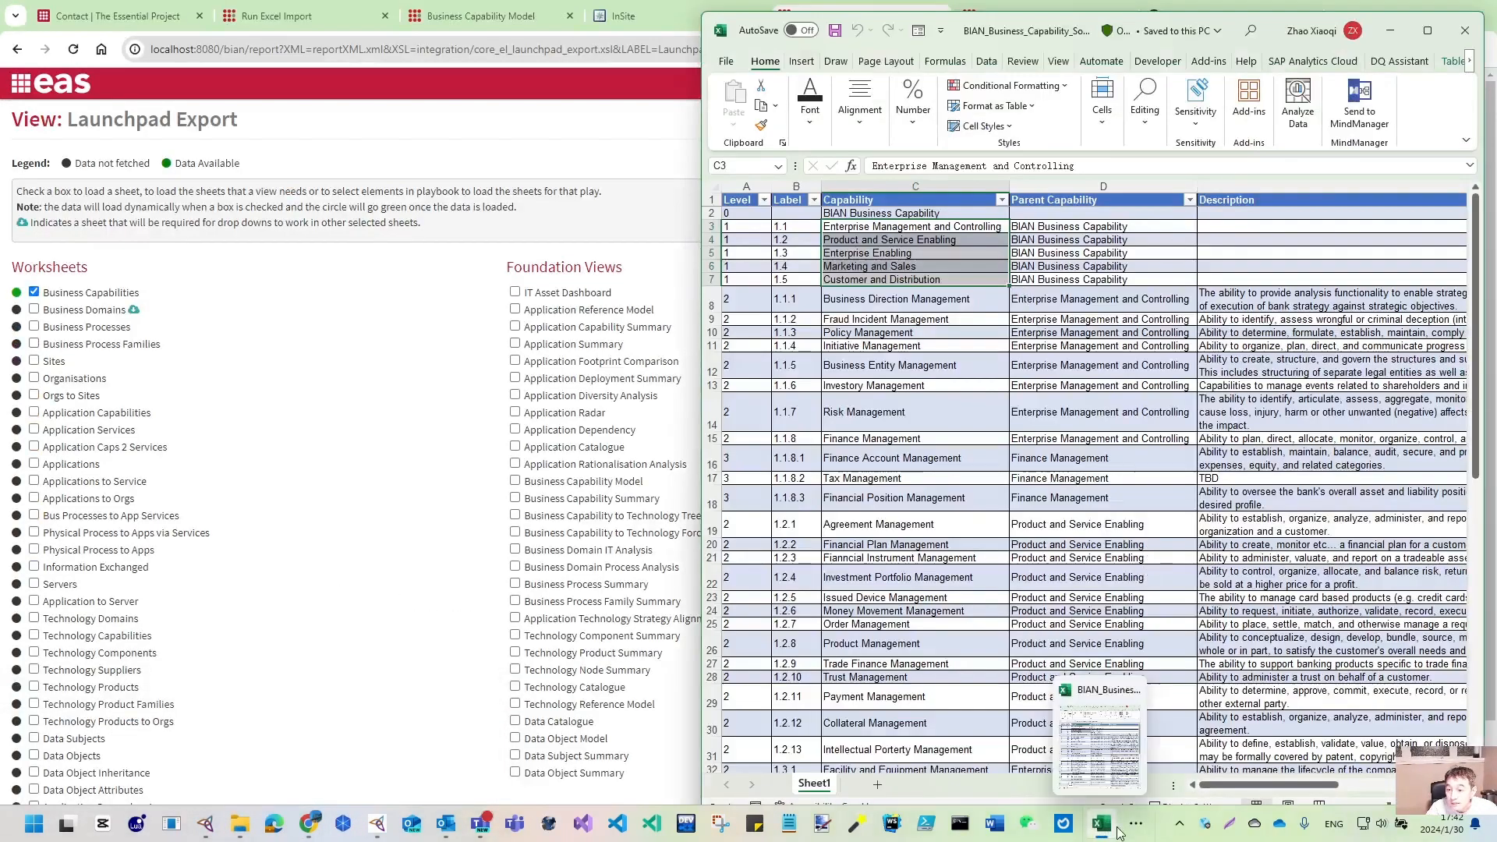
- Bring the Downloads folder window, listing launchpad_export (1).xml, to the front
mouse_move(242, 801)
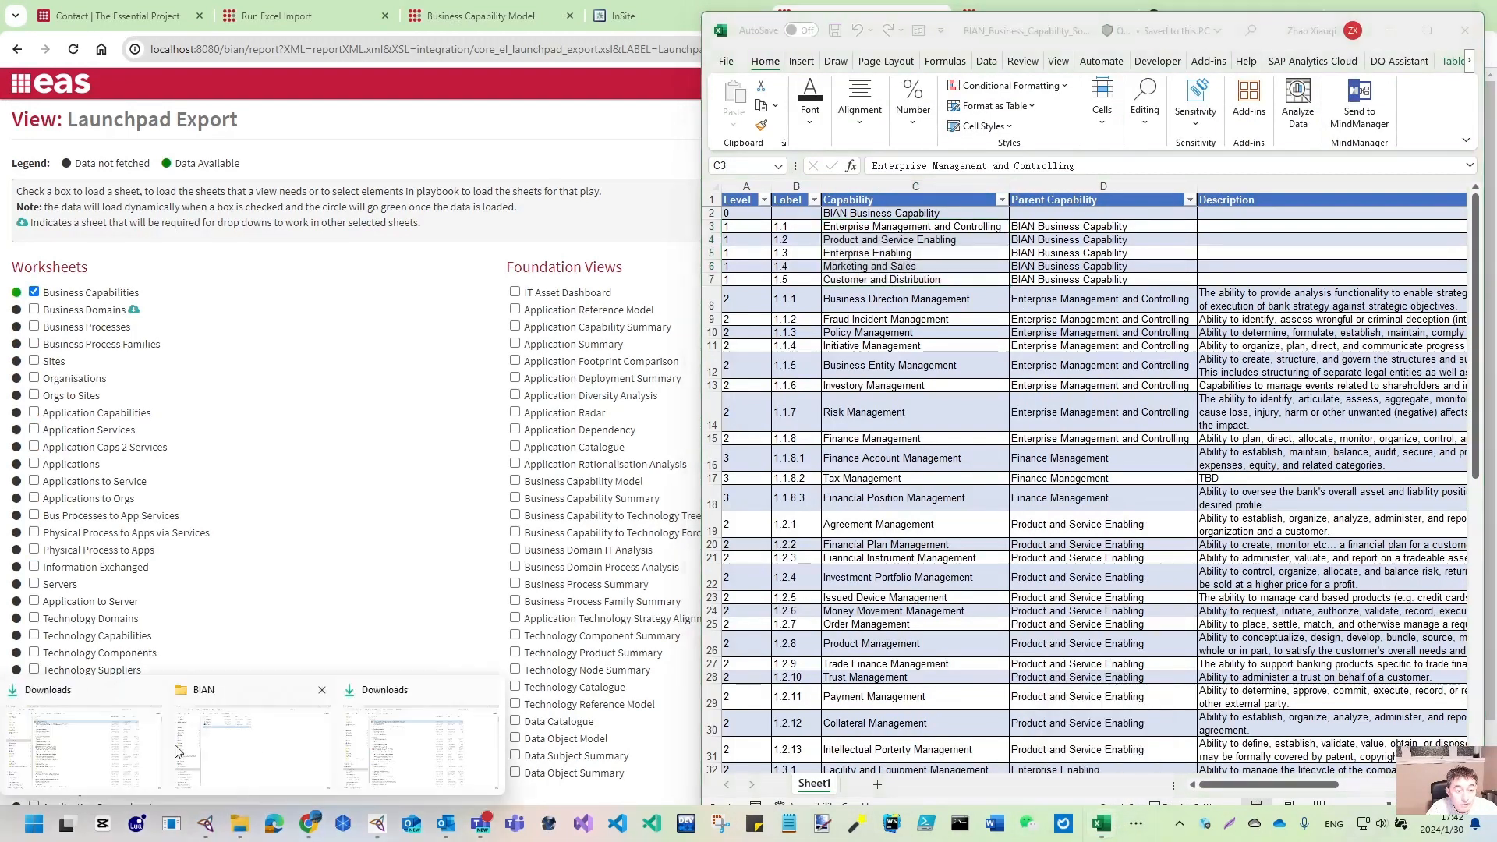
click(69, 766)
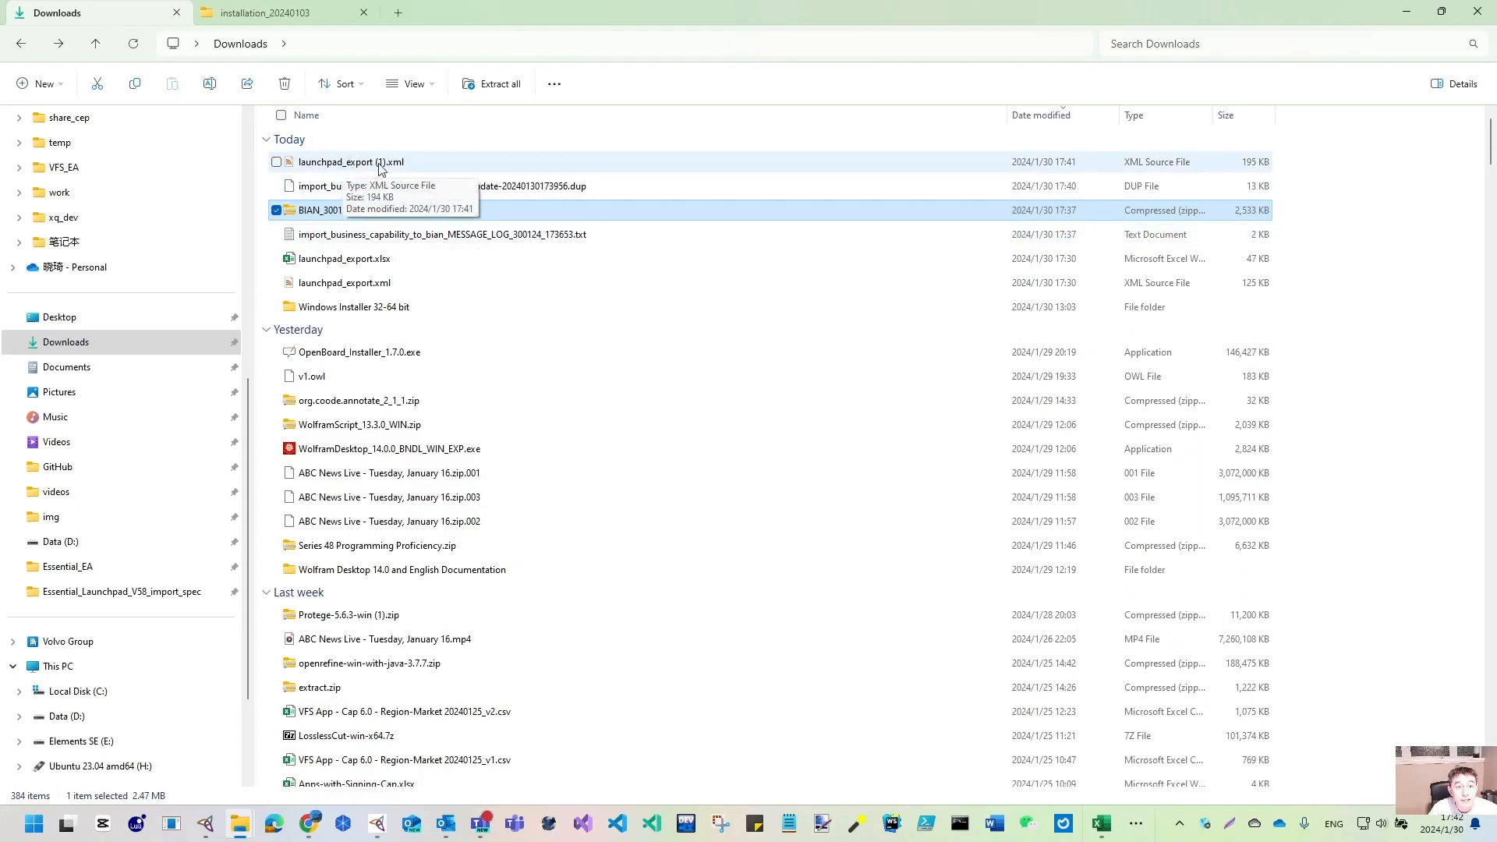
- Open launchpad_export (1).xml with Excel and stretch its window to full screen height
click(382, 167)
right_click(394, 168)
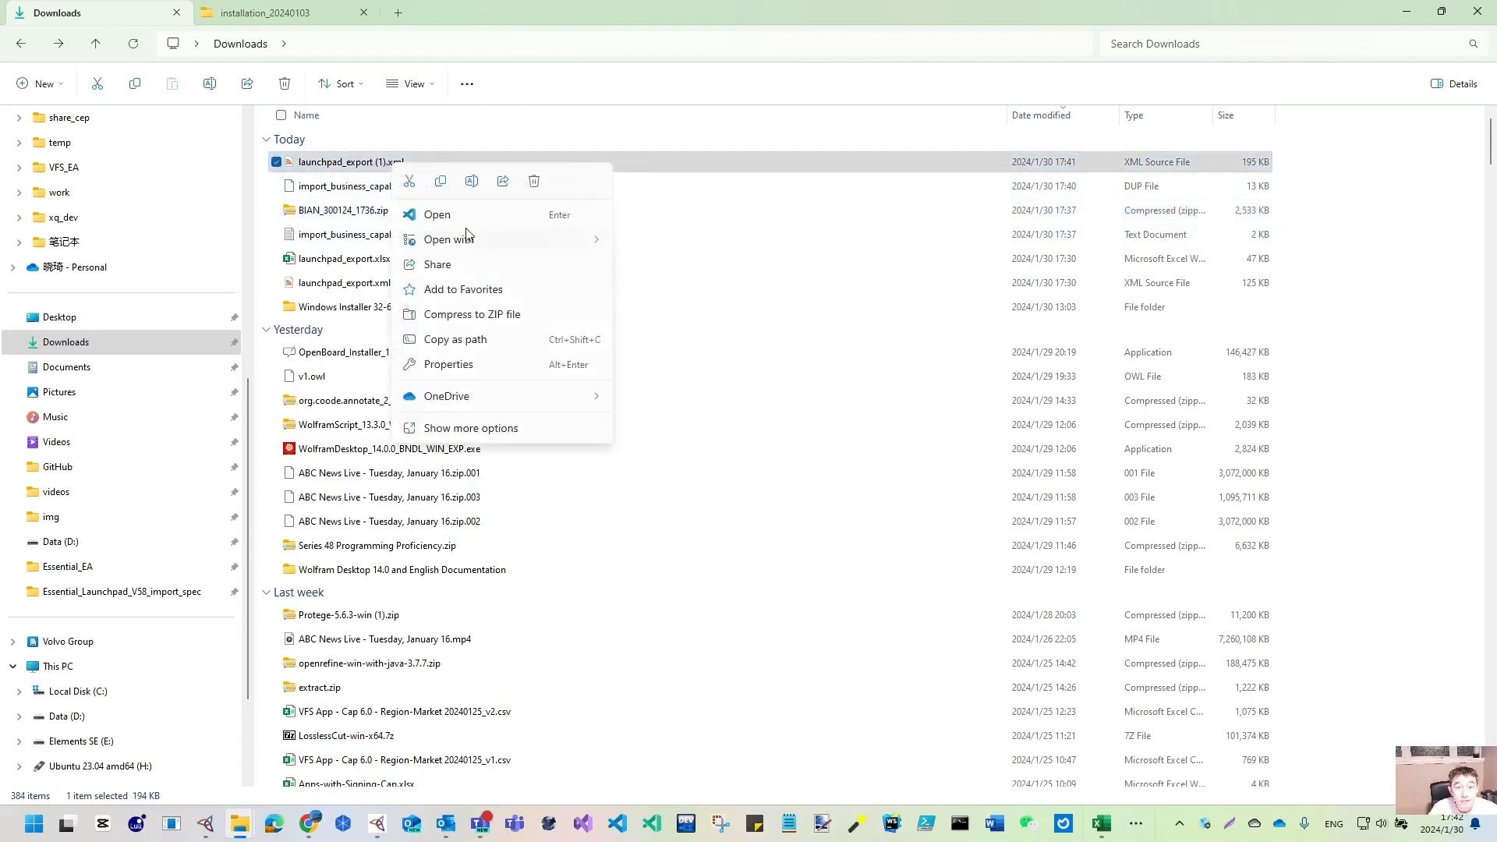
mouse_move(499, 243)
click(706, 266)
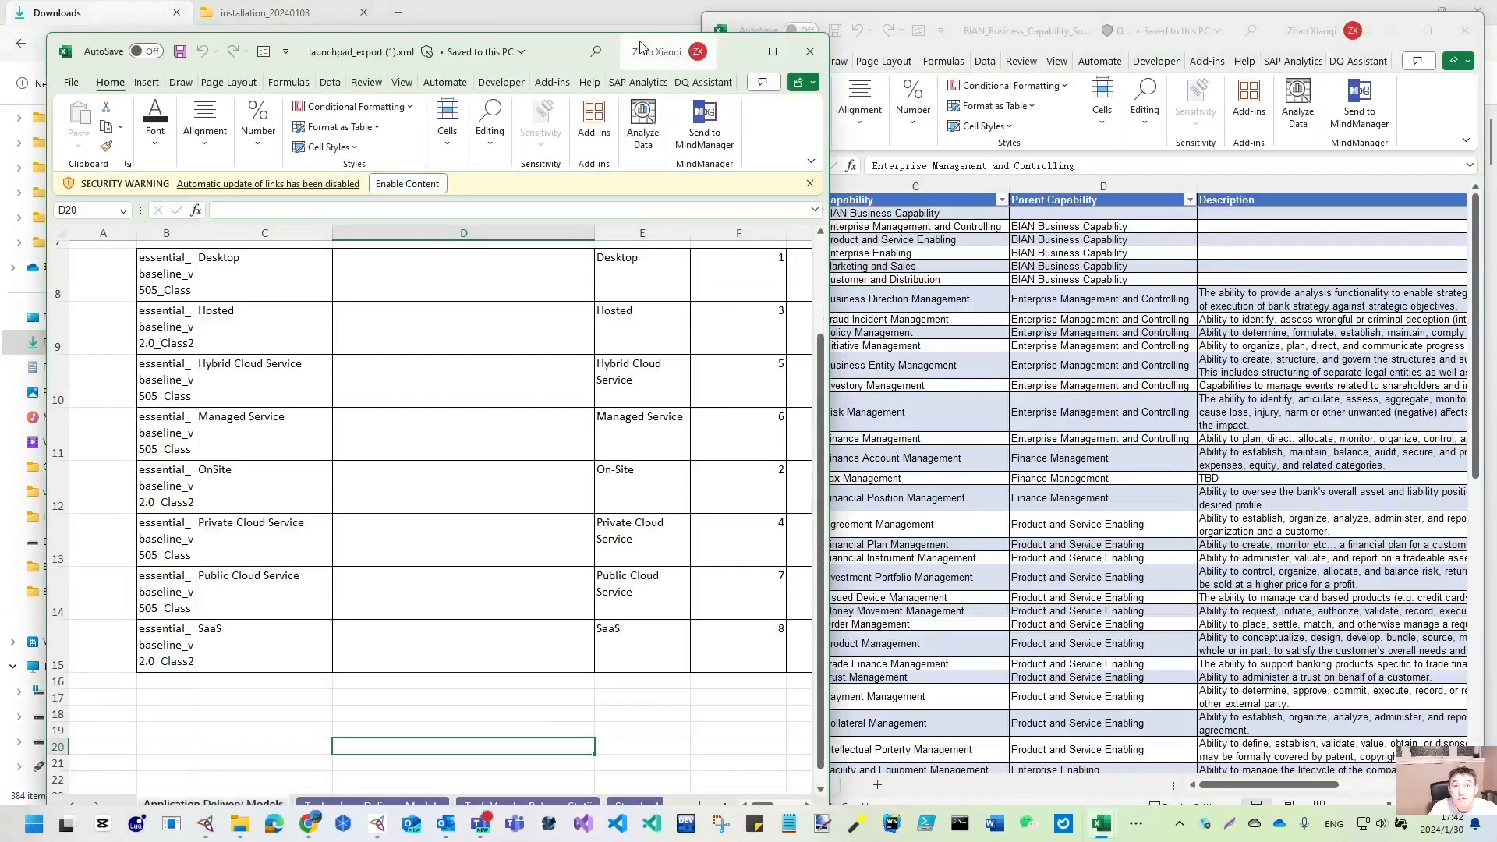
drag(639, 43, 511, 121)
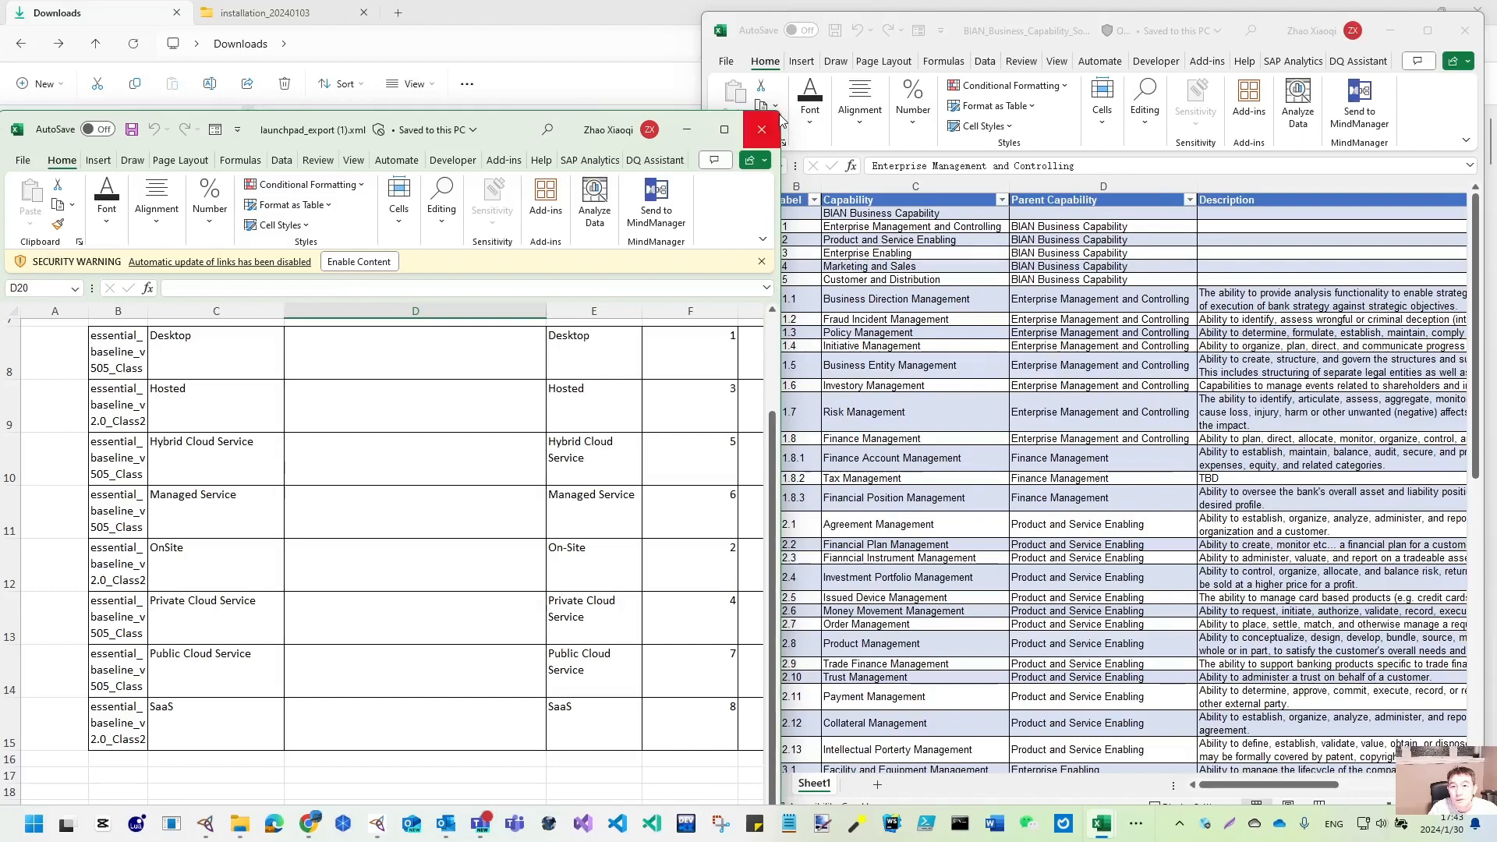
drag(780, 111, 750, 134)
drag(544, 123, 544, 286)
drag(378, 275, 378, 173)
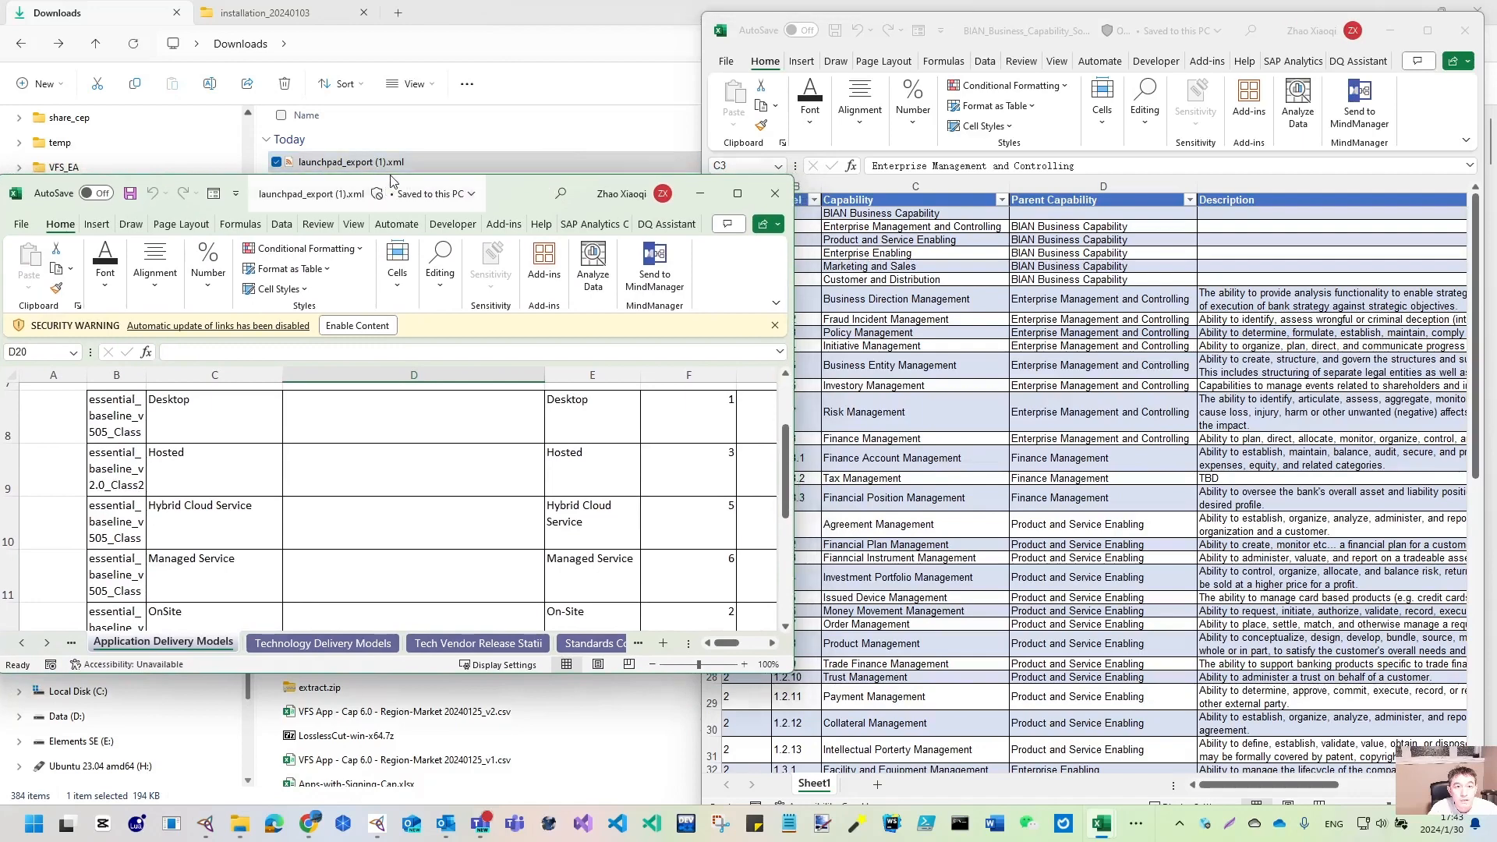
double_click(304, 672)
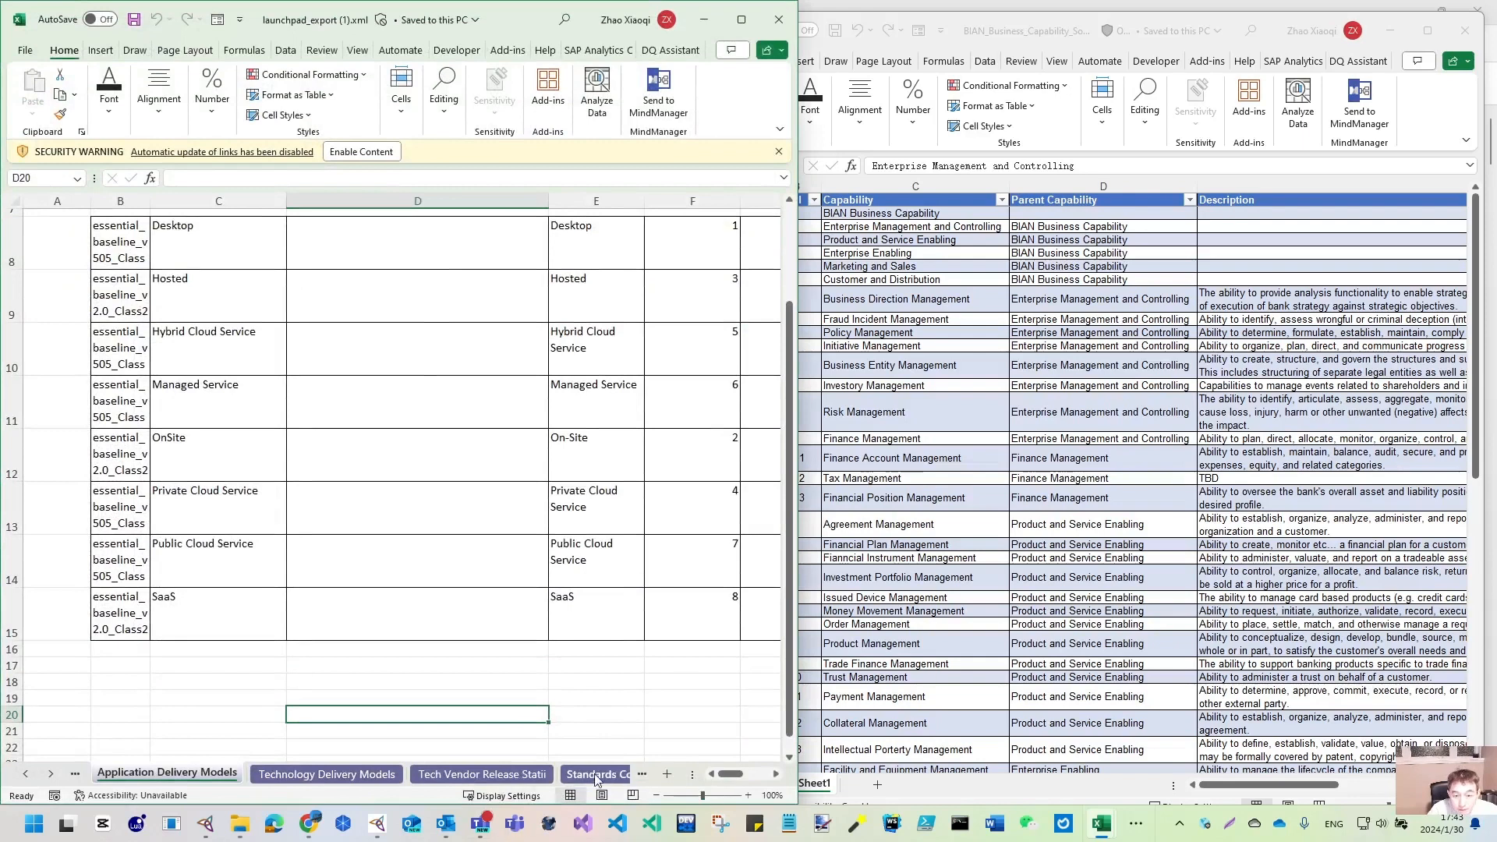
- View the Business Capabilities sheet, which lists only BIAN Business Capability
click(776, 774)
click(776, 773)
click(776, 774)
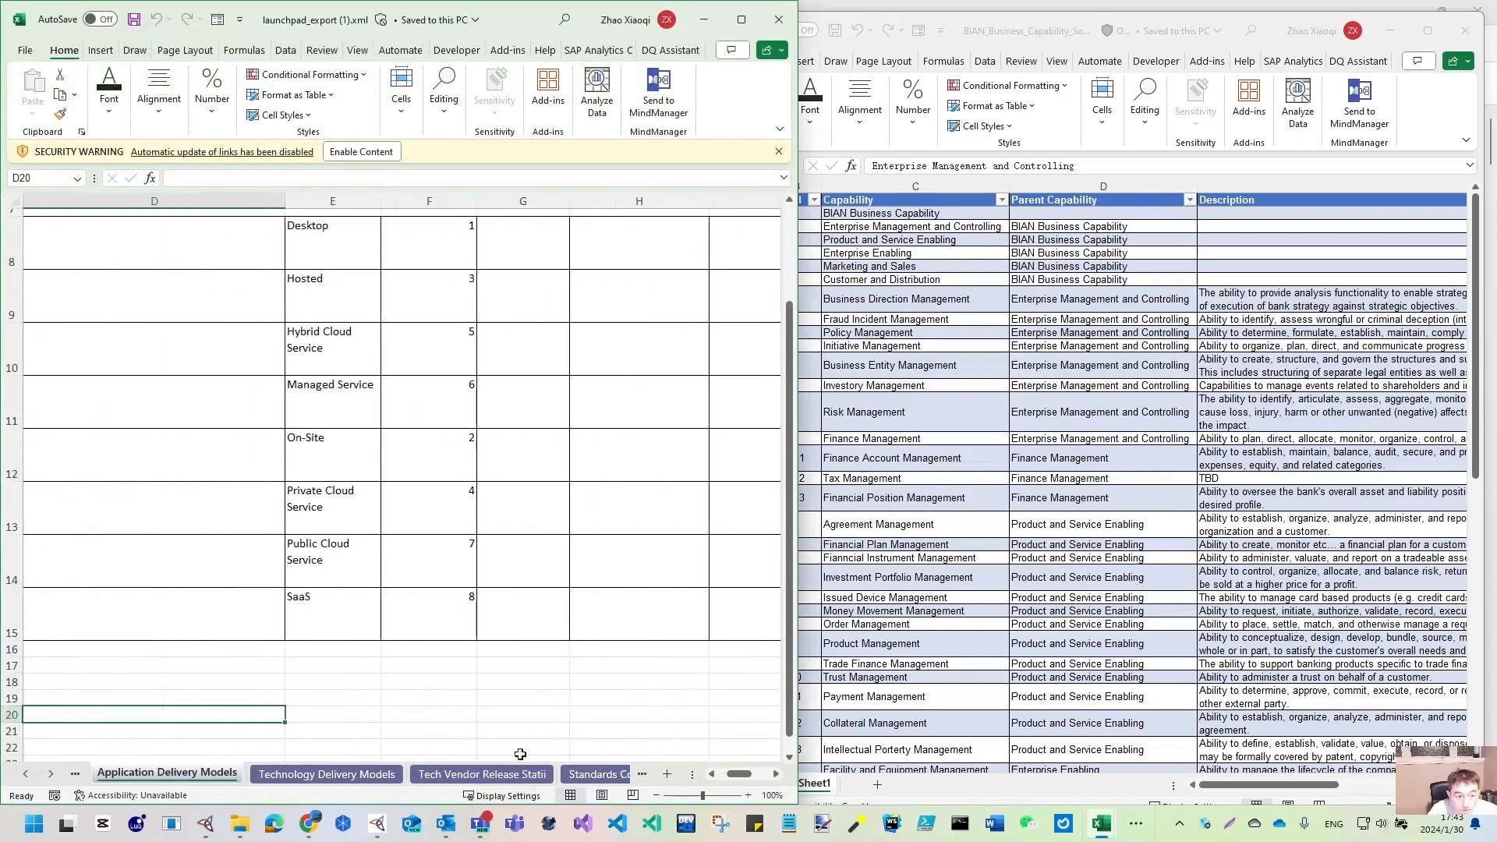
click(53, 775)
click(53, 776)
click(53, 775)
click(53, 776)
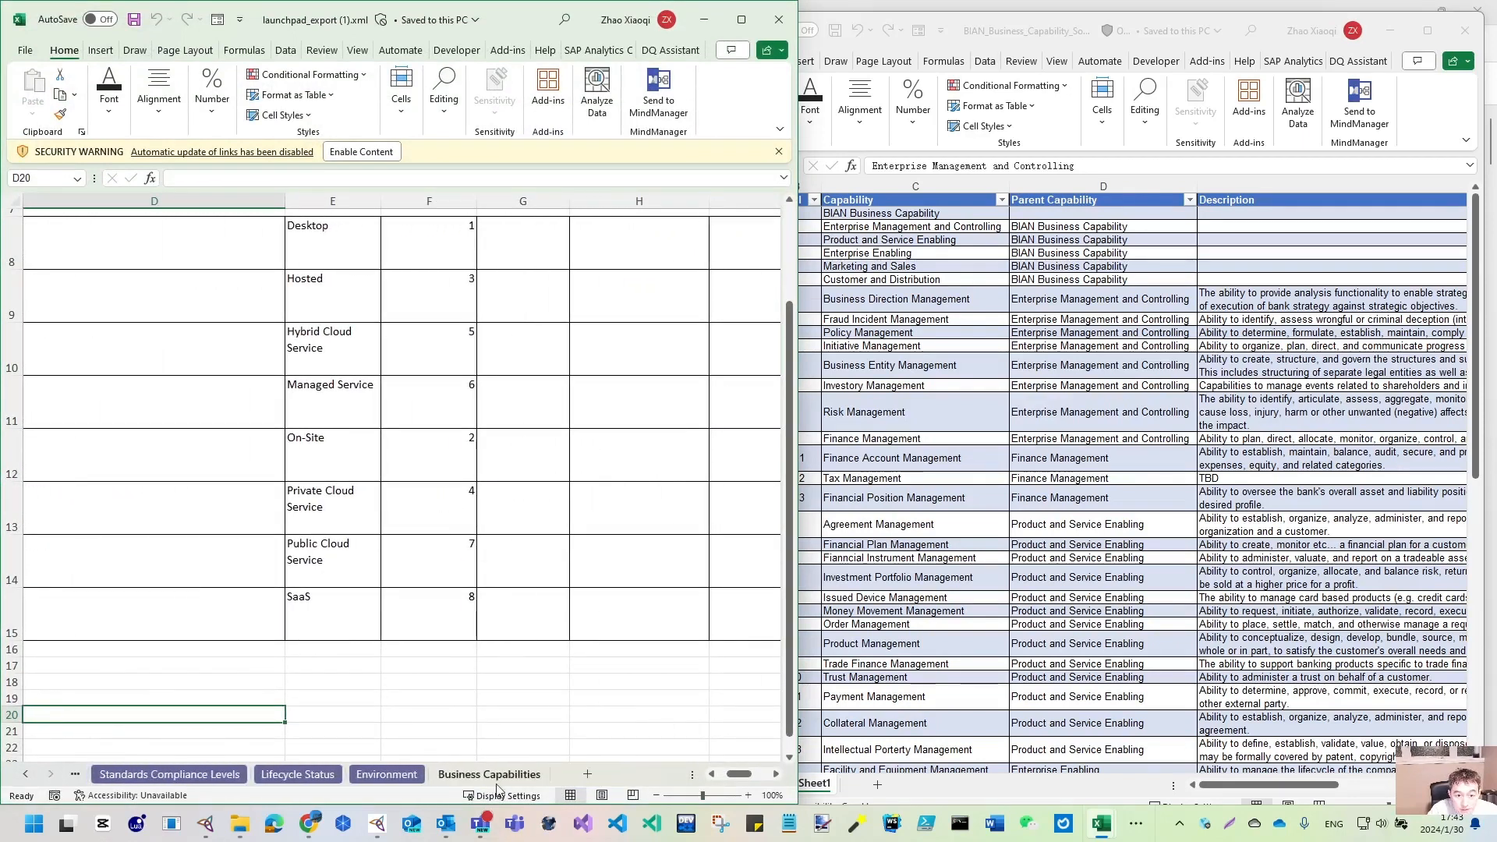
click(489, 772)
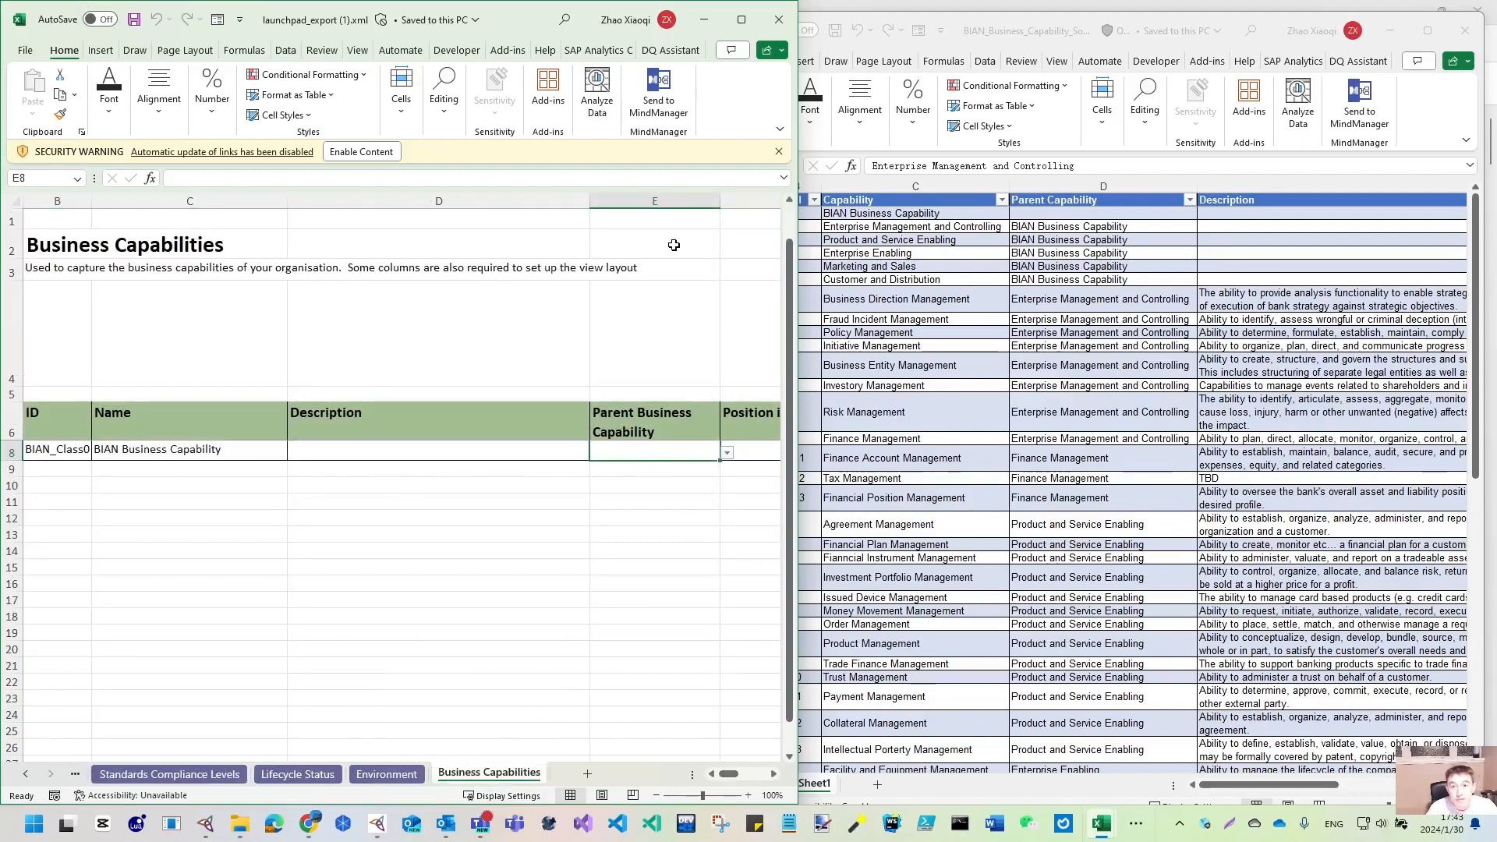
- Close the launchpad_export (1).xml workbook
key(alt+Tab)
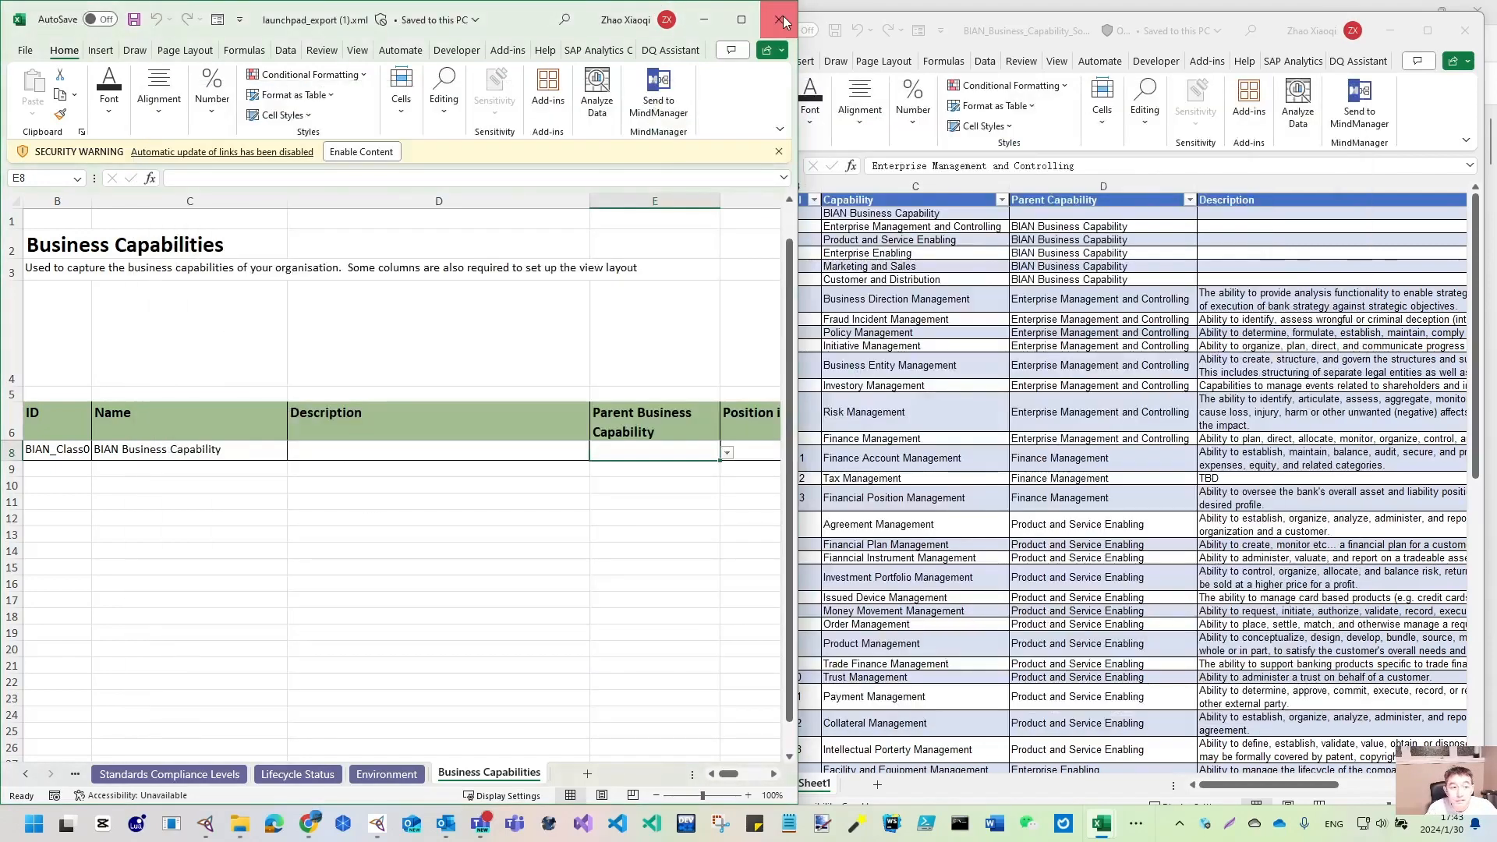
click(782, 21)
key(alt+Tab)
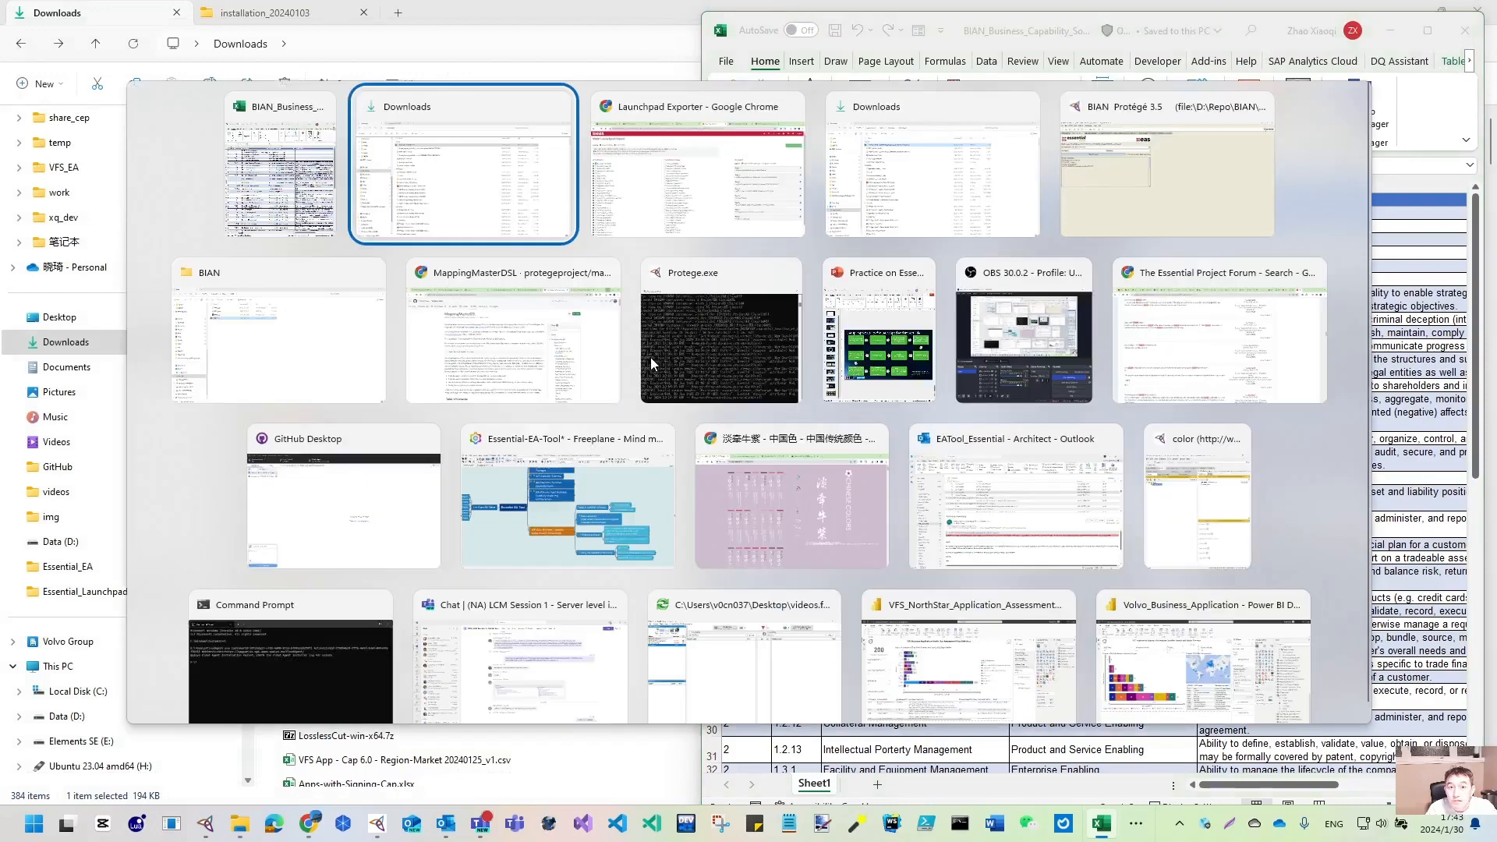
- Reload Launchpad Export, include Business Capabilities, generate launchpad_export (2).xml, and bring Downloads forward
key(alt+Tab)
click(73, 50)
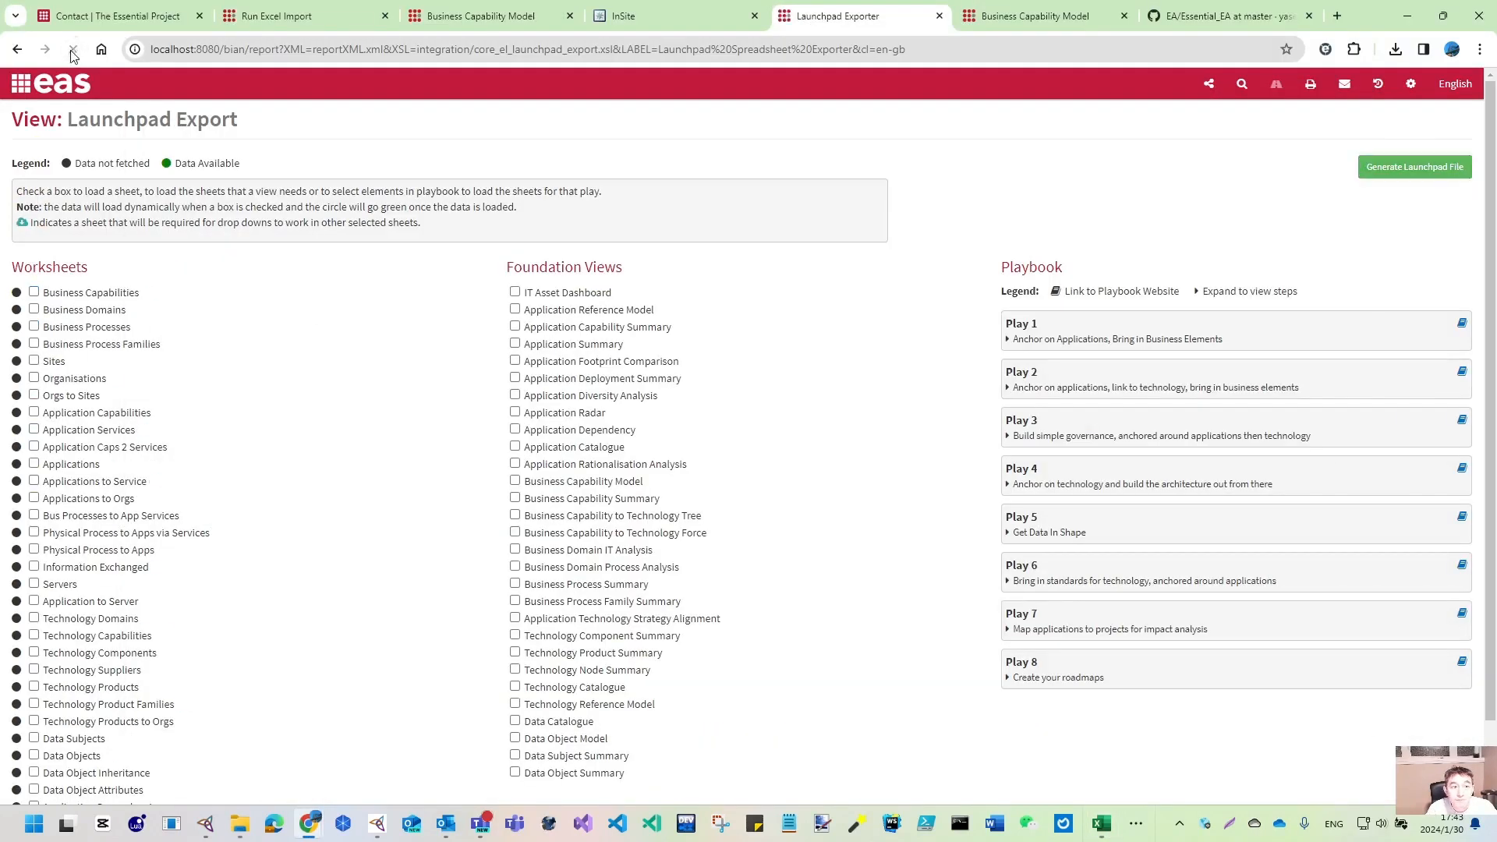
click(34, 294)
click(1414, 169)
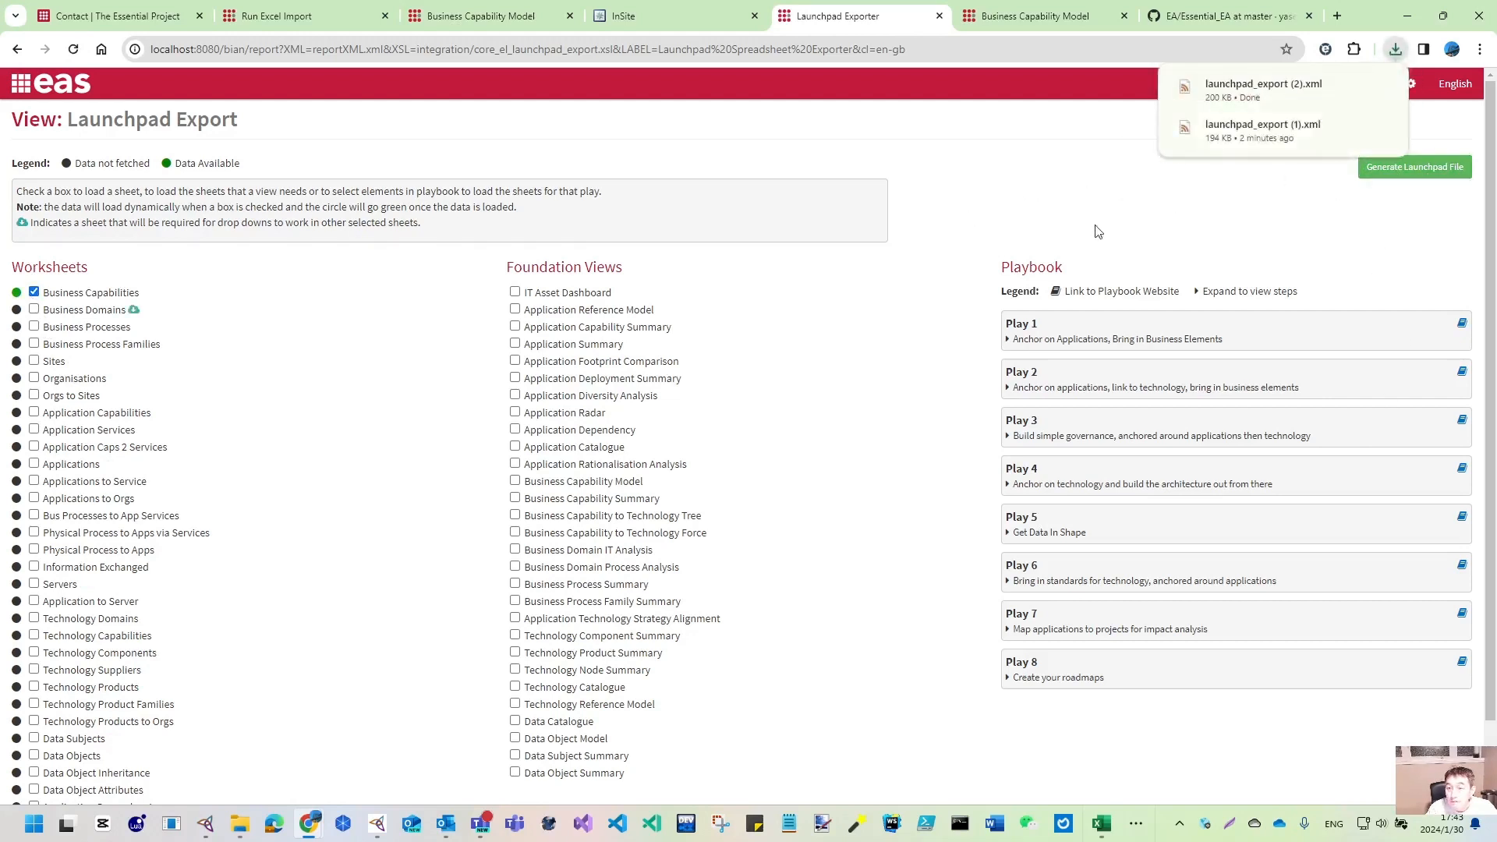
mouse_move(241, 818)
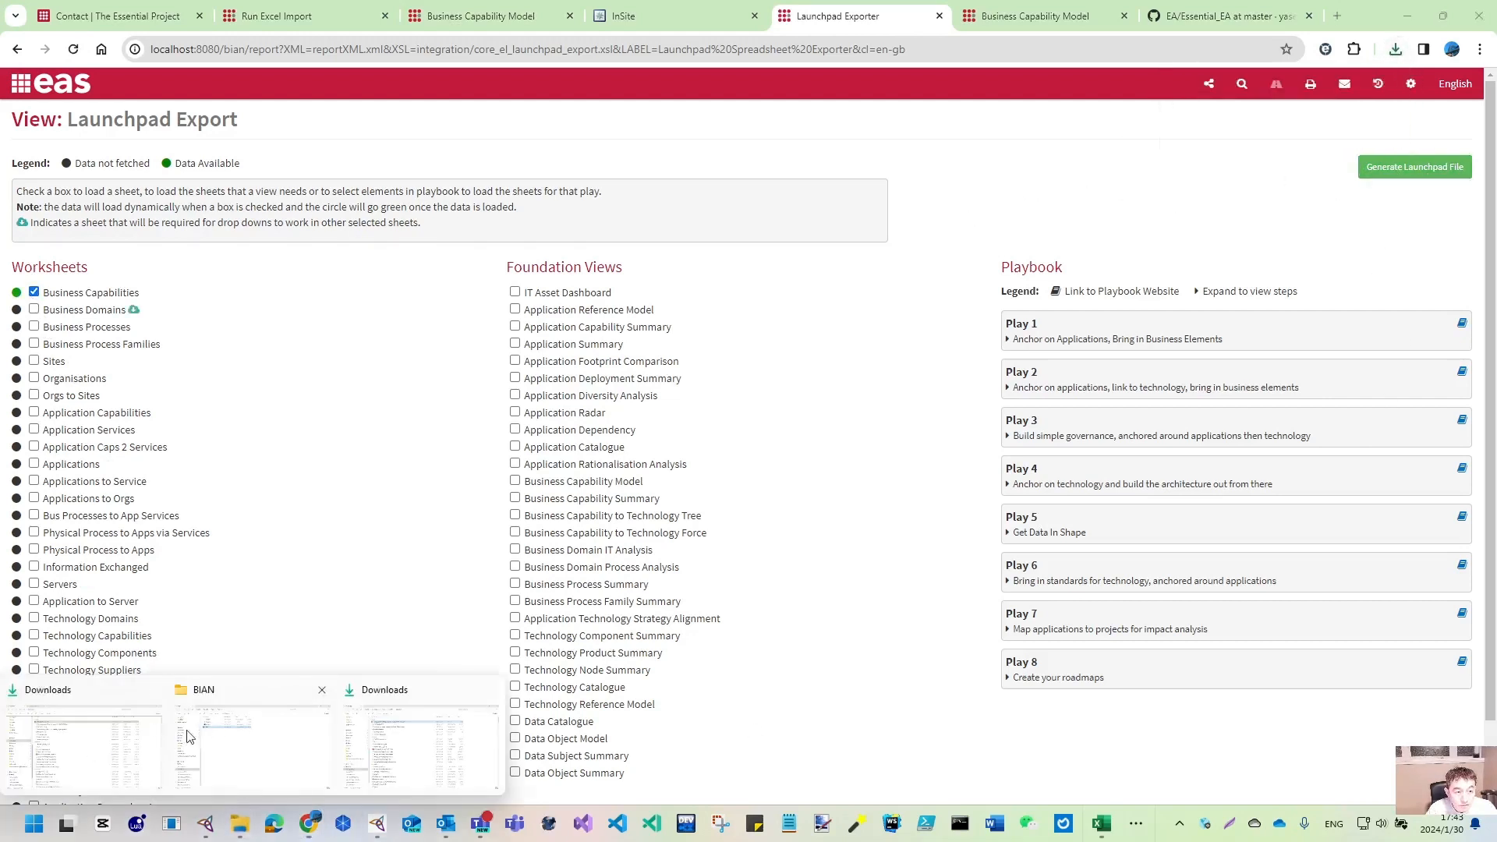
click(112, 735)
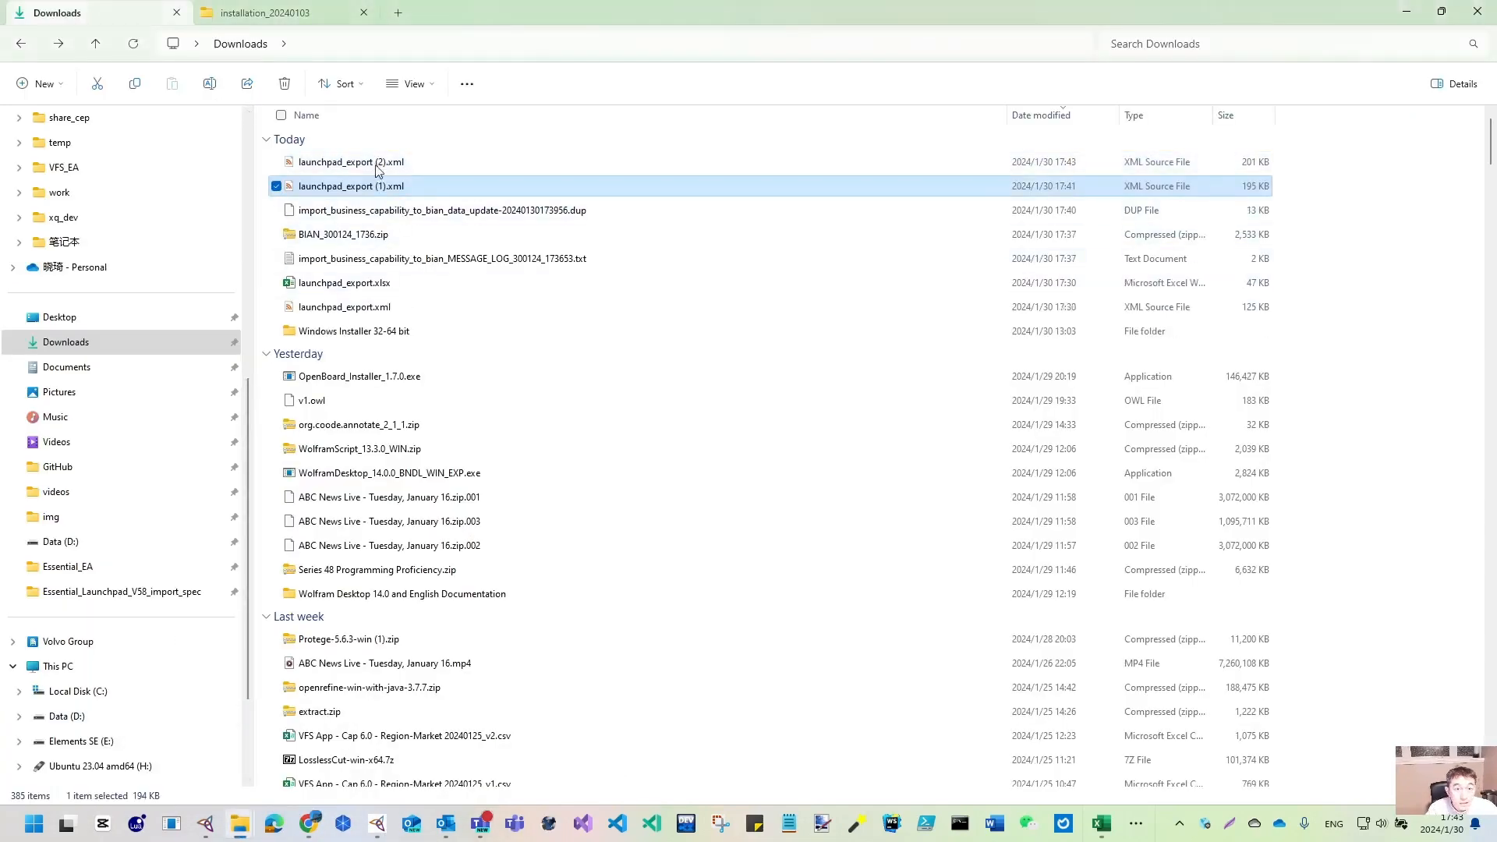
- Open launchpad_export (2).xml with Excel and stretch its window to full screen height
click(387, 162)
right_click(375, 161)
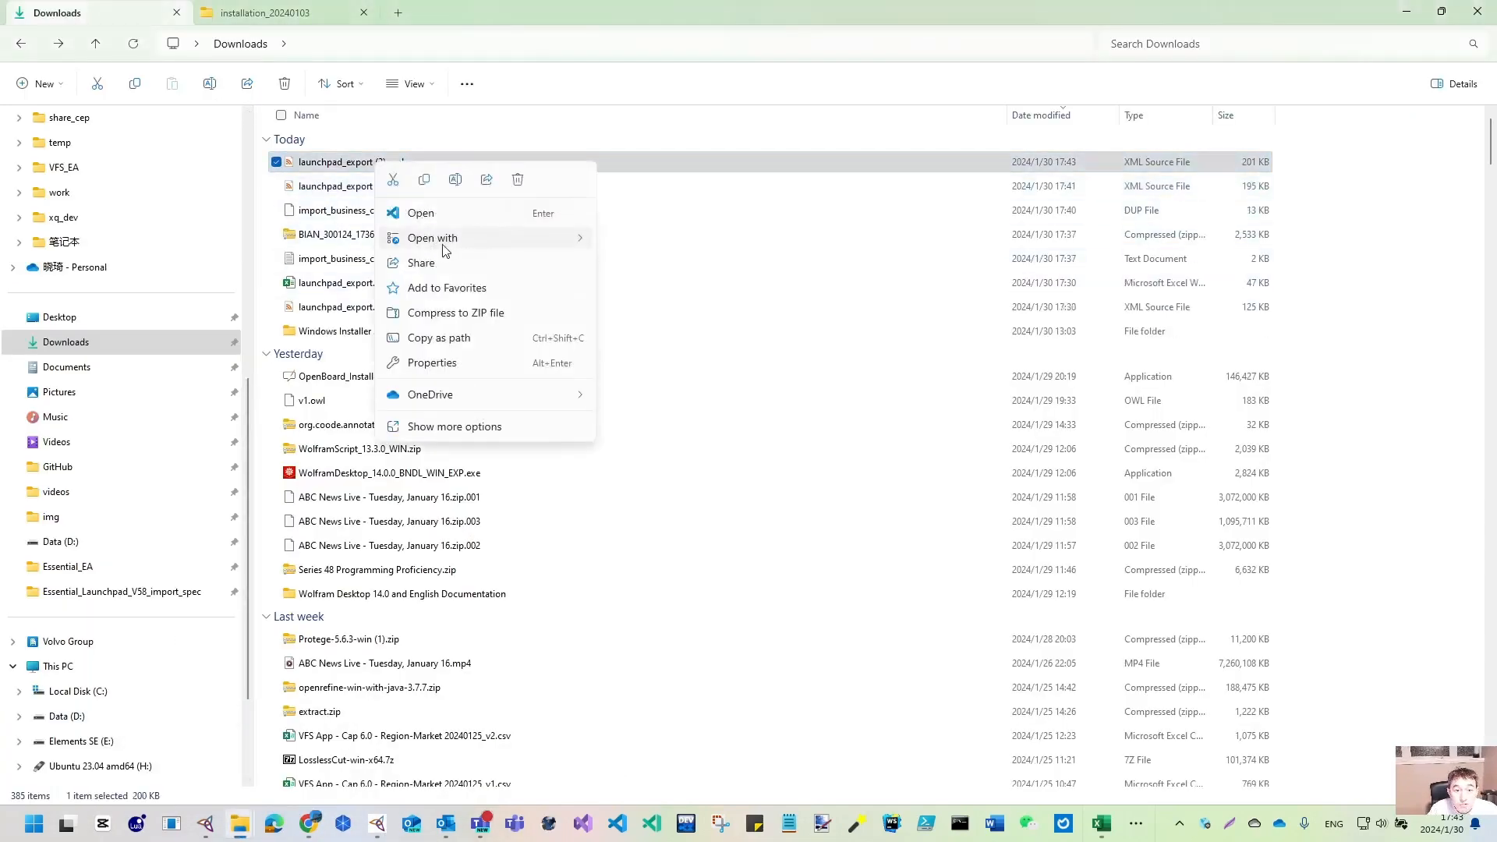
mouse_move(442, 244)
click(671, 263)
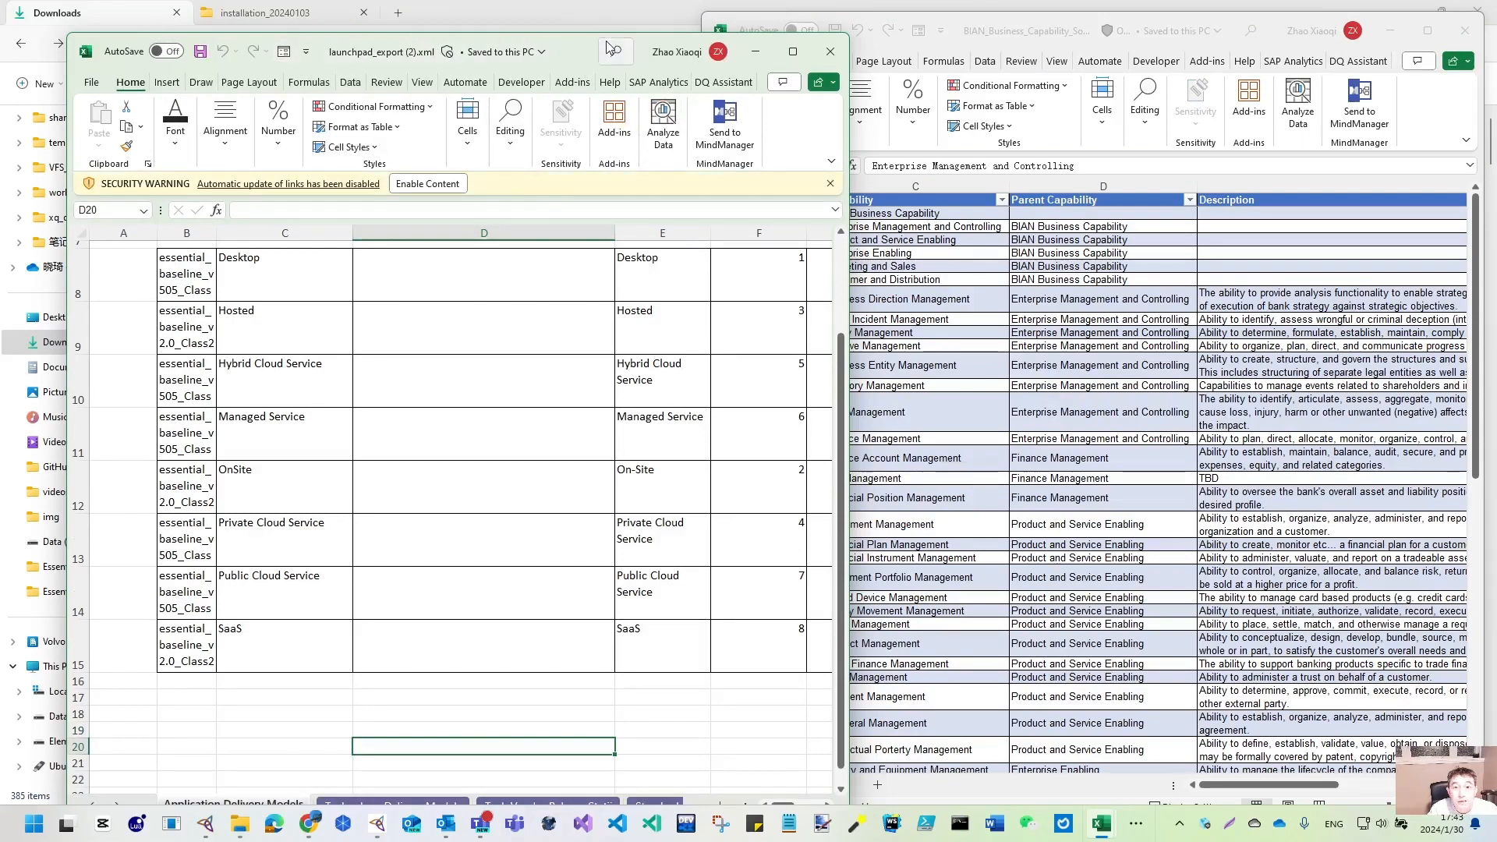
drag(849, 34, 888, 341)
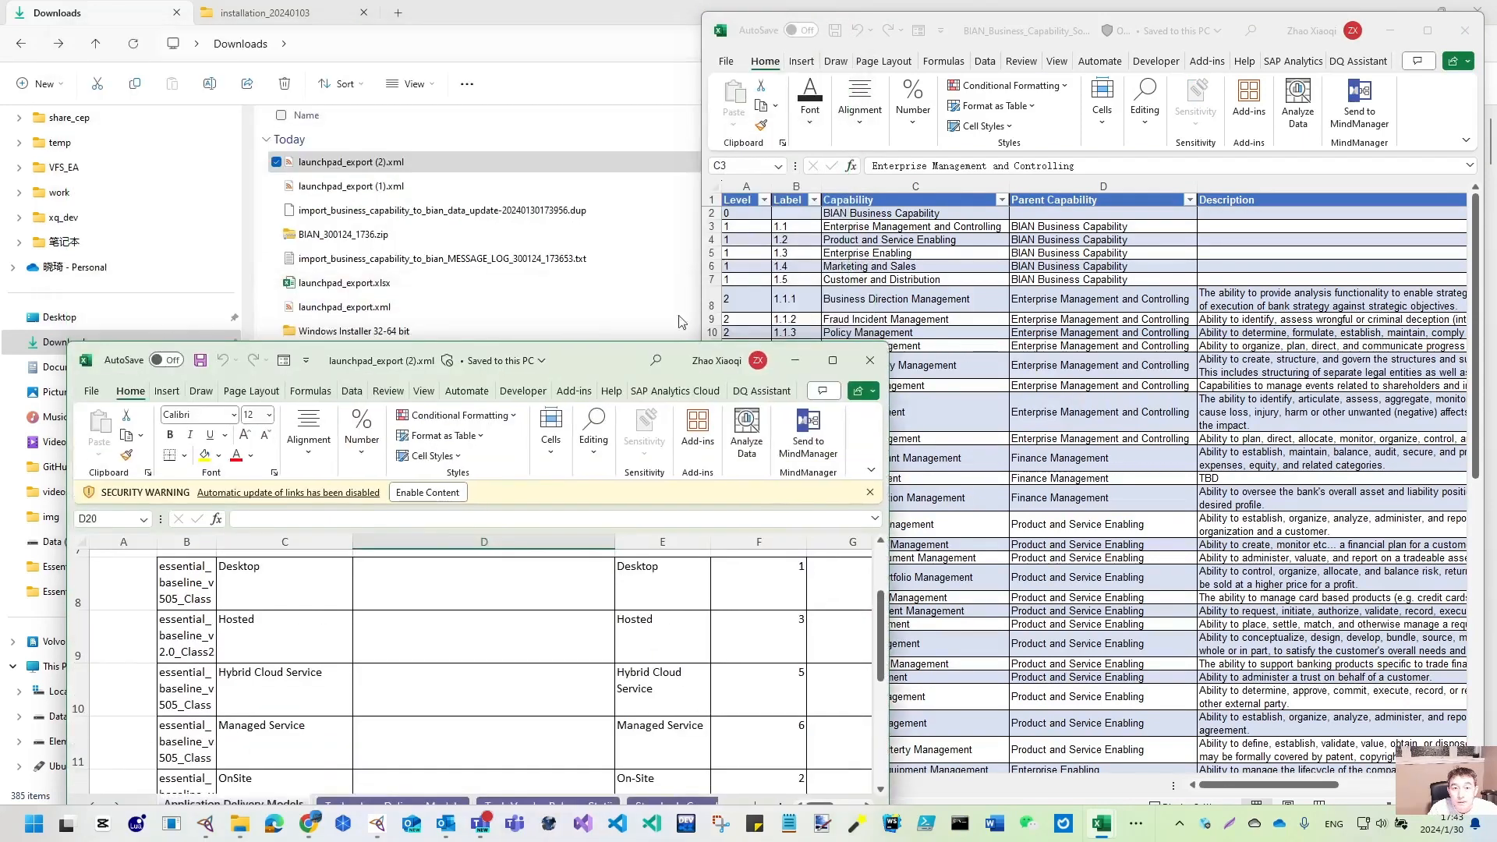
drag(590, 362, 533, 146)
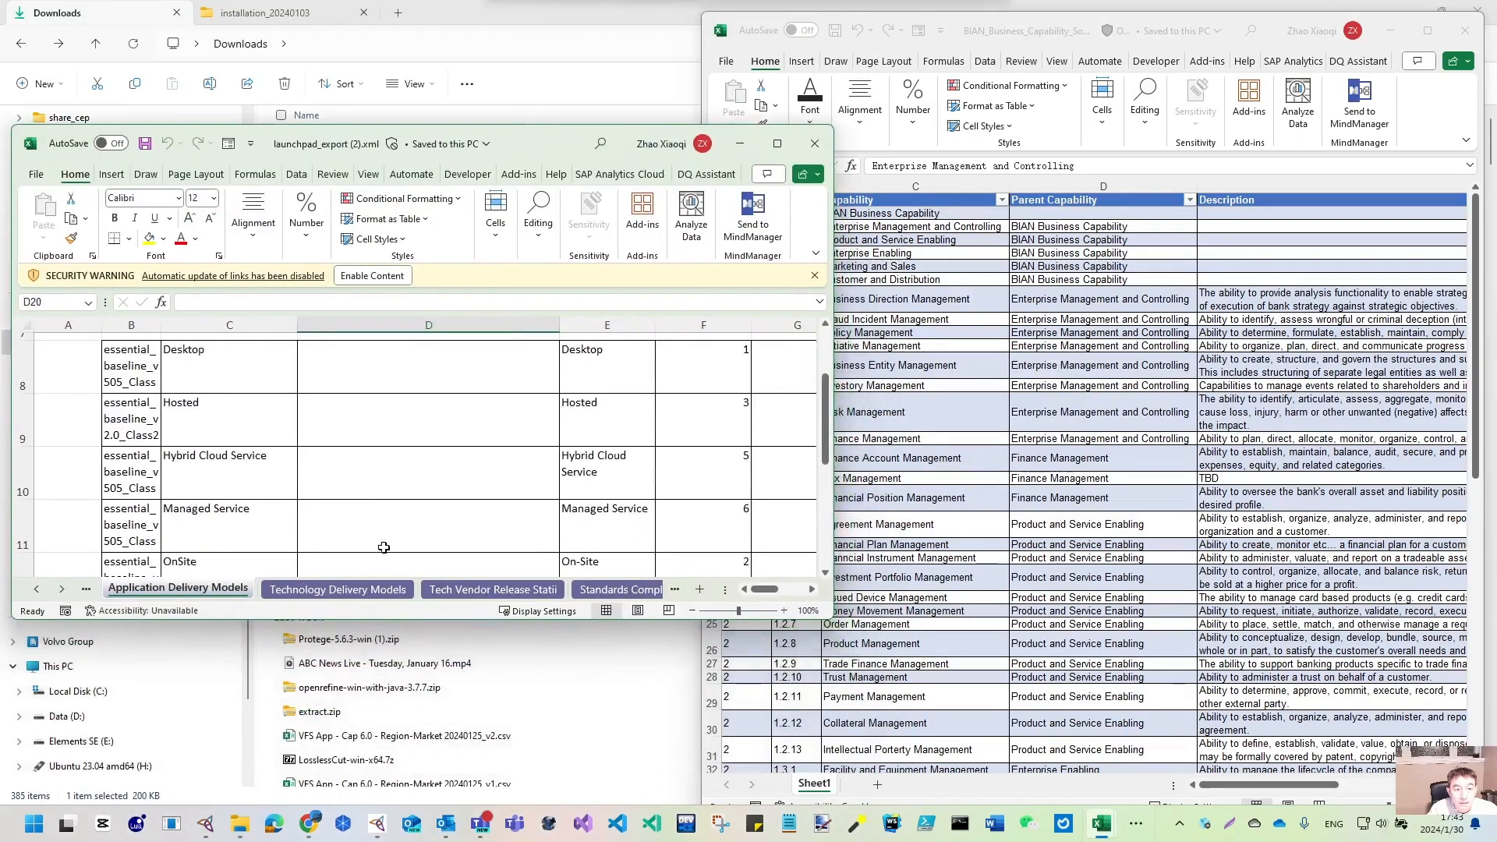
double_click(338, 619)
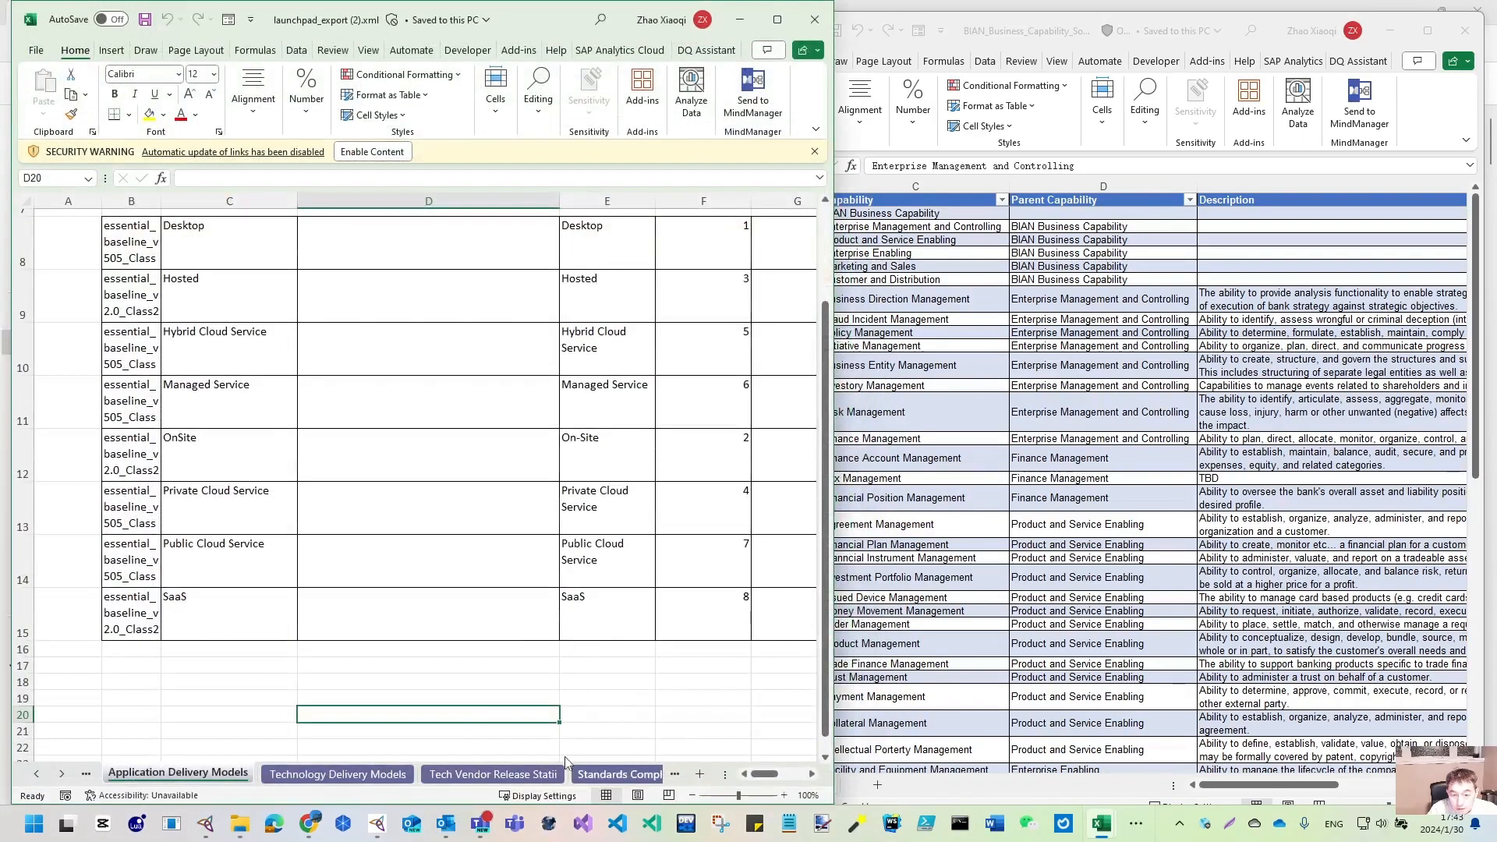
- Show the Business Capabilities sheet listing five children under BIAN Business Capability, widening the window
click(62, 775)
click(62, 775)
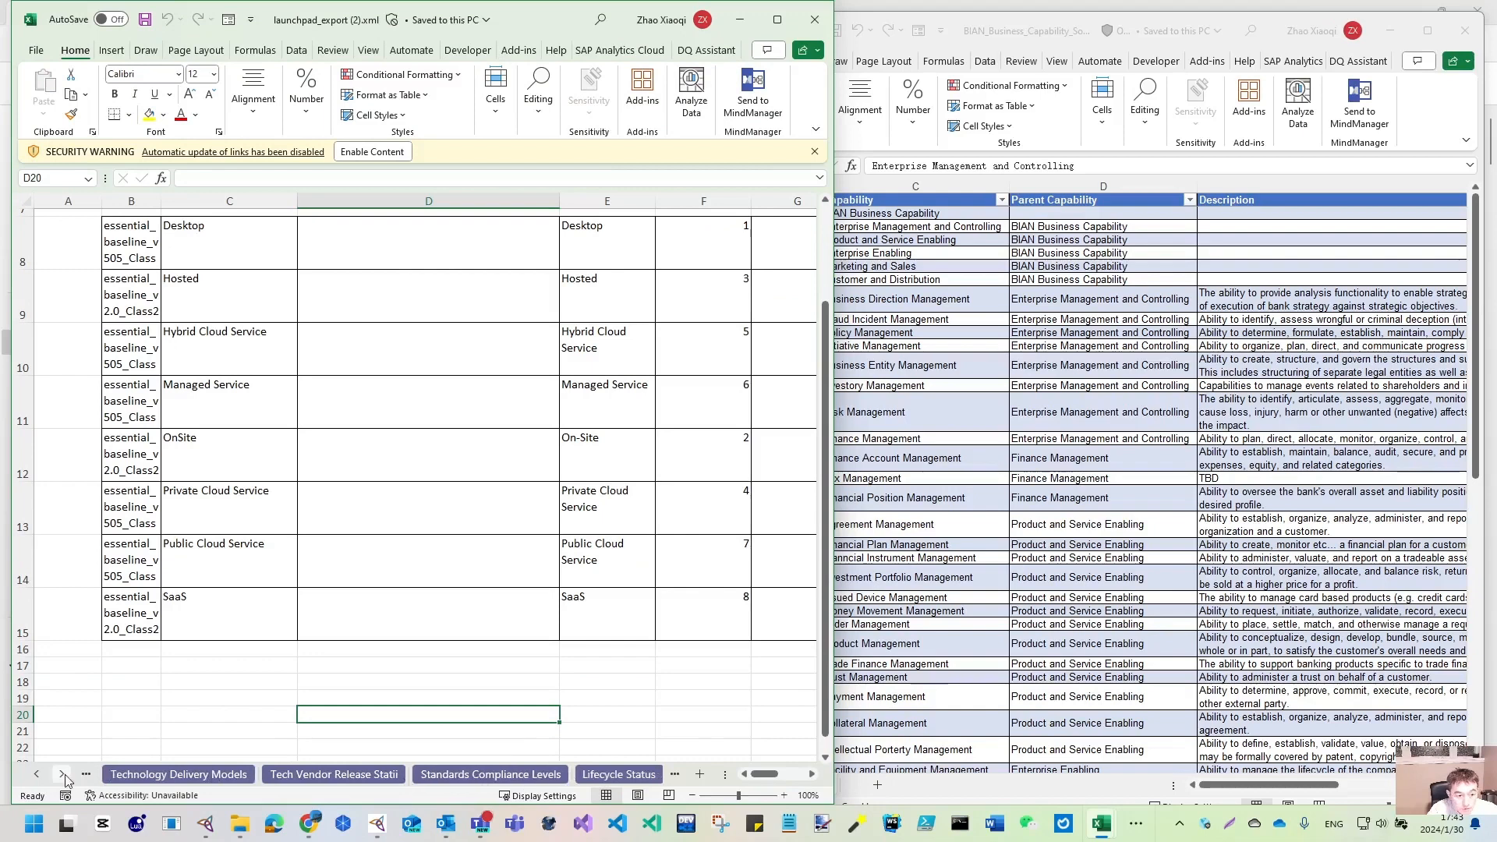
click(61, 775)
click(62, 775)
click(499, 775)
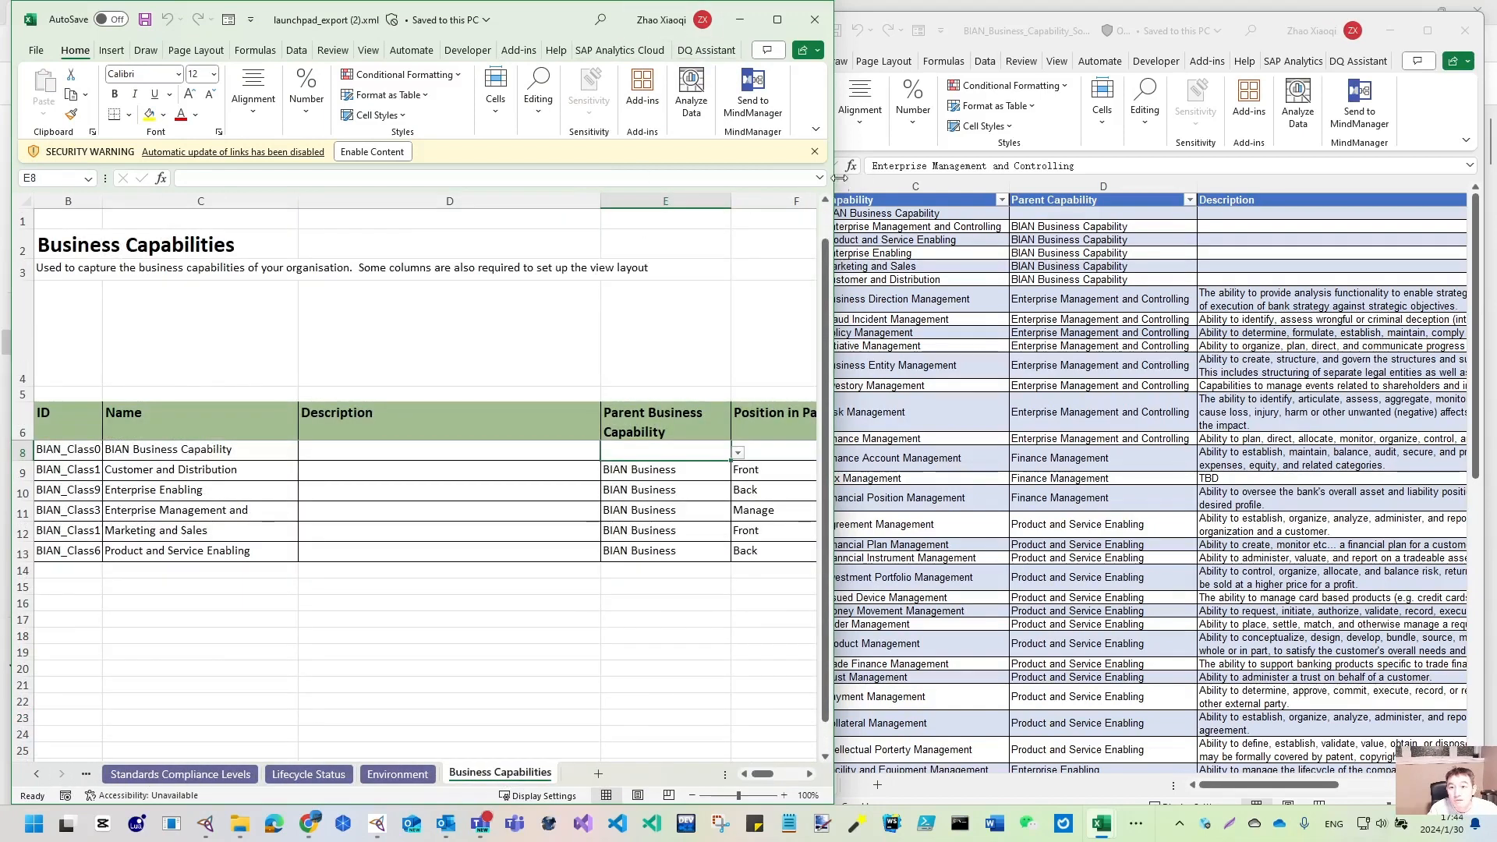
drag(839, 178, 1045, 188)
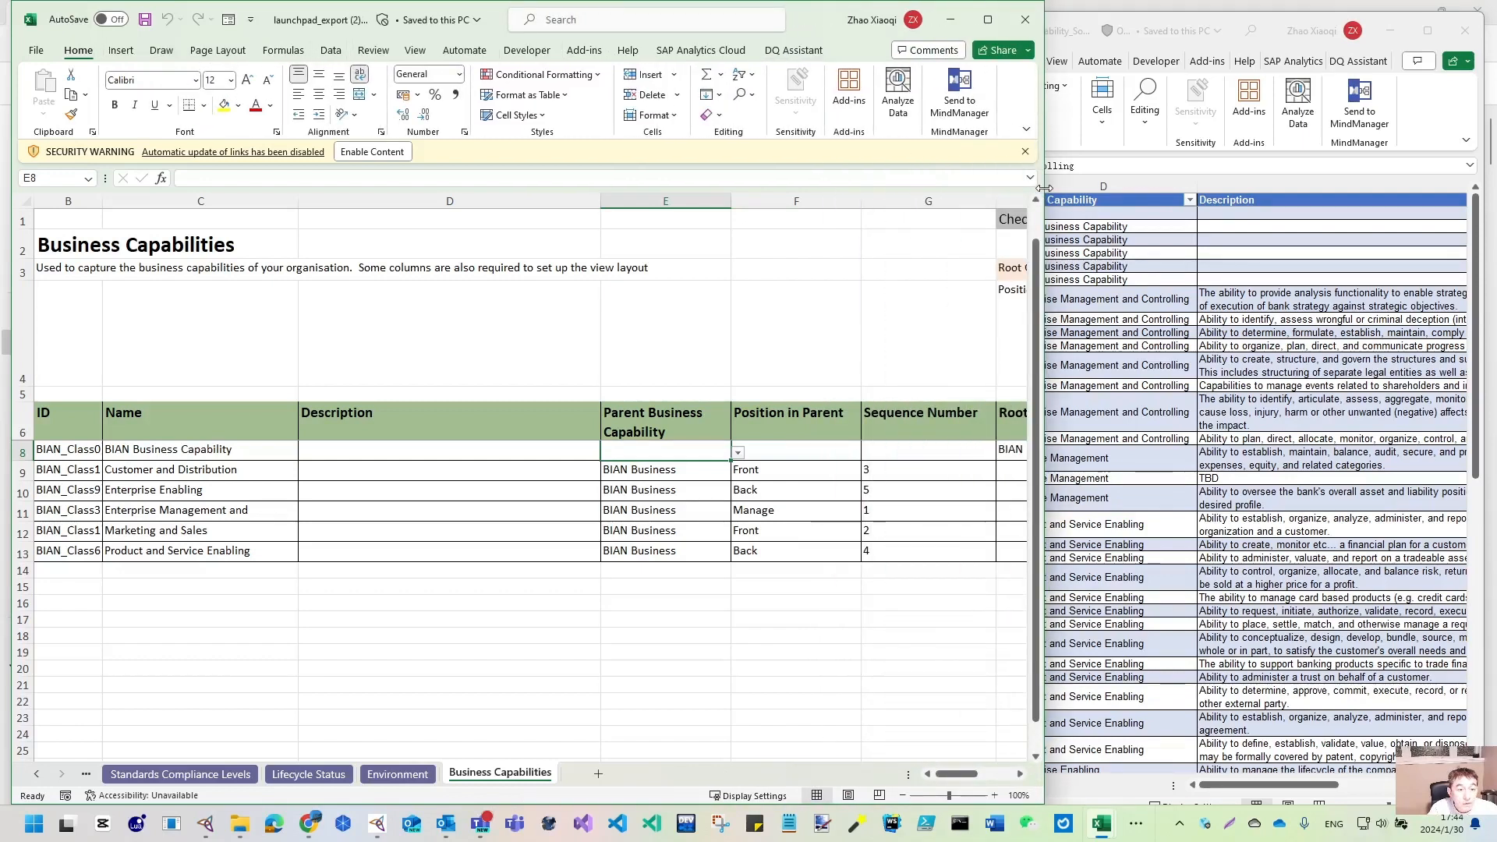
click(140, 473)
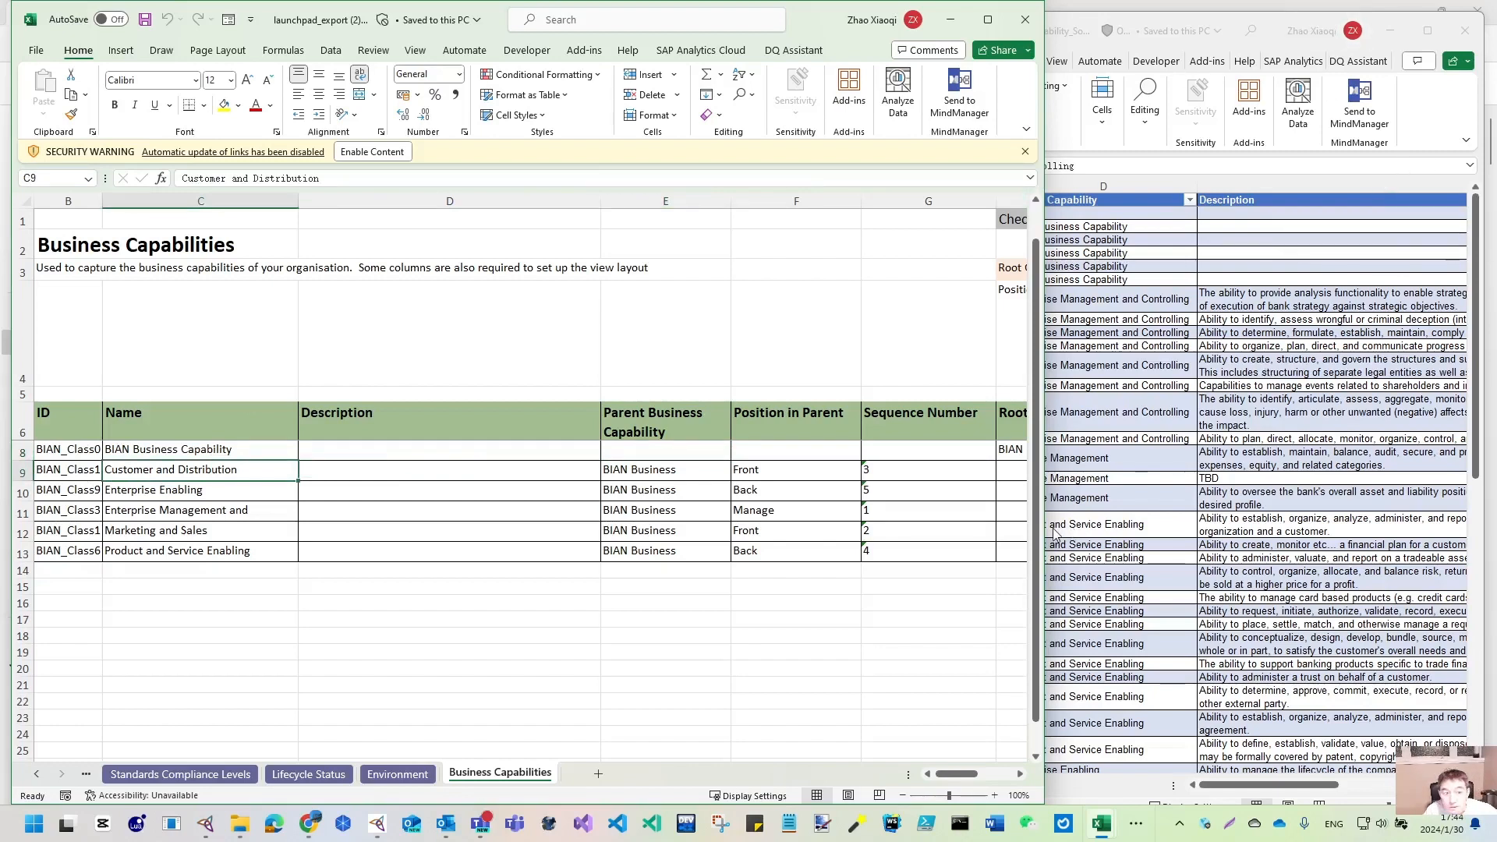
click(1153, 544)
- Copy the capability names C8:C18 from the BIAN workbook and paste them as values into C14
scroll(809, 420, down, 3)
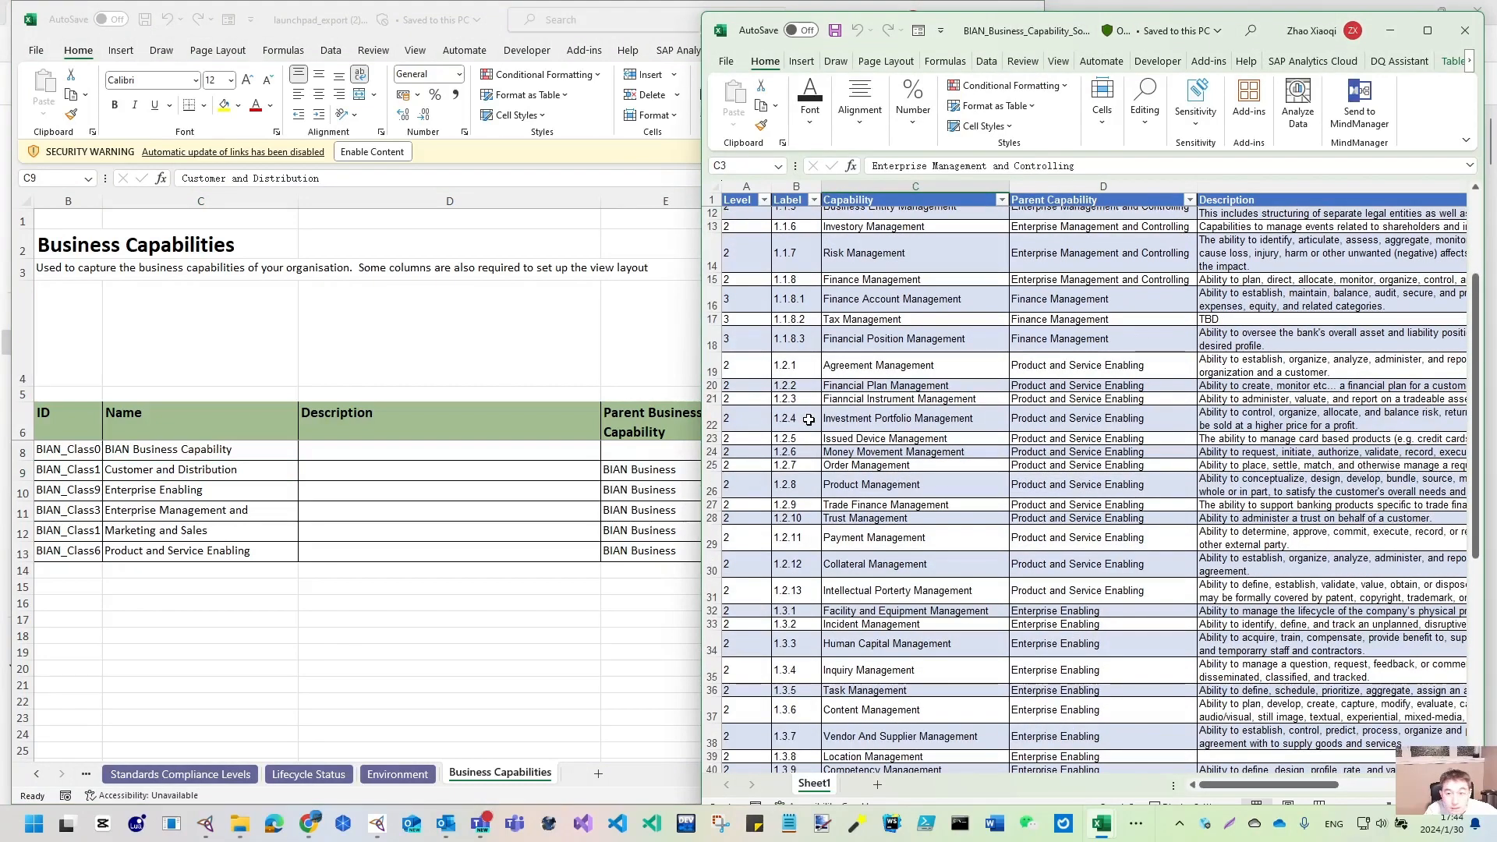
scroll(808, 419, up, 3)
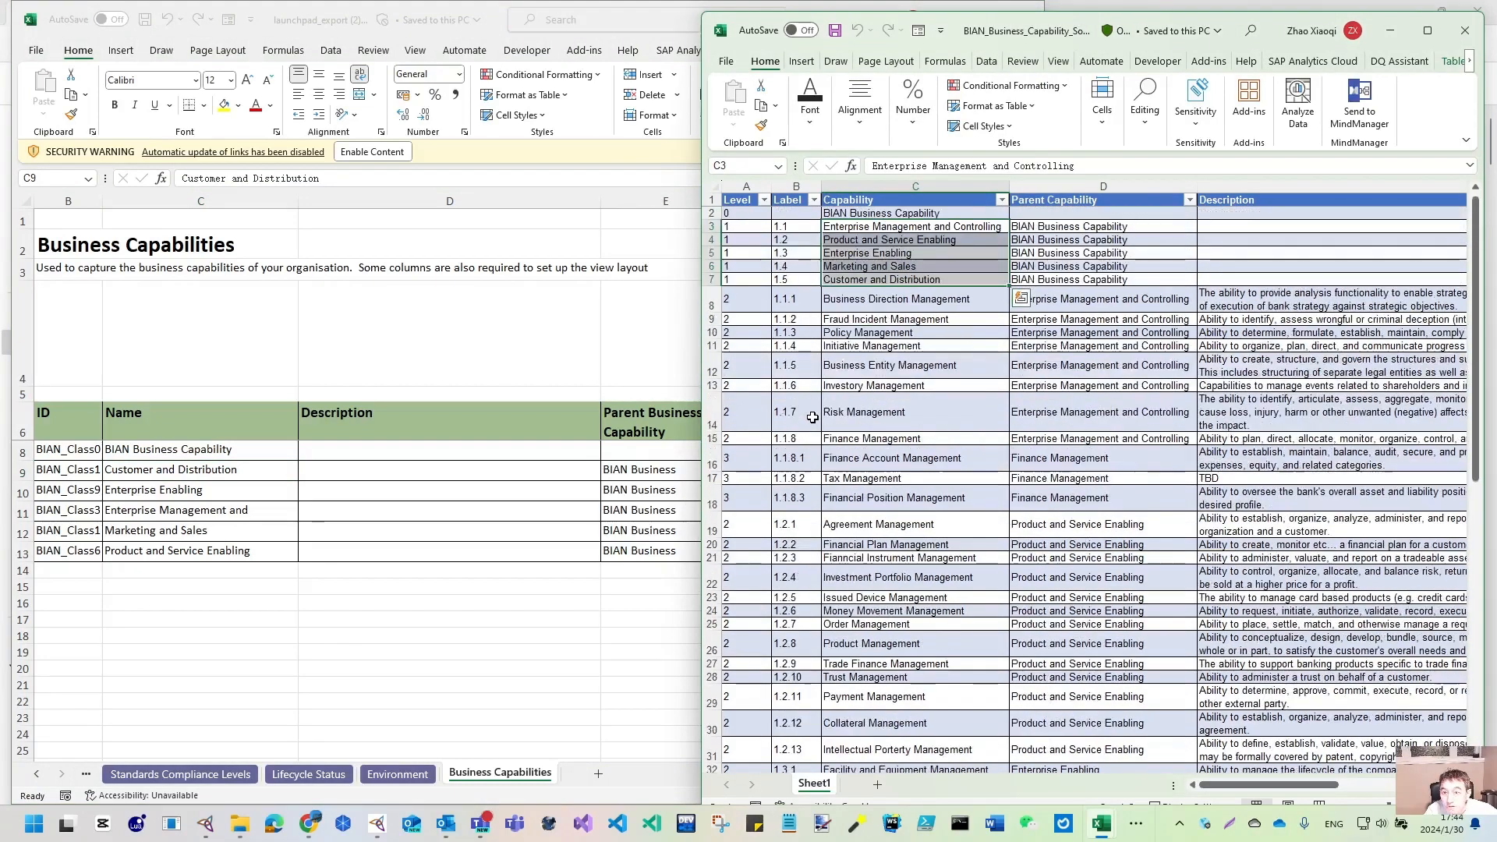
click(878, 225)
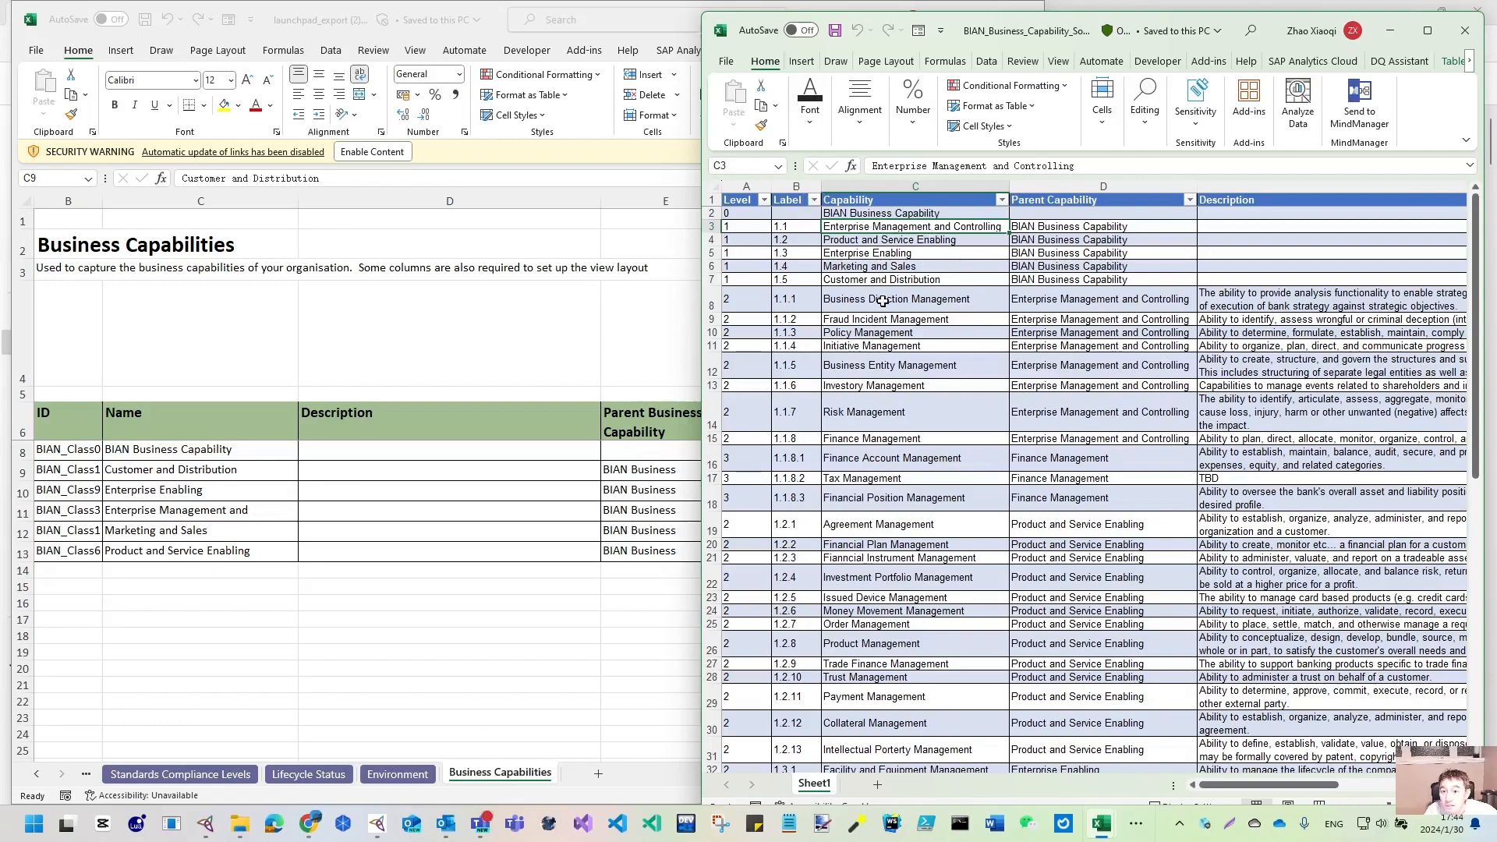
drag(862, 297, 863, 500)
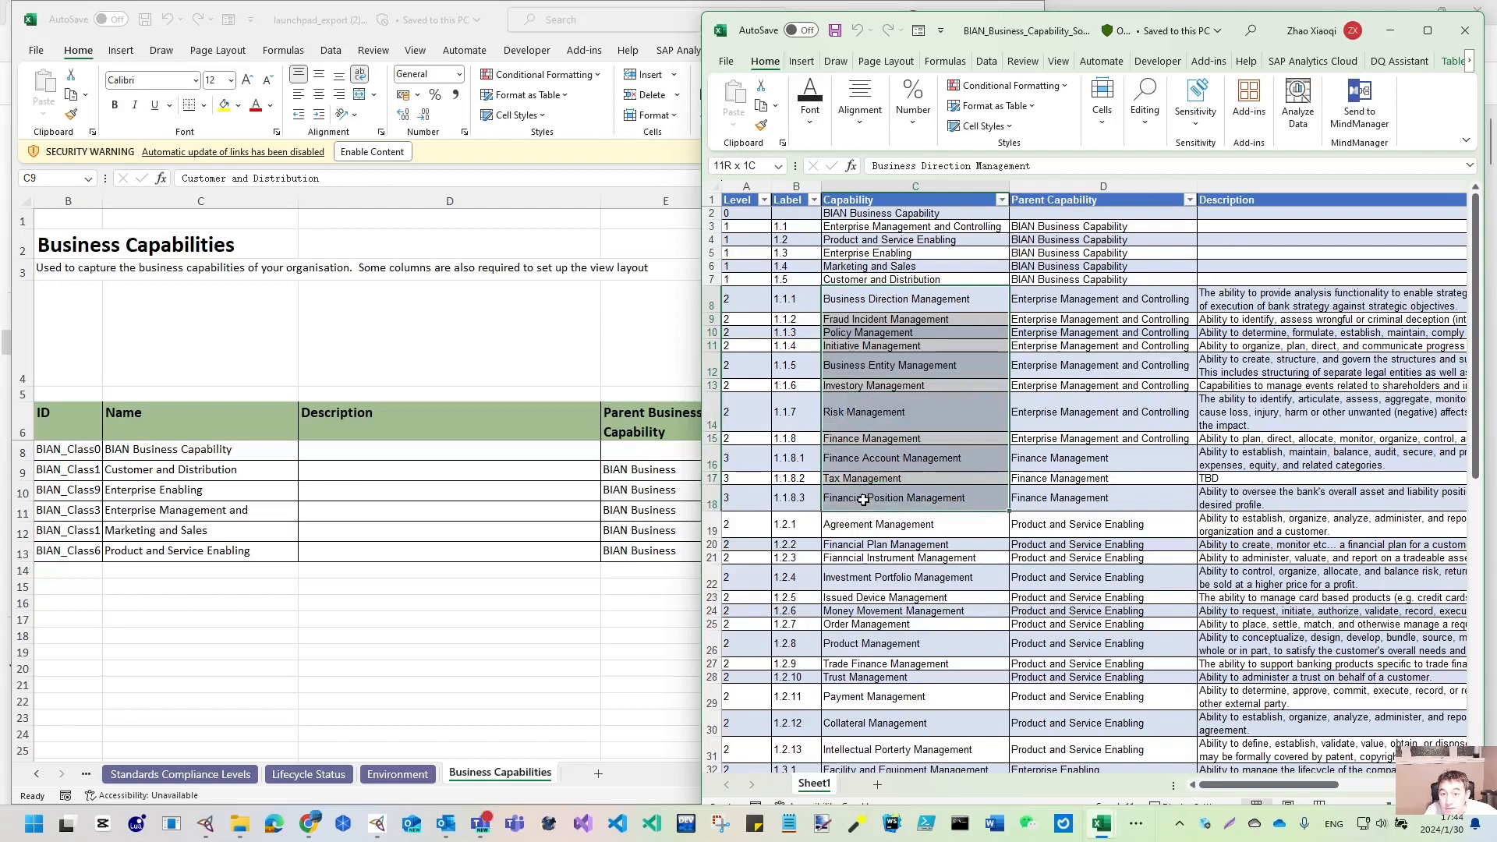
drag(863, 499, 863, 500)
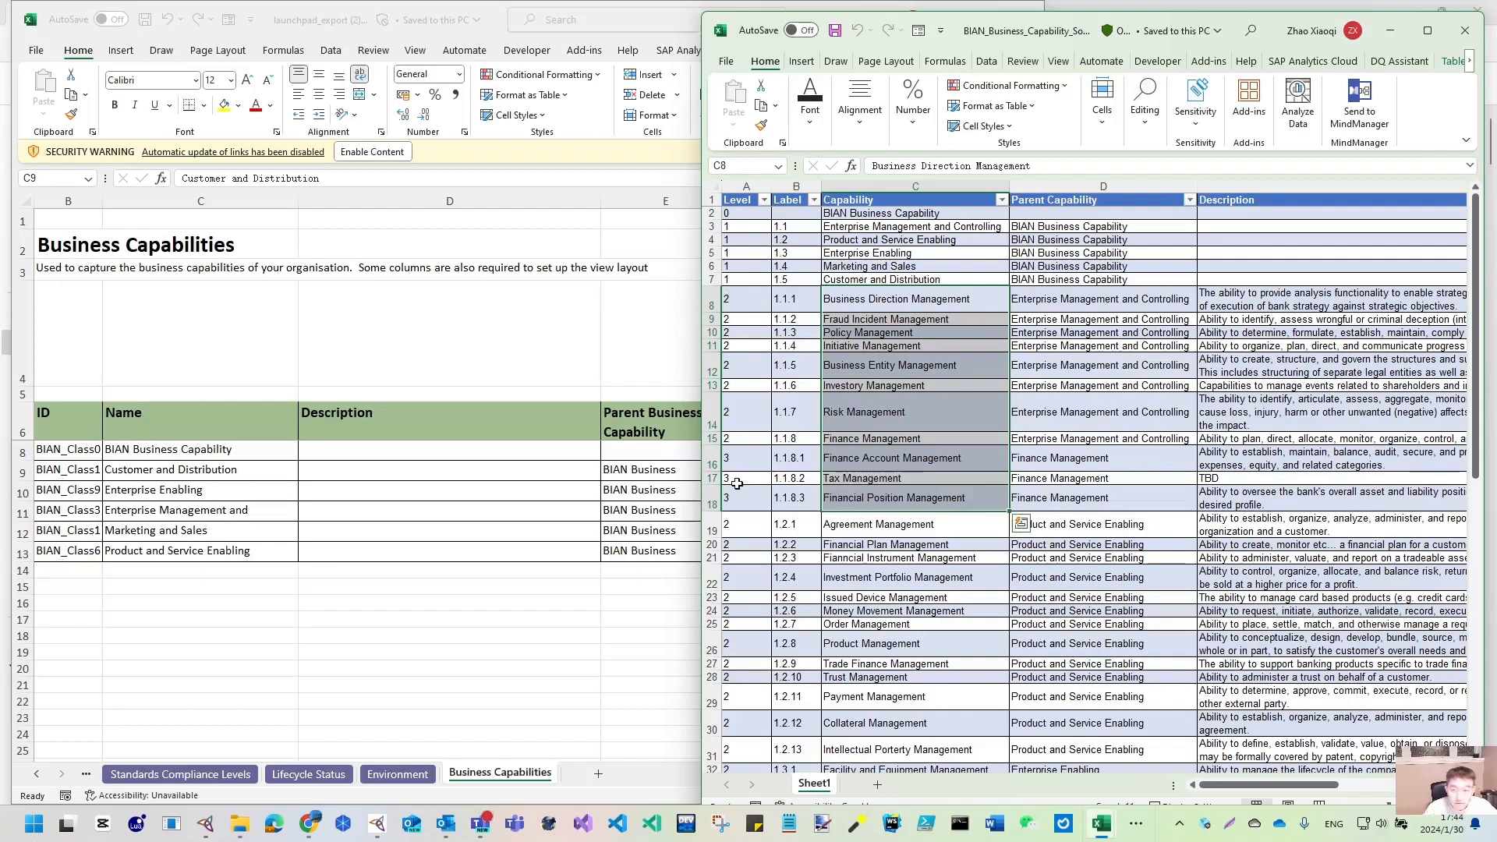
key(ctrl+c)
click(159, 575)
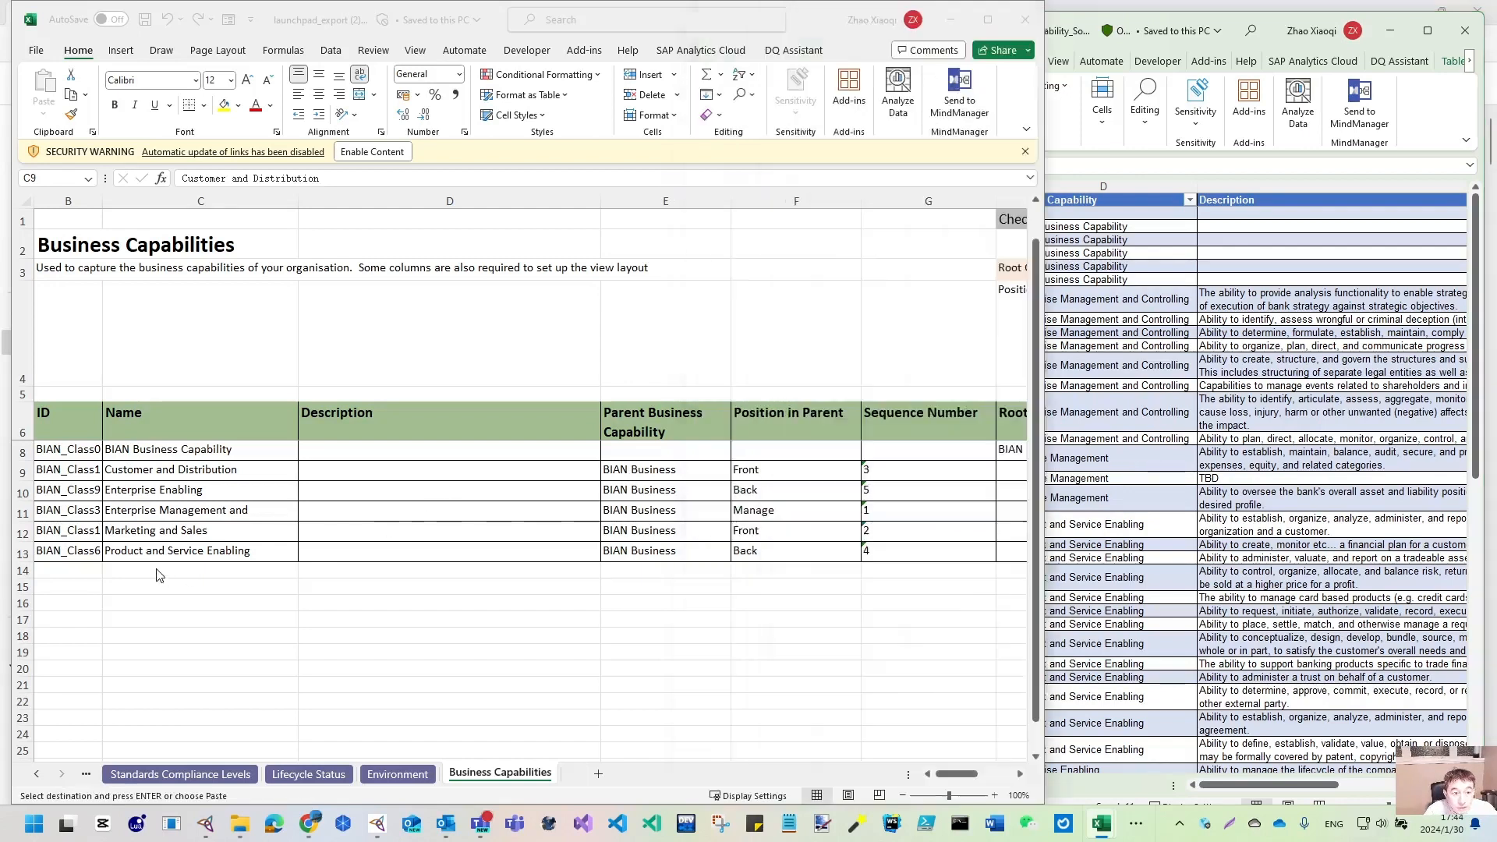
click(128, 570)
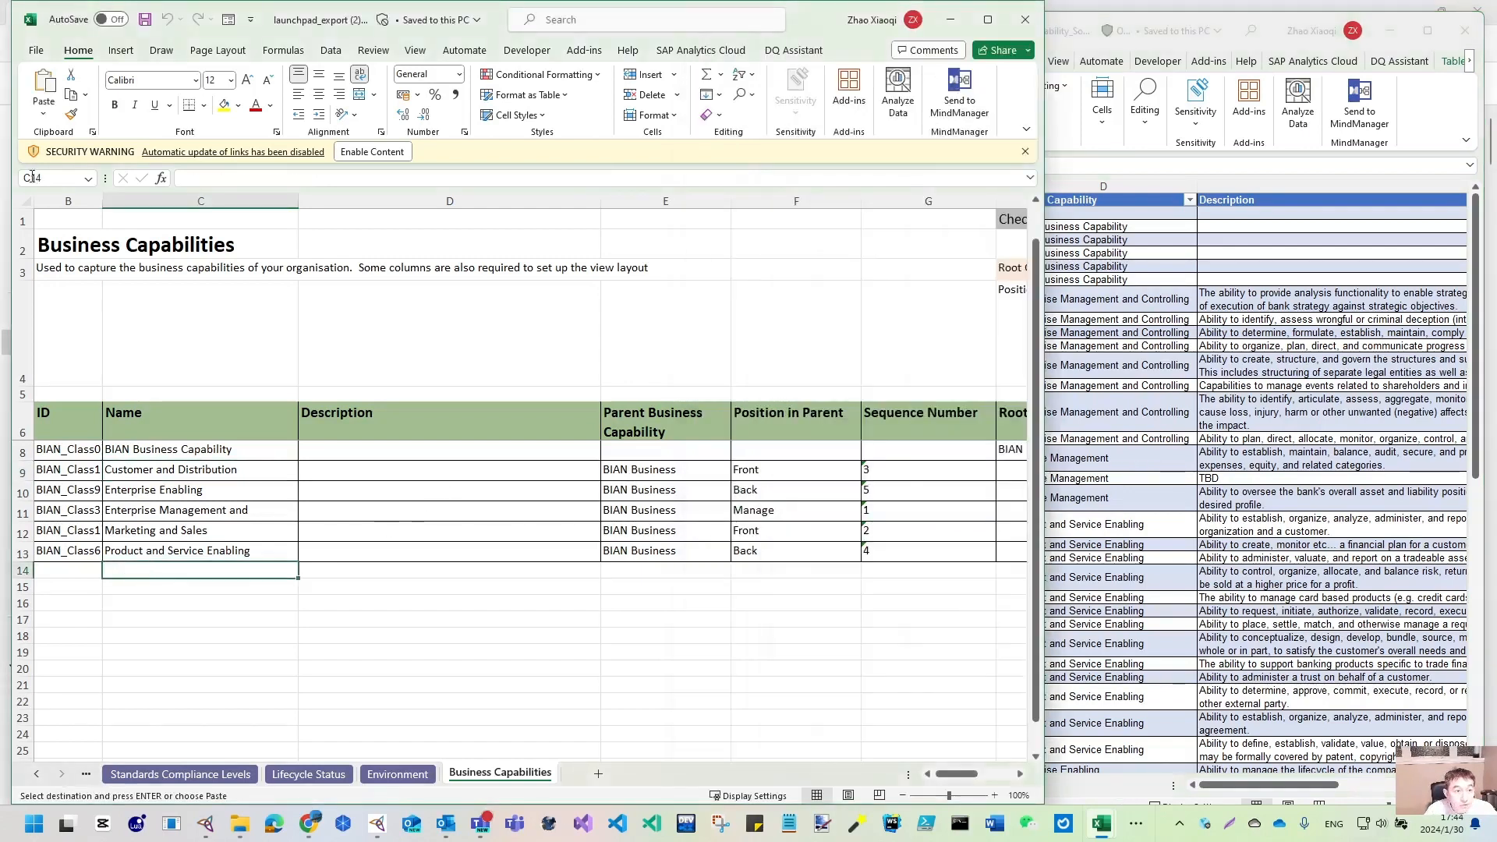
click(43, 114)
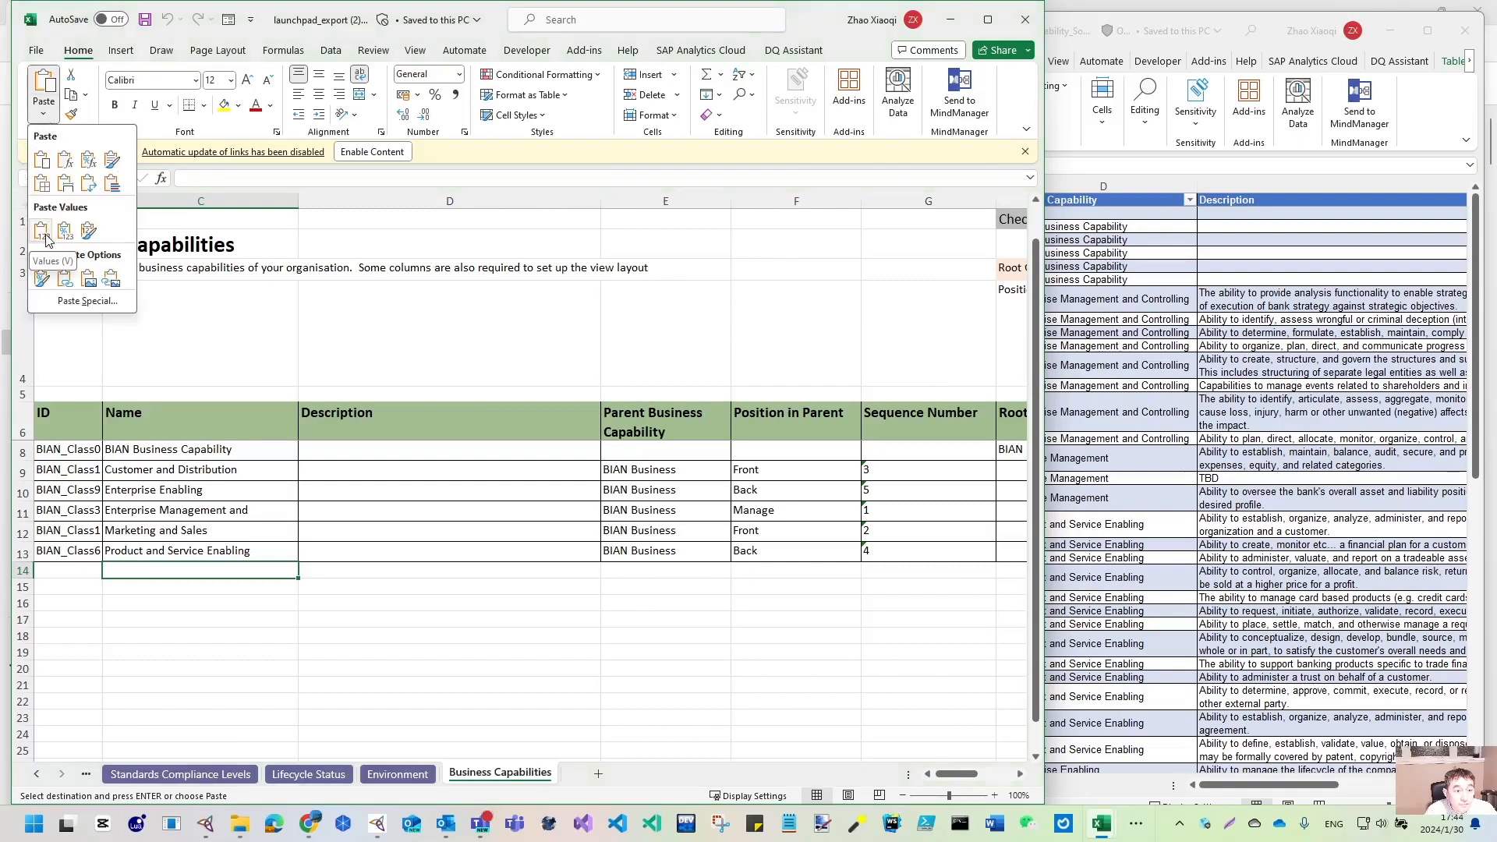
click(43, 230)
- Widen column B so the IDs display fully
scroll(266, 540, down, 1)
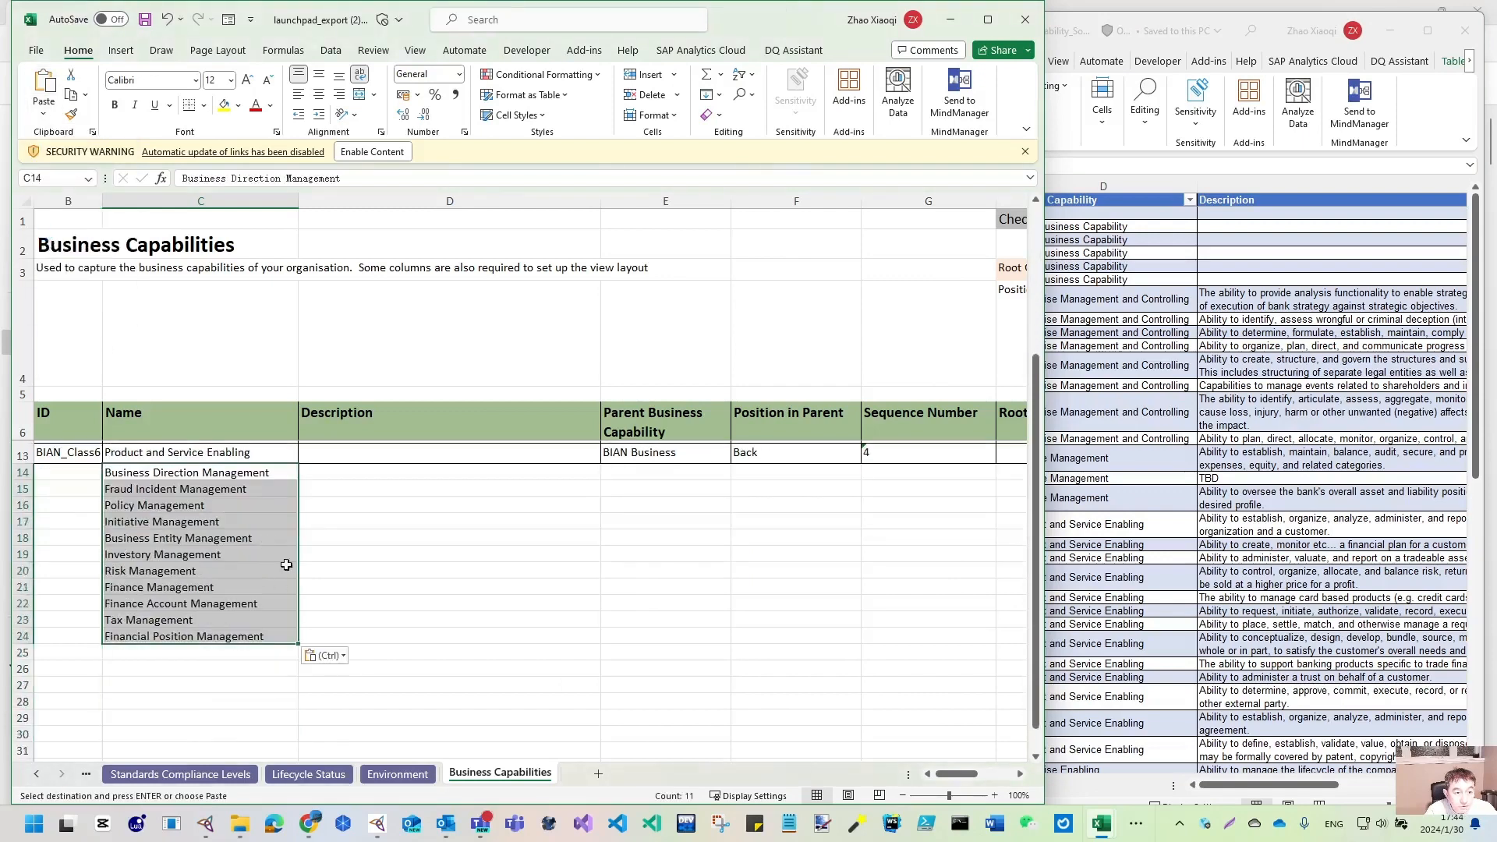
scroll(78, 513, up, 1)
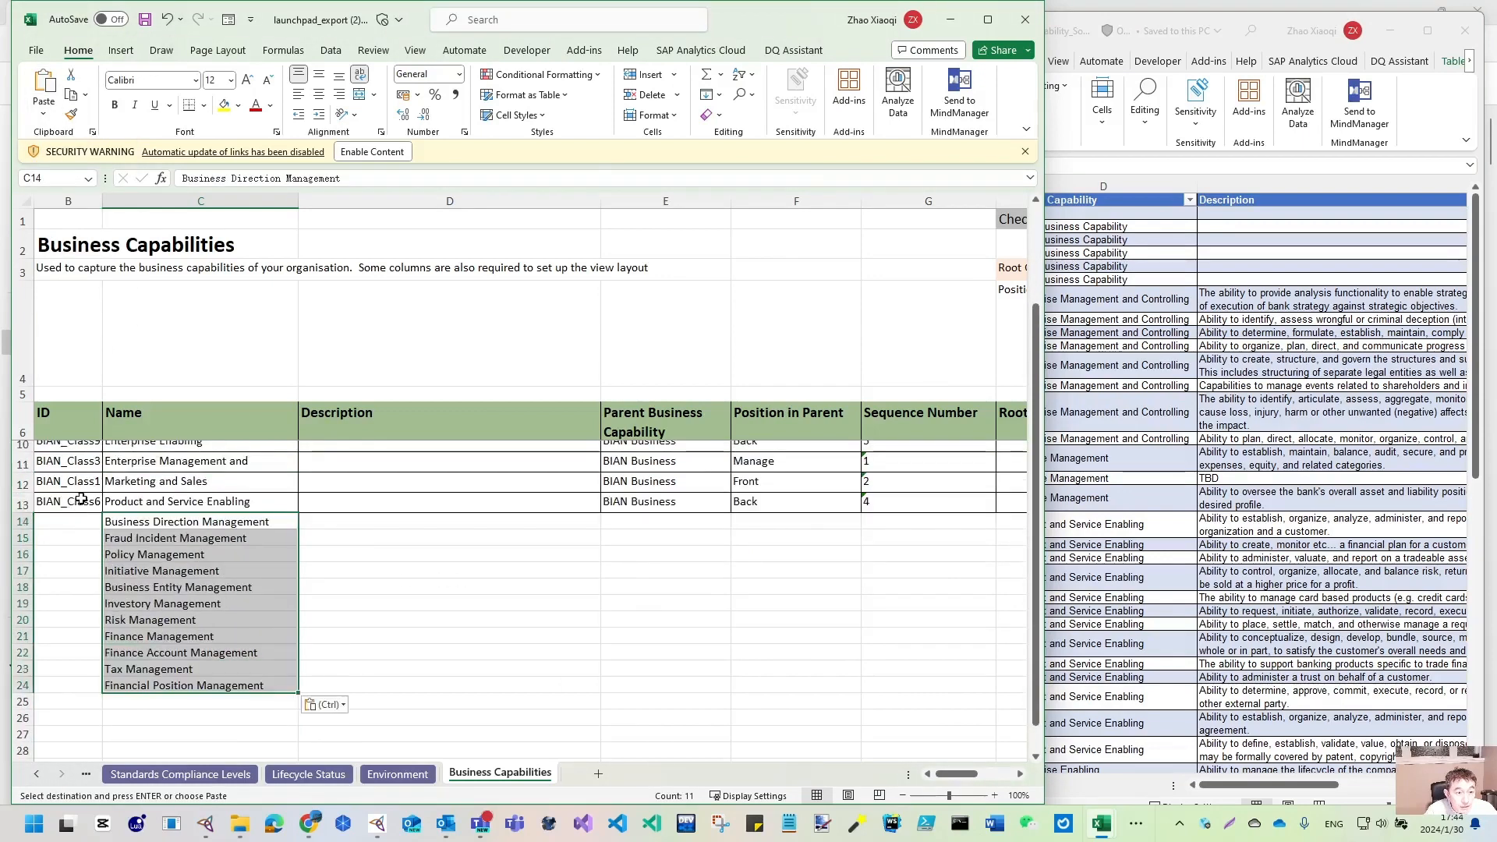
click(81, 500)
scroll(105, 526, up, 1)
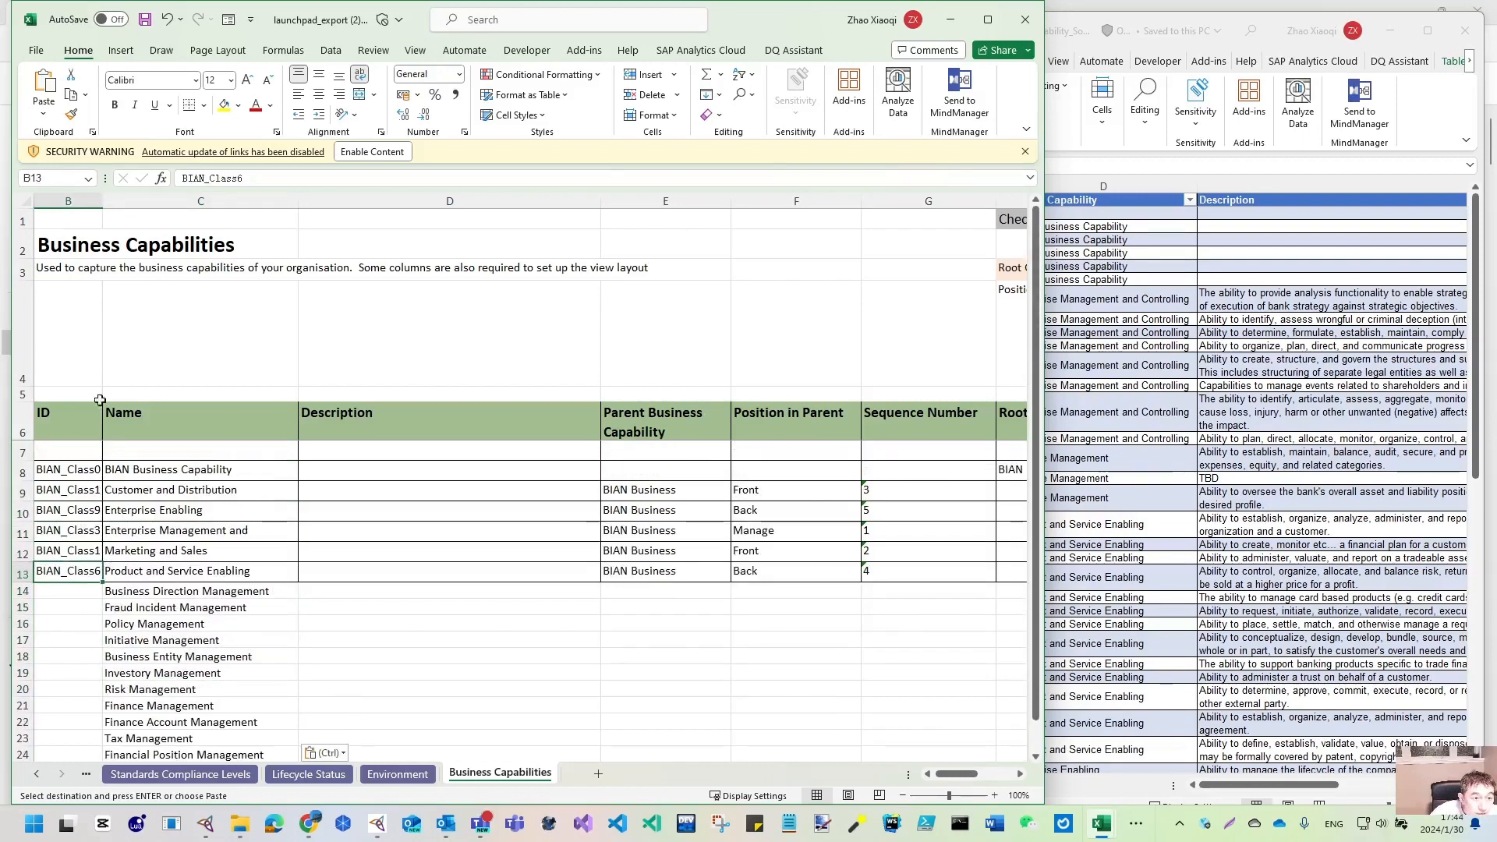
drag(102, 197, 114, 197)
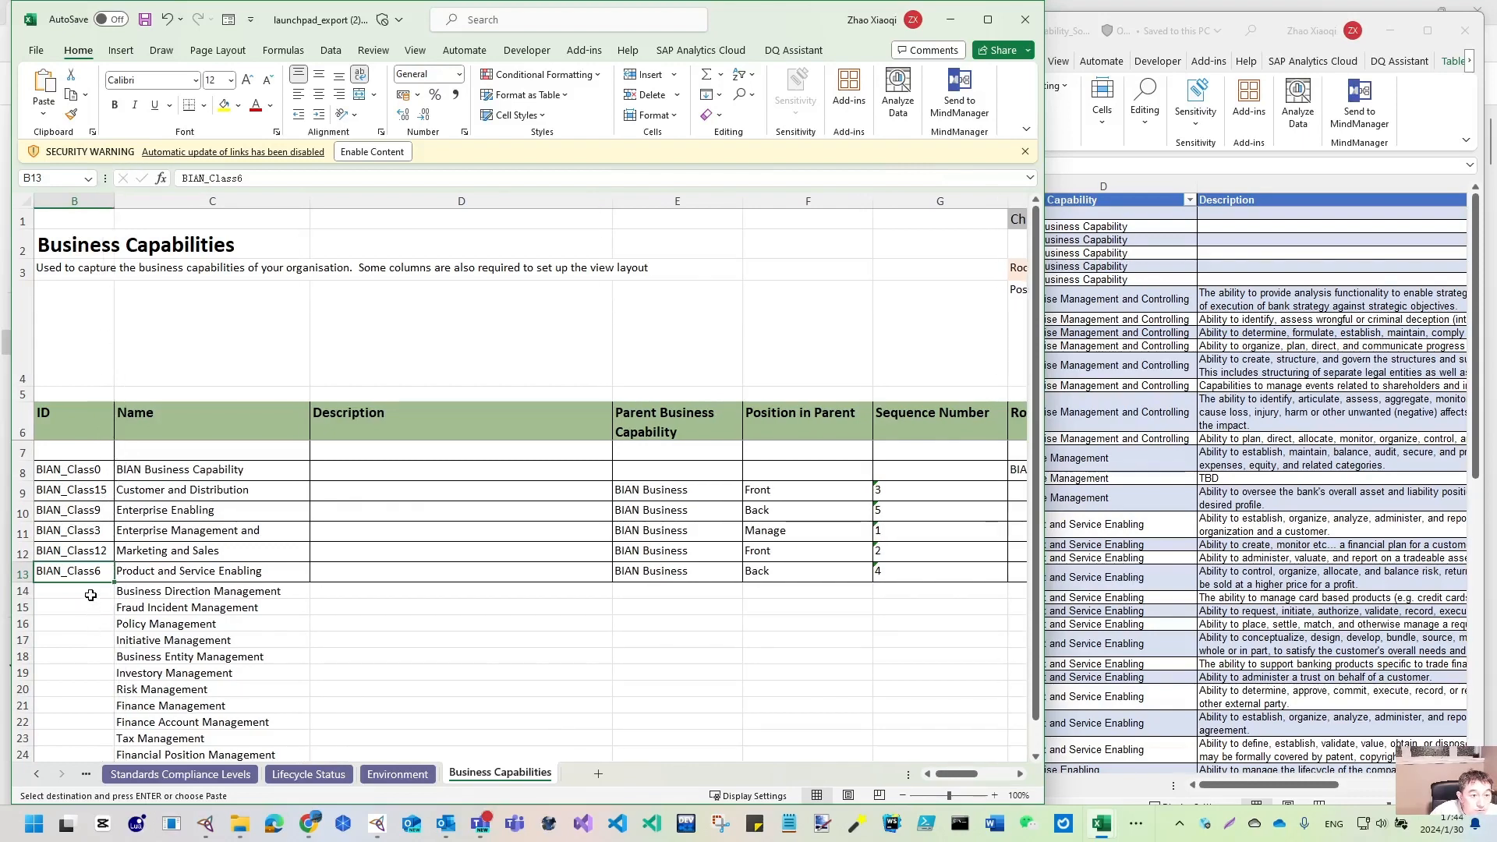
- Enter BIAN_Class16 in B14 and fill the IDs down to BIAN_Class26
scroll(90, 595, down, 1)
scroll(94, 544, up, 1)
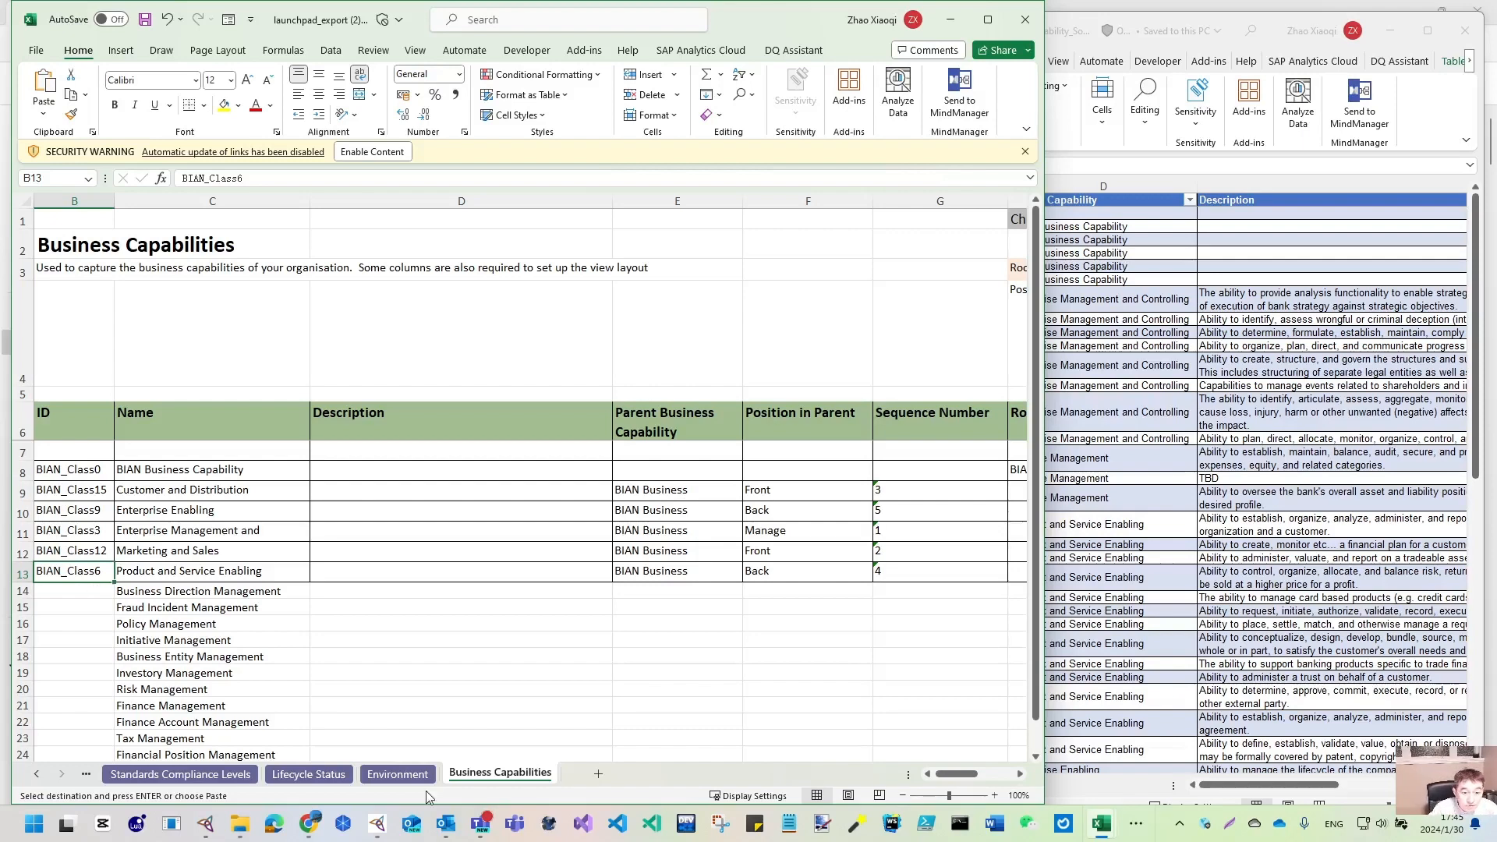
click(85, 598)
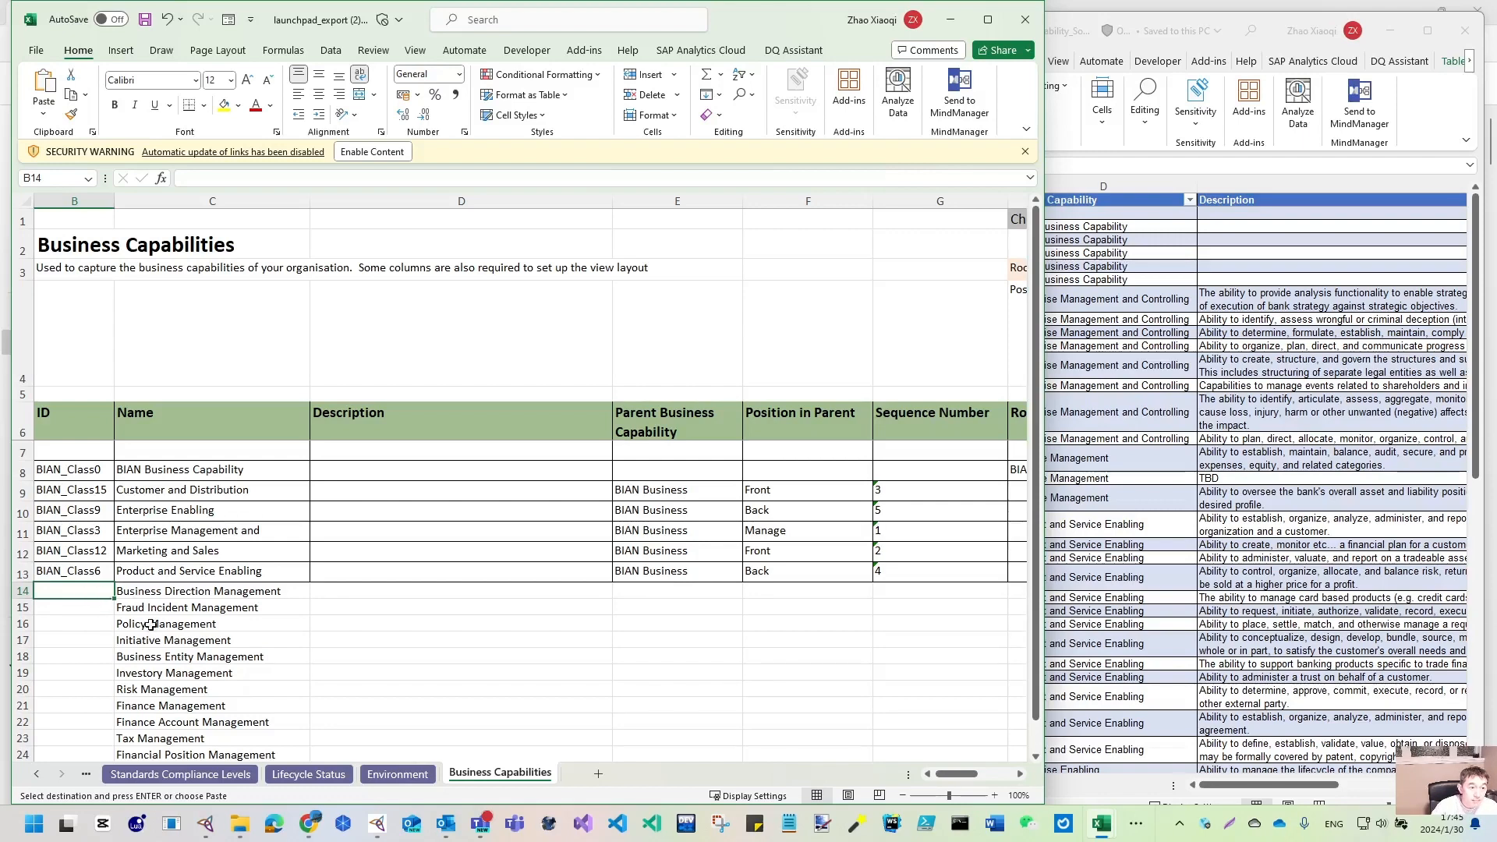
text(BIAN_Class16)
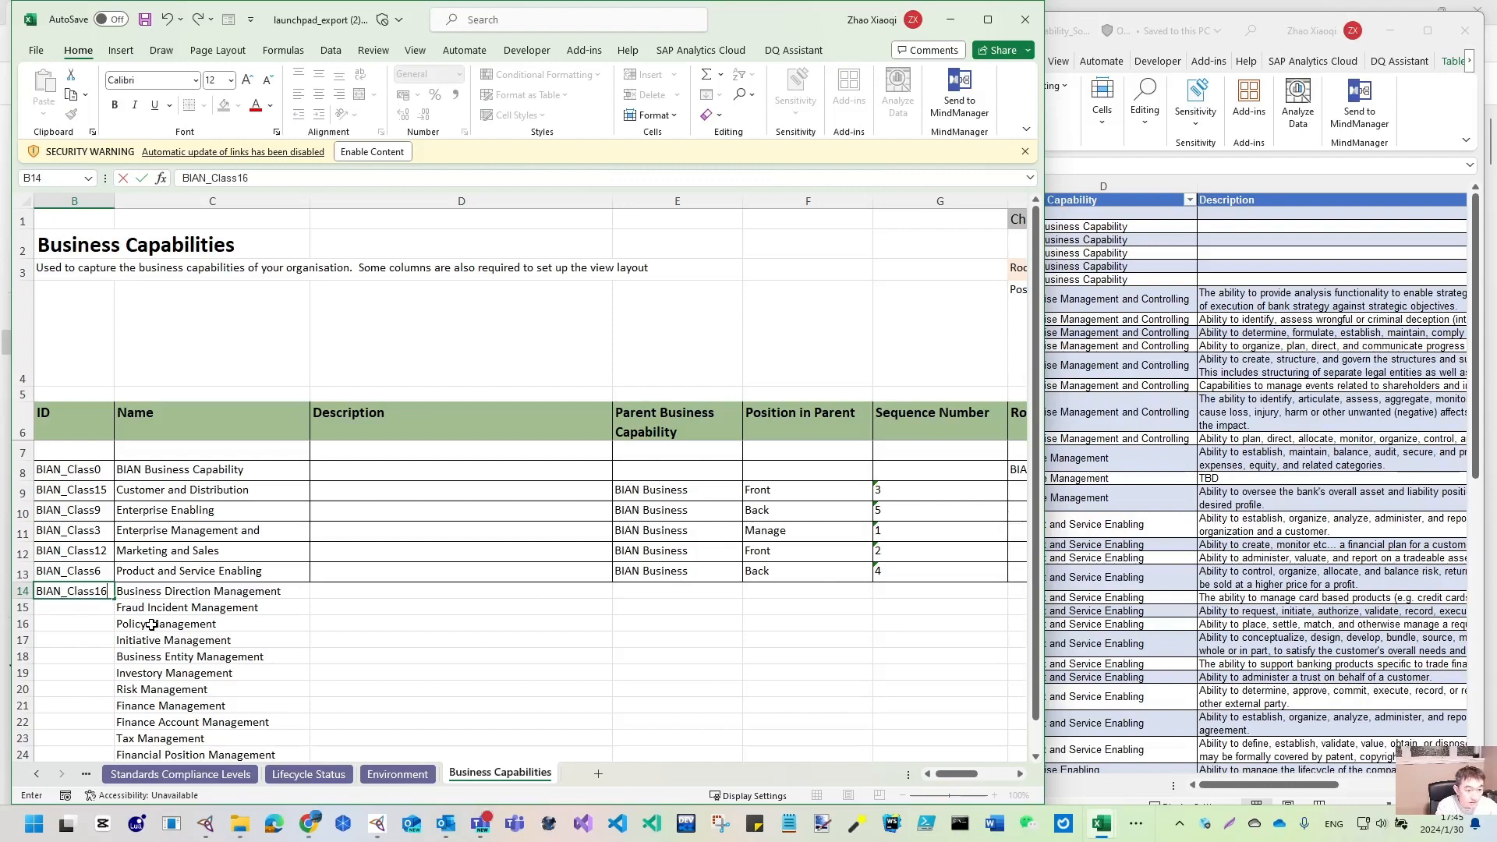
key(Return)
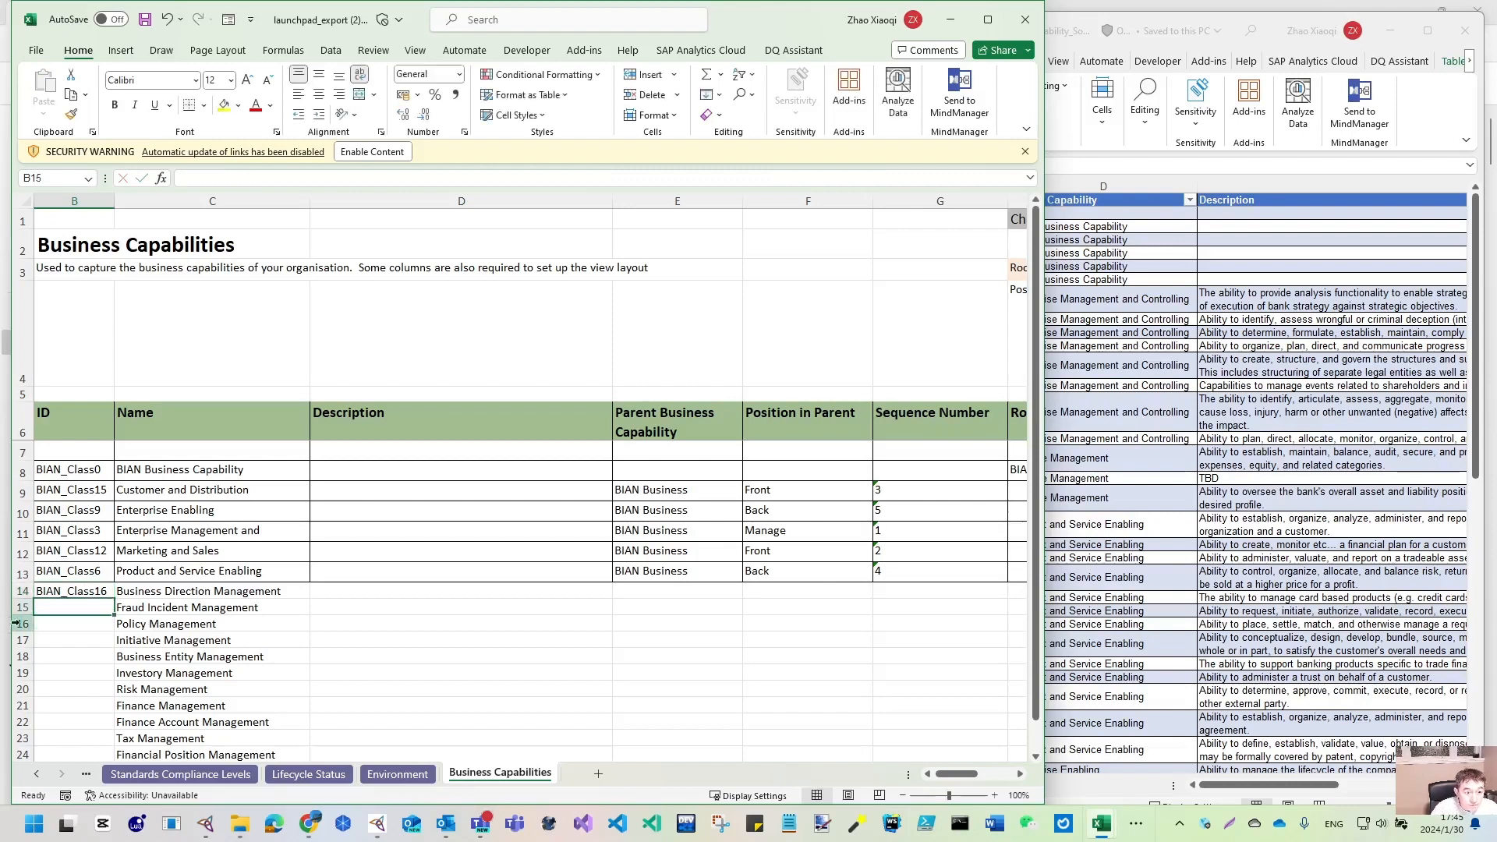
click(106, 588)
double_click(114, 599)
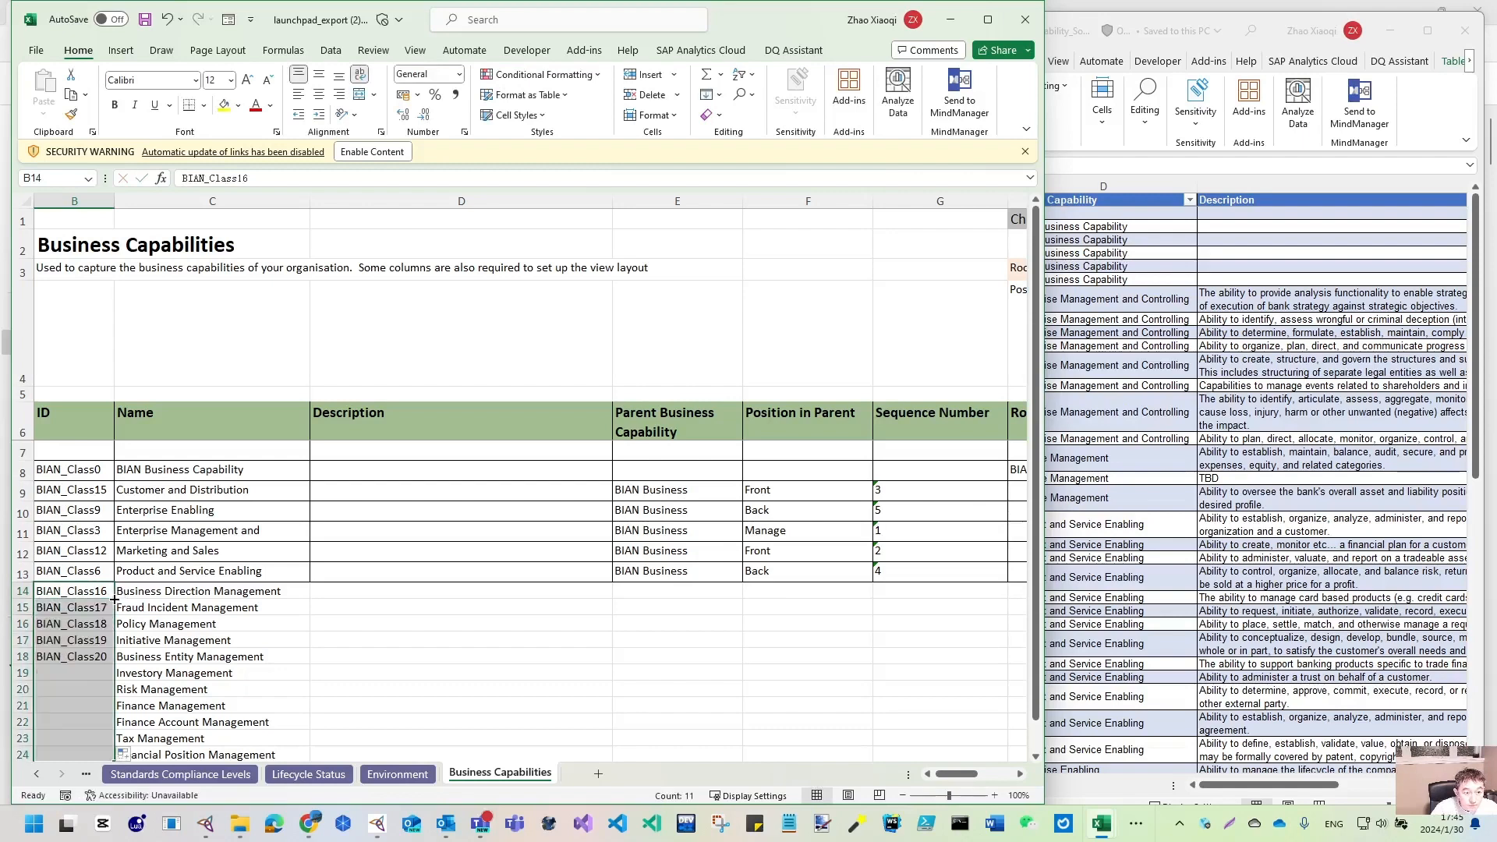
- Narrow the launchpad window so the BIAN workbook is visible beside it
scroll(152, 659, down, 2)
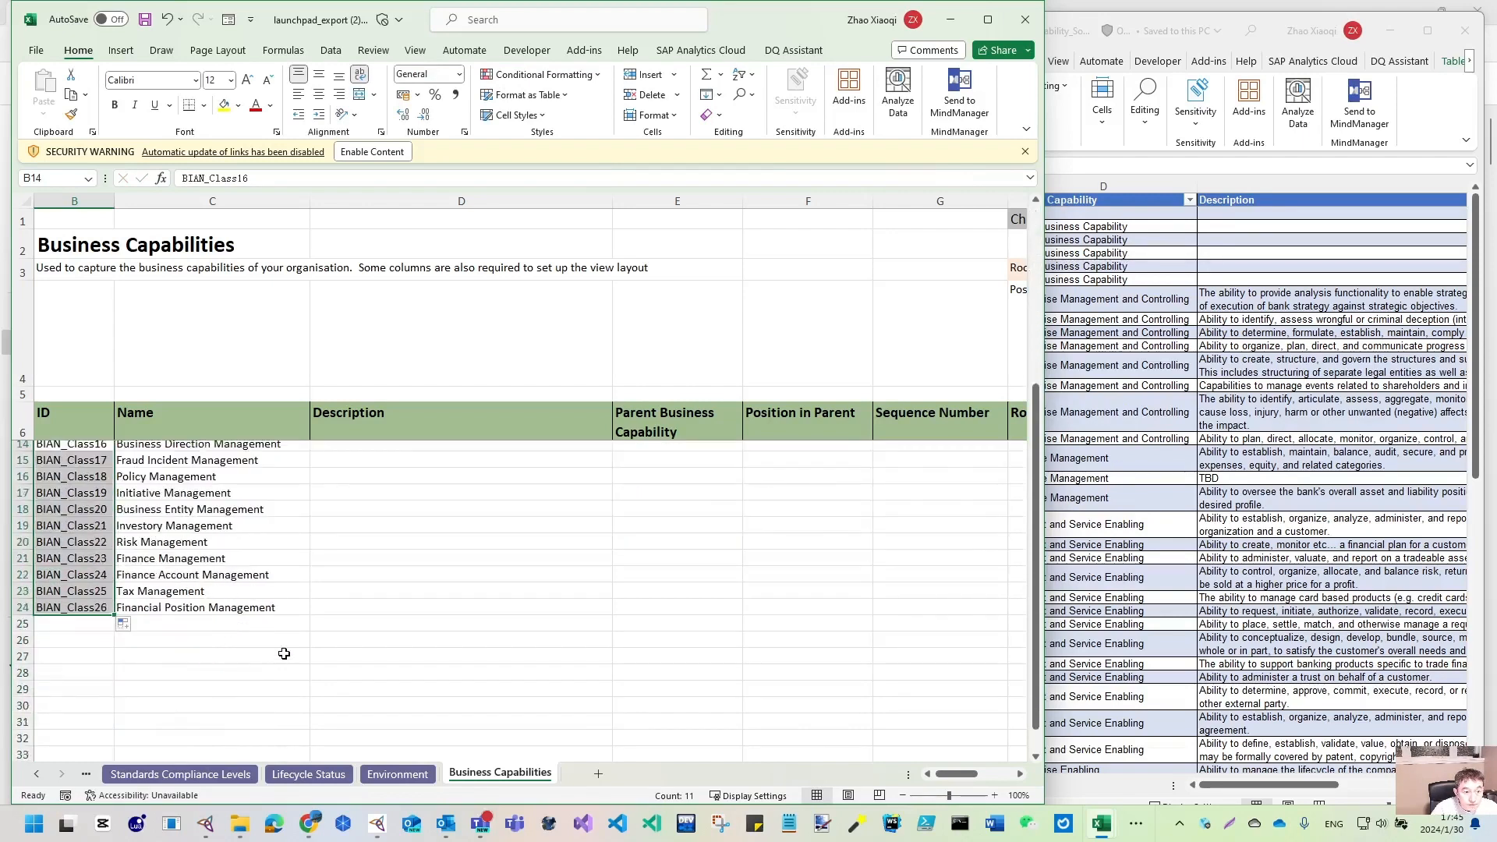
scroll(282, 653, up, 2)
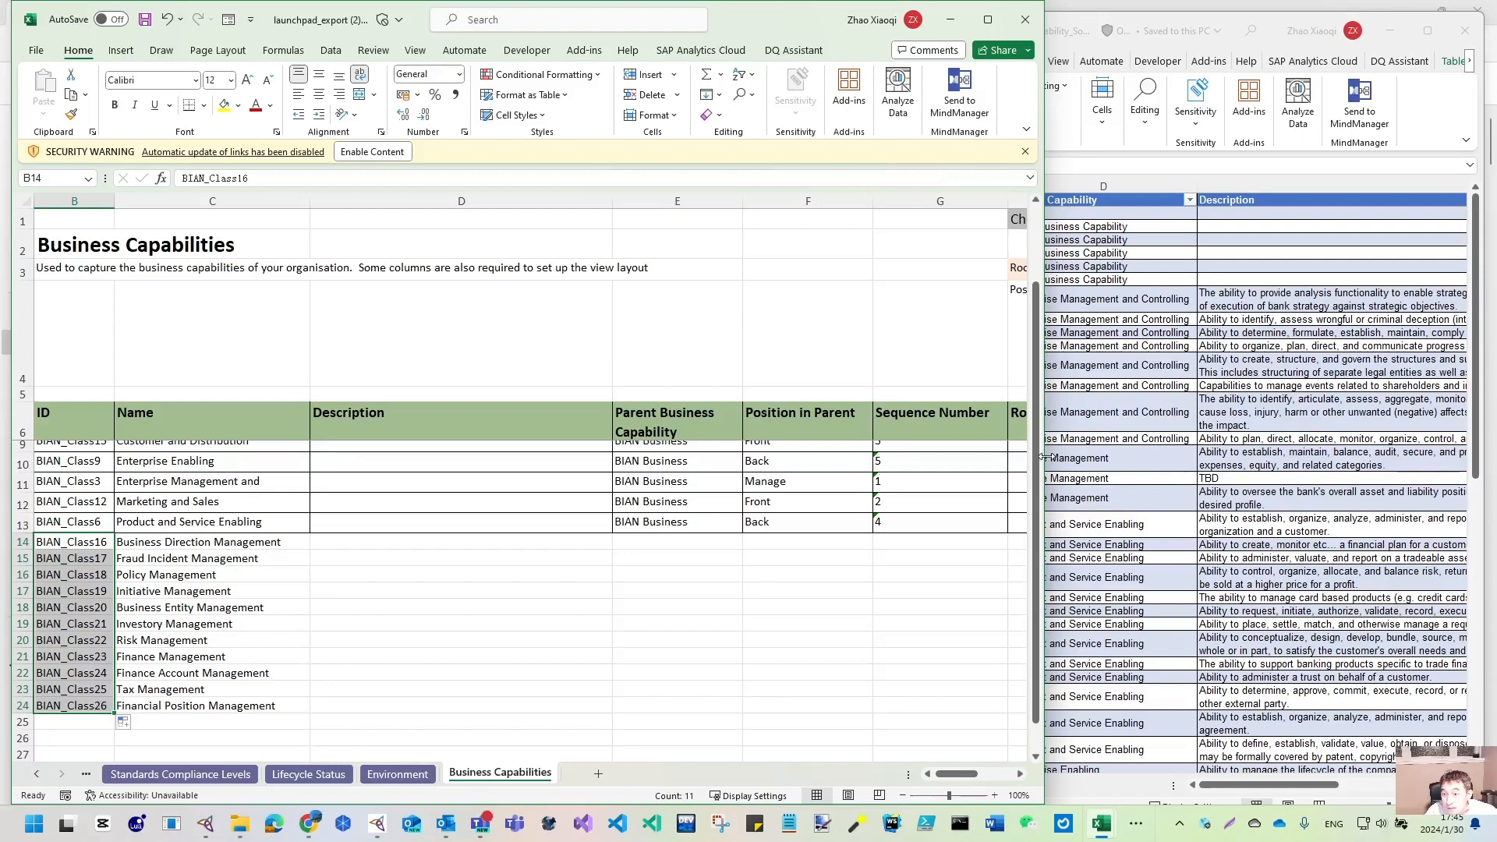
drag(1039, 458, 671, 461)
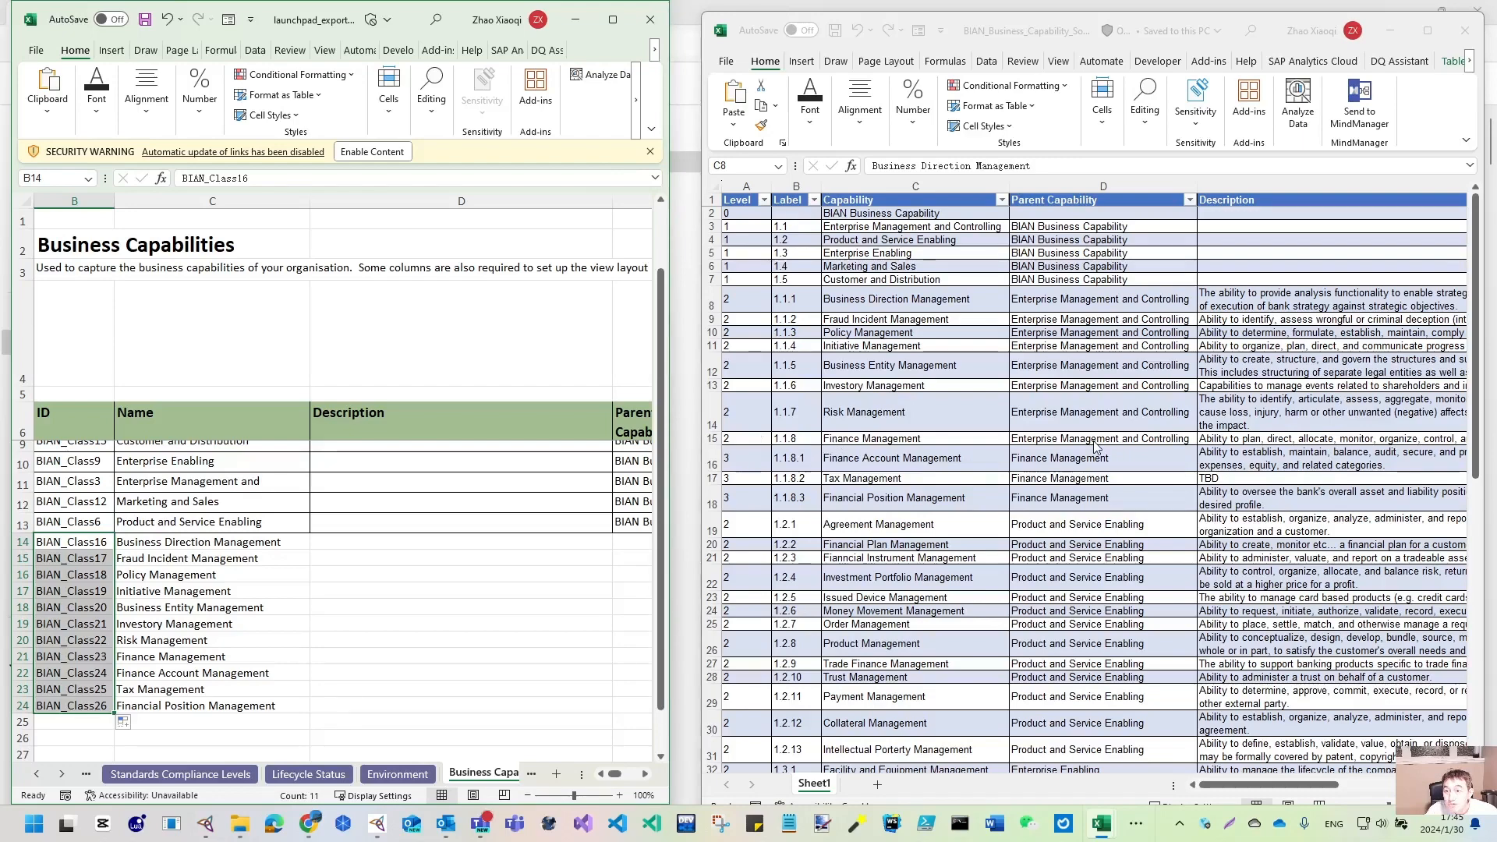
- Set the parent capability for E14:E21 to Enterprise Management and Controlling
drag(671, 350, 902, 392)
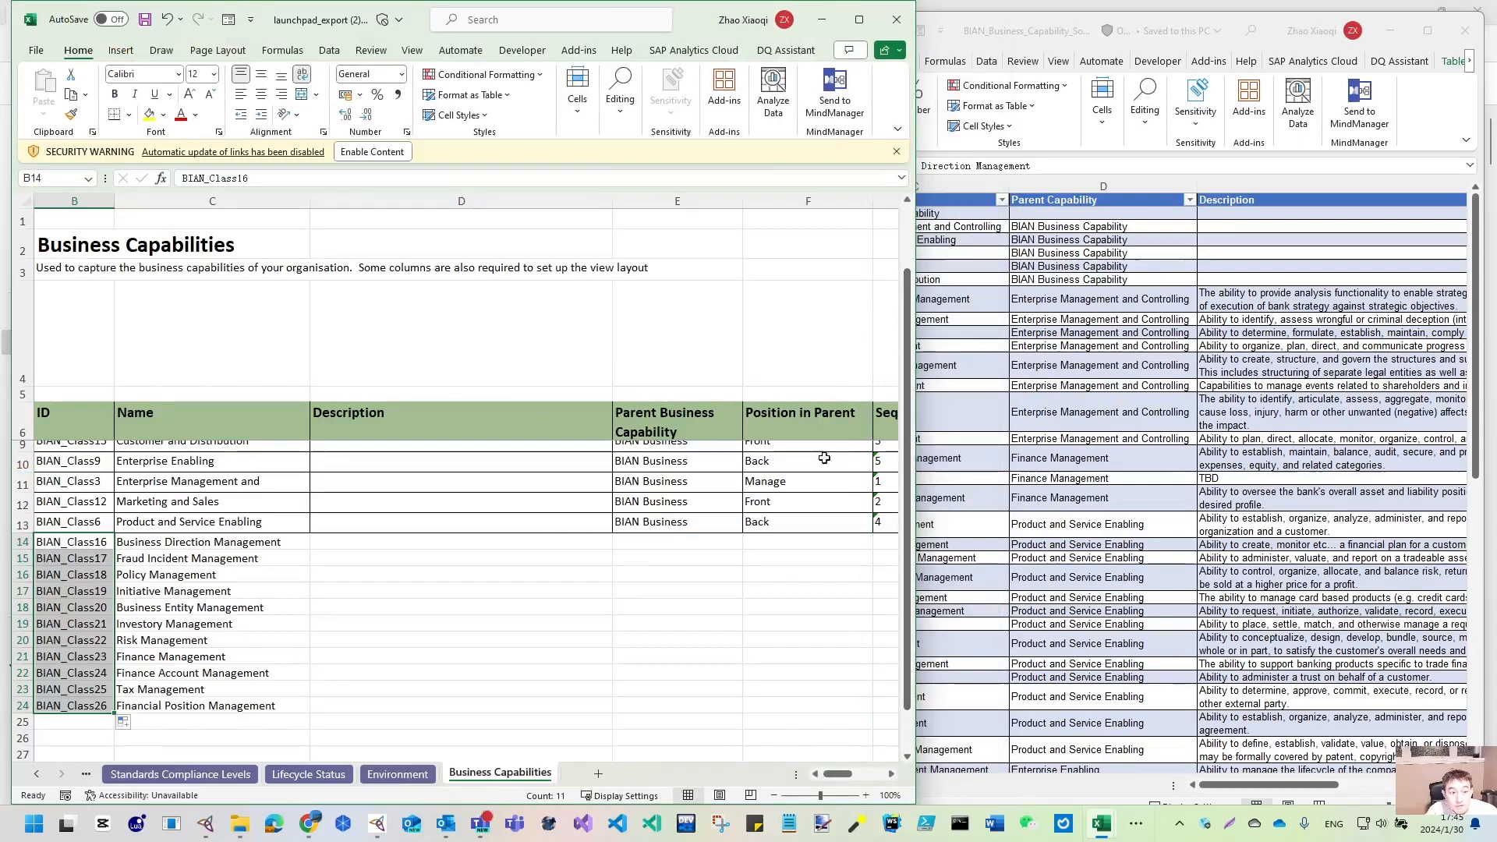
click(701, 541)
click(749, 543)
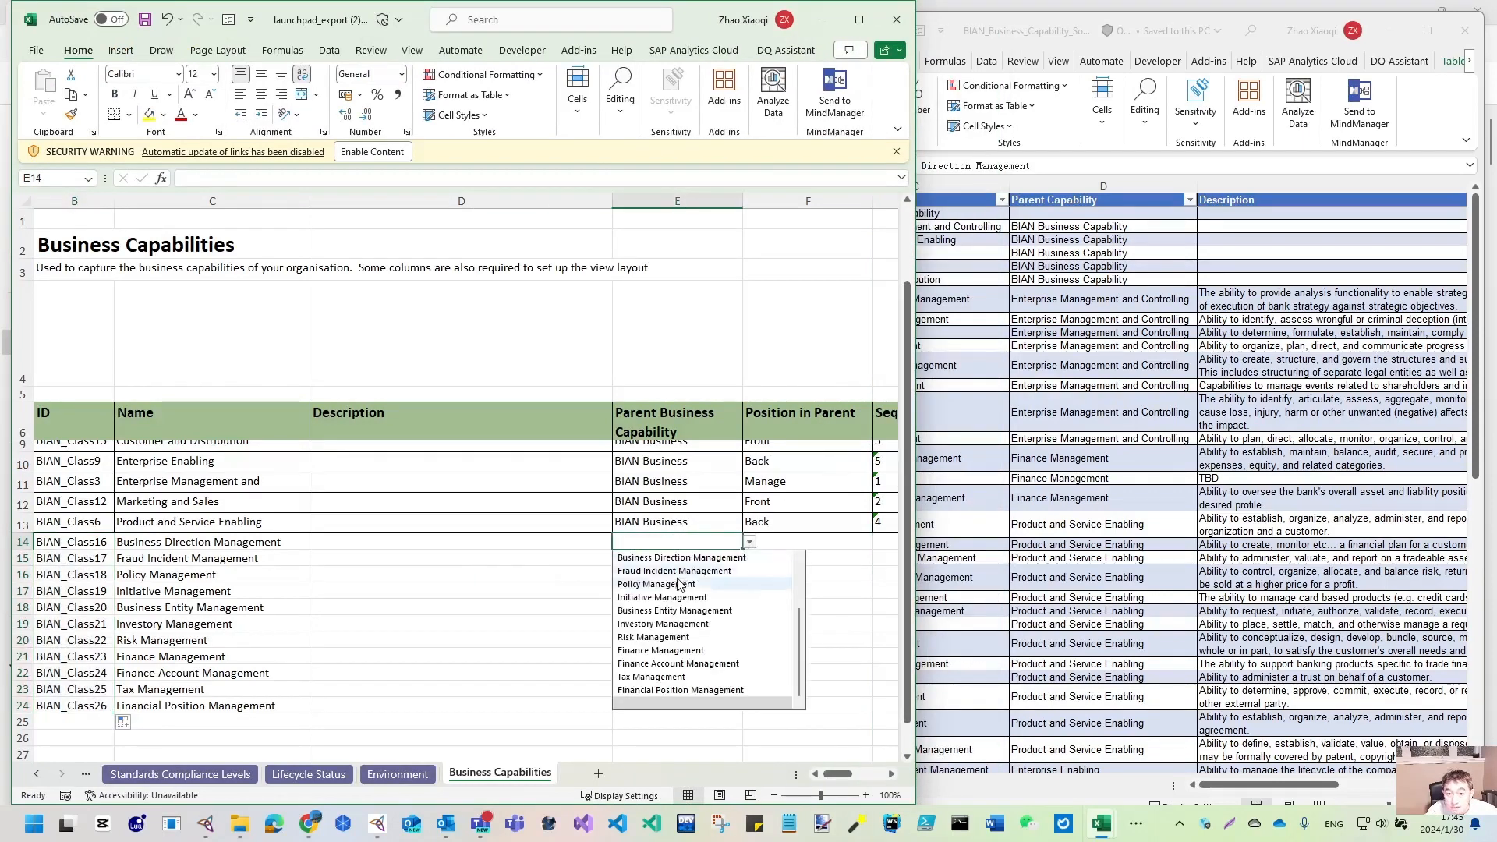
scroll(659, 610, up, 2)
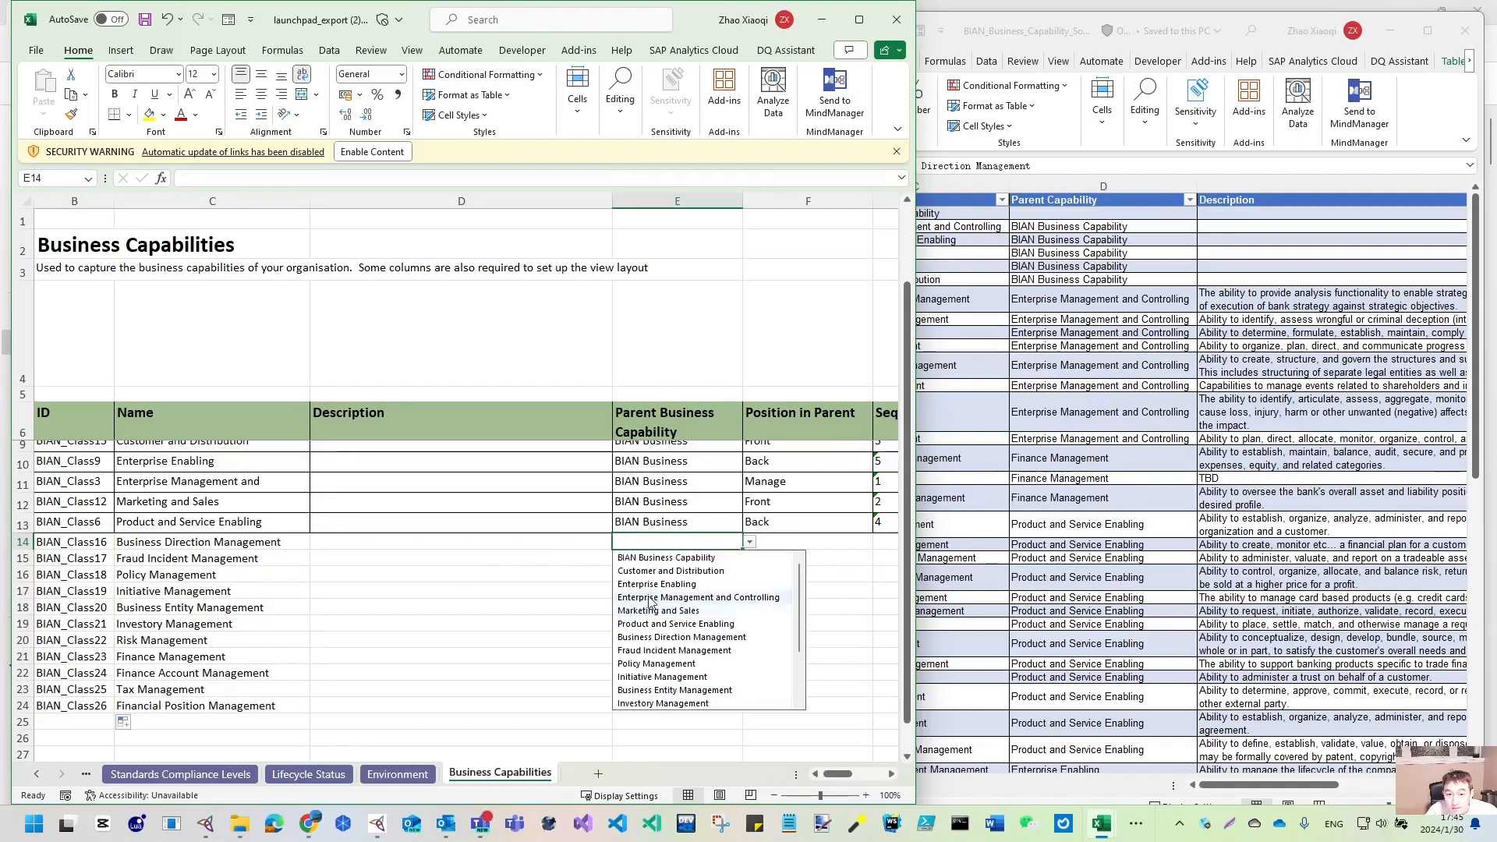
click(649, 598)
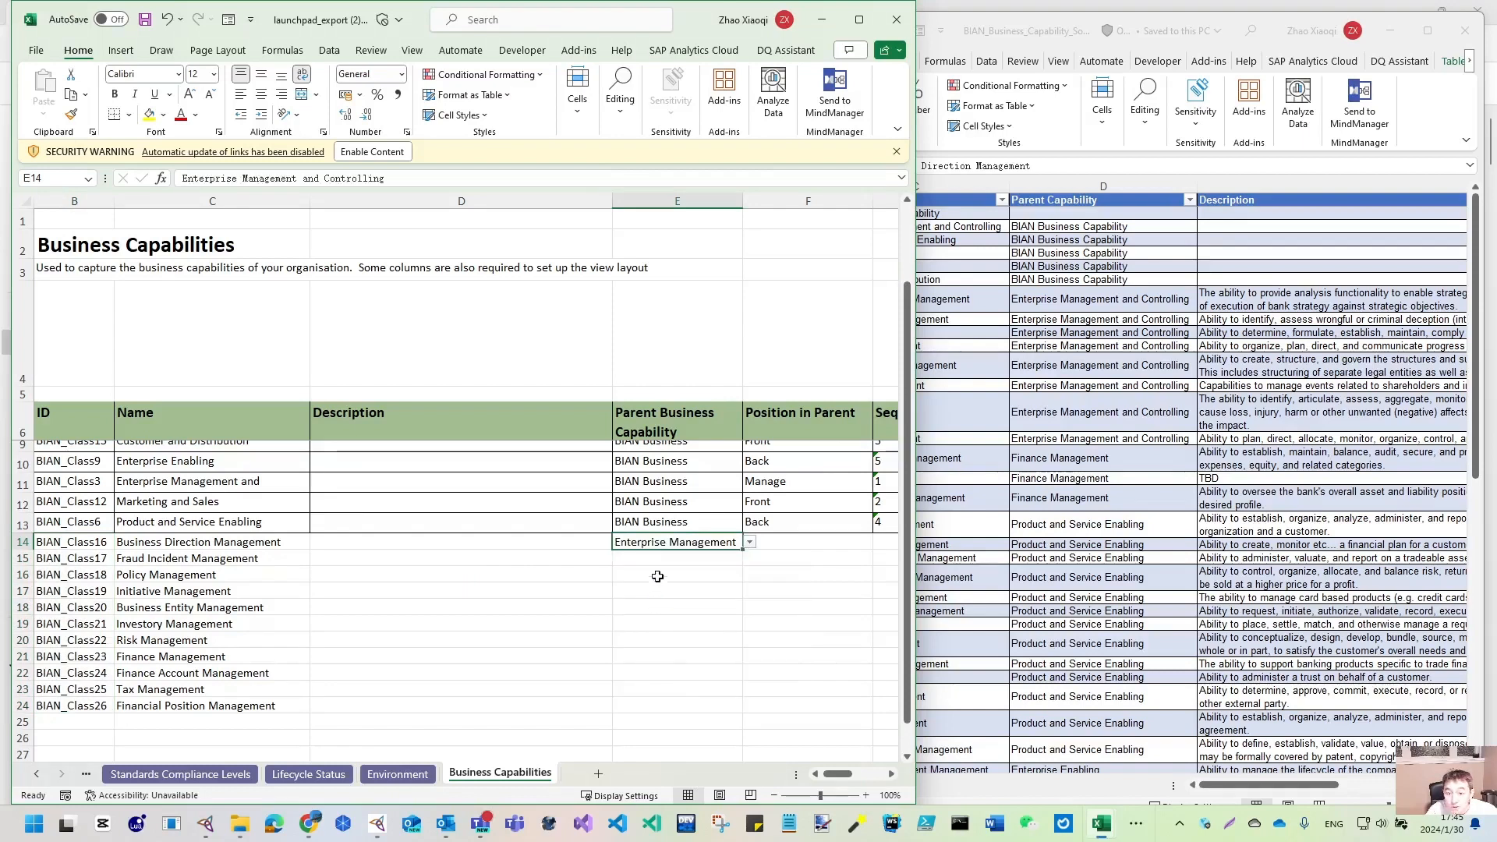
drag(744, 551, 719, 659)
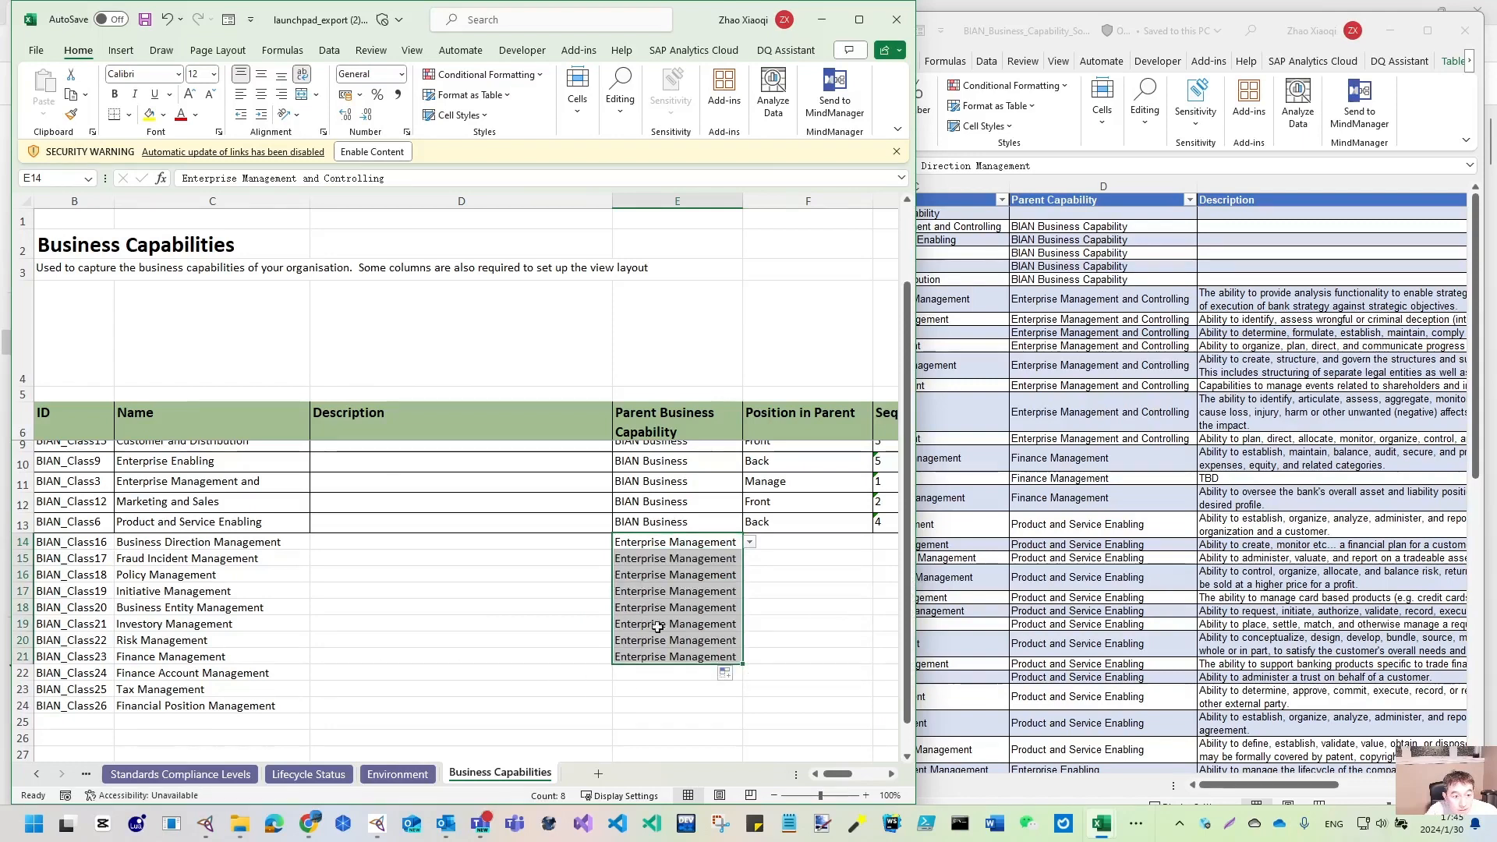
- Set E22:E24's parent to Finance Management, then select the matching descriptions in the BIAN workbook
key(alt+Tab)
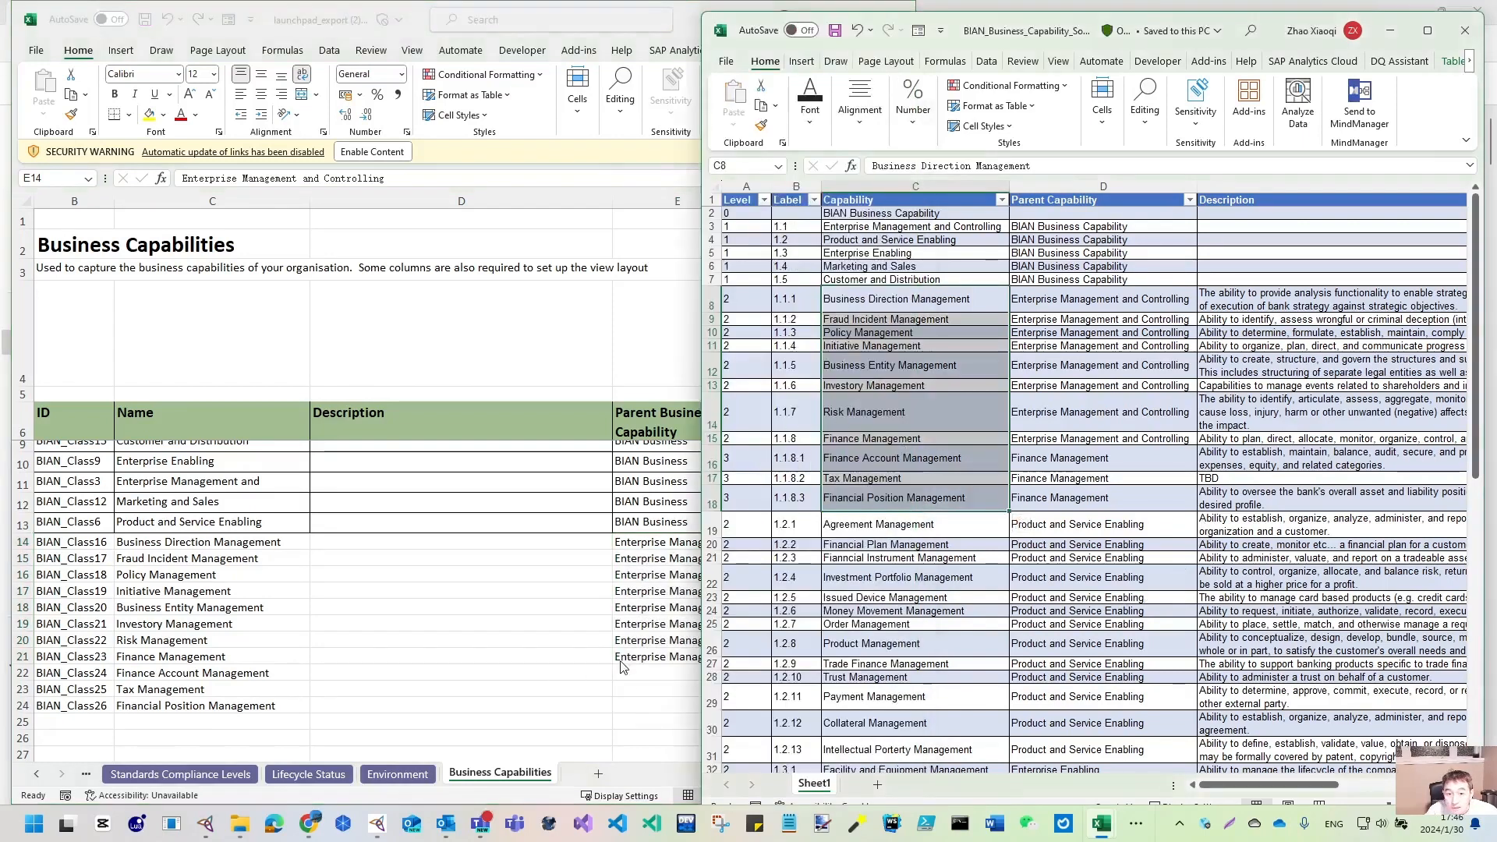
click(629, 674)
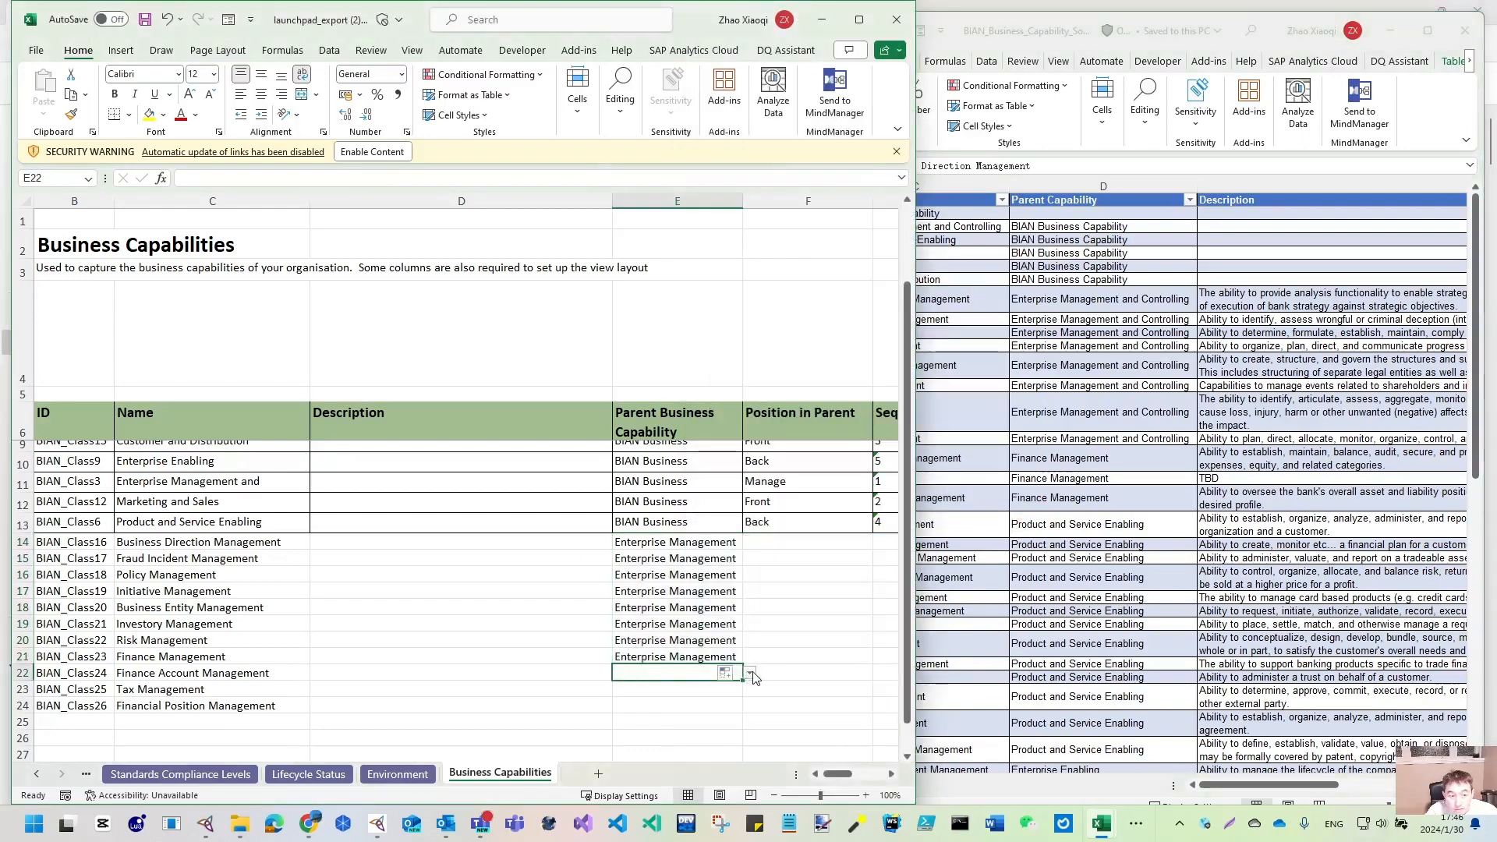
click(750, 673)
click(680, 648)
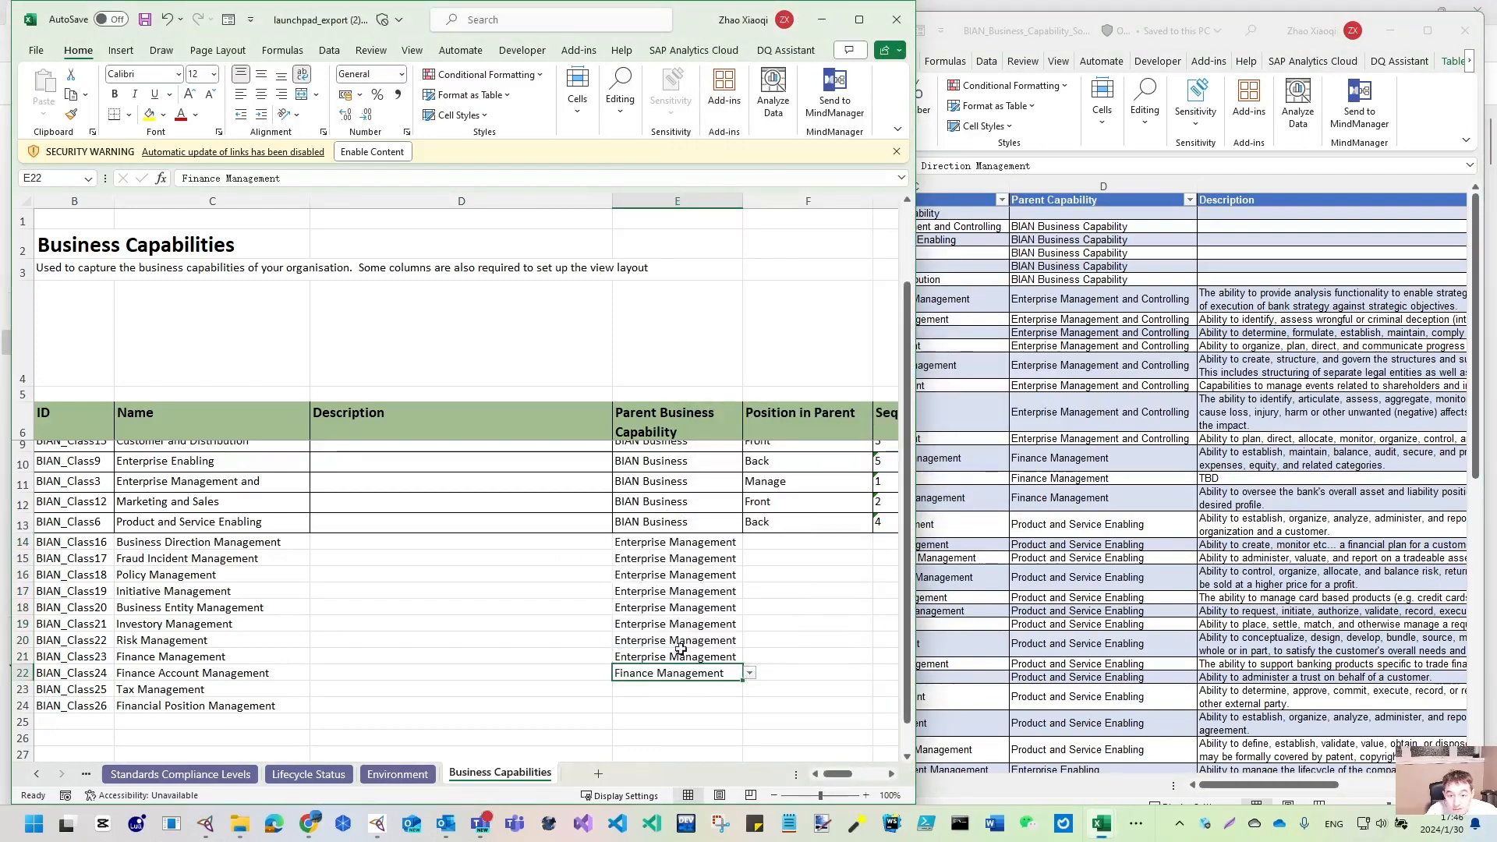
drag(743, 683, 740, 706)
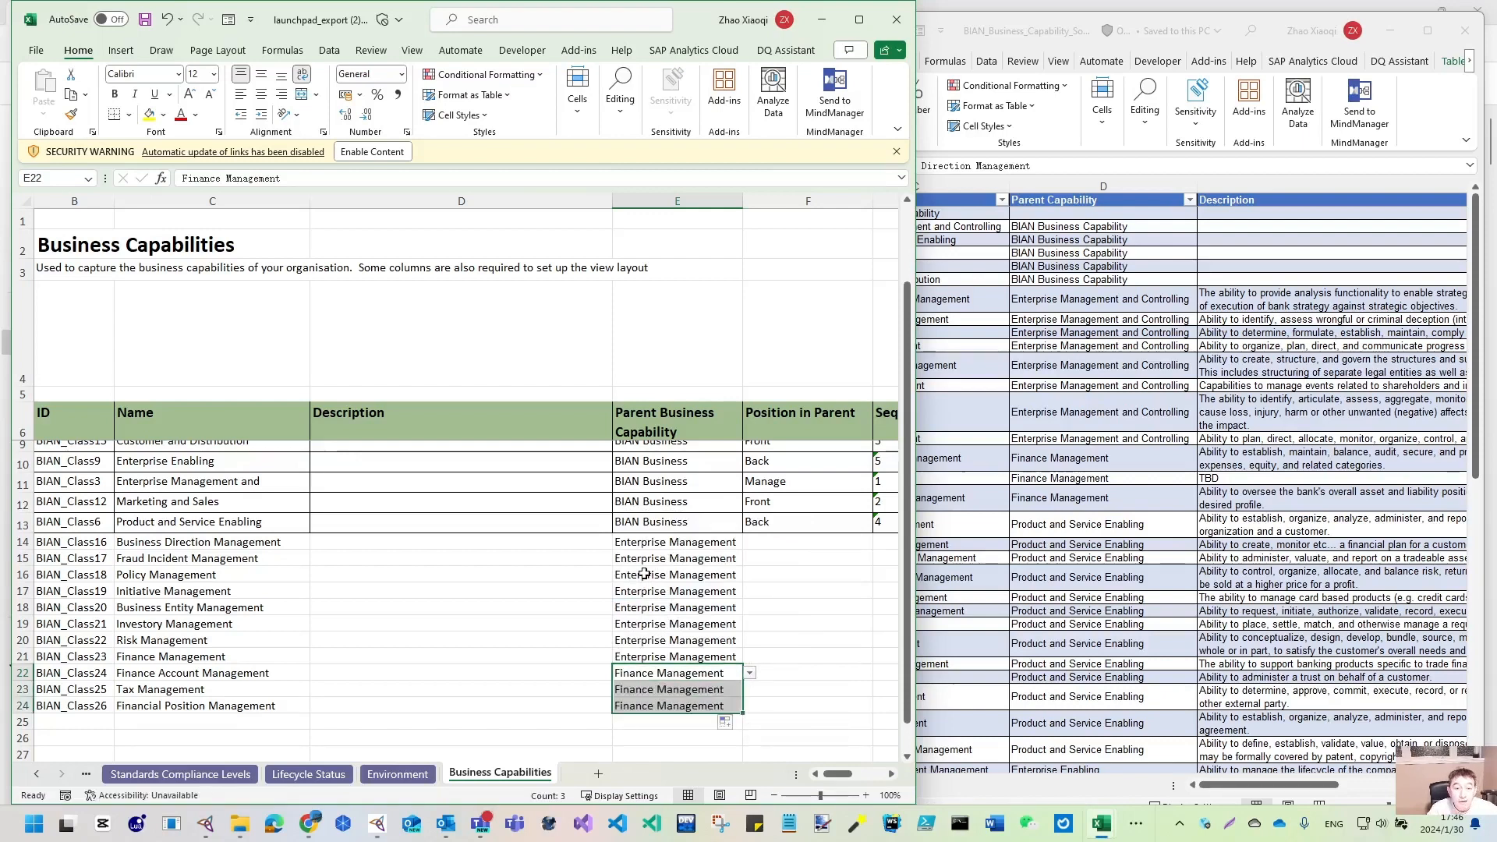
click(1173, 363)
drag(1247, 320, 1245, 487)
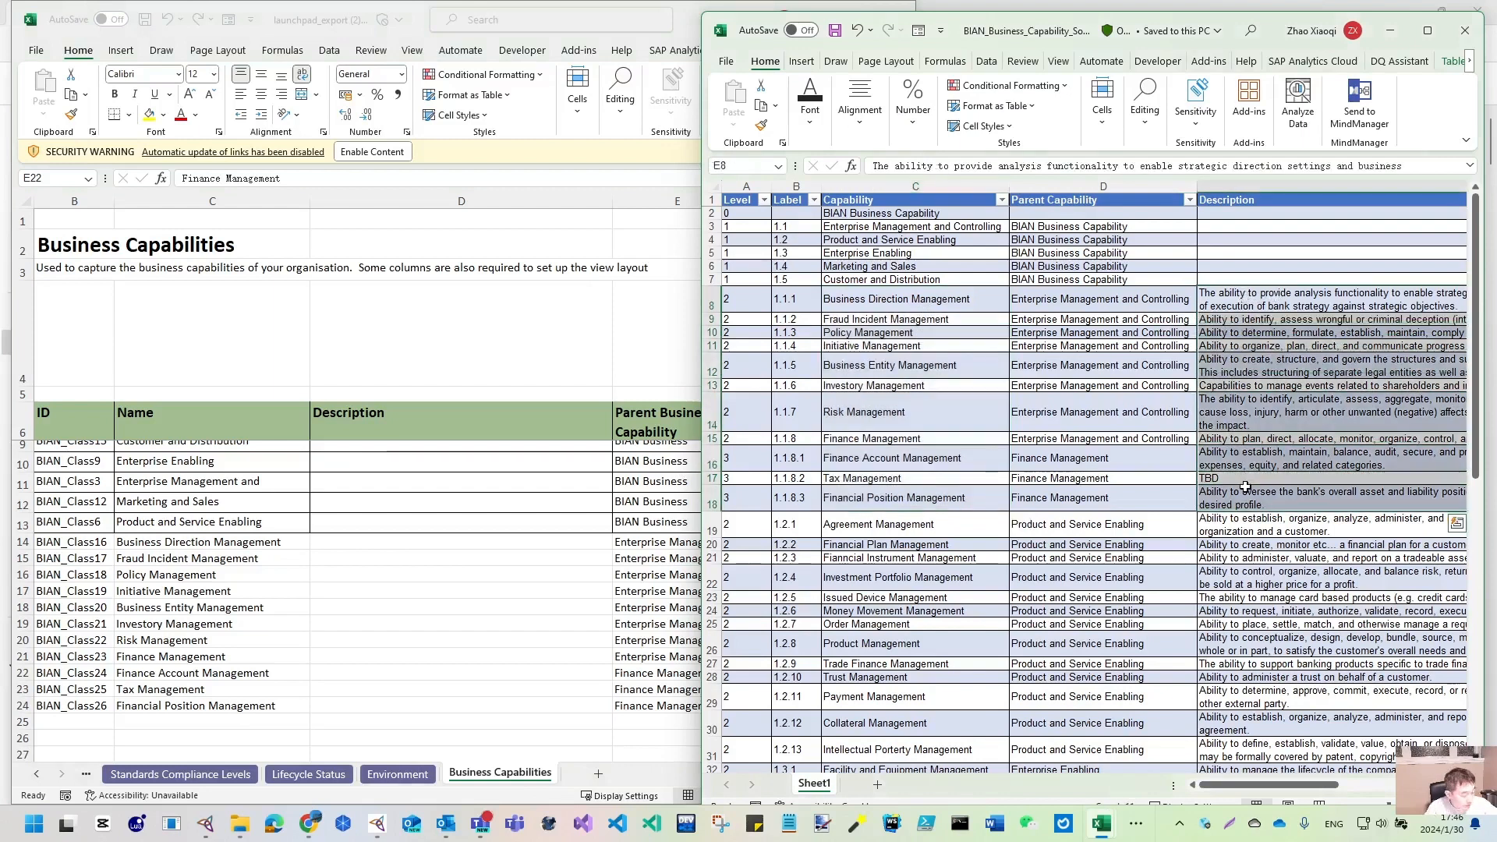
- Paste the copied capability descriptions as values into D14
key(ctrl+c)
click(324, 542)
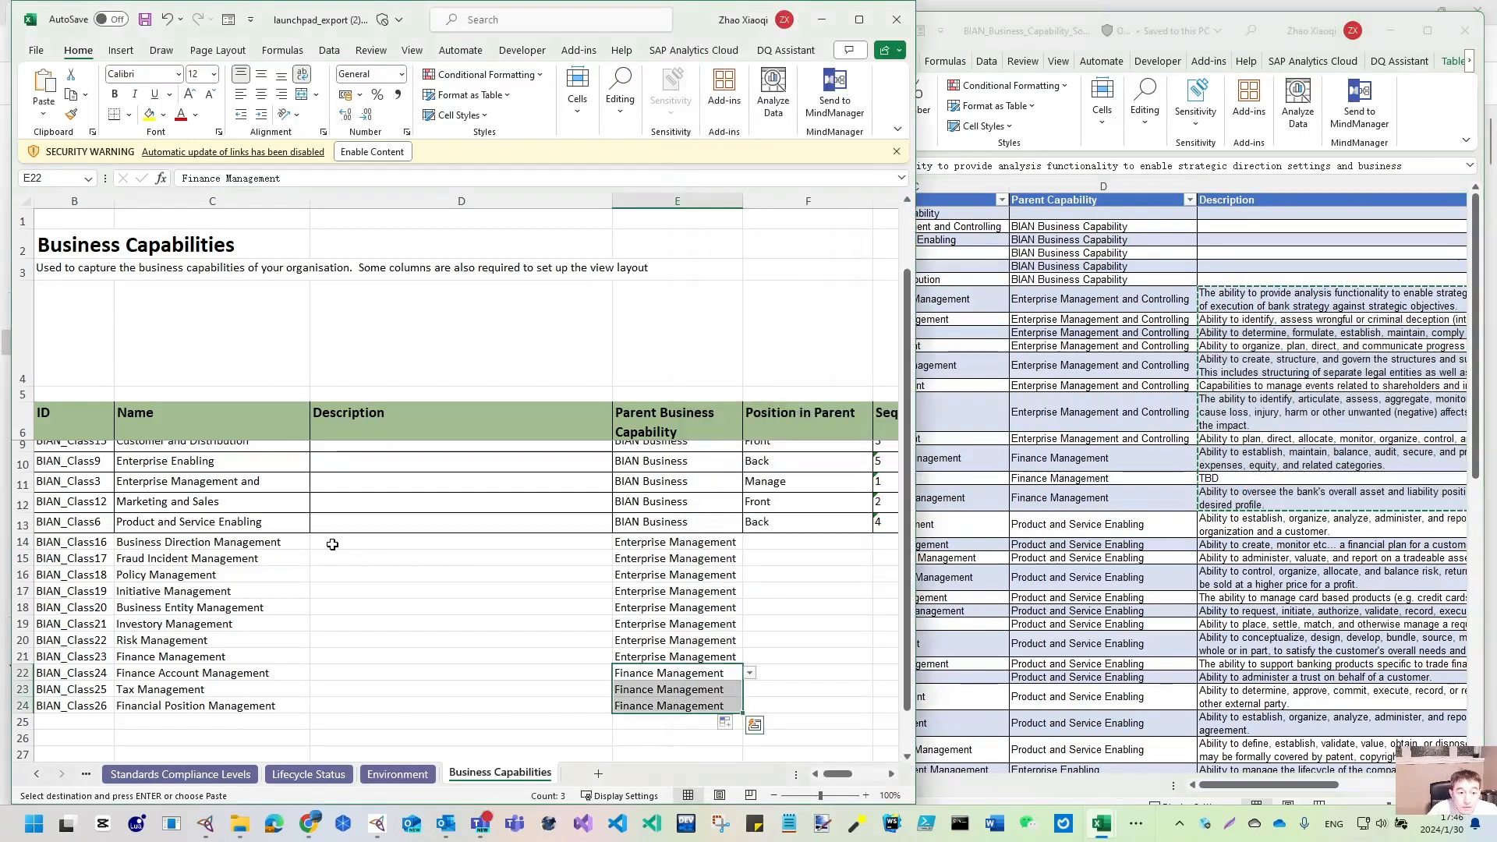
click(43, 114)
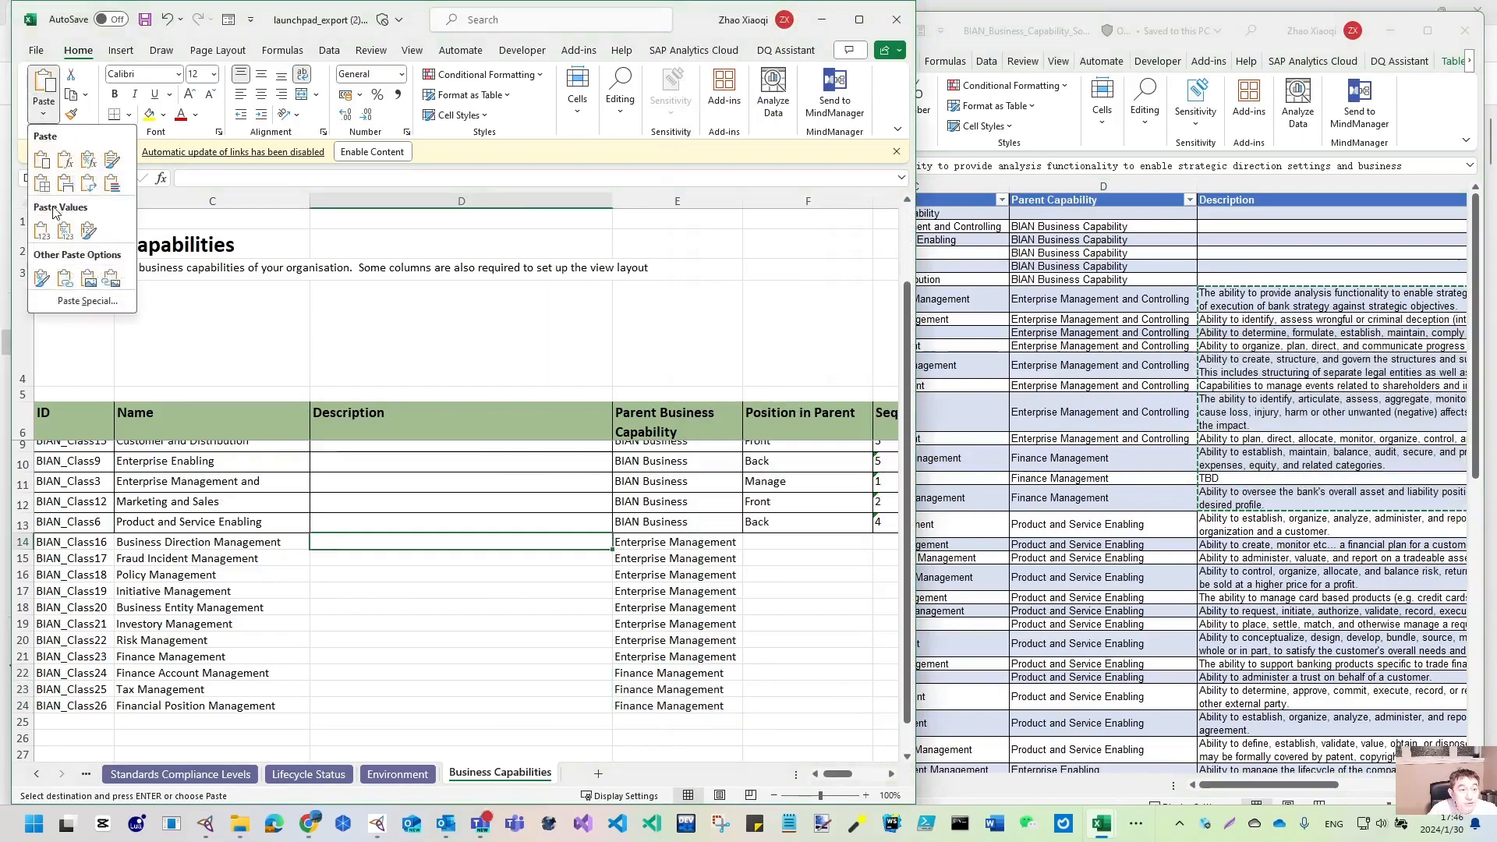
click(46, 233)
- Add all-cell borders to the new rows 14–24 and select the empty check cell K14
click(858, 19)
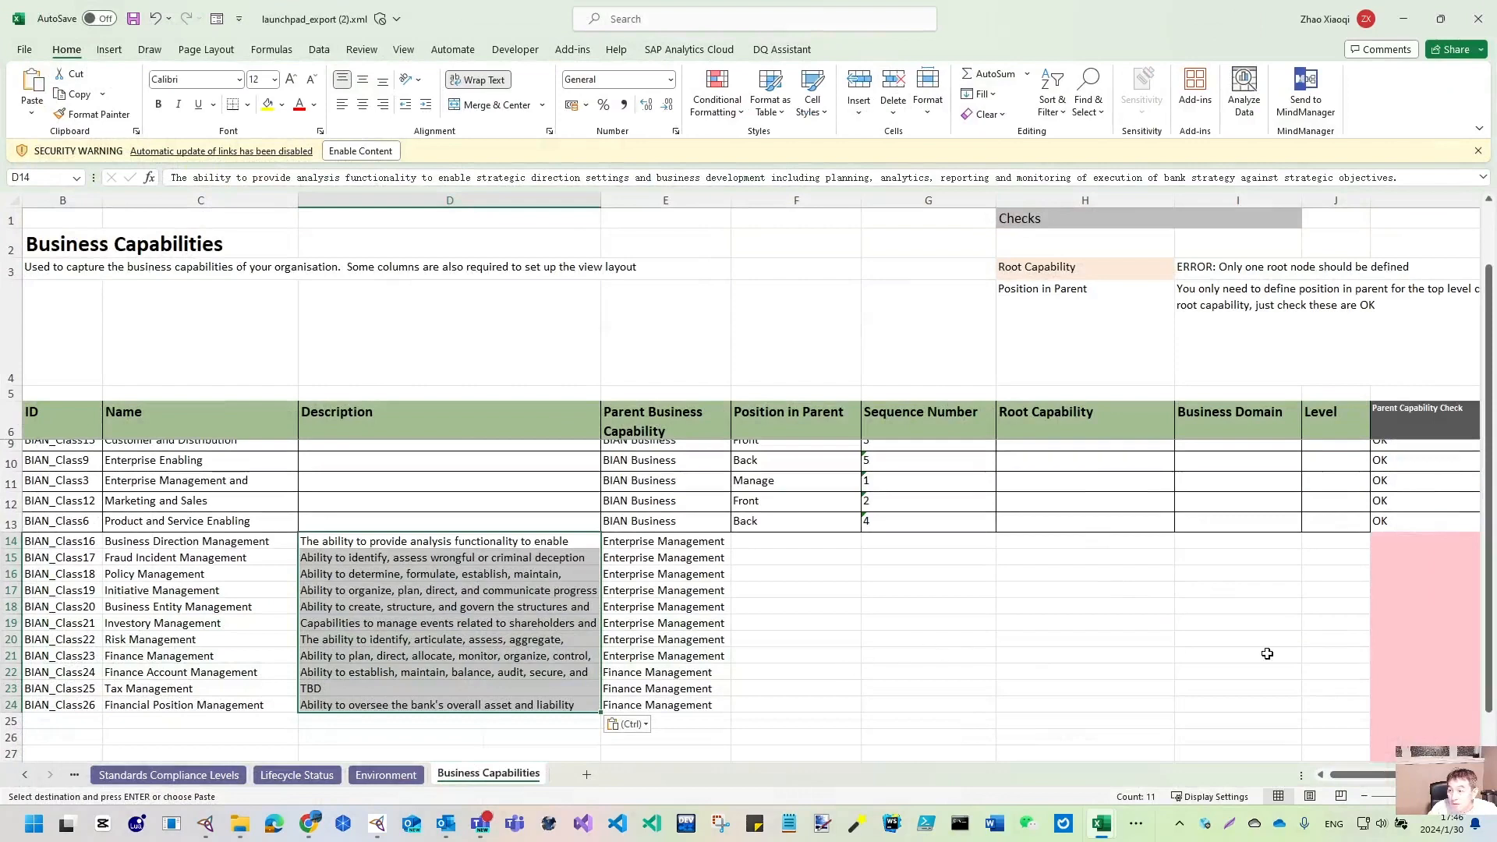
click(1288, 644)
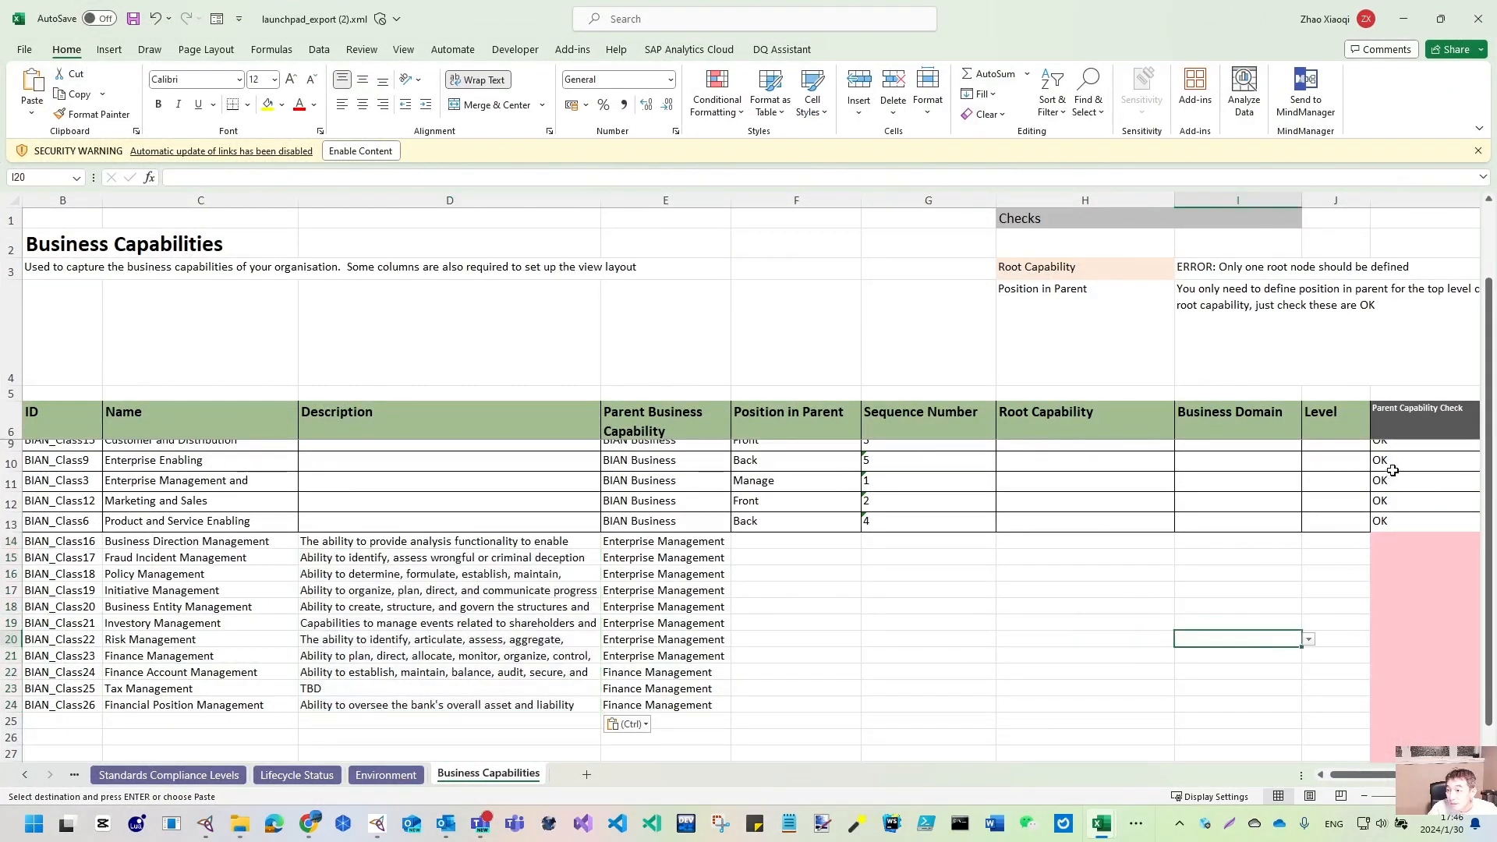
drag(68, 705, 1430, 540)
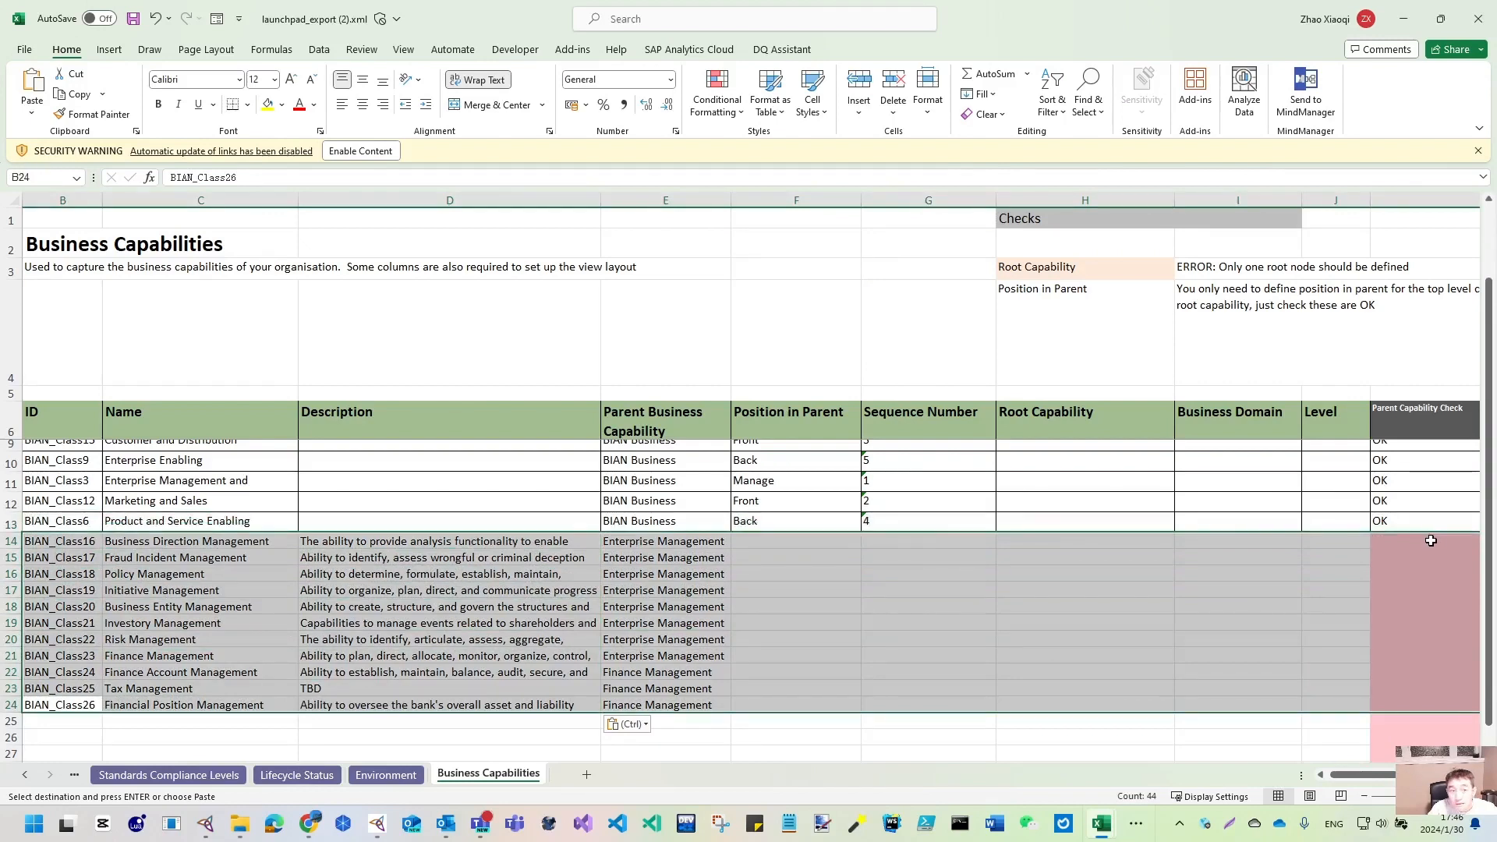
click(248, 105)
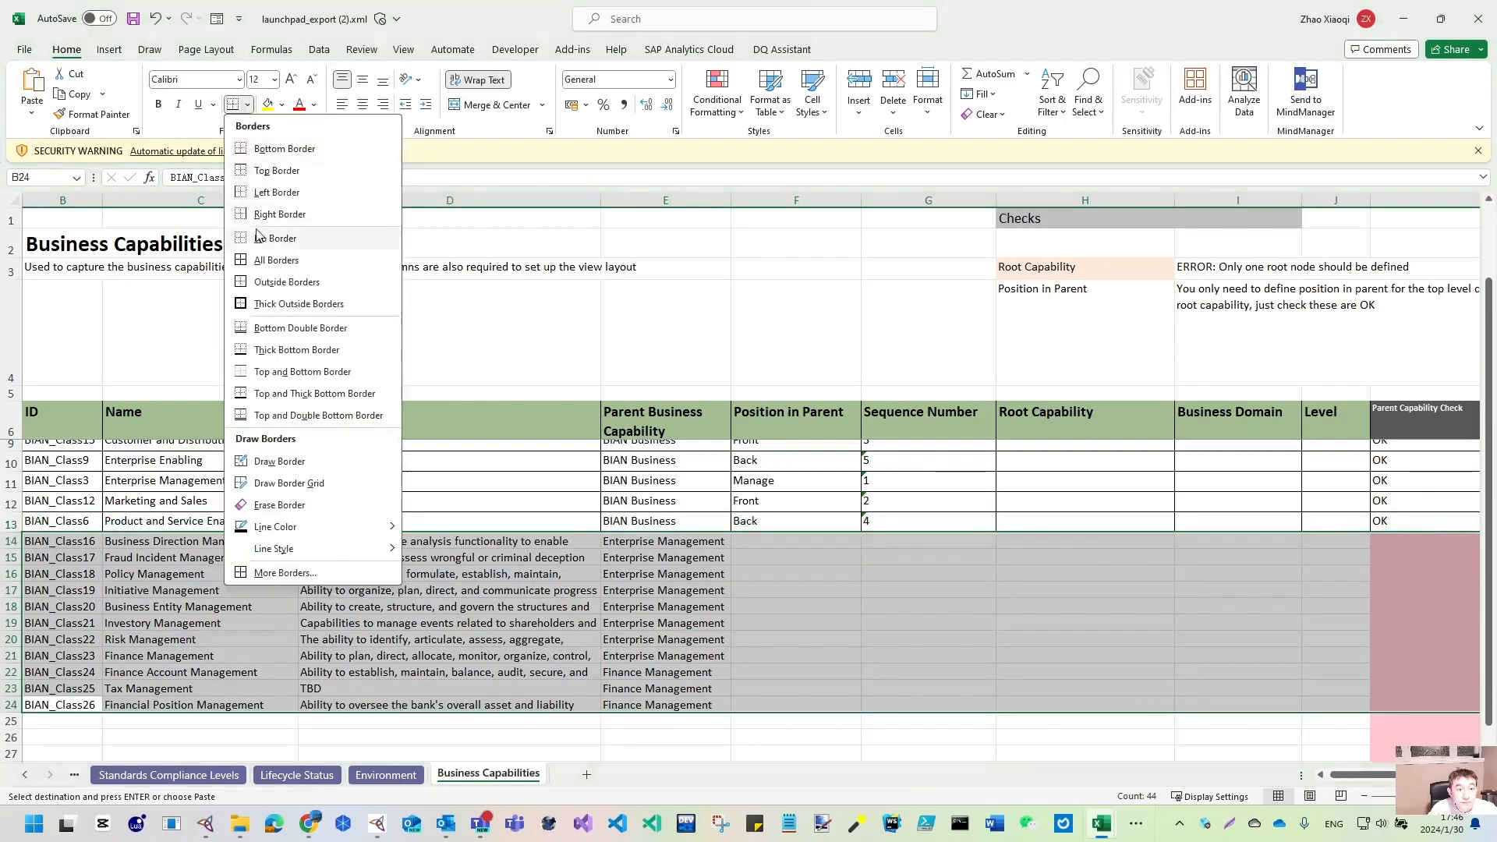
click(277, 259)
click(709, 638)
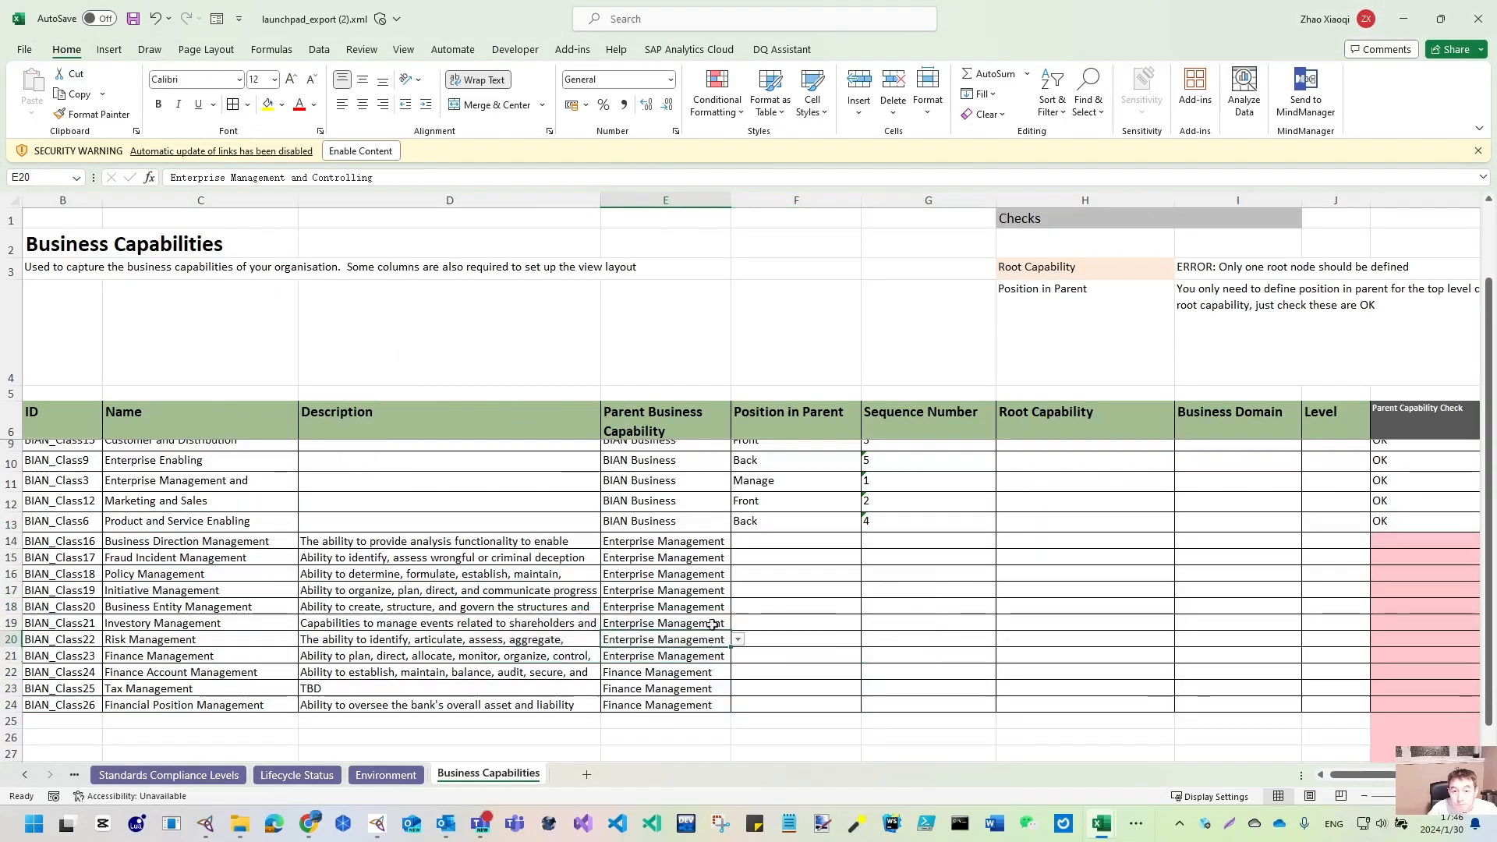
click(1442, 521)
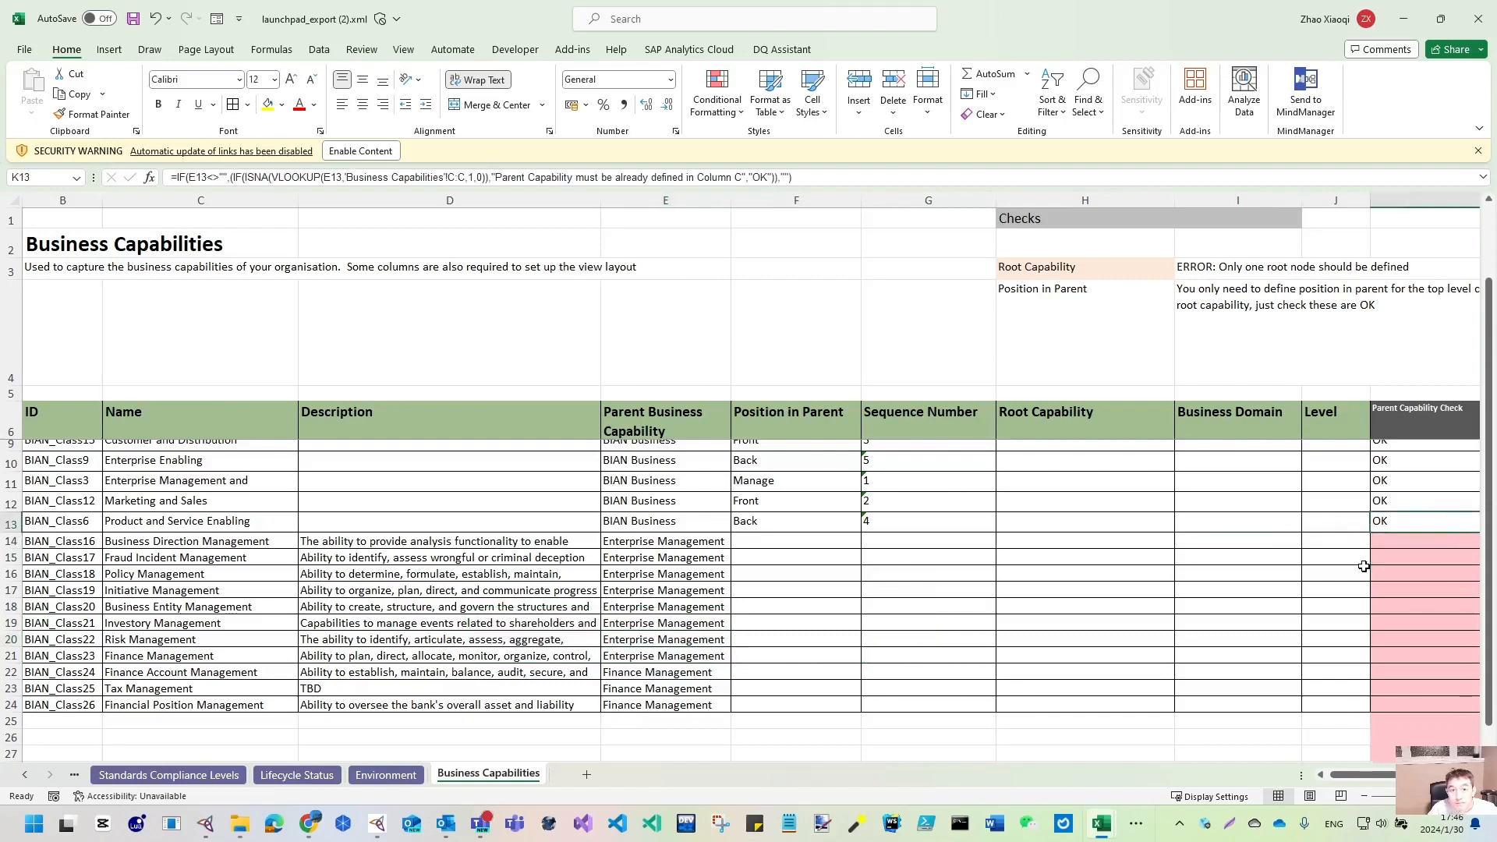
click(1391, 539)
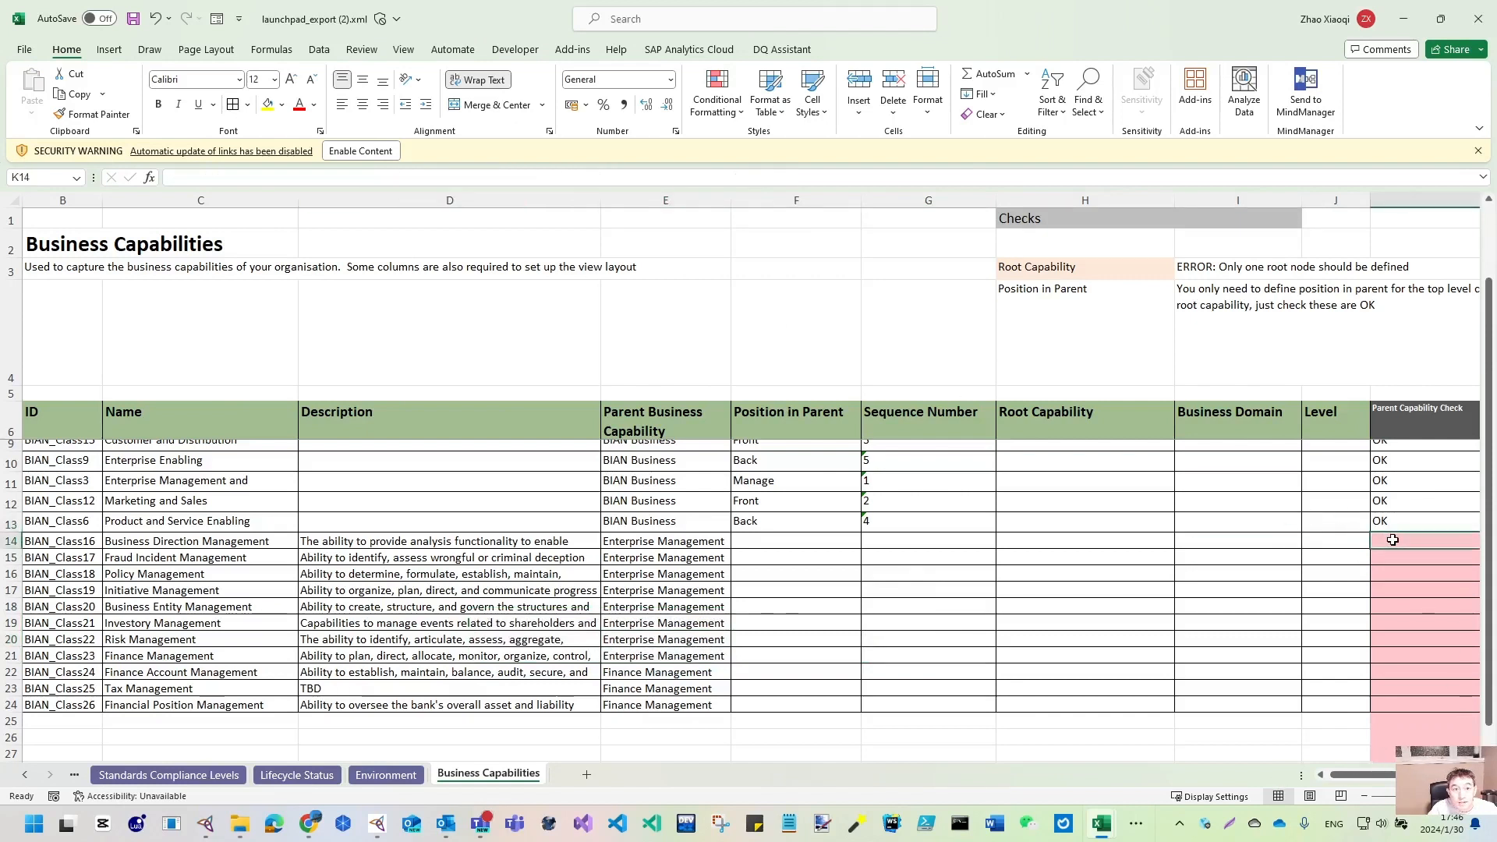
- Fill the Parent Capability Check from K13 down to K24 and review the OK and Root Set results
scroll(965, 520, right, 3)
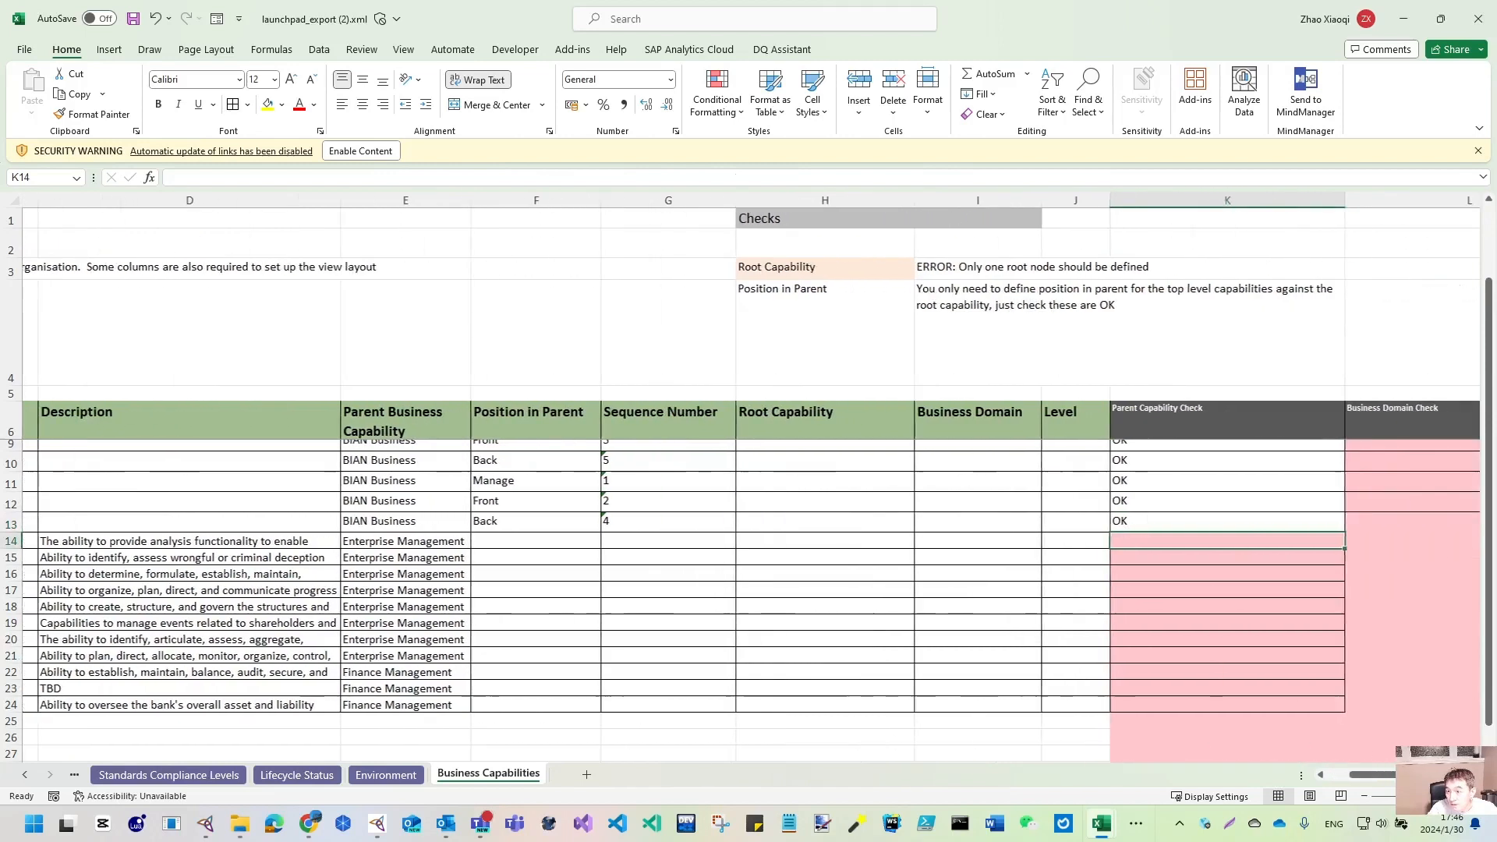
click(965, 520)
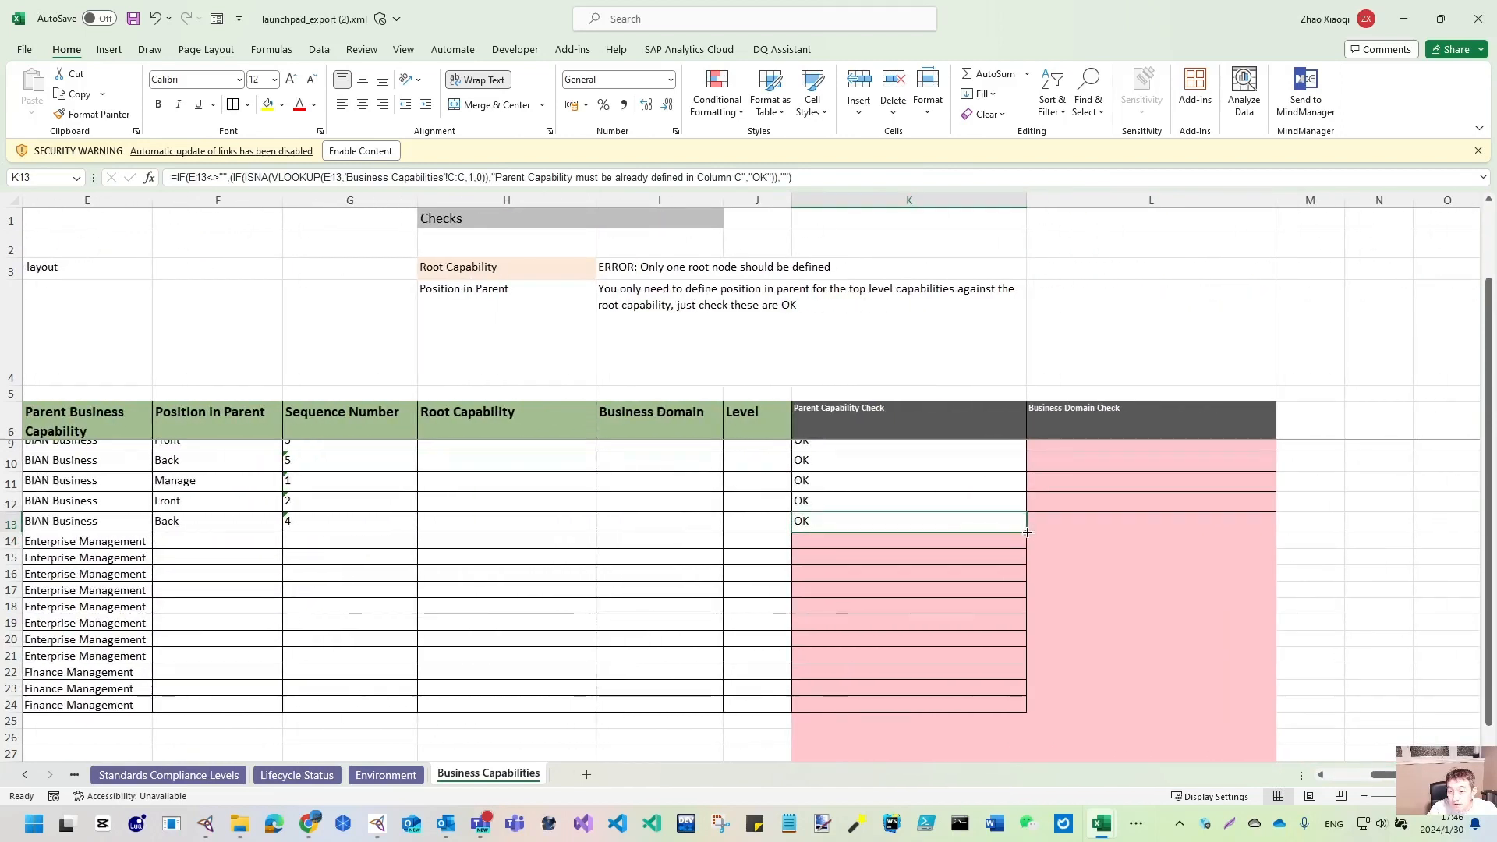
double_click(1027, 532)
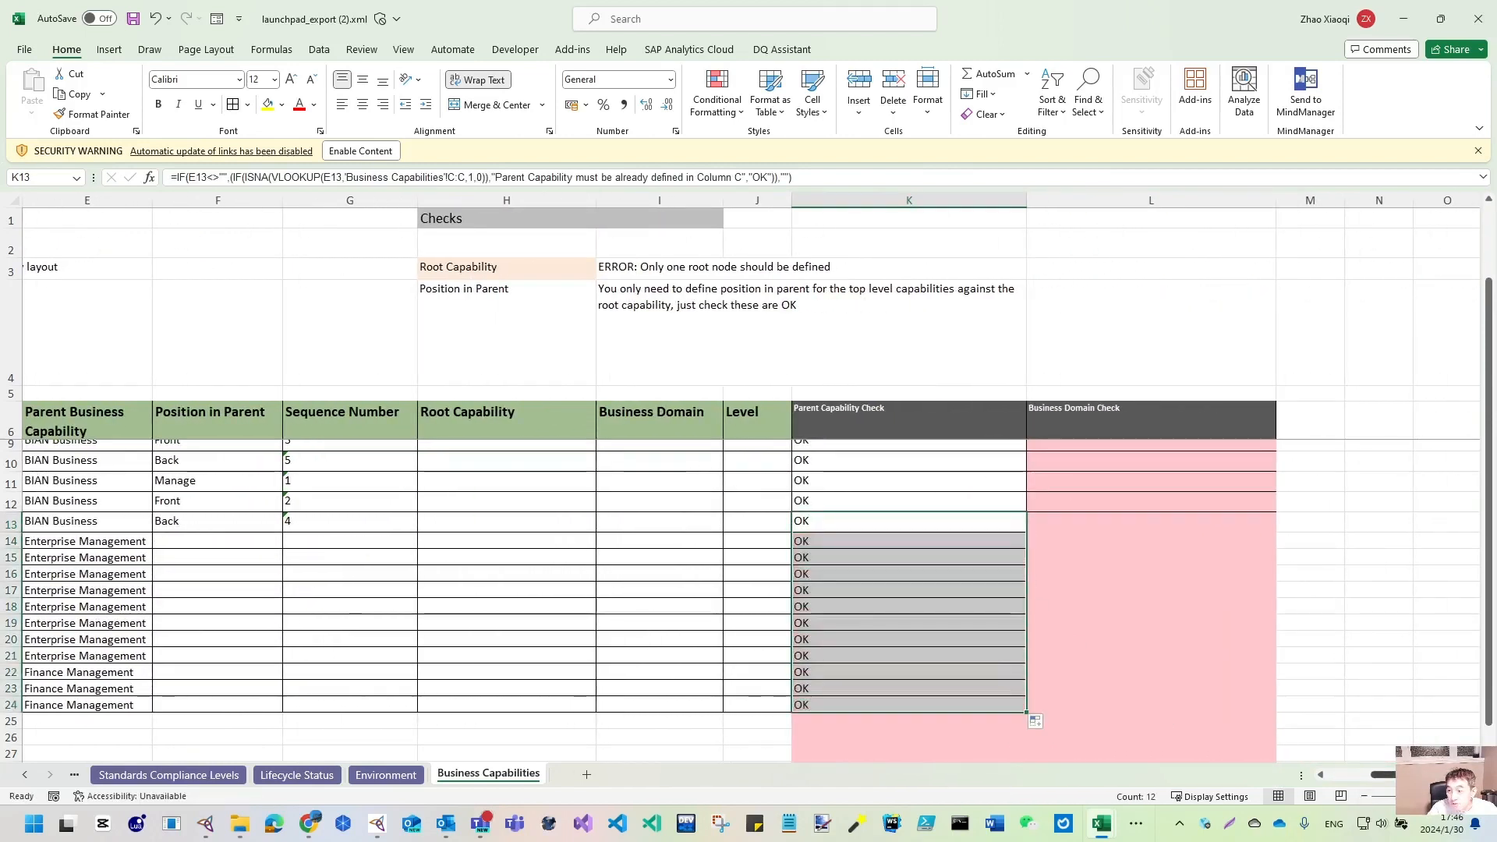
scroll(1199, 584, right, 1)
scroll(1055, 445, up, 1)
click(1056, 446)
scroll(1092, 498, up, 1)
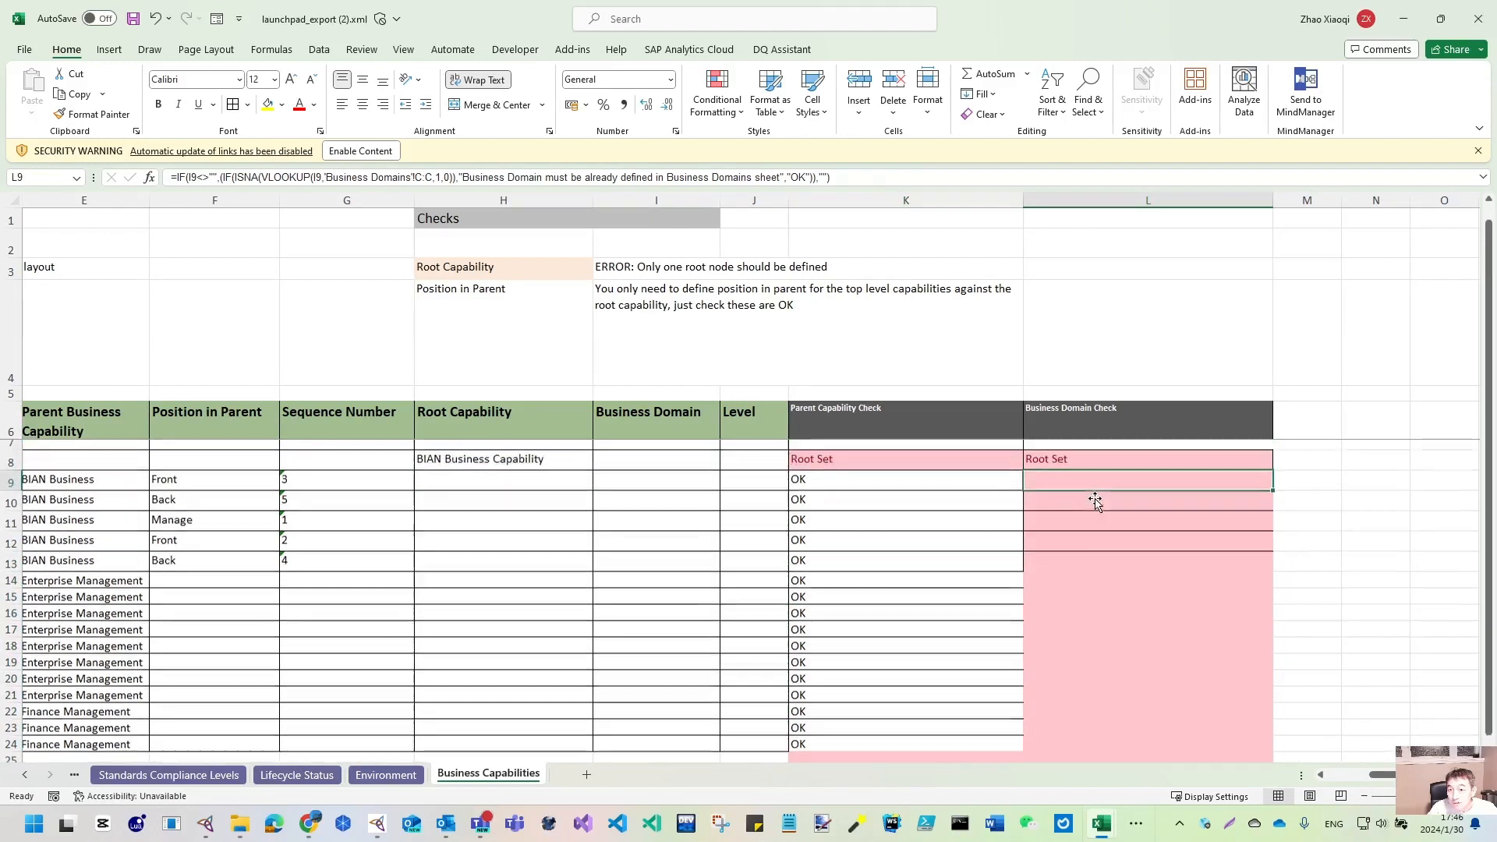
click(856, 470)
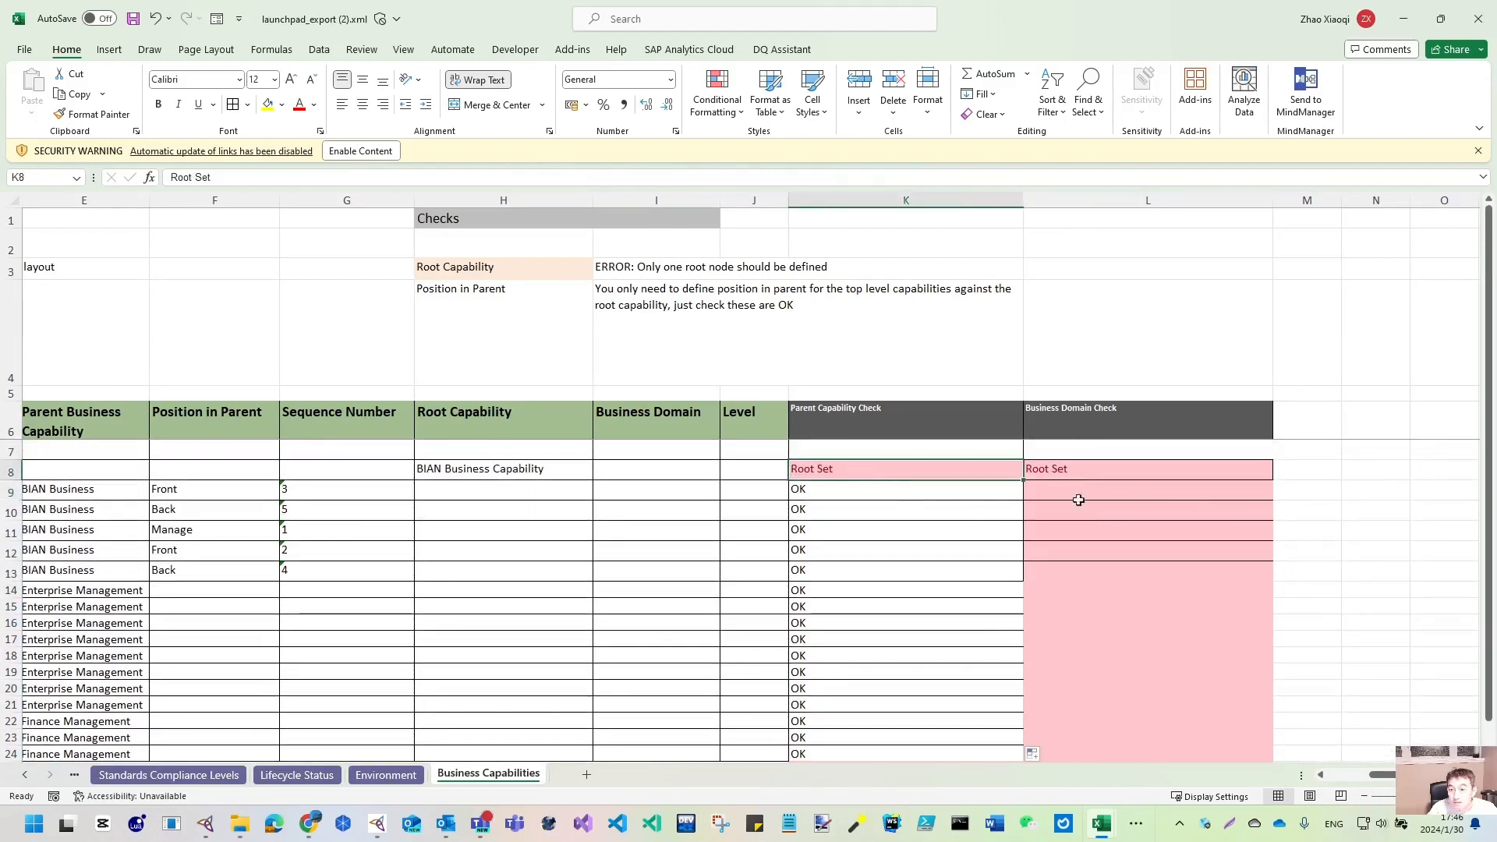
click(1095, 471)
click(947, 471)
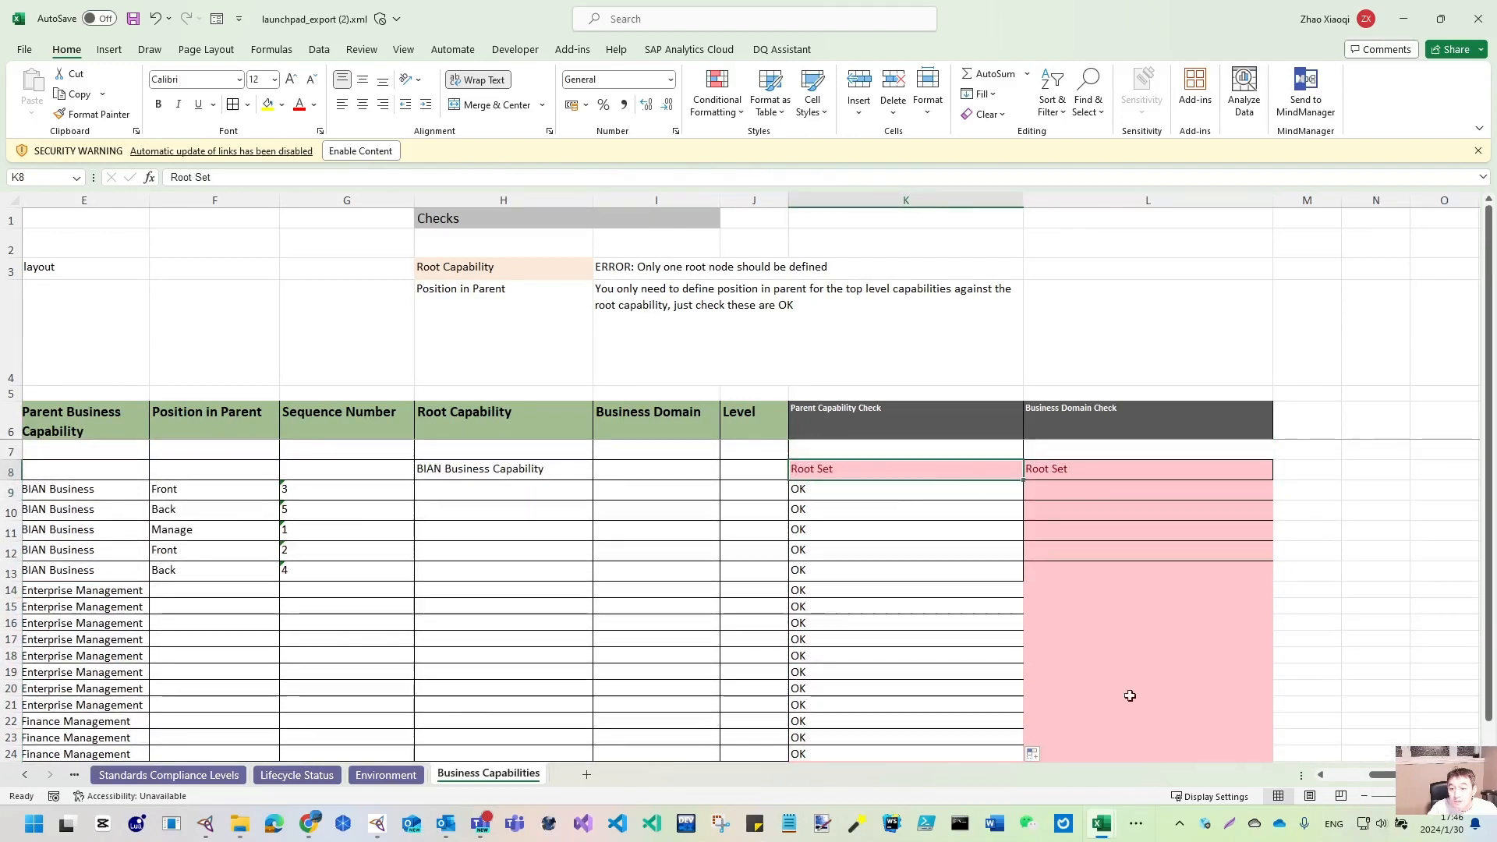
scroll(1488, 675, down, 1)
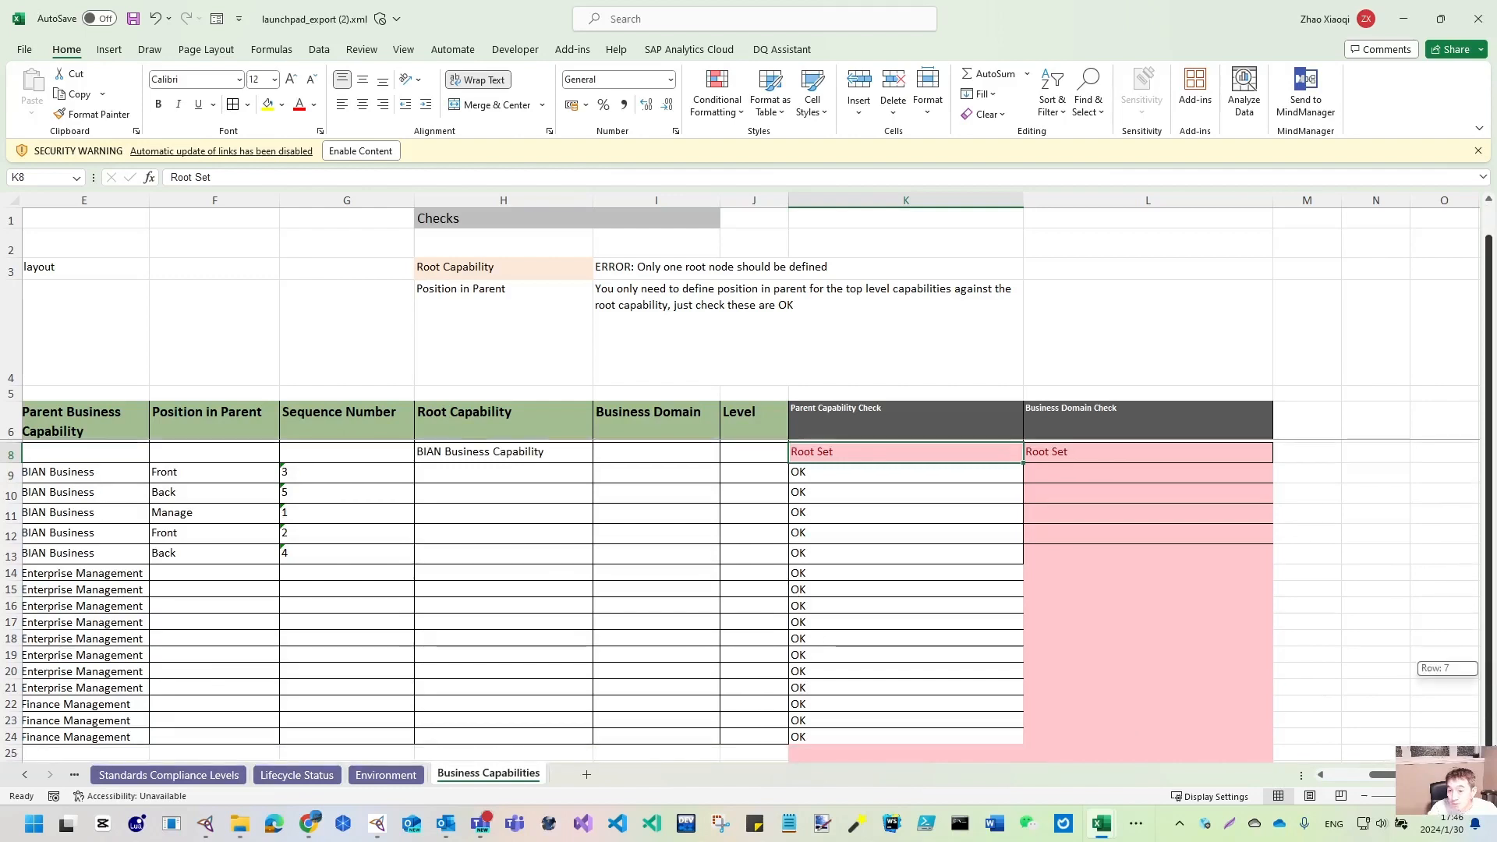
drag(1387, 779, 1329, 779)
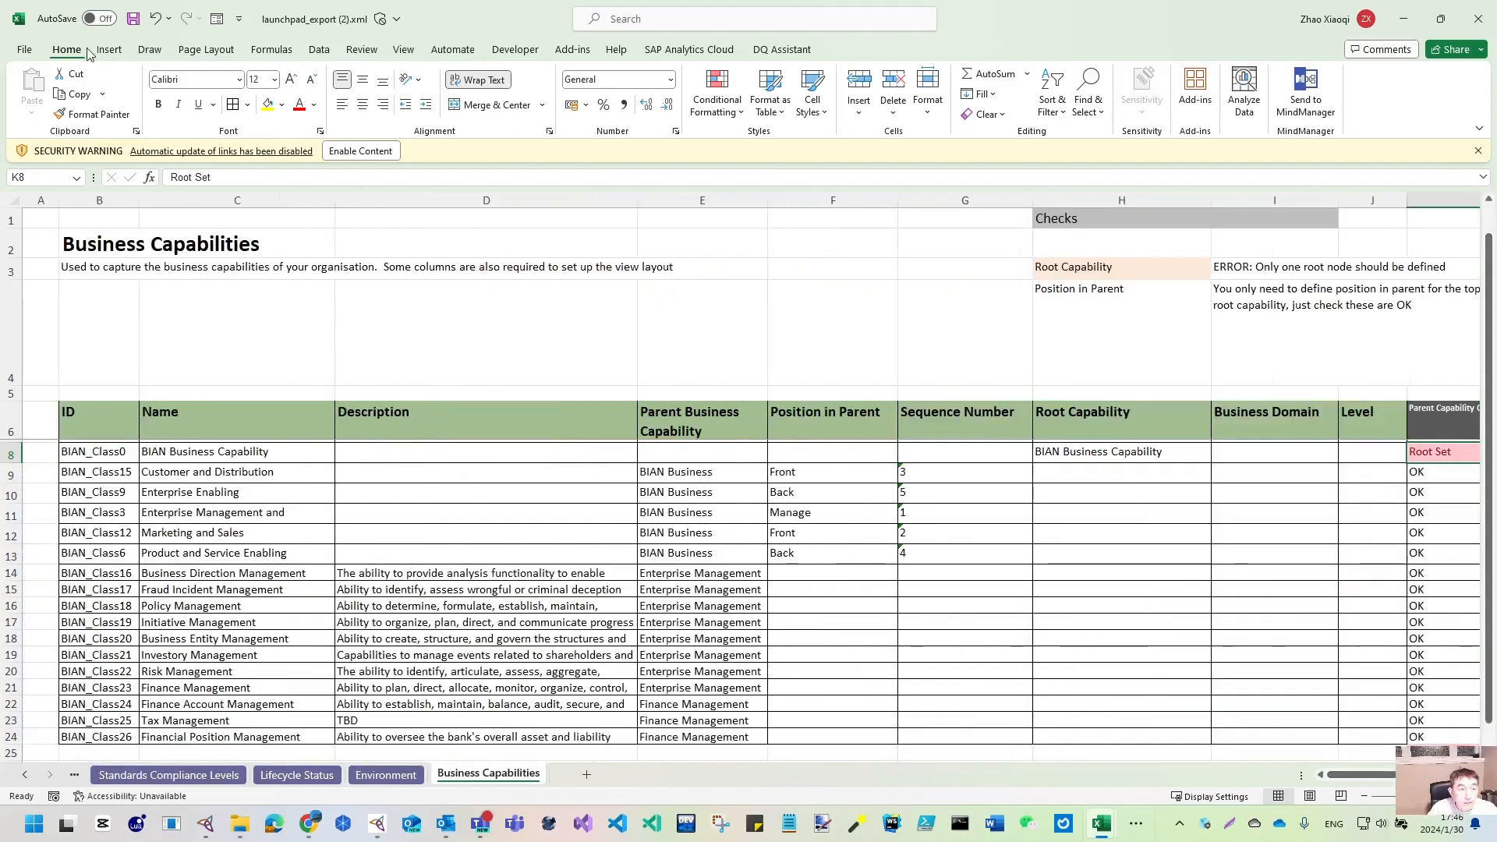
- Save the workbook, keeping the XML Spreadsheet 2003 format
click(134, 21)
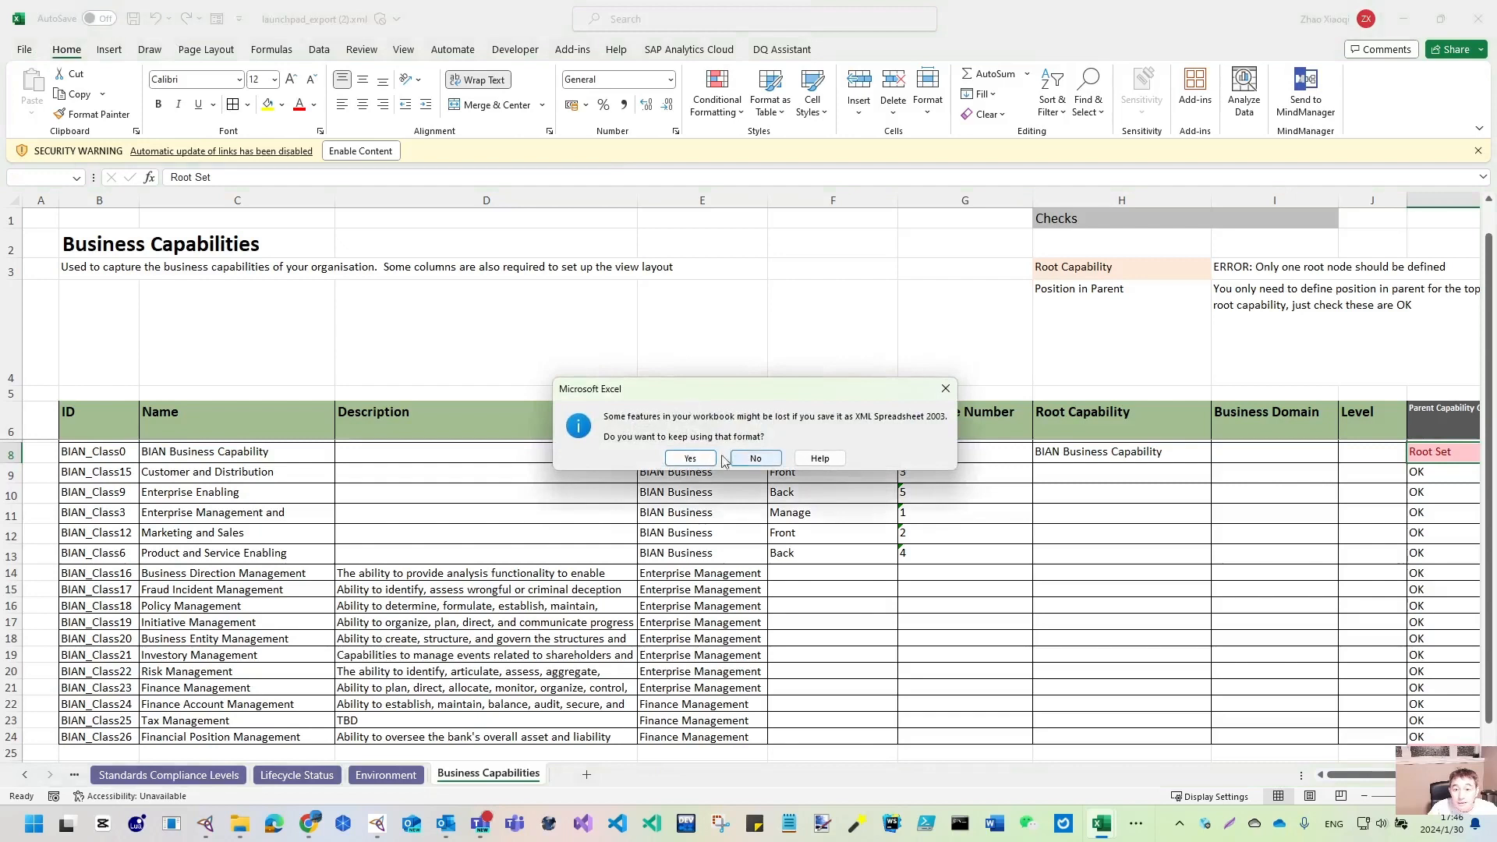
click(692, 461)
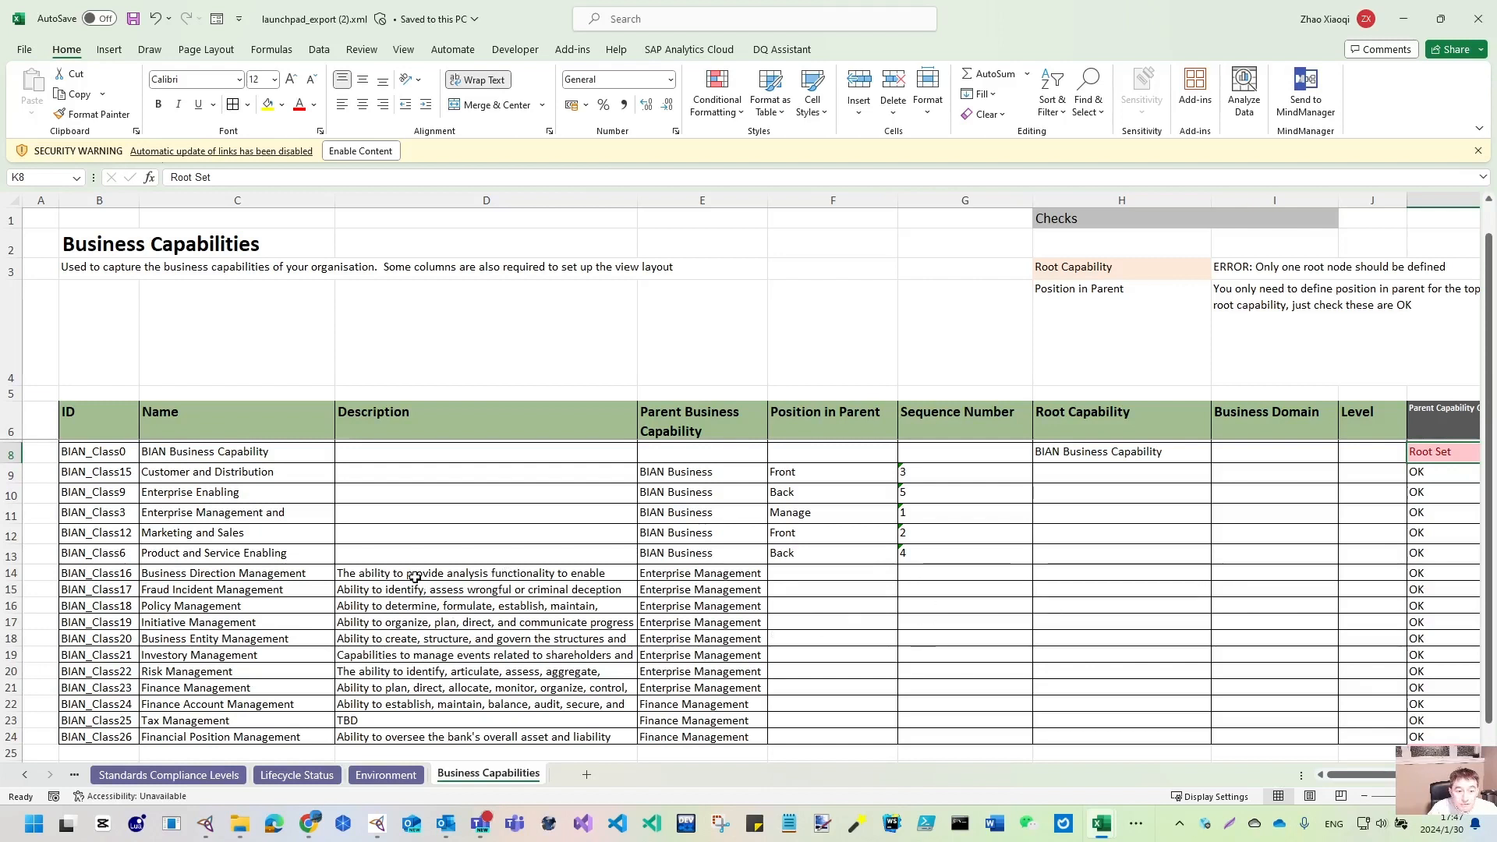
drag(399, 577, 412, 635)
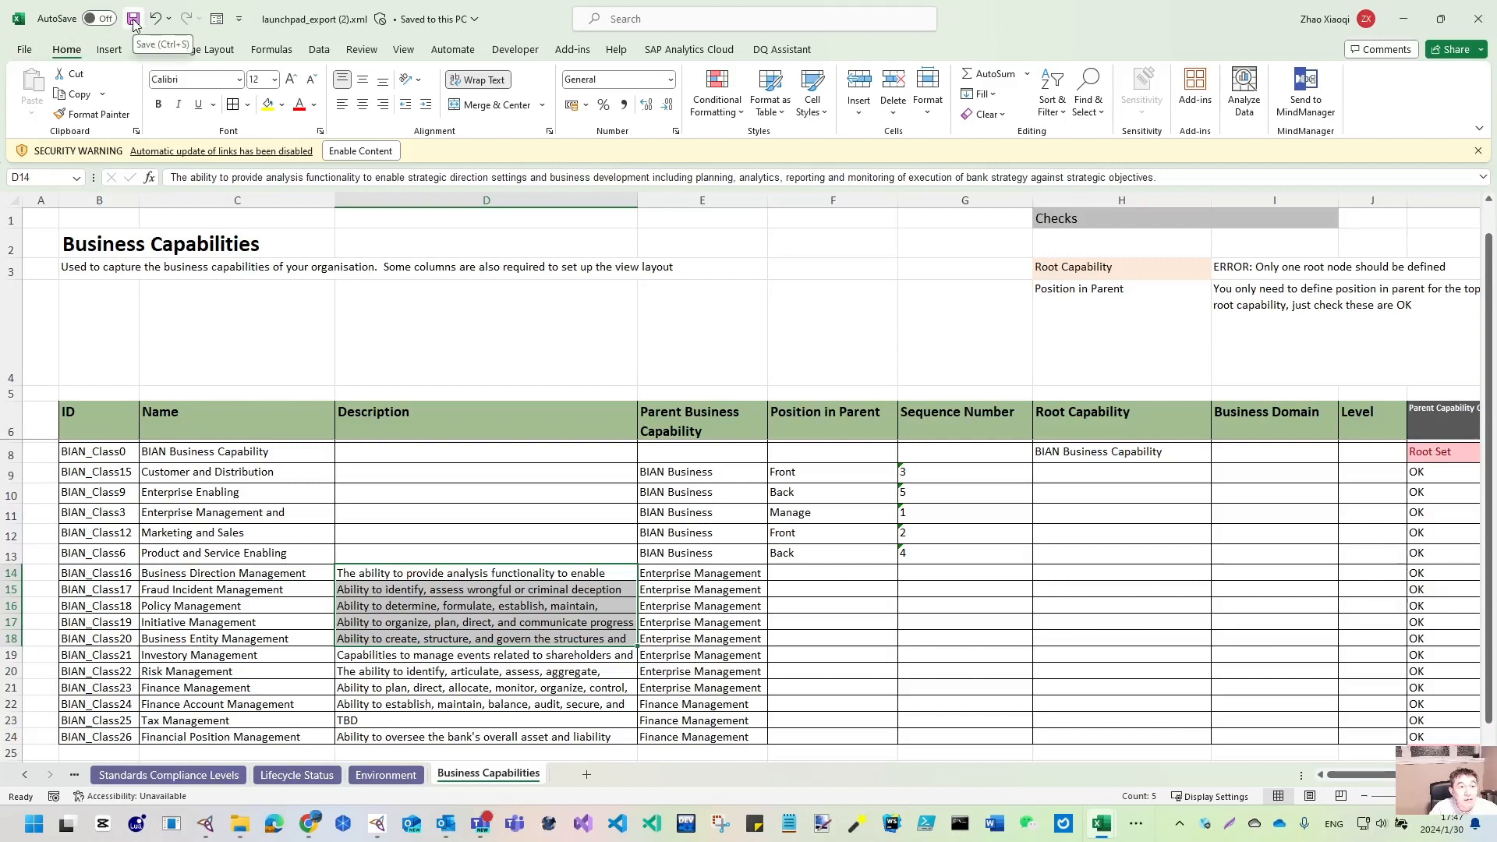
- Save the launchpad export as Excel Workbook launchpad_export (2).xlsx in Downloads and close it
click(24, 50)
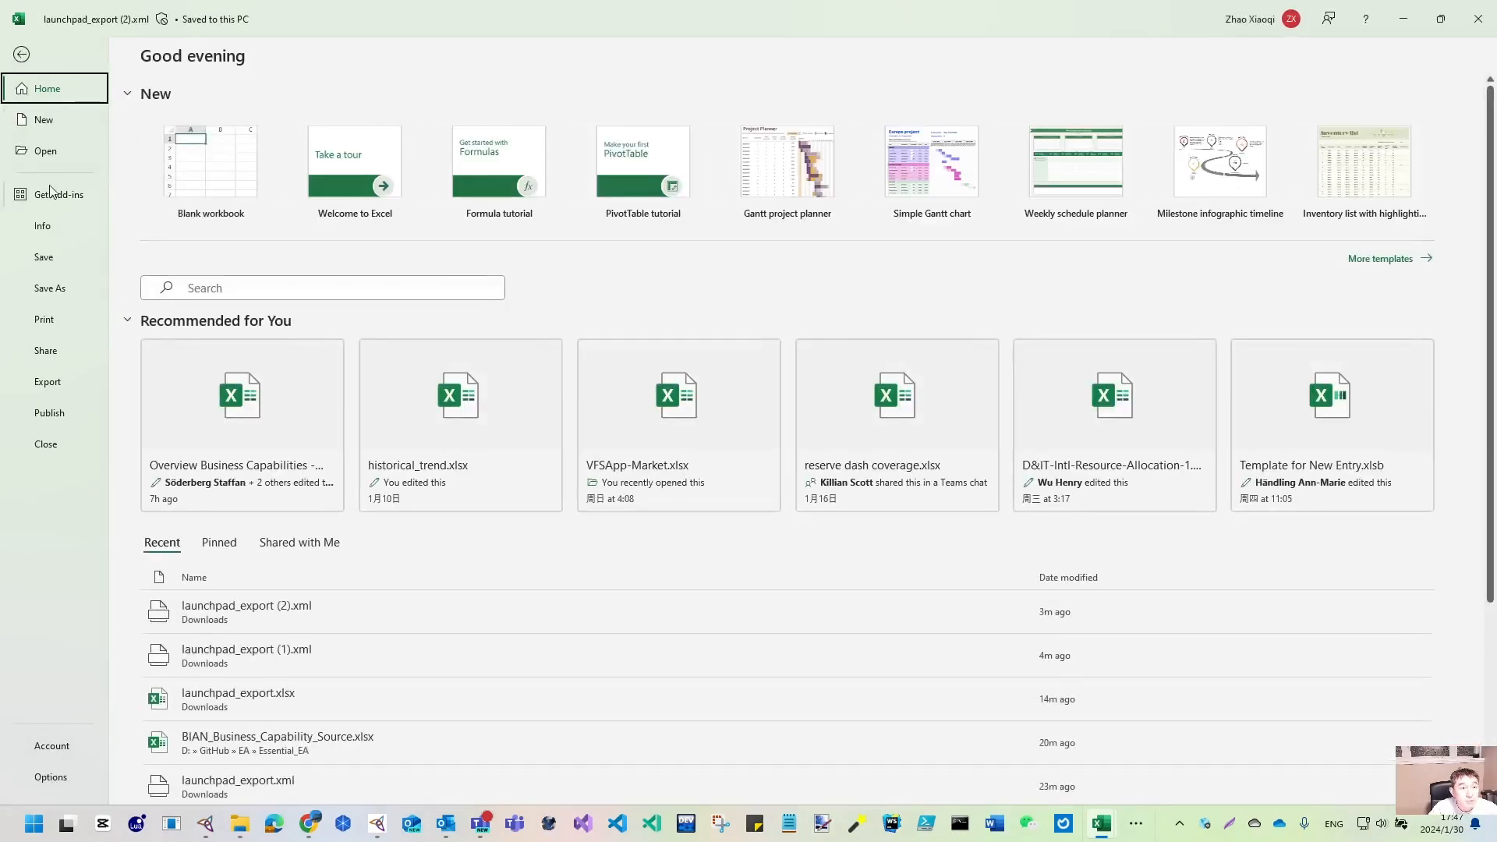
click(61, 302)
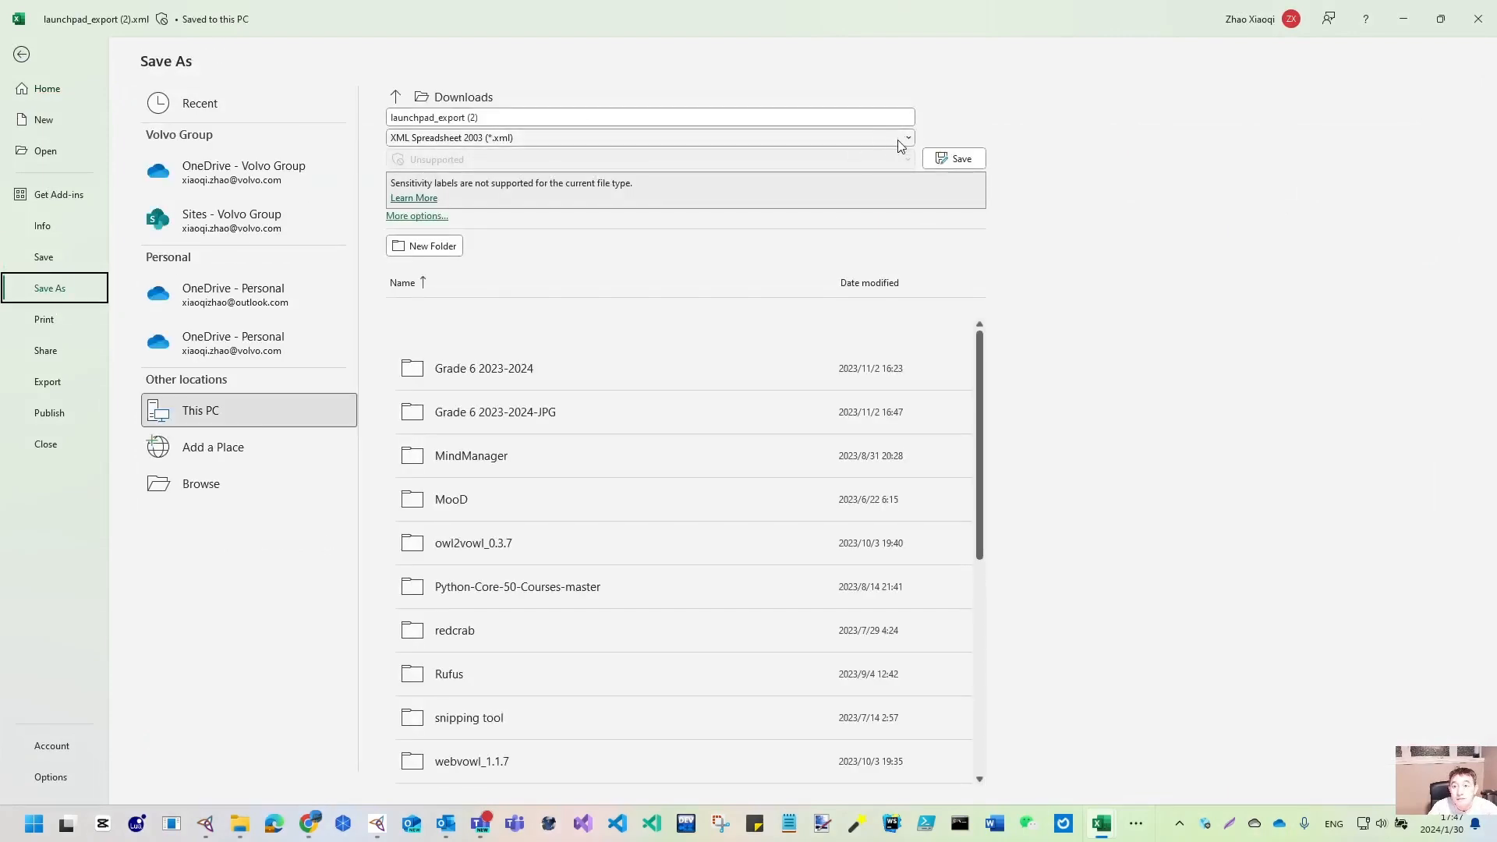
click(908, 141)
click(427, 150)
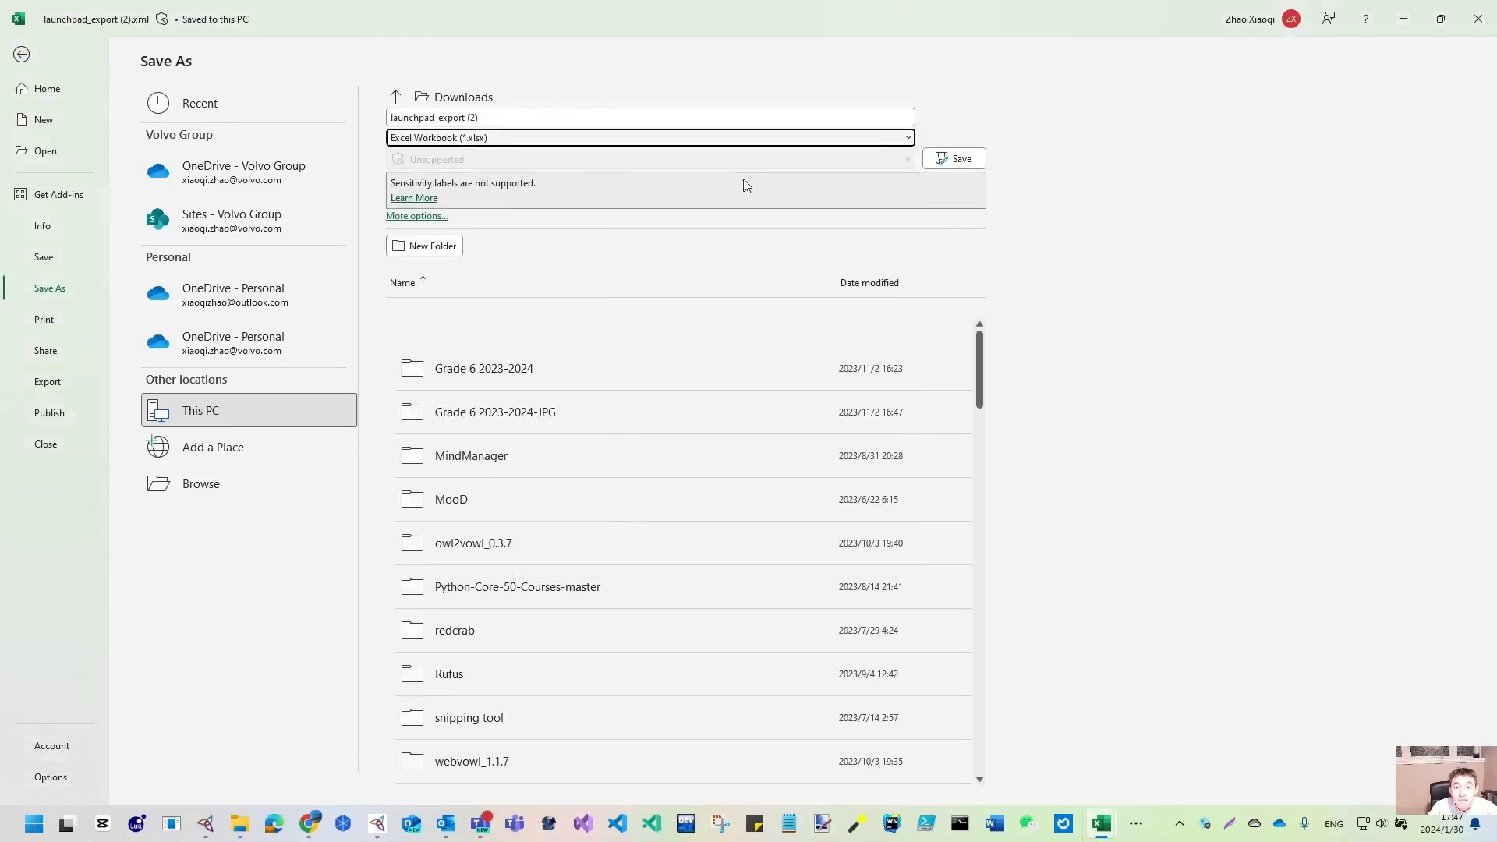
click(959, 159)
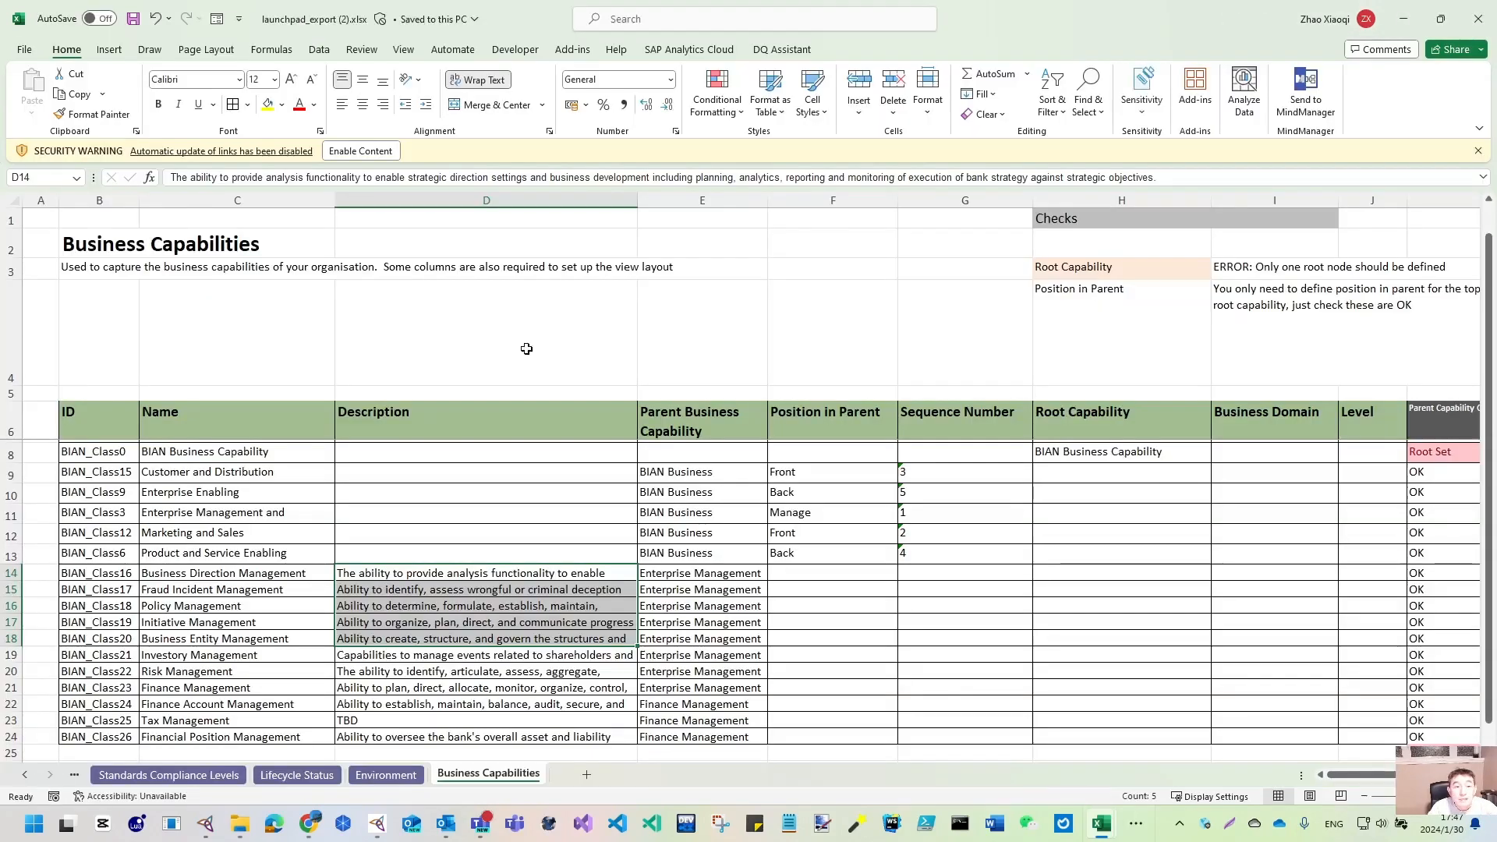
click(1477, 28)
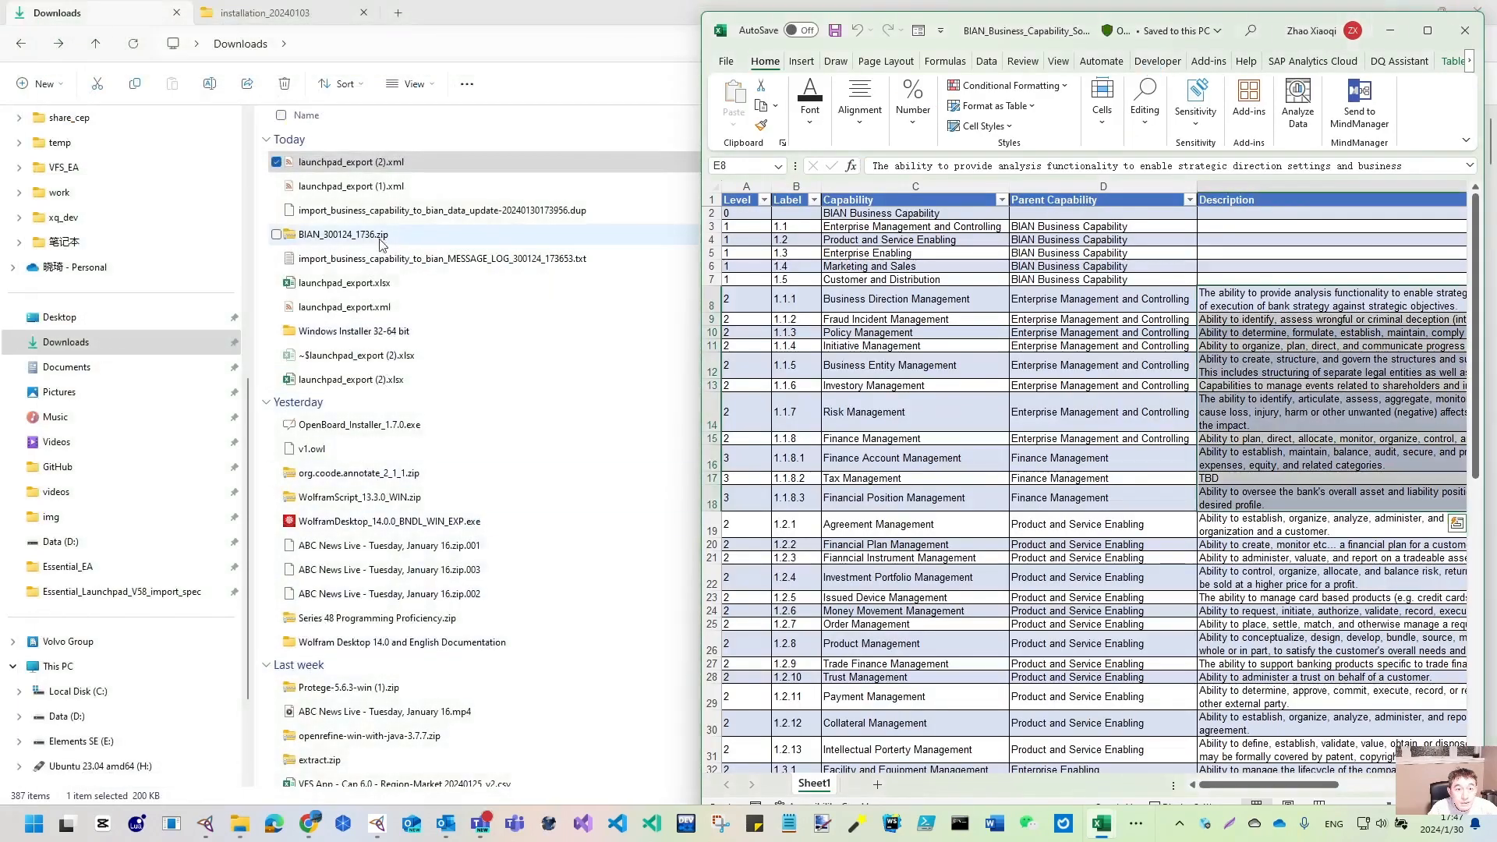
- Refresh Downloads to confirm launchpad_export (2).xlsx, then clear the Excel and Explorer windows back to the browser
double_click(536, 12)
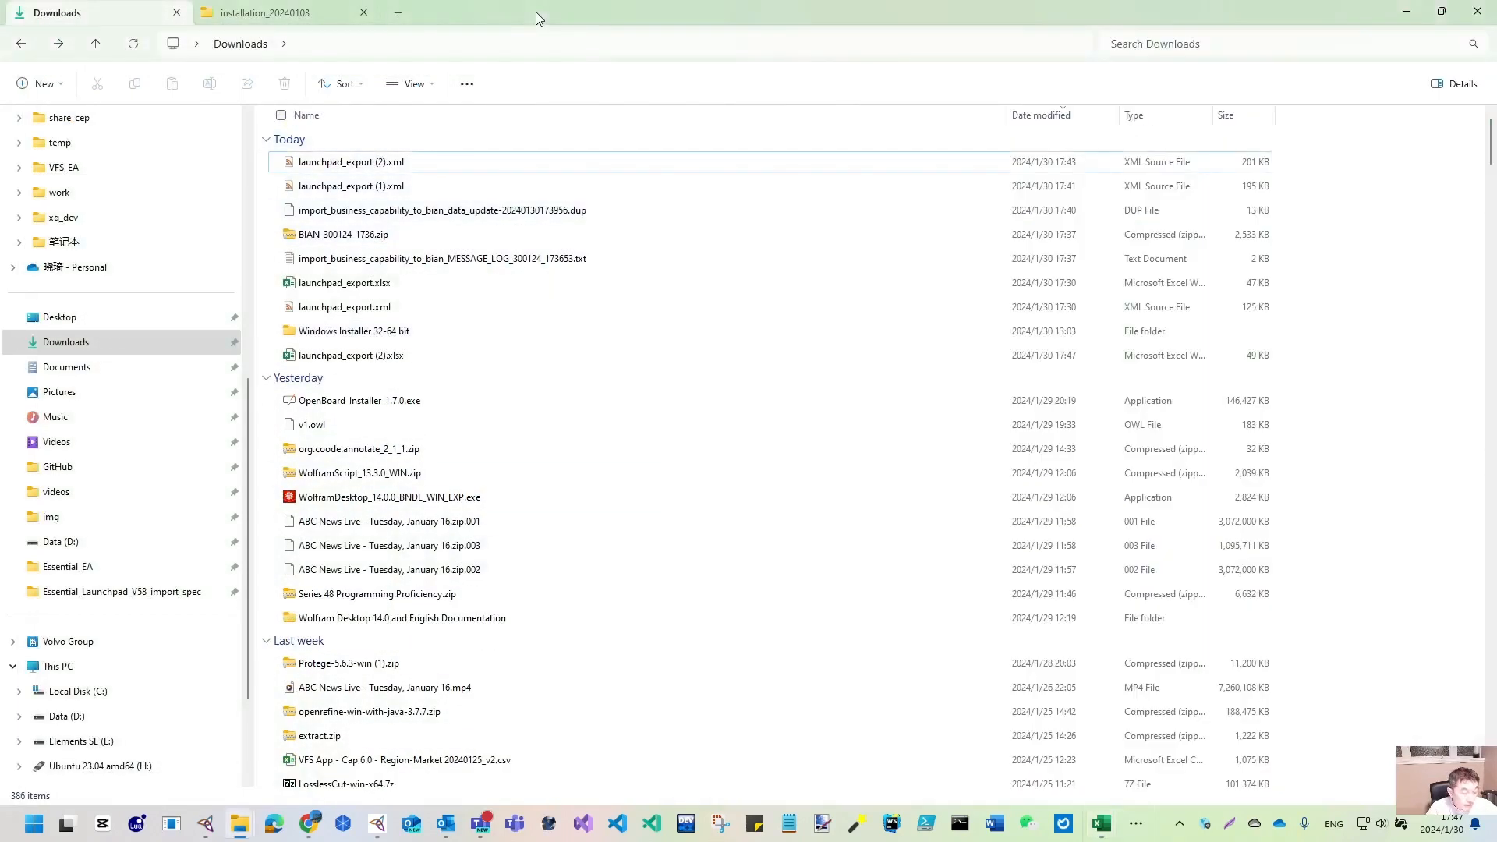
click(401, 161)
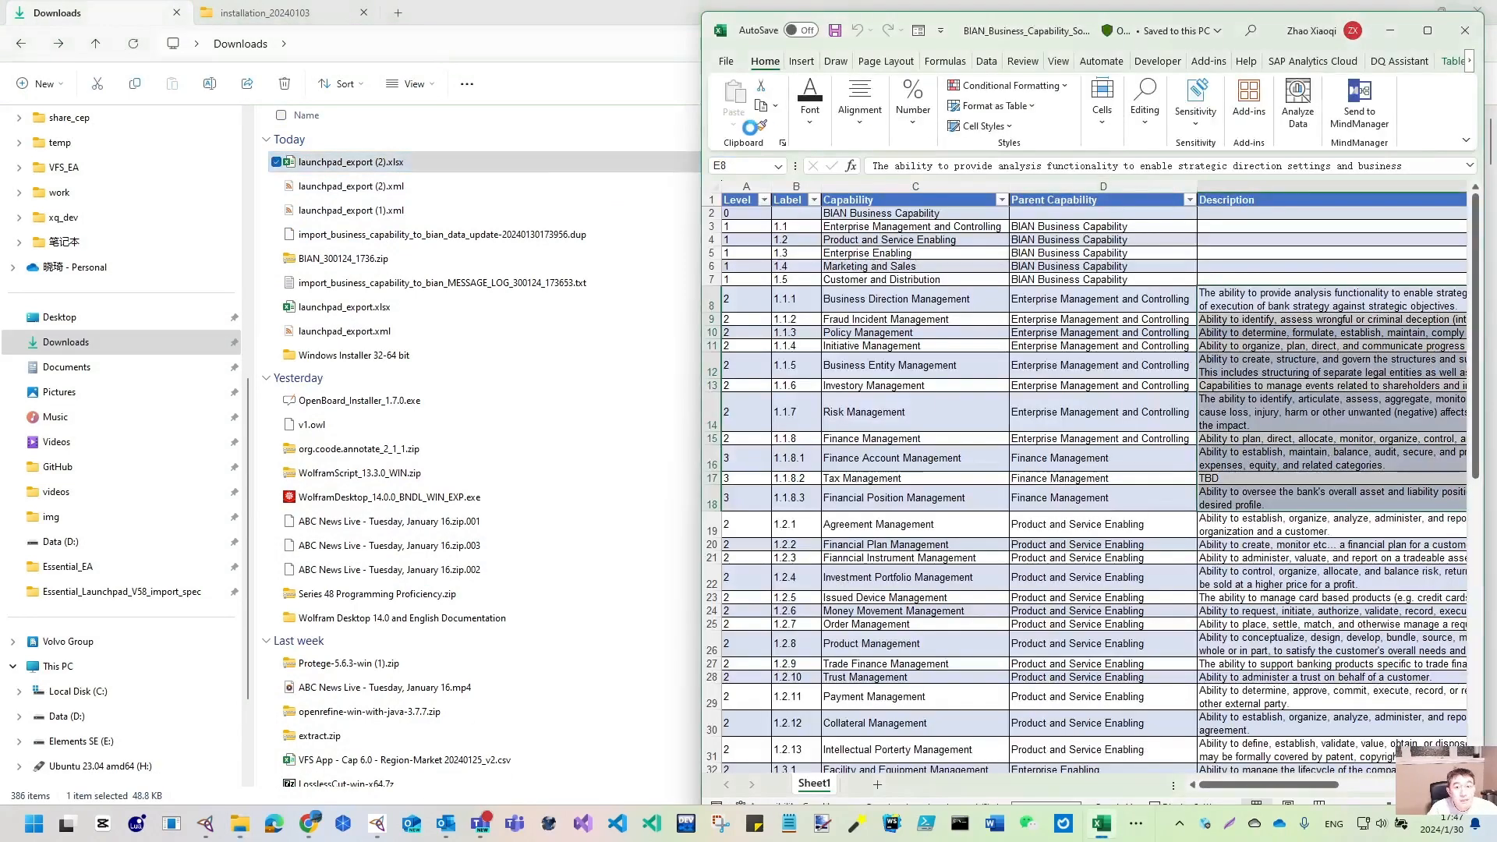
scroll(590, 611, down, 3)
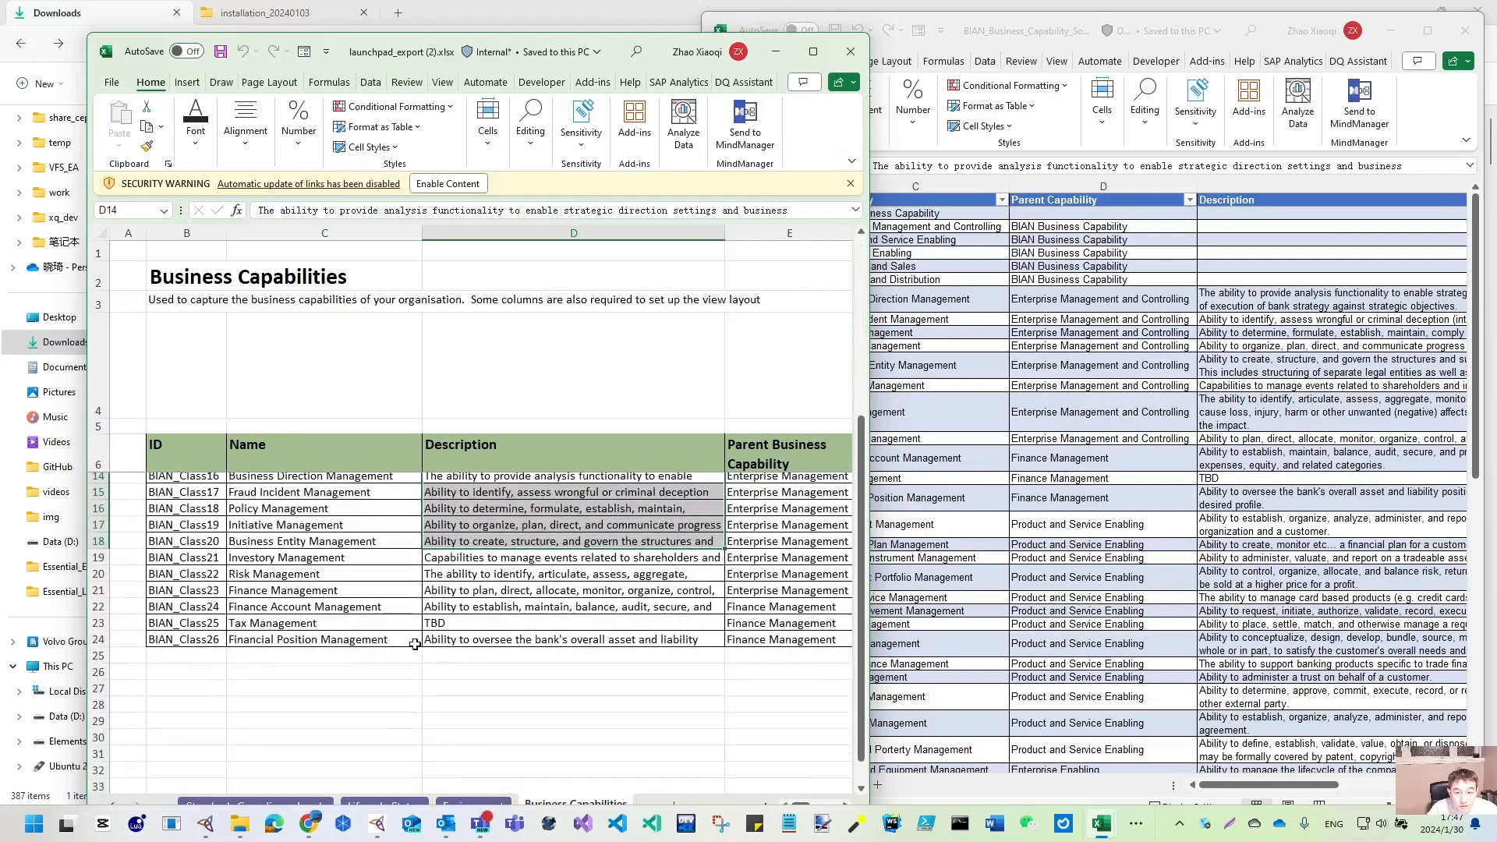
click(852, 52)
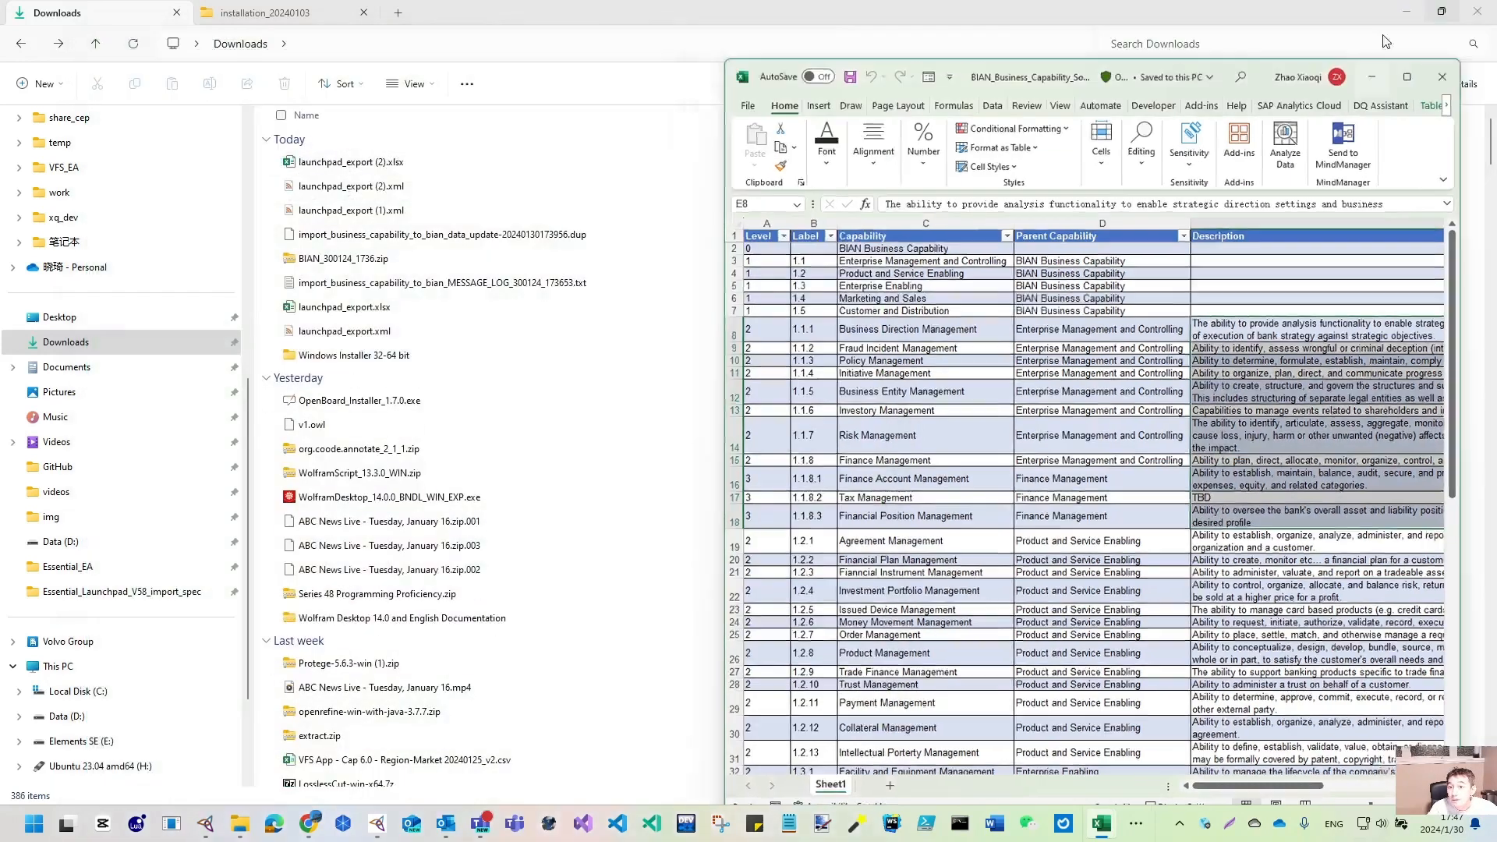
click(1390, 31)
click(1405, 11)
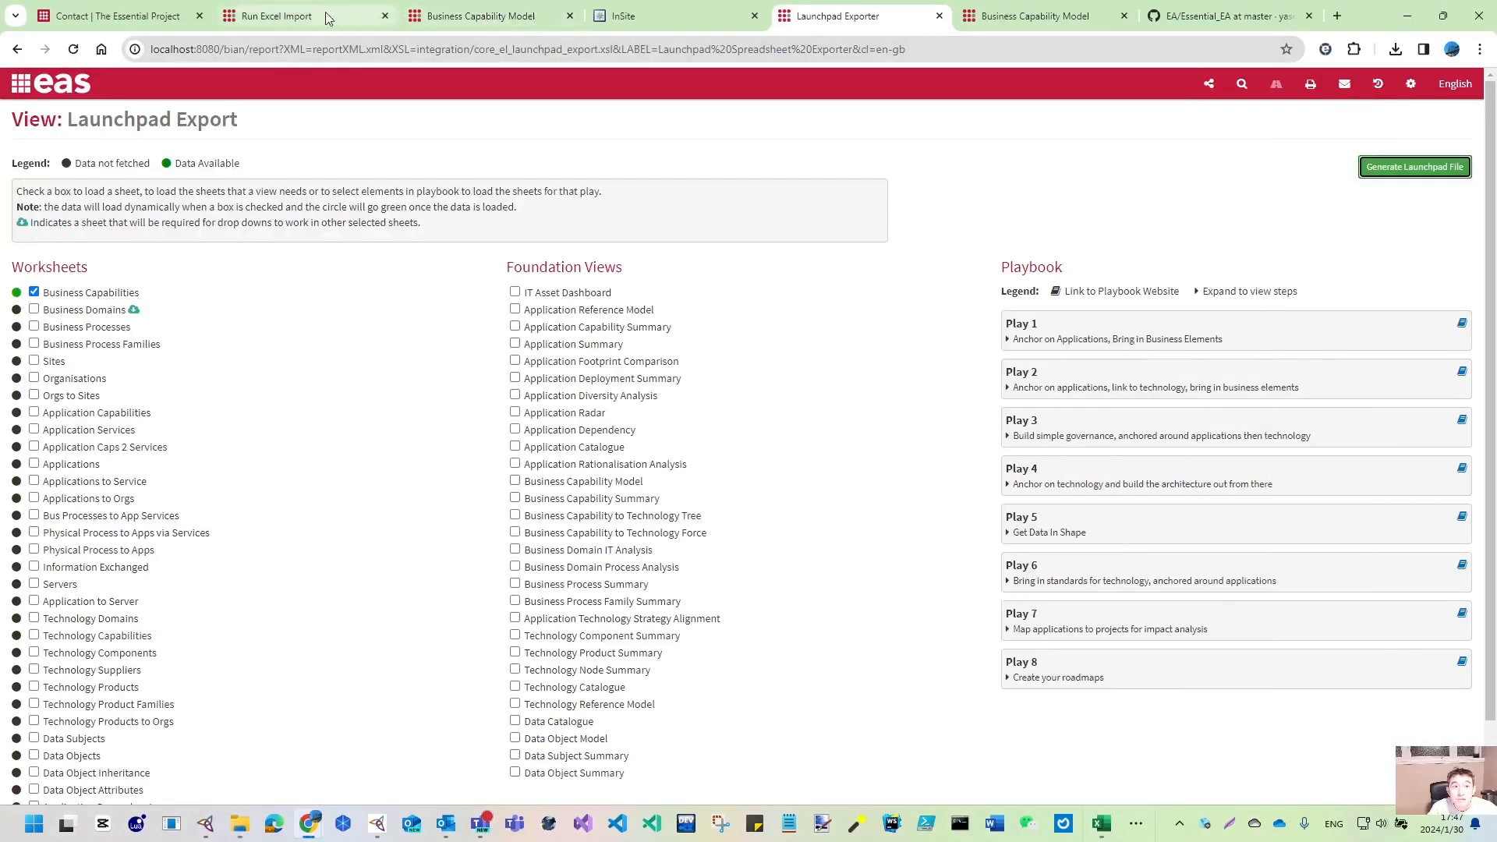
- Upload launchpad_export (2).xlsx from Downloads as the Run Excel Import source spreadsheet
click(272, 17)
scroll(372, 476, up, 2)
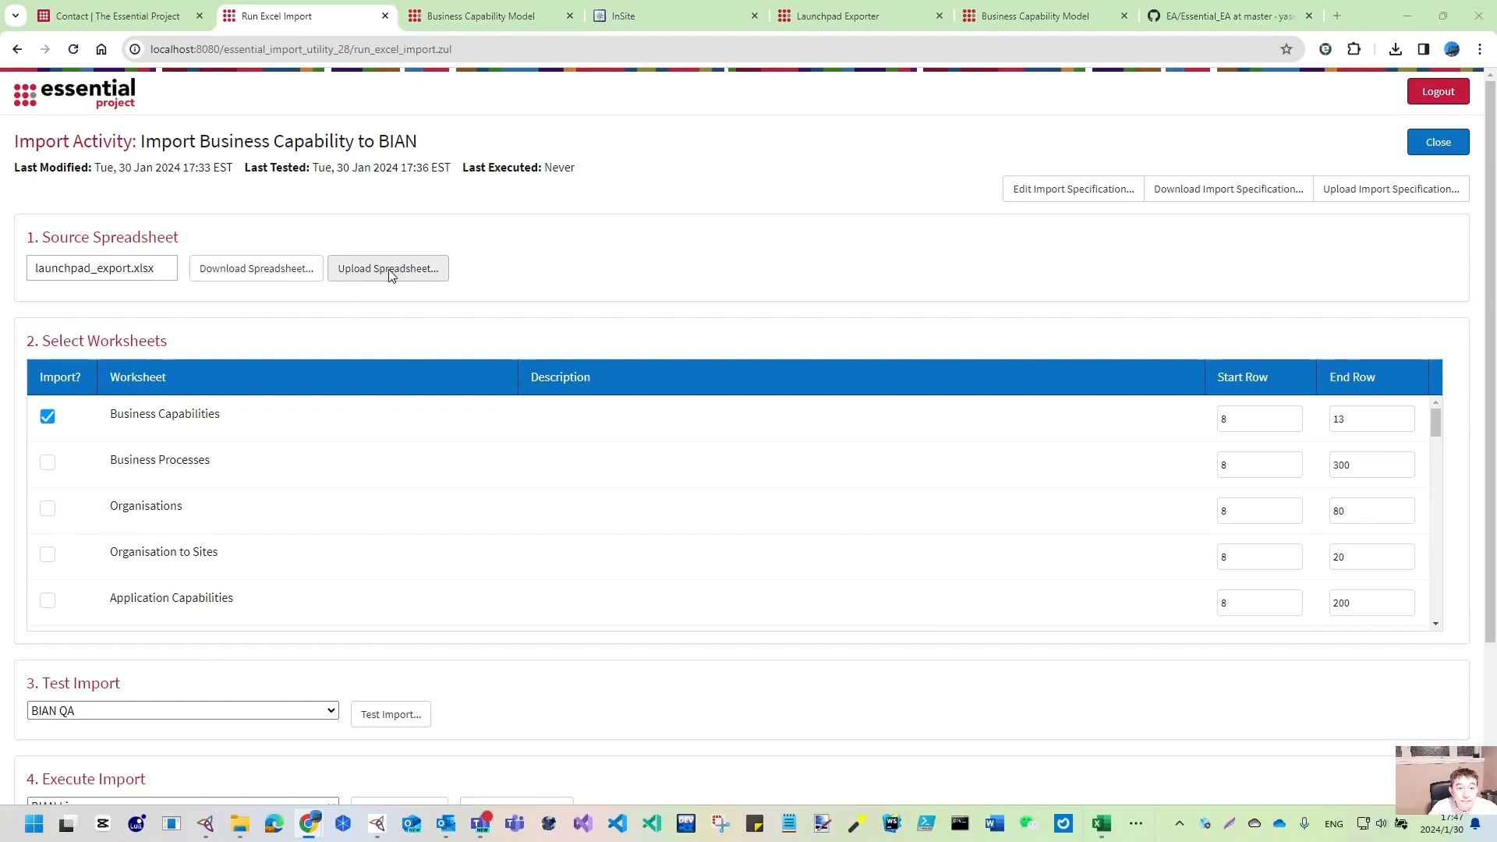
click(390, 269)
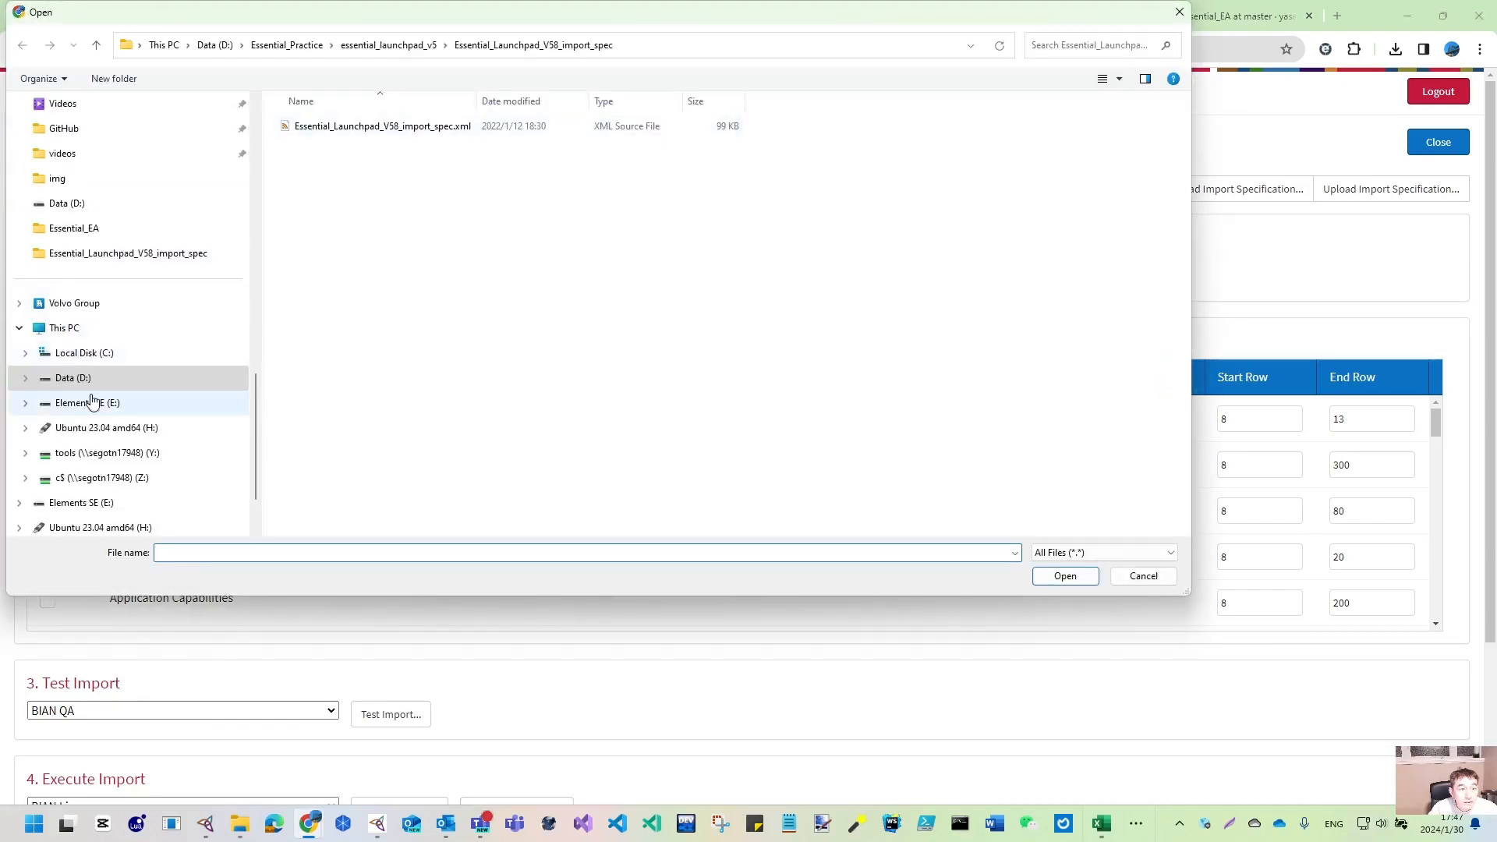
scroll(91, 401, up, 10)
scroll(81, 357, down, 8)
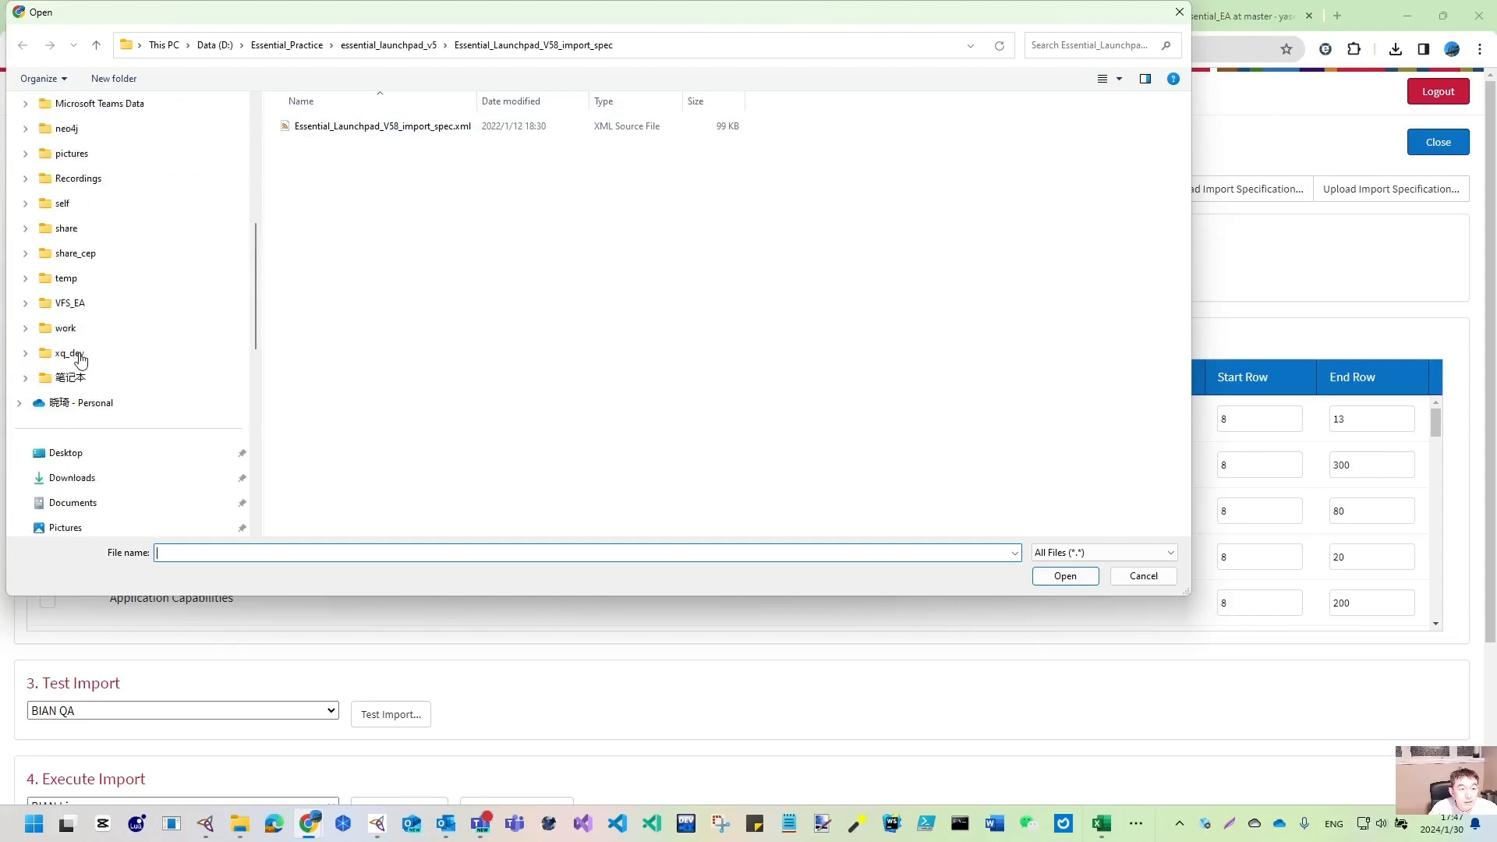
click(76, 259)
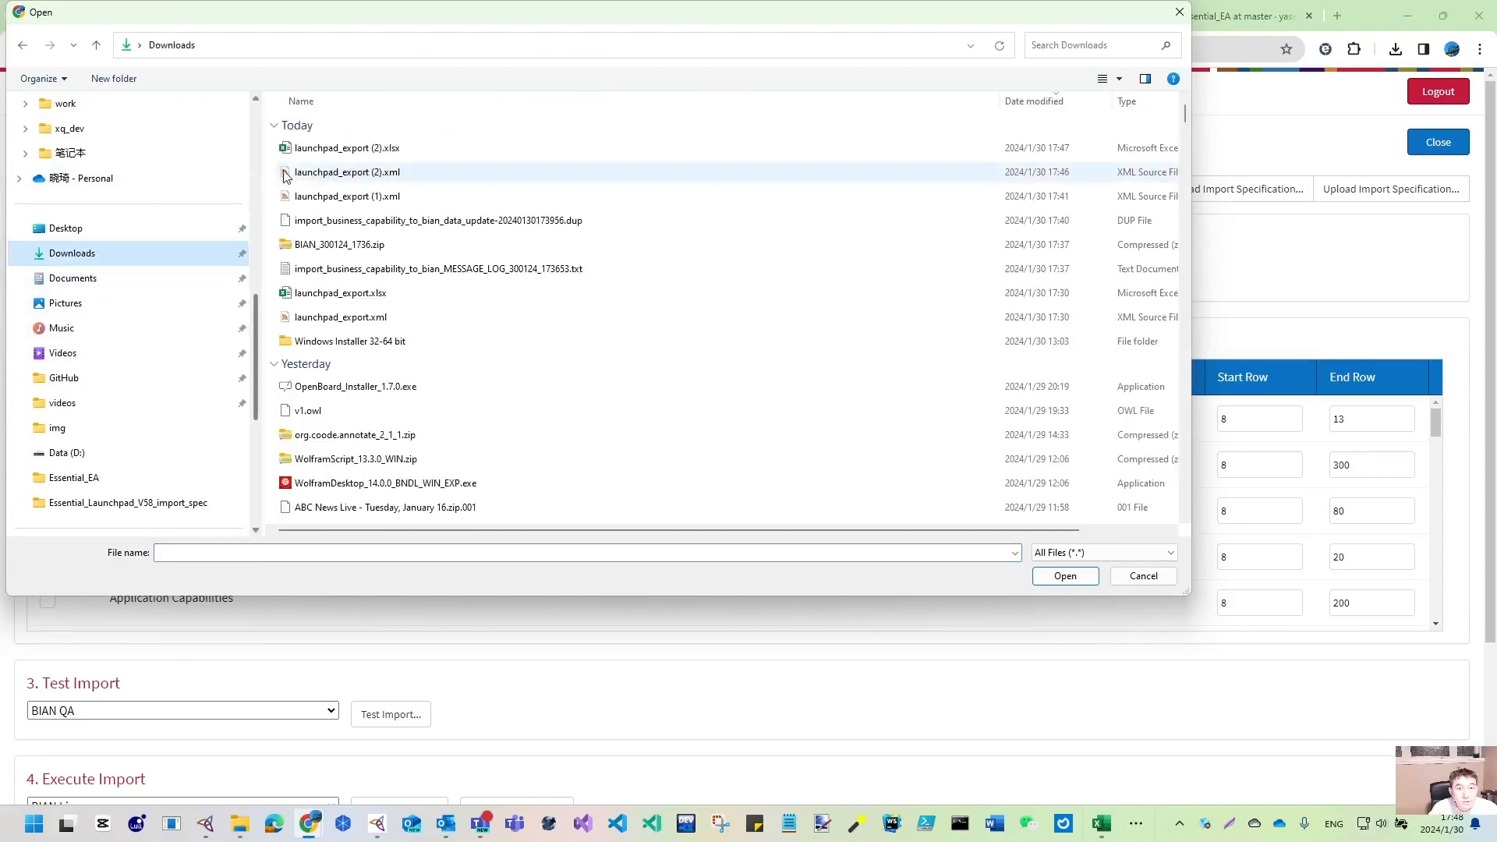
click(349, 149)
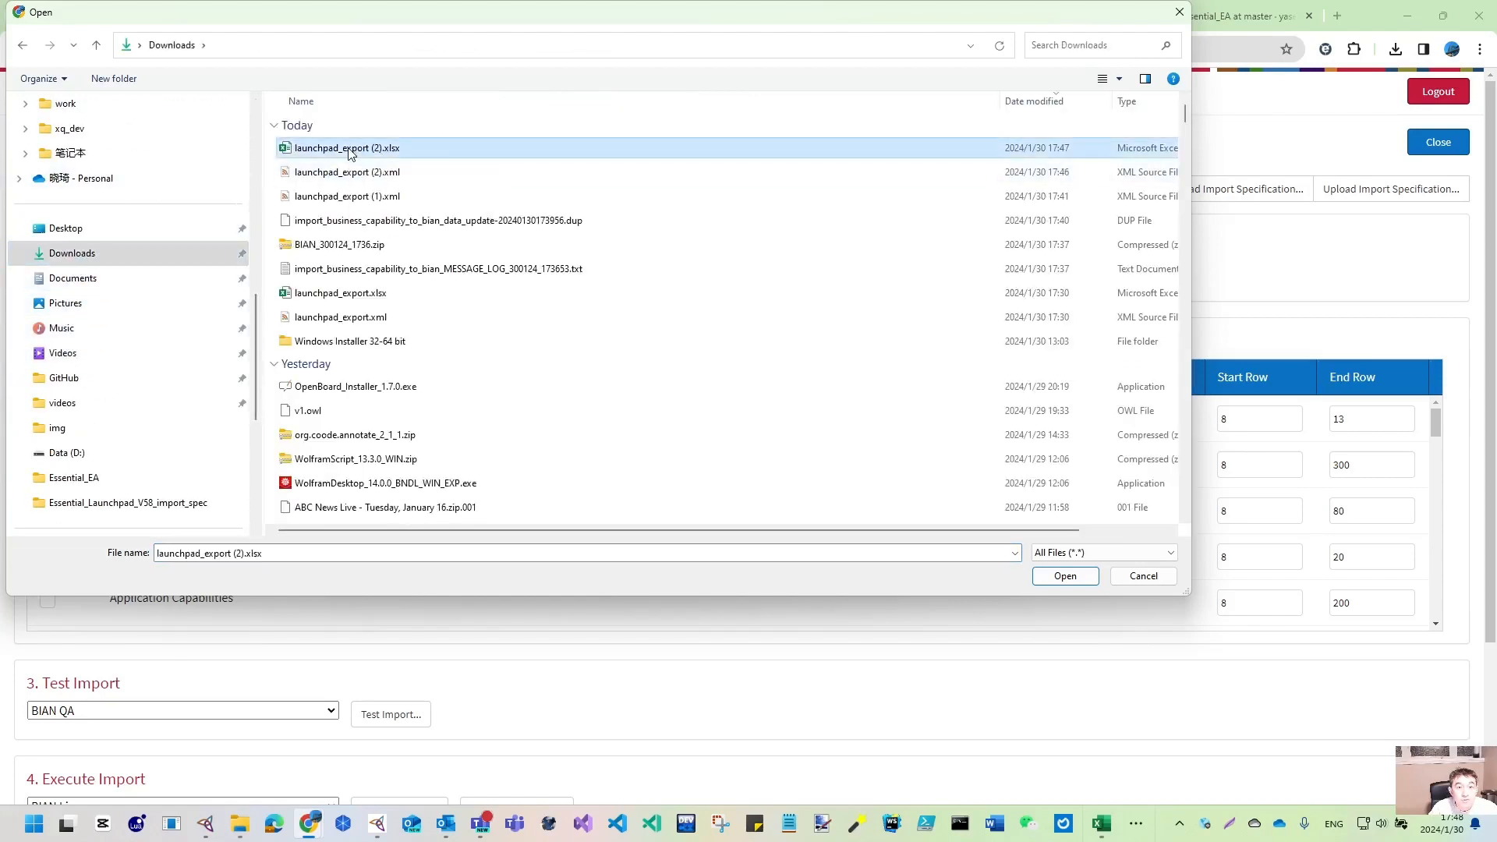
click(1058, 572)
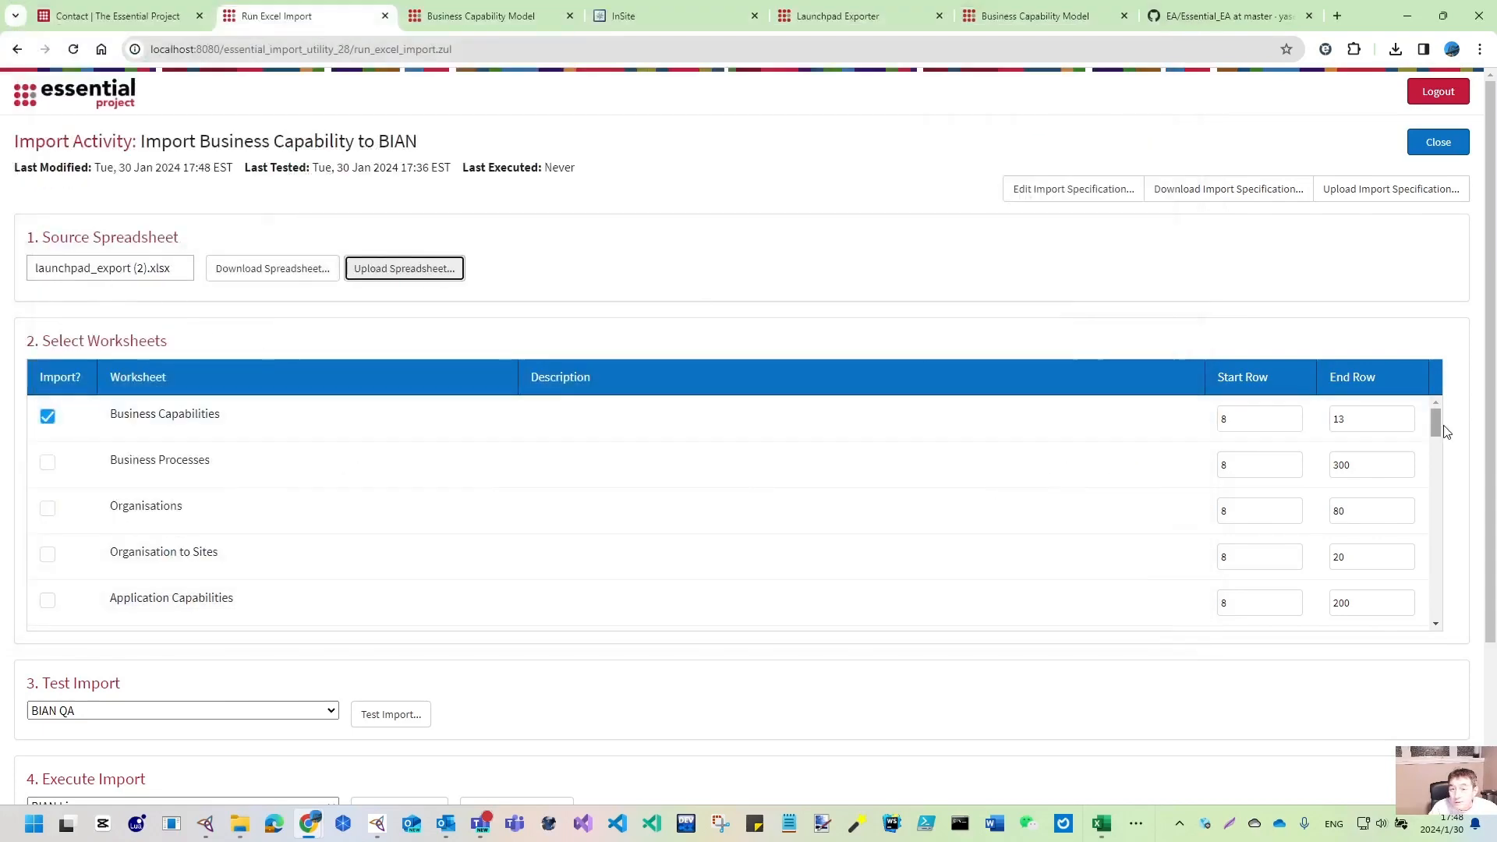
- Check launchpad_export (2).xlsx in Excel, then close both workbooks and the Downloads window
click(240, 824)
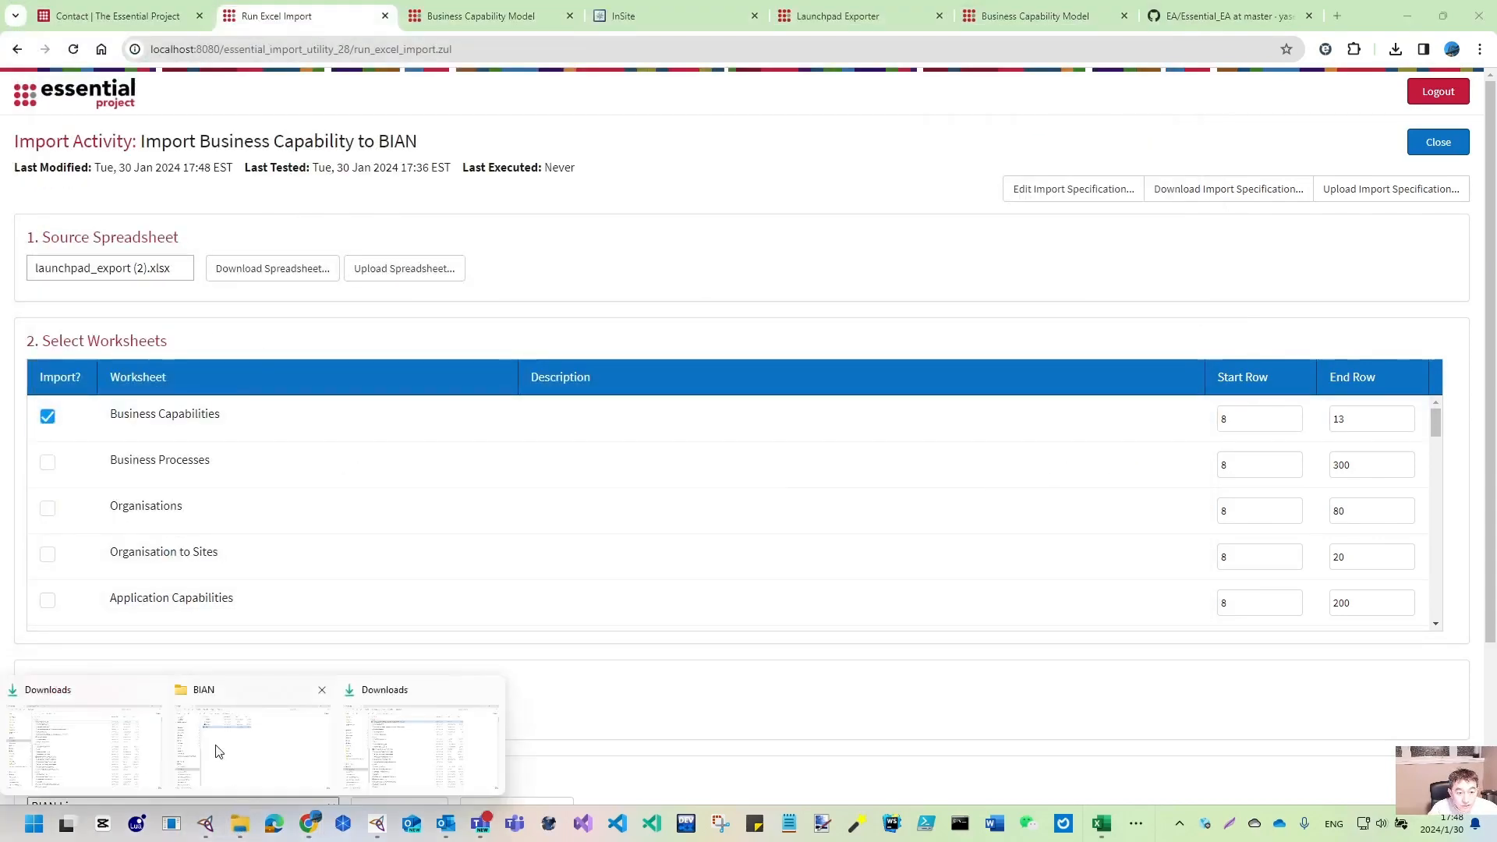
click(68, 744)
double_click(378, 163)
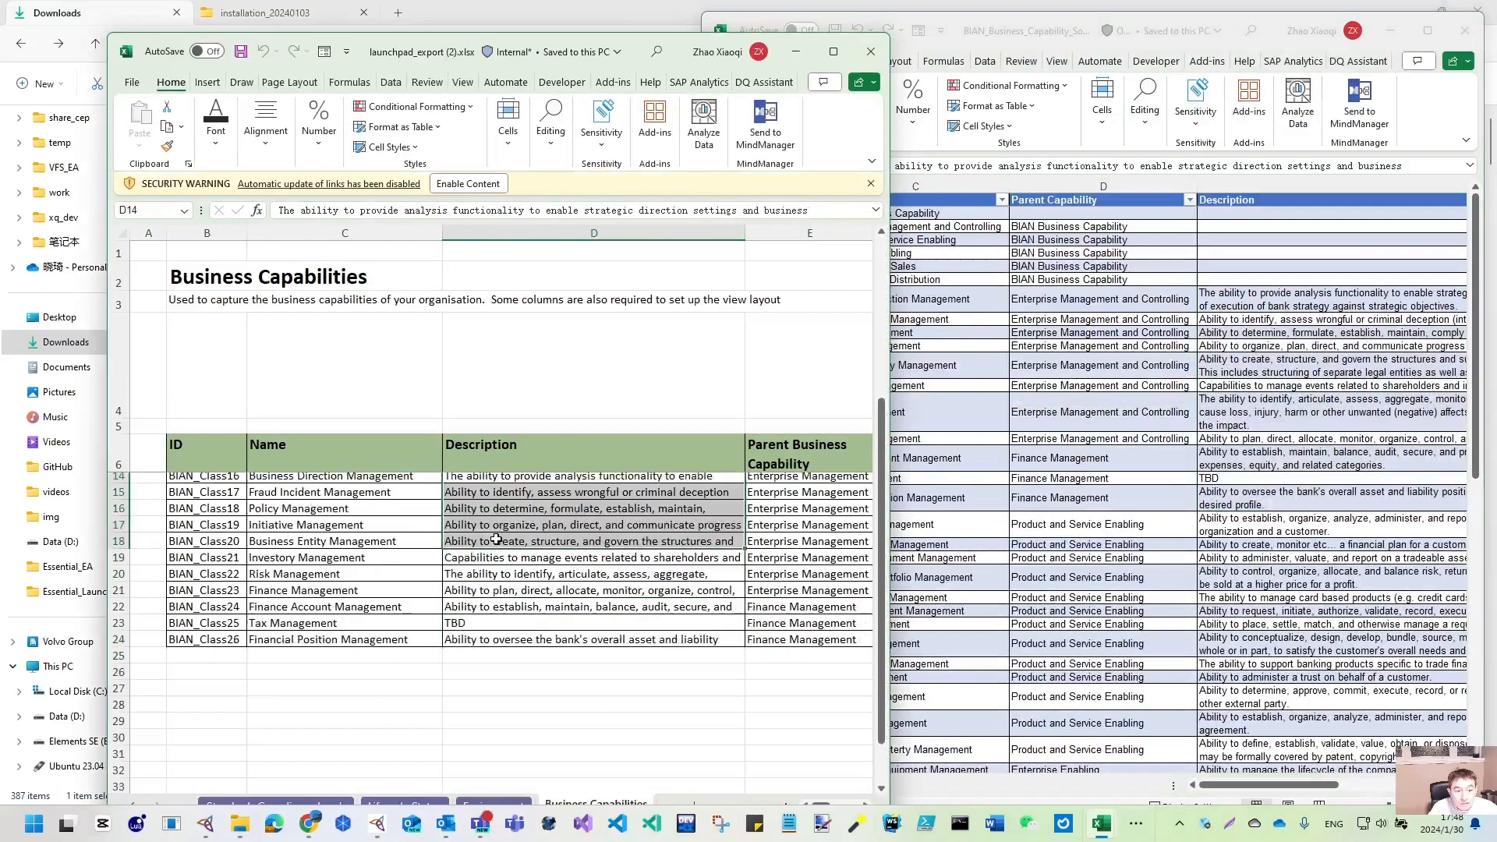
scroll(496, 539, down, 1)
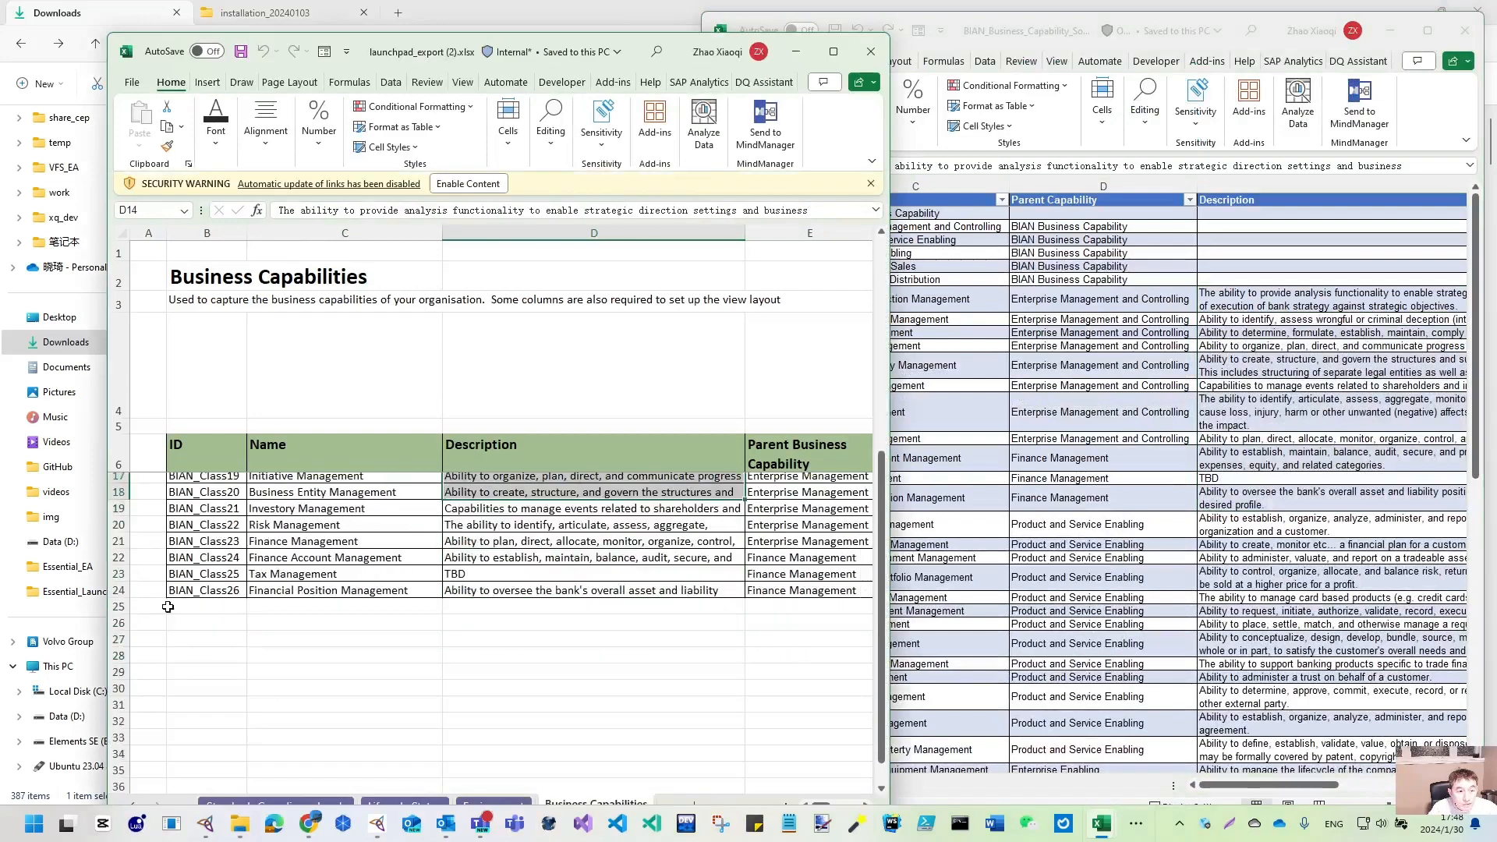
click(873, 52)
click(1473, 17)
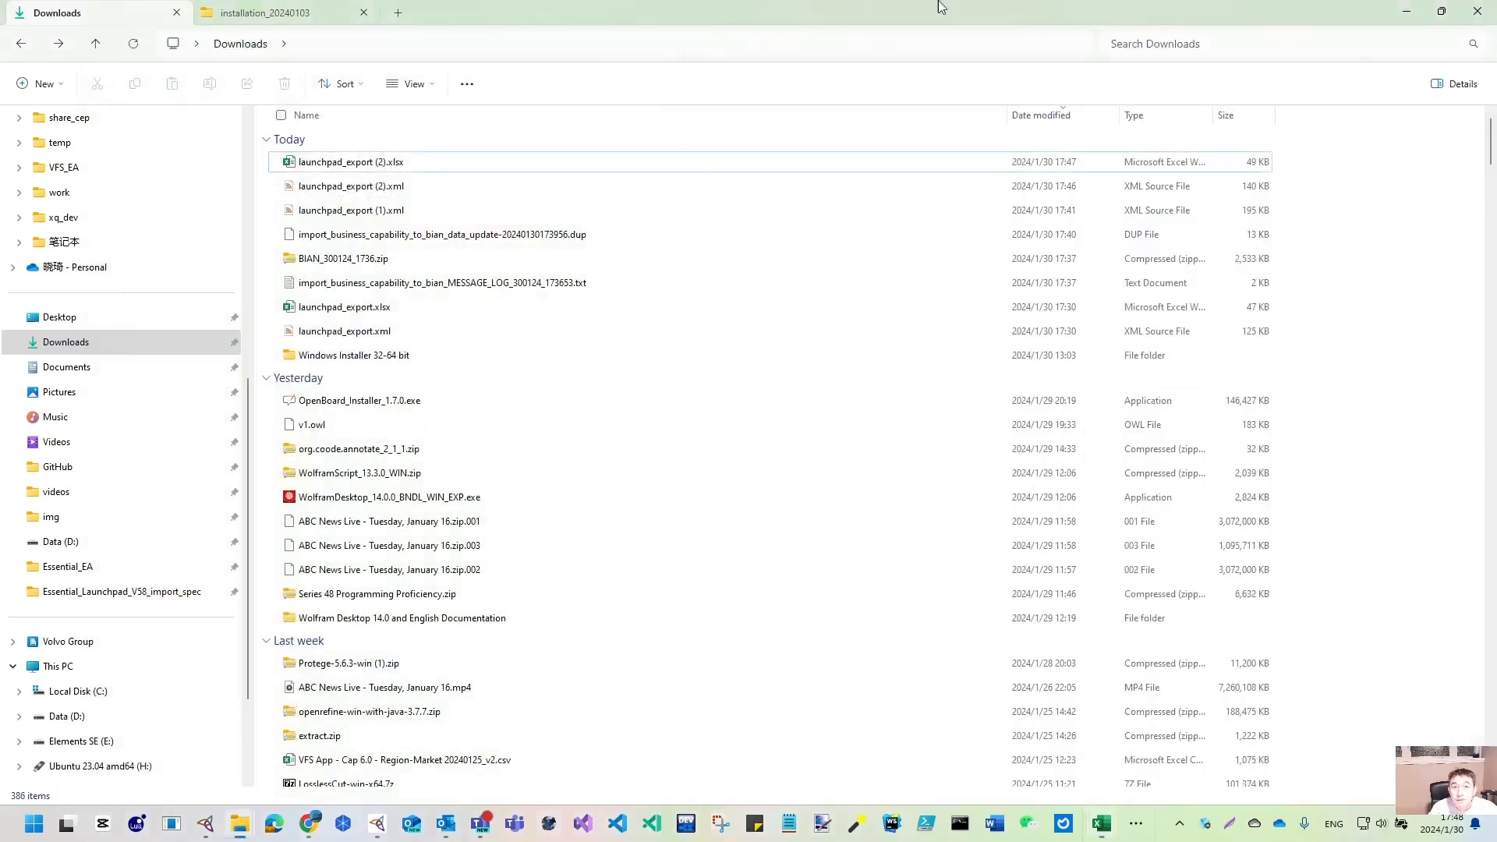
click(1474, 17)
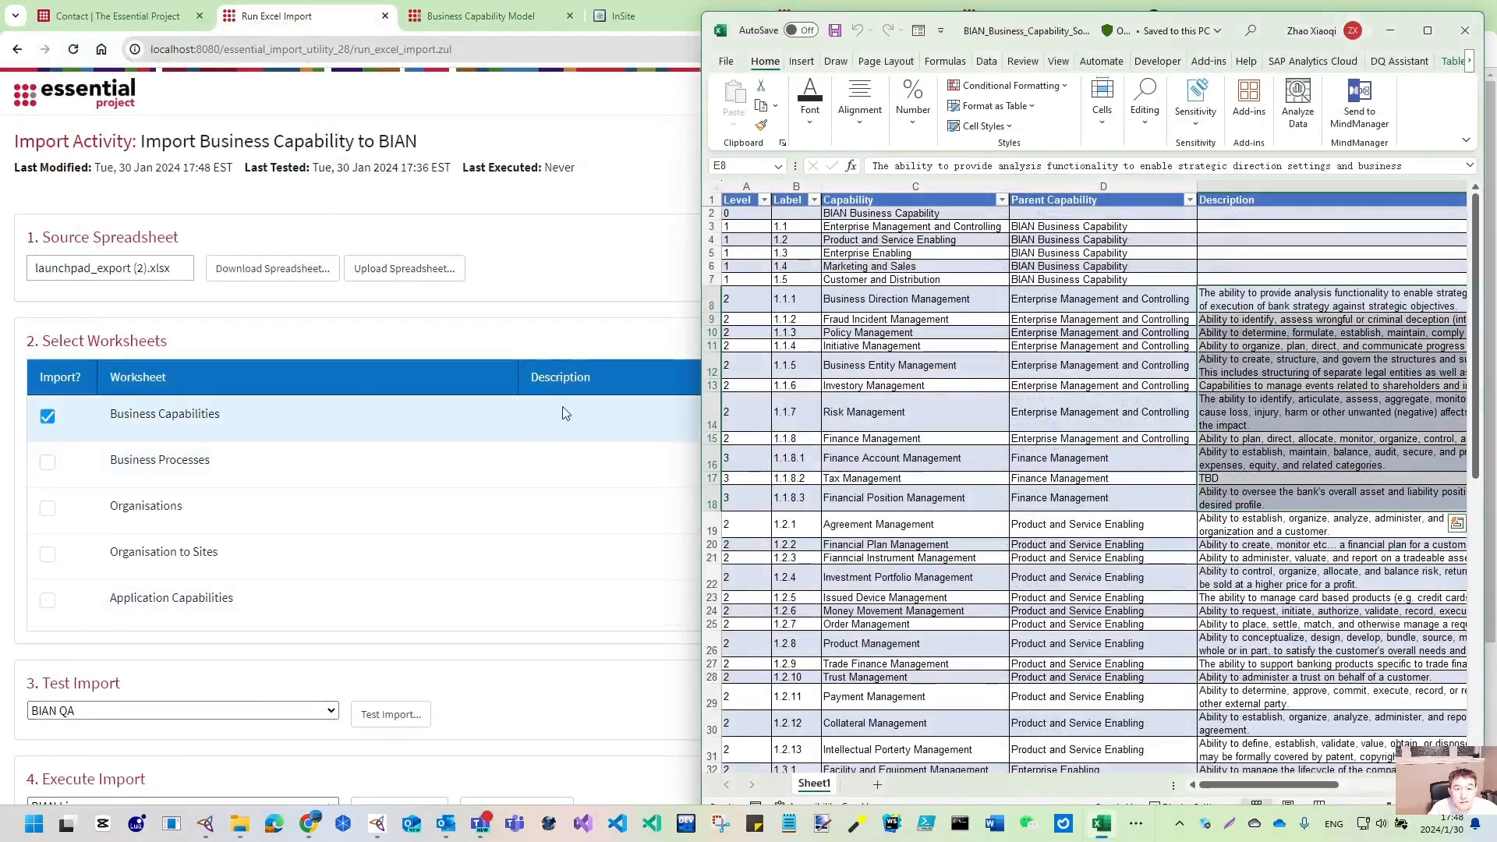
- Select the Business Capabilities end row value 13 on the import page
click(623, 331)
click(1335, 419)
double_click(1335, 418)
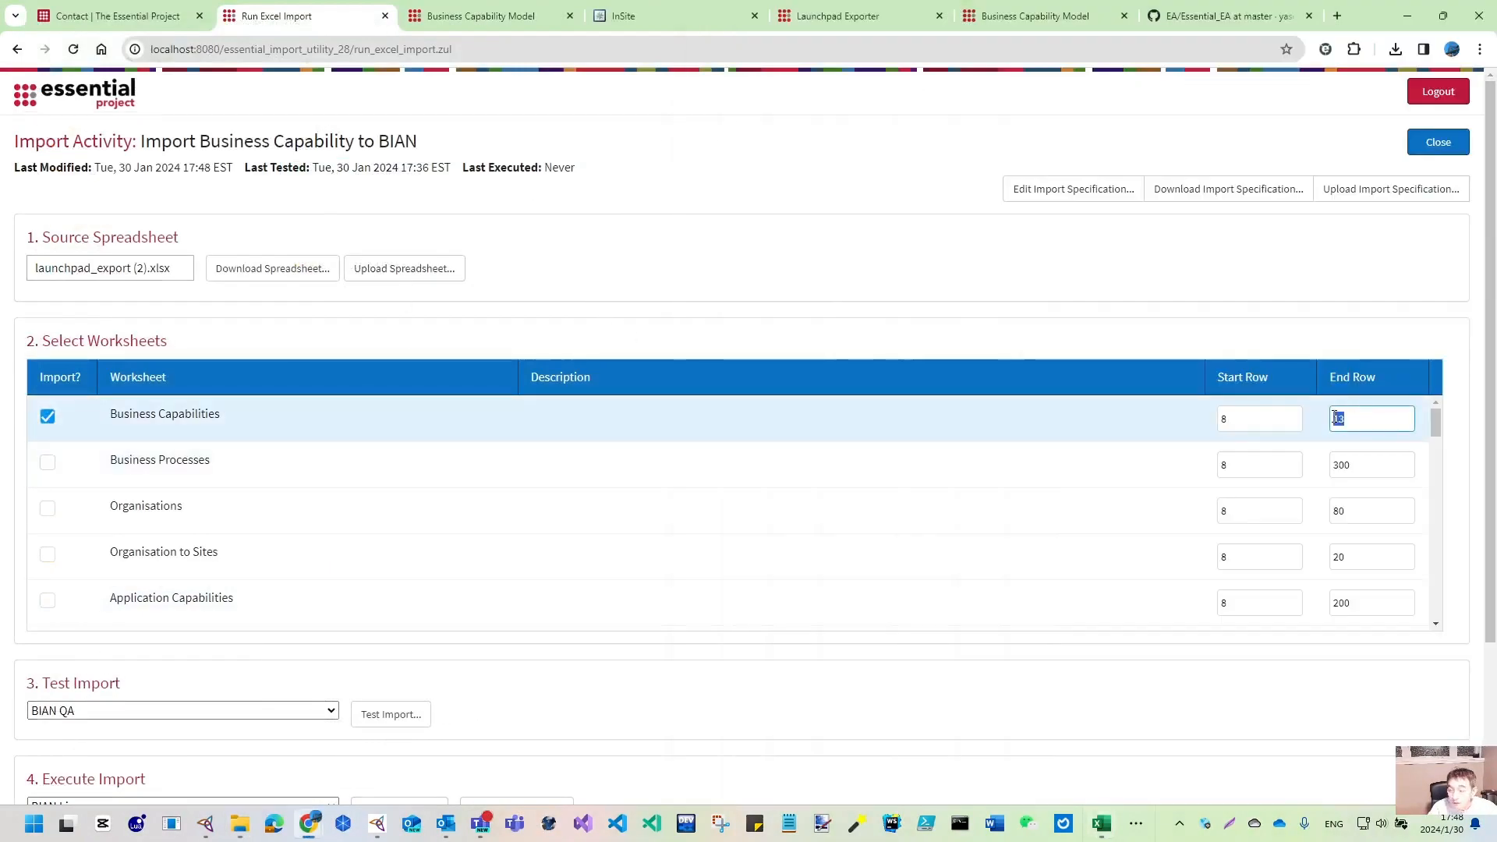
- Change the Business Capabilities end row to 24
text(24)
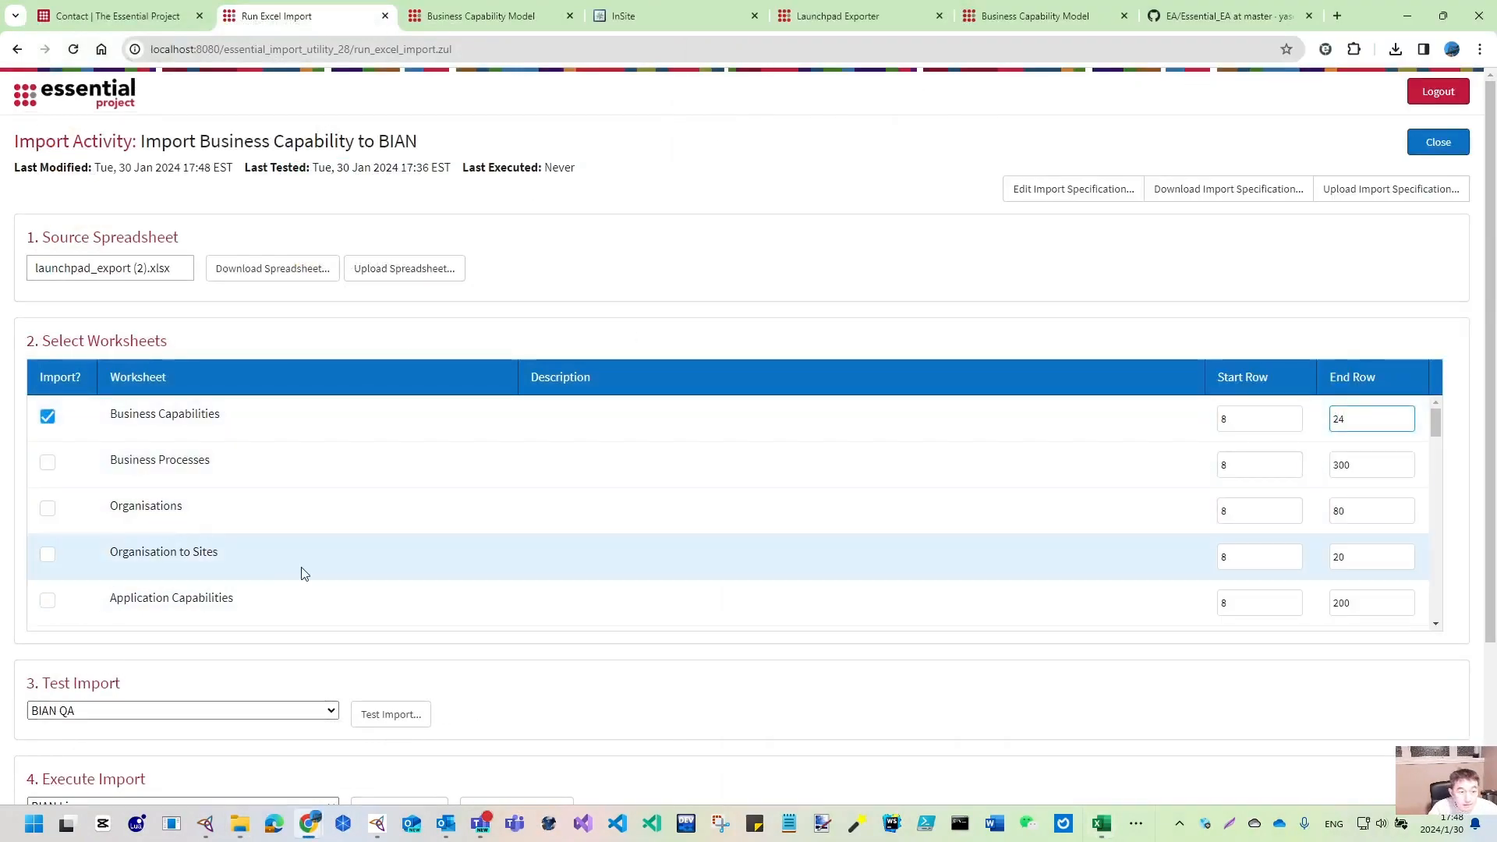
scroll(304, 574, down, 2)
scroll(304, 573, down, 1)
scroll(301, 575, up, 3)
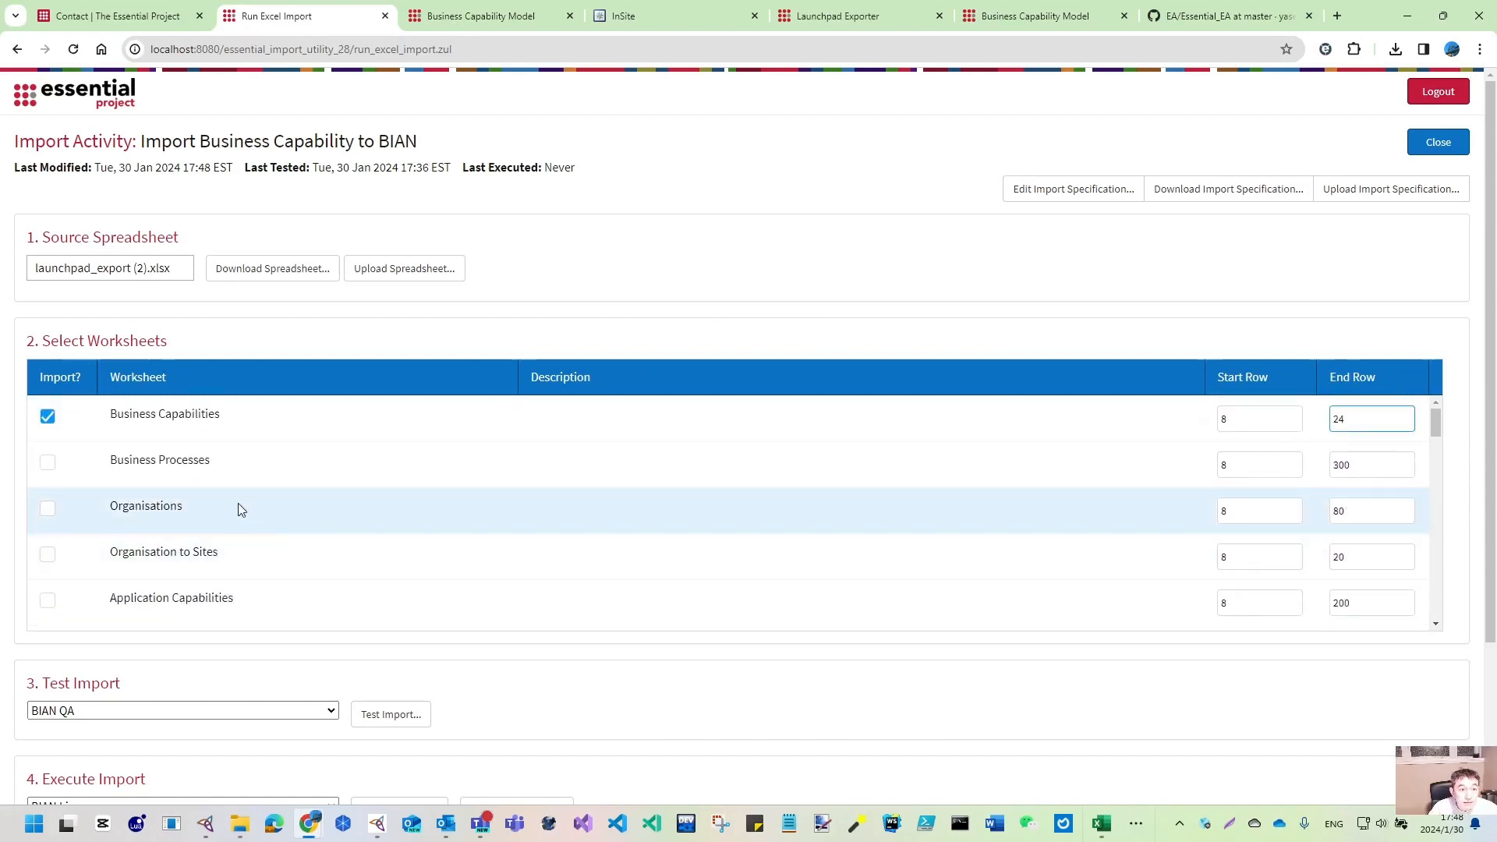
- Run the test import into BIAN QA and publish it to the test viewer
click(391, 715)
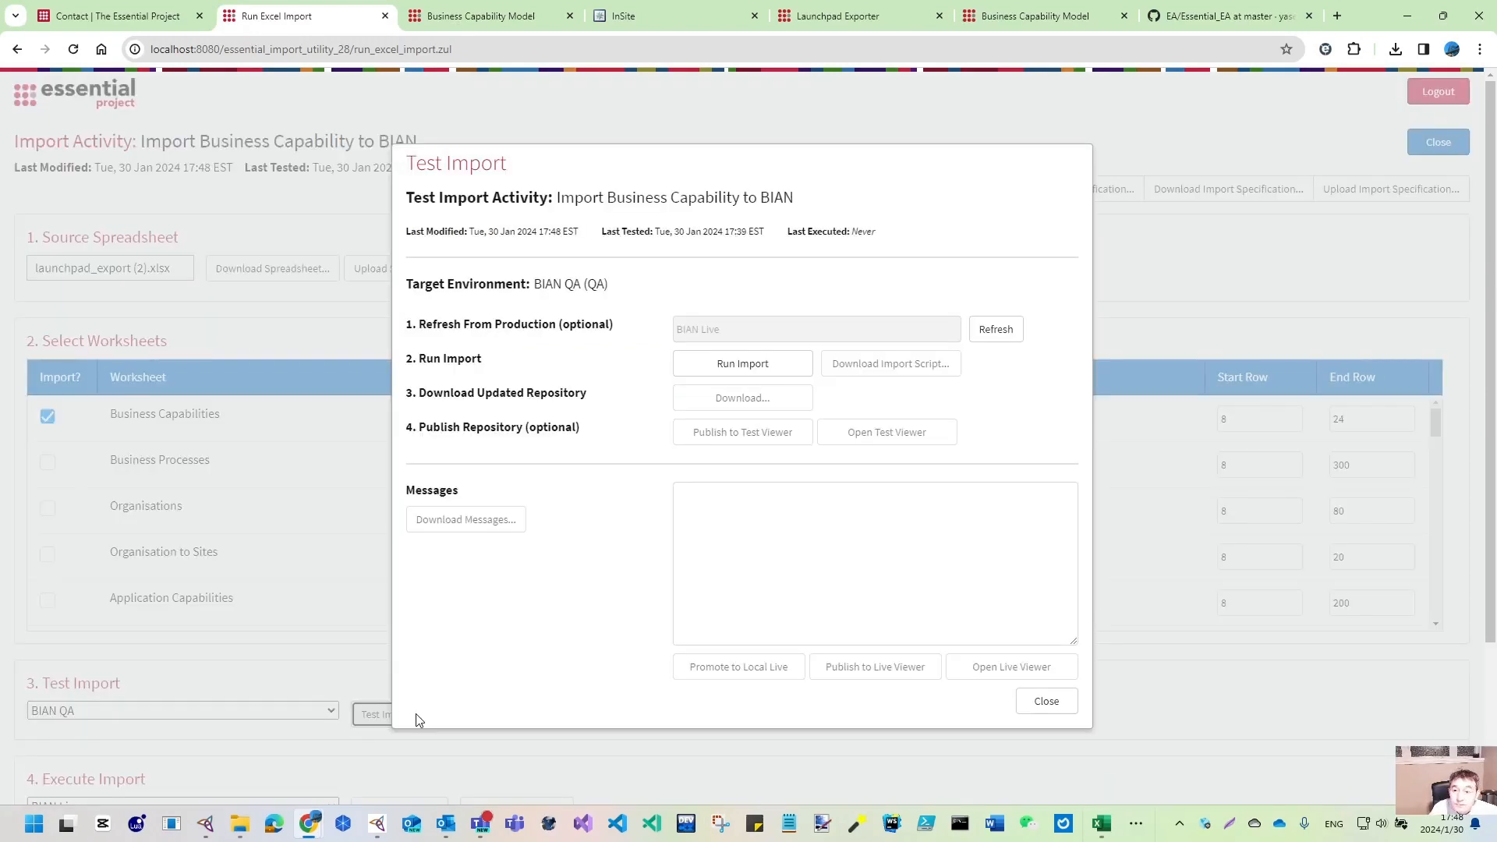
click(768, 368)
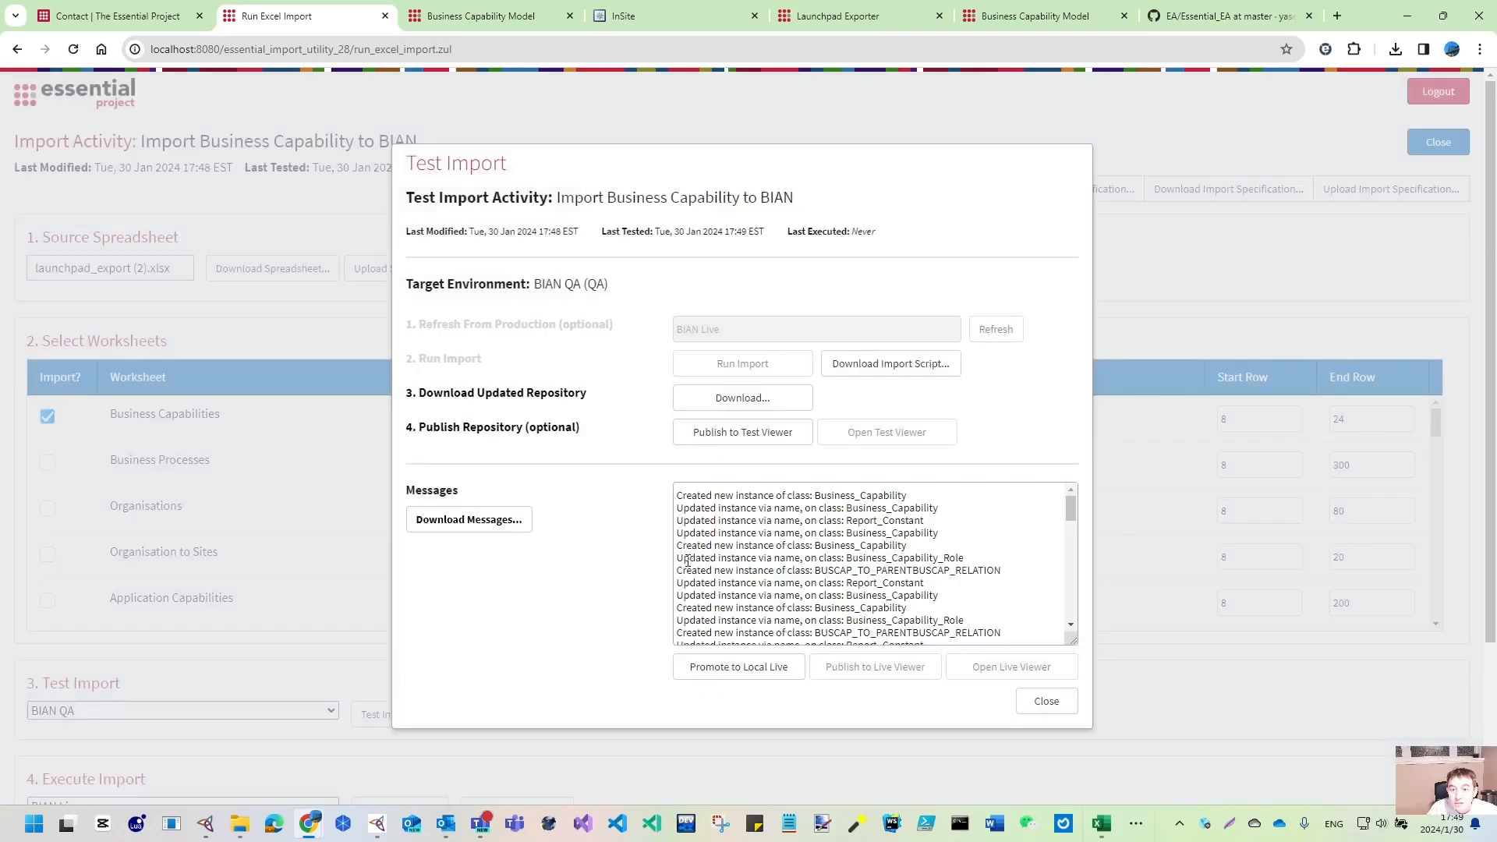
click(784, 435)
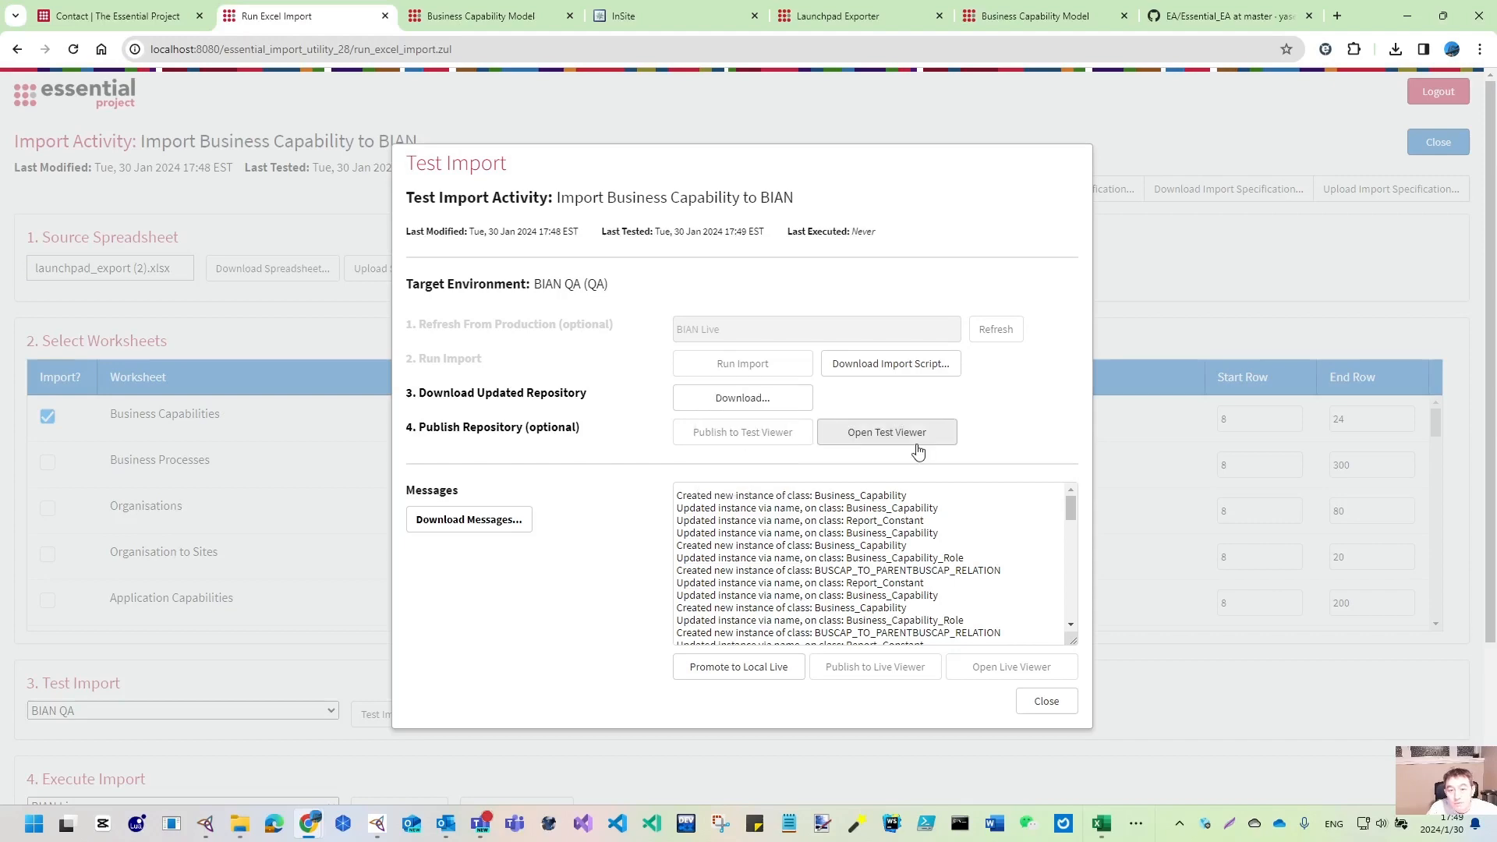
- Open the test viewer's Business Capability Dashboard from the Enterprise Architecture portal
click(920, 439)
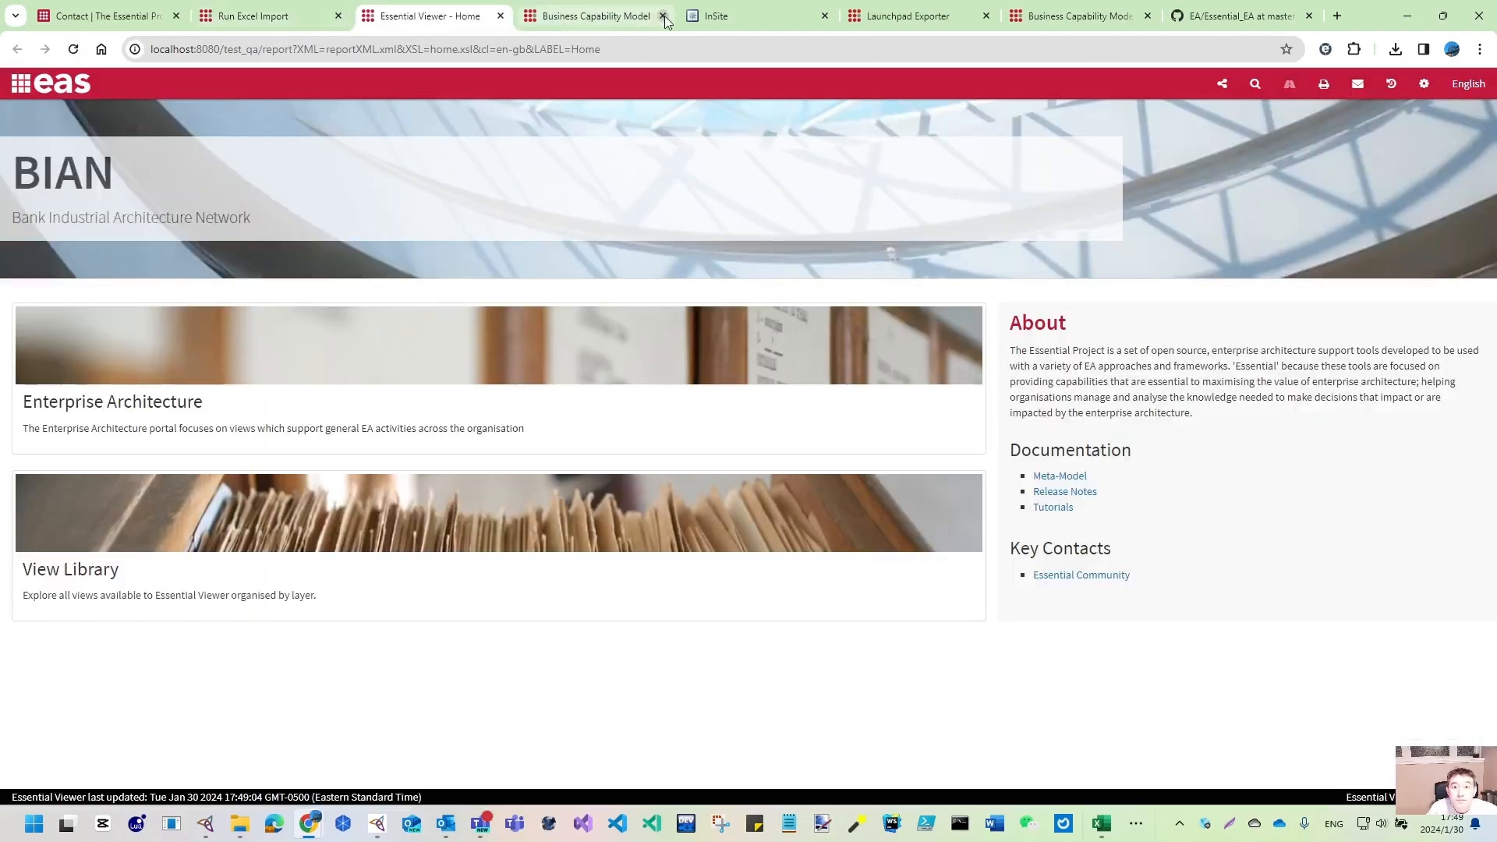
click(662, 16)
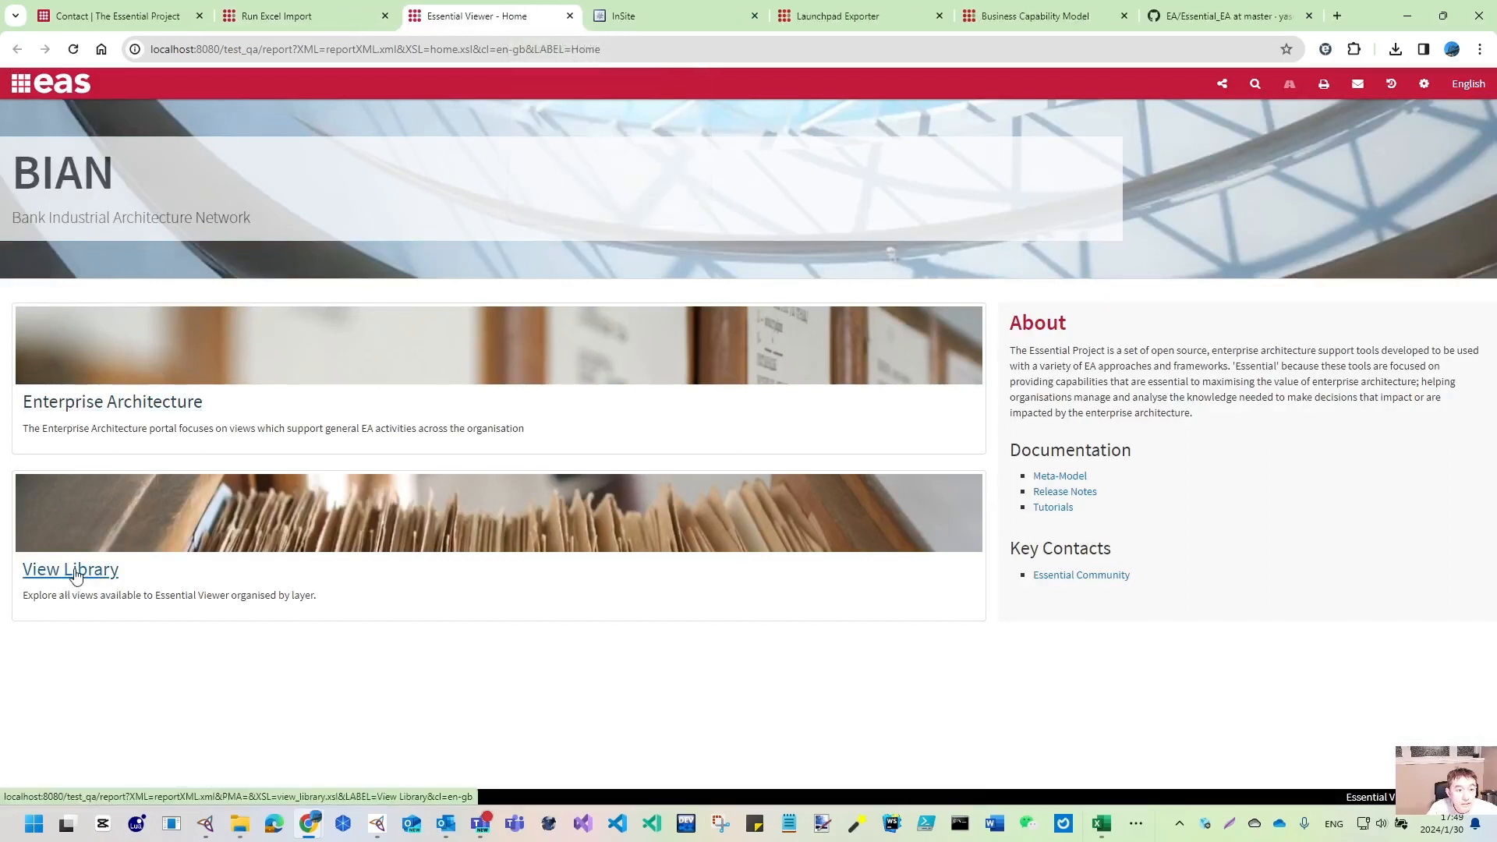
click(118, 403)
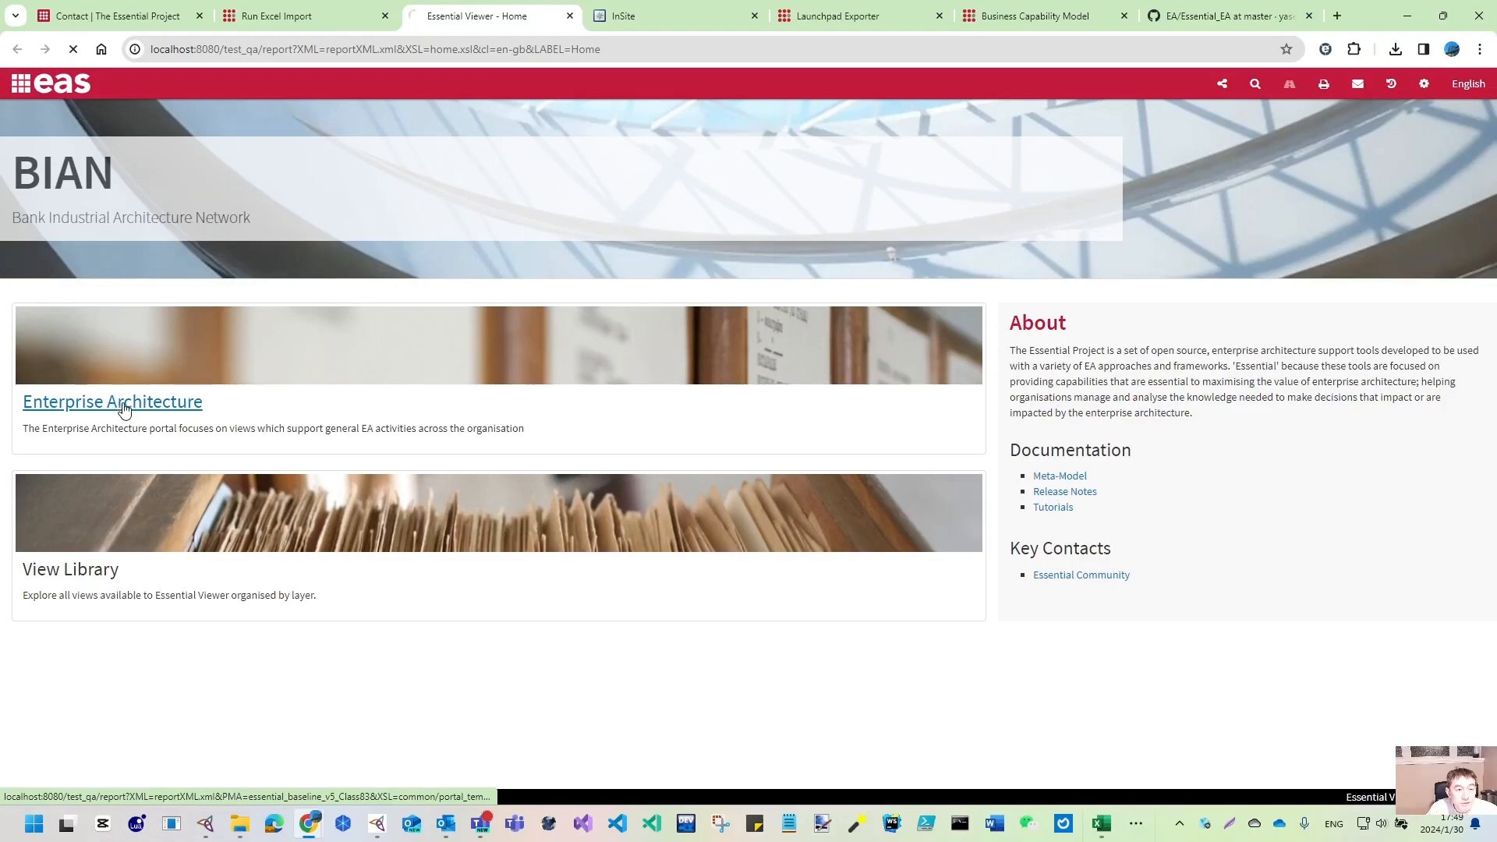
scroll(167, 474, down, 10)
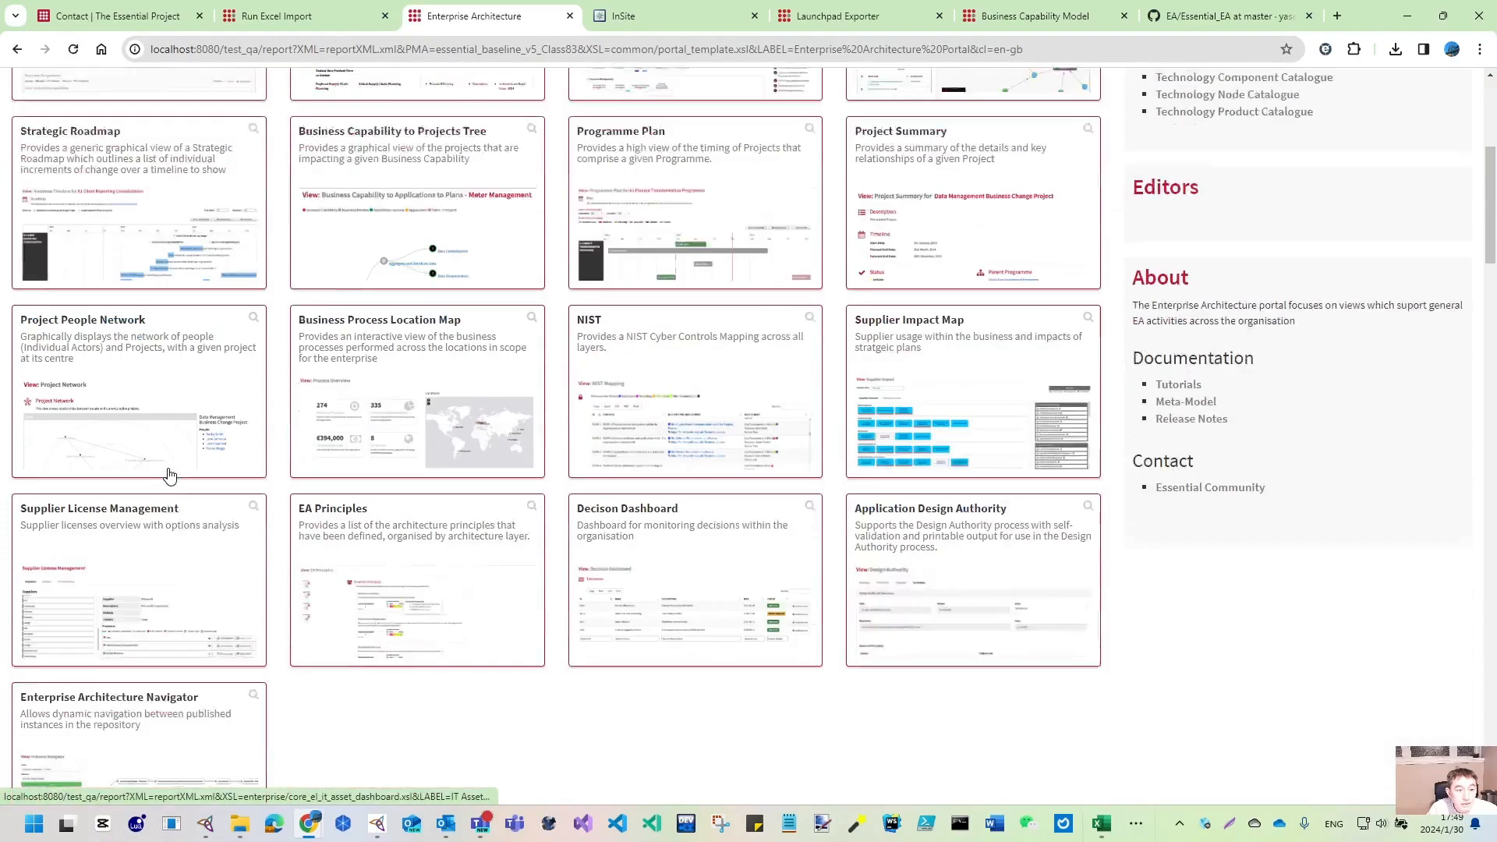
click(110, 522)
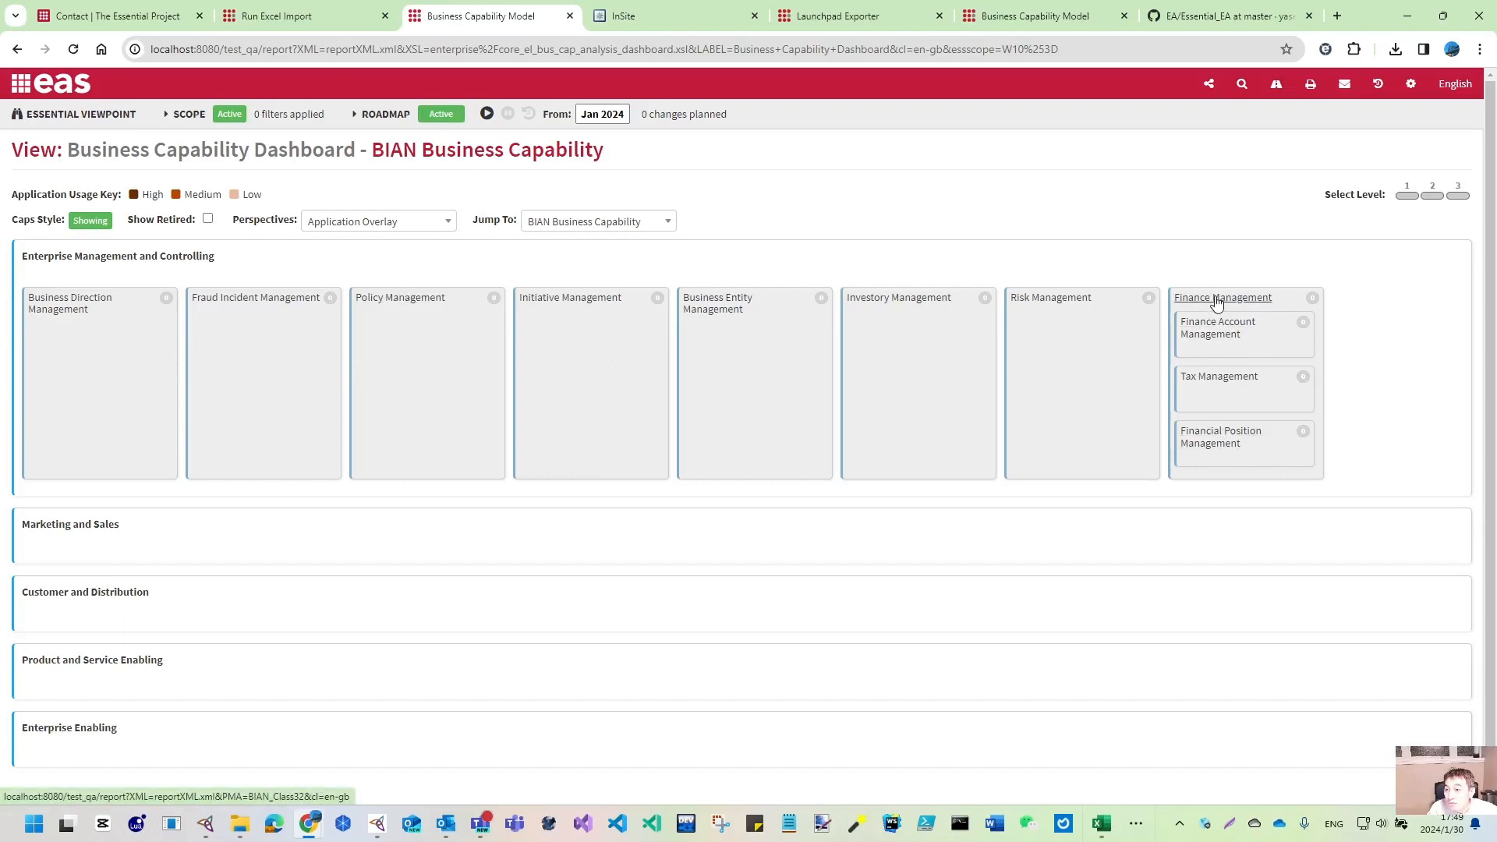
- Check Business Entity Management's summary for its imported description, then return to the dashboard
drag(1217, 298, 1099, 371)
click(713, 308)
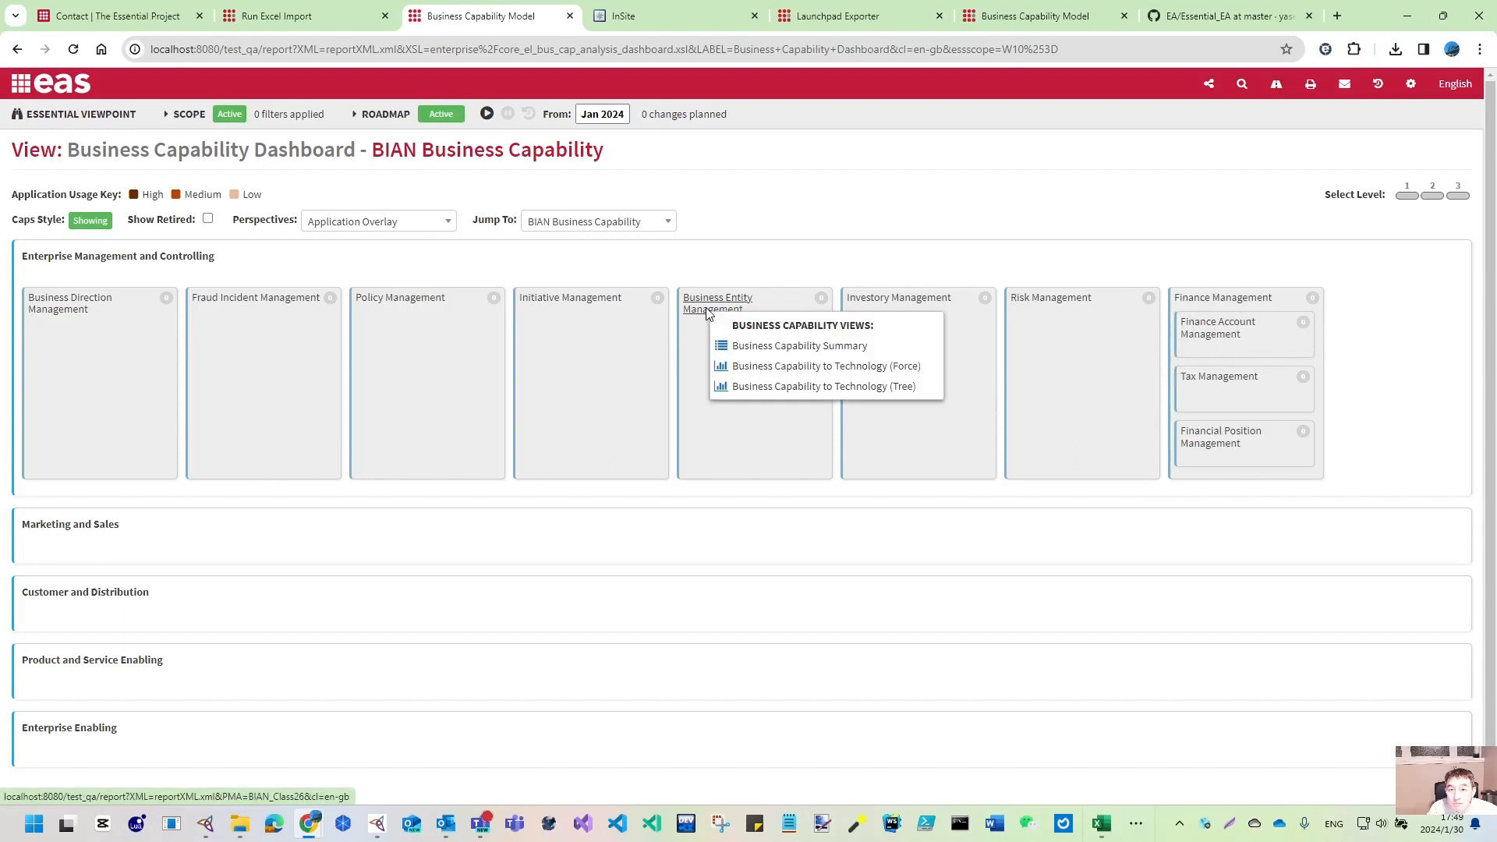
click(825, 347)
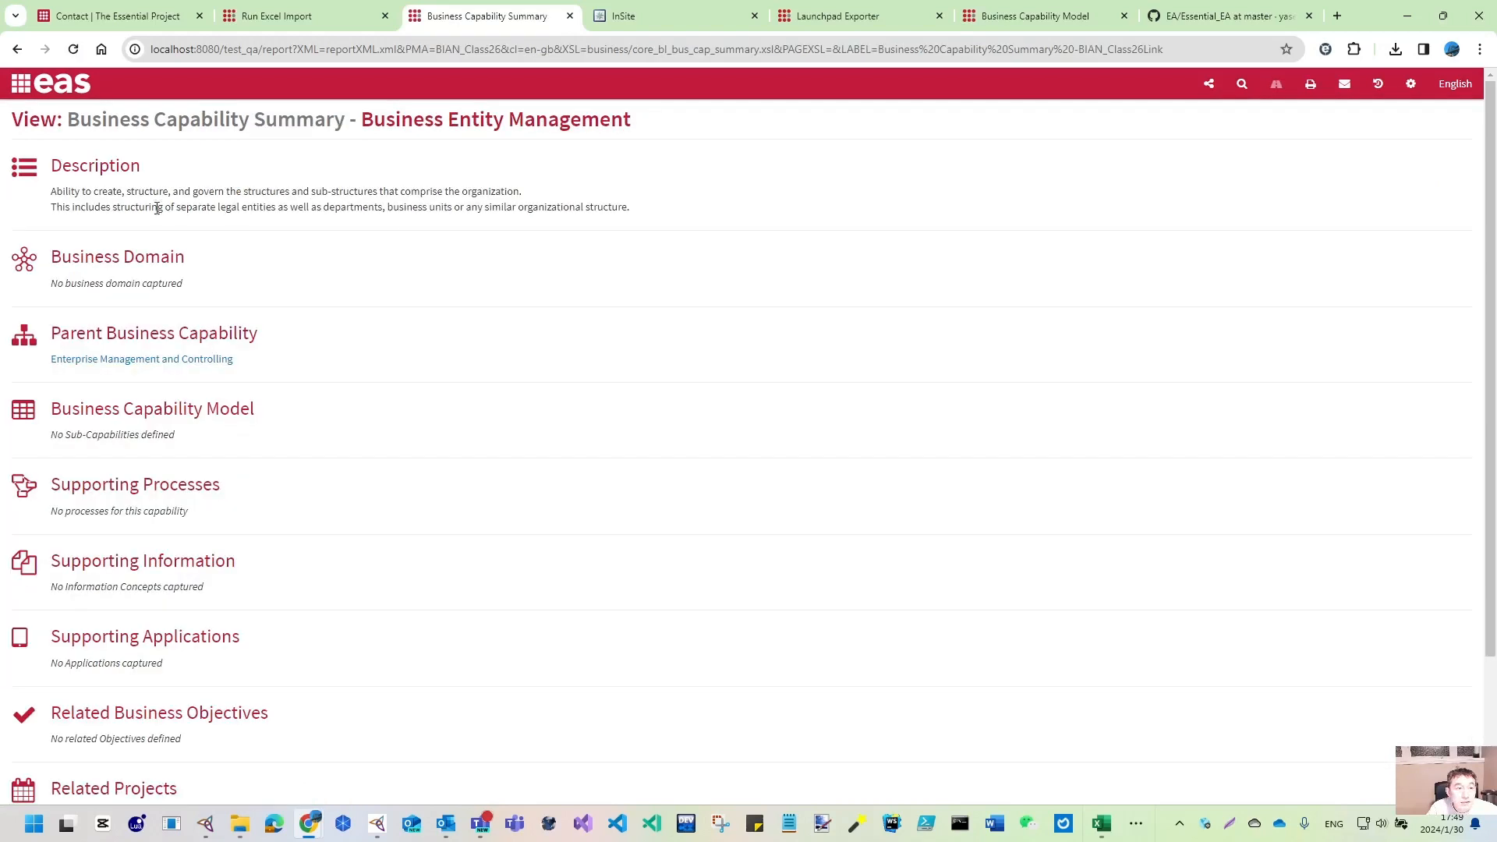
drag(53, 191, 796, 231)
key(alt+Left)
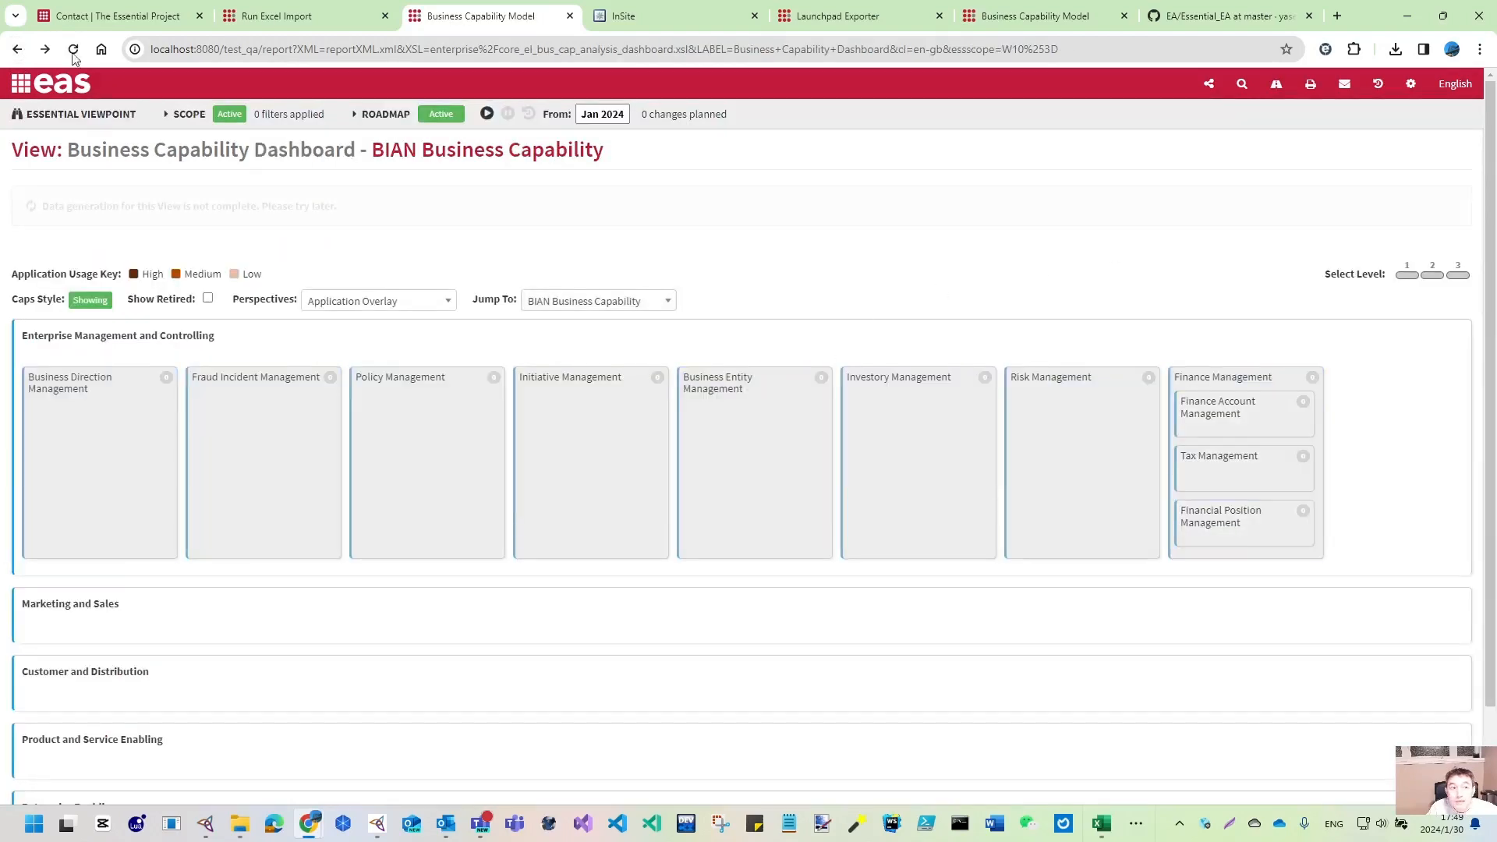
- Review the 17 entries in the View Library's Business Capability Catalogue, then return to the import page
click(18, 89)
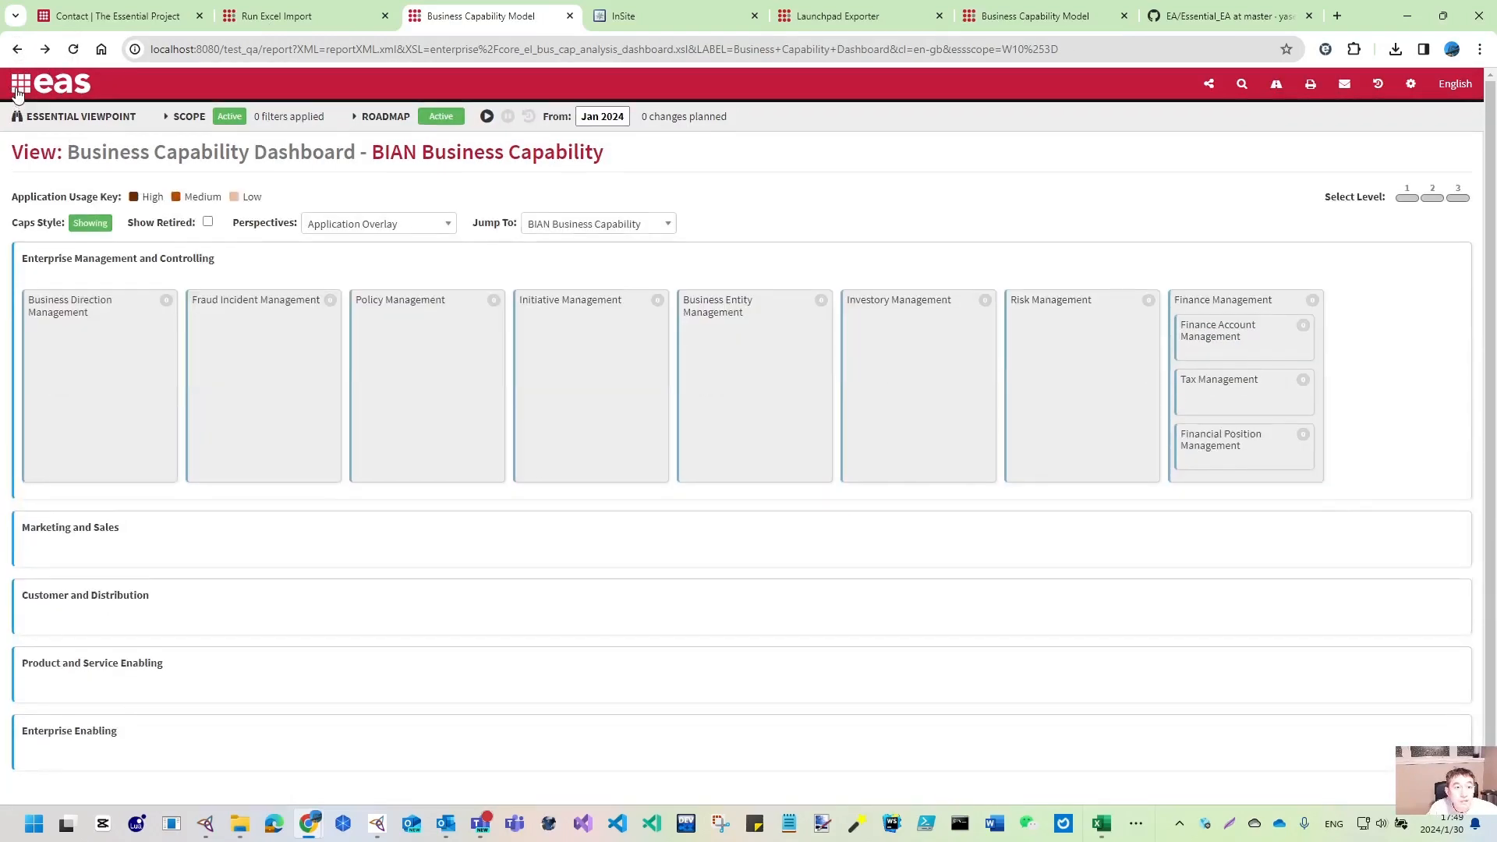
click(222, 110)
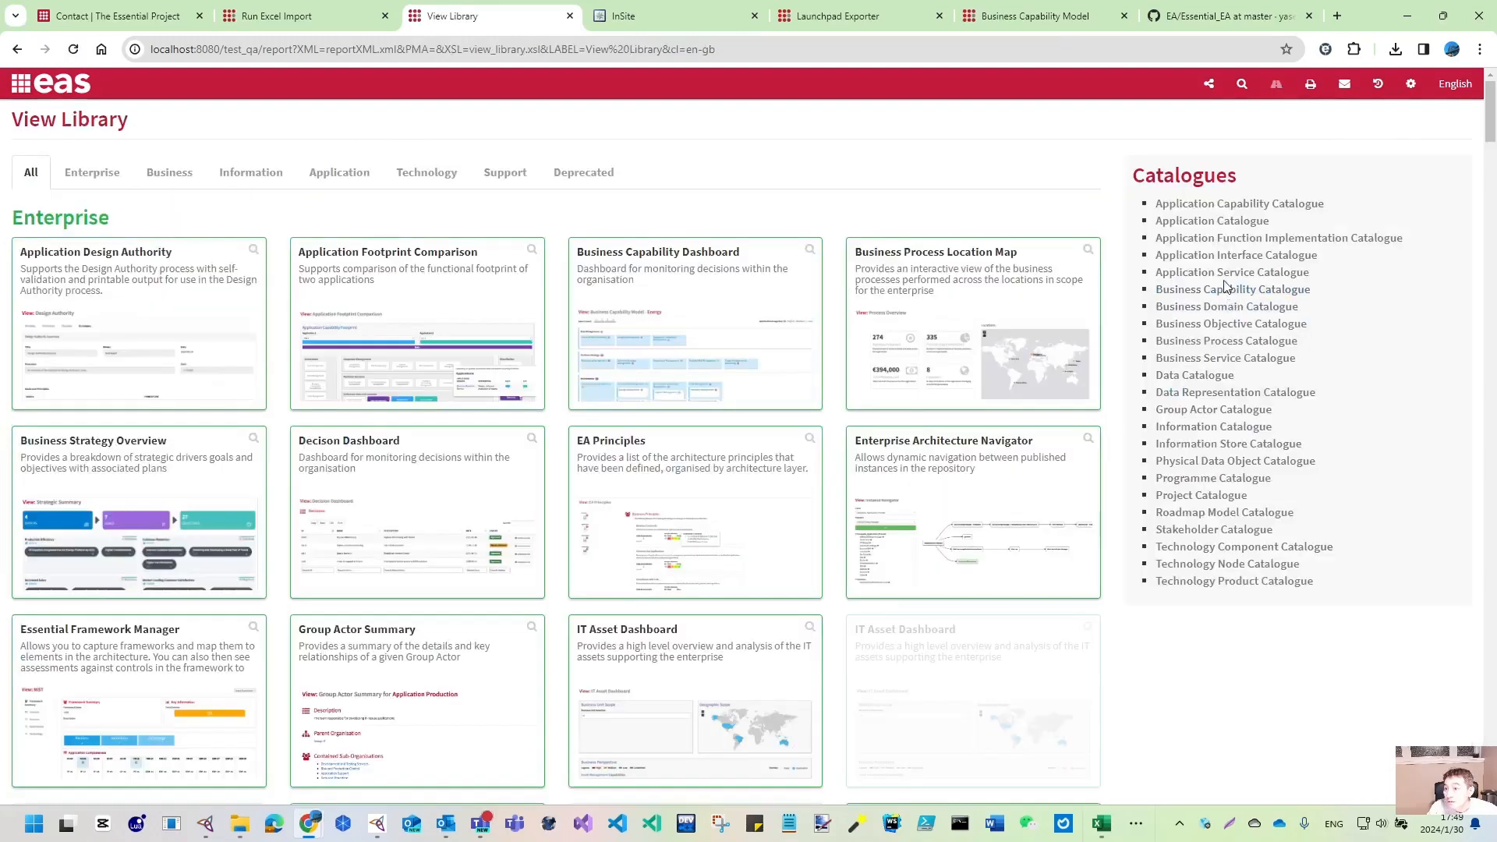
click(1186, 289)
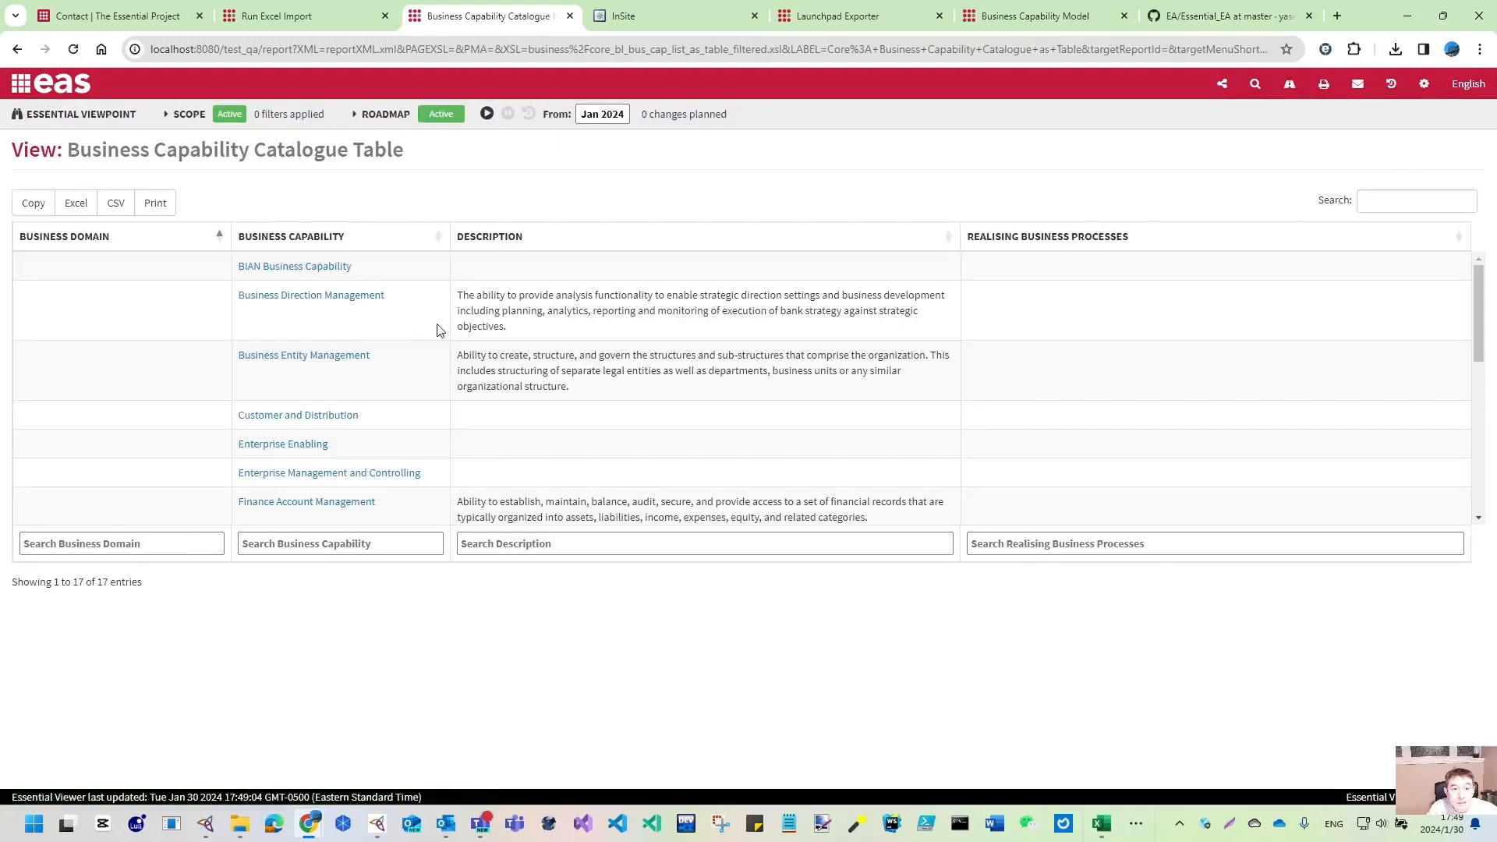
scroll(620, 328, down, 6)
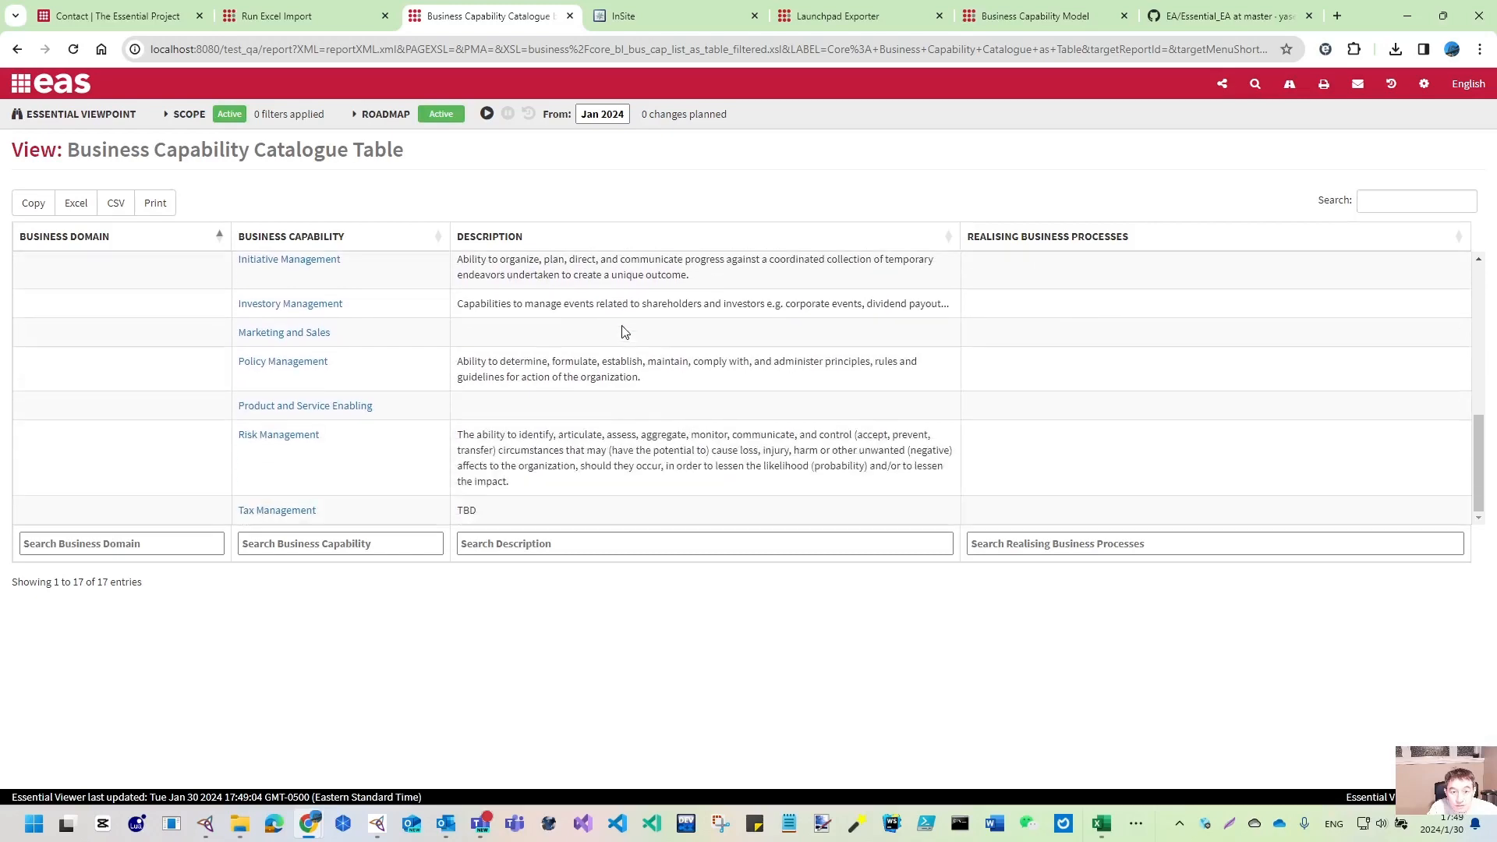
scroll(623, 333, up, 5)
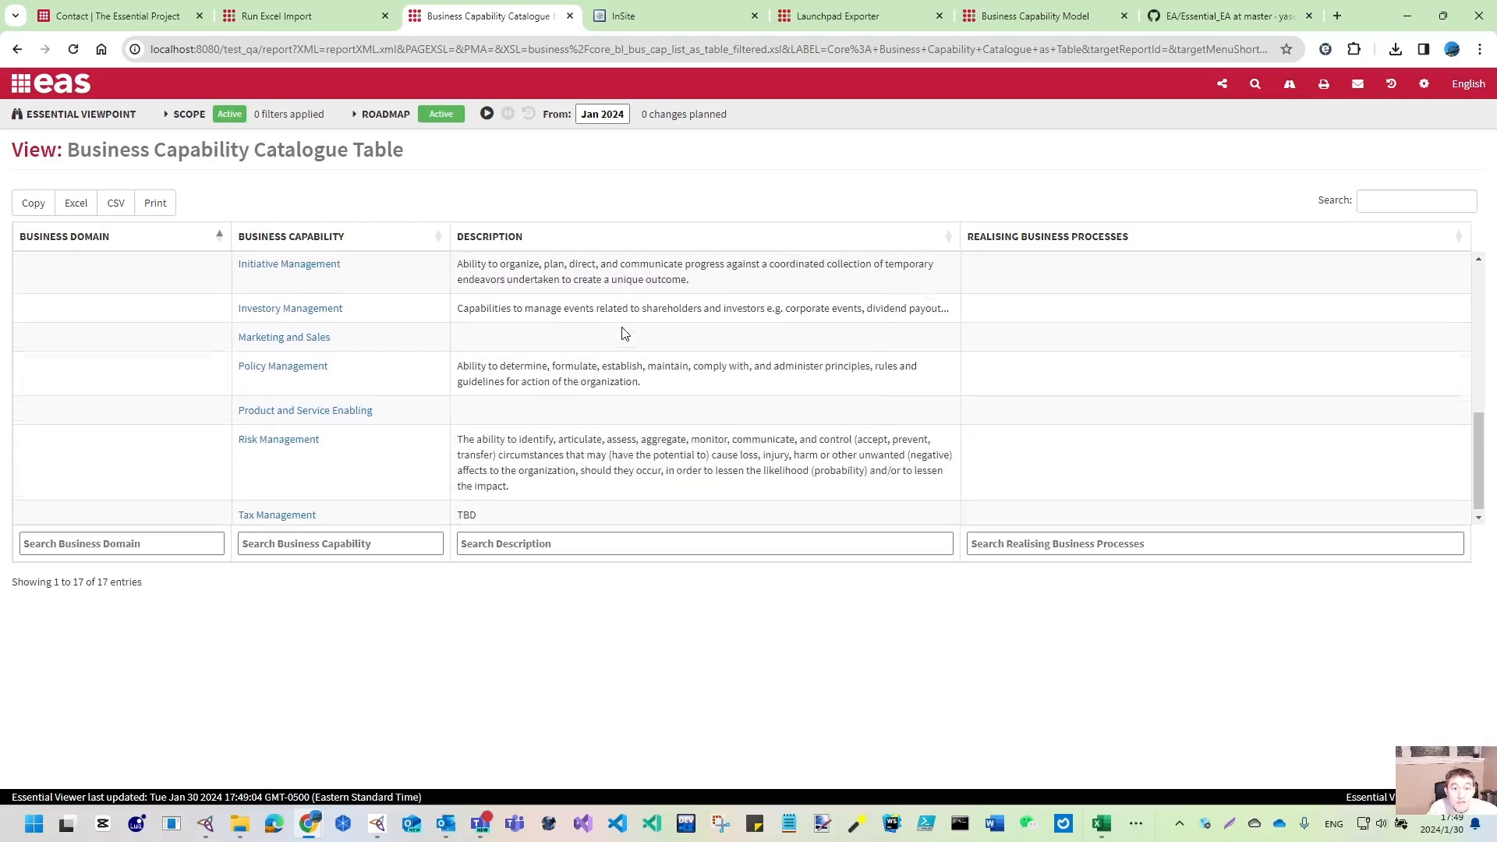
click(328, 22)
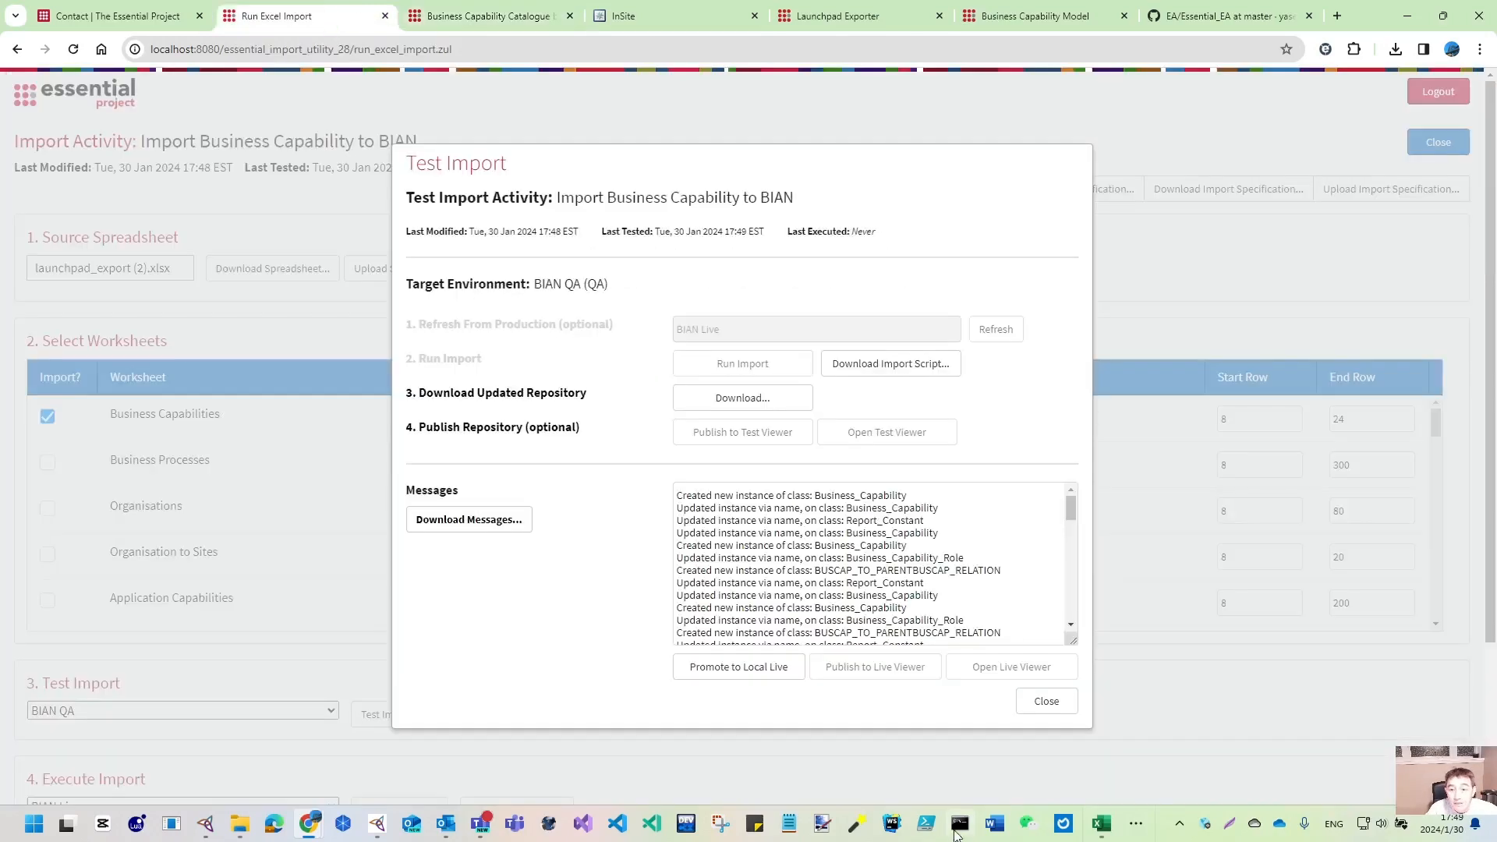
- Close the test import results and generate the DUP import file
click(1041, 704)
scroll(231, 535, down, 1)
scroll(231, 535, down, 2)
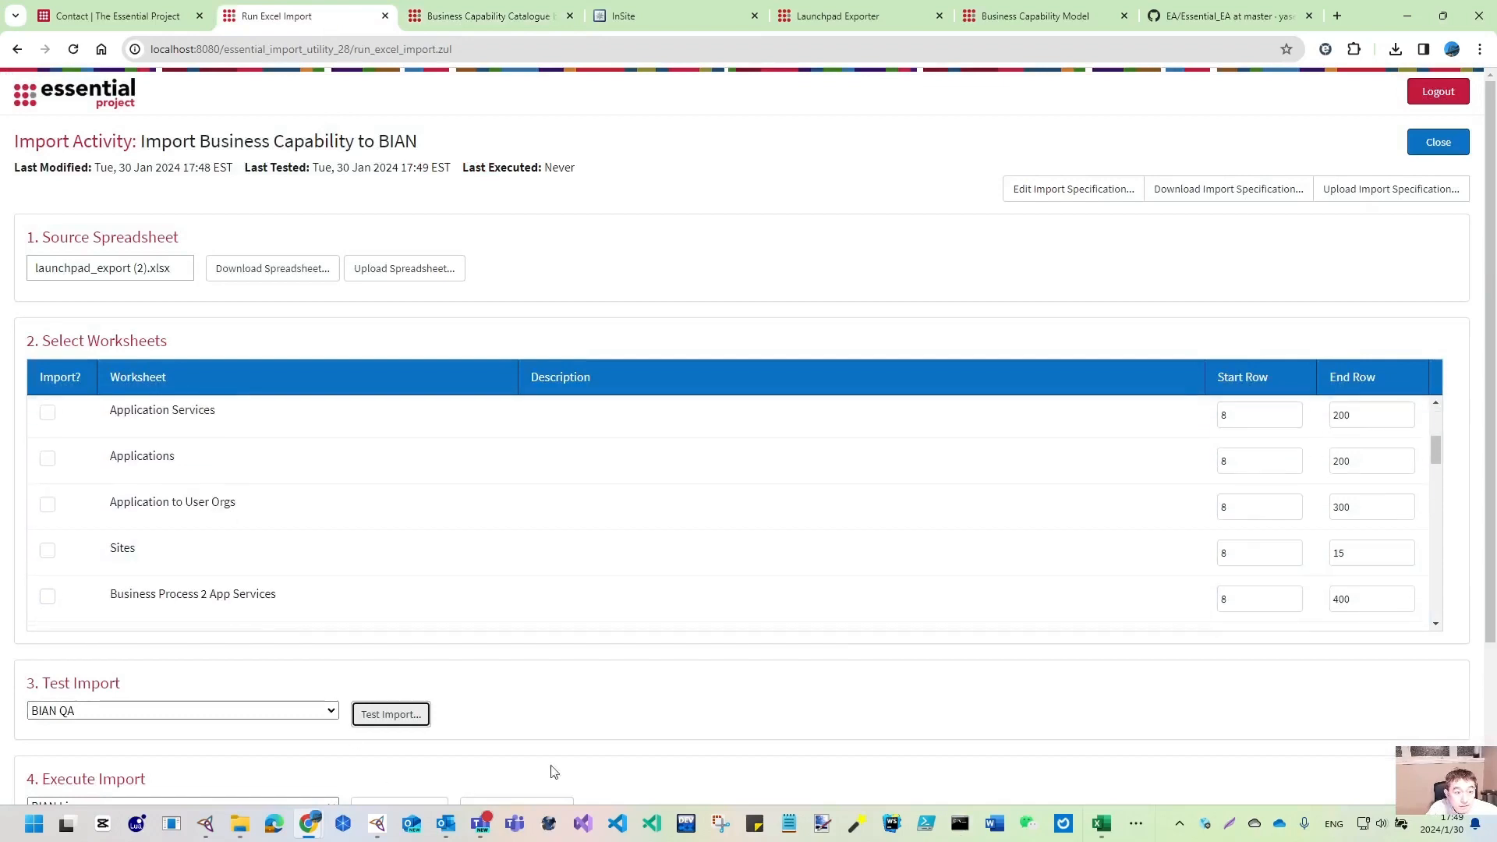
scroll(645, 712, down, 3)
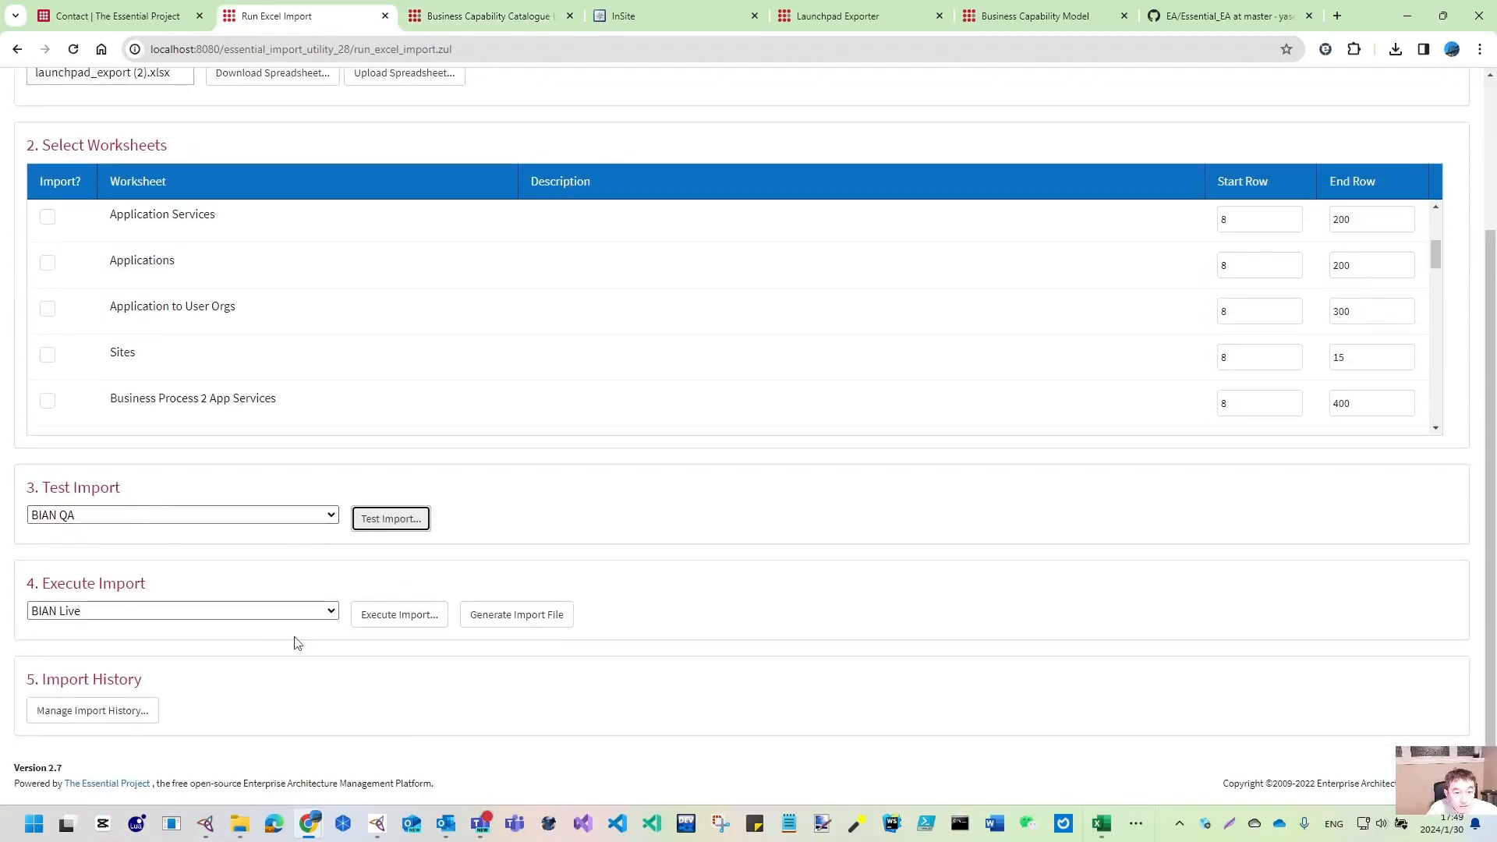
click(510, 616)
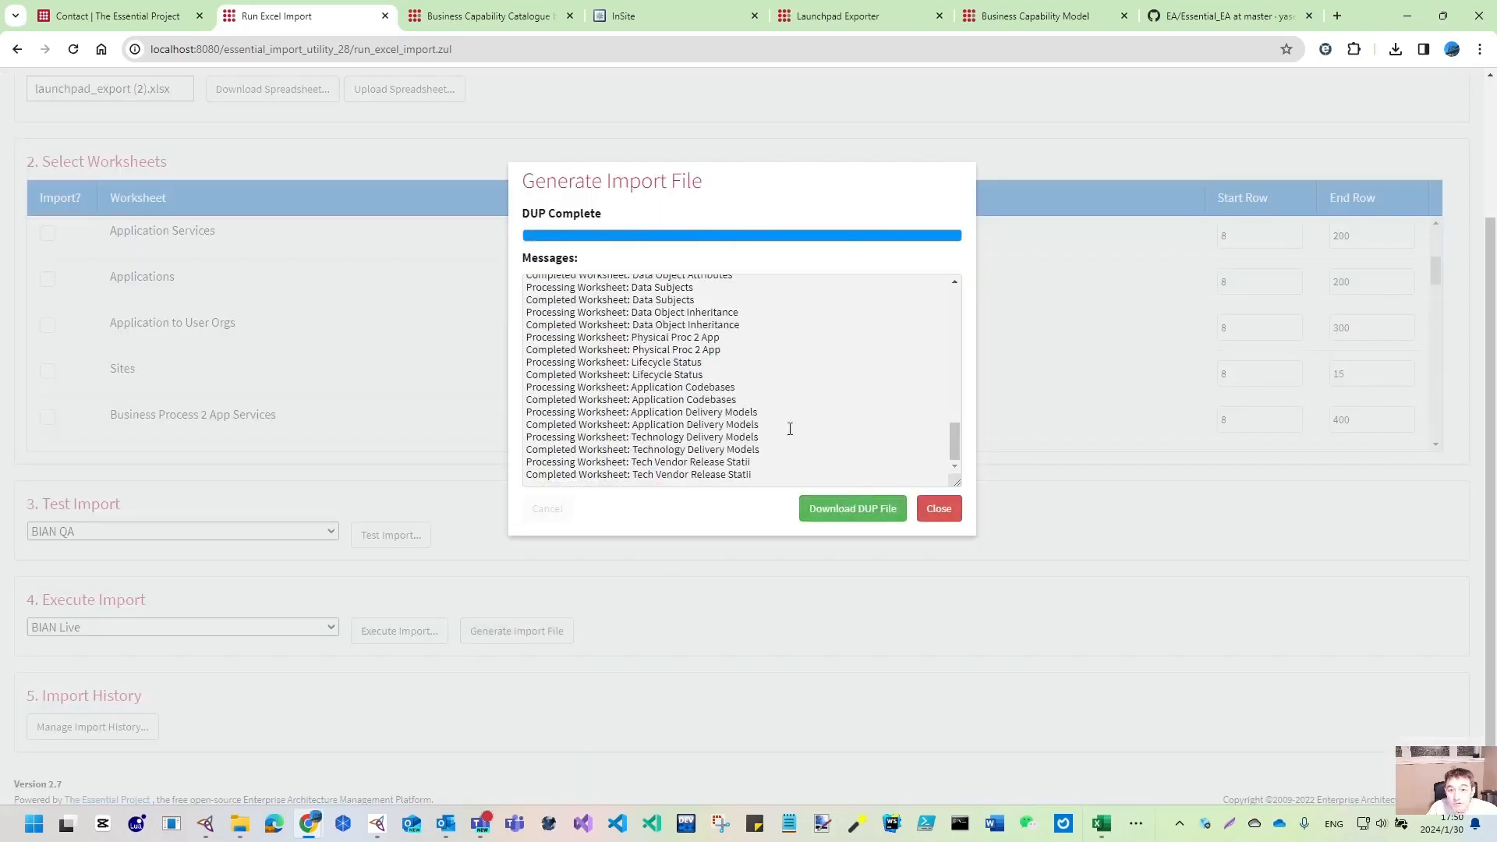
- Download the DUP file import_business_capability_to_bian_data_update-20240130175003.dup (14.1 KB)
scroll(686, 377, down, 1)
scroll(694, 392, up, 8)
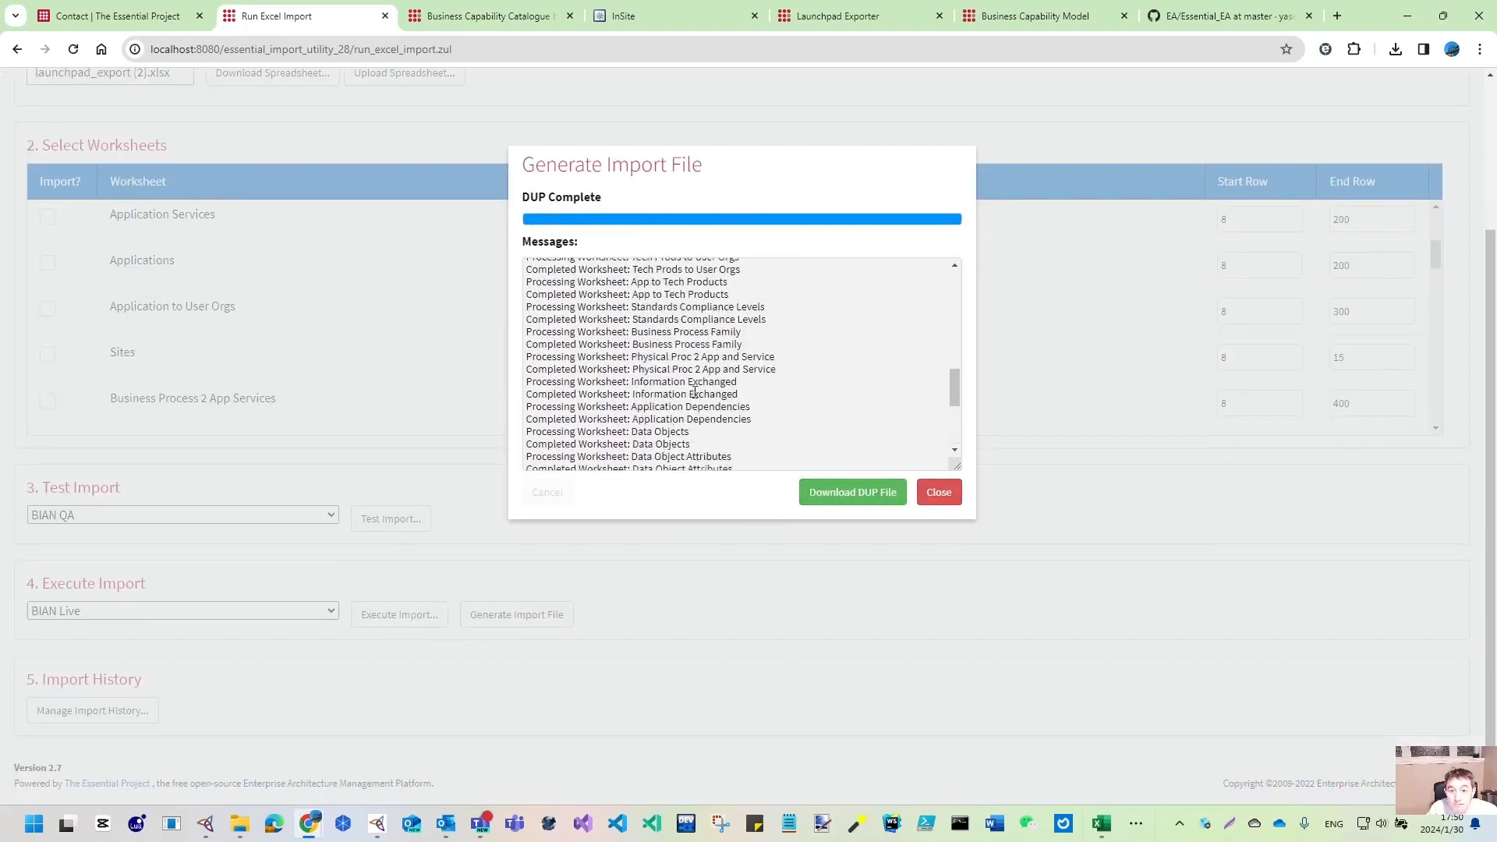
click(861, 494)
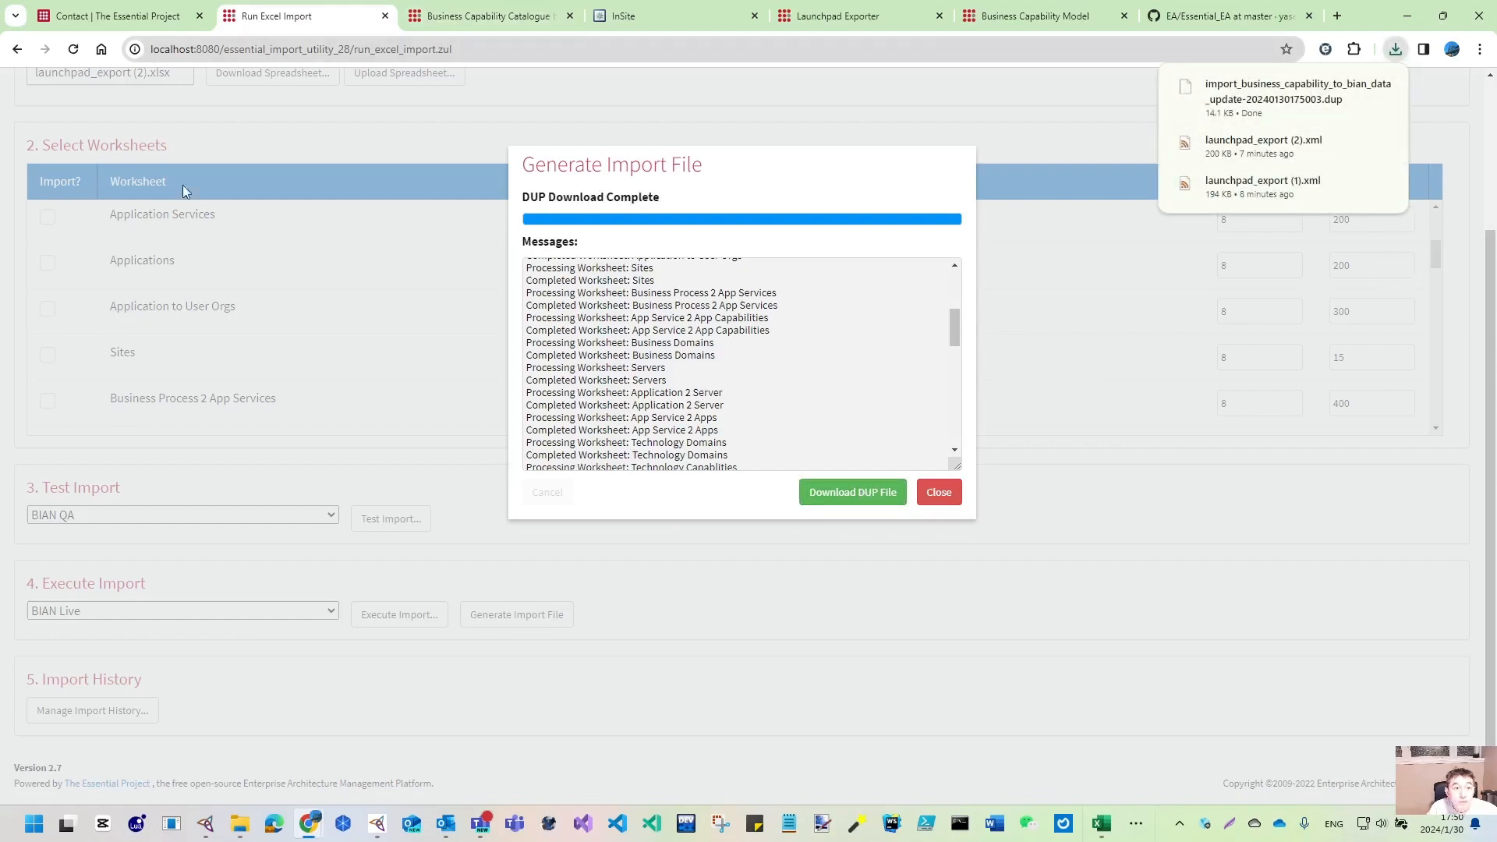
mouse_move(376, 823)
click(431, 760)
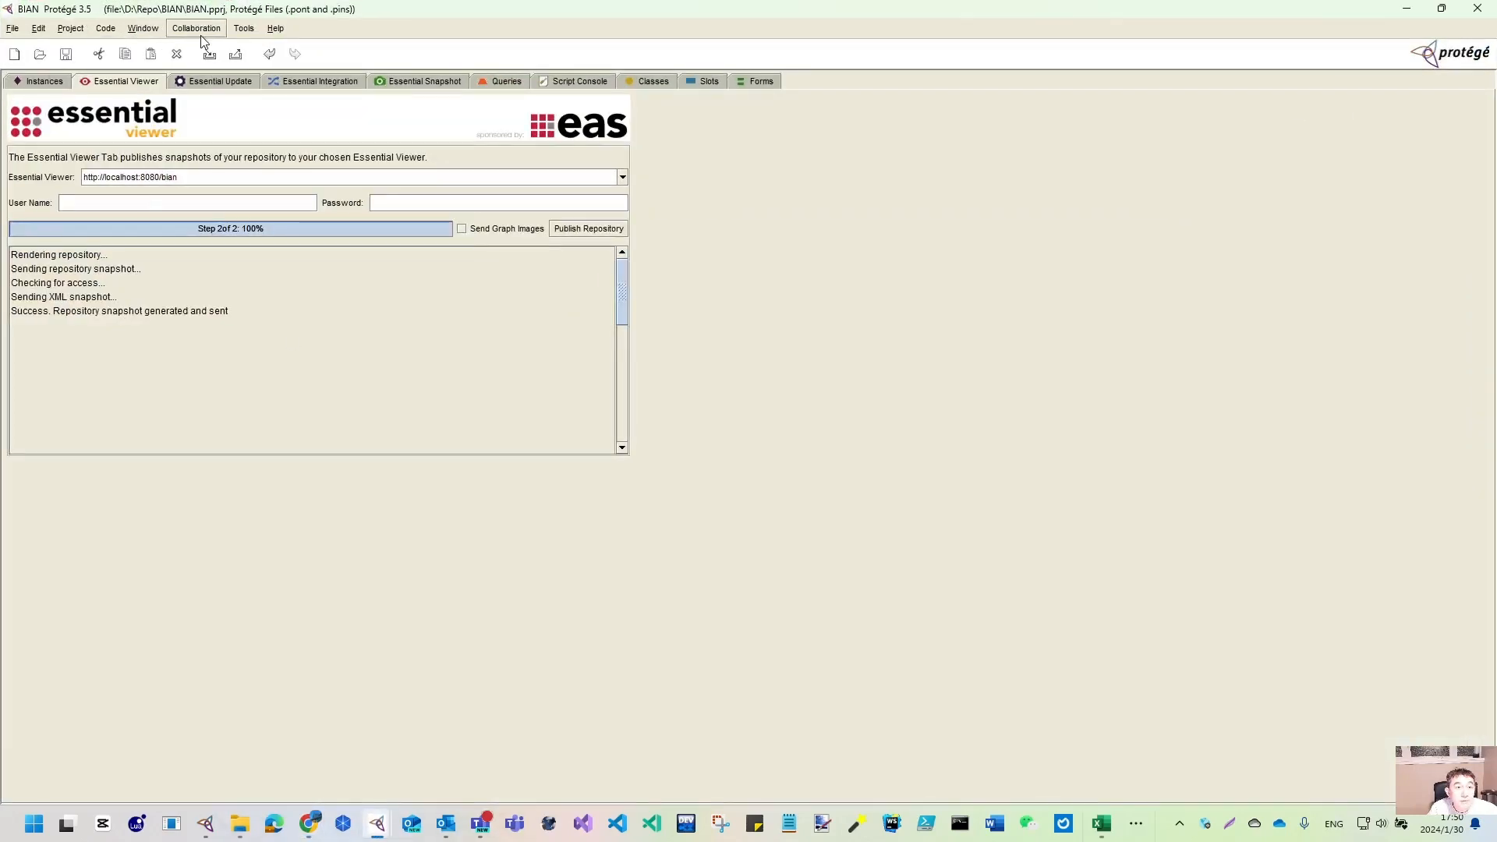
- Apply the newest business capability DUP update to the BIAN repository and check Finance Management
click(226, 85)
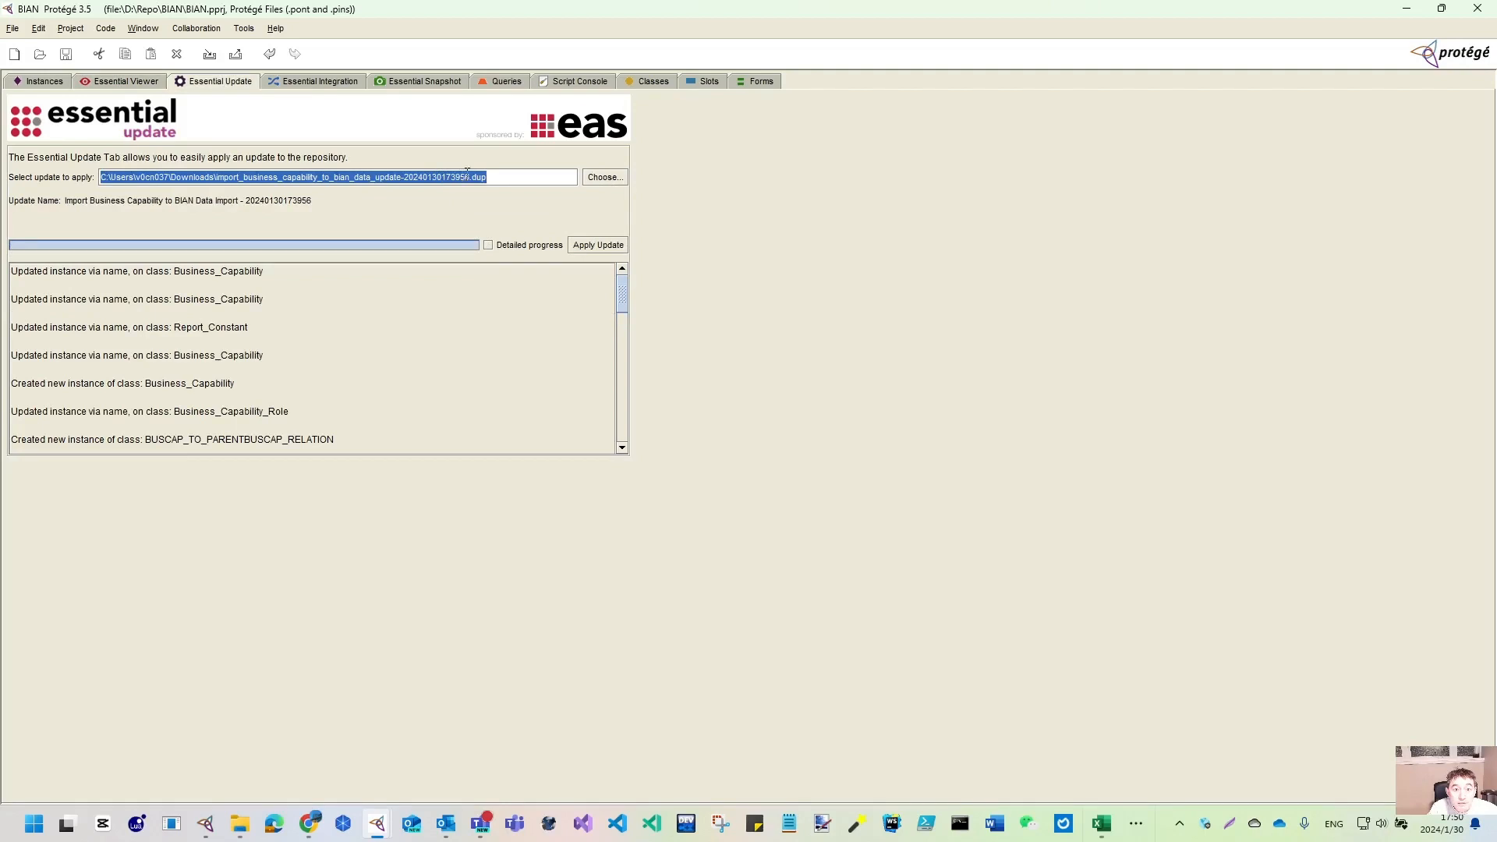
click(605, 177)
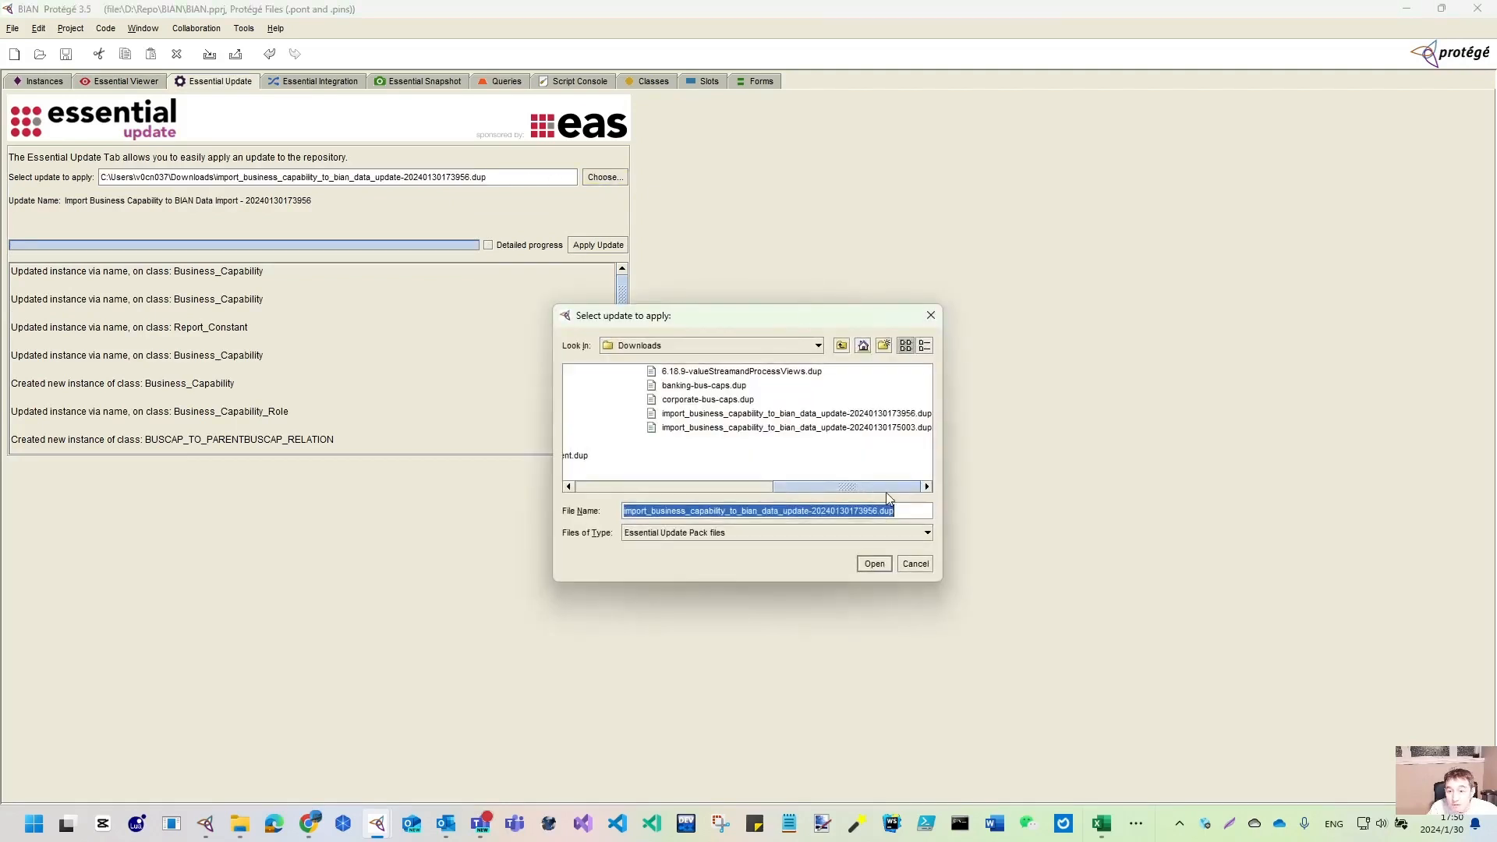
click(909, 429)
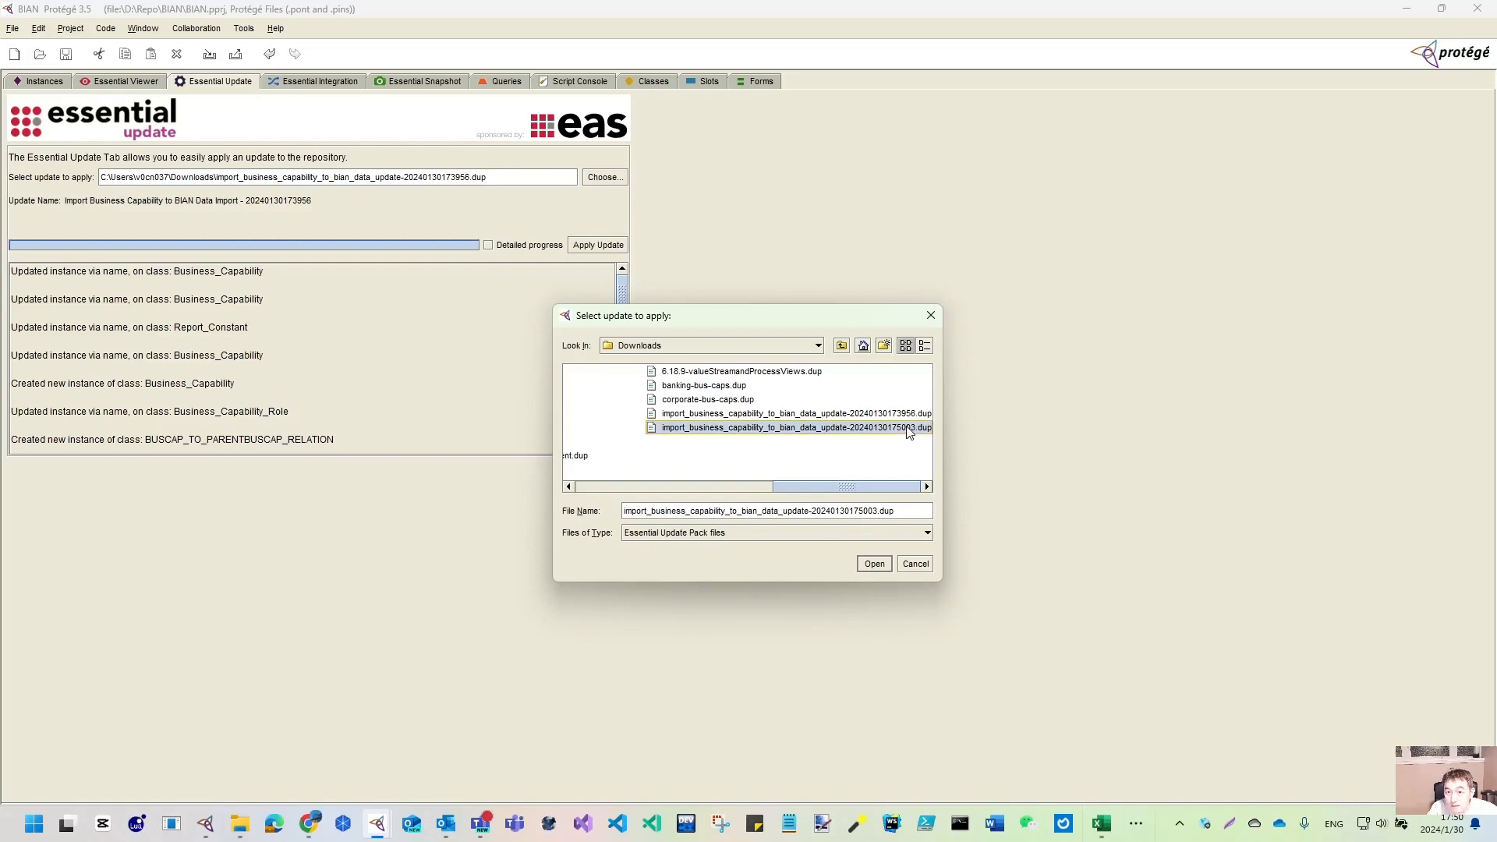
click(877, 563)
click(611, 250)
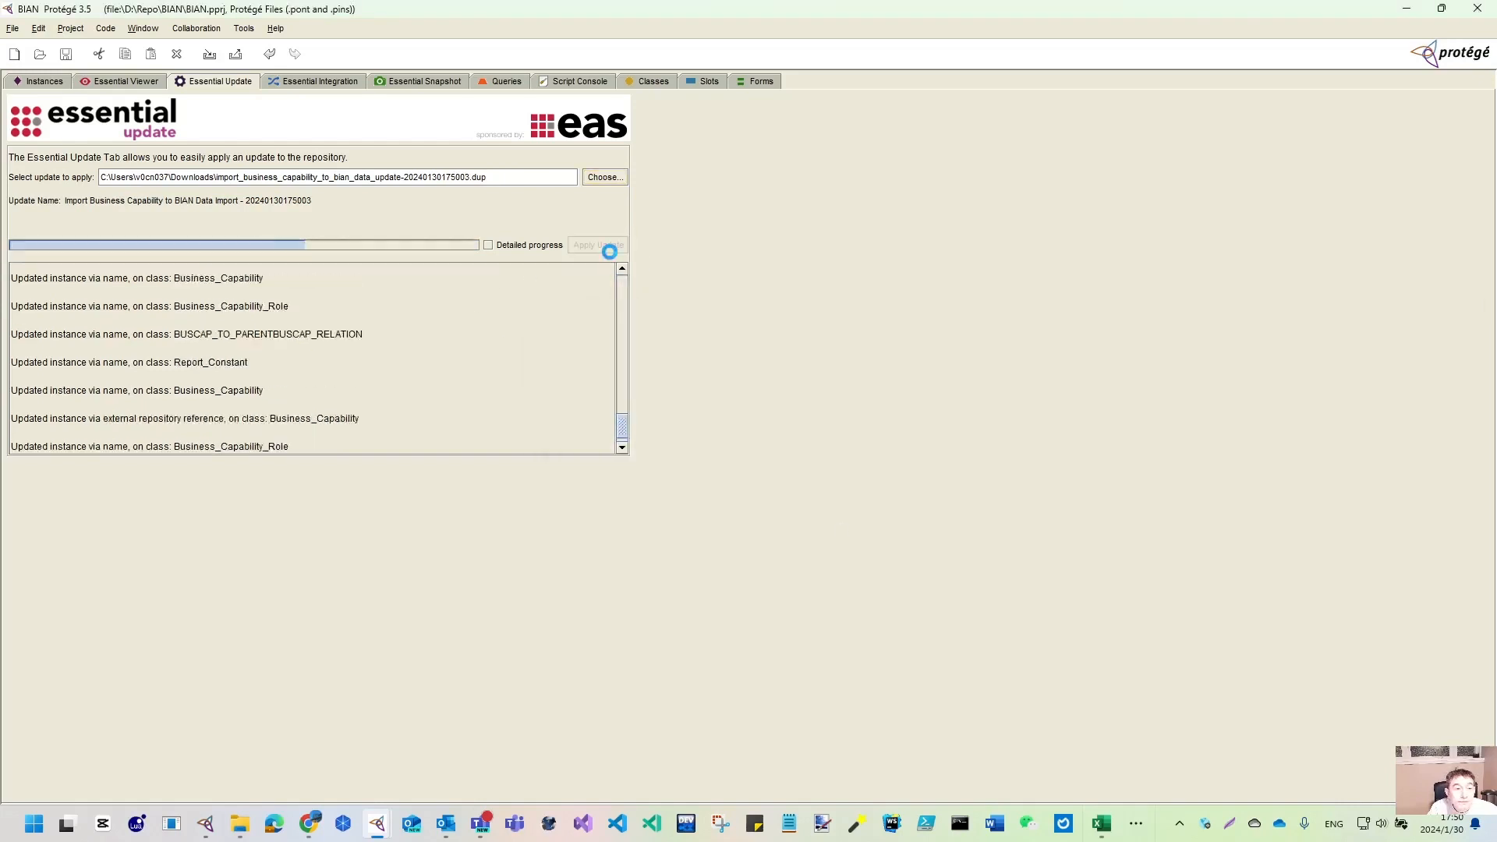
click(39, 83)
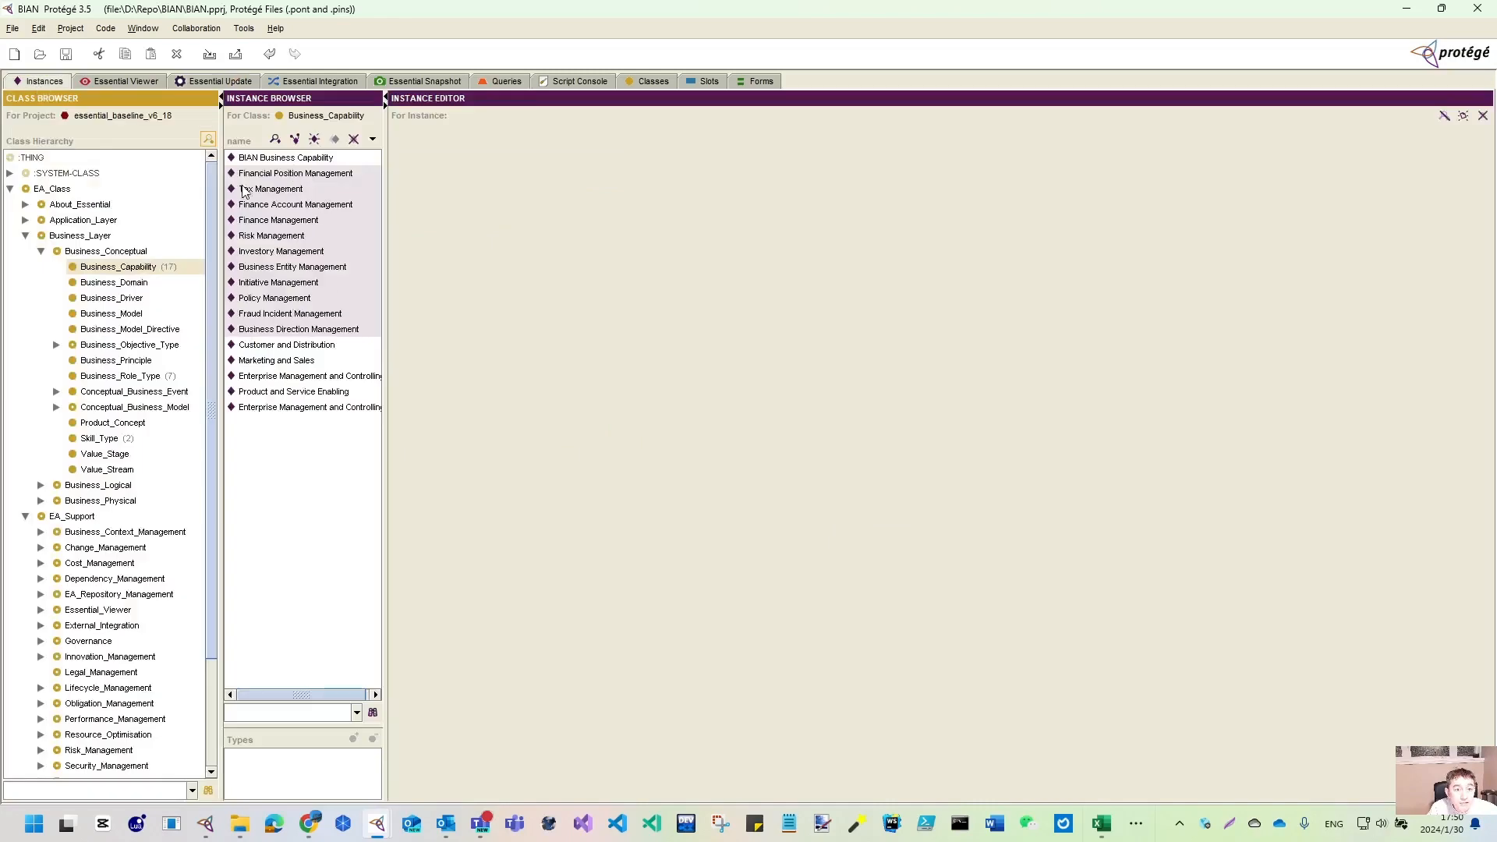
click(259, 221)
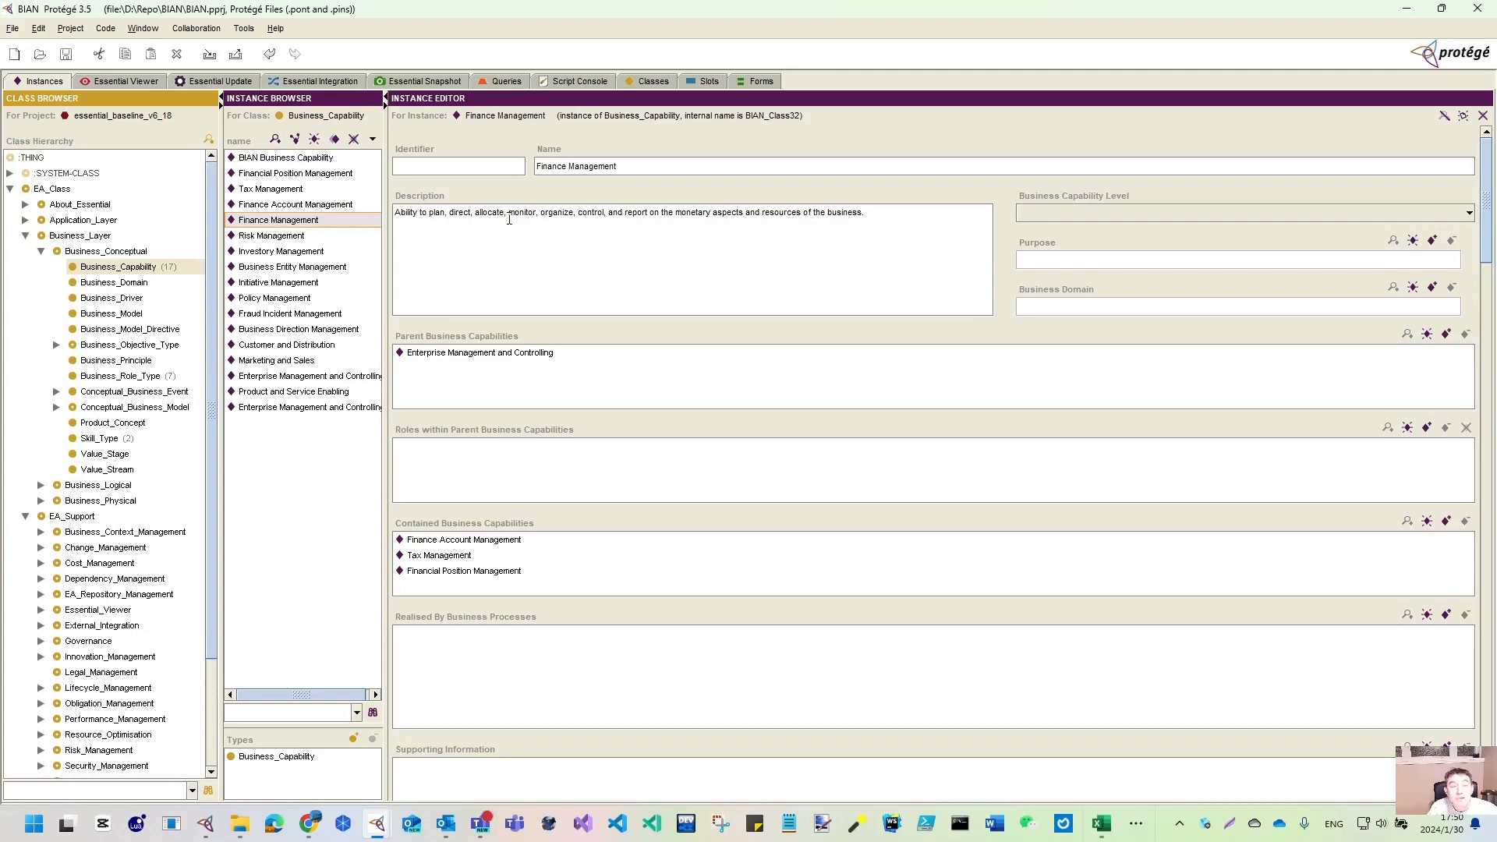
- Republish the repository to Essential Viewer and close the browser's Generate Import File dialog
click(100, 81)
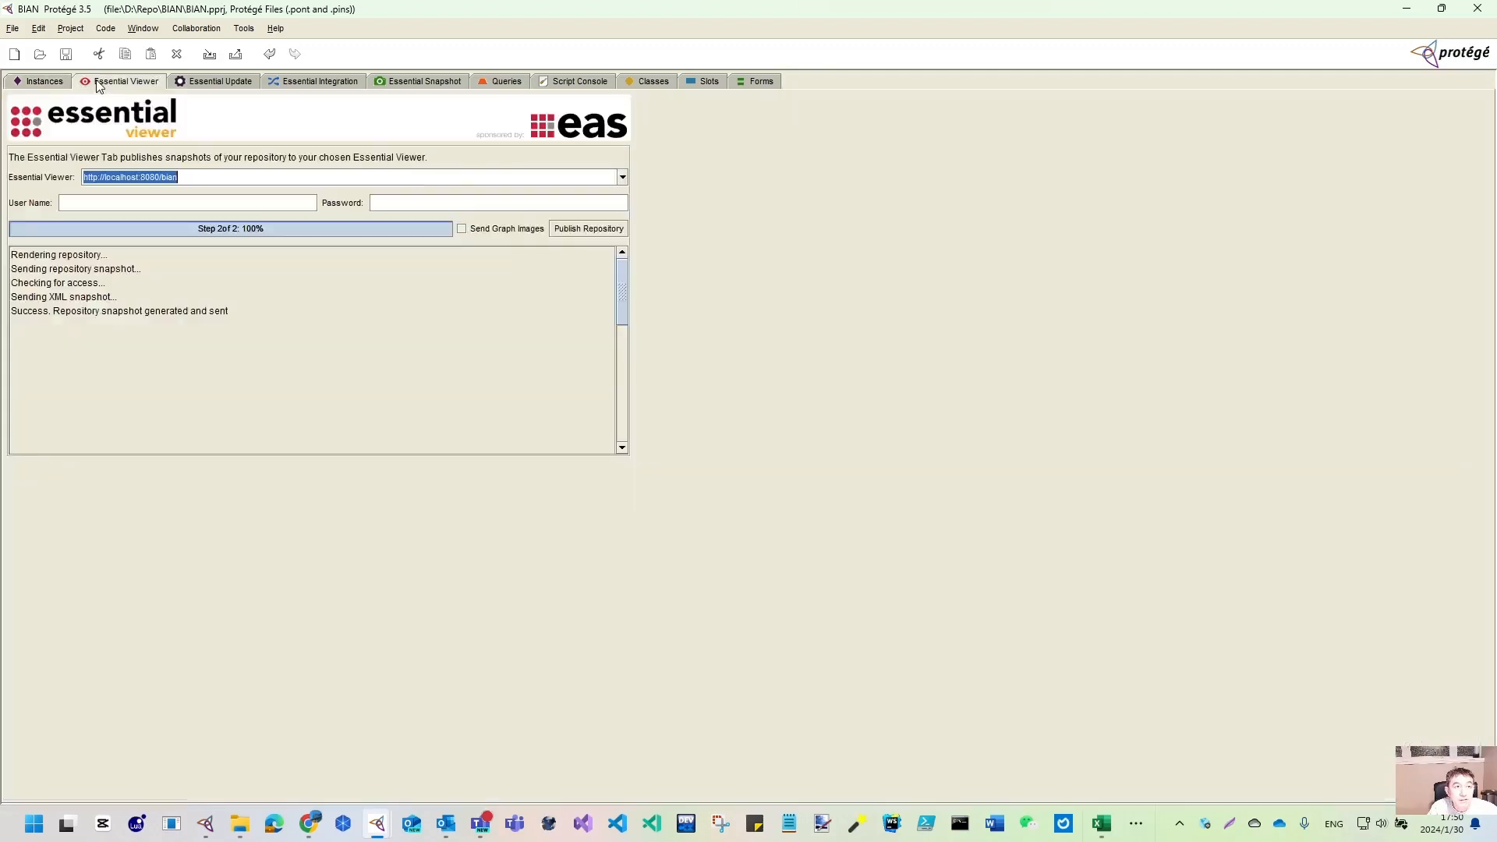
click(585, 234)
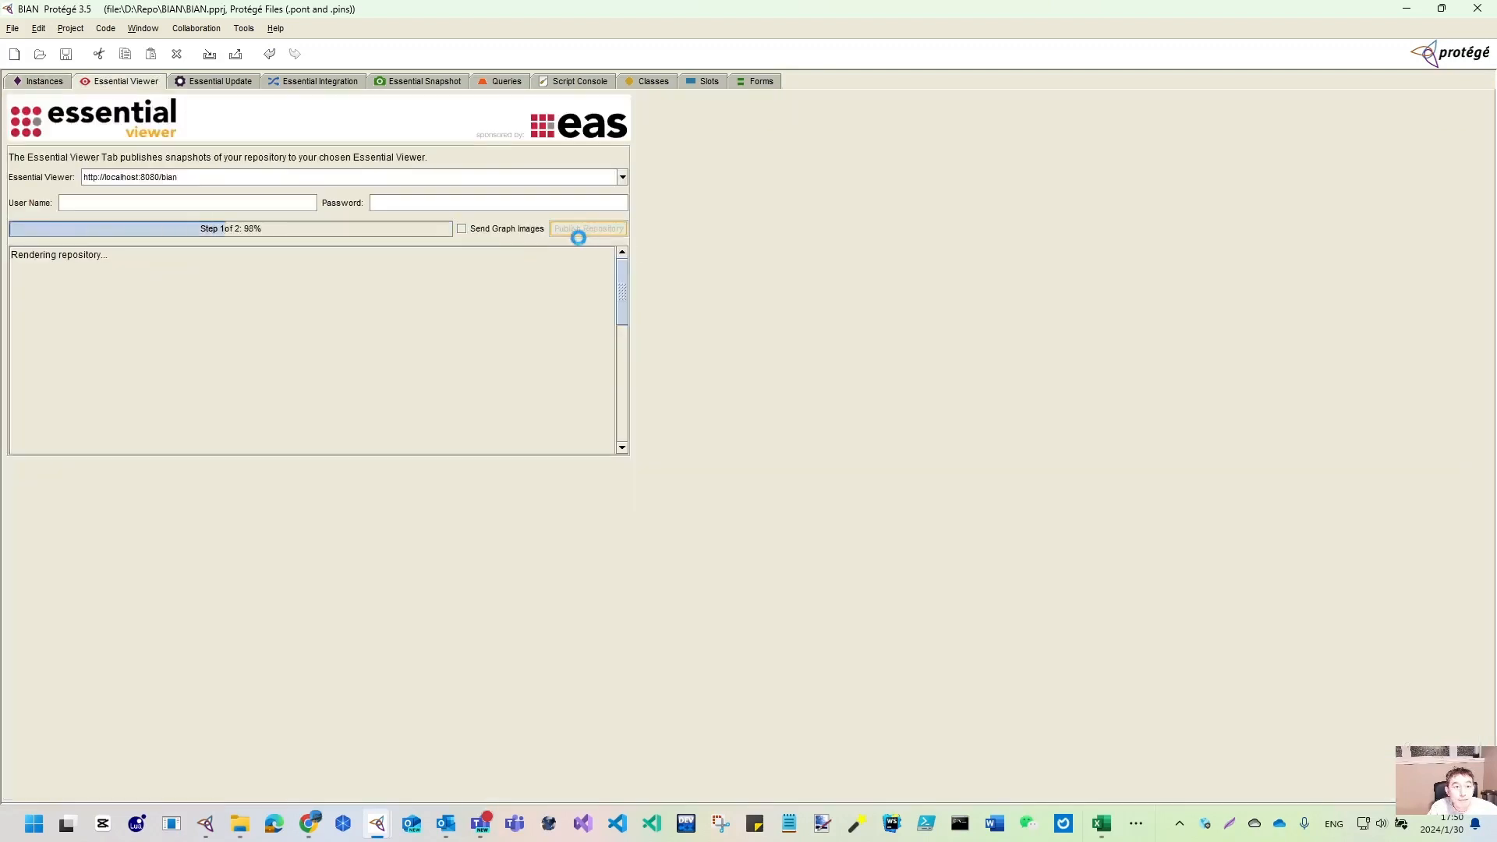
click(1441, 9)
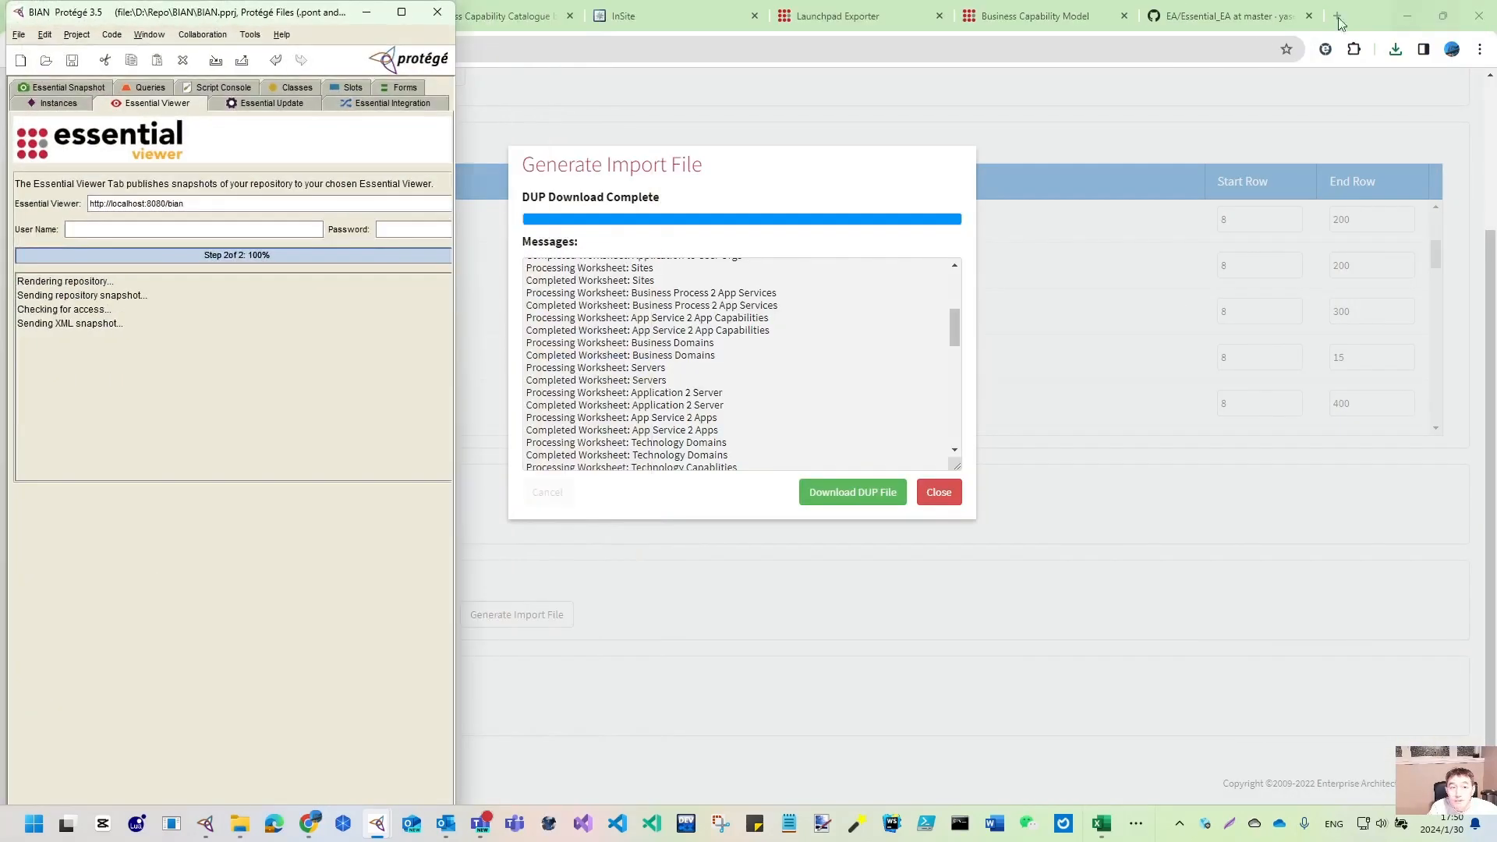
click(938, 492)
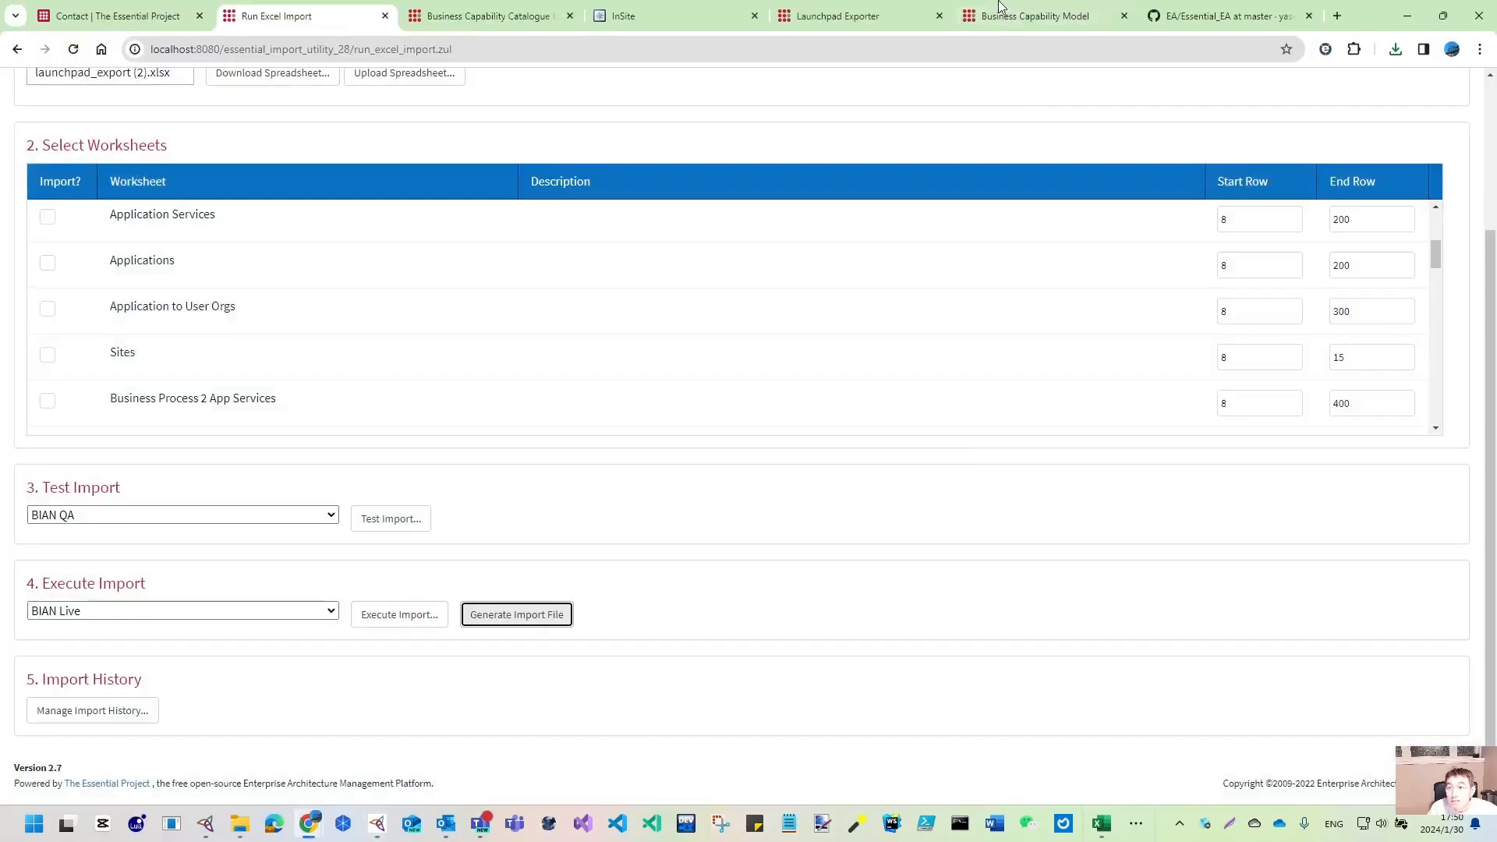
- Reload the Business Capability Model page until the republished capabilities show a 17:50:49 update time
click(1073, 21)
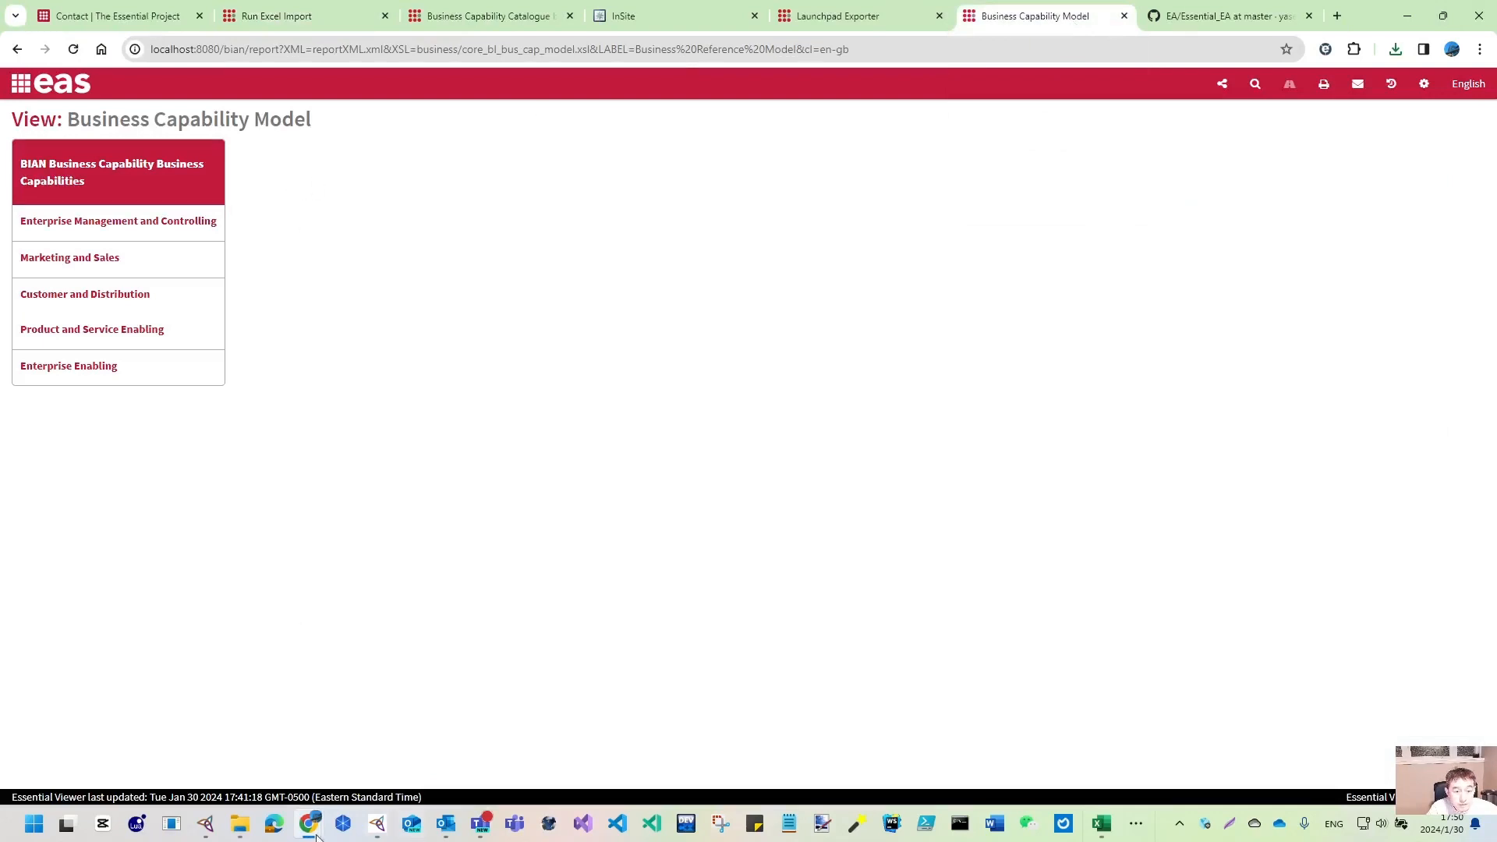
mouse_move(319, 831)
mouse_move(377, 823)
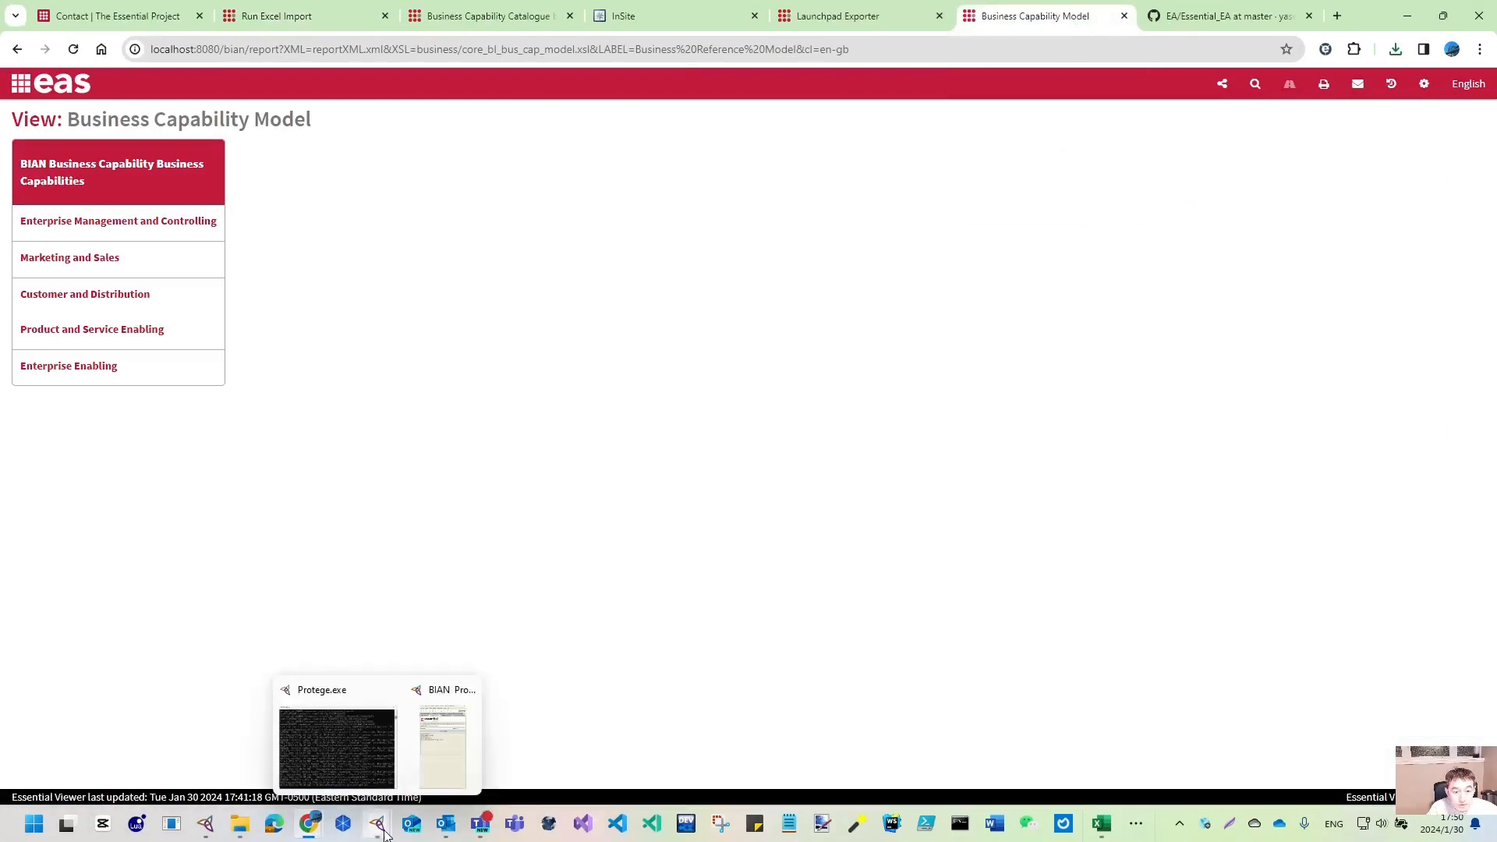
click(457, 756)
click(612, 258)
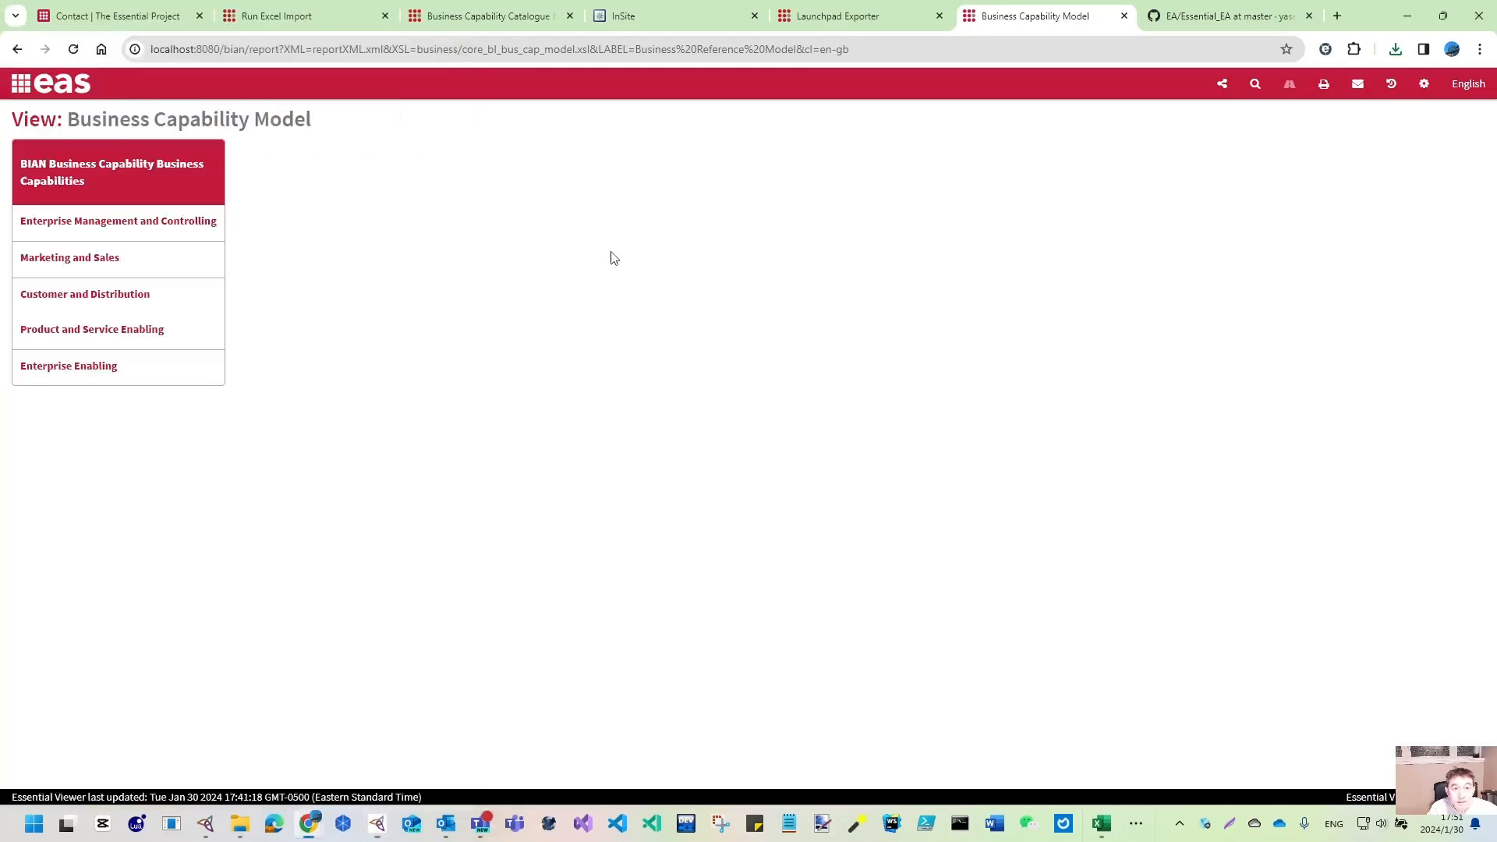
click(74, 49)
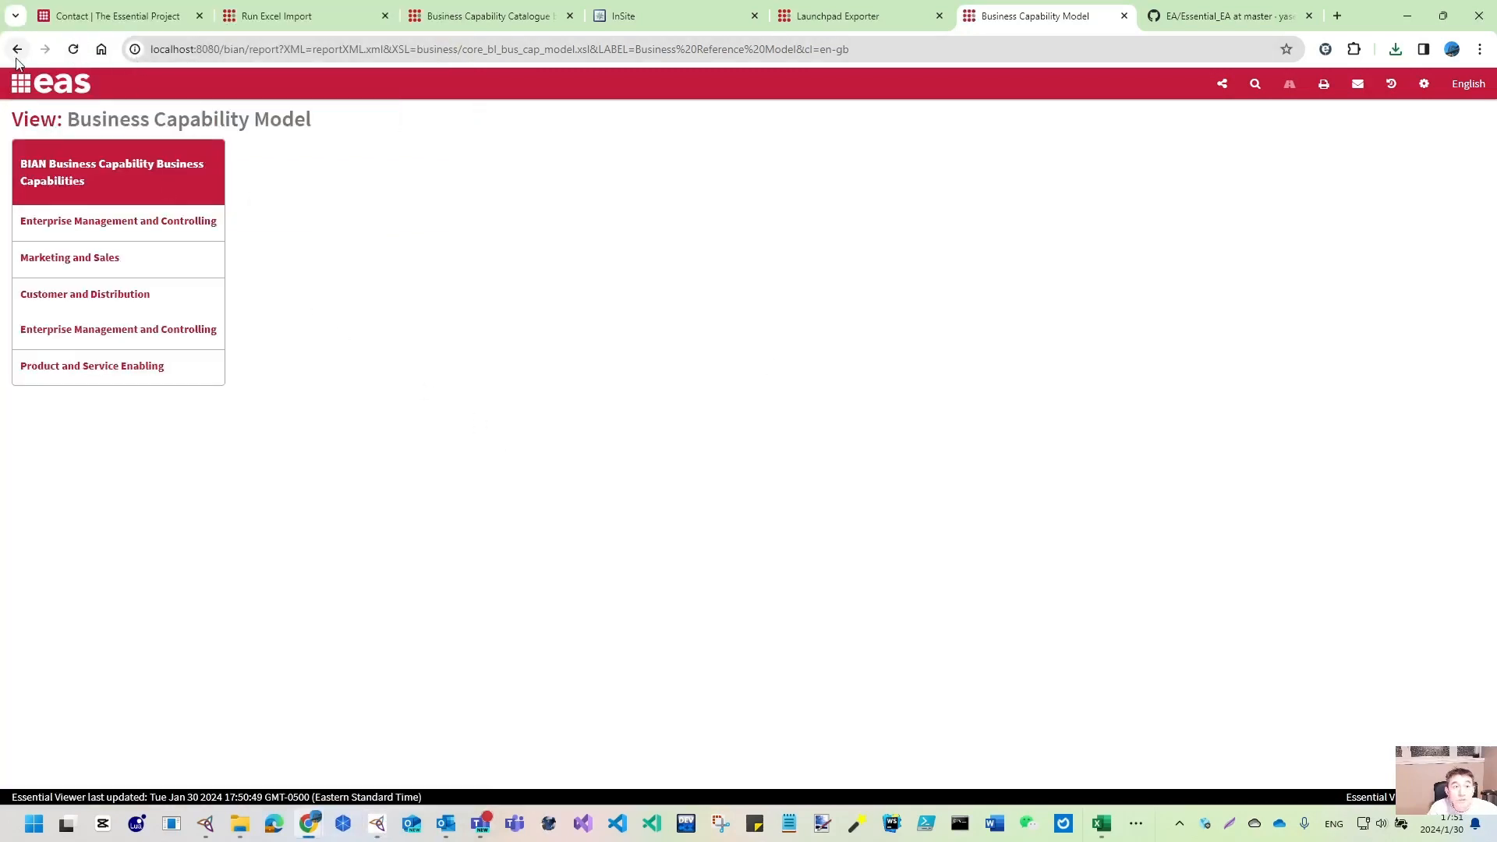
click(74, 49)
click(230, 113)
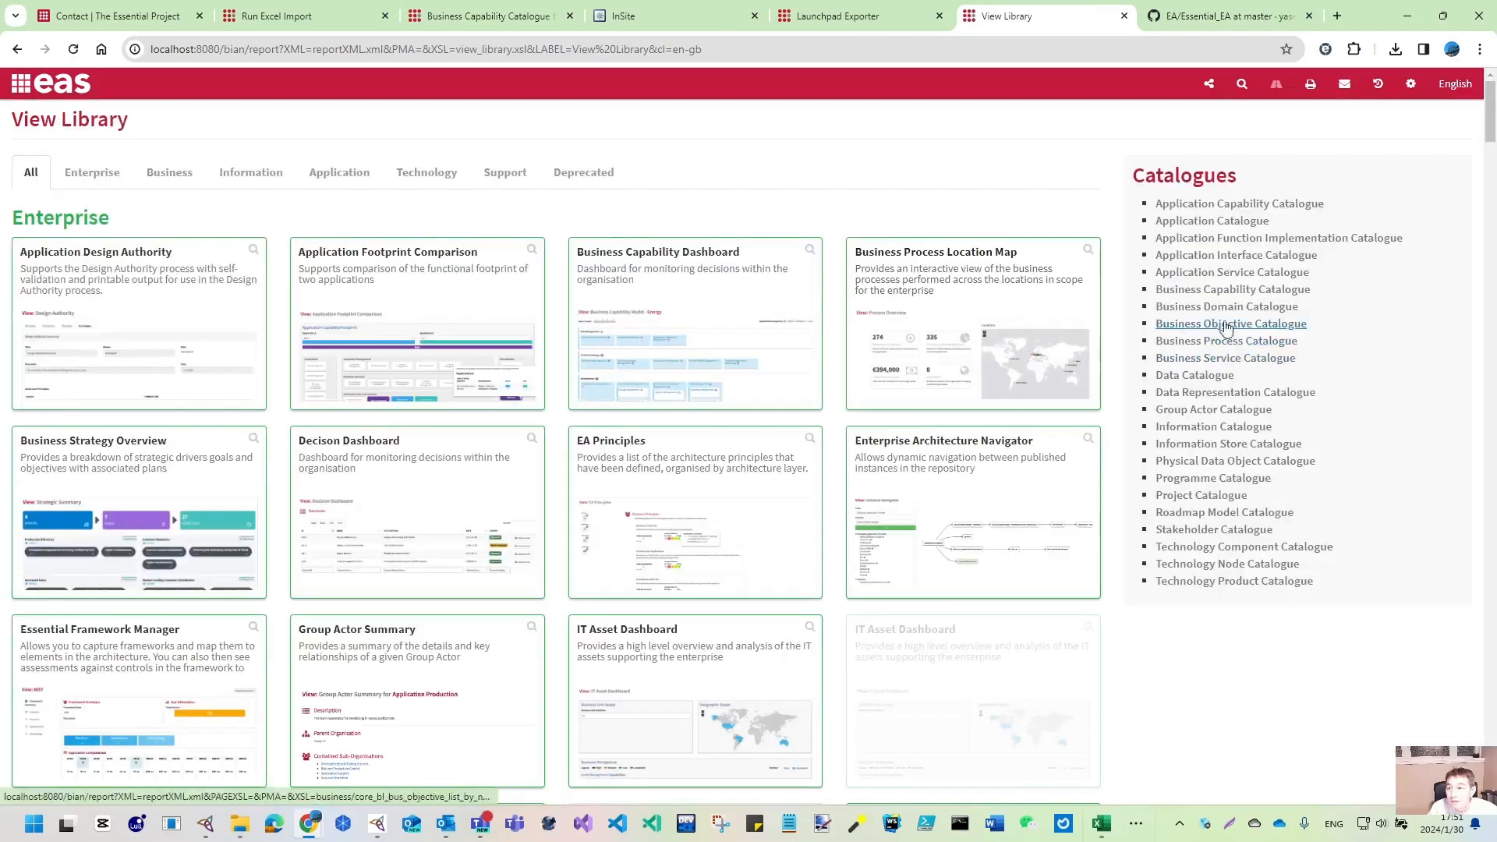
- Browse the Business Capability Catalogue and Business Capability Dashboard, then return to the View Library
click(1239, 290)
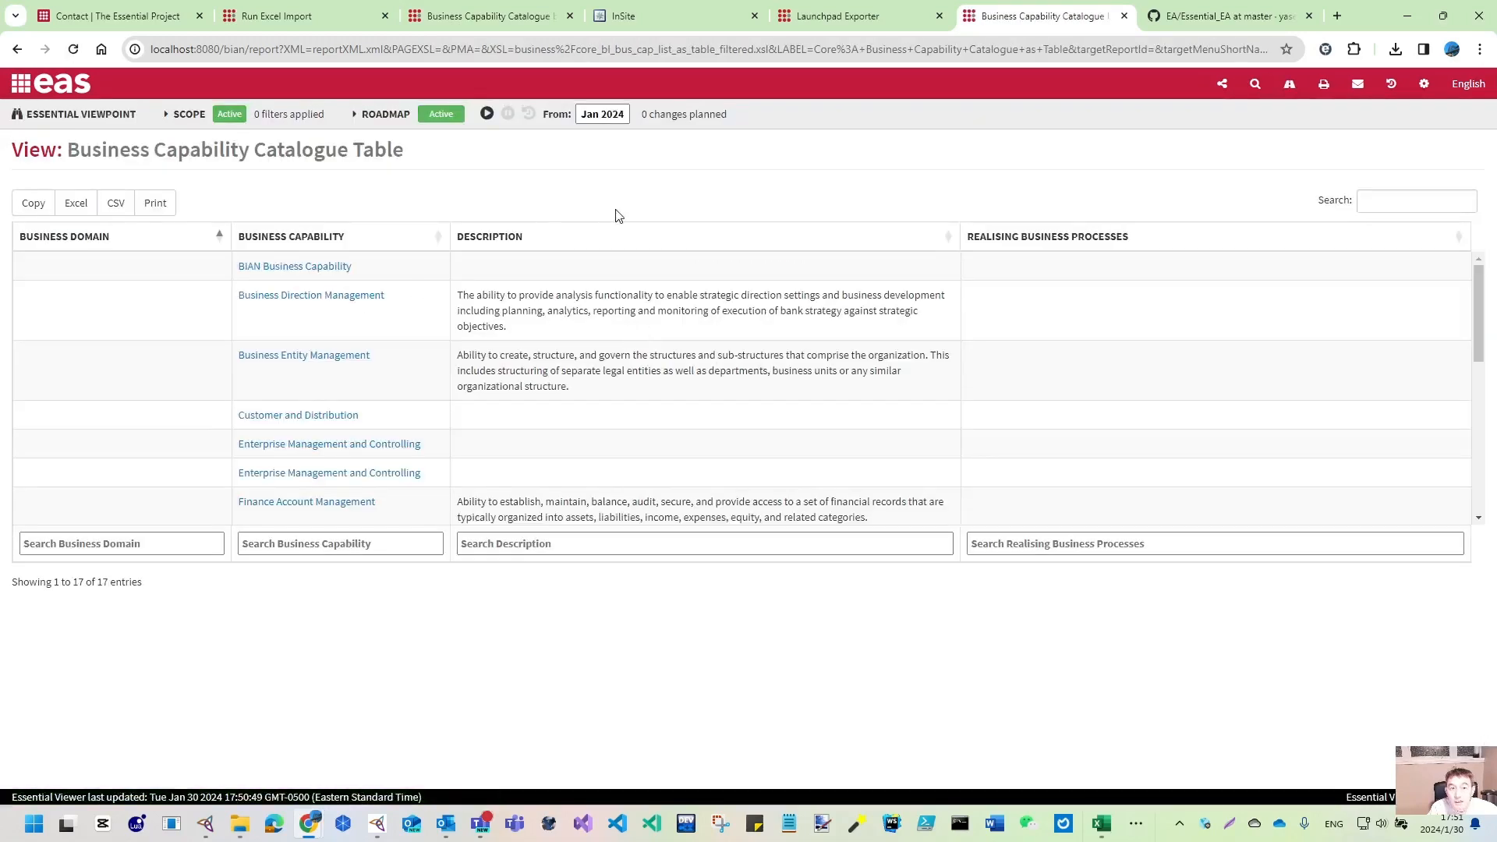
click(24, 92)
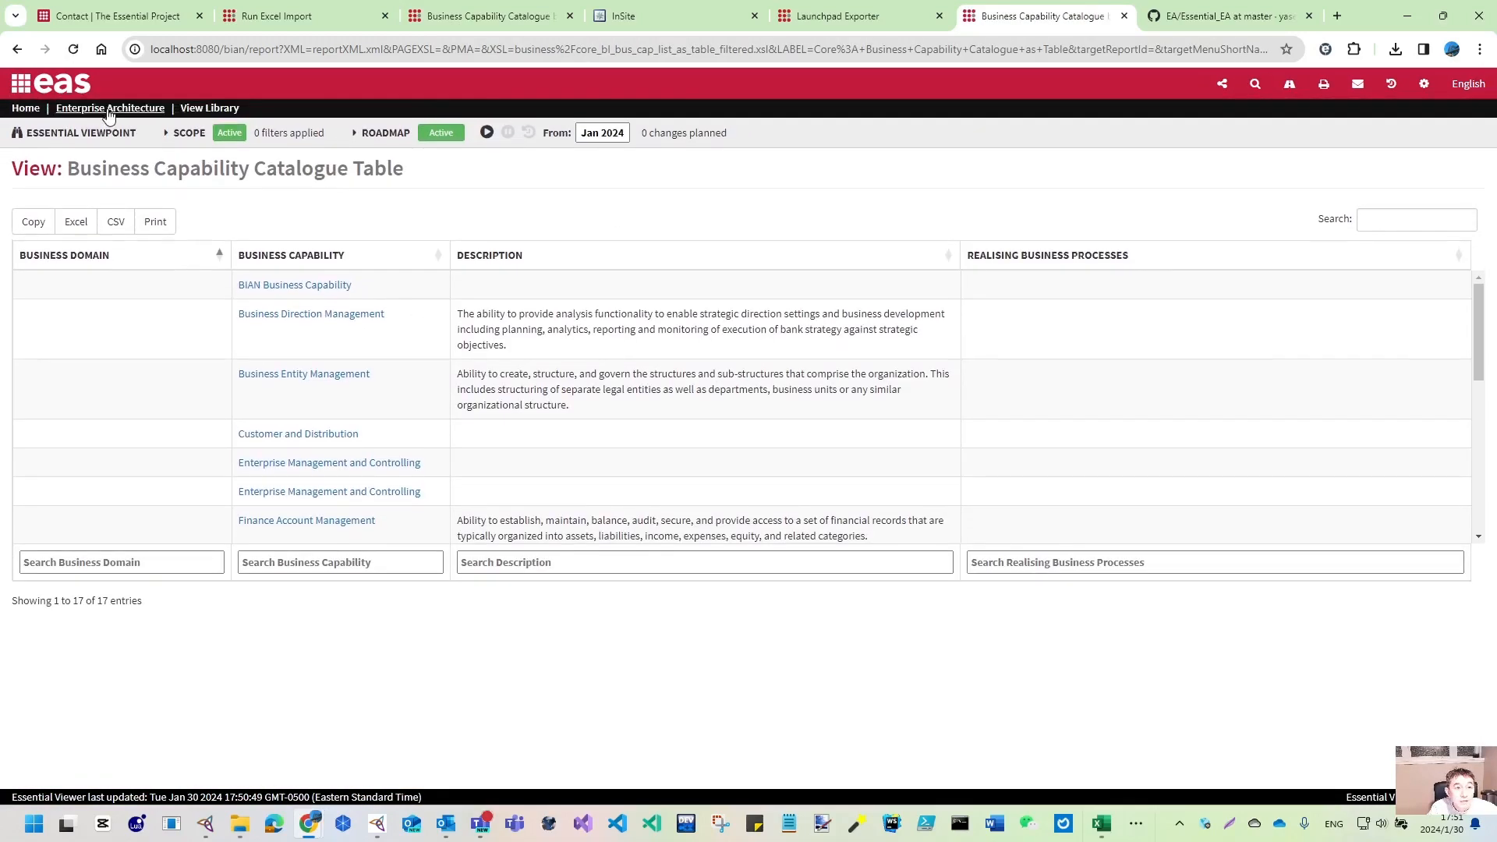
click(110, 110)
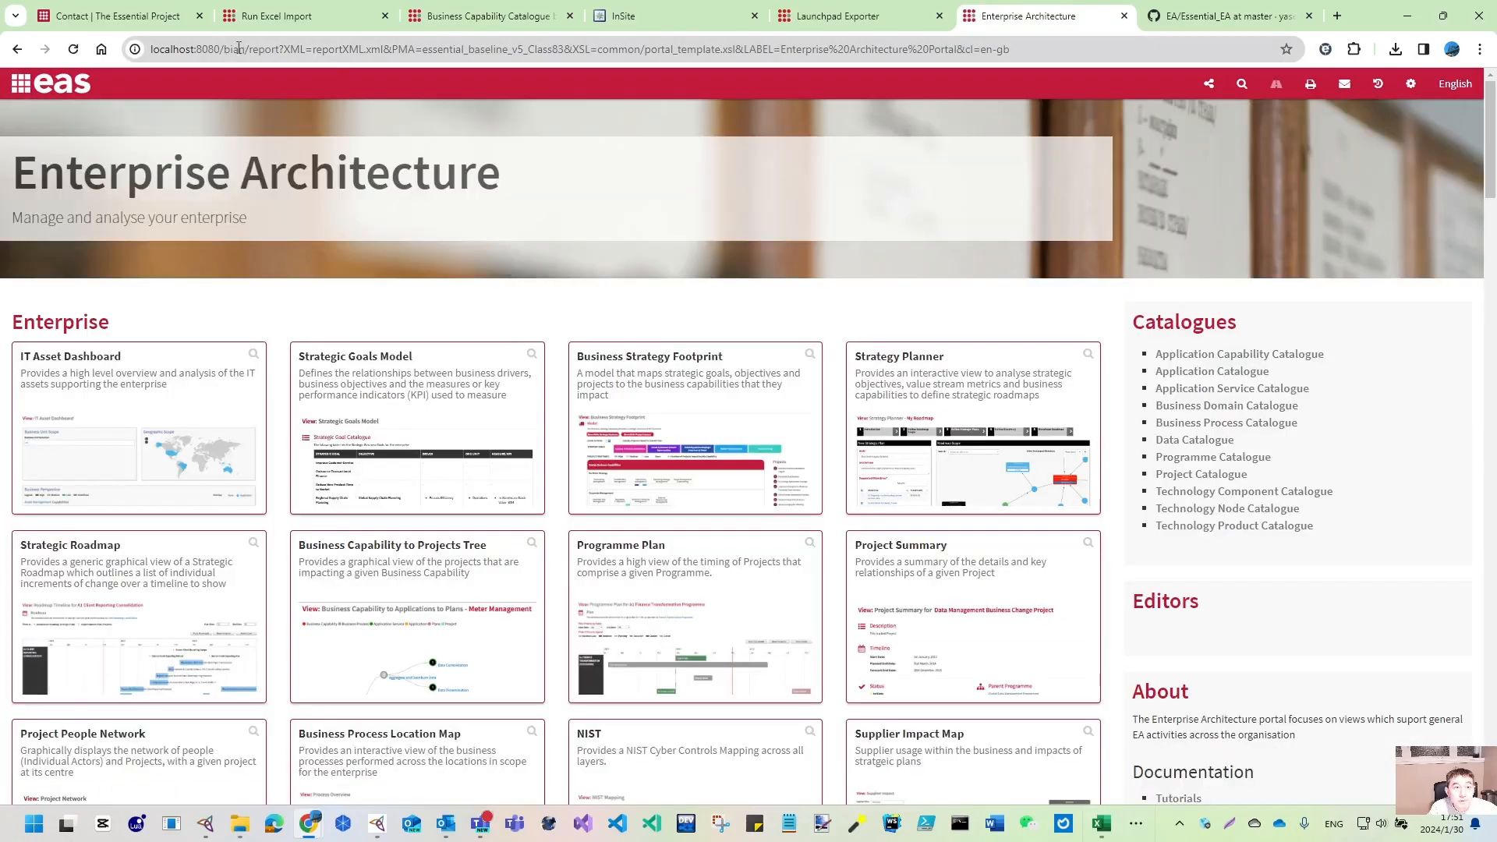
scroll(83, 527, down, 10)
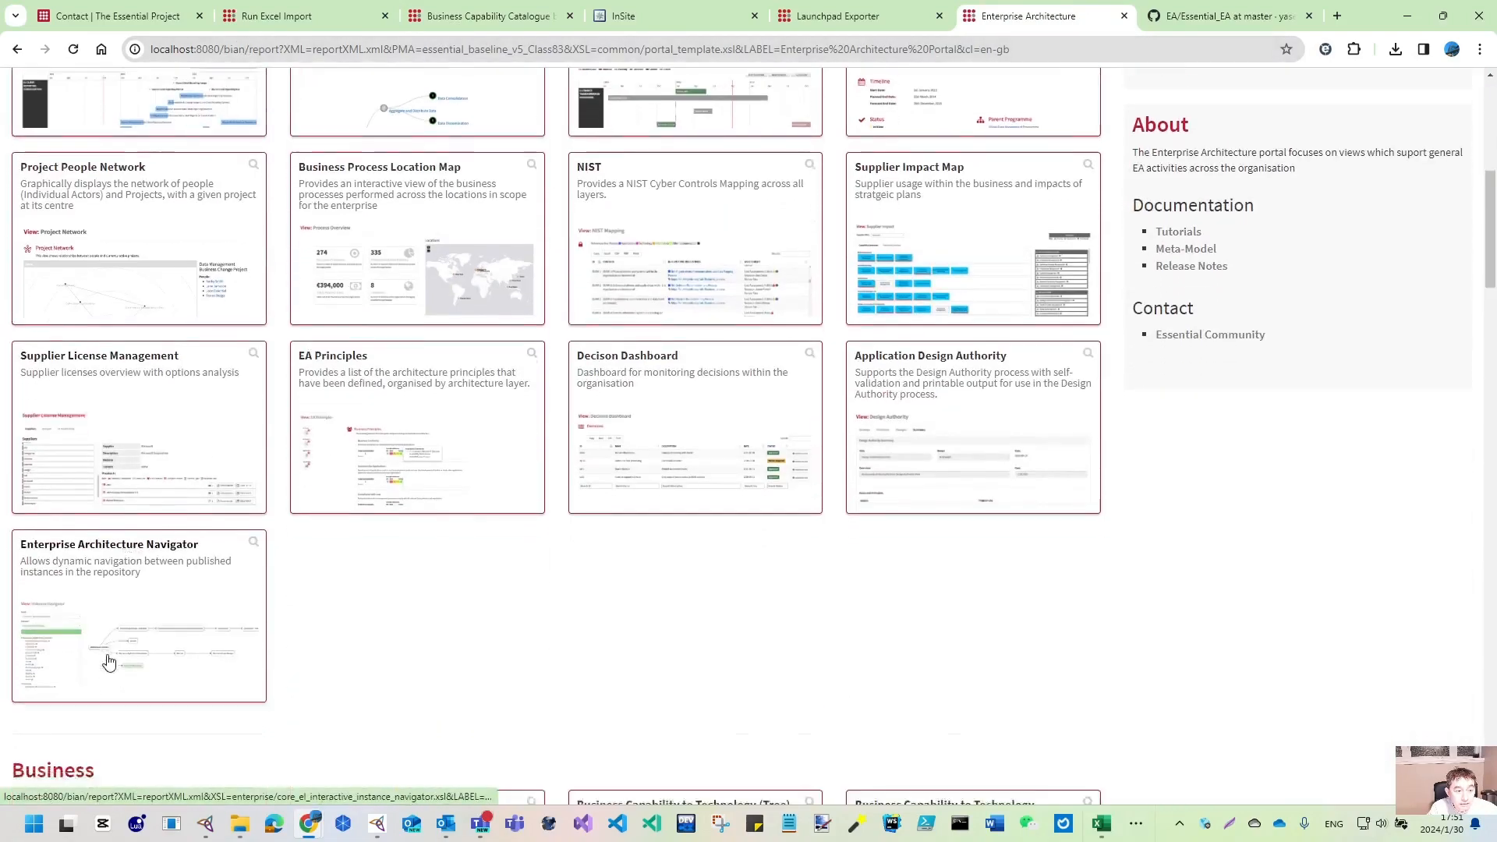
click(90, 525)
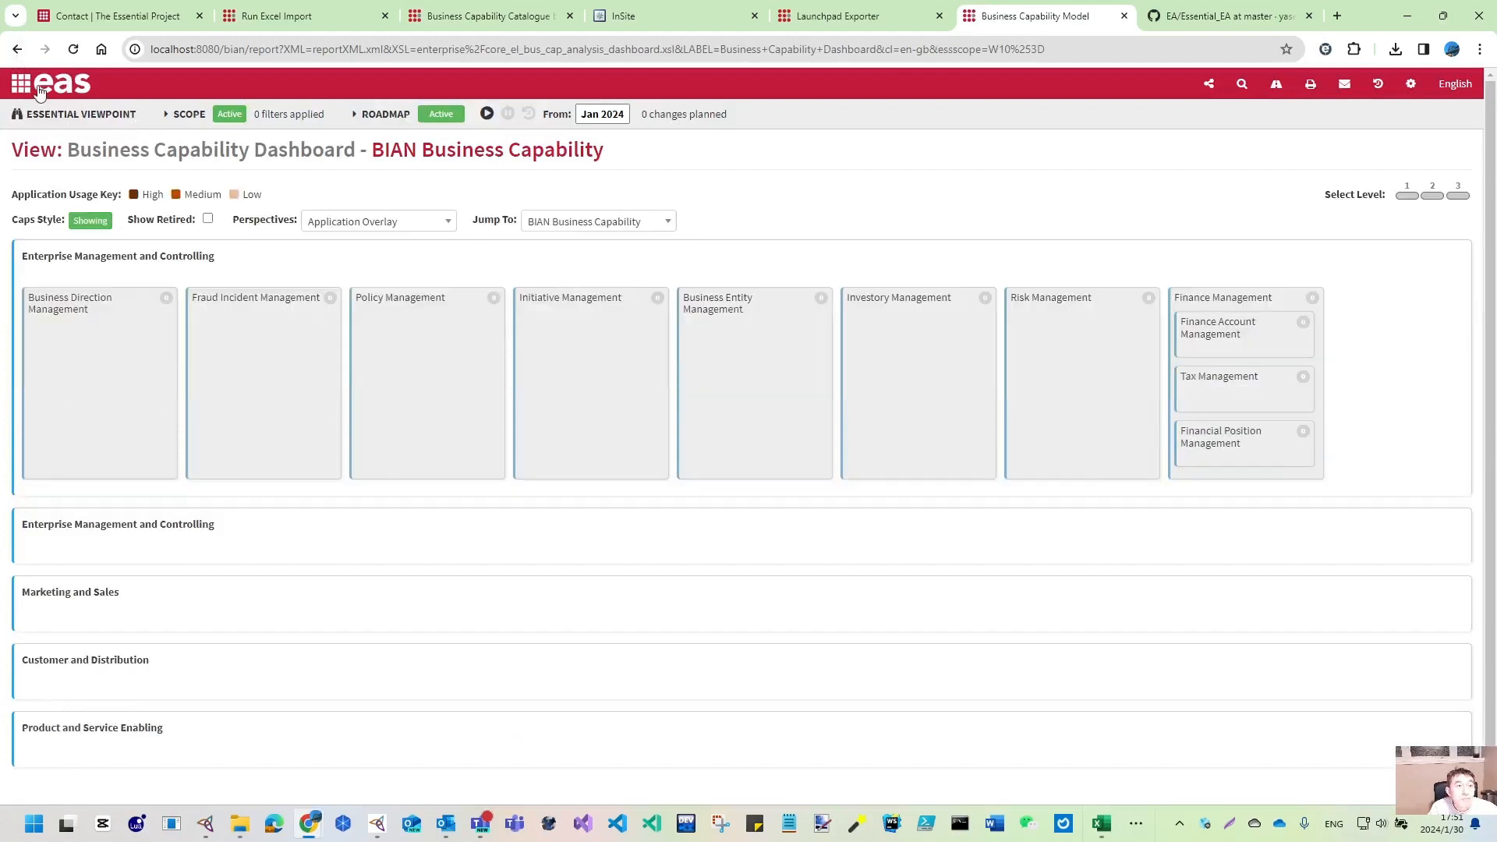
click(208, 108)
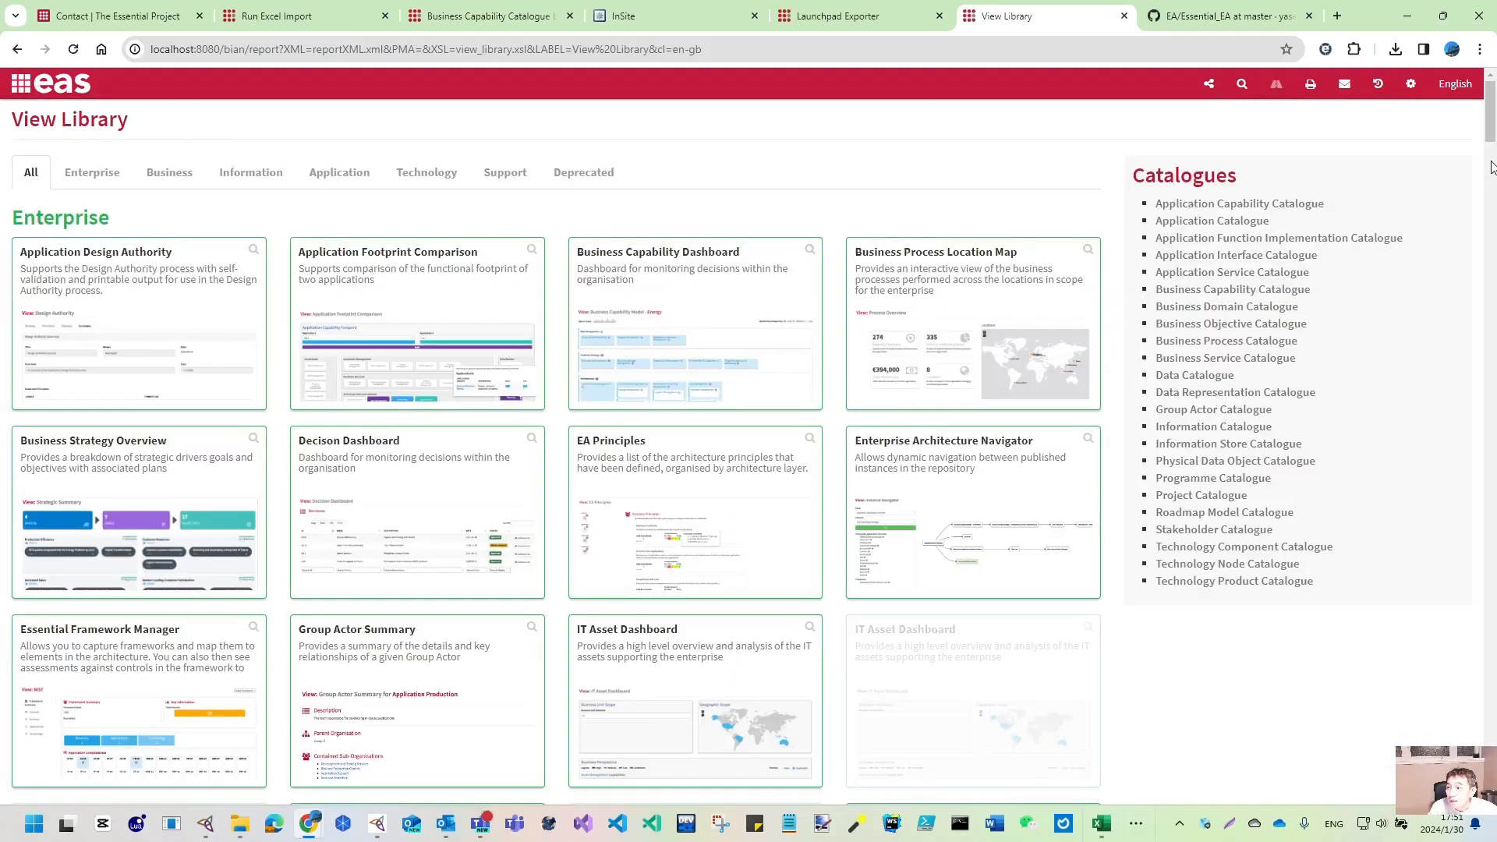
- Inspect Enterprise Management and Controlling's summary via the Business Reference Model view
drag(1492, 125, 1490, 702)
click(669, 337)
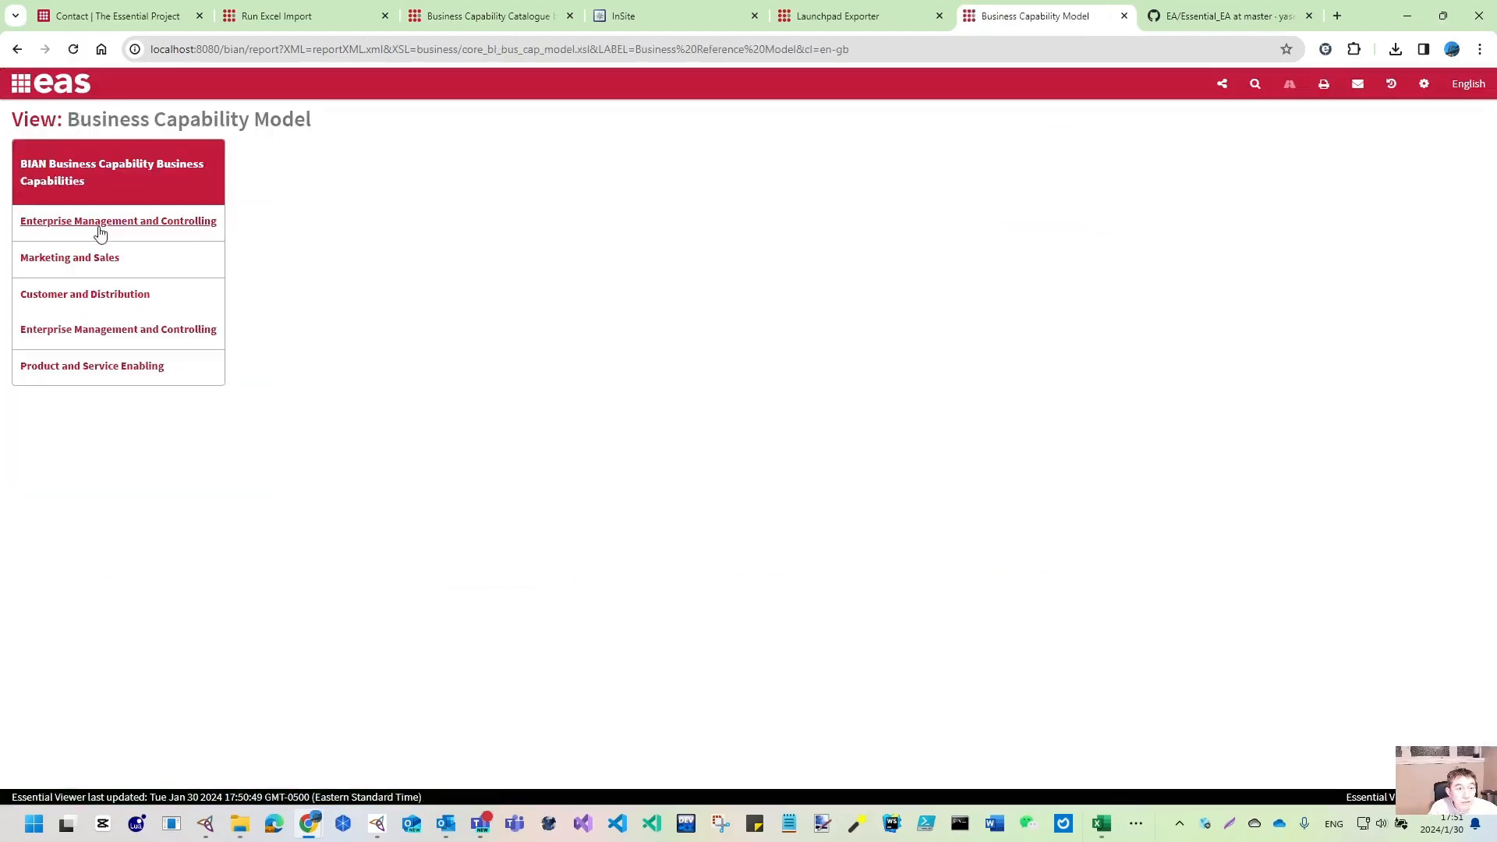
click(143, 223)
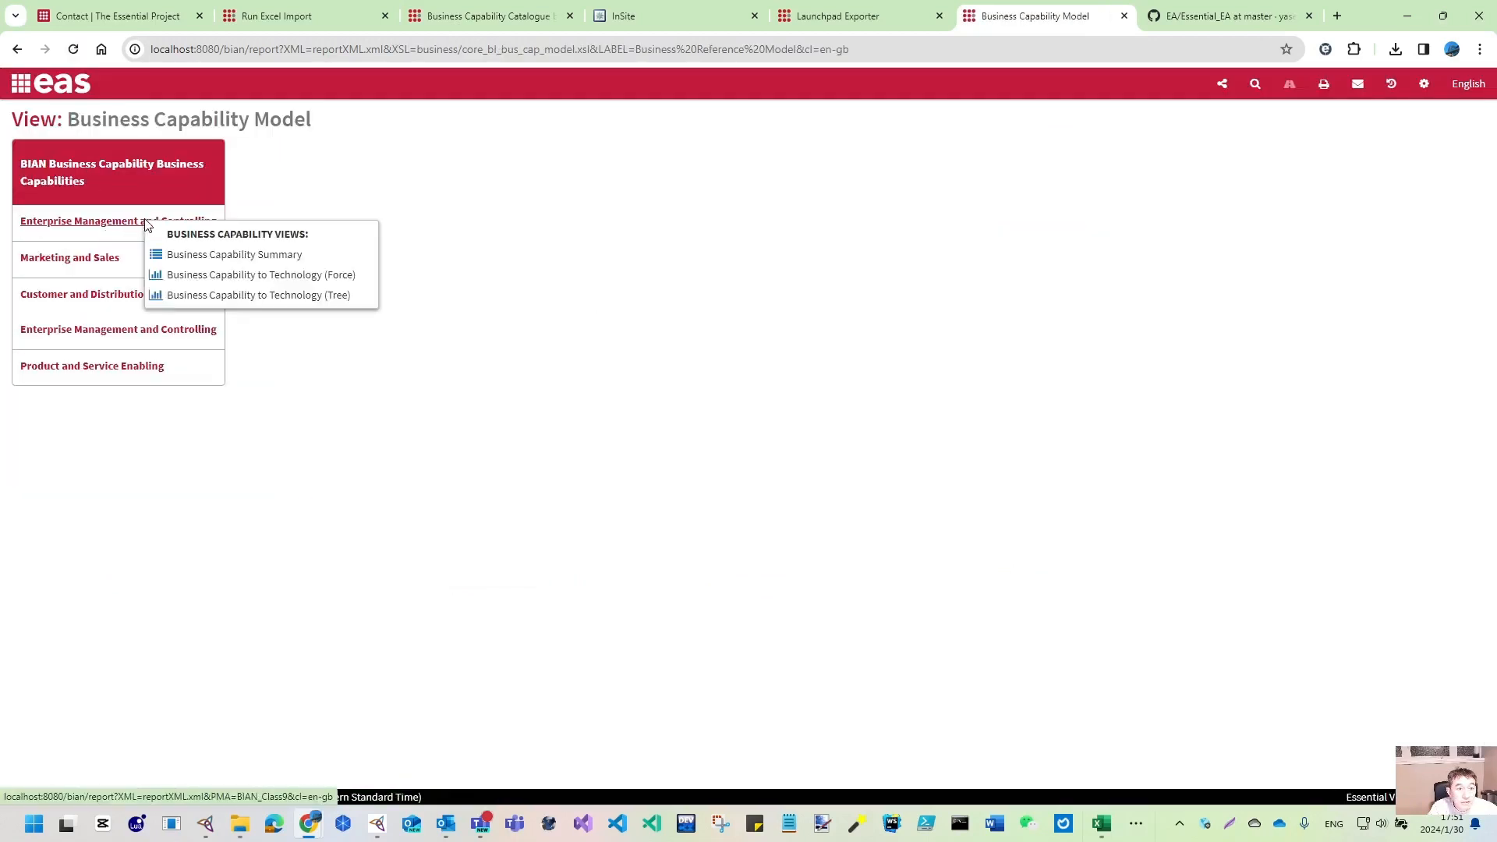
click(261, 258)
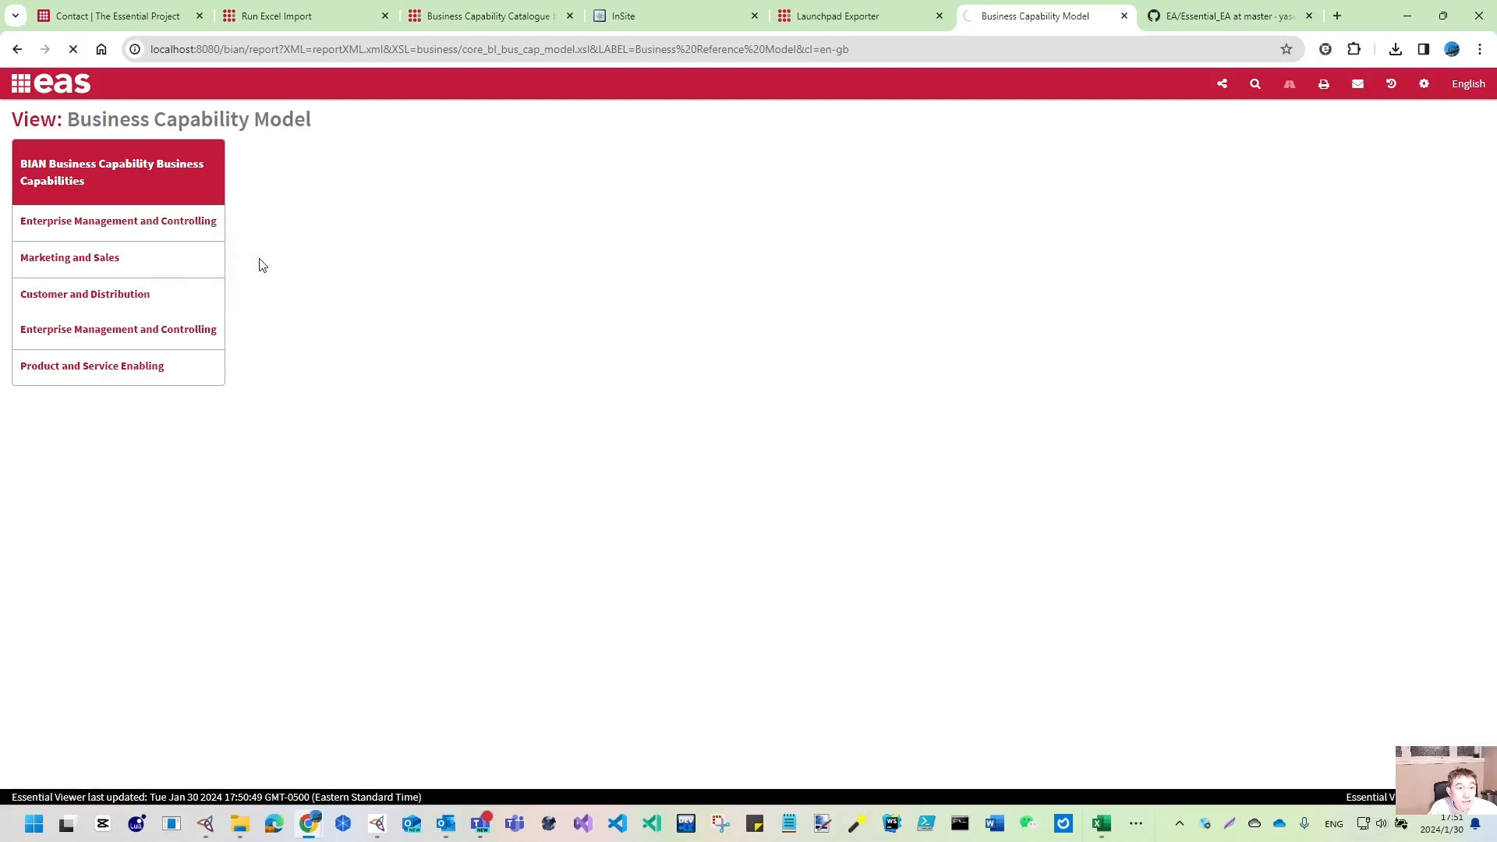
scroll(188, 364, down, 1)
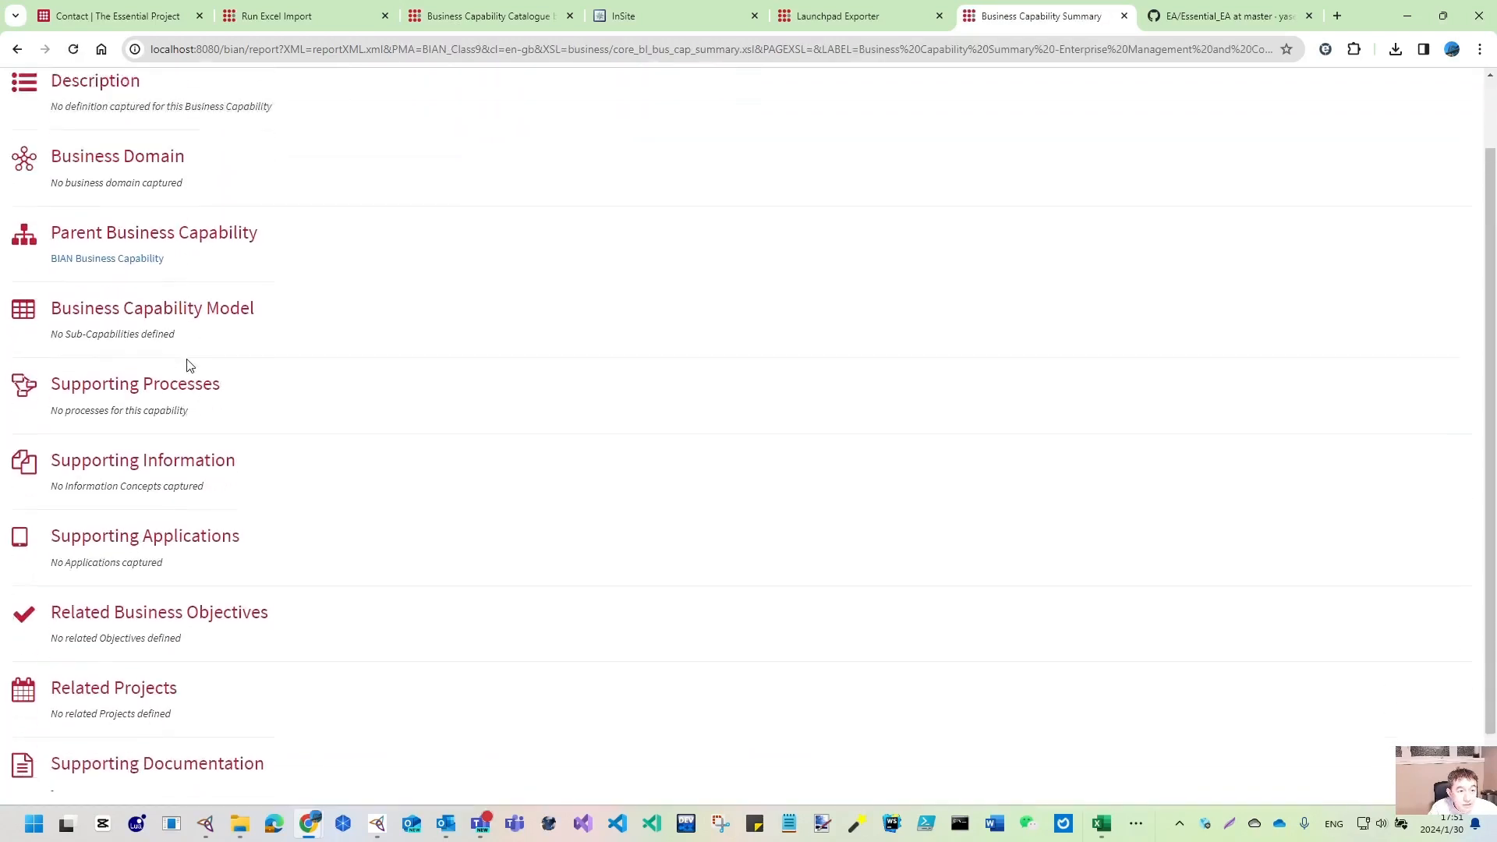
scroll(187, 364, up, 1)
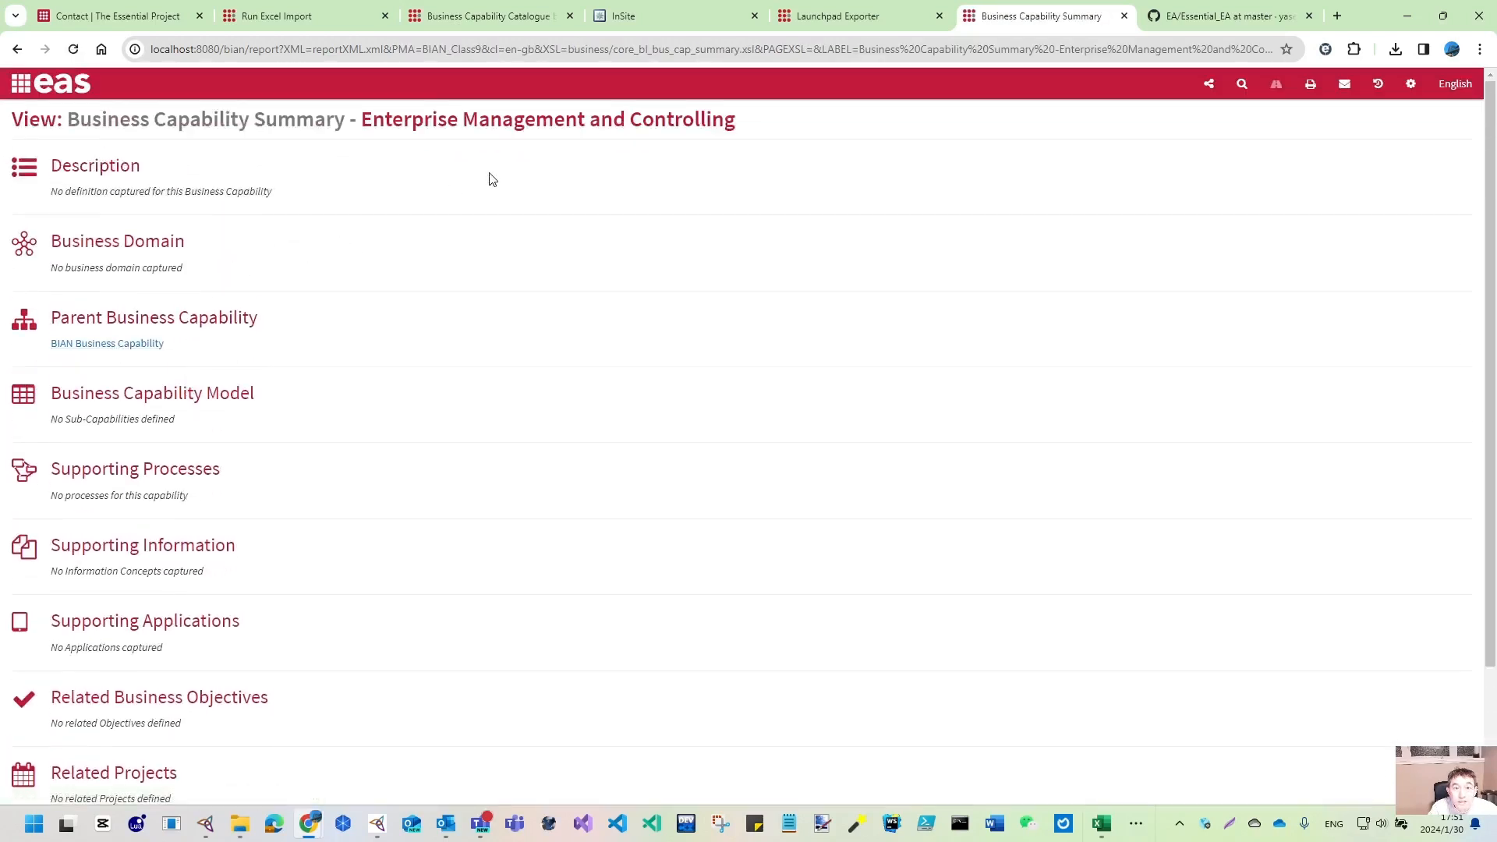
click(17, 50)
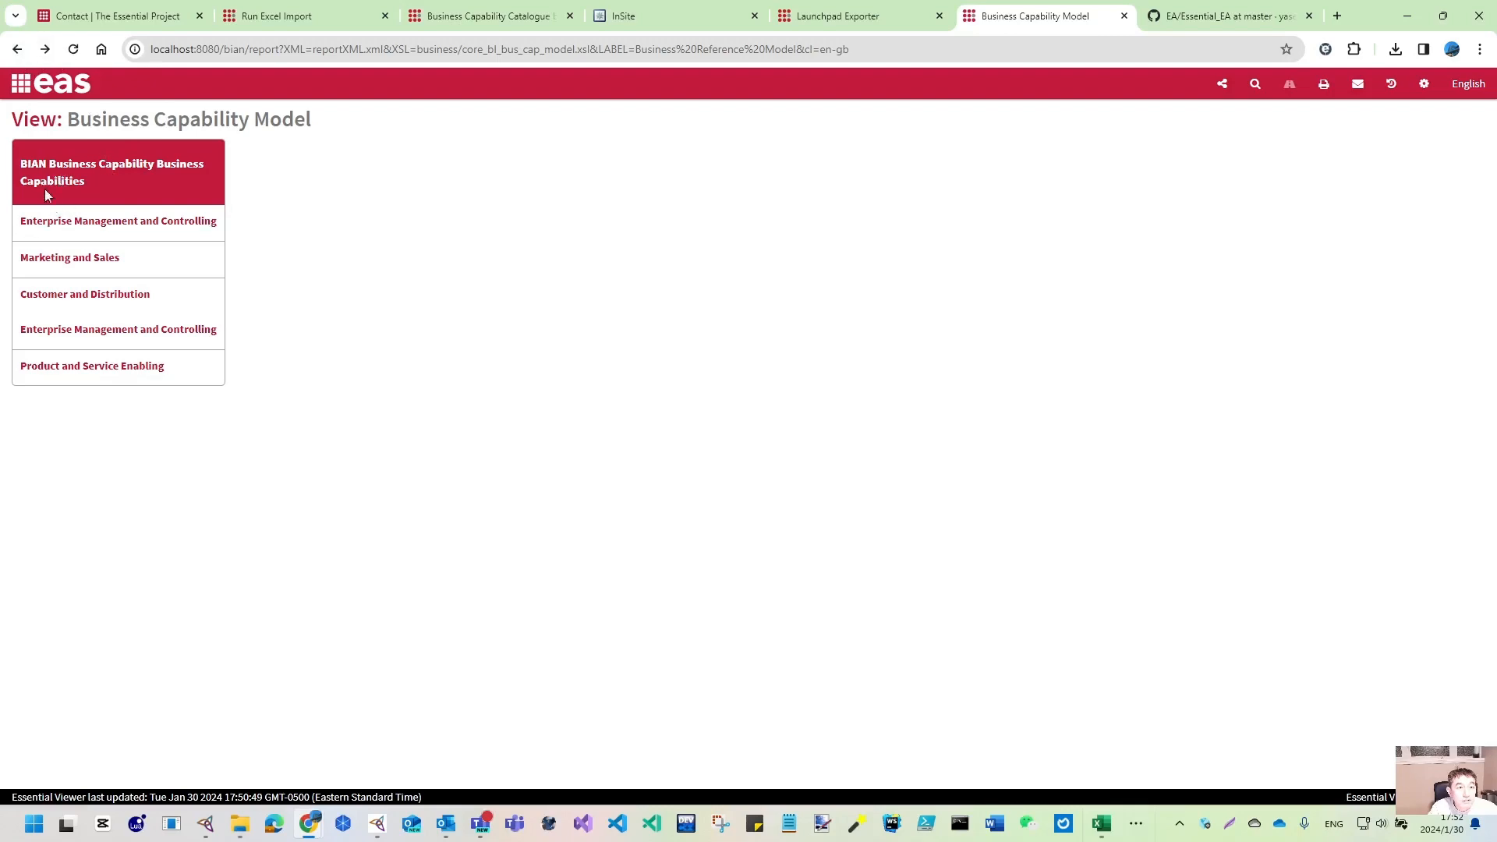
click(17, 50)
- Glance at the Application Service Catalogue, then reopen the Business Capability Catalogue table
scroll(699, 351, up, 5)
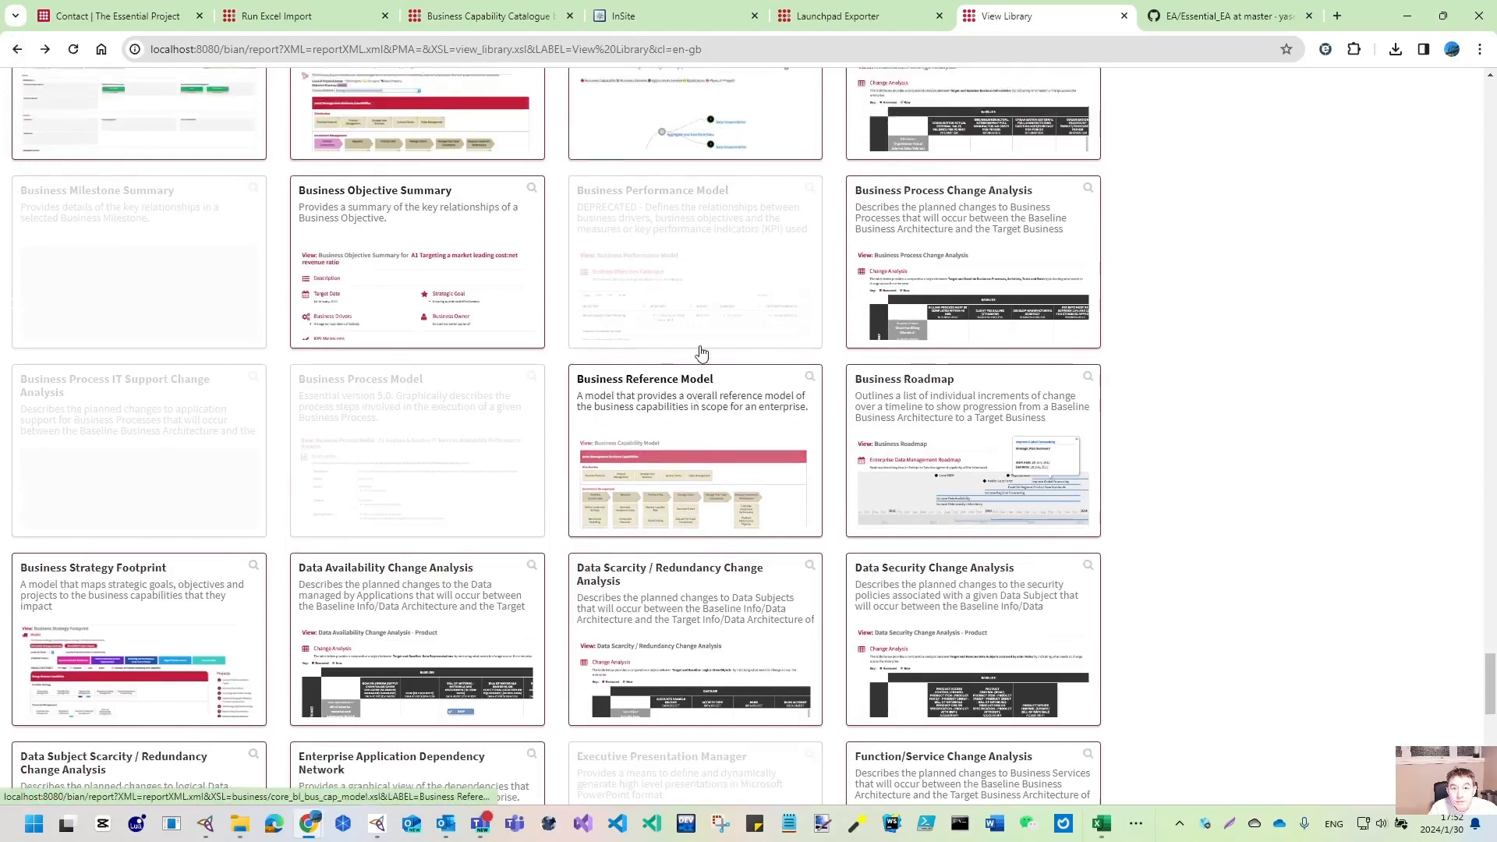
scroll(700, 355, up, 3)
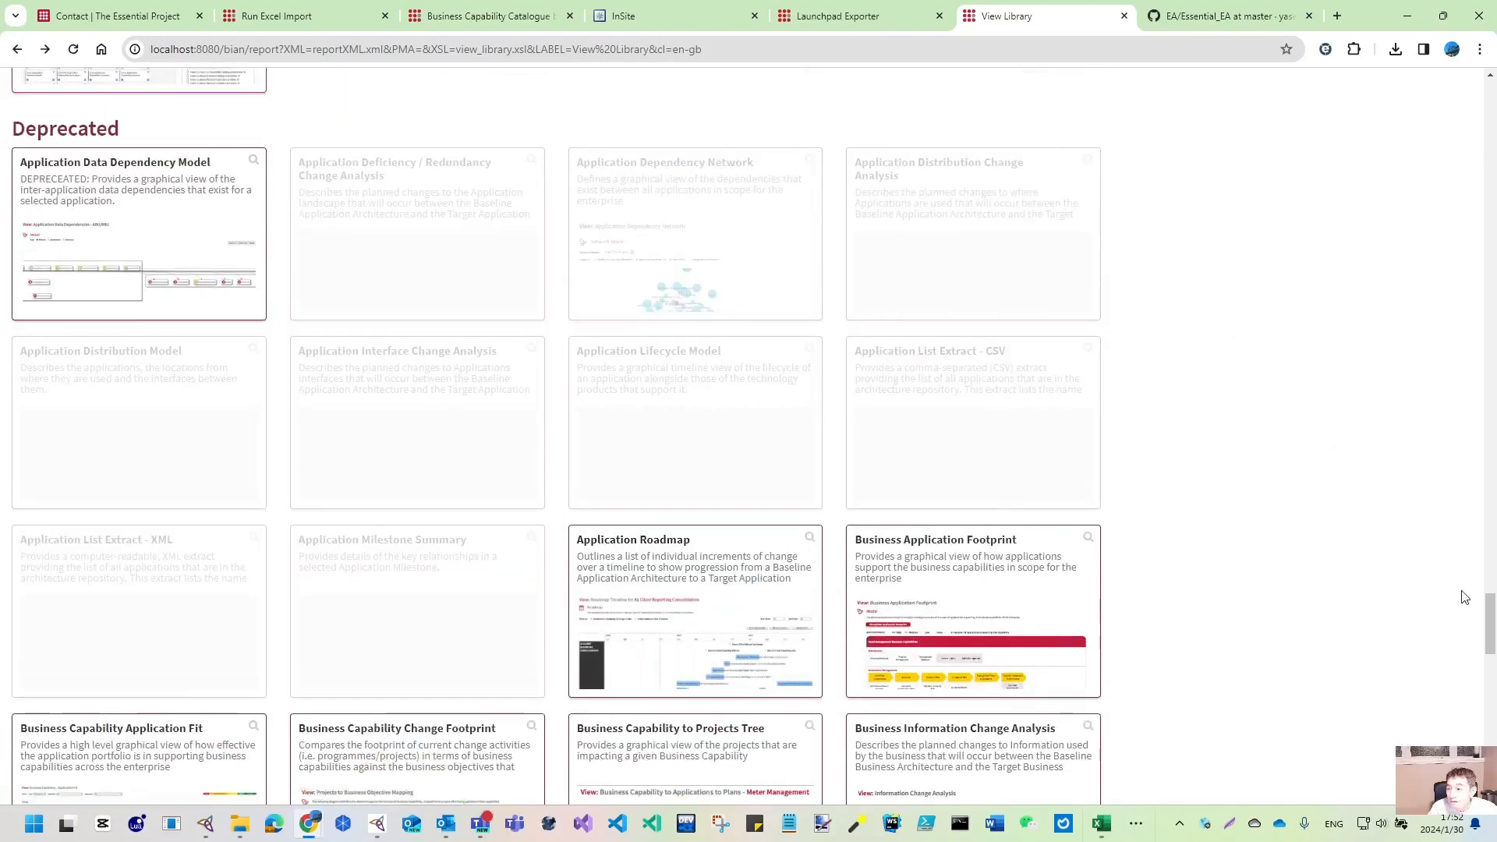
drag(1487, 616, 1471, 126)
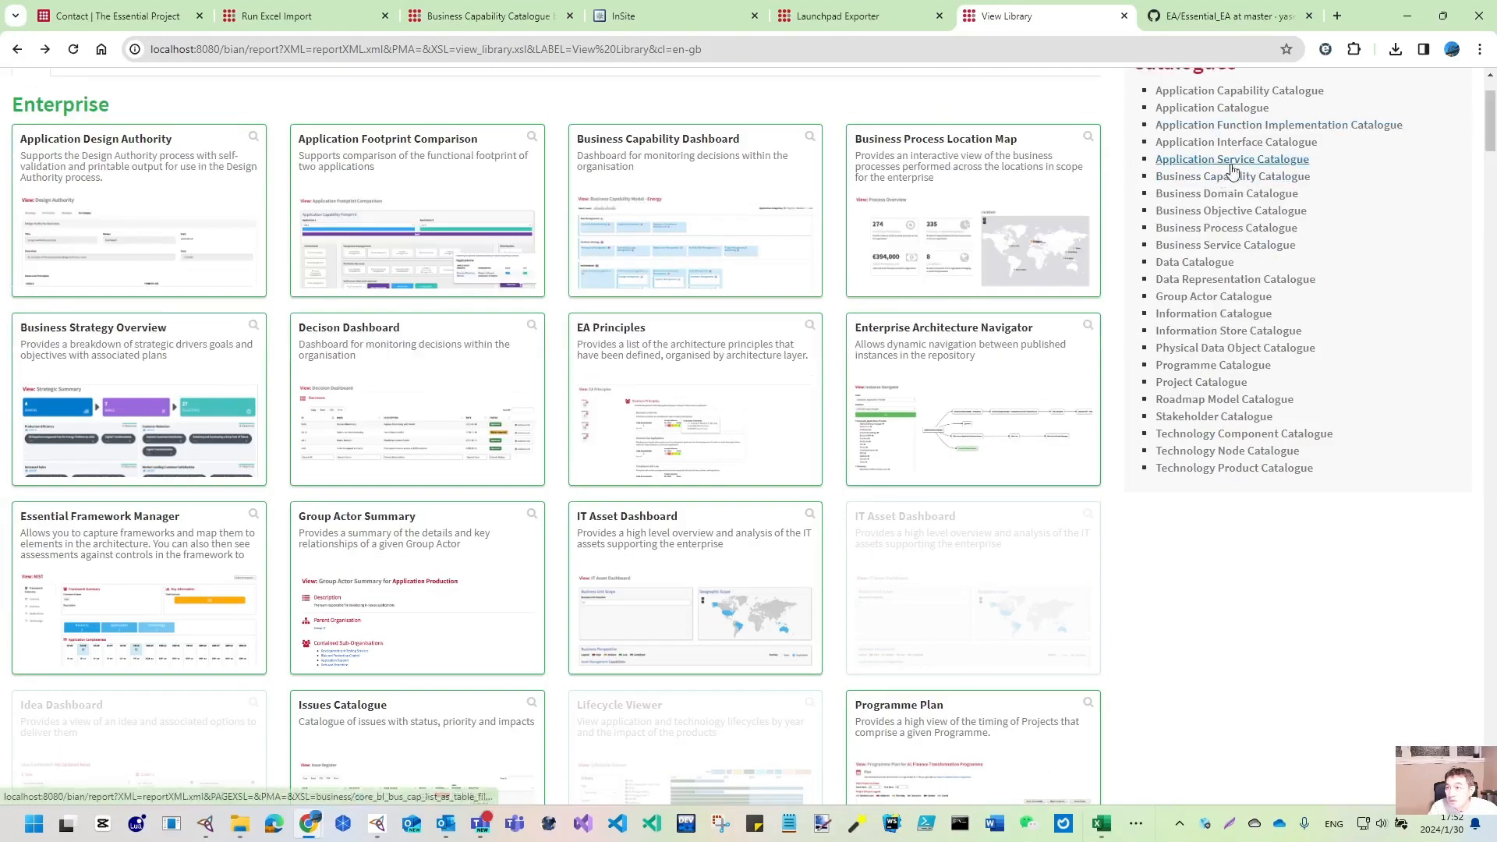
click(1231, 159)
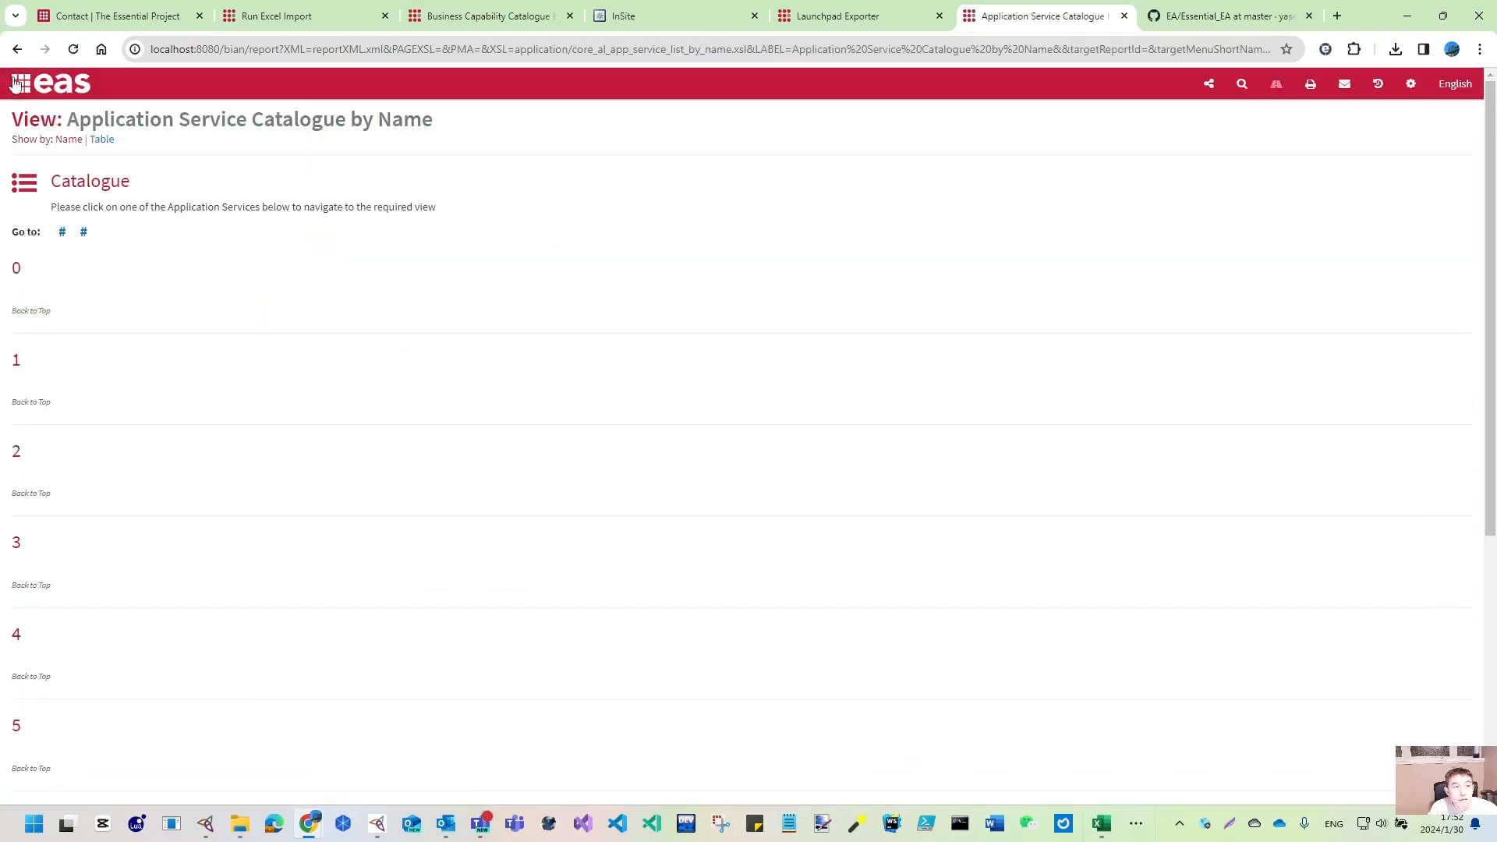
click(18, 50)
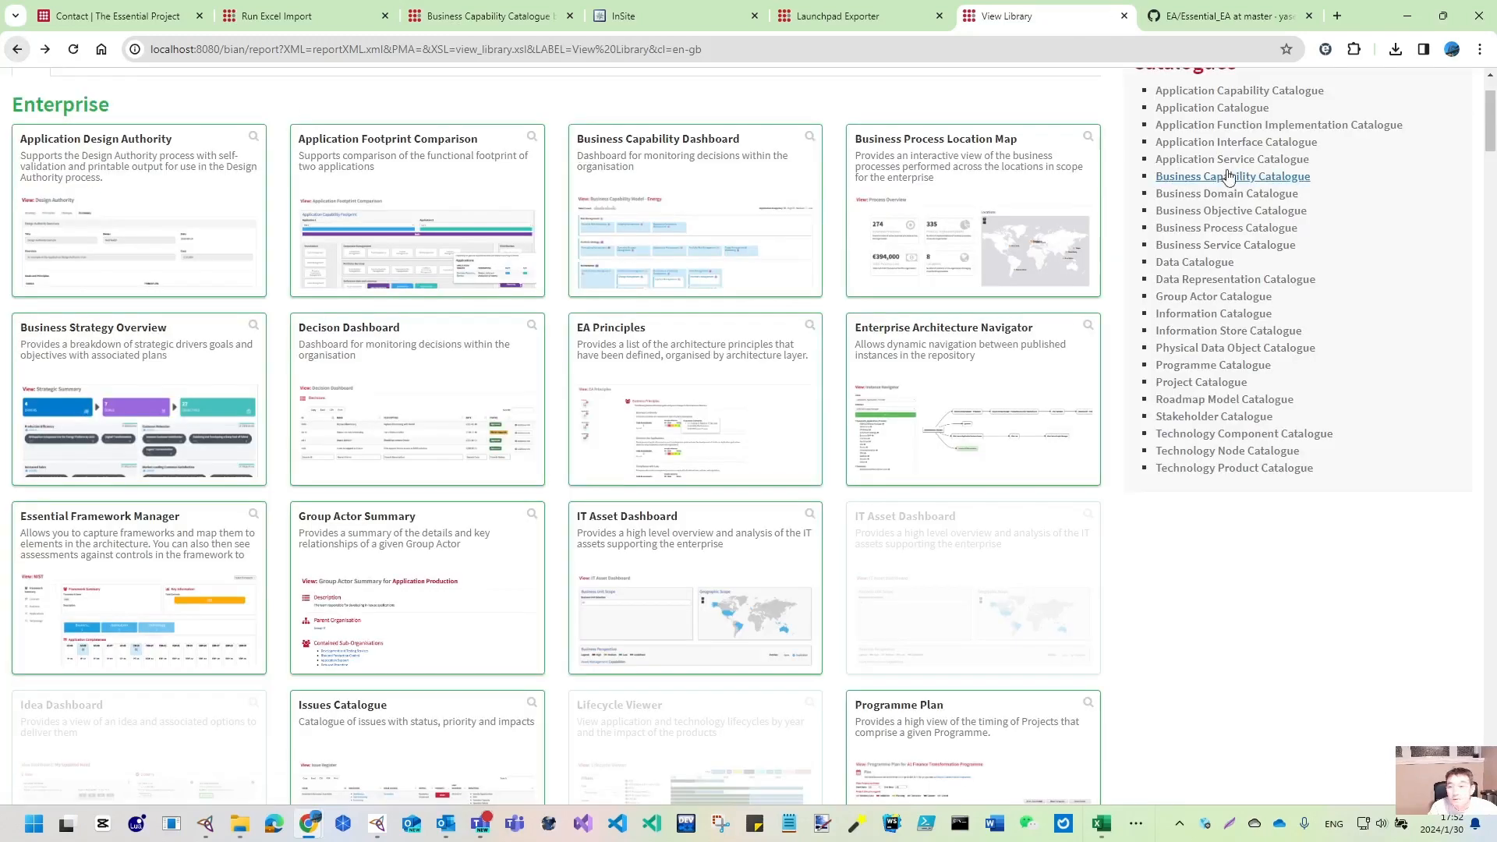
click(1243, 181)
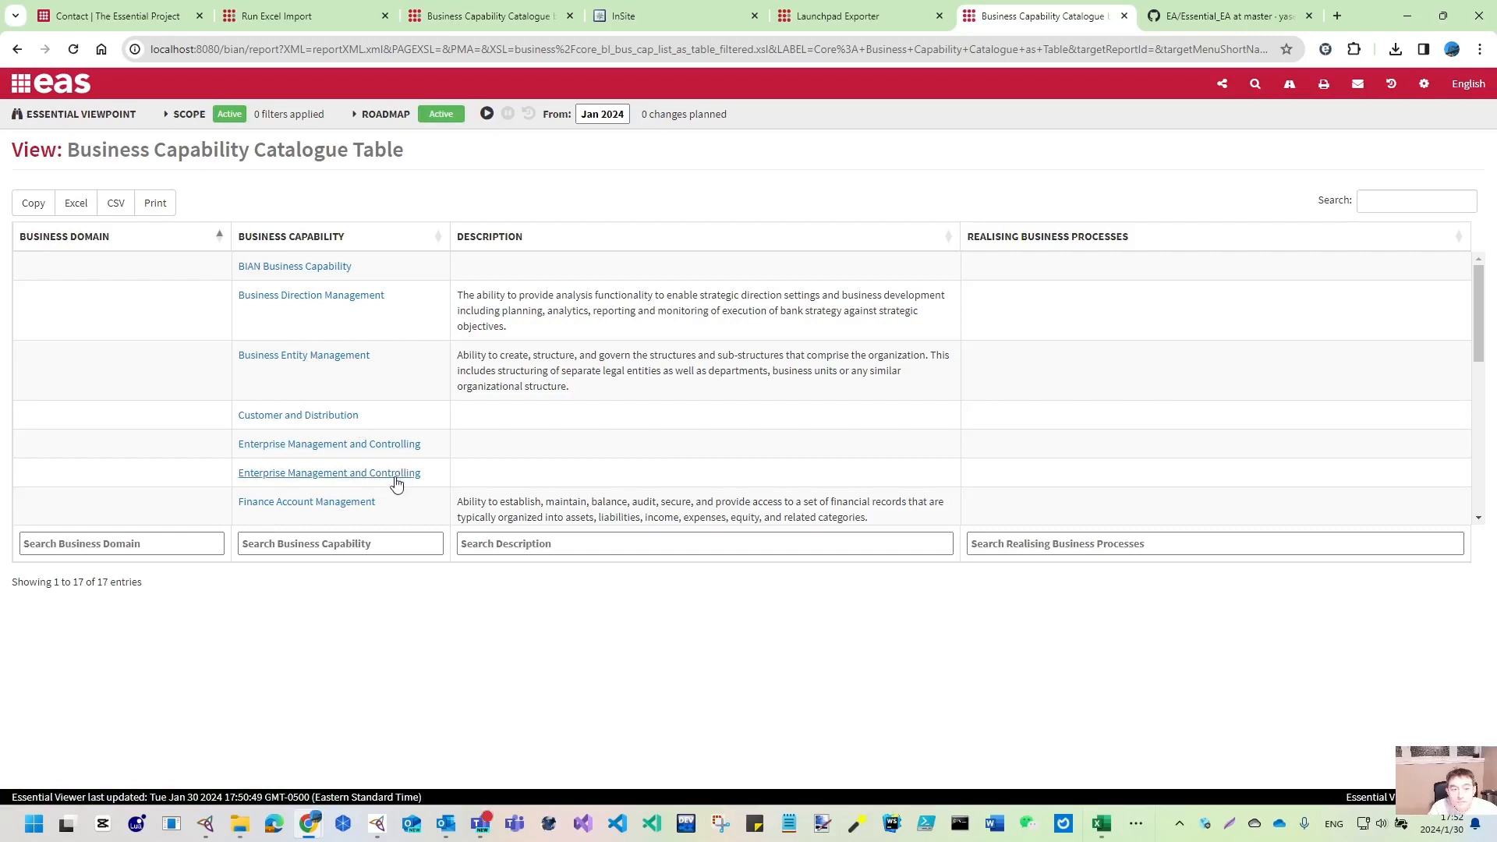
- Compare the two Enterprise Management and Controlling summaries listed in the catalogue table
mouse_move(395, 481)
click(464, 516)
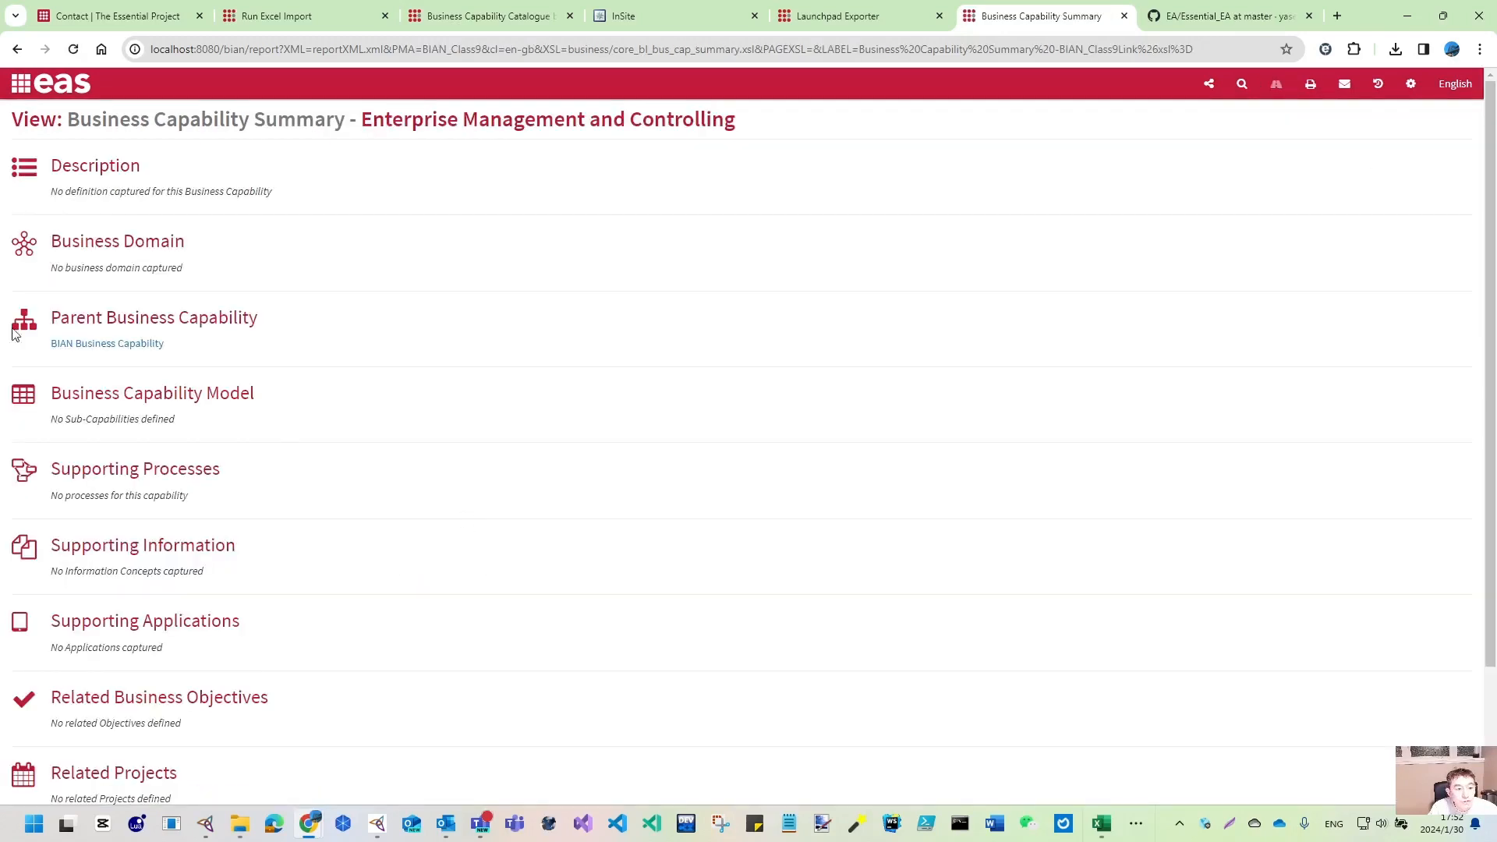
click(16, 48)
mouse_move(353, 451)
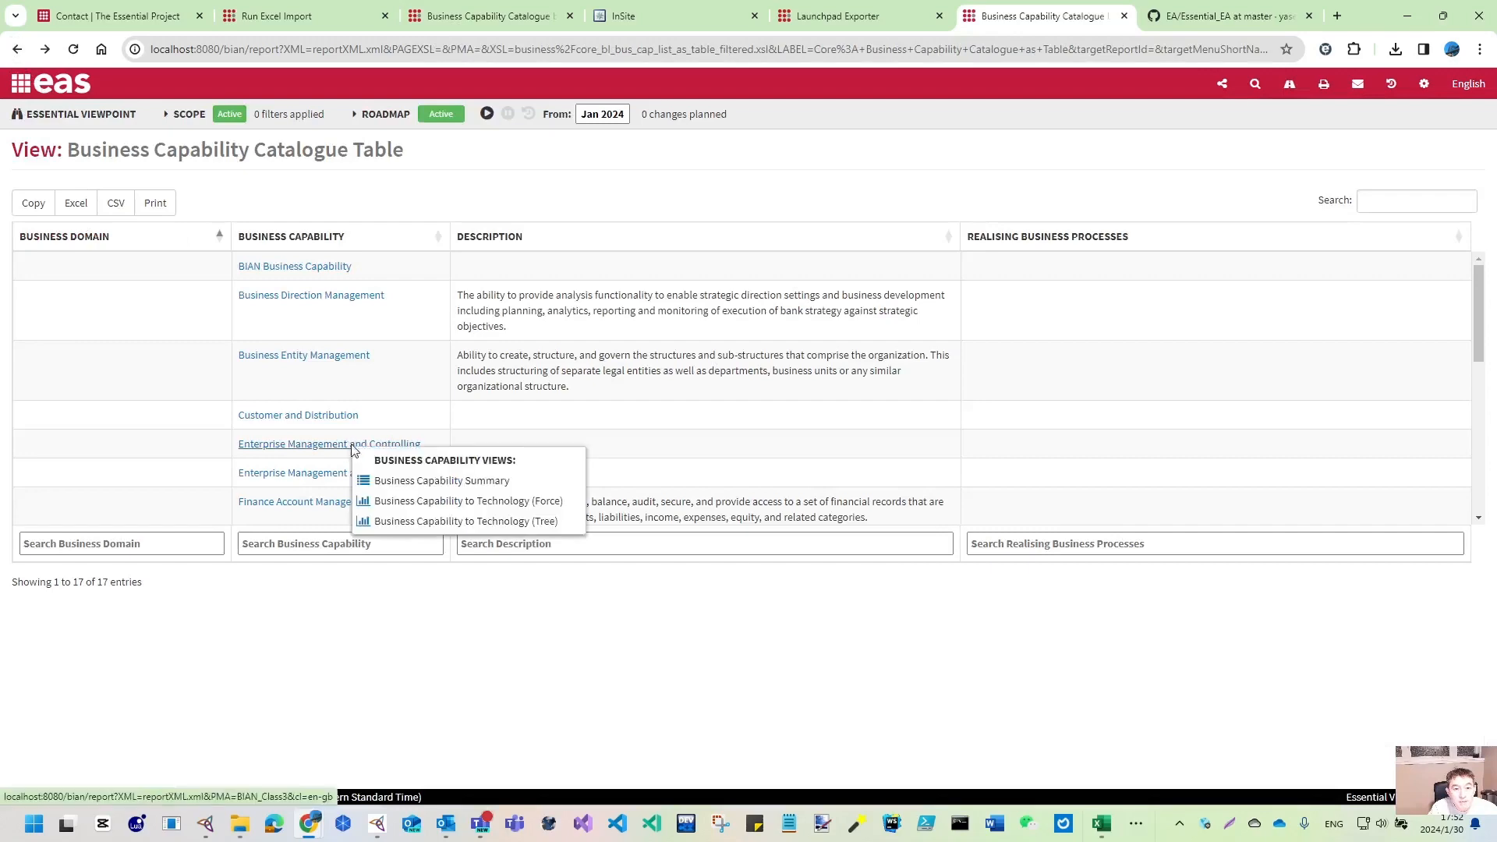
click(365, 479)
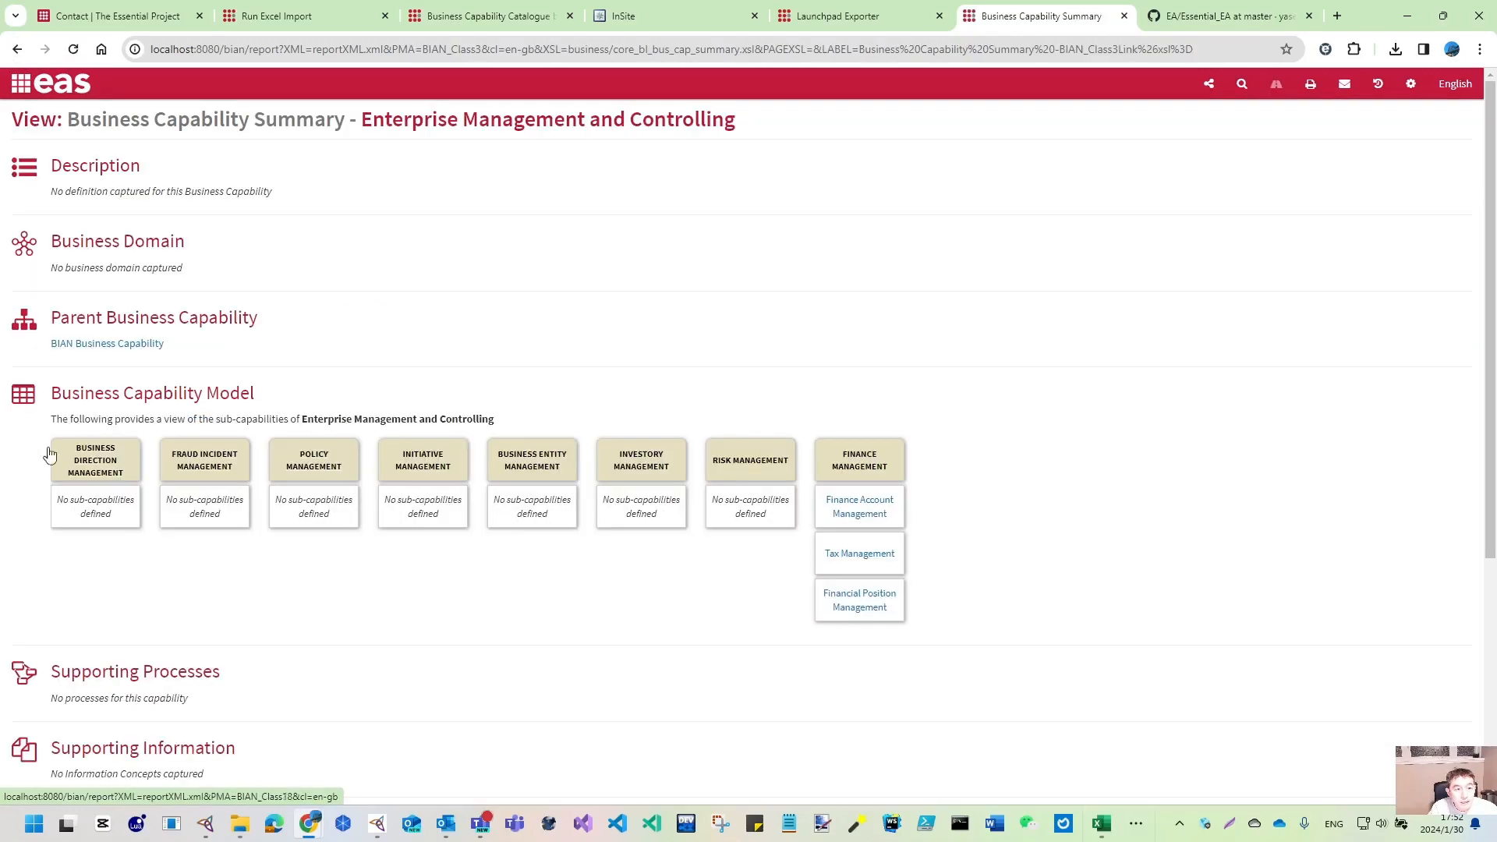
click(16, 48)
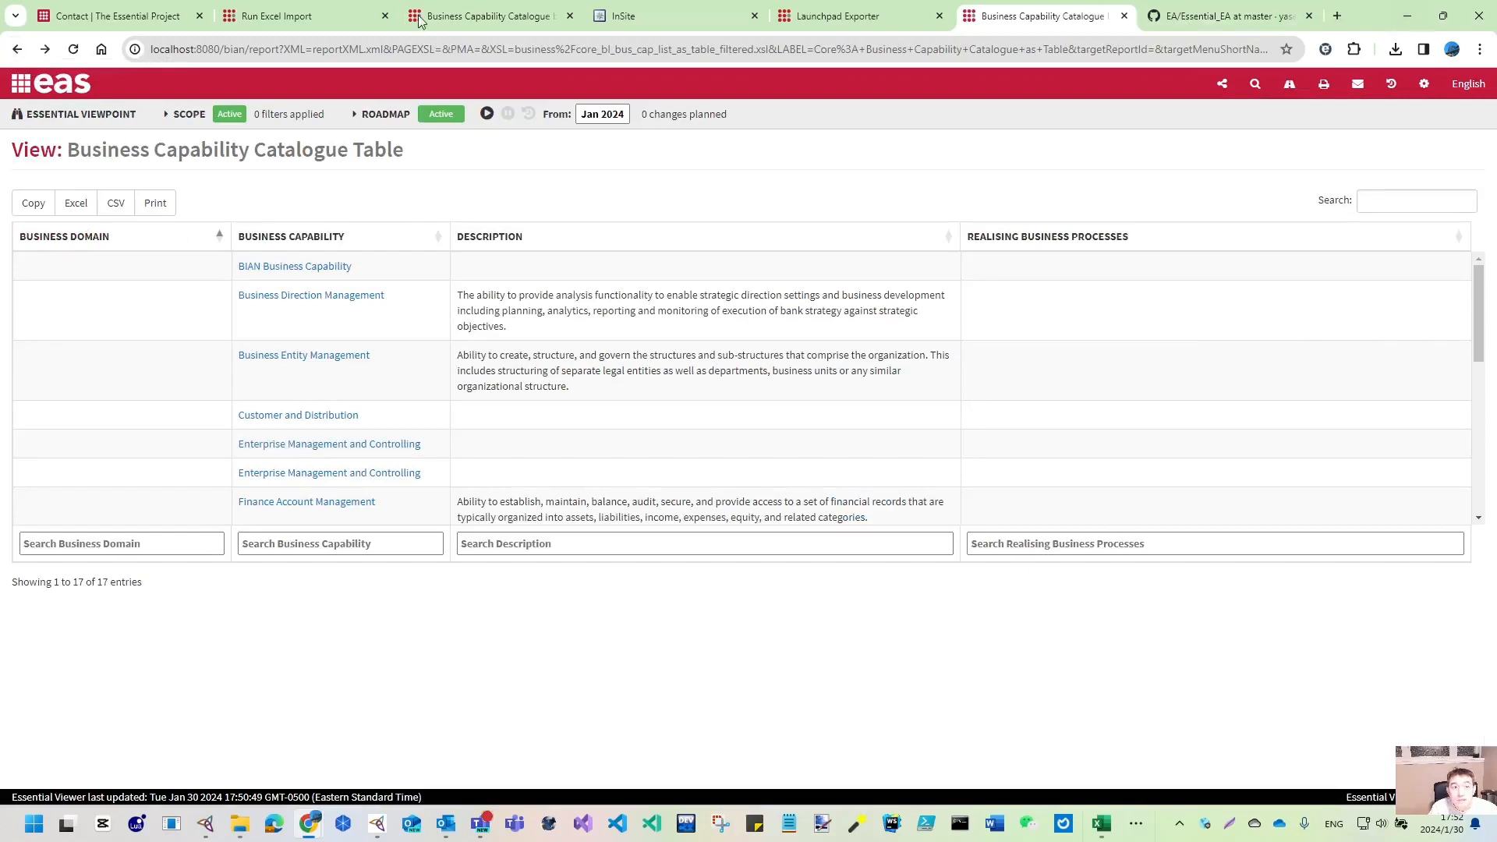
click(390, 833)
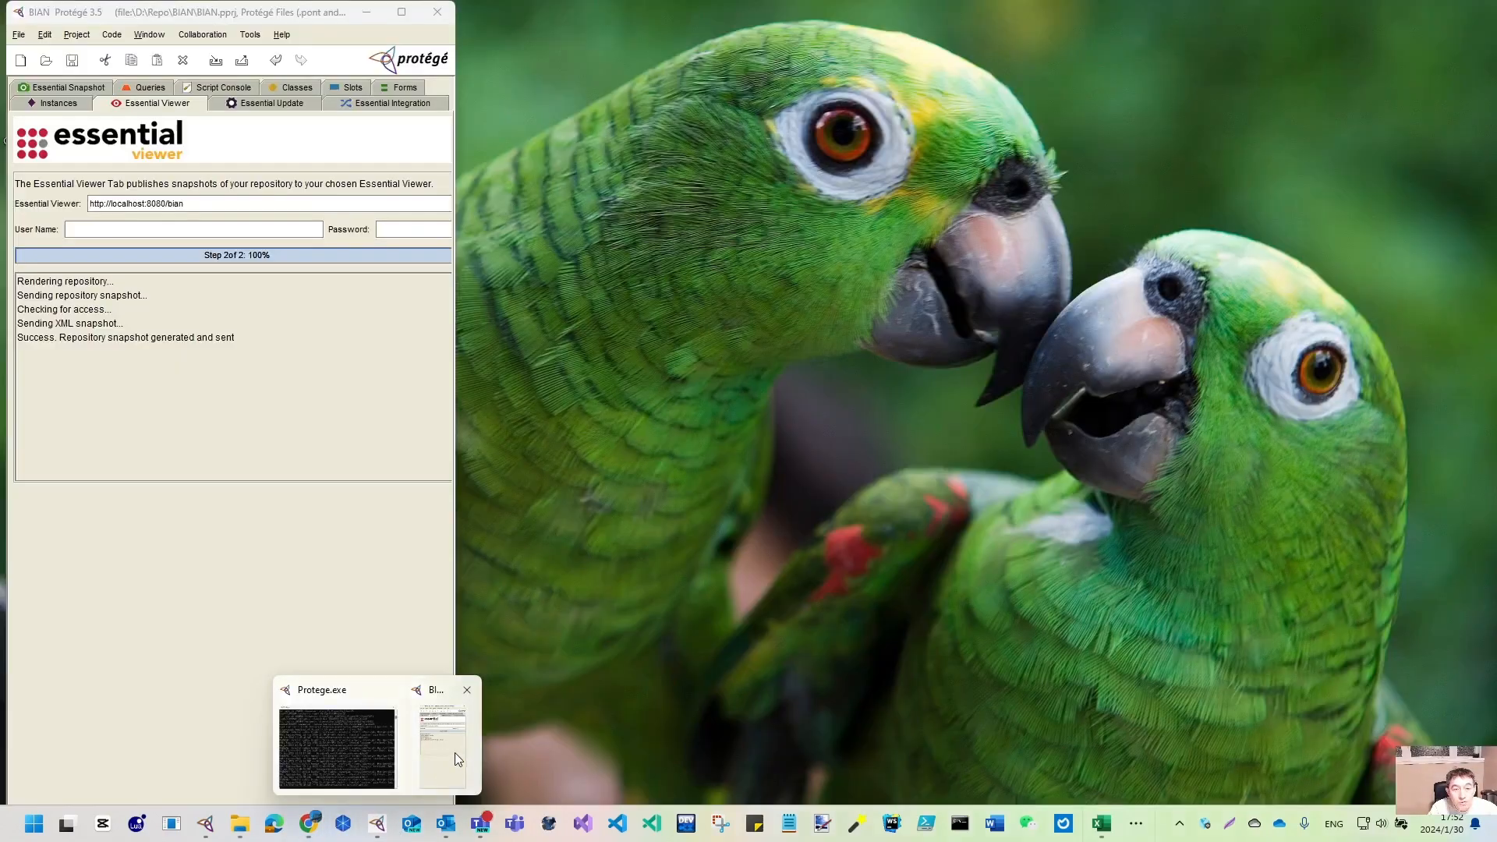
- Maximise Protégé, sort the Business_Capability instances alphabetically and widen the instance list
click(453, 755)
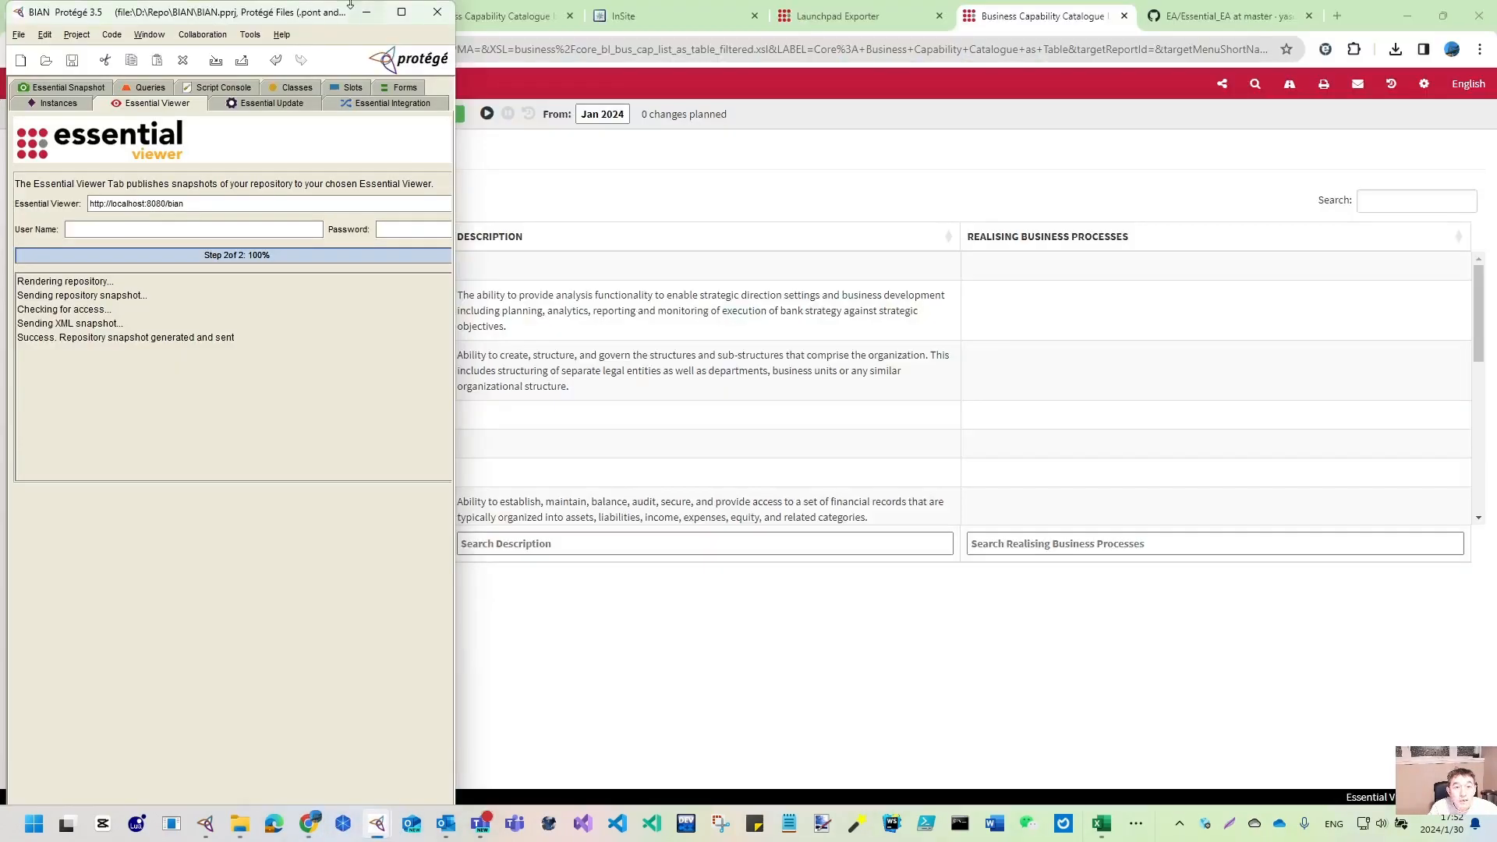
click(402, 13)
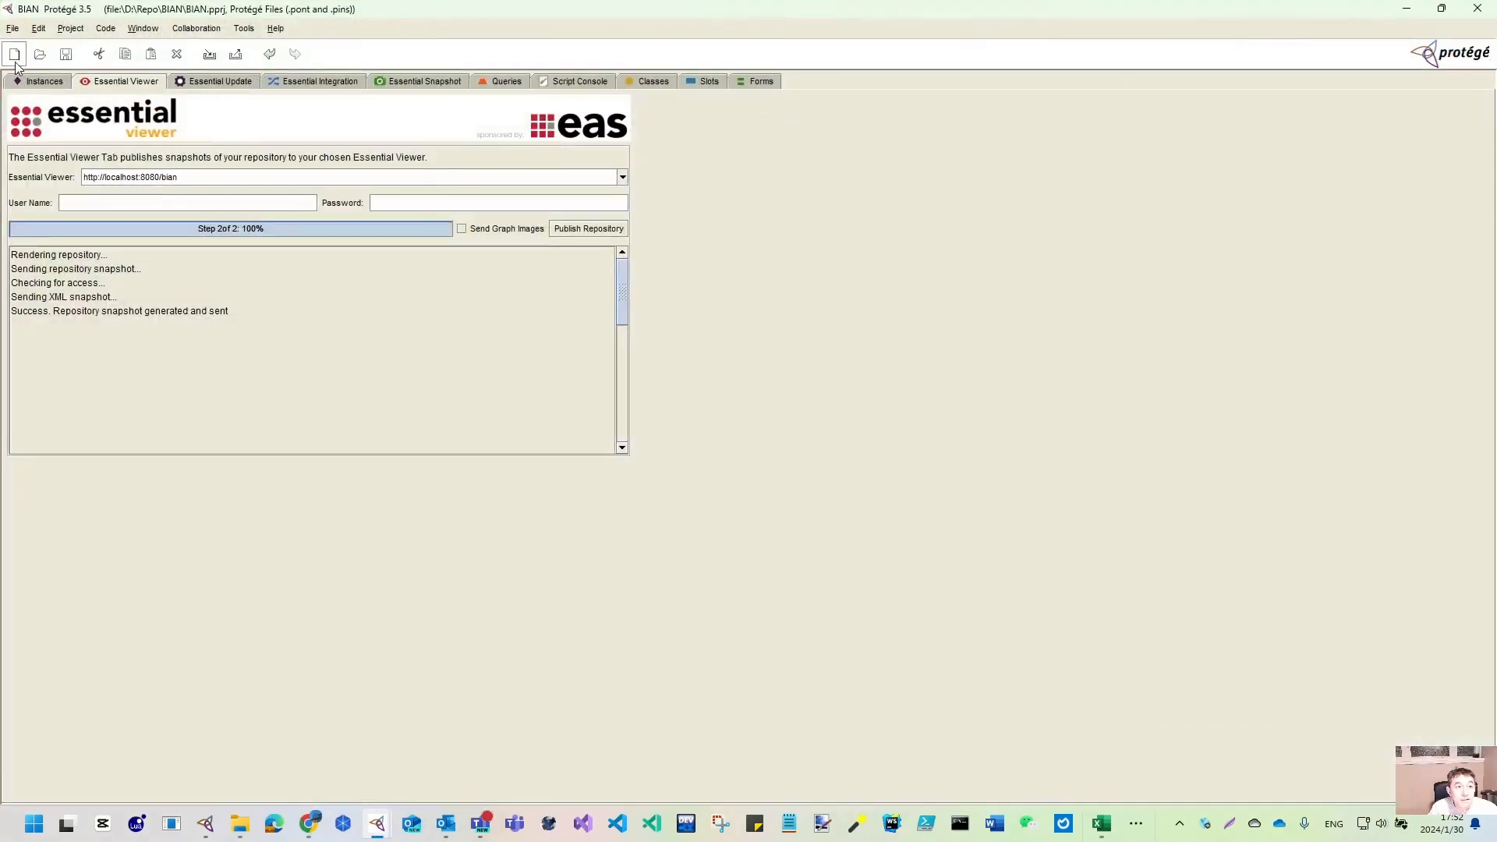
click(34, 82)
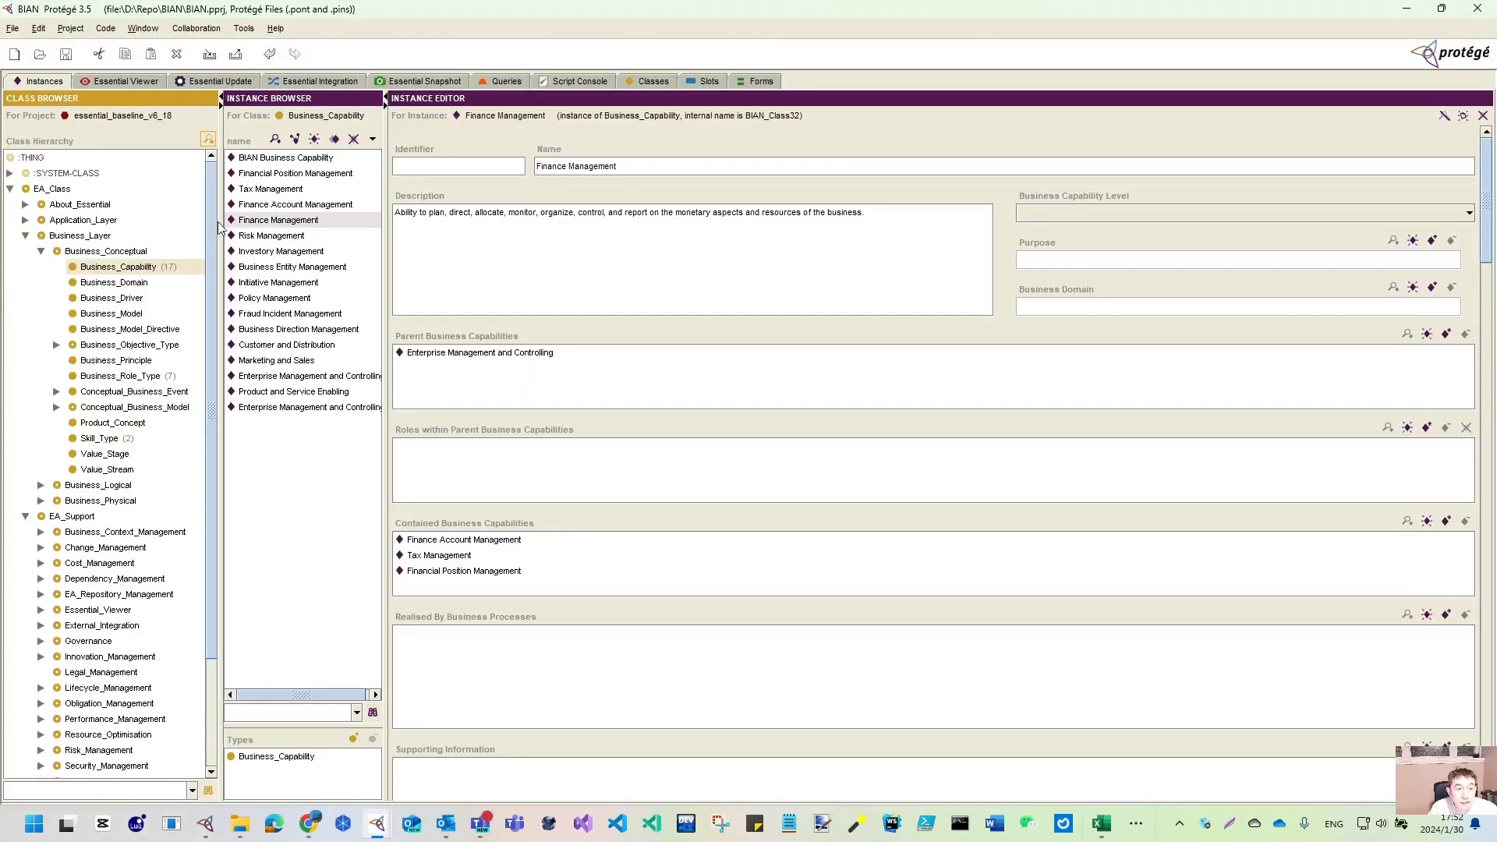
click(124, 267)
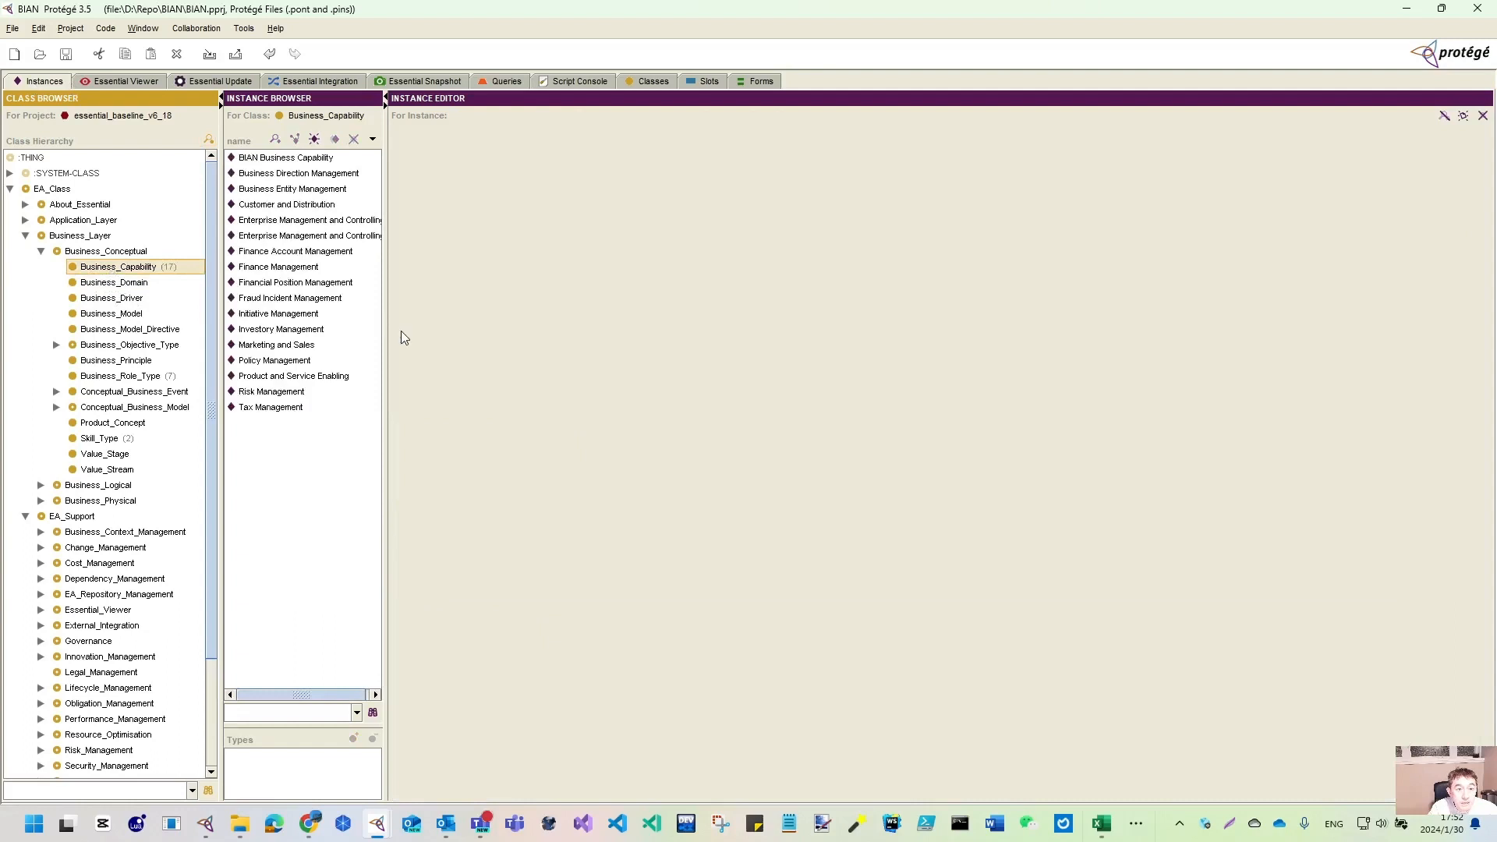
click(335, 220)
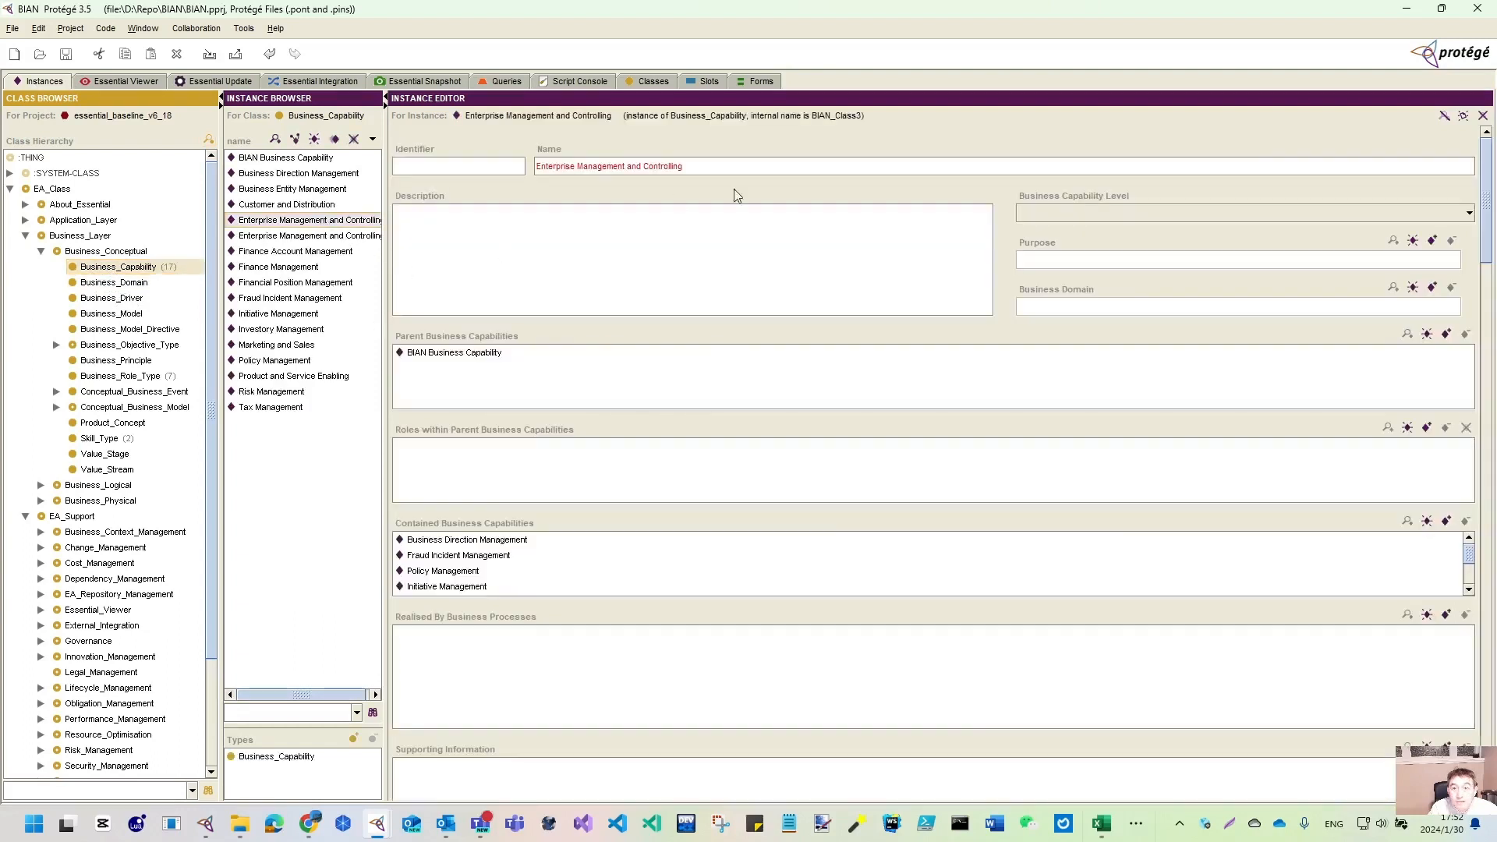
drag(386, 249, 478, 257)
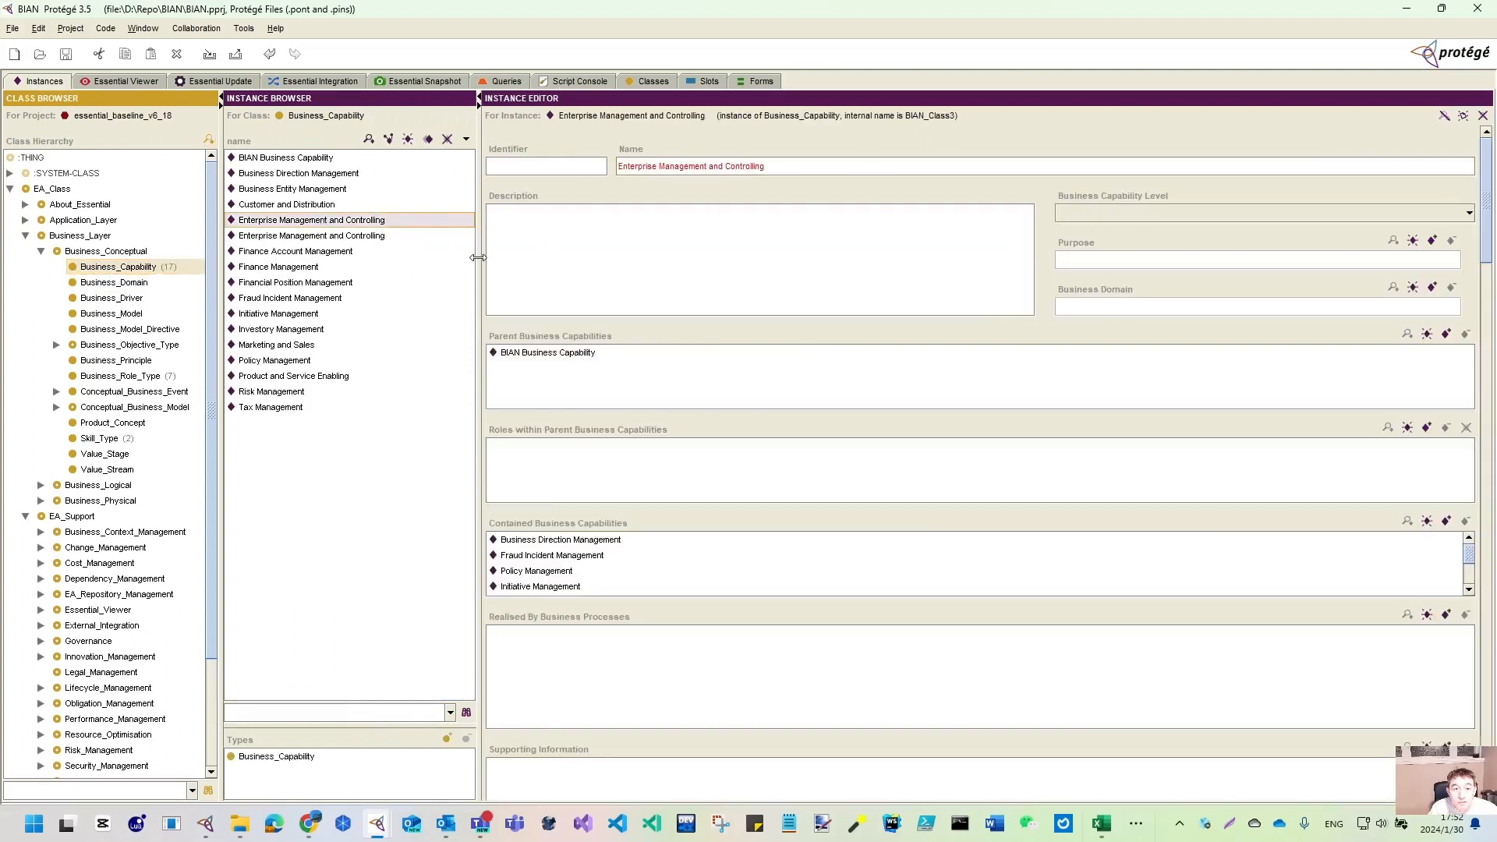
- Compare the two Enterprise Management and Controlling instances: contained capabilities versus parent roles
click(341, 236)
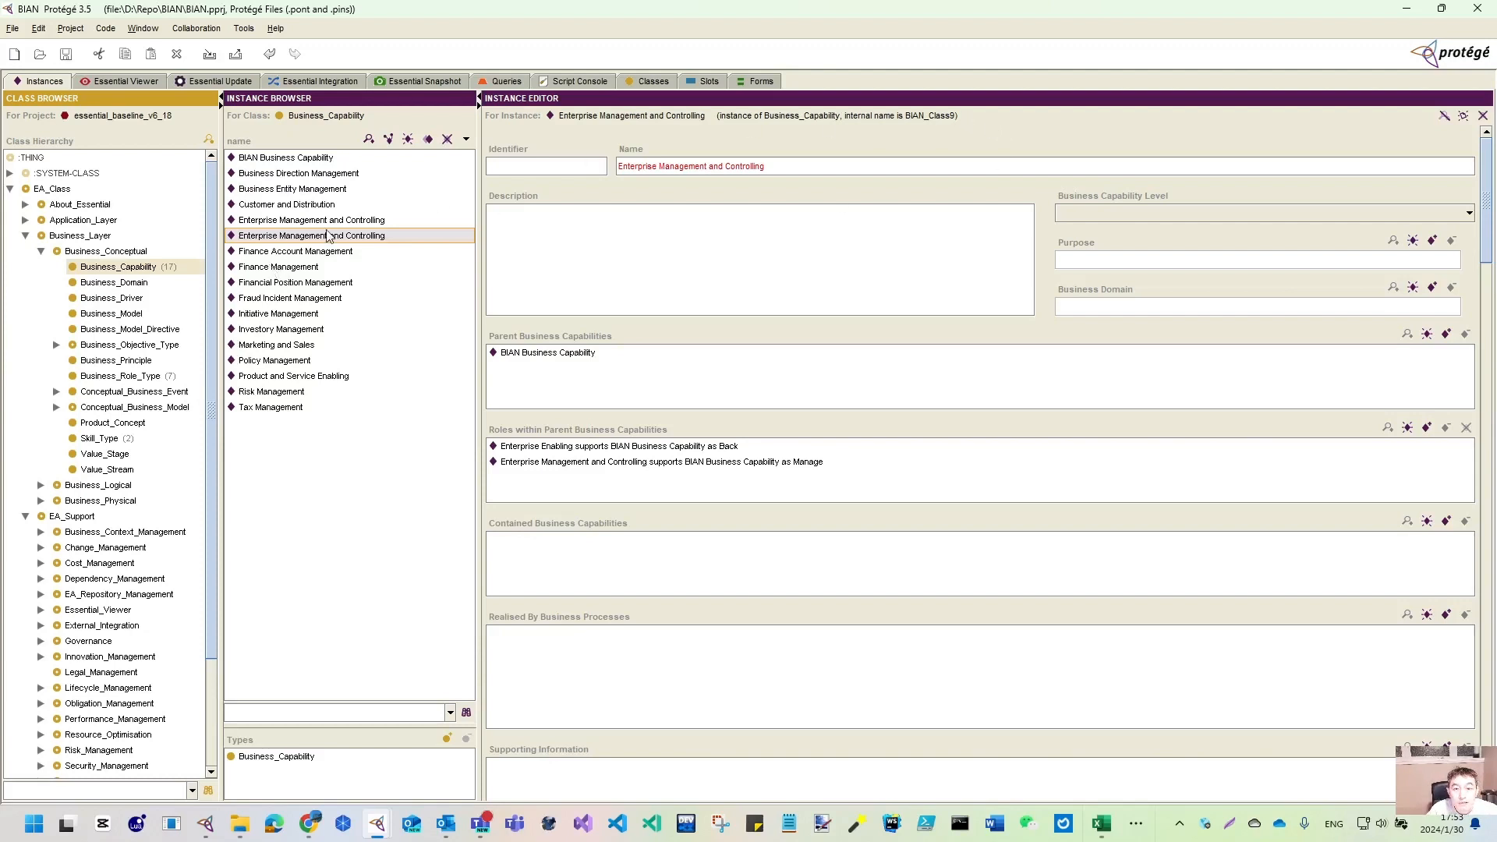
click(342, 221)
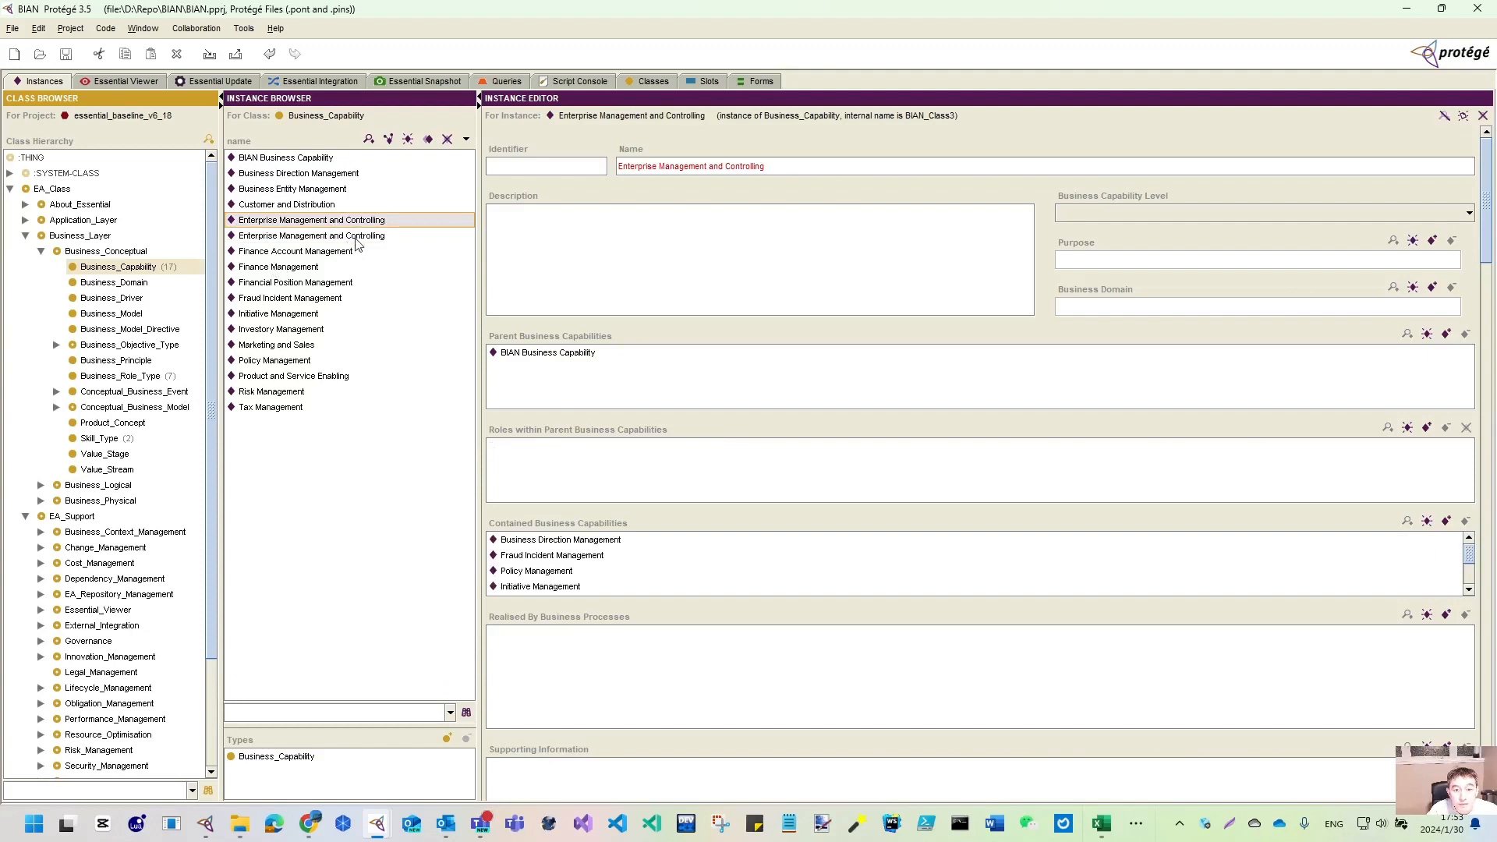
click(355, 237)
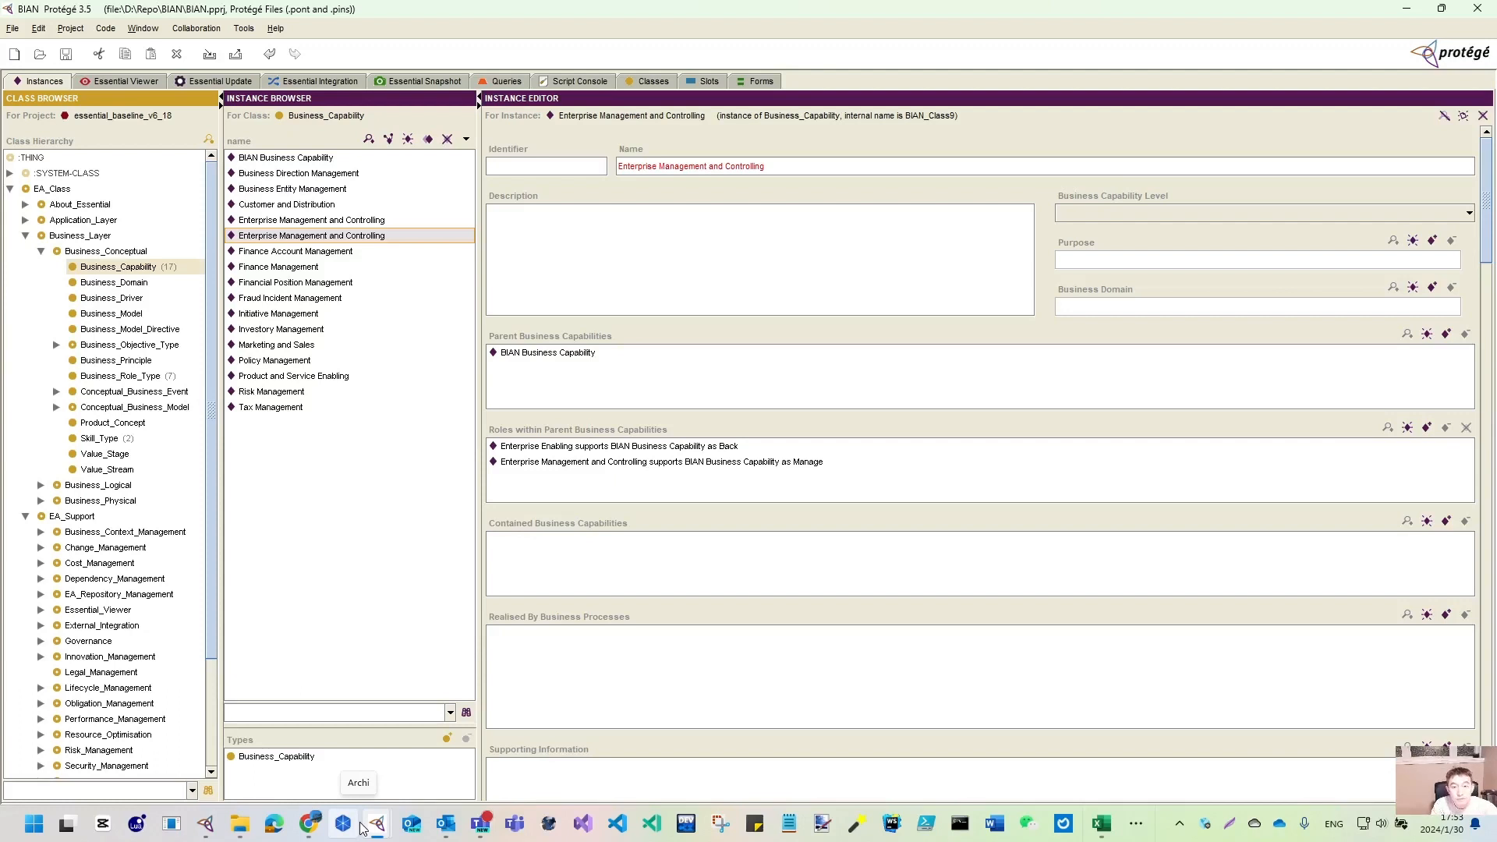
click(239, 823)
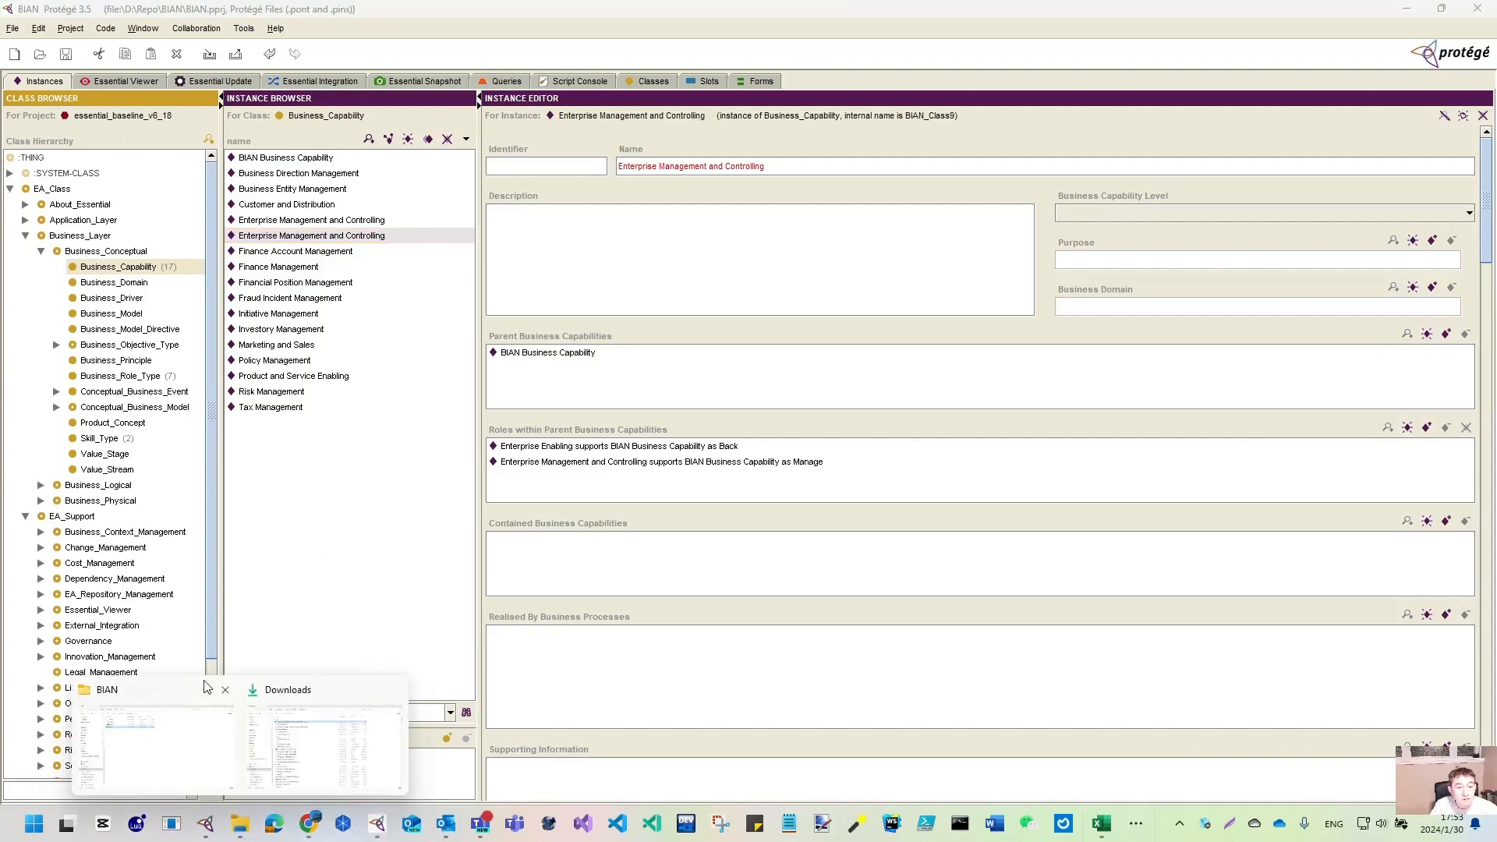
click(321, 750)
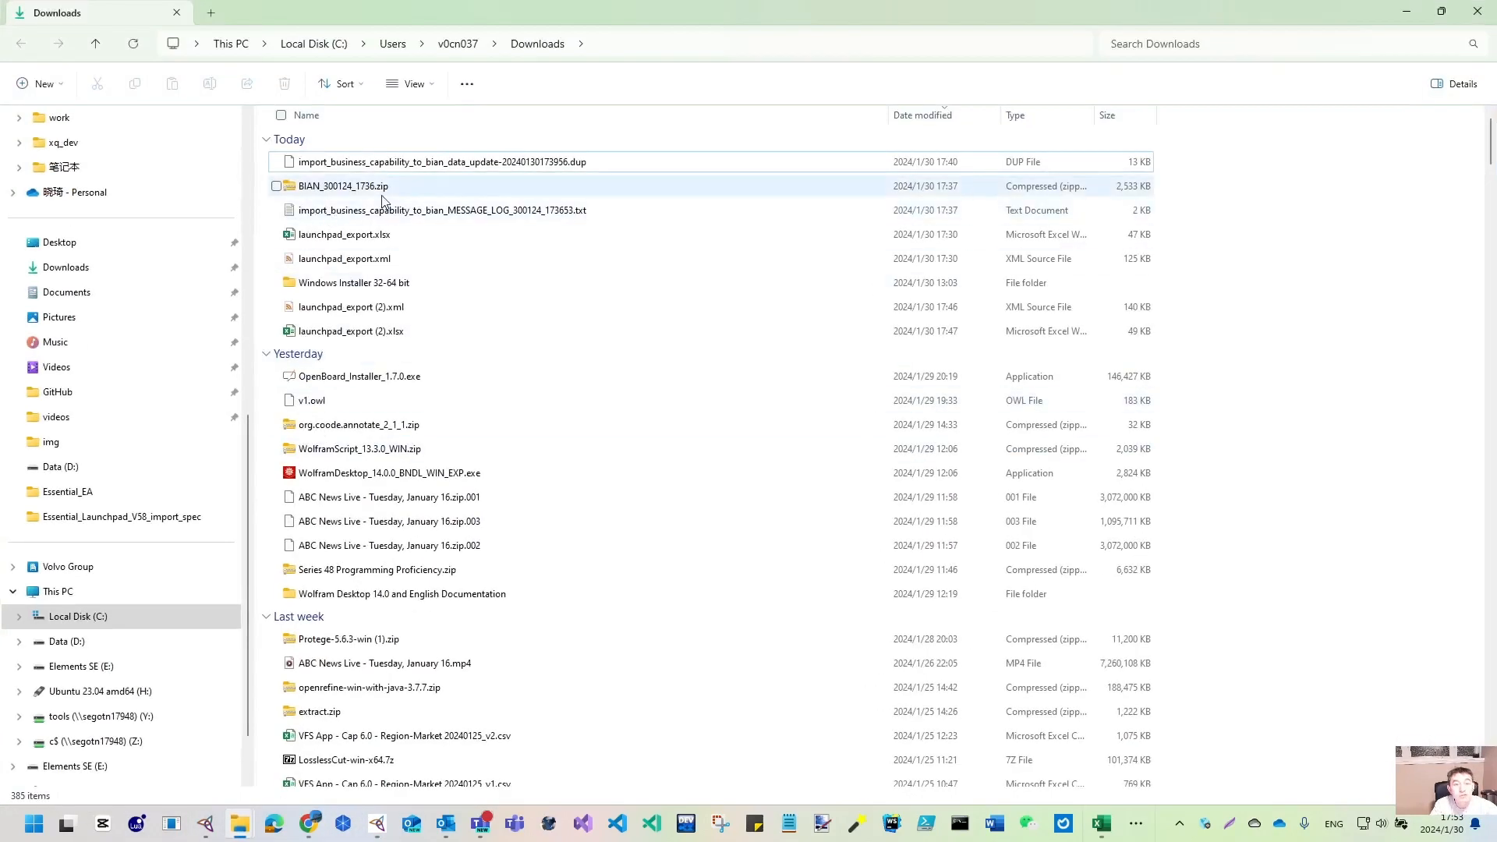
- Open the D:\Repo\BIAN folder to show BIAN.pprj, BIAN.pins, BIAN.pont and BIAN.zip
click(68, 643)
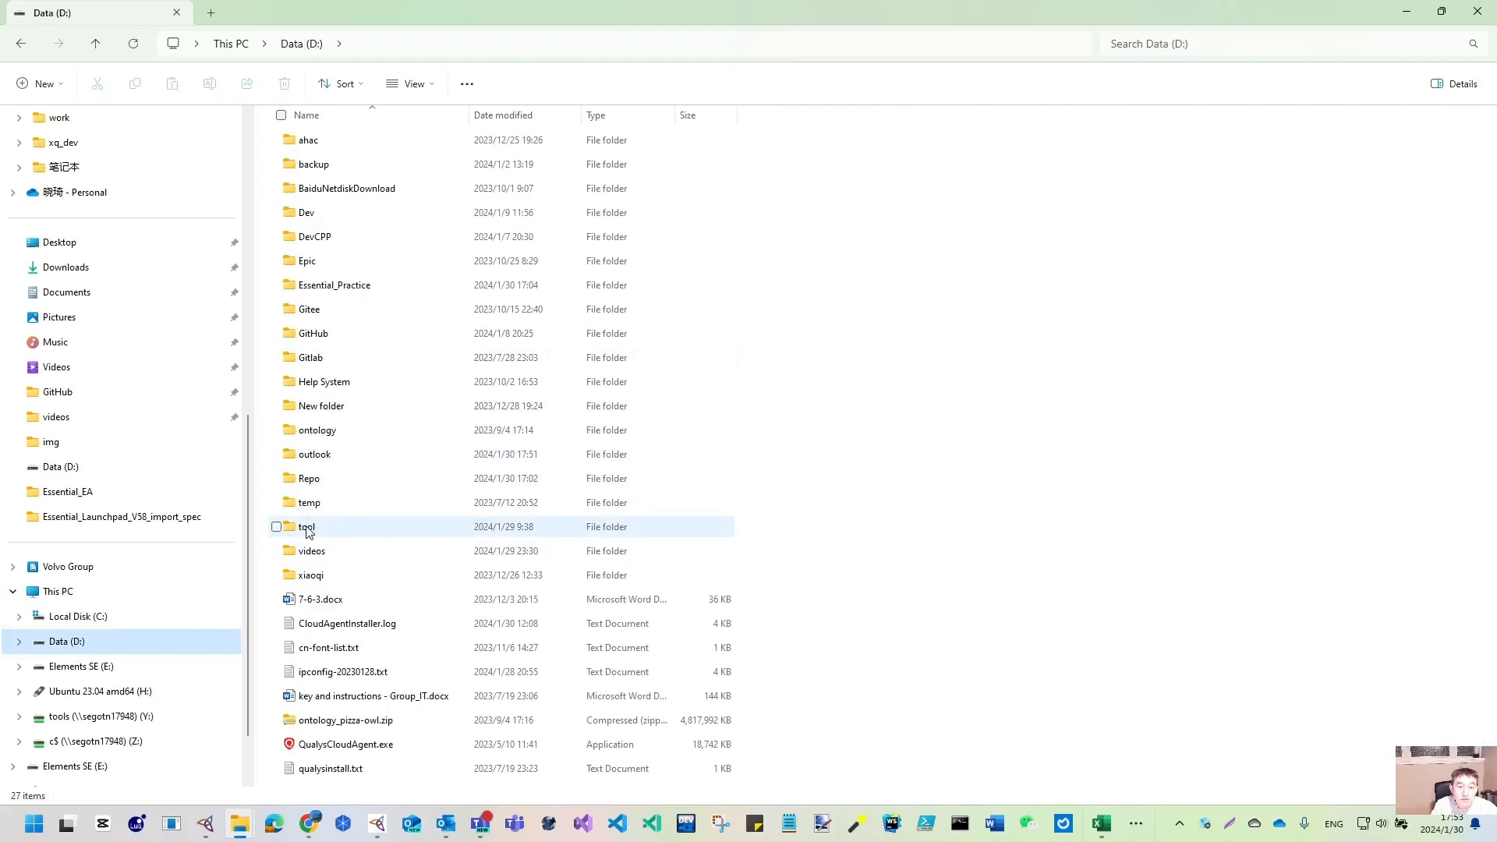
double_click(307, 478)
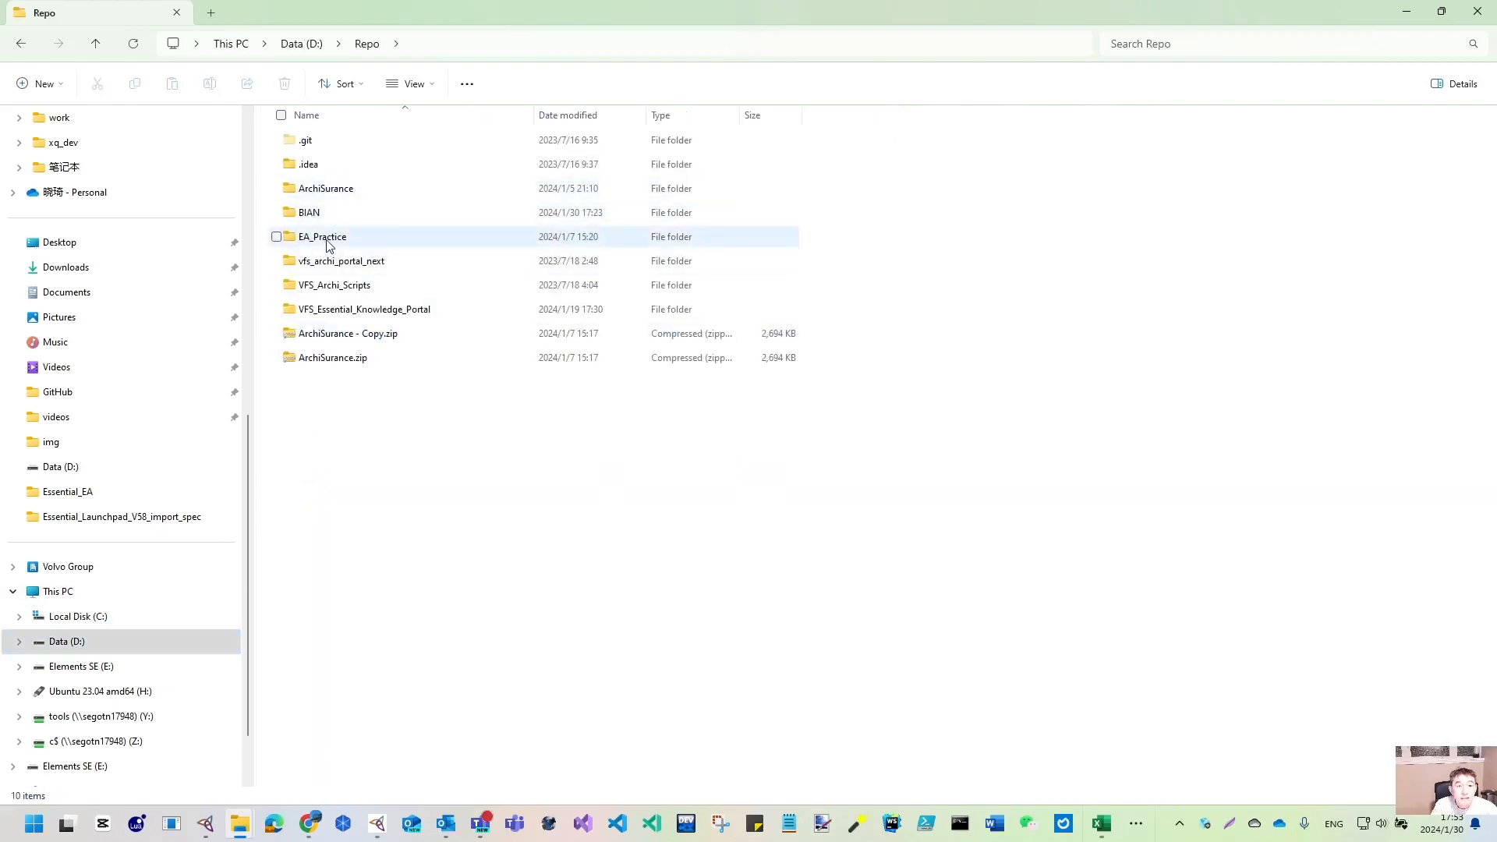
double_click(300, 218)
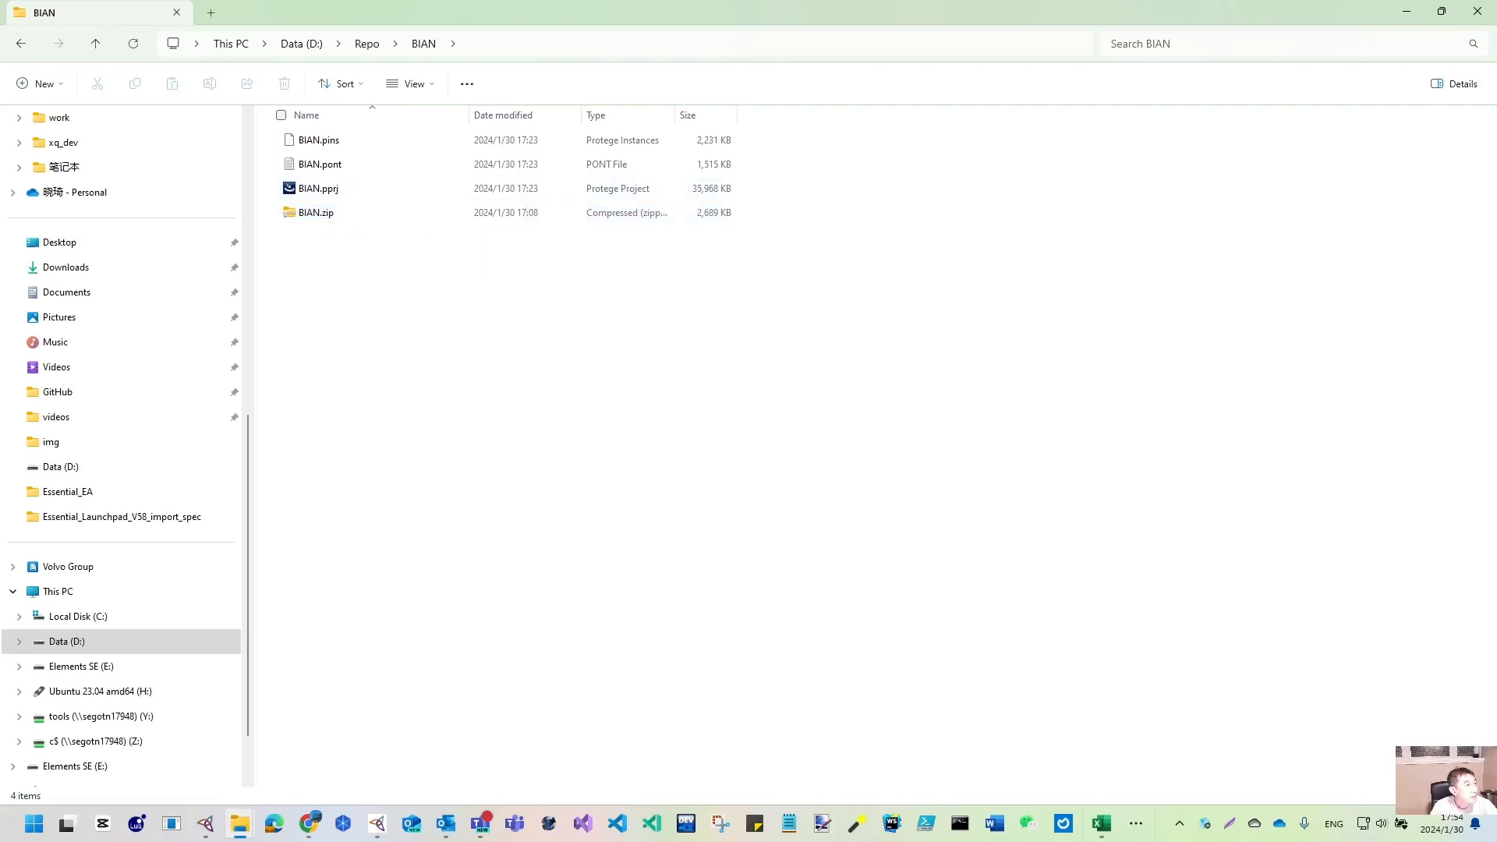
key(alt+Tab)
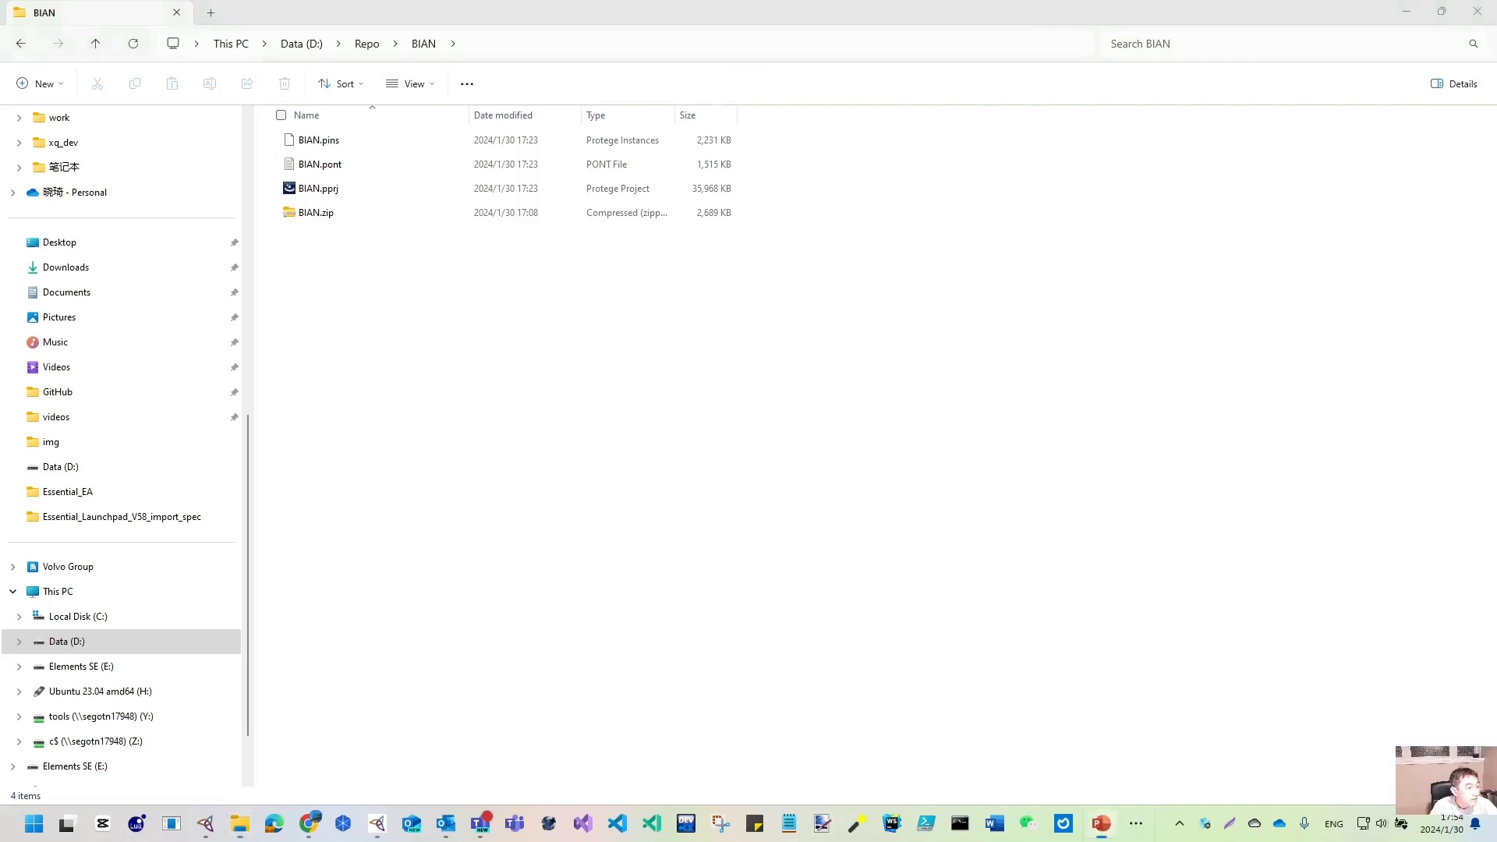
- Run the slide show to the Prerequisites for Performing Imports slide, then bring Freeplane on top
key(shift+F5)
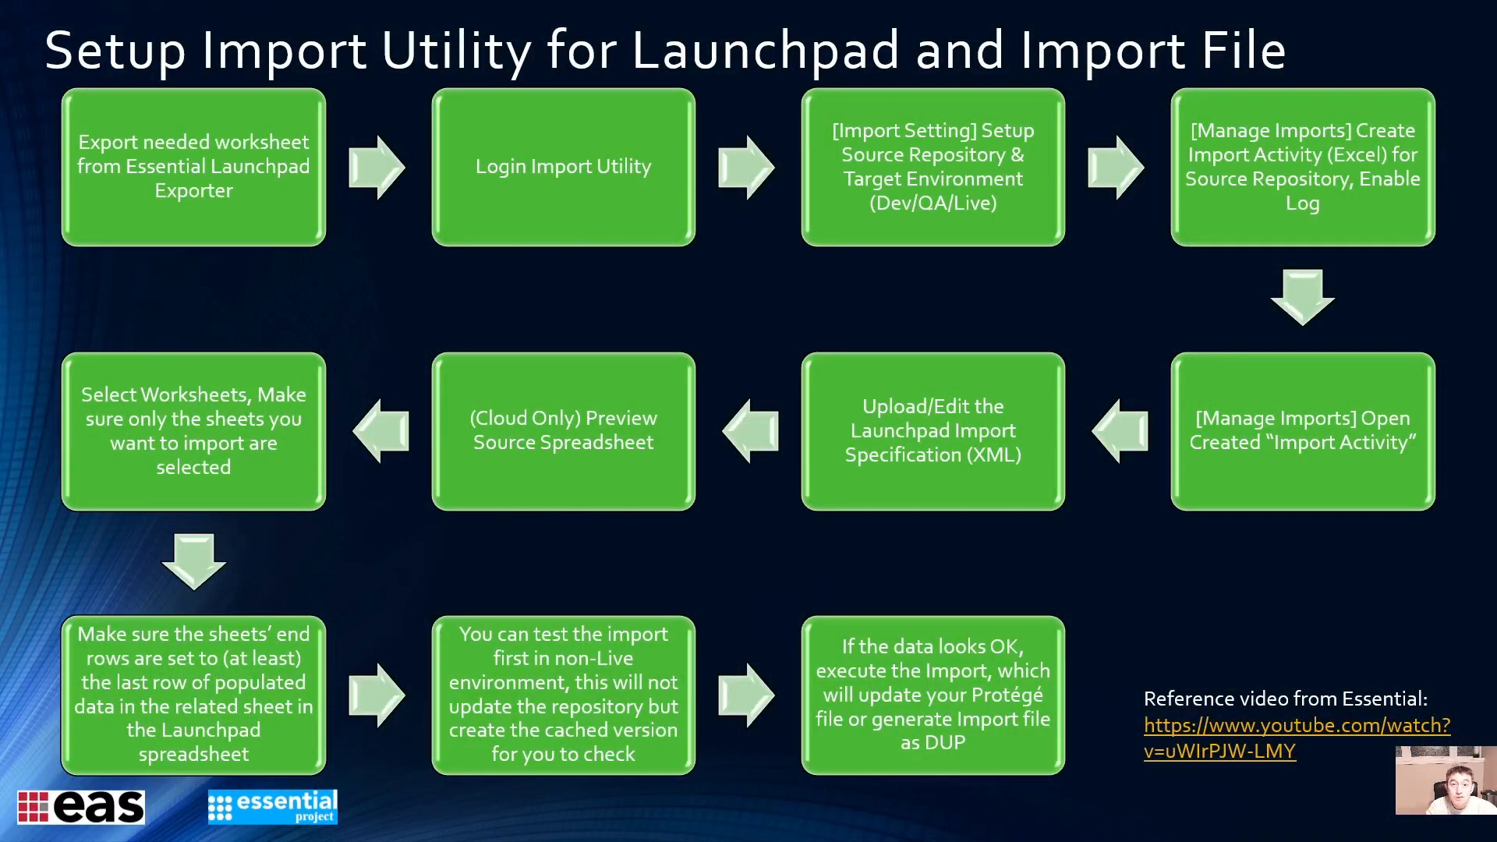
click(769, 533)
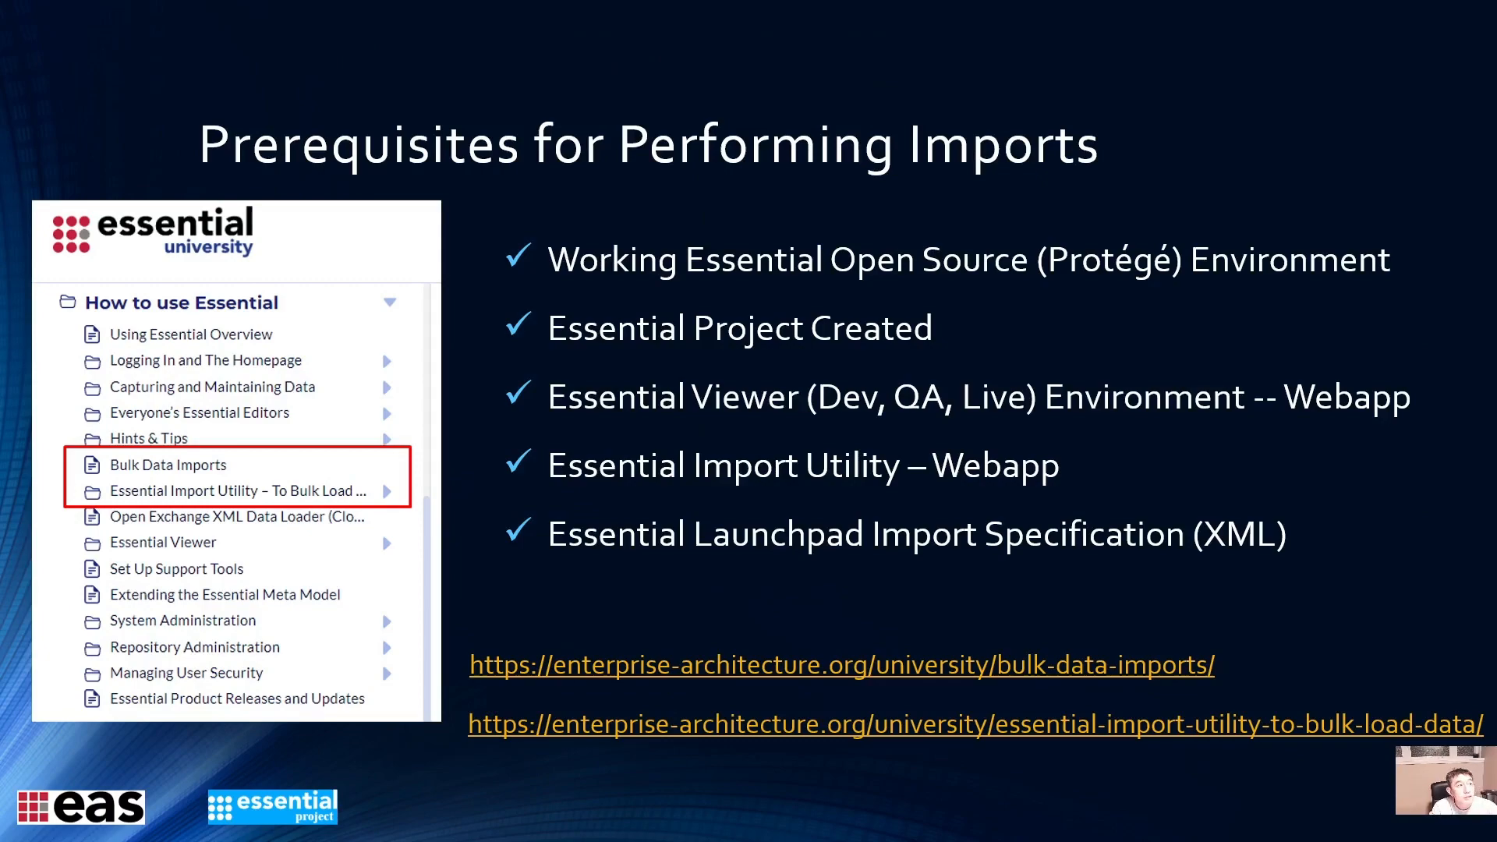
drag(824, 841, 824, 6)
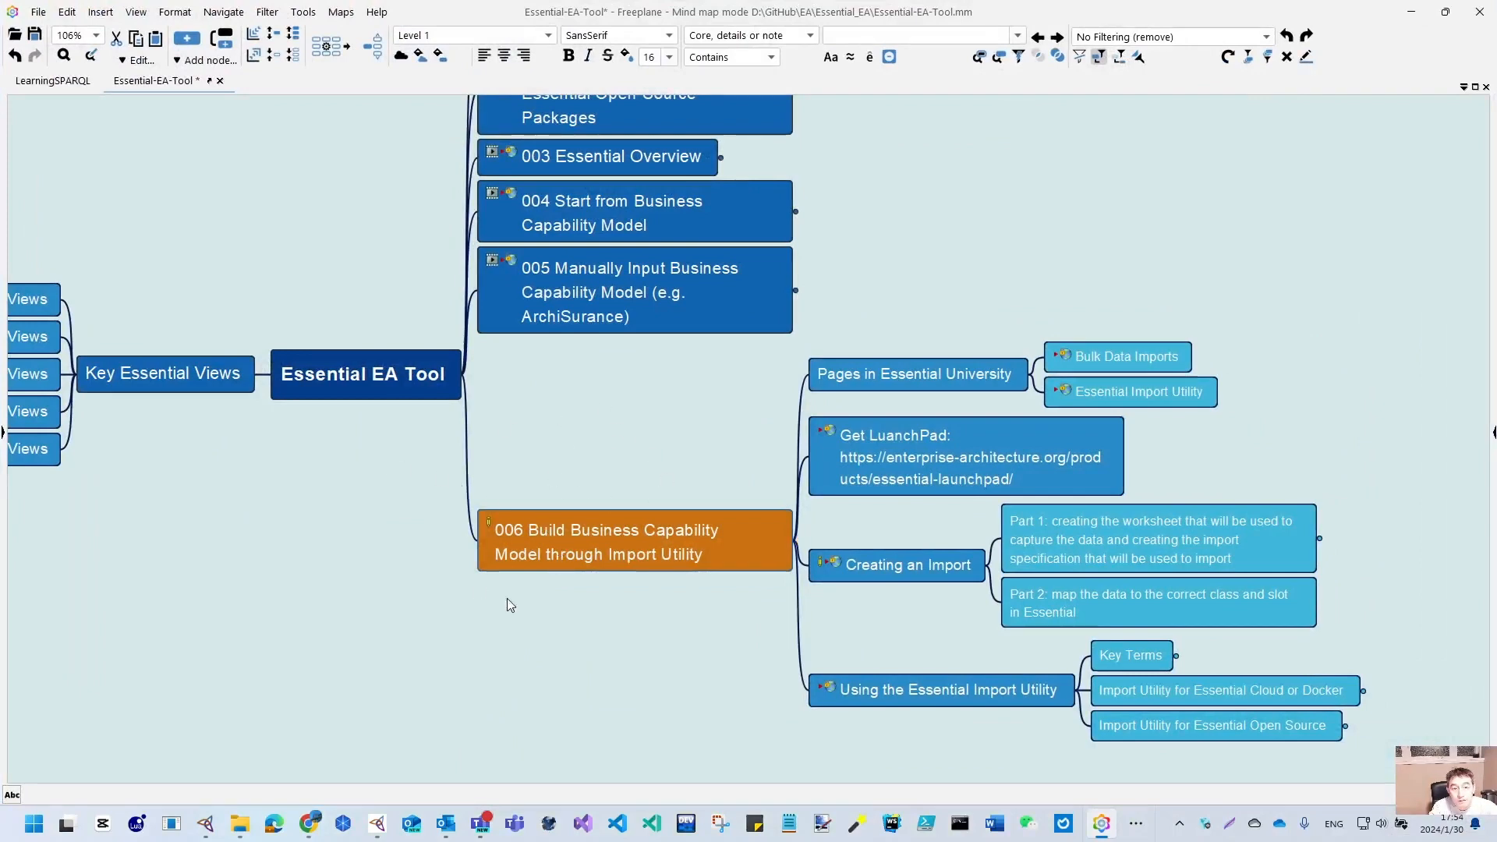
- Unfold the Part 1, Defining the Worksheet and Key Terms branches of the mind map
drag(1280, 449, 899, 361)
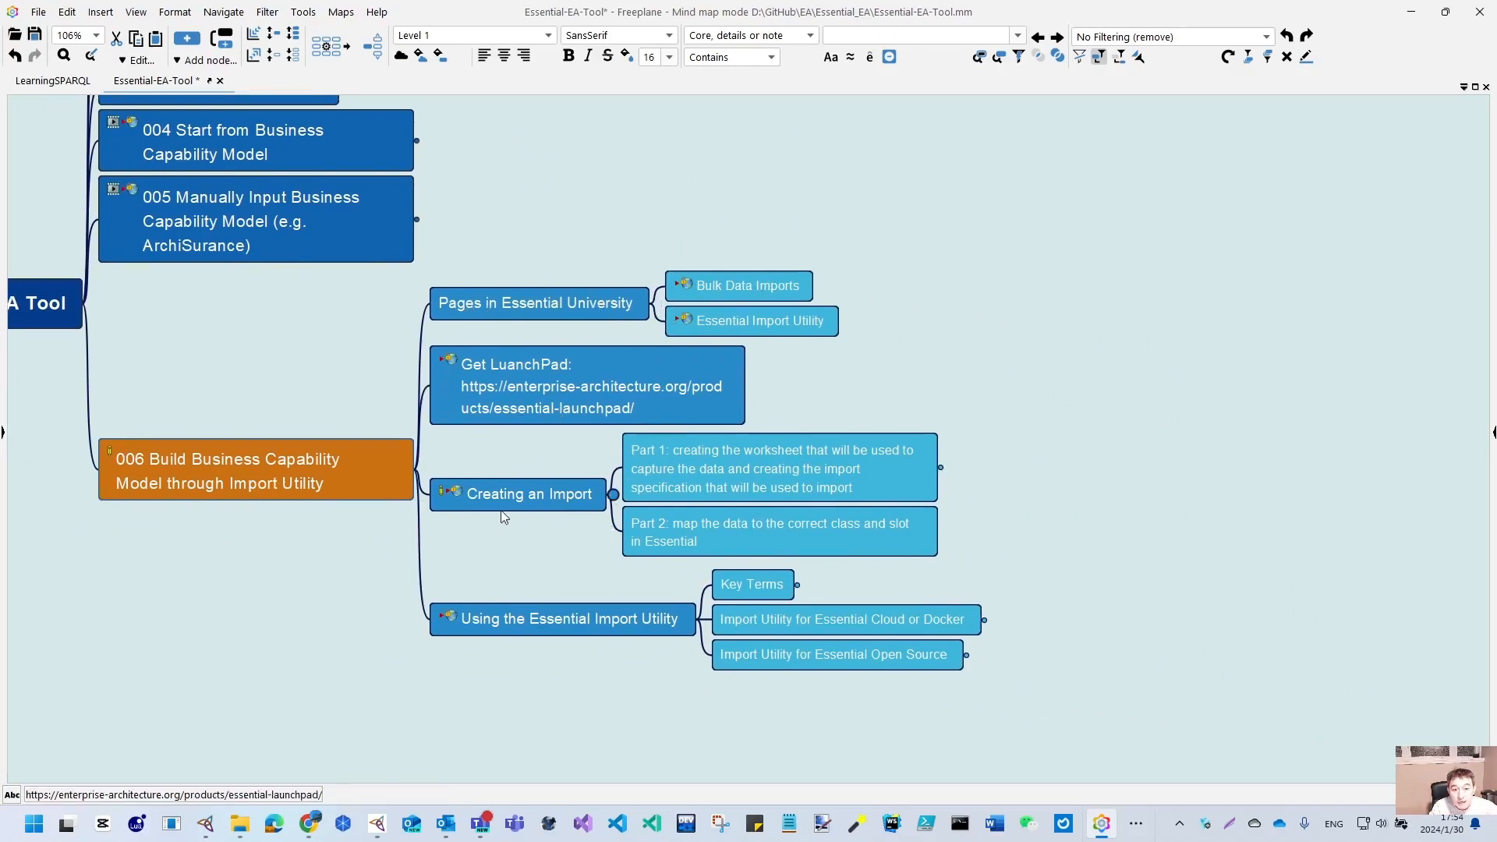
mouse_move(501, 510)
click(944, 470)
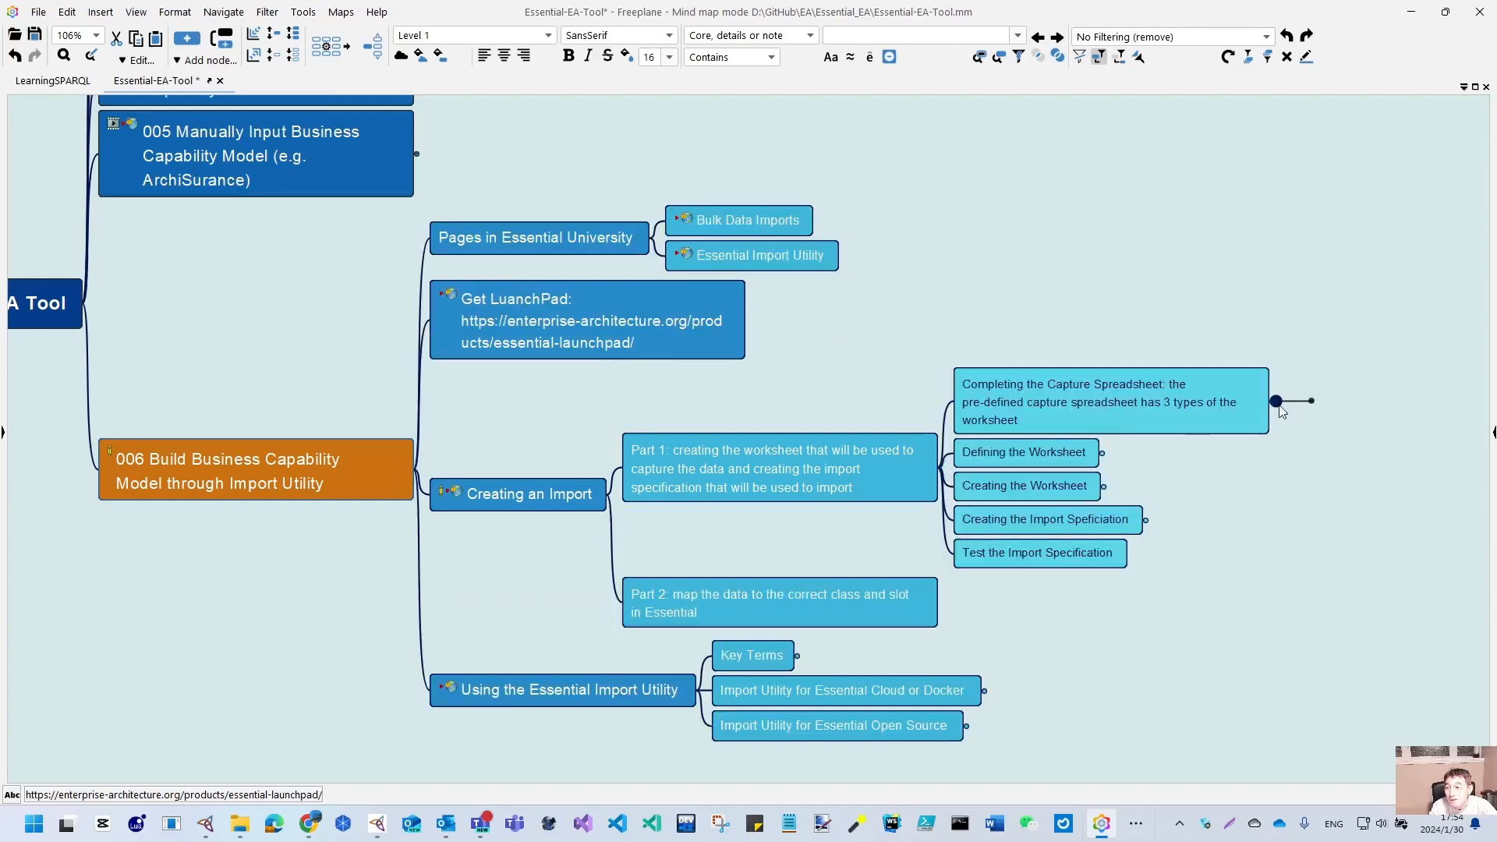
click(1103, 454)
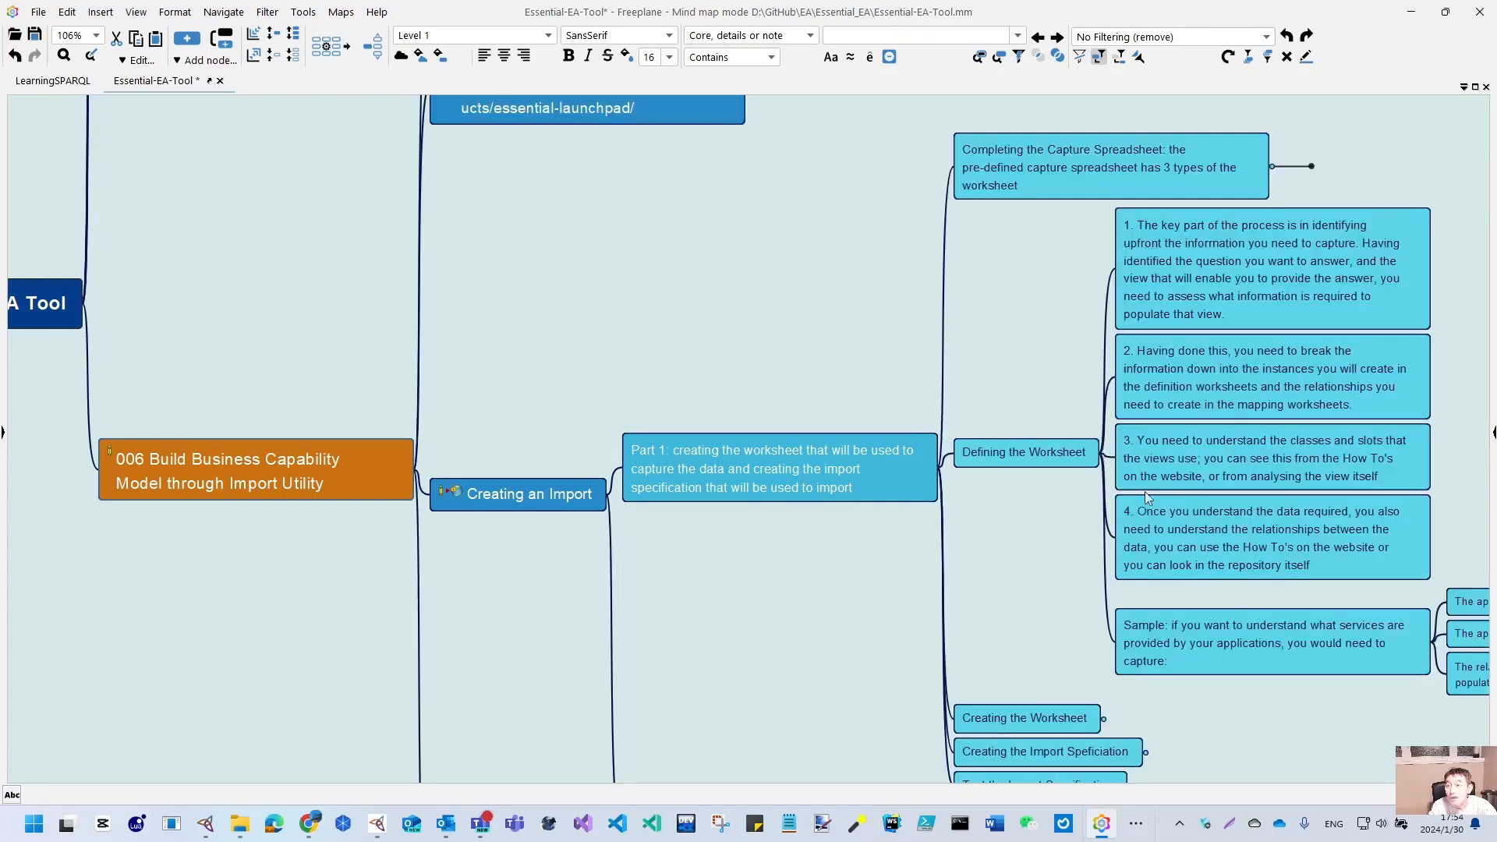
drag(852, 633, 559, 209)
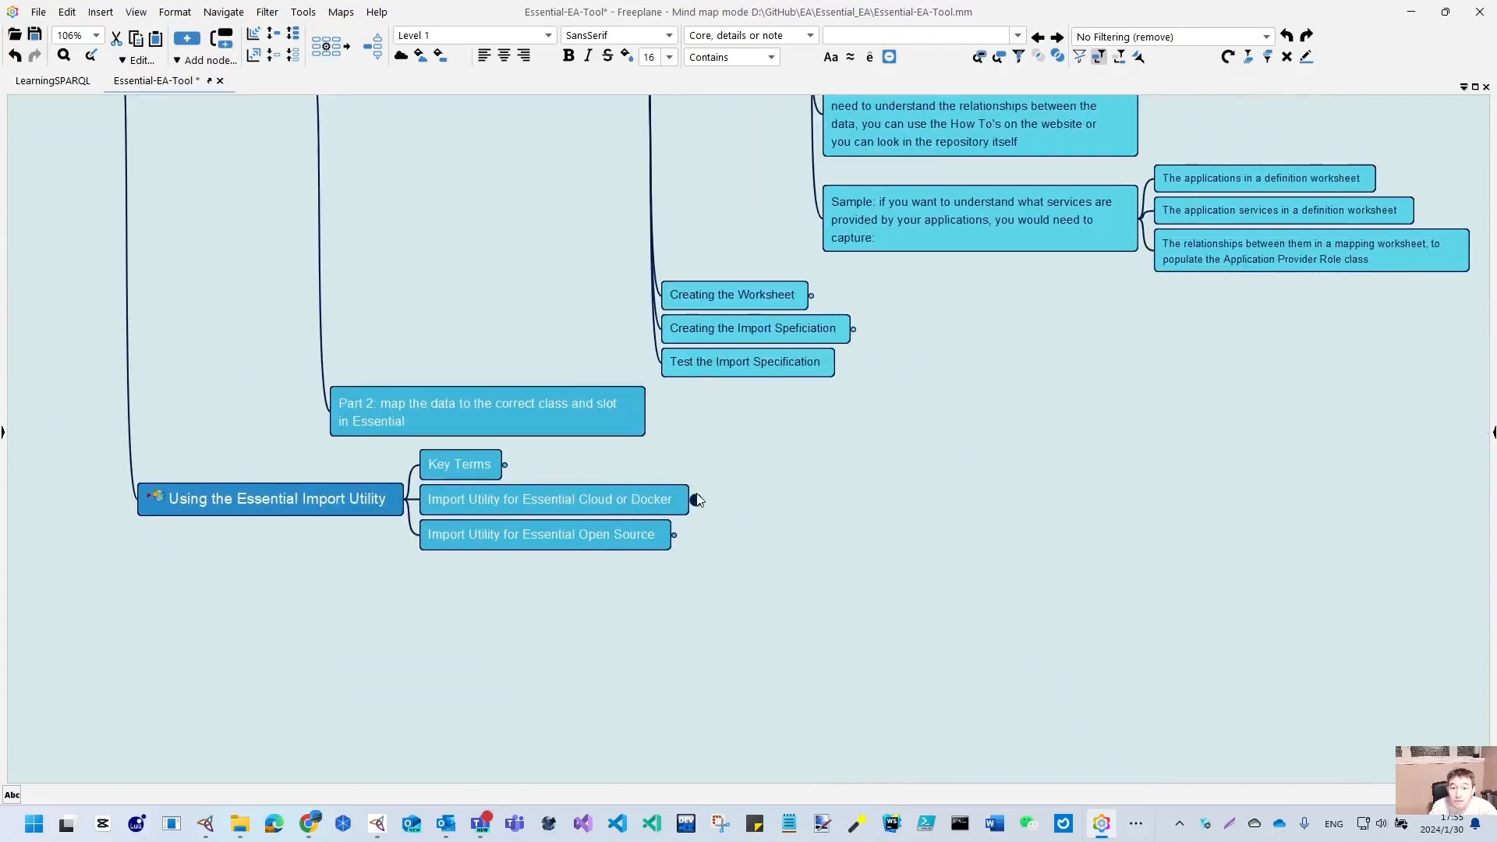
click(504, 465)
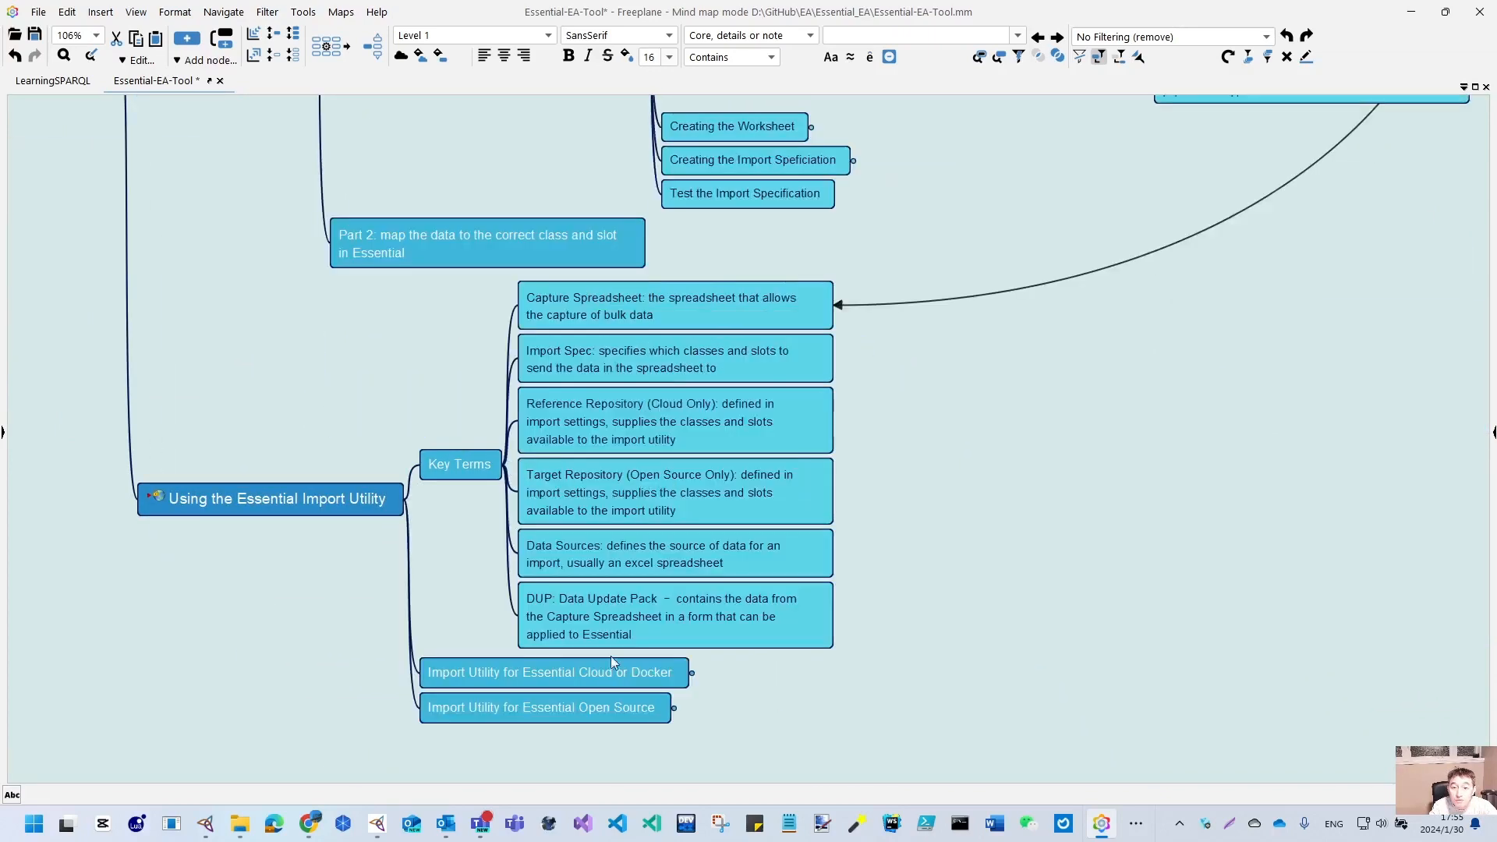
- Unfold the Import Utility steps for Cloud/Docker and Open Source, then return to the 006 title slide
click(695, 674)
scroll(1112, 634, down, 3)
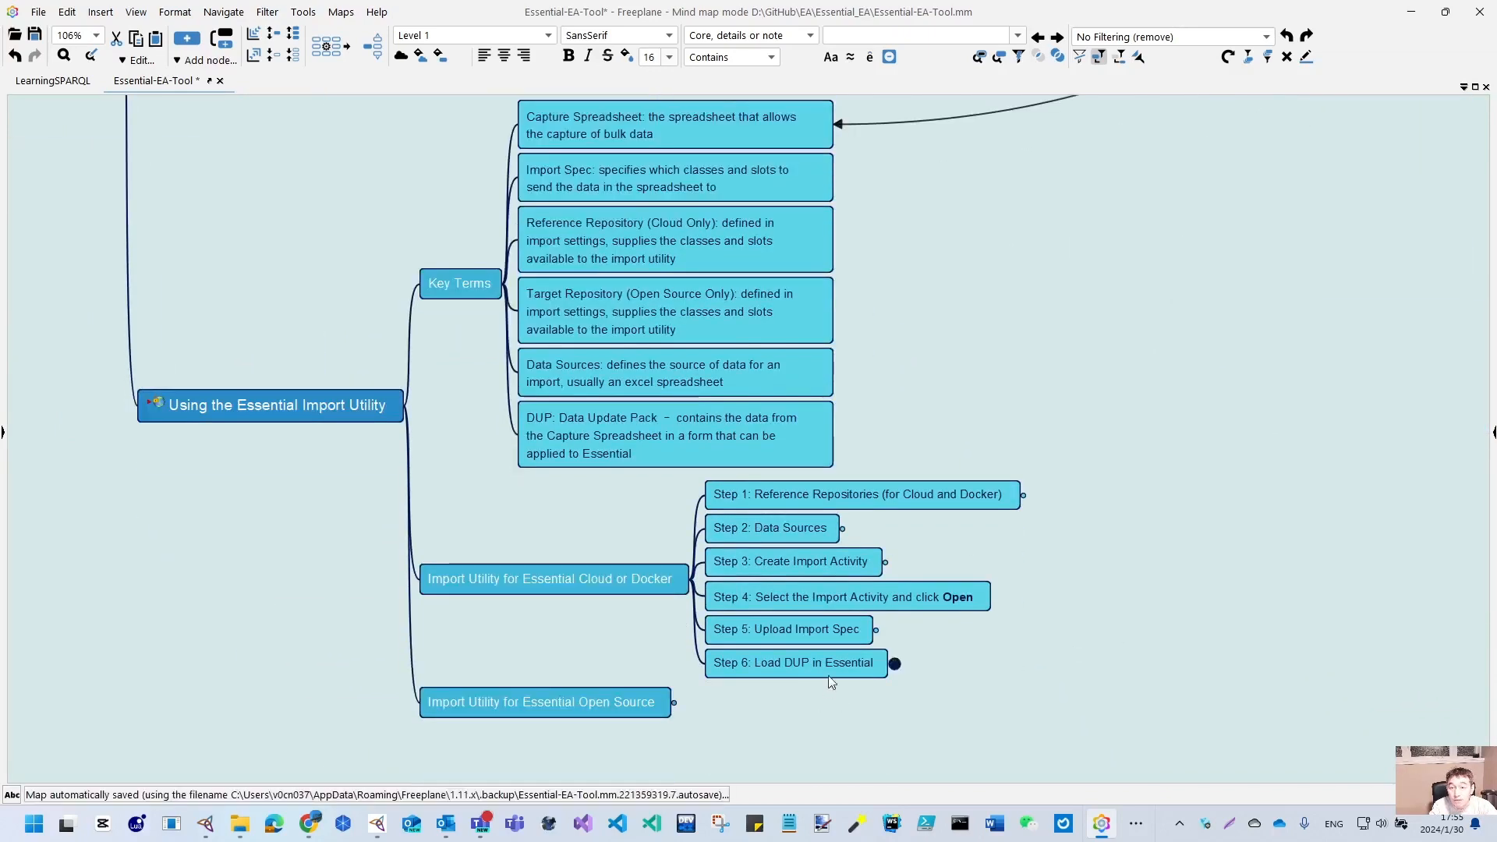
click(885, 562)
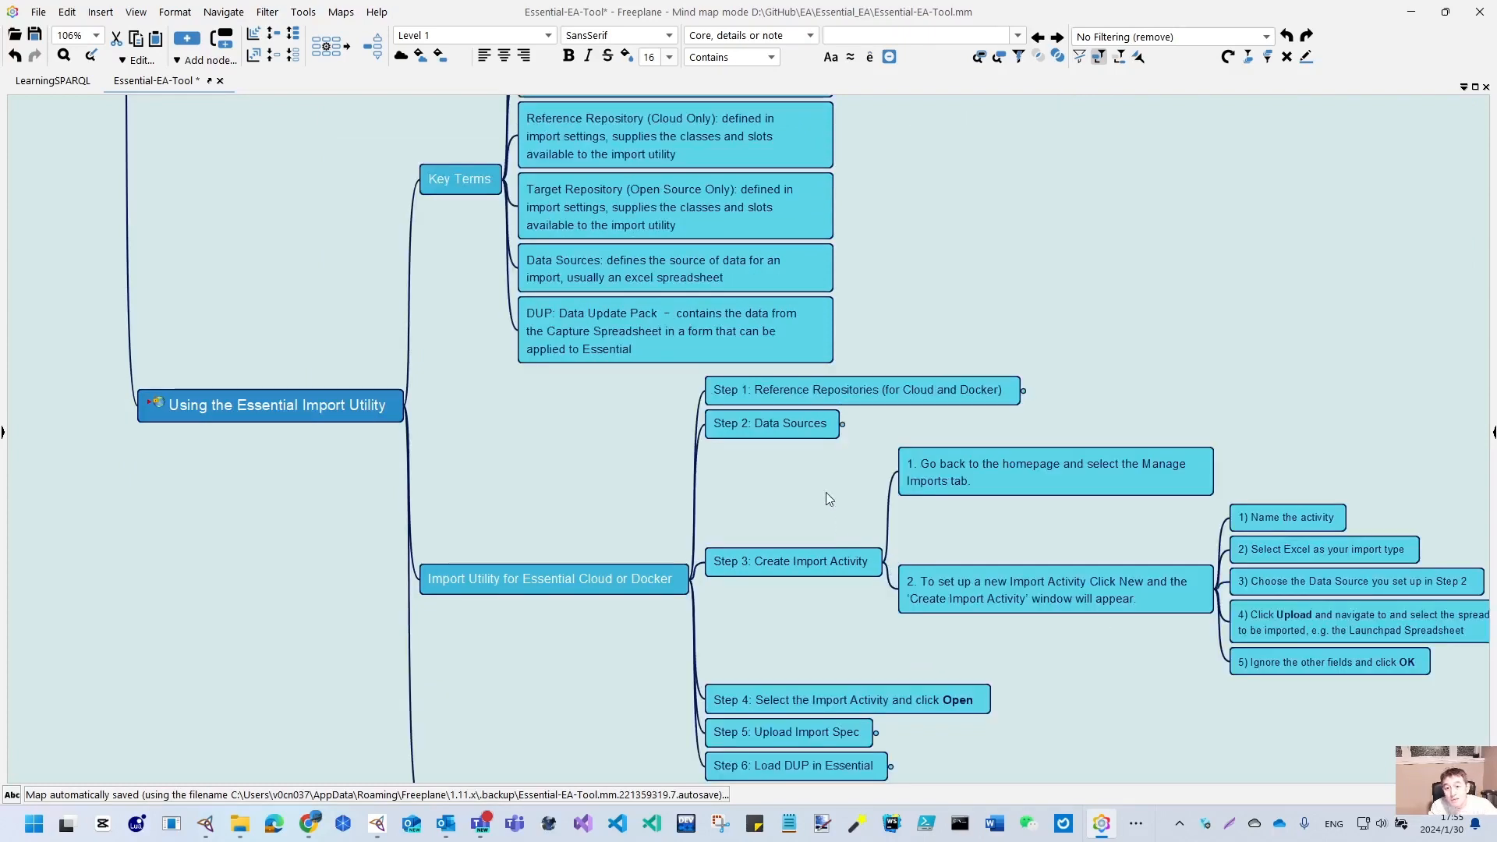
click(842, 424)
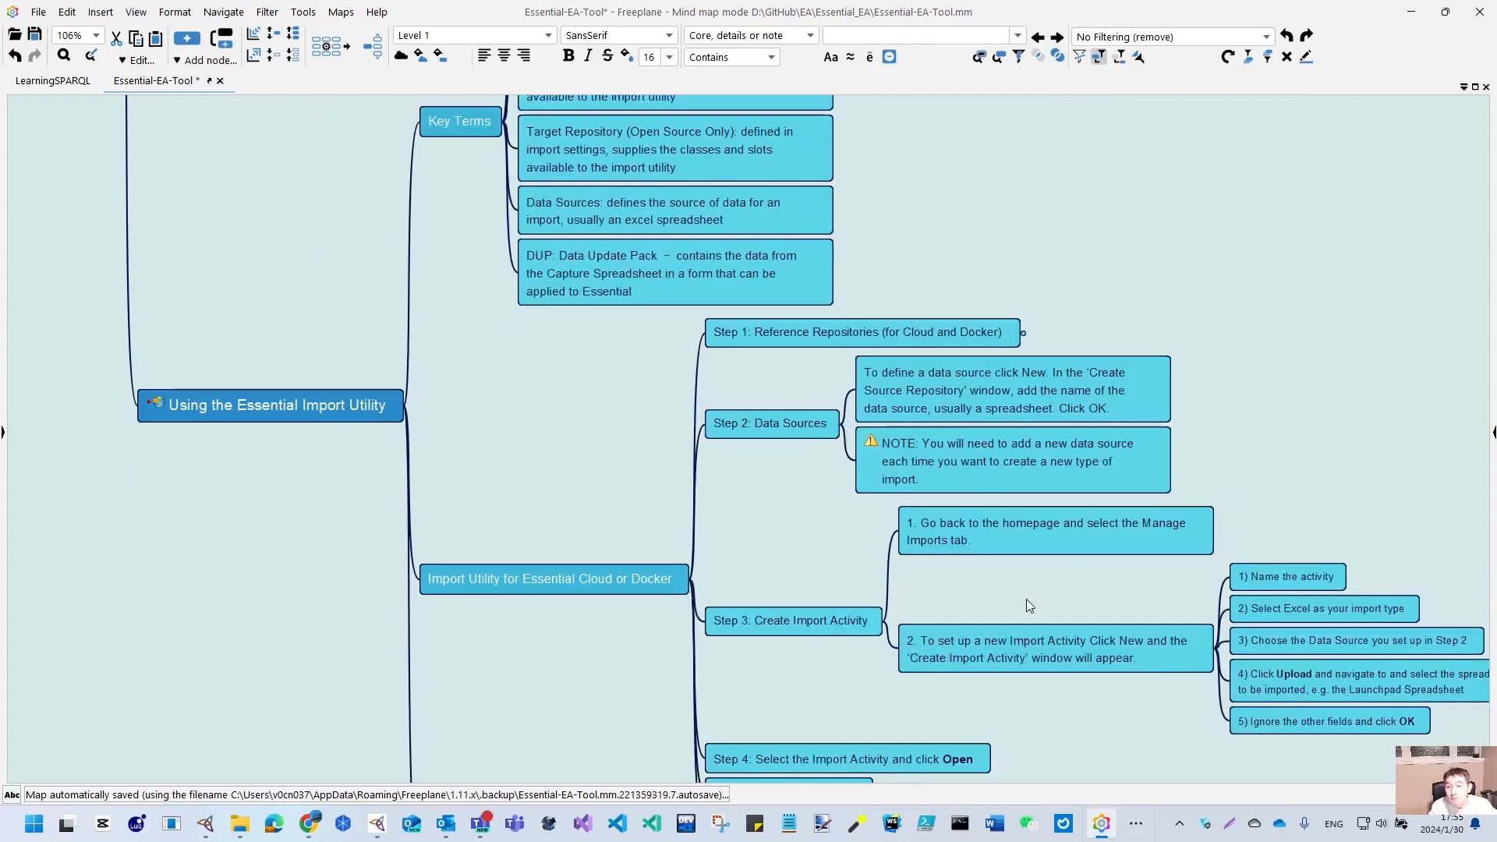
drag(1026, 599, 722, 396)
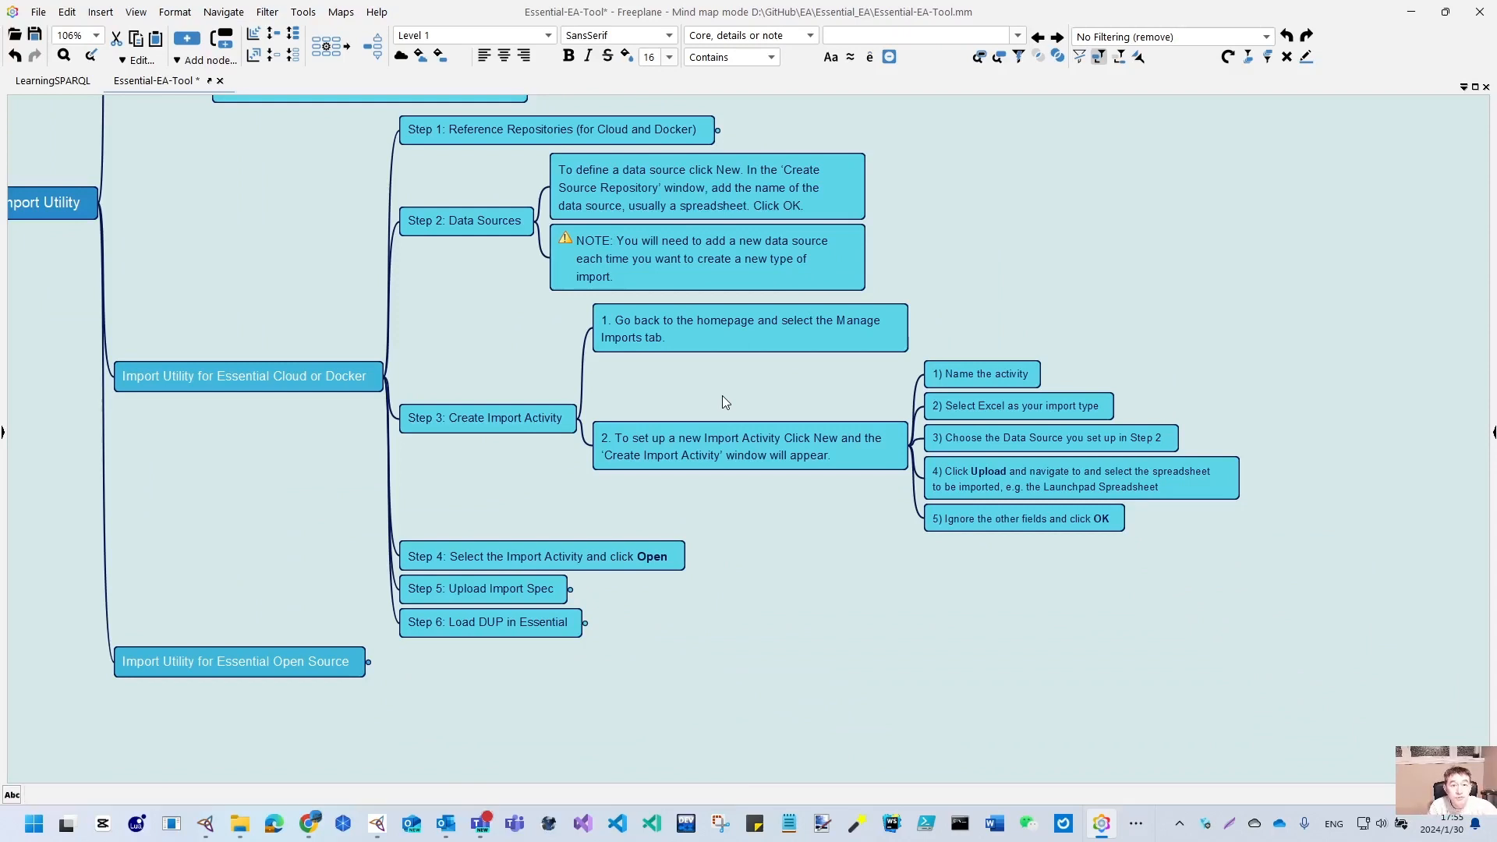
click(373, 664)
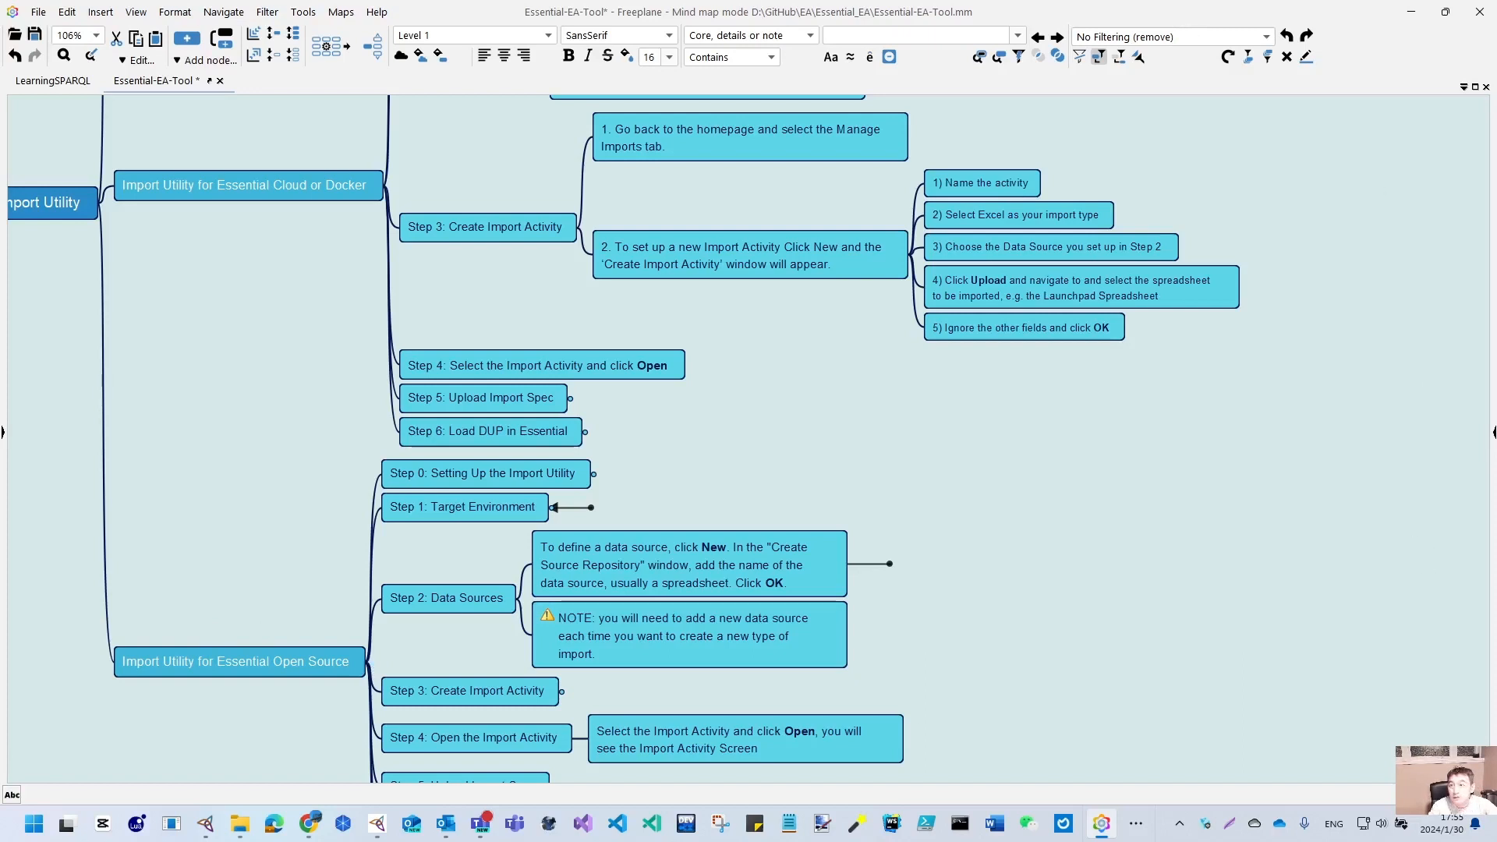
click(1413, 13)
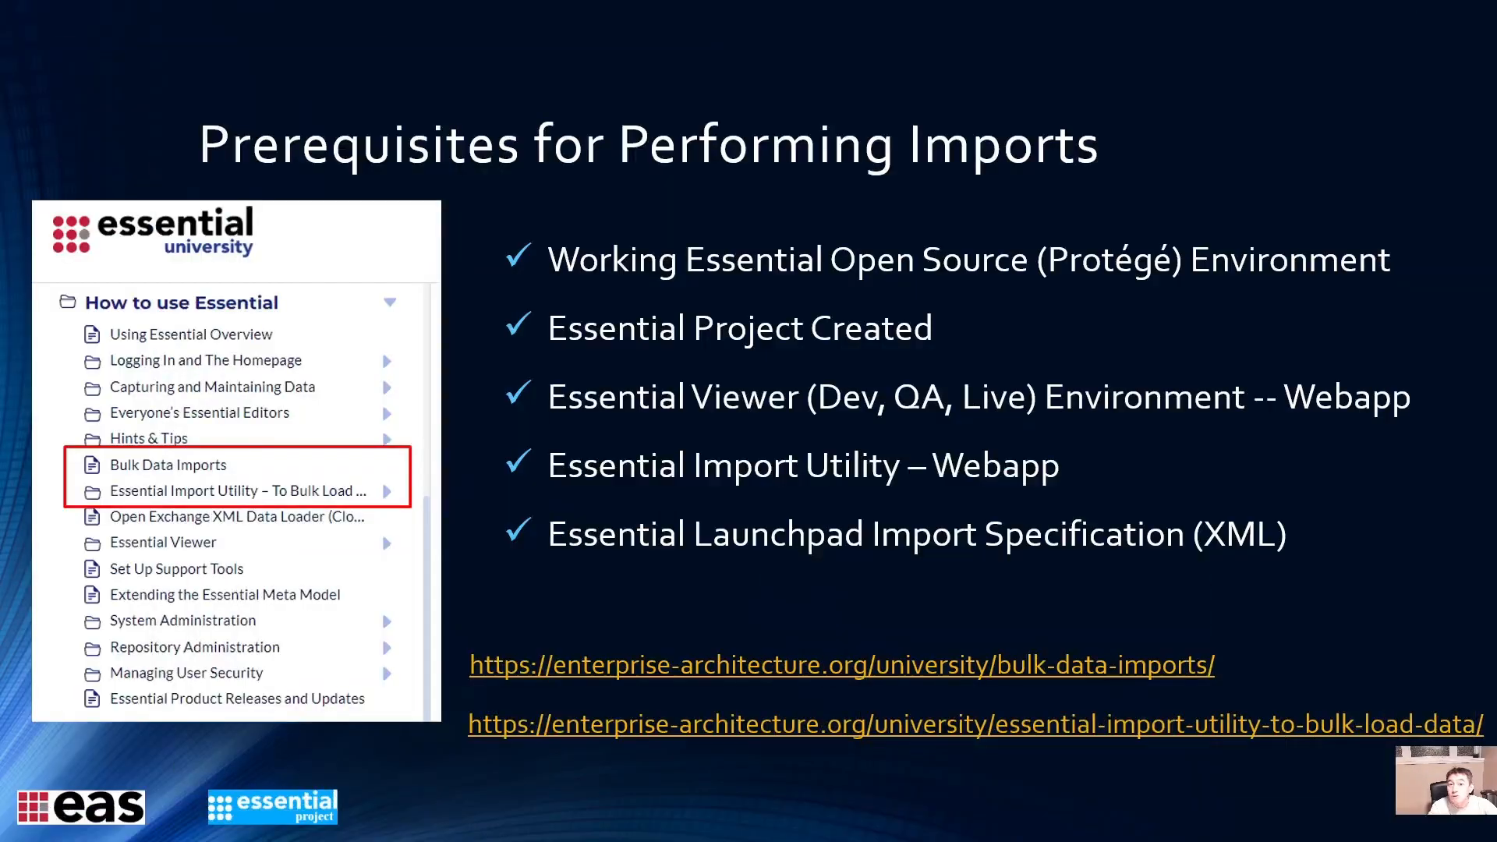
click(973, 548)
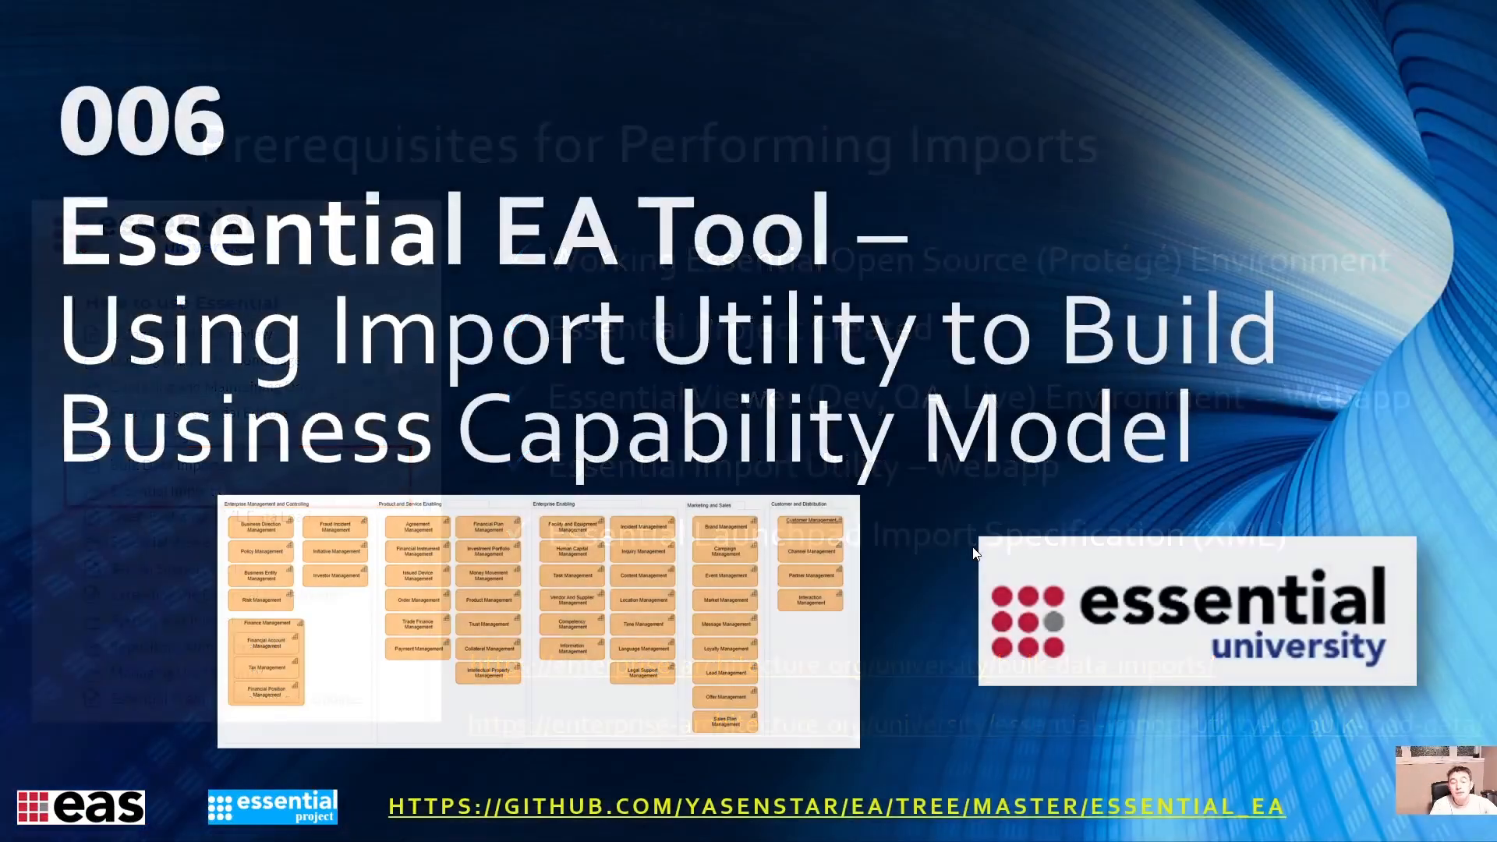